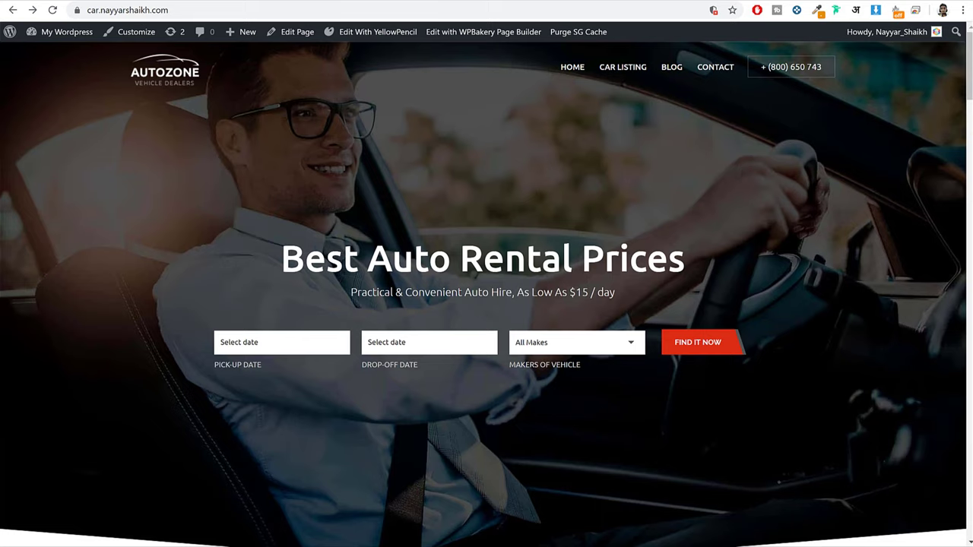
Load the my.siteground.com login page in a new browser tab.
{"action": "key", "text": "ctrl+t"}
{"action": "type", "text": "my."}
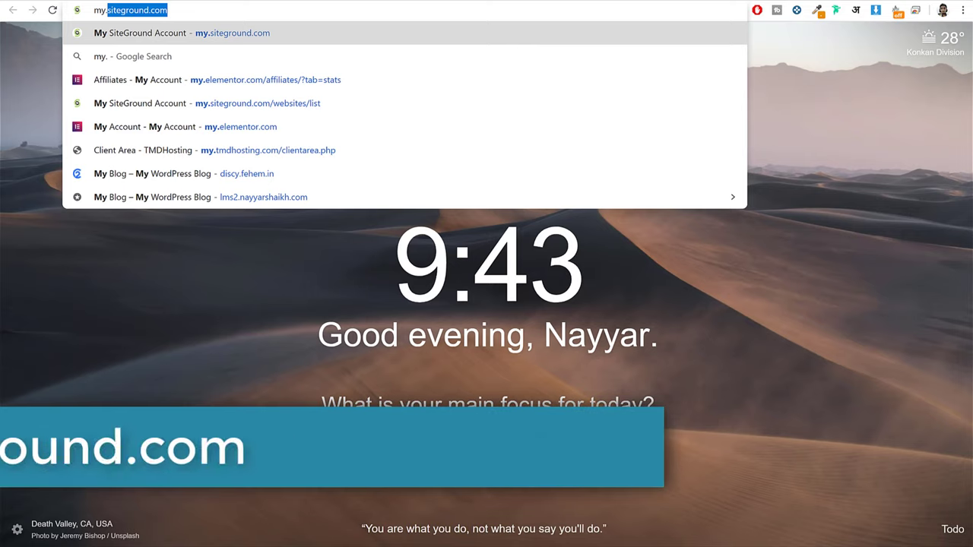
{"action": "key", "text": "Return"}
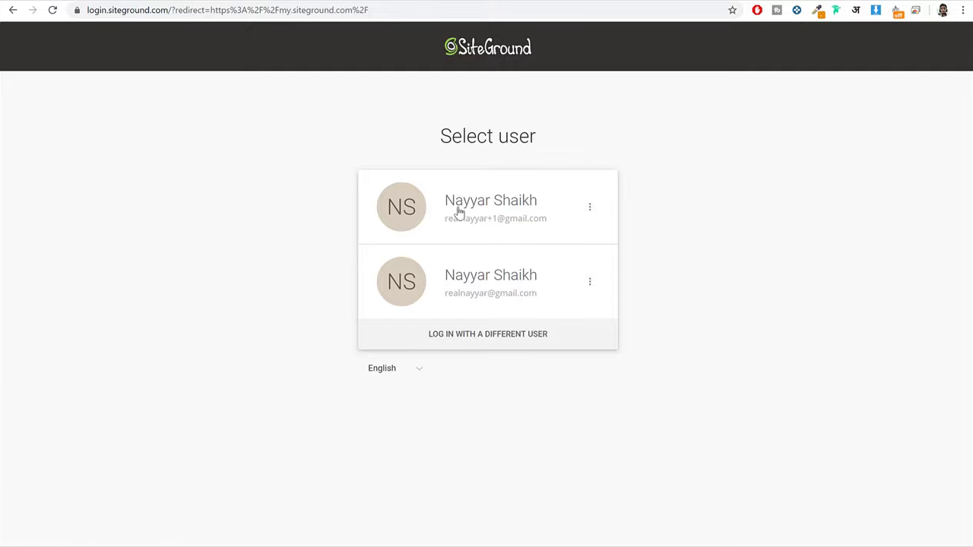
Sign in with the first saved SiteGround account and its saved password.
{"action": "left_click", "coordinate": [477, 281]}
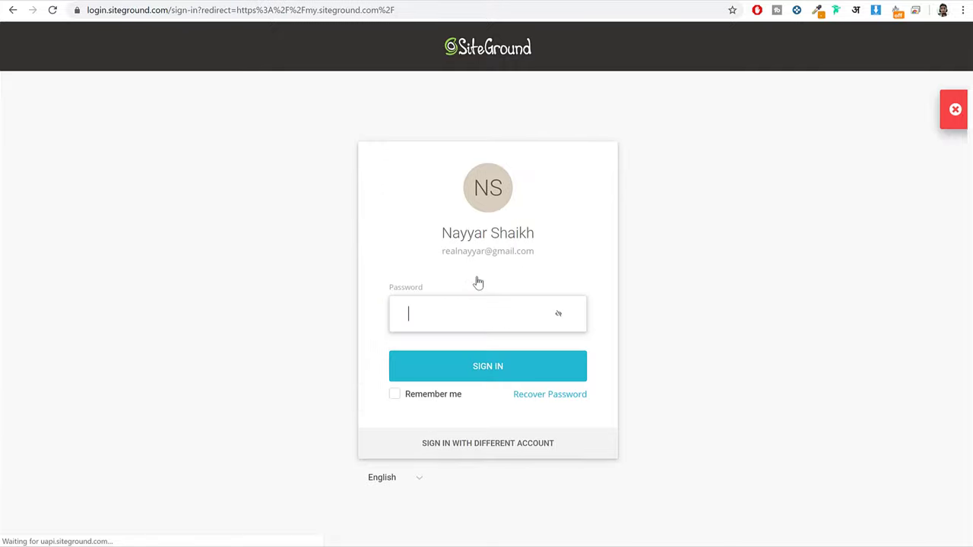
{"action": "left_click", "coordinate": [499, 444]}
{"action": "left_click", "coordinate": [487, 237]}
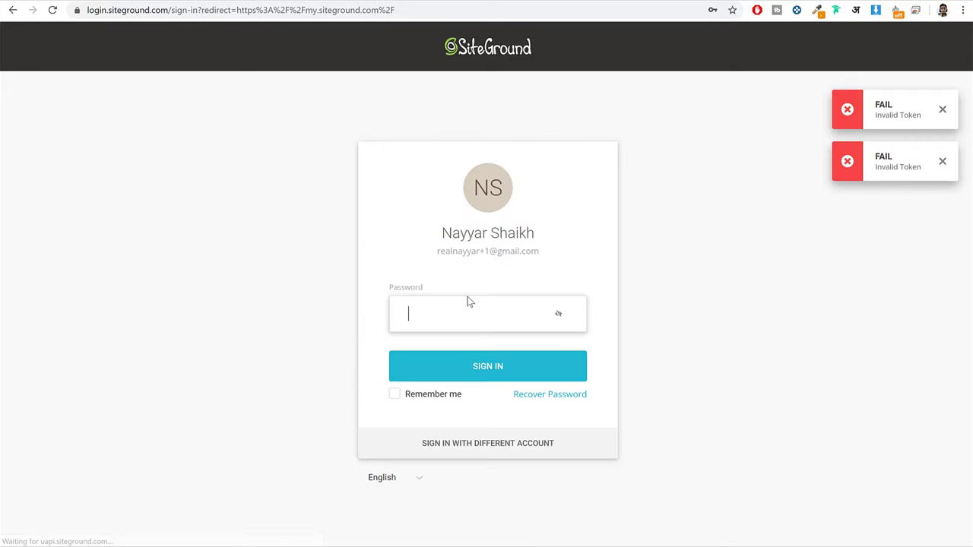
{"action": "left_click", "coordinate": [467, 308]}
{"action": "left_click", "coordinate": [465, 69]}
{"action": "left_click", "coordinate": [495, 365]}
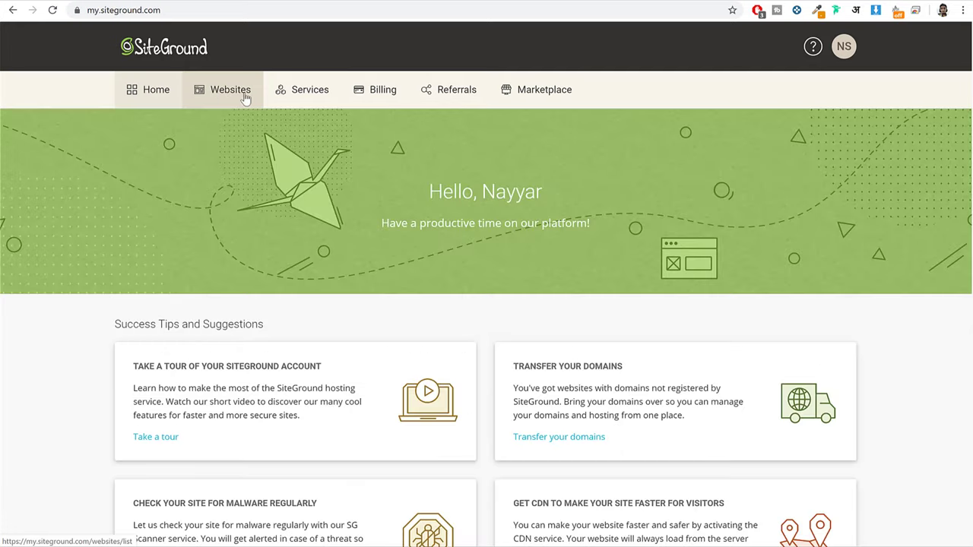
From Websites, open Site Tools for the WooCommerce site's card.
{"action": "left_click", "coordinate": [223, 96]}
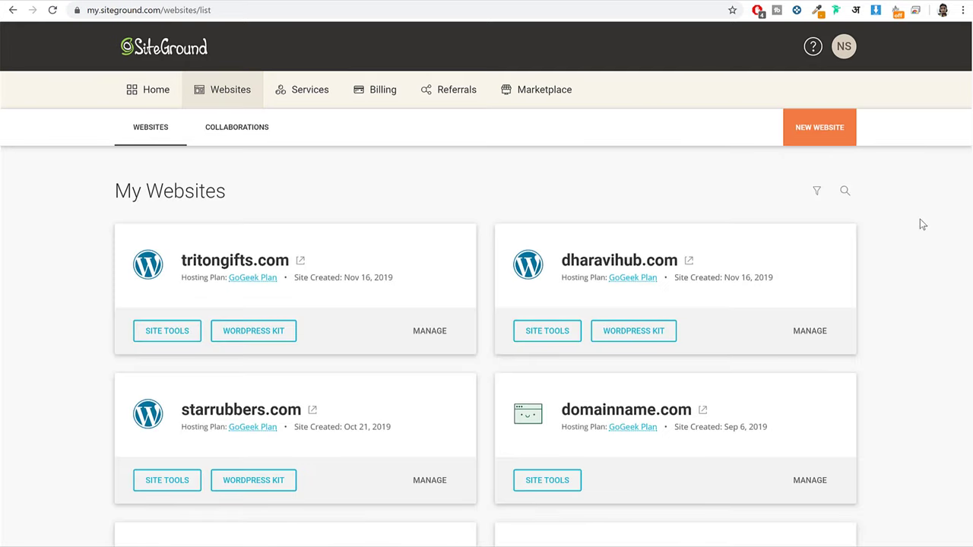
{"action": "scroll", "coordinate": [934, 221], "scroll_direction": "down", "scroll_amount": 4}
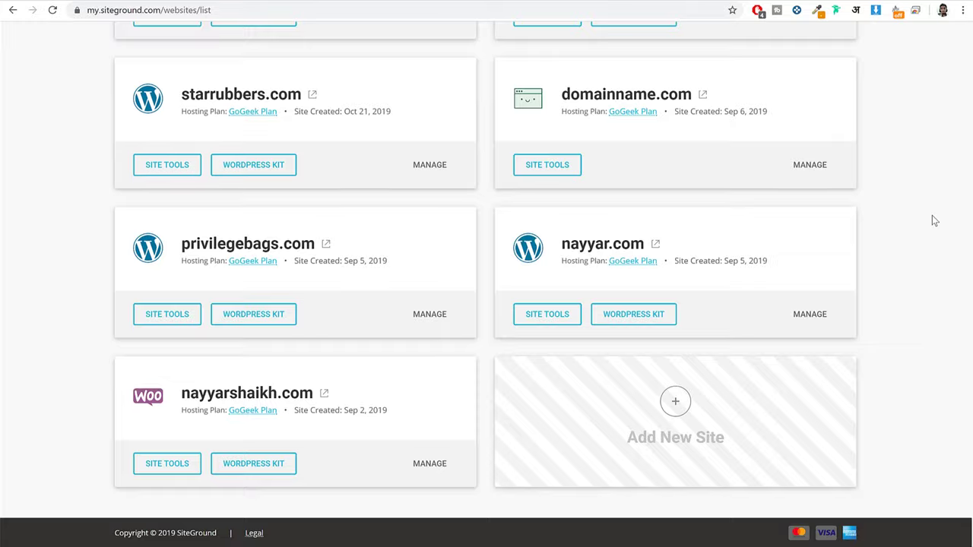
{"action": "scroll", "coordinate": [933, 221], "scroll_direction": "up", "scroll_amount": 5}
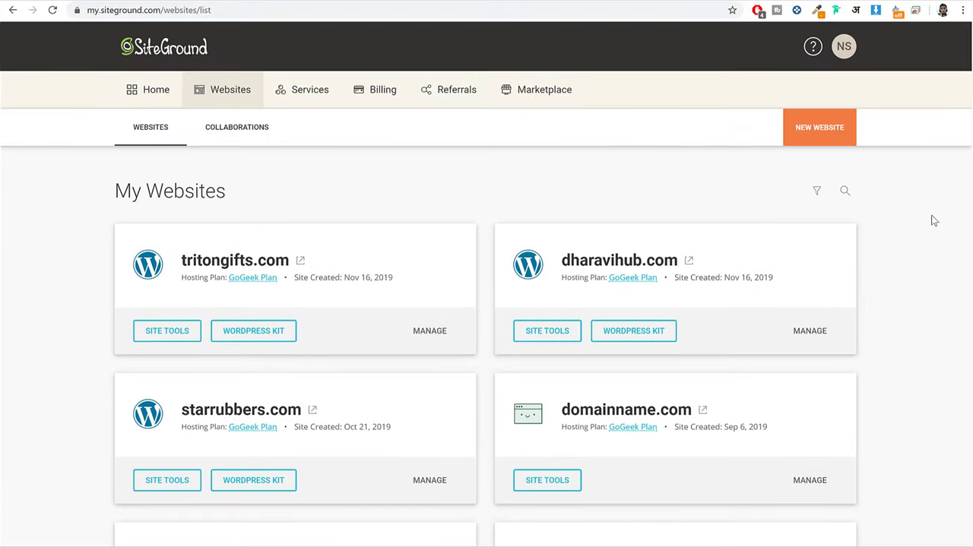
{"action": "scroll", "coordinate": [934, 221], "scroll_direction": "down", "scroll_amount": 4}
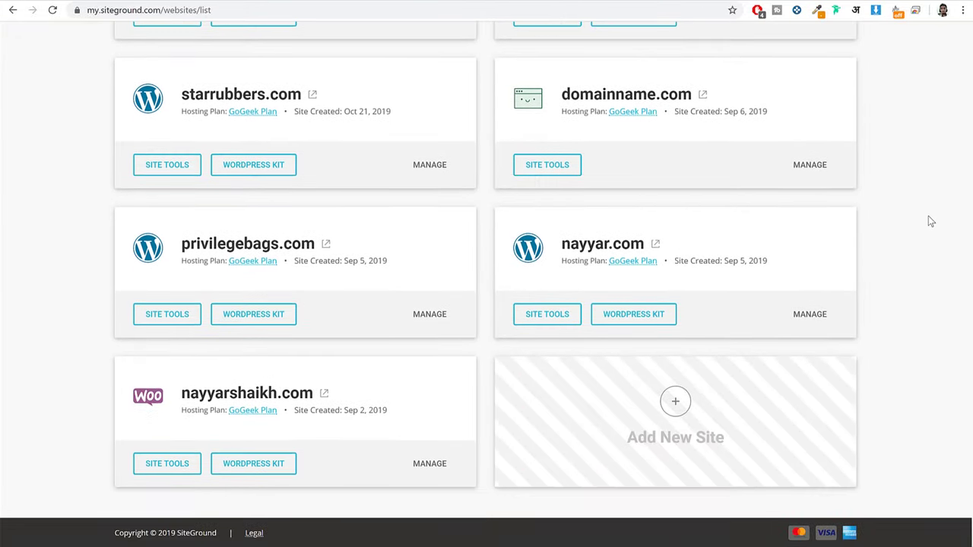
{"action": "scroll", "coordinate": [930, 215], "scroll_direction": "up", "scroll_amount": 1}
{"action": "scroll", "coordinate": [929, 215], "scroll_direction": "down", "scroll_amount": 1}
{"action": "mouse_move", "coordinate": [199, 392]}
{"action": "left_mouse_down"}
{"action": "mouse_move", "coordinate": [223, 399]}
{"action": "mouse_move", "coordinate": [185, 394]}
{"action": "left_mouse_up"}
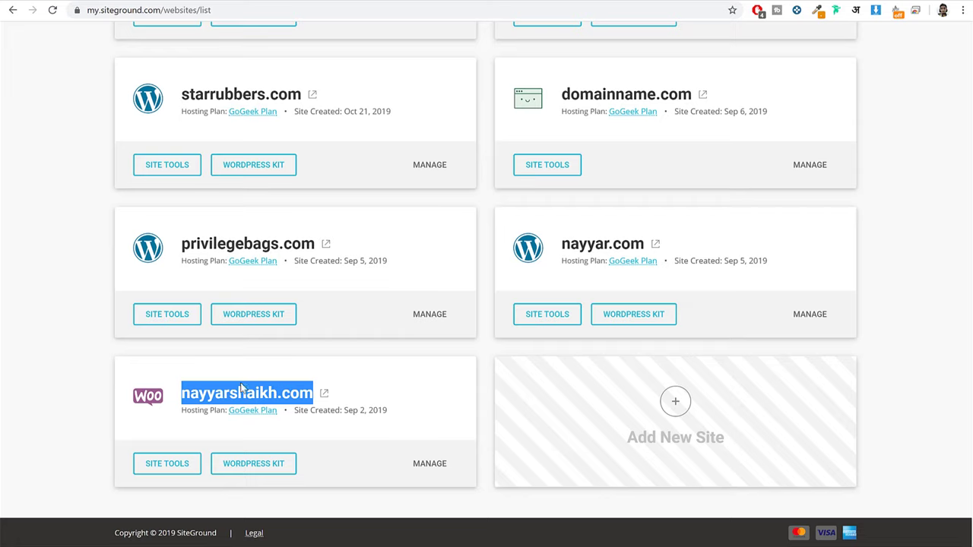
{"action": "left_click", "coordinate": [152, 463]}
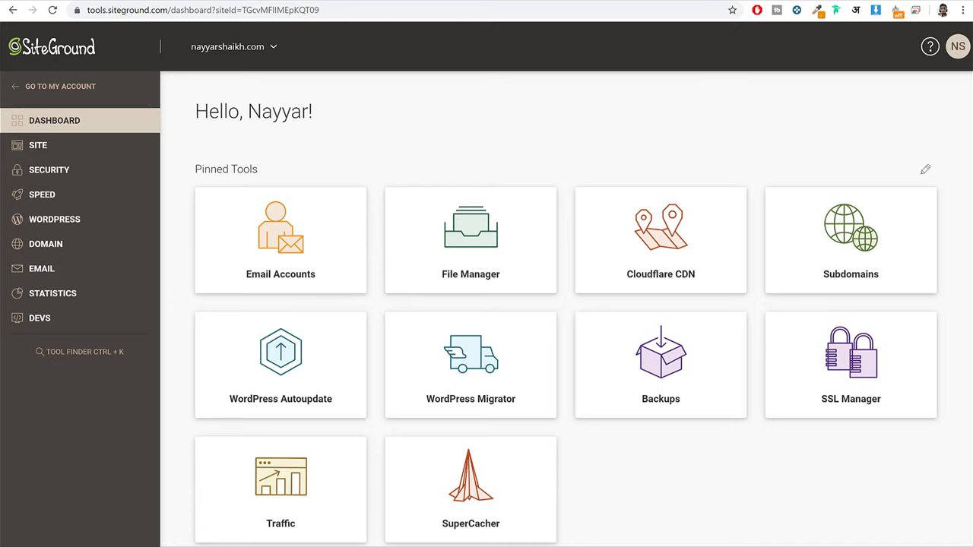
{"action": "key", "text": "ctrl+t"}
Sign in to GoDaddy and open the DNS settings for tritongifts.com.
{"action": "type", "text": "goy"}
{"action": "key", "text": "BackSpace"}
{"action": "type", "text": "da"}
{"action": "key", "text": "Return"}
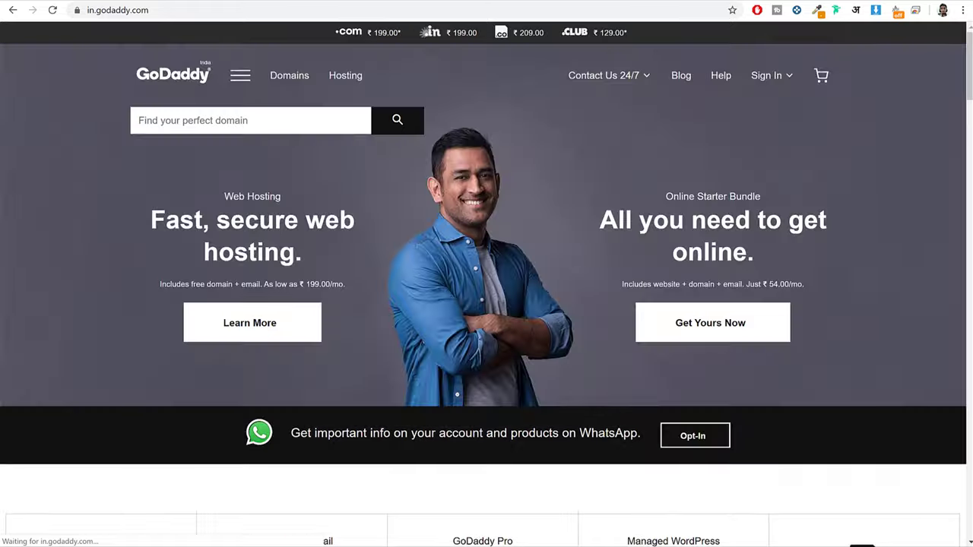
{"action": "left_click", "coordinate": [760, 78]}
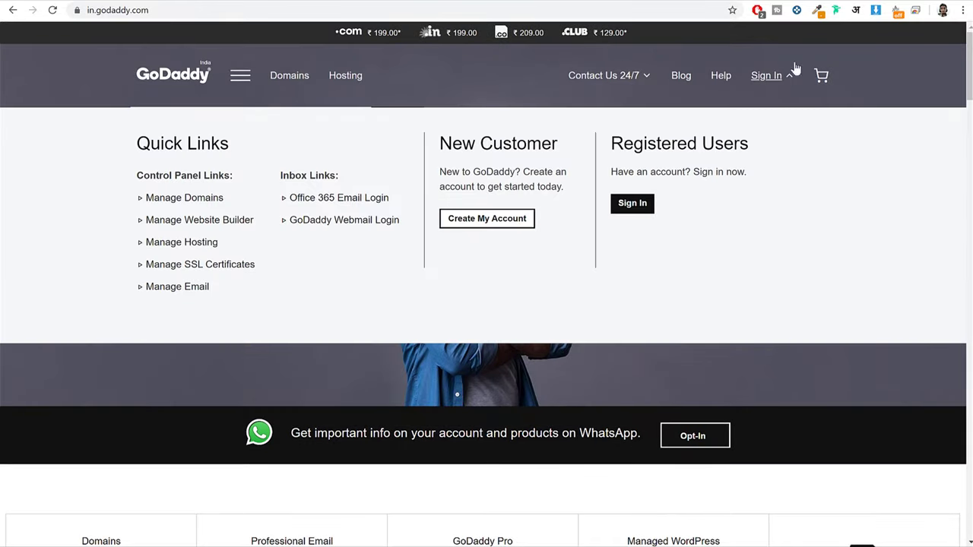
{"action": "left_click", "coordinate": [790, 72]}
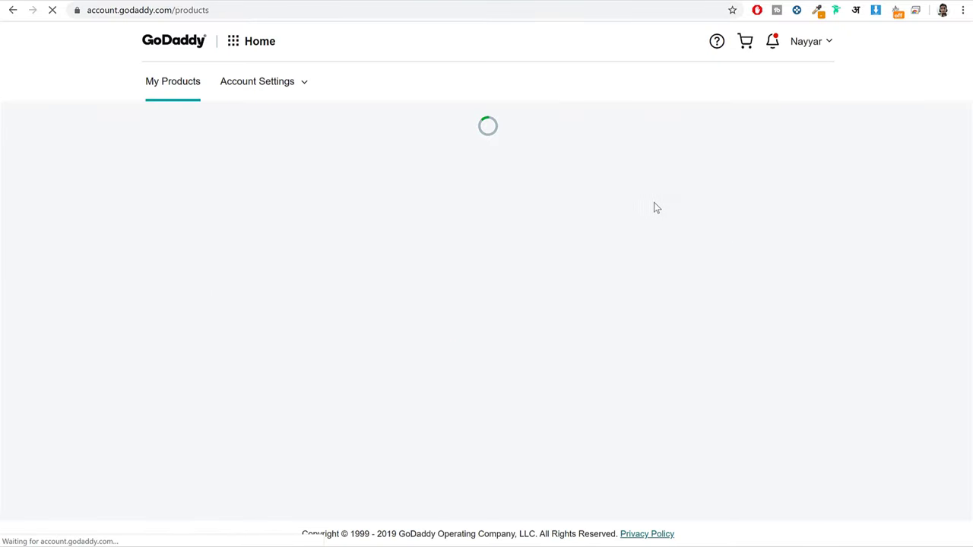
{"action": "scroll", "coordinate": [953, 235], "scroll_direction": "down", "scroll_amount": 2}
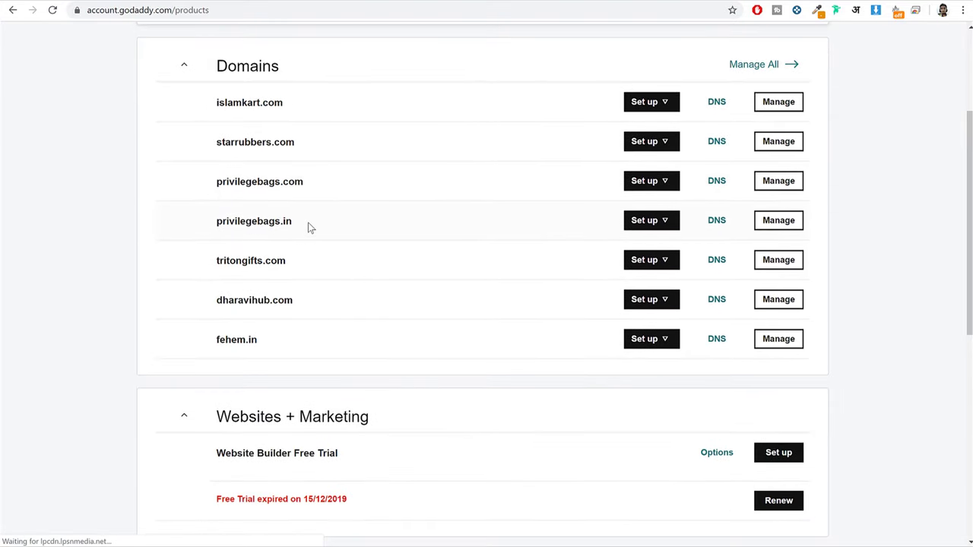
{"action": "left_click_drag", "start_coordinate": [287, 262], "coordinate": [216, 261]}
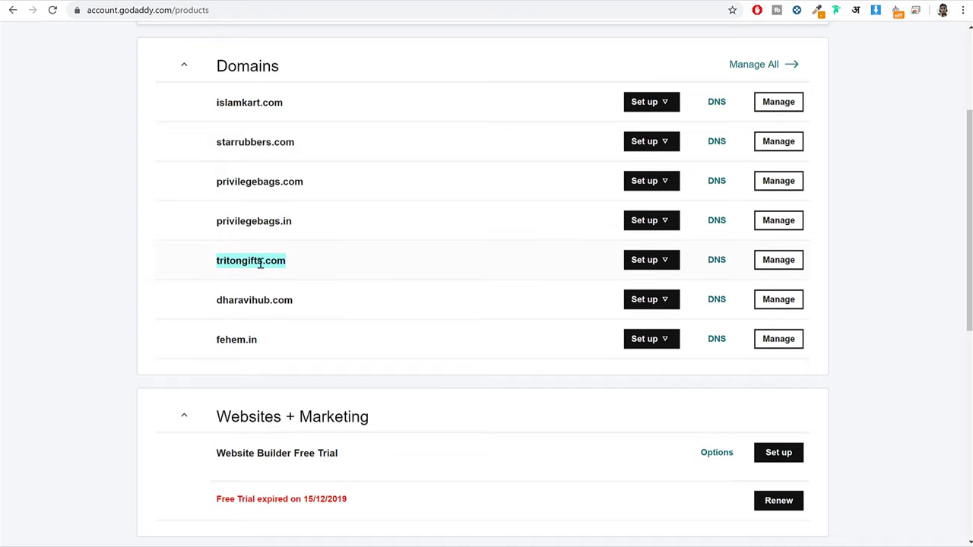
{"action": "left_click", "coordinate": [711, 272]}
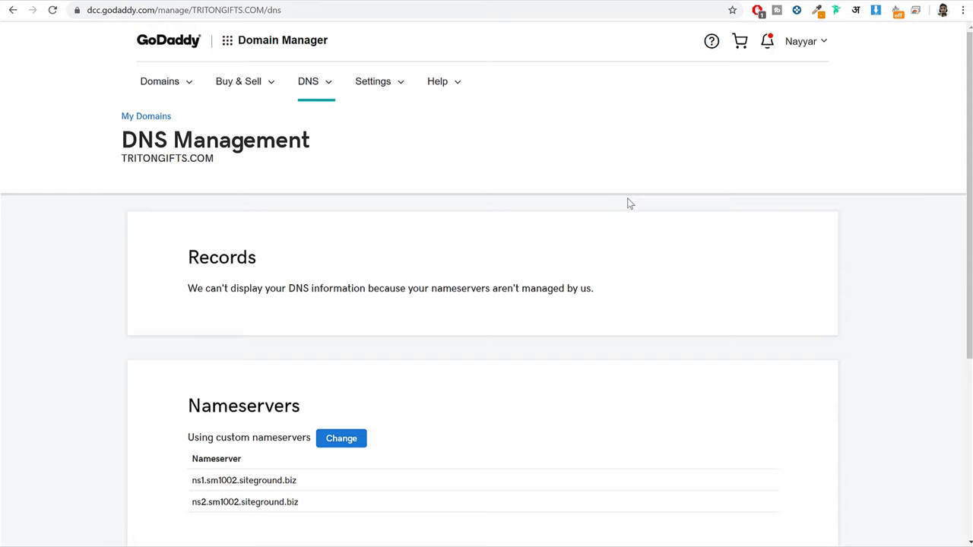
Start changing tritongifts.com's nameservers and clear both existing values.
{"action": "scroll", "coordinate": [714, 293], "scroll_direction": "down", "scroll_amount": 3}
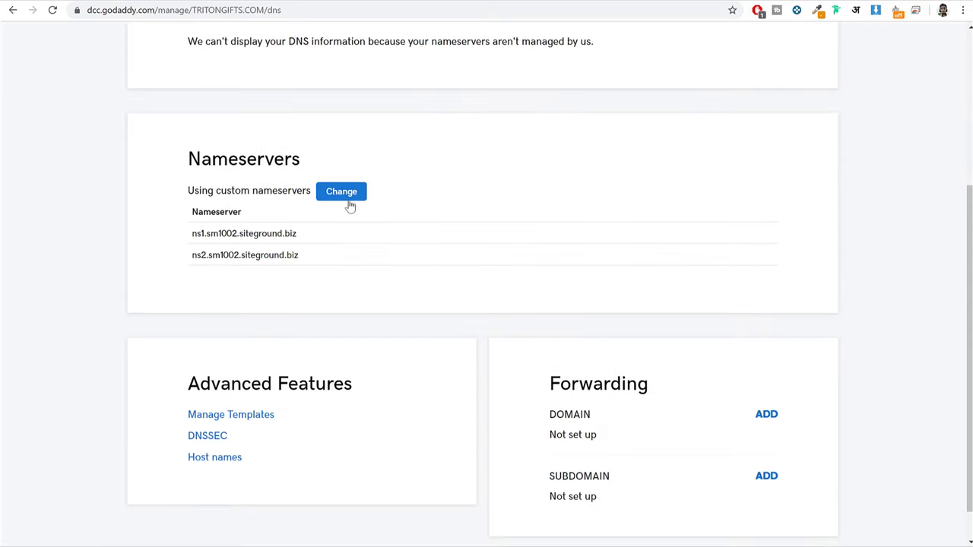
{"action": "left_click", "coordinate": [354, 196]}
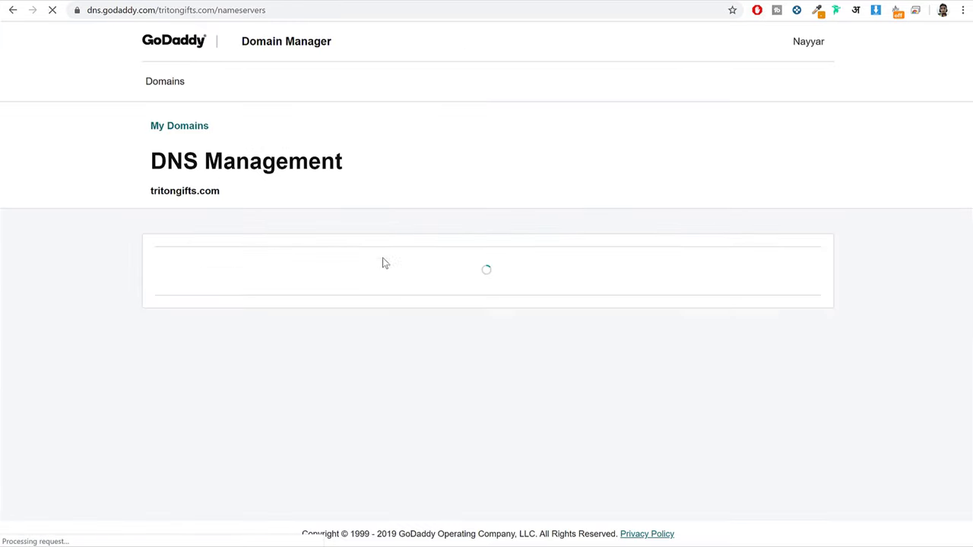
{"action": "left_click_drag", "start_coordinate": [350, 335], "coordinate": [86, 341]}
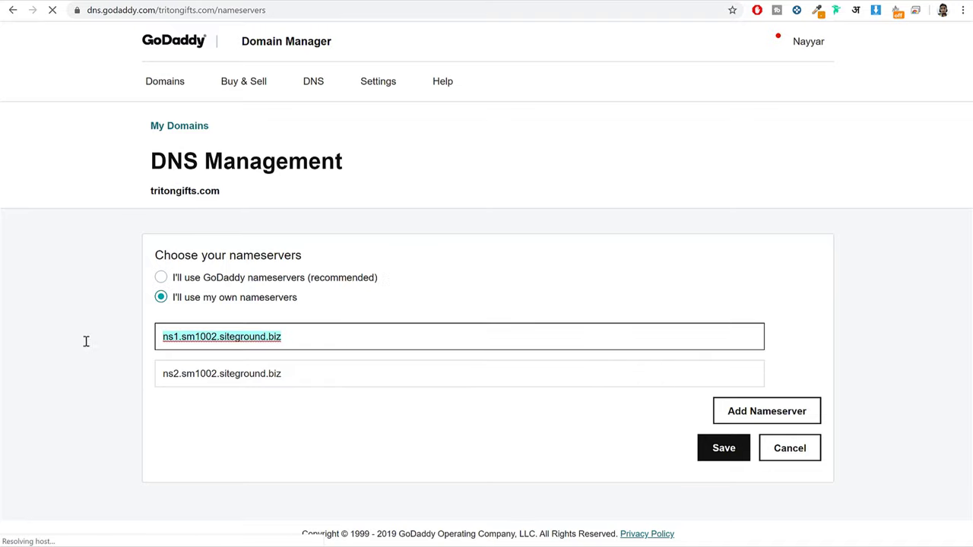
{"action": "key", "text": "BackSpace"}
{"action": "triple_click", "coordinate": [315, 373]}
{"action": "key", "text": "BackSpace"}
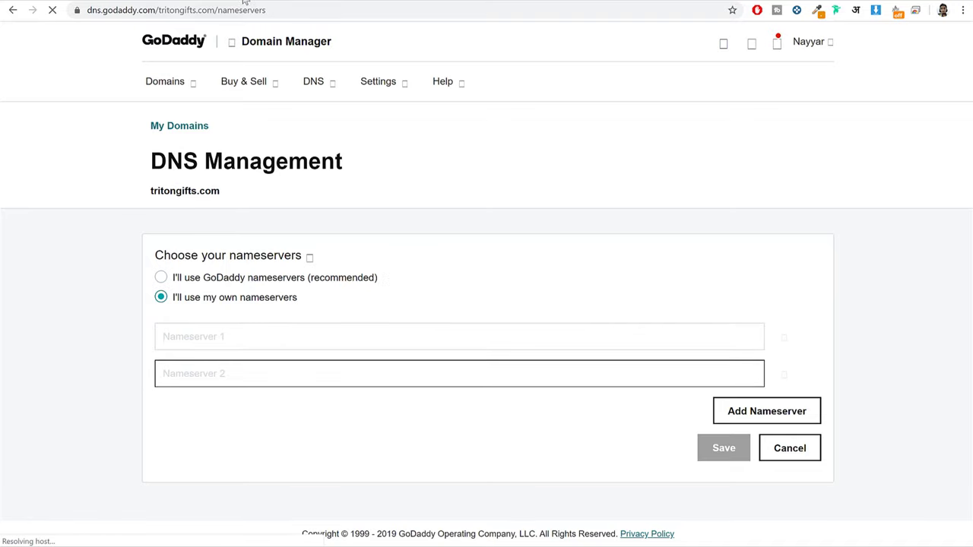
Enter ns1.sm1001.siteground.biz, copied from SiteGround, as the first nameserver.
{"action": "left_click", "coordinate": [245, 2]}
{"action": "scroll", "coordinate": [753, 220], "scroll_direction": "down", "scroll_amount": 7}
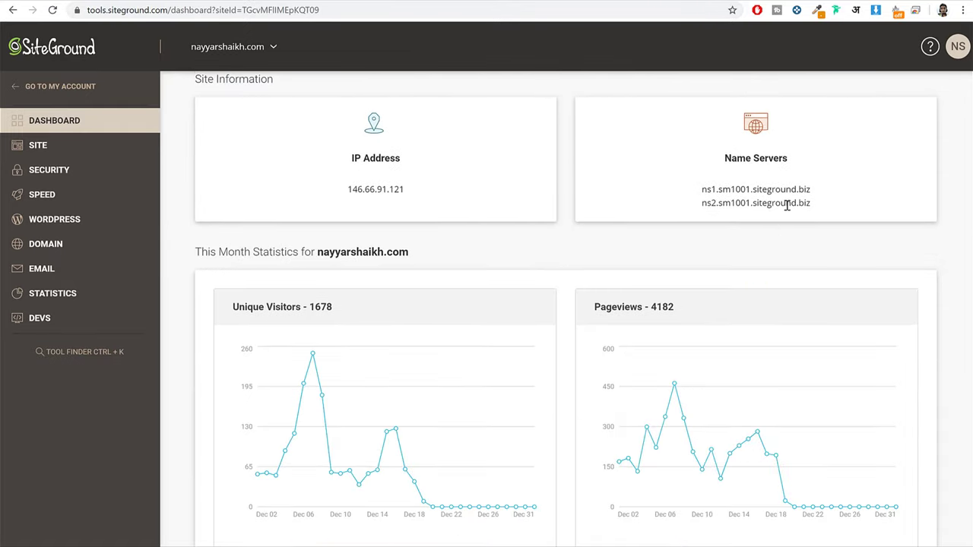
{"action": "triple_click", "coordinate": [771, 189]}
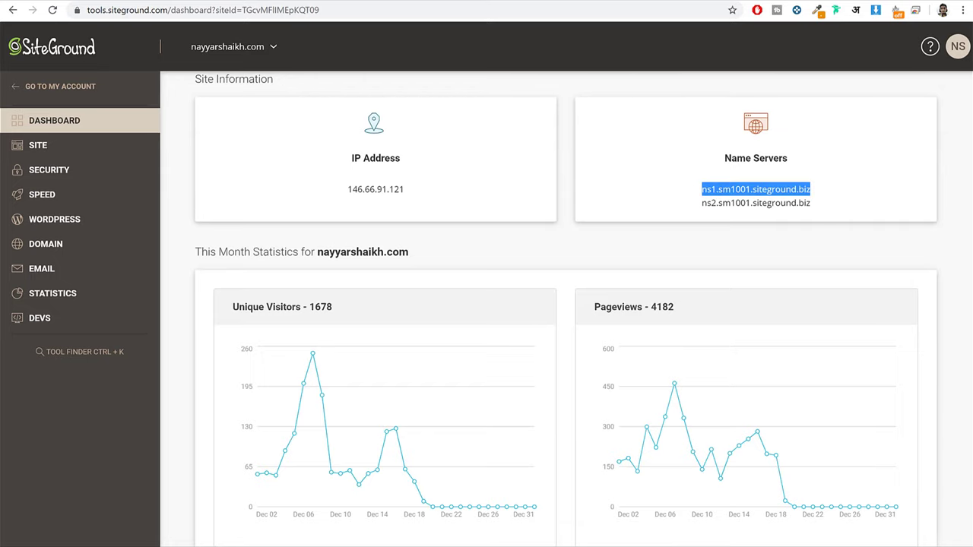
{"action": "key", "text": "ctrl+c"}
{"action": "key", "text": "ctrl+shift+Tab"}
{"action": "left_click", "coordinate": [323, 328]}
{"action": "key", "text": "ctrl+v"}
{"action": "key", "text": "ctrl+Tab"}
Enter ns2.sm1001.siteground.biz as the second nameserver and save the change.
{"action": "left_click_drag", "start_coordinate": [829, 203], "coordinate": [675, 212]}
{"action": "key", "text": "ctrl+c"}
{"action": "left_click", "coordinate": [348, 4]}
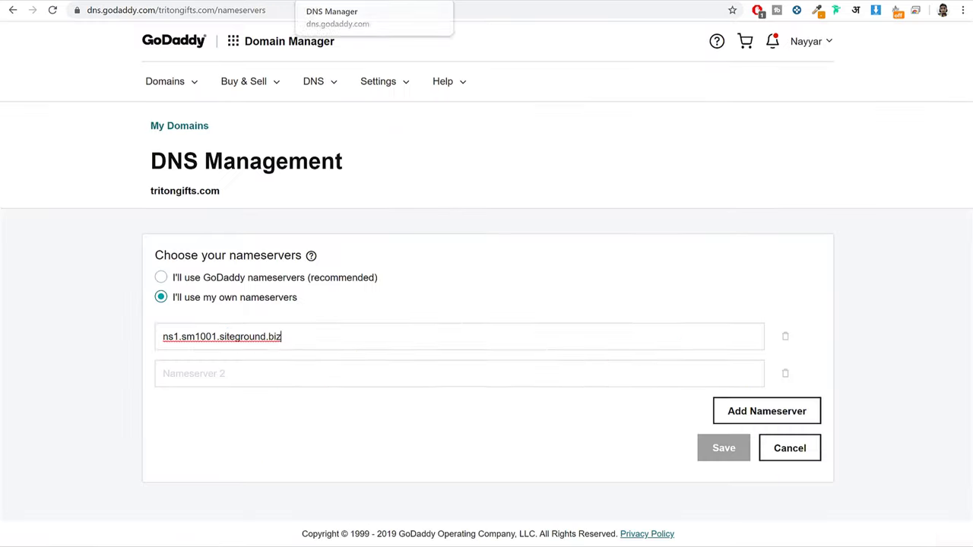
{"action": "left_click", "coordinate": [316, 367]}
{"action": "key", "text": "ctrl+v"}
{"action": "left_click", "coordinate": [735, 459]}
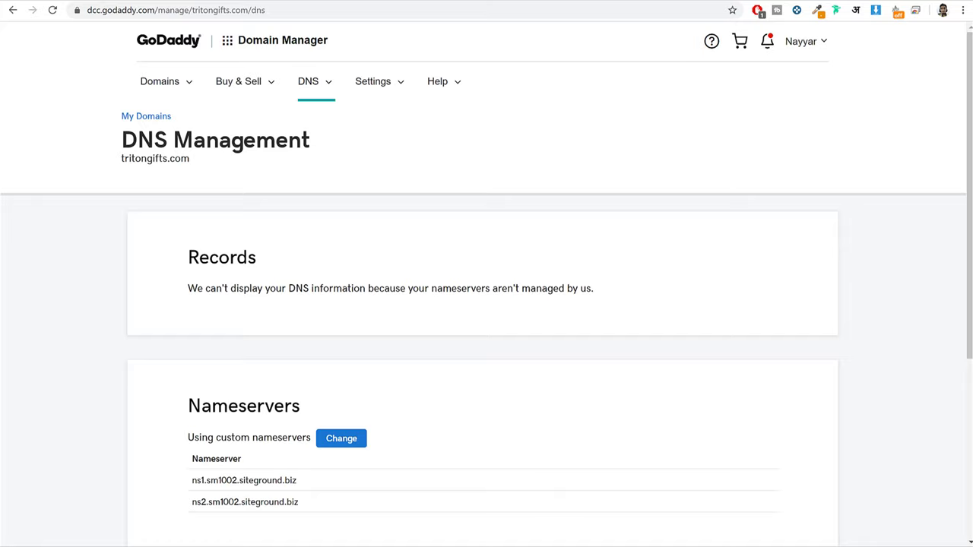
{"action": "left_click", "coordinate": [198, 2]}
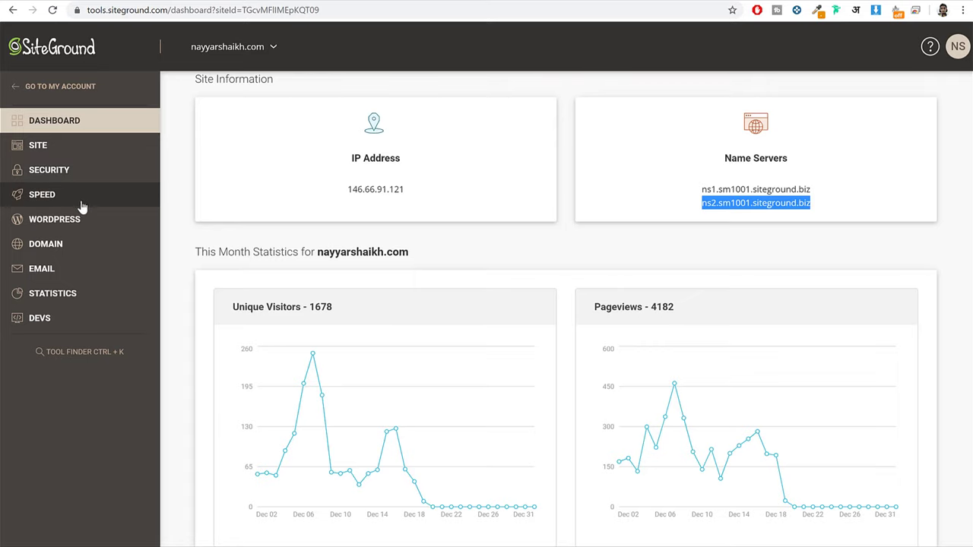
Open Security > SSL Manager and select the car2 subdomain.
{"action": "left_click", "coordinate": [68, 180]}
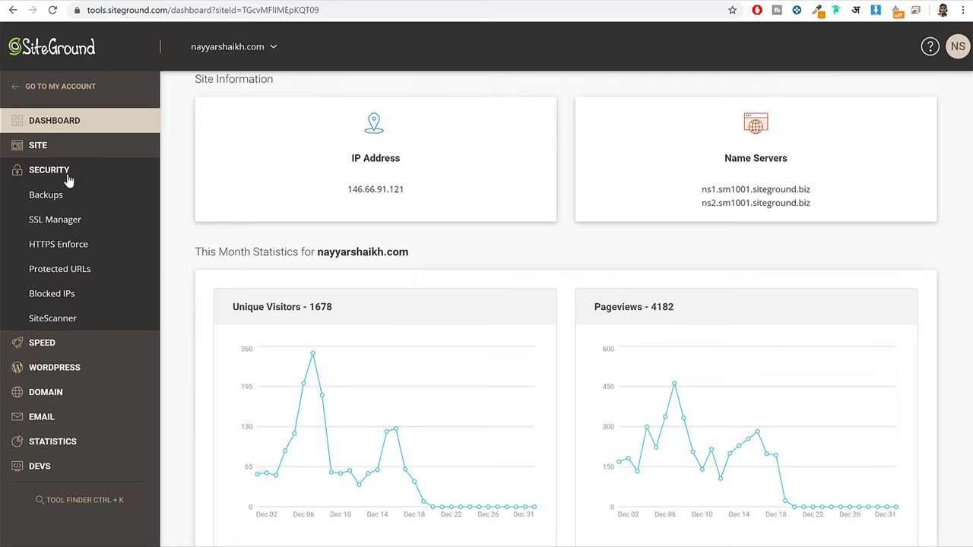
{"action": "left_click", "coordinate": [56, 222]}
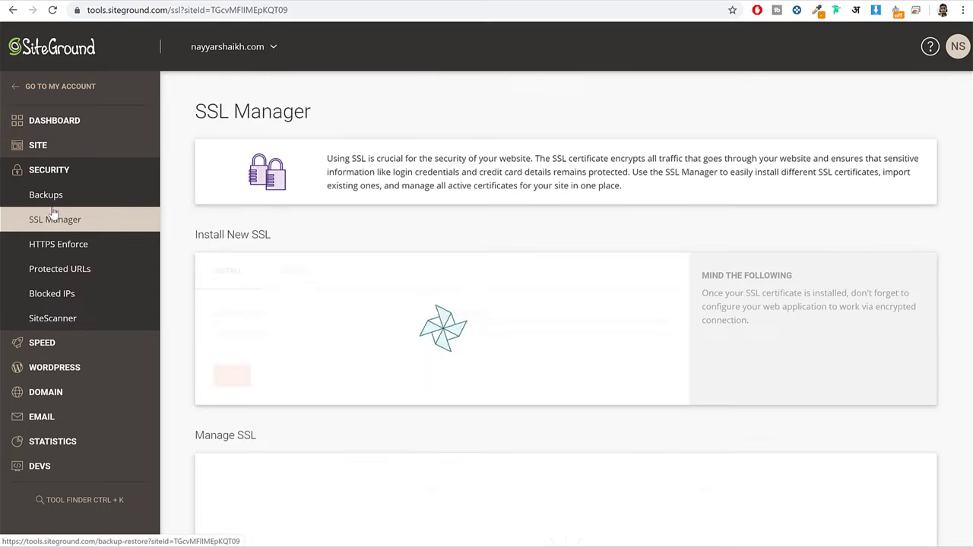
{"action": "scroll", "coordinate": [451, 326], "scroll_direction": "down", "scroll_amount": 1}
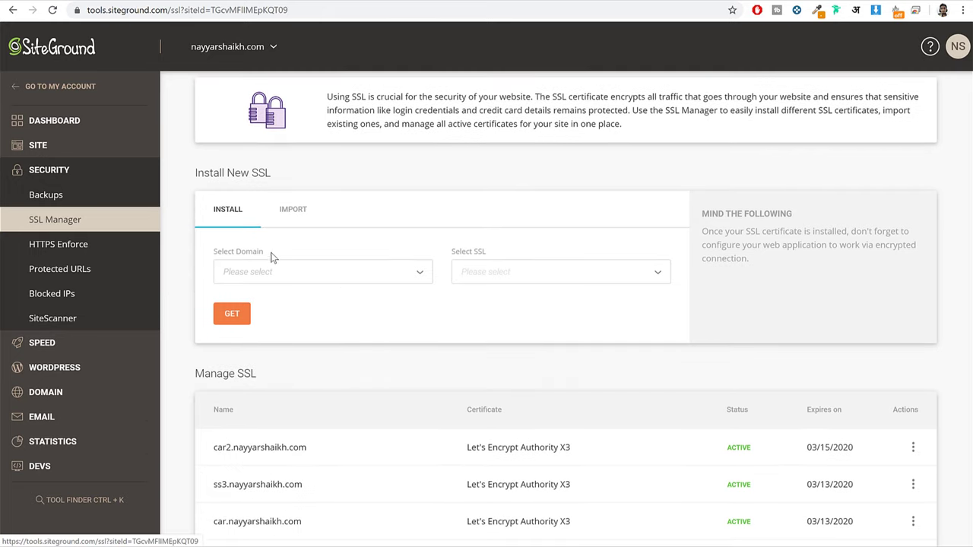
{"action": "left_click_drag", "start_coordinate": [271, 251], "coordinate": [212, 253]}
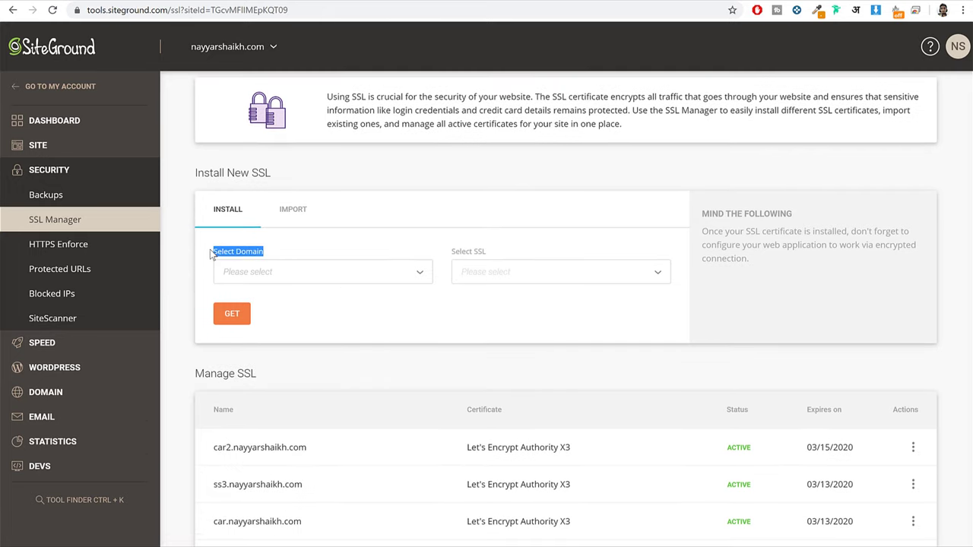
{"action": "left_click", "coordinate": [304, 282]}
{"action": "scroll", "coordinate": [310, 395], "scroll_direction": "down", "scroll_amount": 5}
{"action": "scroll", "coordinate": [310, 396], "scroll_direction": "down", "scroll_amount": 2}
{"action": "left_click", "coordinate": [298, 521]}
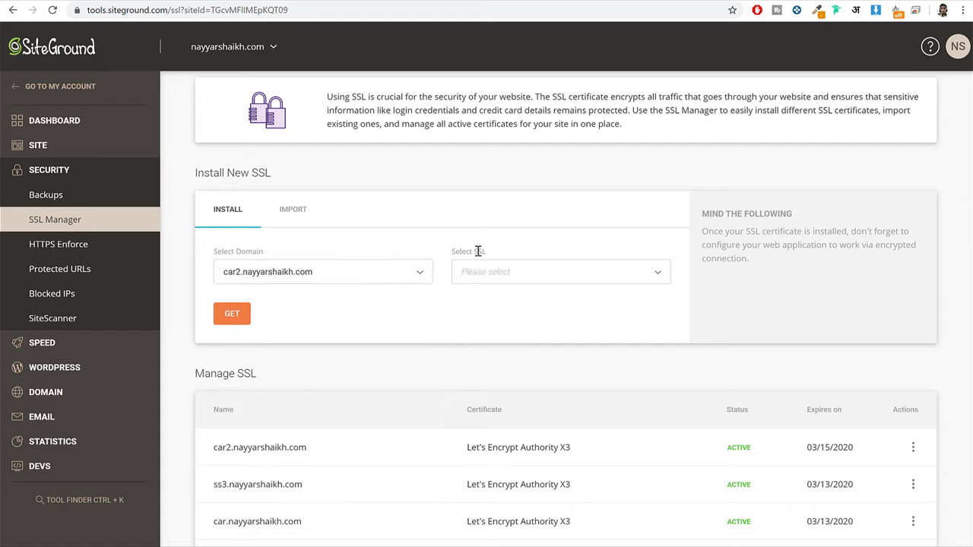
Confirm Let's Encrypt is offered and car2's certificate shows active under Manage SSL.
{"action": "left_click_drag", "start_coordinate": [487, 251], "coordinate": [443, 251]}
{"action": "left_click", "coordinate": [522, 279]}
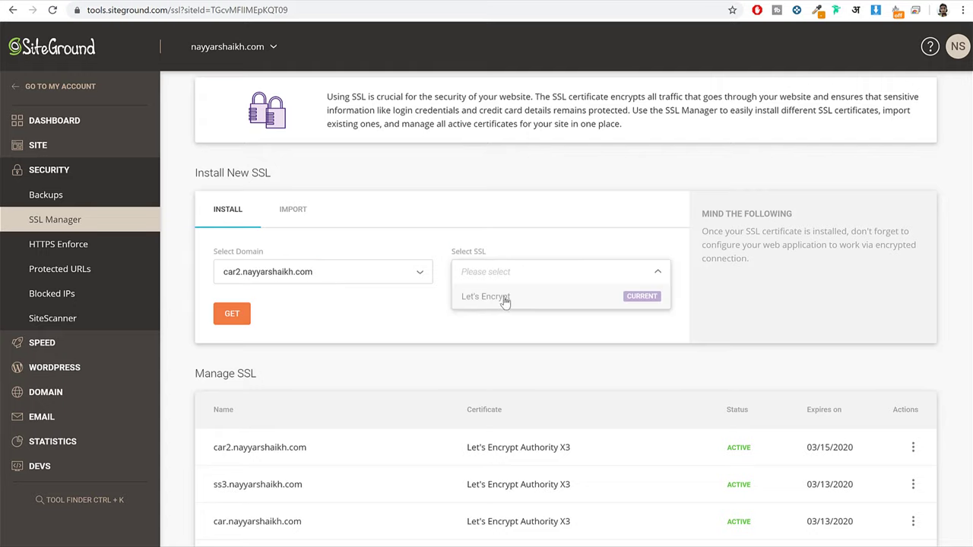
{"action": "left_click", "coordinate": [291, 325]}
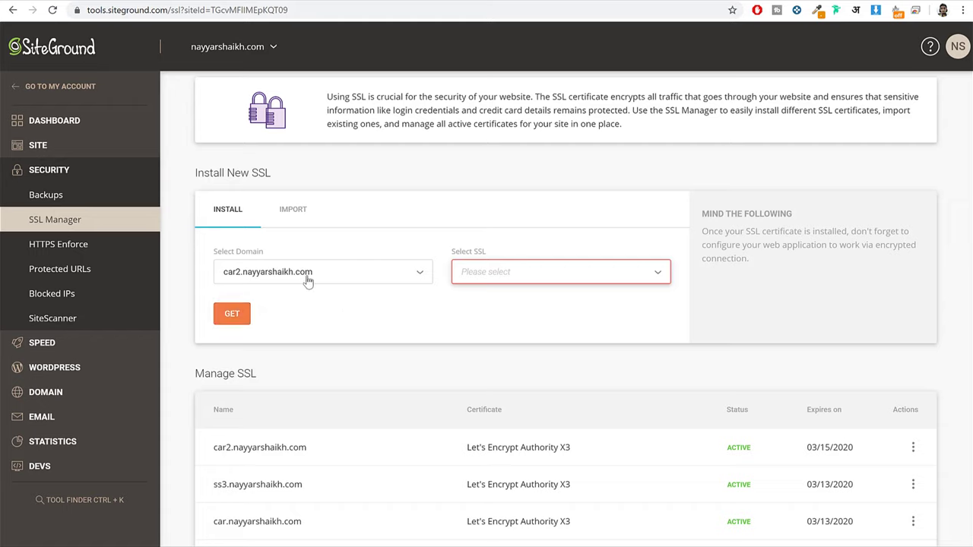
{"action": "left_click_drag", "start_coordinate": [327, 451], "coordinate": [218, 453]}
{"action": "scroll", "coordinate": [406, 453], "scroll_direction": "down", "scroll_amount": 2}
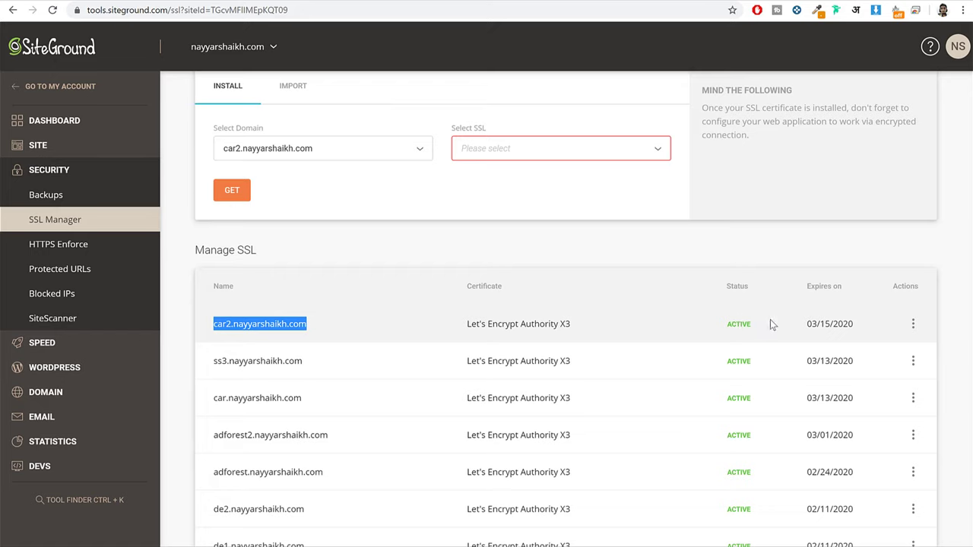
{"action": "left_click_drag", "start_coordinate": [770, 325], "coordinate": [717, 328]}
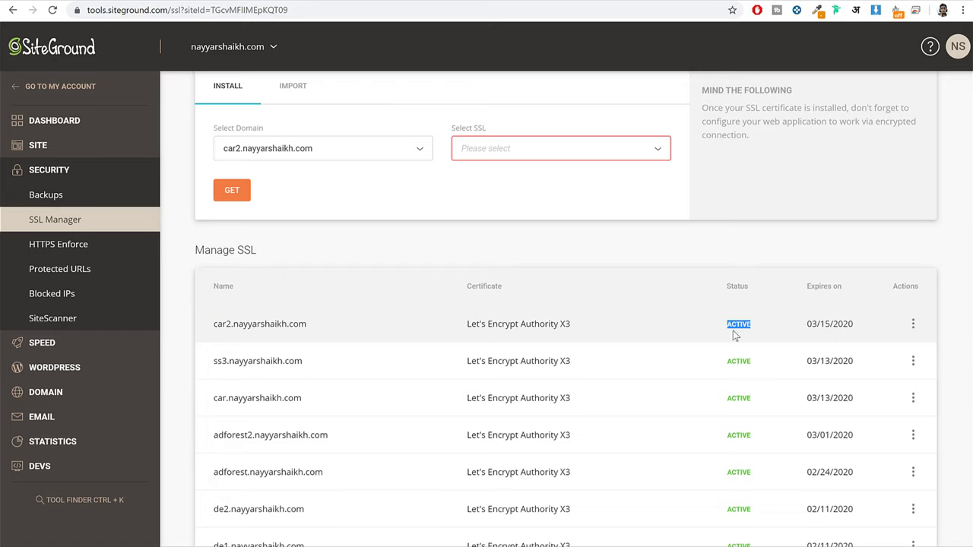
{"action": "scroll", "coordinate": [735, 385], "scroll_direction": "up", "scroll_amount": 3}
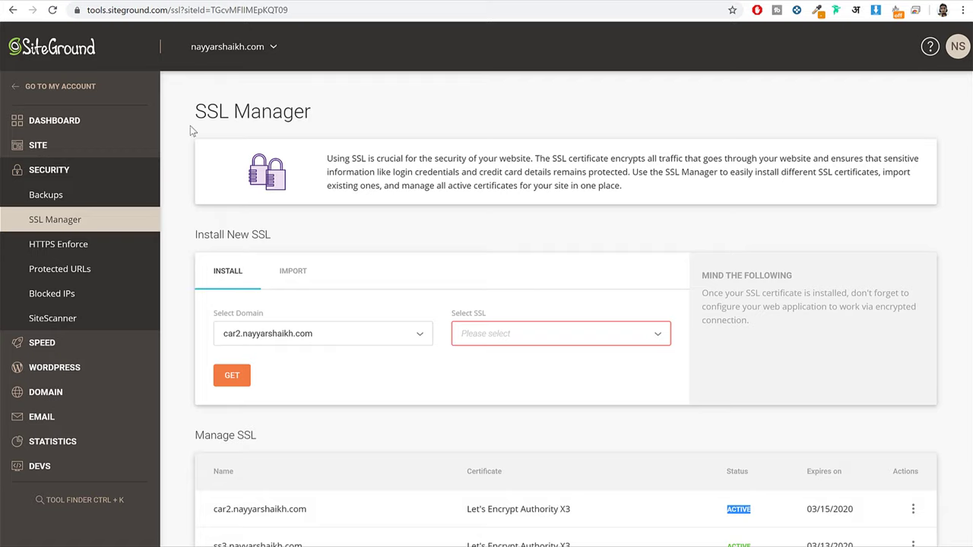
Start a plain WordPress install on the car2 subdomain from Install & Manage.
{"action": "left_click", "coordinate": [84, 368]}
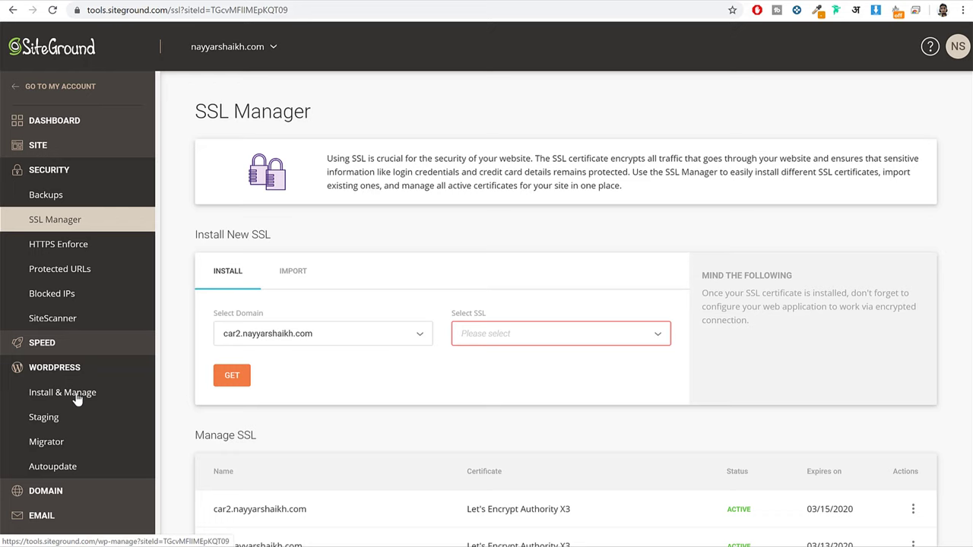
{"action": "left_click", "coordinate": [76, 400]}
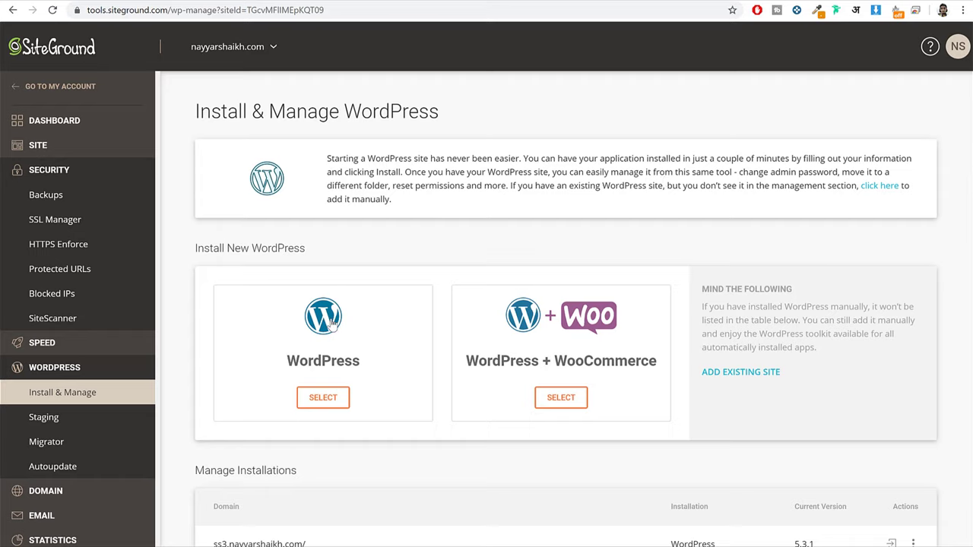
{"action": "left_click", "coordinate": [327, 352]}
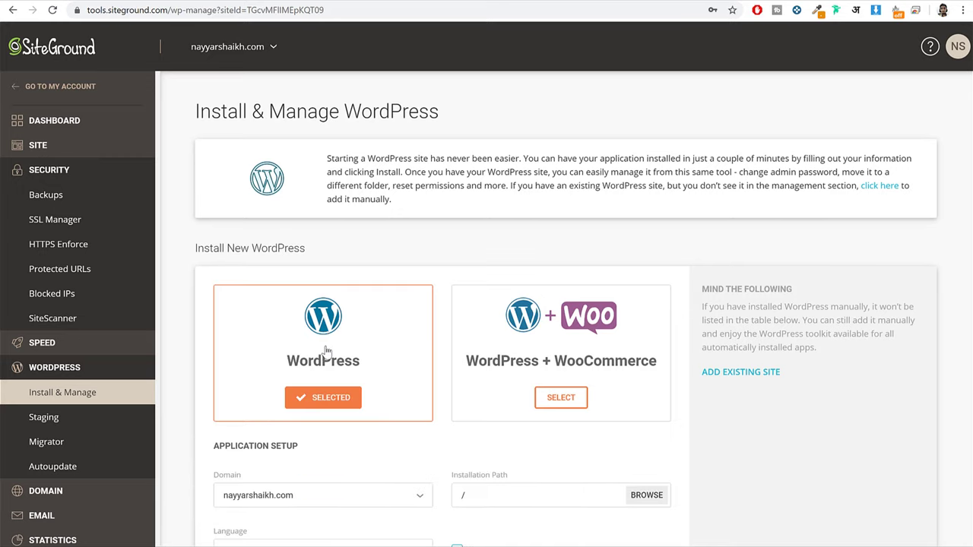
{"action": "left_click", "coordinate": [312, 258]}
{"action": "scroll", "coordinate": [313, 425], "scroll_direction": "down", "scroll_amount": 5}
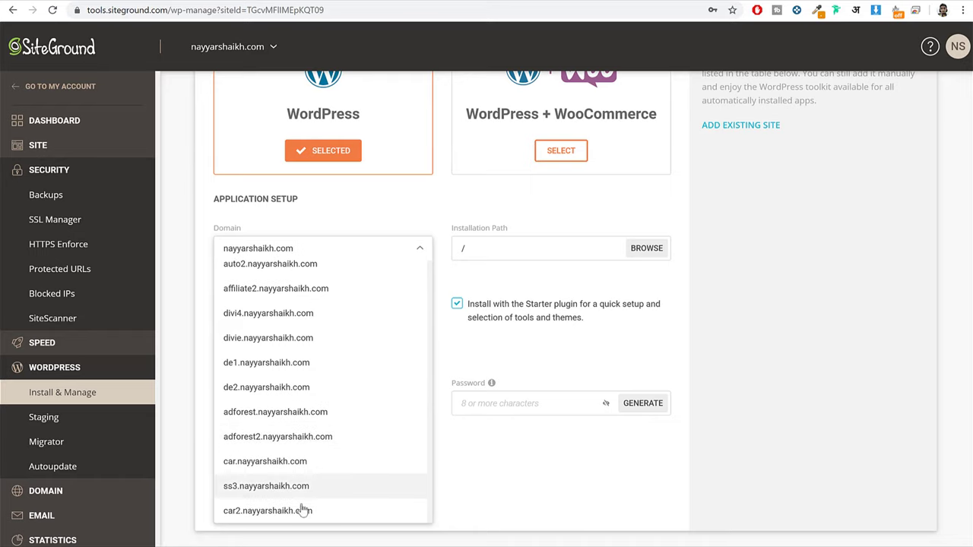
{"action": "left_click", "coordinate": [307, 518]}
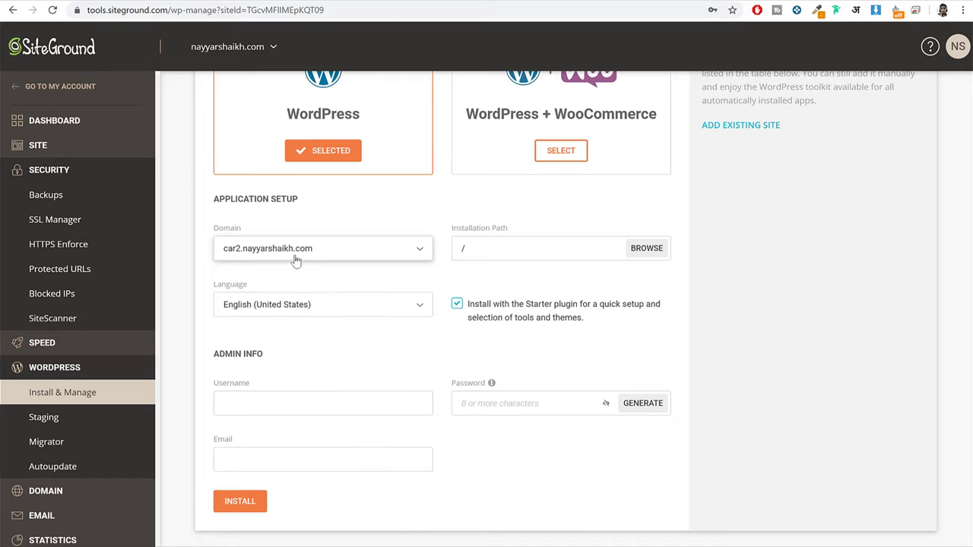
Leave the Starter plugin option unchecked for this install.
{"action": "left_click", "coordinate": [649, 302]}
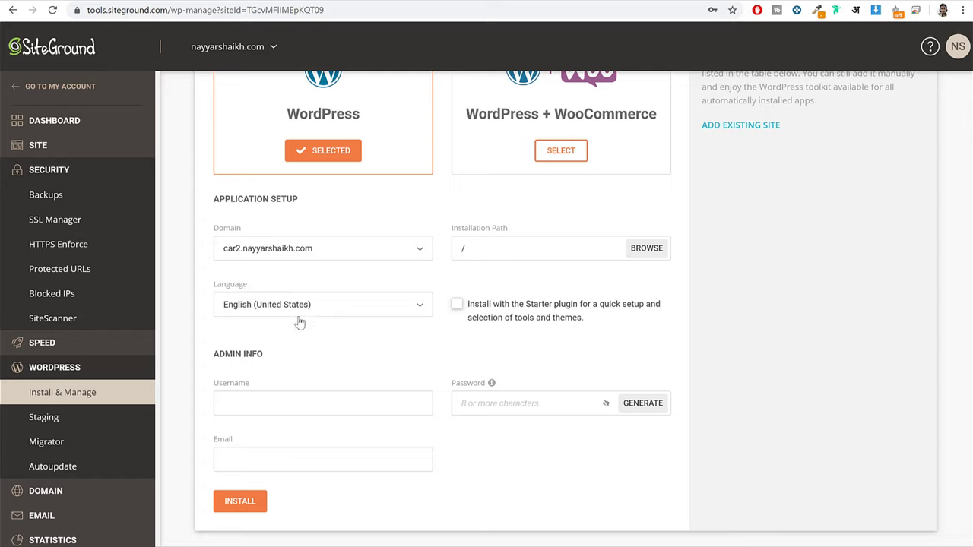
{"action": "left_click", "coordinate": [497, 305]}
{"action": "left_click_drag", "start_coordinate": [481, 304], "coordinate": [584, 308]}
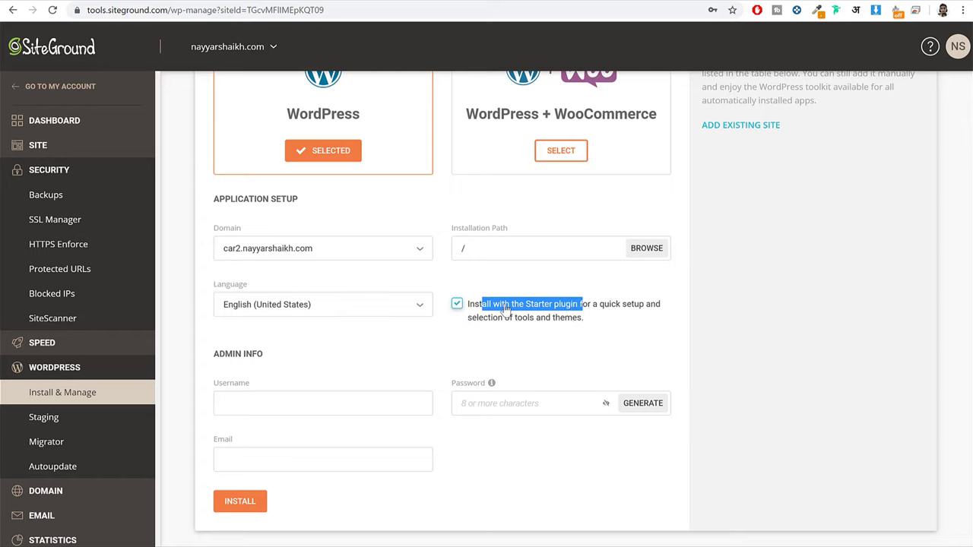
{"action": "left_click", "coordinate": [456, 306]}
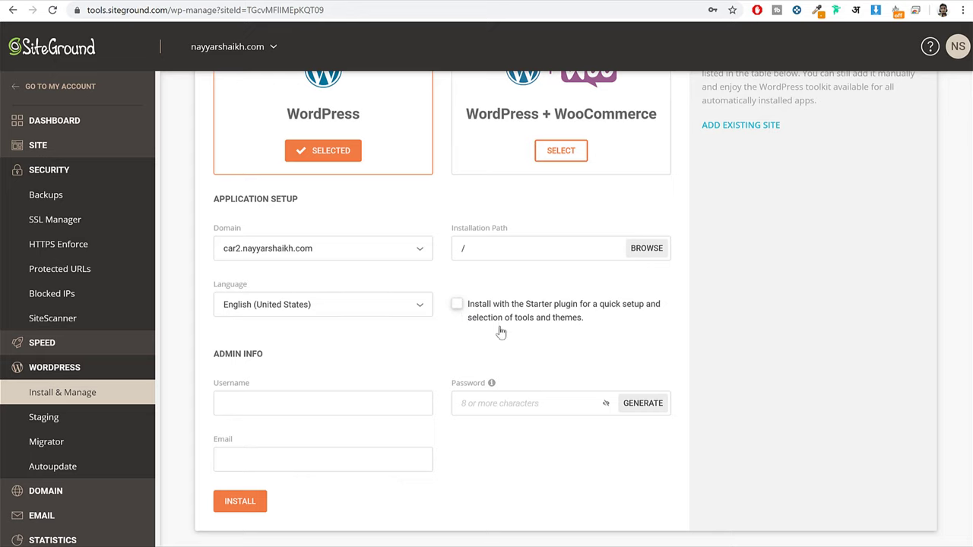
{"action": "scroll", "coordinate": [736, 267], "scroll_direction": "up", "scroll_amount": 1}
{"action": "scroll", "coordinate": [736, 267], "scroll_direction": "down", "scroll_amount": 3}
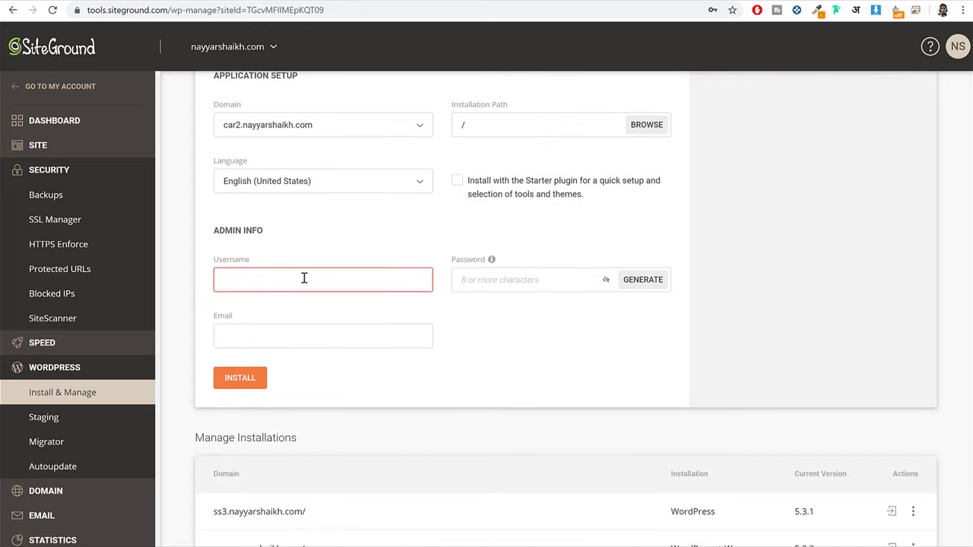
Enter the admin username, password and email for the new site.
{"action": "left_click", "coordinate": [305, 278]}
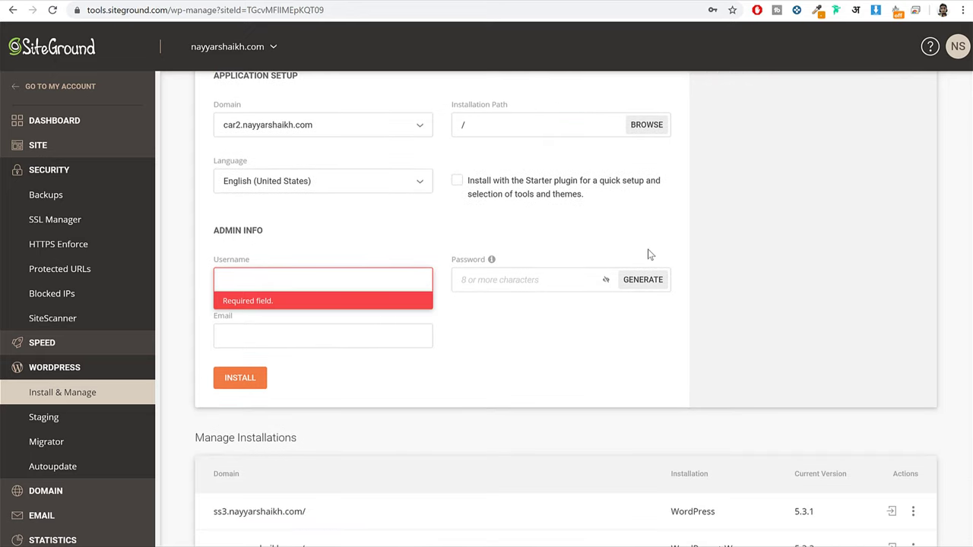
{"action": "type", "text": "Nayyar"}
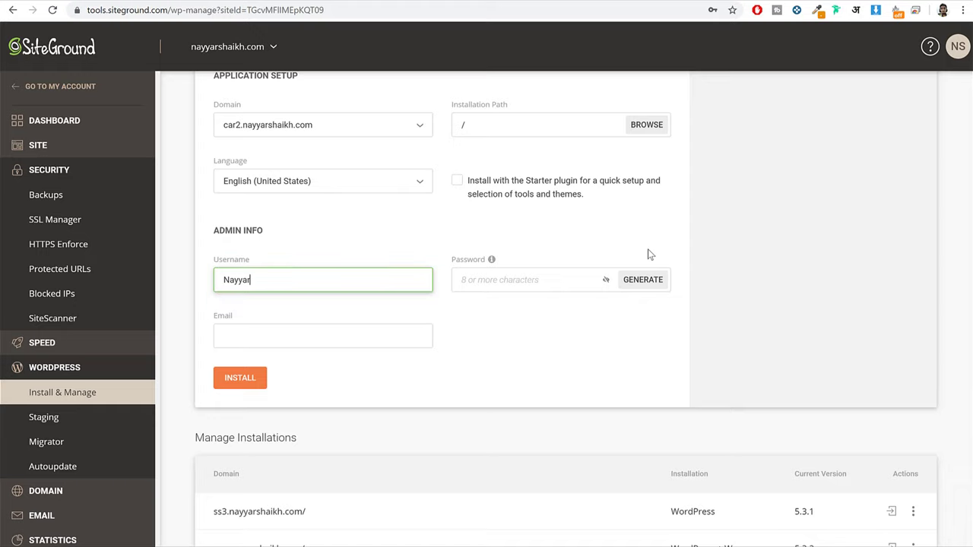
{"action": "type", "text": "_Shaikh"}
{"action": "key", "text": "Tab"}
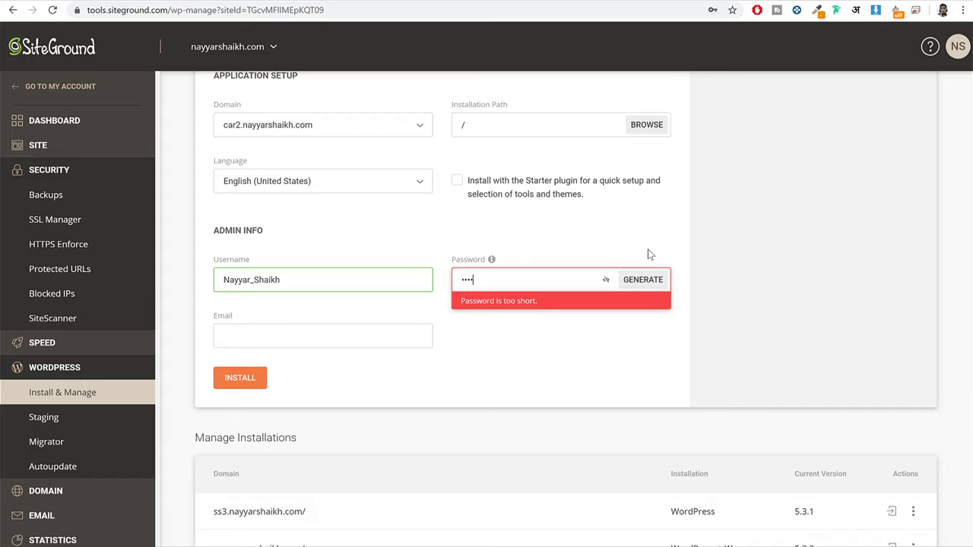
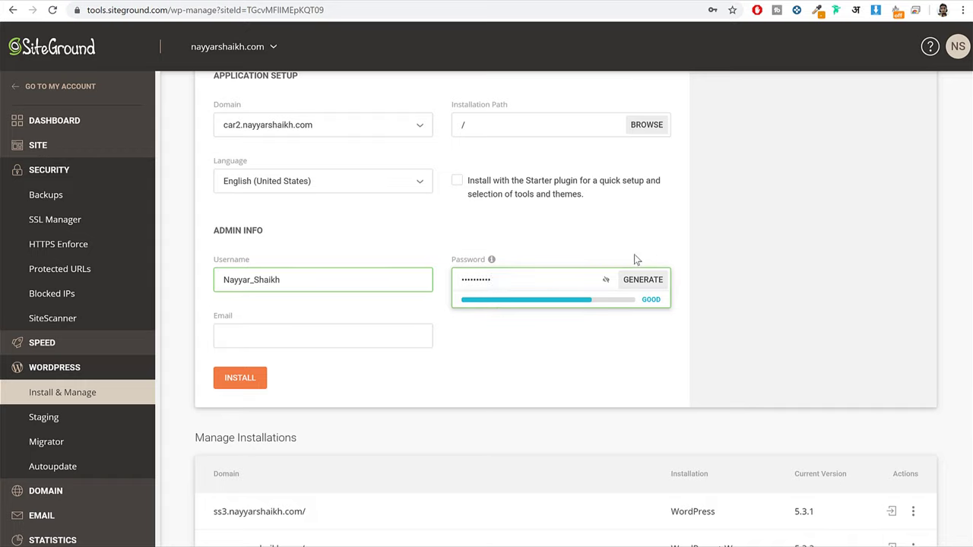
{"action": "left_click", "coordinate": [274, 344]}
{"action": "left_click", "coordinate": [268, 364]}
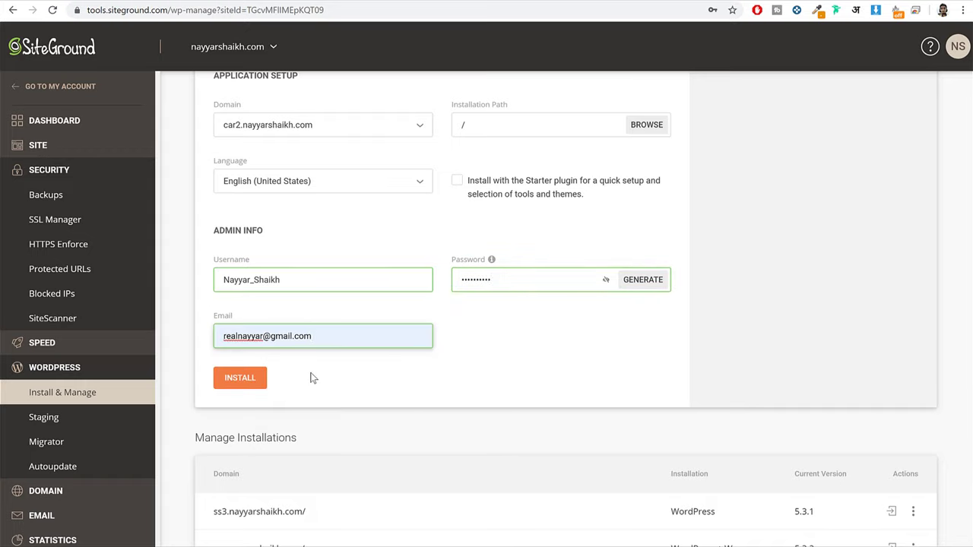
{"action": "scroll", "coordinate": [527, 434], "scroll_direction": "up", "scroll_amount": 2}
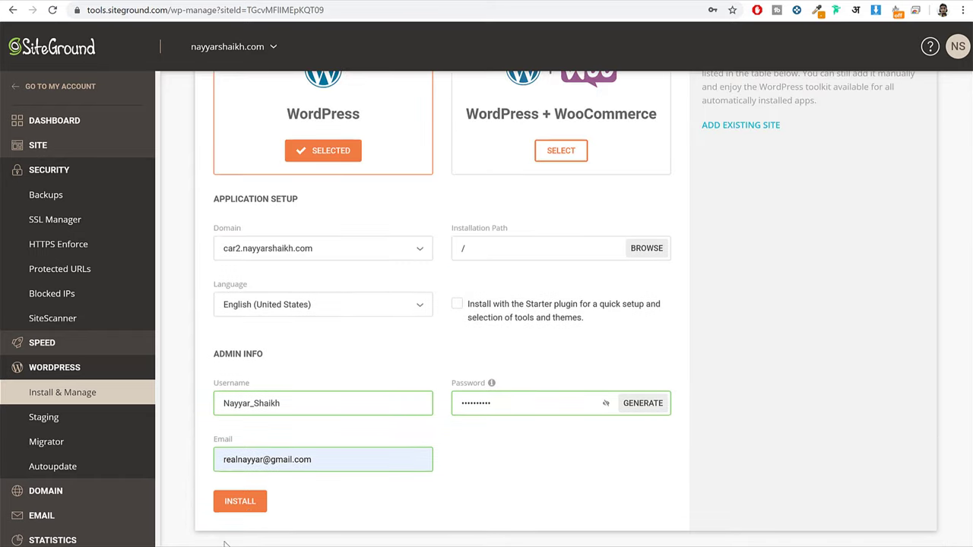
Install WordPress and find car2.nayyarshaikh.com at the top of Manage Installations.
{"action": "left_click", "coordinate": [241, 501]}
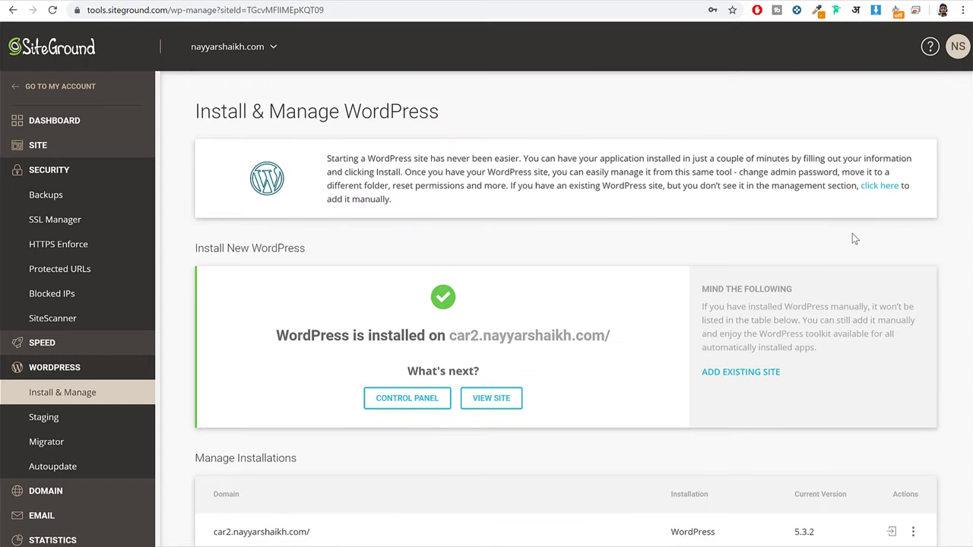
{"action": "scroll", "coordinate": [808, 280], "scroll_direction": "down", "scroll_amount": 3}
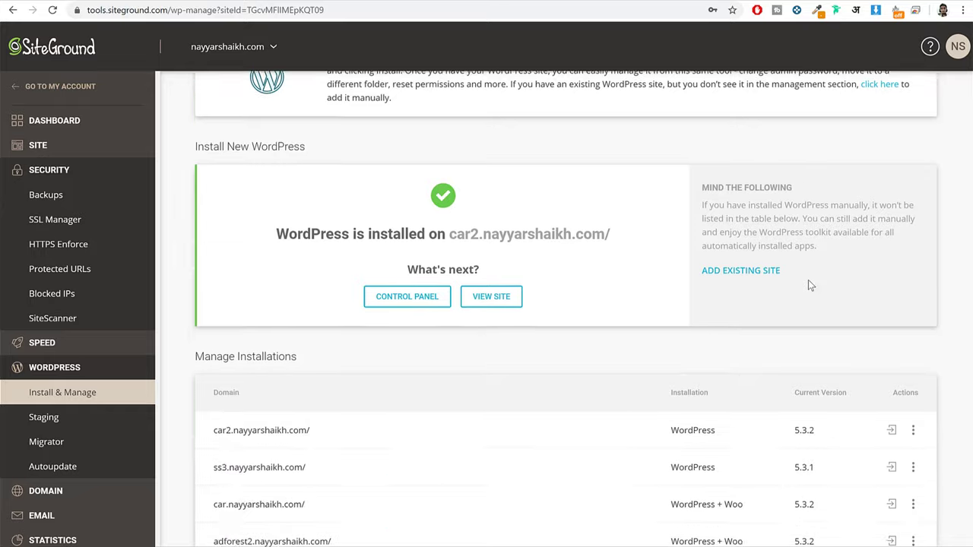
{"action": "left_click_drag", "start_coordinate": [310, 285], "coordinate": [200, 282]}
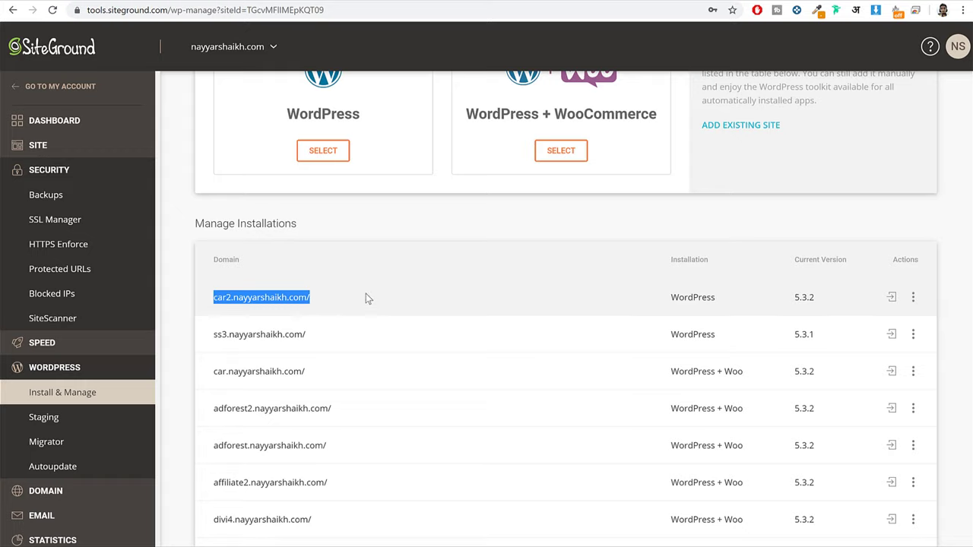
Log in to car2's WordPress admin and load its /wp-admin/ Dashboard.
{"action": "left_click", "coordinate": [892, 297]}
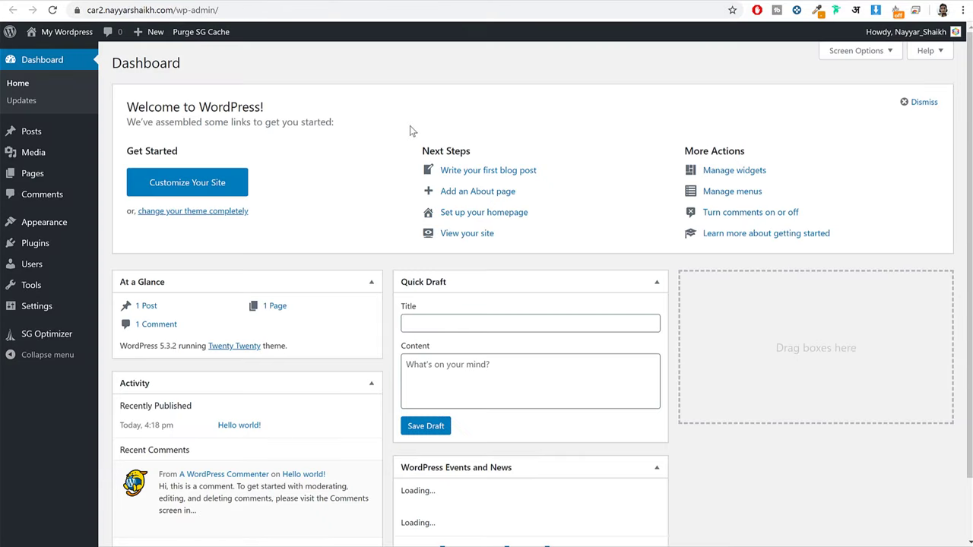
{"action": "scroll", "coordinate": [473, 277], "scroll_direction": "down", "scroll_amount": 2}
{"action": "scroll", "coordinate": [476, 283], "scroll_direction": "up", "scroll_amount": 2}
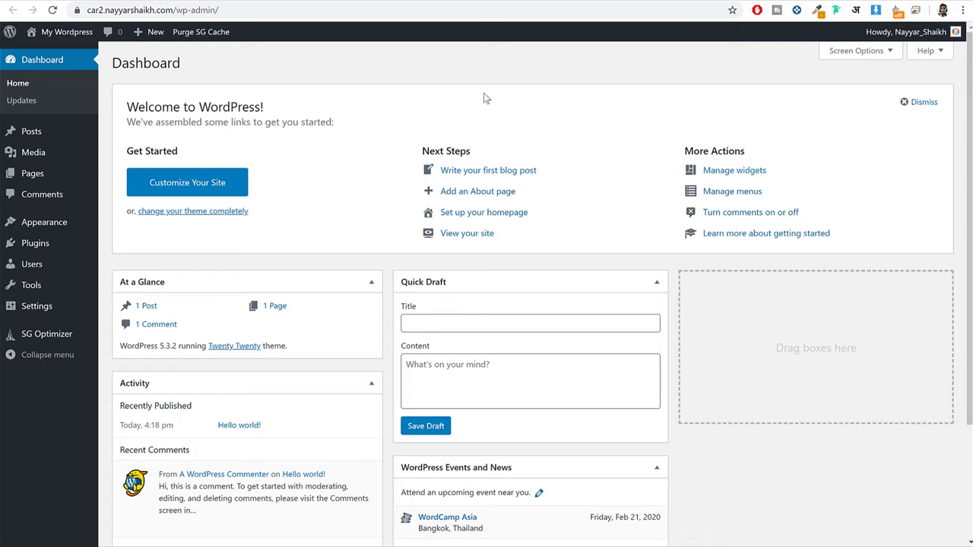
{"action": "left_click", "coordinate": [173, 11]}
{"action": "left_click", "coordinate": [177, 11]}
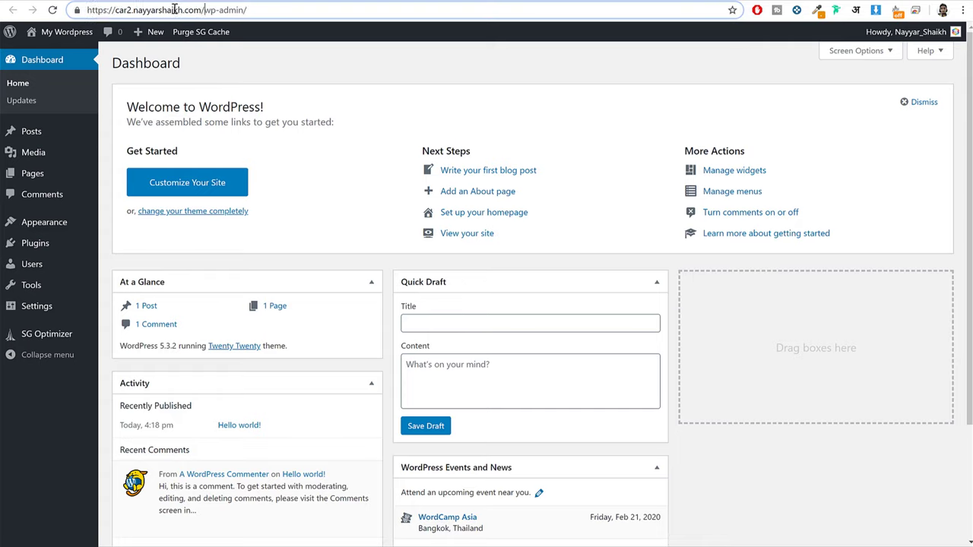
{"action": "double_click", "coordinate": [204, 11]}
{"action": "left_click_drag", "start_coordinate": [219, 11], "coordinate": [267, 9]}
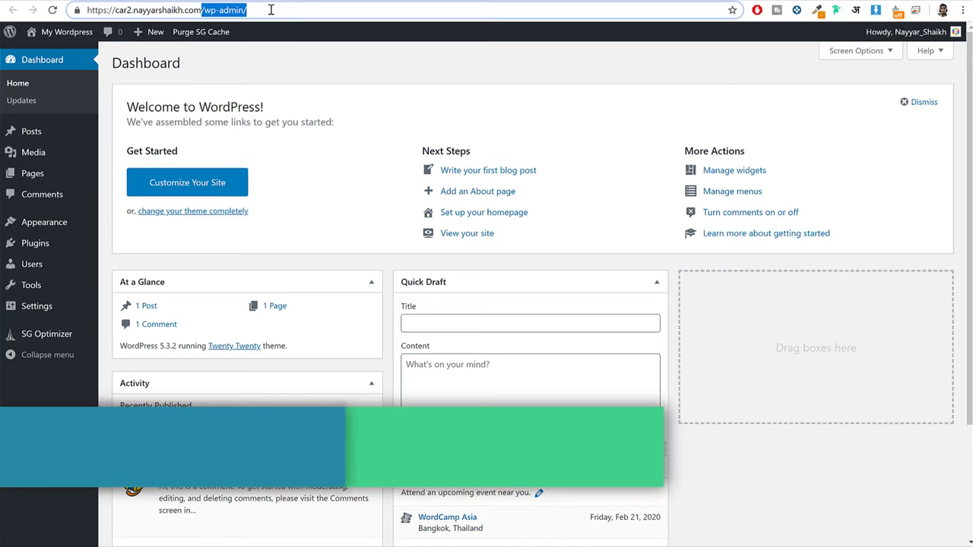
{"action": "left_click", "coordinate": [544, 119]}
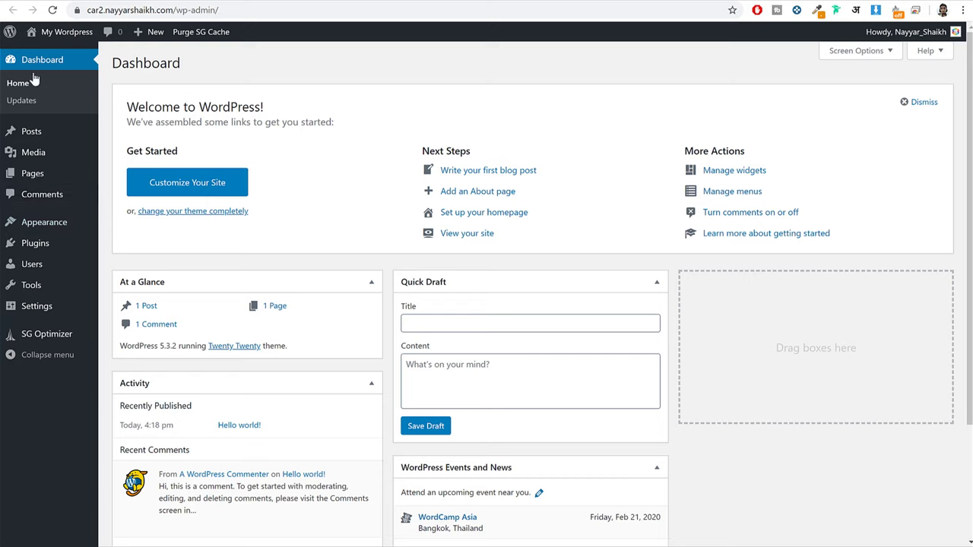
{"action": "mouse_move", "coordinate": [60, 220]}
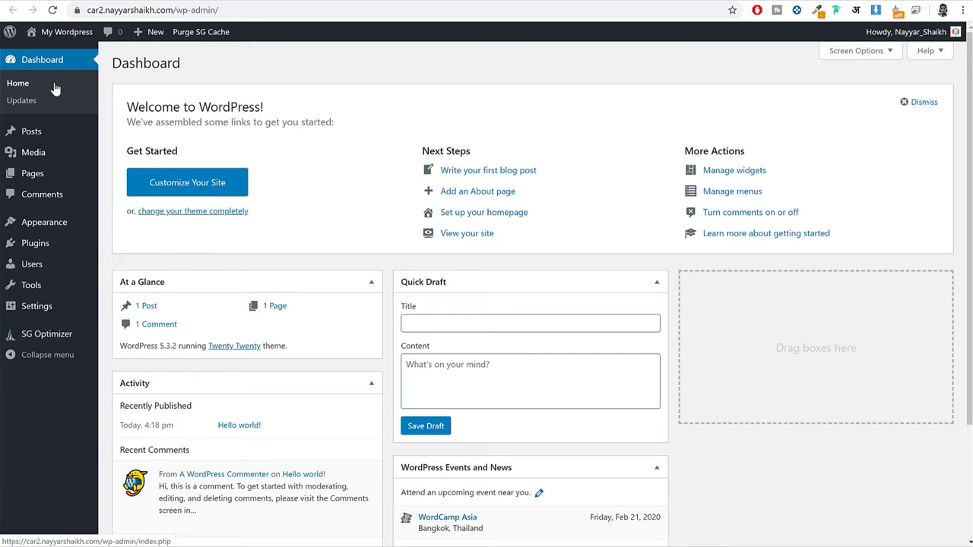
{"action": "scroll", "coordinate": [614, 239], "scroll_direction": "down", "scroll_amount": 2}
{"action": "scroll", "coordinate": [603, 269], "scroll_direction": "up", "scroll_amount": 2}
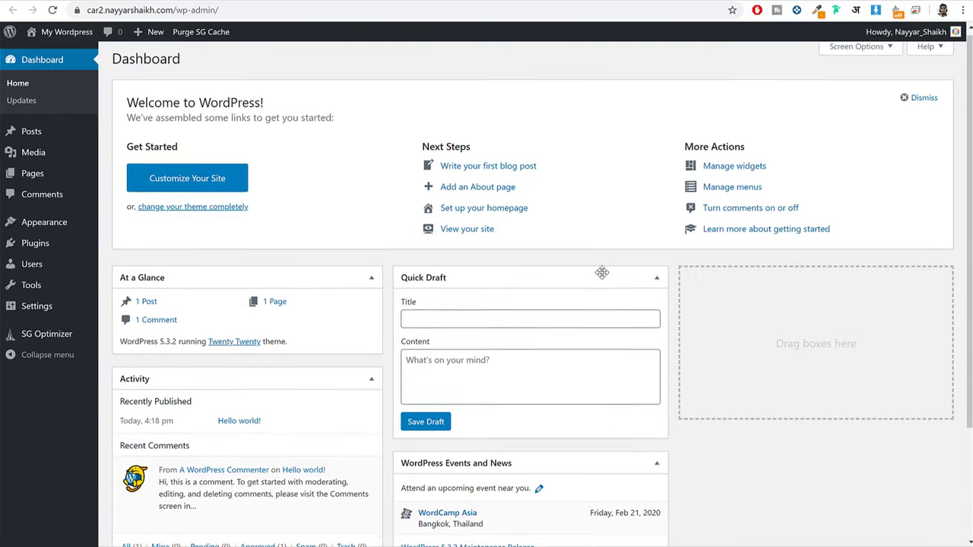
{"action": "mouse_move", "coordinate": [61, 139]}
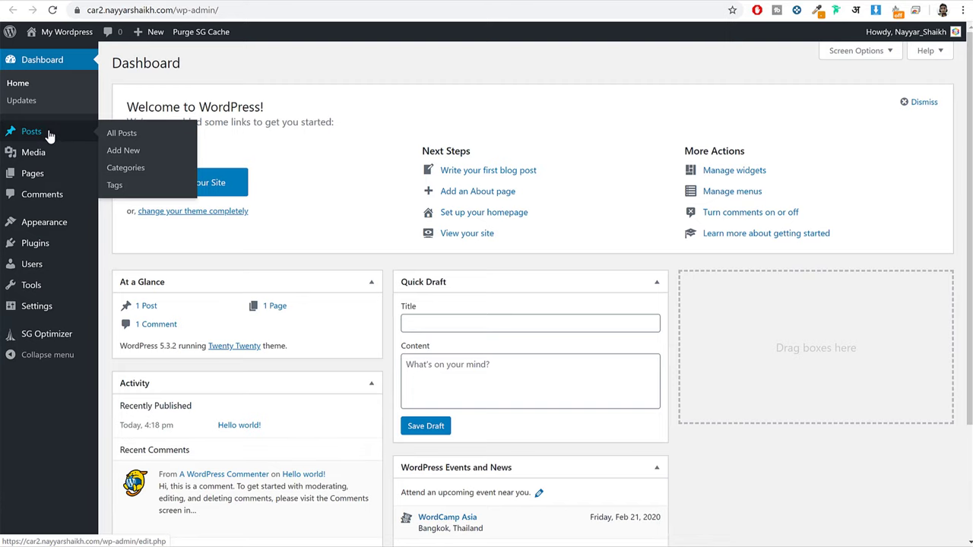
{"action": "mouse_move", "coordinate": [45, 156]}
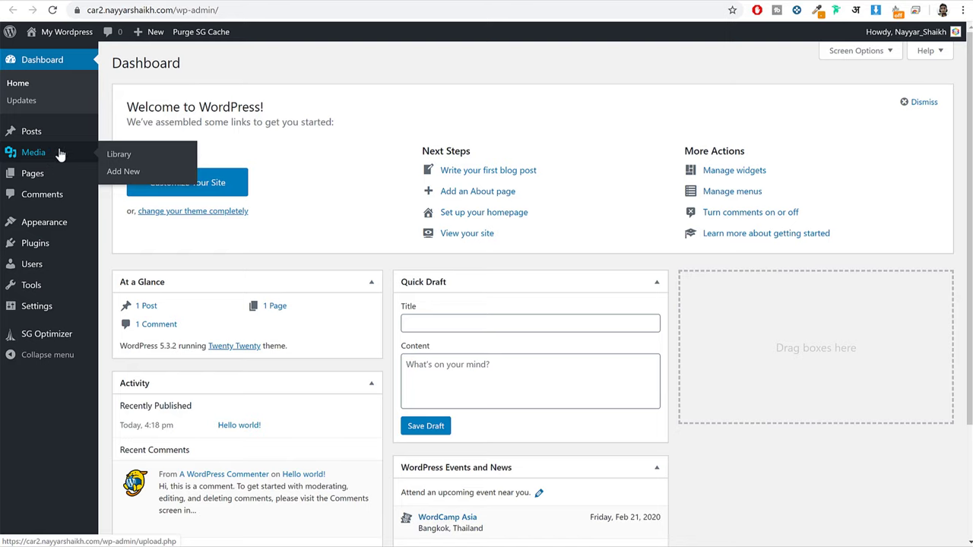
{"action": "mouse_move", "coordinate": [49, 177]}
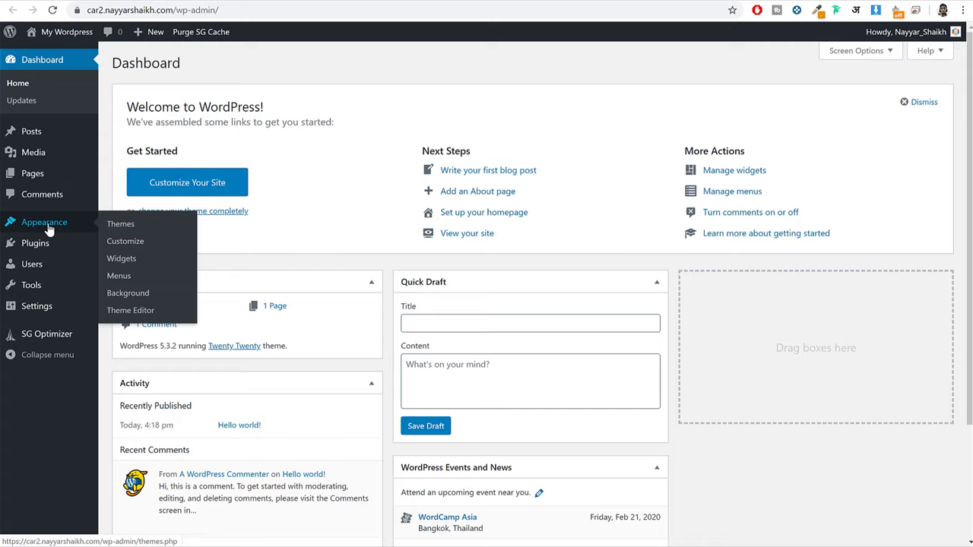
Open Appearance > Themes and view the live site's Twenty Twenty front page.
{"action": "left_click", "coordinate": [60, 227]}
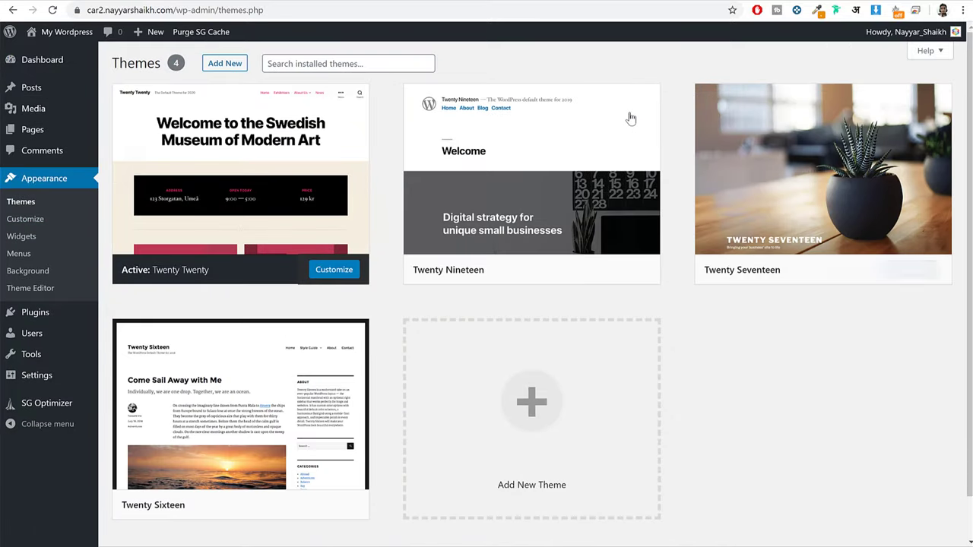
{"action": "mouse_move", "coordinate": [729, 160]}
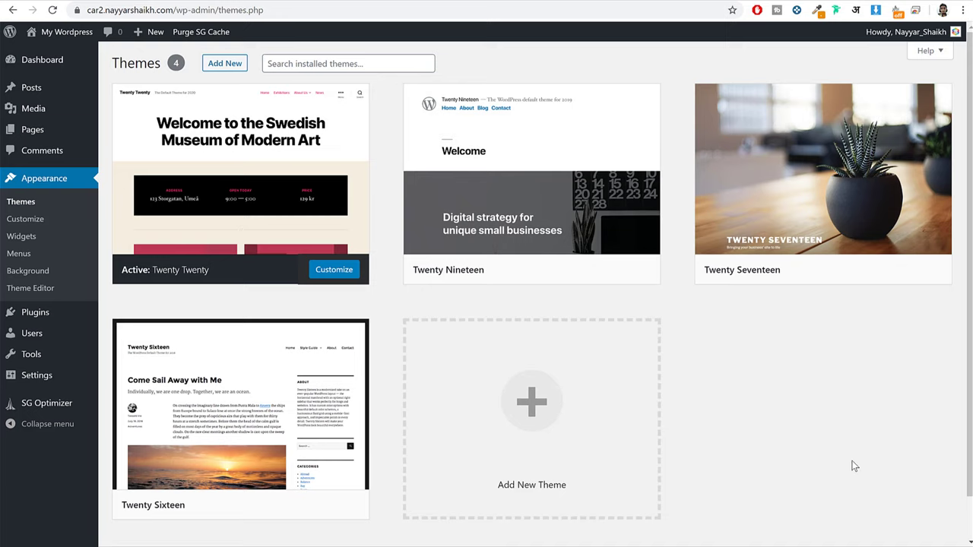
{"action": "mouse_move", "coordinate": [183, 280]}
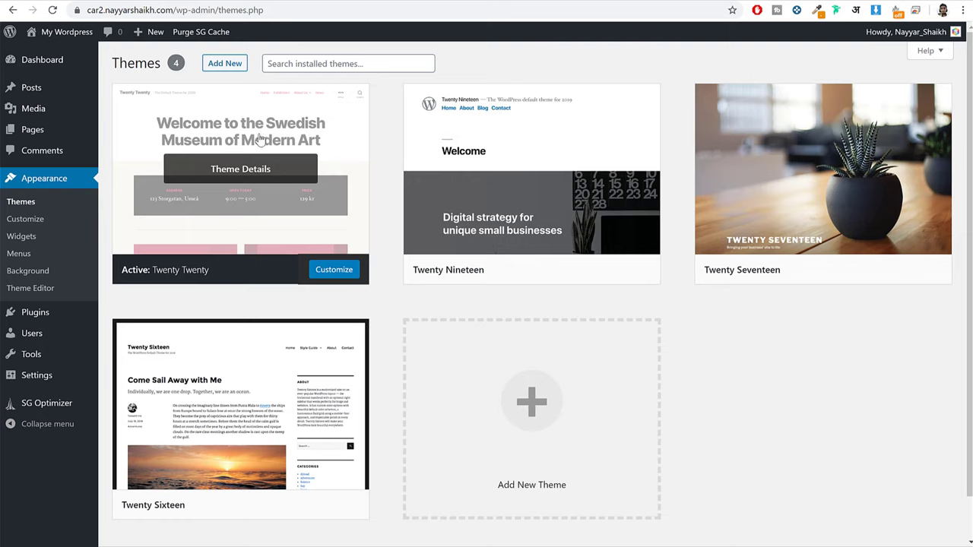
{"action": "right_click", "coordinate": [75, 41]}
{"action": "left_click", "coordinate": [87, 50]}
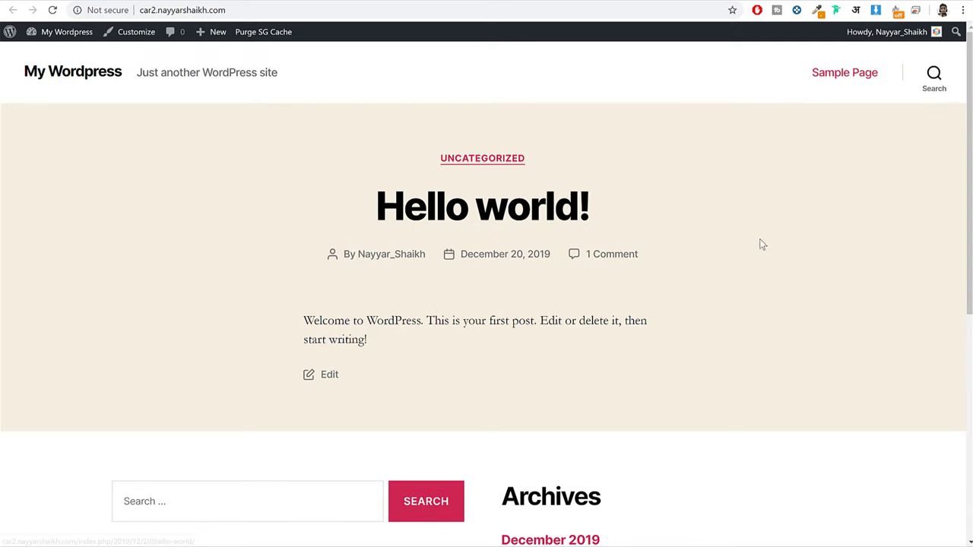
{"action": "scroll", "coordinate": [771, 304], "scroll_direction": "down", "scroll_amount": 4}
{"action": "scroll", "coordinate": [773, 311], "scroll_direction": "up", "scroll_amount": 4}
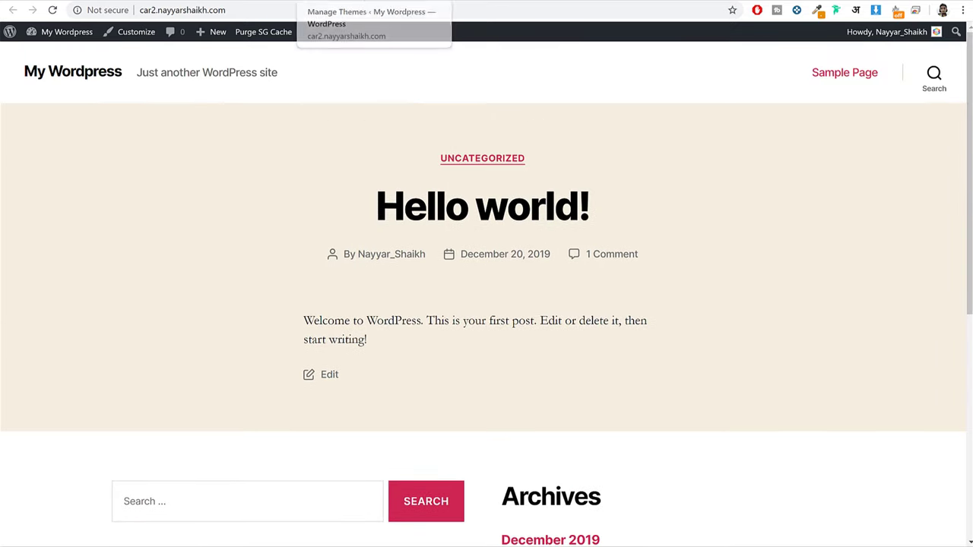
{"action": "left_click", "coordinate": [319, 3]}
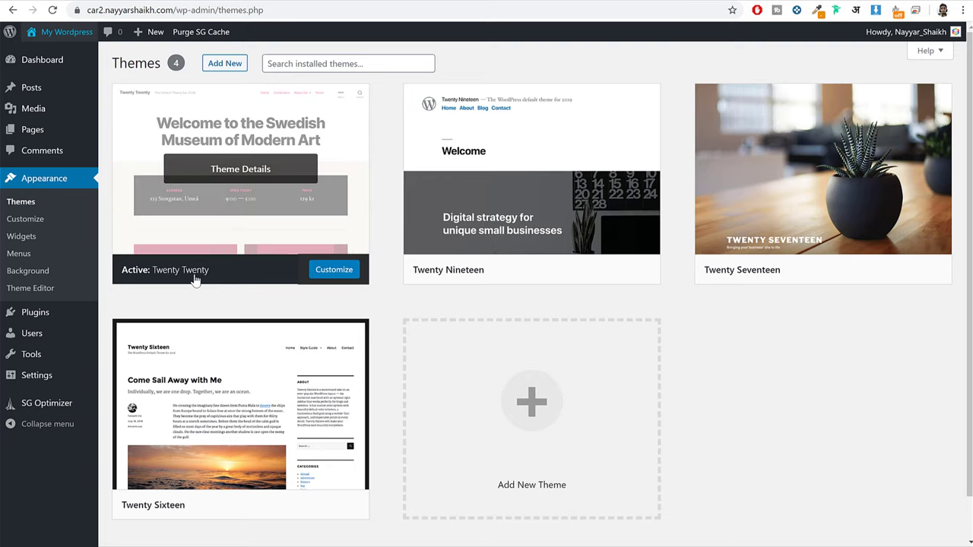
Activate Twenty Sixteen and reload the front end to check the new theme.
{"action": "scroll", "coordinate": [432, 367], "scroll_direction": "down", "scroll_amount": 1}
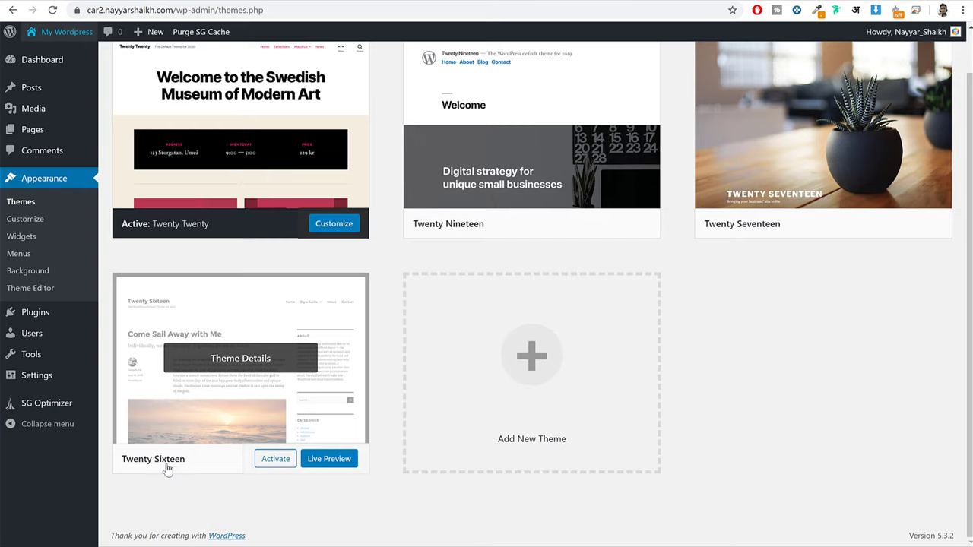
{"action": "left_click", "coordinate": [279, 463]}
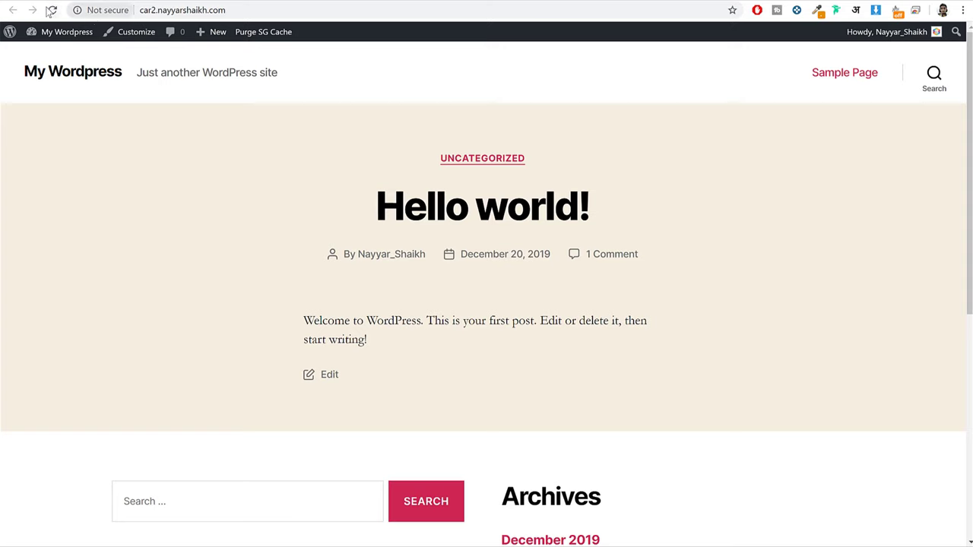
{"action": "left_click", "coordinate": [51, 10]}
{"action": "scroll", "coordinate": [523, 352], "scroll_direction": "down", "scroll_amount": 1}
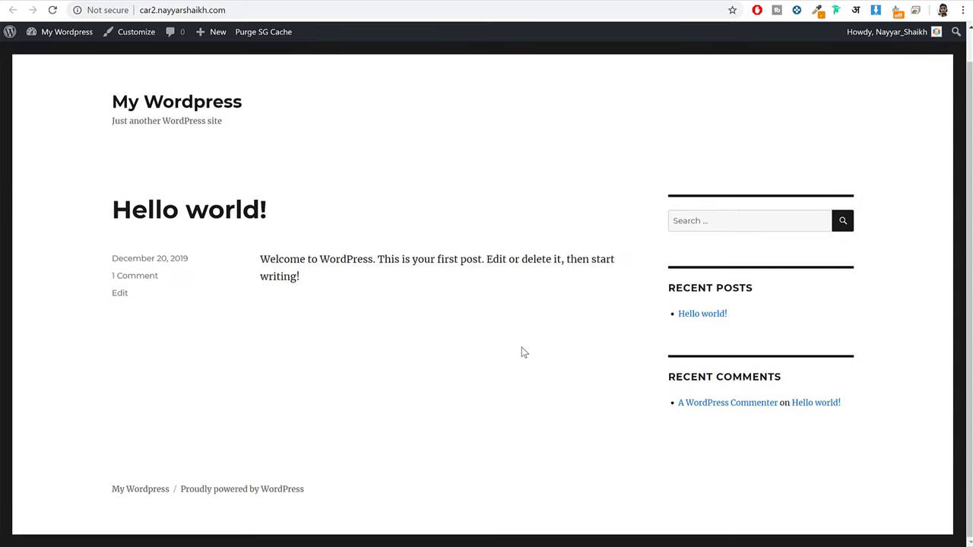
{"action": "scroll", "coordinate": [521, 355], "scroll_direction": "up", "scroll_amount": 1}
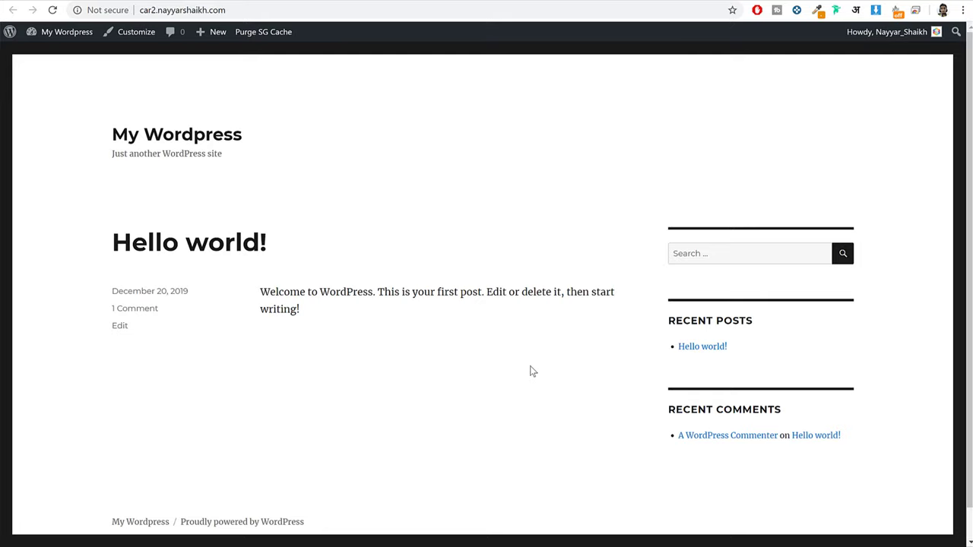
{"action": "left_click", "coordinate": [407, 2]}
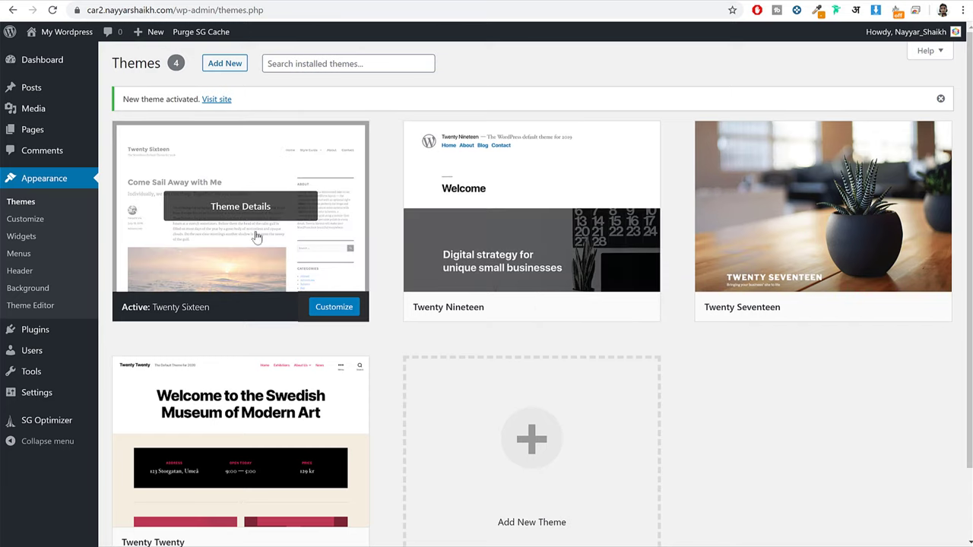
Delete Twenty Nineteen, Twenty Seventeen and Twenty Twenty, confirming each deletion.
{"action": "left_click", "coordinate": [576, 217]}
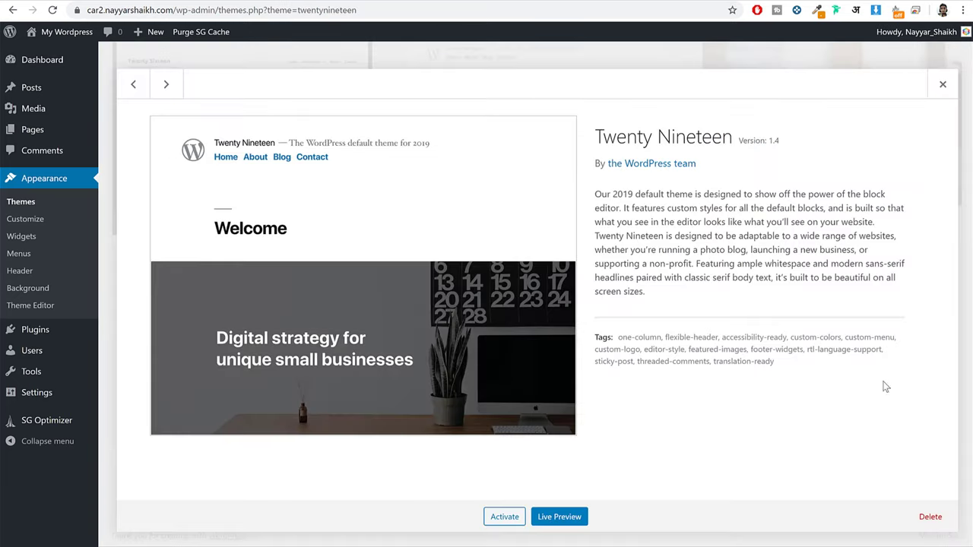
{"action": "left_click", "coordinate": [929, 517]}
{"action": "left_click", "coordinate": [548, 104]}
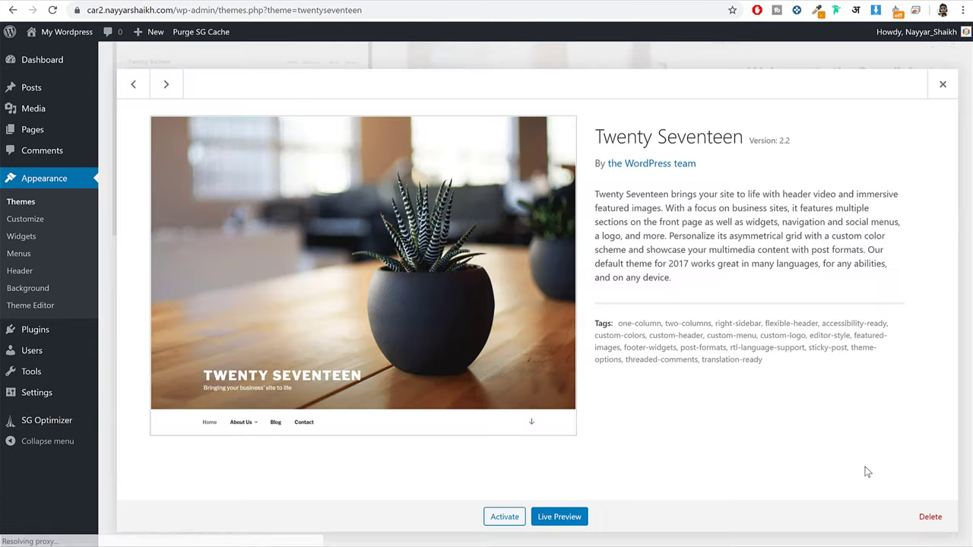
{"action": "left_click", "coordinate": [929, 517]}
{"action": "left_click", "coordinate": [545, 106]}
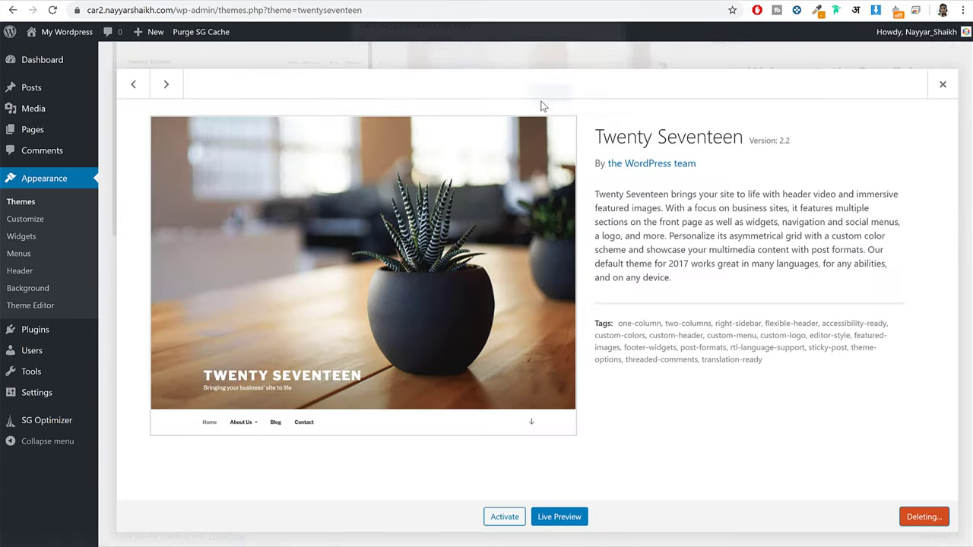
{"action": "left_click", "coordinate": [544, 196]}
{"action": "left_click", "coordinate": [929, 516]}
{"action": "left_click", "coordinate": [548, 103]}
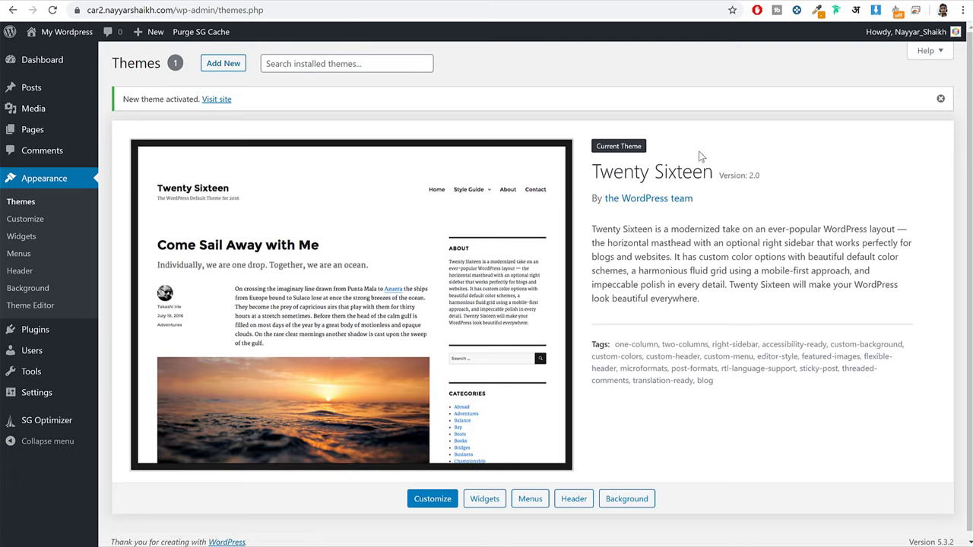
Check the remaining Twenty Sixteen theme and the live site in the other tabs.
{"action": "left_click_drag", "start_coordinate": [714, 171], "coordinate": [623, 172]}
{"action": "left_click", "coordinate": [625, 171]}
{"action": "left_click", "coordinate": [502, 0]}
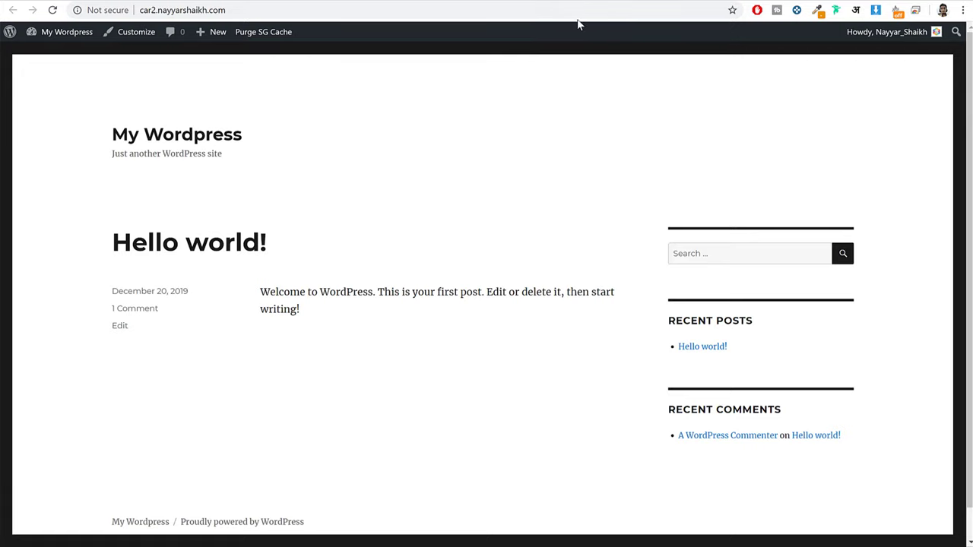
{"action": "key", "text": "ctrl+Tab"}
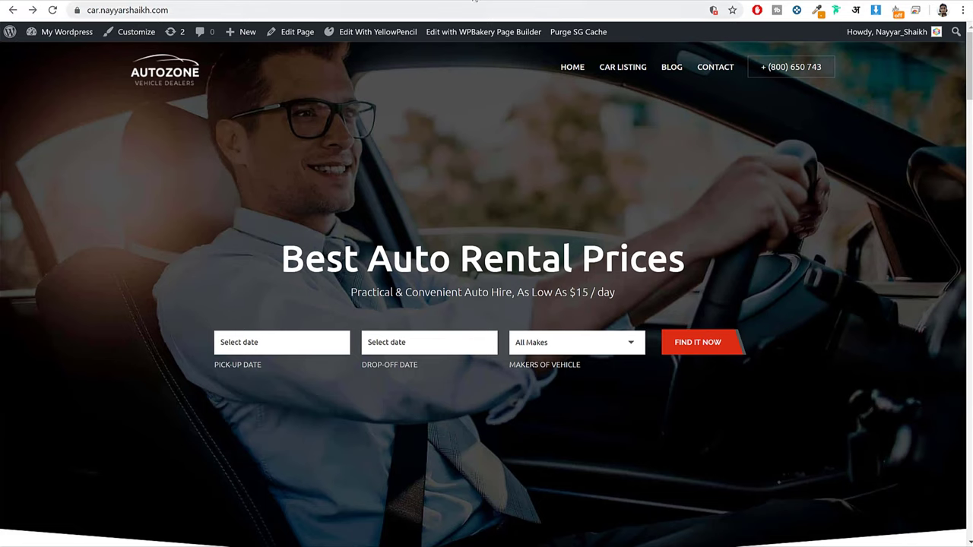
{"action": "key", "text": "ctrl+Tab"}
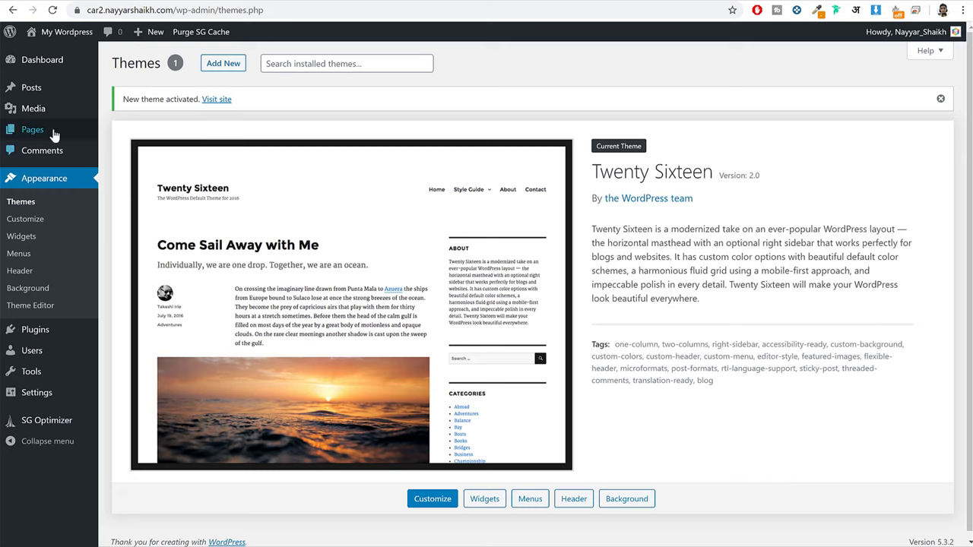
Open Installed Plugins and note the single SG Optimizer plugin by SiteGround.
{"action": "left_click", "coordinate": [46, 335]}
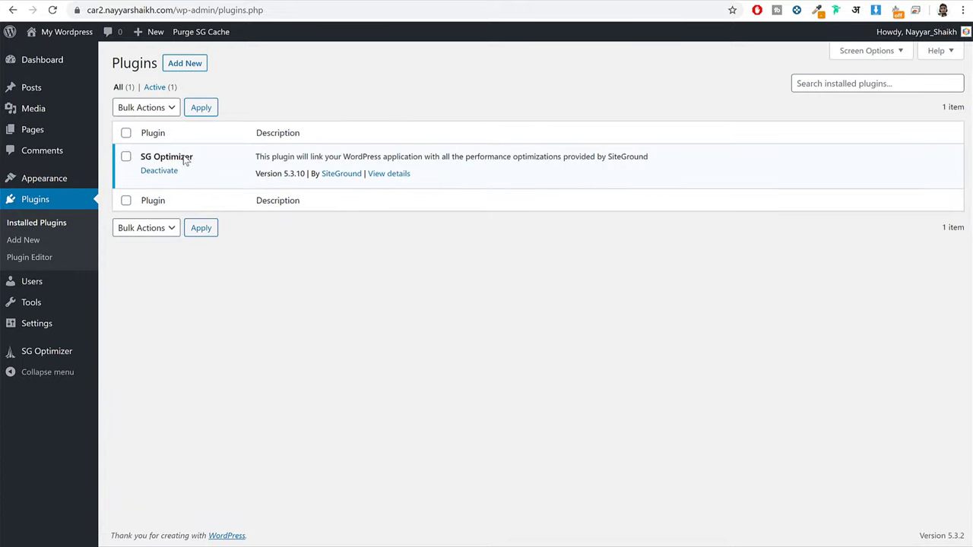
{"action": "left_click_drag", "start_coordinate": [193, 157], "coordinate": [134, 156]}
{"action": "left_click", "coordinate": [365, 172]}
{"action": "left_click_drag", "start_coordinate": [365, 171], "coordinate": [321, 172]}
{"action": "left_click", "coordinate": [403, 209]}
Open General Settings and review the site title, tagline and both address fields.
{"action": "mouse_move", "coordinate": [38, 325]}
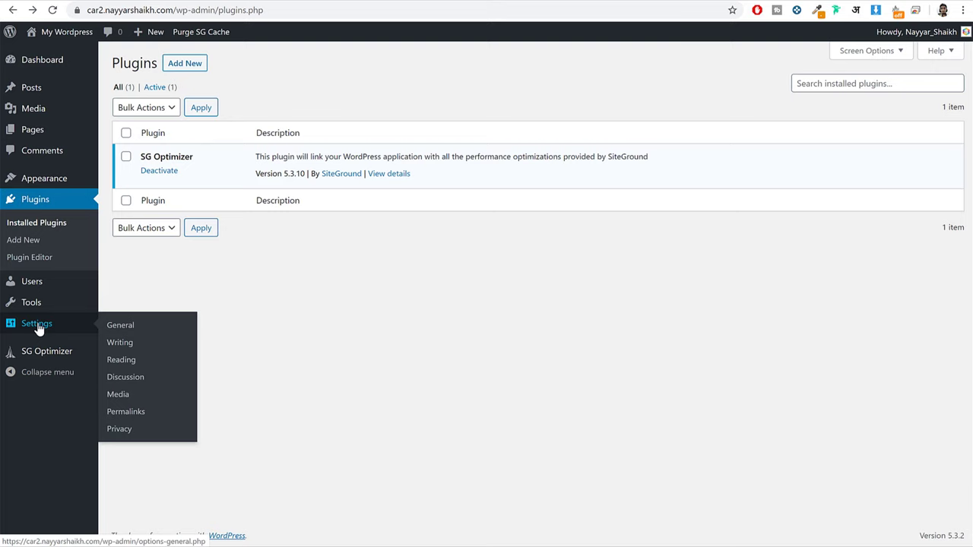
{"action": "left_click", "coordinate": [38, 325]}
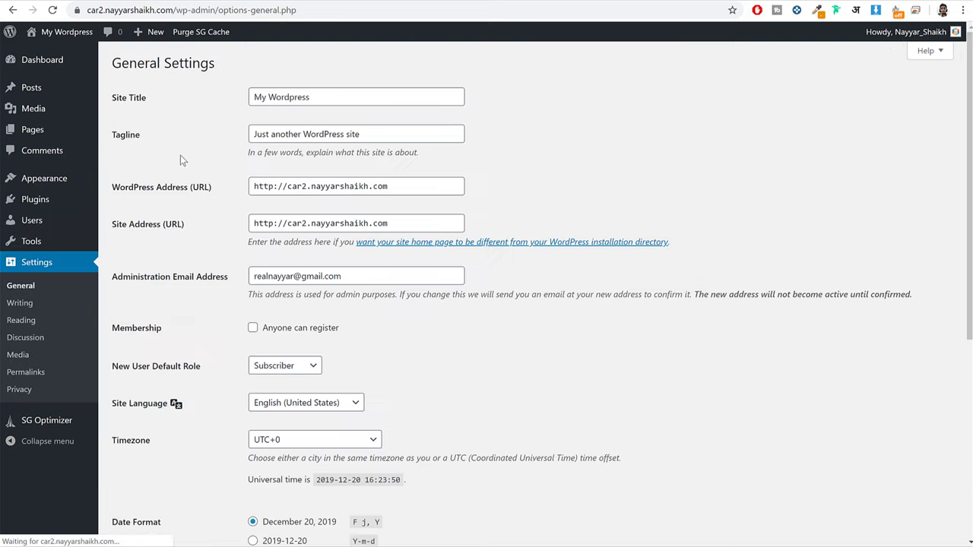
{"action": "triple_click", "coordinate": [314, 95]}
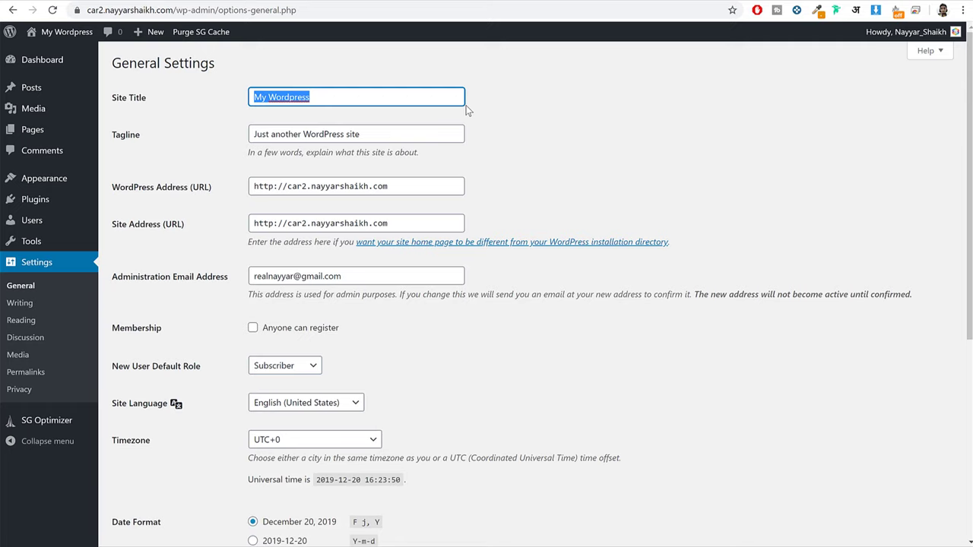
{"action": "triple_click", "coordinate": [258, 133]}
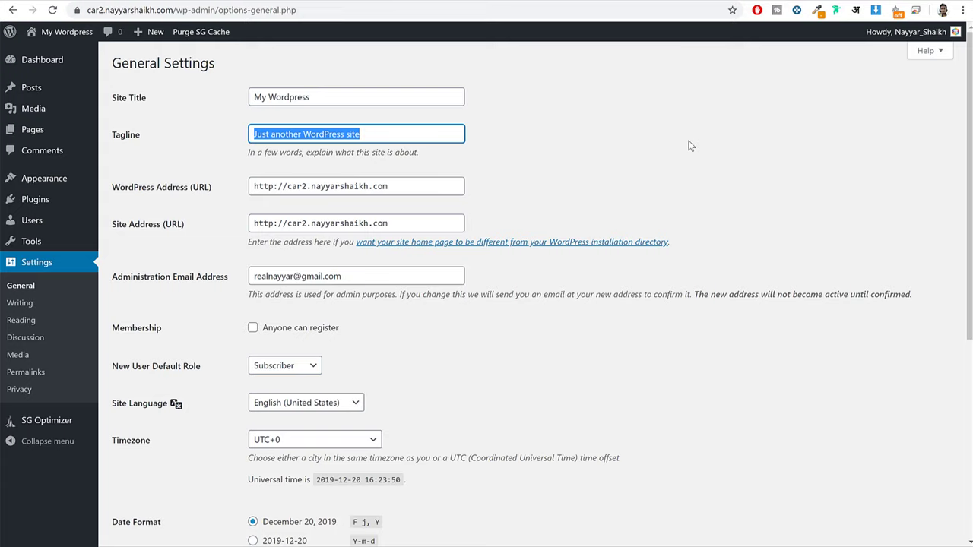
{"action": "scroll", "coordinate": [521, 170], "scroll_direction": "down", "scroll_amount": 1}
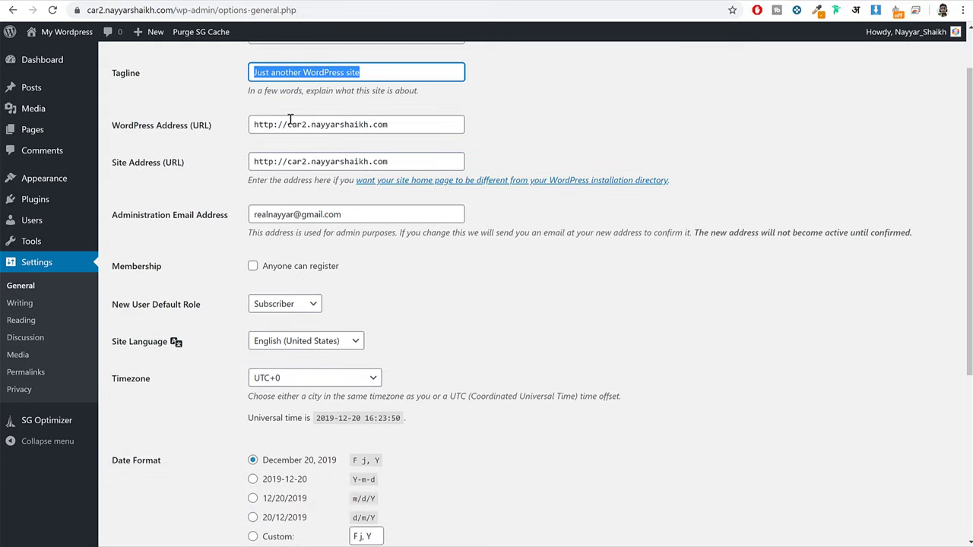
{"action": "left_click_drag", "start_coordinate": [221, 131], "coordinate": [121, 127]}
{"action": "left_click_drag", "start_coordinate": [187, 167], "coordinate": [129, 164]}
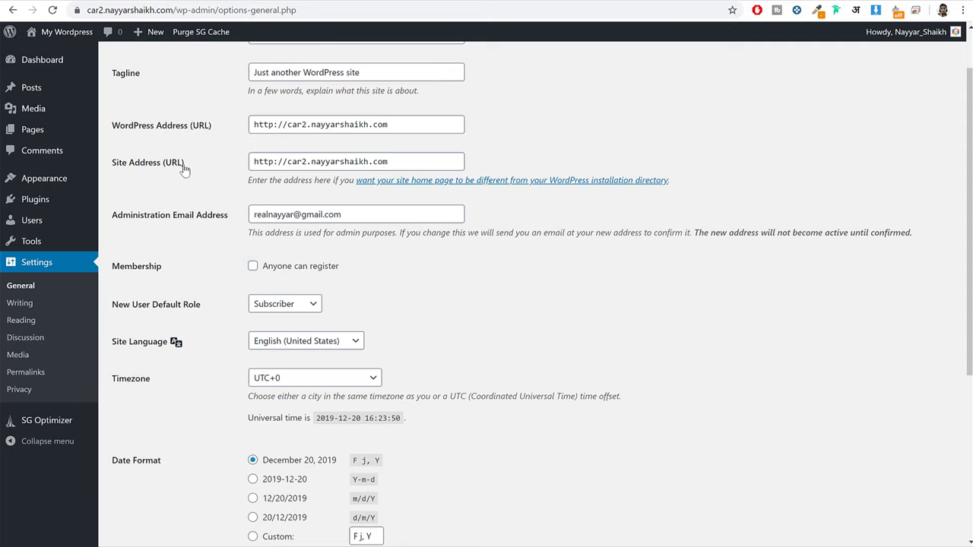
{"action": "left_click_drag", "start_coordinate": [273, 124], "coordinate": [247, 131]}
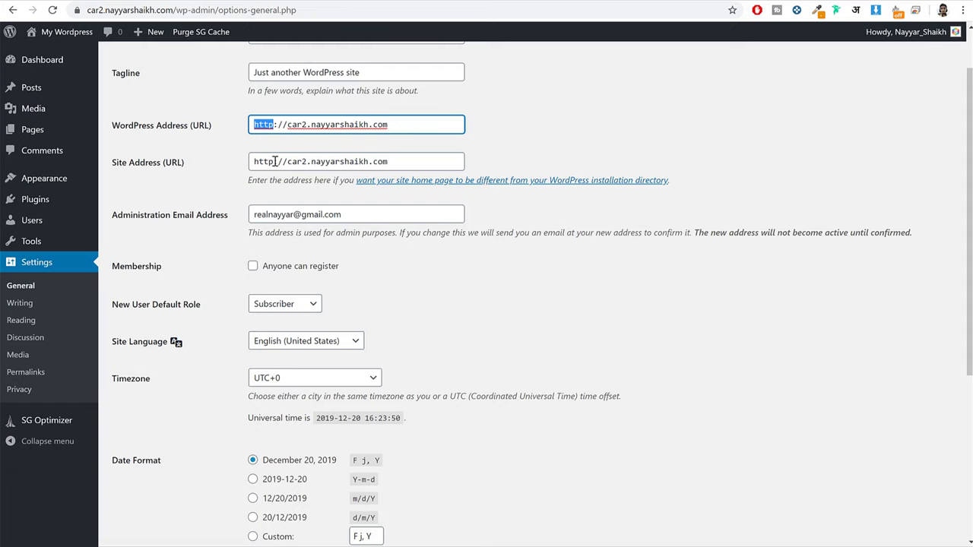
{"action": "left_click_drag", "start_coordinate": [274, 161], "coordinate": [250, 162]}
Change WordPress Address and Site Address from http to https.
{"action": "left_click", "coordinate": [269, 128]}
{"action": "type", "text": "s"}
{"action": "left_click", "coordinate": [275, 161]}
{"action": "type", "text": "s"}
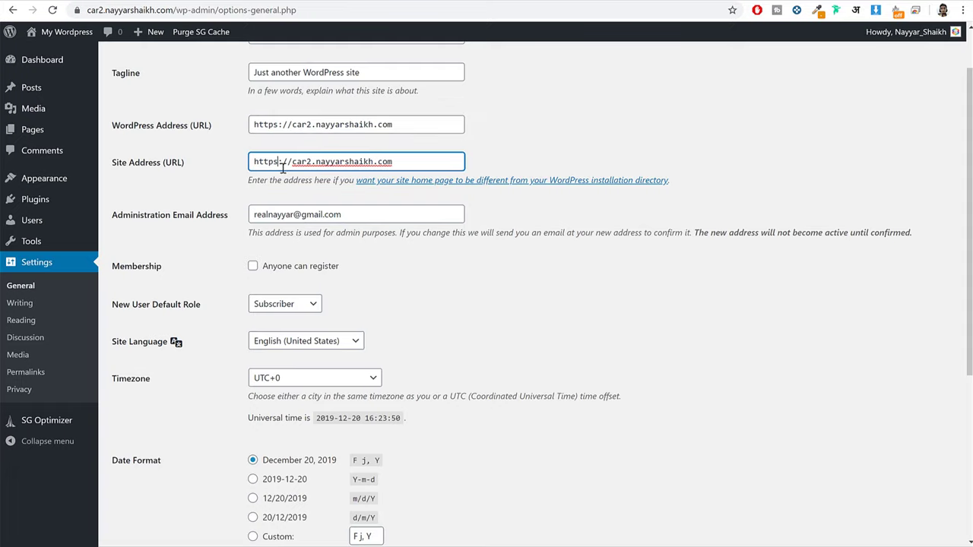
{"action": "left_click_drag", "start_coordinate": [281, 128], "coordinate": [239, 131]}
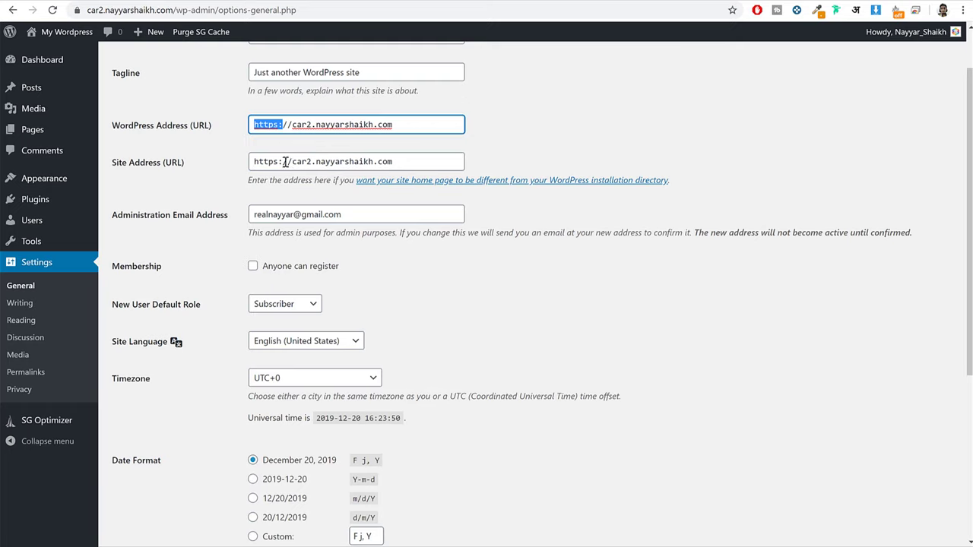
{"action": "left_click_drag", "start_coordinate": [284, 161], "coordinate": [212, 160]}
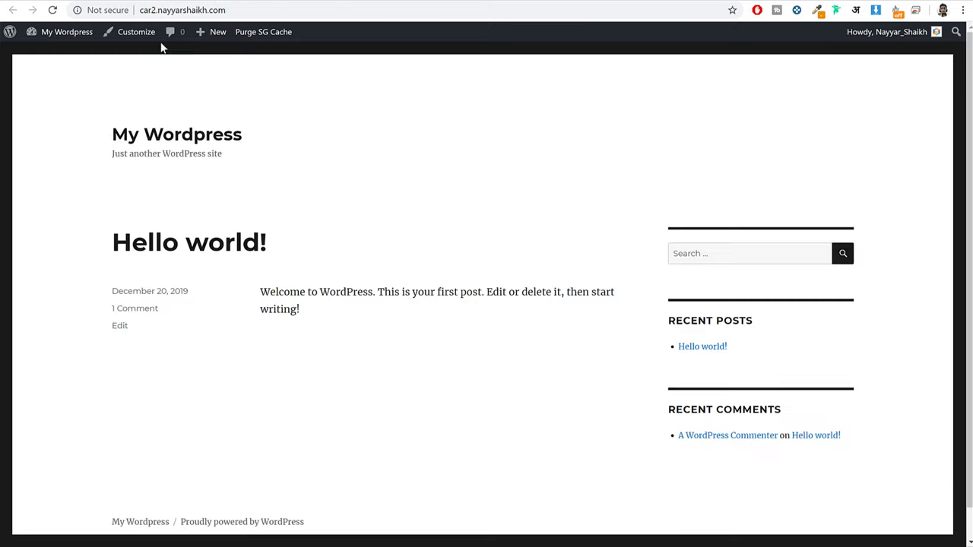
{"action": "left_click", "coordinate": [107, 10]}
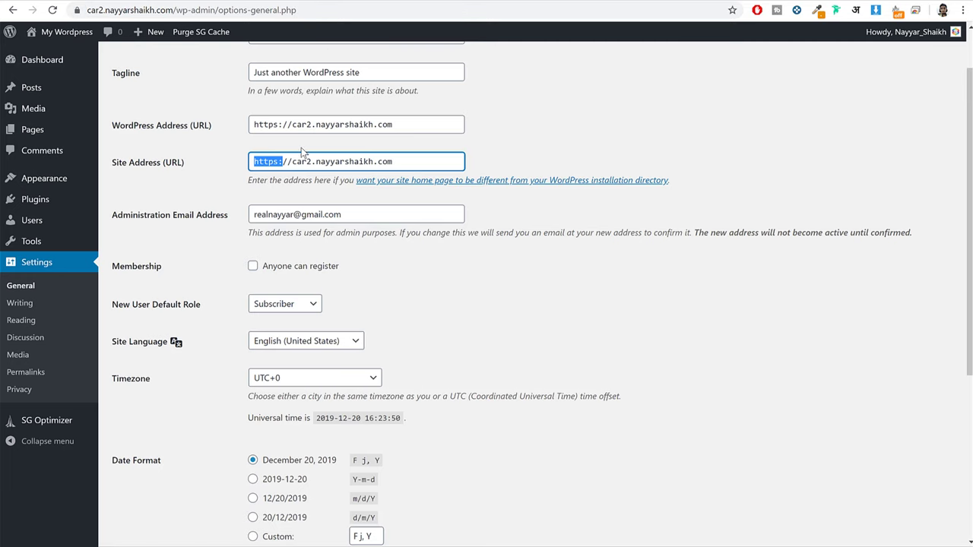
{"action": "left_click", "coordinate": [275, 163]}
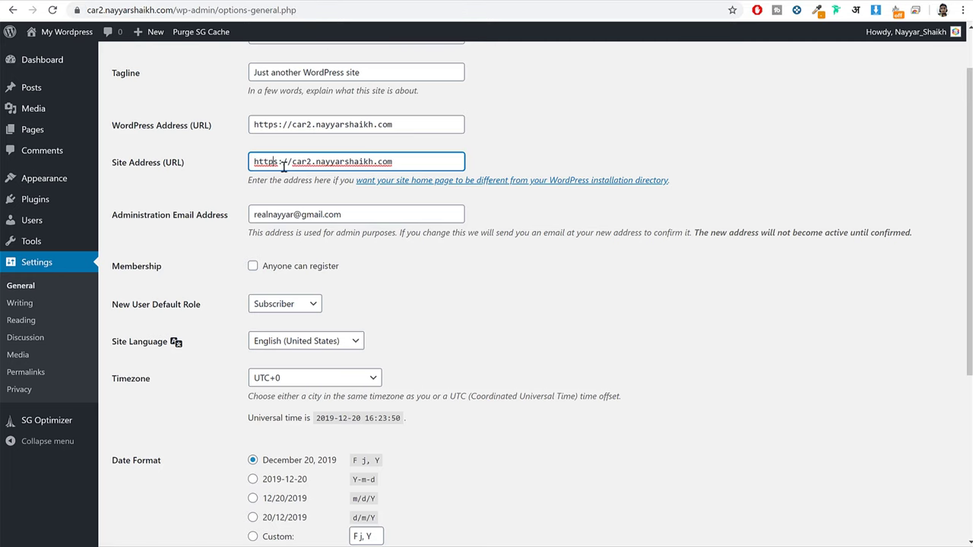
{"action": "double_click", "coordinate": [283, 125]}
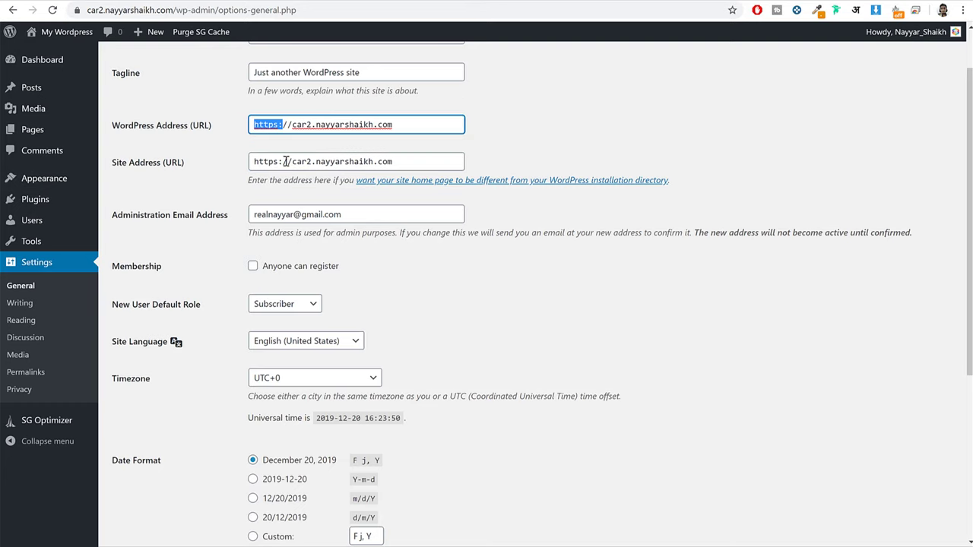
{"action": "left_click_drag", "start_coordinate": [287, 161], "coordinate": [239, 166]}
Tick 'Anyone can register' under Membership and save the general settings.
{"action": "scroll", "coordinate": [497, 235], "scroll_direction": "down", "scroll_amount": 1}
{"action": "triple_click", "coordinate": [355, 157]}
{"action": "left_click", "coordinate": [515, 193]}
{"action": "scroll", "coordinate": [213, 179], "scroll_direction": "down", "scroll_amount": 2}
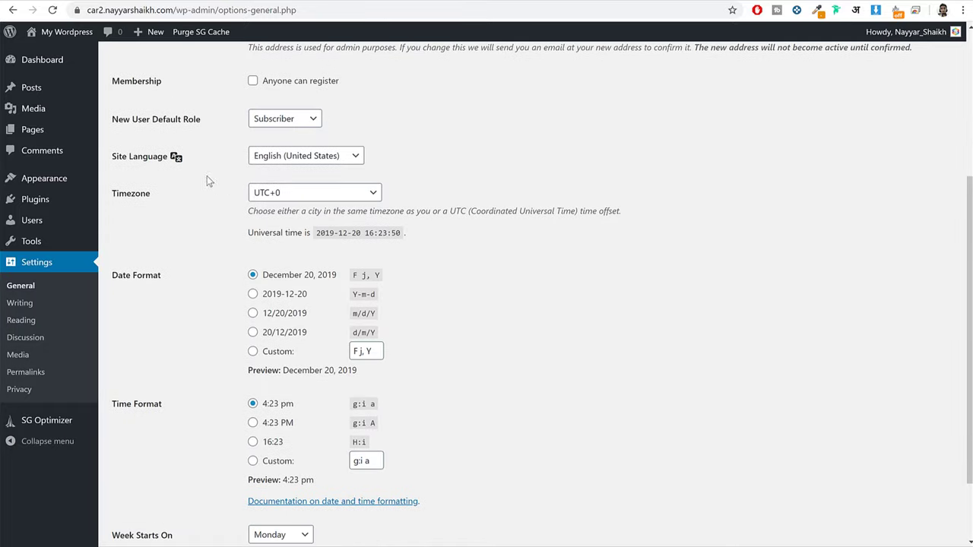
{"action": "left_click_drag", "start_coordinate": [166, 81], "coordinate": [111, 86]}
{"action": "left_click", "coordinate": [282, 82]}
{"action": "scroll", "coordinate": [383, 160], "scroll_direction": "down", "scroll_amount": 2}
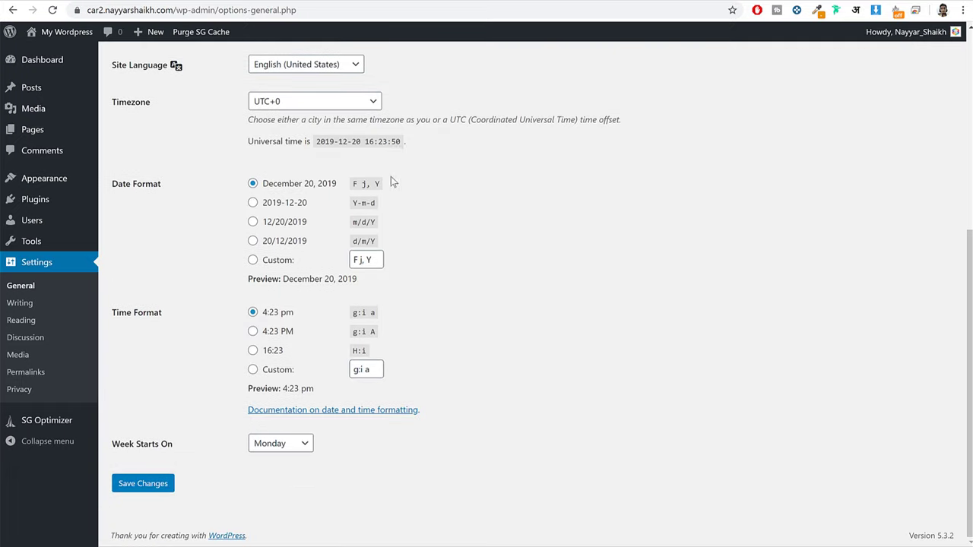
{"action": "left_click", "coordinate": [163, 488]}
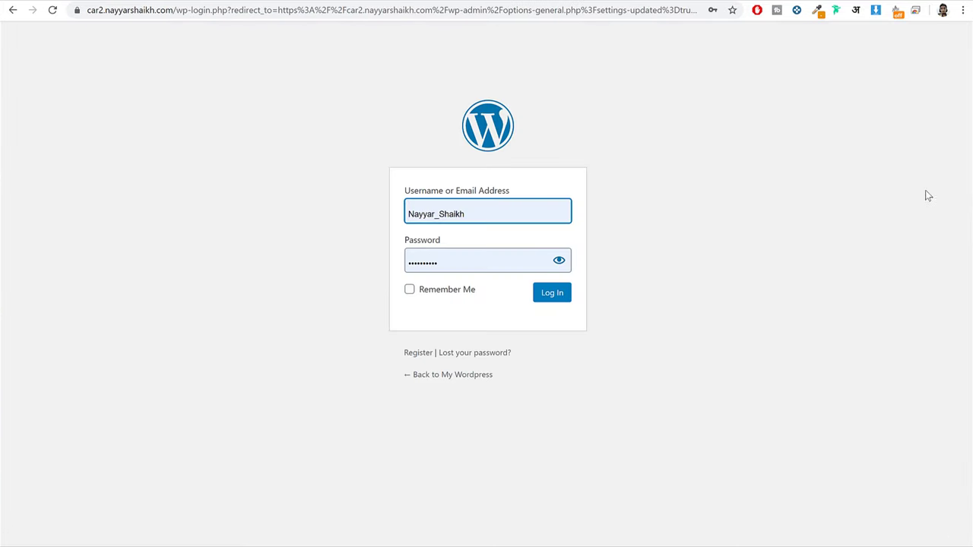
Log back in, reload the car2 home page and Hello world! post, and confirm the secure lock.
{"action": "left_click", "coordinate": [558, 298]}
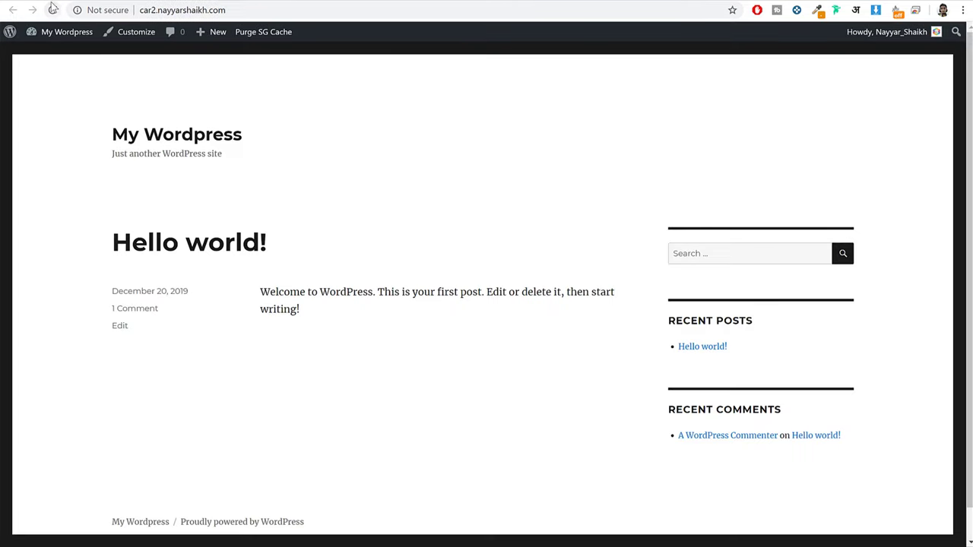
{"action": "left_click", "coordinate": [53, 10]}
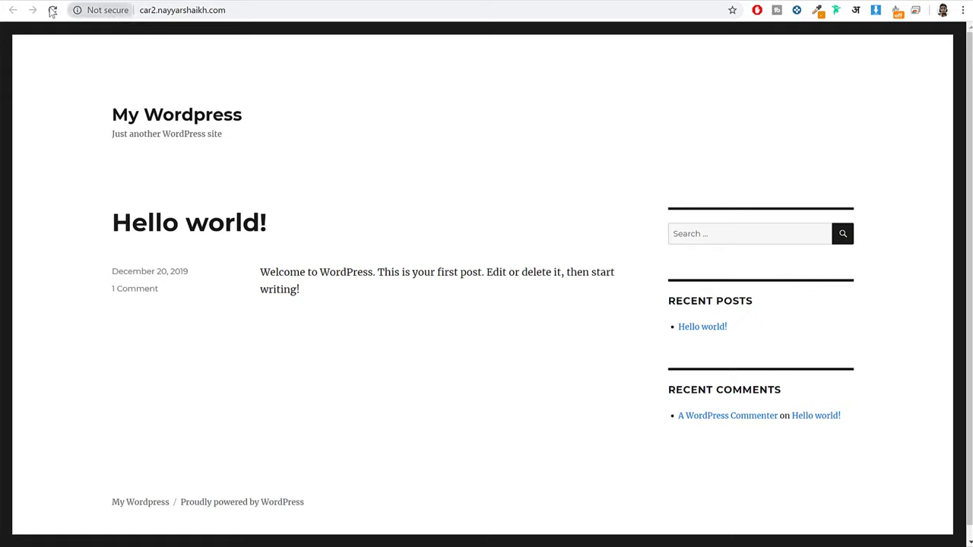
{"action": "left_click", "coordinate": [53, 10]}
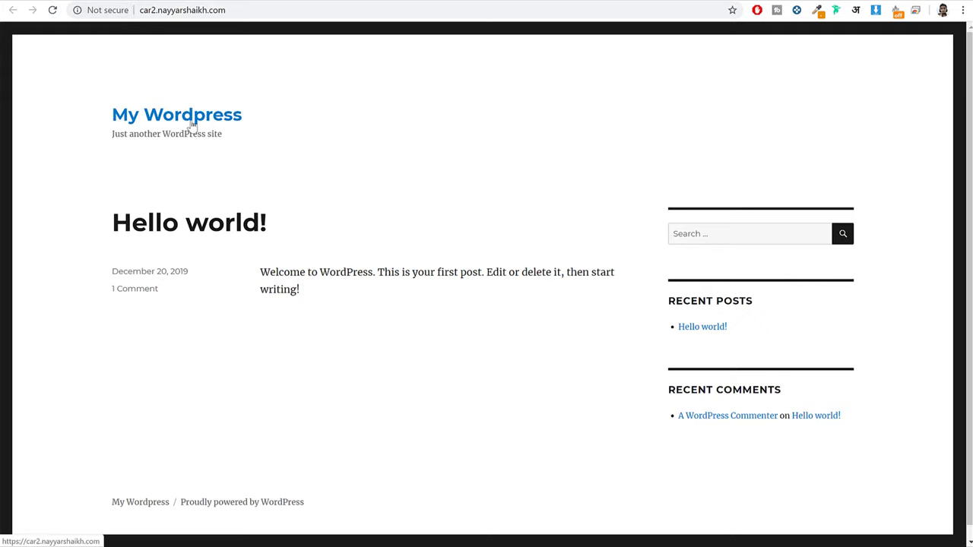
{"action": "left_click", "coordinate": [265, 228]}
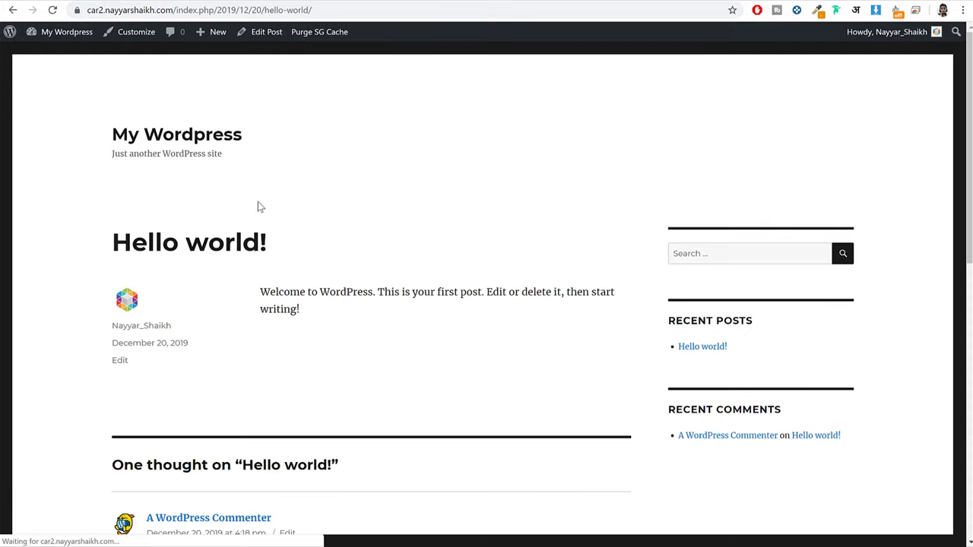
{"action": "left_click", "coordinate": [180, 131]}
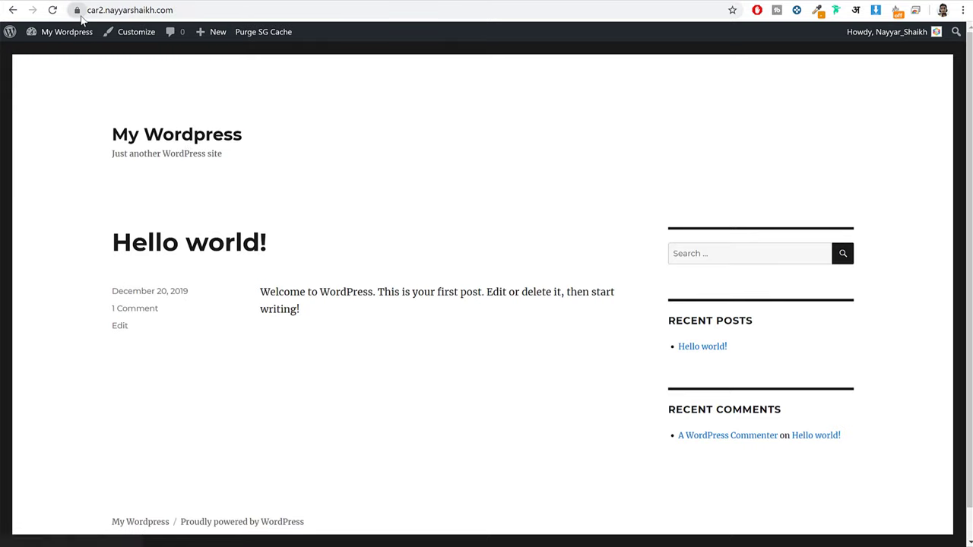
{"action": "left_click", "coordinate": [76, 9]}
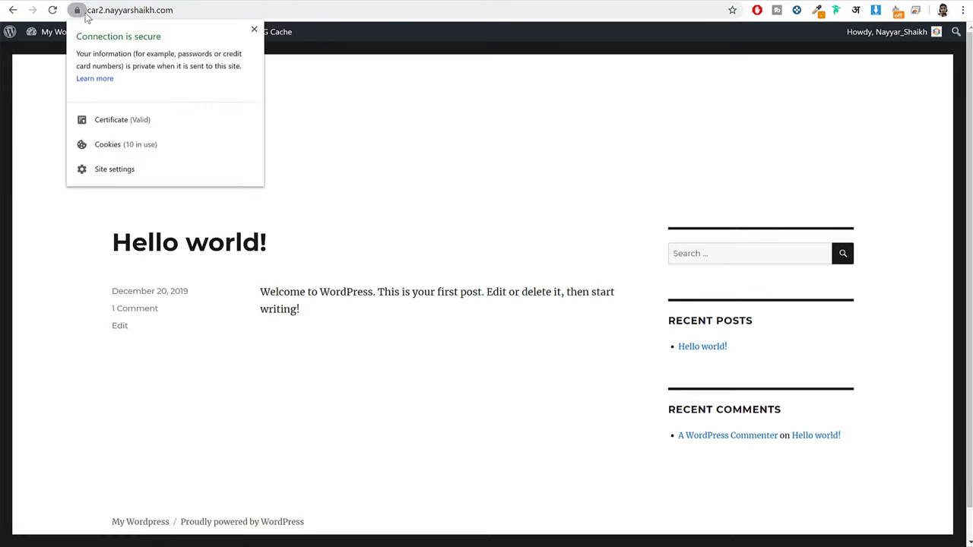
{"action": "left_click", "coordinate": [253, 30]}
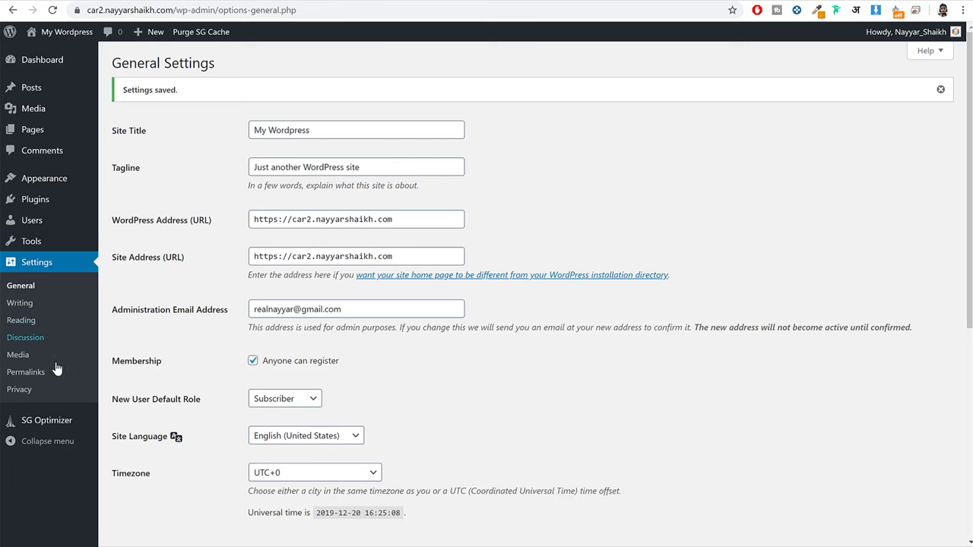
Select Post name under Permalinks, save it, and go back to the admin Dashboard.
{"action": "left_click", "coordinate": [40, 372]}
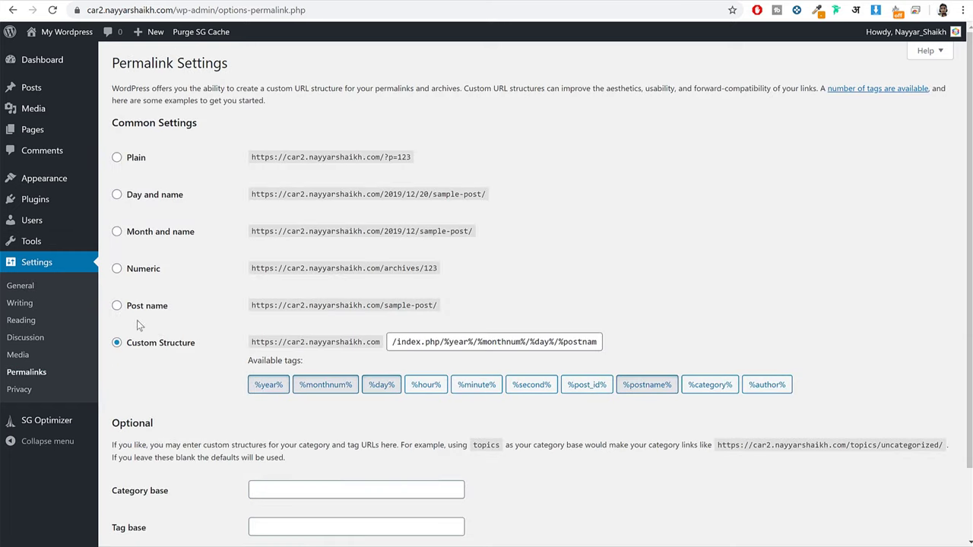
{"action": "left_click", "coordinate": [159, 307]}
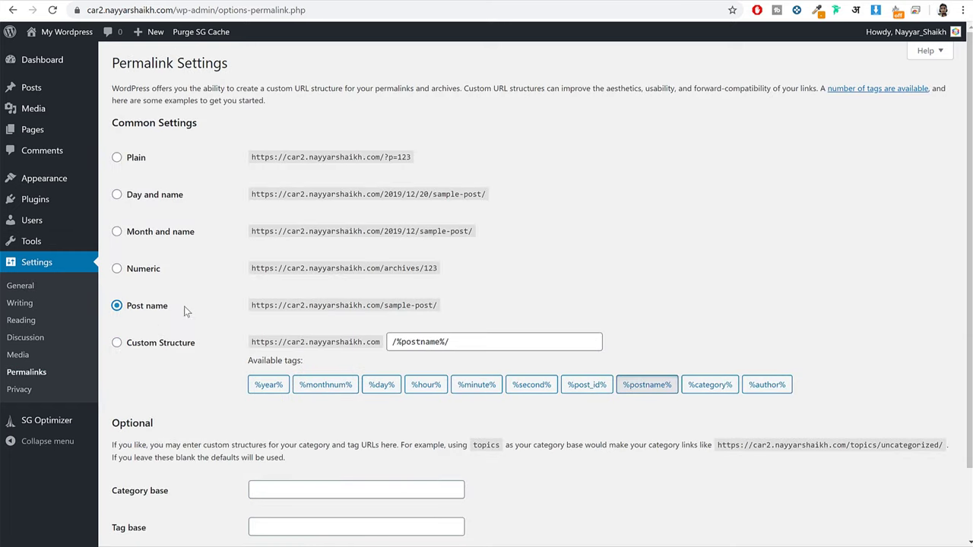
{"action": "scroll", "coordinate": [218, 297], "scroll_direction": "down", "scroll_amount": 2}
{"action": "left_click", "coordinate": [159, 493]}
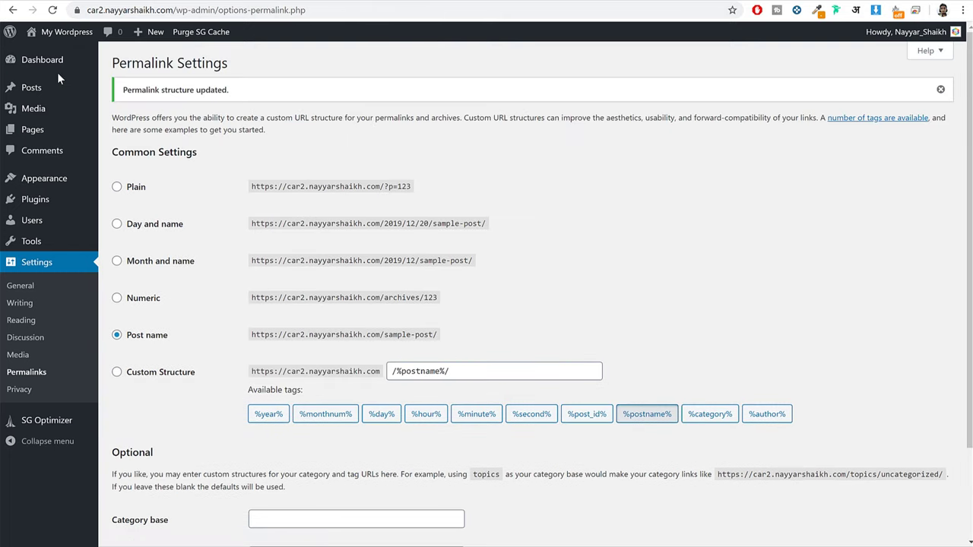
{"action": "left_click", "coordinate": [54, 61]}
{"action": "scroll", "coordinate": [501, 253], "scroll_direction": "down", "scroll_amount": 2}
Dismiss the Welcome panel and hide At a Glance, Activity, Quick Draft and Events boxes.
{"action": "scroll", "coordinate": [509, 266], "scroll_direction": "up", "scroll_amount": 2}
{"action": "scroll", "coordinate": [514, 245], "scroll_direction": "down", "scroll_amount": 2}
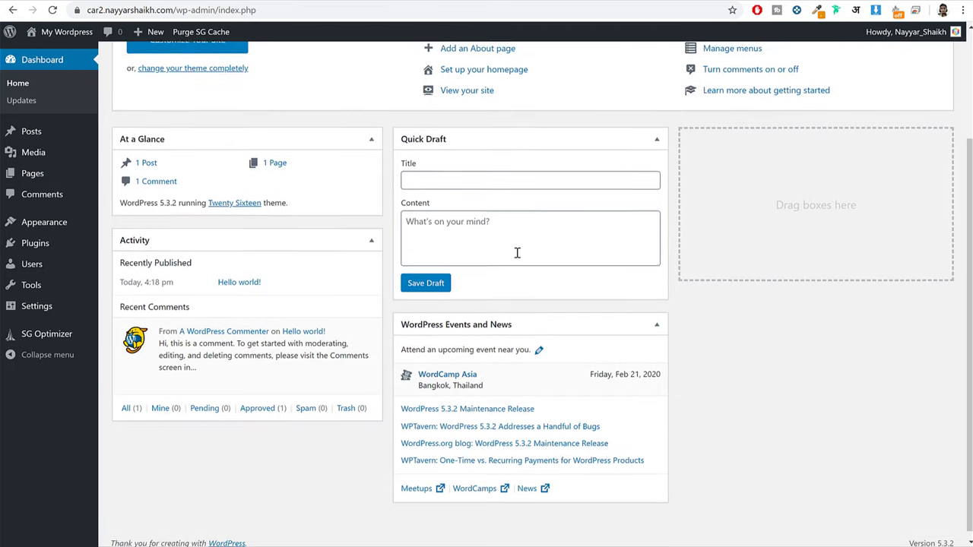
{"action": "scroll", "coordinate": [516, 259], "scroll_direction": "up", "scroll_amount": 2}
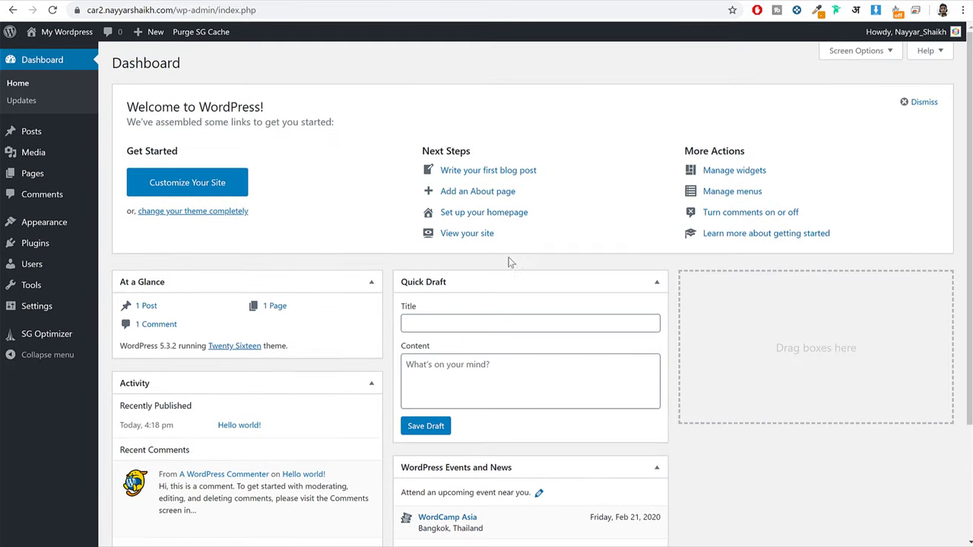
{"action": "left_click", "coordinate": [904, 101]}
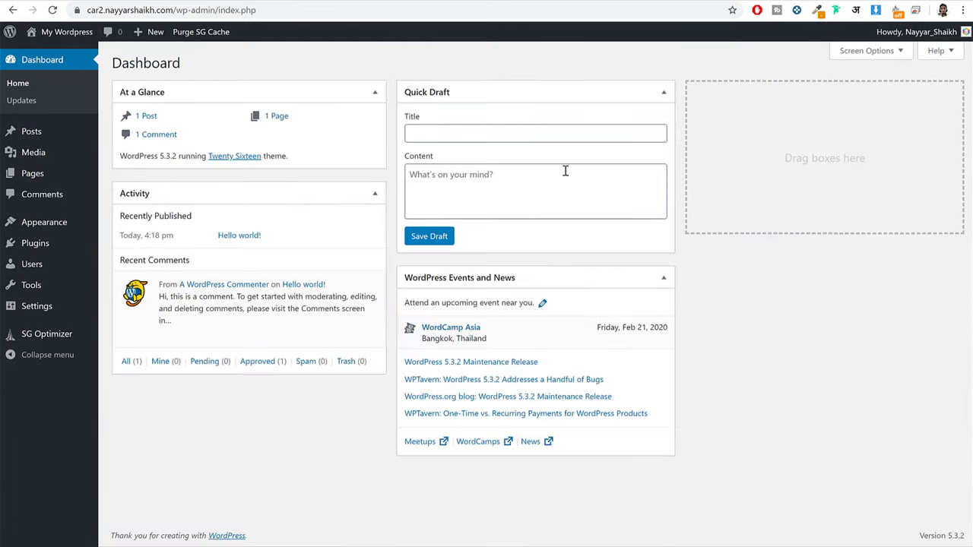
{"action": "left_click", "coordinate": [887, 53]}
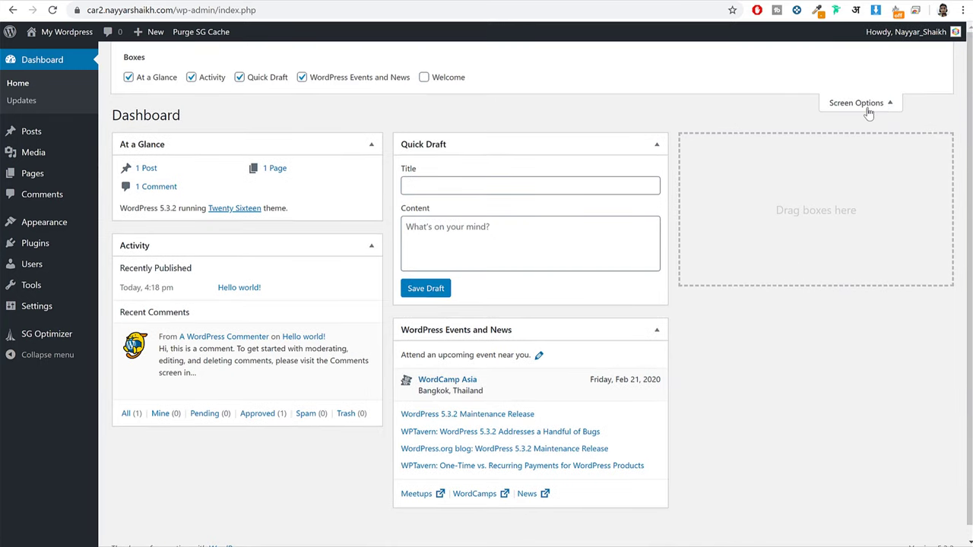
{"action": "left_click", "coordinate": [869, 106]}
{"action": "left_click", "coordinate": [886, 53]}
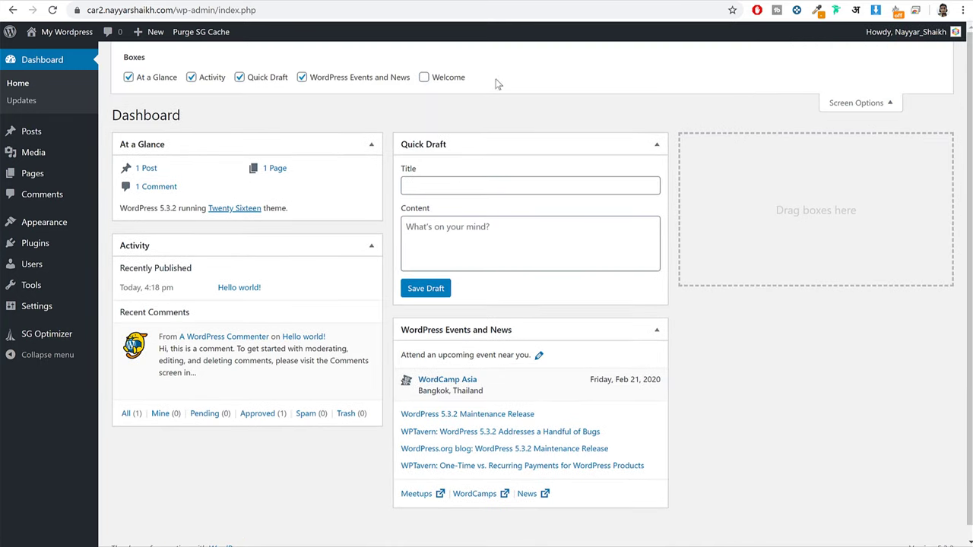
{"action": "left_click", "coordinate": [143, 79]}
{"action": "left_click", "coordinate": [190, 78]}
{"action": "left_click", "coordinate": [239, 77]}
{"action": "left_click", "coordinate": [301, 77]}
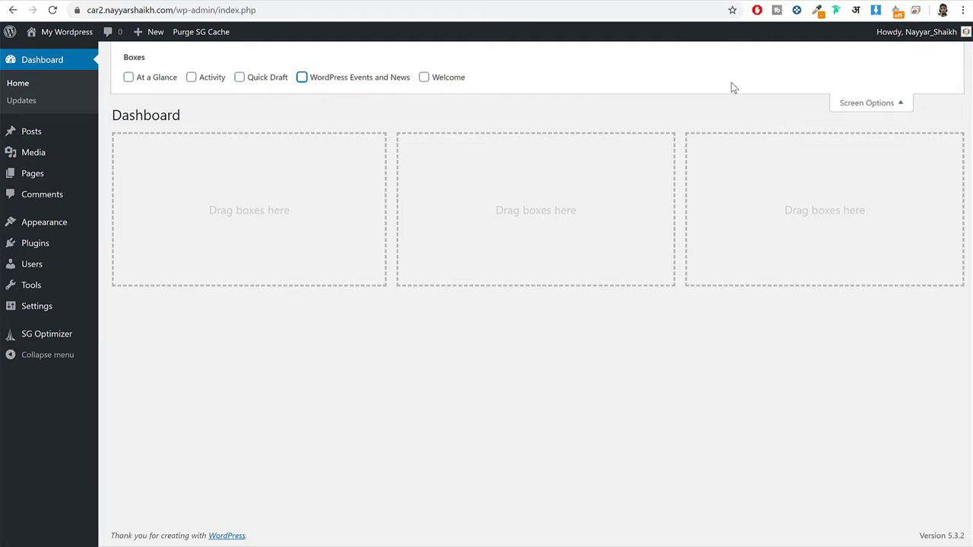
{"action": "left_click", "coordinate": [863, 105]}
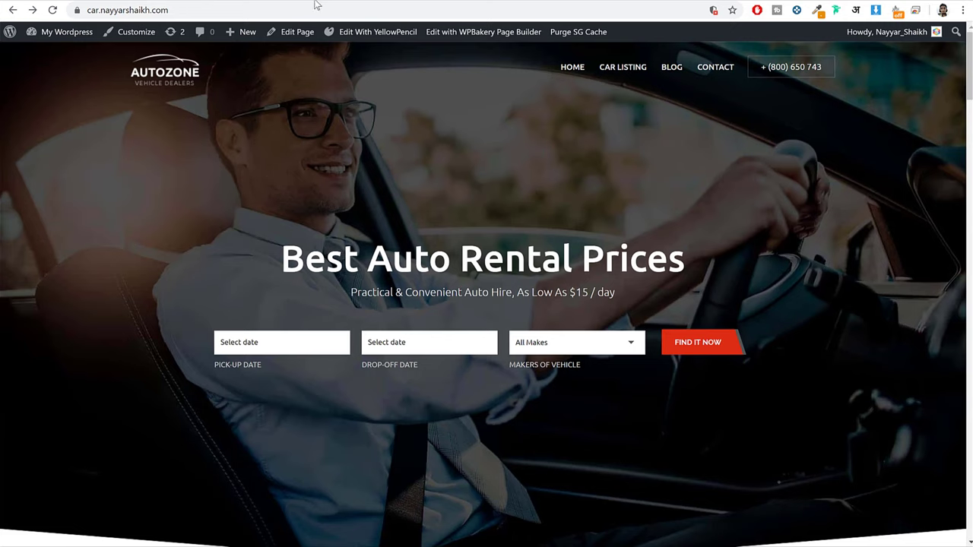
Compare the car2 front page with the AutoZone homepage, then return to the car2 dashboard.
{"action": "left_click", "coordinate": [362, 1]}
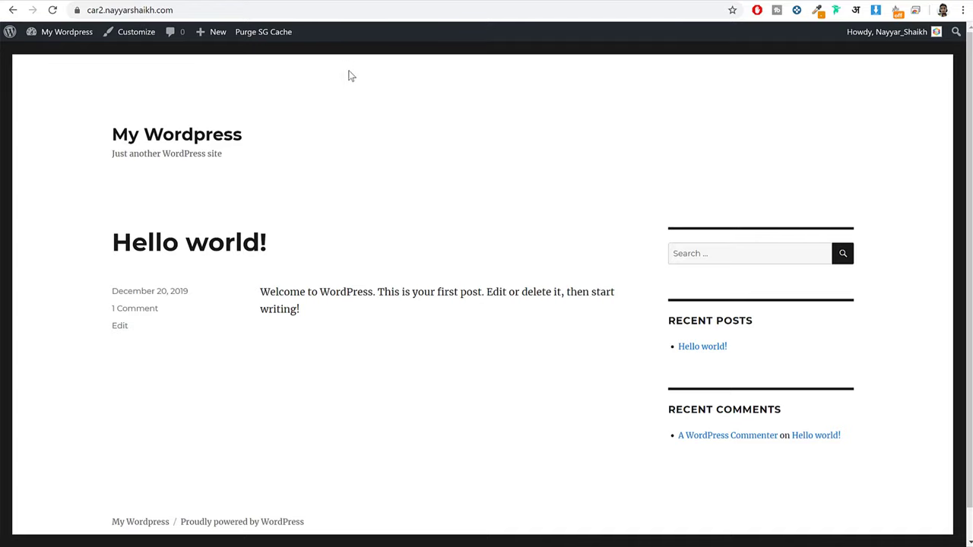
{"action": "left_click", "coordinate": [76, 3]}
{"action": "scroll", "coordinate": [786, 408], "scroll_direction": "down", "scroll_amount": 6}
{"action": "scroll", "coordinate": [784, 414], "scroll_direction": "up", "scroll_amount": 6}
{"action": "left_click", "coordinate": [259, 3]}
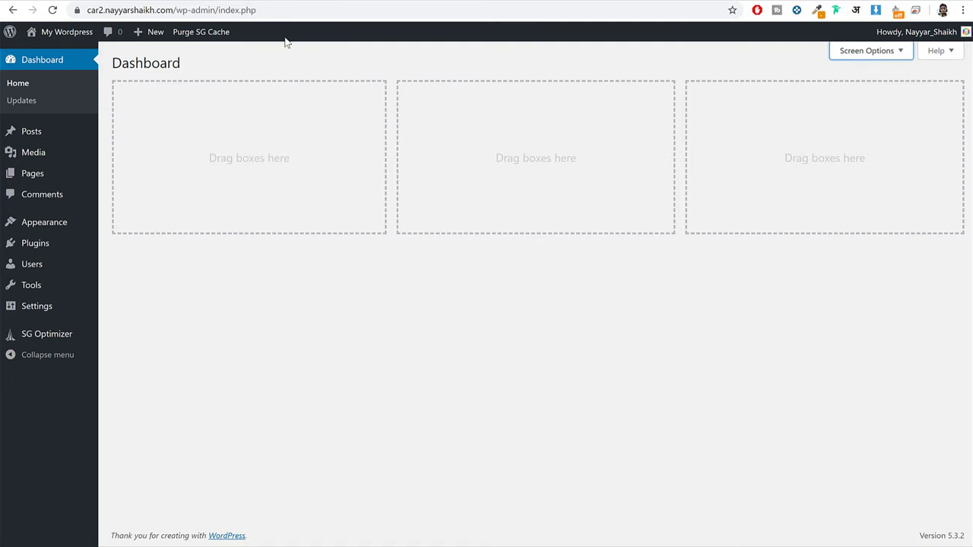
Load bloggdude.com/autozone in a new tab to reach the Autozone theme page.
{"action": "key", "text": "ctrl+t"}
{"action": "type", "text": "bloggdude.com/aut"}
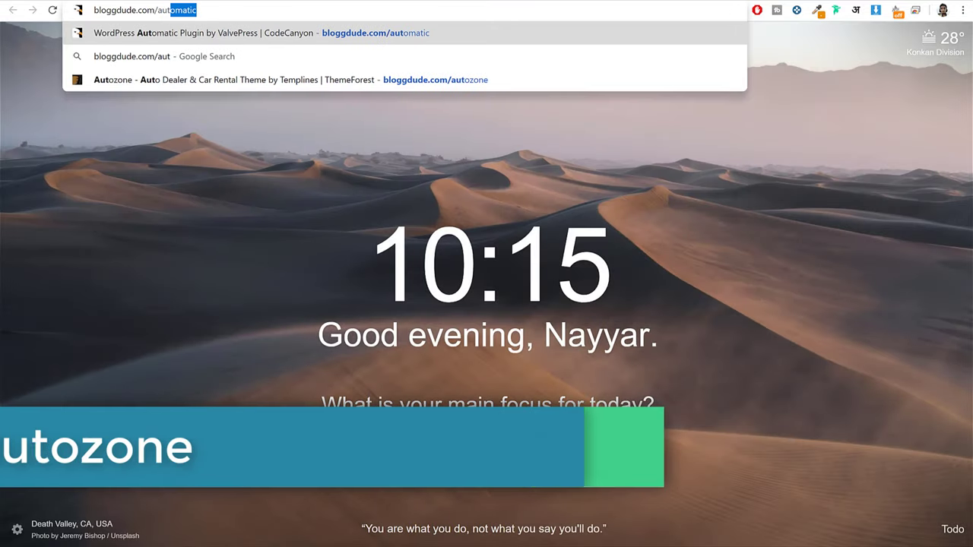
{"action": "type", "text": "oz"}
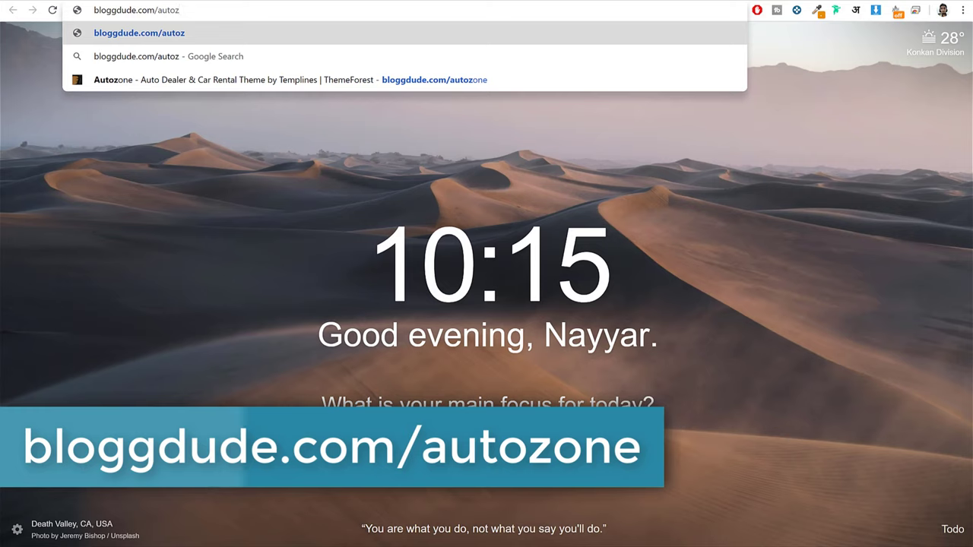
{"action": "type", "text": "one"}
{"action": "key", "text": "Return"}
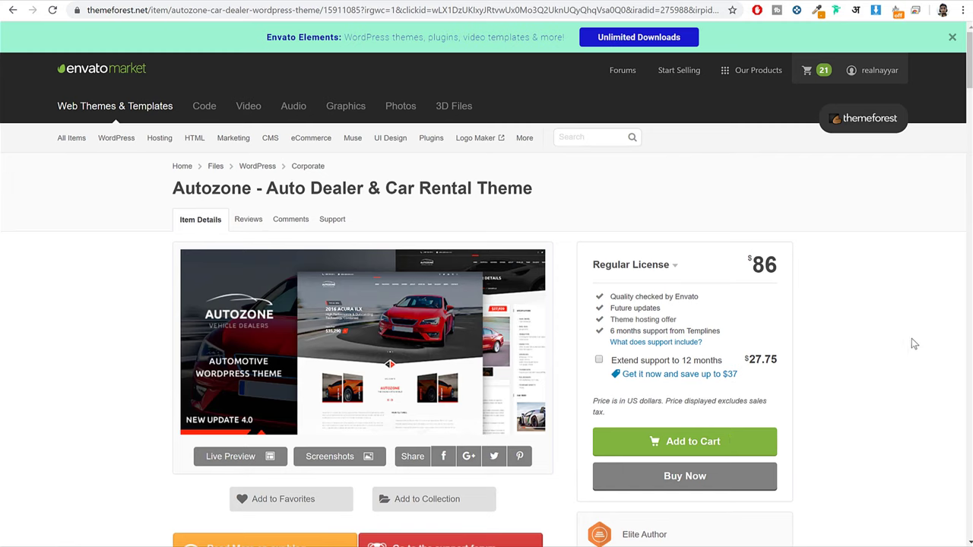
{"action": "scroll", "coordinate": [919, 331], "scroll_direction": "down", "scroll_amount": 15}
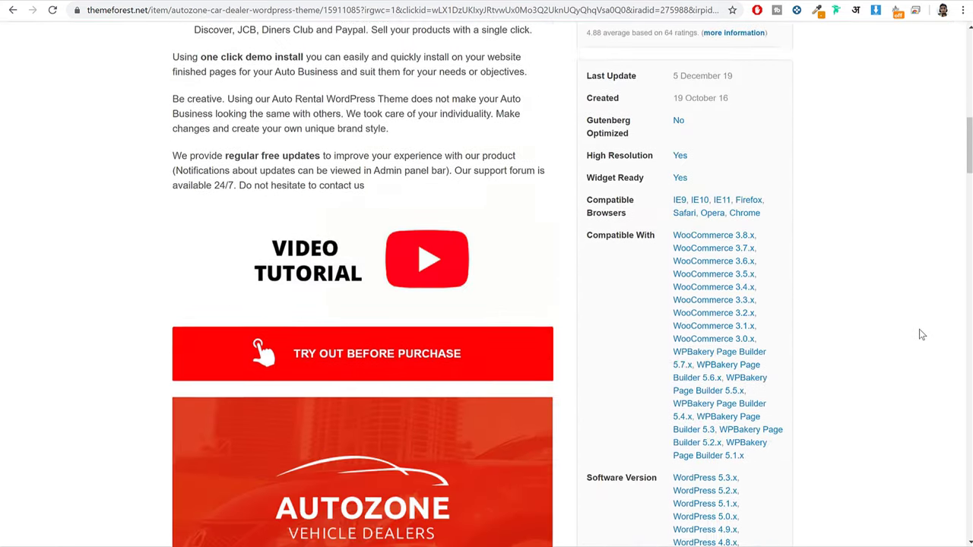
{"action": "scroll", "coordinate": [919, 334], "scroll_direction": "down", "scroll_amount": 15}
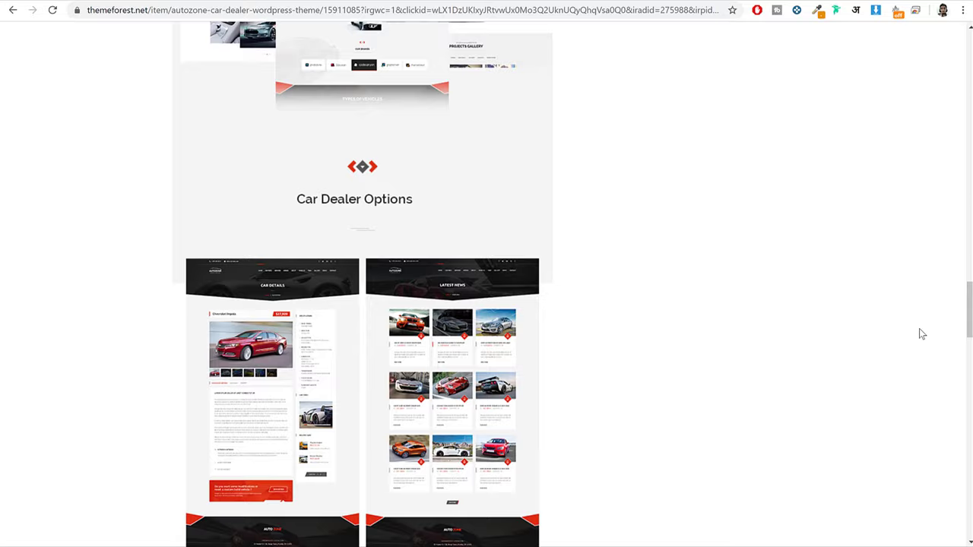
{"action": "scroll", "coordinate": [918, 333], "scroll_direction": "down", "scroll_amount": 10}
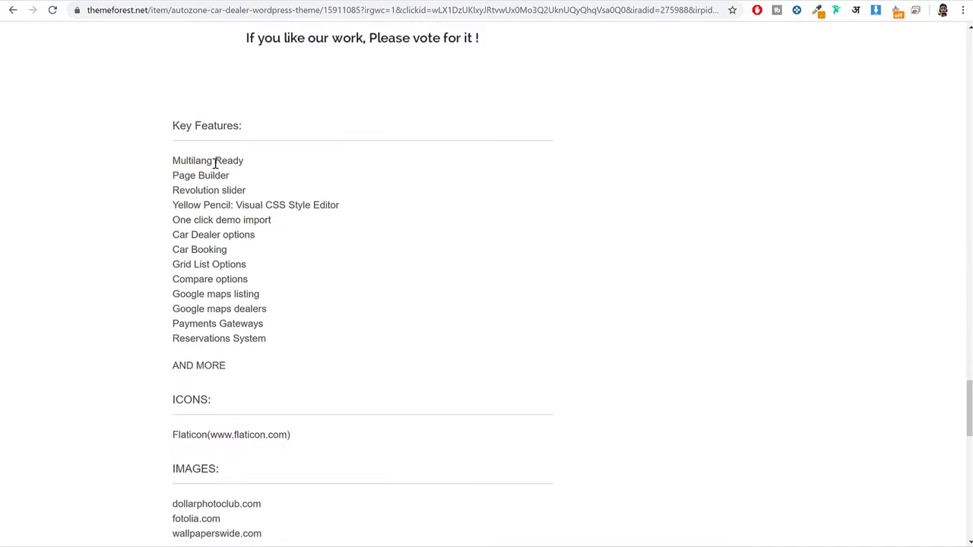
Highlight Multilang Ready, Page Builder, Revolution slider and Yellow Pencil among the Key Features.
{"action": "left_click_drag", "start_coordinate": [258, 161], "coordinate": [165, 160]}
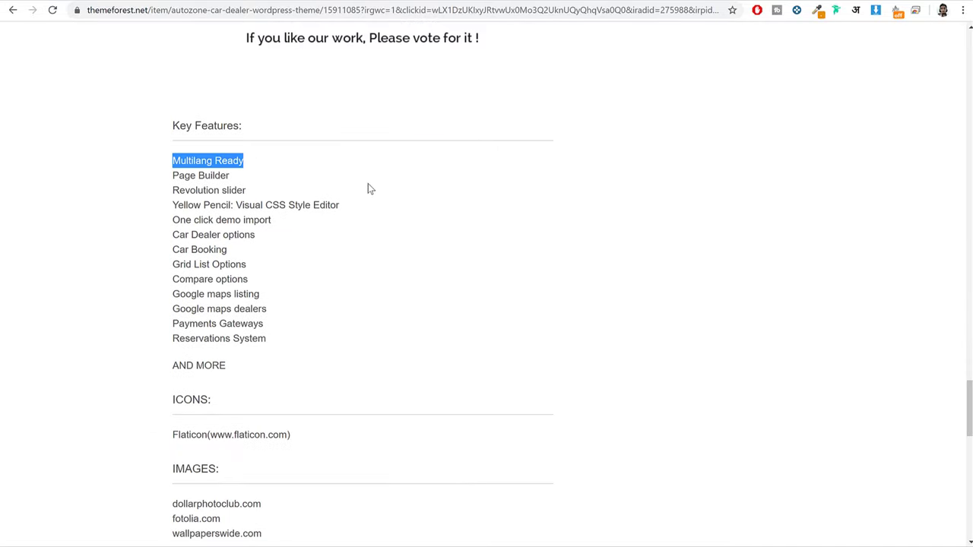
{"action": "left_click_drag", "start_coordinate": [246, 190], "coordinate": [165, 181]}
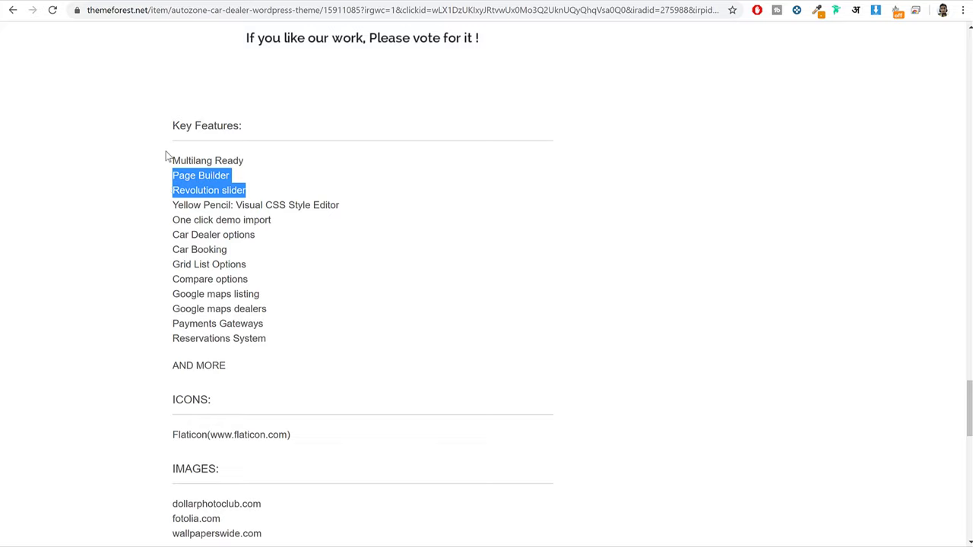
{"action": "left_click", "coordinate": [283, 234]}
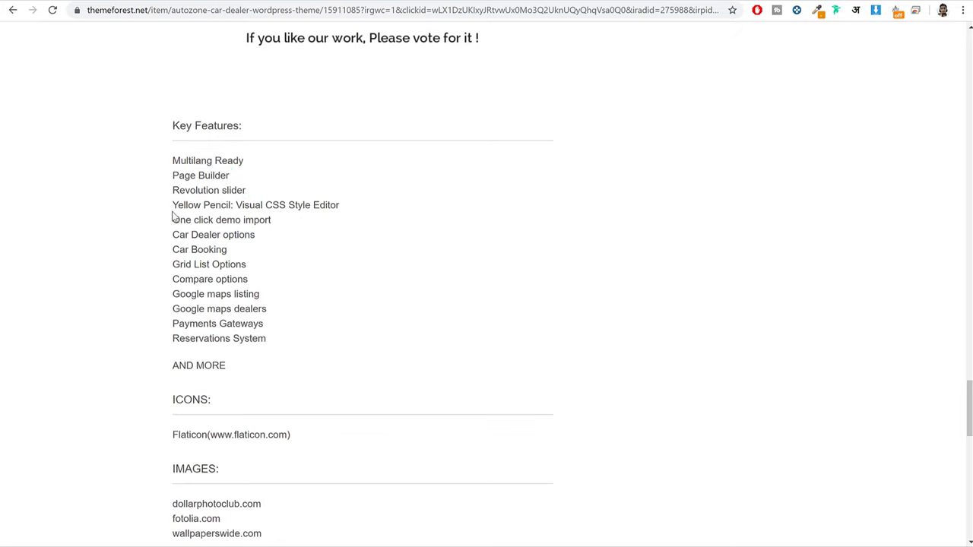
{"action": "mouse_move", "coordinate": [173, 209]}
{"action": "left_mouse_down"}
{"action": "mouse_move", "coordinate": [359, 212]}
{"action": "mouse_move", "coordinate": [338, 205]}
{"action": "left_mouse_up"}
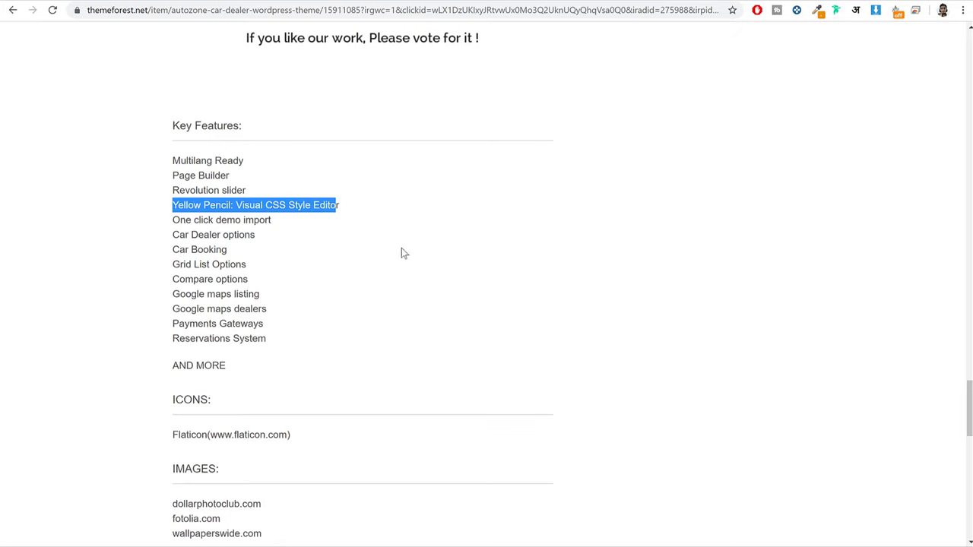
{"action": "scroll", "coordinate": [446, 291], "scroll_direction": "down", "scroll_amount": 2}
{"action": "scroll", "coordinate": [476, 337], "scroll_direction": "down", "scroll_amount": 4}
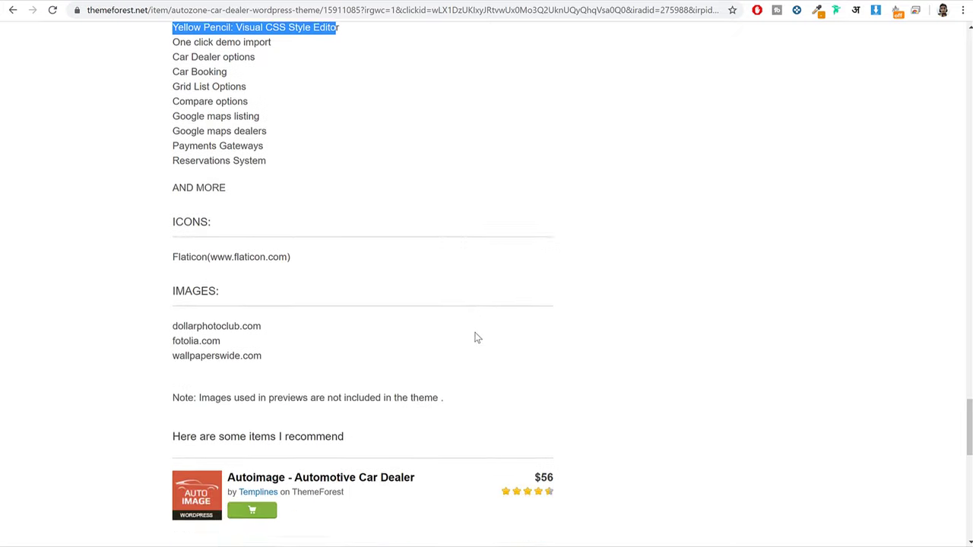
{"action": "scroll", "coordinate": [478, 336], "scroll_direction": "up", "scroll_amount": 15}
Highlight the $86 Regular License and 6 months support, peek at Comments, then show the account menu.
{"action": "scroll", "coordinate": [477, 363], "scroll_direction": "up", "scroll_amount": 10}
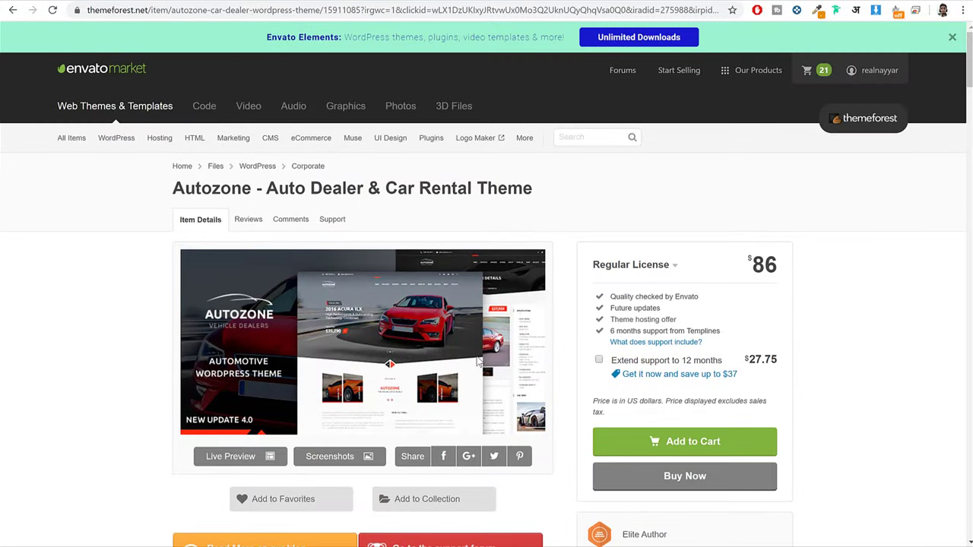
{"action": "left_click_drag", "start_coordinate": [777, 264], "coordinate": [754, 261]}
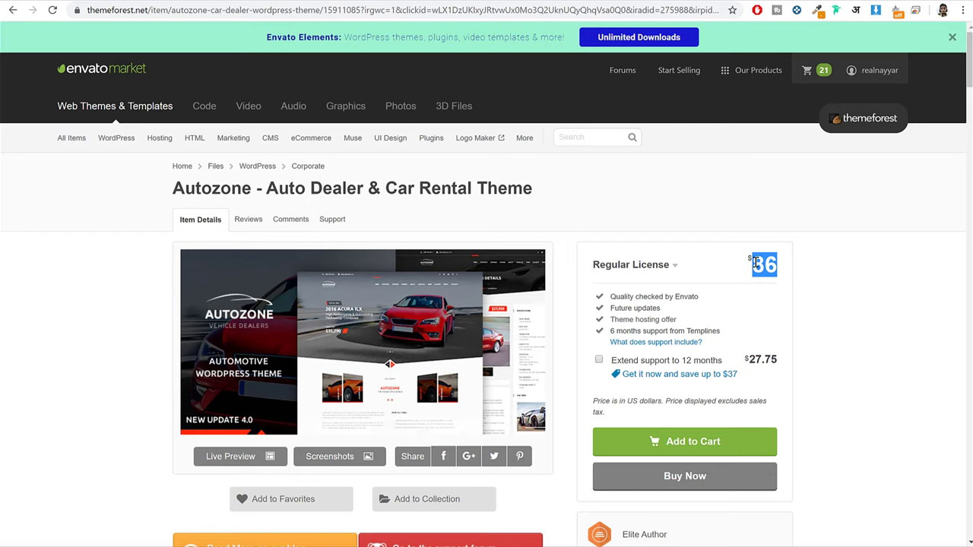
{"action": "left_click", "coordinate": [869, 286]}
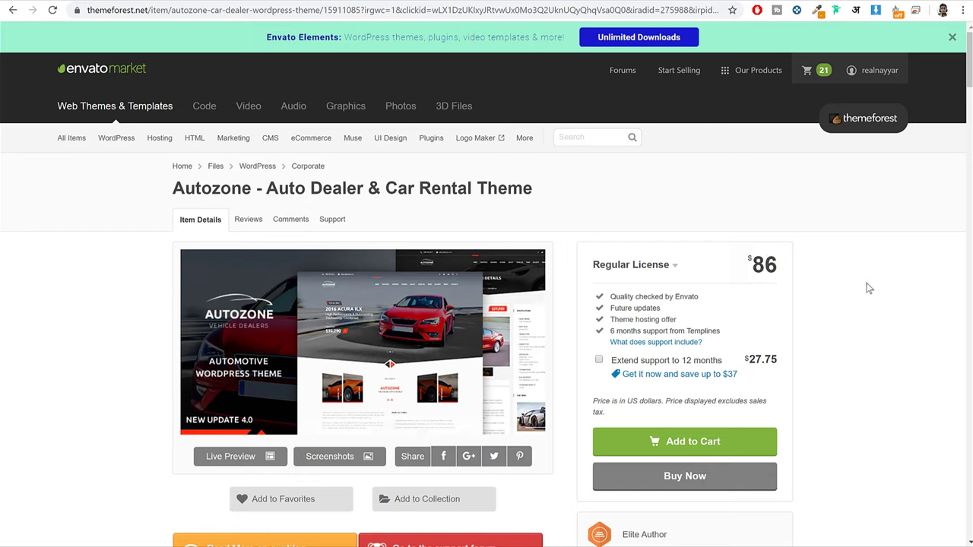
{"action": "left_click_drag", "start_coordinate": [719, 331], "coordinate": [604, 333]}
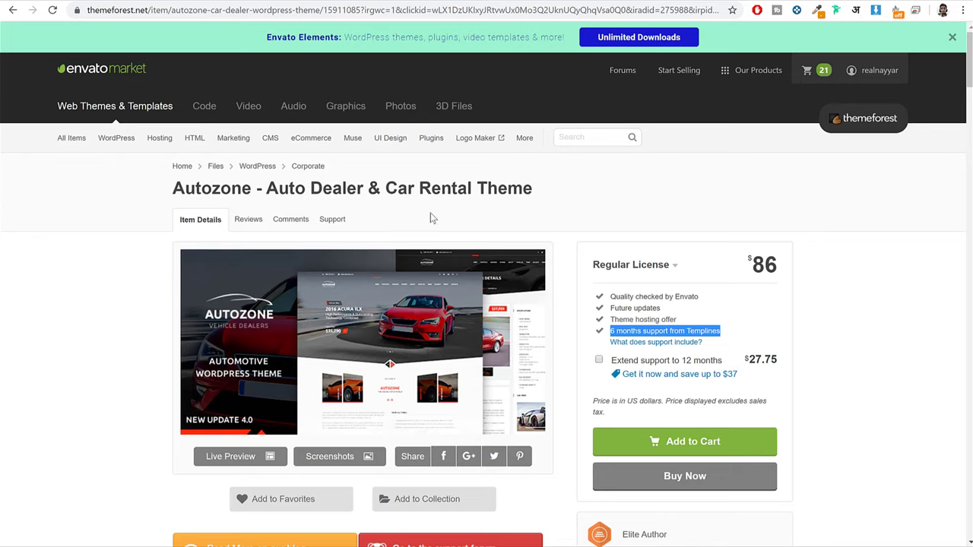
{"action": "left_click", "coordinate": [299, 224]}
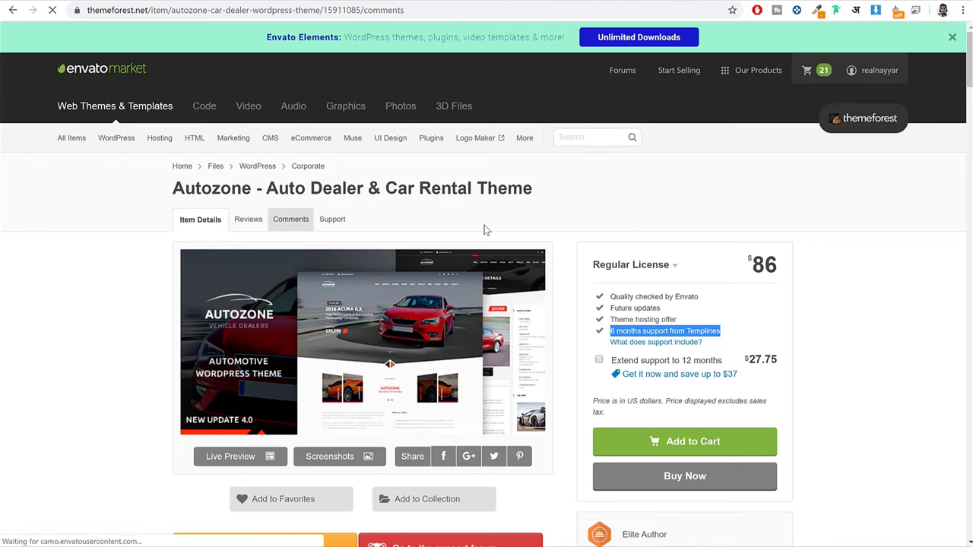
{"action": "key", "text": "alt+Left"}
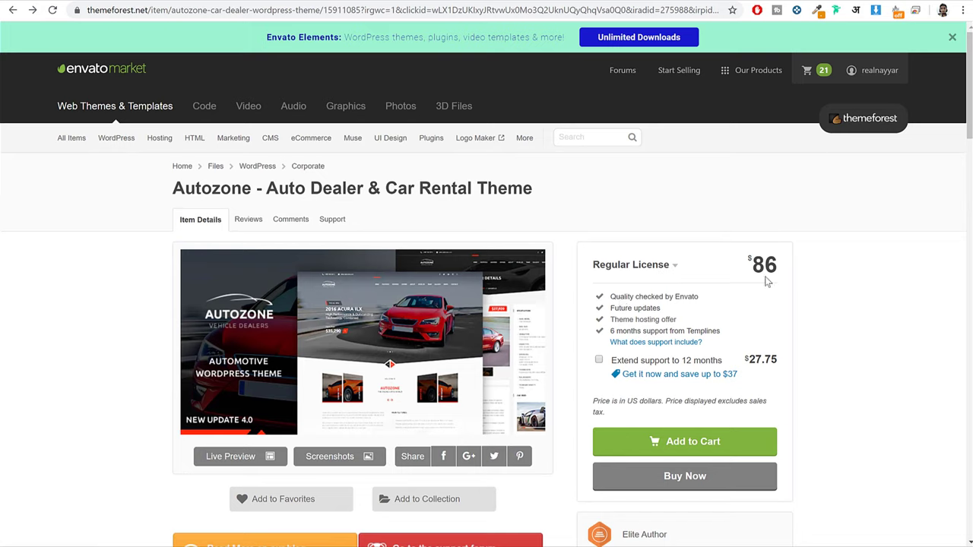
{"action": "mouse_move", "coordinate": [878, 73]}
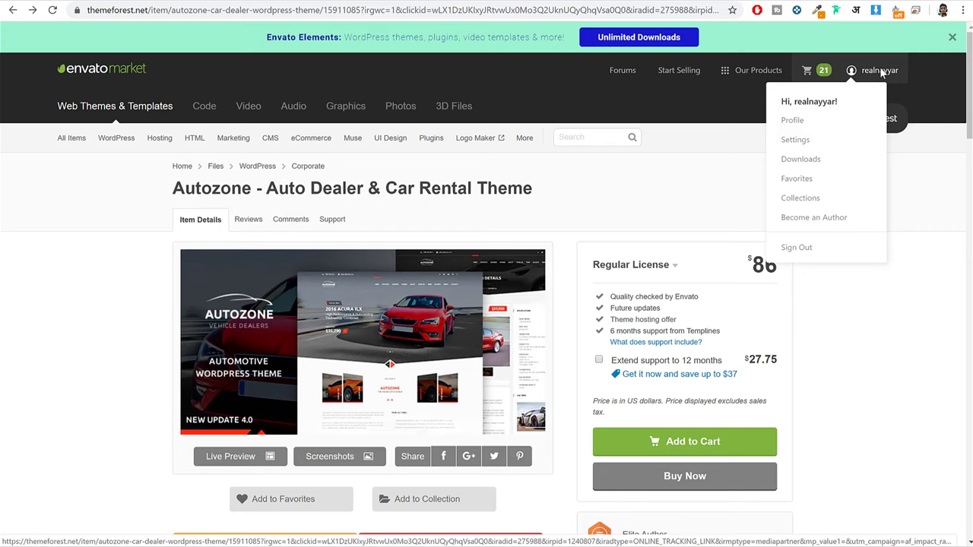
Download Ultimate Affiliate Pro's files from Downloads, cancel its zip, and return to WordPress.
{"action": "left_click", "coordinate": [804, 158]}
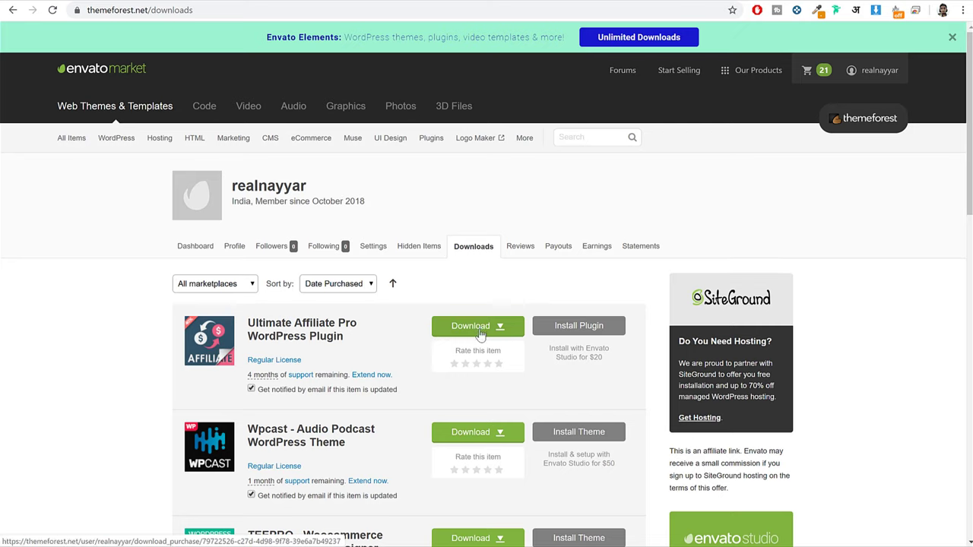
{"action": "left_click", "coordinate": [489, 329]}
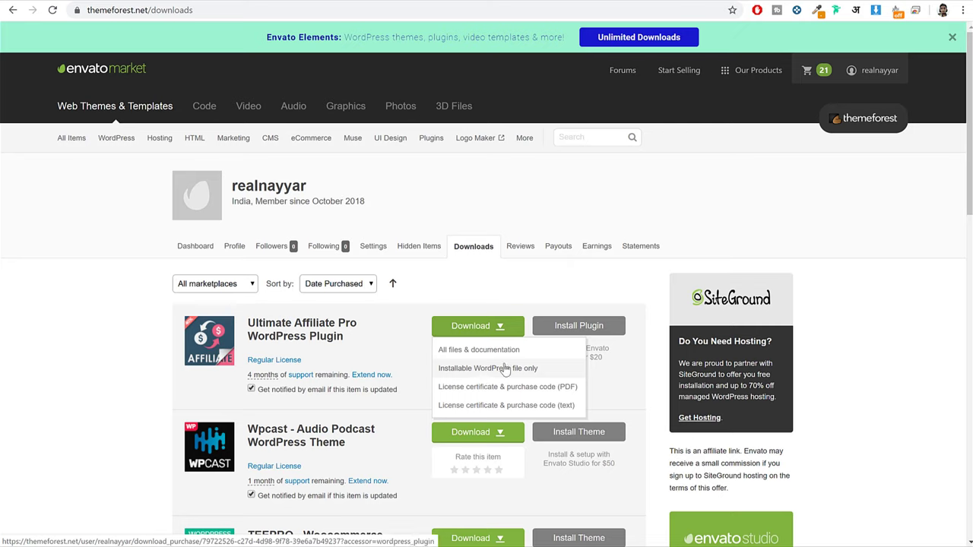
{"action": "left_click", "coordinate": [481, 328]}
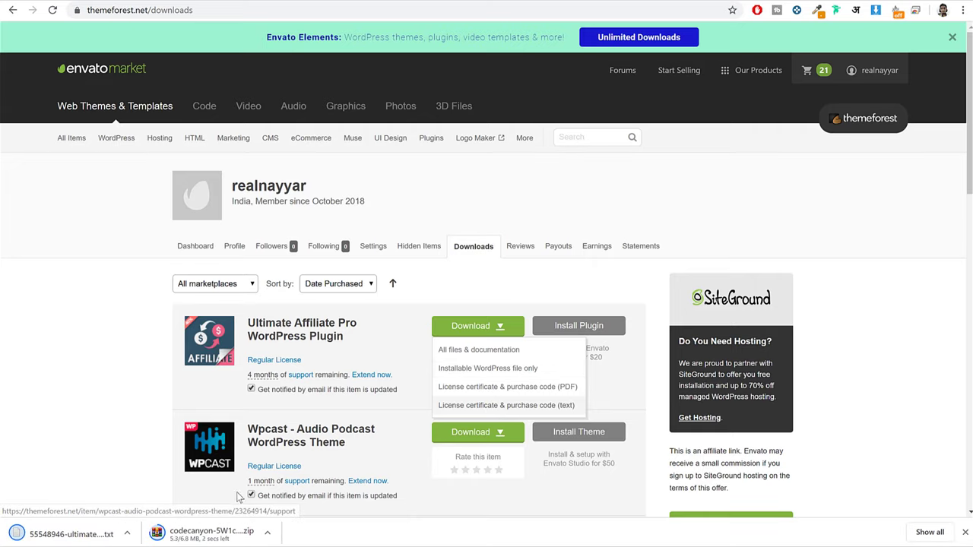
{"action": "left_click", "coordinate": [267, 533]}
{"action": "left_click", "coordinate": [298, 512]}
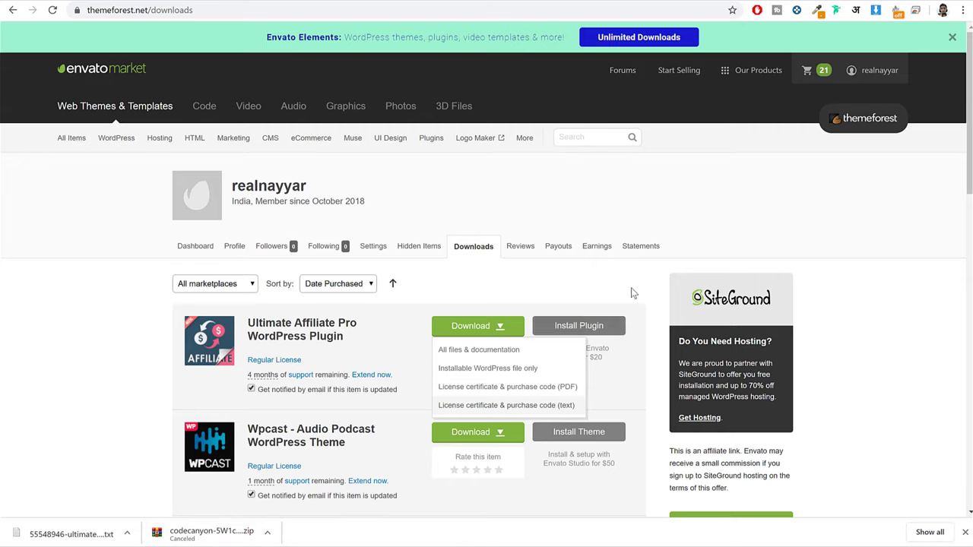
{"action": "key", "text": "ctrl+Tab"}
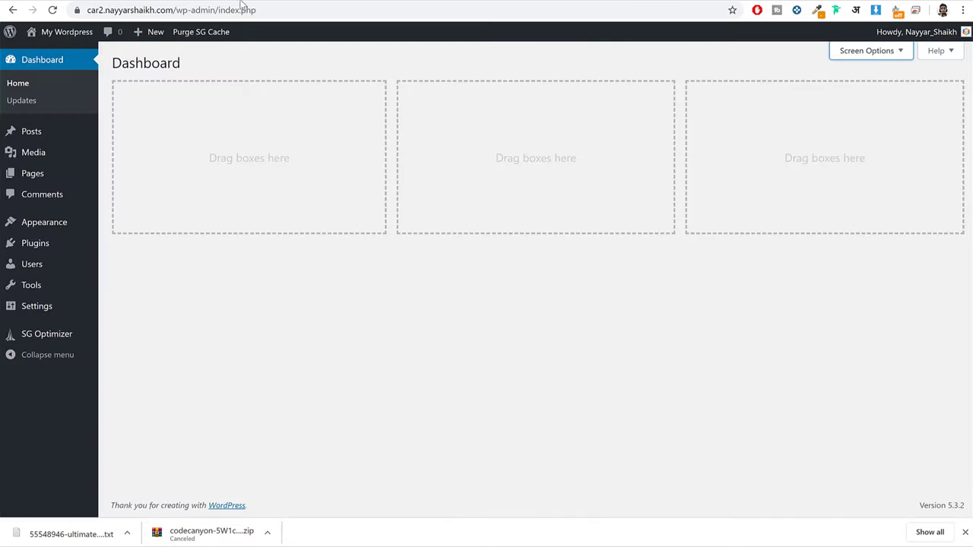
Upload autozone.zip from the Car Rental folder as a new theme and install it.
{"action": "left_click", "coordinate": [71, 225]}
{"action": "left_click", "coordinate": [233, 65]}
{"action": "left_click", "coordinate": [232, 64]}
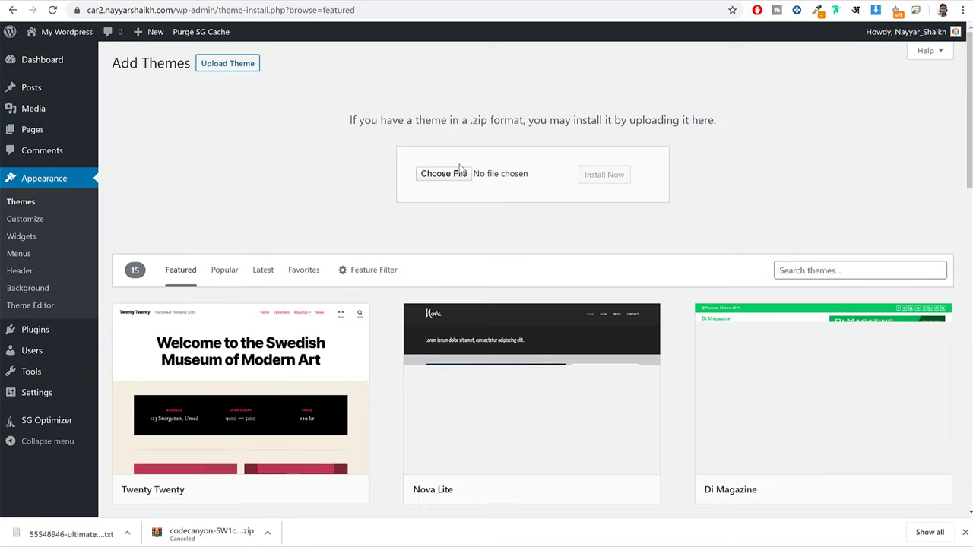
{"action": "left_click", "coordinate": [453, 173]}
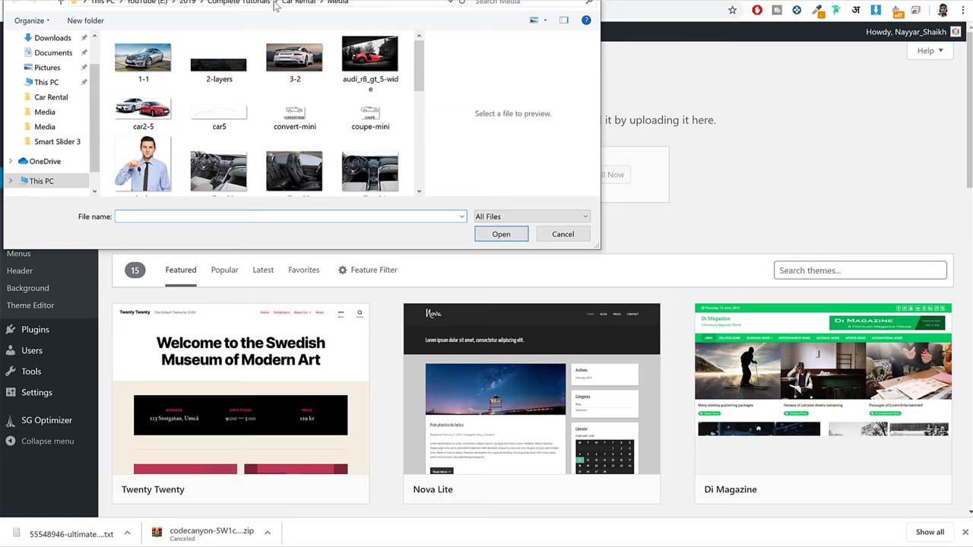
{"action": "left_click", "coordinate": [286, 5]}
{"action": "left_click", "coordinate": [212, 83]}
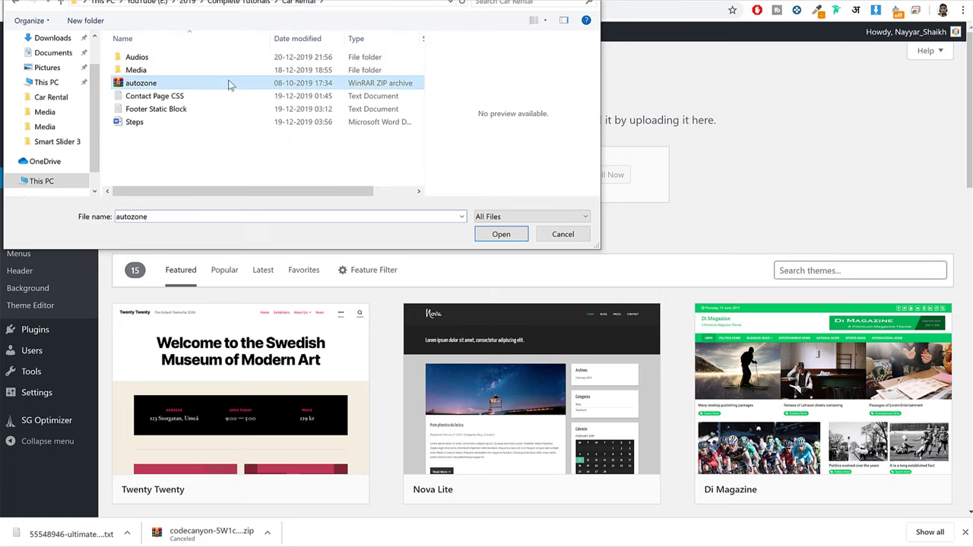
{"action": "left_click", "coordinate": [500, 234]}
{"action": "left_click", "coordinate": [617, 178]}
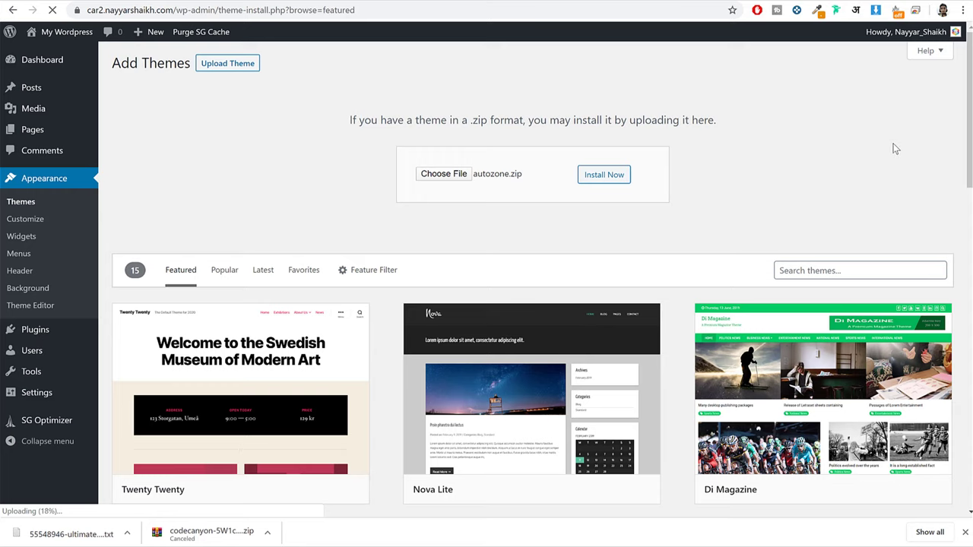
Open the plugin licence certificate in Notepad and select its Item Purchase Code.
{"action": "left_click", "coordinate": [68, 534]}
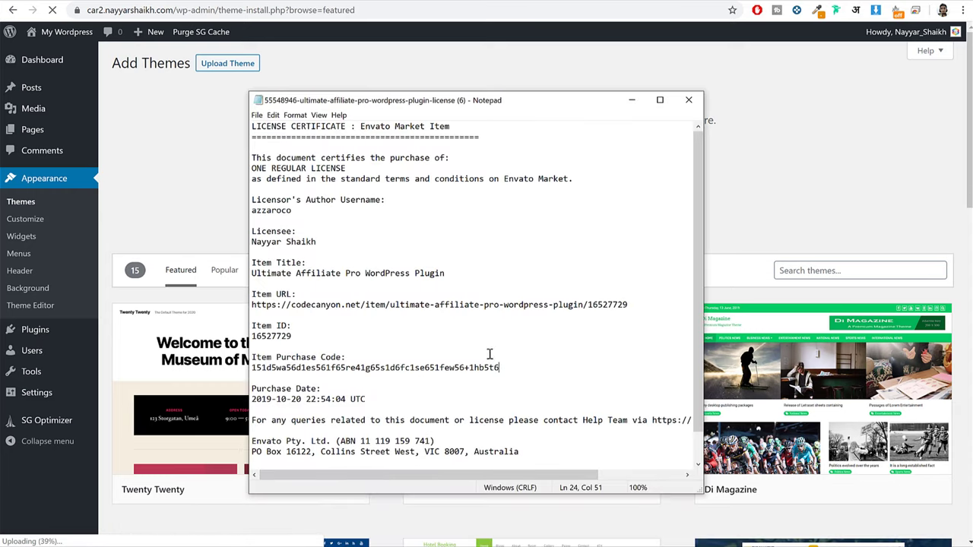
{"action": "left_click_drag", "start_coordinate": [501, 367], "coordinate": [249, 364]}
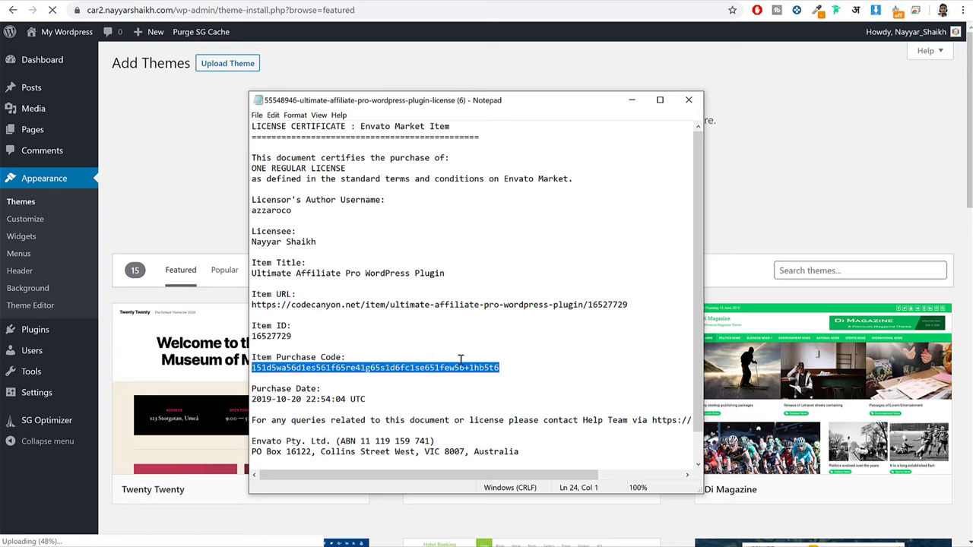
{"action": "left_click", "coordinate": [769, 184]}
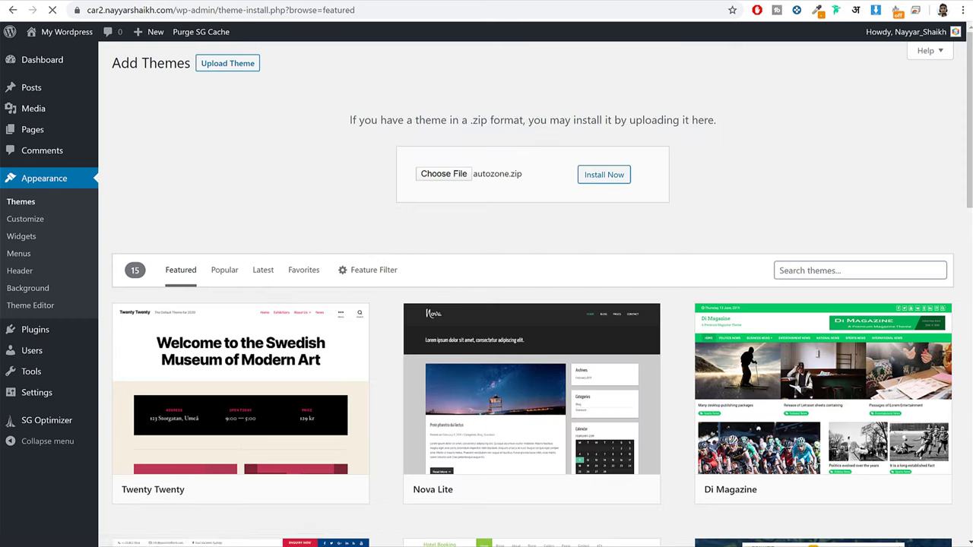
{"action": "key", "text": "alt+Tab"}
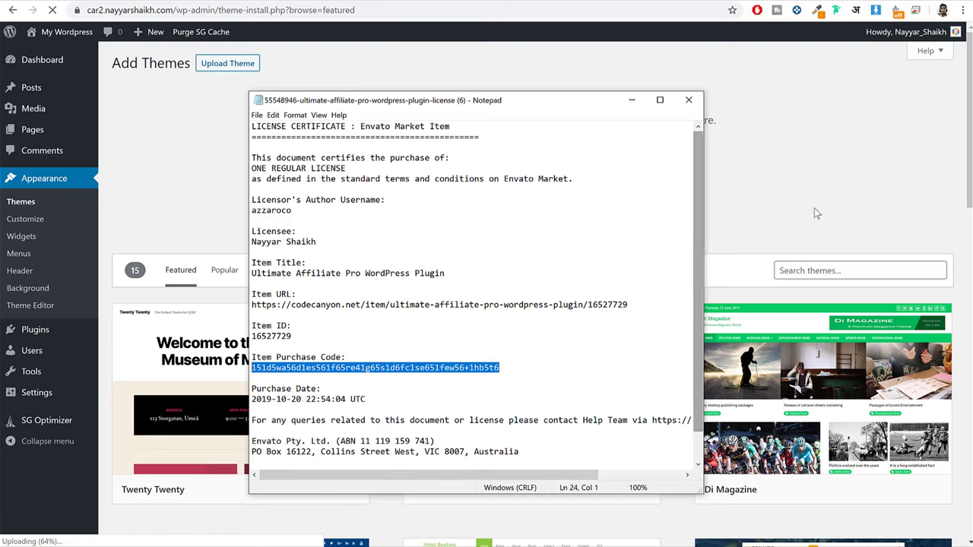
{"action": "left_click", "coordinate": [819, 198]}
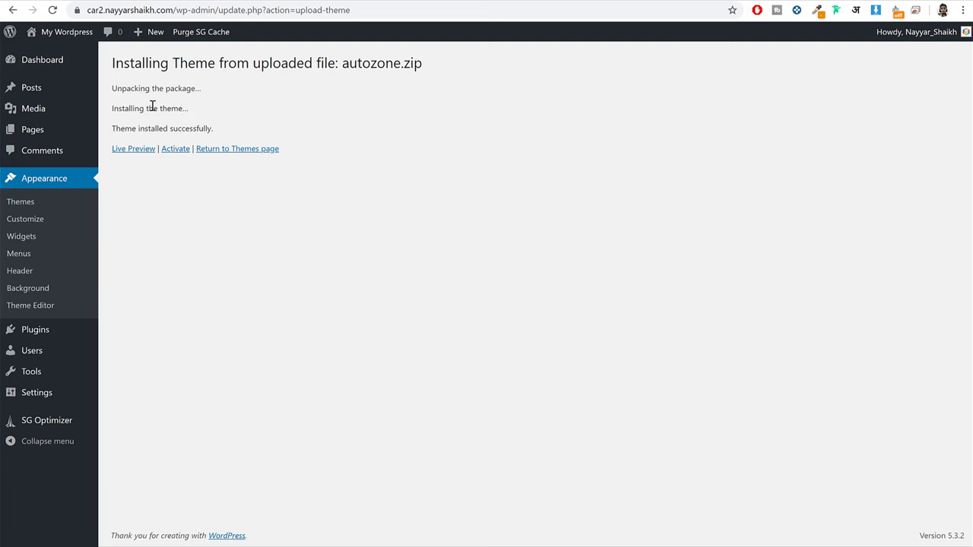
Activate the Autozone theme and begin installing its 25 required plugins.
{"action": "left_click", "coordinate": [180, 151]}
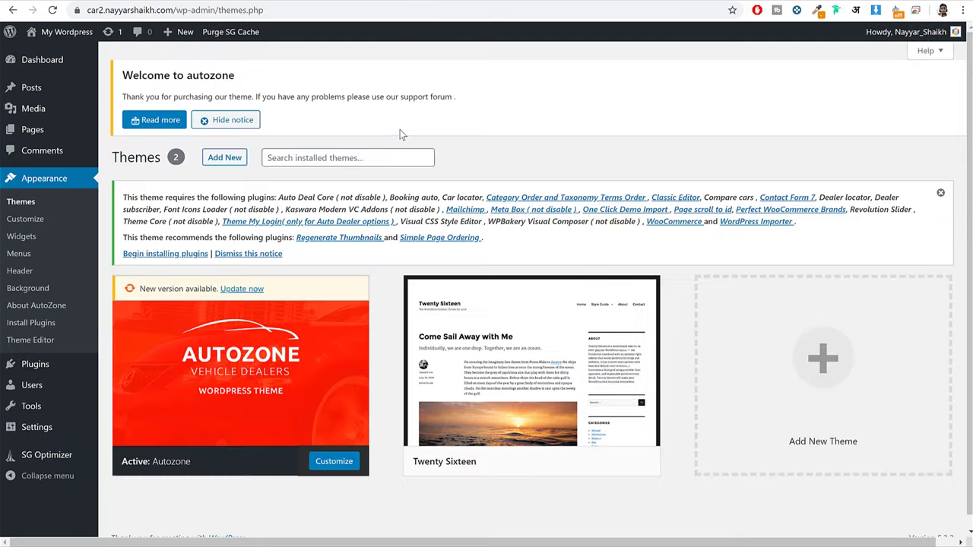
{"action": "left_click", "coordinate": [168, 253]}
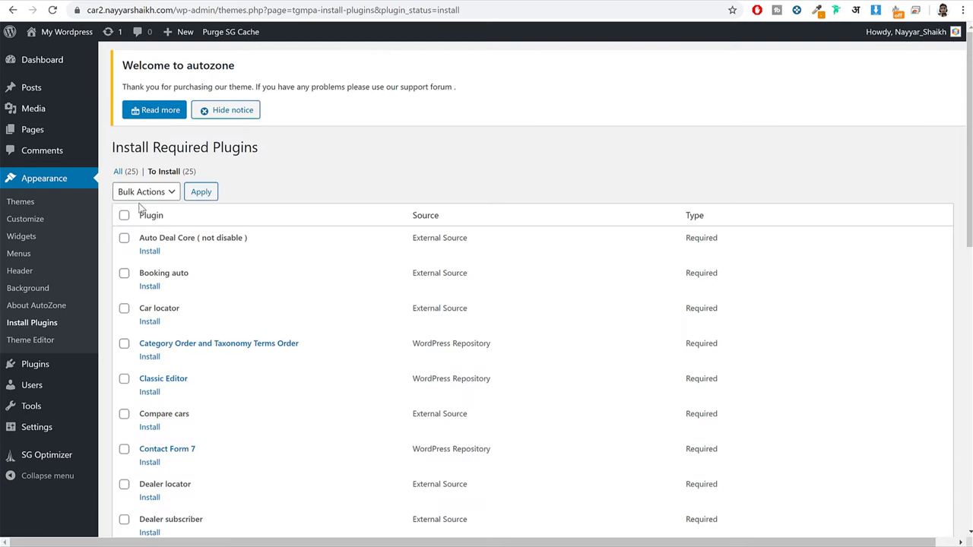
Bulk-install all 25 required Autozone plugins.
{"action": "scroll", "coordinate": [190, 290], "scroll_direction": "down", "scroll_amount": 9}
{"action": "scroll", "coordinate": [166, 363], "scroll_direction": "up", "scroll_amount": 4}
{"action": "scroll", "coordinate": [167, 364], "scroll_direction": "up", "scroll_amount": 5}
{"action": "left_click", "coordinate": [124, 216]}
{"action": "scroll", "coordinate": [149, 284], "scroll_direction": "down", "scroll_amount": 4}
{"action": "scroll", "coordinate": [152, 332], "scroll_direction": "up", "scroll_amount": 4}
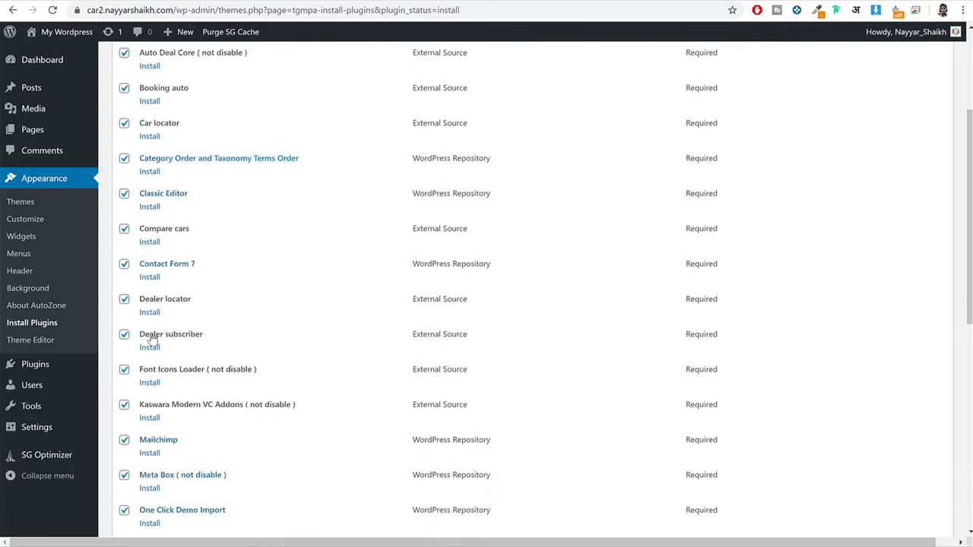
{"action": "left_click", "coordinate": [148, 192]}
{"action": "left_click", "coordinate": [150, 218]}
{"action": "left_click", "coordinate": [215, 192]}
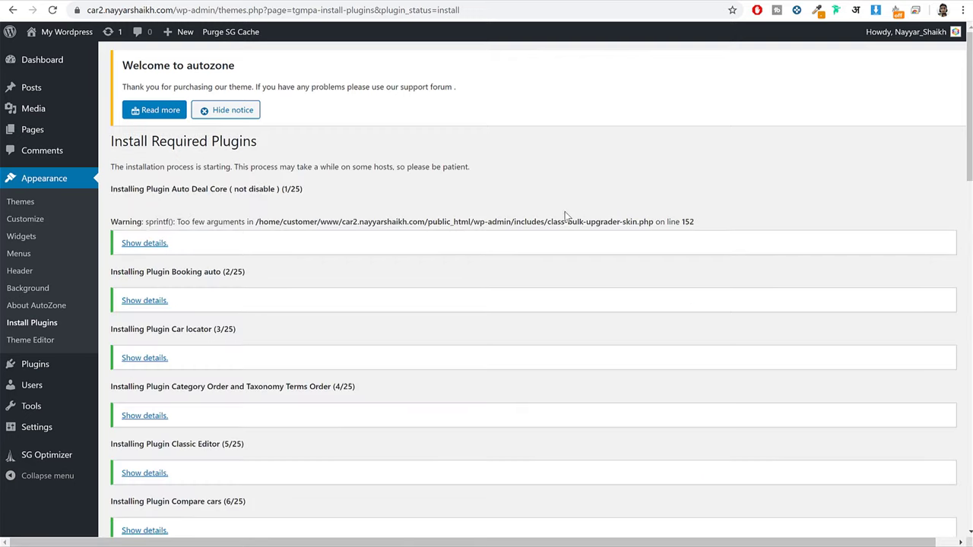
Bulk-activate all the newly installed Autozone plugins and check the Installed Plugins list.
{"action": "scroll", "coordinate": [588, 184], "scroll_direction": "down", "scroll_amount": 15}
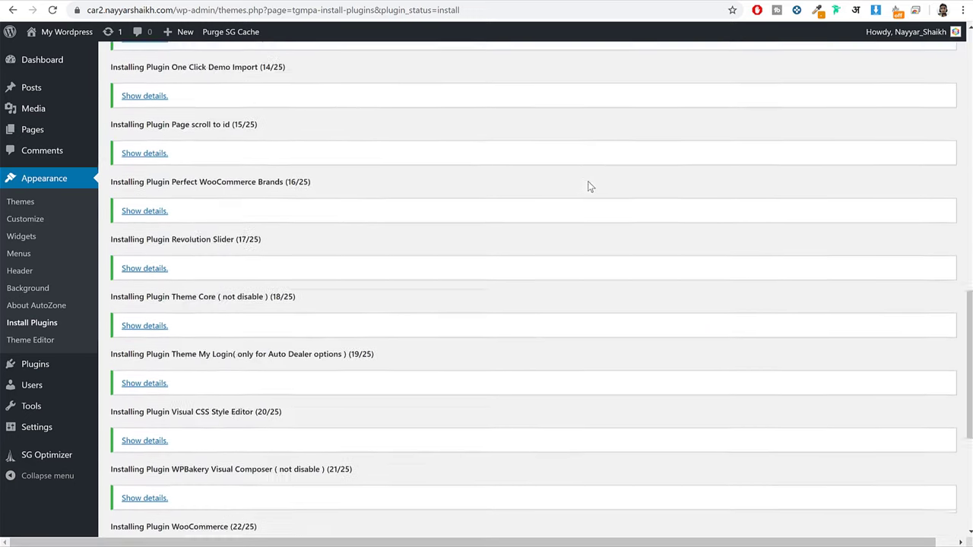
{"action": "scroll", "coordinate": [589, 184], "scroll_direction": "down", "scroll_amount": 1}
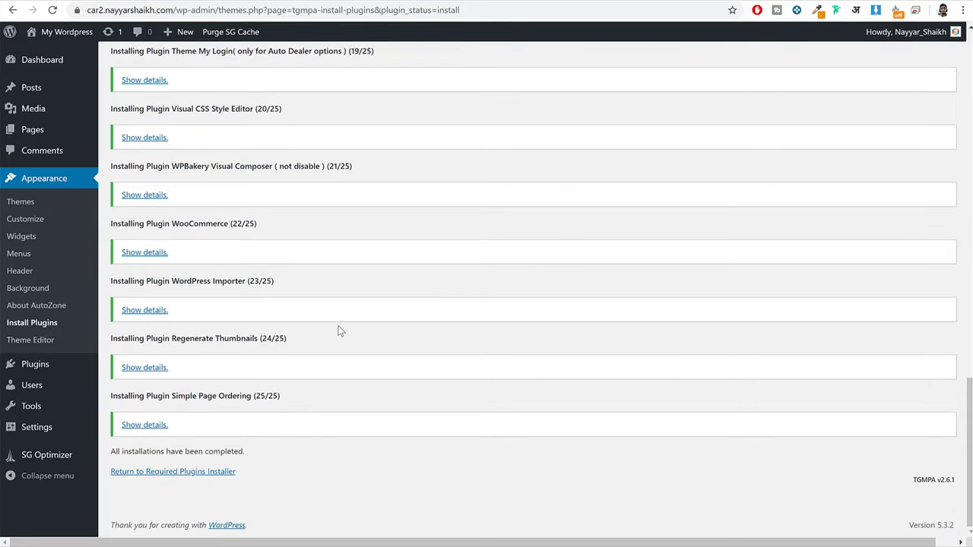
{"action": "left_click", "coordinate": [219, 471]}
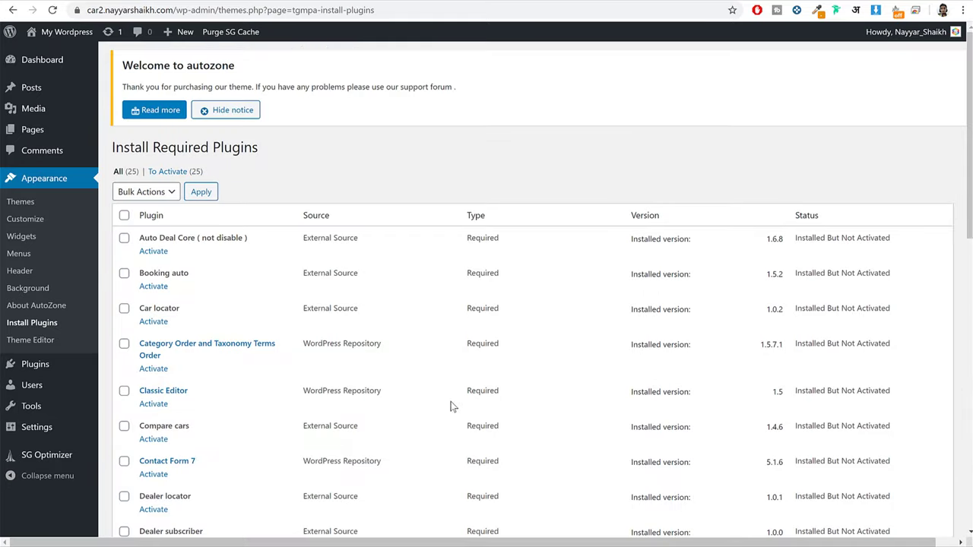
{"action": "scroll", "coordinate": [479, 347], "scroll_direction": "down", "scroll_amount": 10}
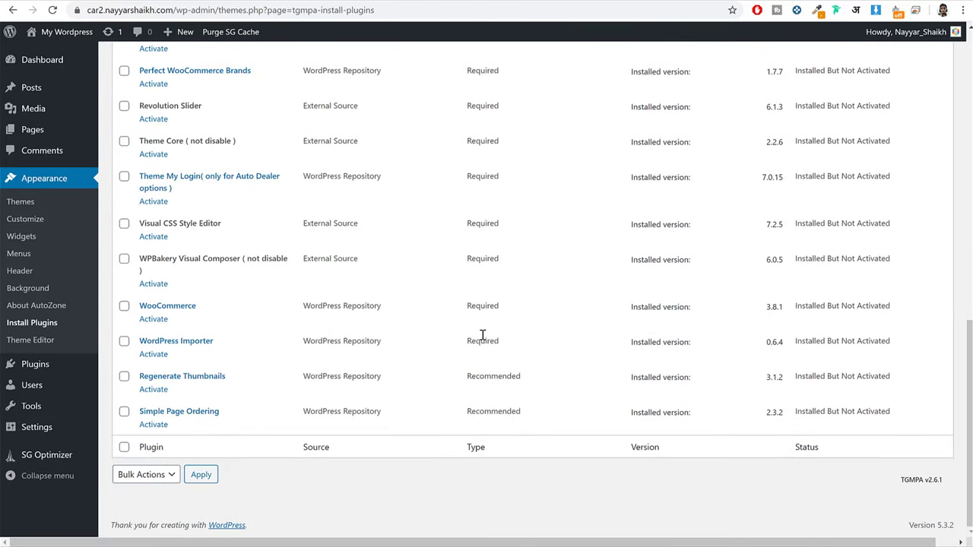
{"action": "scroll", "coordinate": [481, 334], "scroll_direction": "up", "scroll_amount": 10}
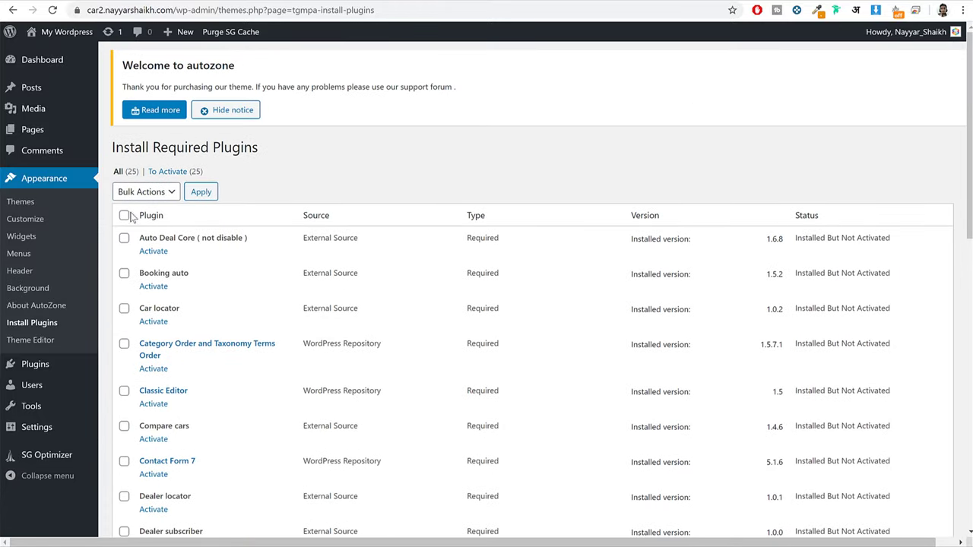
{"action": "left_click", "coordinate": [124, 216]}
{"action": "left_click", "coordinate": [148, 191]}
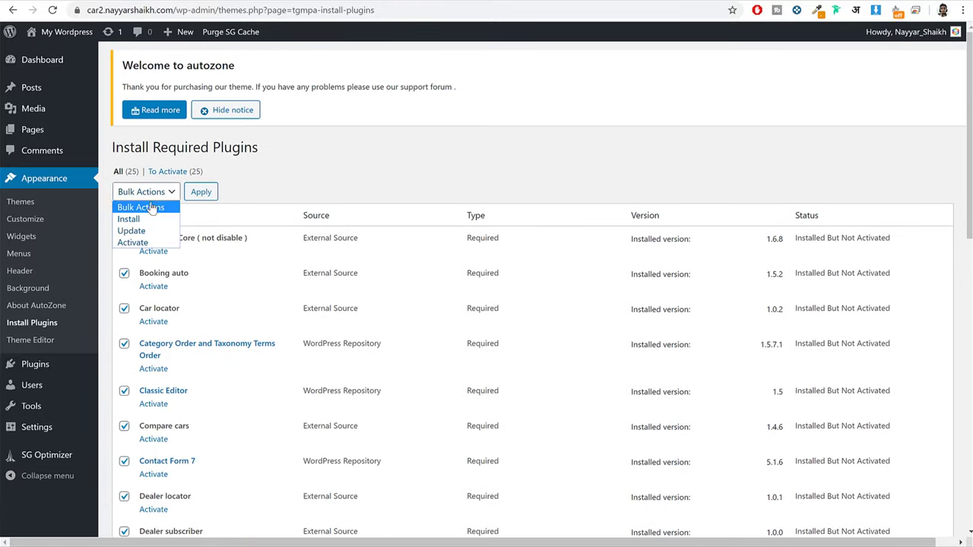
{"action": "left_click", "coordinate": [133, 241]}
{"action": "left_click", "coordinate": [212, 196]}
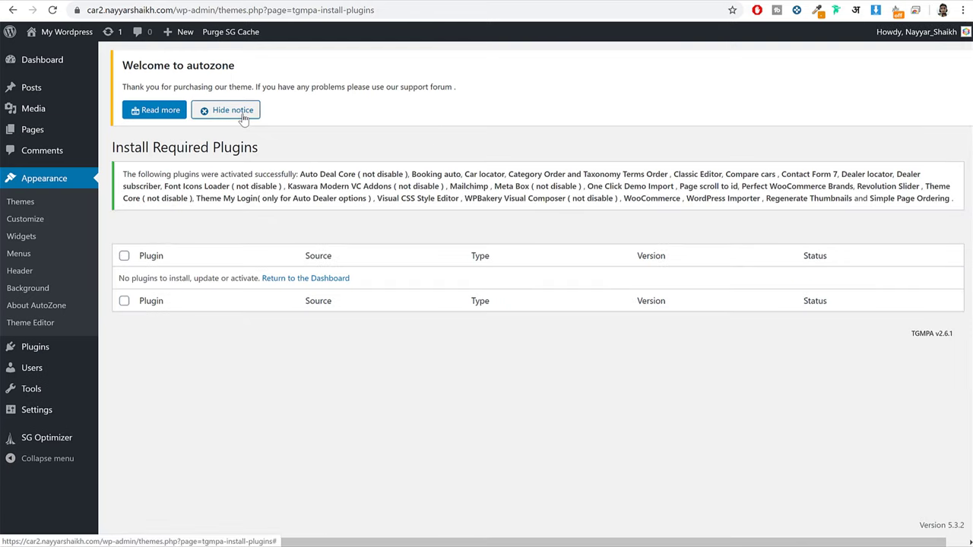
{"action": "left_click", "coordinate": [47, 352]}
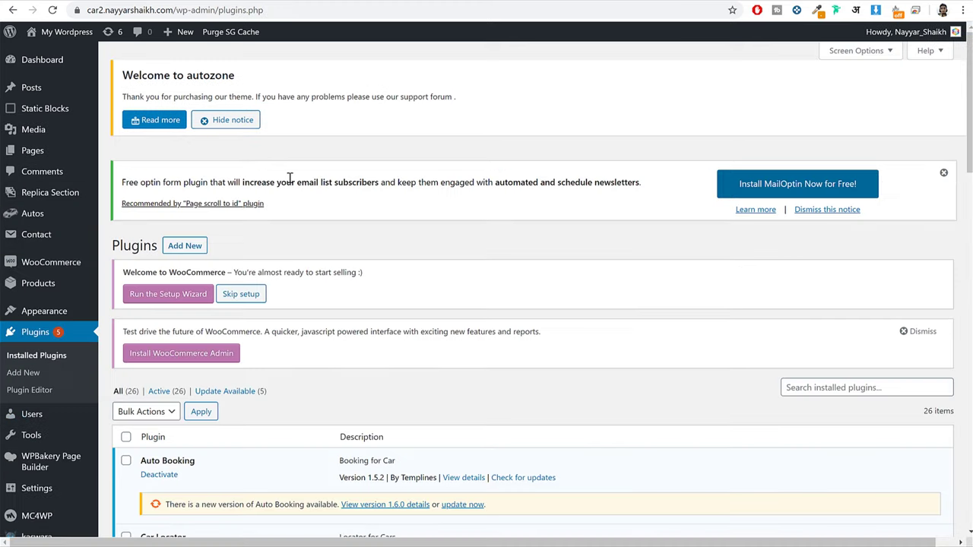
Dismiss the Autozone welcome notice and the MailOptin promotion notice.
{"action": "left_click_drag", "start_coordinate": [130, 78], "coordinate": [224, 97]}
{"action": "left_click", "coordinate": [232, 121]}
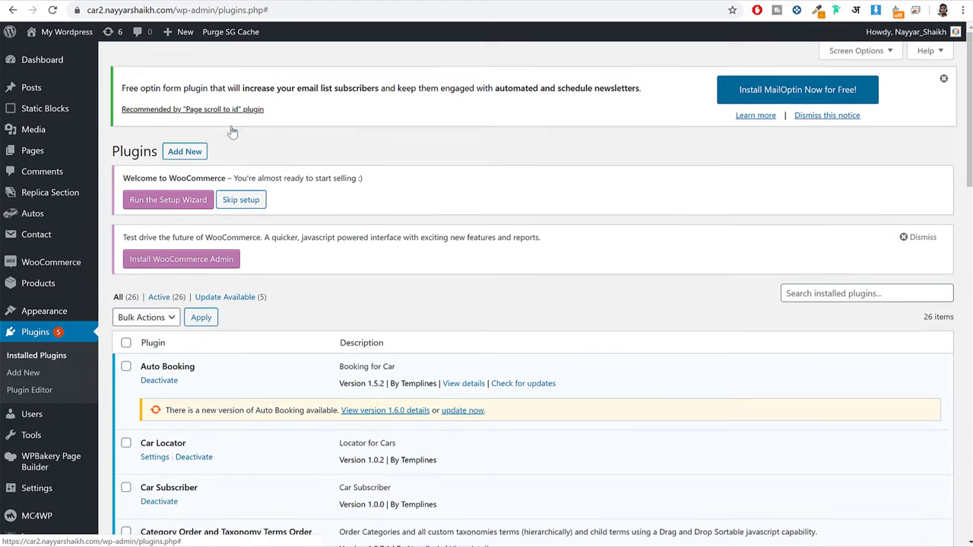
{"action": "left_click", "coordinate": [830, 119]}
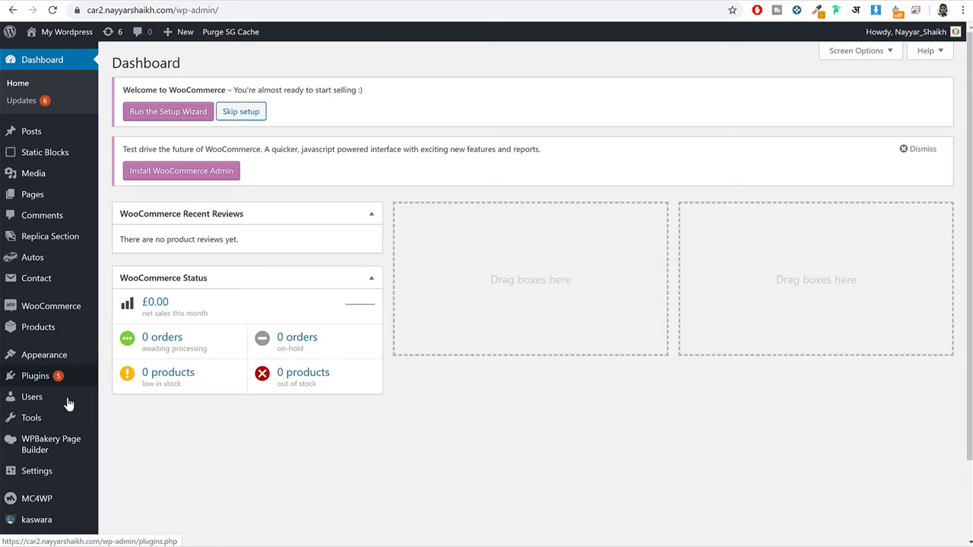
Update Auto Booking, Compare cars, PixAutoDeal and PixthemeCustom, then launch the WooCommerce setup wizard.
{"action": "left_click", "coordinate": [46, 378]}
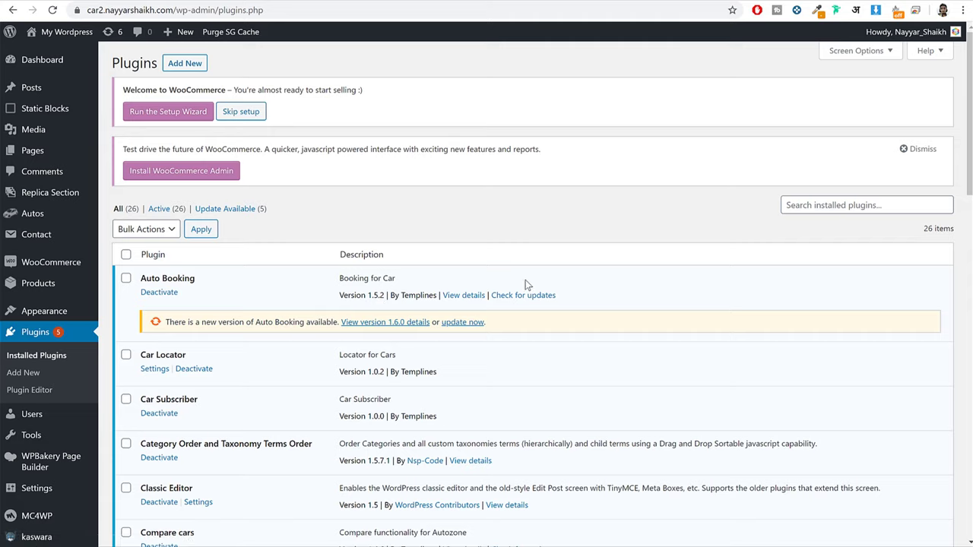
{"action": "scroll", "coordinate": [587, 285], "scroll_direction": "down", "scroll_amount": 1}
{"action": "scroll", "coordinate": [586, 282], "scroll_direction": "down", "scroll_amount": 10}
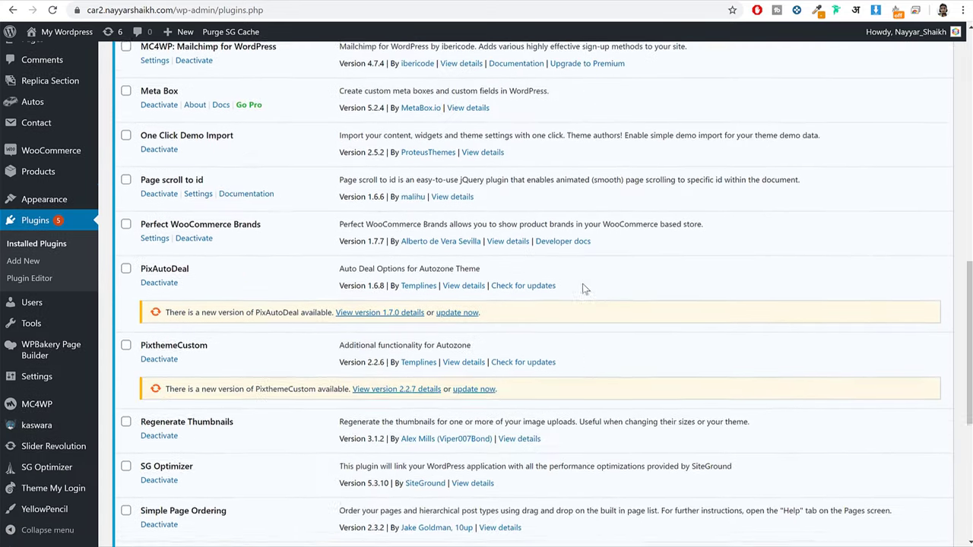
{"action": "scroll", "coordinate": [570, 357], "scroll_direction": "up", "scroll_amount": 5}
{"action": "scroll", "coordinate": [494, 358], "scroll_direction": "up", "scroll_amount": 7}
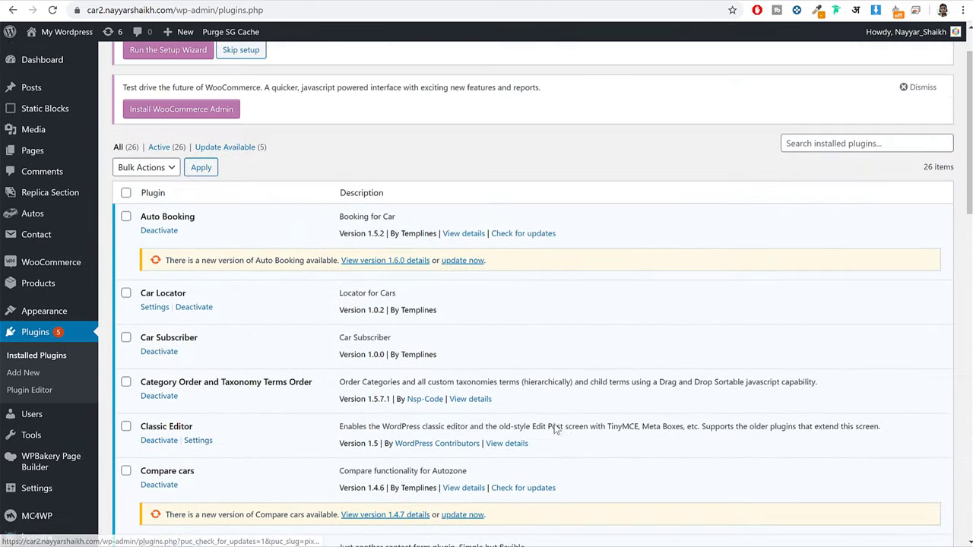
{"action": "left_click", "coordinate": [462, 261]}
{"action": "scroll", "coordinate": [517, 352], "scroll_direction": "down", "scroll_amount": 2}
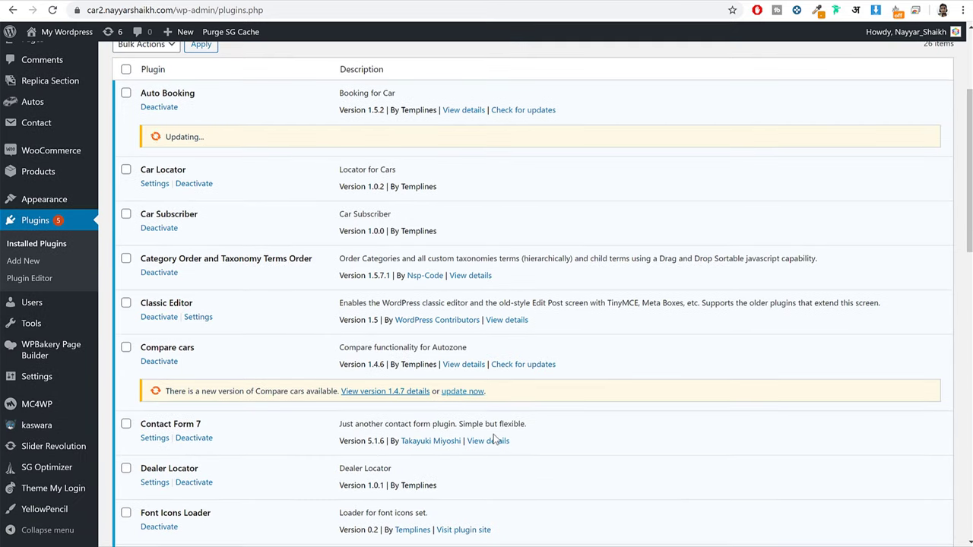
{"action": "left_click", "coordinate": [473, 393]}
{"action": "scroll", "coordinate": [486, 403], "scroll_direction": "down", "scroll_amount": 9}
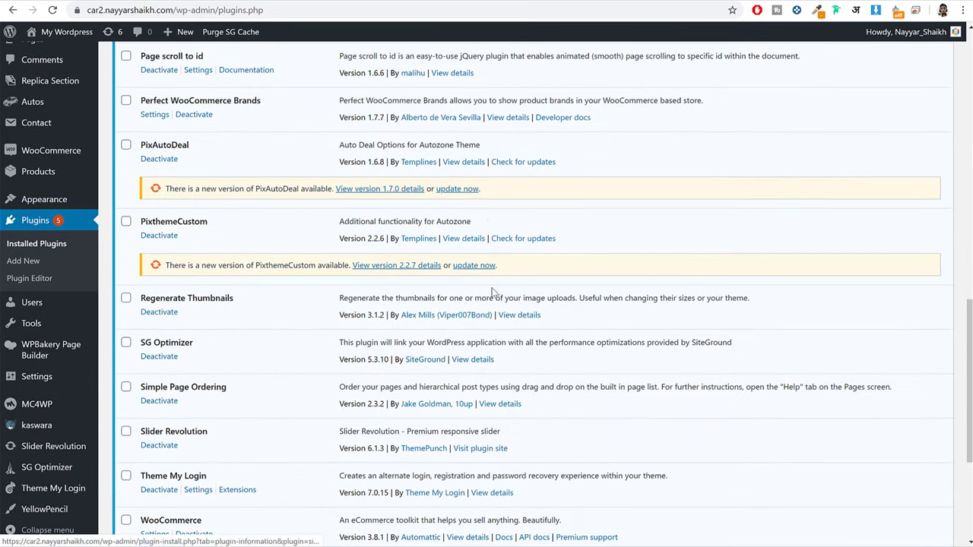
{"action": "left_click", "coordinate": [460, 189]}
{"action": "left_click", "coordinate": [475, 266]}
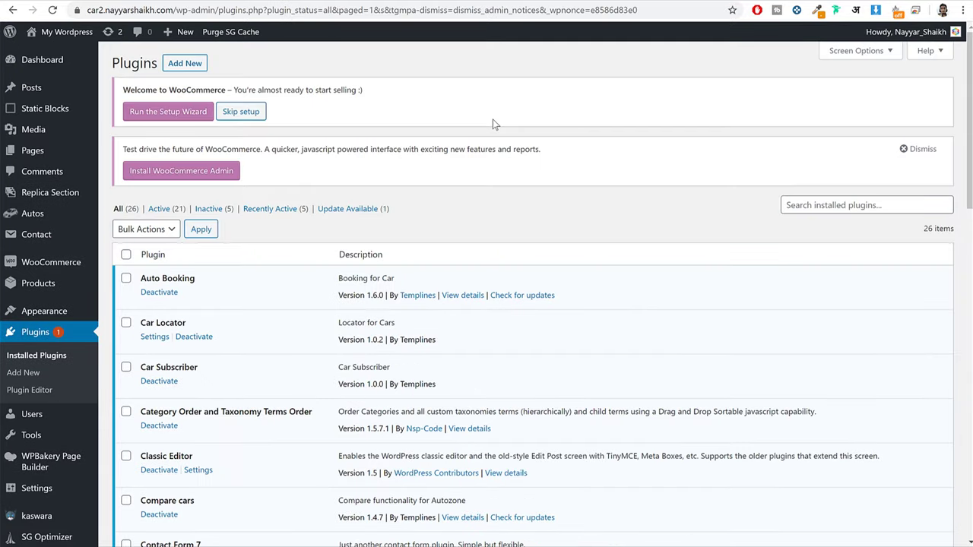
{"action": "left_click", "coordinate": [184, 112]}
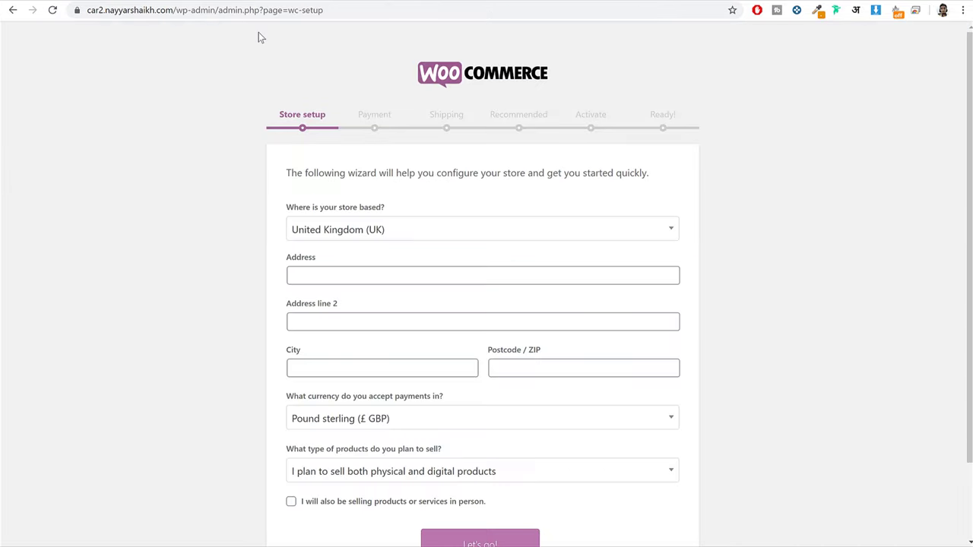
{"action": "left_click", "coordinate": [174, 14]}
{"action": "left_click", "coordinate": [171, 17]}
{"action": "left_click", "coordinate": [199, 15]}
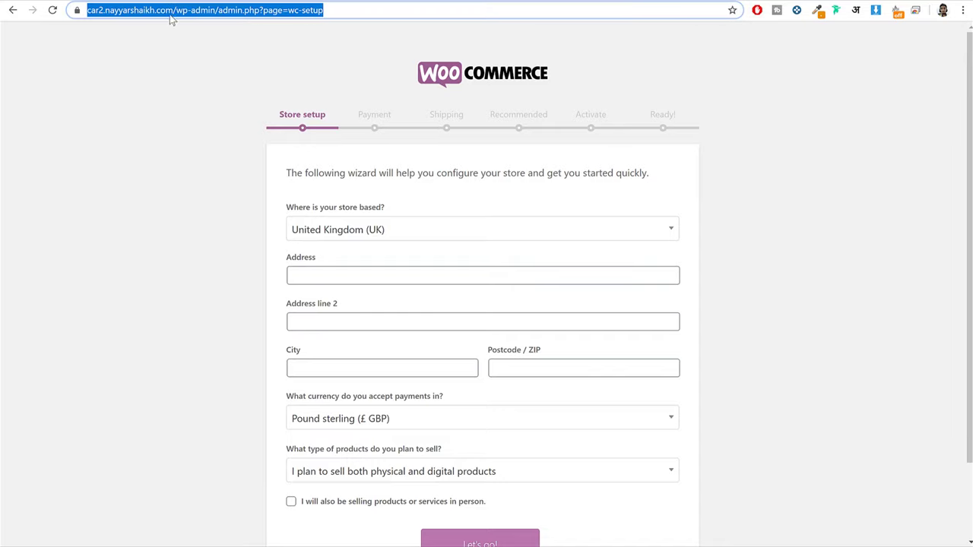
{"action": "left_click", "coordinate": [174, 11]}
{"action": "left_click_drag", "start_coordinate": [203, 11], "coordinate": [60, 14]}
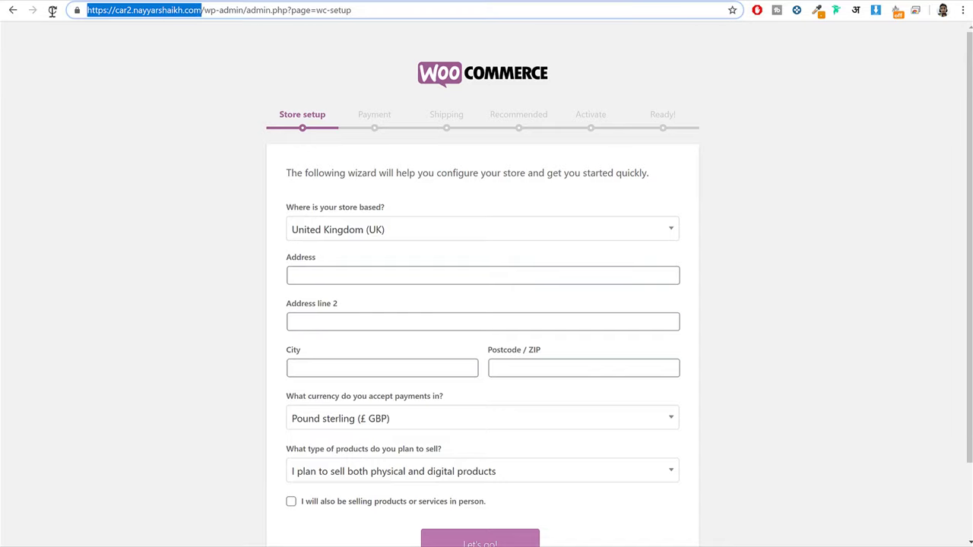
{"action": "left_click", "coordinate": [234, 10]}
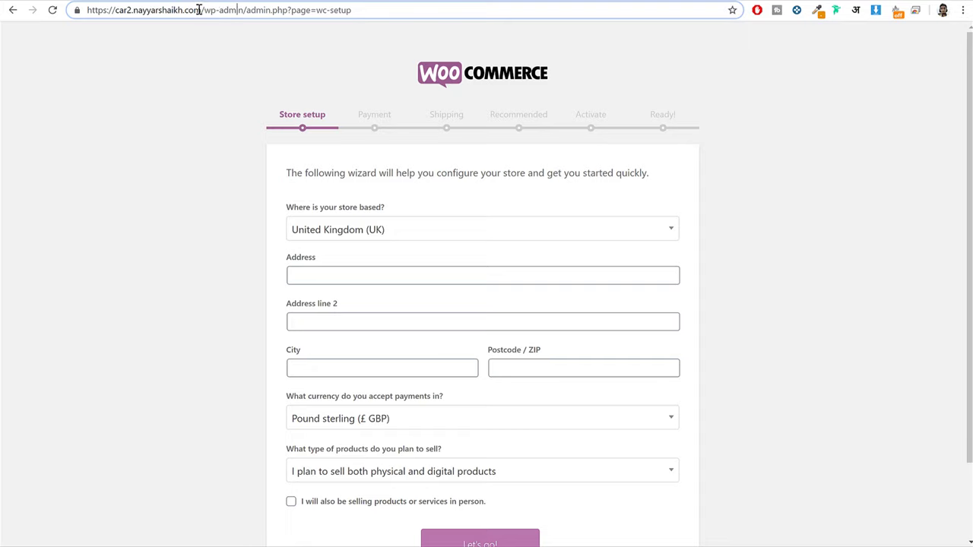
{"action": "left_click_drag", "start_coordinate": [200, 10], "coordinate": [391, 14]}
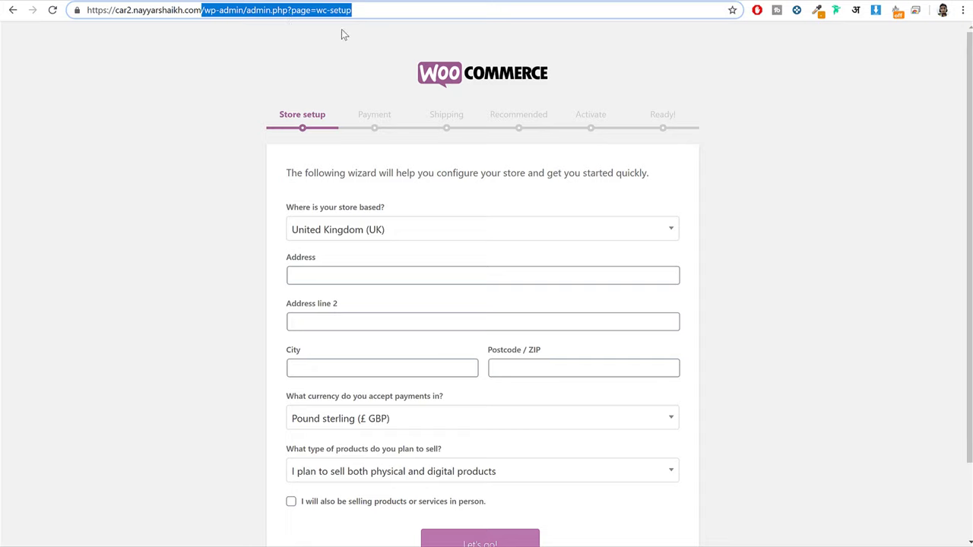
{"action": "left_click", "coordinate": [641, 65]}
{"action": "scroll", "coordinate": [864, 284], "scroll_direction": "down", "scroll_amount": 2}
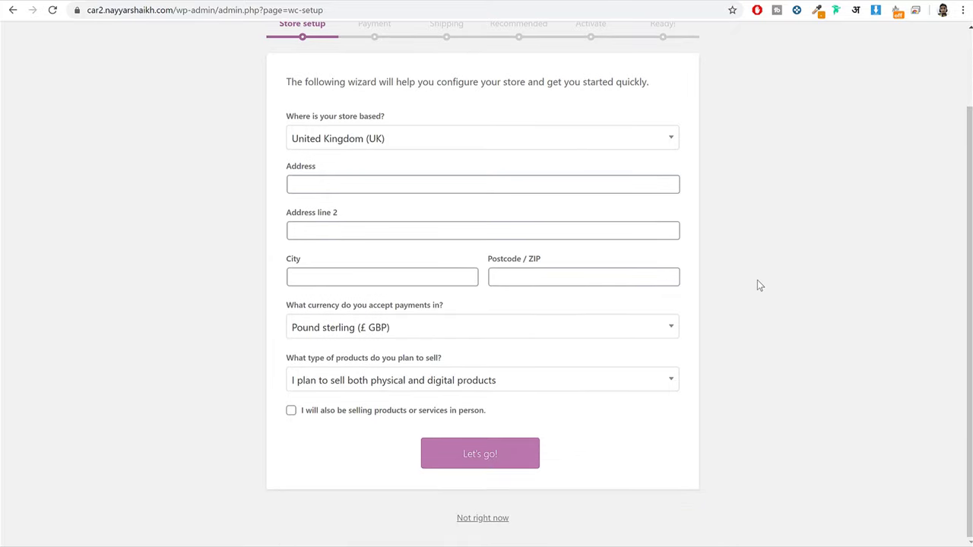
Set the store location to India using the saved Mumbai address in Maharashtra.
{"action": "left_click", "coordinate": [591, 138]}
{"action": "type", "text": "ind"}
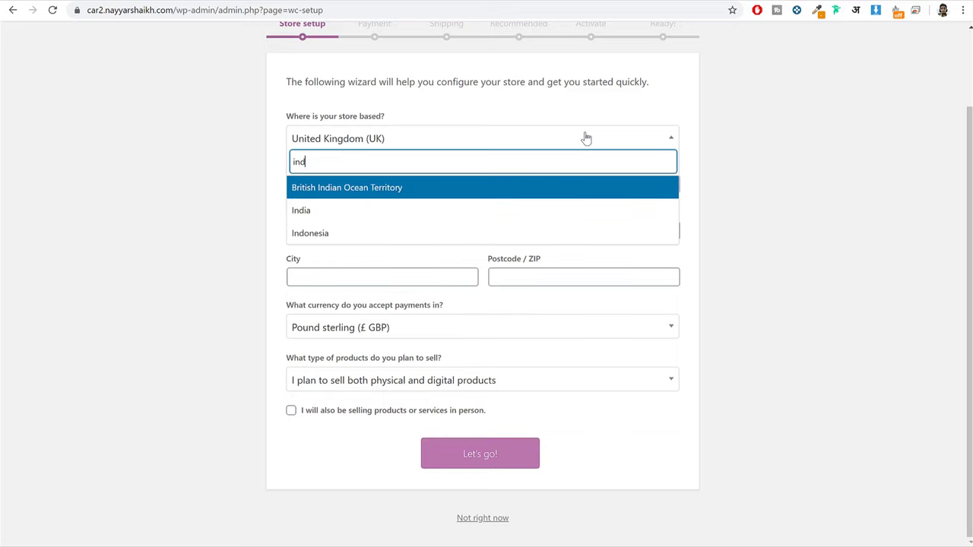
{"action": "left_click", "coordinate": [478, 213]}
{"action": "left_click", "coordinate": [365, 184]}
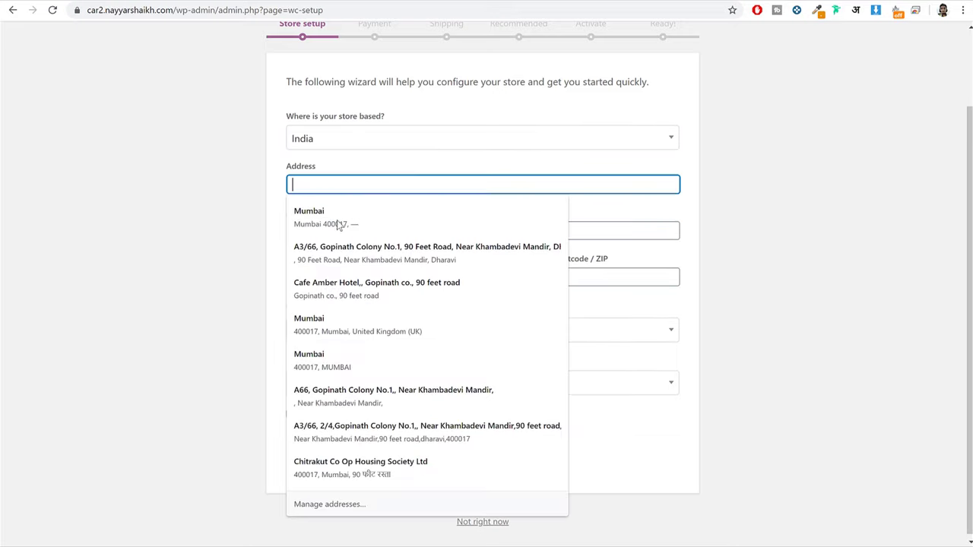
{"action": "left_click", "coordinate": [332, 218]}
{"action": "left_click", "coordinate": [507, 295]}
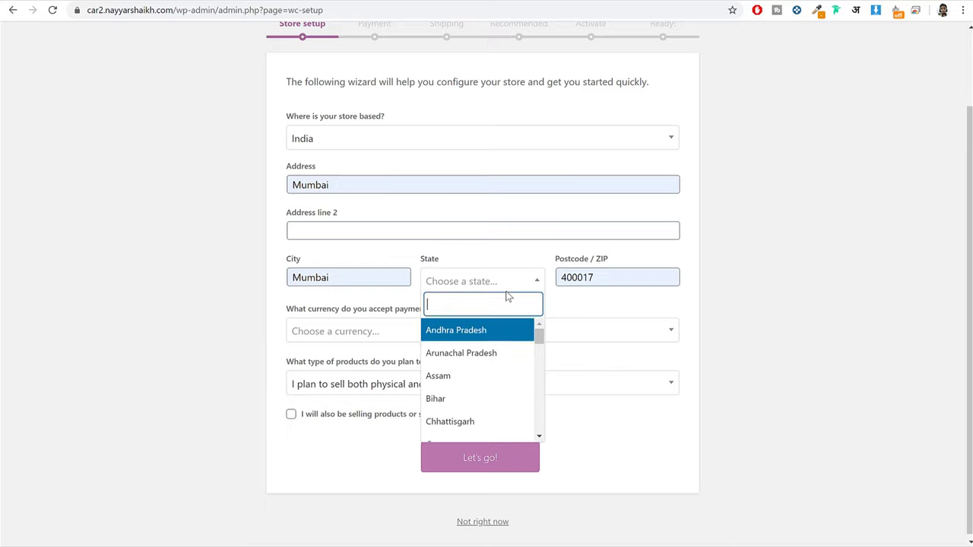
{"action": "type", "text": "mah"}
{"action": "left_click", "coordinate": [484, 338]}
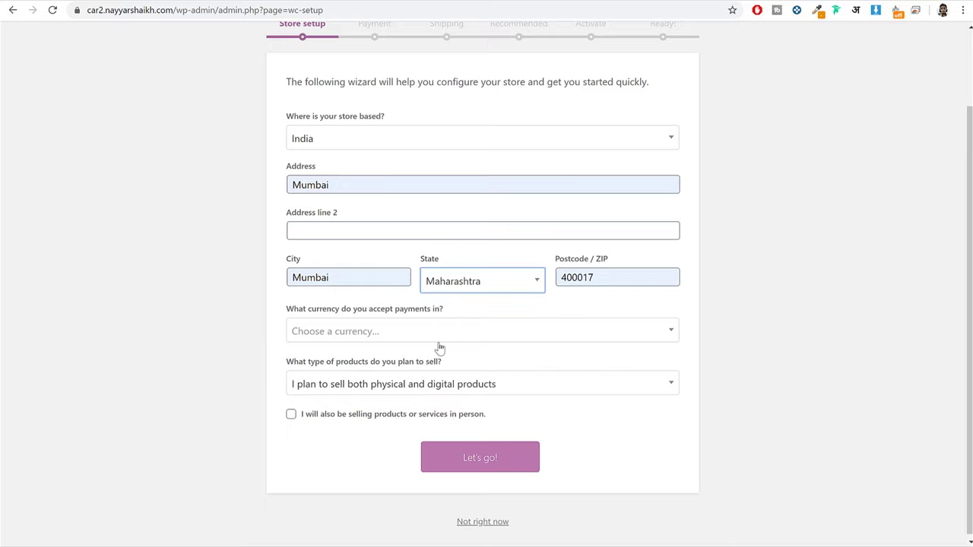
Choose United States (US) dollar as the store currency and submit the store details.
{"action": "left_click", "coordinate": [439, 335]}
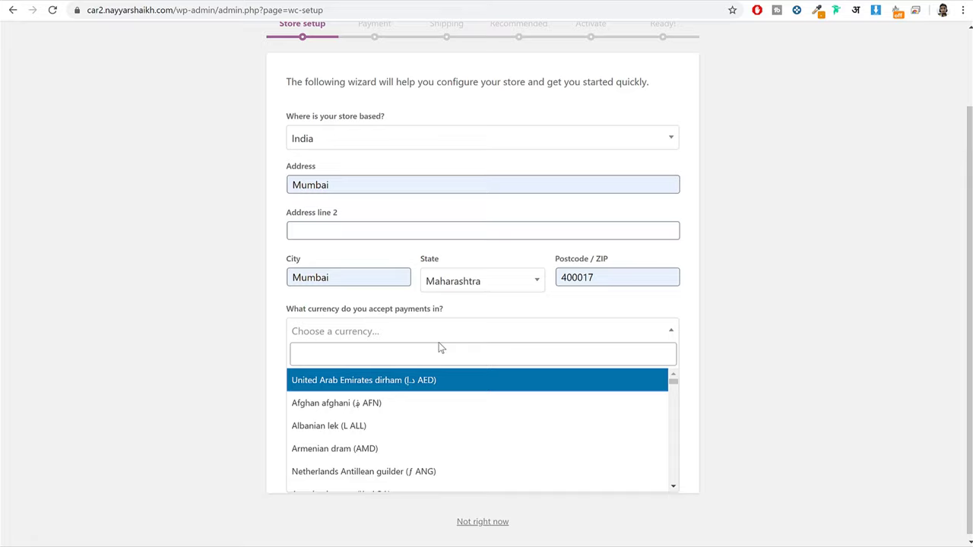
{"action": "type", "text": "usd"}
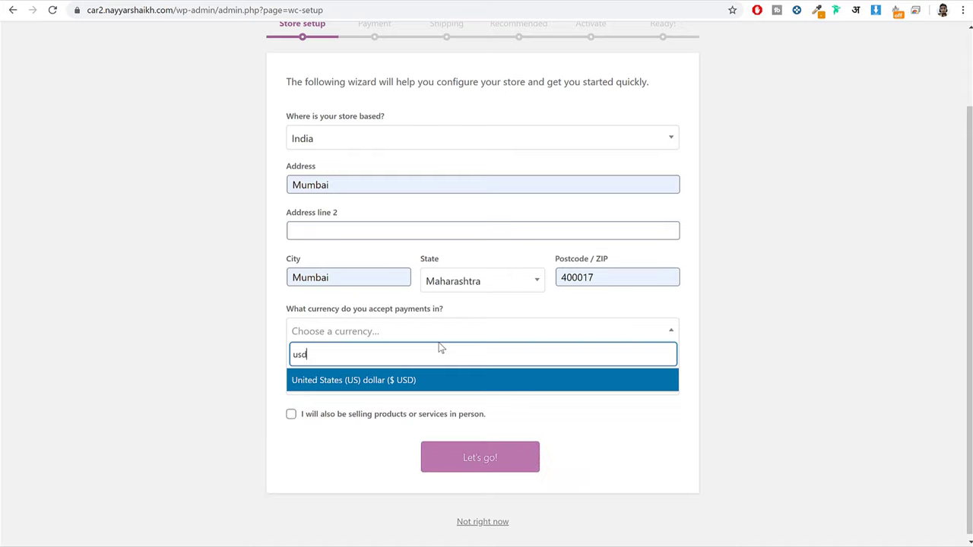
{"action": "left_click", "coordinate": [411, 382]}
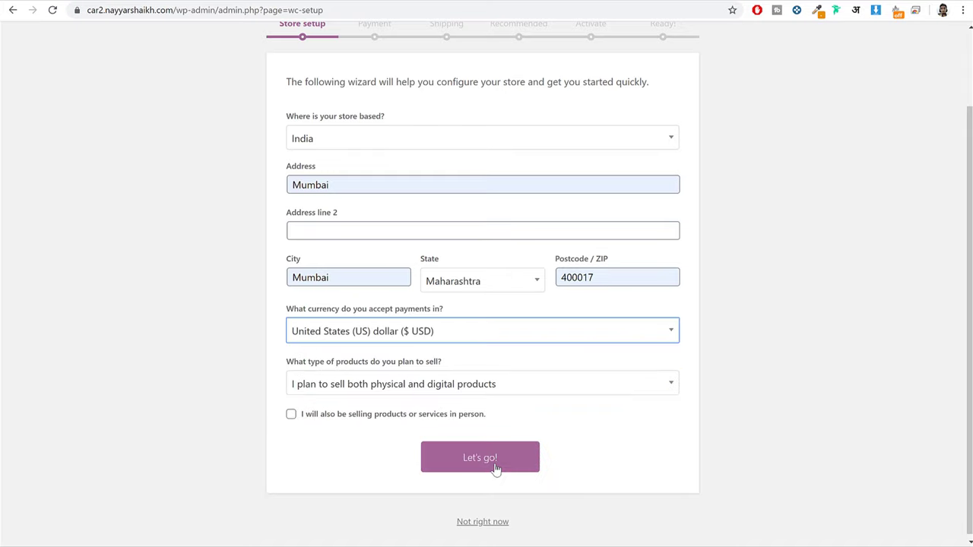
{"action": "left_click", "coordinate": [495, 468]}
Opt into usage tracking and continue past the Payment step to Shipping.
{"action": "left_click", "coordinate": [408, 298]}
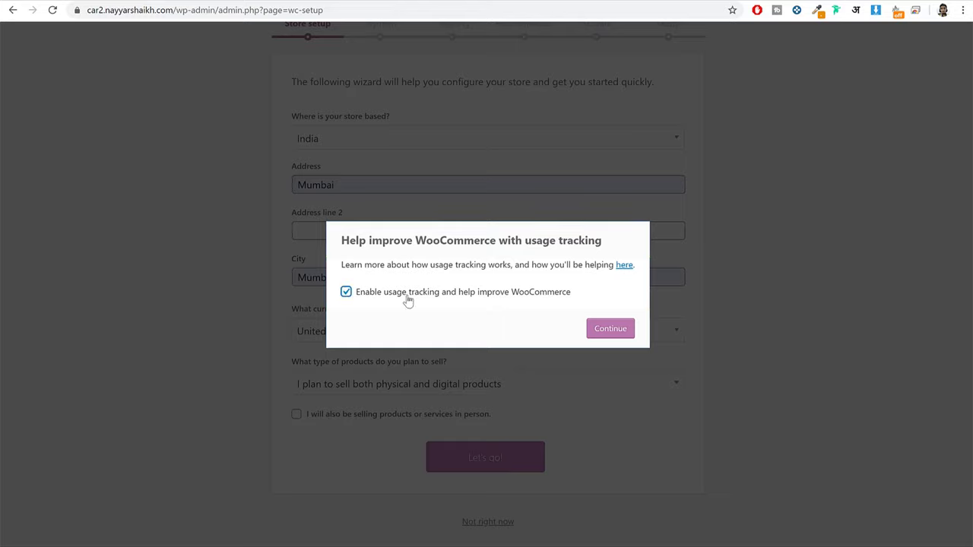
{"action": "left_click", "coordinate": [617, 329]}
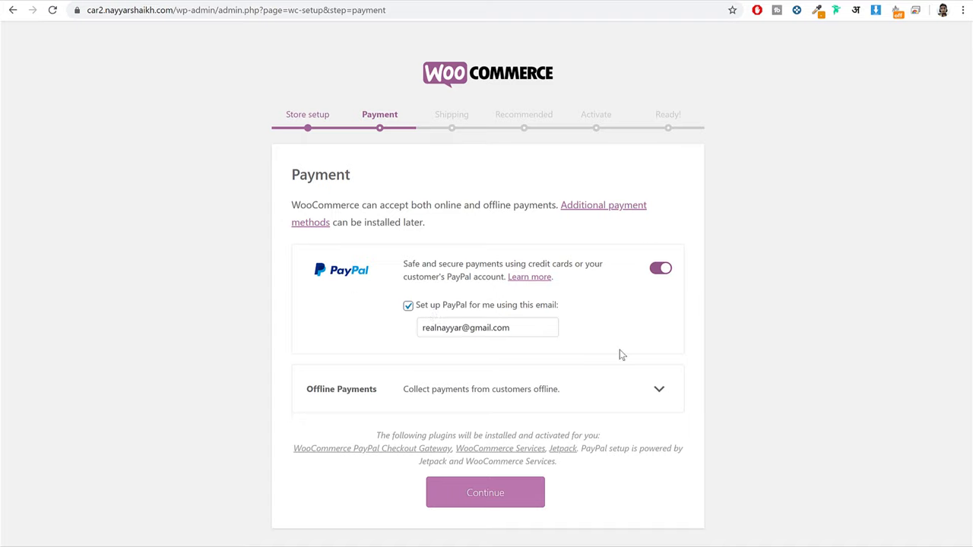
{"action": "left_click", "coordinate": [513, 495]}
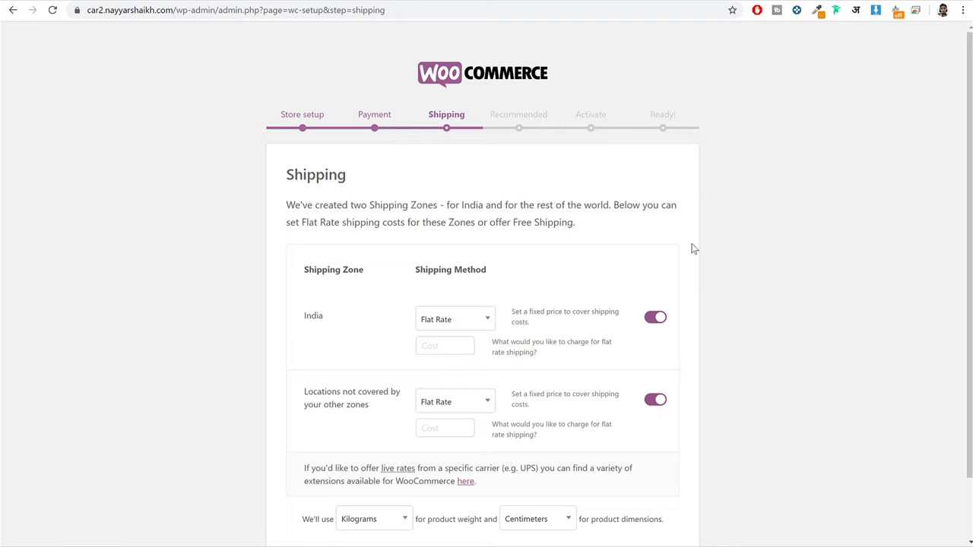
Turn off Flat Rate shipping for both the India and other-locations zones.
{"action": "scroll", "coordinate": [787, 234], "scroll_direction": "down", "scroll_amount": 2}
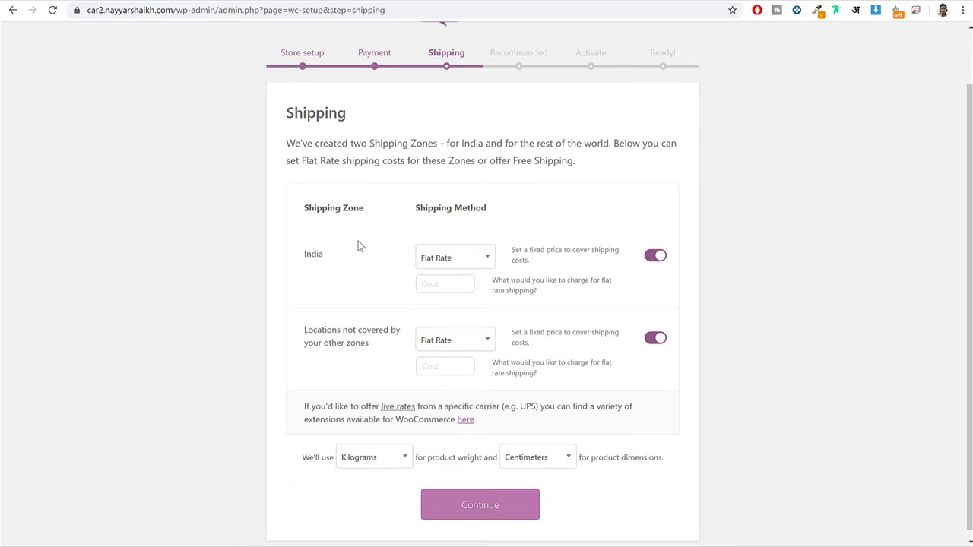
{"action": "left_click_drag", "start_coordinate": [488, 212], "coordinate": [405, 219]}
{"action": "left_click", "coordinate": [654, 256]}
{"action": "left_click", "coordinate": [655, 338]}
{"action": "left_click", "coordinate": [505, 513]}
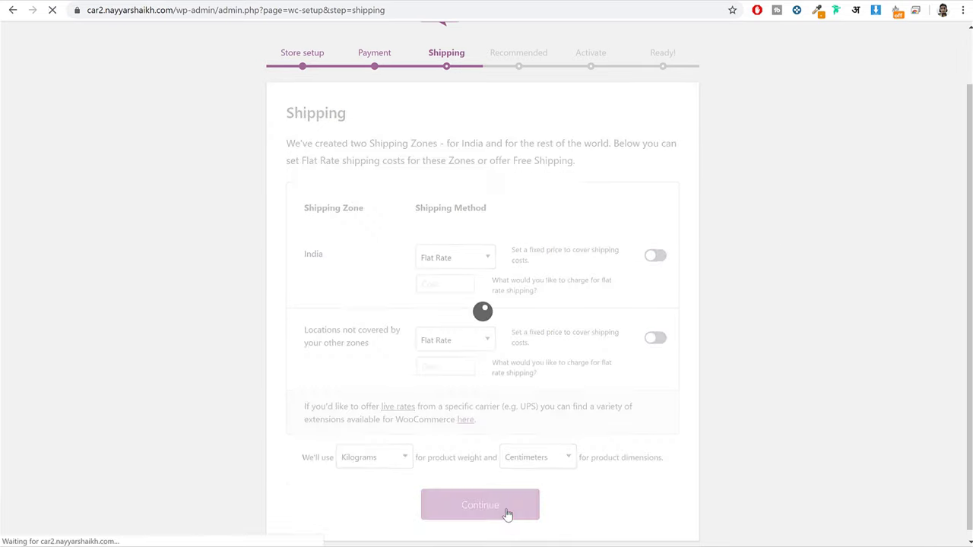
Skip installing the recommended plugins.
{"action": "scroll", "coordinate": [807, 321], "scroll_direction": "down", "scroll_amount": 2}
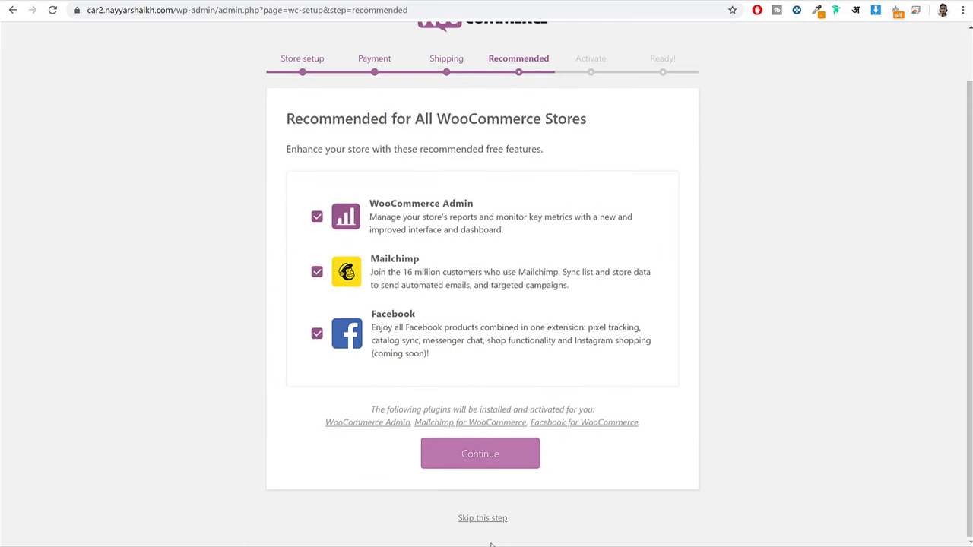
{"action": "left_click_drag", "start_coordinate": [536, 521], "coordinate": [428, 517]}
{"action": "left_click", "coordinate": [433, 523]}
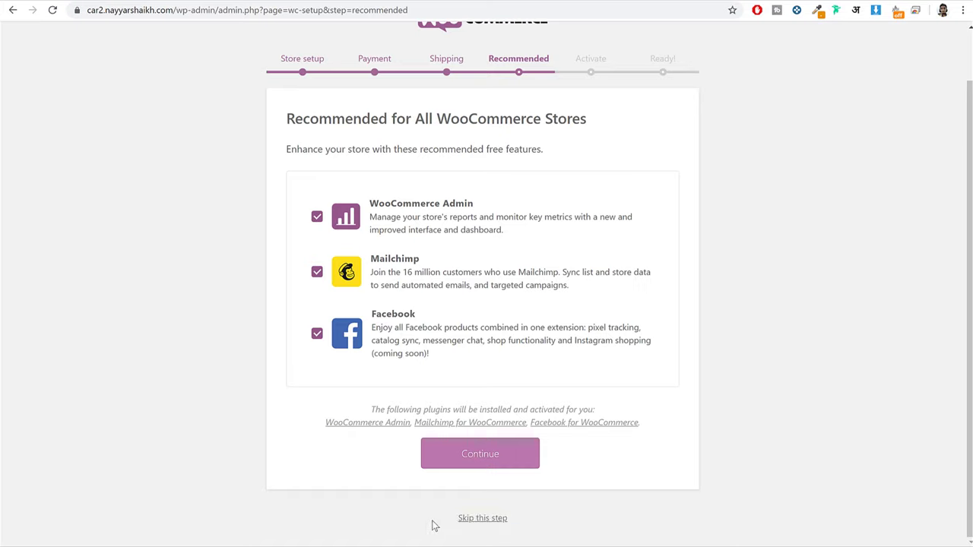
{"action": "left_click", "coordinate": [475, 519]}
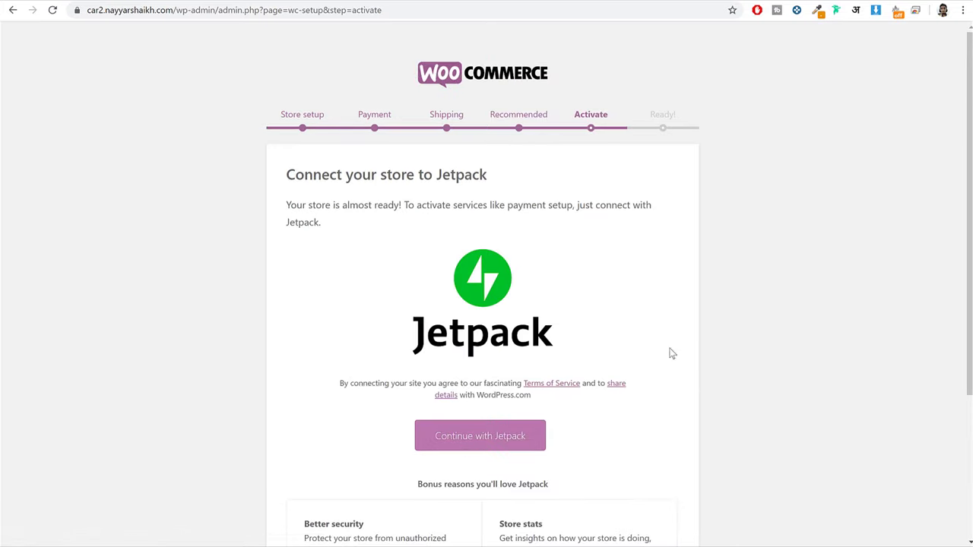
Skip connecting the store to Jetpack.
{"action": "double_click", "coordinate": [396, 343]}
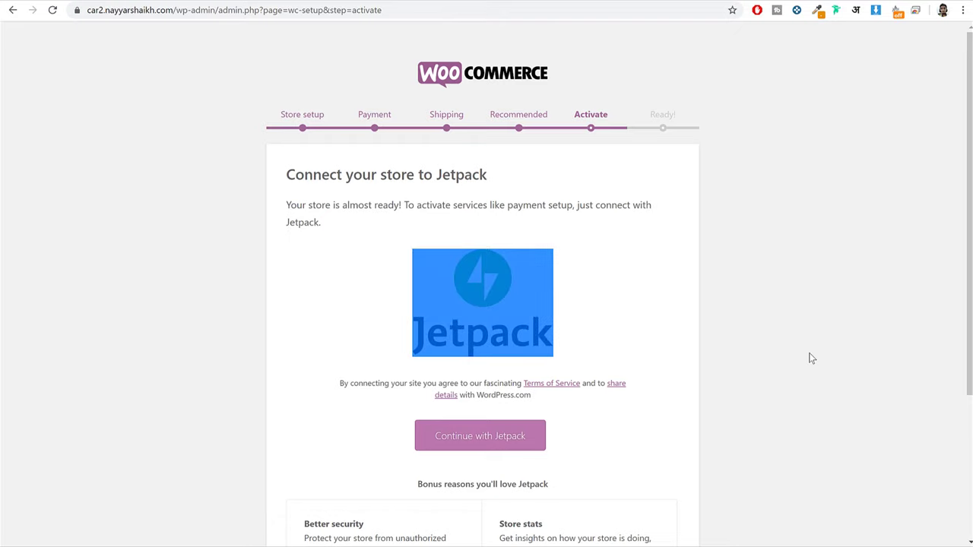
{"action": "left_click", "coordinate": [811, 357]}
{"action": "scroll", "coordinate": [811, 358], "scroll_direction": "down", "scroll_amount": 3}
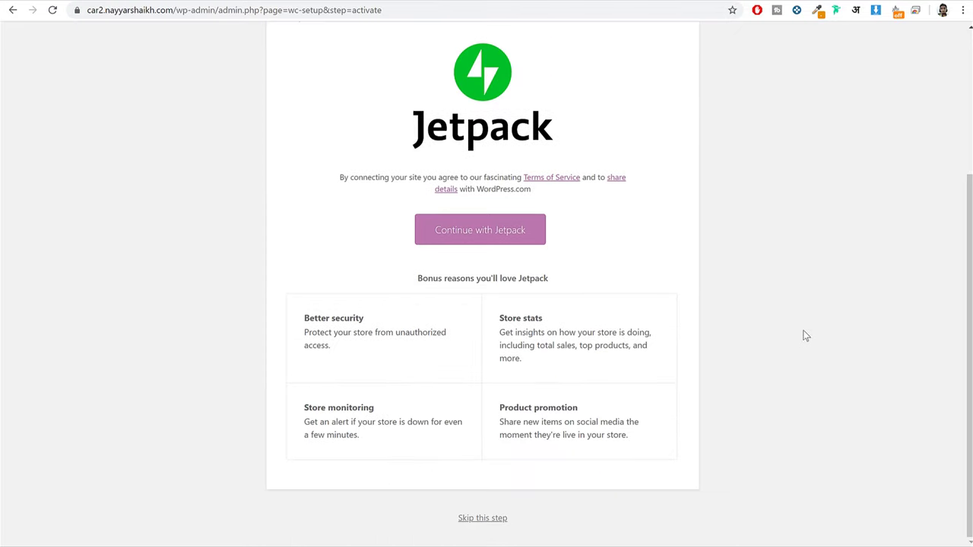
{"action": "left_click", "coordinate": [482, 519]}
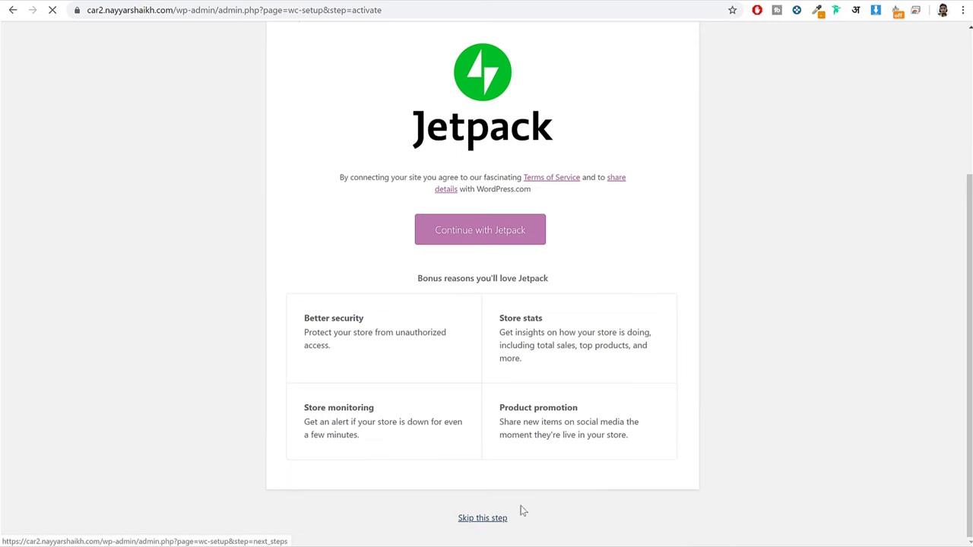
{"action": "scroll", "coordinate": [610, 444], "scroll_direction": "down", "scroll_amount": 2}
Deactivate and delete the Jetpack plugin along with its data.
{"action": "left_click", "coordinate": [343, 441]}
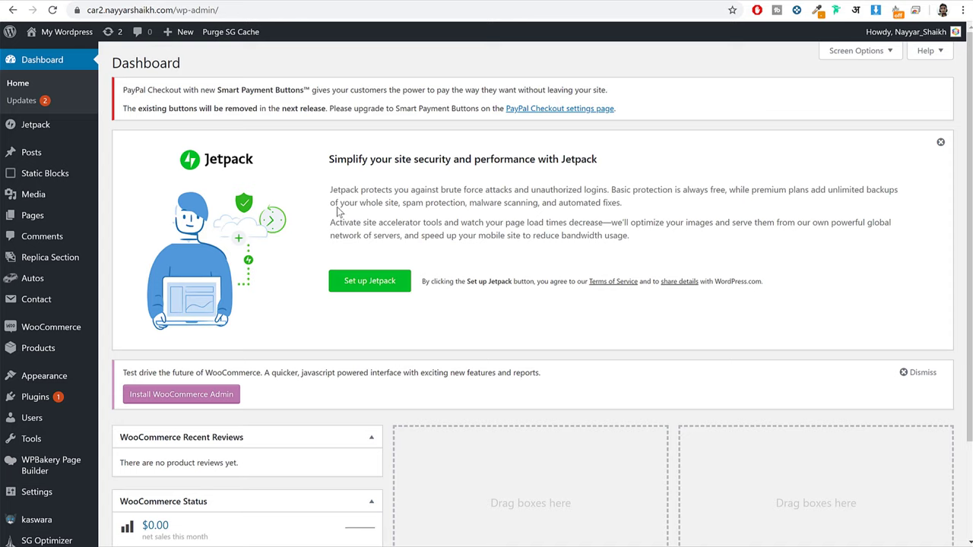
{"action": "left_click_drag", "start_coordinate": [329, 158], "coordinate": [631, 171]}
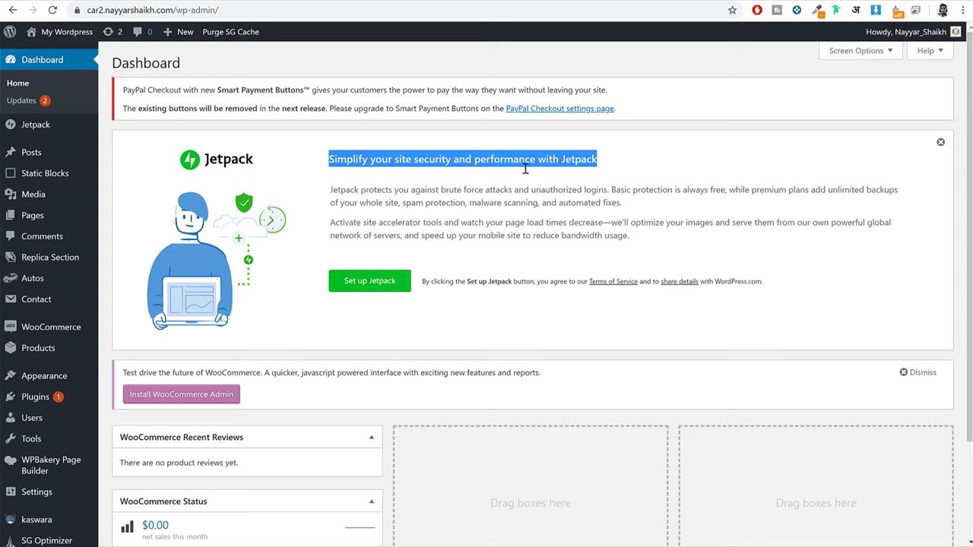
{"action": "left_click", "coordinate": [35, 396]}
{"action": "scroll", "coordinate": [582, 267], "scroll_direction": "down", "scroll_amount": 8}
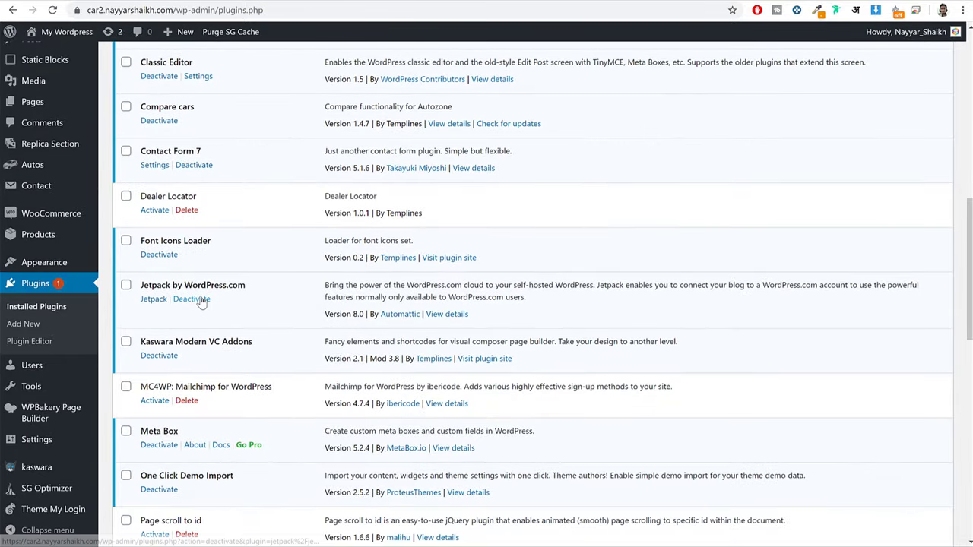
{"action": "left_click", "coordinate": [199, 301]}
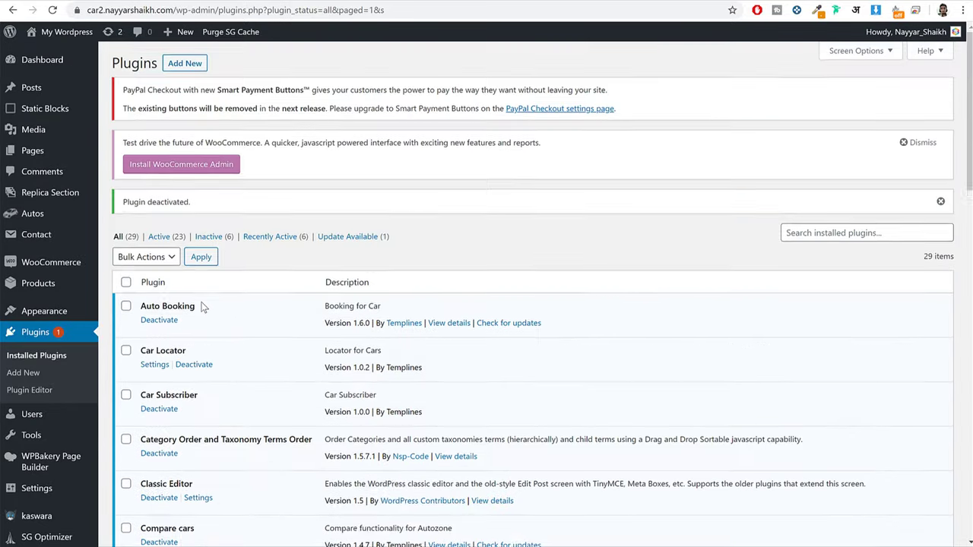
{"action": "scroll", "coordinate": [202, 306], "scroll_direction": "down", "scroll_amount": 6}
{"action": "left_click", "coordinate": [186, 227]}
{"action": "left_click", "coordinate": [547, 92]}
Dismiss the WooCommerce Admin notice, move WooCommerce Status to the middle column, and open Pages.
{"action": "scroll", "coordinate": [635, 338], "scroll_direction": "up", "scroll_amount": 7}
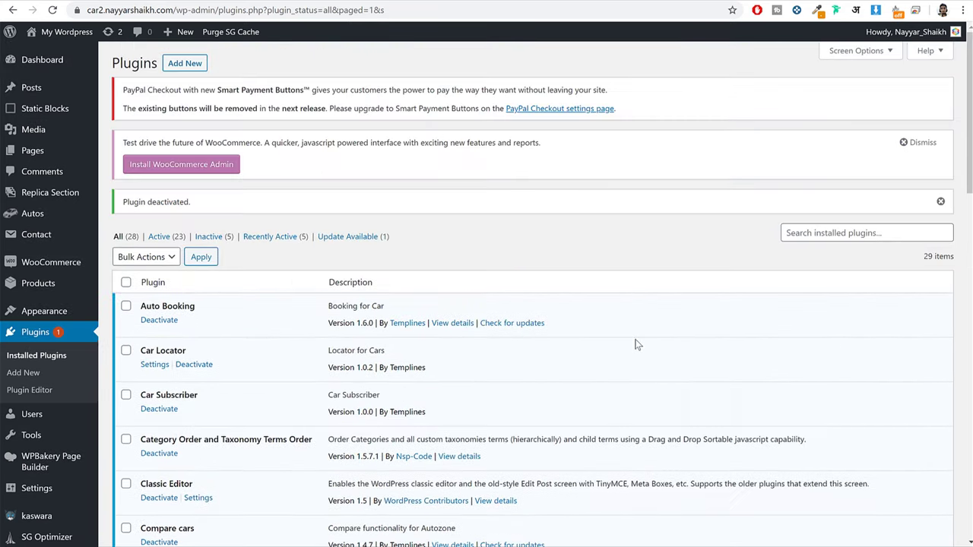
{"action": "left_click", "coordinate": [921, 142]}
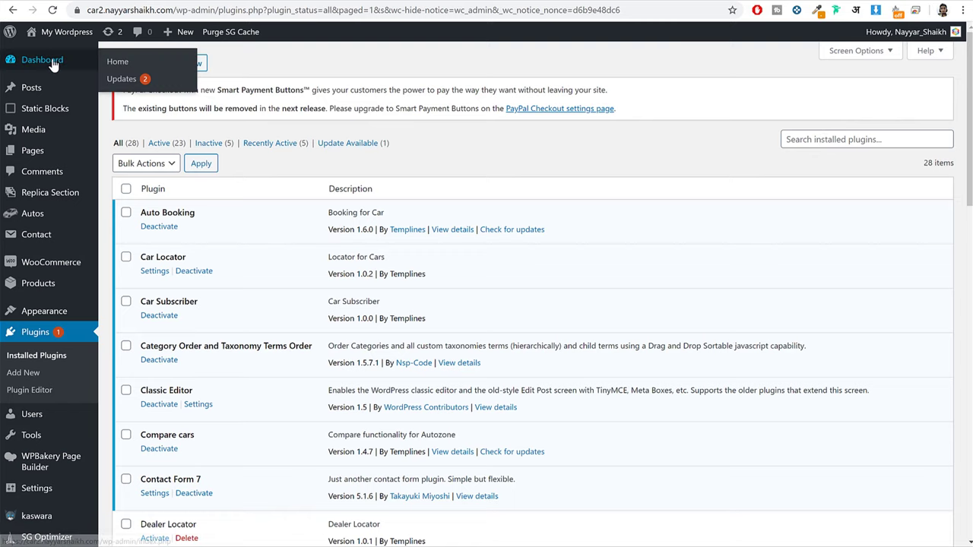
{"action": "left_click", "coordinate": [53, 66]}
{"action": "left_click_drag", "start_coordinate": [200, 211], "coordinate": [509, 154]}
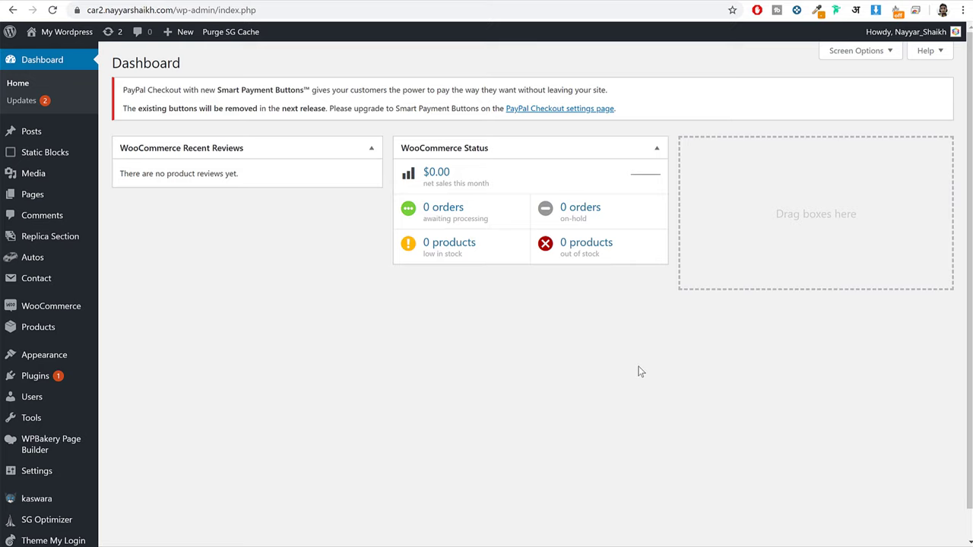
{"action": "left_click", "coordinate": [23, 198]}
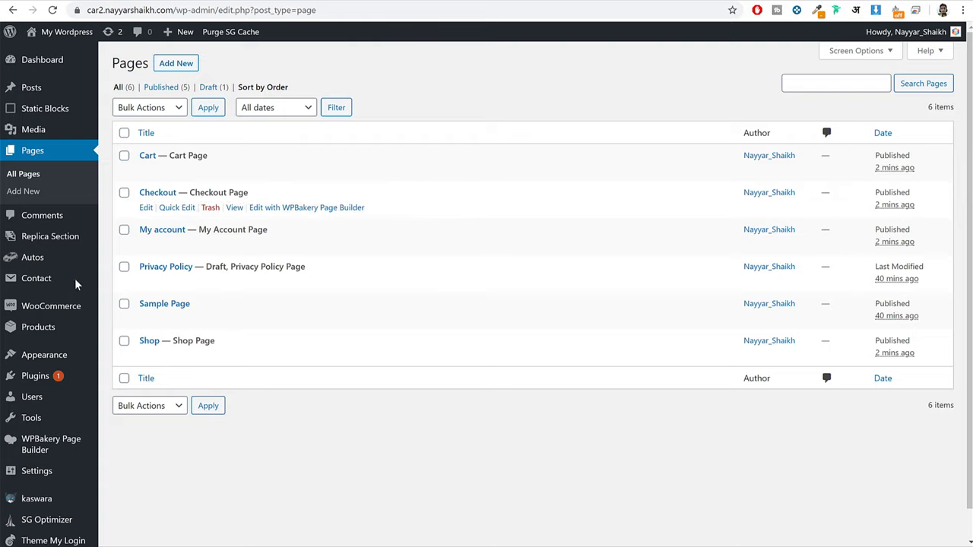
{"action": "mouse_move", "coordinate": [59, 312]}
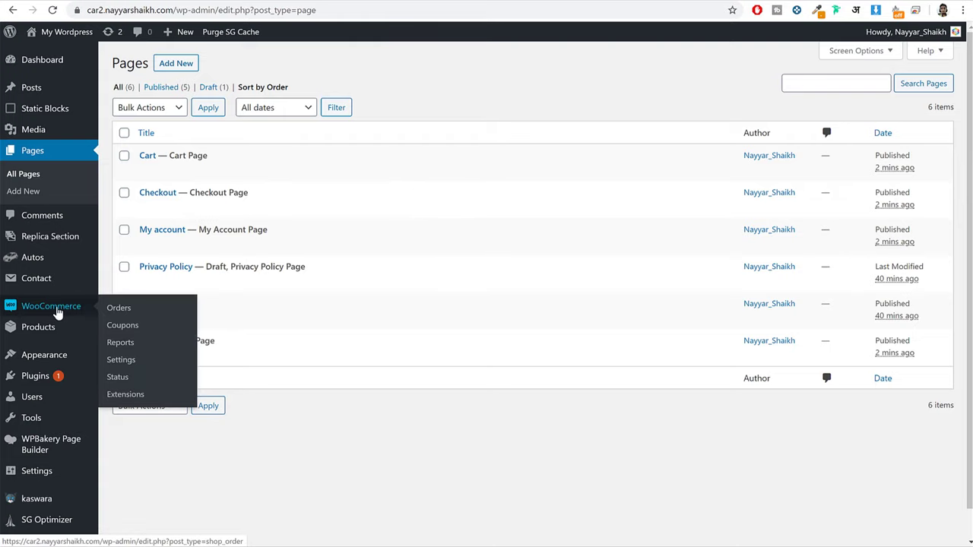
Set WooCommerce selling locations to specific countries, with India as the only one.
{"action": "left_click", "coordinate": [126, 363]}
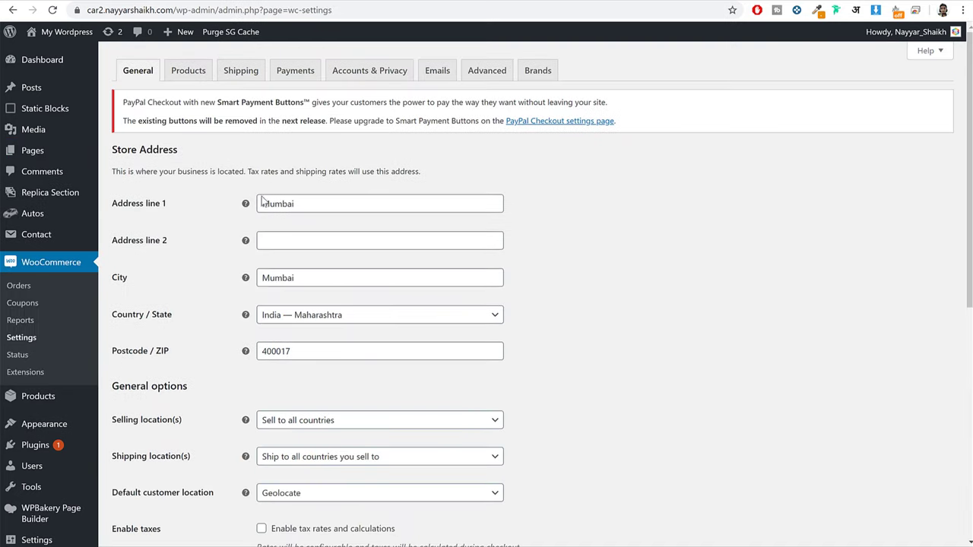
{"action": "scroll", "coordinate": [304, 197], "scroll_direction": "down", "scroll_amount": 2}
{"action": "scroll", "coordinate": [261, 217], "scroll_direction": "up", "scroll_amount": 2}
{"action": "left_click_drag", "start_coordinate": [189, 211], "coordinate": [122, 205]}
{"action": "scroll", "coordinate": [209, 250], "scroll_direction": "down", "scroll_amount": 2}
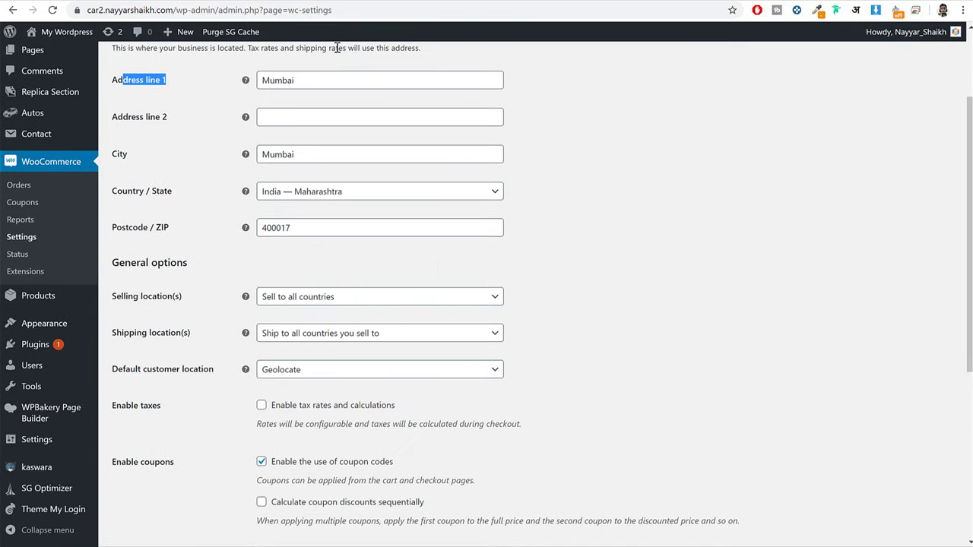
{"action": "scroll", "coordinate": [639, 261], "scroll_direction": "down", "scroll_amount": 2}
{"action": "left_click_drag", "start_coordinate": [199, 174], "coordinate": [111, 179]}
{"action": "left_click", "coordinate": [711, 145]}
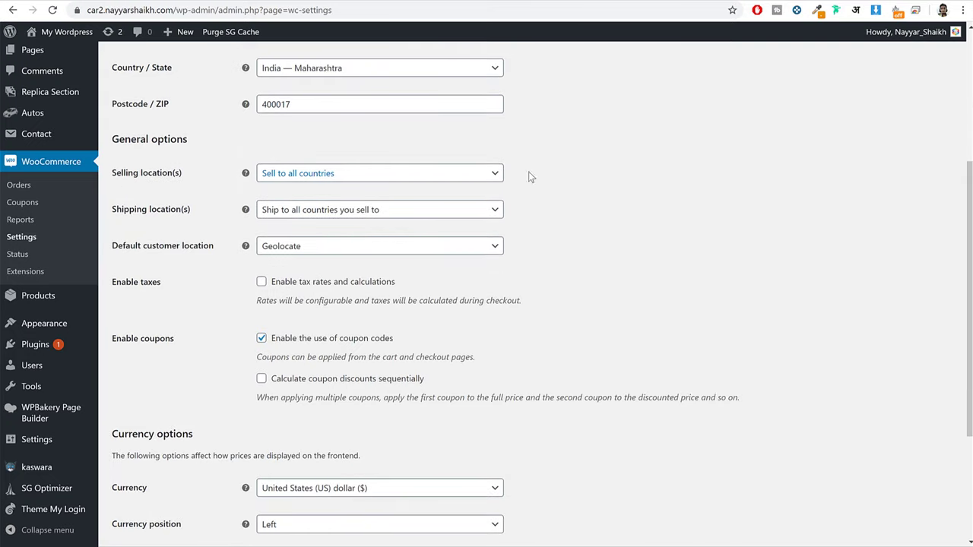
{"action": "left_click", "coordinate": [468, 178]}
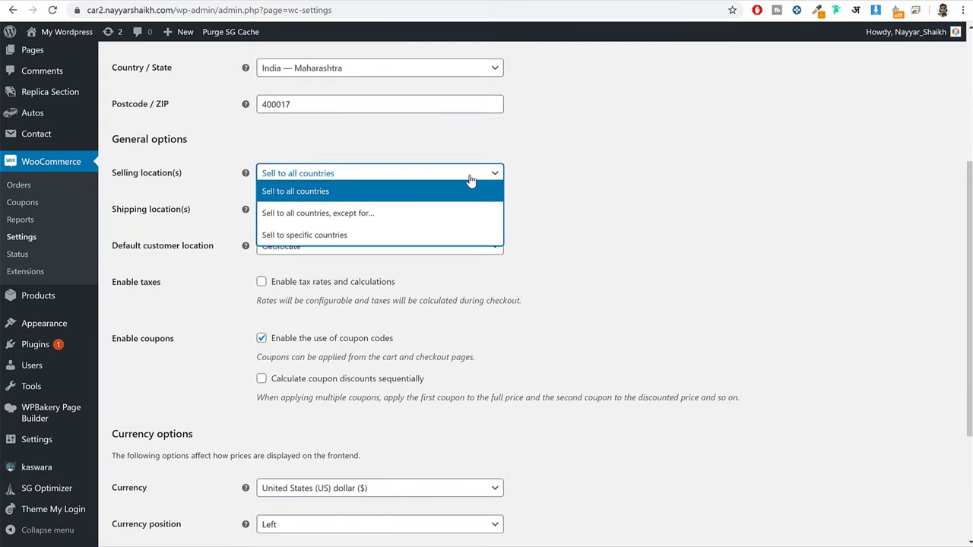
{"action": "left_click", "coordinate": [365, 213]}
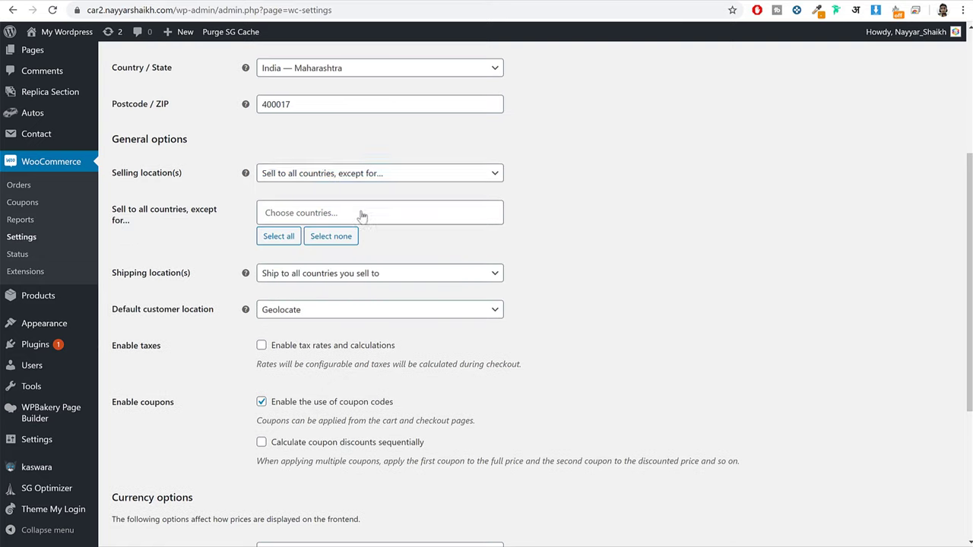
{"action": "left_click", "coordinate": [349, 214]}
{"action": "left_click", "coordinate": [419, 174]}
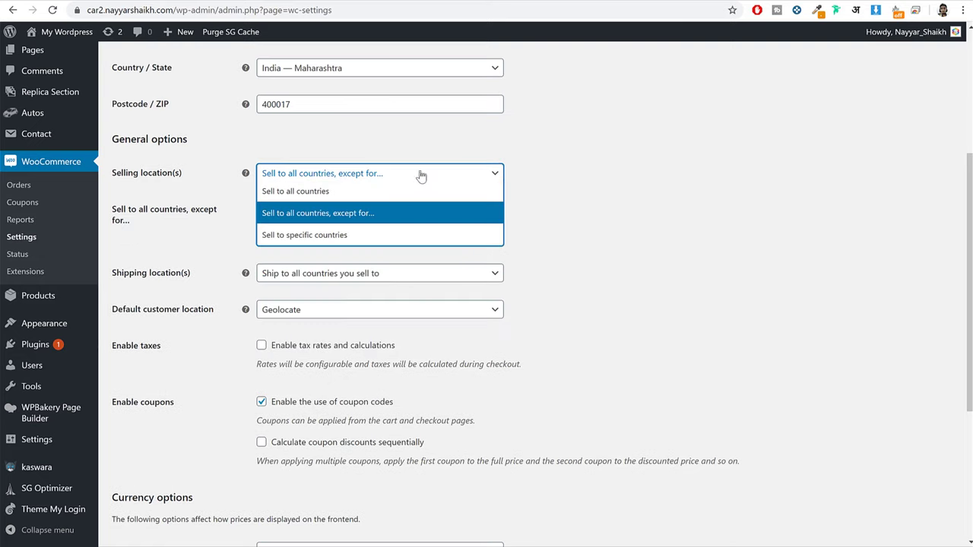
{"action": "left_click", "coordinate": [354, 239]}
{"action": "left_click", "coordinate": [342, 212]}
{"action": "type", "text": "ind"}
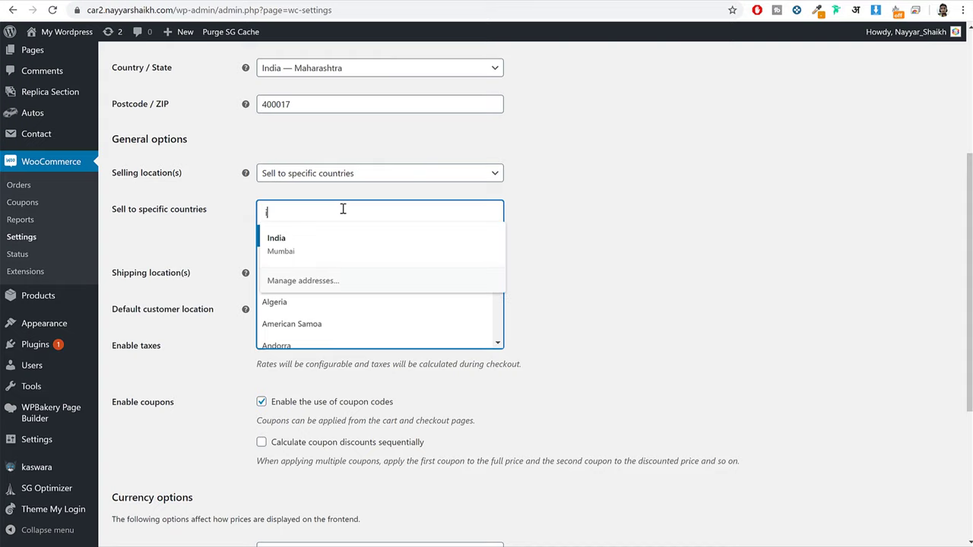
{"action": "left_click", "coordinate": [316, 258]}
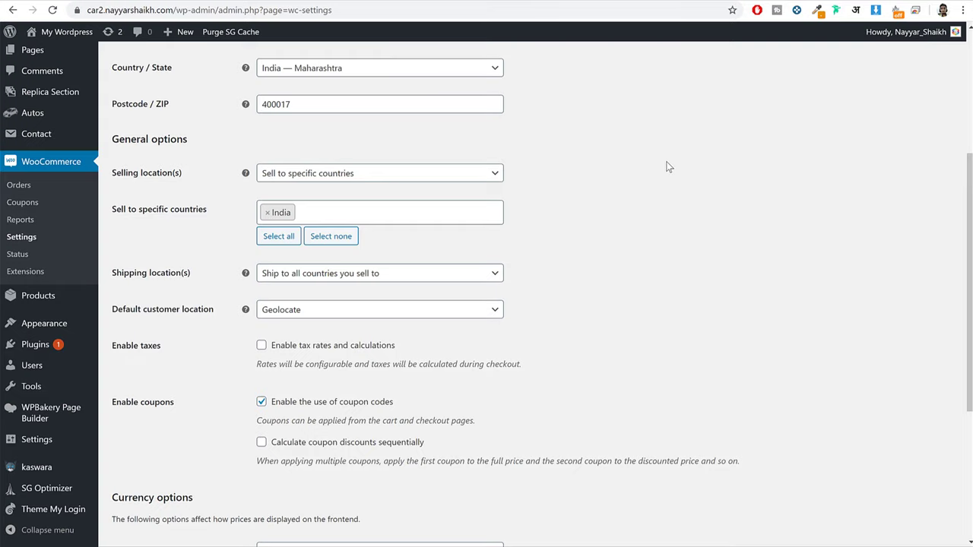
Enable tax rates and calculations and save the general store settings.
{"action": "scroll", "coordinate": [667, 167], "scroll_direction": "down", "scroll_amount": 2}
{"action": "left_click", "coordinate": [332, 225]}
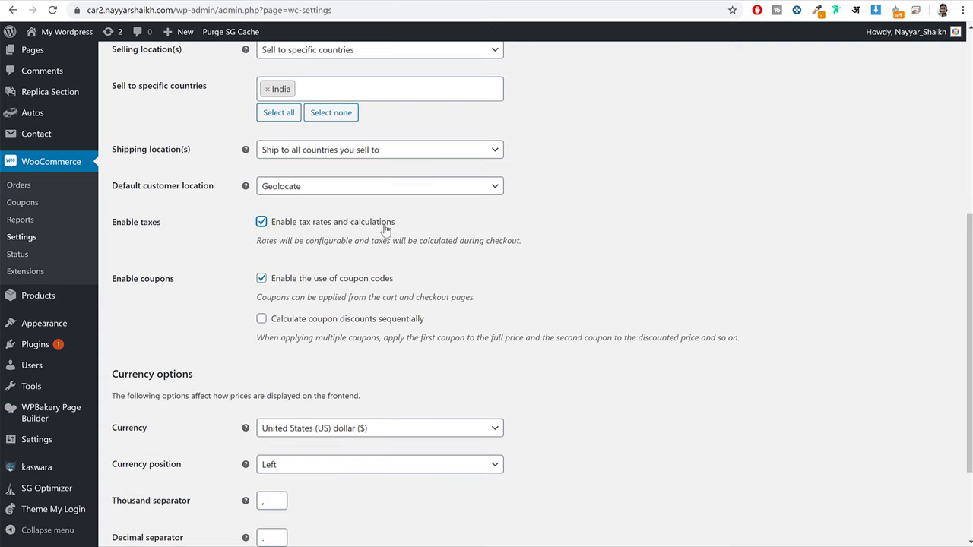
{"action": "left_click_drag", "start_coordinate": [271, 222], "coordinate": [395, 224]}
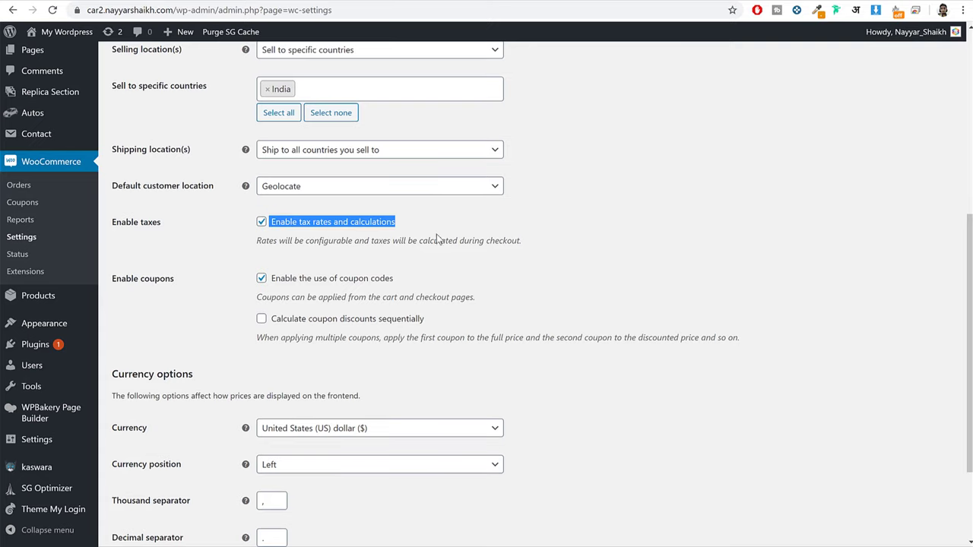
{"action": "scroll", "coordinate": [515, 267], "scroll_direction": "down", "scroll_amount": 1}
{"action": "scroll", "coordinate": [516, 268], "scroll_direction": "down", "scroll_amount": 2}
{"action": "left_click", "coordinate": [150, 484]}
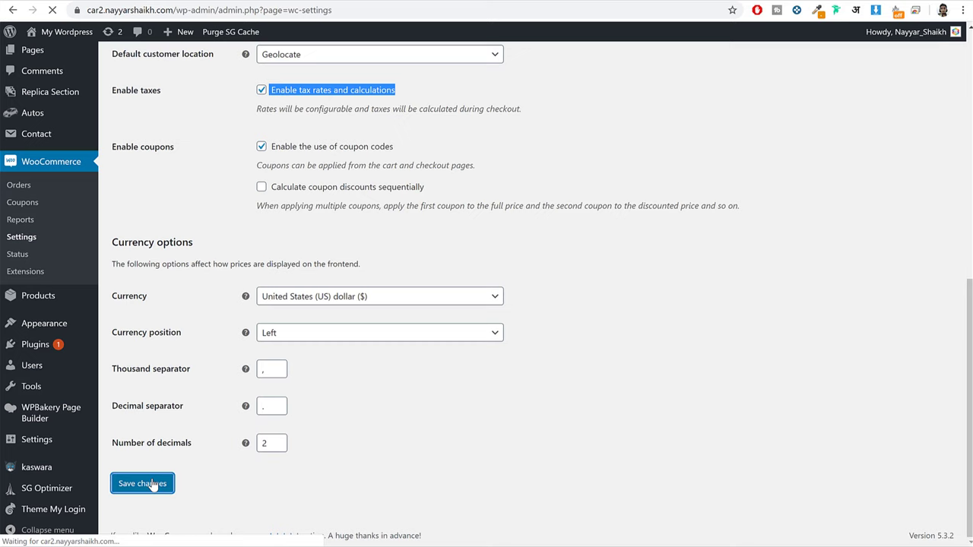
{"action": "scroll", "coordinate": [378, 398], "scroll_direction": "down", "scroll_amount": 10}
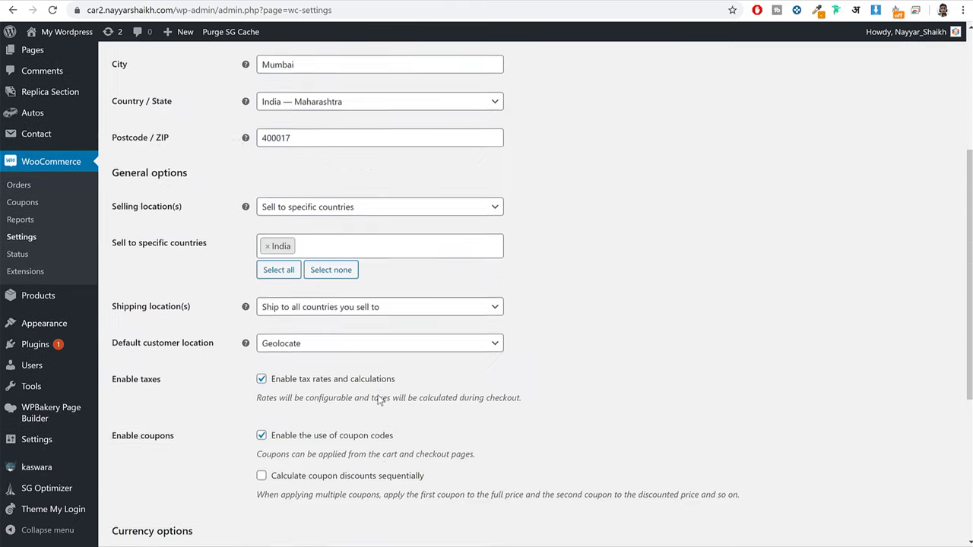
{"action": "scroll", "coordinate": [363, 369], "scroll_direction": "up", "scroll_amount": 1}
{"action": "scroll", "coordinate": [391, 308], "scroll_direction": "up", "scroll_amount": 8}
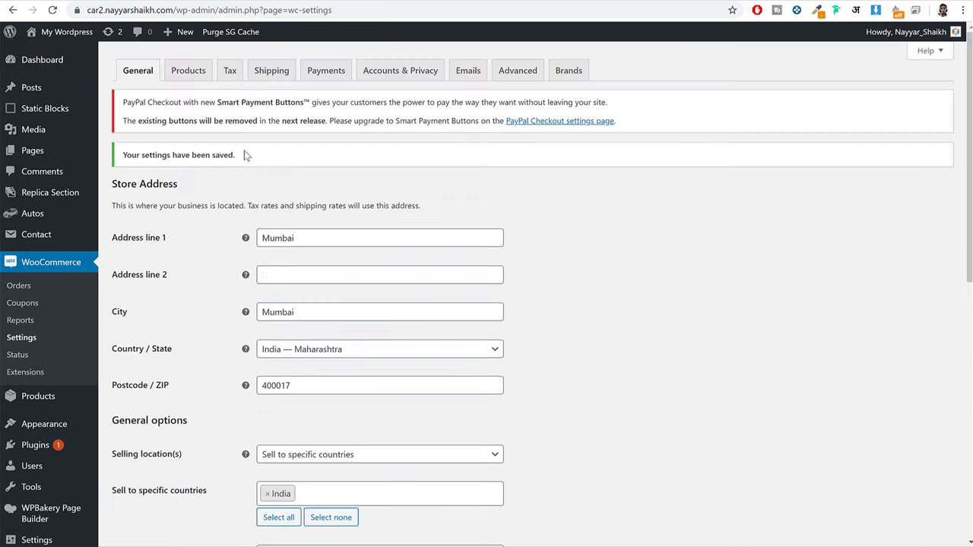
Add GST to the additional tax classes and save.
{"action": "left_click", "coordinate": [232, 80]}
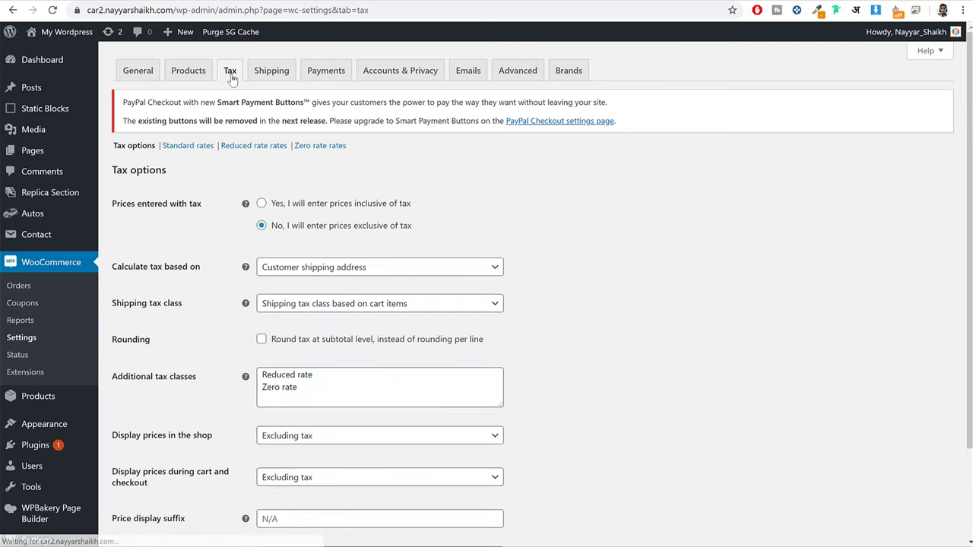
{"action": "scroll", "coordinate": [734, 258], "scroll_direction": "down", "scroll_amount": 2}
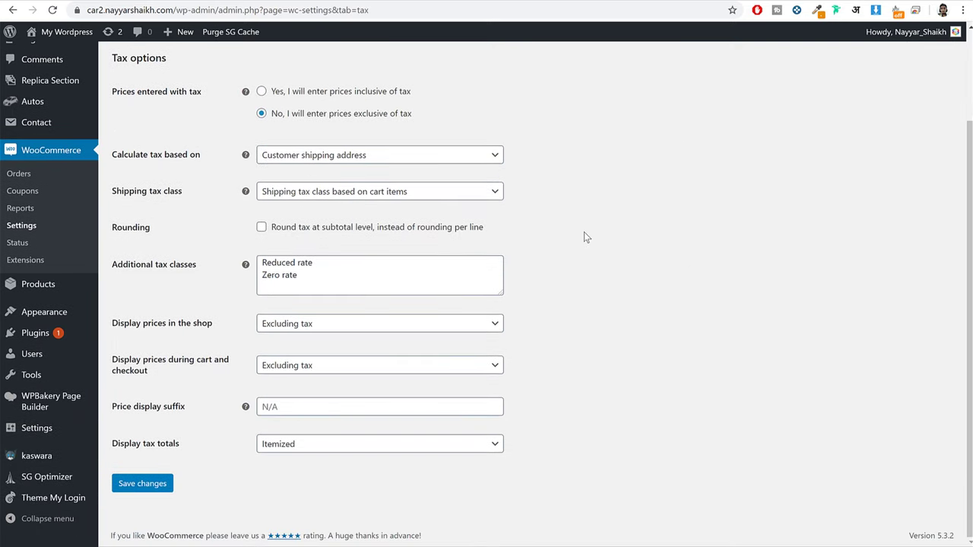
{"action": "left_click", "coordinate": [378, 287]}
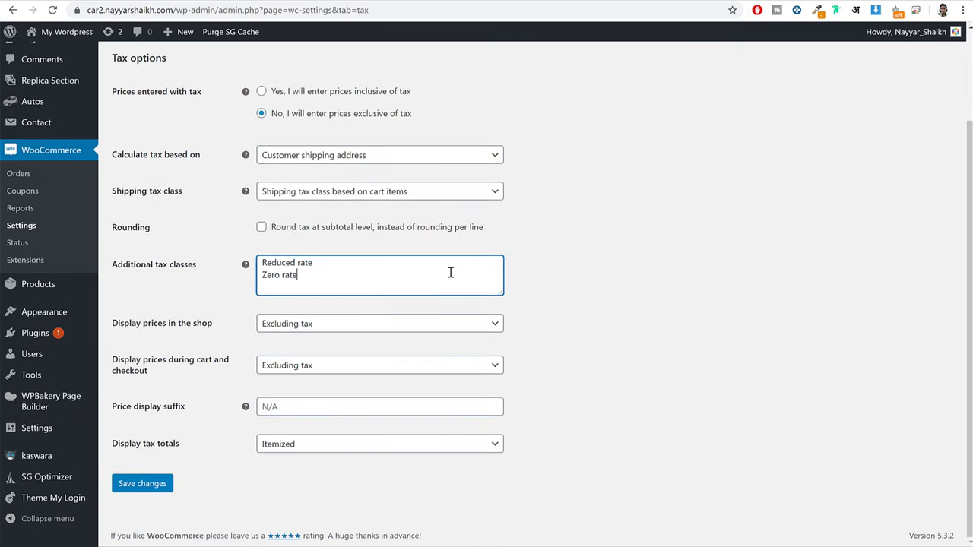
{"action": "left_click_drag", "start_coordinate": [501, 292], "coordinate": [517, 449]}
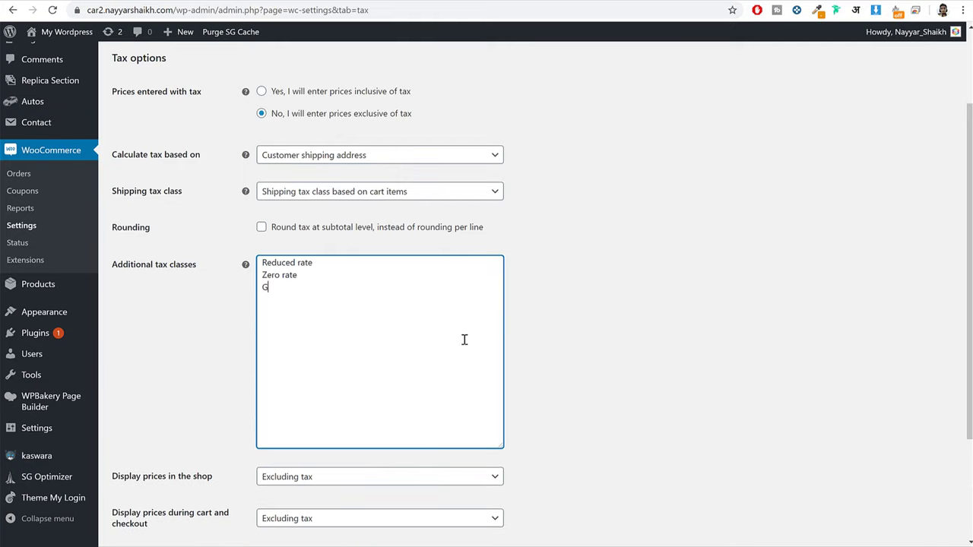
{"action": "scroll", "coordinate": [462, 339], "scroll_direction": "down", "scroll_amount": 2}
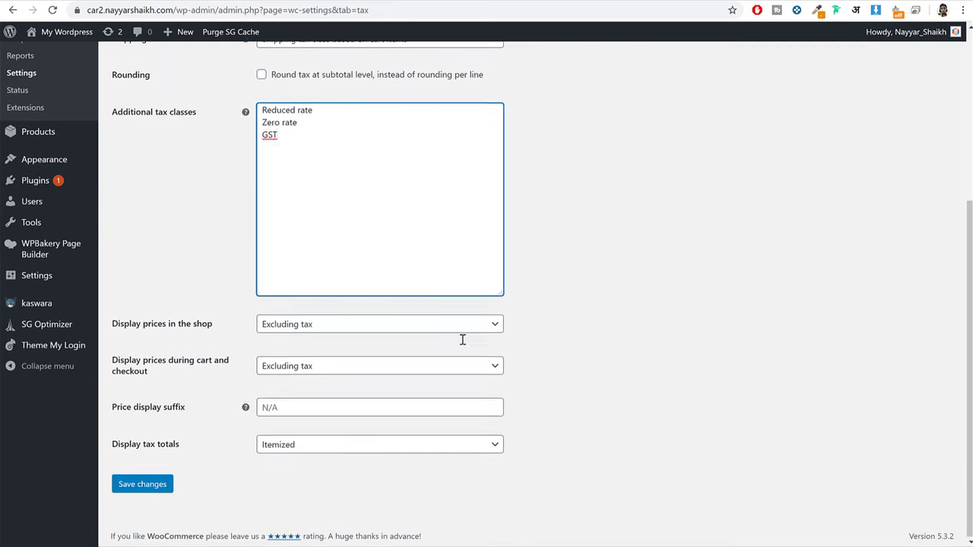
{"action": "left_click", "coordinate": [138, 485]}
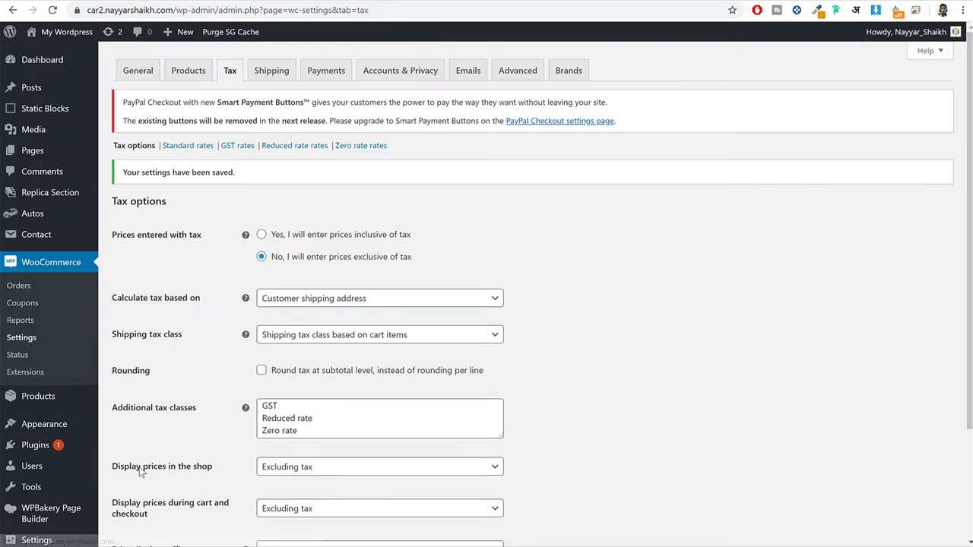
{"action": "double_click", "coordinate": [298, 409]}
{"action": "left_click", "coordinate": [623, 357]}
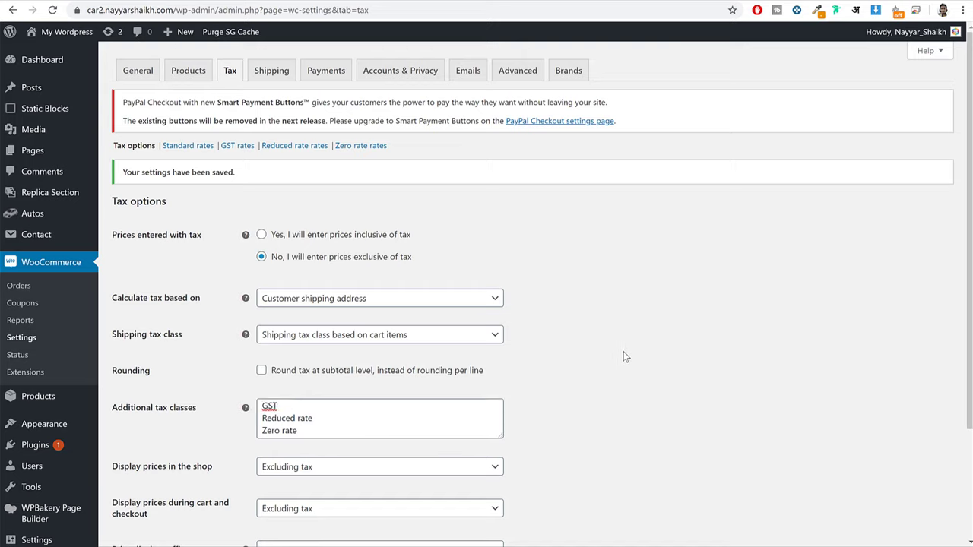
Add a GST rate row for country IN at 10%, not applied to shipping, and save.
{"action": "left_click", "coordinate": [237, 152]}
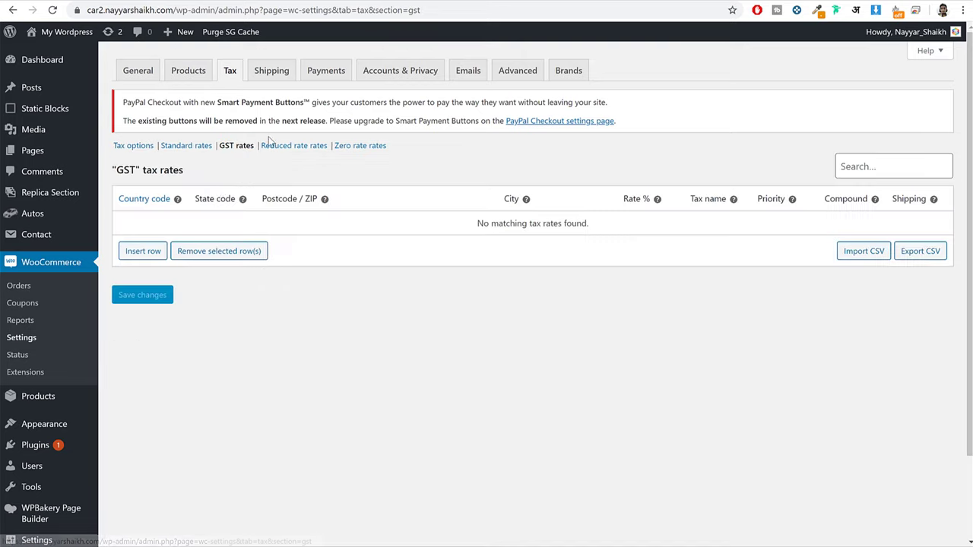
{"action": "left_click", "coordinate": [141, 255]}
{"action": "left_click", "coordinate": [153, 223]}
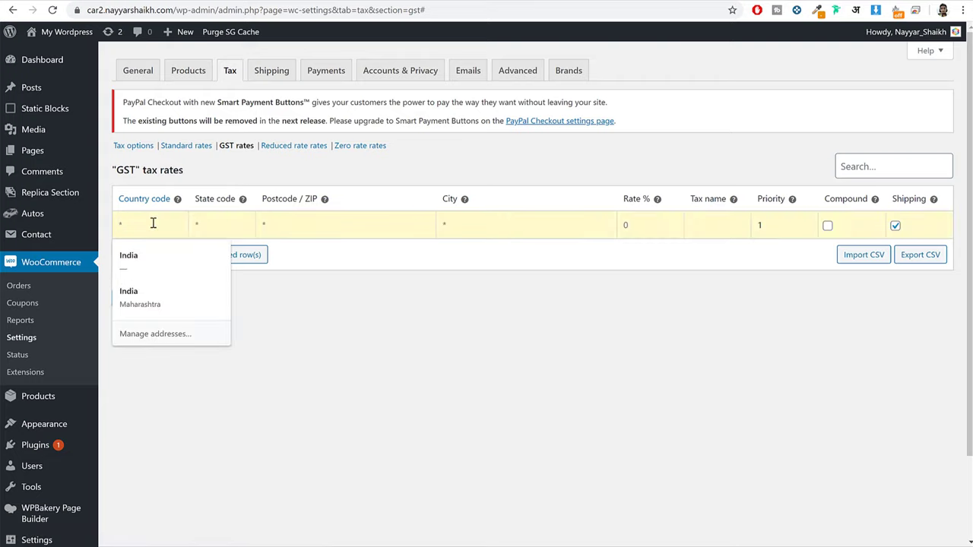
{"action": "type", "text": "IN"}
{"action": "left_click", "coordinate": [226, 228]}
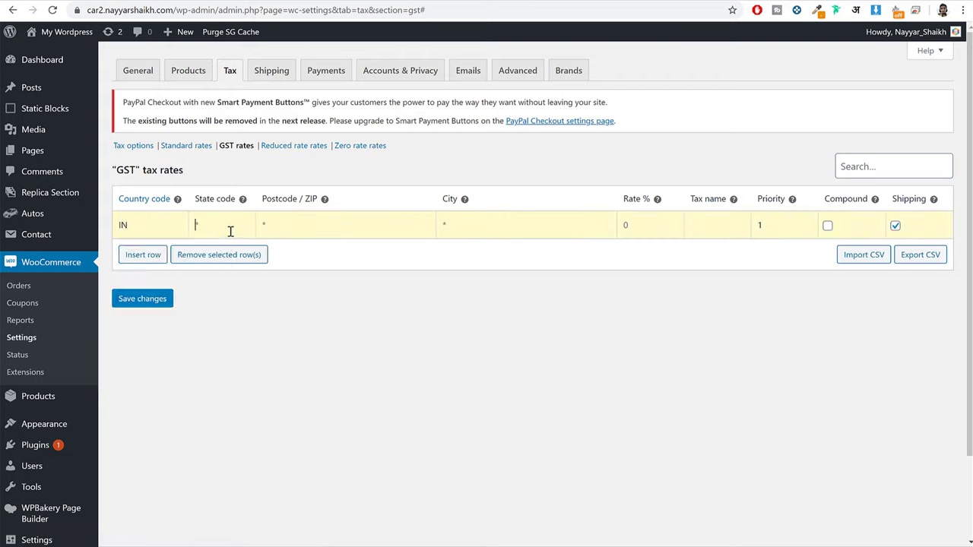
{"action": "key", "text": "Tab"}
{"action": "key", "text": "Tab"}
{"action": "key", "text": "Tab"}
{"action": "left_click", "coordinate": [896, 226]}
{"action": "left_click", "coordinate": [151, 298]}
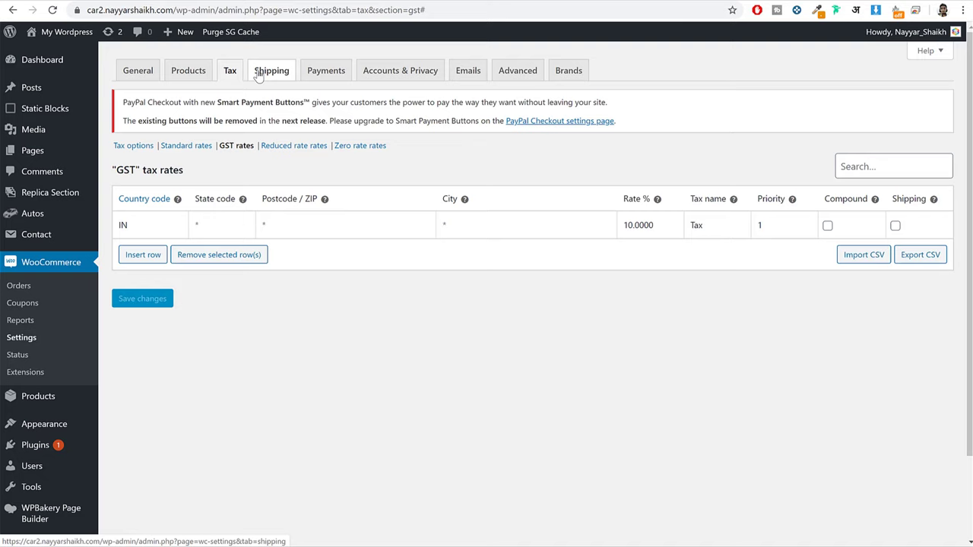
Enable cash on delivery, retitle it 'Cash Payment', and save.
{"action": "left_click", "coordinate": [330, 79]}
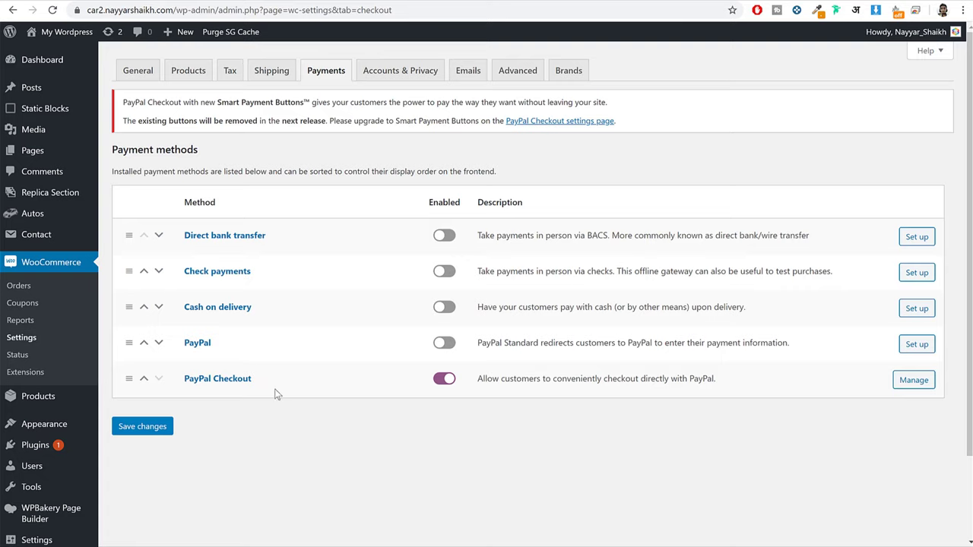
{"action": "left_click_drag", "start_coordinate": [283, 308], "coordinate": [165, 308]}
{"action": "left_click", "coordinate": [444, 307]}
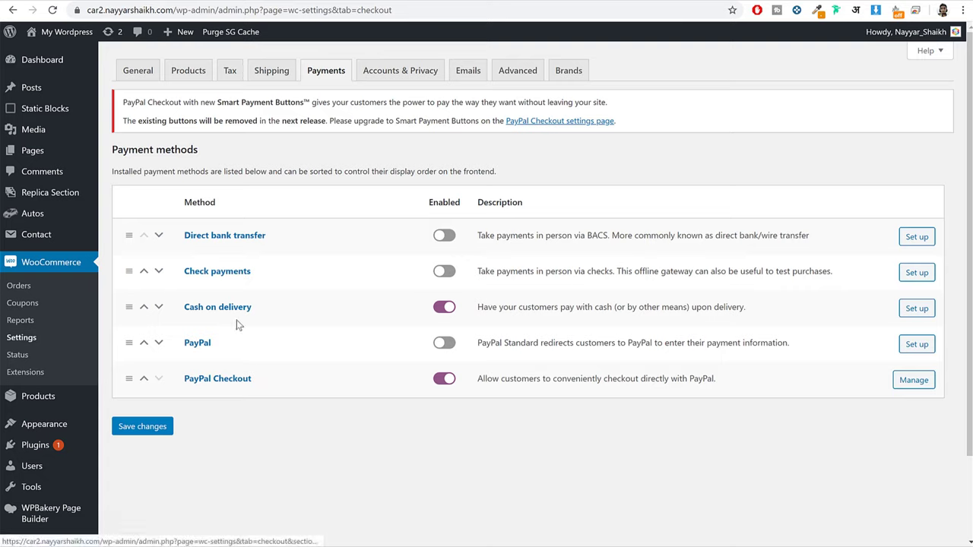
{"action": "left_click", "coordinate": [916, 308]}
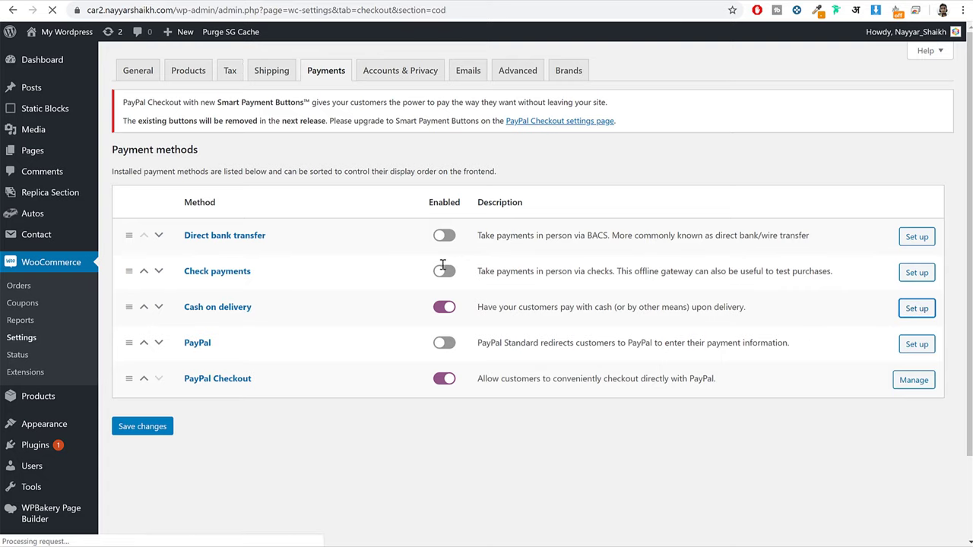
{"action": "left_click", "coordinate": [374, 238]}
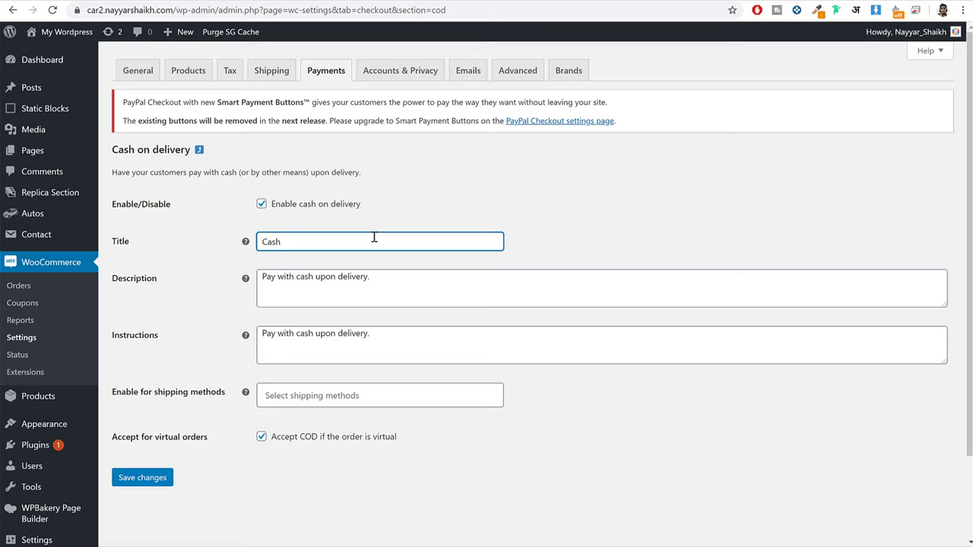
{"action": "type", "text": "Pay"}
{"action": "left_click", "coordinate": [164, 482]}
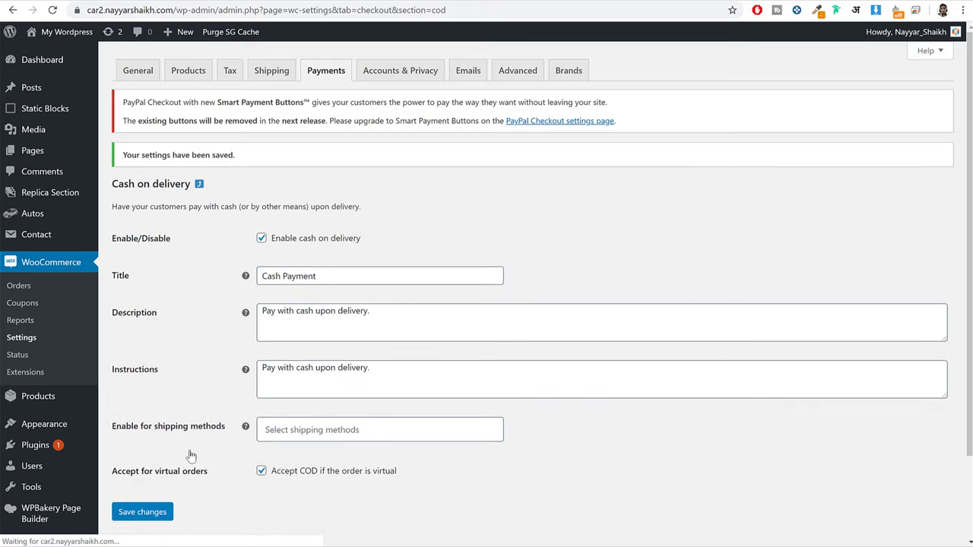
{"action": "left_click", "coordinate": [327, 76]}
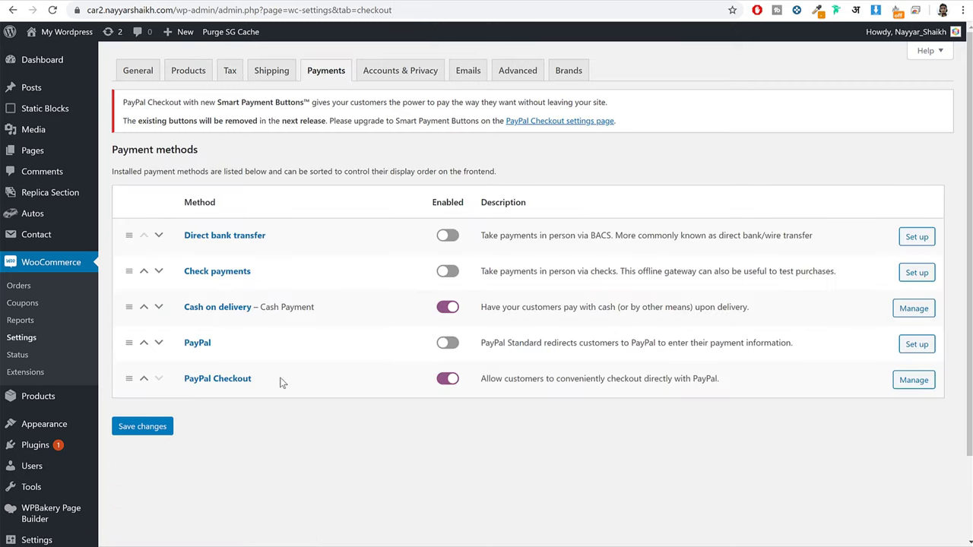
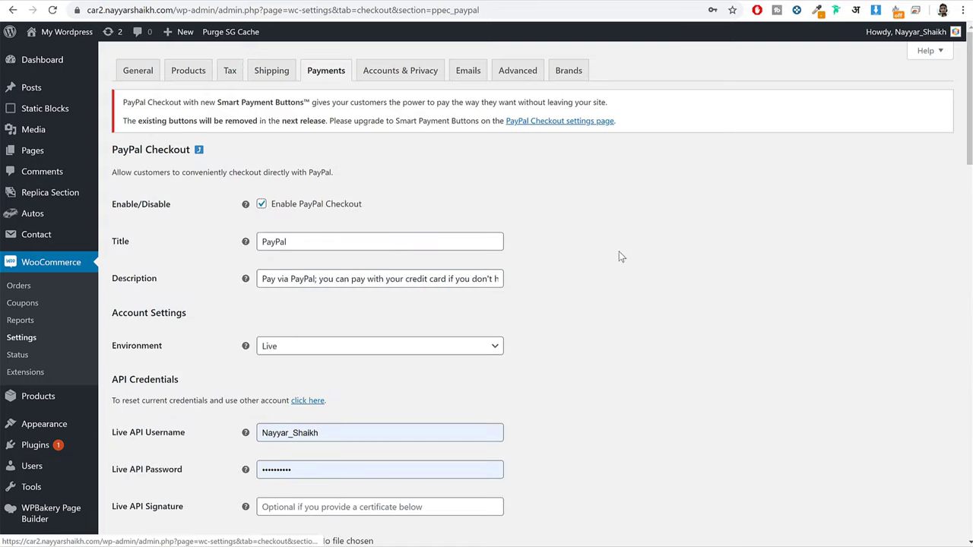
Open the PayPal site in a new browser tab.
{"action": "scroll", "coordinate": [564, 272], "scroll_direction": "down", "scroll_amount": 2}
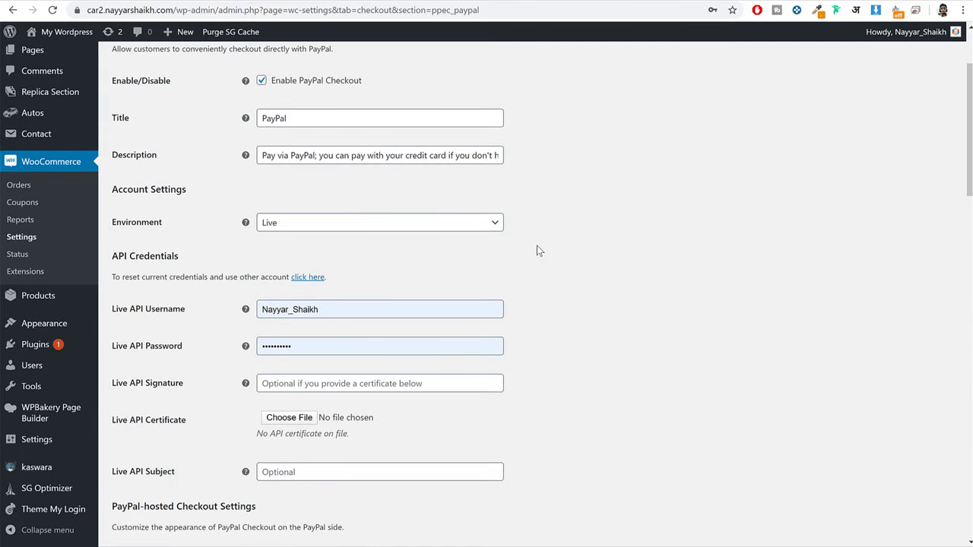
{"action": "key", "text": "ctrl+t"}
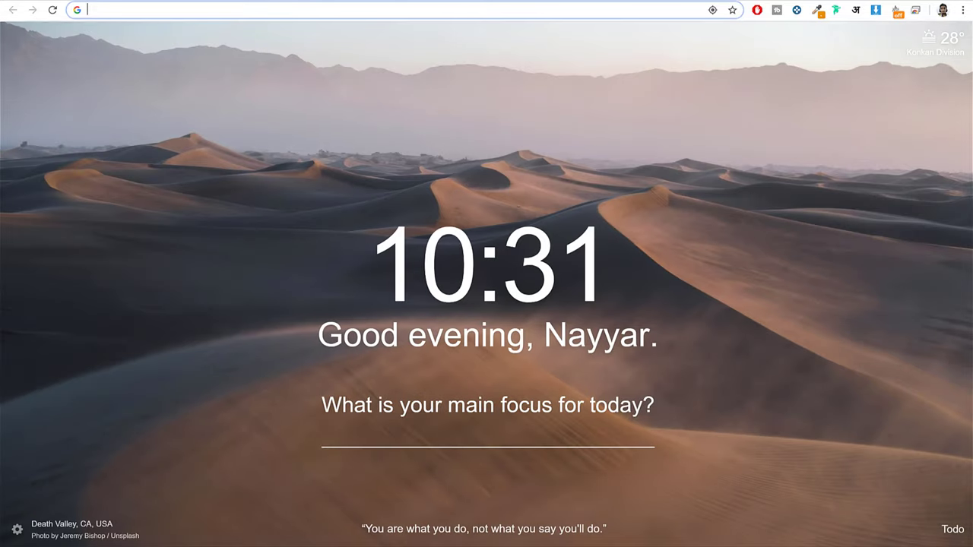
{"action": "type", "text": "pa"}
{"action": "key", "text": "Return"}
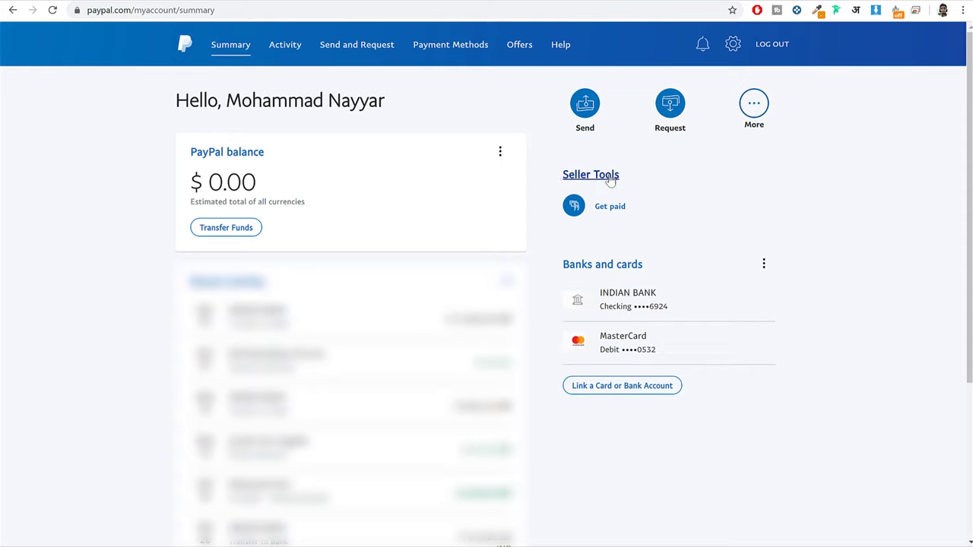
Go to PayPal's Seller Tools and open the API access settings.
{"action": "left_click_drag", "start_coordinate": [562, 185], "coordinate": [625, 175]}
{"action": "left_click", "coordinate": [664, 177]}
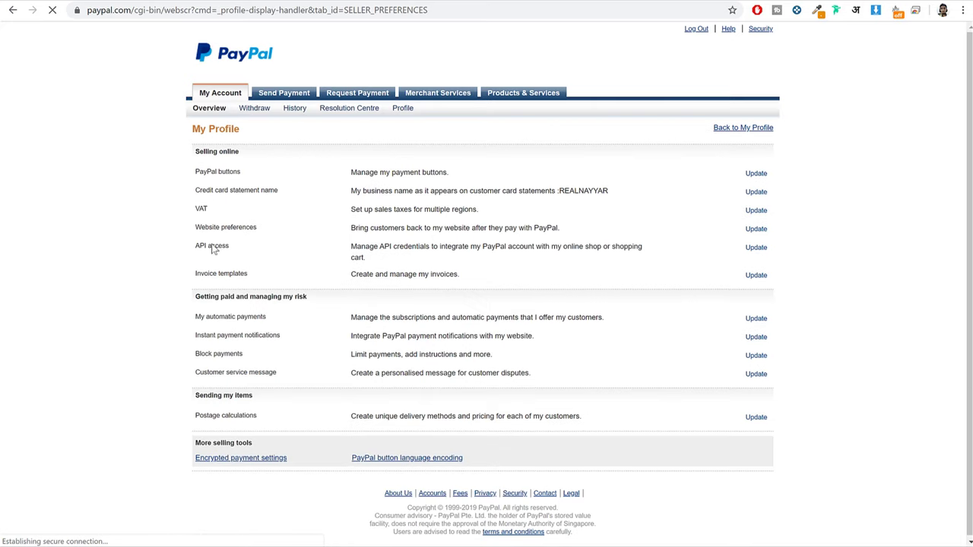
{"action": "left_click_drag", "start_coordinate": [191, 250], "coordinate": [763, 251]}
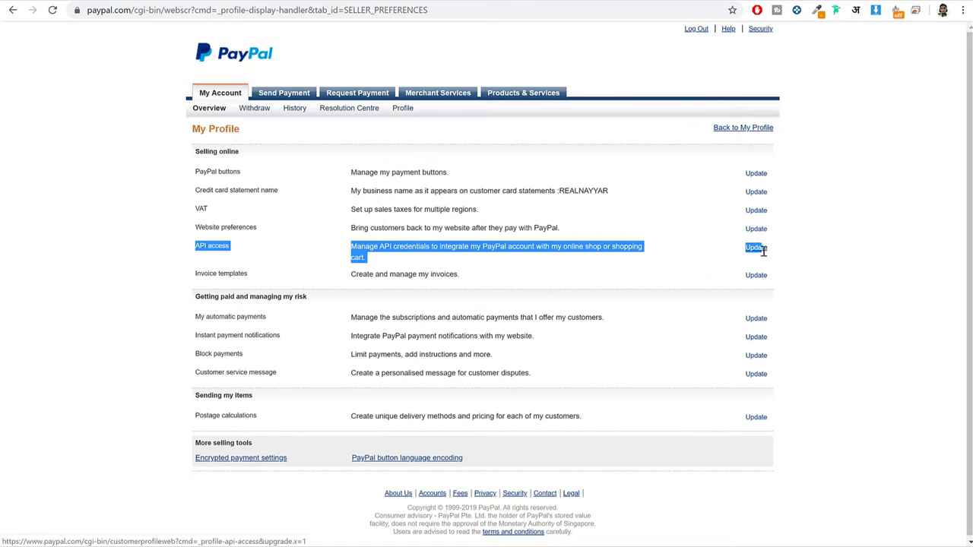
{"action": "left_click", "coordinate": [784, 251]}
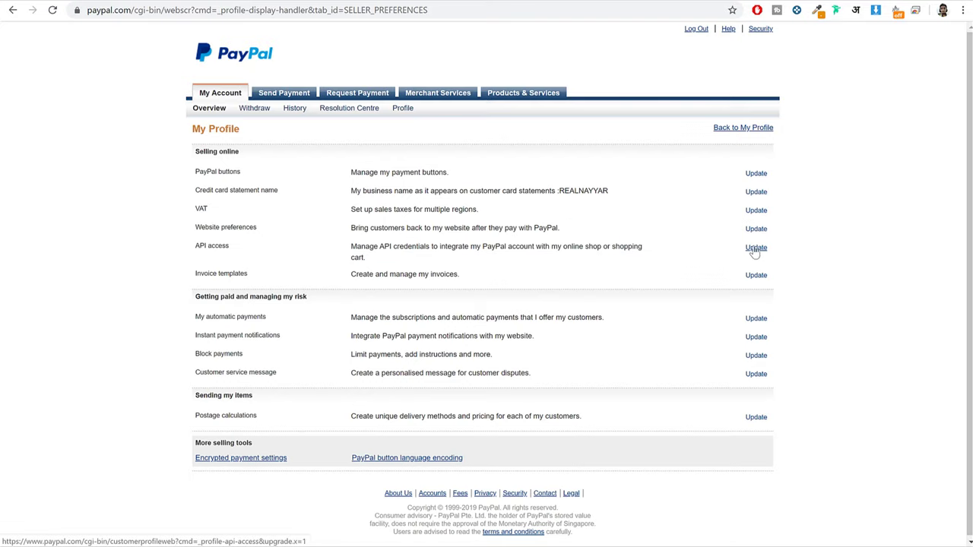
{"action": "left_click", "coordinate": [756, 248]}
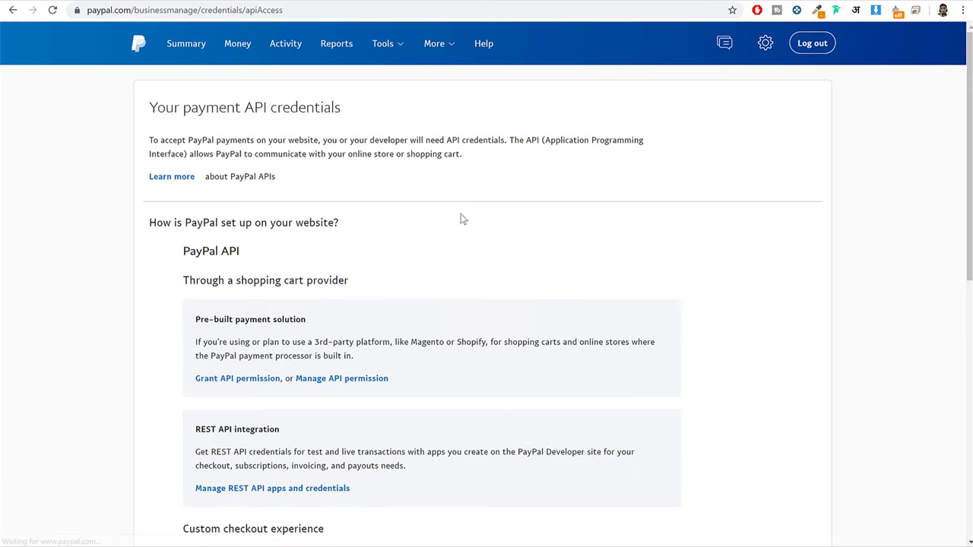
Open the classic NVP/SOAP API credentials page and reveal the API username.
{"action": "scroll", "coordinate": [638, 176], "scroll_direction": "down", "scroll_amount": 3}
{"action": "scroll", "coordinate": [655, 174], "scroll_direction": "down", "scroll_amount": 3}
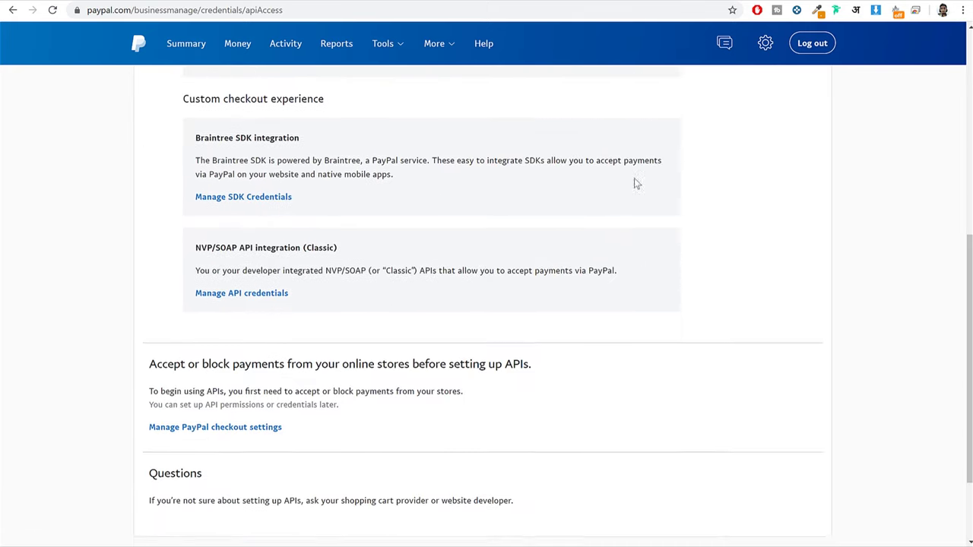
{"action": "left_click_drag", "start_coordinate": [196, 247], "coordinate": [347, 249]}
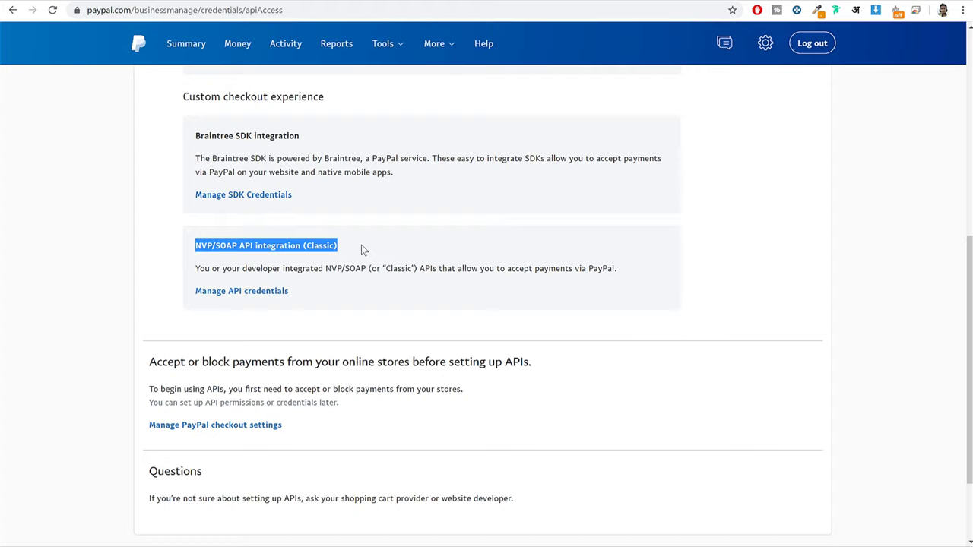
{"action": "left_click", "coordinate": [262, 292]}
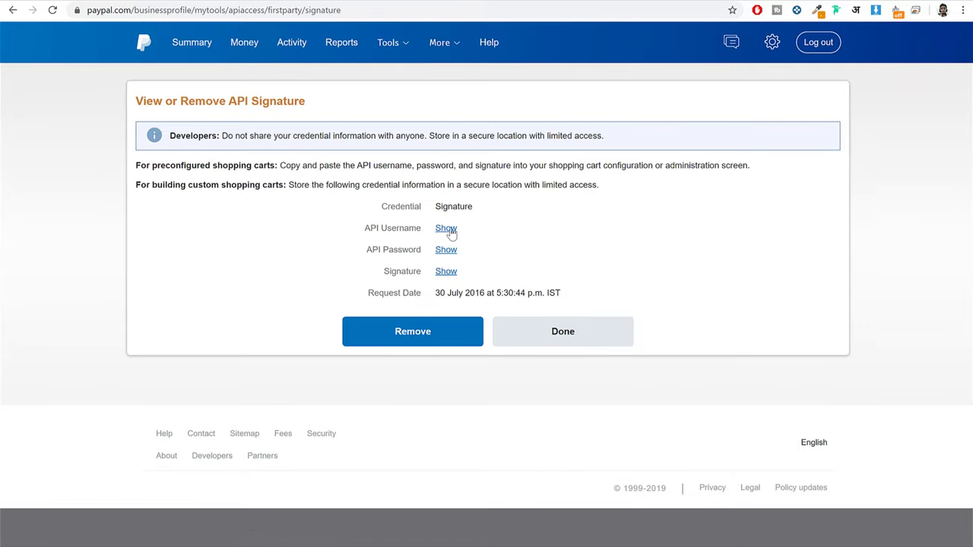
{"action": "left_click", "coordinate": [447, 229]}
Copy PayPal's API username into WooCommerce's Live API Username field.
{"action": "left_click_drag", "start_coordinate": [547, 230], "coordinate": [439, 228]}
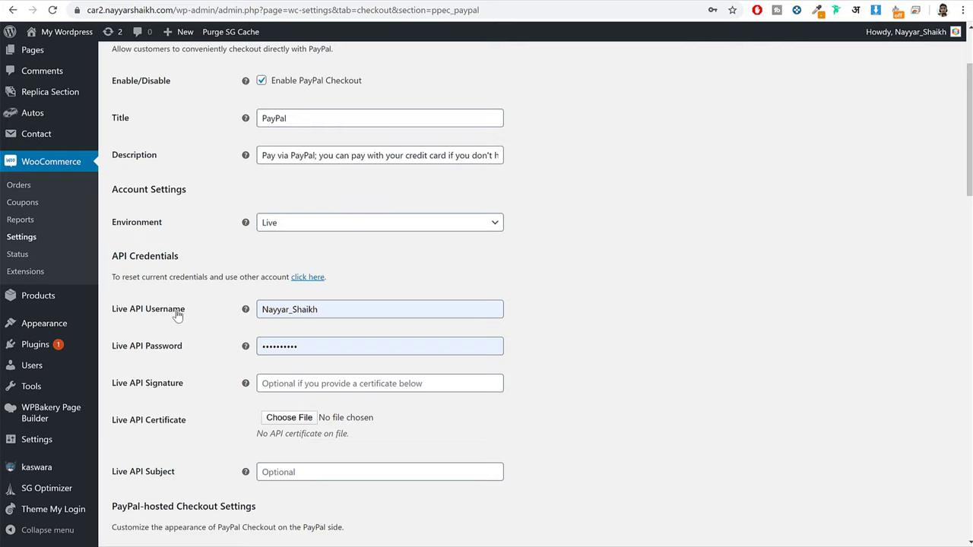
{"action": "left_click_drag", "start_coordinate": [179, 313], "coordinate": [110, 314]}
{"action": "left_click", "coordinate": [335, 310]}
{"action": "key", "text": "ctrl+a"}
{"action": "key", "text": "ctrl+v"}
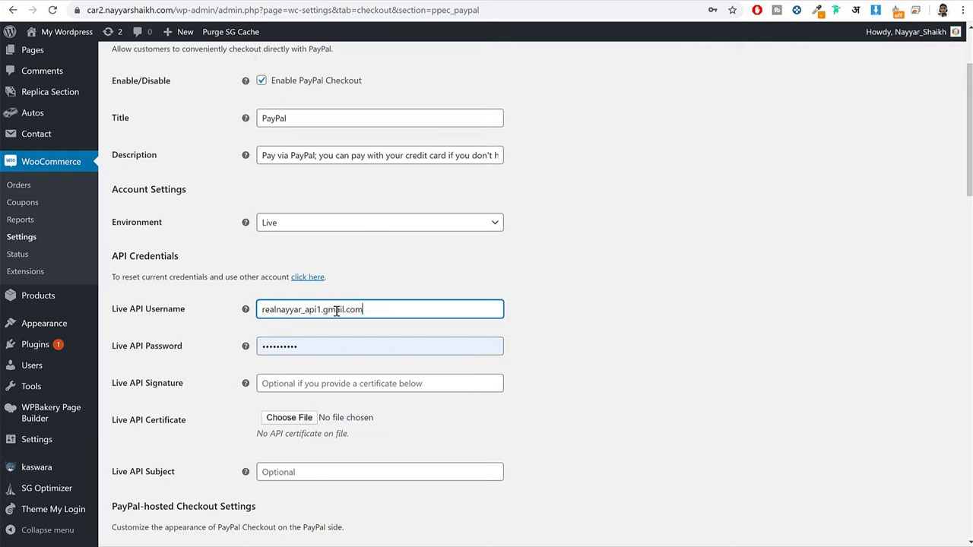
{"action": "left_click", "coordinate": [593, 296]}
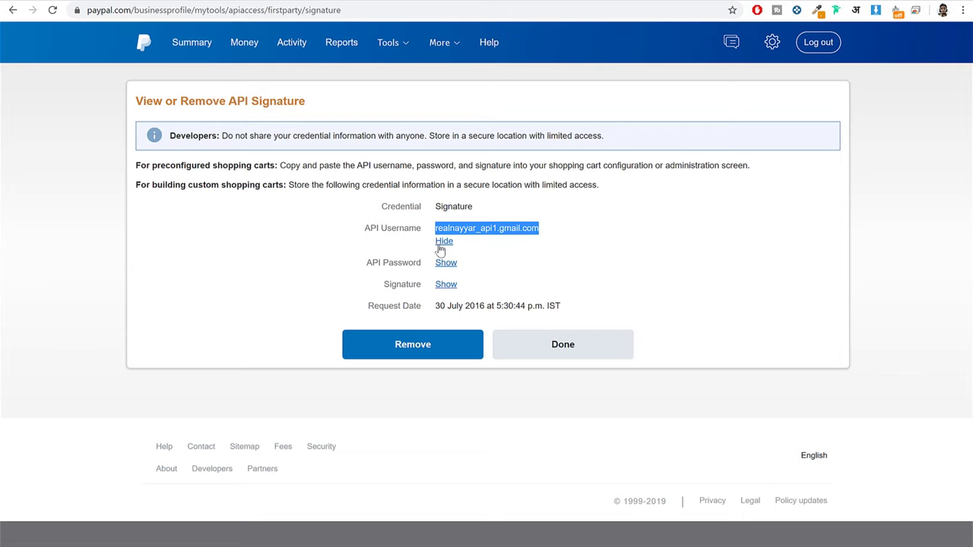
{"action": "left_click", "coordinate": [444, 240]}
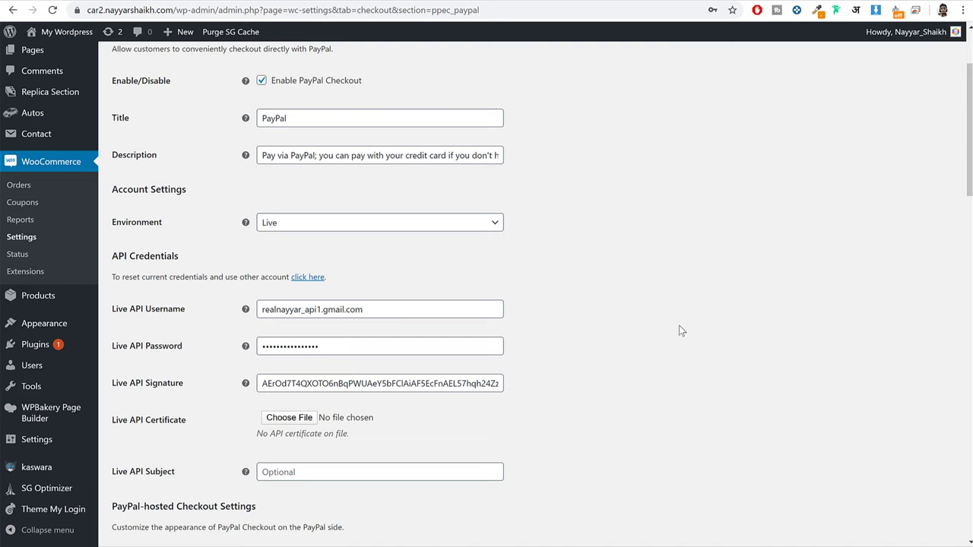
Set Landing Page to Billing (Non-PayPal account), save, and go to Accounts & Privacy.
{"action": "scroll", "coordinate": [756, 313], "scroll_direction": "down", "scroll_amount": 6}
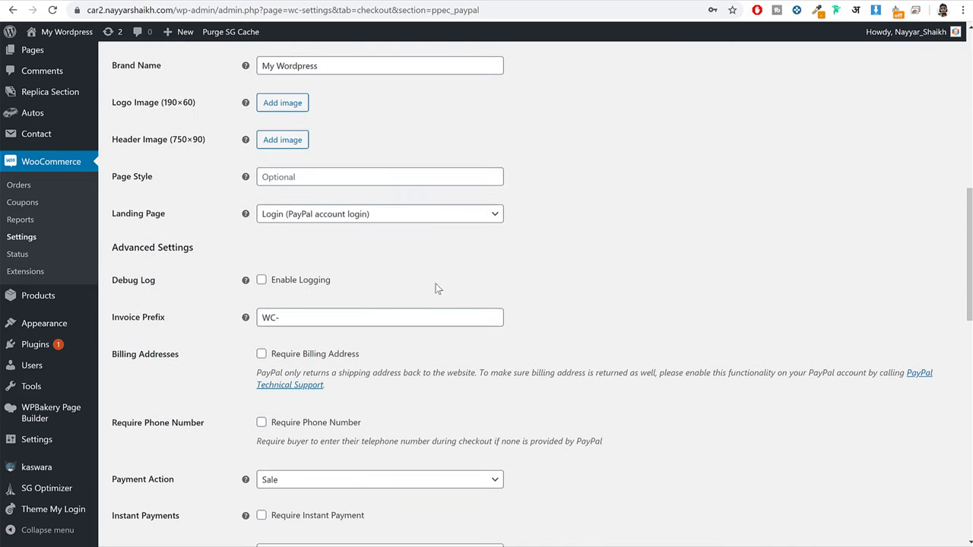
{"action": "left_click_drag", "start_coordinate": [172, 223], "coordinate": [115, 218]}
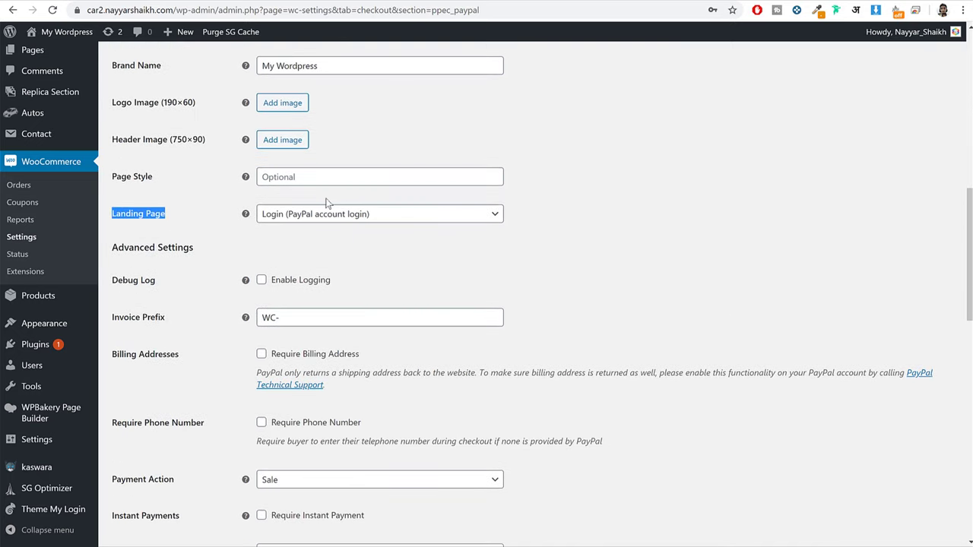
{"action": "left_click", "coordinate": [354, 217]}
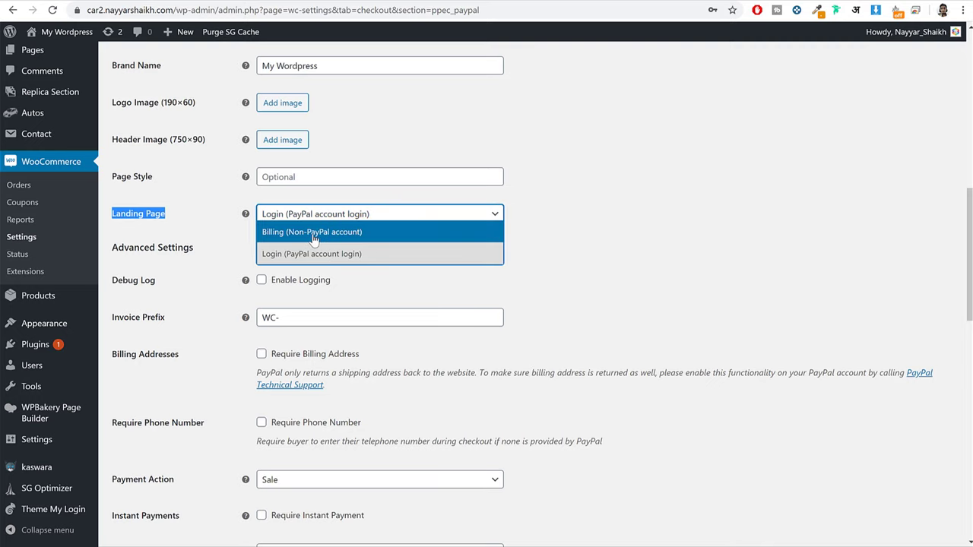
{"action": "left_click", "coordinate": [313, 238]}
{"action": "scroll", "coordinate": [605, 327], "scroll_direction": "down", "scroll_amount": 10}
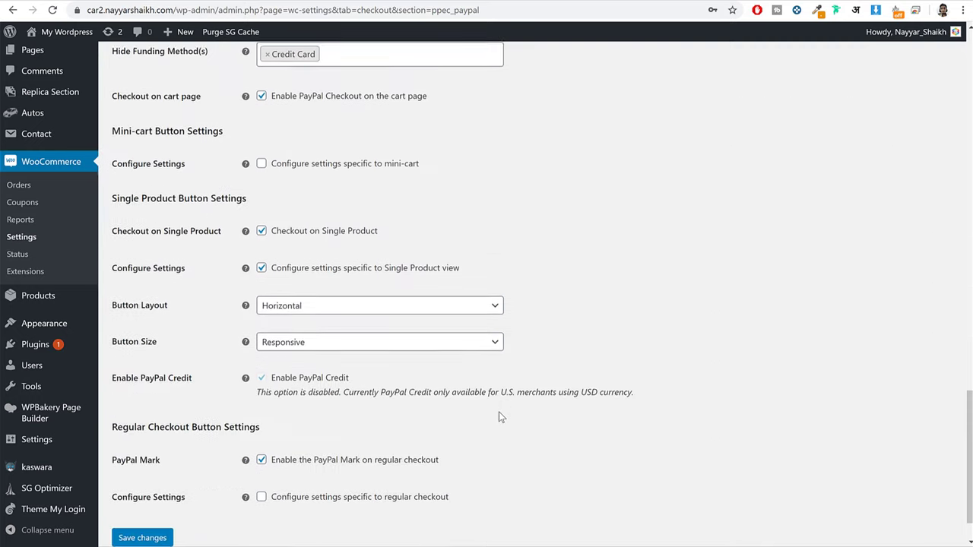
{"action": "scroll", "coordinate": [500, 416], "scroll_direction": "down", "scroll_amount": 1}
{"action": "left_click", "coordinate": [141, 488]}
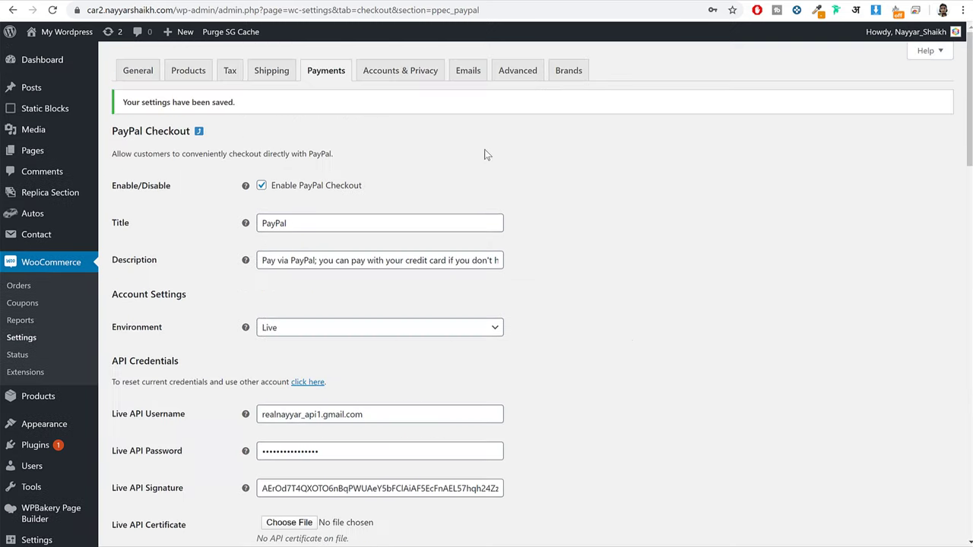
{"action": "left_click", "coordinate": [416, 76]}
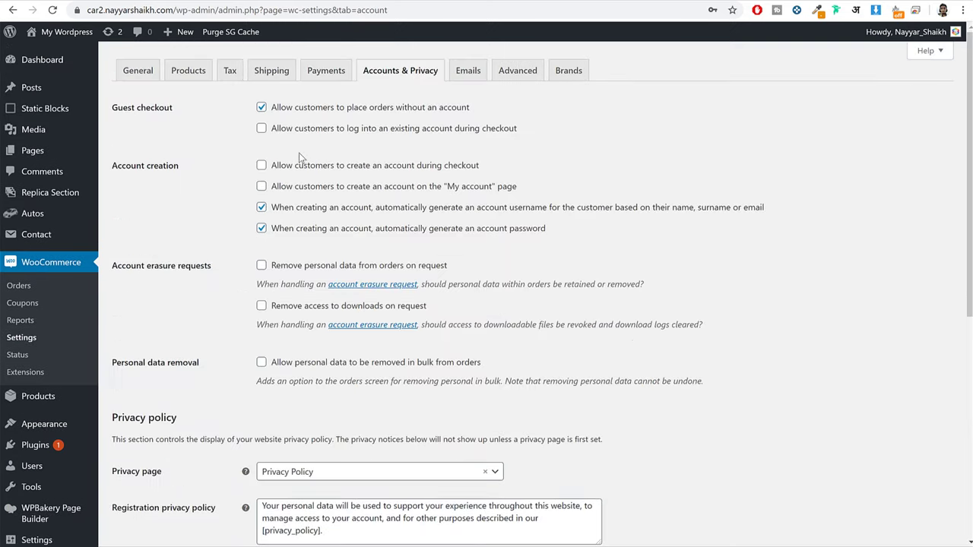
Allow login at checkout and account creation at checkout and on My account, then save.
{"action": "left_click", "coordinate": [292, 131]}
{"action": "left_click", "coordinate": [339, 169]}
{"action": "left_click_drag", "start_coordinate": [373, 187], "coordinate": [365, 187]}
{"action": "left_click", "coordinate": [324, 191]}
{"action": "scroll", "coordinate": [555, 254], "scroll_direction": "down", "scroll_amount": 5}
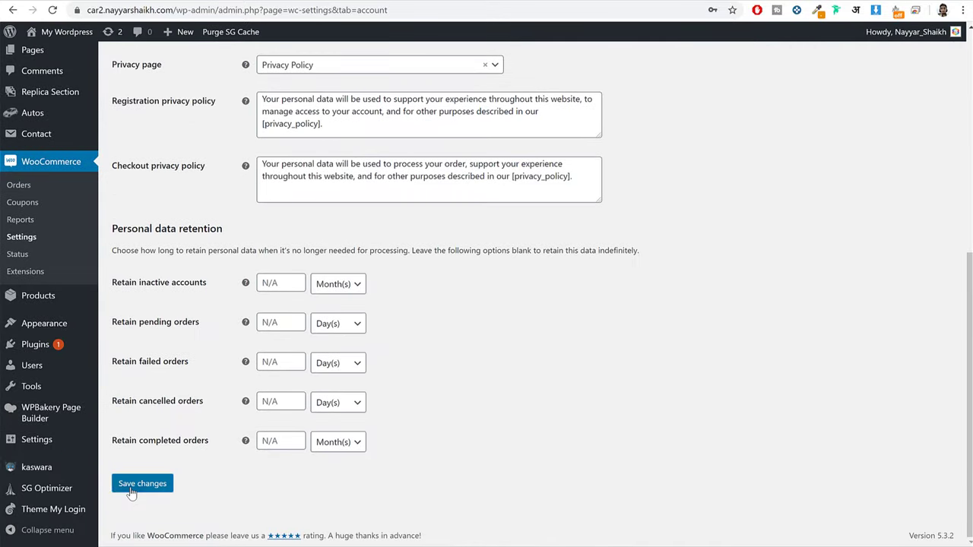
{"action": "left_click", "coordinate": [133, 486]}
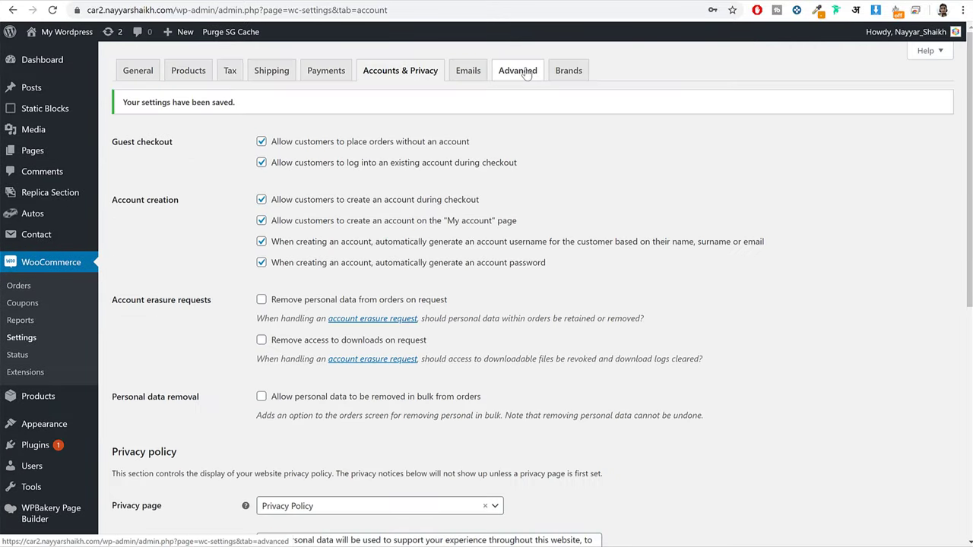
Save the Advanced page setup with Cart, Checkout and My account pages, then visit the front end.
{"action": "left_click", "coordinate": [525, 73]}
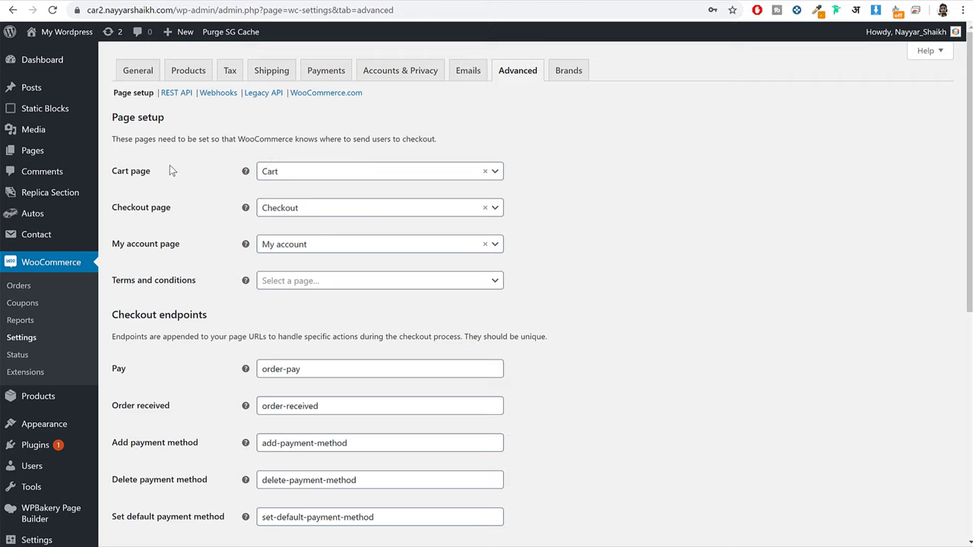
{"action": "left_click_drag", "start_coordinate": [169, 165], "coordinate": [105, 176]}
{"action": "left_click_drag", "start_coordinate": [198, 215], "coordinate": [107, 215]}
{"action": "left_click_drag", "start_coordinate": [198, 249], "coordinate": [117, 247]}
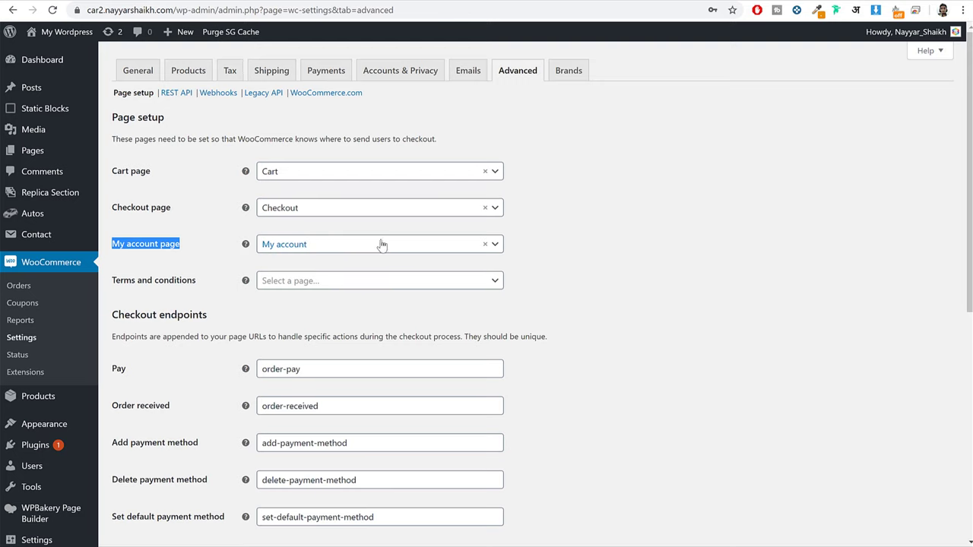
{"action": "scroll", "coordinate": [609, 285], "scroll_direction": "down", "scroll_amount": 1}
{"action": "scroll", "coordinate": [612, 285], "scroll_direction": "down", "scroll_amount": 5}
{"action": "left_click", "coordinate": [141, 490]}
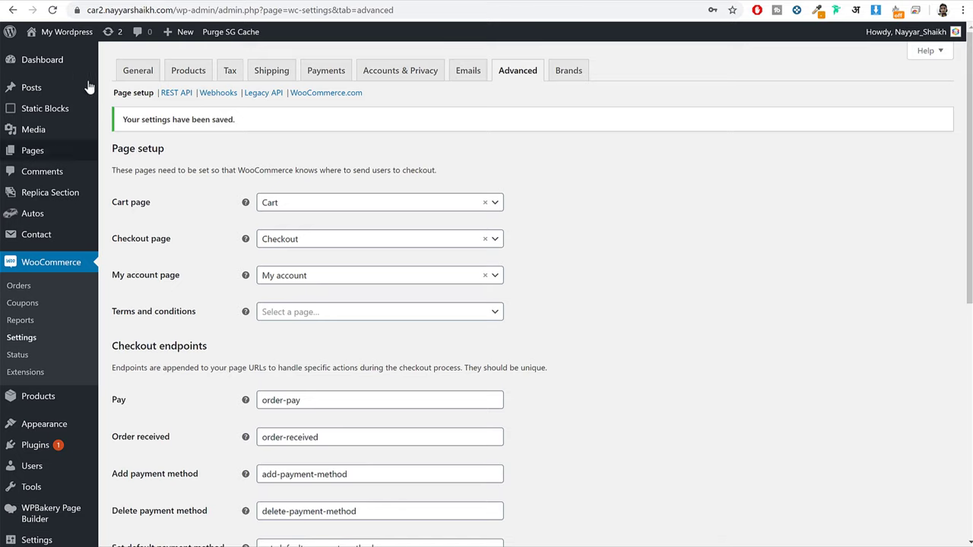
{"action": "right_click", "coordinate": [185, 31]}
{"action": "left_click", "coordinate": [228, 37]}
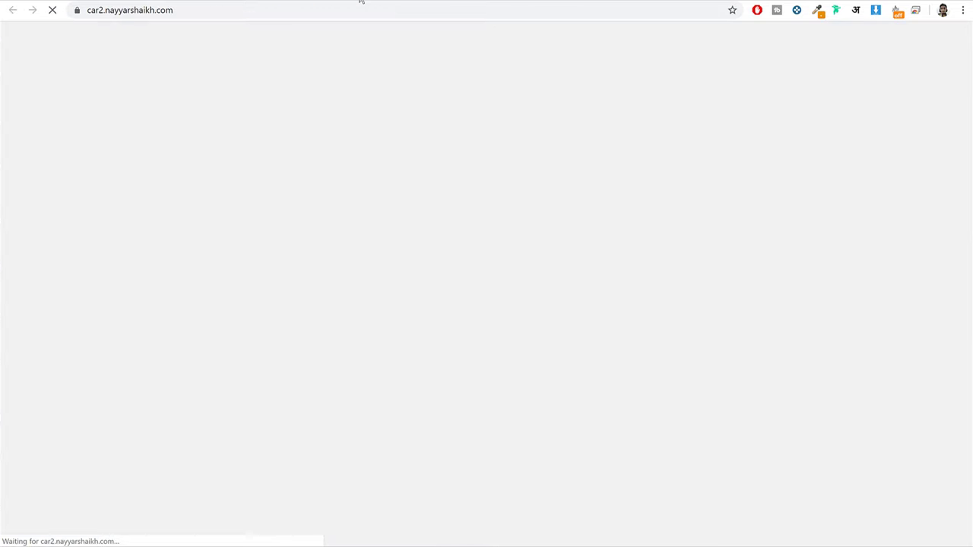
Open the Fiat Bravo listing from the AutoZone home page and scroll through it.
{"action": "scroll", "coordinate": [883, 268], "scroll_direction": "down", "scroll_amount": 2}
{"action": "scroll", "coordinate": [883, 262], "scroll_direction": "down", "scroll_amount": 6}
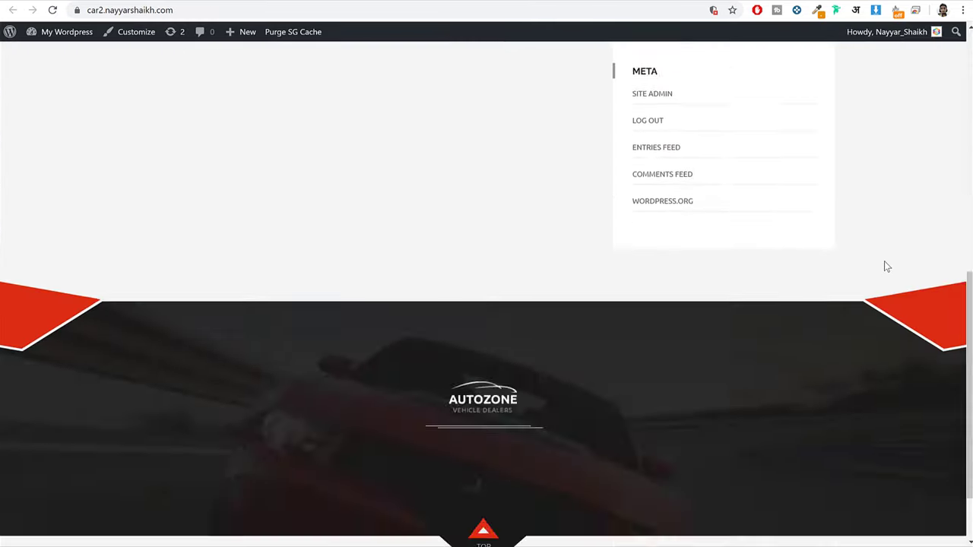
{"action": "scroll", "coordinate": [884, 261], "scroll_direction": "up", "scroll_amount": 7}
{"action": "key", "text": "ctrl+w"}
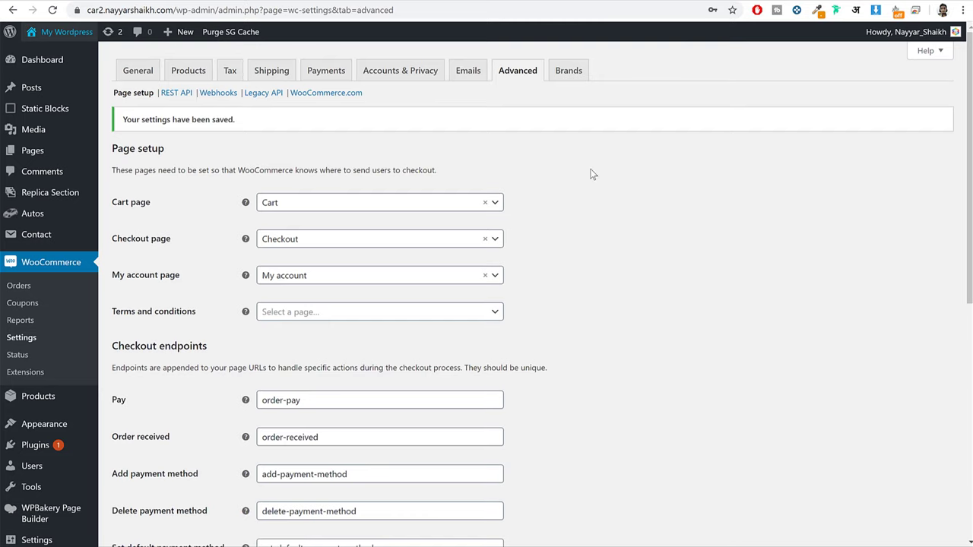
{"action": "left_click", "coordinate": [68, 0]}
{"action": "scroll", "coordinate": [387, 357], "scroll_direction": "down", "scroll_amount": 7}
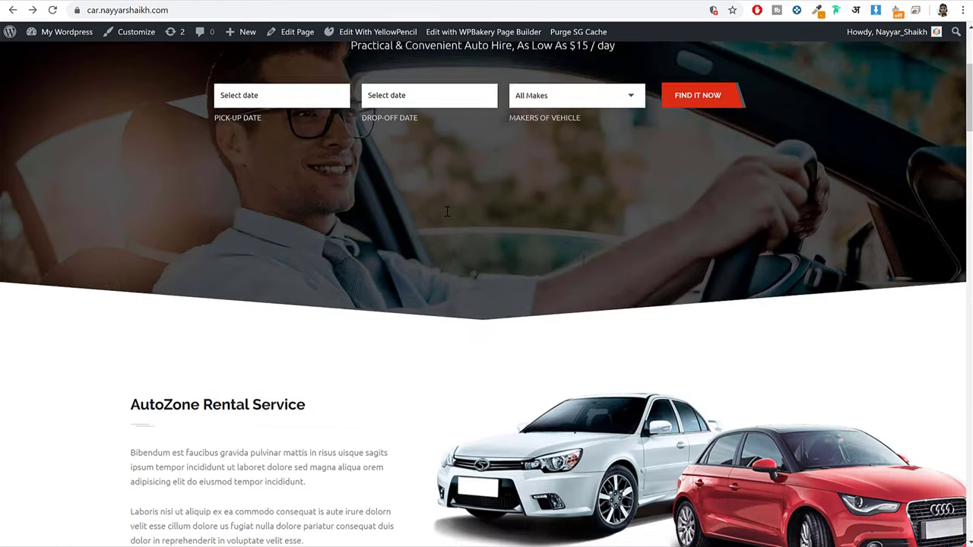
{"action": "scroll", "coordinate": [389, 353], "scroll_direction": "down", "scroll_amount": 8}
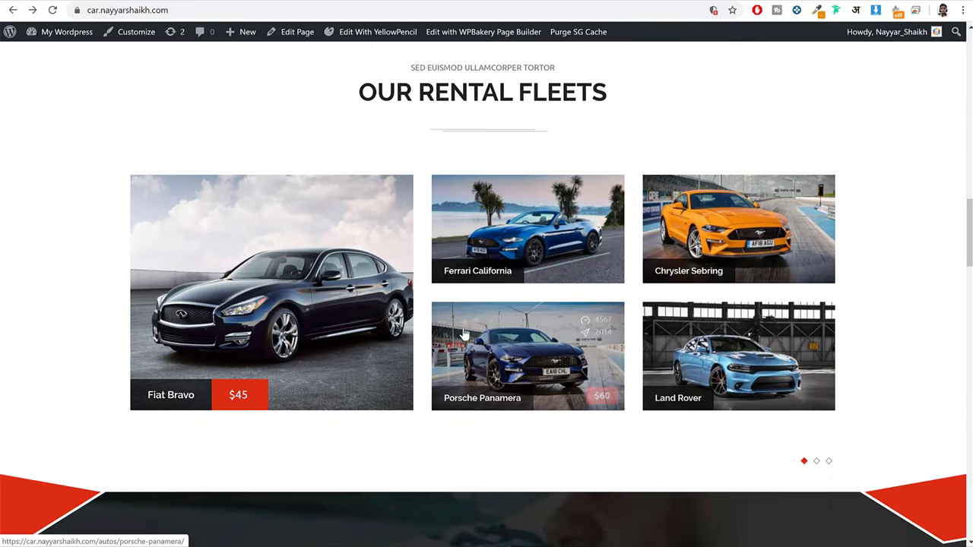
{"action": "left_click", "coordinate": [349, 305]}
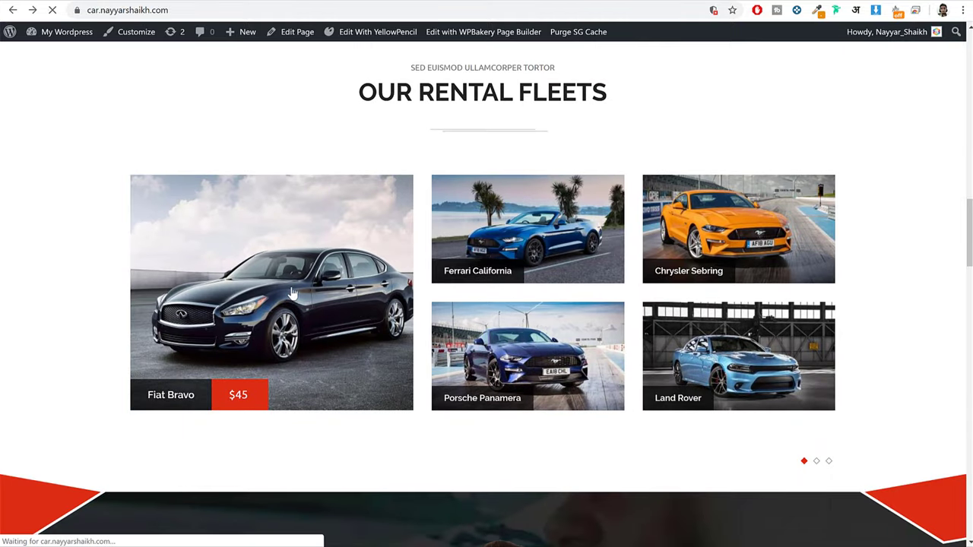
{"action": "scroll", "coordinate": [324, 251], "scroll_direction": "down", "scroll_amount": 3}
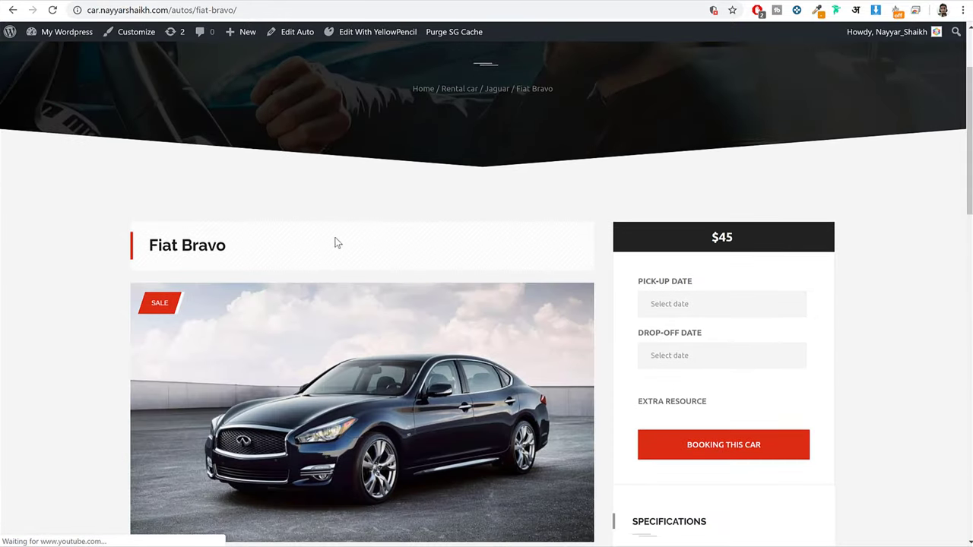
Recheck the live Fiat Bravo page, then return to WooCommerce's Advanced settings.
{"action": "left_click", "coordinate": [228, 0]}
{"action": "left_click", "coordinate": [76, 0]}
{"action": "scroll", "coordinate": [630, 241], "scroll_direction": "down", "scroll_amount": 3}
{"action": "scroll", "coordinate": [671, 279], "scroll_direction": "up", "scroll_amount": 3}
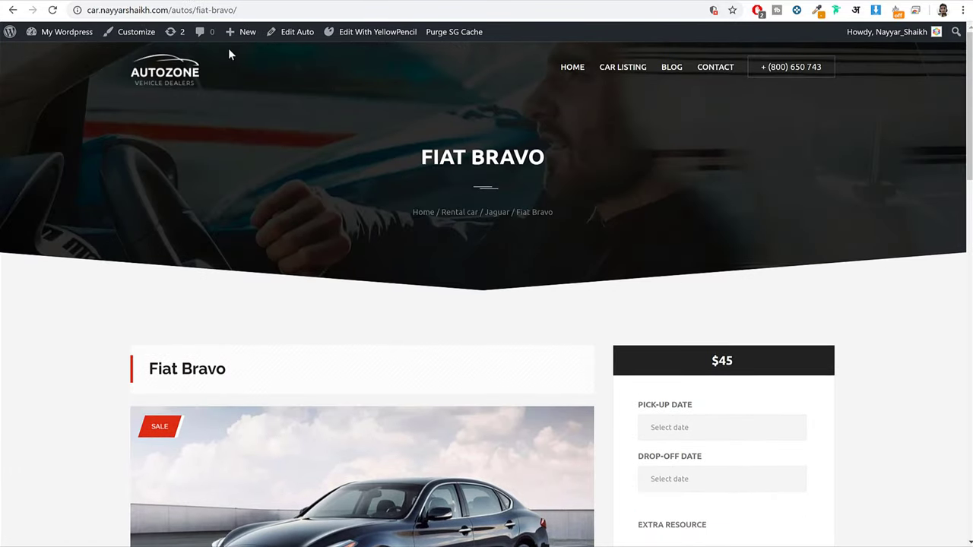
{"action": "left_click", "coordinate": [246, 2]}
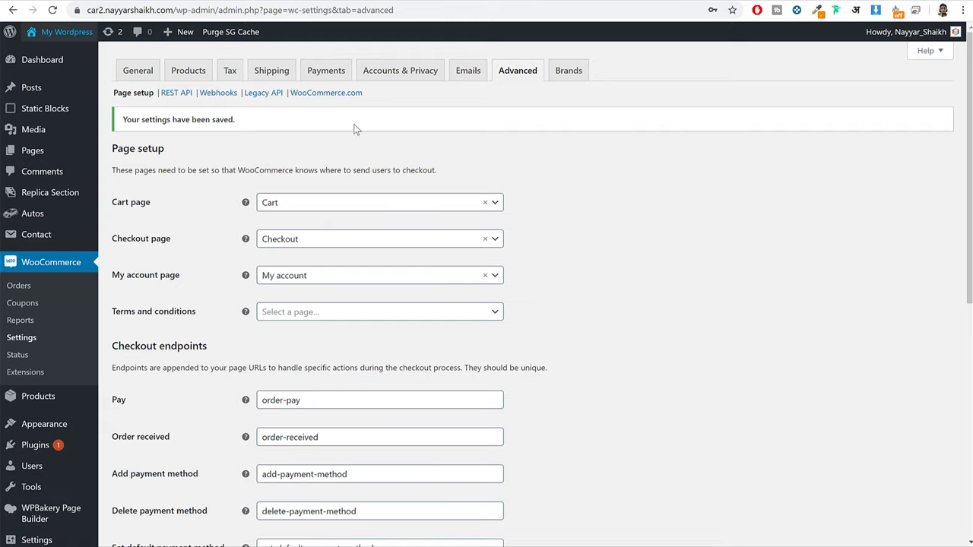
{"action": "mouse_move", "coordinate": [30, 217]}
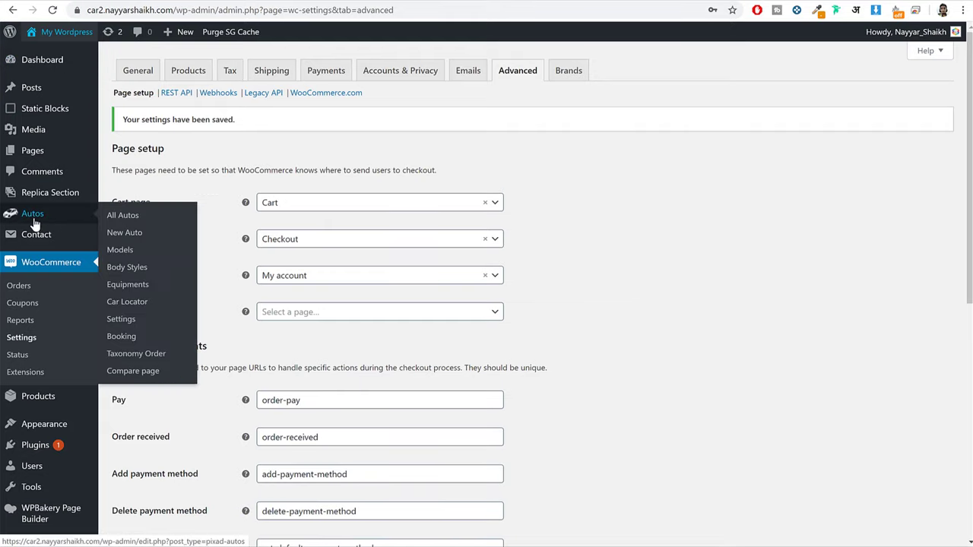
Start a new auto listing and scroll through the blank New Auto editor.
{"action": "left_click", "coordinate": [126, 235]}
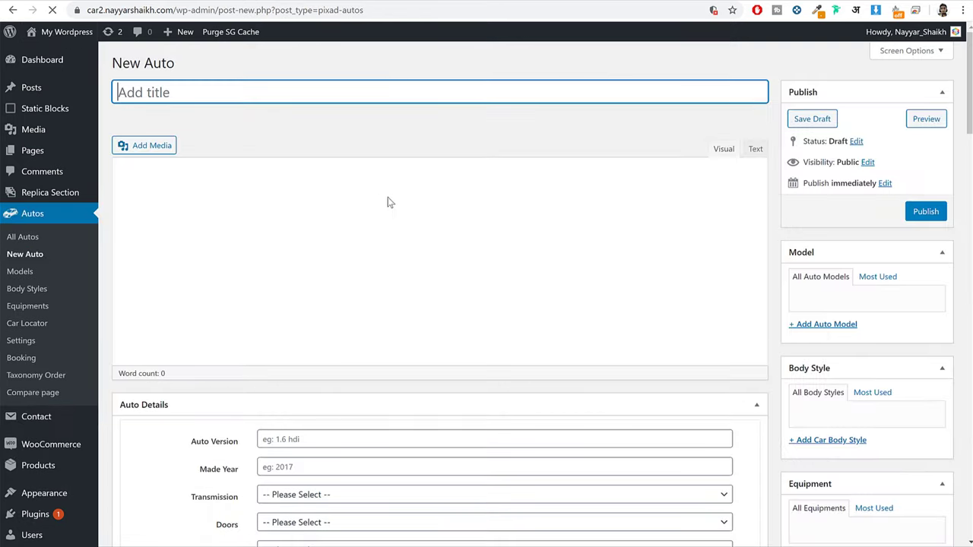
{"action": "scroll", "coordinate": [585, 323], "scroll_direction": "down", "scroll_amount": 2}
{"action": "scroll", "coordinate": [585, 327], "scroll_direction": "down", "scroll_amount": 12}
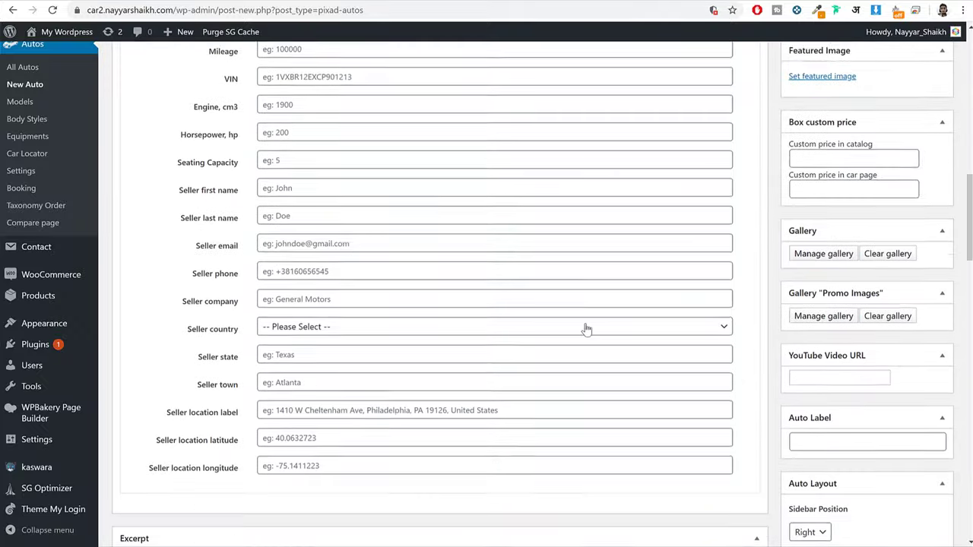
{"action": "scroll", "coordinate": [579, 318], "scroll_direction": "down", "scroll_amount": 8}
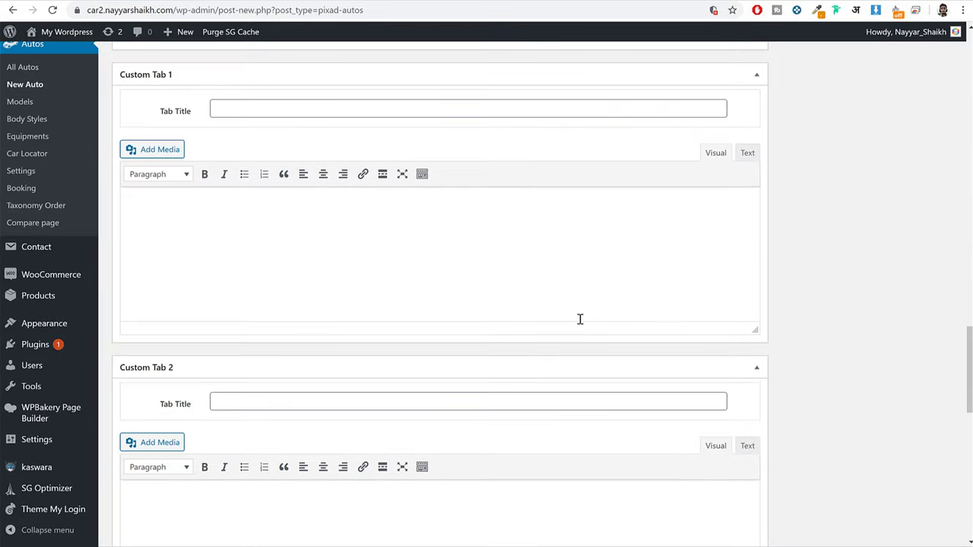
{"action": "scroll", "coordinate": [579, 322], "scroll_direction": "up", "scroll_amount": 9}
{"action": "scroll", "coordinate": [573, 332], "scroll_direction": "up", "scroll_amount": 13}
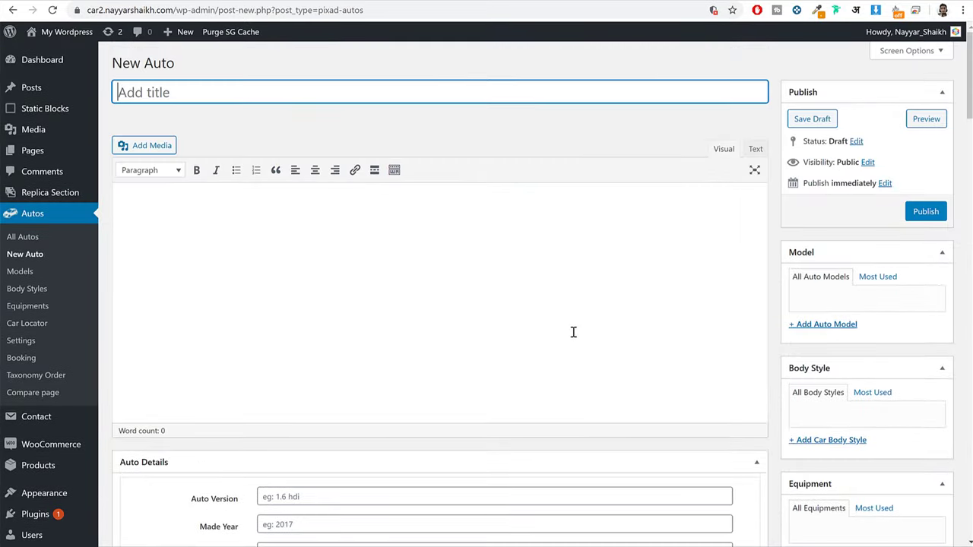
{"action": "scroll", "coordinate": [647, 367], "scroll_direction": "down", "scroll_amount": 5}
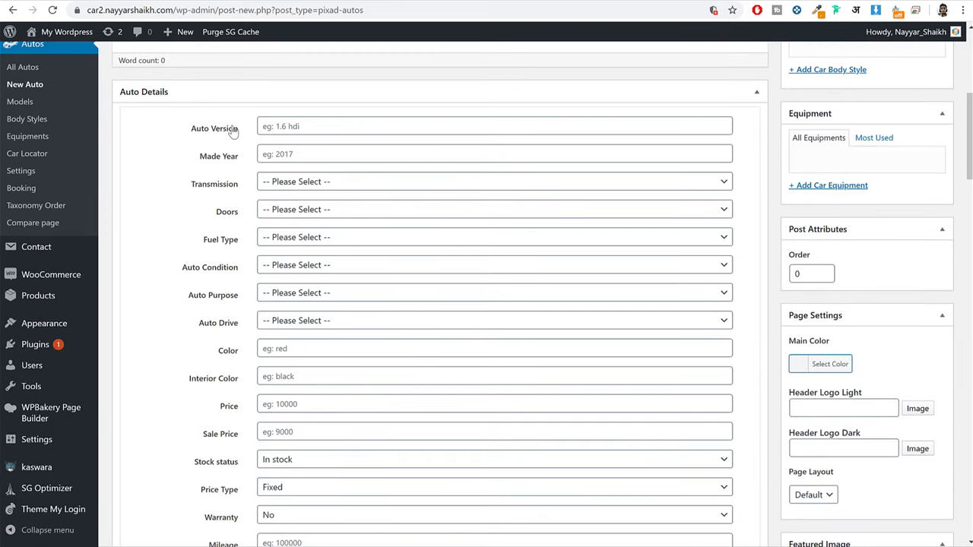
{"action": "scroll", "coordinate": [232, 131], "scroll_direction": "down", "scroll_amount": 6}
{"action": "scroll", "coordinate": [266, 209], "scroll_direction": "down", "scroll_amount": 3}
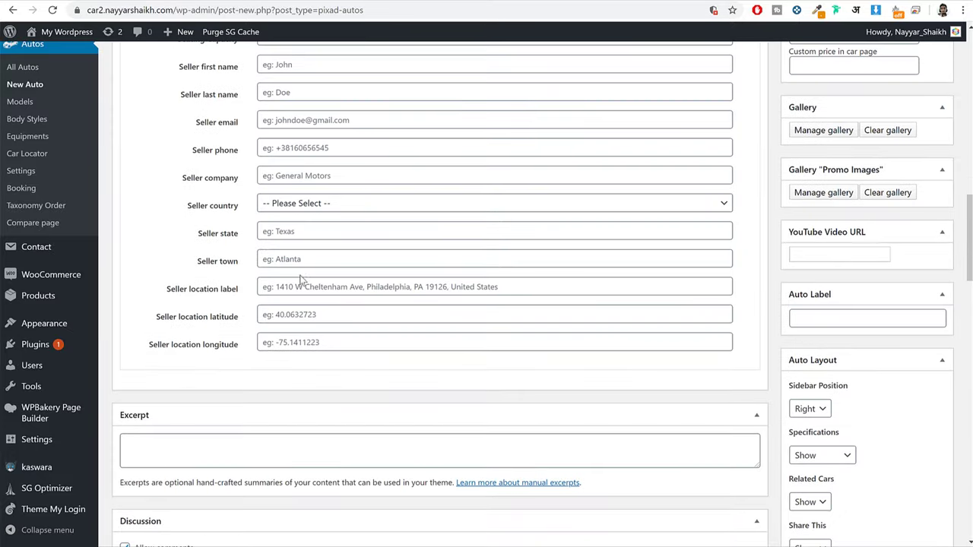
{"action": "scroll", "coordinate": [304, 281], "scroll_direction": "up", "scroll_amount": 3}
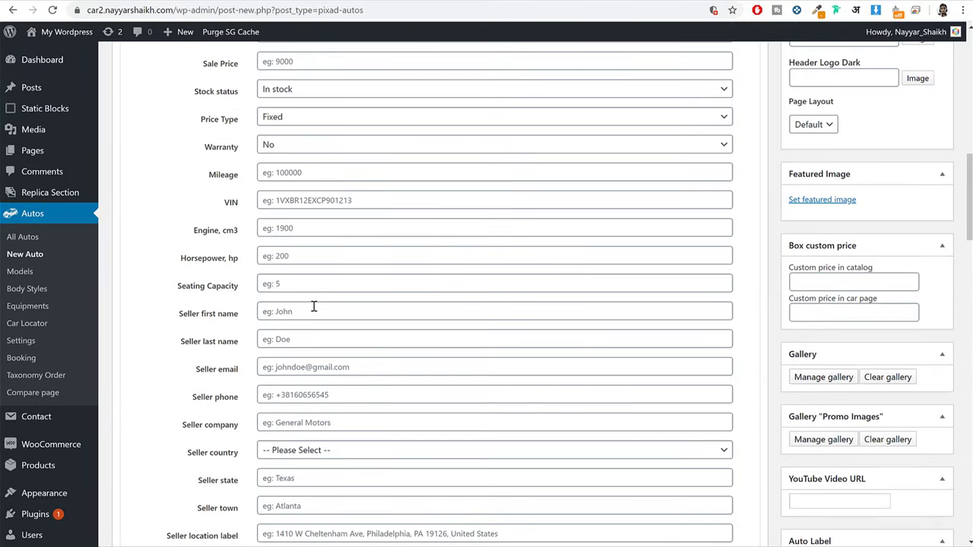
{"action": "scroll", "coordinate": [313, 306], "scroll_direction": "down", "scroll_amount": 3}
{"action": "scroll", "coordinate": [289, 426], "scroll_direction": "up", "scroll_amount": 5}
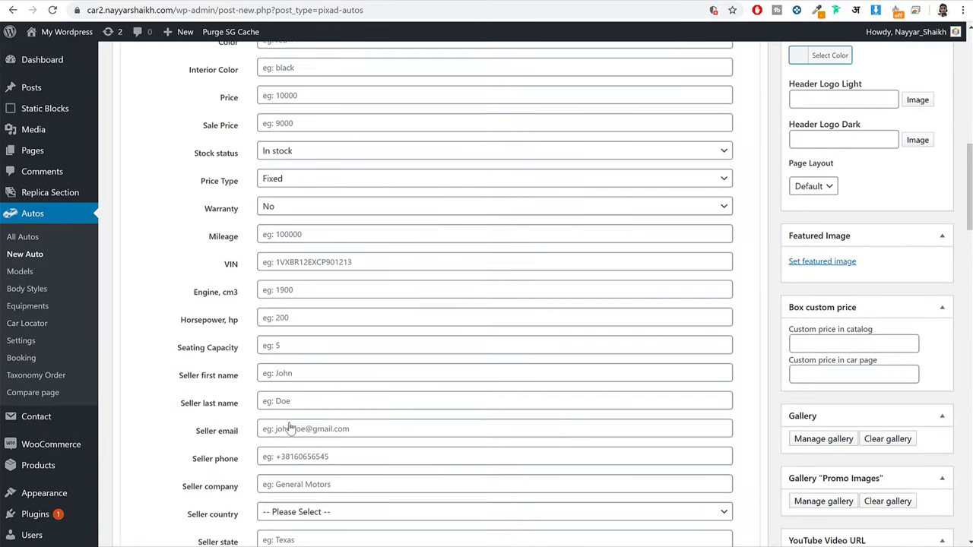
{"action": "scroll", "coordinate": [321, 284], "scroll_direction": "up", "scroll_amount": 3}
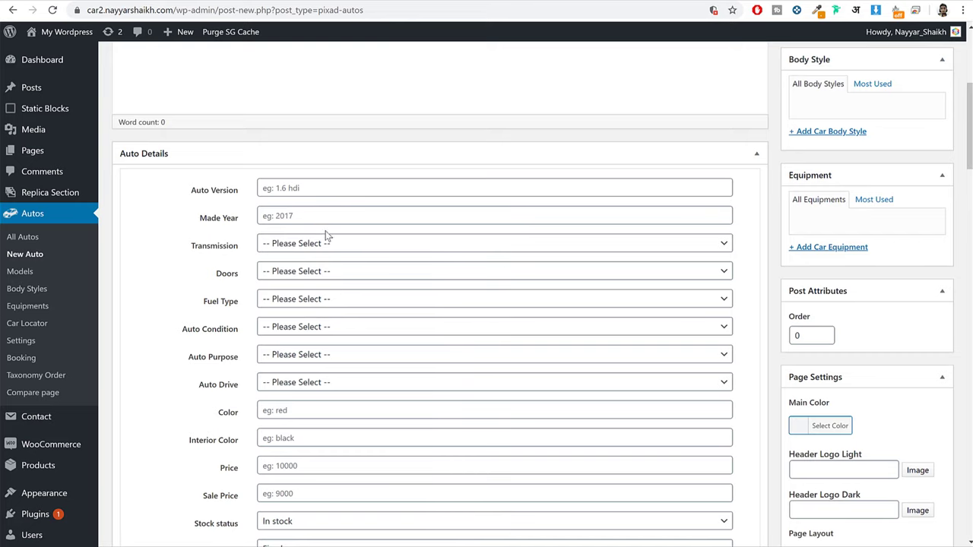
{"action": "scroll", "coordinate": [311, 298], "scroll_direction": "down", "scroll_amount": 2}
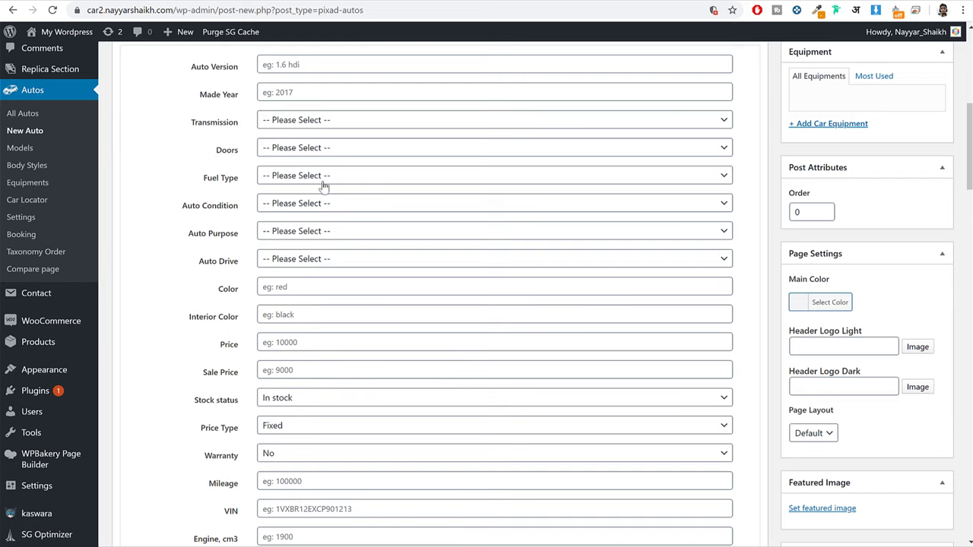
{"action": "scroll", "coordinate": [328, 279], "scroll_direction": "up", "scroll_amount": 1}
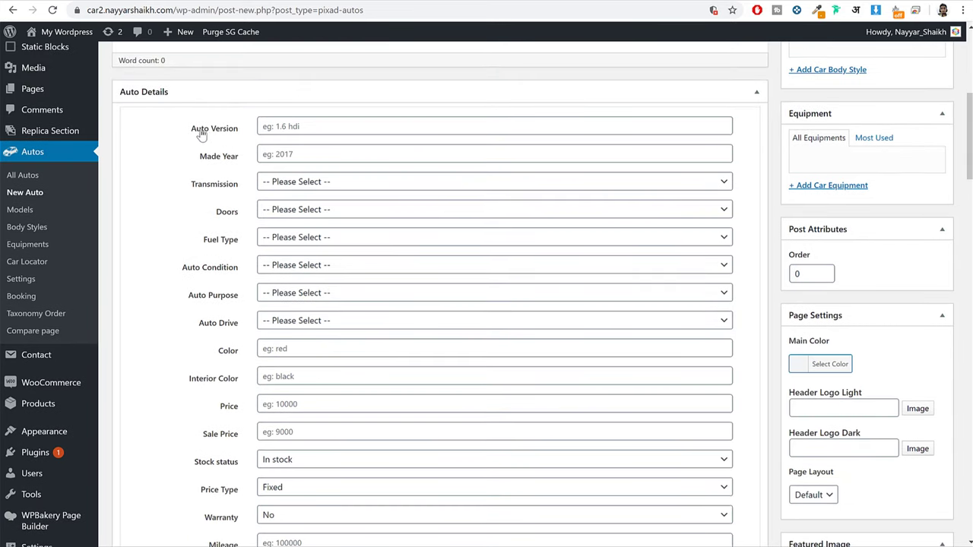
Compare the Auto Details fields (Version, Transmission, Made Year, Doors, Purpose) with the car page specifications.
{"action": "left_click_drag", "start_coordinate": [190, 129], "coordinate": [237, 131]}
{"action": "left_click_drag", "start_coordinate": [189, 183], "coordinate": [245, 182]}
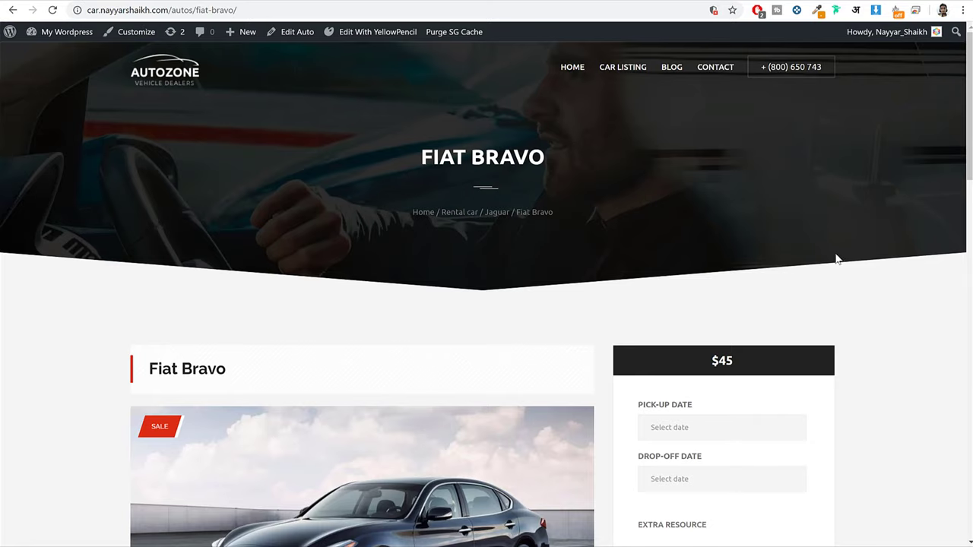
{"action": "scroll", "coordinate": [837, 256], "scroll_direction": "down", "scroll_amount": 6}
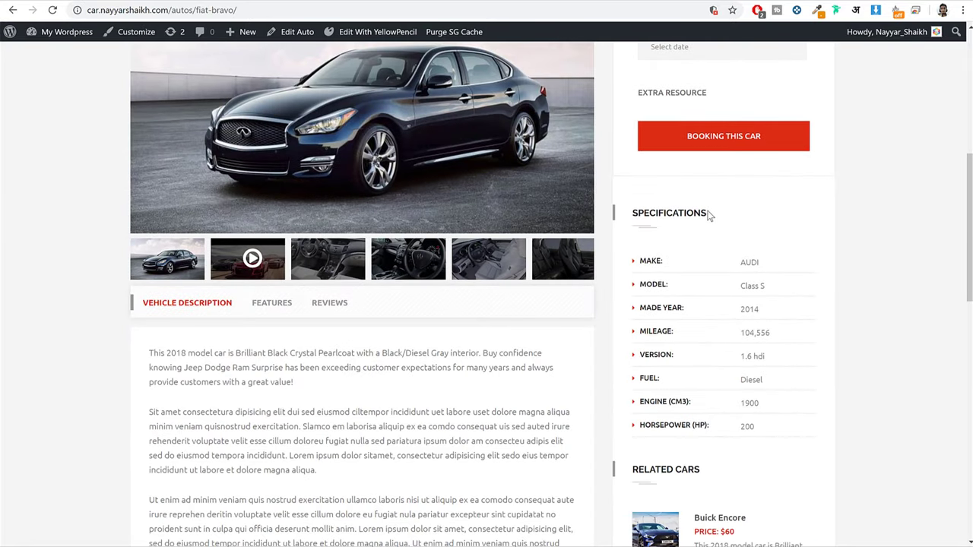
{"action": "left_click_drag", "start_coordinate": [707, 215], "coordinate": [633, 215]}
{"action": "left_click_drag", "start_coordinate": [664, 263], "coordinate": [639, 284]}
{"action": "left_click_drag", "start_coordinate": [684, 307], "coordinate": [639, 332]}
{"action": "left_click_drag", "start_coordinate": [665, 355], "coordinate": [379, 50]}
{"action": "key", "text": "ctrl+Tab"}
{"action": "left_click_drag", "start_coordinate": [190, 155], "coordinate": [240, 167]}
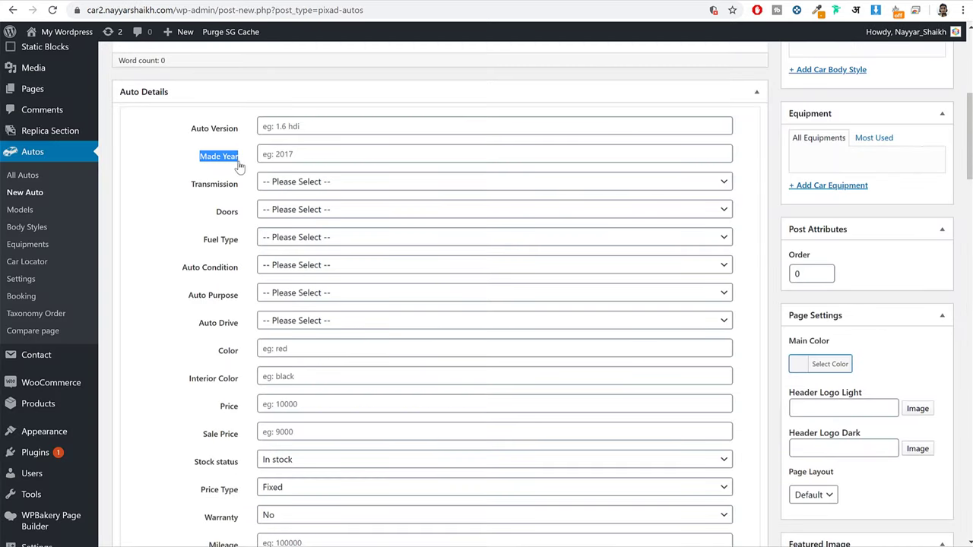
{"action": "left_click_drag", "start_coordinate": [203, 207], "coordinate": [238, 219]}
{"action": "left_click_drag", "start_coordinate": [189, 292], "coordinate": [240, 312]}
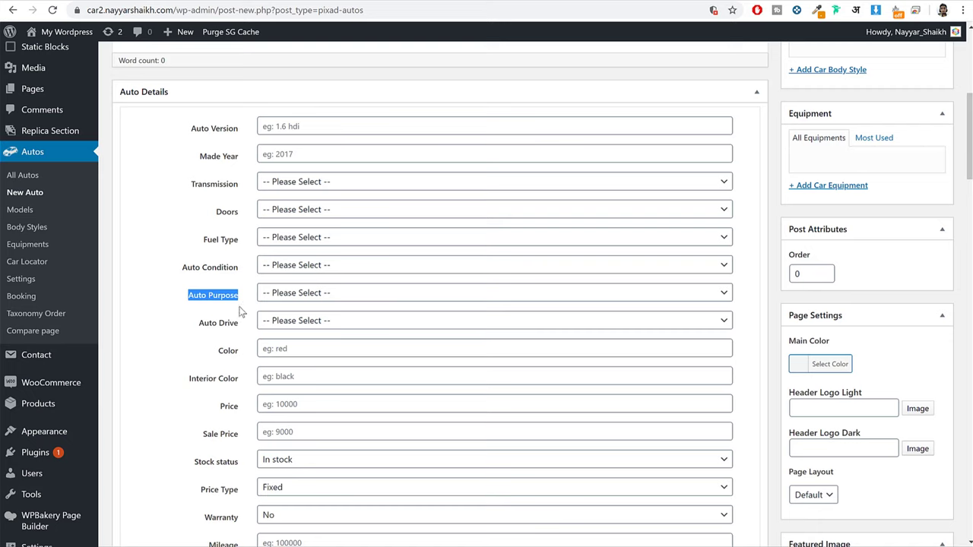
{"action": "scroll", "coordinate": [206, 223], "scroll_direction": "down", "scroll_amount": 3}
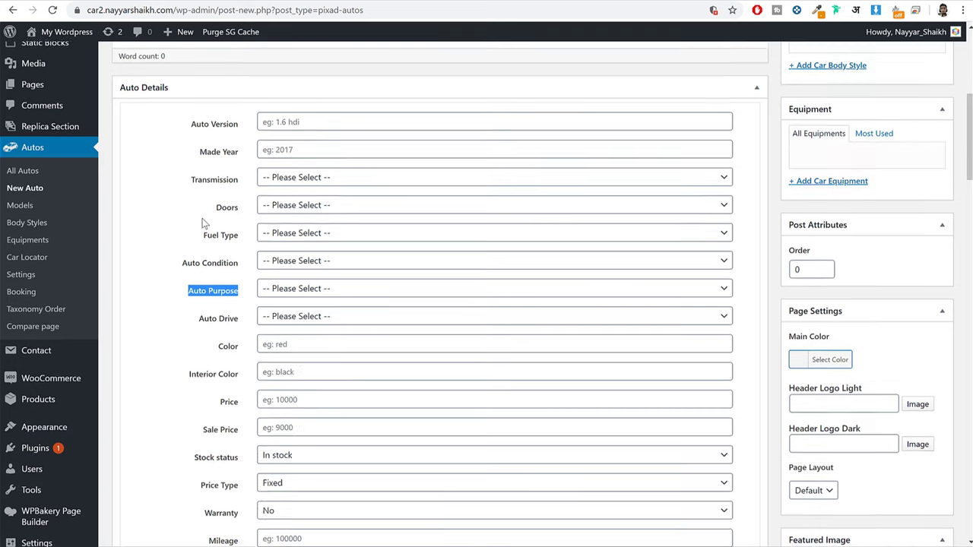
{"action": "scroll", "coordinate": [222, 286], "scroll_direction": "up", "scroll_amount": 4}
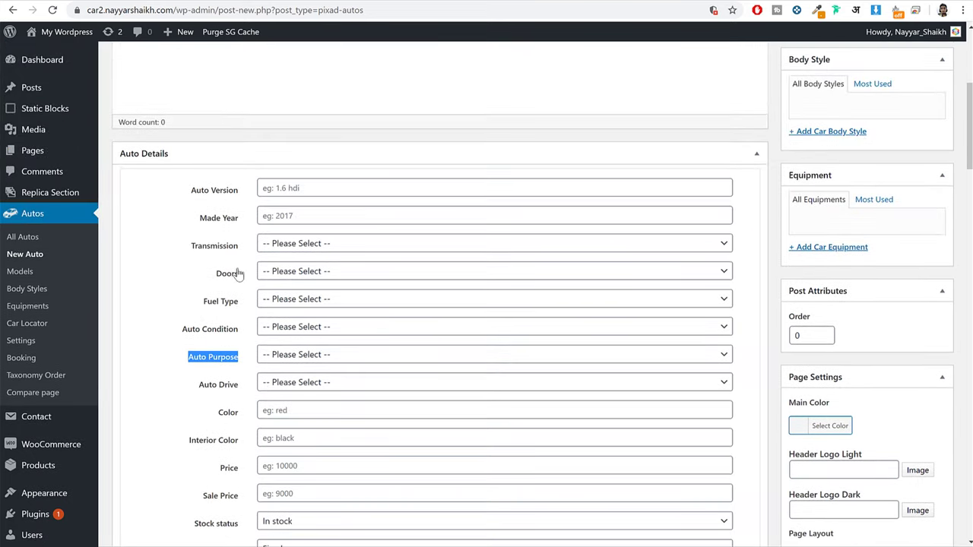
{"action": "scroll", "coordinate": [406, 471], "scroll_direction": "down", "scroll_amount": 10}
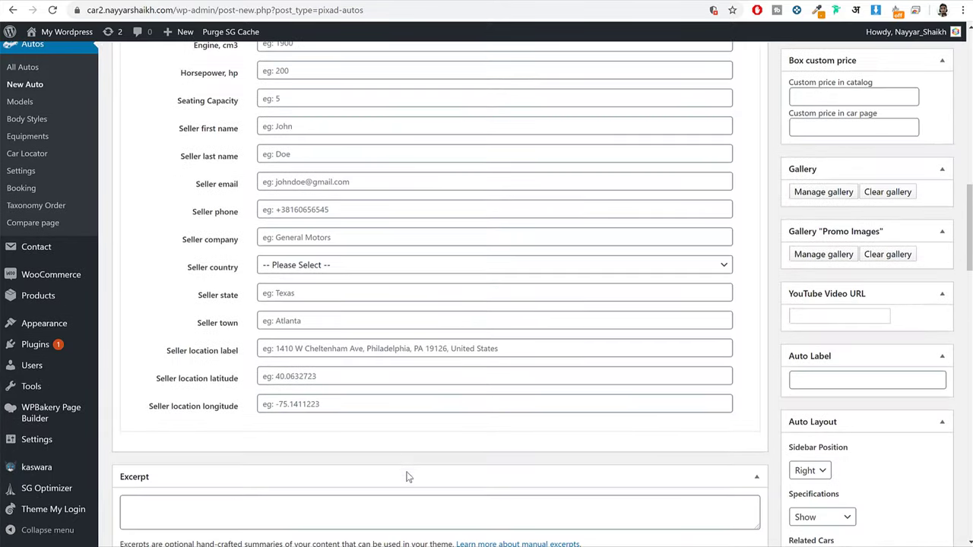
{"action": "scroll", "coordinate": [406, 467], "scroll_direction": "up", "scroll_amount": 9}
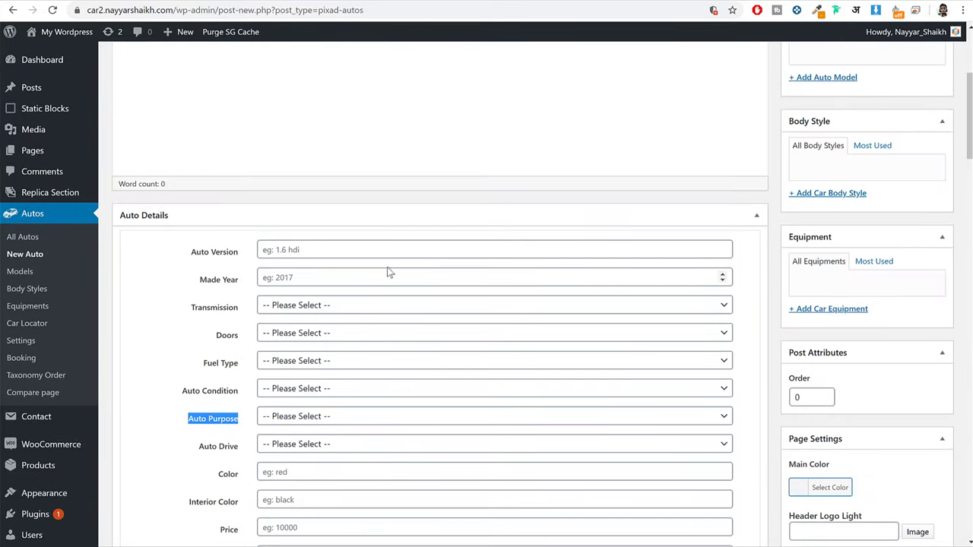
{"action": "scroll", "coordinate": [306, 426], "scroll_direction": "down", "scroll_amount": 2}
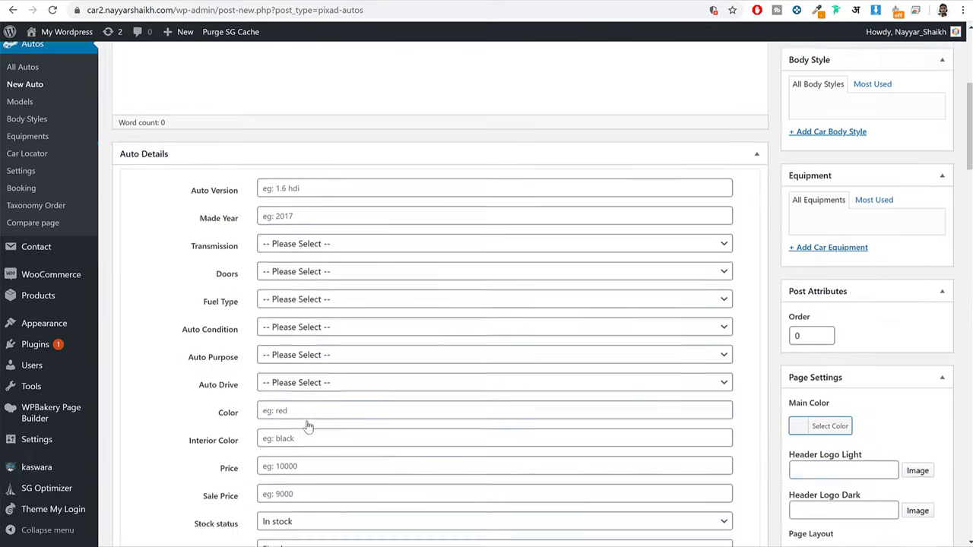
{"action": "scroll", "coordinate": [307, 426], "scroll_direction": "up", "scroll_amount": 3}
{"action": "scroll", "coordinate": [306, 425], "scroll_direction": "up", "scroll_amount": 2}
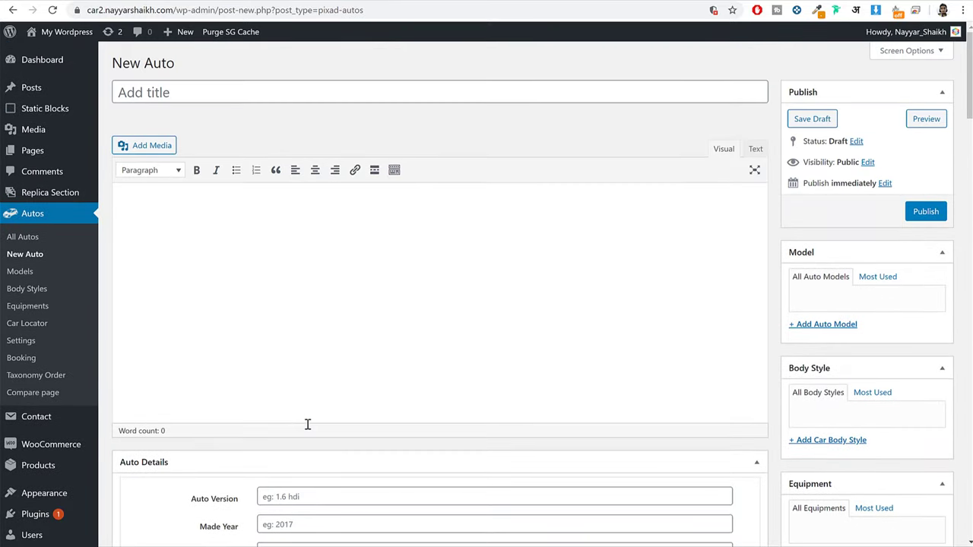
{"action": "scroll", "coordinate": [306, 427], "scroll_direction": "down", "scroll_amount": 2}
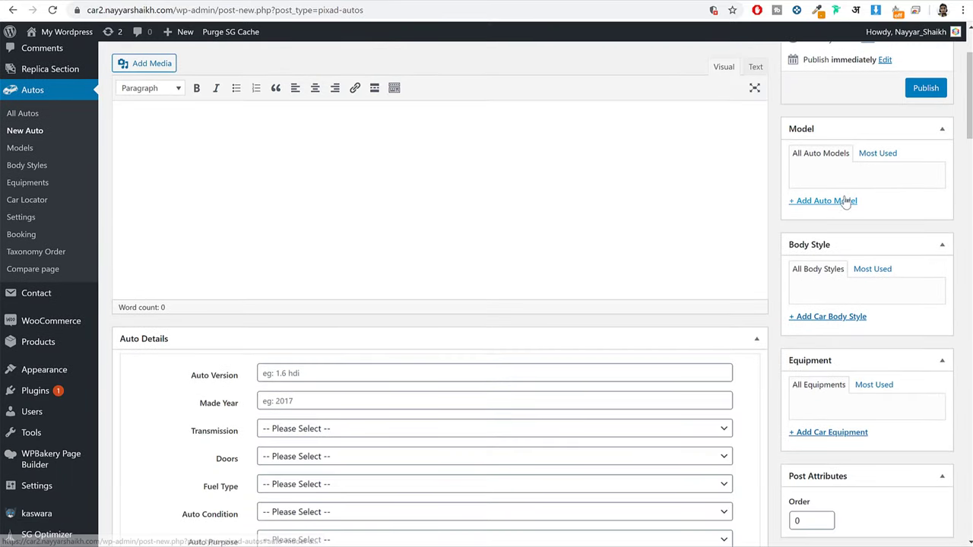
Scroll through the live Fiat Bravo car page for reference.
{"action": "left_click", "coordinate": [118, 3]}
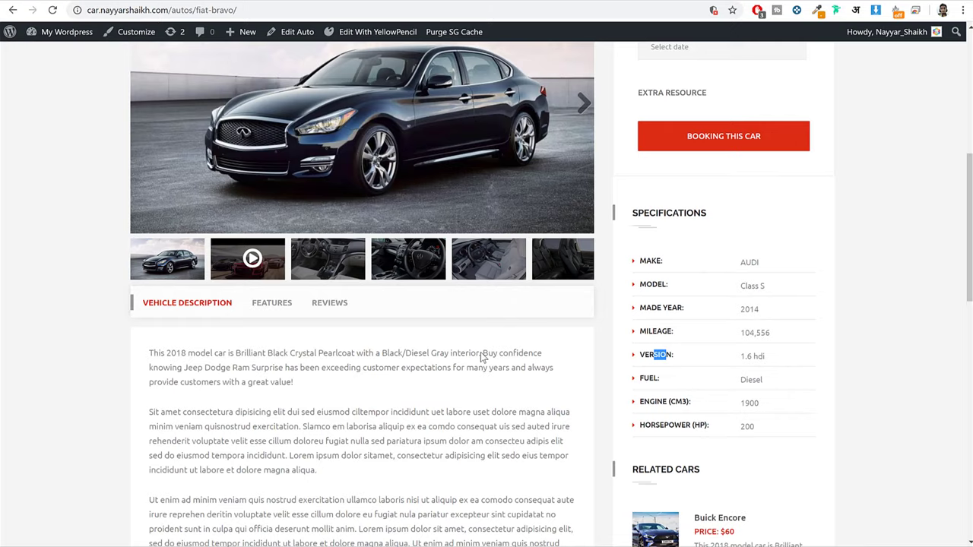
{"action": "scroll", "coordinate": [361, 228], "scroll_direction": "up", "scroll_amount": 3}
{"action": "scroll", "coordinate": [940, 329], "scroll_direction": "down", "scroll_amount": 2}
{"action": "scroll", "coordinate": [940, 330], "scroll_direction": "down", "scroll_amount": 3}
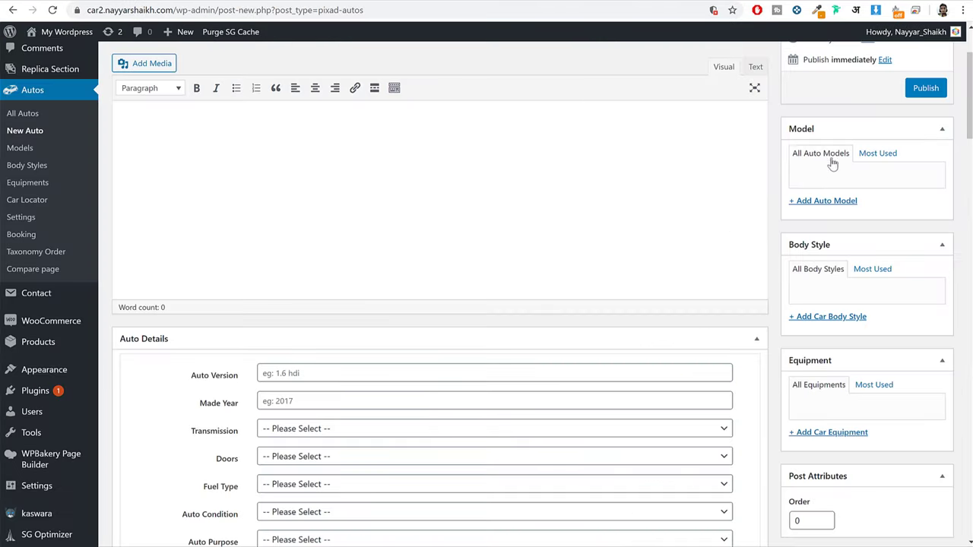
{"action": "scroll", "coordinate": [843, 262], "scroll_direction": "down", "scroll_amount": 1}
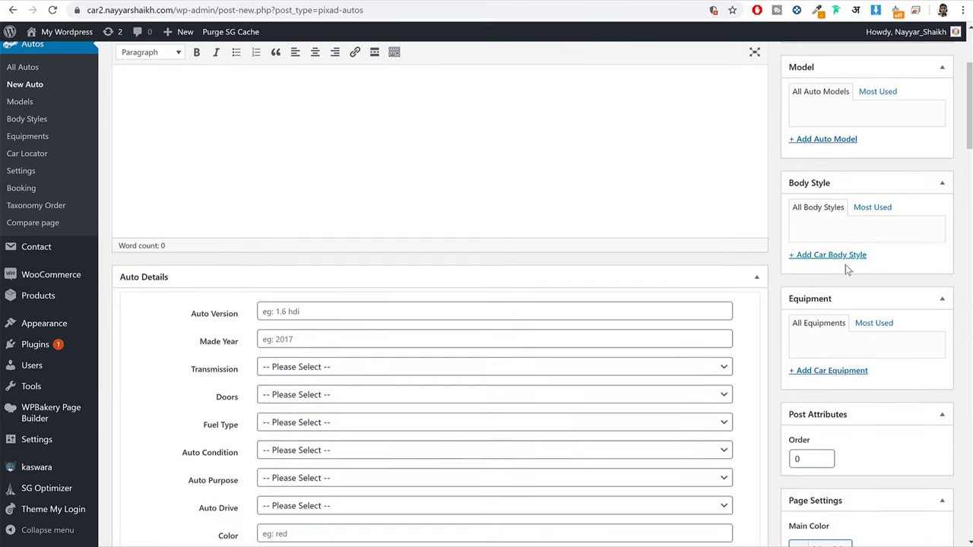
{"action": "scroll", "coordinate": [847, 268], "scroll_direction": "down", "scroll_amount": 2}
{"action": "scroll", "coordinate": [844, 242], "scroll_direction": "down", "scroll_amount": 7}
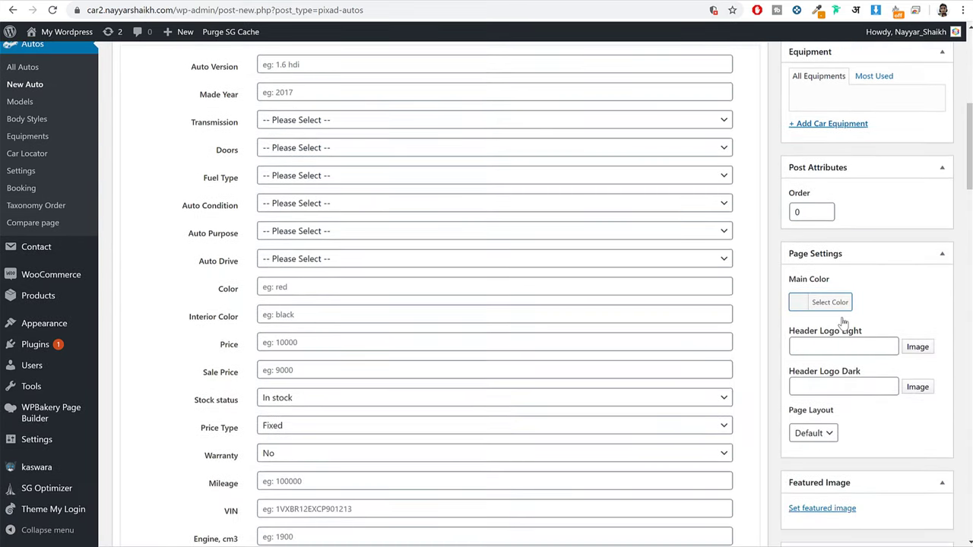
{"action": "scroll", "coordinate": [841, 337], "scroll_direction": "up", "scroll_amount": 11}
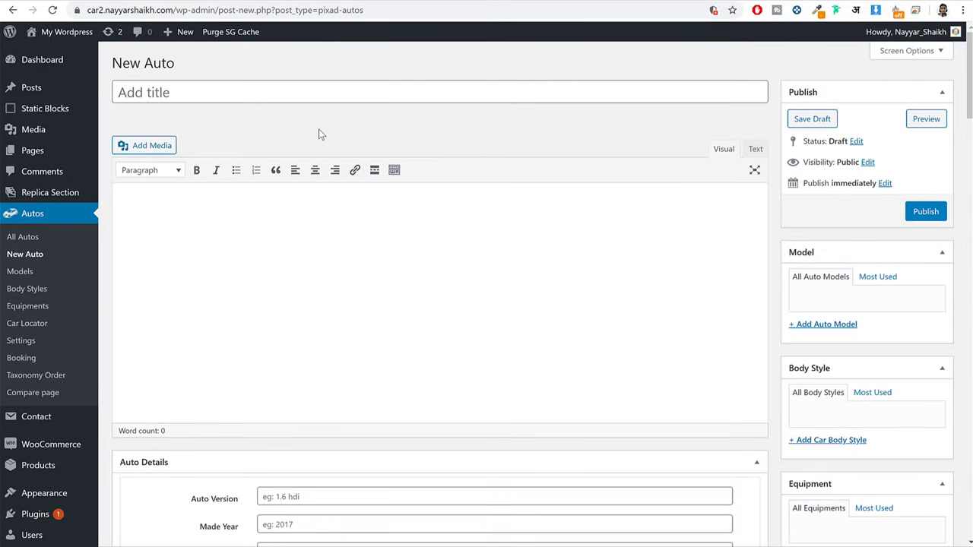
{"action": "scroll", "coordinate": [395, 386], "scroll_direction": "down", "scroll_amount": 6}
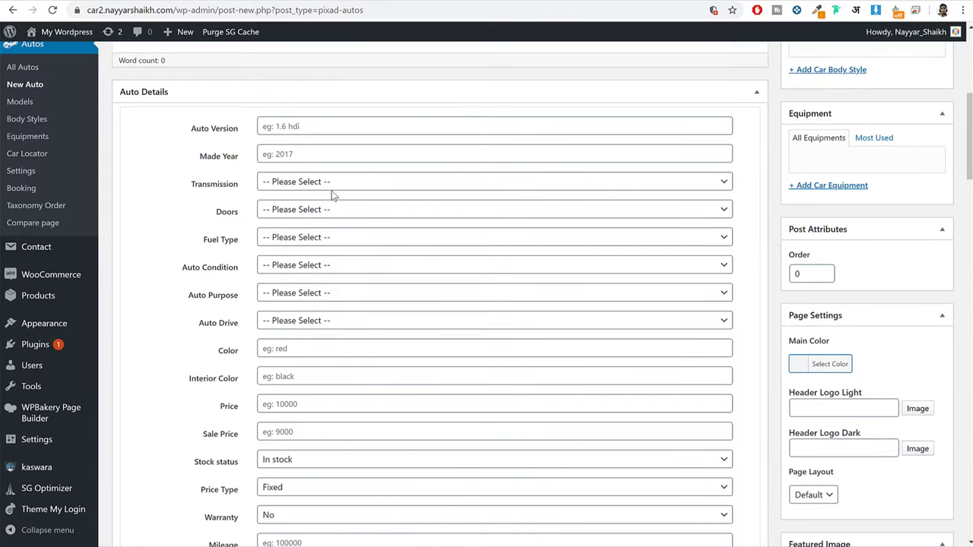
{"action": "scroll", "coordinate": [360, 239], "scroll_direction": "up", "scroll_amount": 2}
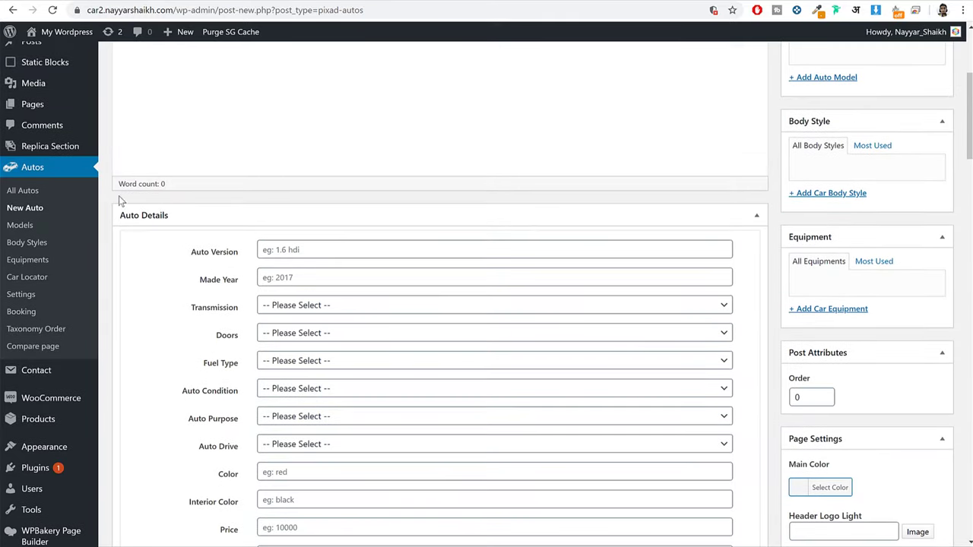
Open Autos Settings and show the Auto Fields validation table.
{"action": "left_click", "coordinate": [21, 295]}
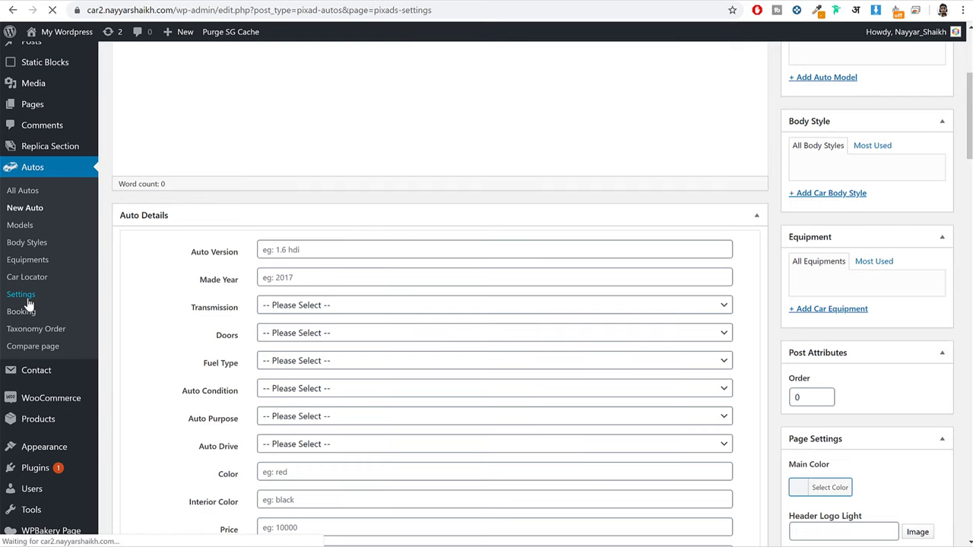
{"action": "scroll", "coordinate": [440, 331], "scroll_direction": "down", "scroll_amount": 4}
{"action": "scroll", "coordinate": [442, 335], "scroll_direction": "up", "scroll_amount": 5}
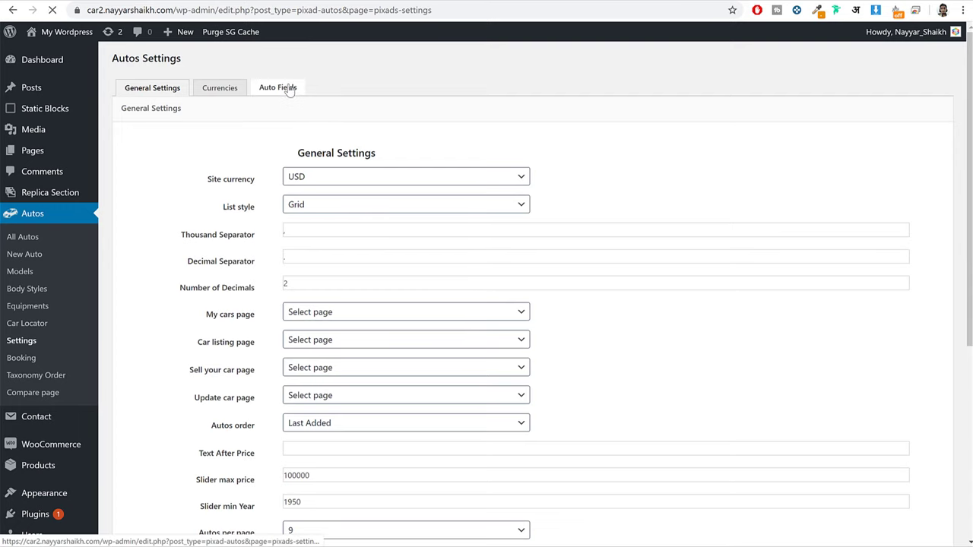
{"action": "left_click", "coordinate": [280, 87]}
{"action": "scroll", "coordinate": [575, 276], "scroll_direction": "down", "scroll_amount": 1}
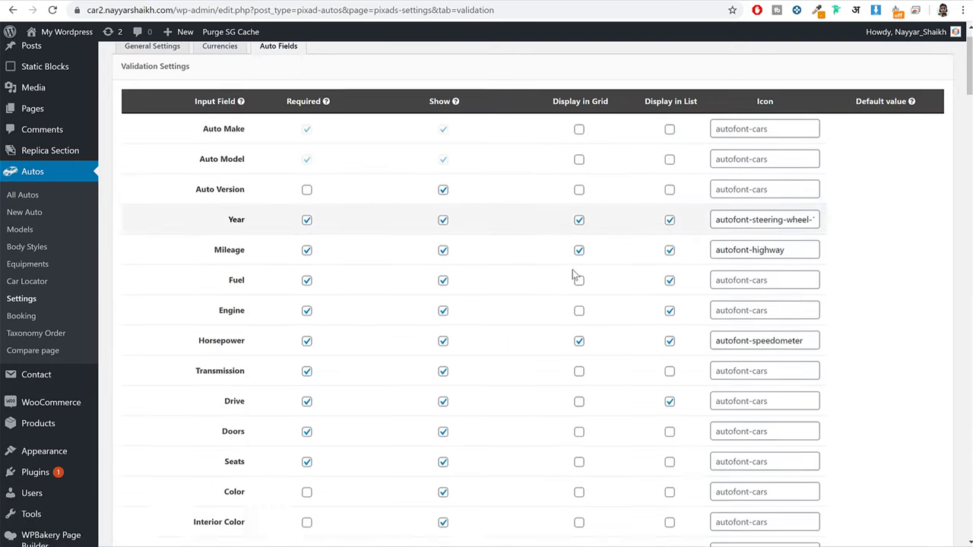
{"action": "scroll", "coordinate": [572, 271], "scroll_direction": "up", "scroll_amount": 1}
{"action": "scroll", "coordinate": [360, 293], "scroll_direction": "down", "scroll_amount": 2}
{"action": "scroll", "coordinate": [360, 296], "scroll_direction": "down", "scroll_amount": 9}
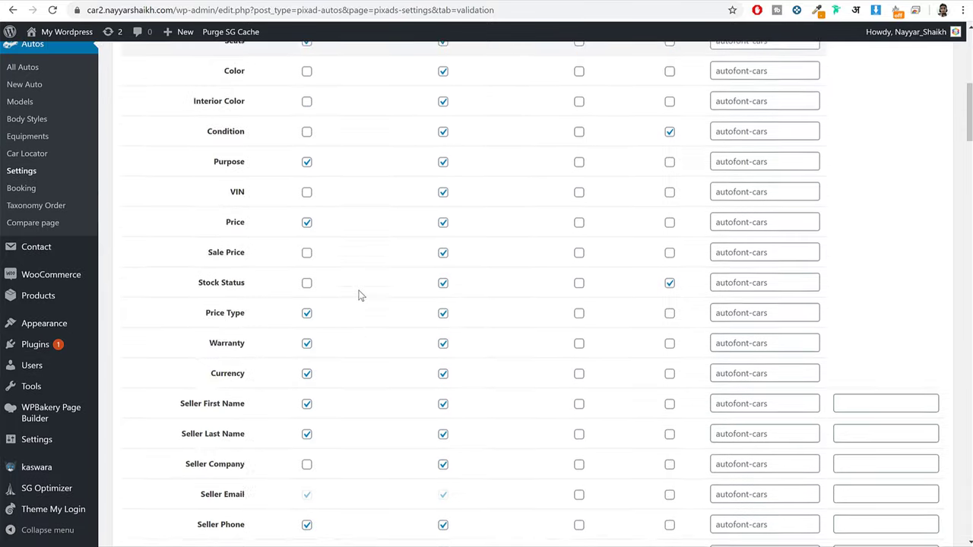
{"action": "scroll", "coordinate": [360, 295], "scroll_direction": "up", "scroll_amount": 11}
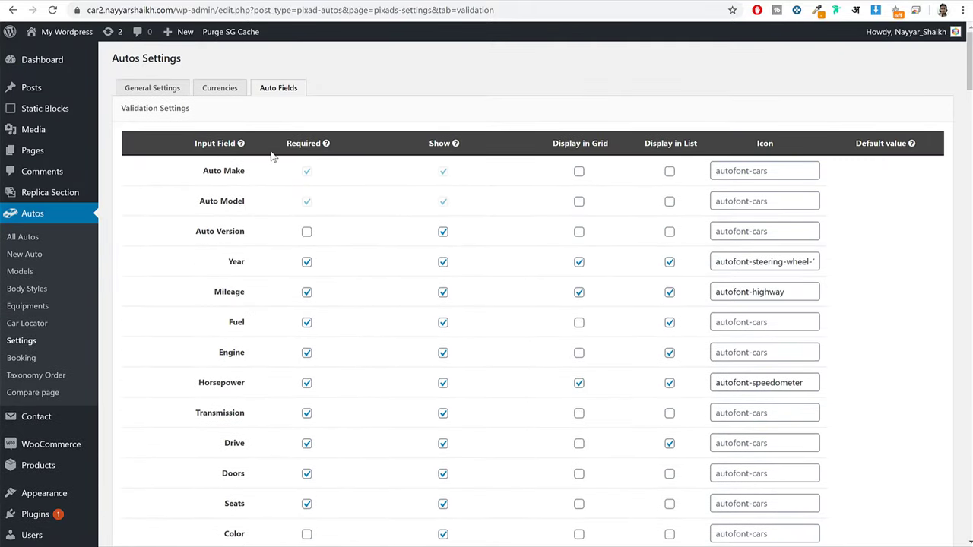
Point out the Required, Display in Grid and Display in List columns, then return to Fiat Bravo.
{"action": "left_click_drag", "start_coordinate": [285, 144], "coordinate": [317, 148]}
{"action": "left_click", "coordinate": [424, 147]}
{"action": "left_click_drag", "start_coordinate": [613, 150], "coordinate": [539, 151]}
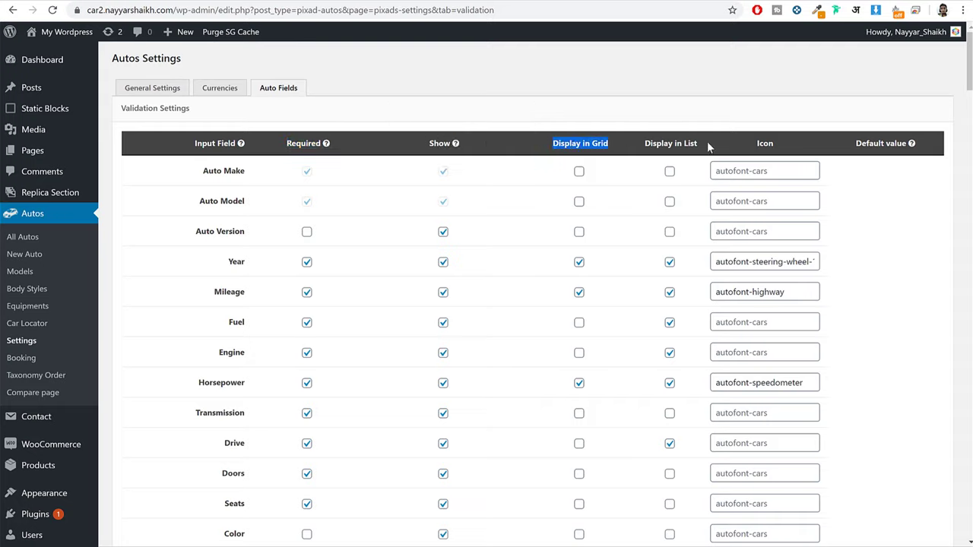
{"action": "left_click_drag", "start_coordinate": [706, 144], "coordinate": [645, 149]}
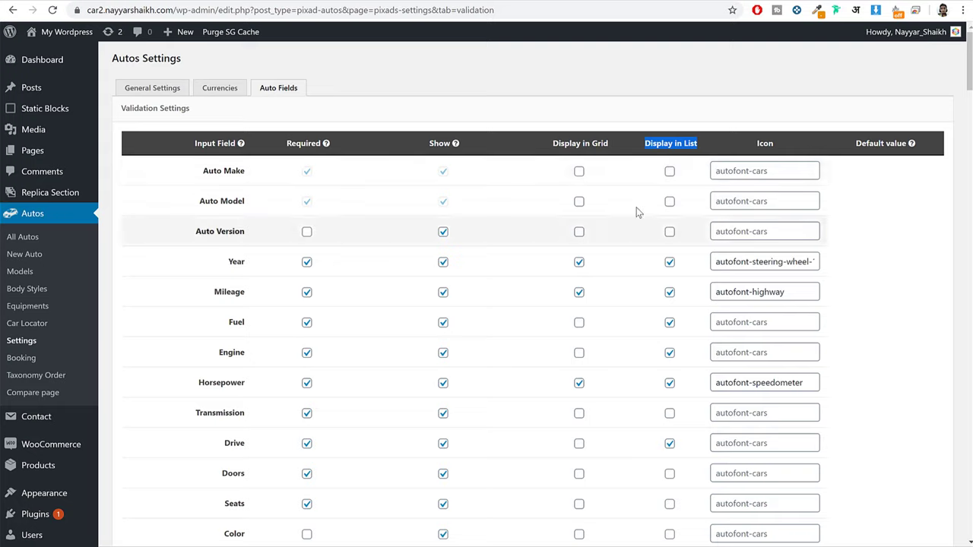
{"action": "left_click", "coordinate": [554, 145]}
{"action": "left_click_drag", "start_coordinate": [554, 146], "coordinate": [600, 140]}
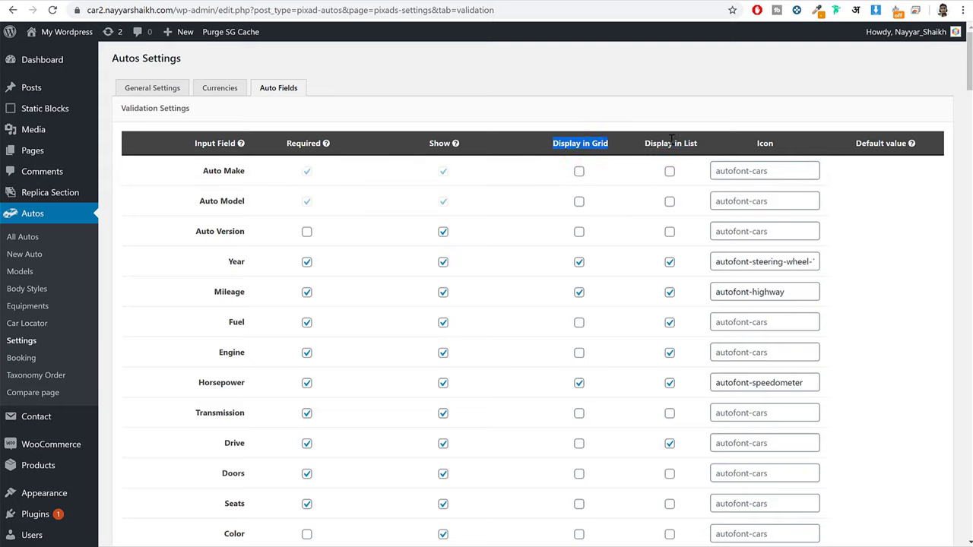
{"action": "left_click_drag", "start_coordinate": [702, 145], "coordinate": [651, 141]}
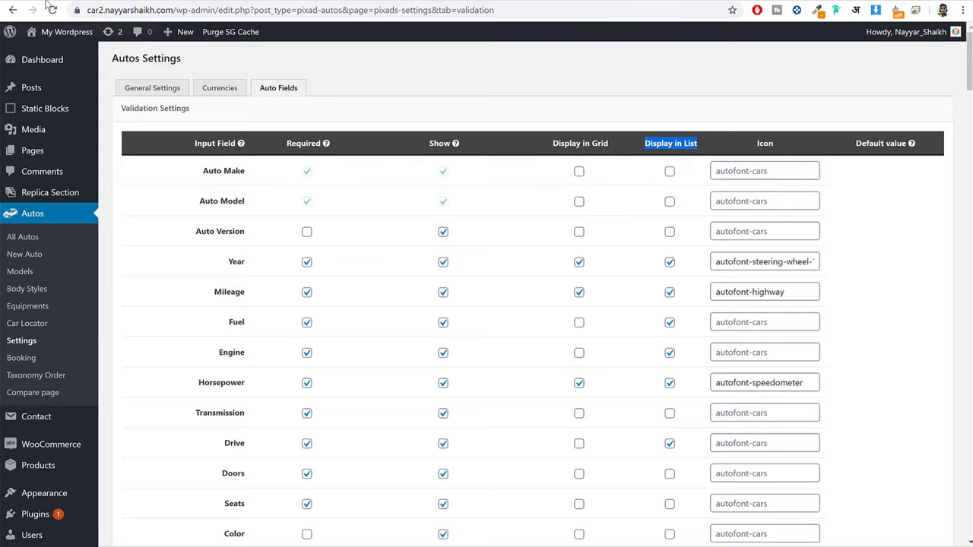
{"action": "left_click", "coordinate": [47, 5]}
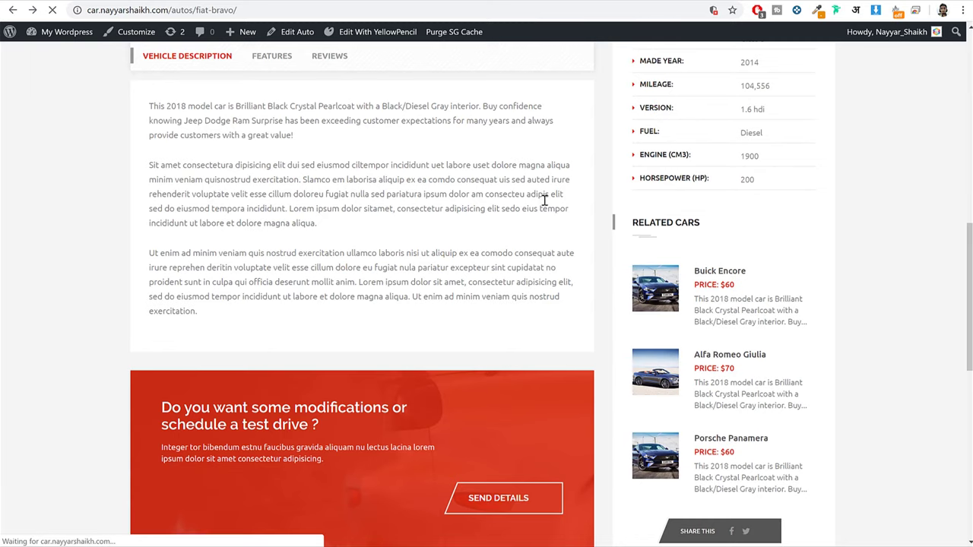
Open the car listing and check Ferrari California's spec and horsepower figures on its grid card.
{"action": "scroll", "coordinate": [623, 266], "scroll_direction": "up", "scroll_amount": 15}
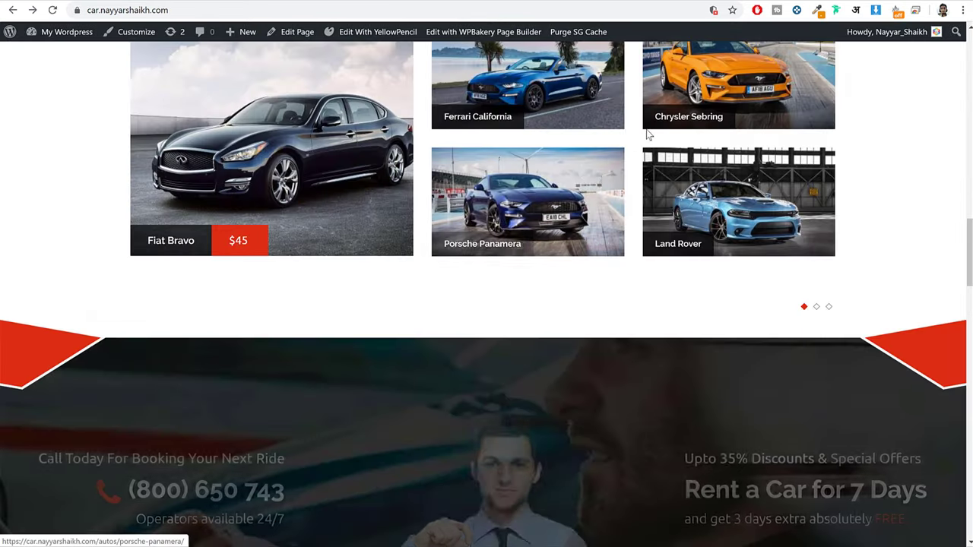
{"action": "scroll", "coordinate": [621, 281], "scroll_direction": "up", "scroll_amount": 5}
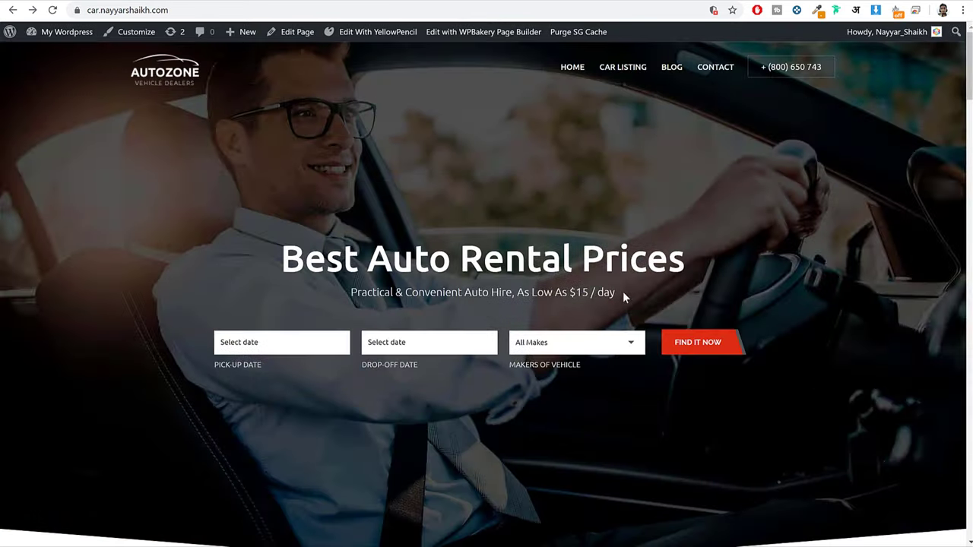
{"action": "left_click", "coordinate": [634, 66]}
{"action": "scroll", "coordinate": [750, 159], "scroll_direction": "down", "scroll_amount": 3}
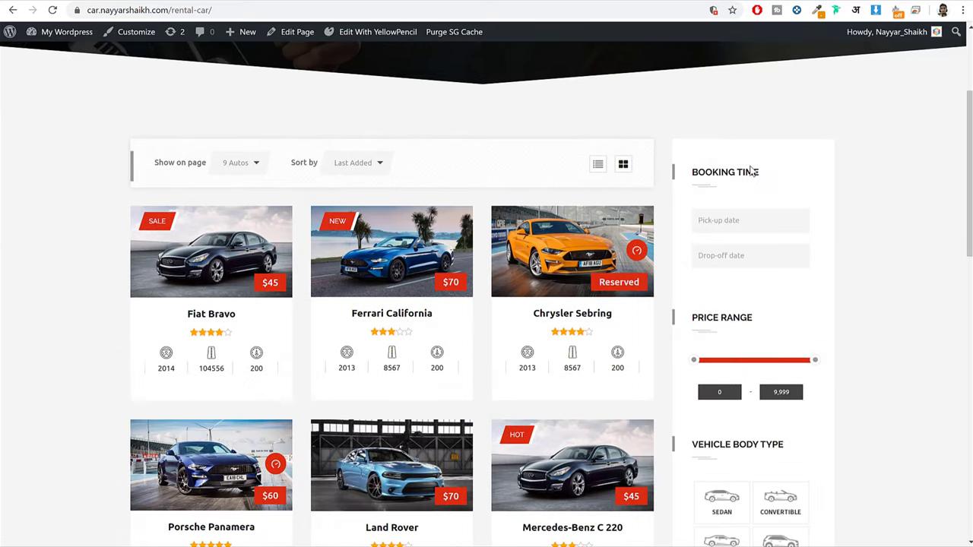
{"action": "scroll", "coordinate": [751, 171], "scroll_direction": "down", "scroll_amount": 2}
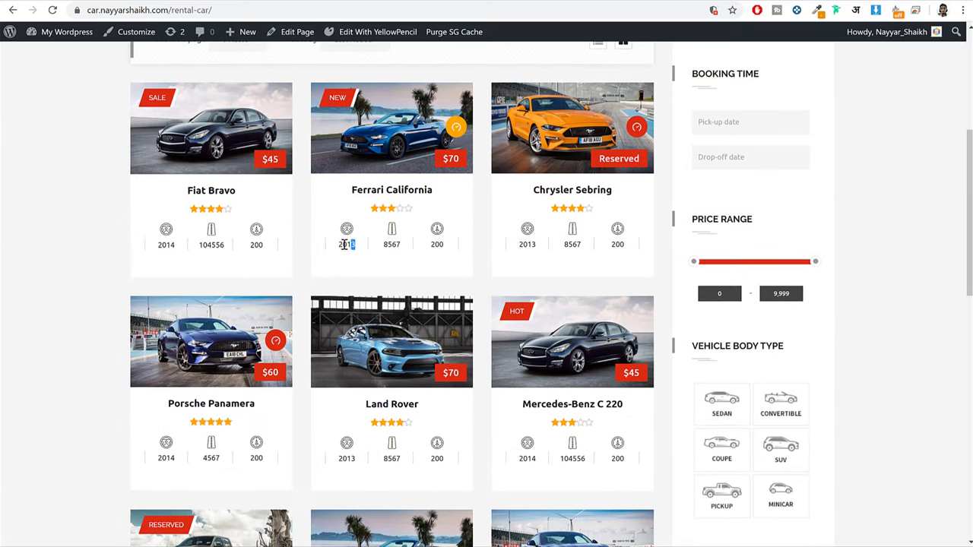
{"action": "left_click", "coordinate": [380, 245]}
{"action": "left_click_drag", "start_coordinate": [370, 244], "coordinate": [438, 244]}
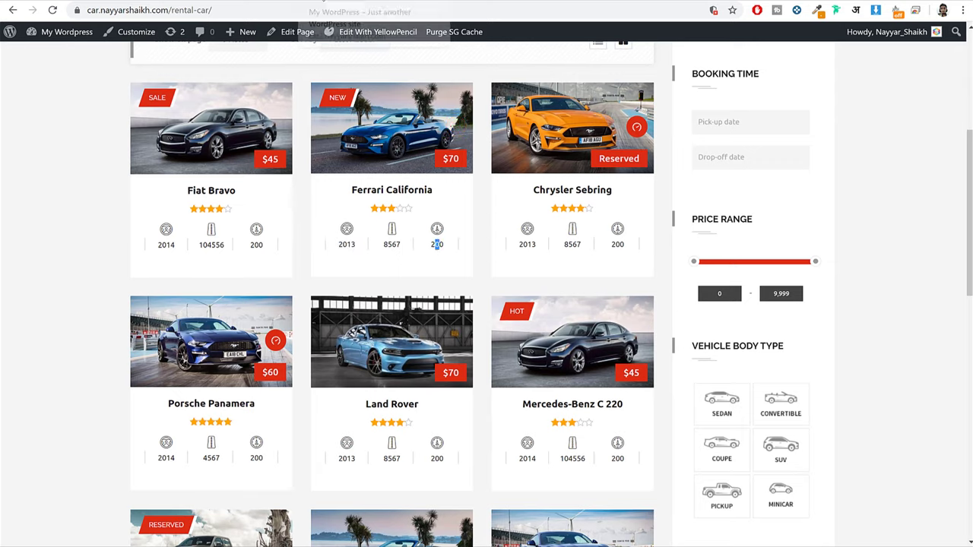
Check the Display in Grid column in the Auto Fields settings.
{"action": "left_click", "coordinate": [265, 3]}
{"action": "left_click", "coordinate": [387, 4]}
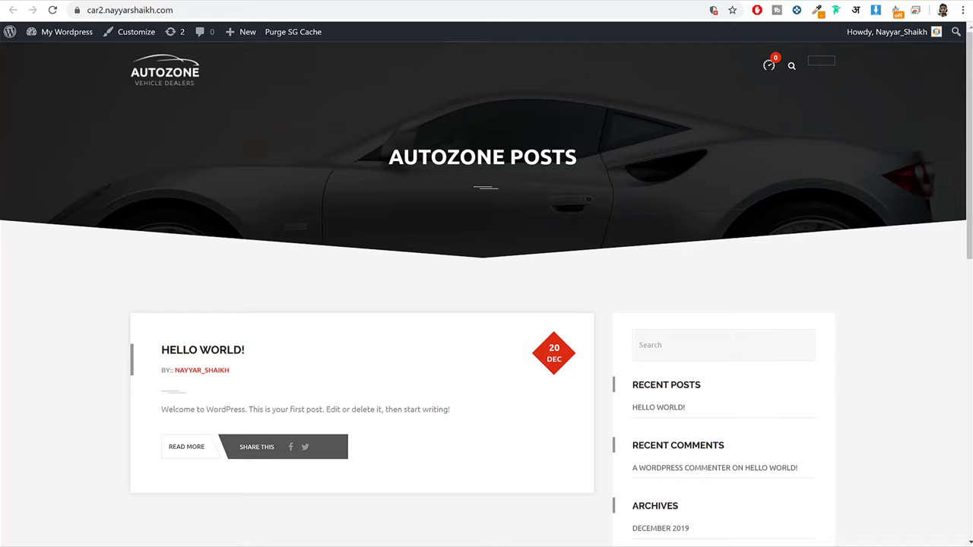
{"action": "left_click", "coordinate": [266, 3]}
{"action": "scroll", "coordinate": [705, 253], "scroll_direction": "down", "scroll_amount": 1}
{"action": "scroll", "coordinate": [695, 213], "scroll_direction": "up", "scroll_amount": 1}
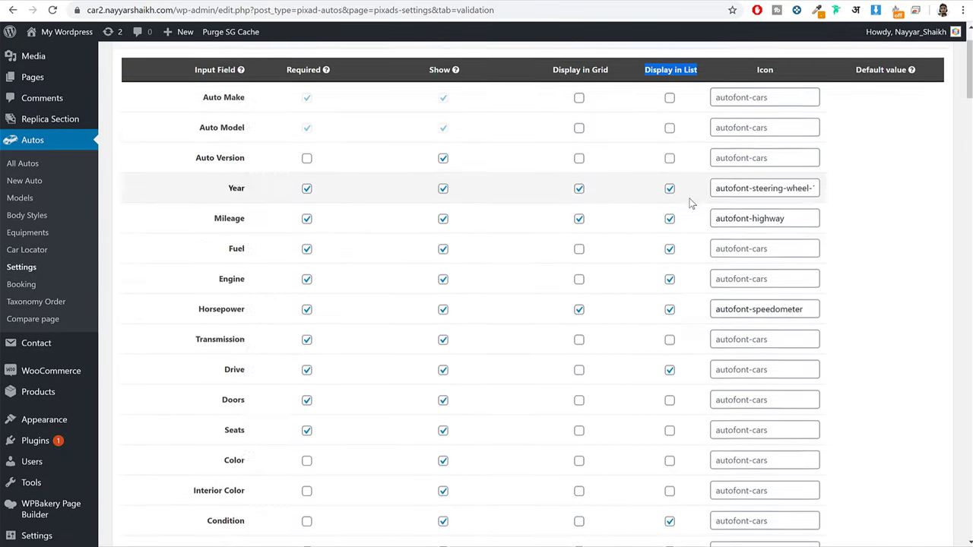
{"action": "left_click_drag", "start_coordinate": [609, 143], "coordinate": [543, 150]}
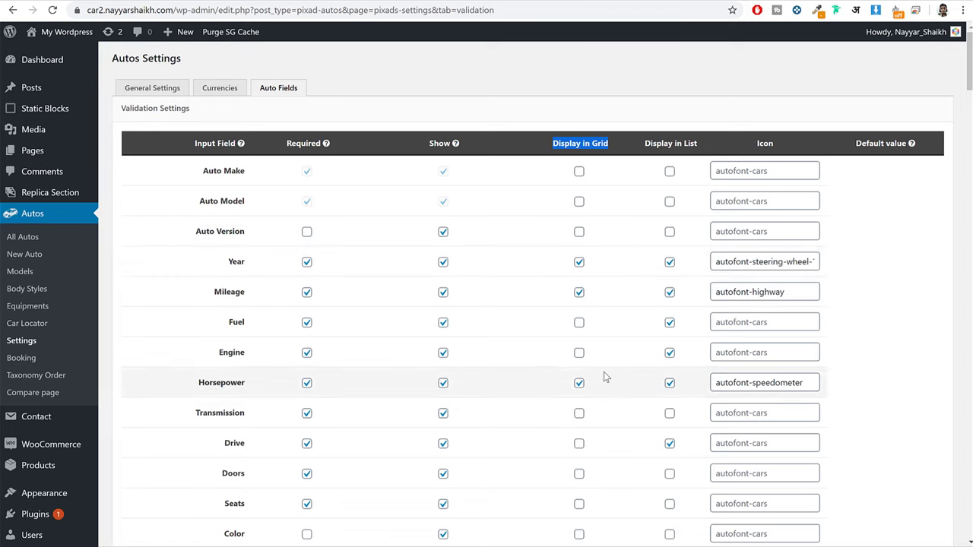
Compare Fiat Bravo's year and mileage on its grid card with the Auto Fields settings.
{"action": "key", "text": "ctrl+Tab"}
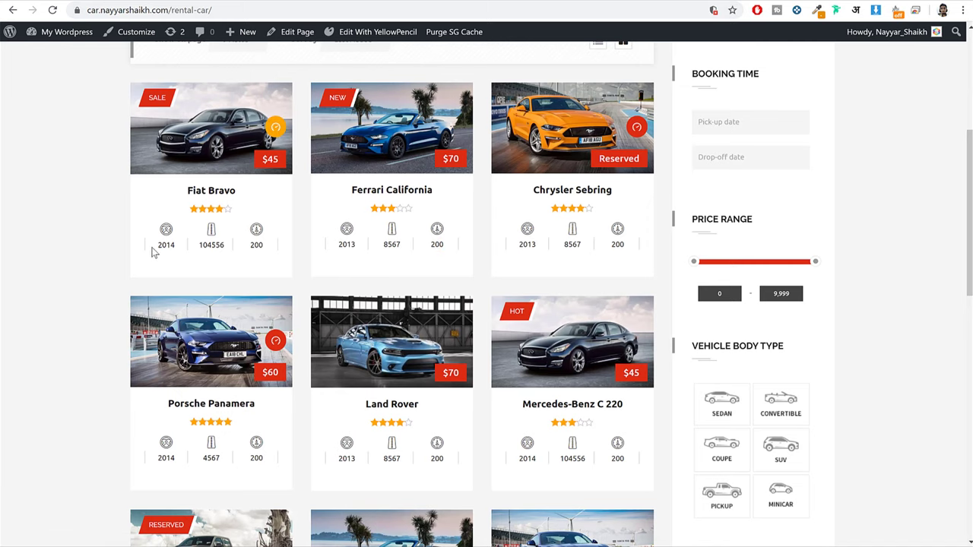
{"action": "double_click", "coordinate": [166, 245]}
{"action": "left_click_drag", "start_coordinate": [216, 245], "coordinate": [180, 254]}
{"action": "left_click", "coordinate": [248, 247]}
{"action": "key", "text": "ctrl+Tab"}
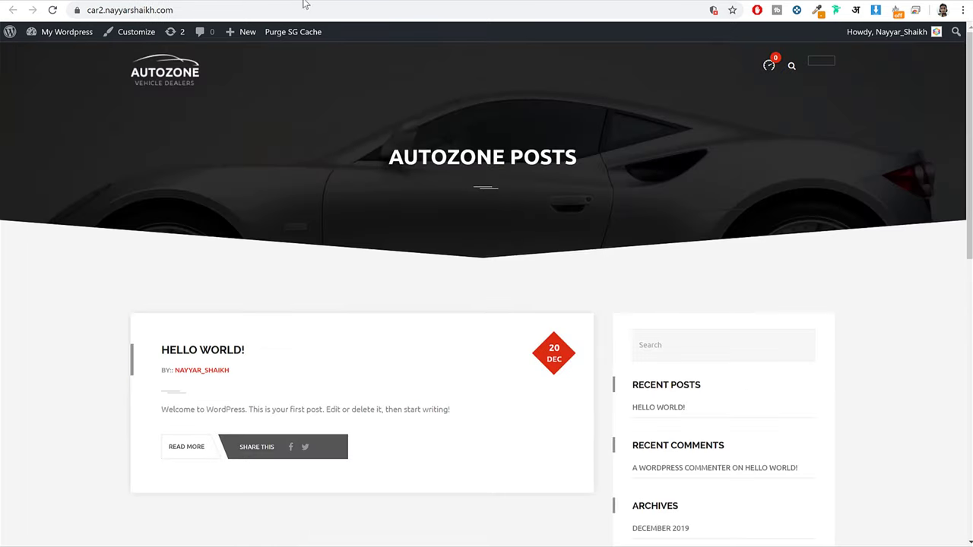
{"action": "key", "text": "ctrl+Tab"}
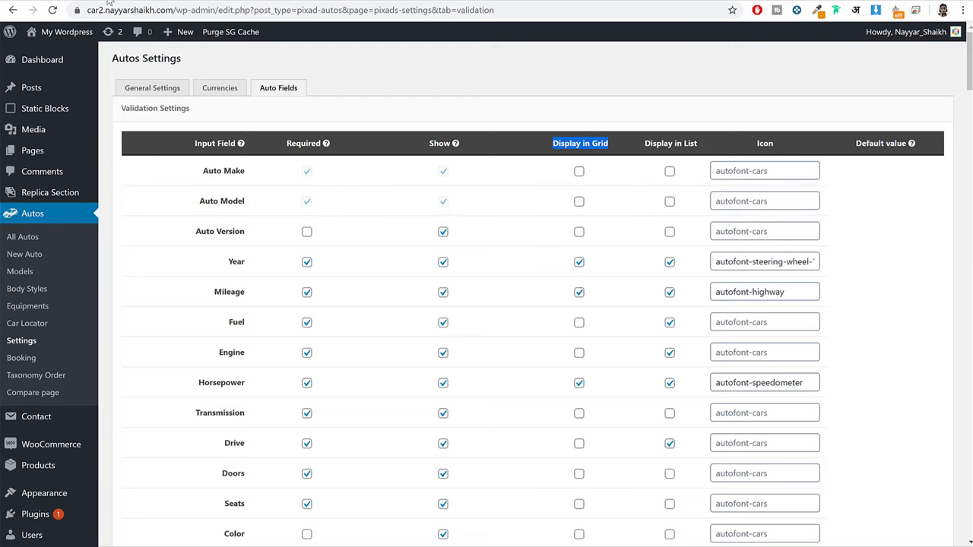
{"action": "key", "text": "ctrl+Tab"}
{"action": "scroll", "coordinate": [569, 187], "scroll_direction": "up", "scroll_amount": 2}
Switch the listing to list view, check Fiat Bravo's Year detail, and return to Auto Fields.
{"action": "left_click", "coordinate": [597, 226]}
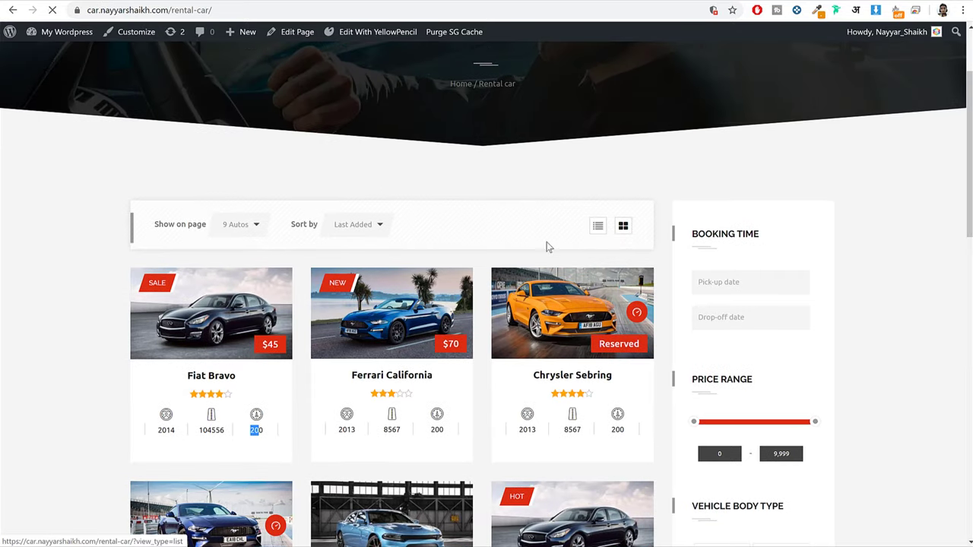
{"action": "scroll", "coordinate": [509, 255], "scroll_direction": "down", "scroll_amount": 3}
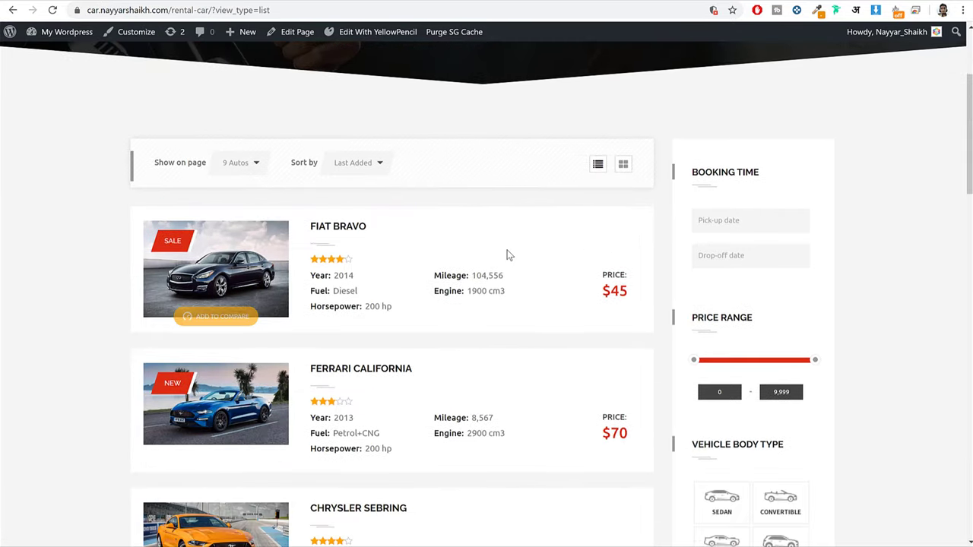
{"action": "left_click_drag", "start_coordinate": [363, 279], "coordinate": [391, 302]}
{"action": "left_click", "coordinate": [459, 290]}
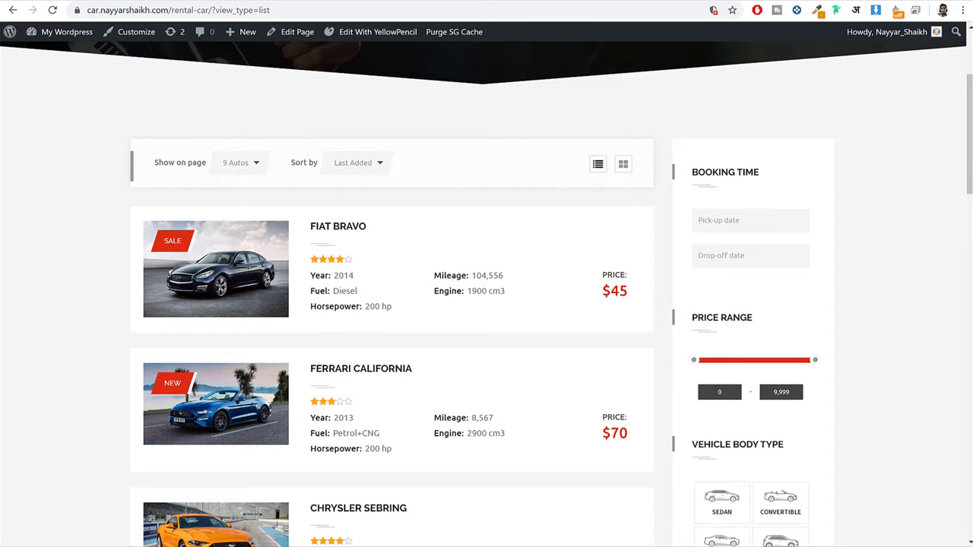
{"action": "left_click", "coordinate": [334, 1]}
{"action": "left_click", "coordinate": [251, 1]}
{"action": "scroll", "coordinate": [293, 220], "scroll_direction": "down", "scroll_amount": 1}
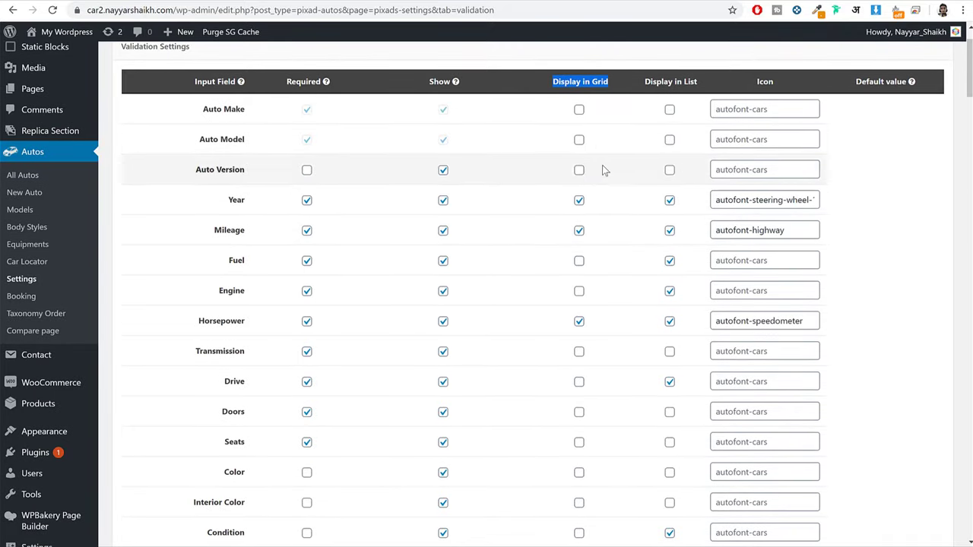
Show Auto Make and Auto Model in the list view.
{"action": "left_click", "coordinate": [580, 221]}
{"action": "left_click_drag", "start_coordinate": [693, 190], "coordinate": [660, 278]}
{"action": "left_click", "coordinate": [854, 180]}
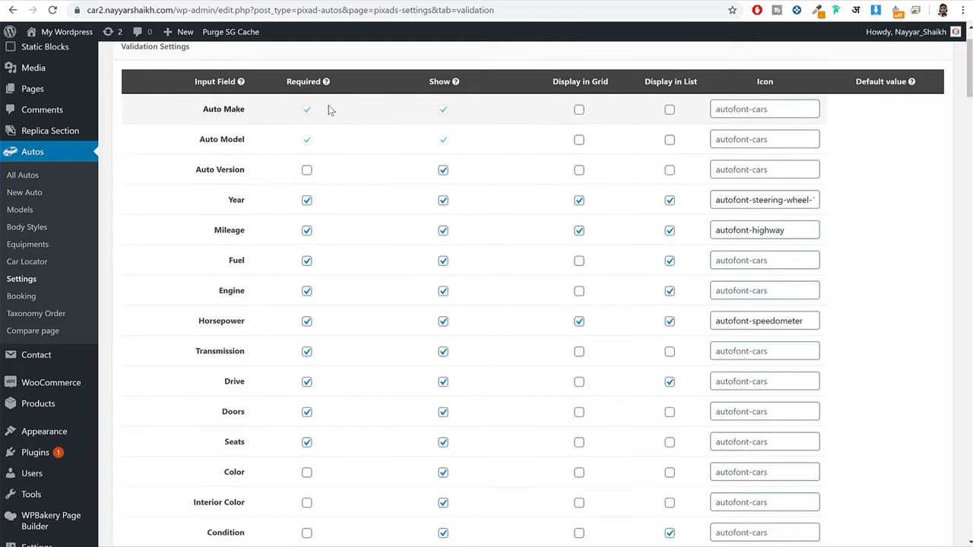
{"action": "left_click", "coordinate": [668, 109]}
{"action": "left_click", "coordinate": [669, 139]}
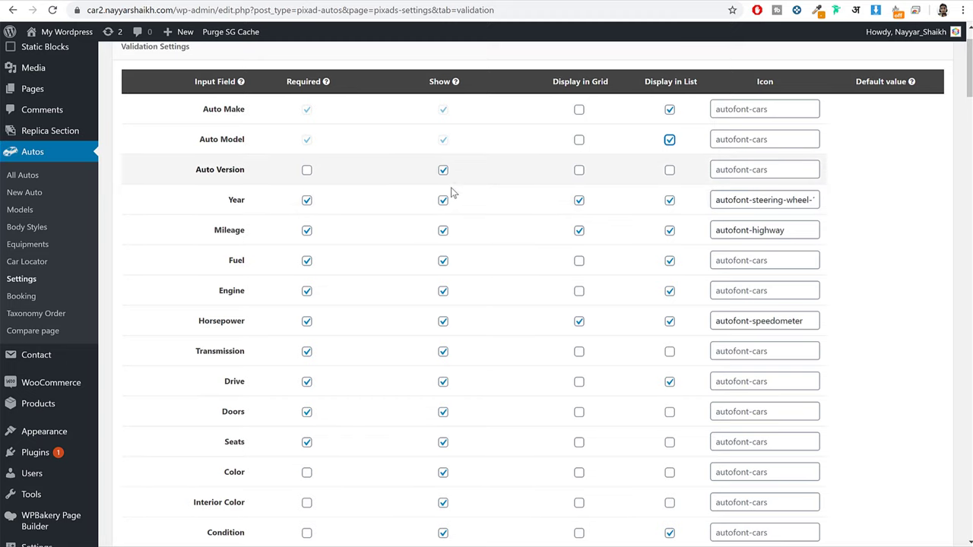
Toggle Mileage's Show box and stop showing Fuel, Transmission and Drive.
{"action": "scroll", "coordinate": [453, 190], "scroll_direction": "down", "scroll_amount": 1}
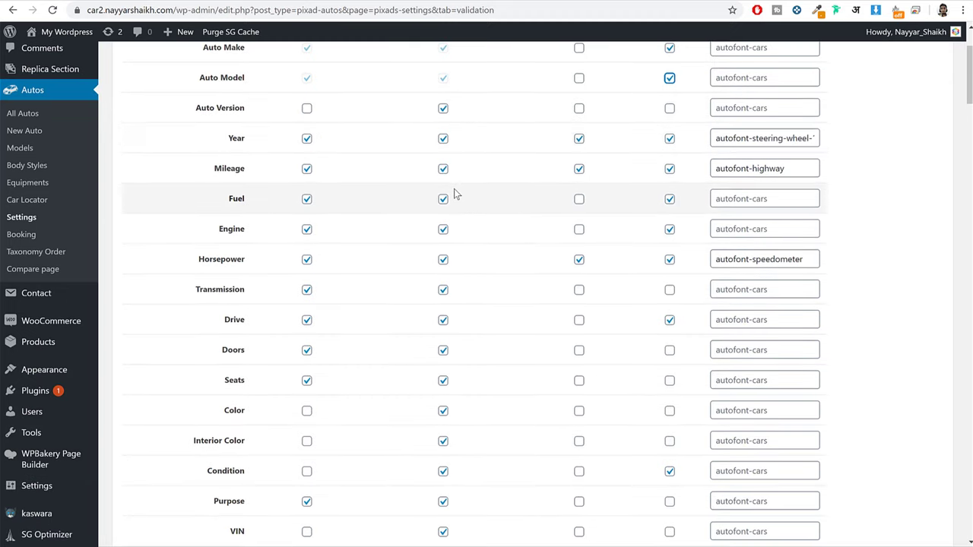
{"action": "left_click", "coordinate": [443, 169]}
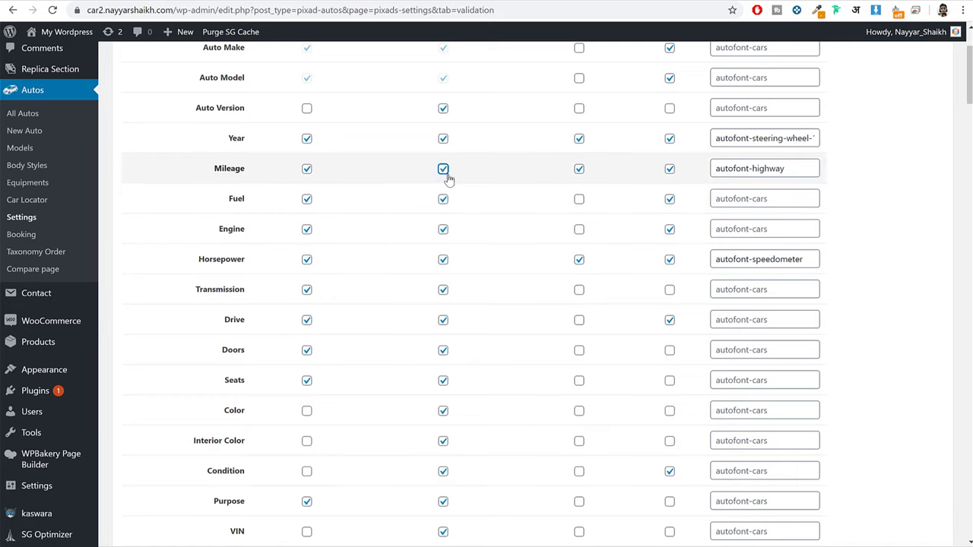
{"action": "left_click", "coordinate": [443, 199]}
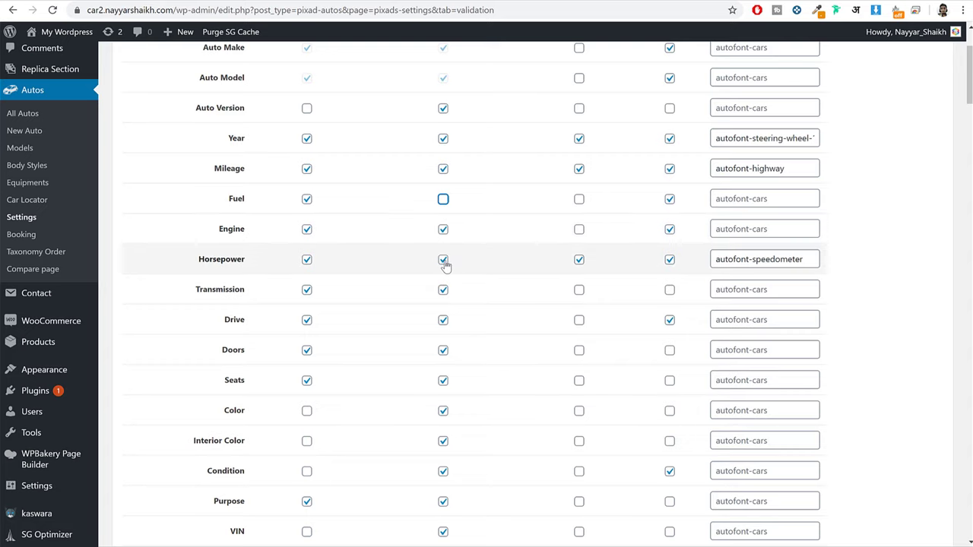
{"action": "left_click", "coordinate": [443, 293]}
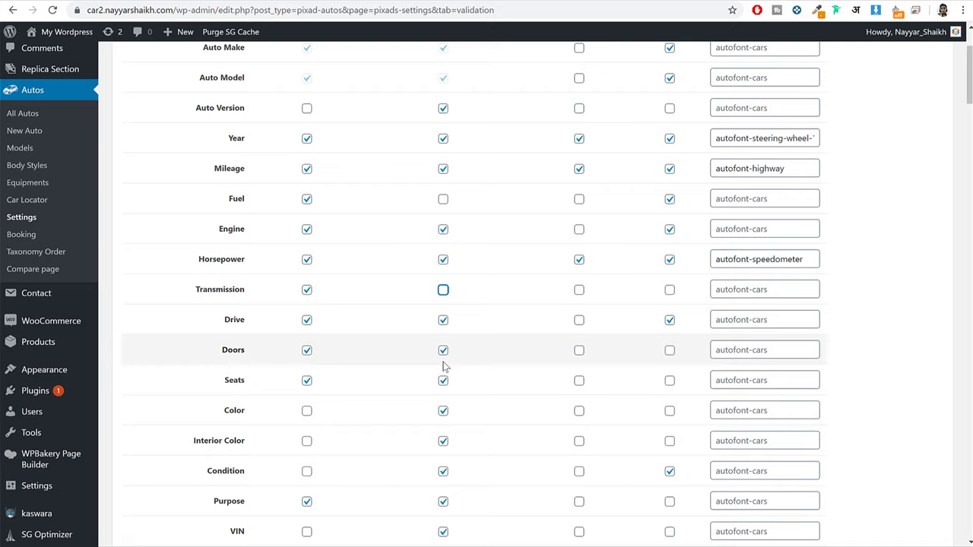
{"action": "scroll", "coordinate": [445, 367], "scroll_direction": "down", "scroll_amount": 2}
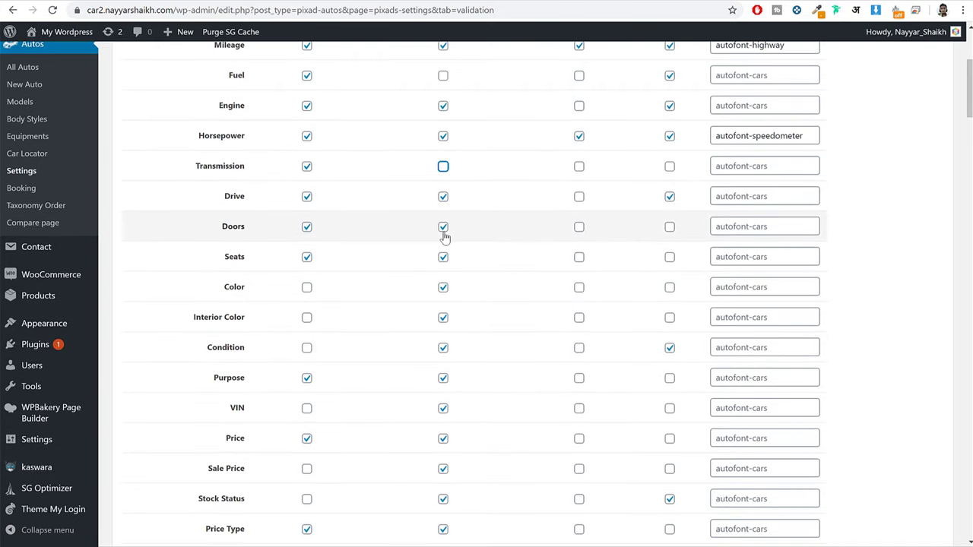
{"action": "left_click", "coordinate": [440, 197]}
Stop showing Interior Color, Color, Purpose, VIN and Sale Price.
{"action": "scroll", "coordinate": [504, 251], "scroll_direction": "down", "scroll_amount": 1}
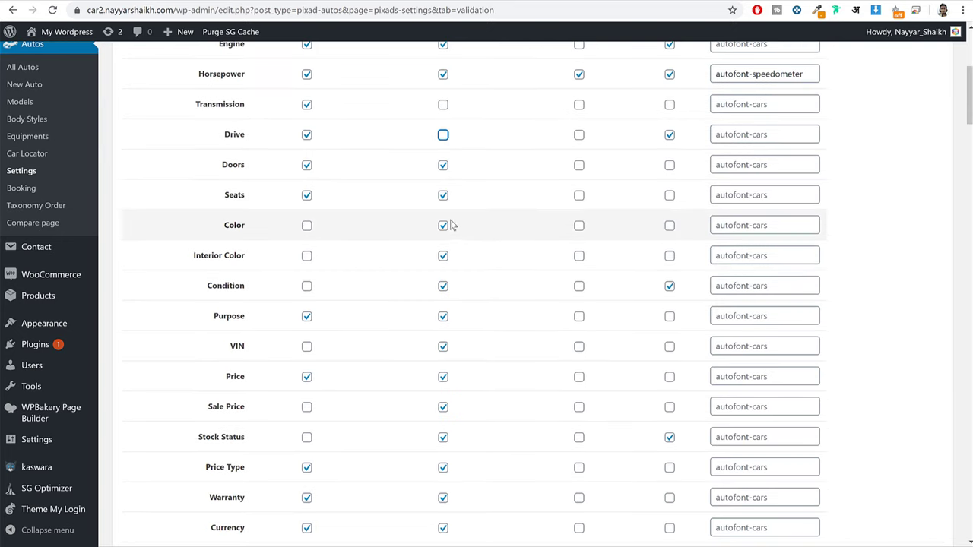
{"action": "scroll", "coordinate": [557, 231], "scroll_direction": "down", "scroll_amount": 1}
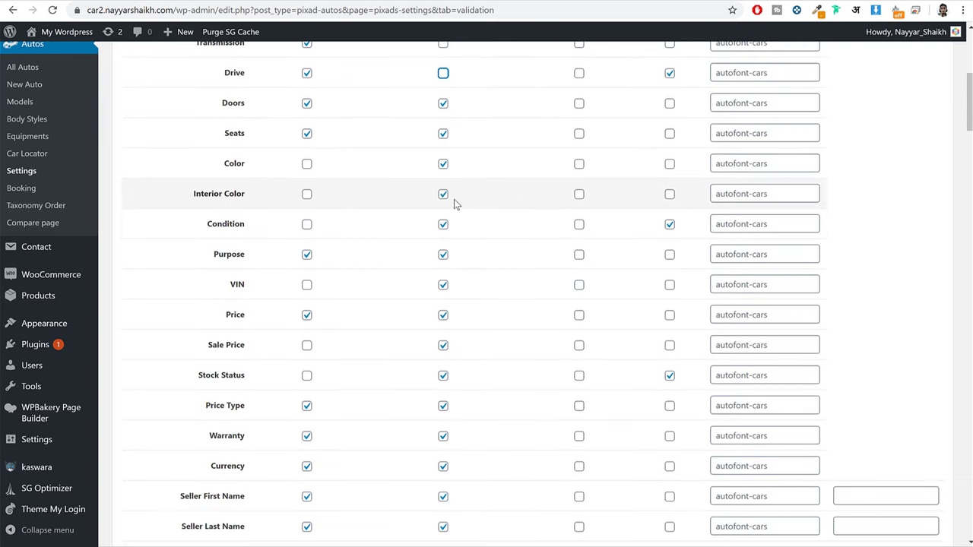
{"action": "left_click", "coordinate": [444, 196]}
{"action": "left_click", "coordinate": [443, 165]}
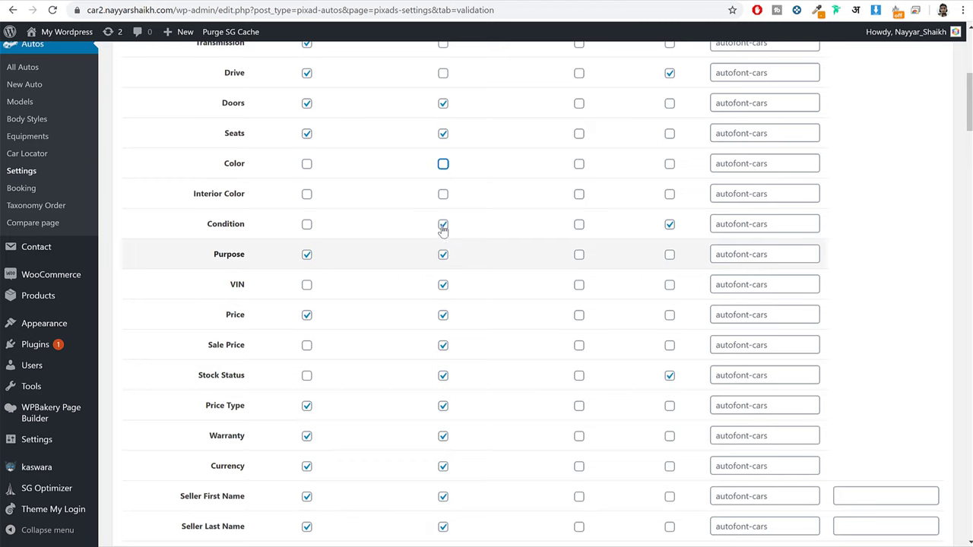
{"action": "scroll", "coordinate": [498, 224], "scroll_direction": "down", "scroll_amount": 1}
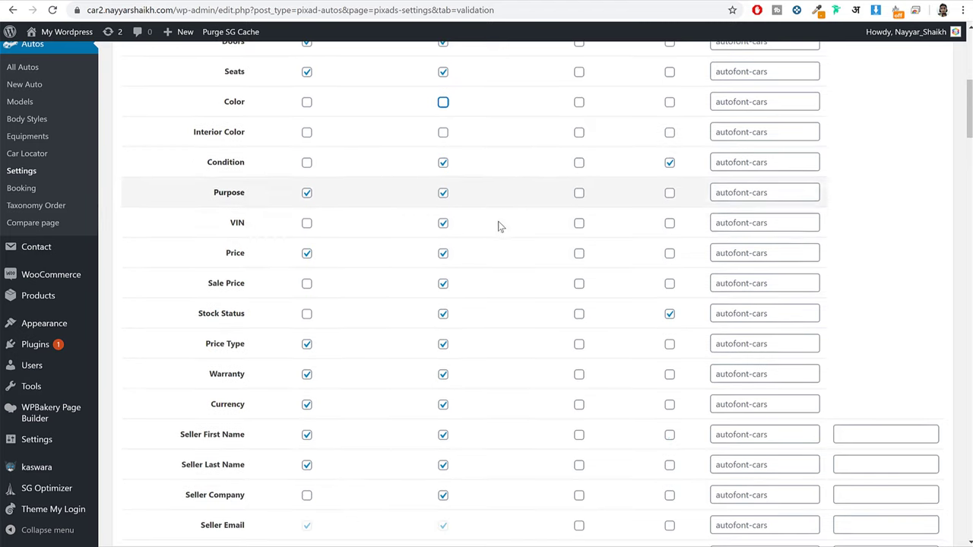
{"action": "left_click", "coordinate": [444, 197]}
{"action": "left_click", "coordinate": [444, 226]}
{"action": "scroll", "coordinate": [467, 304], "scroll_direction": "up", "scroll_amount": 7}
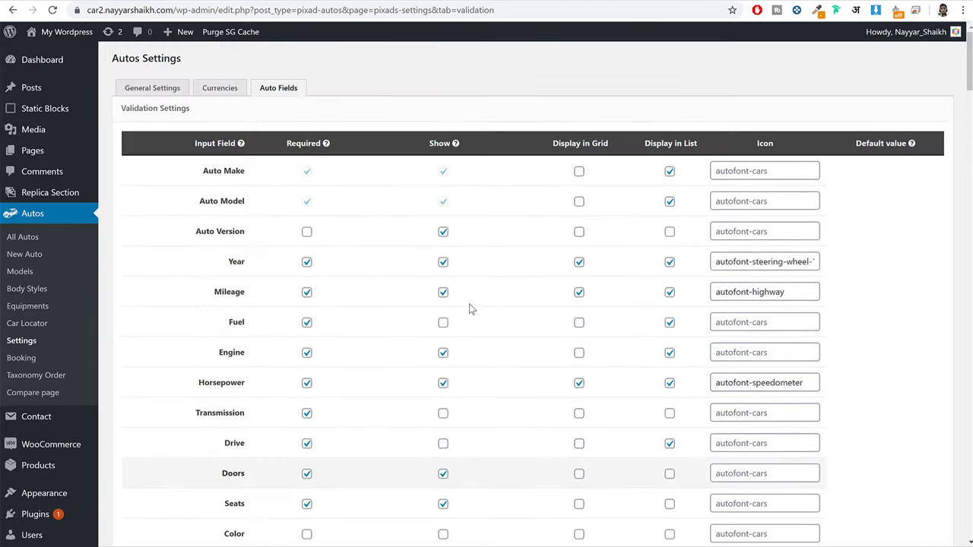
{"action": "scroll", "coordinate": [465, 298], "scroll_direction": "down", "scroll_amount": 7}
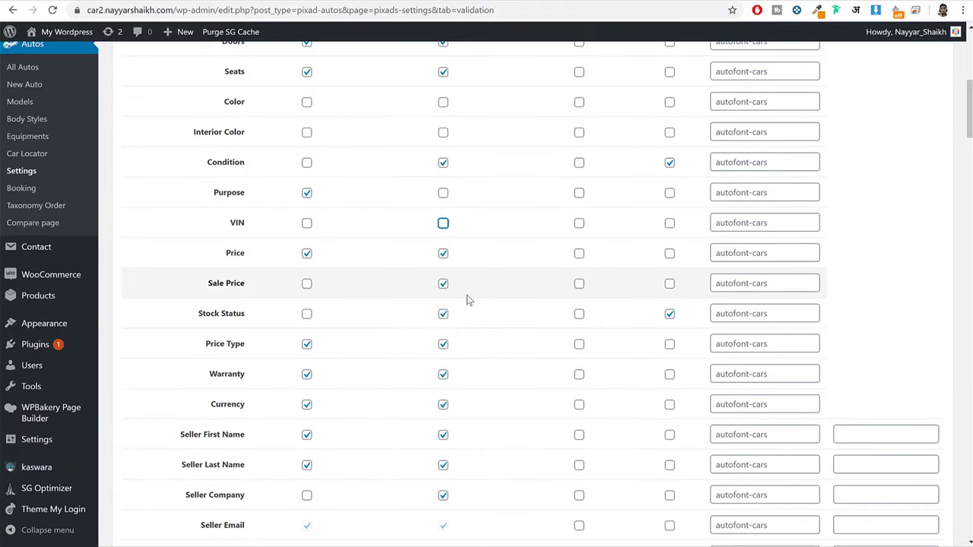
{"action": "scroll", "coordinate": [469, 291], "scroll_direction": "down", "scroll_amount": 1}
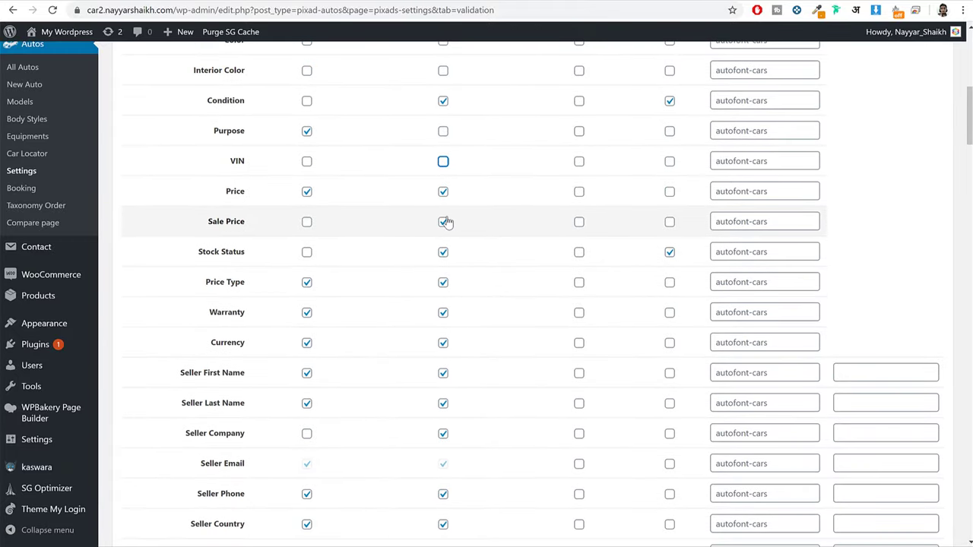
{"action": "left_click", "coordinate": [443, 191]}
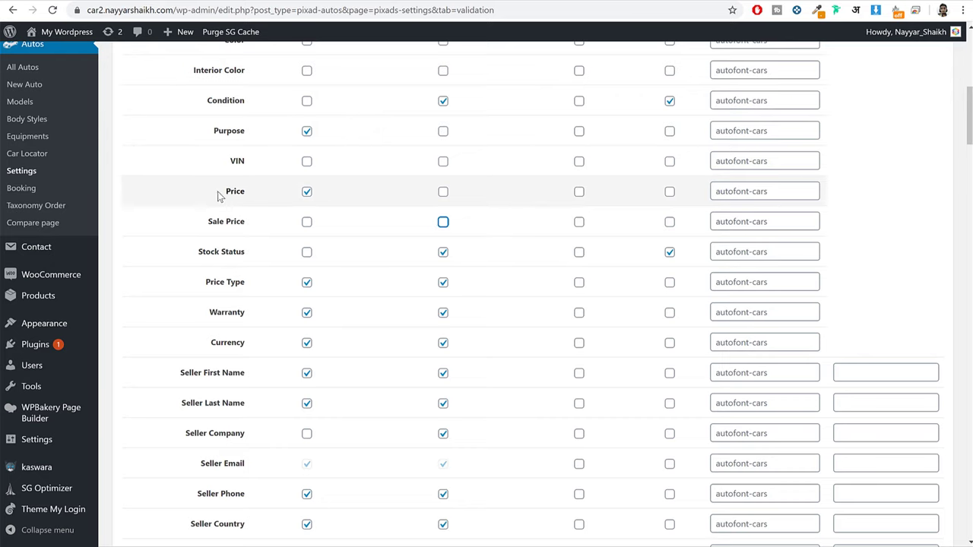
Stop showing Stock Status, Price Type, Currency, Seller First Name, Seller Last Name and Seller Company.
{"action": "left_click", "coordinate": [443, 251]}
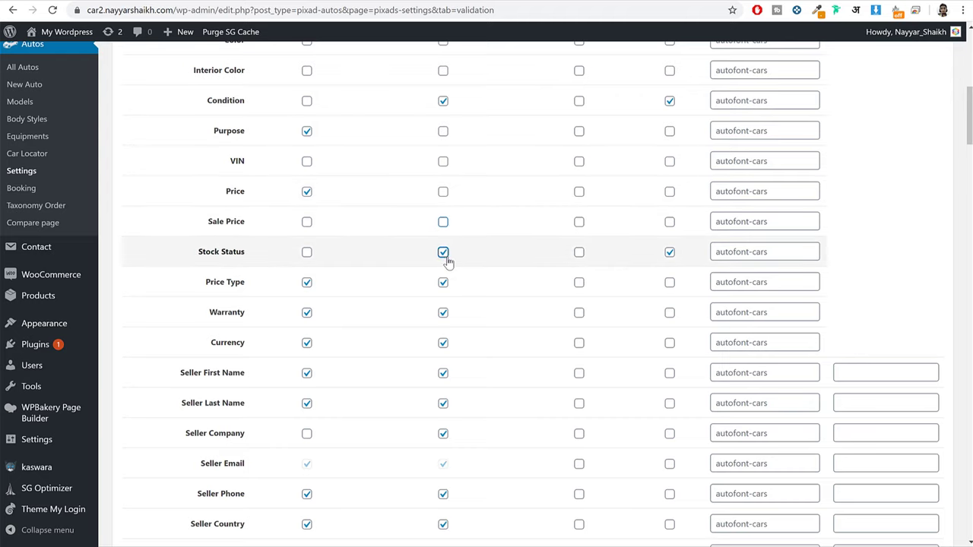
{"action": "left_click", "coordinate": [444, 282]}
{"action": "scroll", "coordinate": [447, 318], "scroll_direction": "down", "scroll_amount": 1}
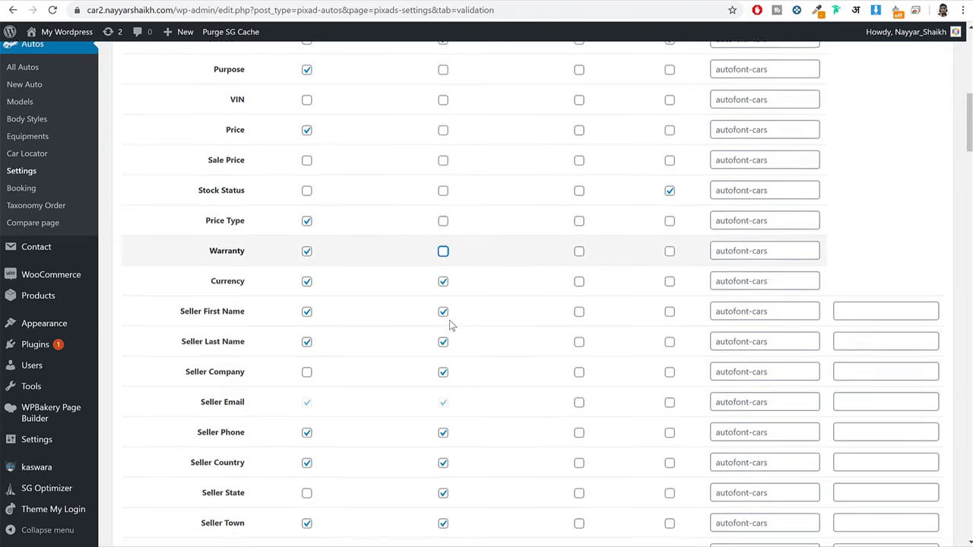
{"action": "left_click", "coordinate": [443, 282]}
{"action": "left_click", "coordinate": [443, 312]}
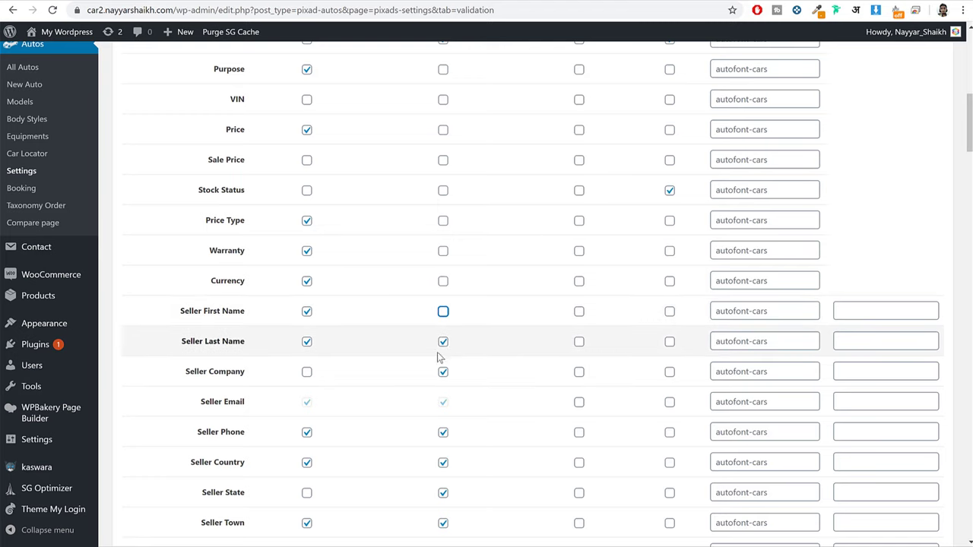
{"action": "left_click", "coordinate": [443, 341]}
{"action": "left_click", "coordinate": [443, 371]}
Stop showing Seller Country, Phone, State, Town, Location, Location Latitude and Location Longitude.
{"action": "scroll", "coordinate": [449, 372], "scroll_direction": "down", "scroll_amount": 3}
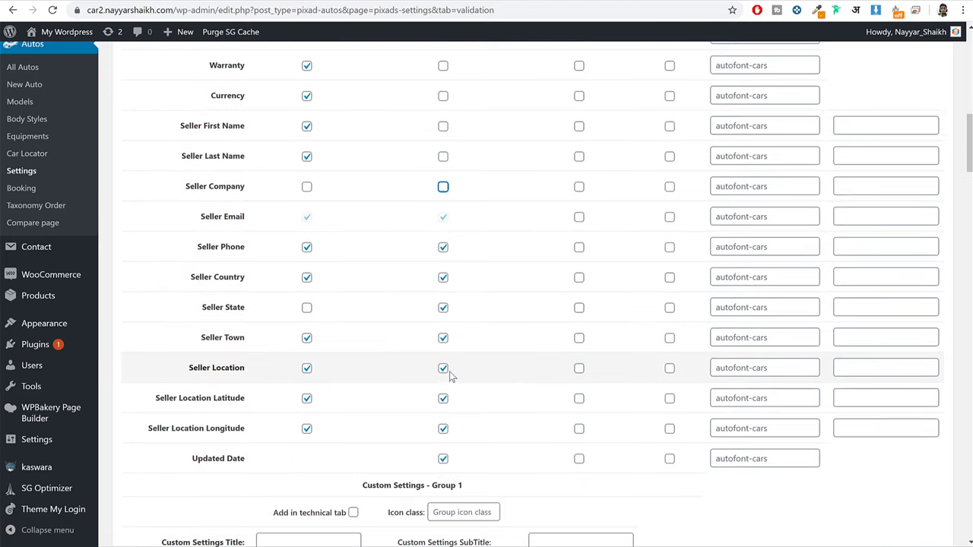
{"action": "left_click", "coordinate": [443, 277]}
{"action": "left_click", "coordinate": [443, 247]}
{"action": "left_click", "coordinate": [443, 307]}
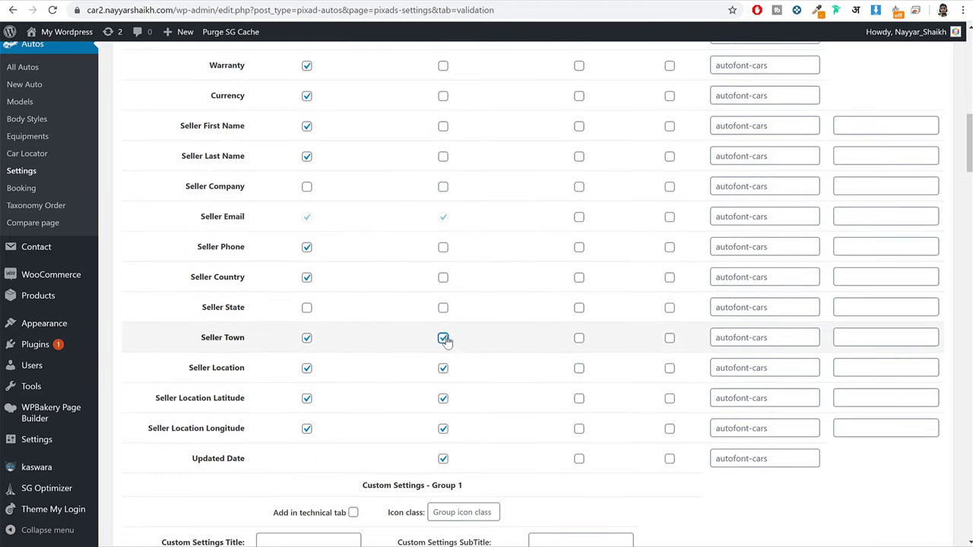
{"action": "left_click", "coordinate": [443, 337]}
{"action": "left_click", "coordinate": [443, 367]}
{"action": "left_click", "coordinate": [443, 398]}
{"action": "left_click", "coordinate": [443, 428]}
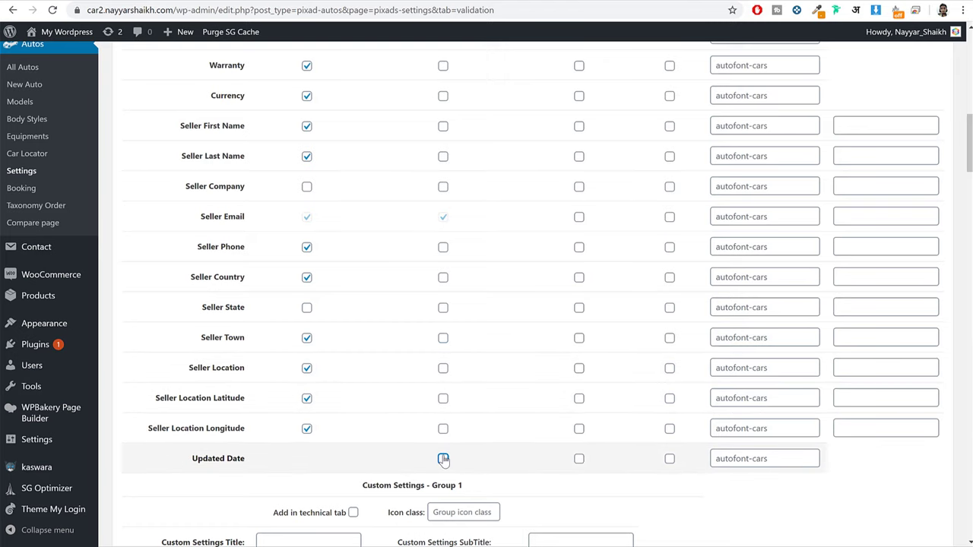
{"action": "scroll", "coordinate": [459, 447], "scroll_direction": "up", "scroll_amount": 10}
{"action": "scroll", "coordinate": [458, 448], "scroll_direction": "up", "scroll_amount": 2}
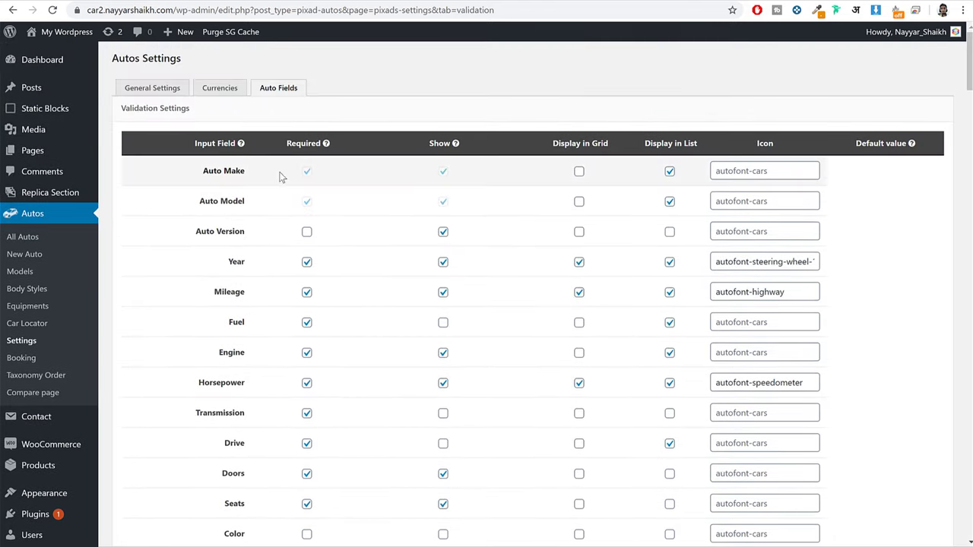
Make Drive, Transmission and Purpose optional fields.
{"action": "left_click_drag", "start_coordinate": [285, 149], "coordinate": [312, 149]}
{"action": "scroll", "coordinate": [554, 281], "scroll_direction": "down", "scroll_amount": 3}
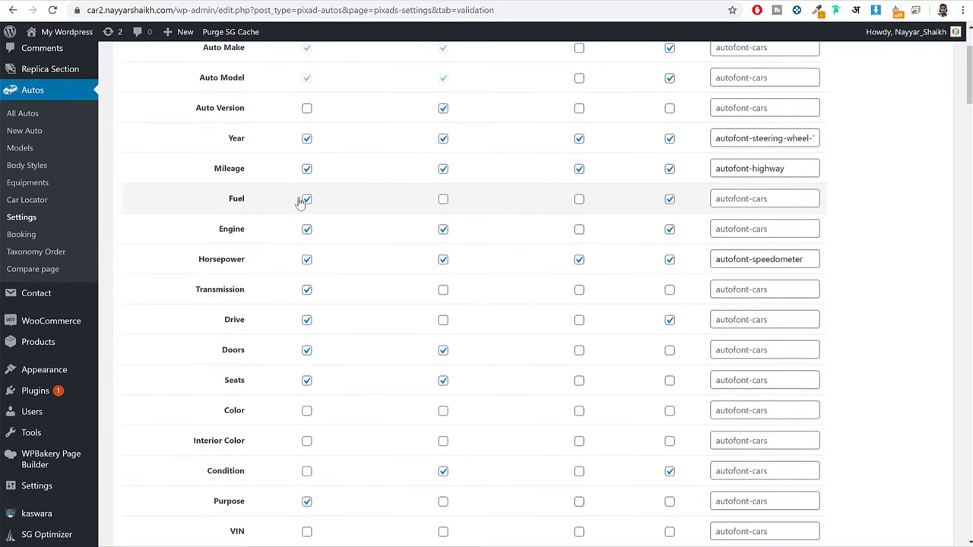
{"action": "scroll", "coordinate": [302, 188], "scroll_direction": "up", "scroll_amount": 3}
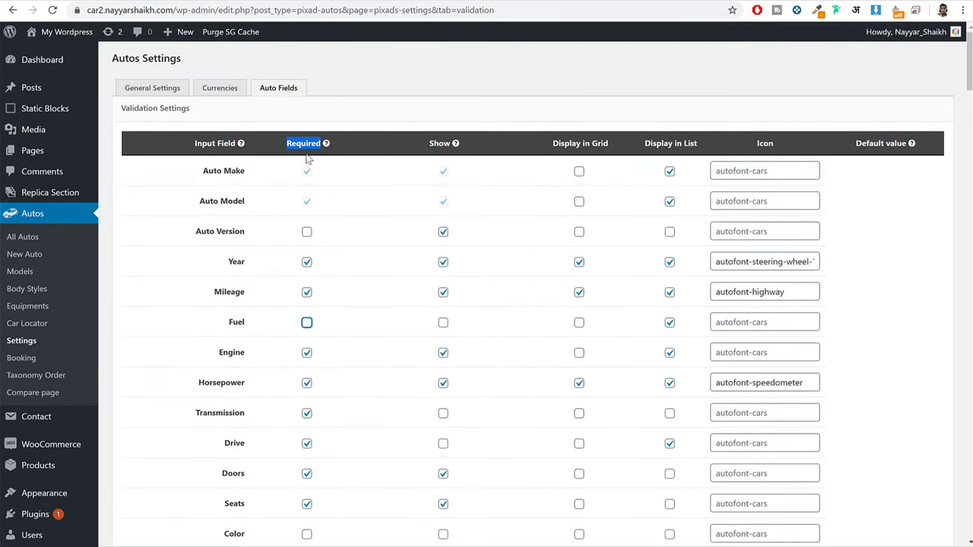
{"action": "scroll", "coordinate": [308, 152], "scroll_direction": "down", "scroll_amount": 5}
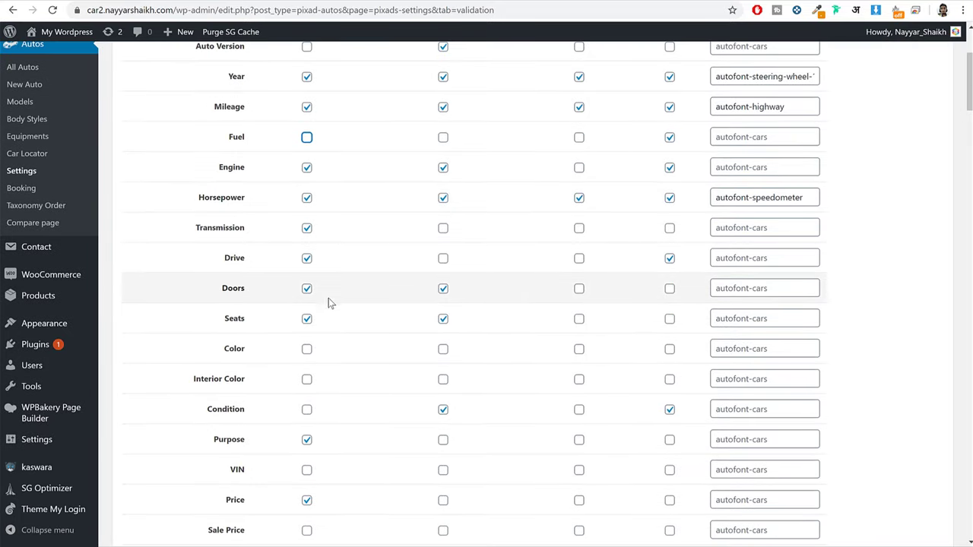
{"action": "left_click", "coordinate": [307, 258]}
{"action": "left_click", "coordinate": [306, 228]}
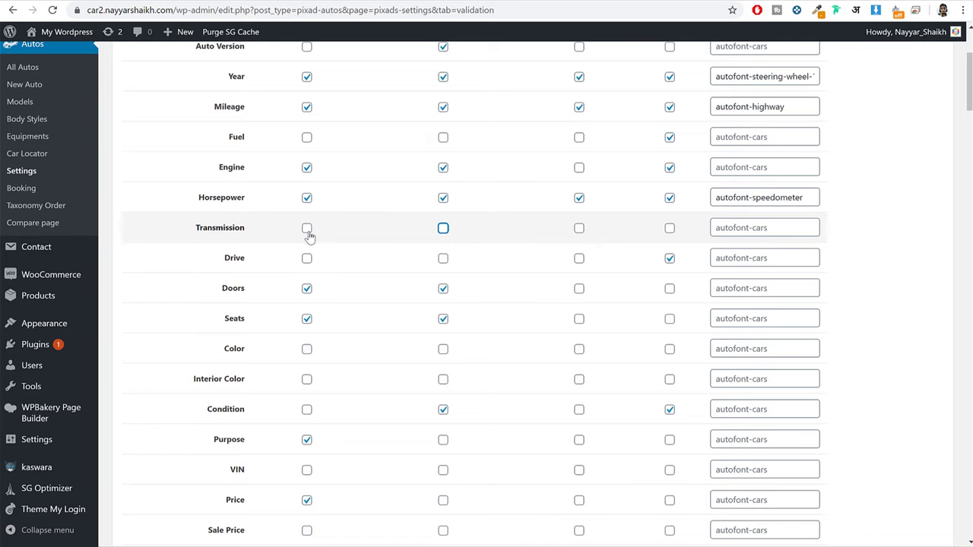
{"action": "scroll", "coordinate": [446, 278], "scroll_direction": "down", "scroll_amount": 5}
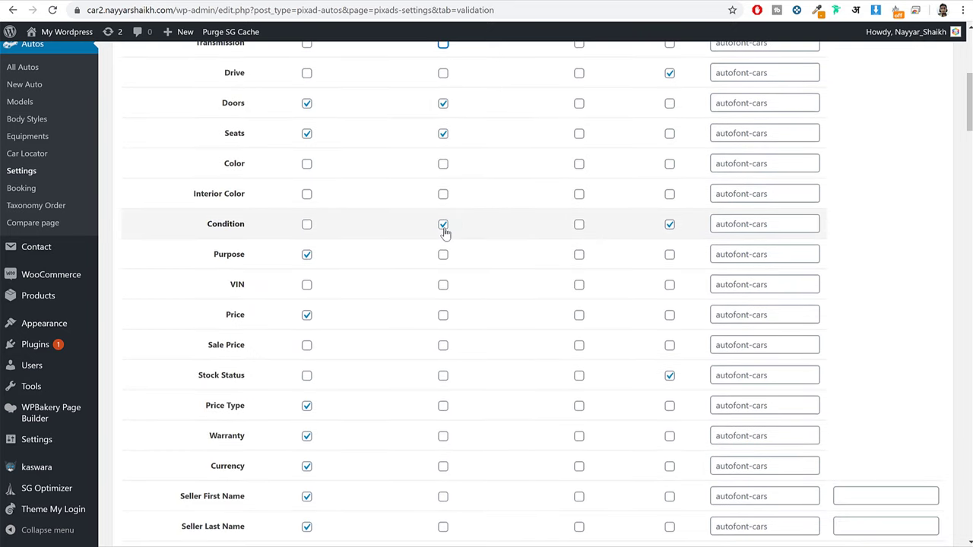
{"action": "scroll", "coordinate": [332, 239], "scroll_direction": "down", "scroll_amount": 2}
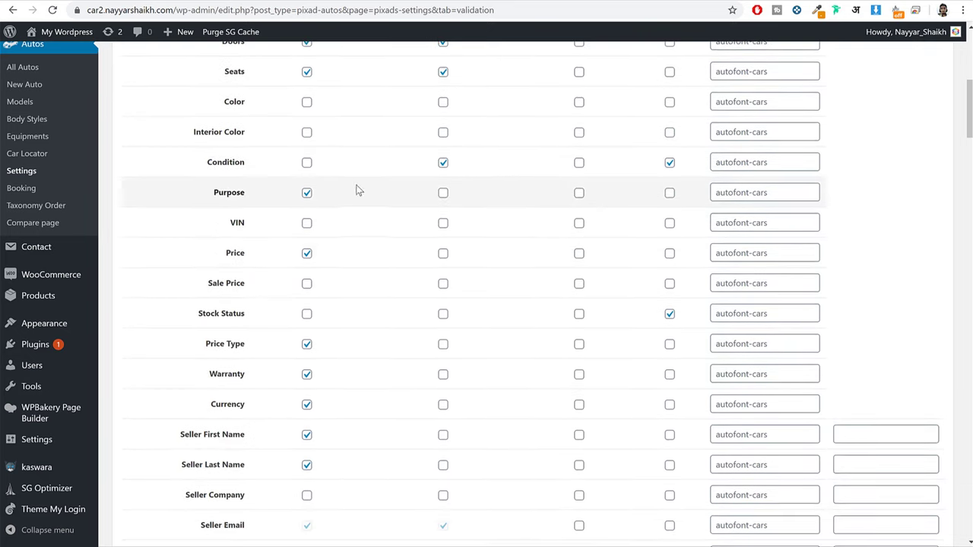
{"action": "left_click", "coordinate": [307, 195]}
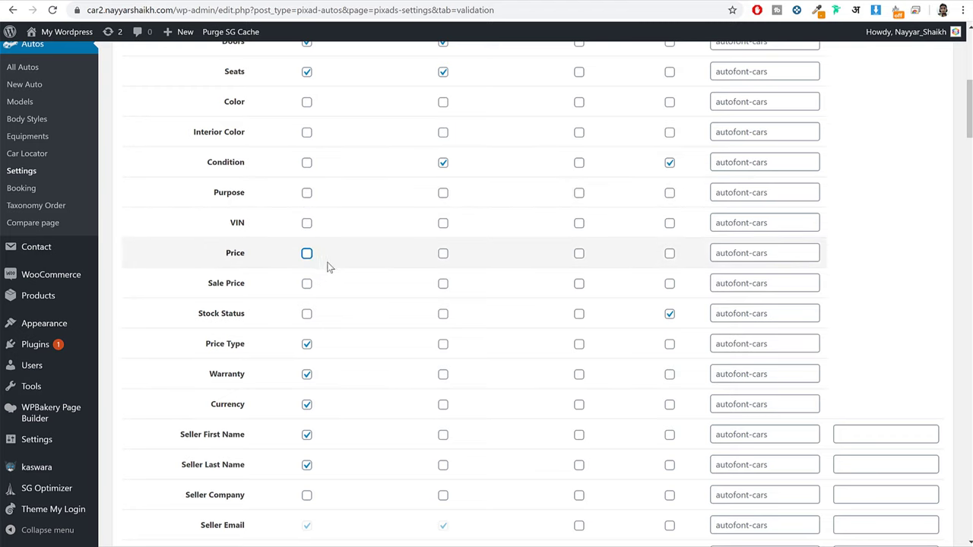
Make Price Type, Warranty, Currency, Seller First Name and Seller Last Name optional.
{"action": "scroll", "coordinate": [328, 266], "scroll_direction": "down", "scroll_amount": 4}
{"action": "left_click", "coordinate": [306, 220]}
{"action": "left_click", "coordinate": [306, 250]}
{"action": "left_click", "coordinate": [307, 281]}
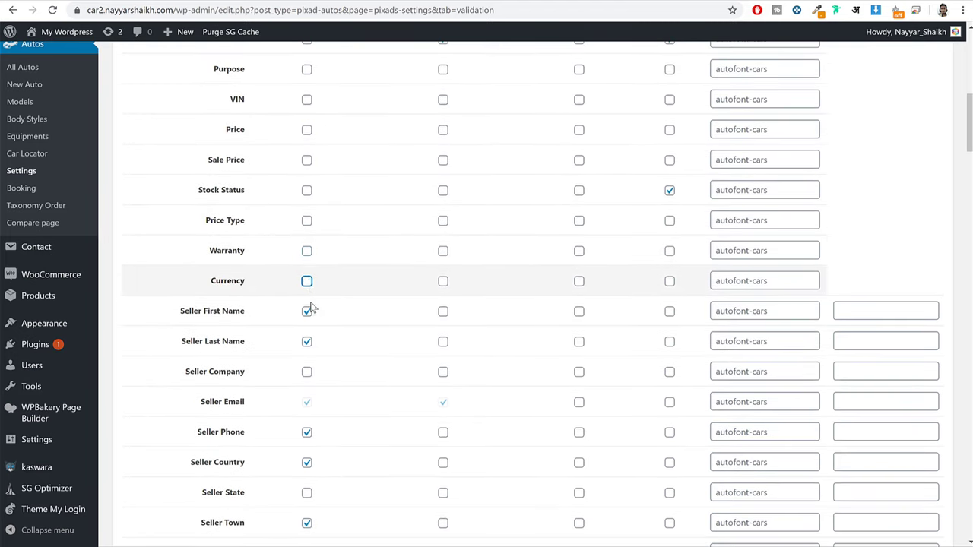
{"action": "left_click", "coordinate": [306, 311]}
{"action": "left_click", "coordinate": [306, 342]}
Make Seller Phone, Country, Town, Location, Location Latitude and Location Longitude optional.
{"action": "scroll", "coordinate": [387, 320], "scroll_direction": "down", "scroll_amount": 6}
{"action": "scroll", "coordinate": [350, 288], "scroll_direction": "up", "scroll_amount": 1}
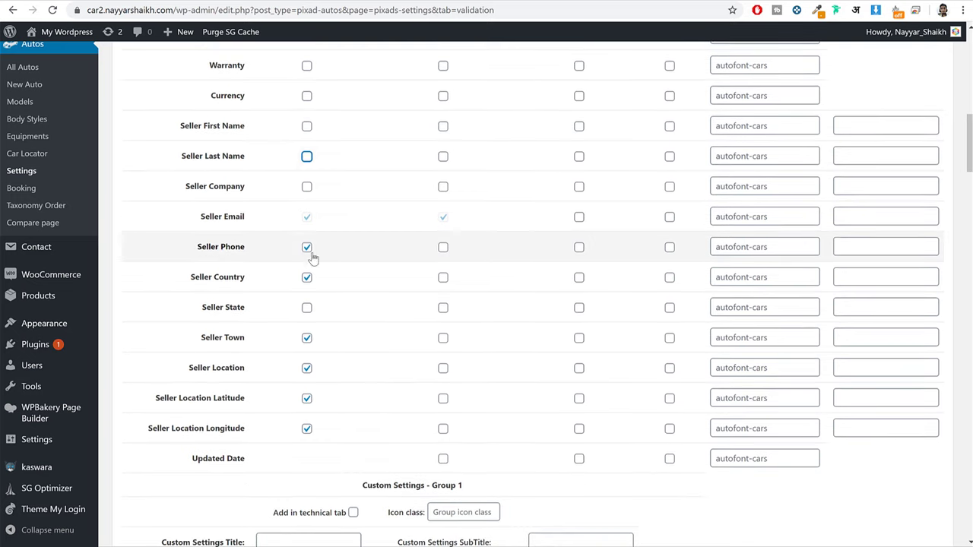
{"action": "left_click", "coordinate": [307, 247]}
{"action": "left_click", "coordinate": [307, 277]}
{"action": "left_click", "coordinate": [306, 338]}
{"action": "left_click", "coordinate": [306, 368]}
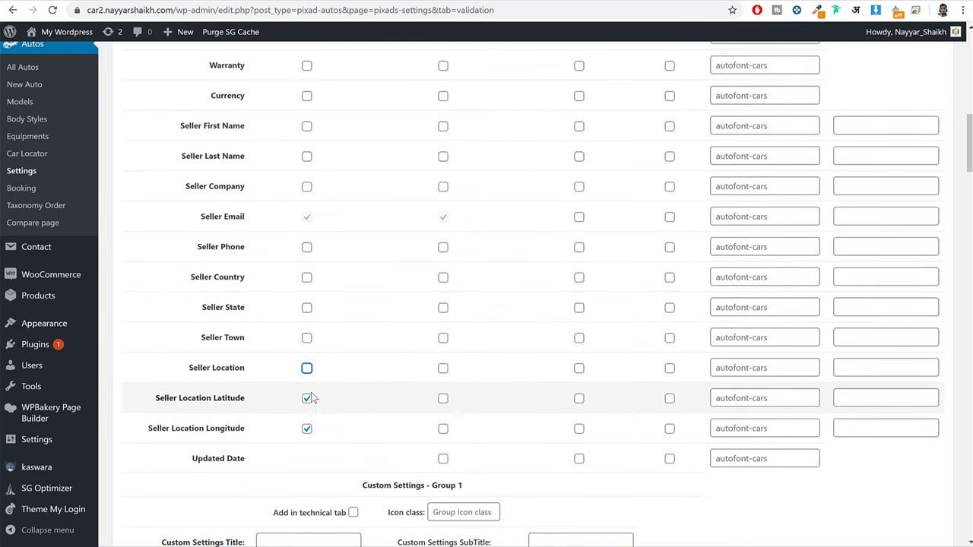
{"action": "left_click", "coordinate": [306, 399]}
{"action": "left_click", "coordinate": [307, 429]}
{"action": "scroll", "coordinate": [386, 434], "scroll_direction": "up", "scroll_amount": 8}
{"action": "scroll", "coordinate": [386, 434], "scroll_direction": "up", "scroll_amount": 5}
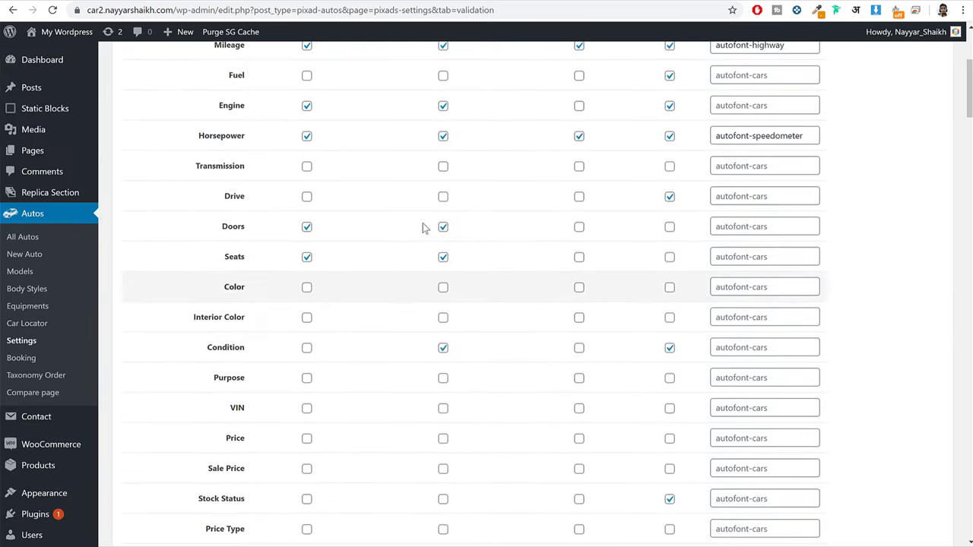
{"action": "scroll", "coordinate": [486, 278], "scroll_direction": "up", "scroll_amount": 4}
{"action": "scroll", "coordinate": [330, 235], "scroll_direction": "down", "scroll_amount": 4}
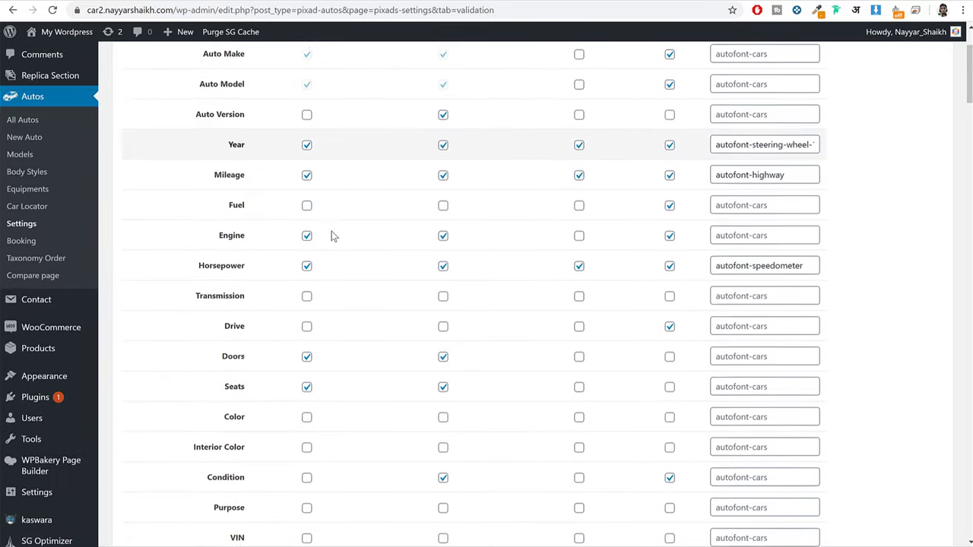
{"action": "scroll", "coordinate": [304, 272], "scroll_direction": "down", "scroll_amount": 4}
{"action": "scroll", "coordinate": [310, 273], "scroll_direction": "up", "scroll_amount": 8}
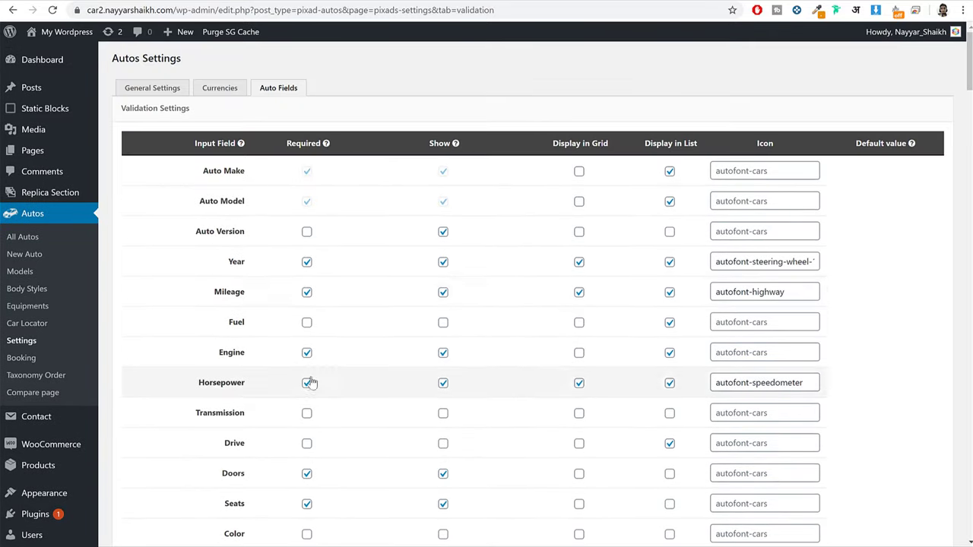
{"action": "scroll", "coordinate": [326, 294], "scroll_direction": "down", "scroll_amount": 1}
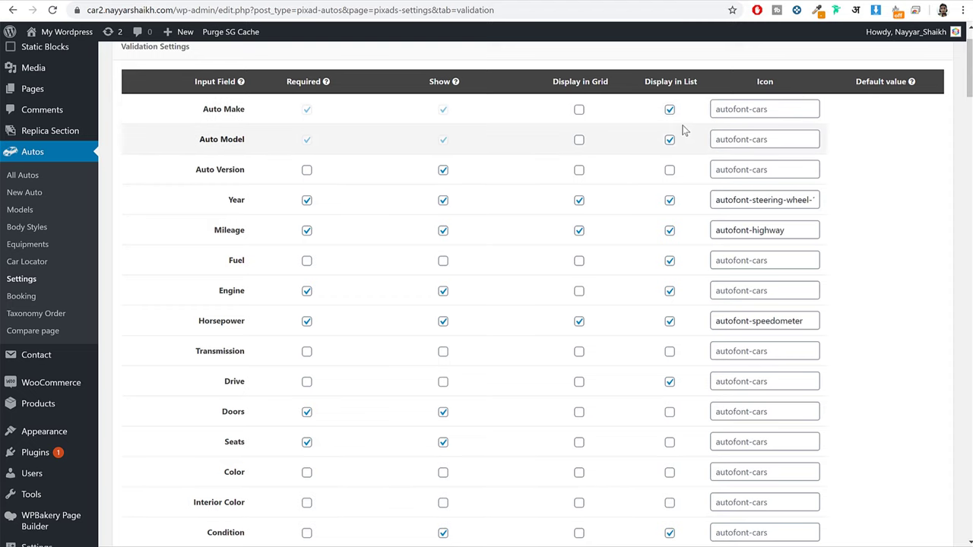
{"action": "scroll", "coordinate": [682, 132], "scroll_direction": "down", "scroll_amount": 1}
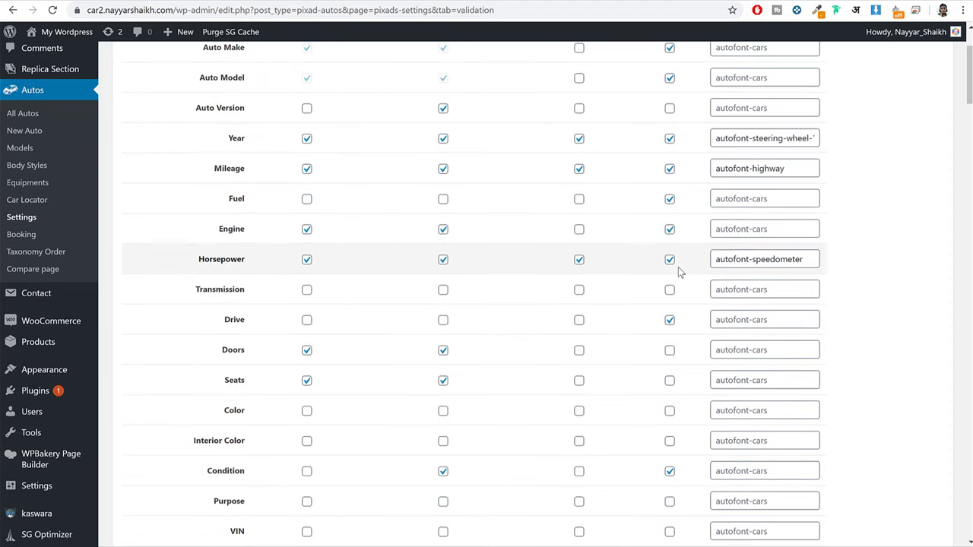
{"action": "scroll", "coordinate": [682, 472], "scroll_direction": "down", "scroll_amount": 2}
{"action": "scroll", "coordinate": [667, 377], "scroll_direction": "down", "scroll_amount": 5}
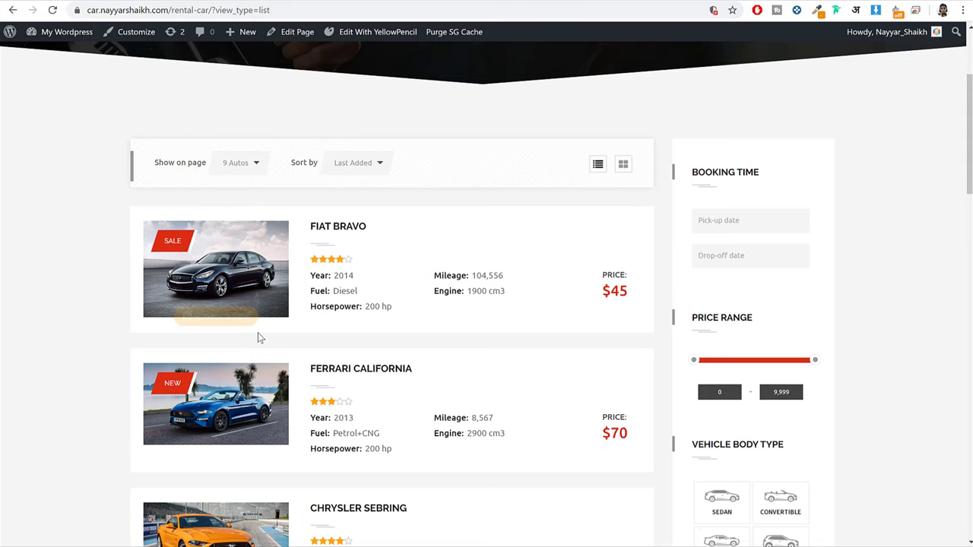
Hide Condition from the list view and make it a required field.
{"action": "scroll", "coordinate": [623, 276], "scroll_direction": "down", "scroll_amount": 1}
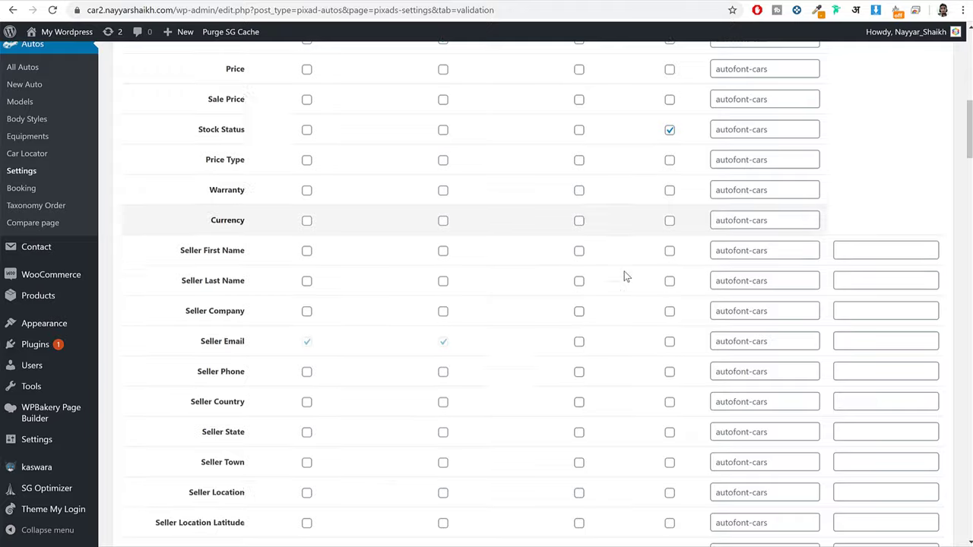
{"action": "scroll", "coordinate": [624, 271], "scroll_direction": "up", "scroll_amount": 3}
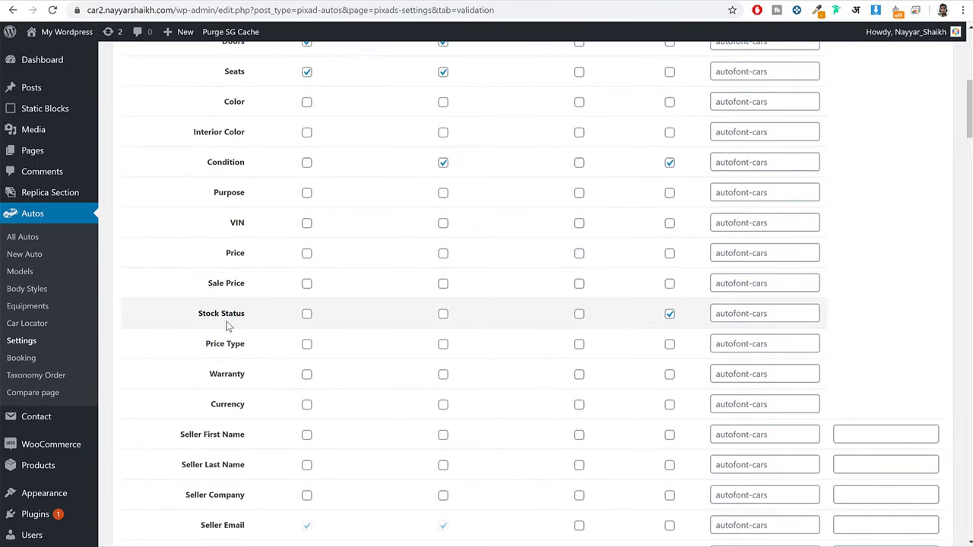
{"action": "scroll", "coordinate": [671, 319], "scroll_direction": "up", "scroll_amount": 1}
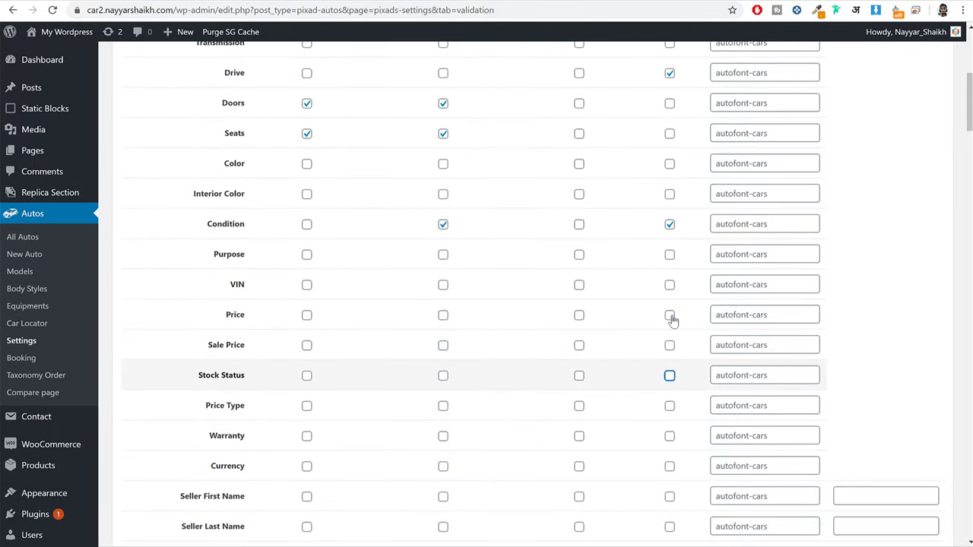
{"action": "left_click", "coordinate": [666, 232]}
{"action": "scroll", "coordinate": [688, 240], "scroll_direction": "up", "scroll_amount": 2}
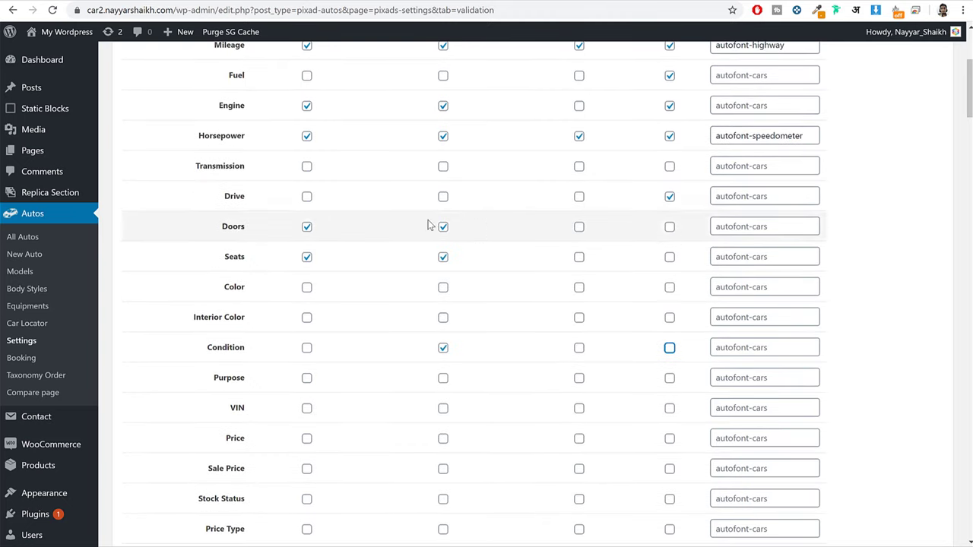
{"action": "left_click", "coordinate": [444, 350]}
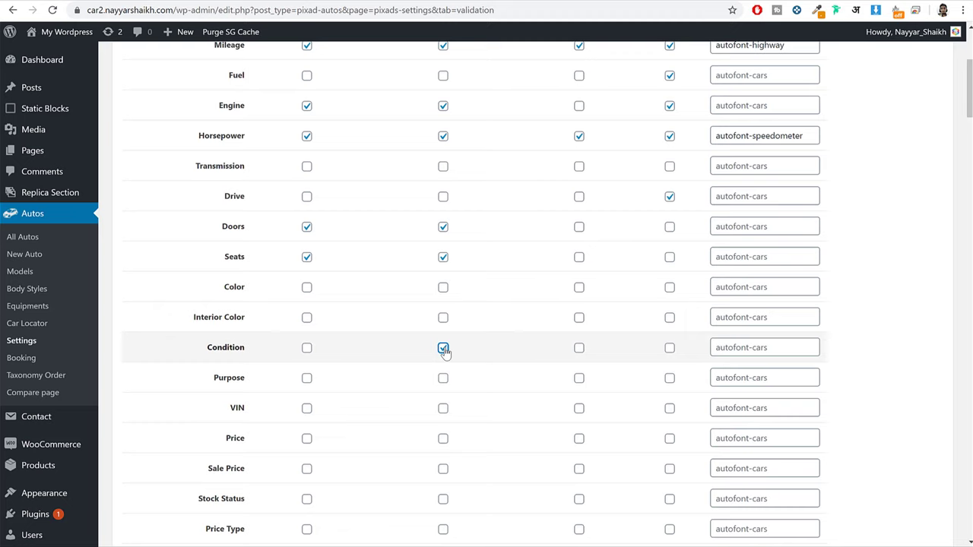
{"action": "left_click", "coordinate": [307, 348]}
Hide Drive from the list view.
{"action": "scroll", "coordinate": [545, 355], "scroll_direction": "up", "scroll_amount": 2}
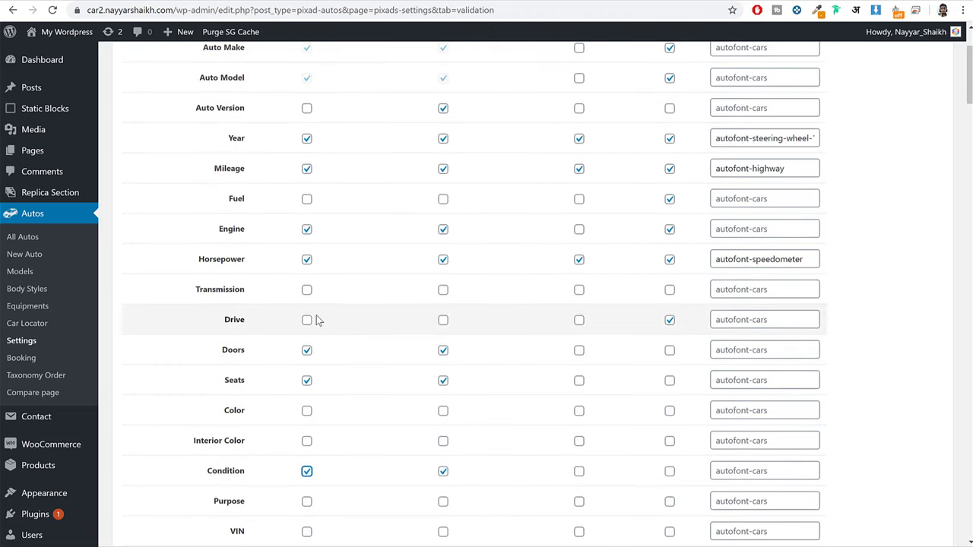
{"action": "left_click", "coordinate": [669, 319]}
{"action": "scroll", "coordinate": [676, 328], "scroll_direction": "down", "scroll_amount": 2}
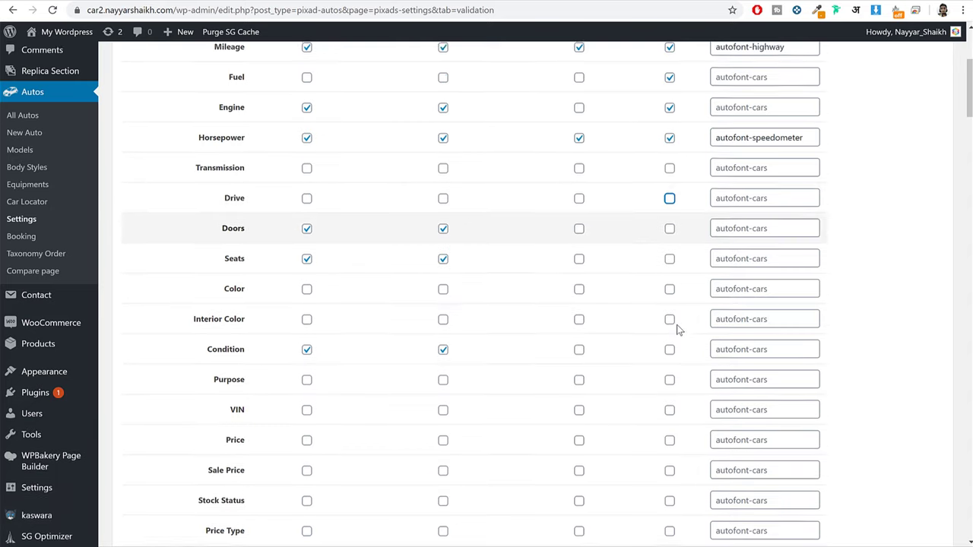
{"action": "scroll", "coordinate": [677, 326], "scroll_direction": "up", "scroll_amount": 4}
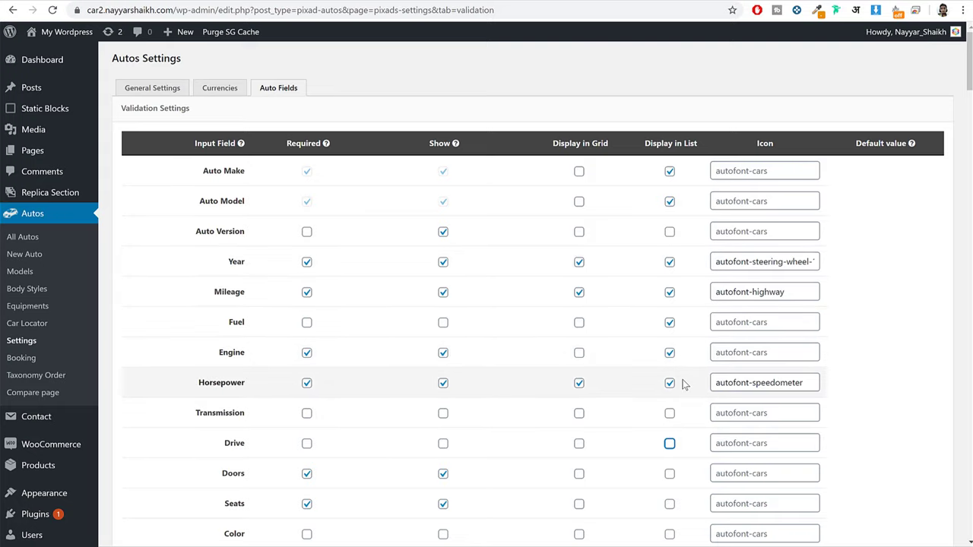
Compare against the front-end car listing, then save the auto field settings.
{"action": "key", "text": "ctrl+Tab"}
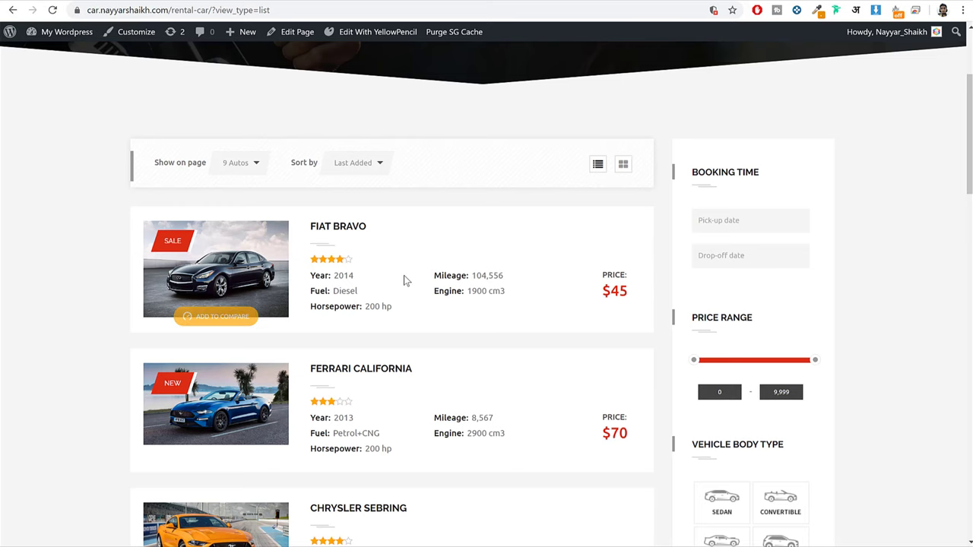
{"action": "key", "text": "ctrl+Tab"}
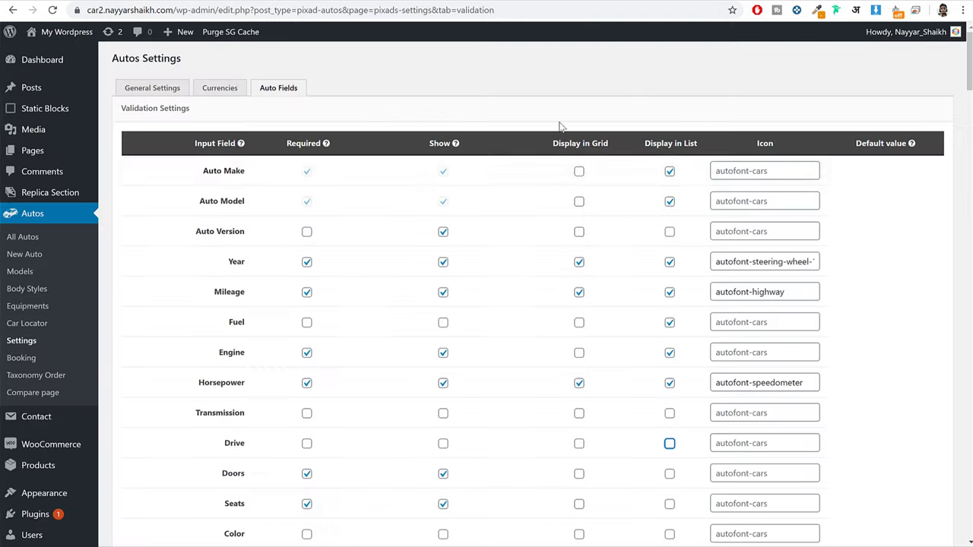
{"action": "scroll", "coordinate": [718, 289], "scroll_direction": "down", "scroll_amount": 1}
{"action": "scroll", "coordinate": [718, 288], "scroll_direction": "down", "scroll_amount": 15}
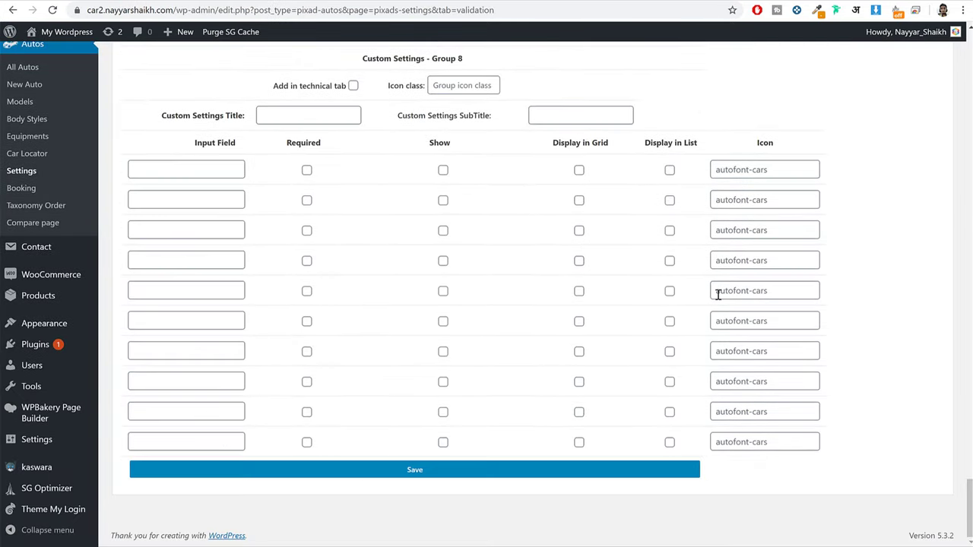
{"action": "scroll", "coordinate": [515, 487], "scroll_direction": "up", "scroll_amount": 20}
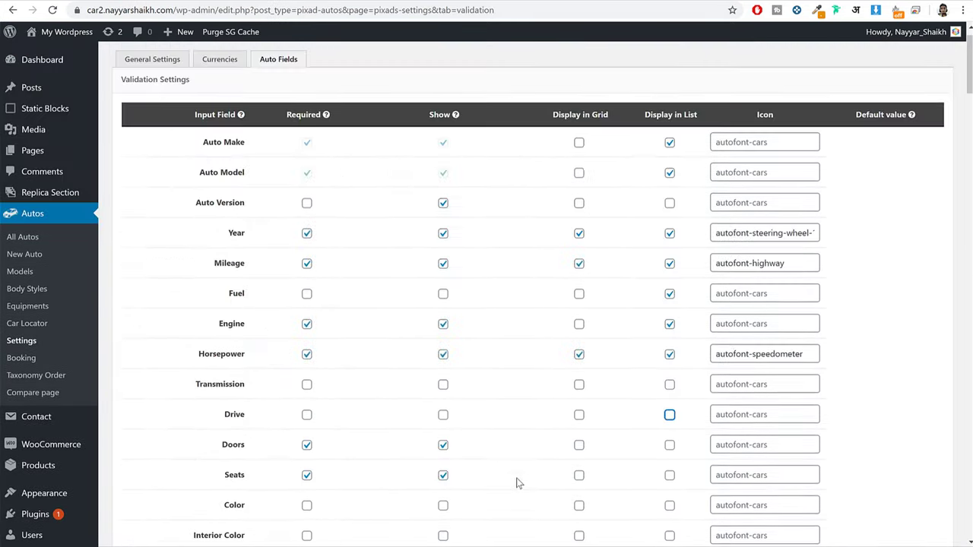
{"action": "scroll", "coordinate": [517, 483], "scroll_direction": "down", "scroll_amount": 5}
{"action": "scroll", "coordinate": [516, 483], "scroll_direction": "down", "scroll_amount": 20}
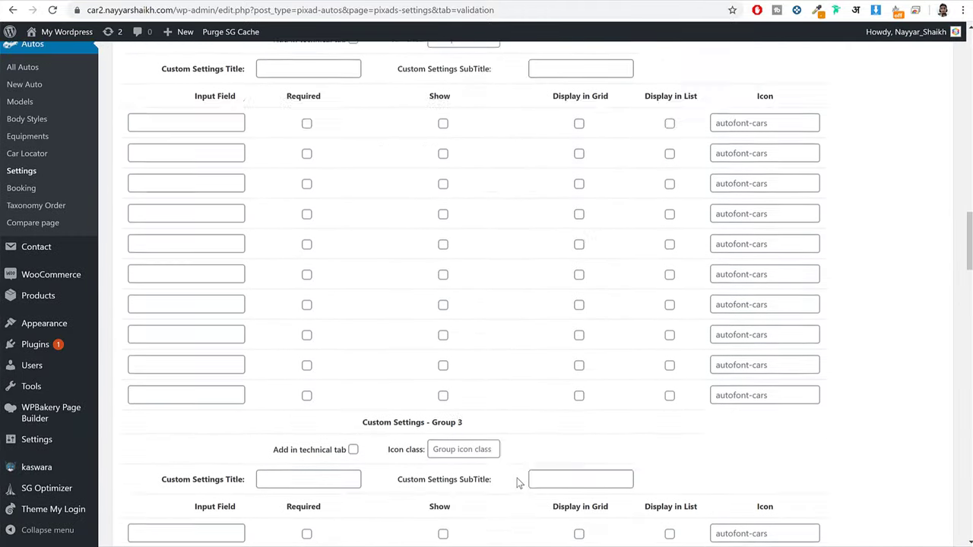
{"action": "left_click", "coordinate": [449, 471]}
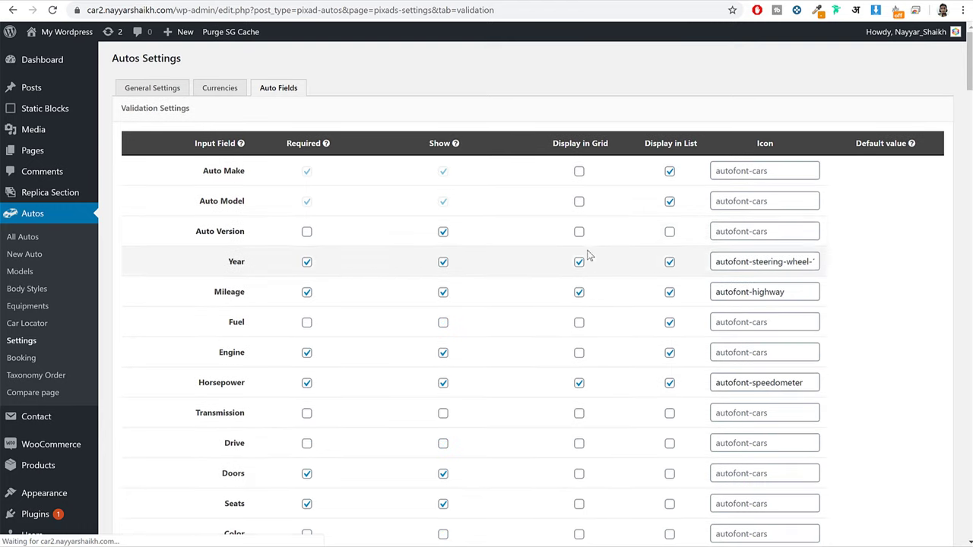
Review the blank New Auto form, then go to the Autos Models page.
{"action": "left_click", "coordinate": [32, 257]}
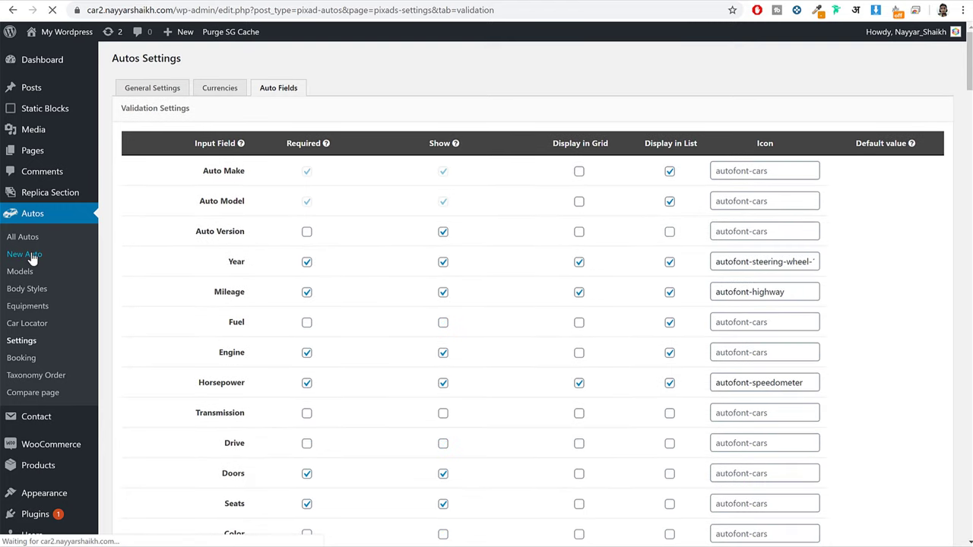
{"action": "scroll", "coordinate": [361, 349], "scroll_direction": "down", "scroll_amount": 3}
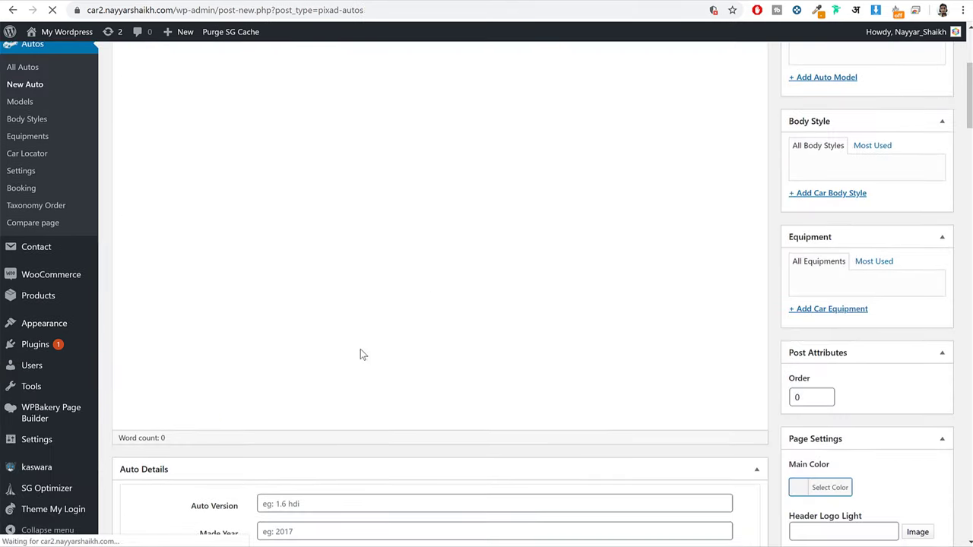
{"action": "scroll", "coordinate": [363, 344], "scroll_direction": "down", "scroll_amount": 3}
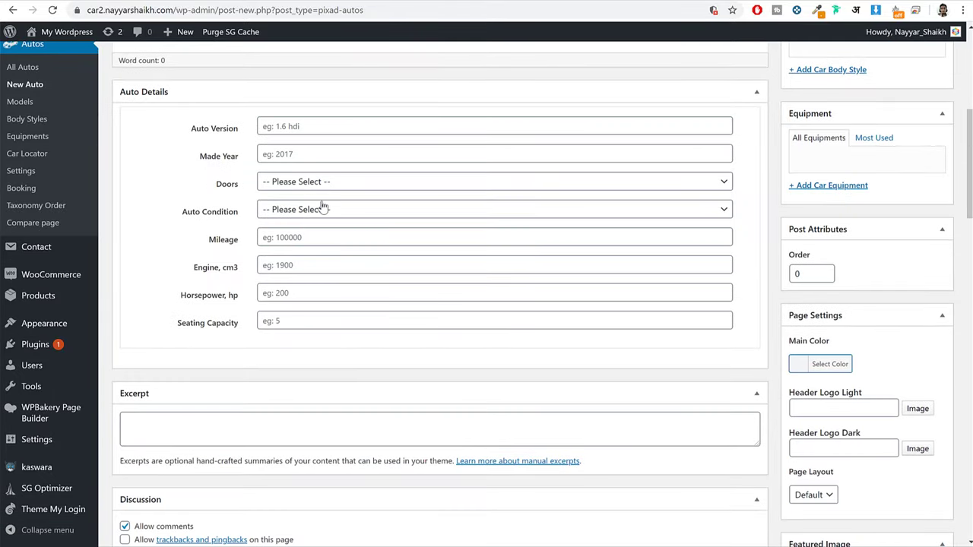
{"action": "scroll", "coordinate": [712, 255], "scroll_direction": "up", "scroll_amount": 2}
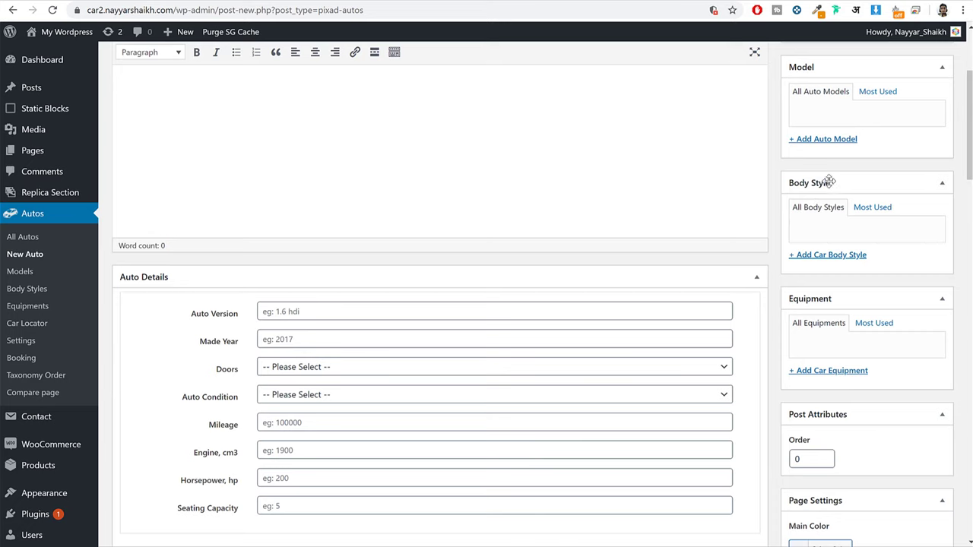
{"action": "scroll", "coordinate": [863, 296], "scroll_direction": "down", "scroll_amount": 5}
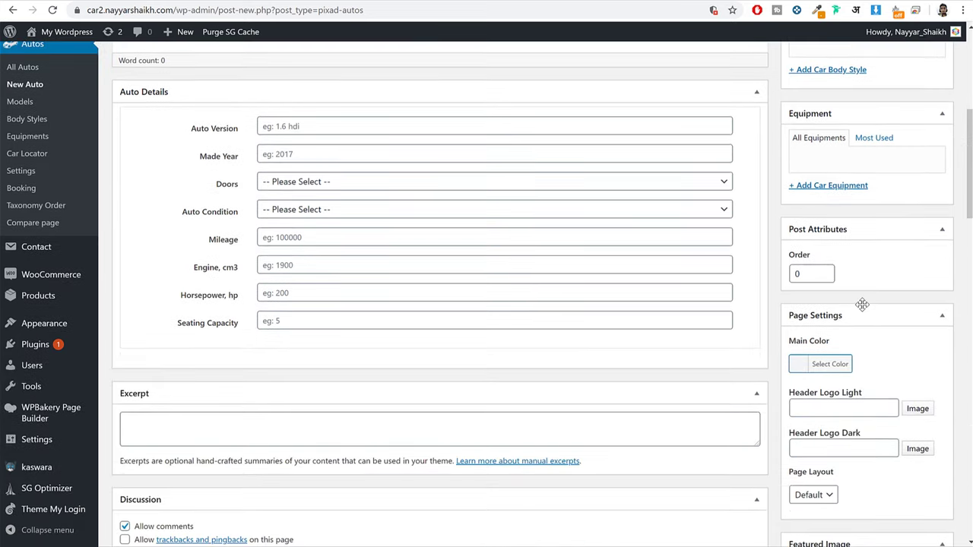
{"action": "scroll", "coordinate": [861, 302], "scroll_direction": "up", "scroll_amount": 5}
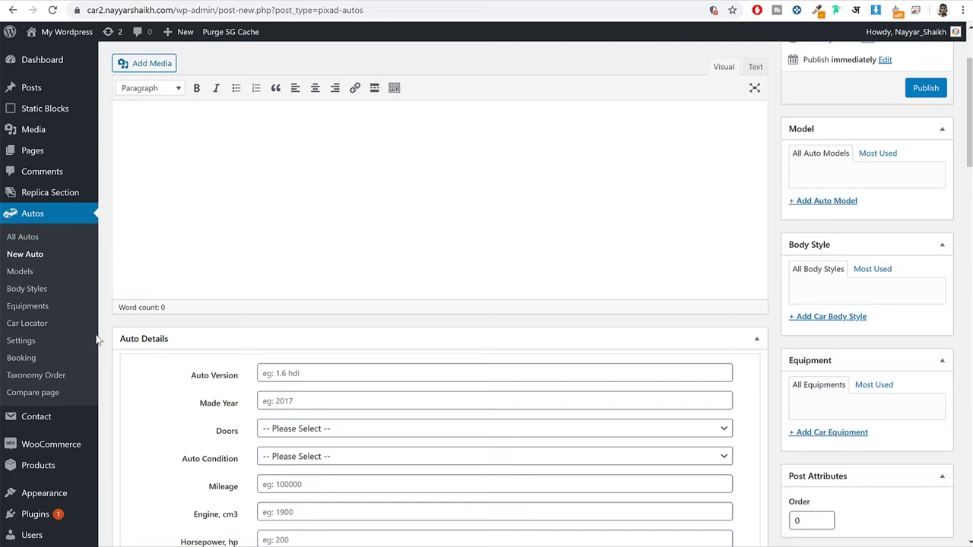
{"action": "left_click", "coordinate": [26, 276]}
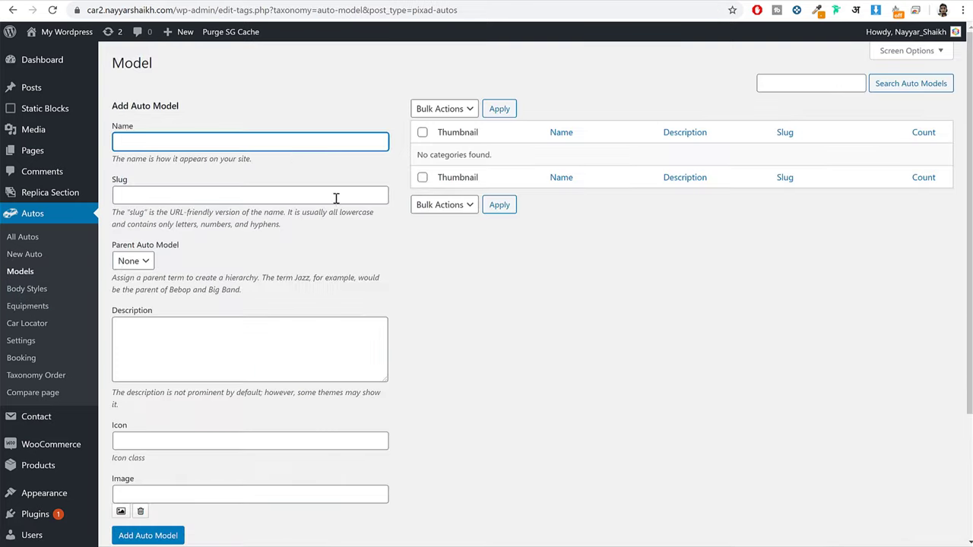
{"action": "left_click", "coordinate": [24, 295]}
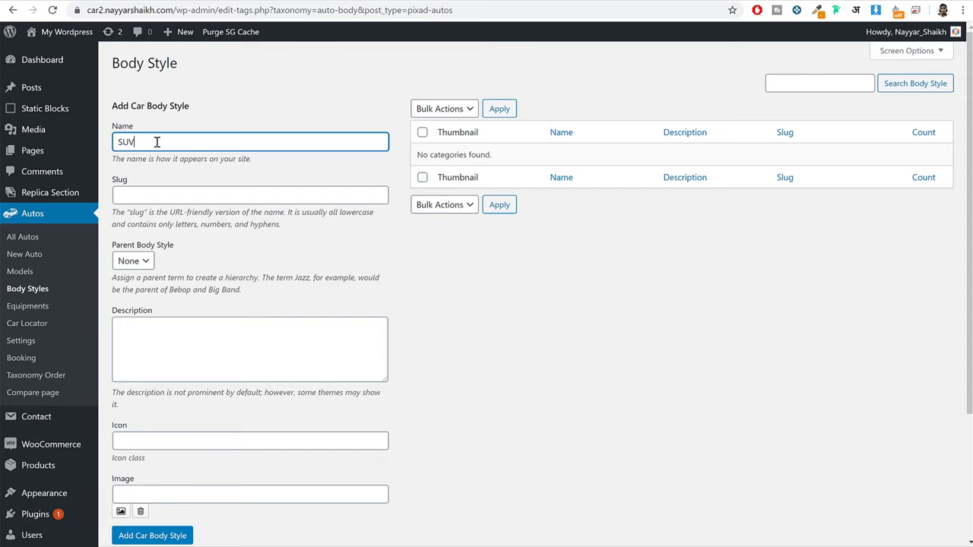
Review the body type icons on the front-end rental car listing.
{"action": "scroll", "coordinate": [281, 339], "scroll_direction": "down", "scroll_amount": 1}
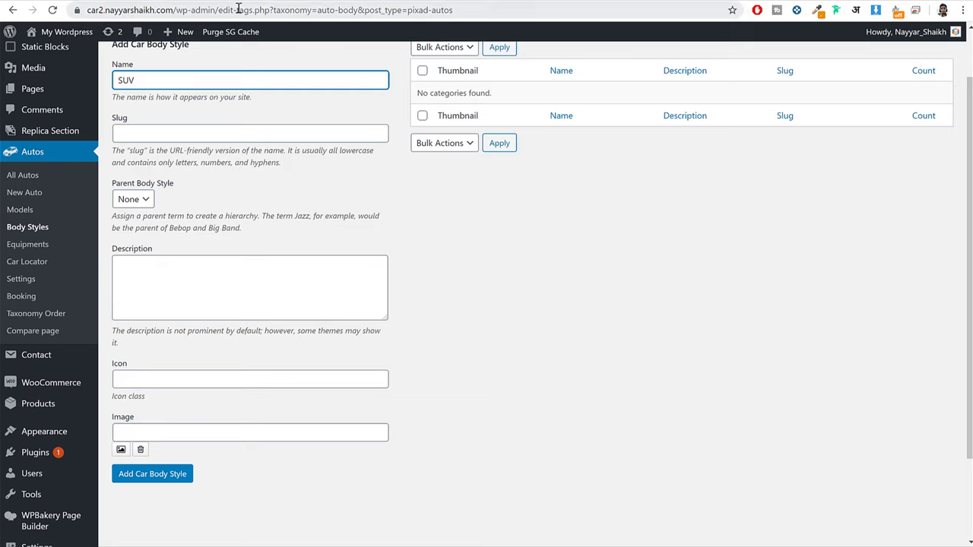
{"action": "left_click", "coordinate": [84, 2]}
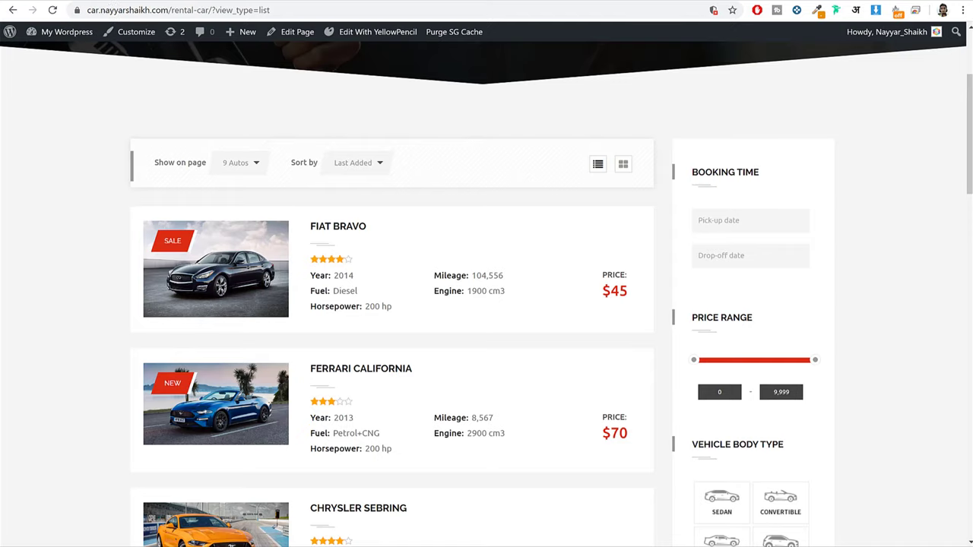
{"action": "scroll", "coordinate": [643, 424], "scroll_direction": "down", "scroll_amount": 10}
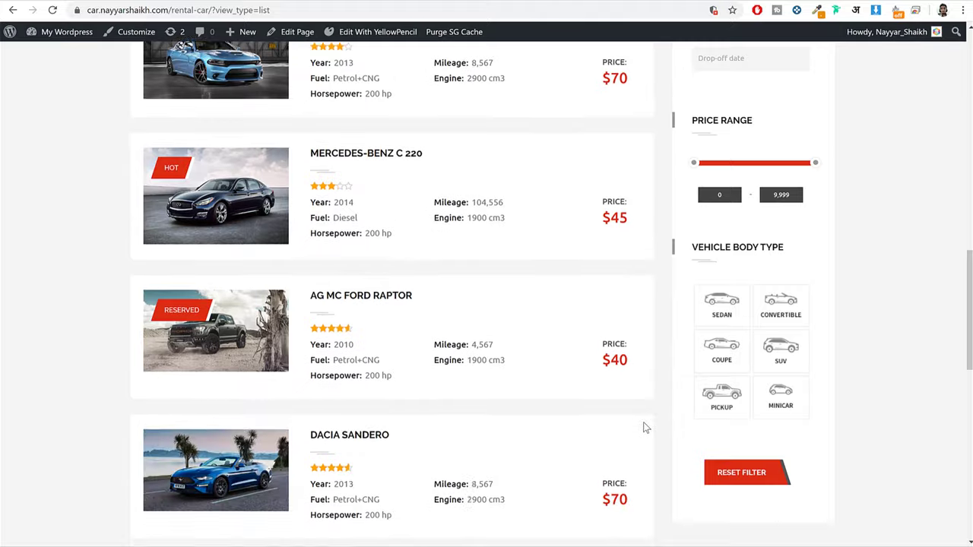
{"action": "scroll", "coordinate": [523, 374], "scroll_direction": "up", "scroll_amount": 7}
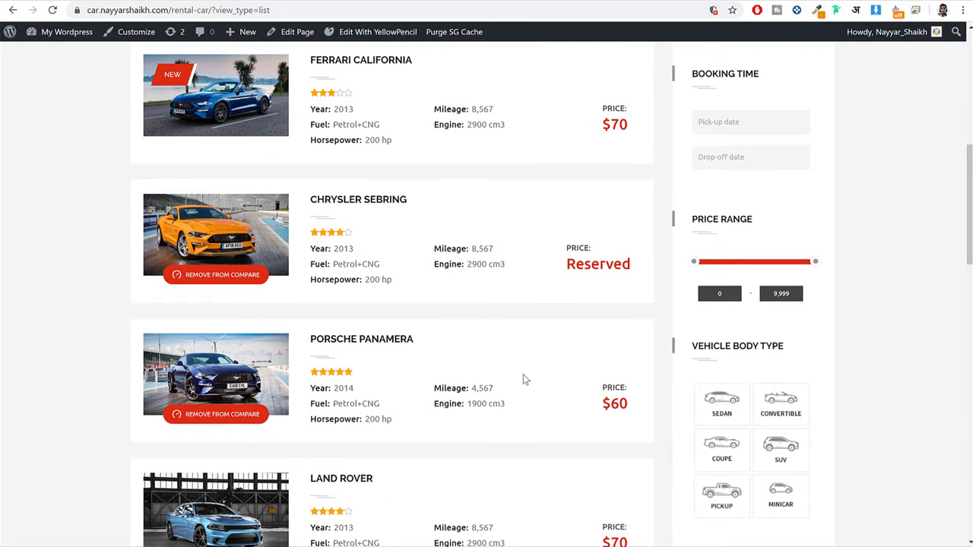
{"action": "scroll", "coordinate": [522, 374], "scroll_direction": "down", "scroll_amount": 1}
{"action": "scroll", "coordinate": [523, 374], "scroll_direction": "down", "scroll_amount": 2}
{"action": "scroll", "coordinate": [661, 391], "scroll_direction": "down", "scroll_amount": 3}
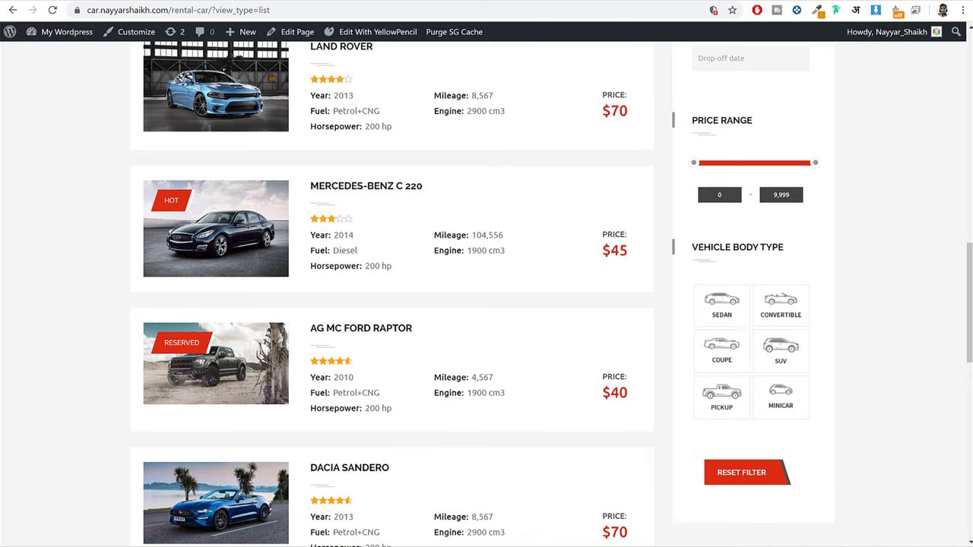
Bring the file browser over the page and open its Media folder of car images.
{"action": "key", "text": "alt+Tab"}
{"action": "left_click_drag", "start_coordinate": [942, 33], "coordinate": [494, 113]}
{"action": "double_click", "coordinate": [412, 198]}
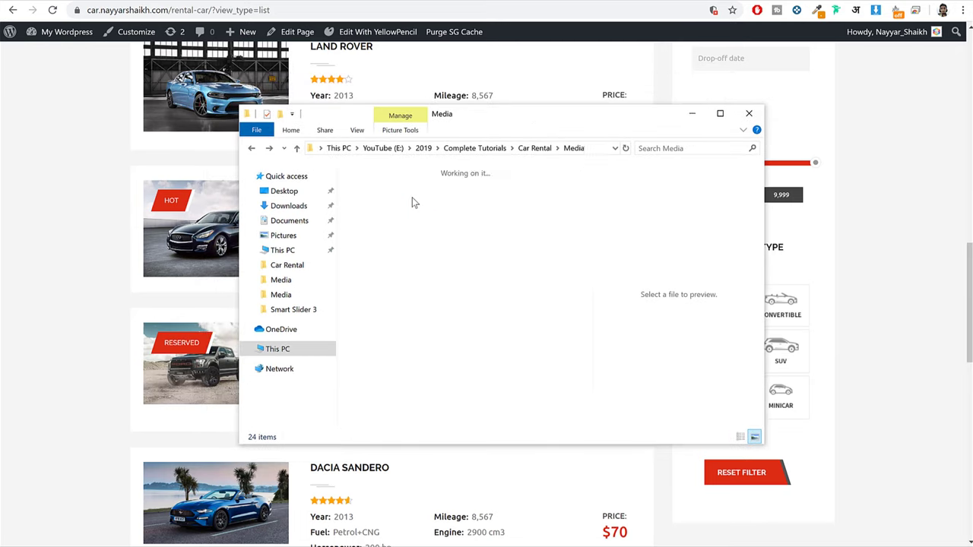
{"action": "scroll", "coordinate": [433, 272], "scroll_direction": "down", "scroll_amount": 5}
{"action": "scroll", "coordinate": [434, 270], "scroll_direction": "up", "scroll_amount": 5}
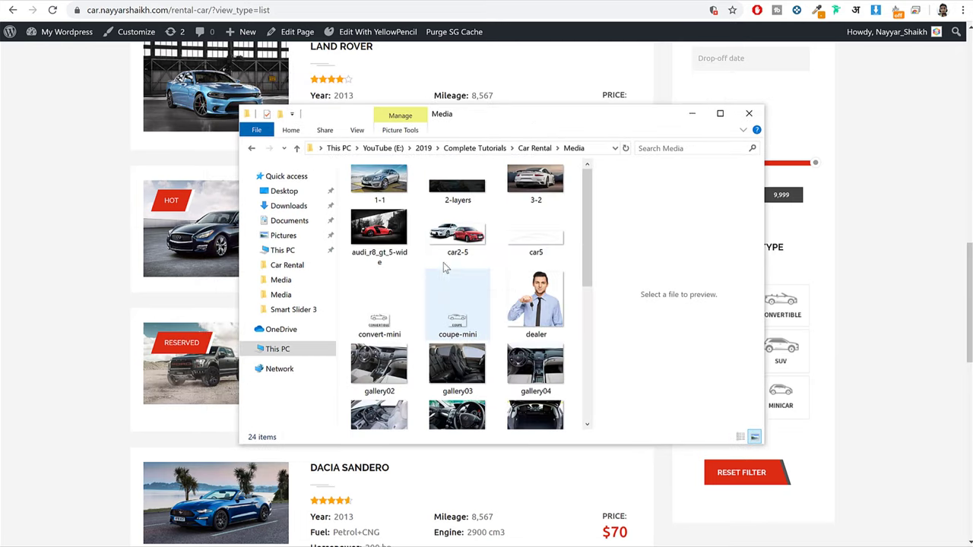
{"action": "scroll", "coordinate": [443, 262], "scroll_direction": "down", "scroll_amount": 5}
{"action": "scroll", "coordinate": [458, 302], "scroll_direction": "up", "scroll_amount": 5}
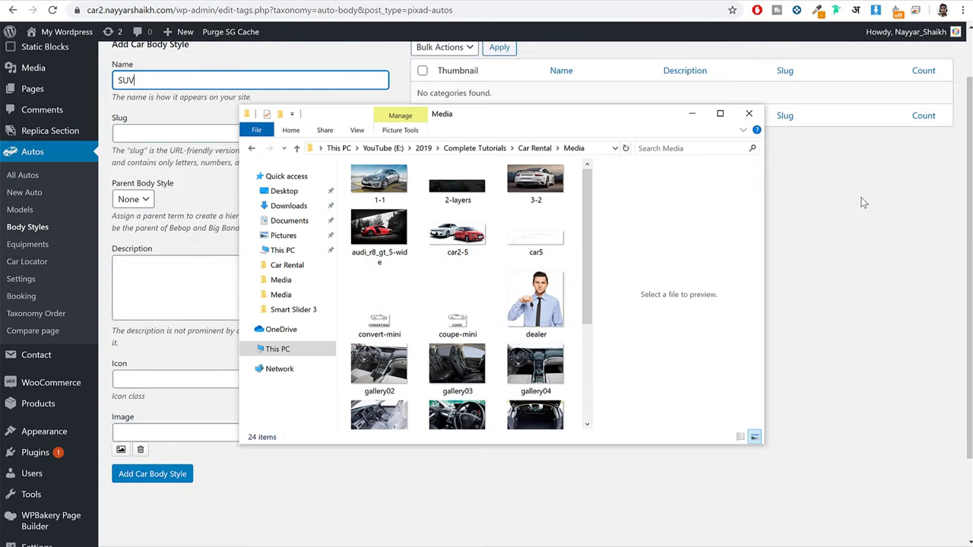
Return to the SUV body style form and open its image chooser.
{"action": "left_click", "coordinate": [862, 202]}
{"action": "scroll", "coordinate": [260, 225], "scroll_direction": "up", "scroll_amount": 1}
{"action": "left_click", "coordinate": [163, 145]}
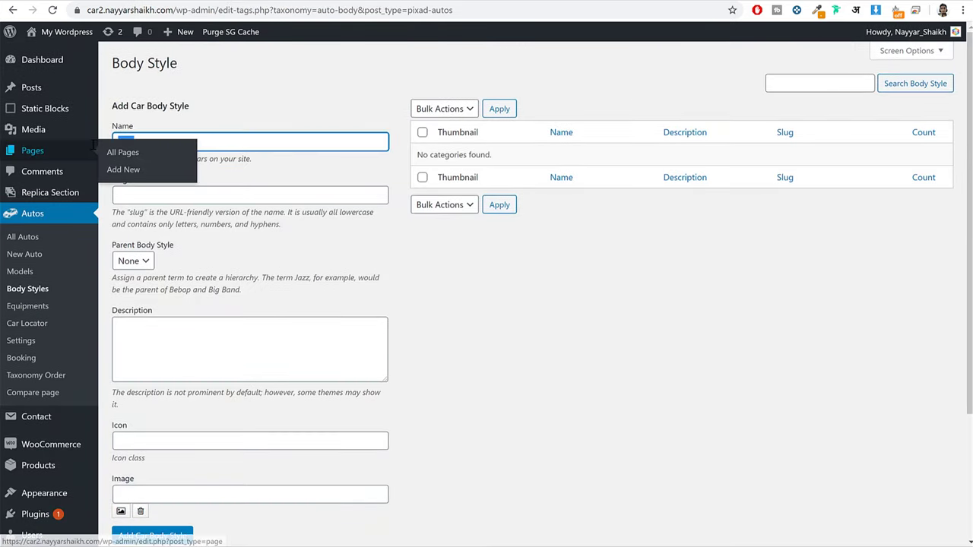
{"action": "left_click_drag", "start_coordinate": [116, 143], "coordinate": [358, 147]}
{"action": "scroll", "coordinate": [328, 187], "scroll_direction": "down", "scroll_amount": 3}
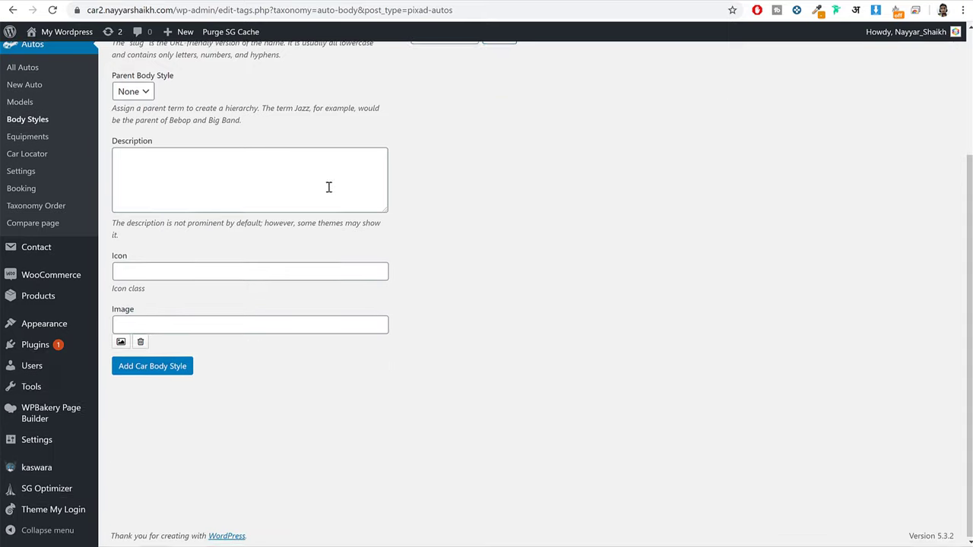
{"action": "left_click", "coordinate": [121, 342]}
Start uploading a body style image and browse into the Media folder of icons.
{"action": "left_click", "coordinate": [51, 82]}
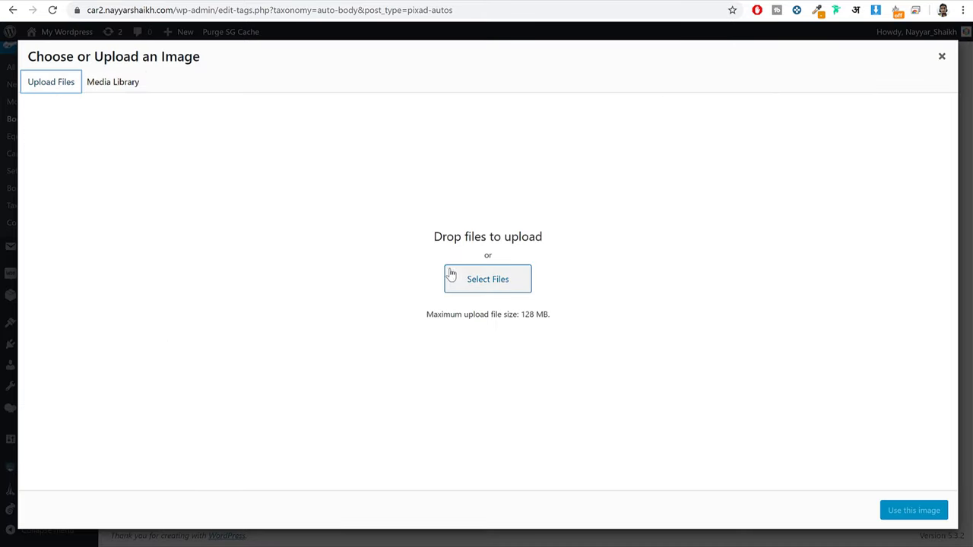
{"action": "left_click", "coordinate": [458, 280]}
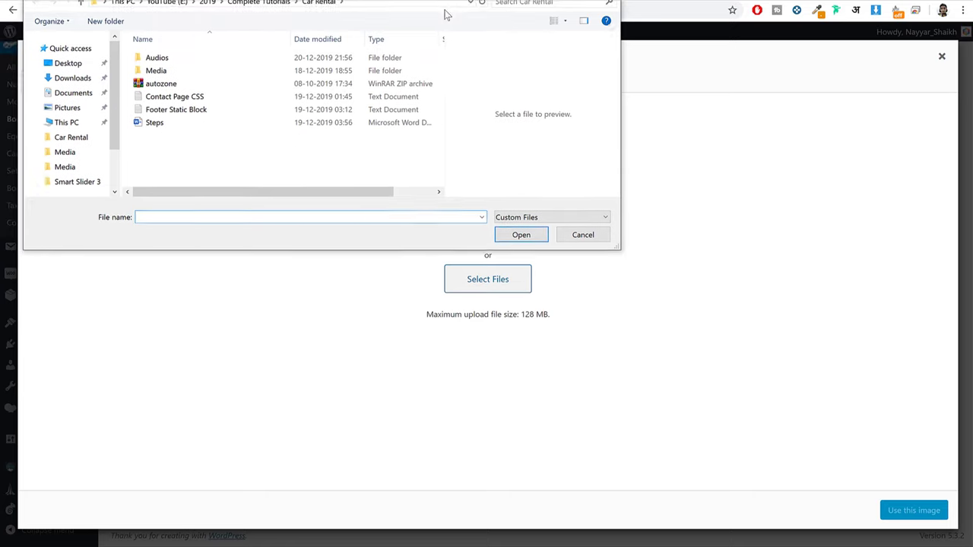
{"action": "double_click", "coordinate": [370, 159]}
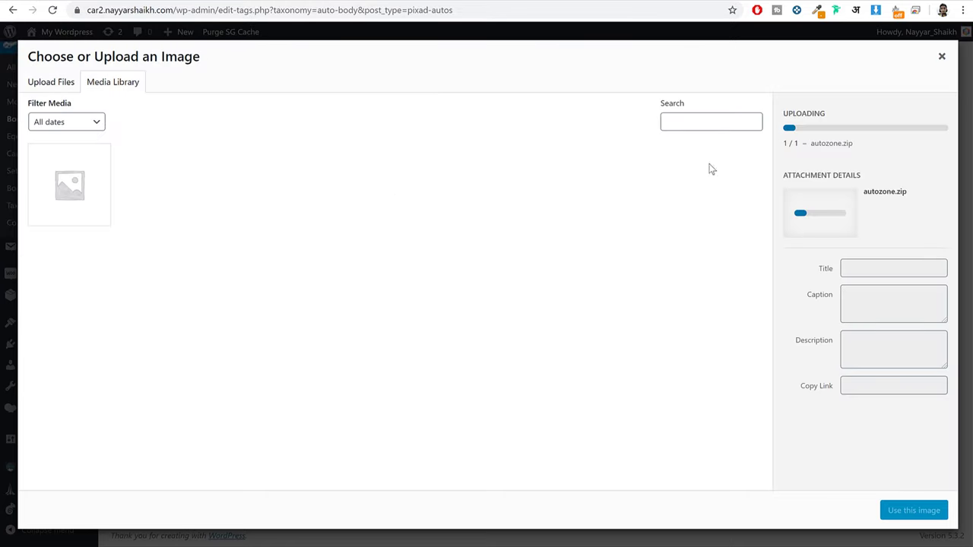
{"action": "left_click", "coordinate": [51, 82]}
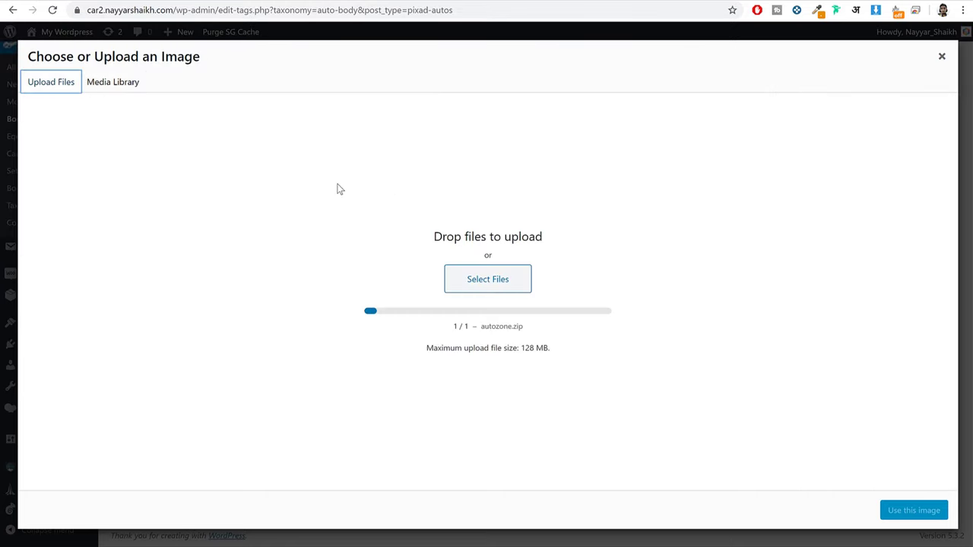
{"action": "left_click", "coordinate": [489, 281]}
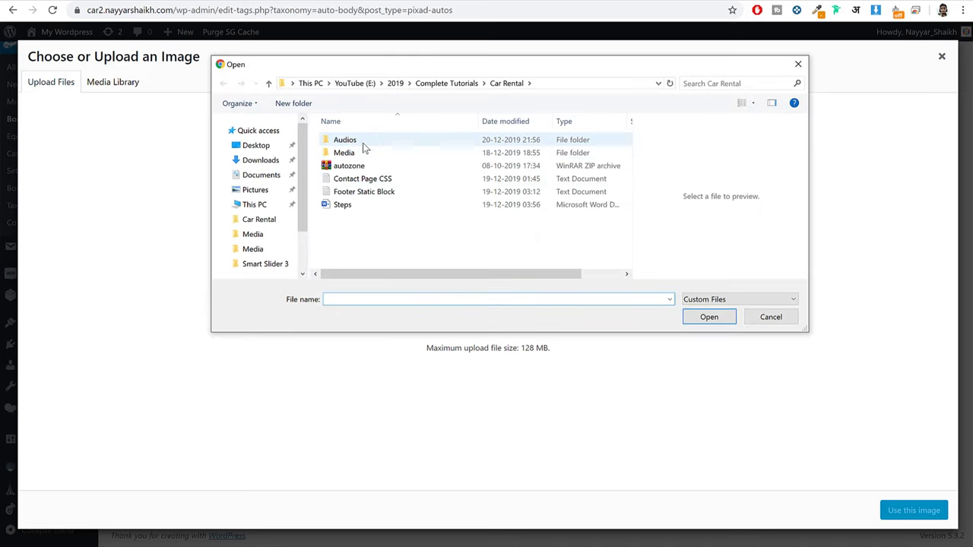
{"action": "double_click", "coordinate": [362, 152]}
Upload suv-mini, use it as the image, and add the SUV body style.
{"action": "scroll", "coordinate": [471, 197], "scroll_direction": "down", "scroll_amount": 1}
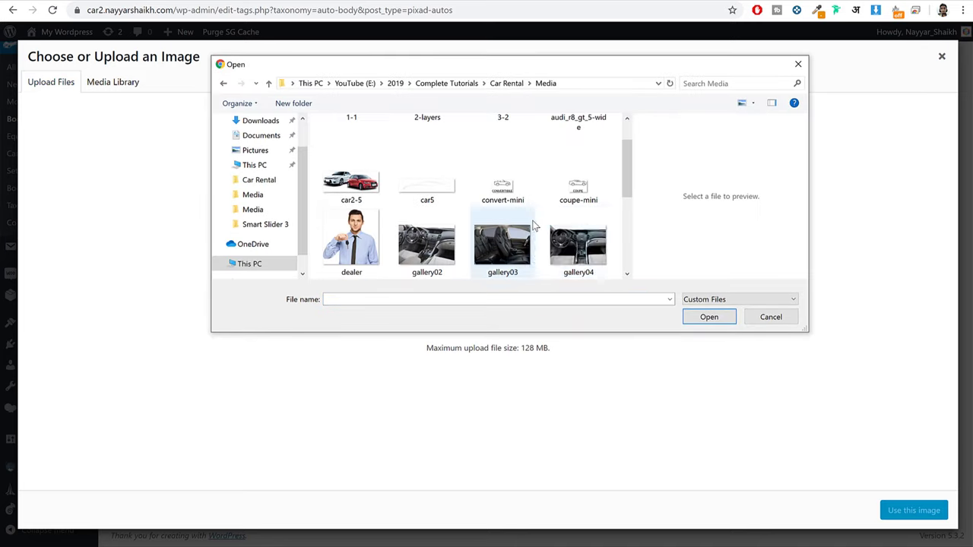
{"action": "left_click", "coordinate": [577, 185]}
{"action": "scroll", "coordinate": [577, 197], "scroll_direction": "down", "scroll_amount": 3}
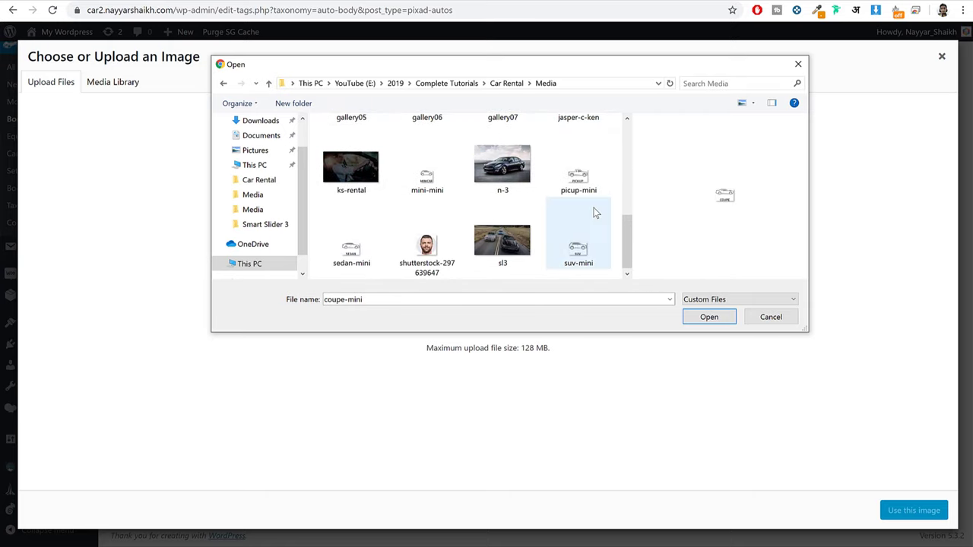
{"action": "left_click", "coordinate": [583, 240]}
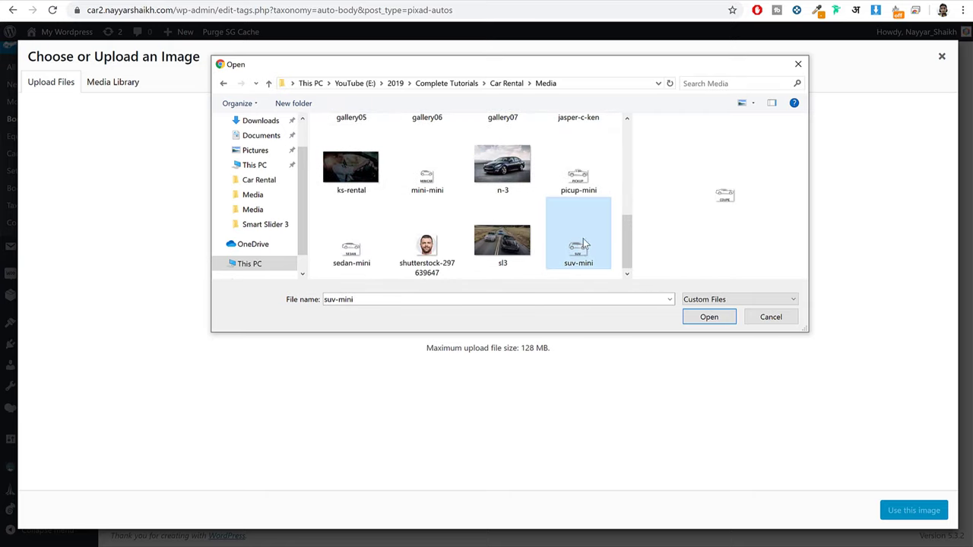
{"action": "left_click", "coordinate": [701, 317]}
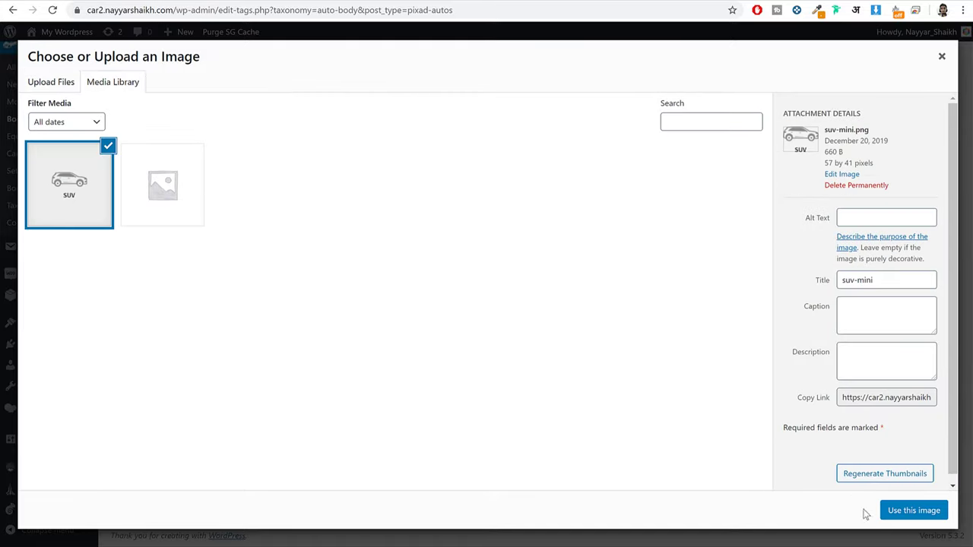
{"action": "left_click", "coordinate": [935, 513]}
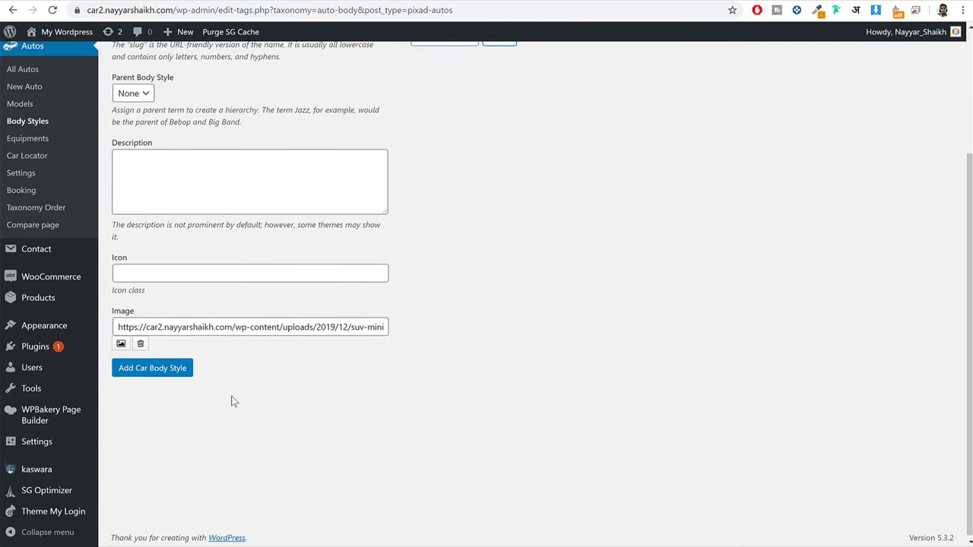
{"action": "left_click", "coordinate": [152, 368]}
{"action": "scroll", "coordinate": [477, 258], "scroll_direction": "up", "scroll_amount": 1}
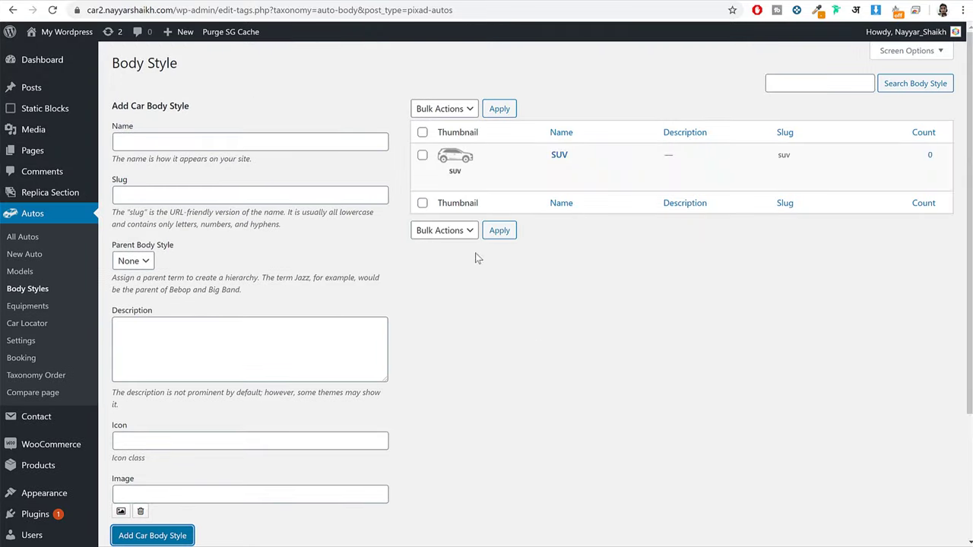
Upload sedan-mini as the Sedan body style's image and add the body style.
{"action": "left_click", "coordinate": [98, 2]}
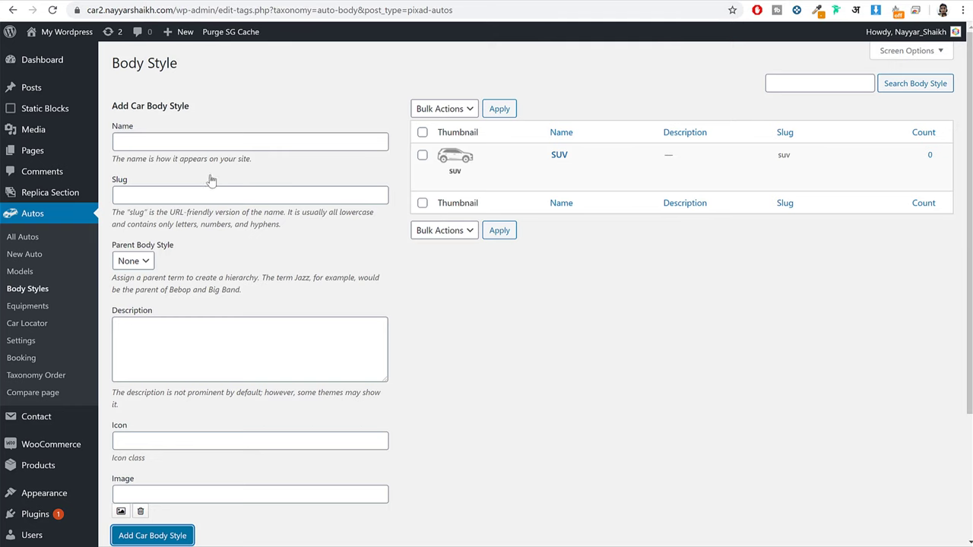
{"action": "left_click", "coordinate": [221, 142]}
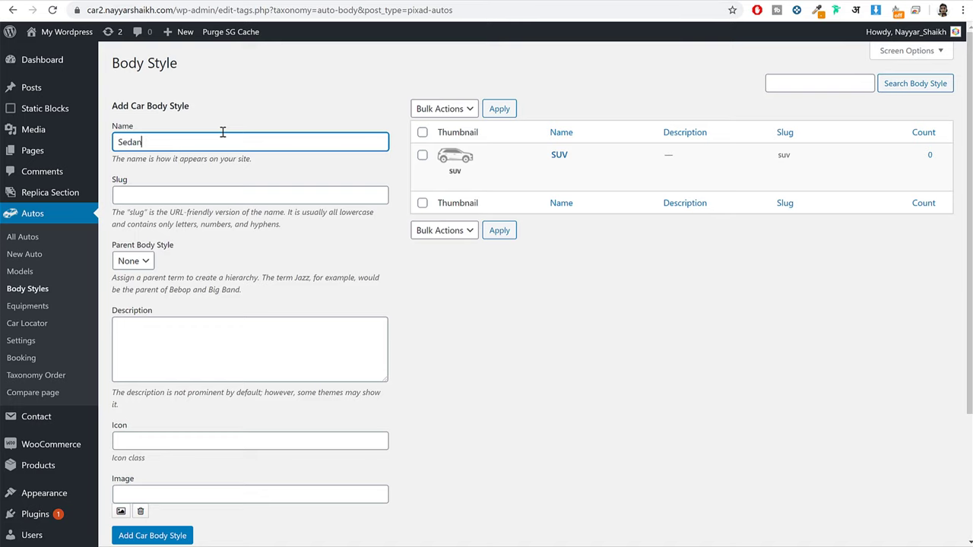
{"action": "scroll", "coordinate": [219, 307], "scroll_direction": "down", "scroll_amount": 3}
{"action": "left_click", "coordinate": [120, 342]}
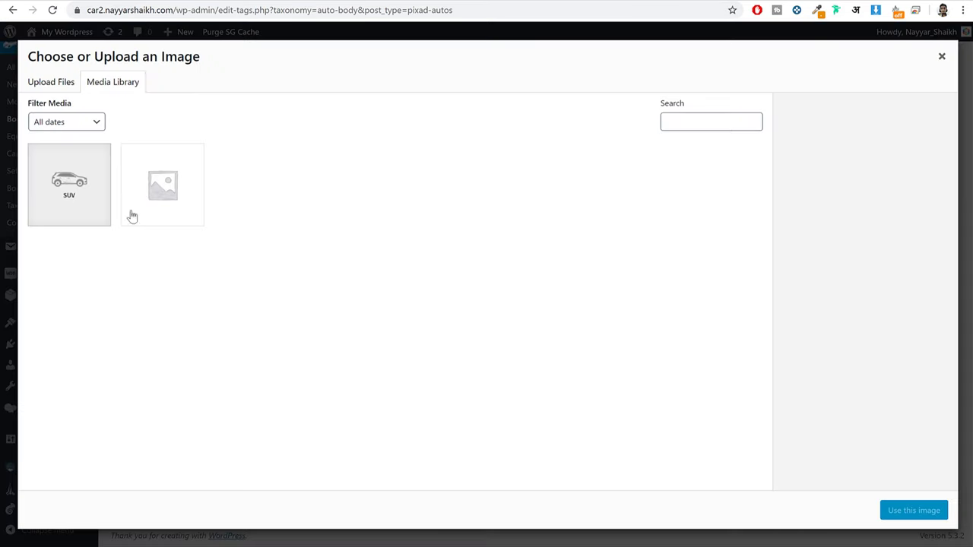
{"action": "left_click", "coordinate": [52, 82]}
{"action": "left_click", "coordinate": [460, 278]}
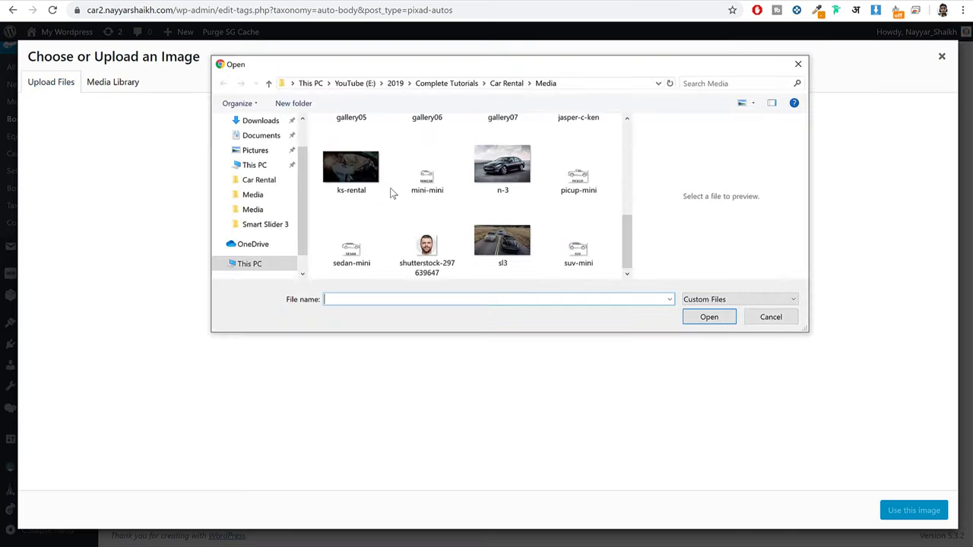
{"action": "left_click", "coordinate": [351, 240]}
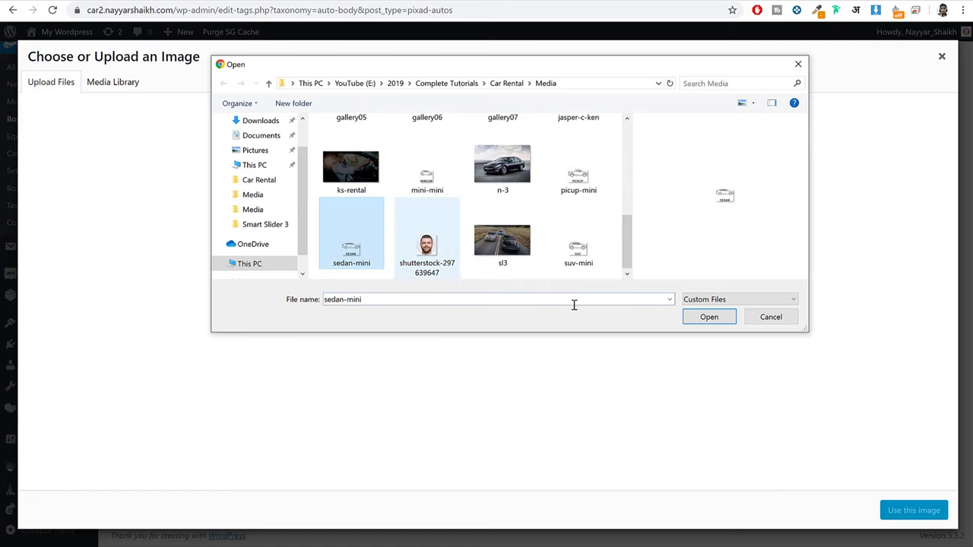
{"action": "left_click", "coordinate": [709, 316]}
{"action": "left_click", "coordinate": [916, 510]}
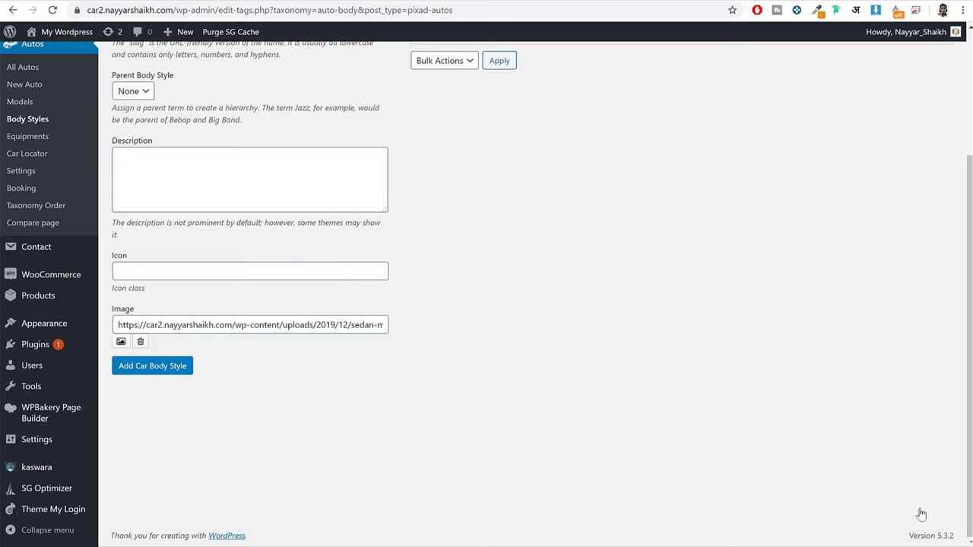
{"action": "scroll", "coordinate": [94, 25], "scroll_direction": "up", "scroll_amount": 2}
{"action": "left_click", "coordinate": [167, 494]}
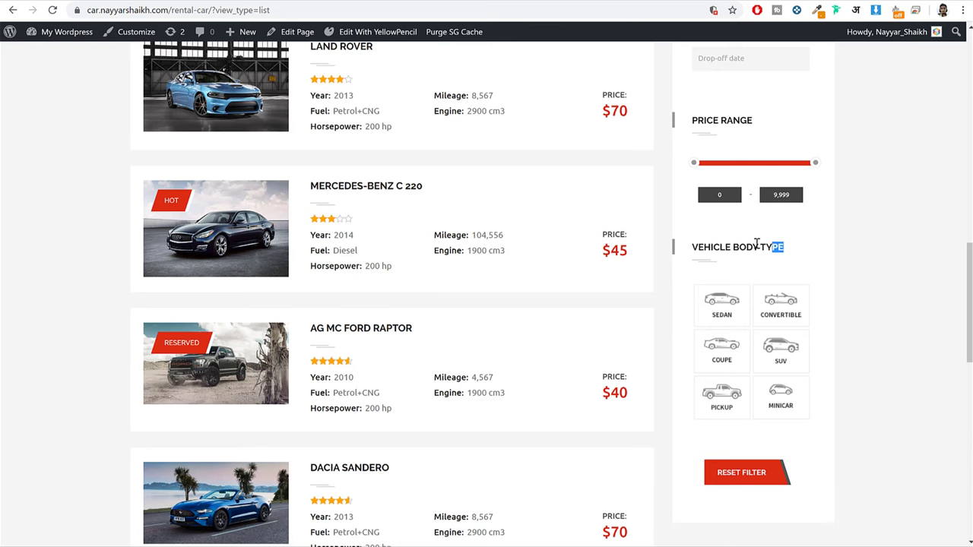
Test the Sedan body type filter on the front-end car list, then clear it.
{"action": "left_click_drag", "start_coordinate": [757, 244], "coordinate": [687, 244]}
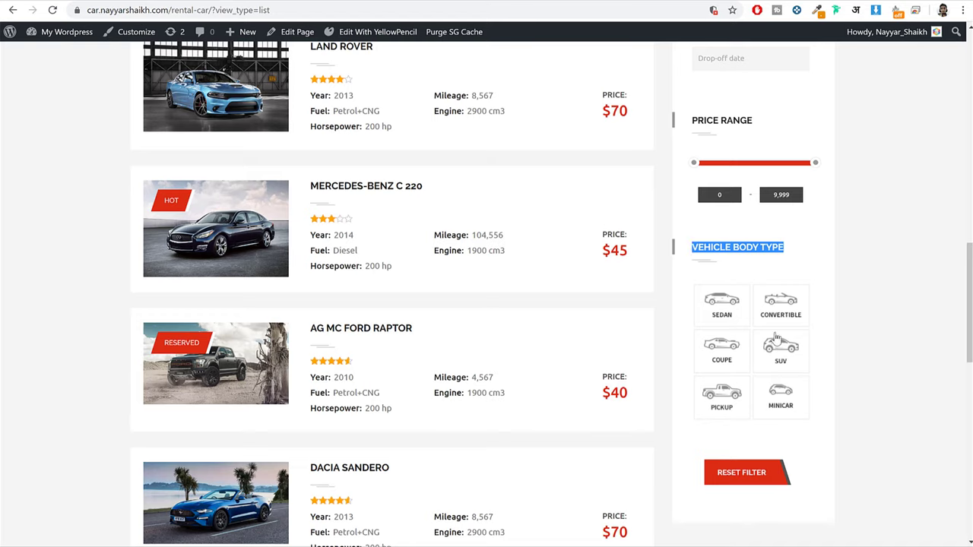
{"action": "left_click", "coordinate": [719, 310]}
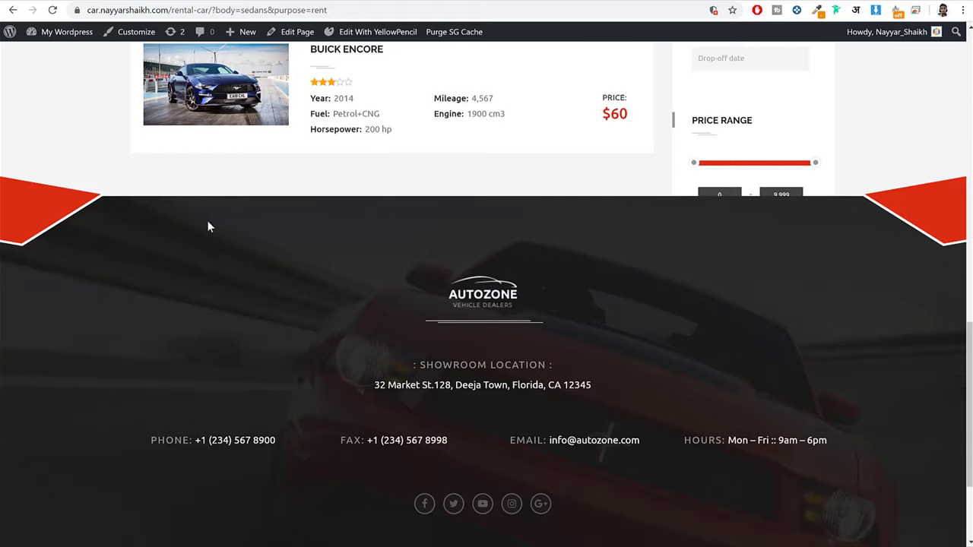
{"action": "scroll", "coordinate": [291, 313], "scroll_direction": "up", "scroll_amount": 6}
{"action": "scroll", "coordinate": [295, 328], "scroll_direction": "down", "scroll_amount": 2}
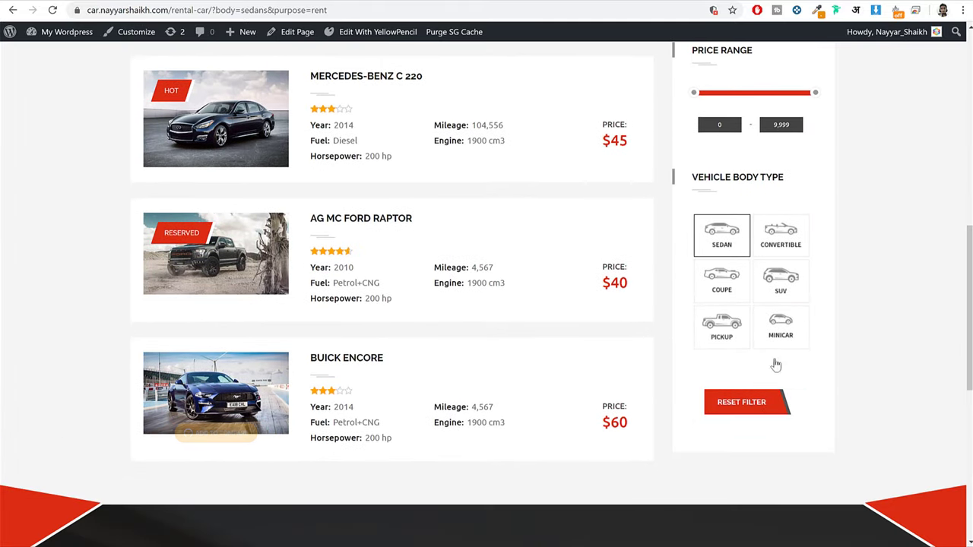
{"action": "left_click", "coordinate": [757, 413]}
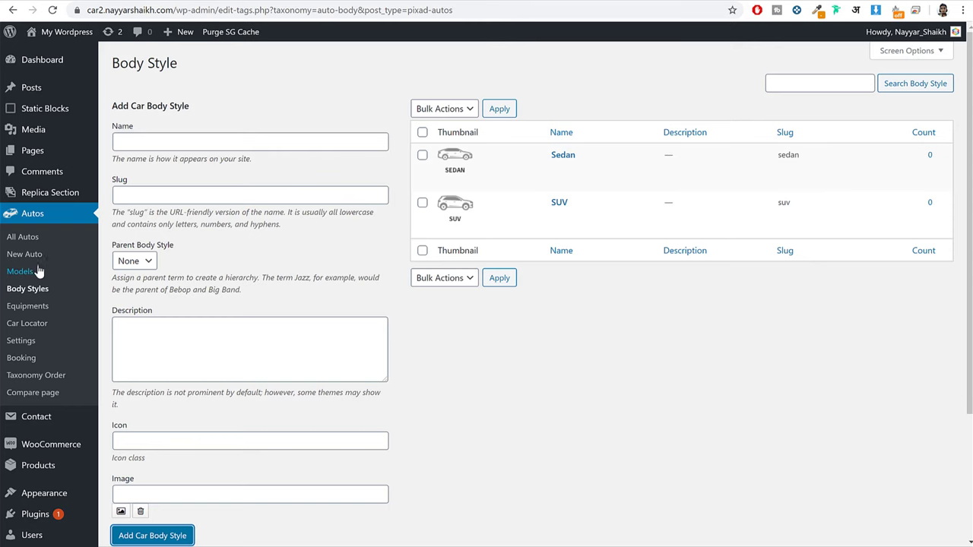
{"action": "left_click", "coordinate": [34, 273]}
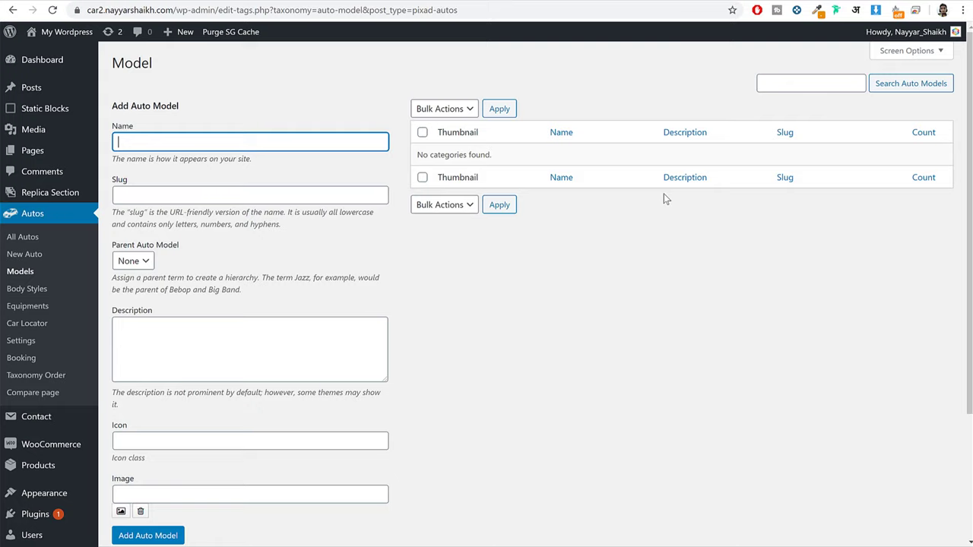
Add Mercedes-Benz as a new auto model.
{"action": "left_click", "coordinate": [220, 144]}
{"action": "type", "text": "Mercedes-Benz"}
{"action": "scroll", "coordinate": [196, 479], "scroll_direction": "down", "scroll_amount": 1}
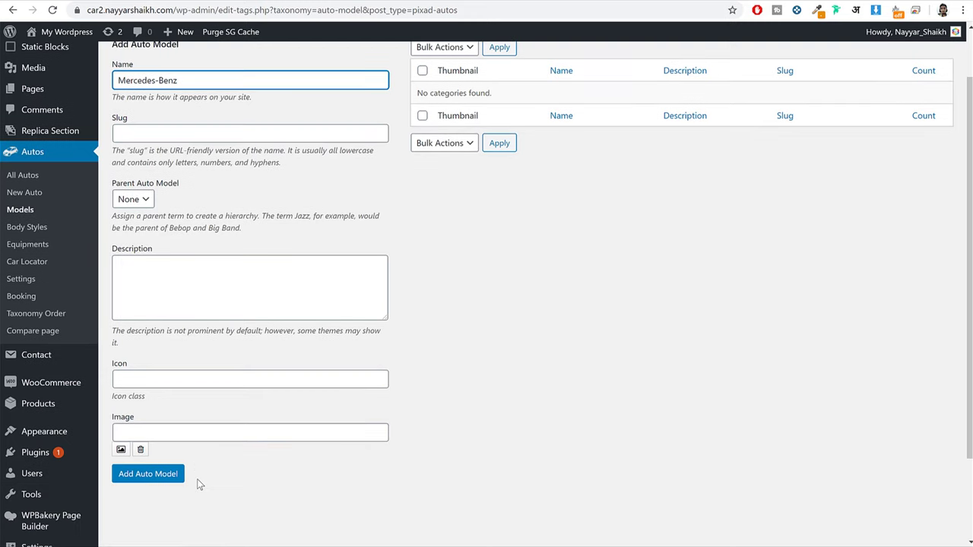
{"action": "left_click", "coordinate": [145, 480]}
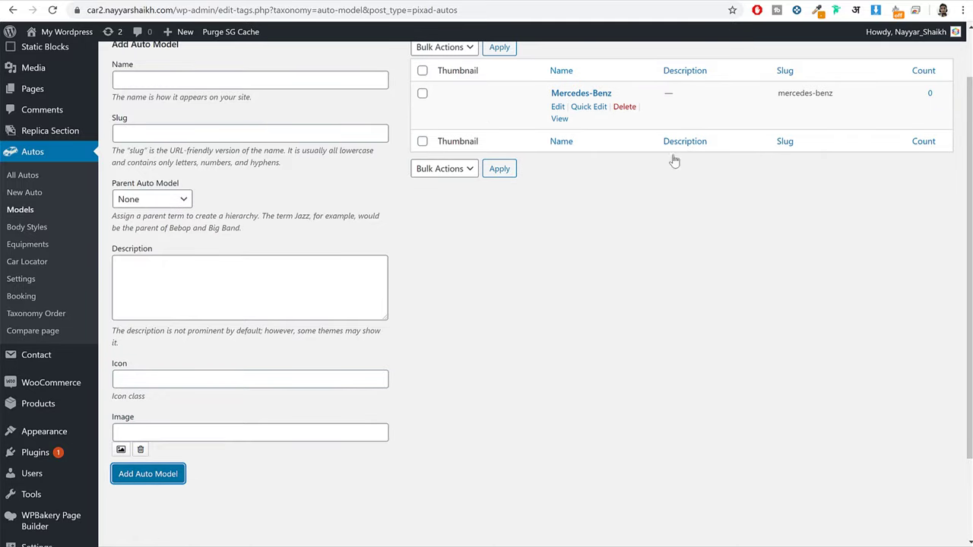
Add E-Class as a child model with Mercedes-Benz as its parent.
{"action": "left_click", "coordinate": [249, 87]}
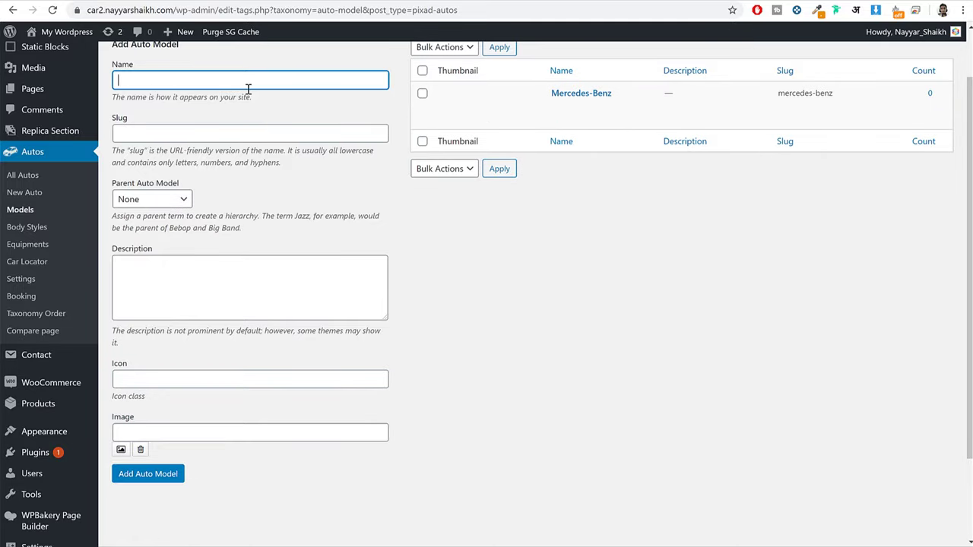
{"action": "scroll", "coordinate": [294, 256], "scroll_direction": "up", "scroll_amount": 1}
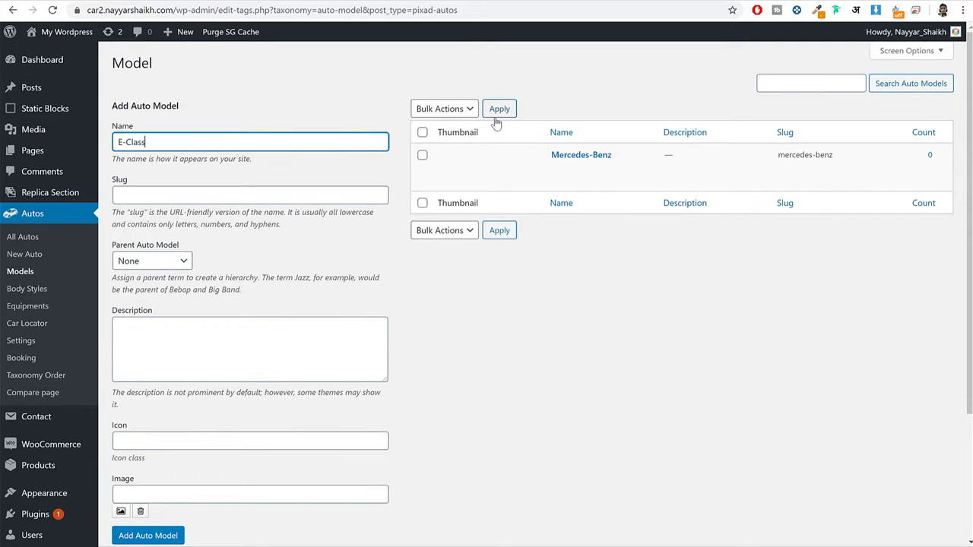
{"action": "left_click", "coordinate": [147, 265]}
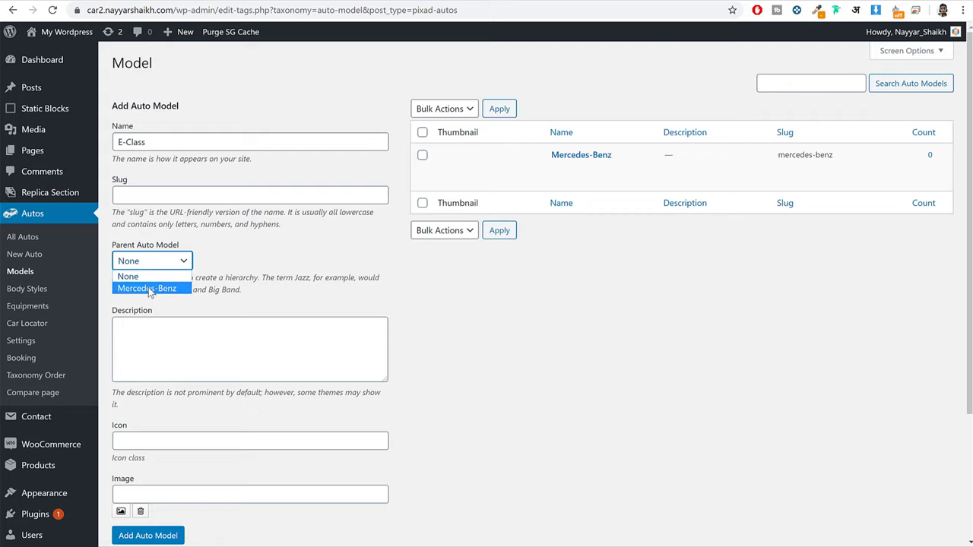
{"action": "left_click", "coordinate": [150, 289]}
{"action": "left_click", "coordinate": [148, 537]}
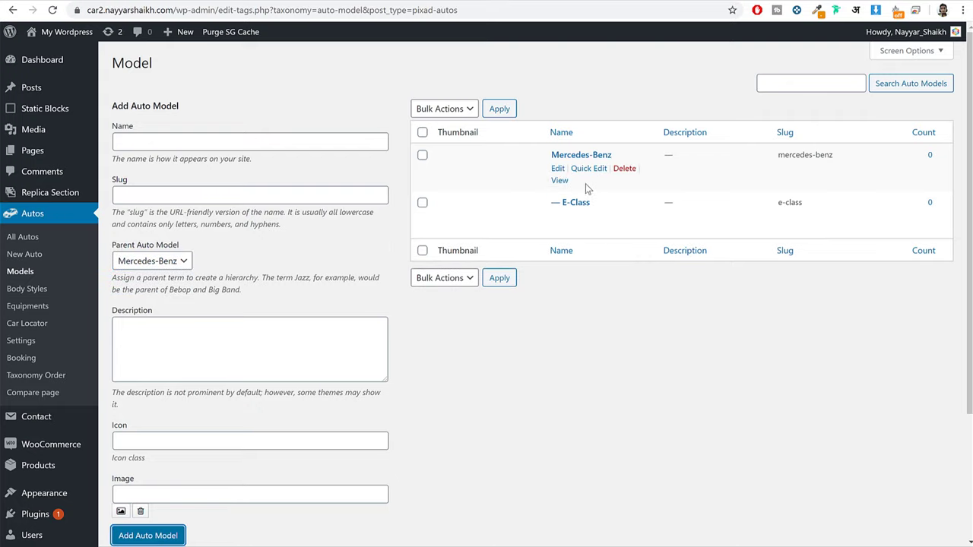
{"action": "left_click", "coordinate": [194, 144]}
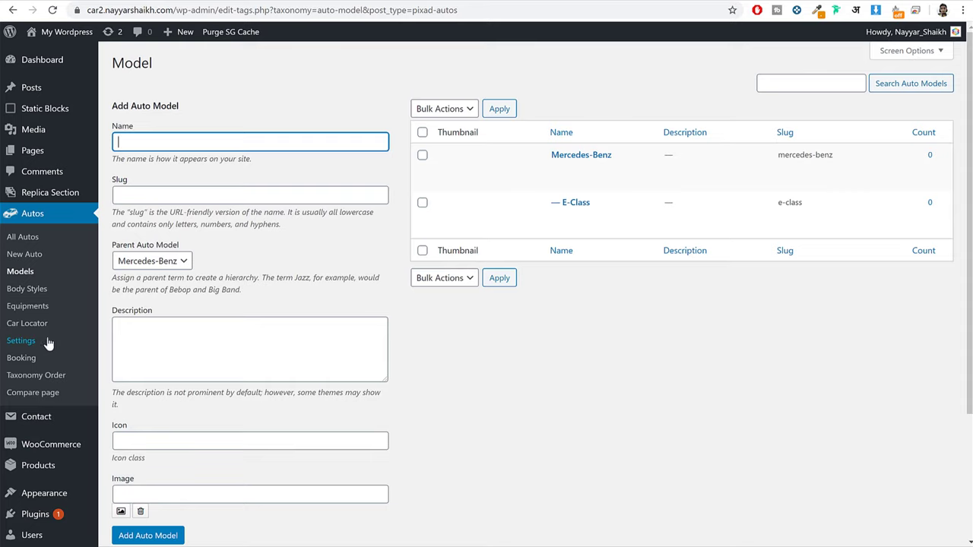
Add Parking Sensors as a car equipment option.
{"action": "left_click", "coordinate": [36, 311]}
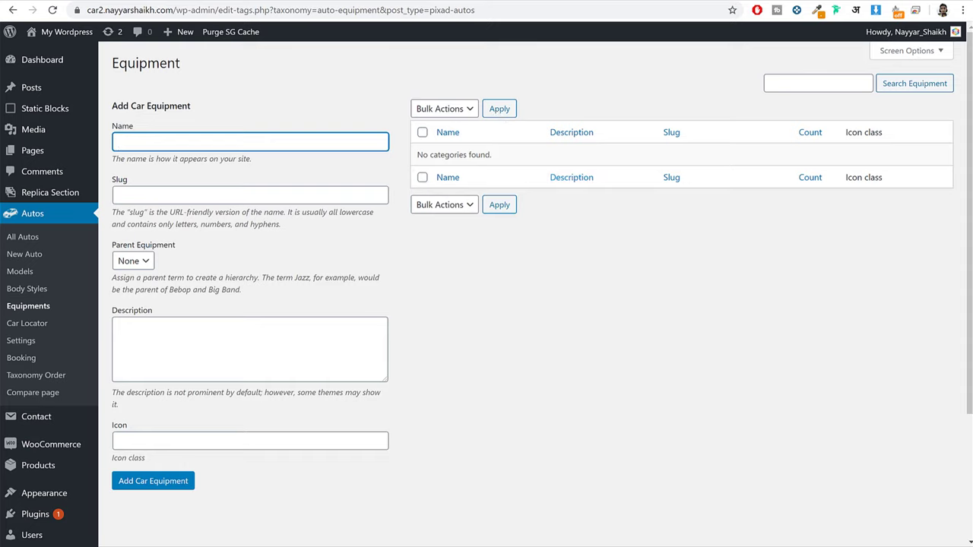
{"action": "left_click", "coordinate": [659, 297]}
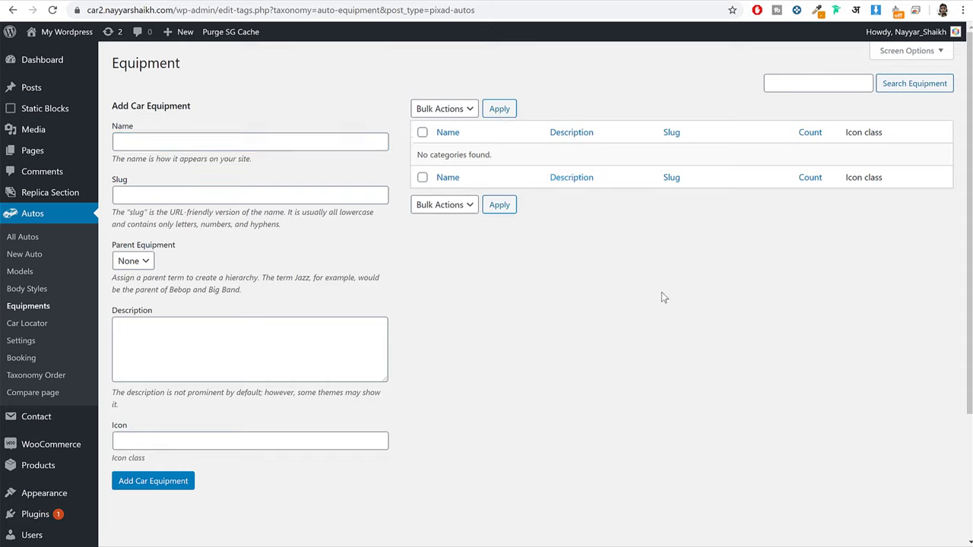
{"action": "left_click", "coordinate": [274, 141]}
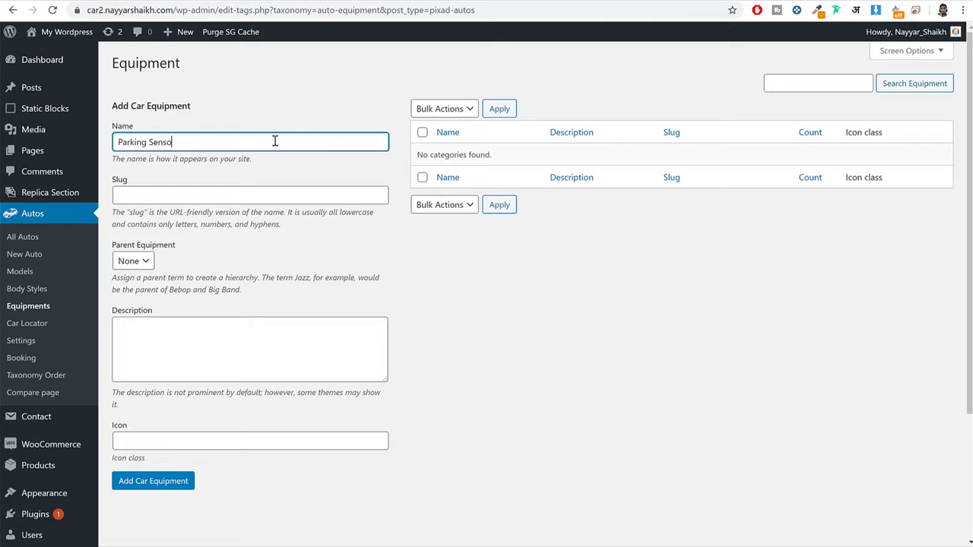
{"action": "left_click", "coordinate": [187, 484]}
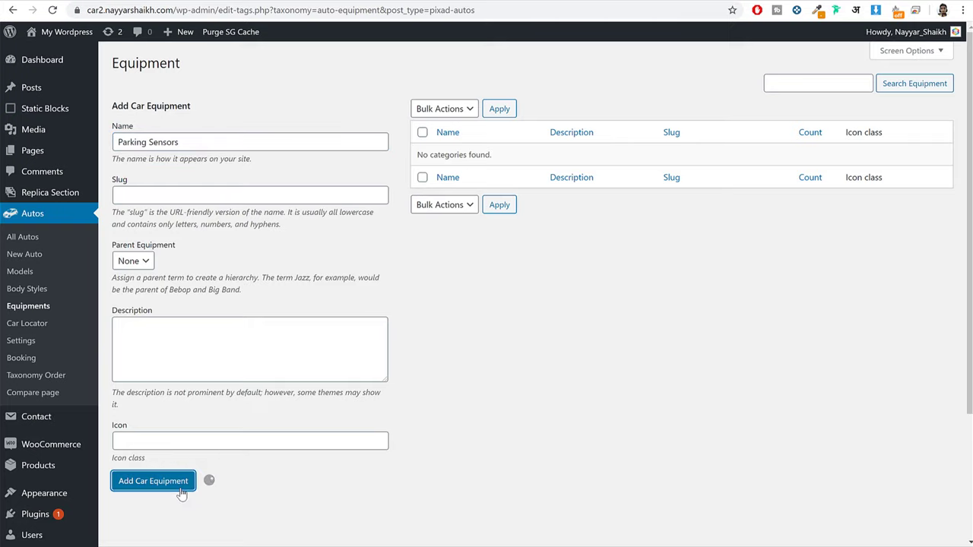
Add Leather Interior as a car equipment option.
{"action": "left_click", "coordinate": [286, 139]}
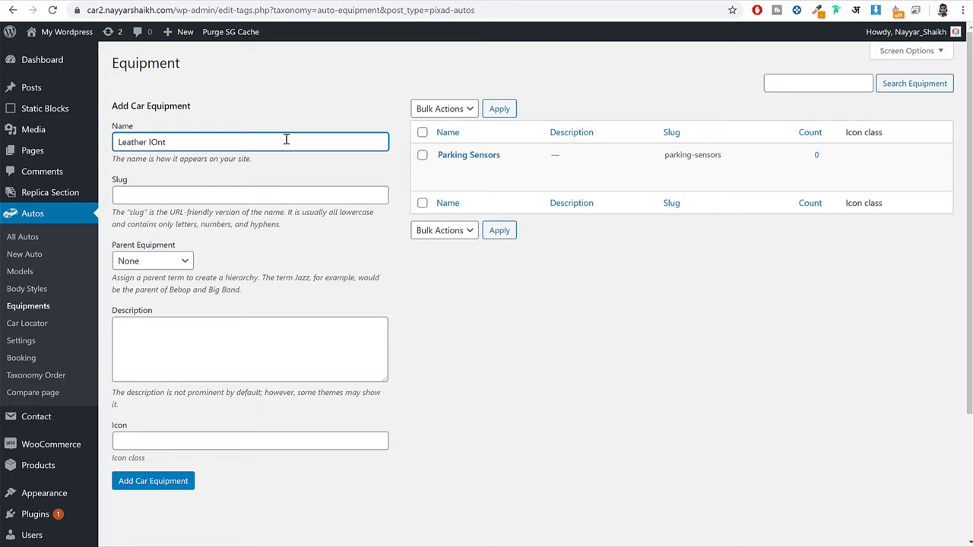
{"action": "type", "text": "Leather Interior"}
{"action": "left_click", "coordinate": [174, 481]}
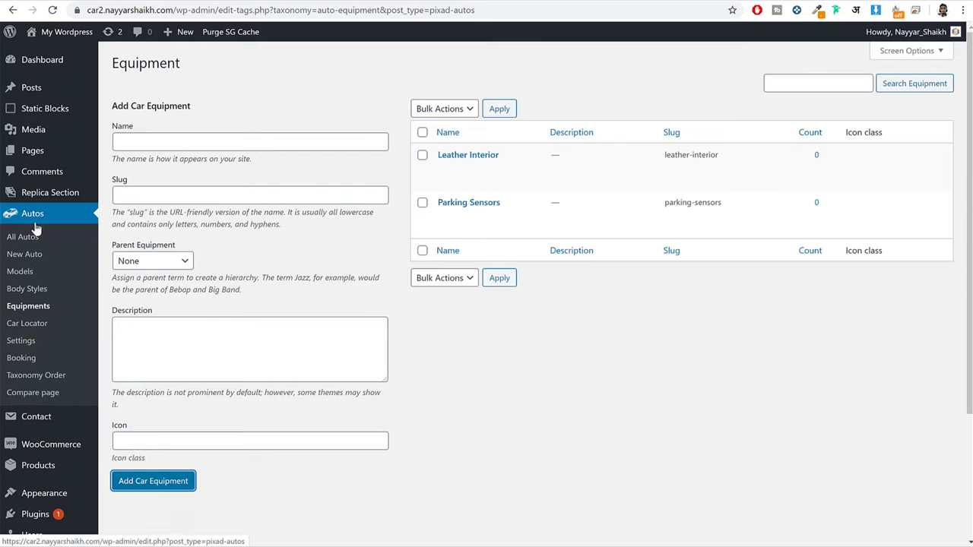
{"action": "left_click", "coordinate": [29, 255]}
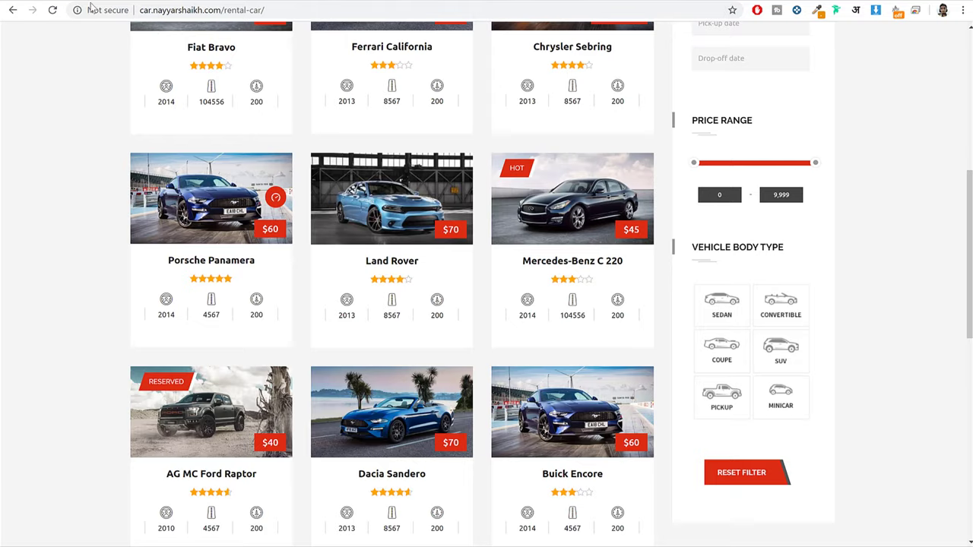
Copy 'Fiat Bravo' from the live car page into the new listing's title.
{"action": "scroll", "coordinate": [201, 242], "scroll_direction": "up", "scroll_amount": 4}
{"action": "left_click", "coordinate": [200, 304]}
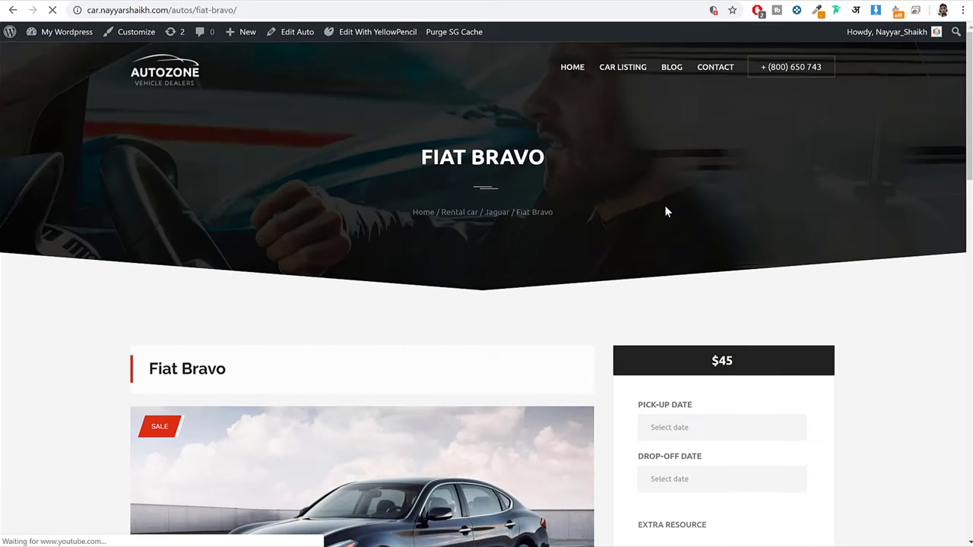
{"action": "scroll", "coordinate": [664, 205], "scroll_direction": "down", "scroll_amount": 2}
{"action": "left_click_drag", "start_coordinate": [228, 249], "coordinate": [150, 253]}
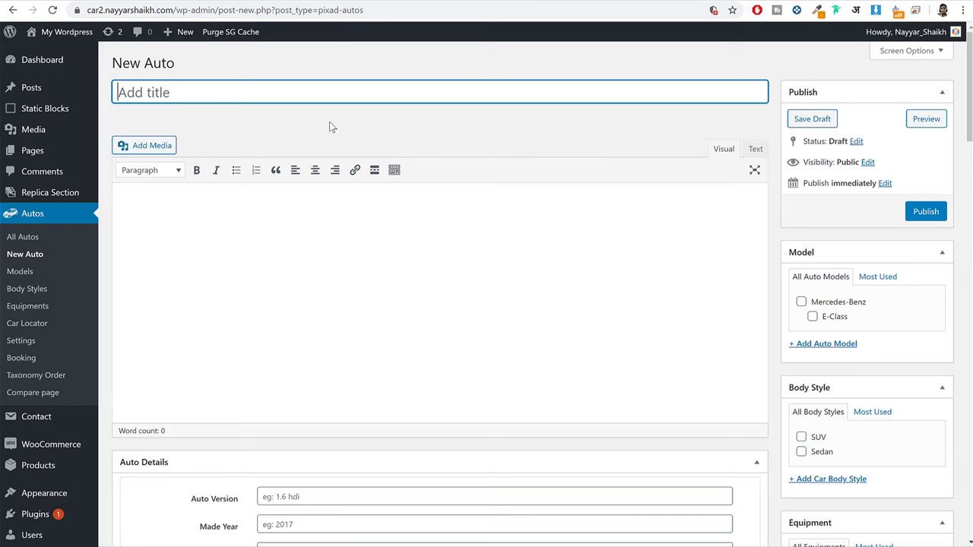
{"action": "type", "text": "Fiat Bravo"}
Paste the three-paragraph Fiat Bravo description from the live page into the listing body.
{"action": "left_click", "coordinate": [258, 257]}
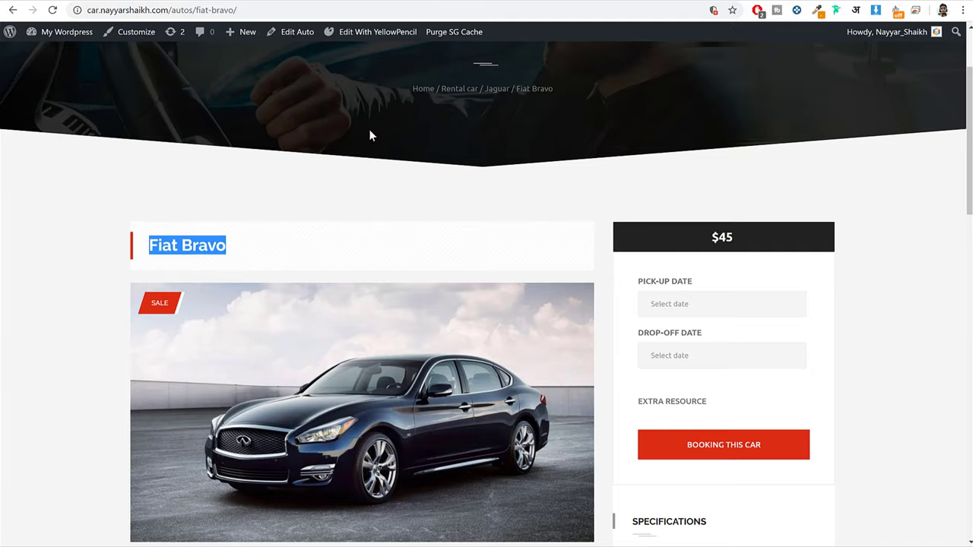
{"action": "scroll", "coordinate": [406, 147], "scroll_direction": "down", "scroll_amount": 7}
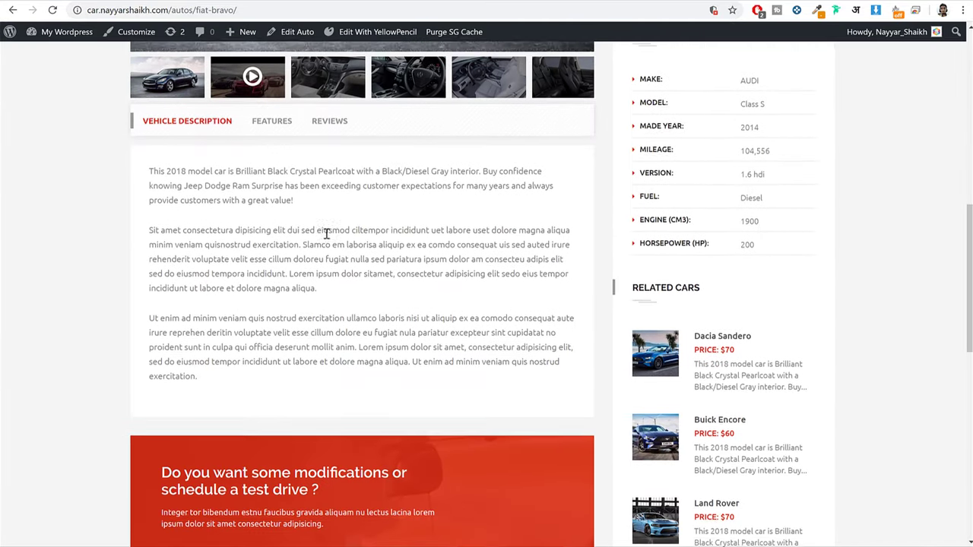
{"action": "left_click_drag", "start_coordinate": [221, 391], "coordinate": [130, 158]}
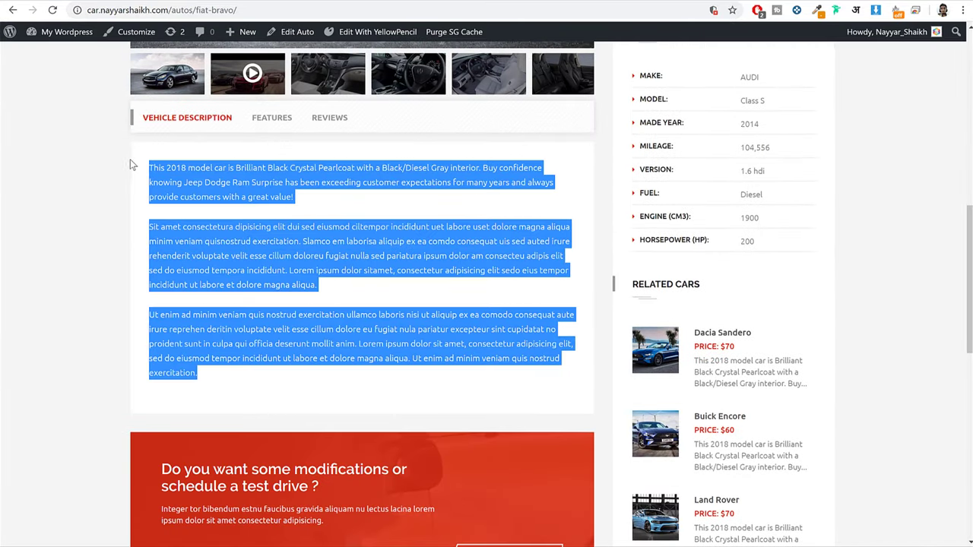
{"action": "left_click", "coordinate": [297, 4]}
{"action": "key", "text": "ctrl+v"}
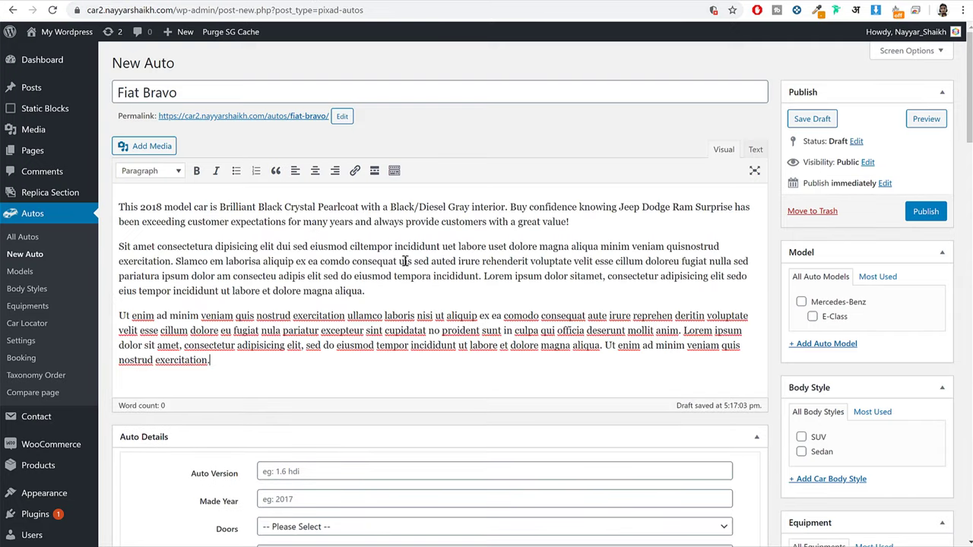
{"action": "scroll", "coordinate": [414, 268], "scroll_direction": "down", "scroll_amount": 3}
{"action": "scroll", "coordinate": [414, 267], "scroll_direction": "down", "scroll_amount": 1}
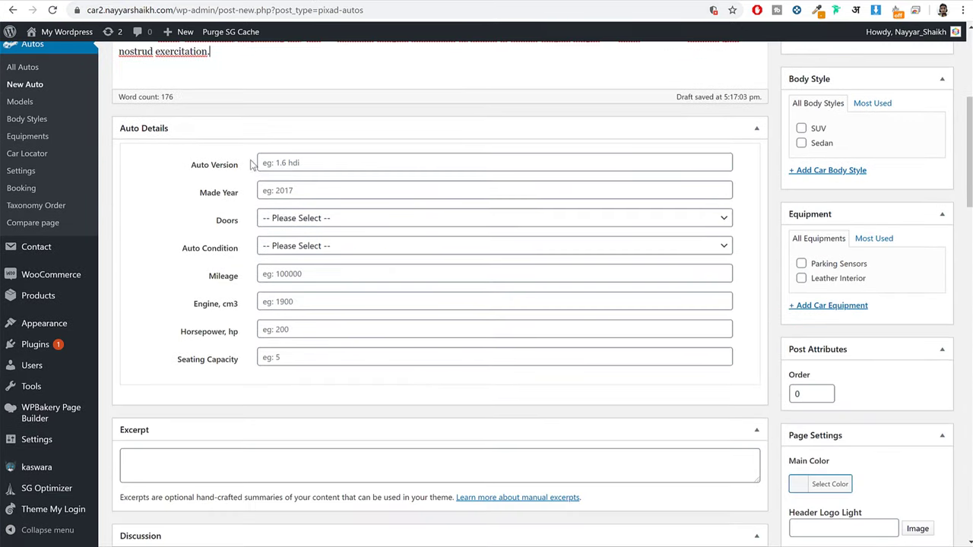
{"action": "left_click", "coordinate": [426, 160]}
Enter version 1.6 hdi and year 2018, and choose 3 doors and New condition.
{"action": "type", "text": "1.6 hdi"}
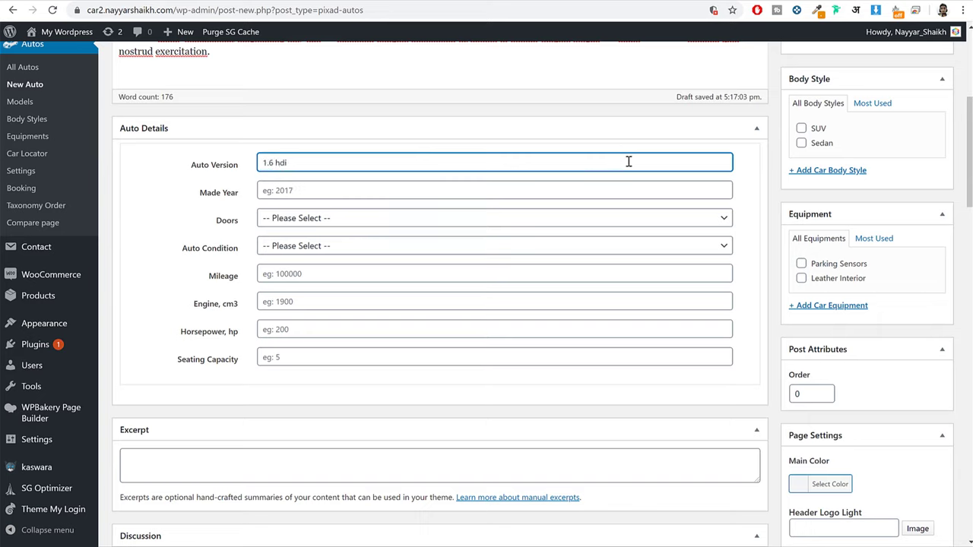
{"action": "left_click", "coordinate": [405, 195]}
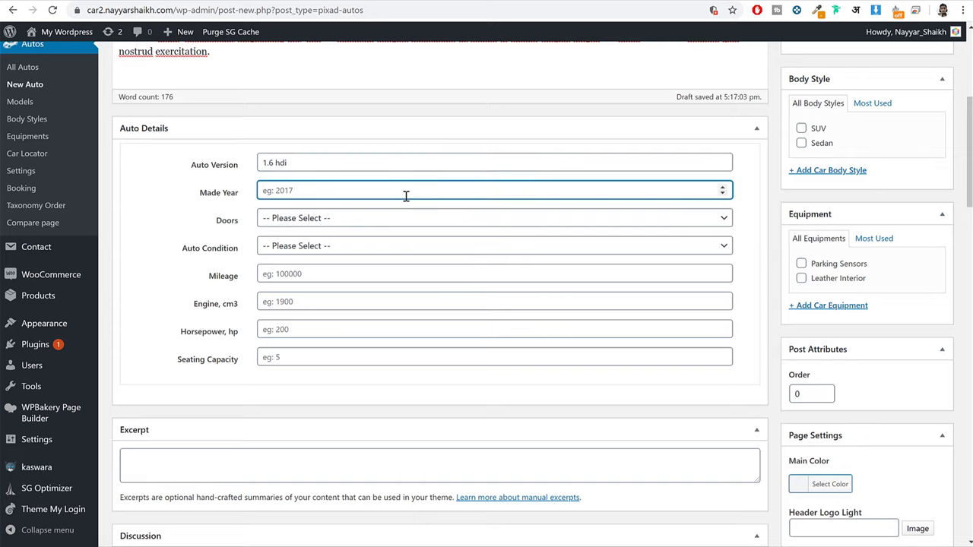
{"action": "type", "text": "2018"}
{"action": "left_click", "coordinate": [374, 218]}
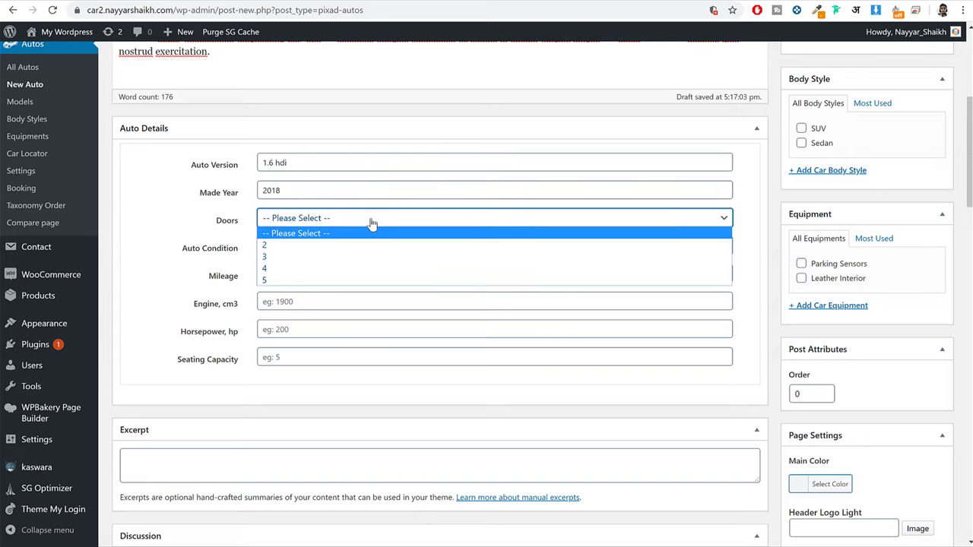
{"action": "left_click", "coordinate": [319, 258]}
{"action": "left_click", "coordinate": [319, 251]}
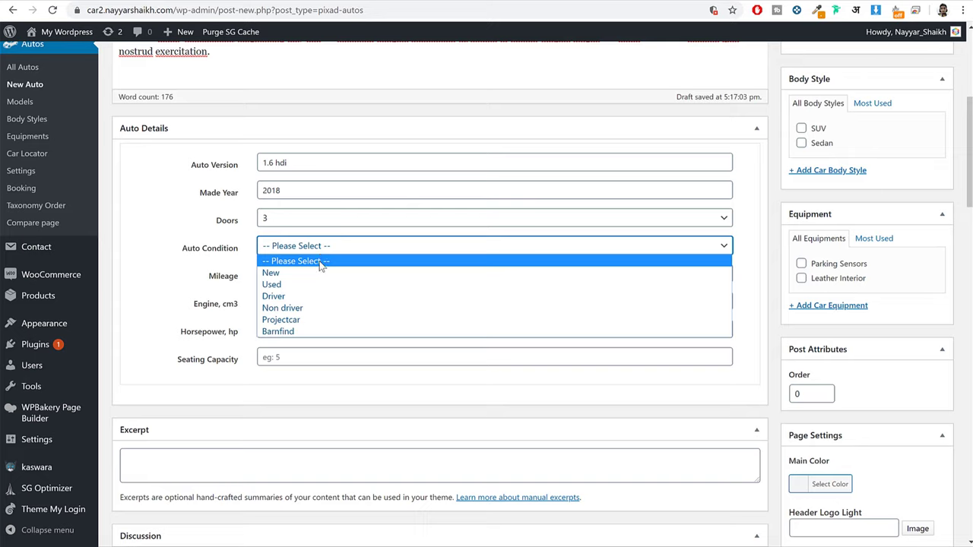
{"action": "left_click", "coordinate": [321, 275]}
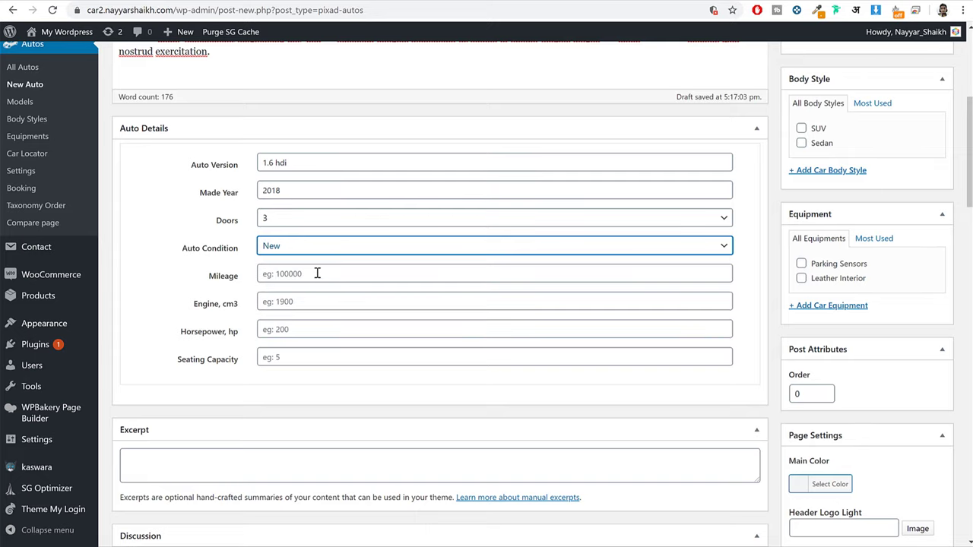
Enter mileage 100000, engine 1900 cm3, 200 hp and 4 seats.
{"action": "left_click", "coordinate": [321, 273]}
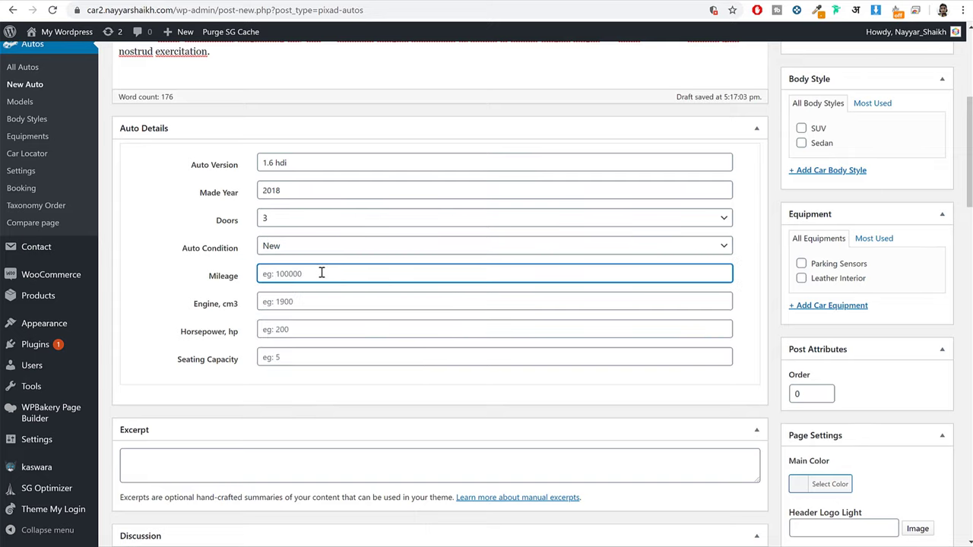
{"action": "type", "text": "100000"}
{"action": "left_click", "coordinate": [332, 304]}
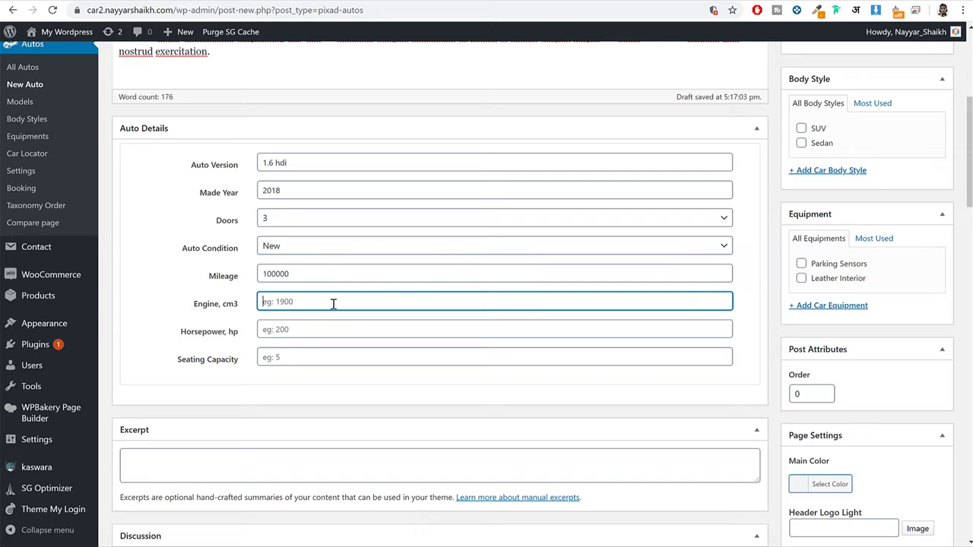
{"action": "type", "text": "1900"}
{"action": "left_click", "coordinate": [390, 326]}
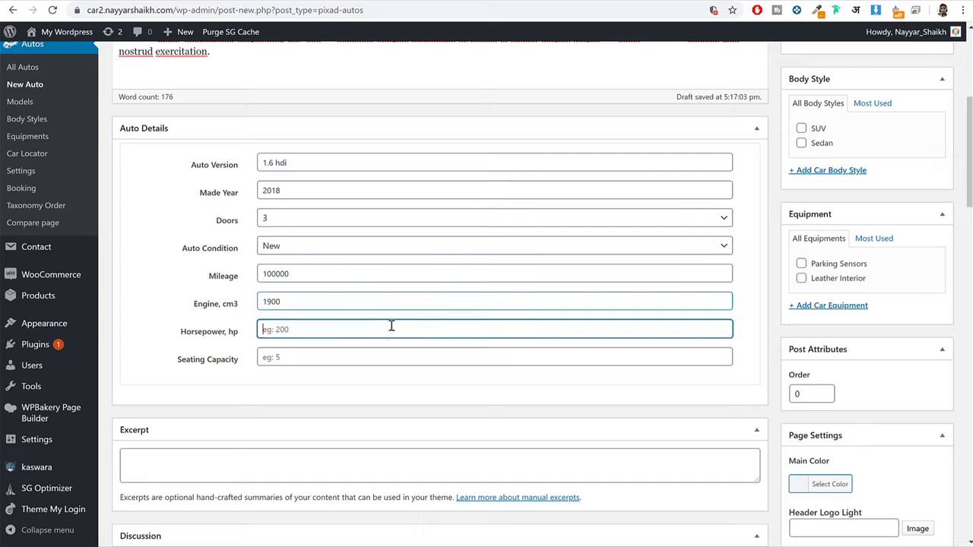
{"action": "type", "text": "200"}
{"action": "key", "text": "Tab"}
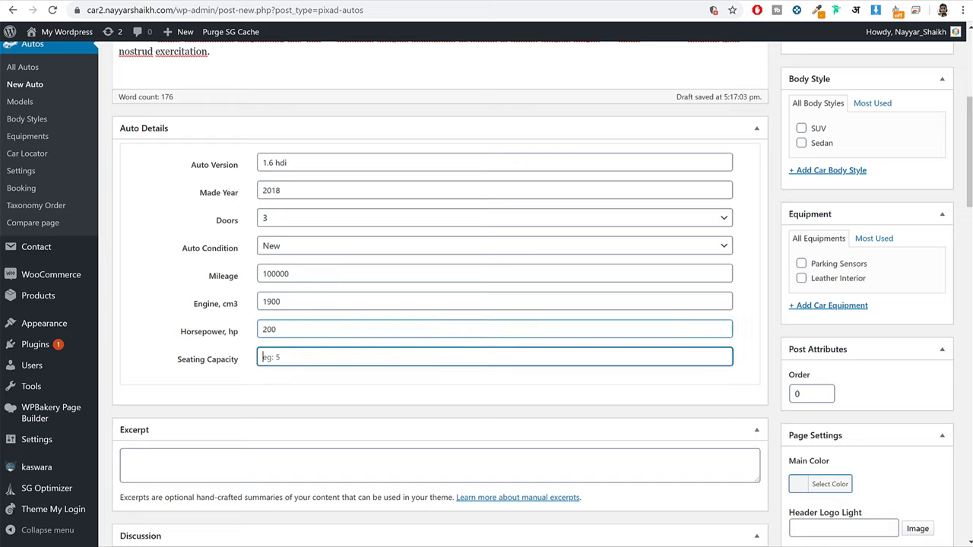
{"action": "type", "text": "4"}
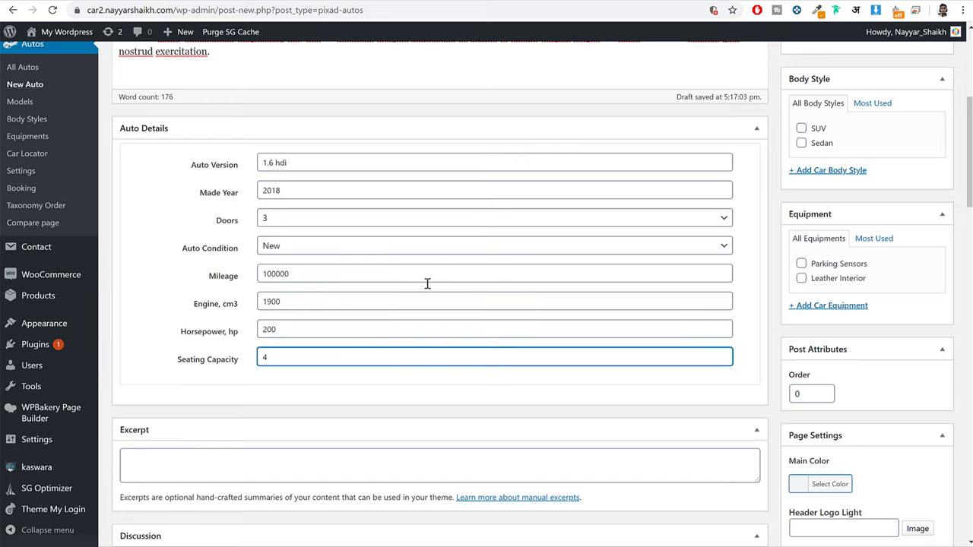
{"action": "scroll", "coordinate": [462, 265], "scroll_direction": "up", "scroll_amount": 1}
{"action": "scroll", "coordinate": [465, 264], "scroll_direction": "down", "scroll_amount": 1}
{"action": "scroll", "coordinate": [464, 264], "scroll_direction": "down", "scroll_amount": 2}
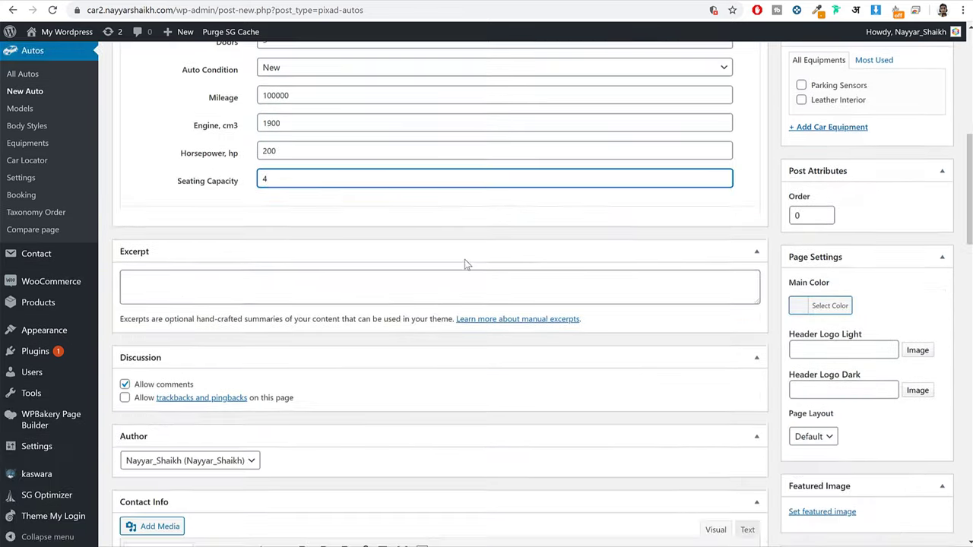
{"action": "scroll", "coordinate": [462, 263], "scroll_direction": "up", "scroll_amount": 5}
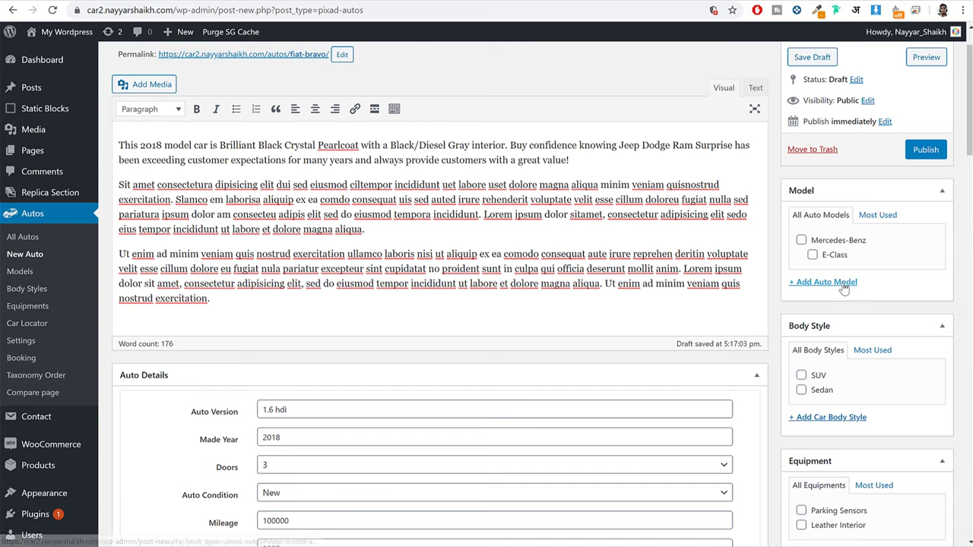
Add Fiat as a checked model and Bravo as its checked sub-model.
{"action": "left_click", "coordinate": [827, 282]}
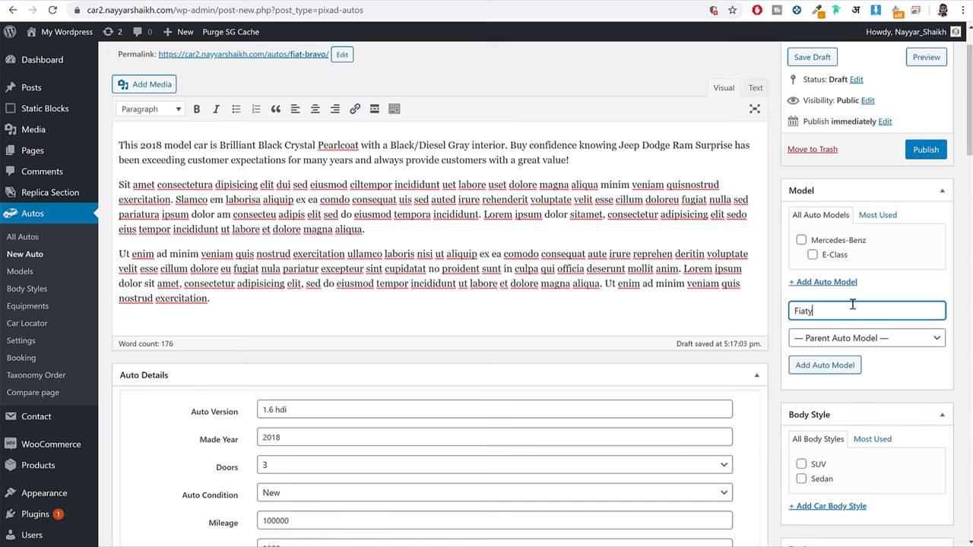
{"action": "left_click", "coordinate": [838, 366]}
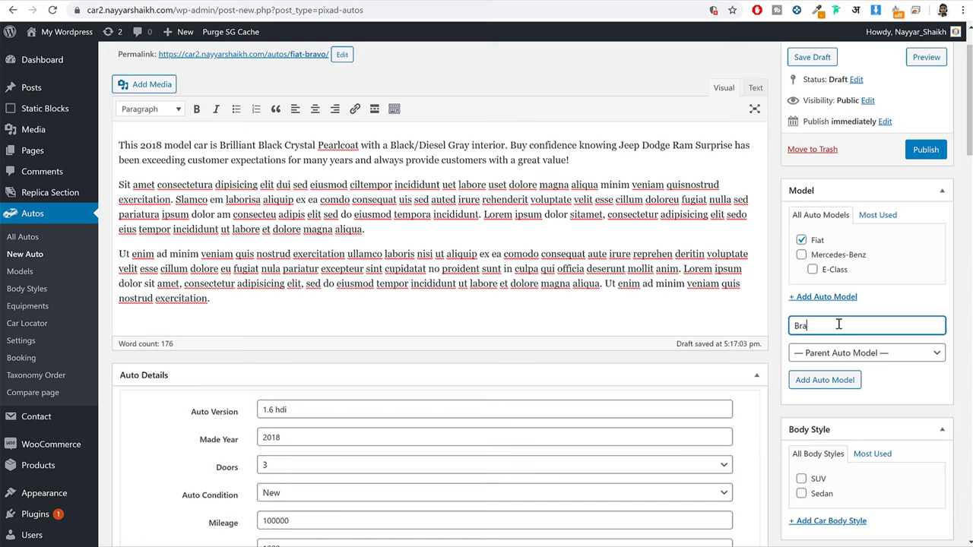
{"action": "type", "text": "Bravo"}
{"action": "key", "text": "Tab"}
{"action": "left_click", "coordinate": [889, 354]}
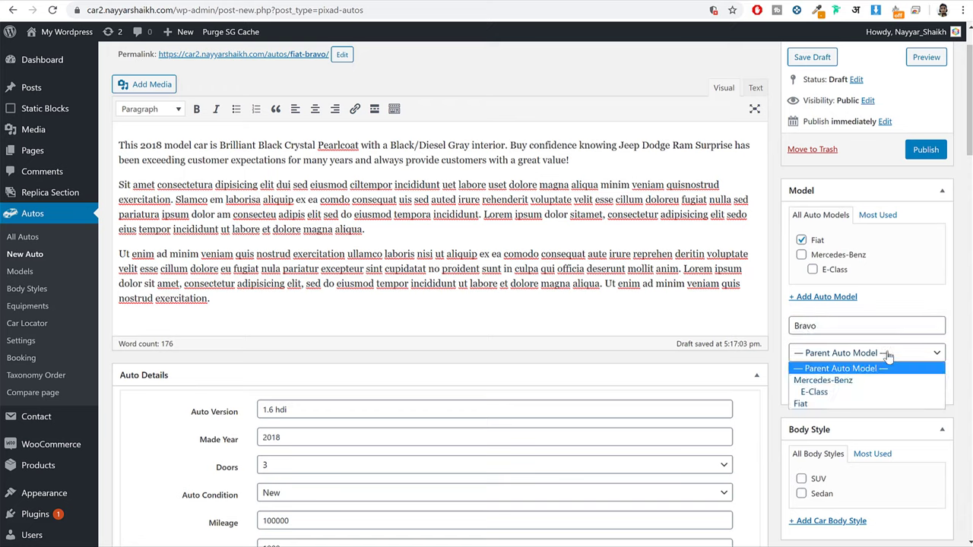
{"action": "left_click", "coordinate": [806, 404]}
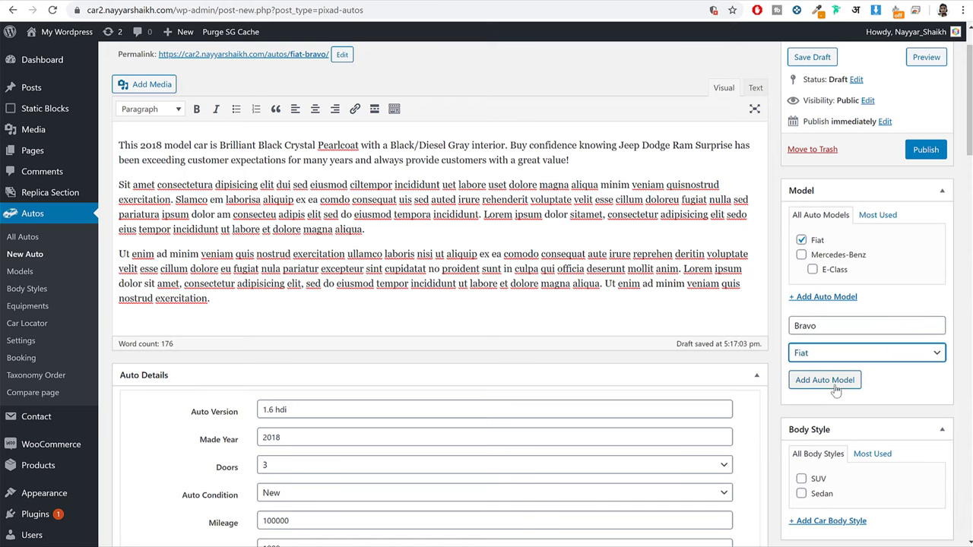
{"action": "left_click", "coordinate": [835, 390]}
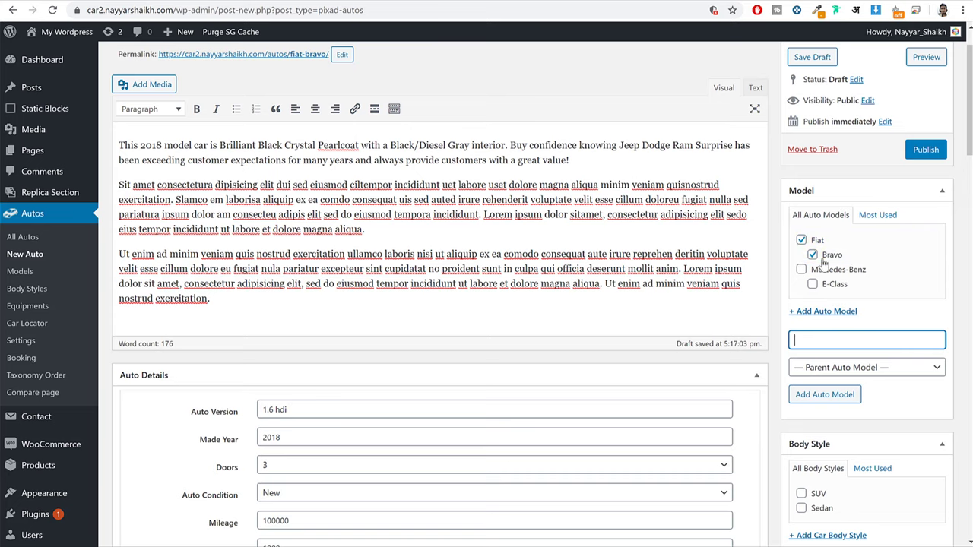
Tick Sedan as body style and Parking Sensors and Leather Interior as equipment.
{"action": "scroll", "coordinate": [775, 255], "scroll_direction": "down", "scroll_amount": 3}
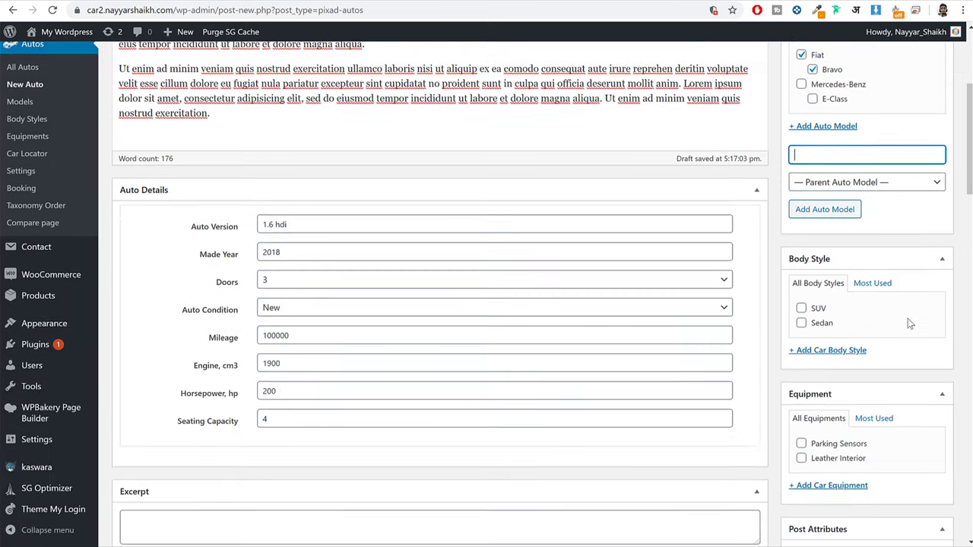
{"action": "scroll", "coordinate": [909, 324], "scroll_direction": "down", "scroll_amount": 1}
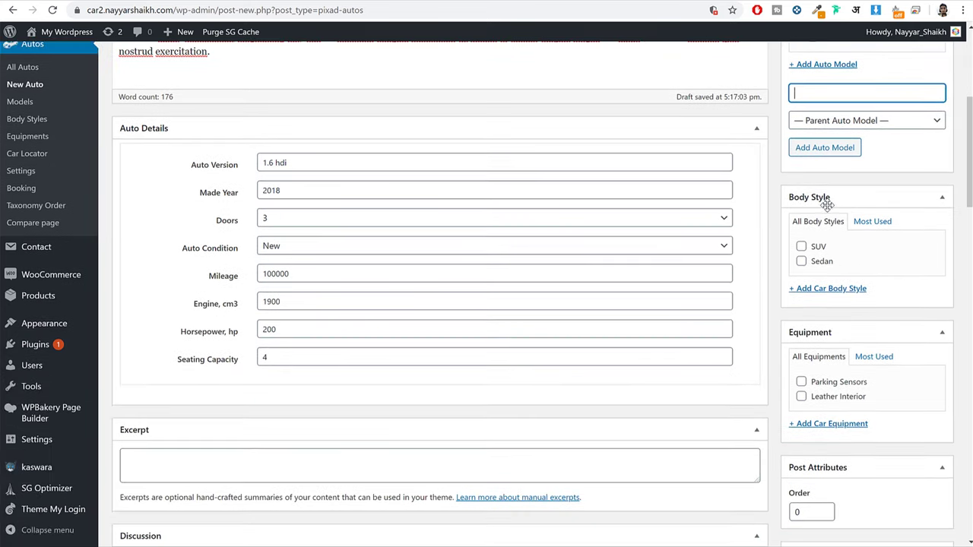
{"action": "left_click", "coordinate": [809, 261]}
{"action": "scroll", "coordinate": [810, 266], "scroll_direction": "down", "scroll_amount": 3}
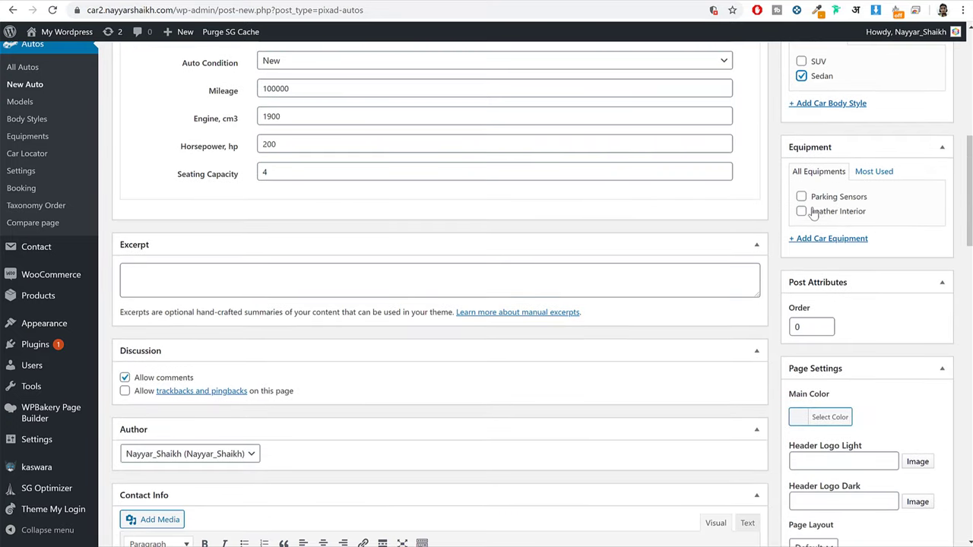
{"action": "left_click", "coordinate": [804, 212]}
{"action": "left_click", "coordinate": [802, 196]}
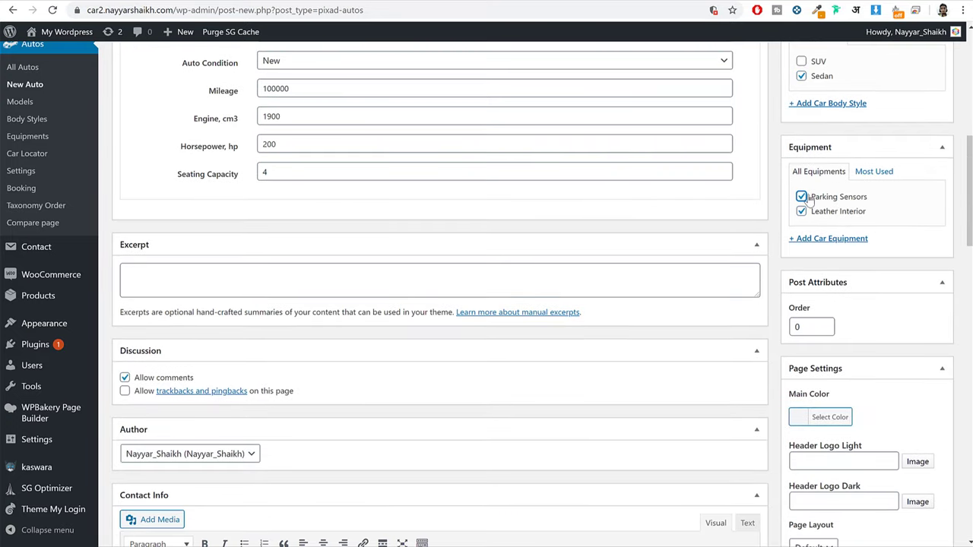
{"action": "left_click", "coordinate": [831, 238]}
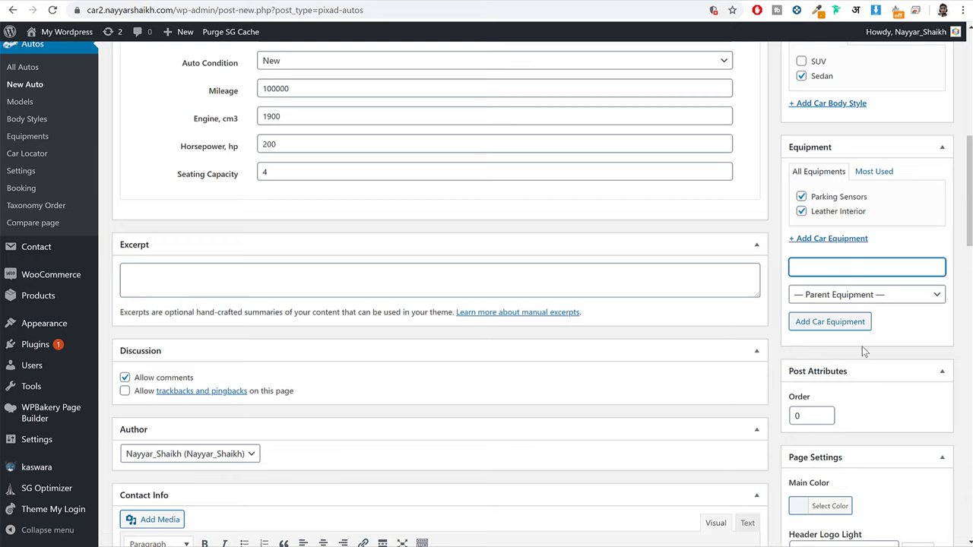
Scroll down to the listing's Banner box, collapsing and reopening it.
{"action": "scroll", "coordinate": [880, 342], "scroll_direction": "down", "scroll_amount": 4}
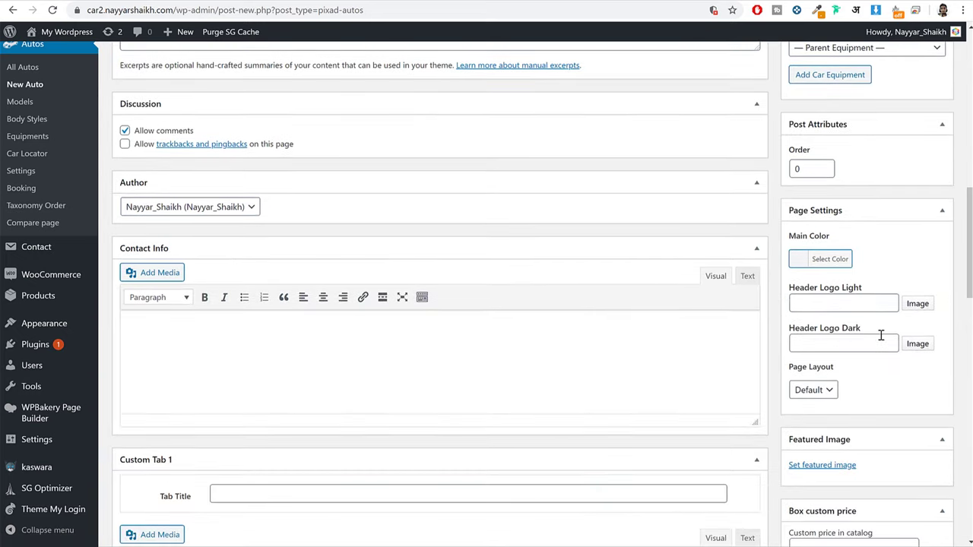
{"action": "scroll", "coordinate": [317, 371], "scroll_direction": "down", "scroll_amount": 2}
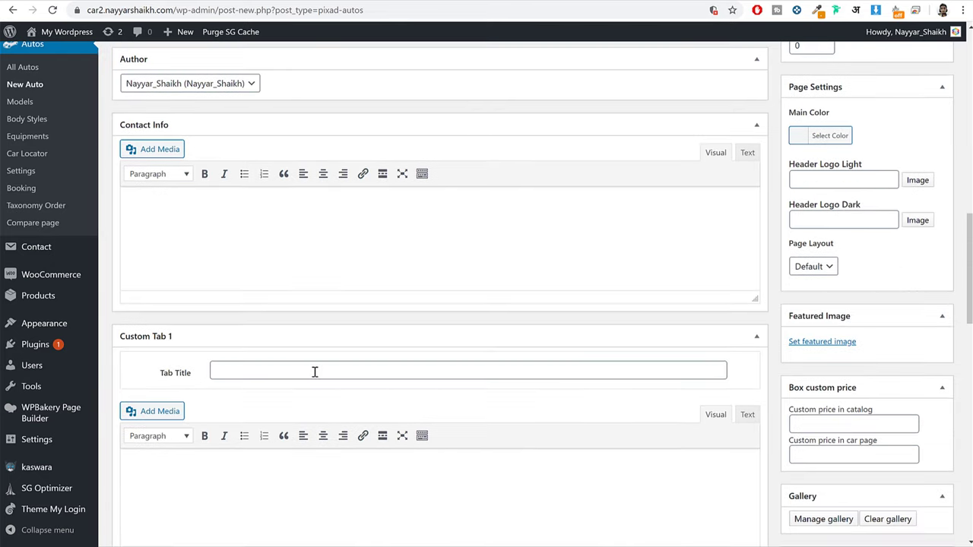
{"action": "scroll", "coordinate": [305, 395], "scroll_direction": "down", "scroll_amount": 10}
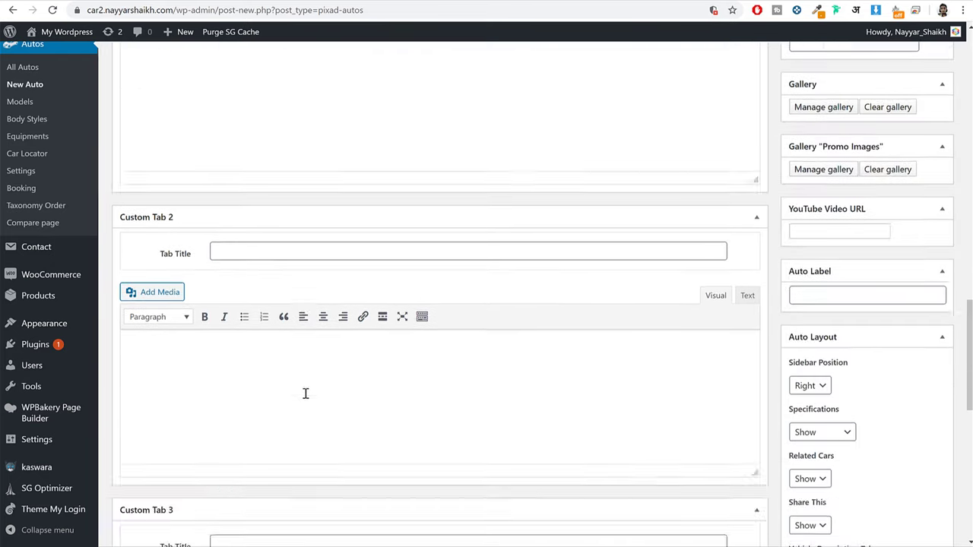
{"action": "scroll", "coordinate": [358, 300], "scroll_direction": "down", "scroll_amount": 4}
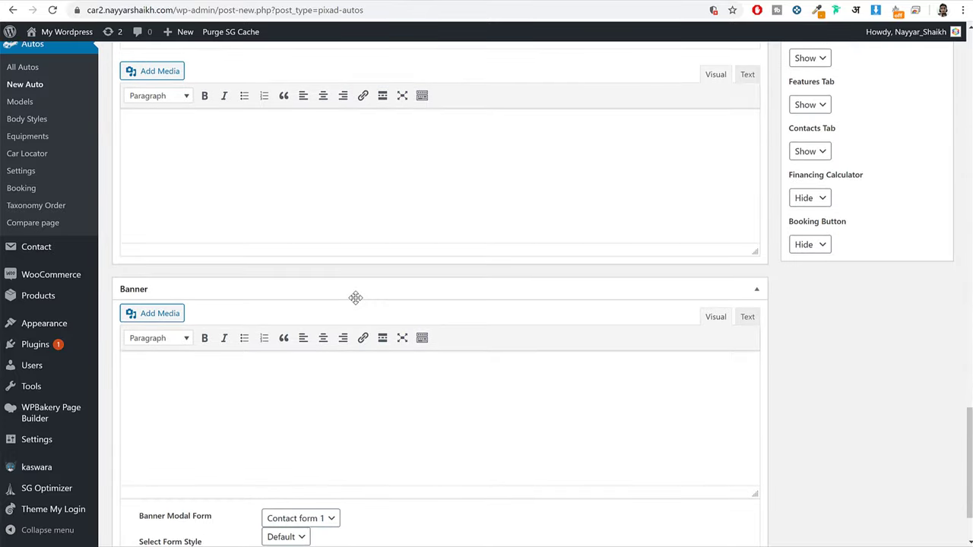
{"action": "scroll", "coordinate": [357, 296], "scroll_direction": "down", "scroll_amount": 2}
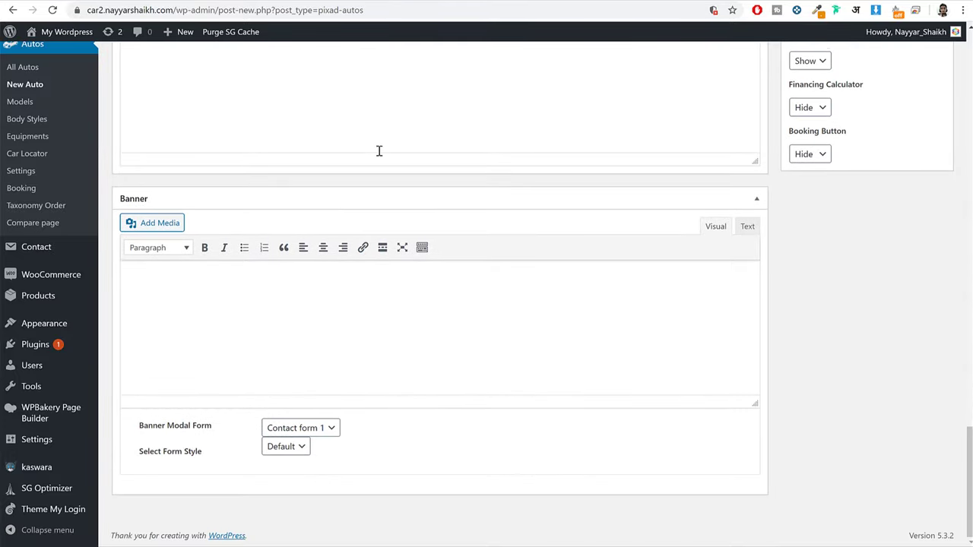
{"action": "left_click", "coordinate": [148, 198]}
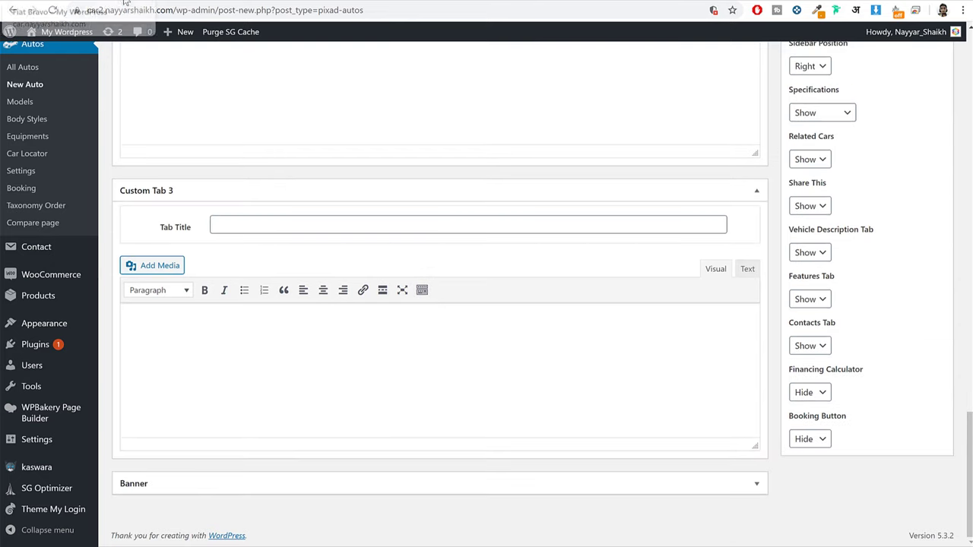
{"action": "left_click", "coordinate": [756, 484]}
{"action": "scroll", "coordinate": [766, 465], "scroll_direction": "down", "scroll_amount": 3}
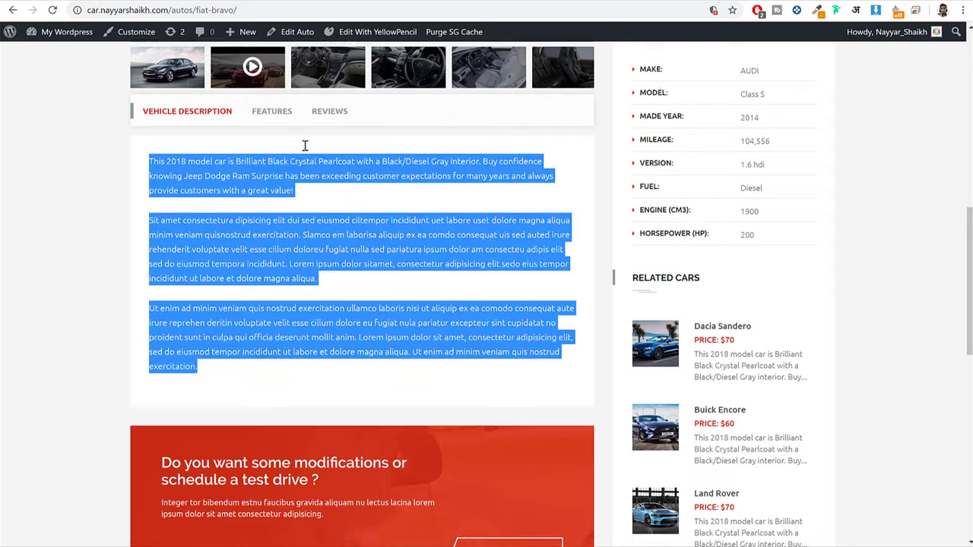
{"action": "scroll", "coordinate": [305, 145], "scroll_direction": "down", "scroll_amount": 4}
Paste the copied test-drive heading and paragraph into the Banner editor.
{"action": "left_click", "coordinate": [338, 216]}
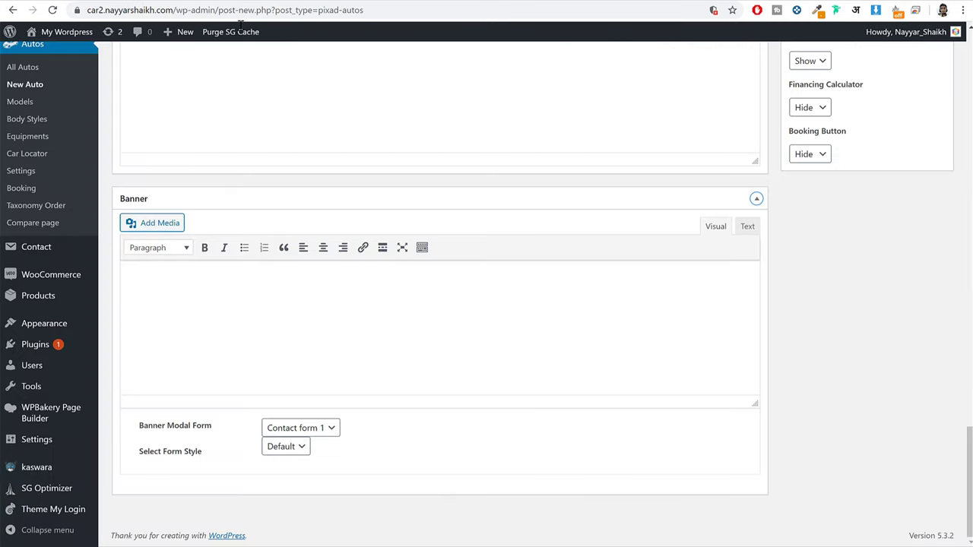
{"action": "left_click", "coordinate": [365, 337]}
{"action": "type", "text": "Do you want some modifications or schedule a test drive ? Integer tor bibendum estnu faucibus gravida aliquam nu lectus lacina lorem ipsum dolor sit amet consectetur adipisicing."}
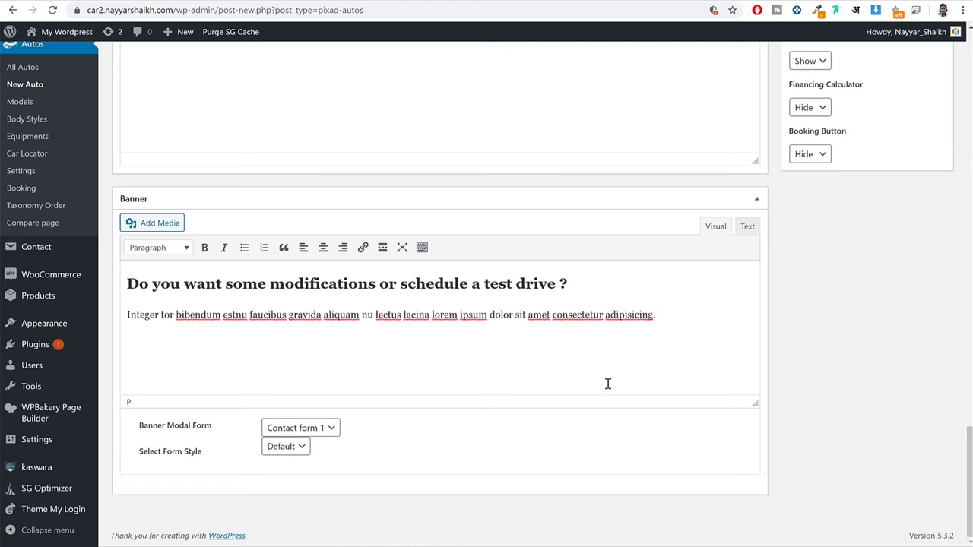
{"action": "scroll", "coordinate": [608, 384], "scroll_direction": "up", "scroll_amount": 15}
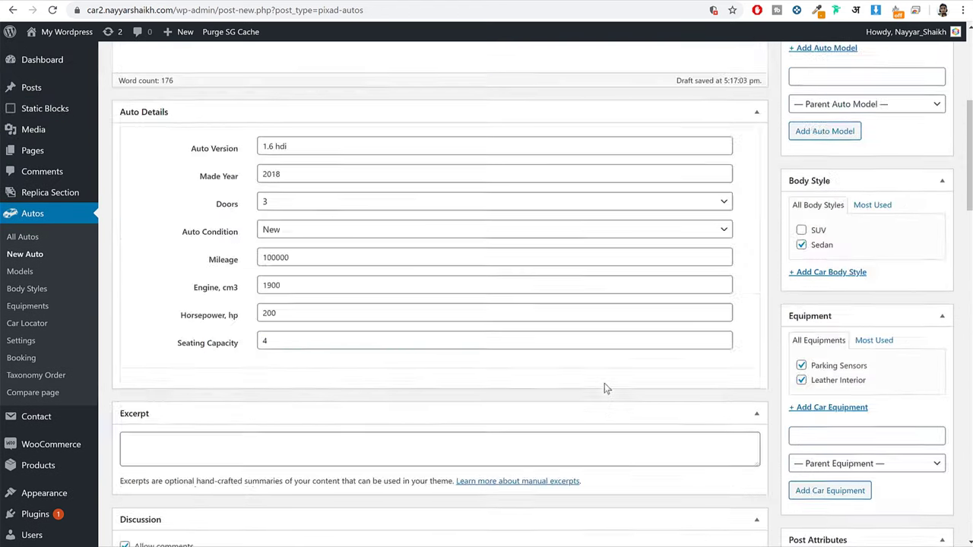
{"action": "scroll", "coordinate": [605, 387], "scroll_direction": "up", "scroll_amount": 4}
Publish Fiat Bravo, check its live page in a new tab, then return to Edit Auto.
{"action": "left_click", "coordinate": [938, 216]}
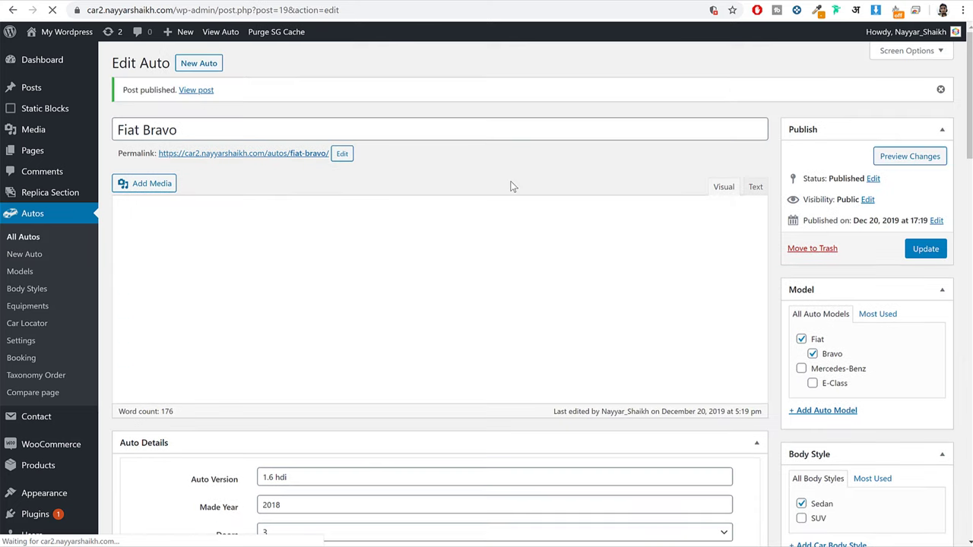
{"action": "right_click", "coordinate": [272, 156]}
{"action": "left_click", "coordinate": [327, 163]}
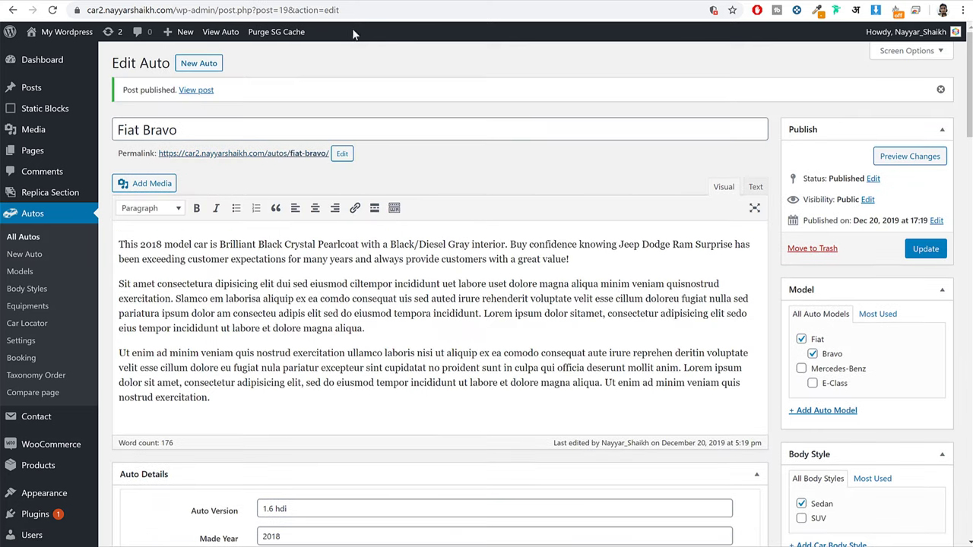
{"action": "left_click", "coordinate": [338, 2]}
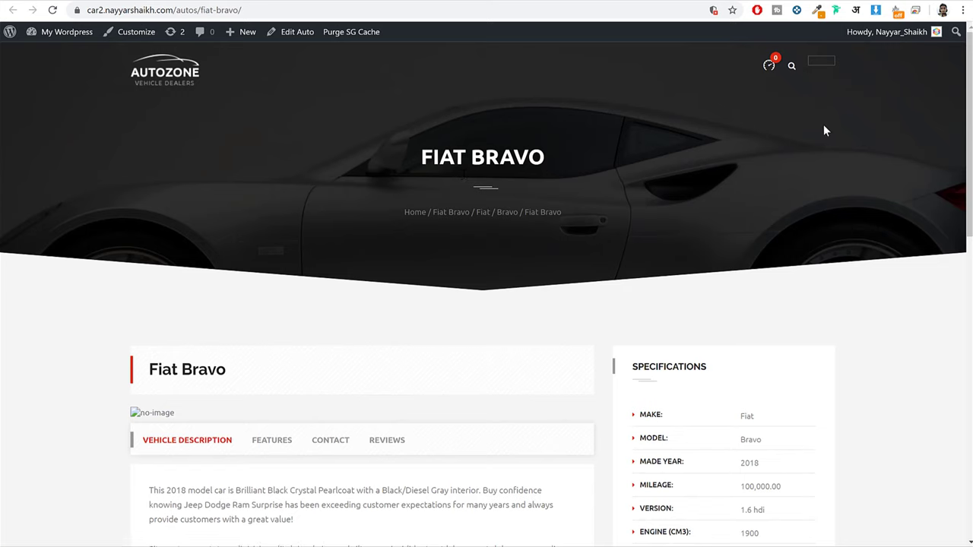
{"action": "scroll", "coordinate": [843, 281], "scroll_direction": "down", "scroll_amount": 3}
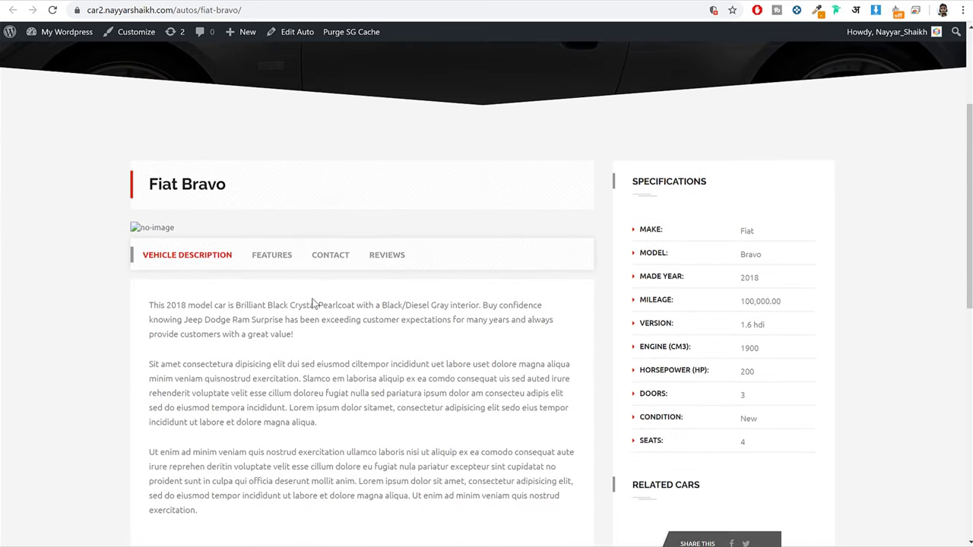
{"action": "left_click", "coordinate": [228, 2]}
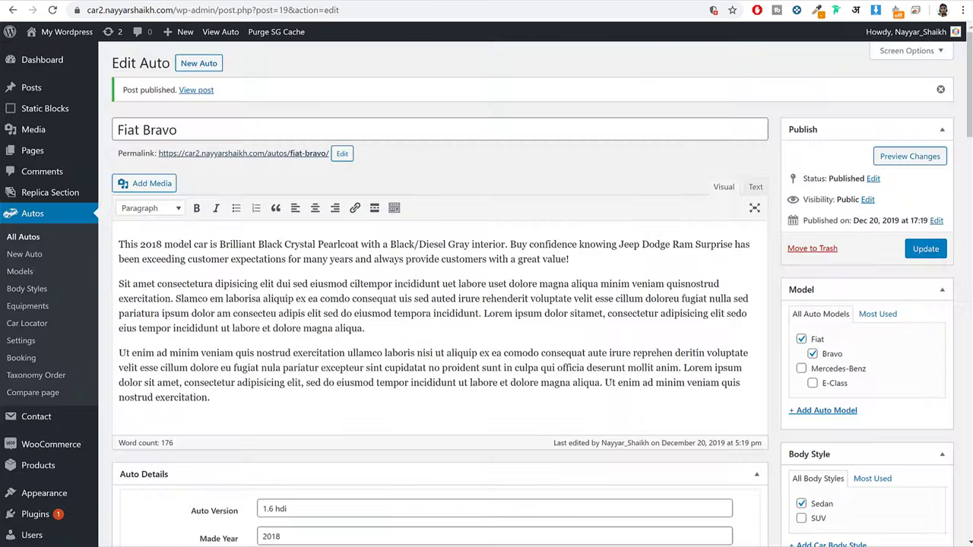
{"action": "scroll", "coordinate": [889, 251], "scroll_direction": "down", "scroll_amount": 1}
Upload the silver coupe photo 1-1.jpg and set it as the Fiat Bravo's featured image.
{"action": "scroll", "coordinate": [901, 266], "scroll_direction": "down", "scroll_amount": 11}
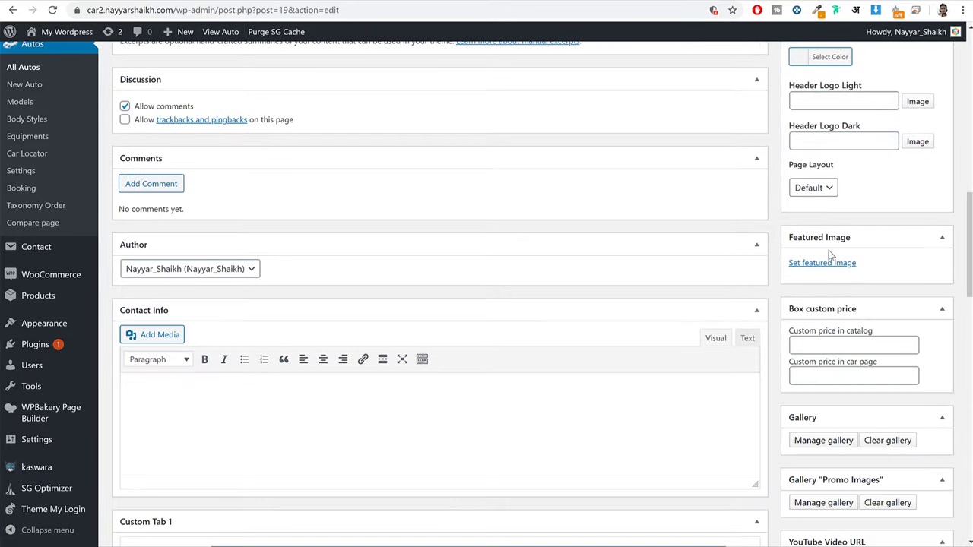
{"action": "left_click", "coordinate": [850, 263]}
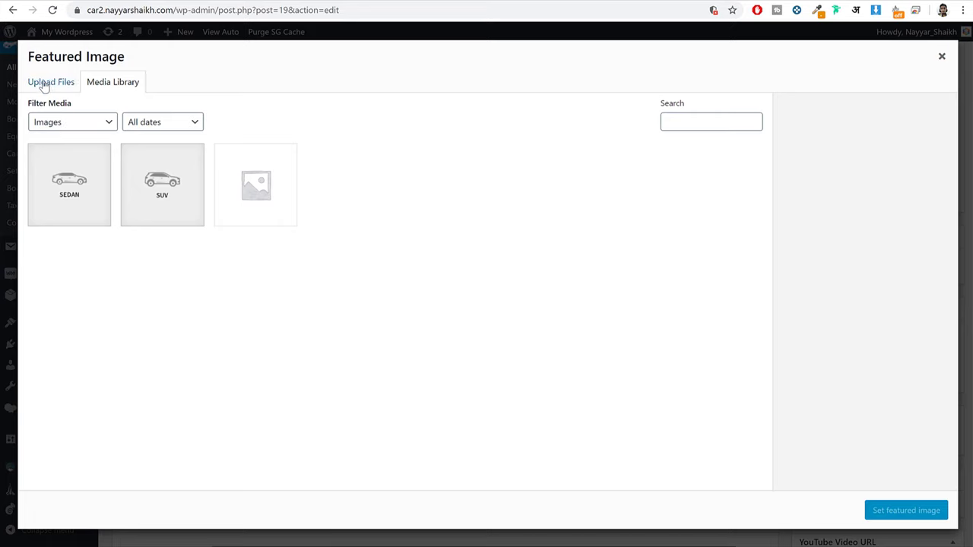
{"action": "left_click", "coordinate": [46, 83]}
{"action": "left_click", "coordinate": [471, 283]}
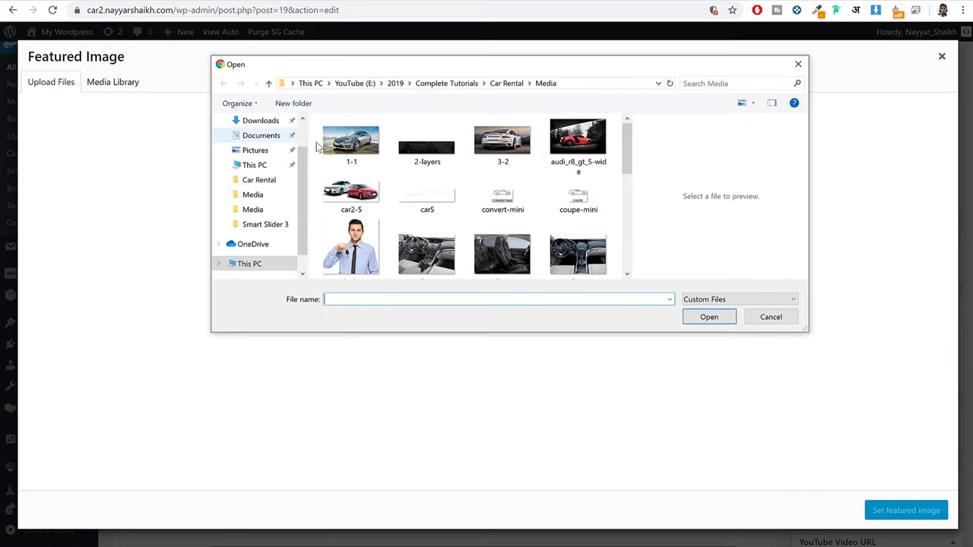
{"action": "left_click", "coordinate": [346, 143]}
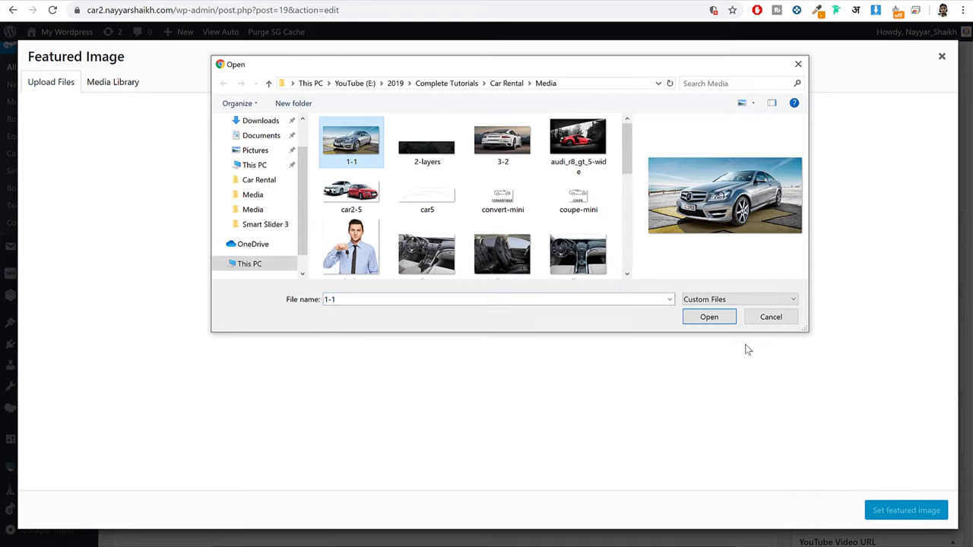
{"action": "left_click", "coordinate": [708, 317]}
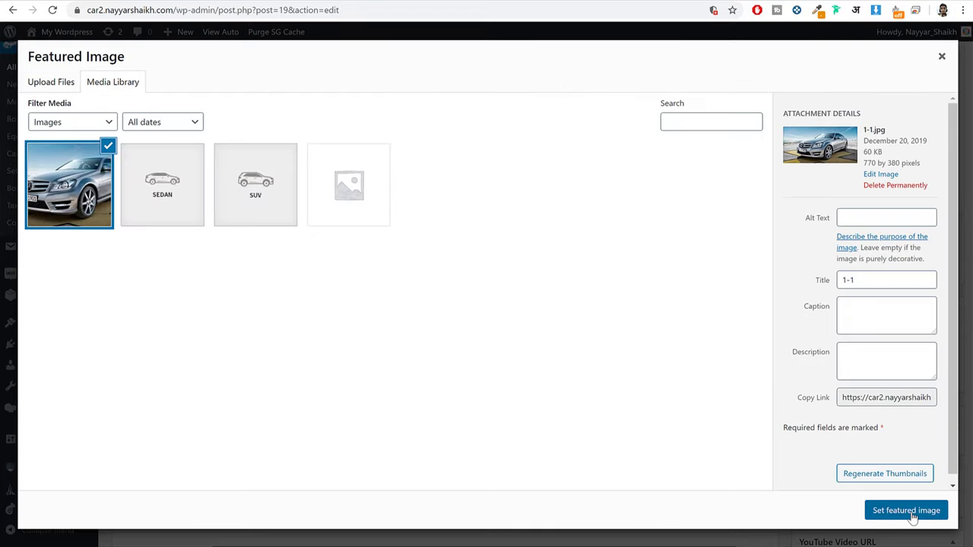
{"action": "left_click", "coordinate": [906, 510]}
Update the listing and reload the live car page to see the new image.
{"action": "scroll", "coordinate": [886, 411], "scroll_direction": "up", "scroll_amount": 10}
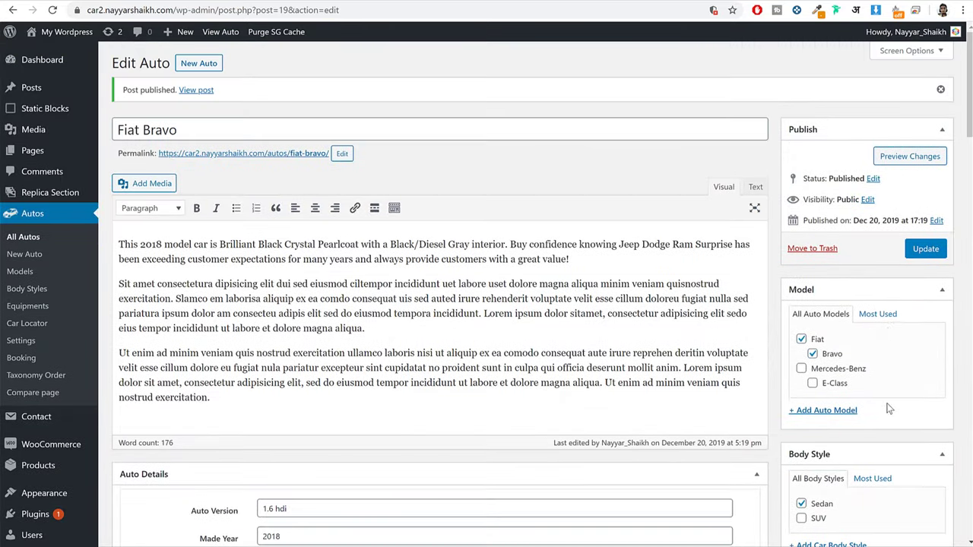
{"action": "left_click", "coordinate": [923, 249]}
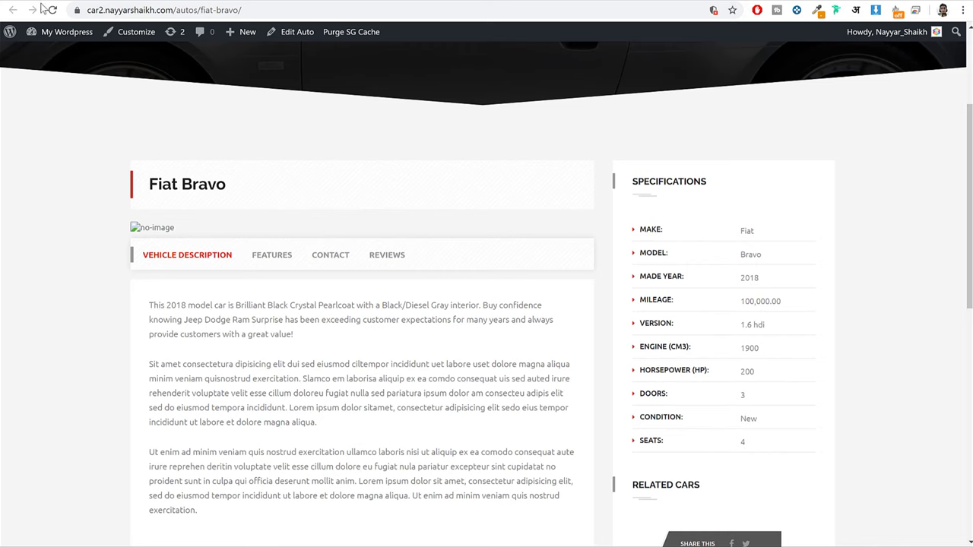
{"action": "left_click", "coordinate": [54, 10]}
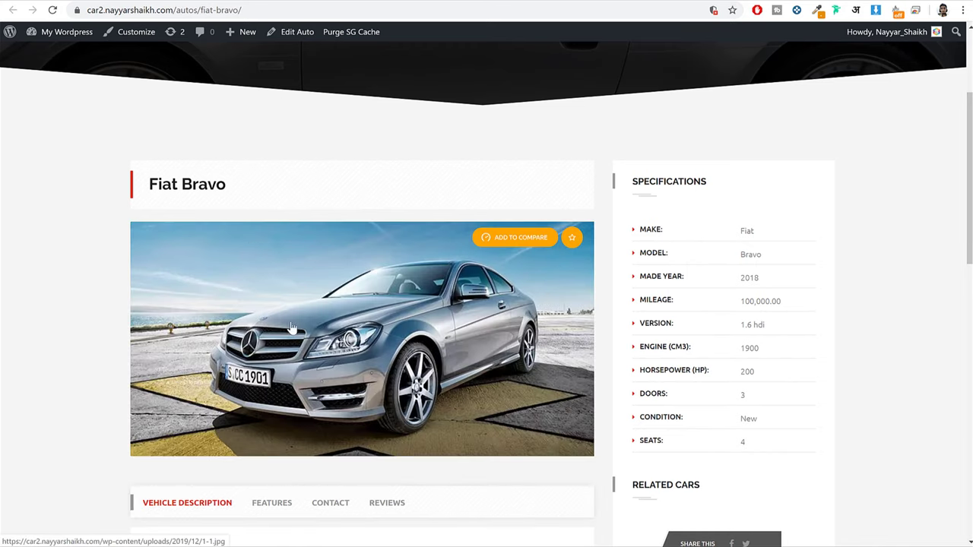
{"action": "scroll", "coordinate": [691, 115], "scroll_direction": "down", "scroll_amount": 1}
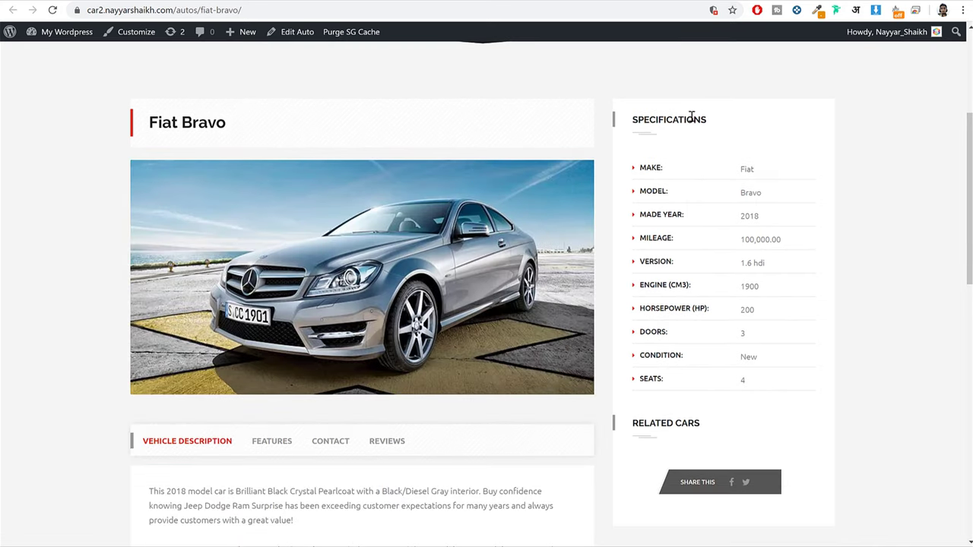
{"action": "scroll", "coordinate": [707, 288], "scroll_direction": "down", "scroll_amount": 7}
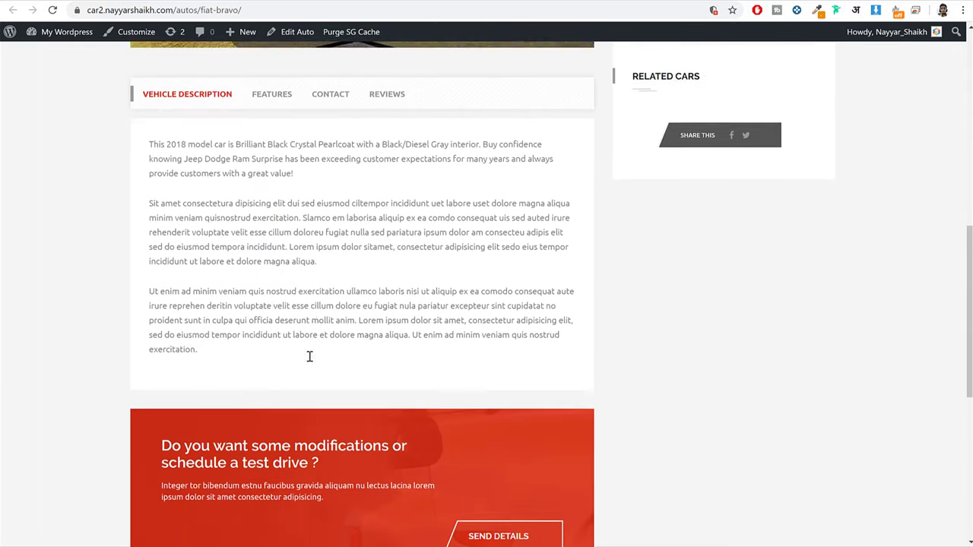
{"action": "scroll", "coordinate": [332, 367], "scroll_direction": "up", "scroll_amount": 4}
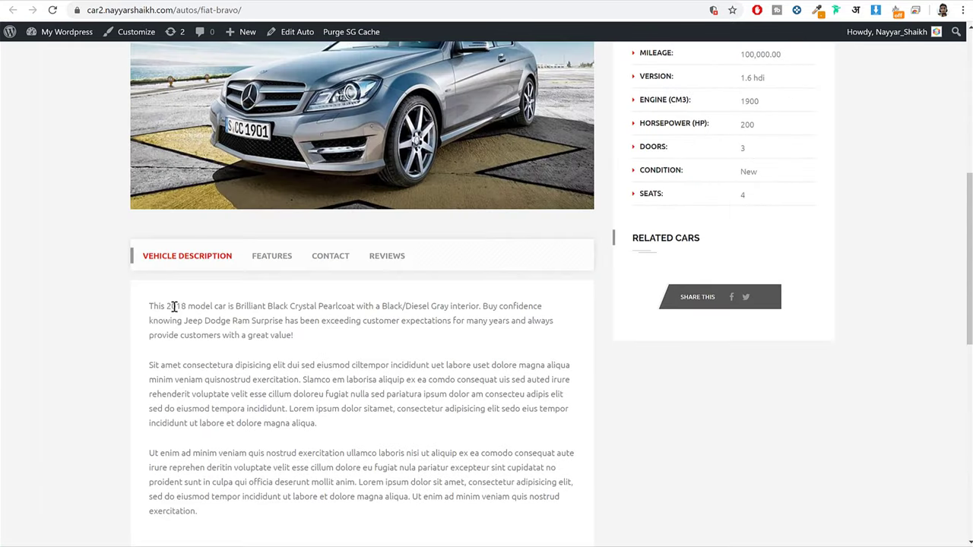
Check the live page's Features, Contact, Reviews and Vehicle Description tabs.
{"action": "left_click_drag", "start_coordinate": [173, 306], "coordinate": [316, 423]}
{"action": "left_click", "coordinate": [289, 281]}
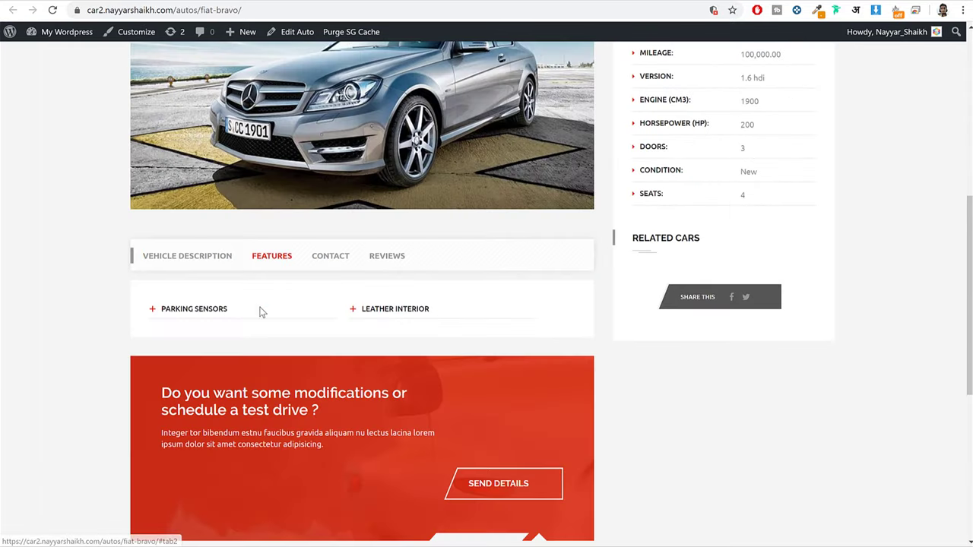
{"action": "left_click", "coordinate": [329, 256]}
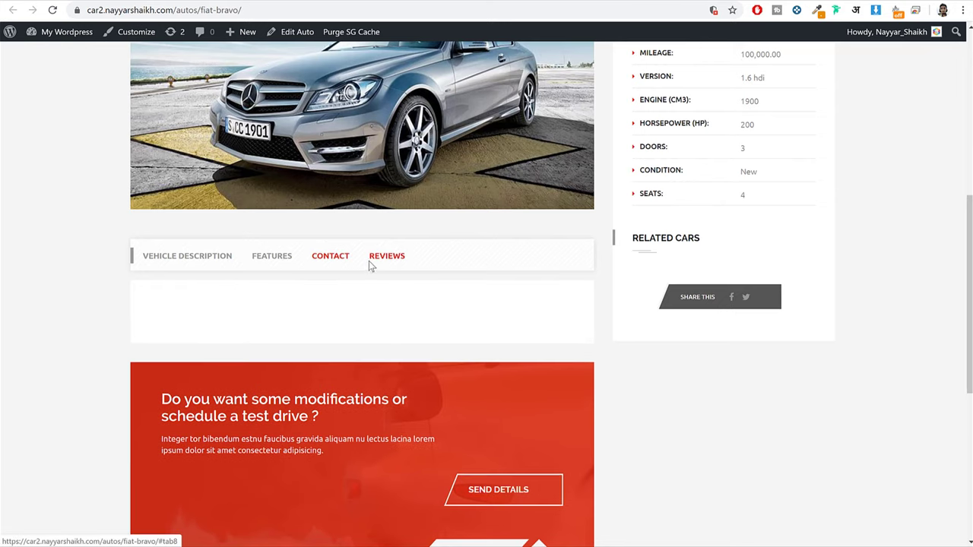
{"action": "left_click", "coordinate": [370, 258]}
{"action": "left_click", "coordinate": [186, 261]}
{"action": "left_click", "coordinate": [334, 261]}
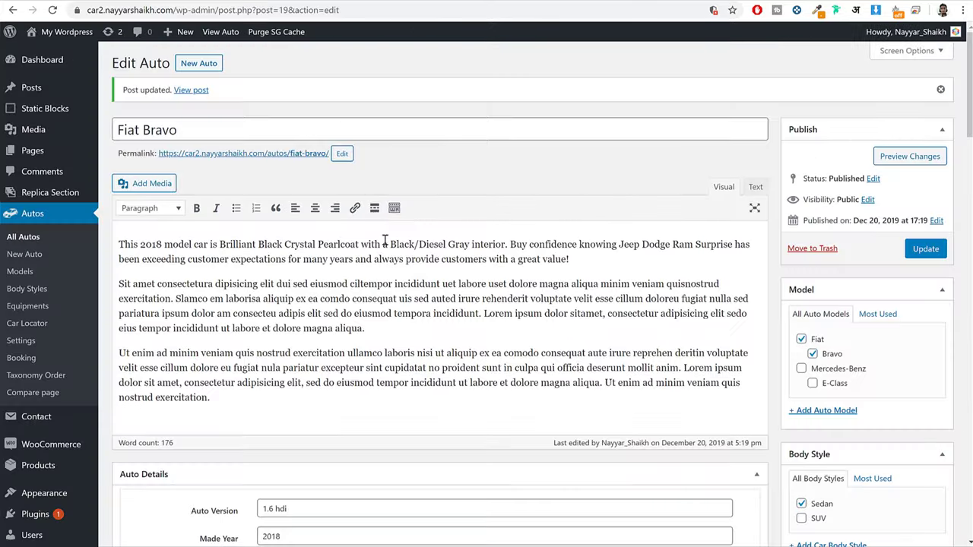
Review the live Fiat Bravo page's vehicle description and layout against the demo.
{"action": "scroll", "coordinate": [392, 251], "scroll_direction": "down", "scroll_amount": 15}
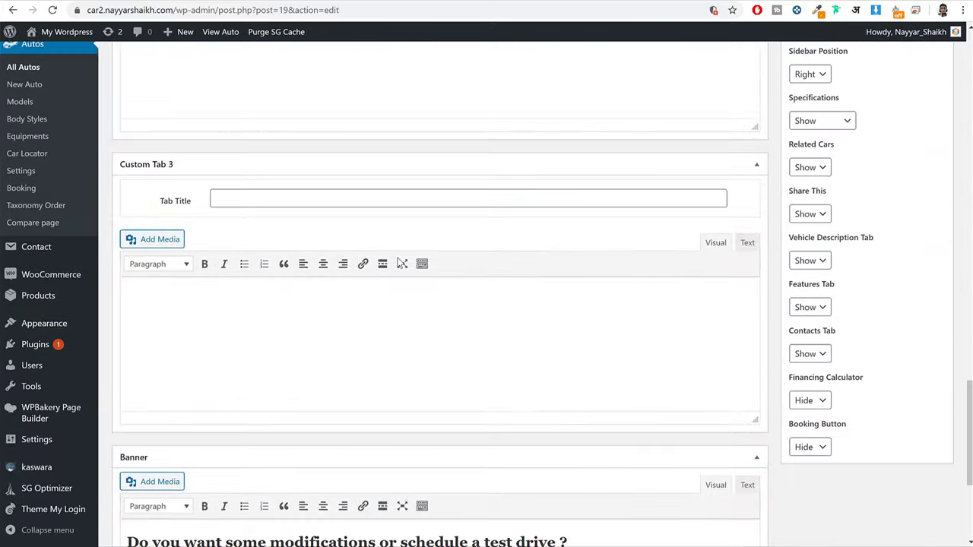
{"action": "scroll", "coordinate": [398, 262], "scroll_direction": "up", "scroll_amount": 12}
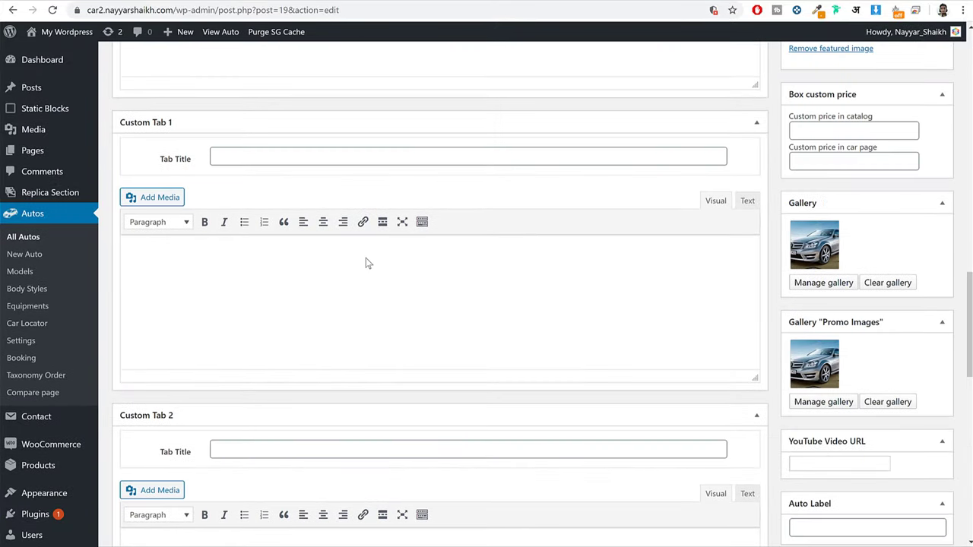
{"action": "scroll", "coordinate": [338, 262], "scroll_direction": "up", "scroll_amount": 3}
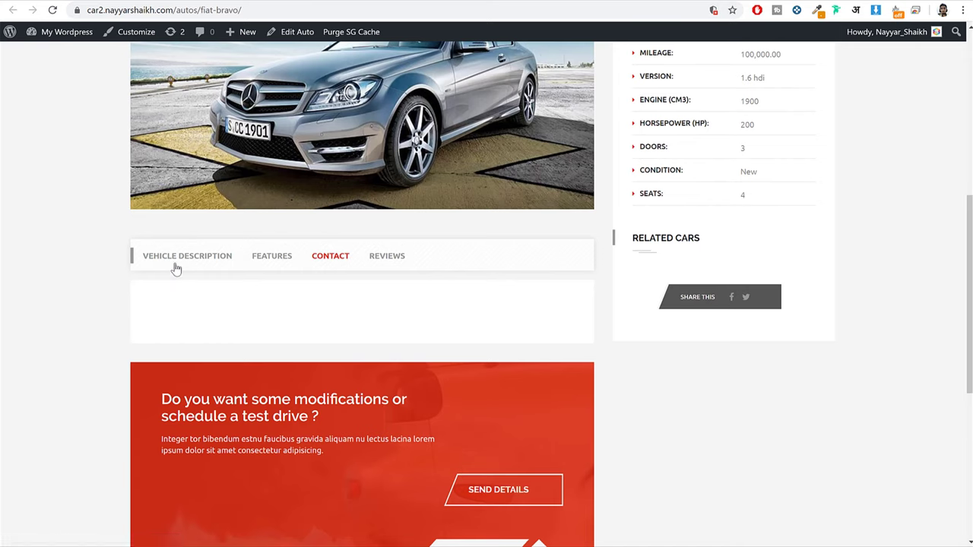
{"action": "left_click", "coordinate": [175, 258]}
{"action": "scroll", "coordinate": [703, 336], "scroll_direction": "up", "scroll_amount": 6}
{"action": "scroll", "coordinate": [697, 346], "scroll_direction": "down", "scroll_amount": 2}
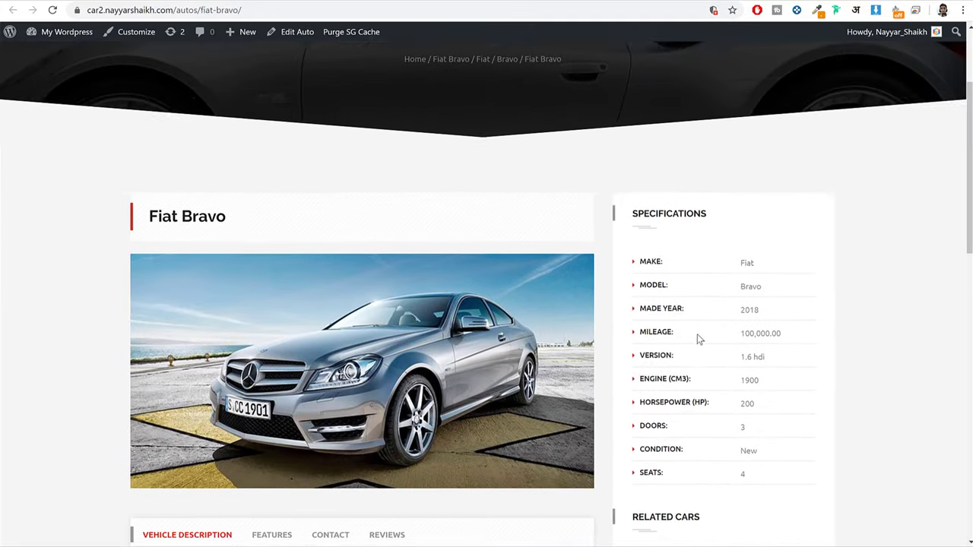
{"action": "scroll", "coordinate": [697, 335], "scroll_direction": "down", "scroll_amount": 1}
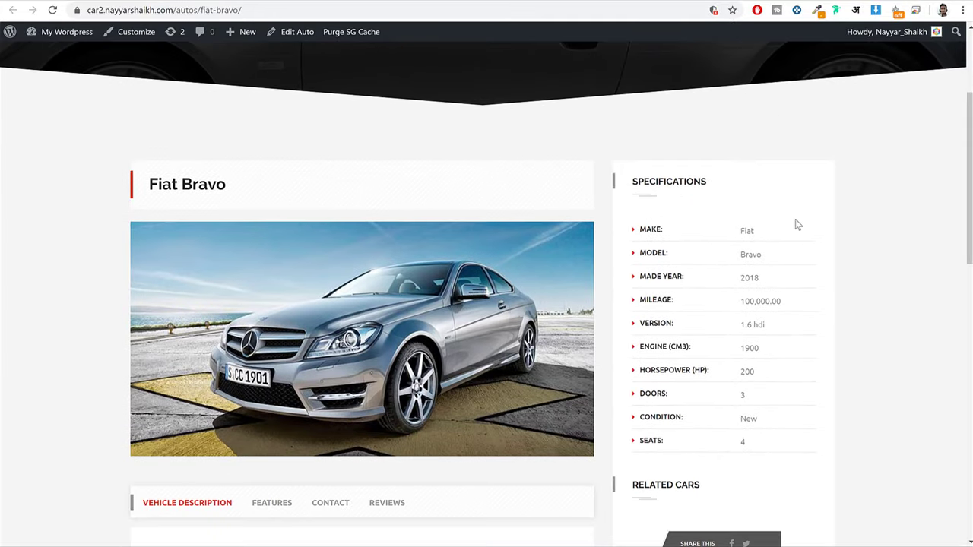
{"action": "scroll", "coordinate": [705, 289], "scroll_direction": "down", "scroll_amount": 3}
{"action": "scroll", "coordinate": [705, 243], "scroll_direction": "up", "scroll_amount": 5}
{"action": "scroll", "coordinate": [760, 304], "scroll_direction": "down", "scroll_amount": 4}
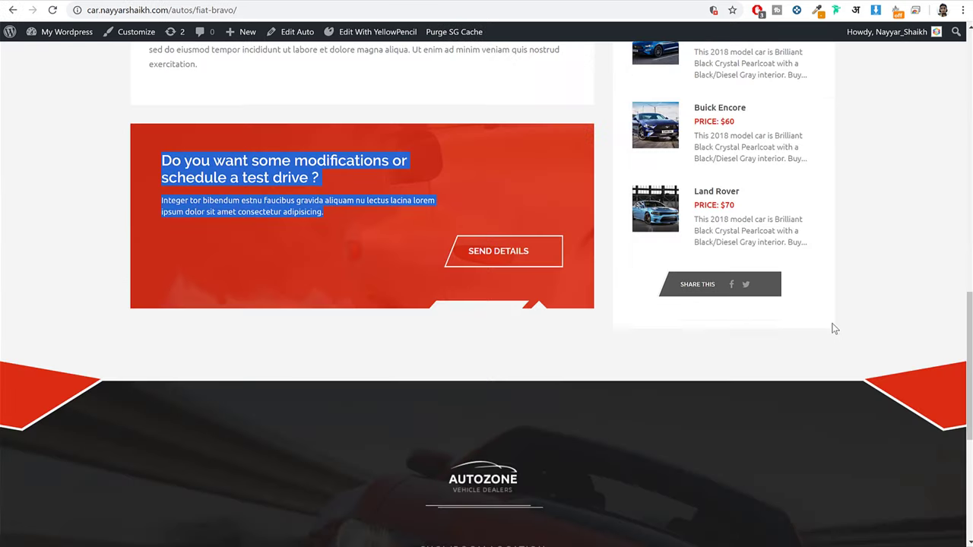
{"action": "scroll", "coordinate": [831, 334], "scroll_direction": "up", "scroll_amount": 10}
{"action": "scroll", "coordinate": [831, 359], "scroll_direction": "up", "scroll_amount": 5}
{"action": "scroll", "coordinate": [831, 358], "scroll_direction": "down", "scroll_amount": 2}
{"action": "scroll", "coordinate": [720, 329], "scroll_direction": "up", "scroll_amount": 1}
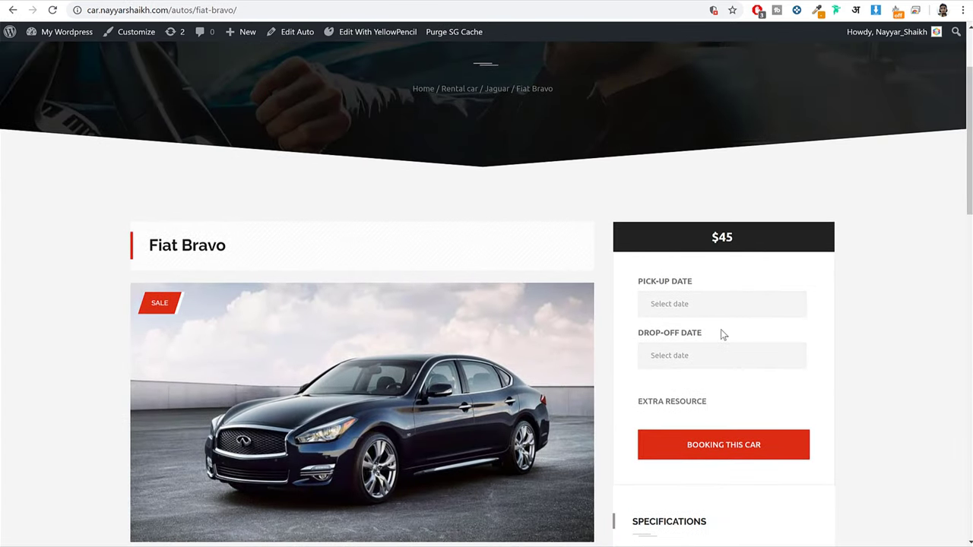
{"action": "scroll", "coordinate": [726, 312], "scroll_direction": "down", "scroll_amount": 2}
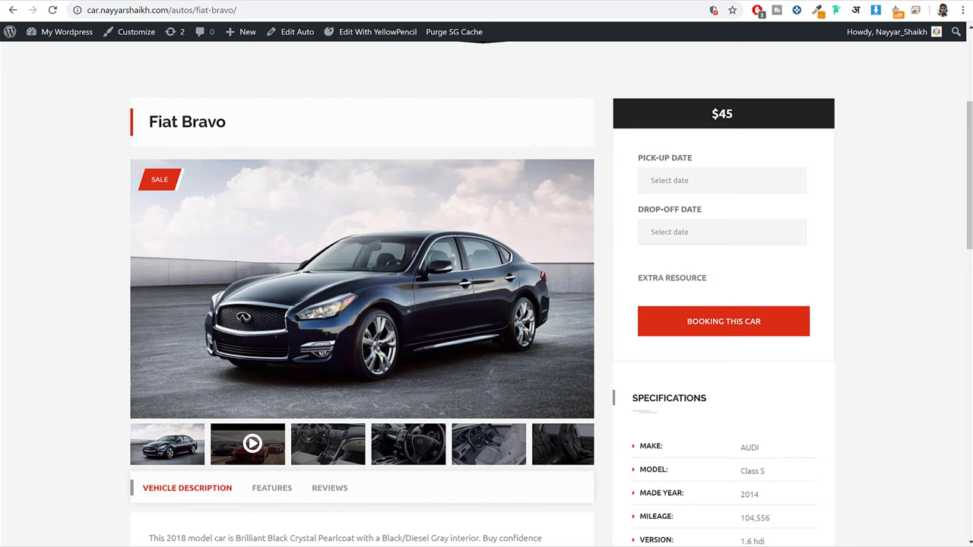
In the edit page, keep Auto Layout's Sidebar Position set to Right.
{"action": "left_click", "coordinate": [218, 1]}
{"action": "scroll", "coordinate": [679, 304], "scroll_direction": "up", "scroll_amount": 15}
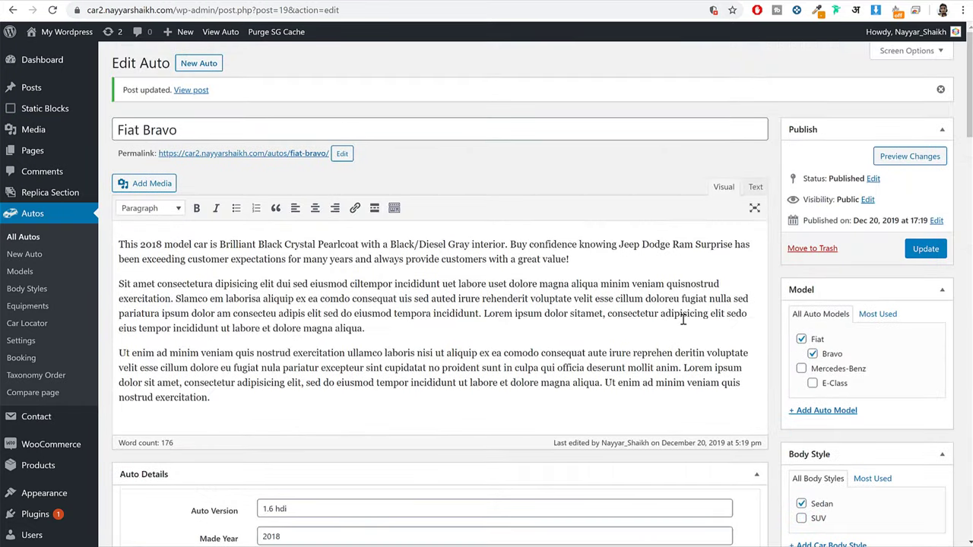
{"action": "scroll", "coordinate": [681, 318], "scroll_direction": "down", "scroll_amount": 9}
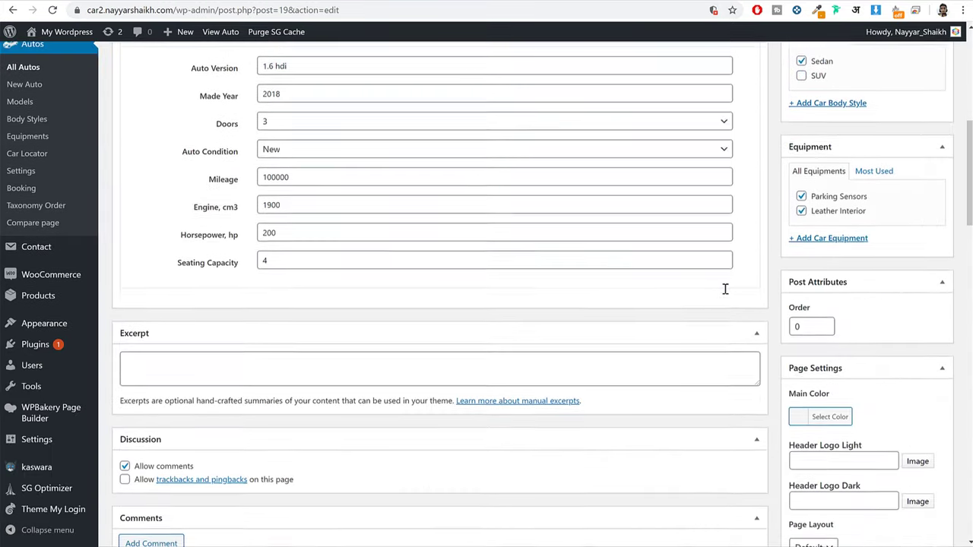
{"action": "scroll", "coordinate": [864, 228], "scroll_direction": "down", "scroll_amount": 15}
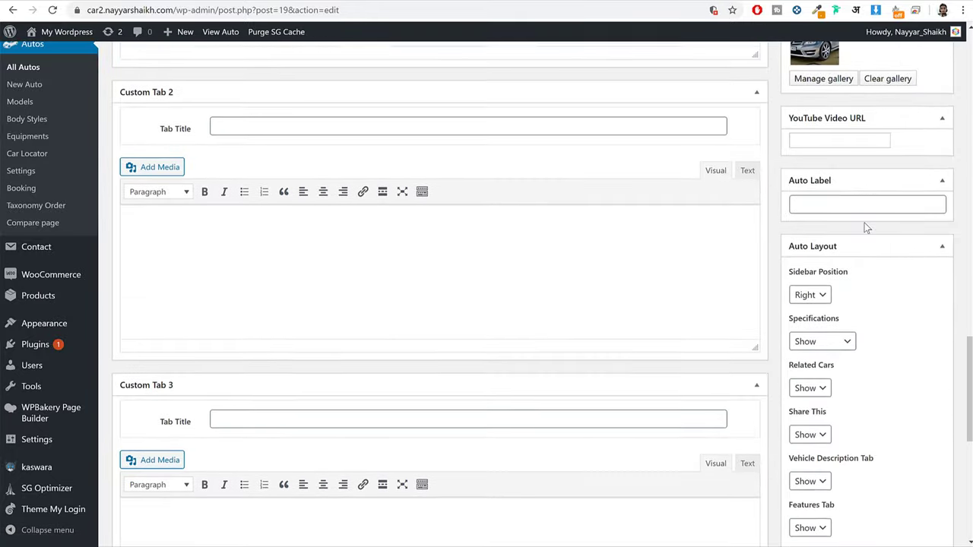
{"action": "scroll", "coordinate": [864, 223], "scroll_direction": "down", "scroll_amount": 4}
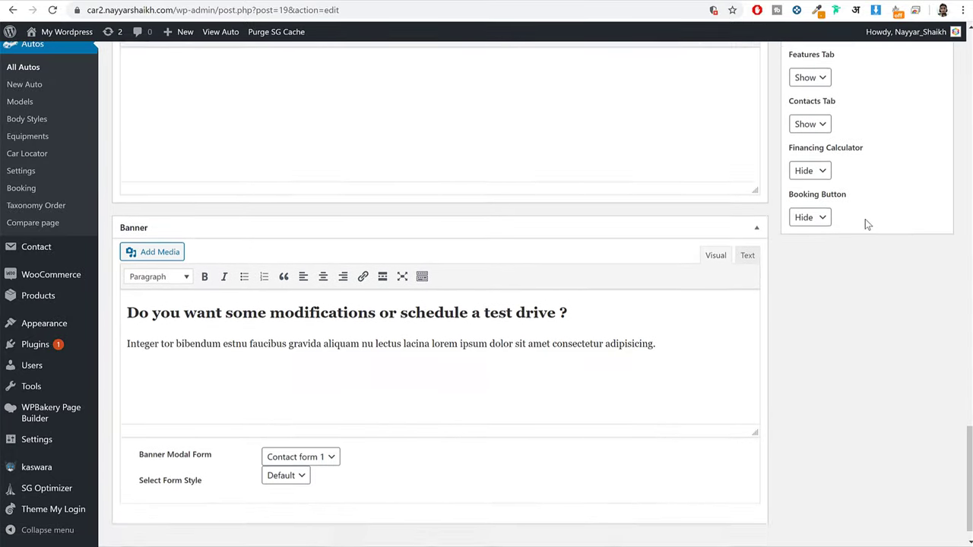
{"action": "scroll", "coordinate": [865, 220], "scroll_direction": "up", "scroll_amount": 4}
{"action": "scroll", "coordinate": [851, 243], "scroll_direction": "up", "scroll_amount": 3}
{"action": "scroll", "coordinate": [836, 258], "scroll_direction": "down", "scroll_amount": 2}
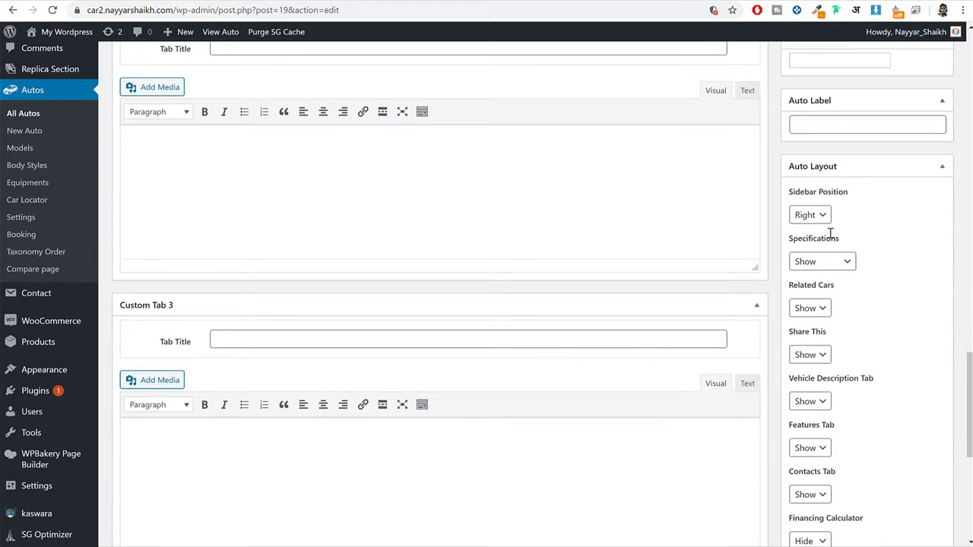
{"action": "left_click", "coordinate": [808, 215]}
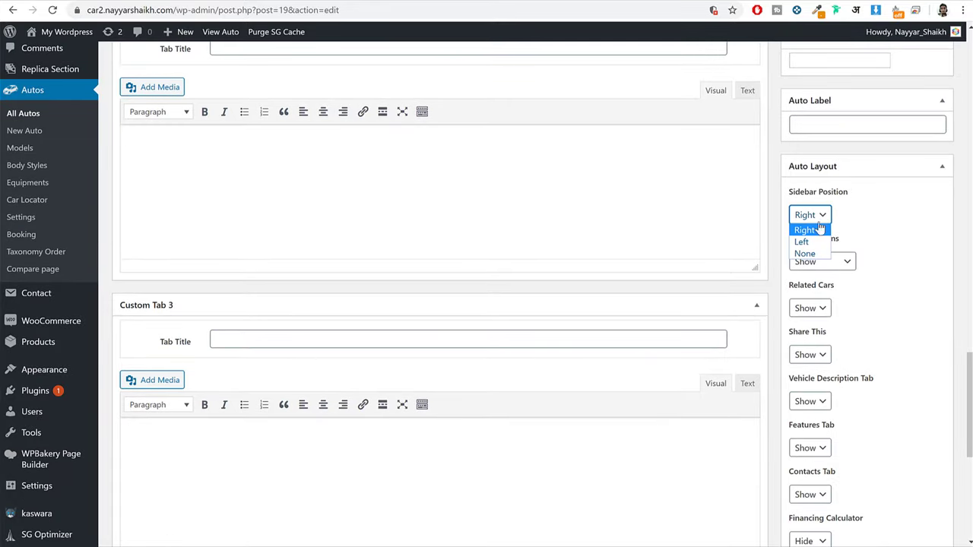
{"action": "left_click", "coordinate": [863, 217]}
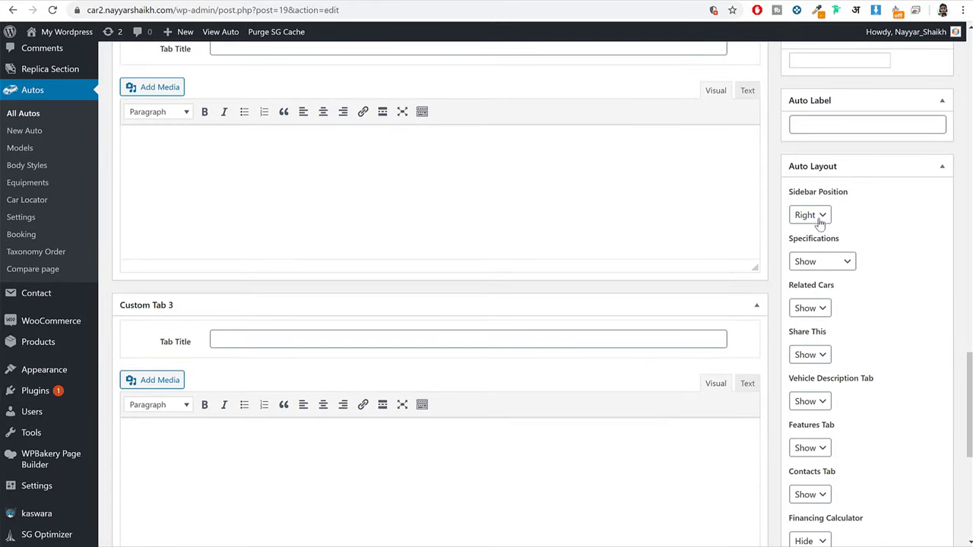
Check the Specifications, Related Cars and Share This layout options, all set to Show.
{"action": "scroll", "coordinate": [912, 224], "scroll_direction": "down", "scroll_amount": 1}
{"action": "scroll", "coordinate": [913, 224], "scroll_direction": "down", "scroll_amount": 1}
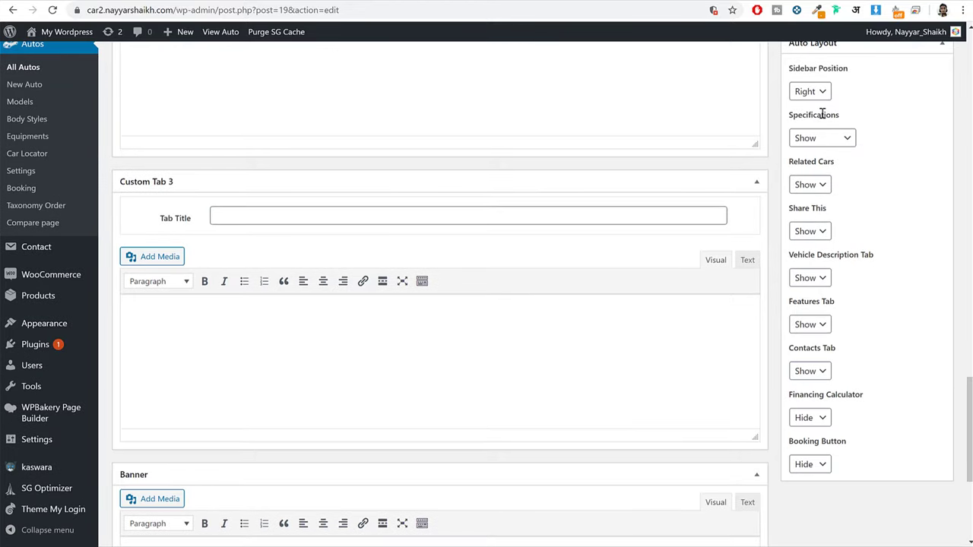
{"action": "left_click_drag", "start_coordinate": [841, 115], "coordinate": [788, 115]}
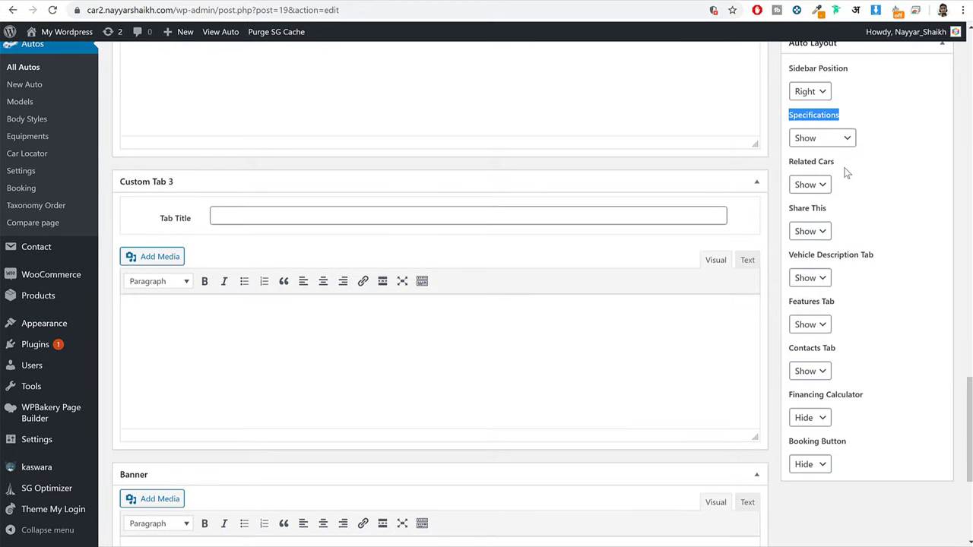
{"action": "left_click_drag", "start_coordinate": [836, 162], "coordinate": [789, 161]}
{"action": "left_click_drag", "start_coordinate": [830, 209], "coordinate": [798, 208]}
Inspect the live page's Related Cars and Specifications sections.
{"action": "left_click", "coordinate": [248, 0]}
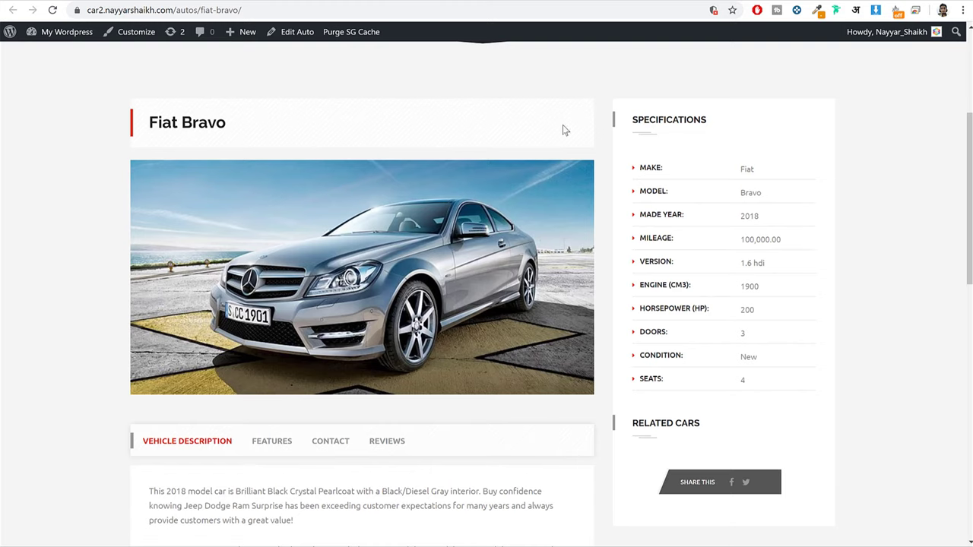
{"action": "scroll", "coordinate": [660, 461], "scroll_direction": "down", "scroll_amount": 1}
{"action": "left_click_drag", "start_coordinate": [705, 362], "coordinate": [615, 363]}
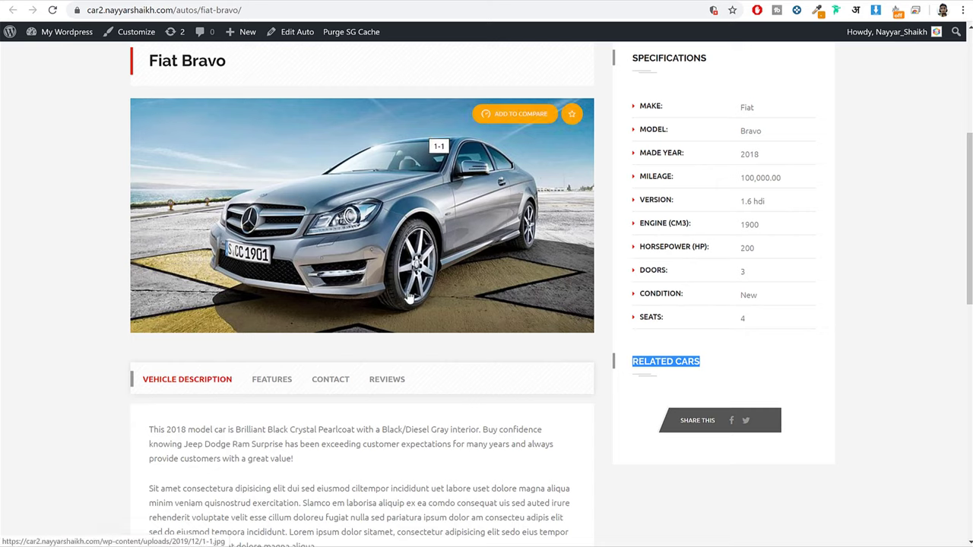
{"action": "left_click", "coordinate": [706, 422]}
{"action": "scroll", "coordinate": [693, 178], "scroll_direction": "up", "scroll_amount": 1}
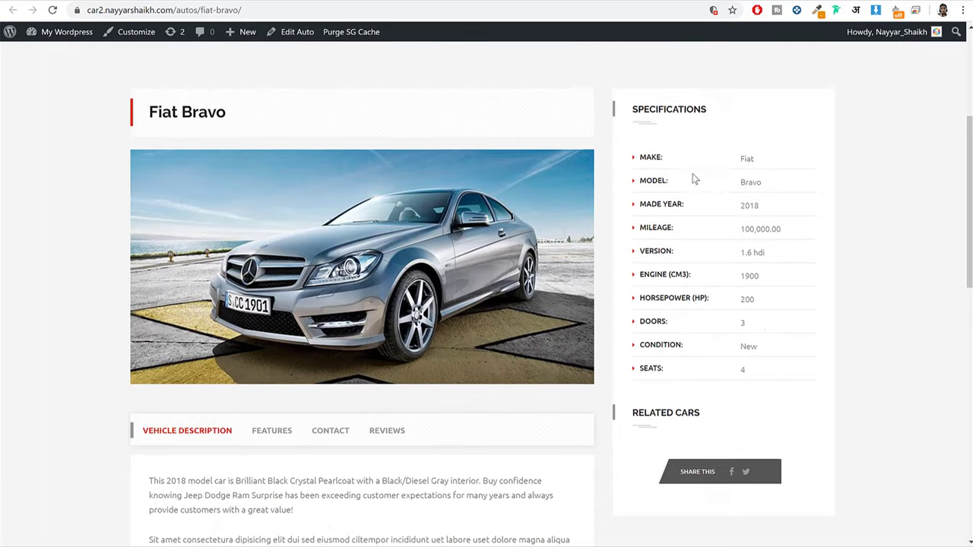
{"action": "left_click_drag", "start_coordinate": [718, 128], "coordinate": [651, 121]}
Set the Booking Button option in Auto Layout to Show.
{"action": "key", "text": "ctrl+Tab"}
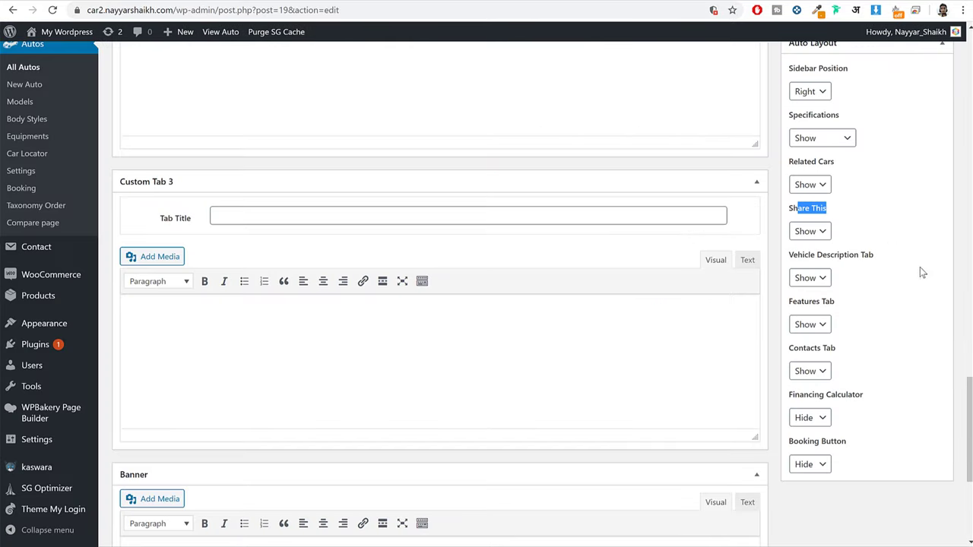
{"action": "left_click", "coordinate": [894, 278]}
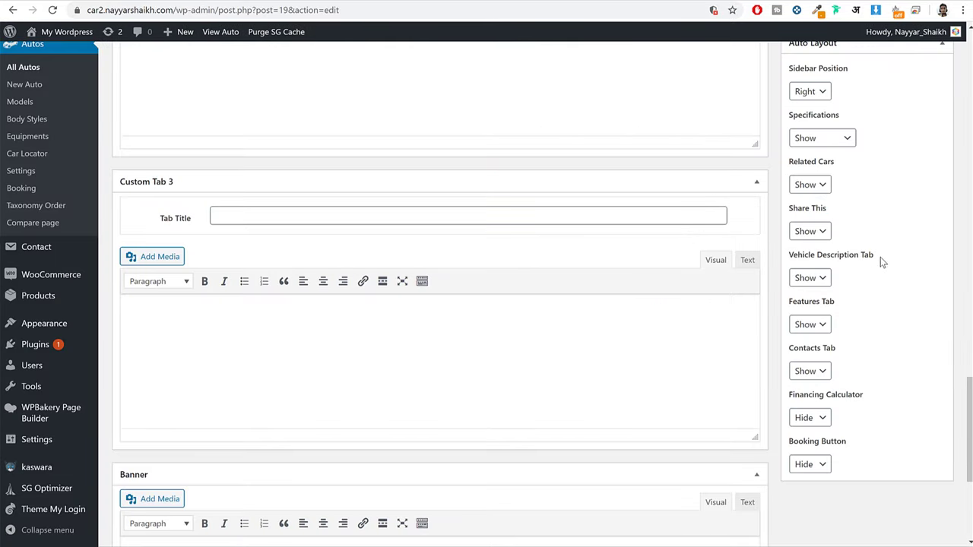
{"action": "scroll", "coordinate": [866, 299], "scroll_direction": "down", "scroll_amount": 1}
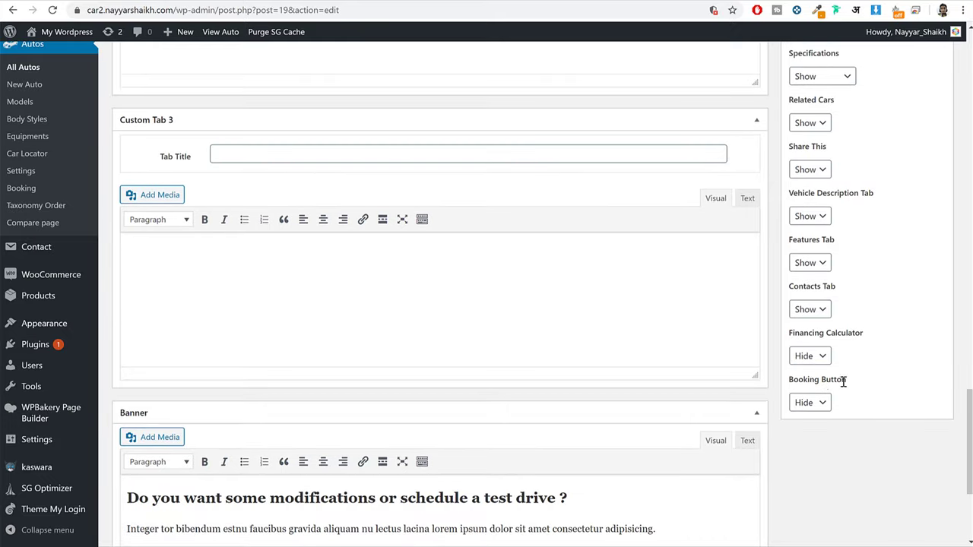
{"action": "left_click_drag", "start_coordinate": [857, 382], "coordinate": [788, 379]}
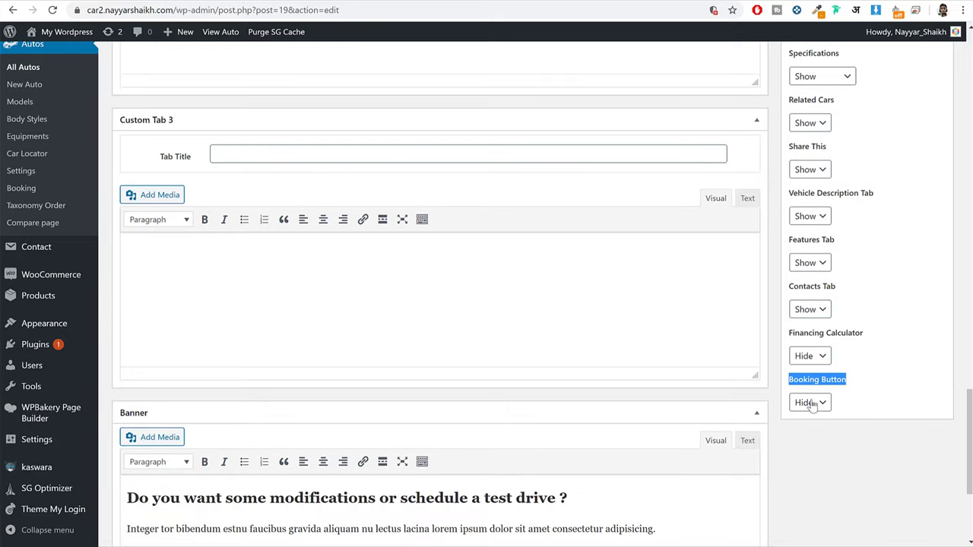
{"action": "left_click", "coordinate": [812, 402]}
{"action": "left_click", "coordinate": [827, 439]}
Update the listing, reload the live page and test the Booking This Car form.
{"action": "scroll", "coordinate": [847, 451], "scroll_direction": "up", "scroll_amount": 20}
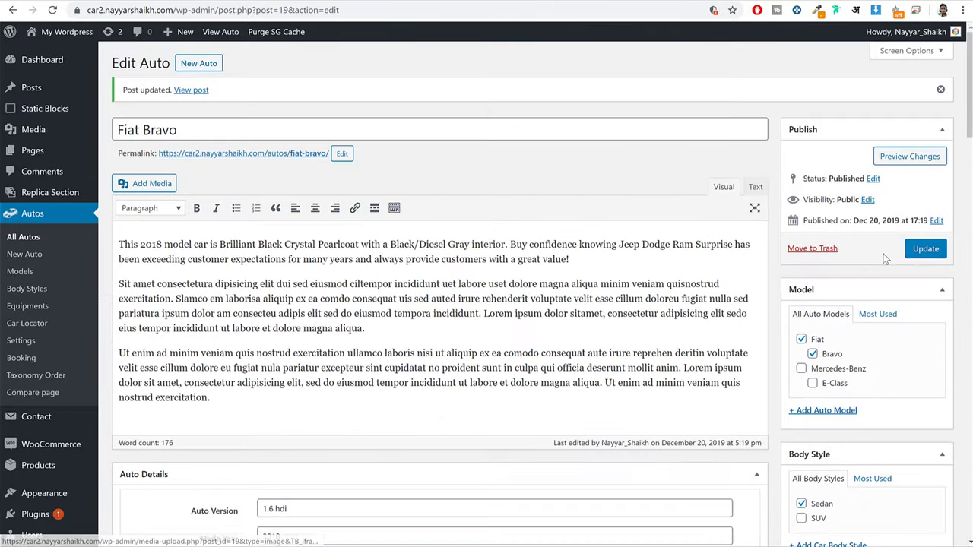
{"action": "left_click", "coordinate": [922, 250]}
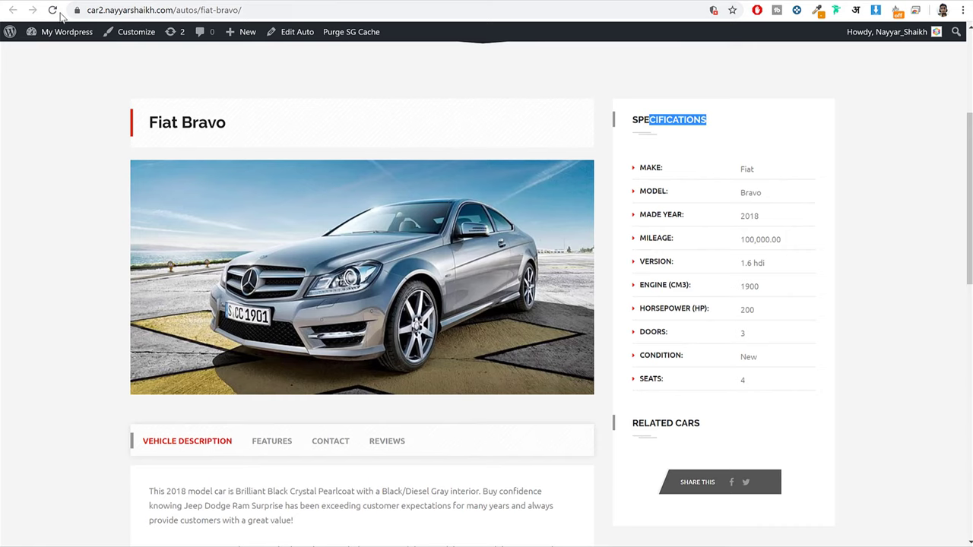
{"action": "left_click", "coordinate": [51, 11]}
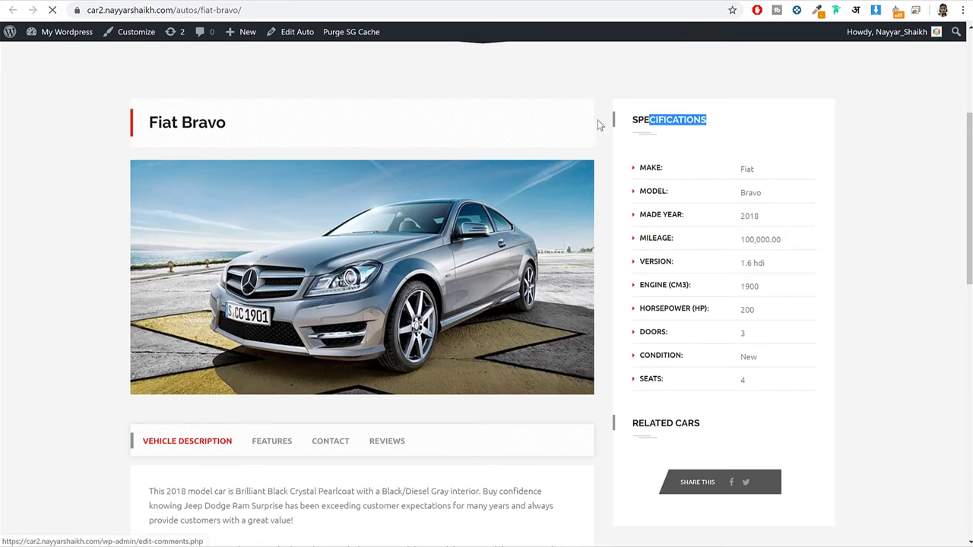
{"action": "scroll", "coordinate": [904, 213], "scroll_direction": "down", "scroll_amount": 3}
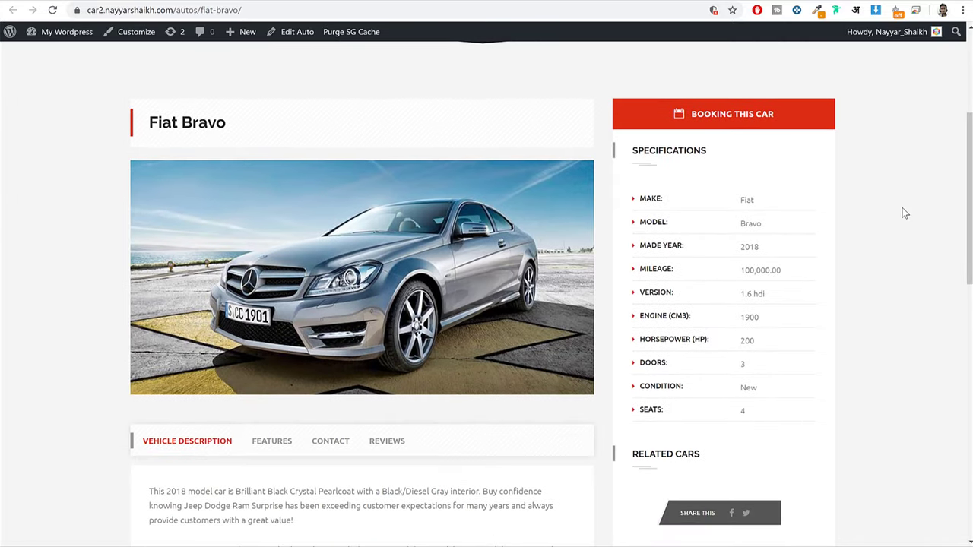
{"action": "left_click", "coordinate": [732, 121]}
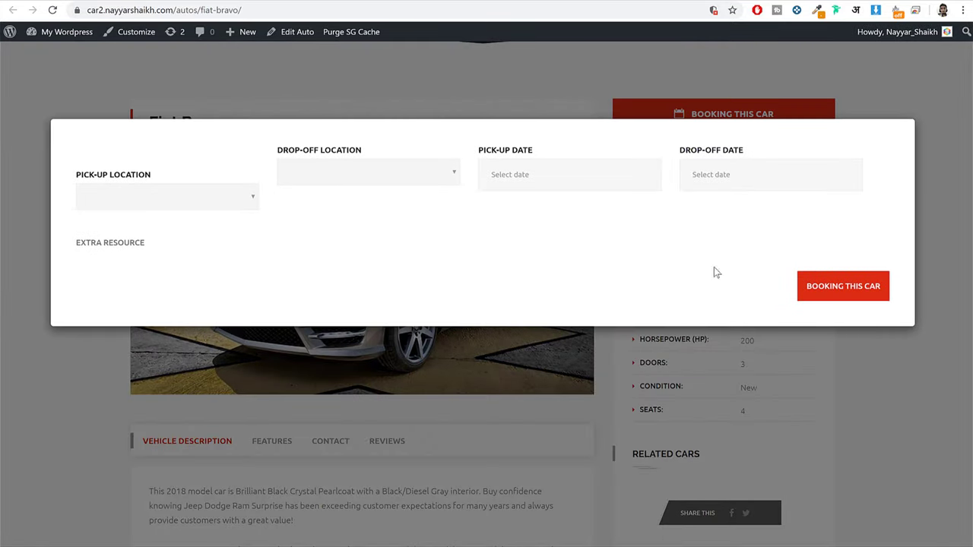
{"action": "left_click", "coordinate": [918, 226]}
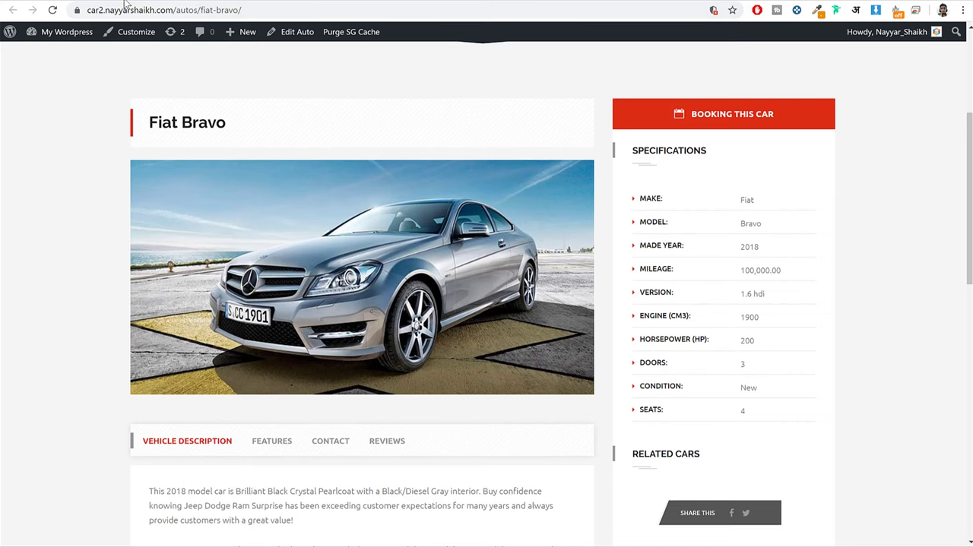
Set the Autos booking style to Sidebar and save it.
{"action": "left_click", "coordinate": [126, 4]}
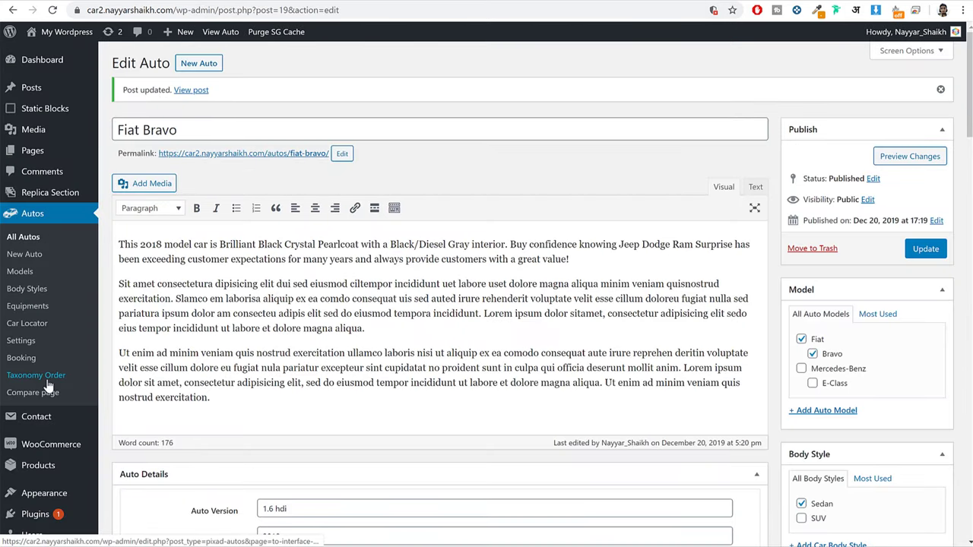
{"action": "left_click", "coordinate": [27, 359]}
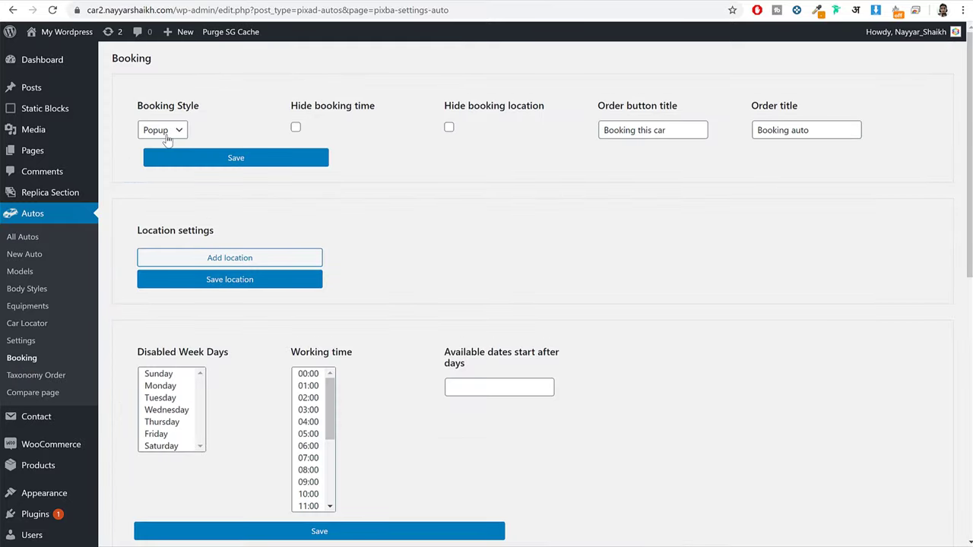
{"action": "left_click", "coordinate": [166, 131]}
{"action": "left_click", "coordinate": [158, 158]}
{"action": "left_click", "coordinate": [201, 157]}
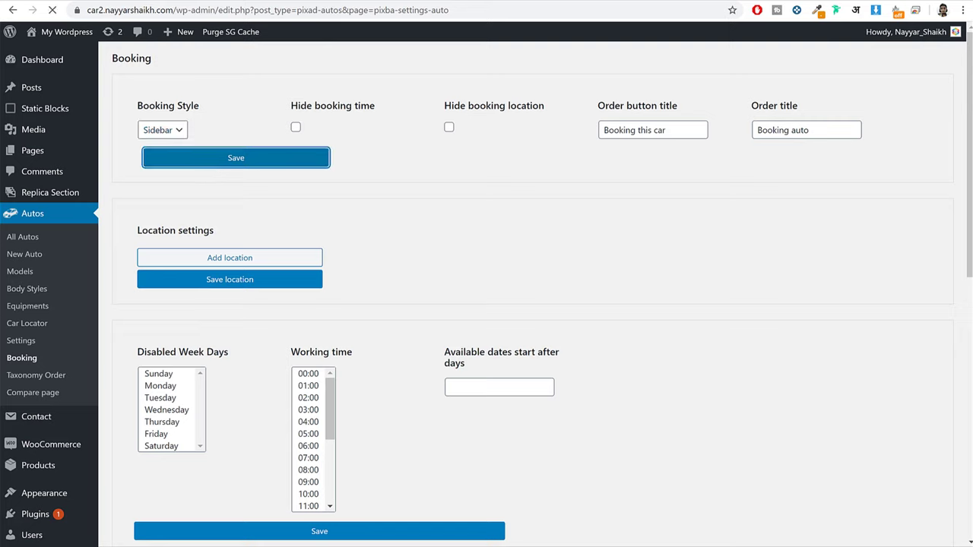
Reload the car page and inspect the sidebar form's pick-up and drop-off location choices.
{"action": "key", "text": "ctrl+Tab"}
{"action": "left_click", "coordinate": [53, 10]}
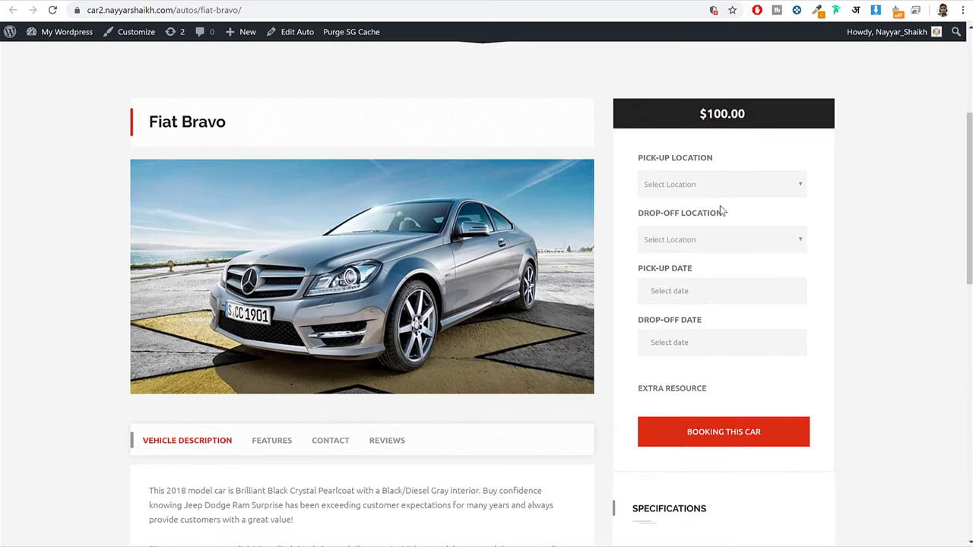
{"action": "left_click", "coordinate": [735, 187]}
{"action": "left_click", "coordinate": [736, 187]}
{"action": "left_click", "coordinate": [702, 184]}
{"action": "left_click", "coordinate": [702, 188]}
{"action": "left_click", "coordinate": [700, 238]}
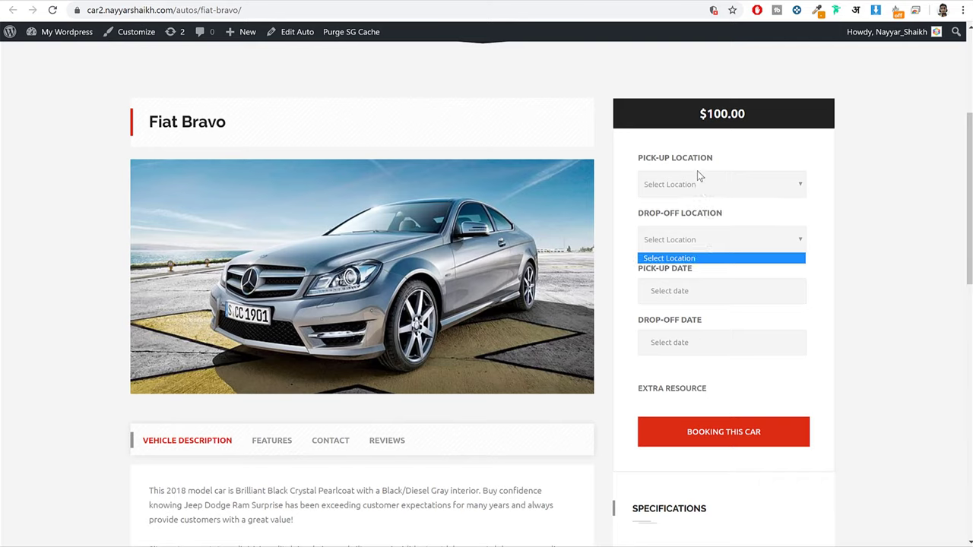
{"action": "left_click", "coordinate": [697, 185]}
{"action": "left_click", "coordinate": [710, 239]}
{"action": "left_click", "coordinate": [710, 239]}
Try the pick-up and drop-off date and time pickers in the booking form.
{"action": "left_click", "coordinate": [739, 297]}
{"action": "left_click", "coordinate": [889, 297]}
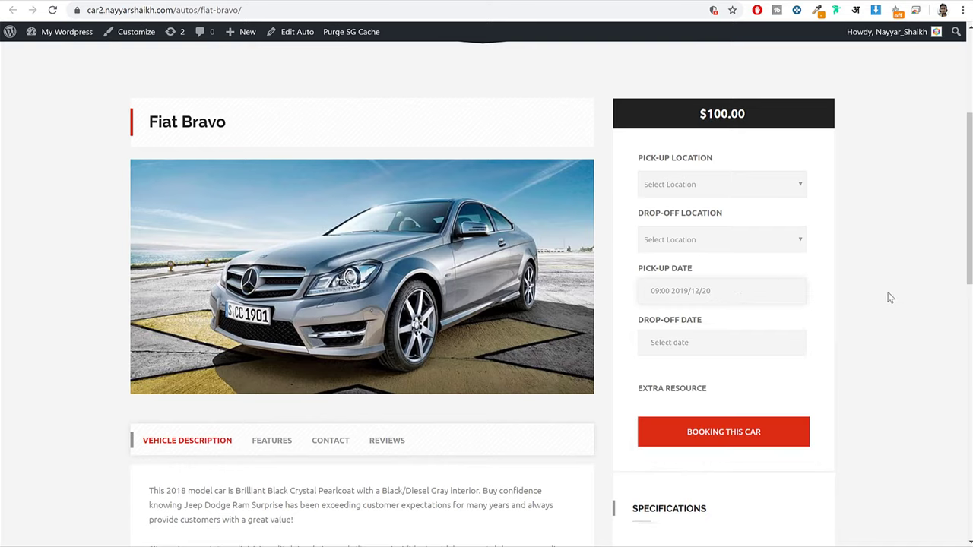
{"action": "left_click", "coordinate": [702, 343]}
{"action": "left_click", "coordinate": [846, 307]}
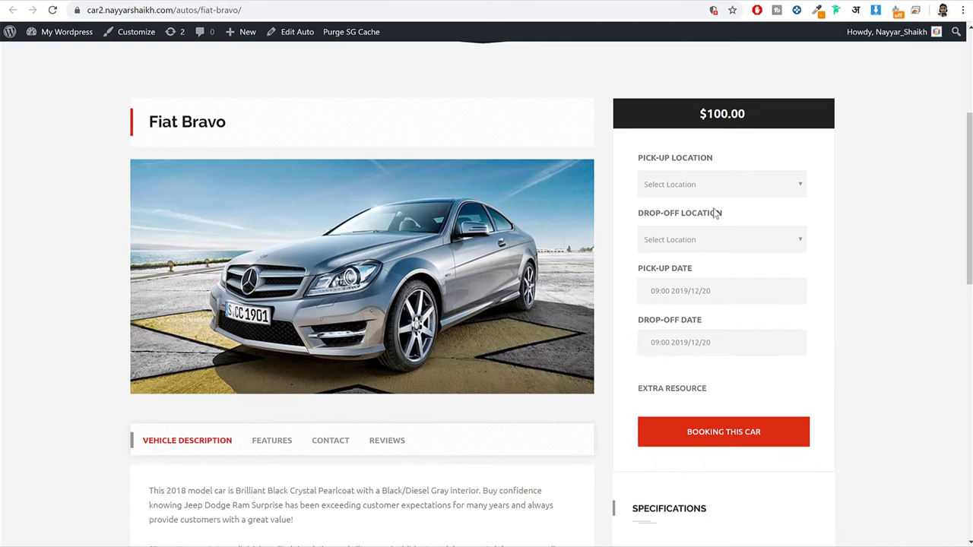
Change the order button title to 'Book this car' and save the booking settings.
{"action": "left_click", "coordinate": [203, 2]}
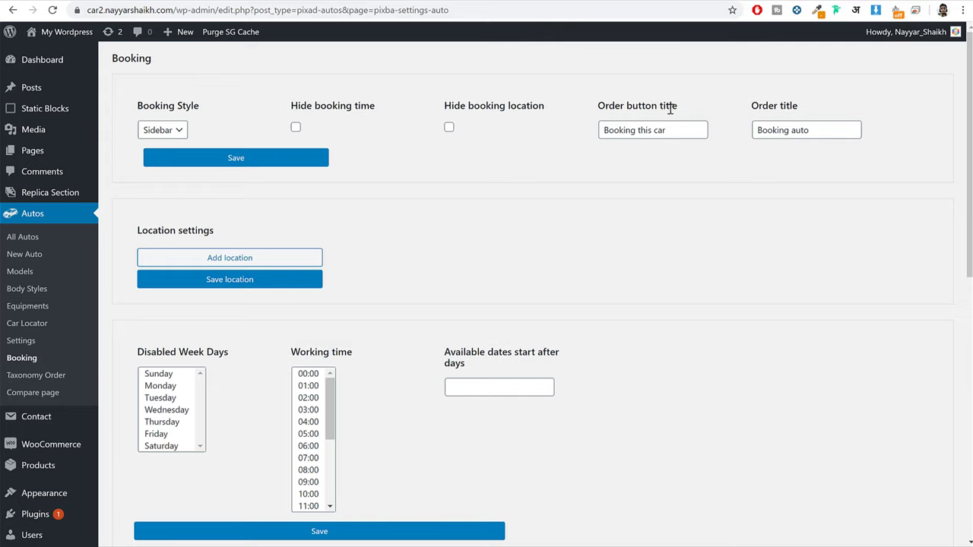
{"action": "left_click_drag", "start_coordinate": [680, 107], "coordinate": [593, 110]}
{"action": "left_click", "coordinate": [636, 130]}
{"action": "left_click", "coordinate": [635, 132]}
{"action": "key", "text": "BackSpace"}
{"action": "key", "text": "BackSpace"}
{"action": "key", "text": "BackSpace"}
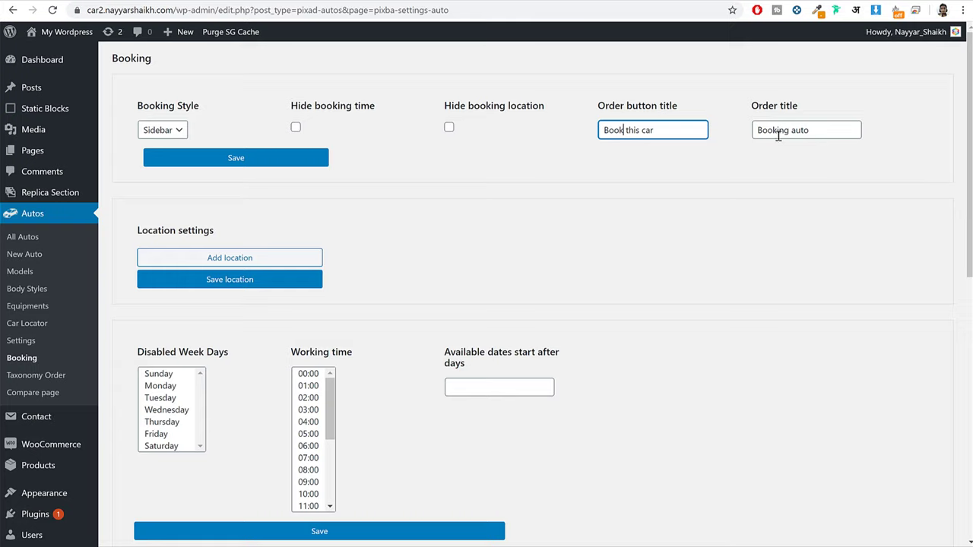
{"action": "left_click", "coordinate": [225, 158]}
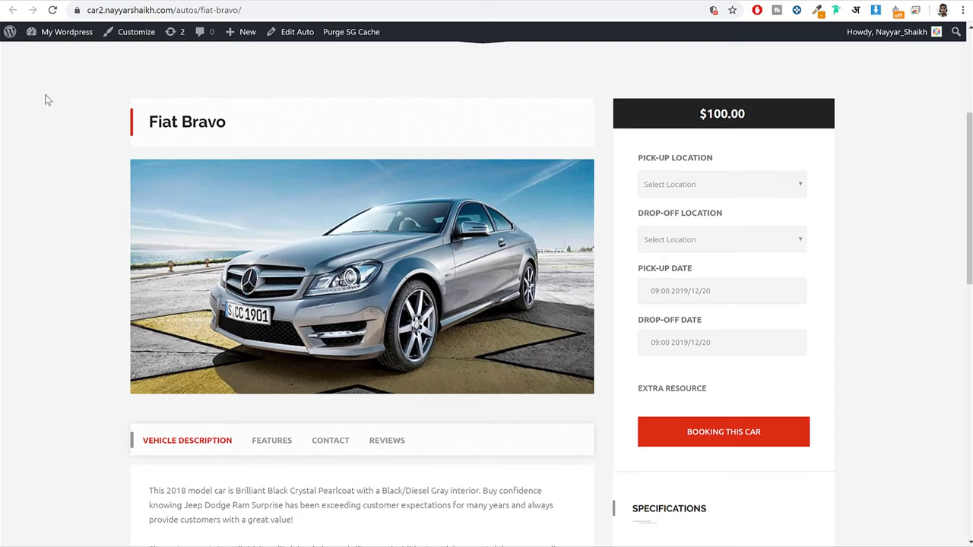
Reload the car page to check the renamed button, then return to the booking settings.
{"action": "left_click", "coordinate": [50, 10]}
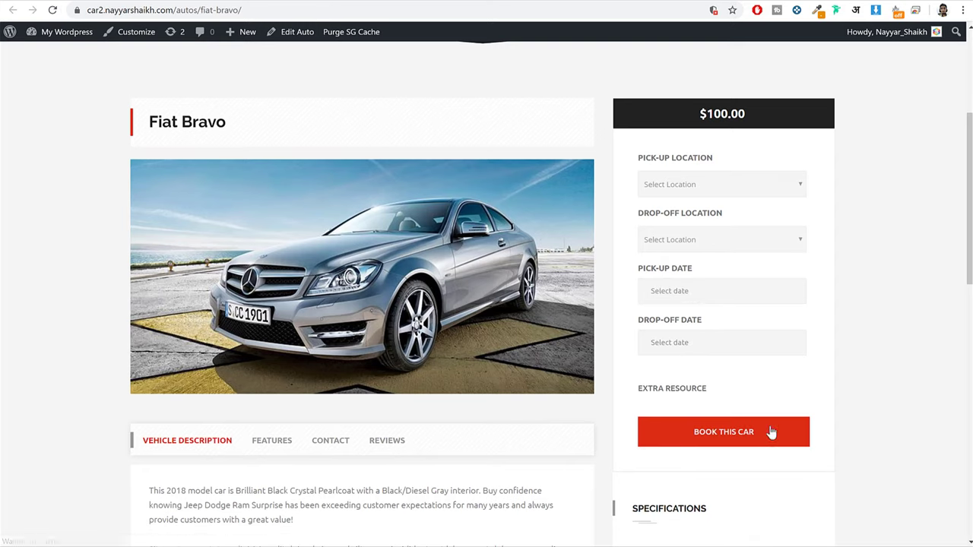
{"action": "left_click", "coordinate": [217, 2]}
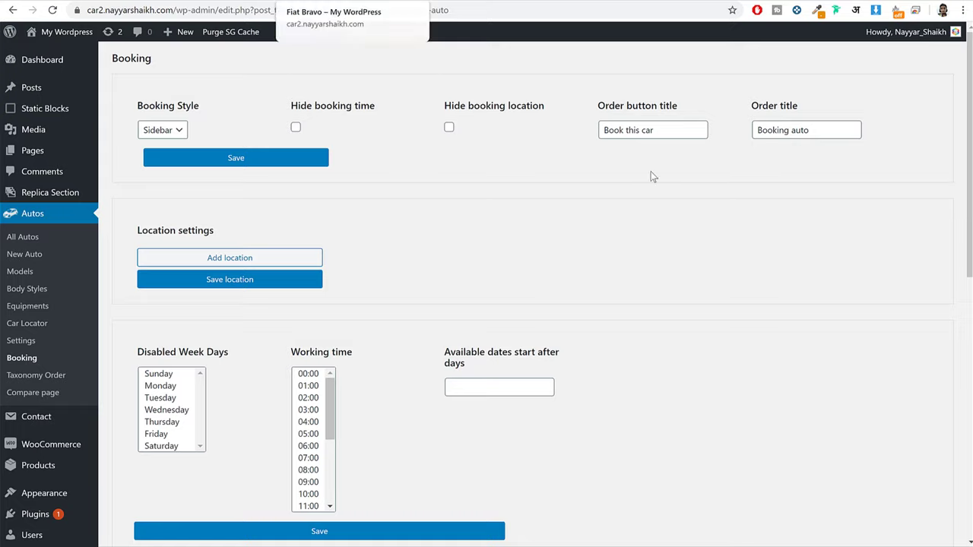
{"action": "scroll", "coordinate": [668, 257], "scroll_direction": "down", "scroll_amount": 2}
Add three location rows filled with Mumbai, Pune and Nagpur, then save the locations.
{"action": "scroll", "coordinate": [363, 189], "scroll_direction": "up", "scroll_amount": 1}
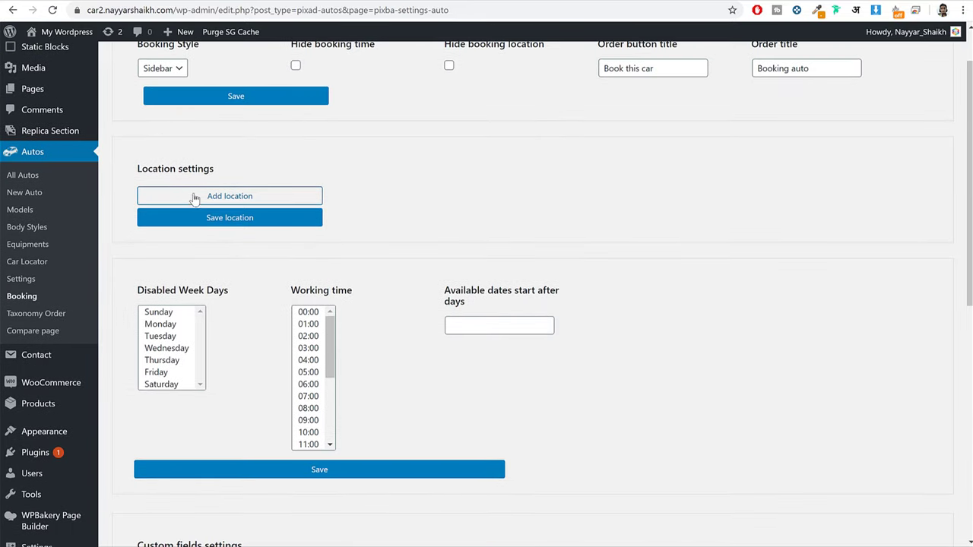
{"action": "left_click", "coordinate": [206, 193]}
{"action": "left_click", "coordinate": [281, 196]}
{"action": "type", "text": "Mumbai"}
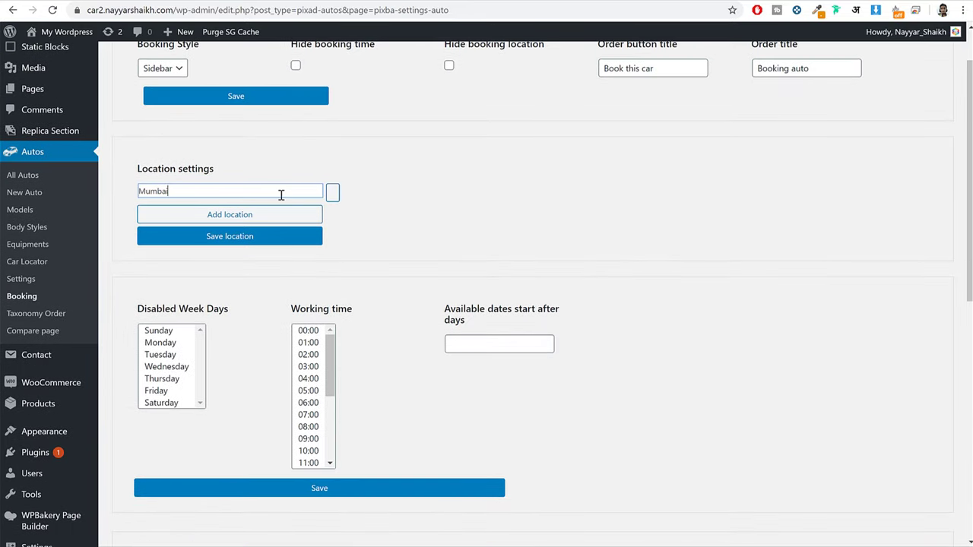
{"action": "left_click", "coordinate": [253, 215]}
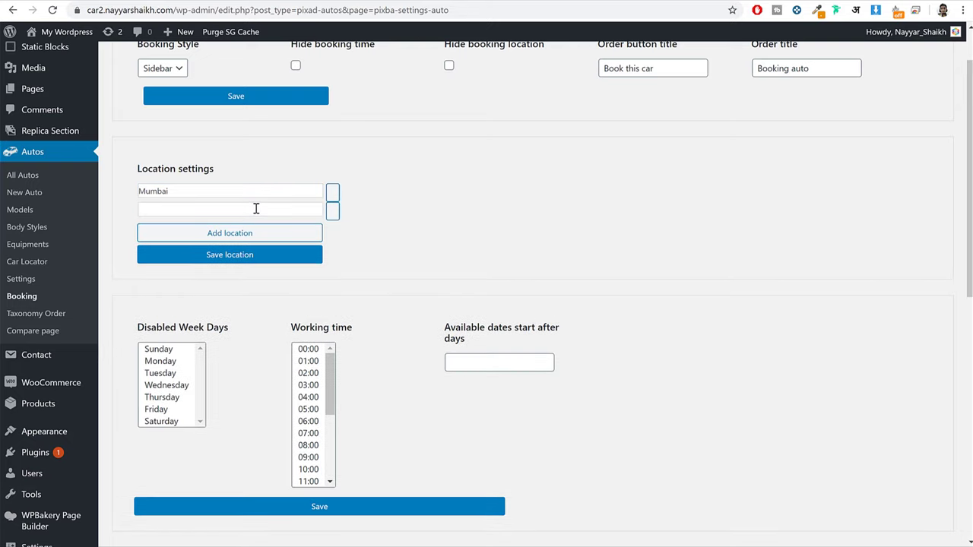
{"action": "left_click", "coordinate": [256, 209]}
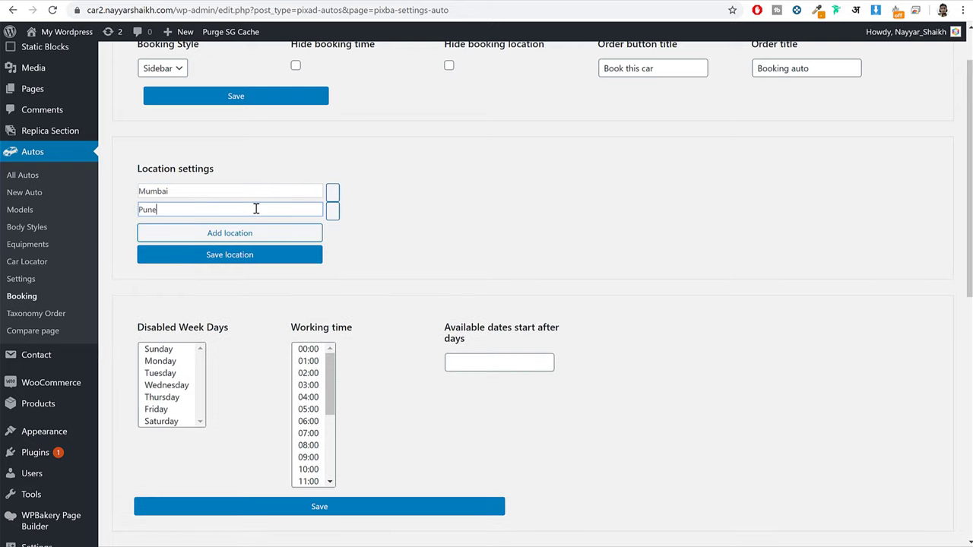
{"action": "type", "text": "Pune"}
{"action": "left_click", "coordinate": [251, 239]}
{"action": "left_click", "coordinate": [254, 231]}
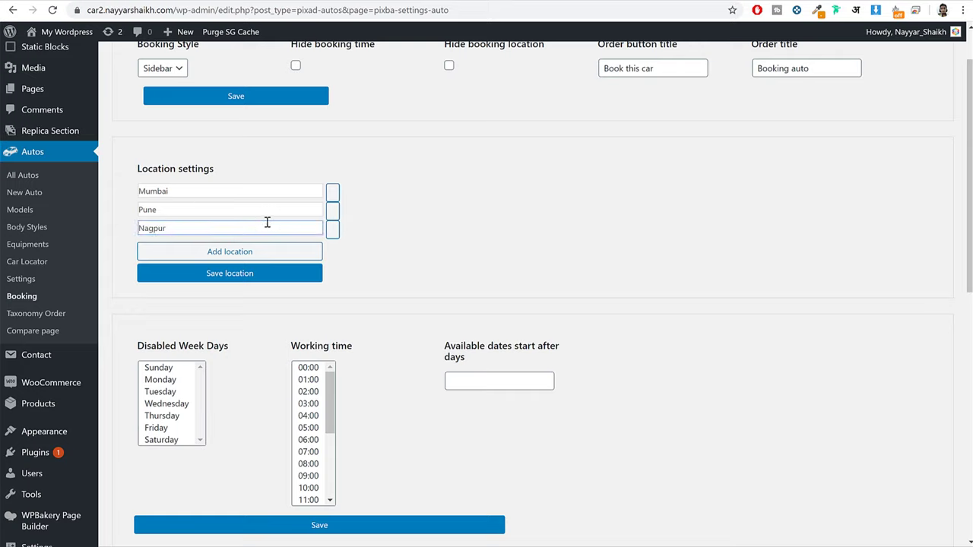
{"action": "left_click", "coordinate": [275, 281]}
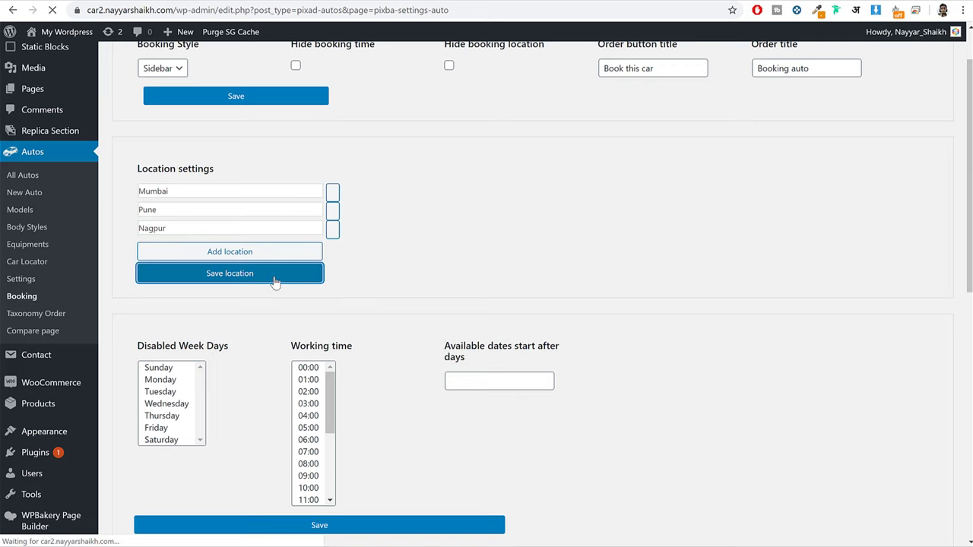
{"action": "scroll", "coordinate": [458, 282], "scroll_direction": "down", "scroll_amount": 3}
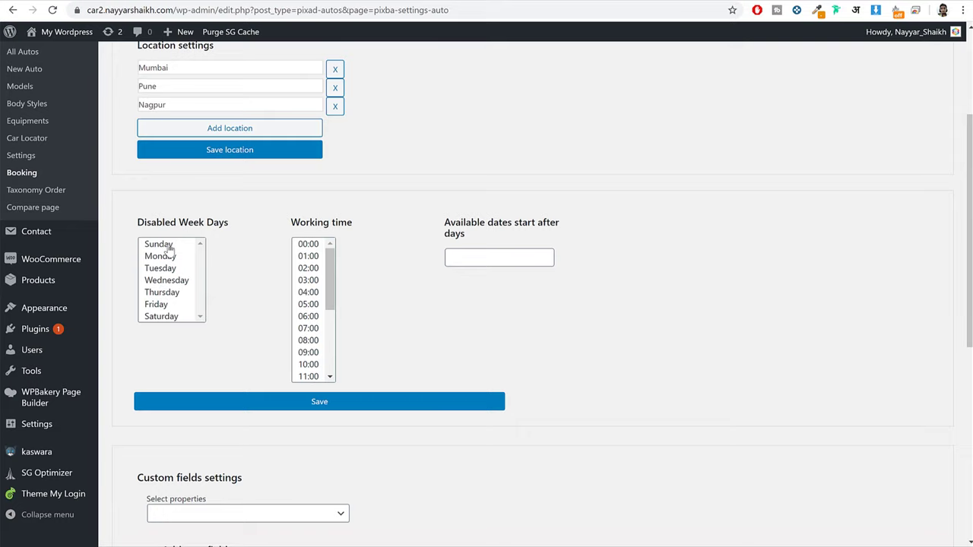
Mark Sunday as a disabled week day and save the setting.
{"action": "left_click", "coordinate": [158, 244]}
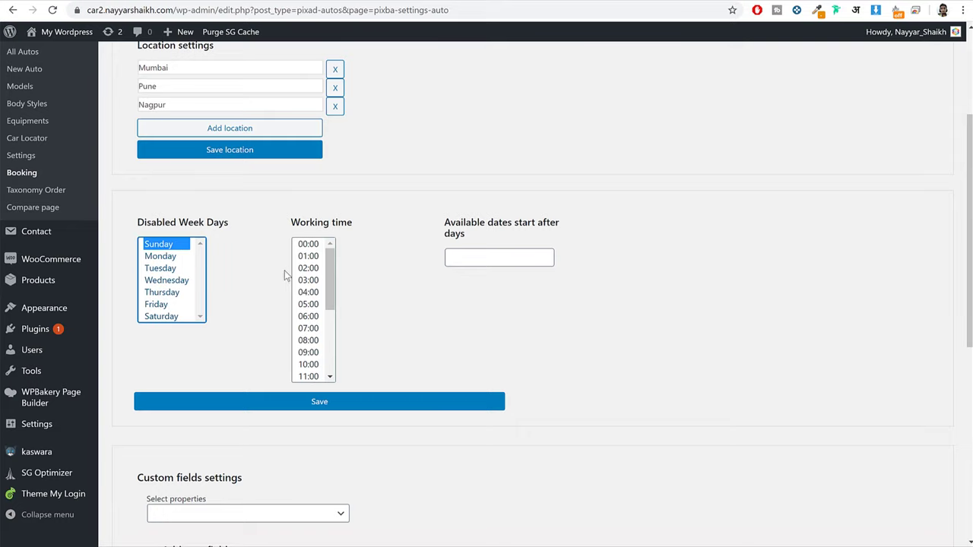
{"action": "mouse_move", "coordinate": [327, 269]}
{"action": "left_mouse_down"}
{"action": "mouse_move", "coordinate": [329, 288]}
{"action": "mouse_move", "coordinate": [320, 260]}
{"action": "left_mouse_up"}
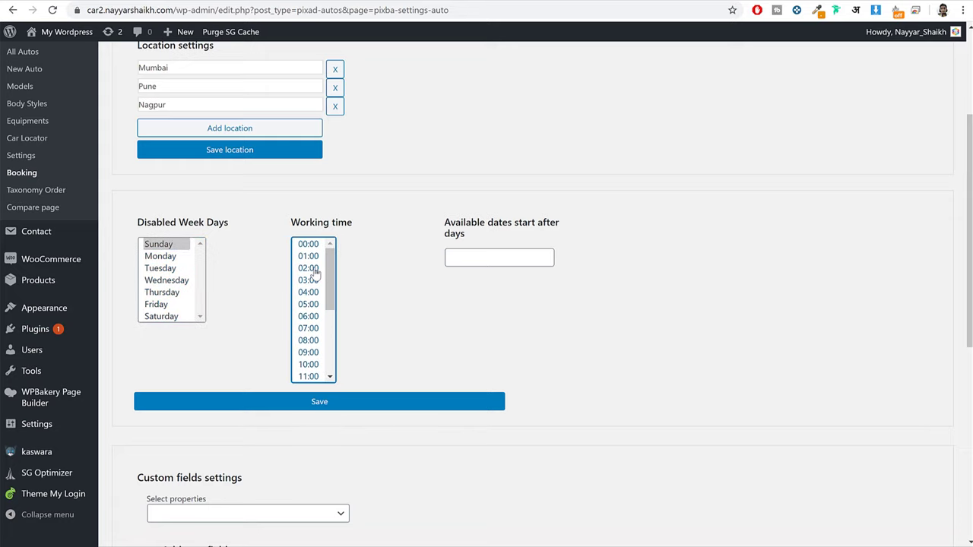
{"action": "left_click", "coordinate": [221, 302]}
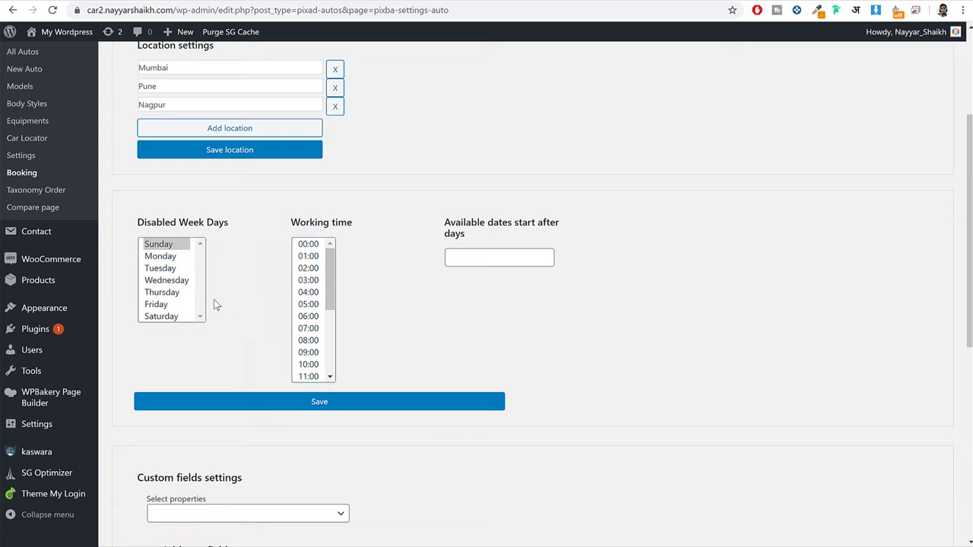
{"action": "left_click", "coordinate": [160, 244]}
{"action": "left_click", "coordinate": [234, 262]}
{"action": "left_click", "coordinate": [399, 403]}
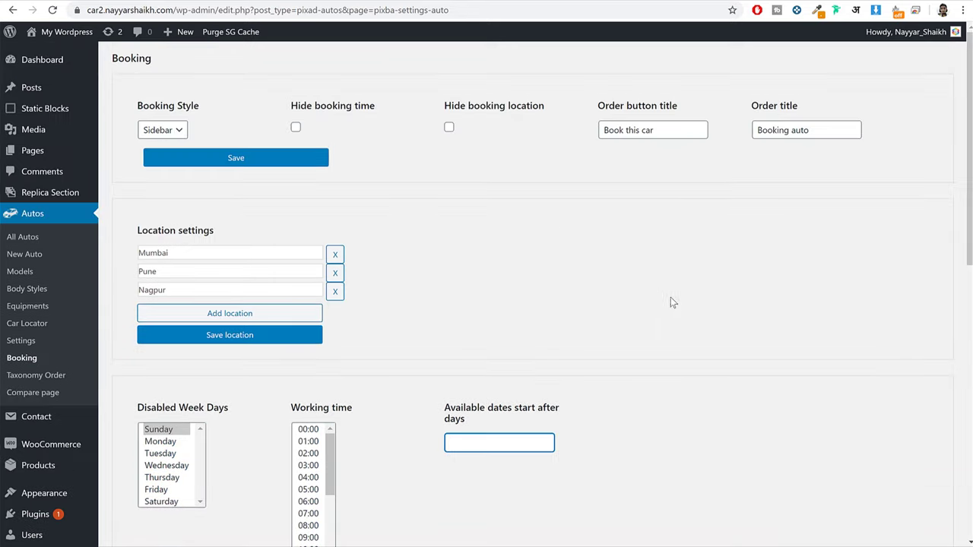
Save 'Available dates start after days' as 2 and test the pick-up calendar on the car page.
{"action": "scroll", "coordinate": [670, 302], "scroll_direction": "down", "scroll_amount": 3}
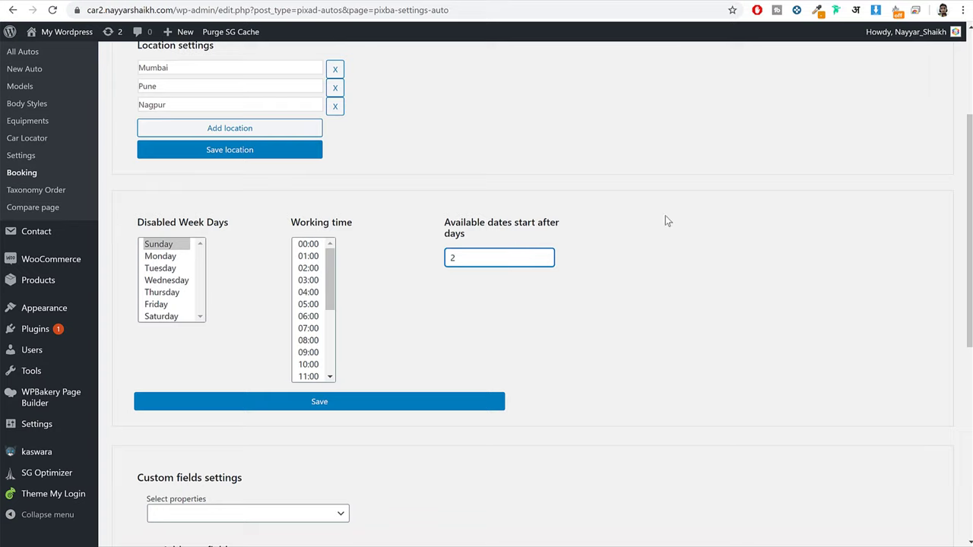
{"action": "left_click", "coordinate": [380, 410]}
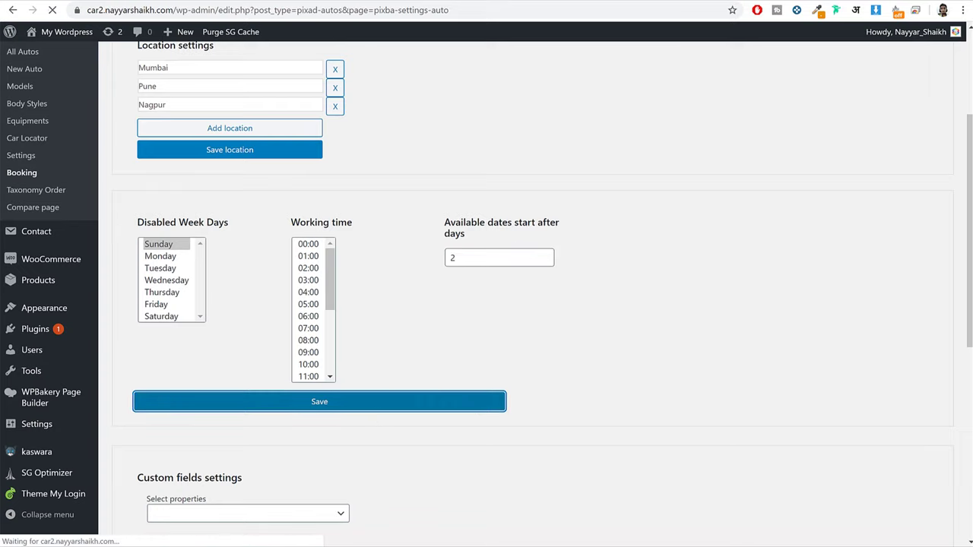
{"action": "left_click", "coordinate": [334, 2]}
{"action": "left_click", "coordinate": [53, 10]}
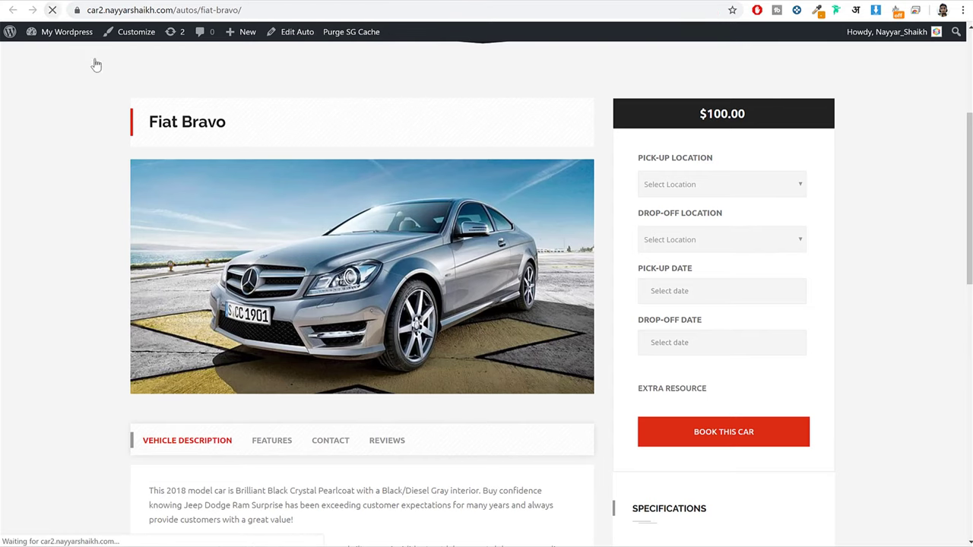
{"action": "scroll", "coordinate": [756, 261], "scroll_direction": "down", "scroll_amount": 2}
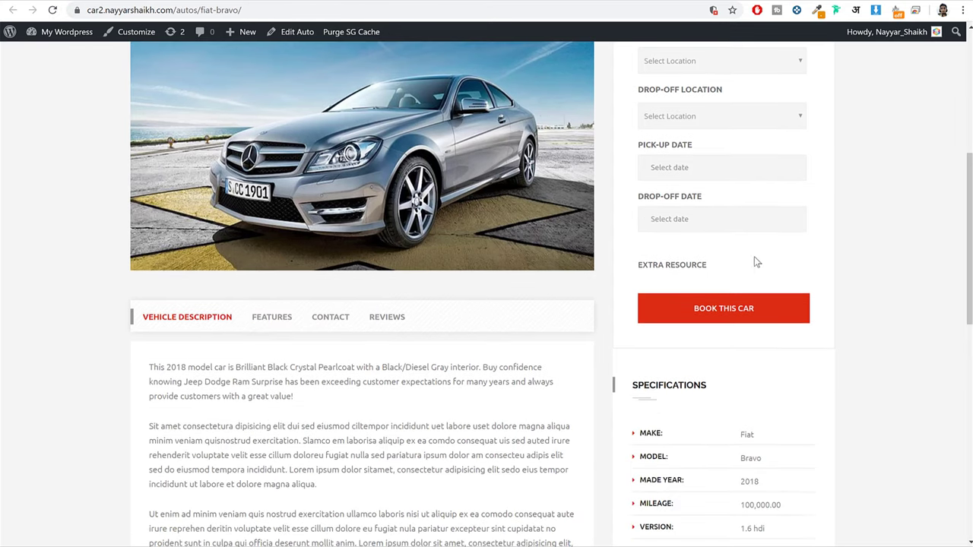
{"action": "left_click", "coordinate": [661, 171]}
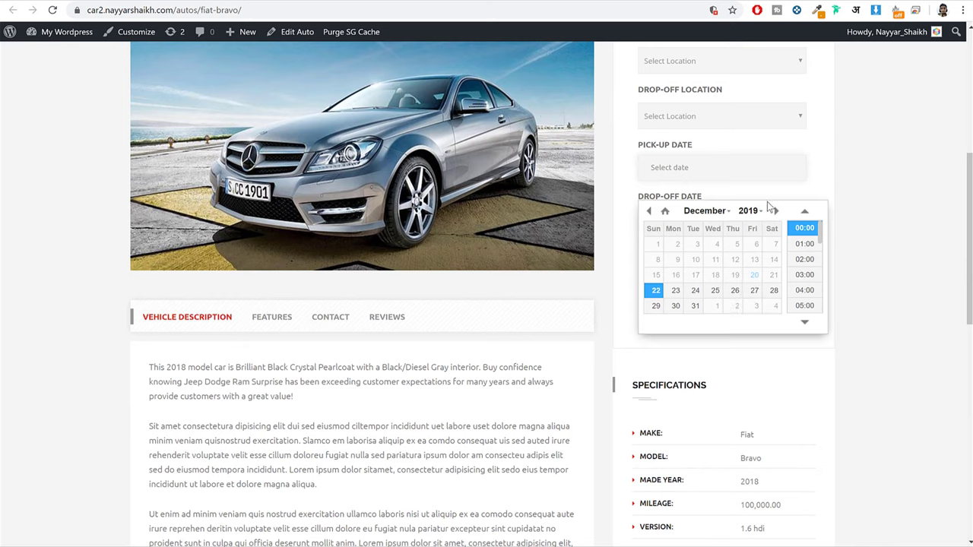
{"action": "left_click", "coordinate": [656, 291]}
Return to the booking settings and select the available-dates value of 2.
{"action": "left_click", "coordinate": [234, 3]}
{"action": "scroll", "coordinate": [456, 256], "scroll_direction": "down", "scroll_amount": 3}
{"action": "double_click", "coordinate": [456, 196]}
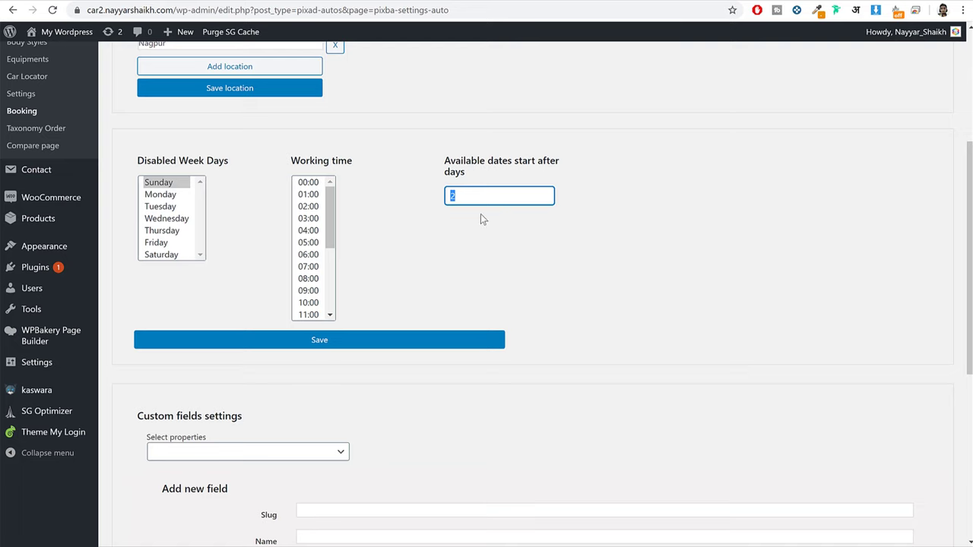
Enter a slug, the name 'Insurance' and description 'Insurance' for a new custom field.
{"action": "scroll", "coordinate": [645, 193], "scroll_direction": "down", "scroll_amount": 3}
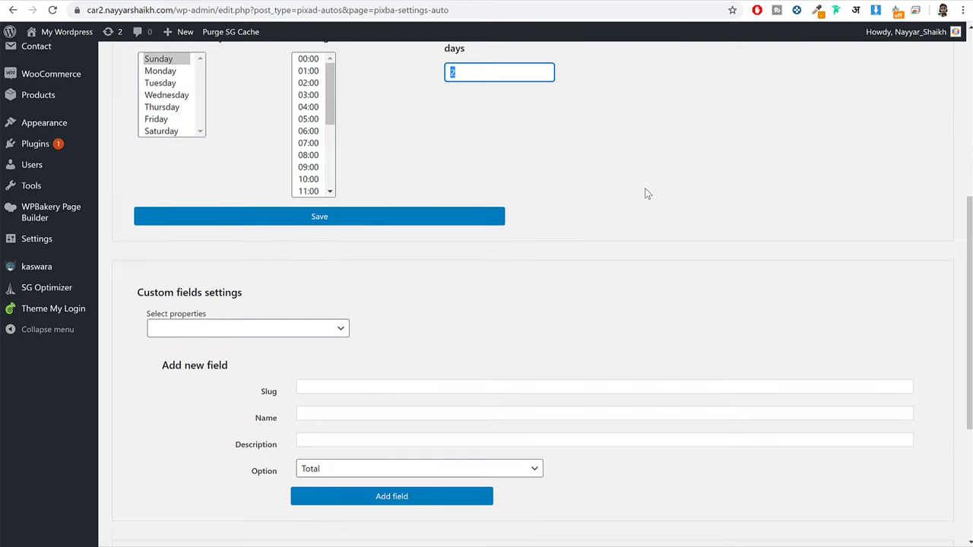
{"action": "left_click_drag", "start_coordinate": [251, 173], "coordinate": [132, 159]}
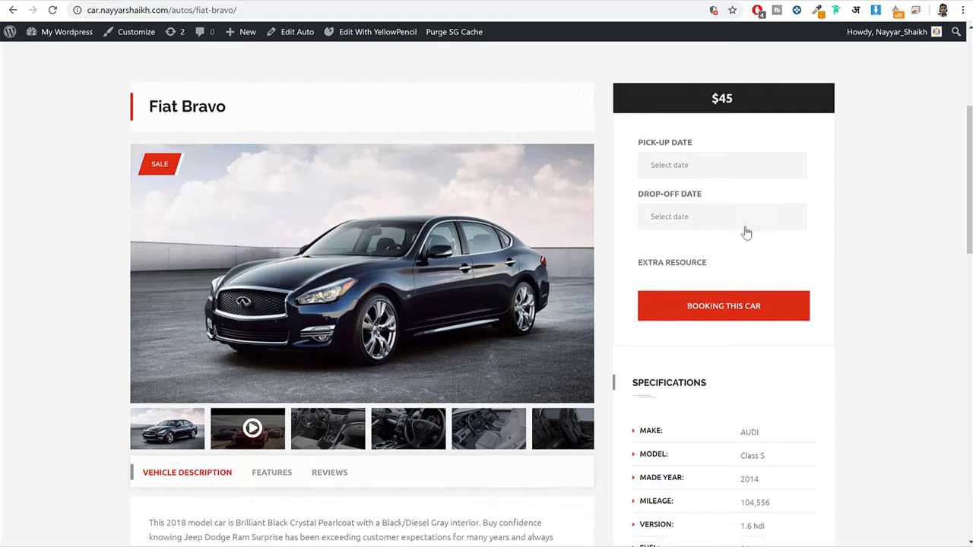
{"action": "scroll", "coordinate": [747, 233], "scroll_direction": "down", "scroll_amount": 4}
{"action": "scroll", "coordinate": [690, 289], "scroll_direction": "up", "scroll_amount": 3}
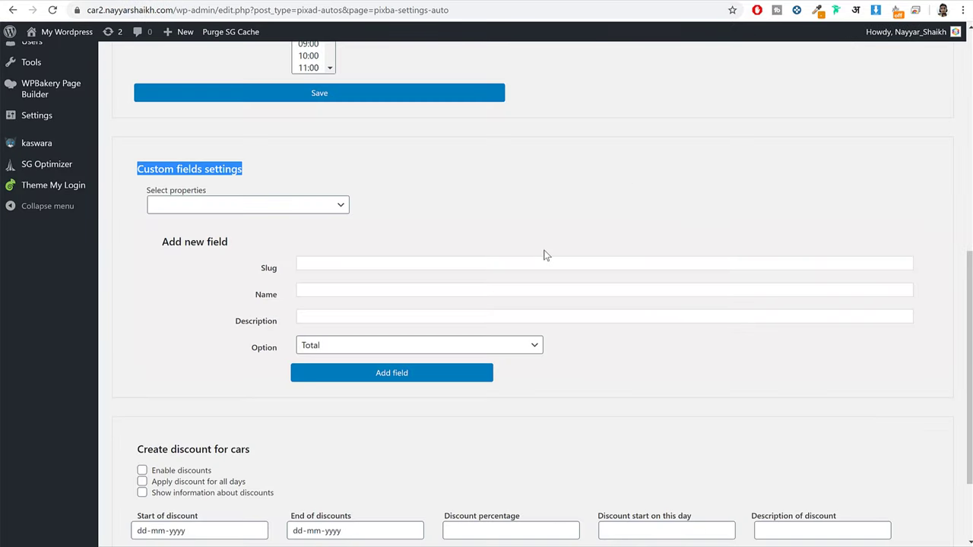
{"action": "left_click", "coordinate": [408, 270]}
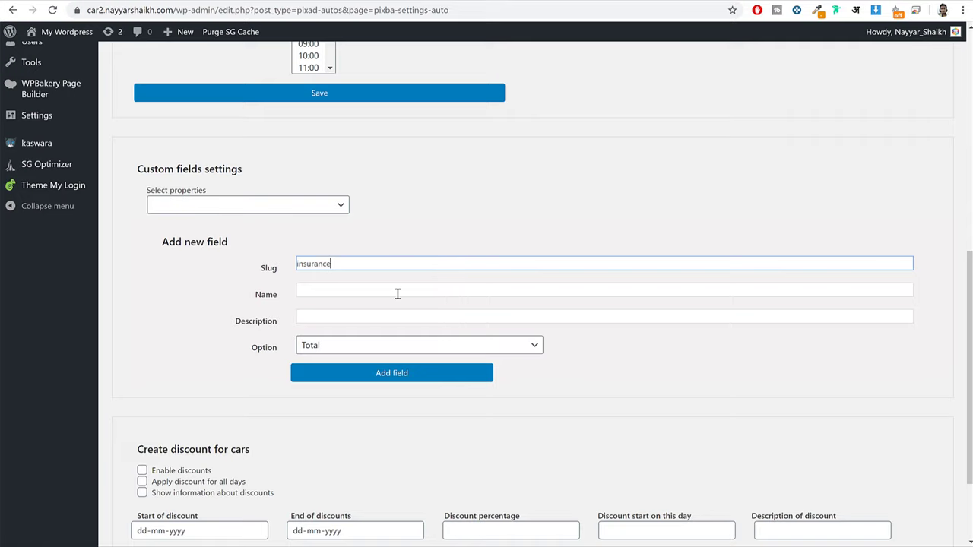
{"action": "left_click", "coordinate": [396, 294]}
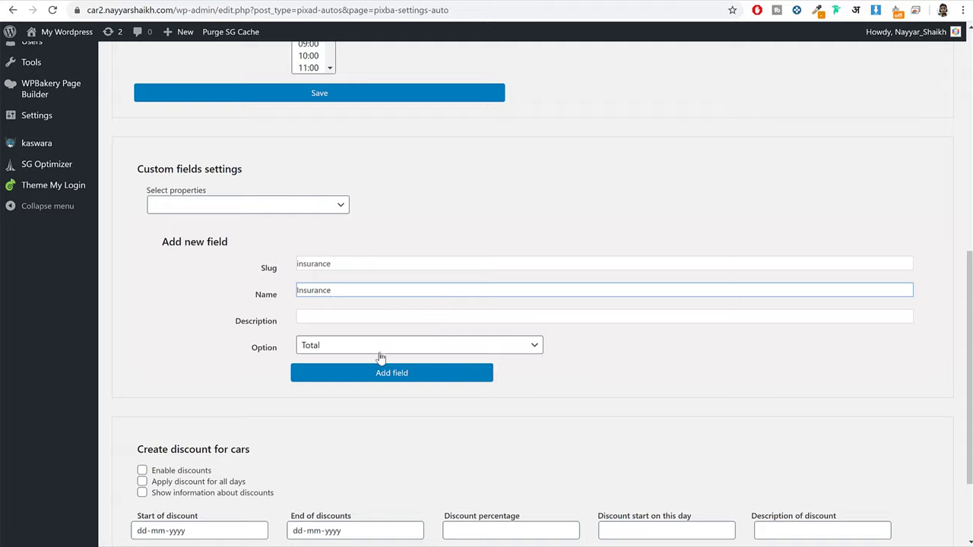
{"action": "left_click", "coordinate": [392, 317]}
{"action": "left_click", "coordinate": [388, 296]}
{"action": "double_click", "coordinate": [388, 295]}
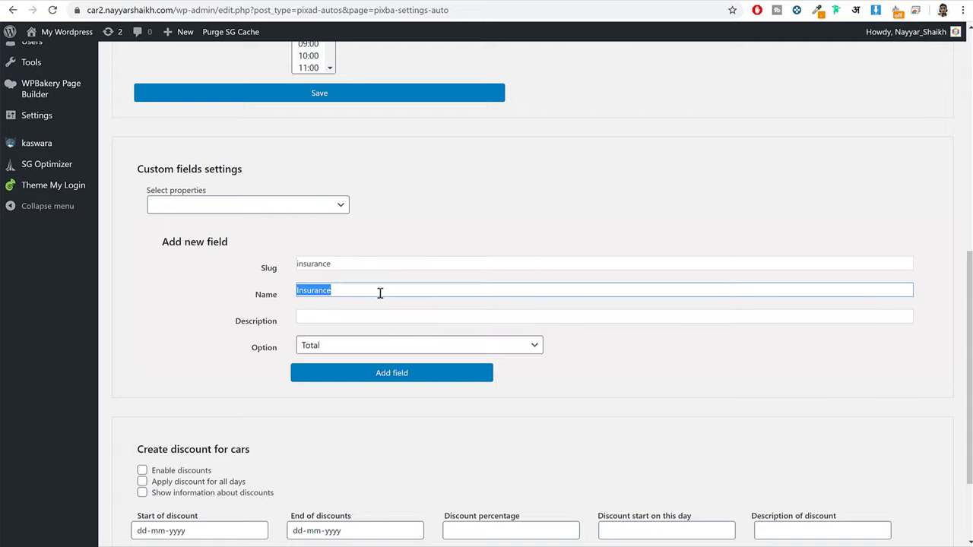
{"action": "key", "text": "ctrl+c"}
{"action": "left_click", "coordinate": [369, 318]}
{"action": "key", "text": "ctrl+v"}
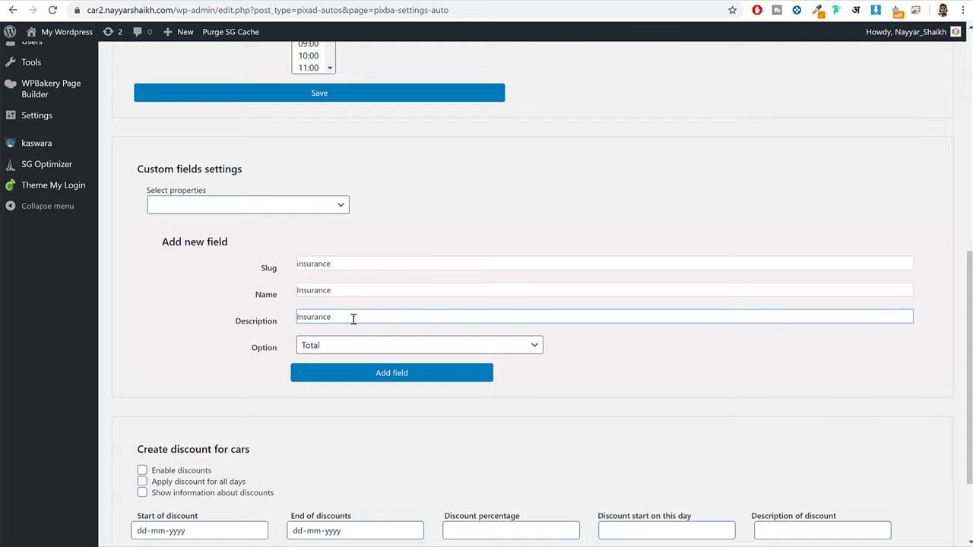
Charge Insurance per Total, create the field, and save its price of 10.
{"action": "left_click_drag", "start_coordinate": [234, 349], "coordinate": [273, 350]}
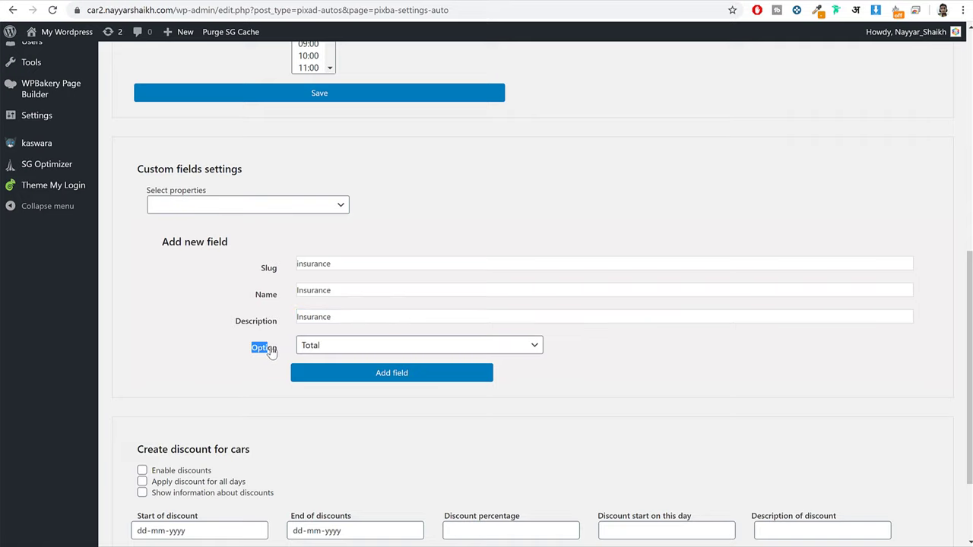
{"action": "left_click", "coordinate": [346, 350]}
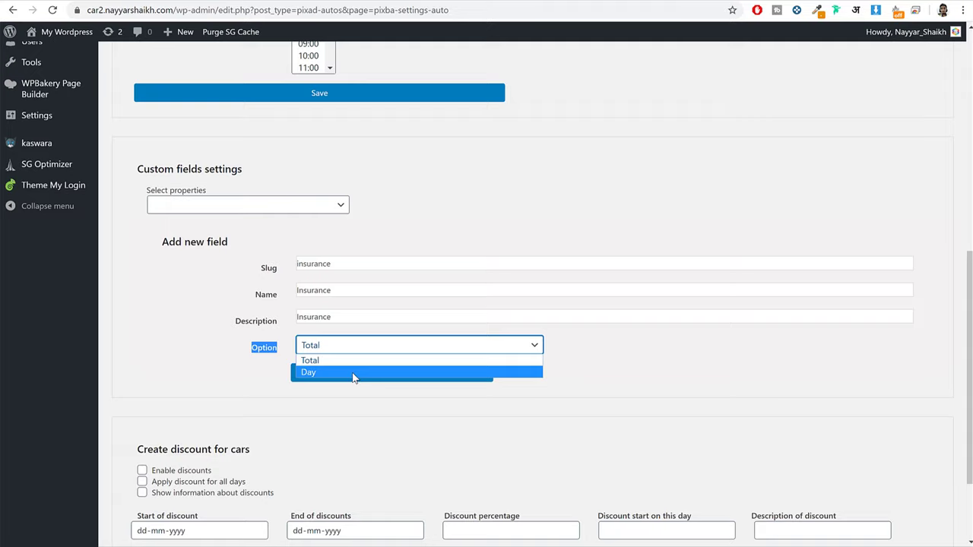
{"action": "left_click", "coordinate": [363, 372]}
{"action": "left_click", "coordinate": [341, 350]}
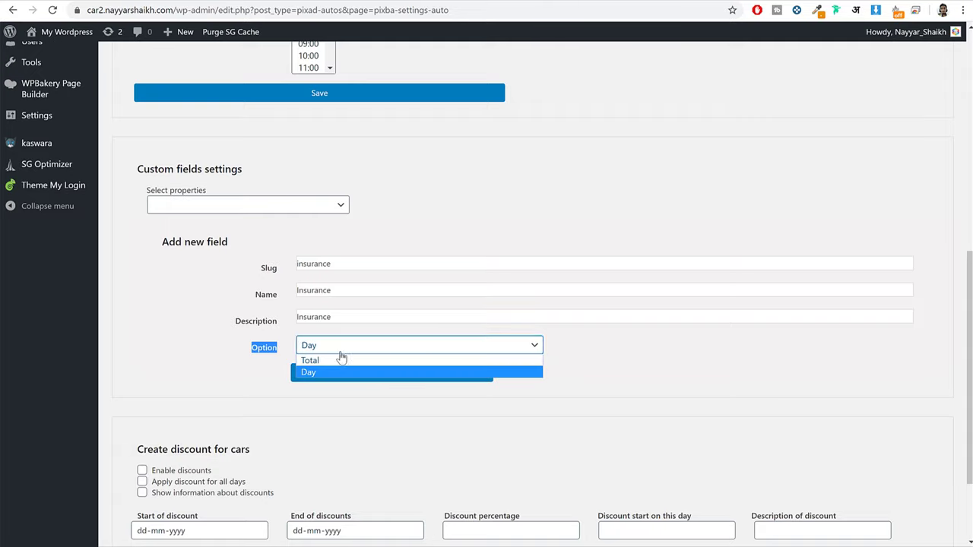
{"action": "left_click", "coordinate": [343, 362]}
{"action": "left_click", "coordinate": [348, 379]}
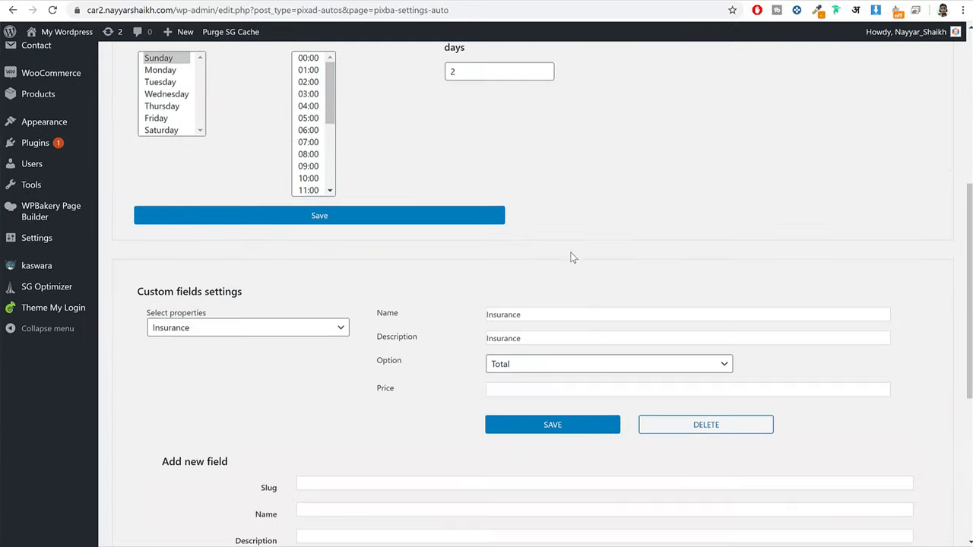
{"action": "left_click", "coordinate": [531, 207]}
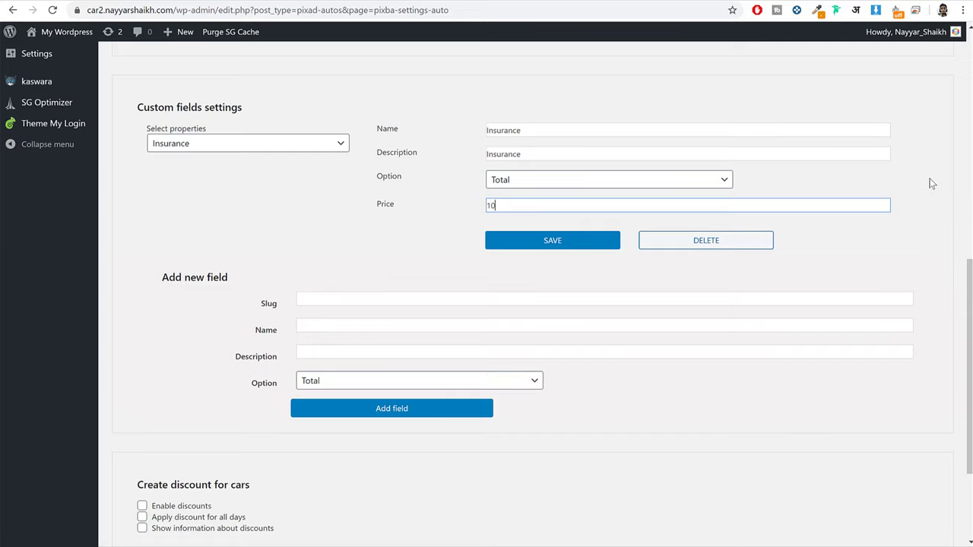
{"action": "left_click", "coordinate": [584, 240]}
Create an 'Extra Driver' field with the same description, charged per Day.
{"action": "scroll", "coordinate": [584, 240], "scroll_direction": "down", "scroll_amount": 5}
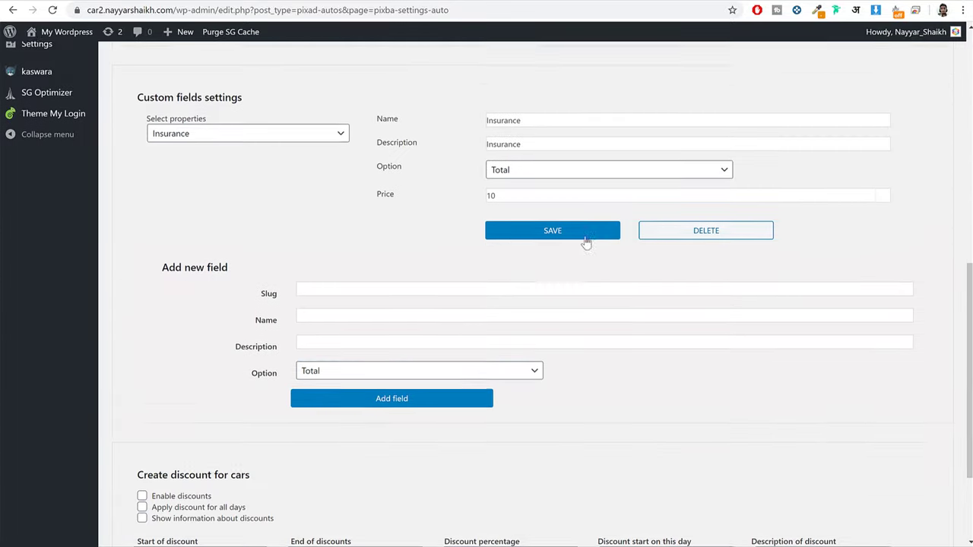
{"action": "left_click", "coordinate": [403, 236]}
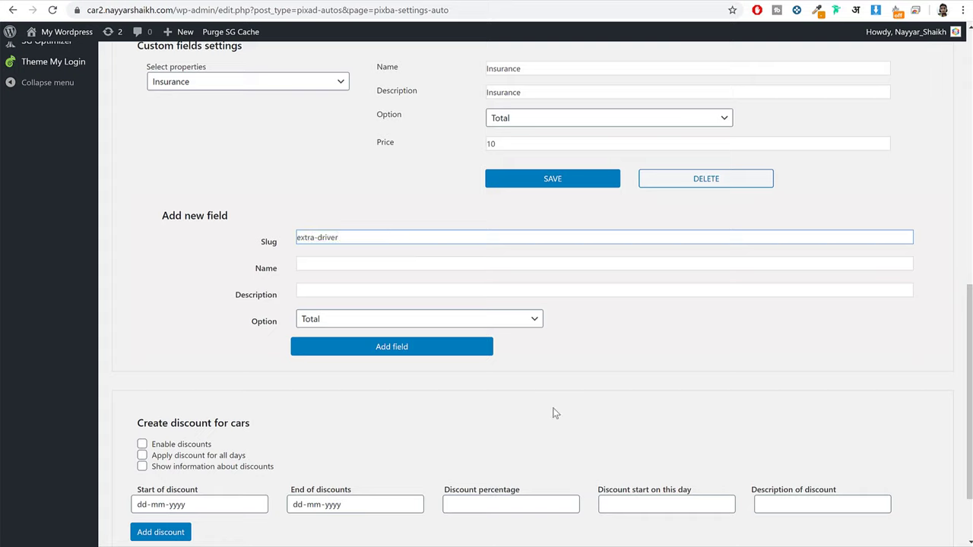
{"action": "left_click", "coordinate": [425, 266]}
{"action": "type", "text": "E"}
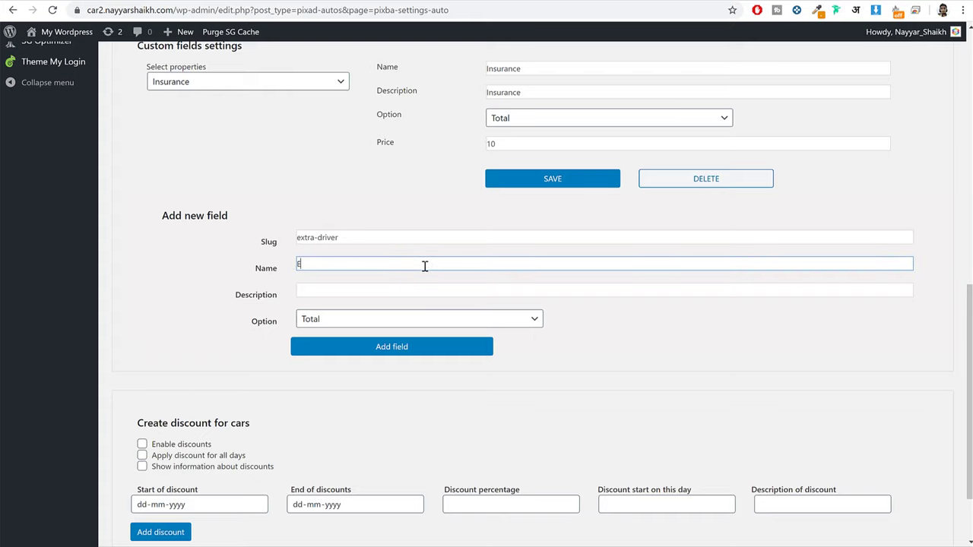
{"action": "type", "text": "xtra Driver"}
{"action": "key", "text": "ctrl+a"}
{"action": "key", "text": "ctrl+c"}
{"action": "left_click", "coordinate": [421, 291]}
{"action": "key", "text": "ctrl+v"}
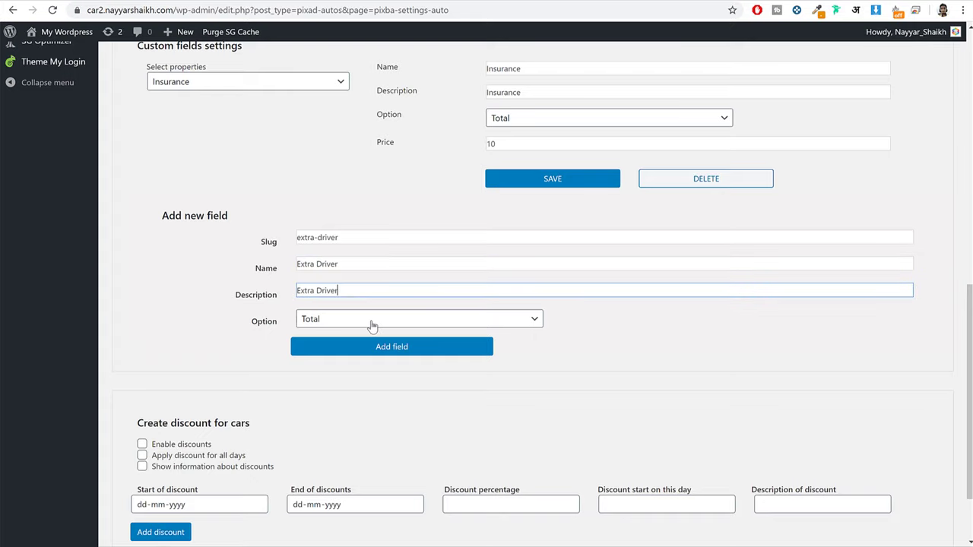
{"action": "left_click", "coordinate": [372, 326]}
{"action": "left_click", "coordinate": [361, 343]}
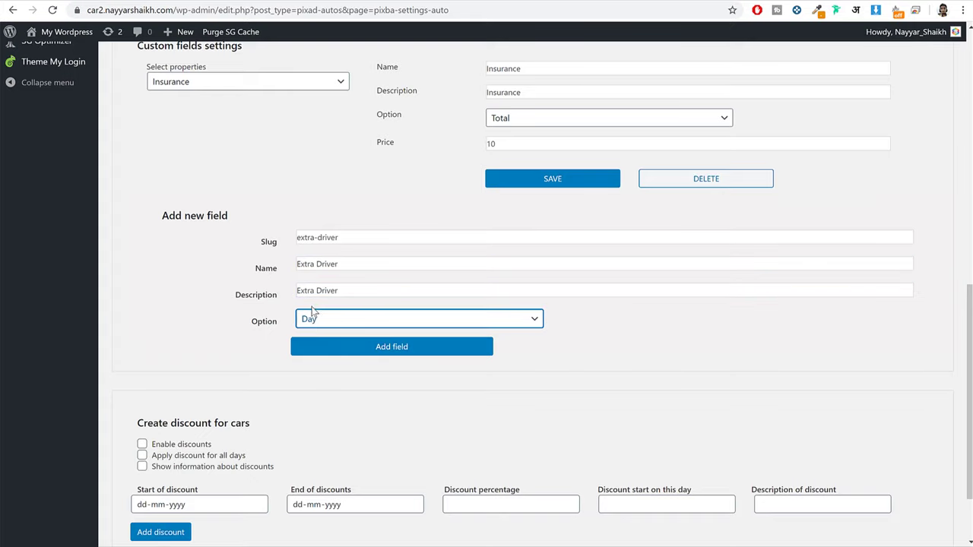
{"action": "left_click", "coordinate": [376, 349]}
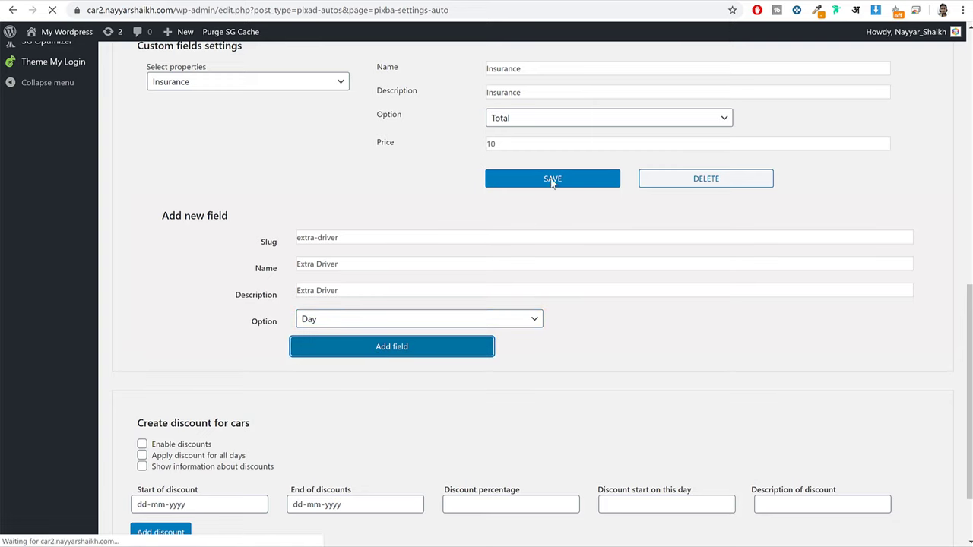
Open the Extra Driver field's settings and save its price of 10.
{"action": "scroll", "coordinate": [600, 240], "scroll_direction": "down", "scroll_amount": 6}
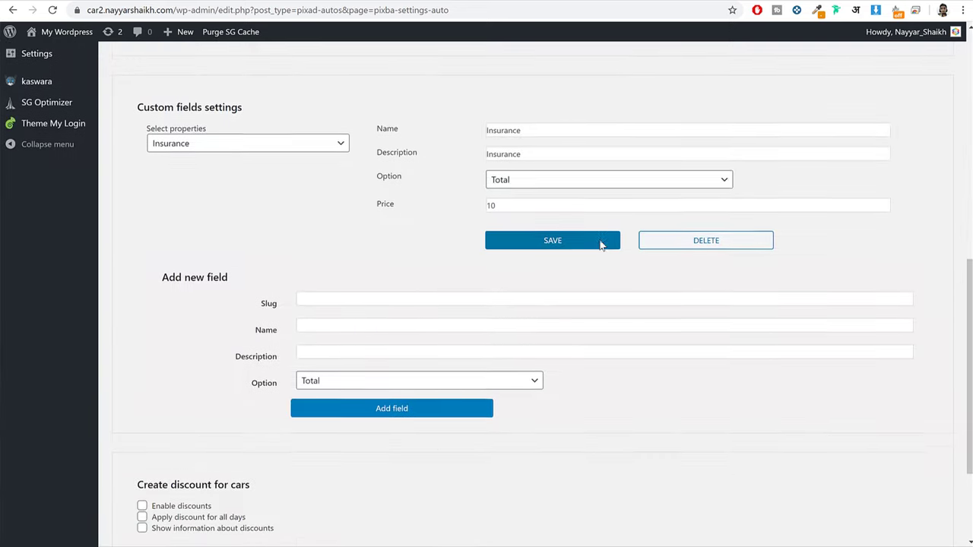
{"action": "scroll", "coordinate": [600, 240], "scroll_direction": "down", "scroll_amount": 2}
{"action": "scroll", "coordinate": [532, 150], "scroll_direction": "up", "scroll_amount": 2}
{"action": "left_click", "coordinate": [258, 144]}
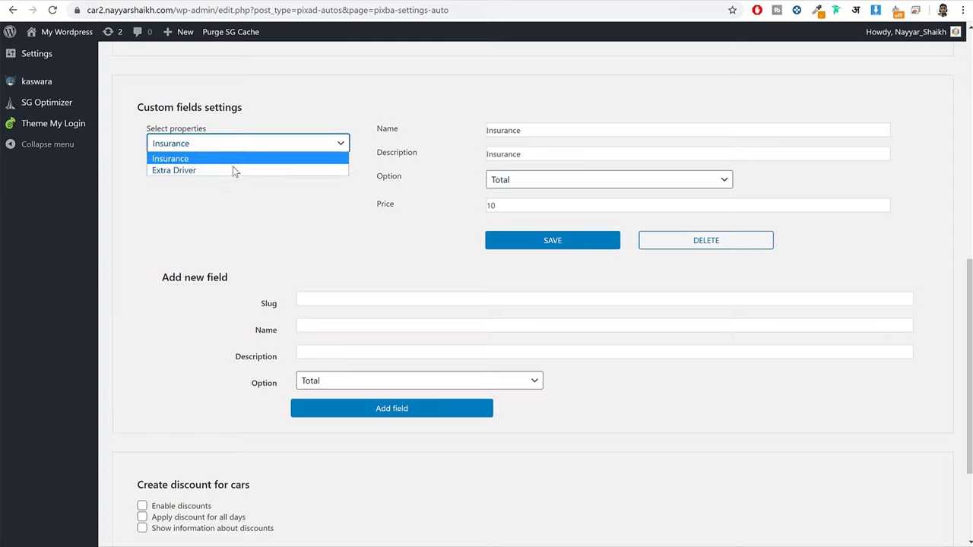
{"action": "left_click", "coordinate": [230, 171]}
{"action": "left_click", "coordinate": [540, 205]}
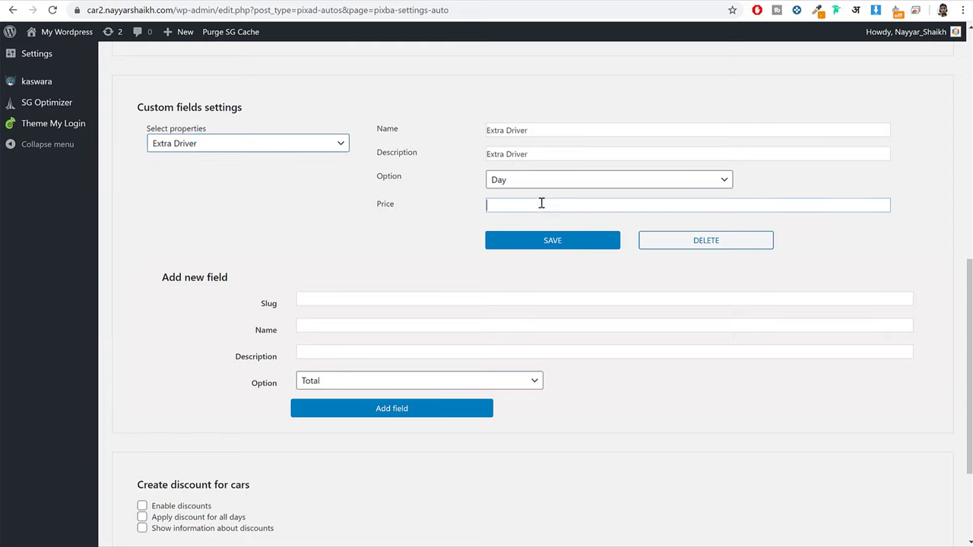
{"action": "left_click", "coordinate": [562, 241]}
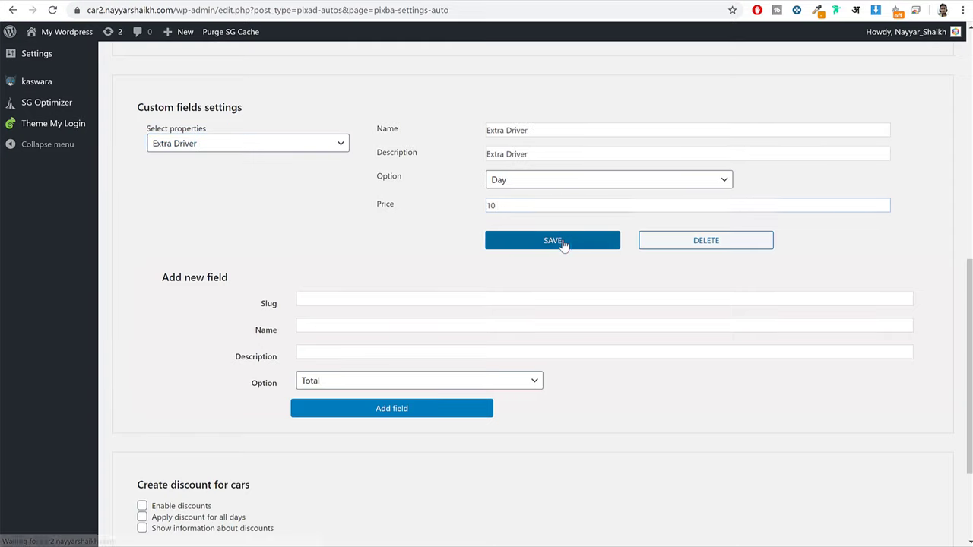
{"action": "scroll", "coordinate": [636, 236], "scroll_direction": "down", "scroll_amount": 10}
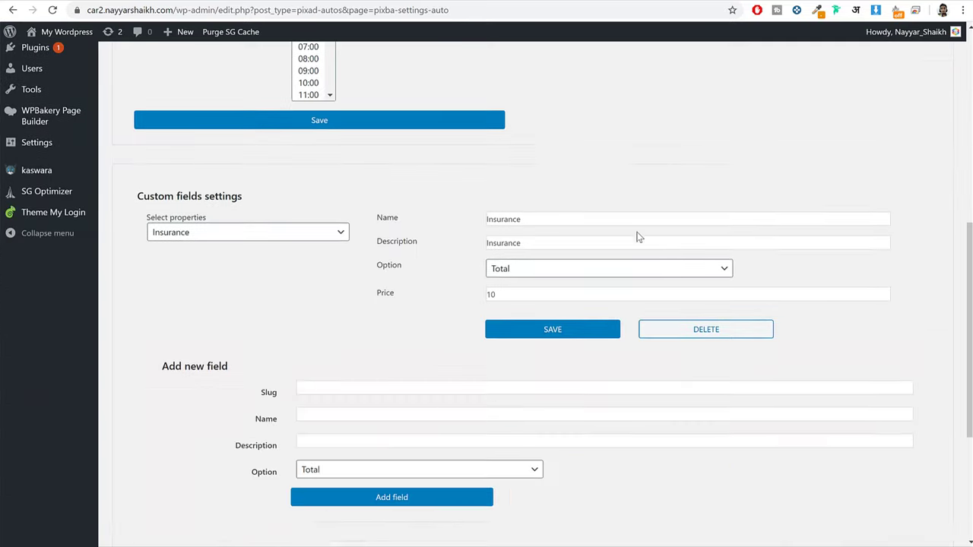
{"action": "scroll", "coordinate": [652, 414], "scroll_direction": "up", "scroll_amount": 10}
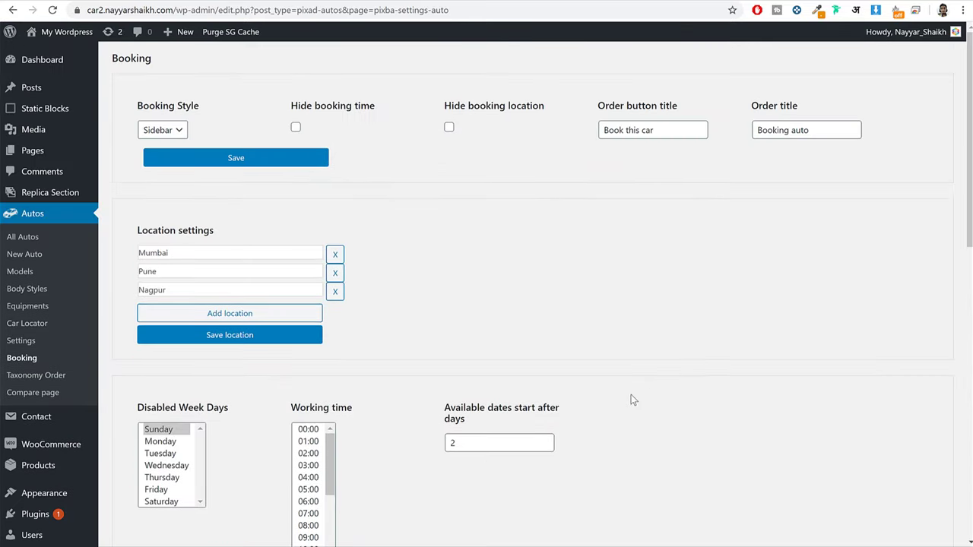
{"action": "left_click", "coordinate": [257, 3]}
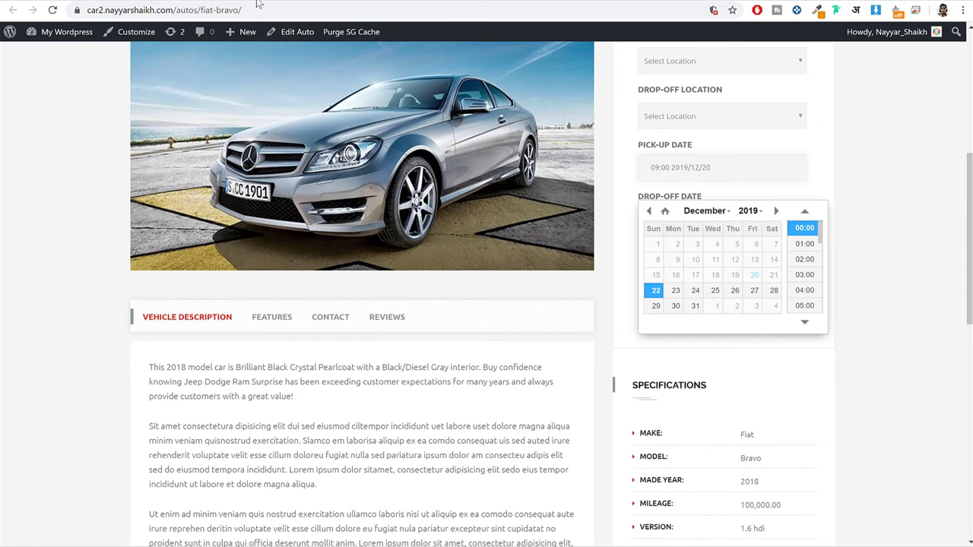
{"action": "left_click", "coordinate": [54, 9]}
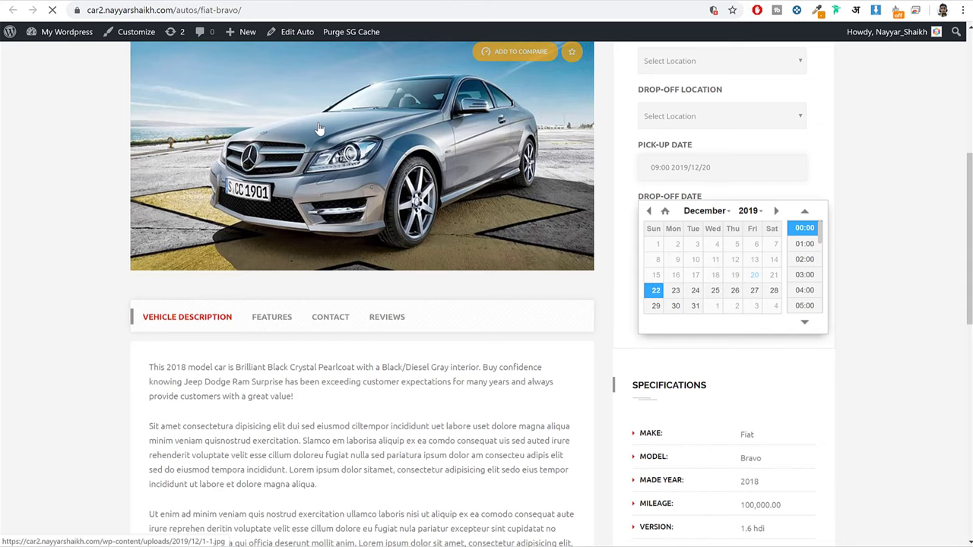
{"action": "scroll", "coordinate": [817, 203], "scroll_direction": "up", "scroll_amount": 3}
{"action": "scroll", "coordinate": [775, 274], "scroll_direction": "down", "scroll_amount": 2}
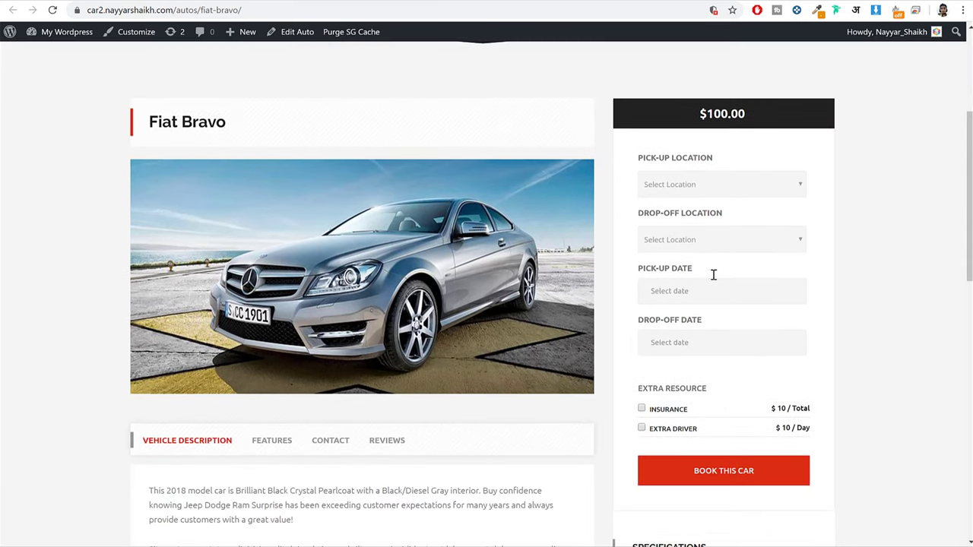
{"action": "left_click", "coordinate": [692, 184]}
{"action": "left_click", "coordinate": [793, 241]}
{"action": "left_click", "coordinate": [749, 242]}
{"action": "left_click", "coordinate": [878, 257]}
{"action": "scroll", "coordinate": [878, 258], "scroll_direction": "down", "scroll_amount": 1}
{"action": "scroll", "coordinate": [879, 257], "scroll_direction": "down", "scroll_amount": 2}
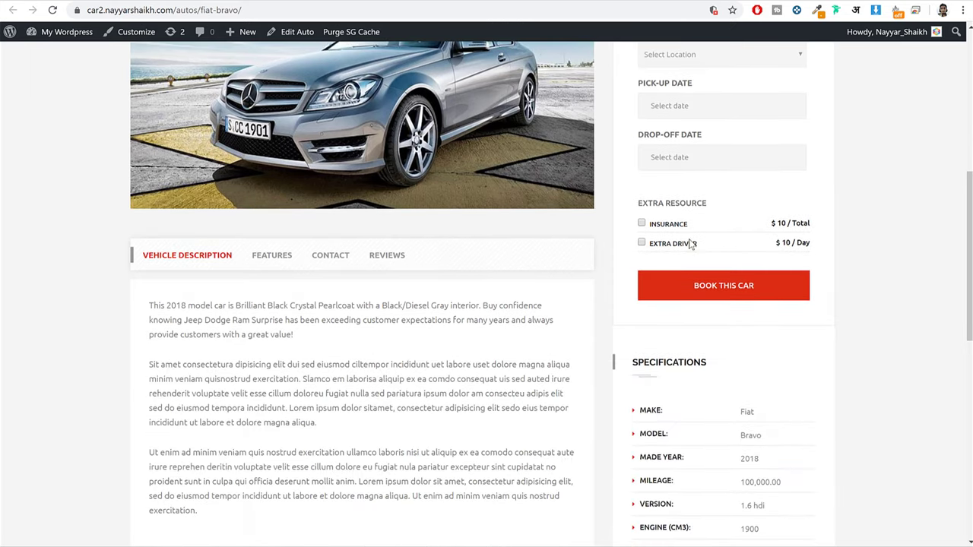
{"action": "left_click", "coordinate": [642, 224]}
{"action": "left_click", "coordinate": [642, 224]}
{"action": "left_click", "coordinate": [642, 242]}
{"action": "scroll", "coordinate": [822, 167], "scroll_direction": "up", "scroll_amount": 5}
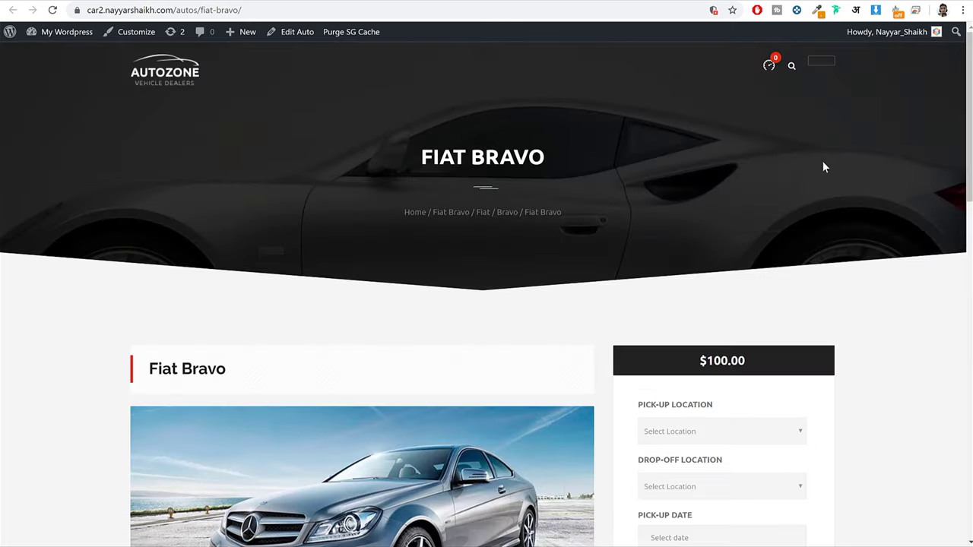
{"action": "scroll", "coordinate": [909, 220], "scroll_direction": "down", "scroll_amount": 4}
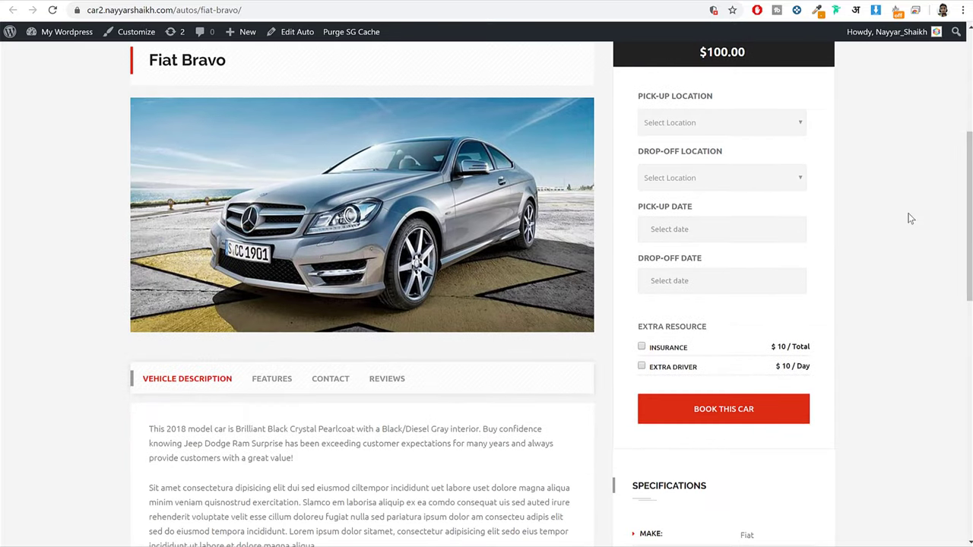
{"action": "scroll", "coordinate": [907, 218], "scroll_direction": "up", "scroll_amount": 4}
{"action": "scroll", "coordinate": [905, 218], "scroll_direction": "down", "scroll_amount": 2}
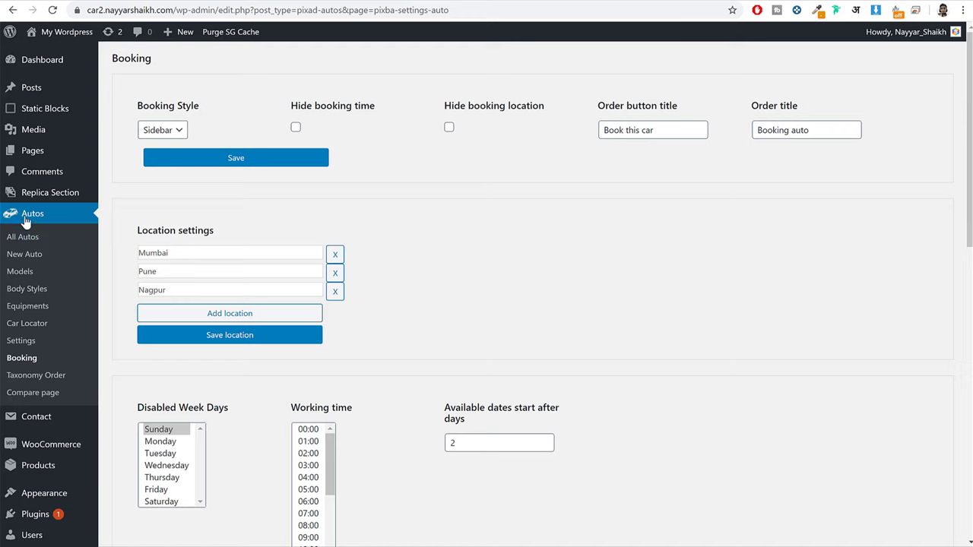
Keep USD as the currency and switch the auto list style from Grid to List.
{"action": "left_click", "coordinate": [16, 342]}
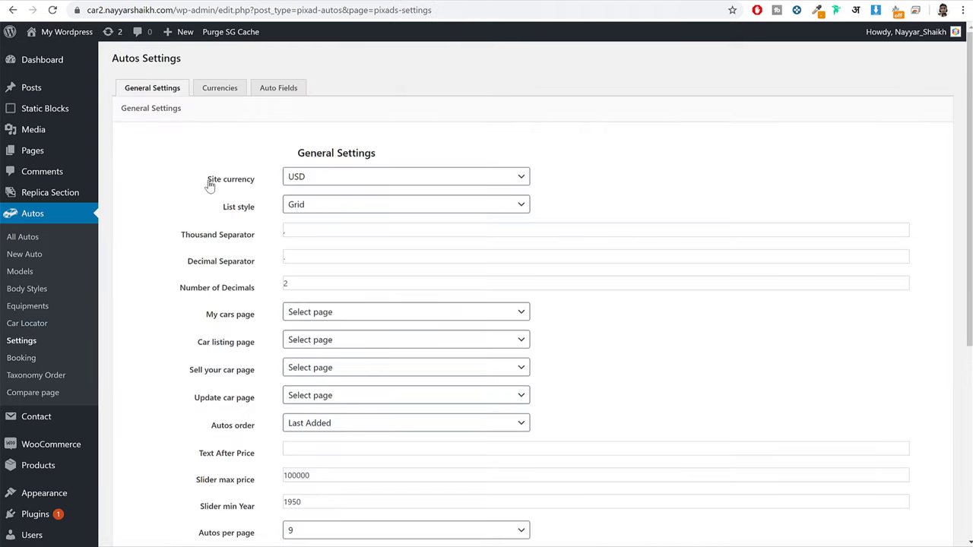
{"action": "left_click", "coordinate": [330, 179]}
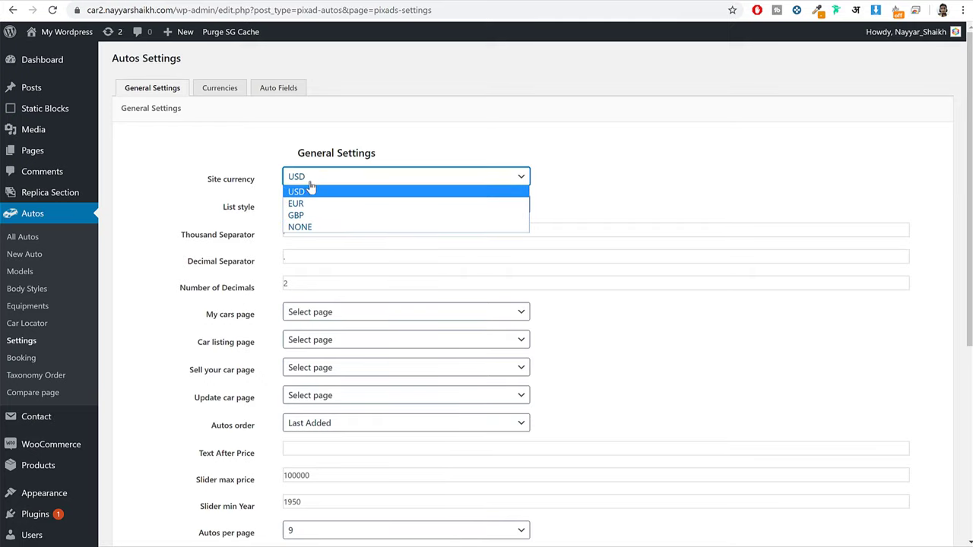
{"action": "left_click", "coordinate": [608, 173]}
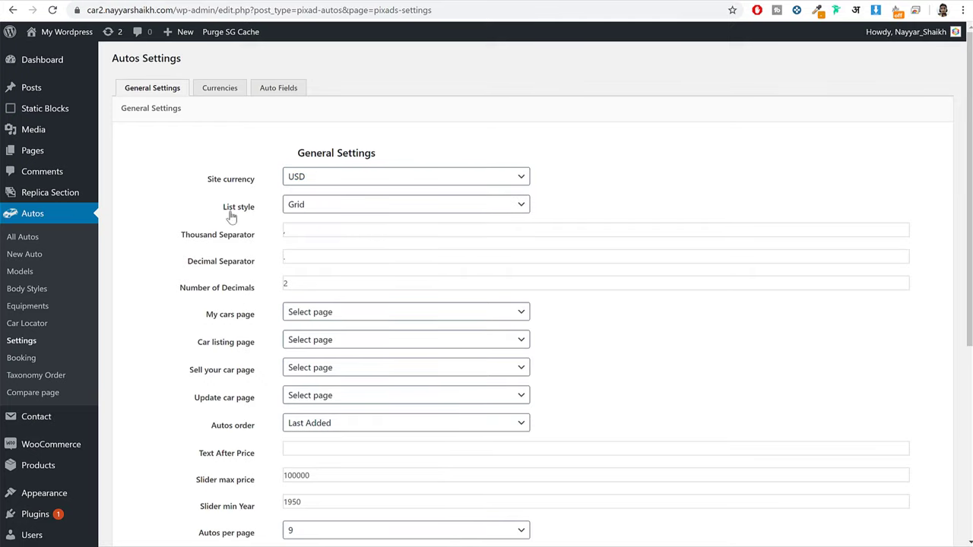
{"action": "left_click", "coordinate": [323, 208]}
{"action": "left_click", "coordinate": [323, 232]}
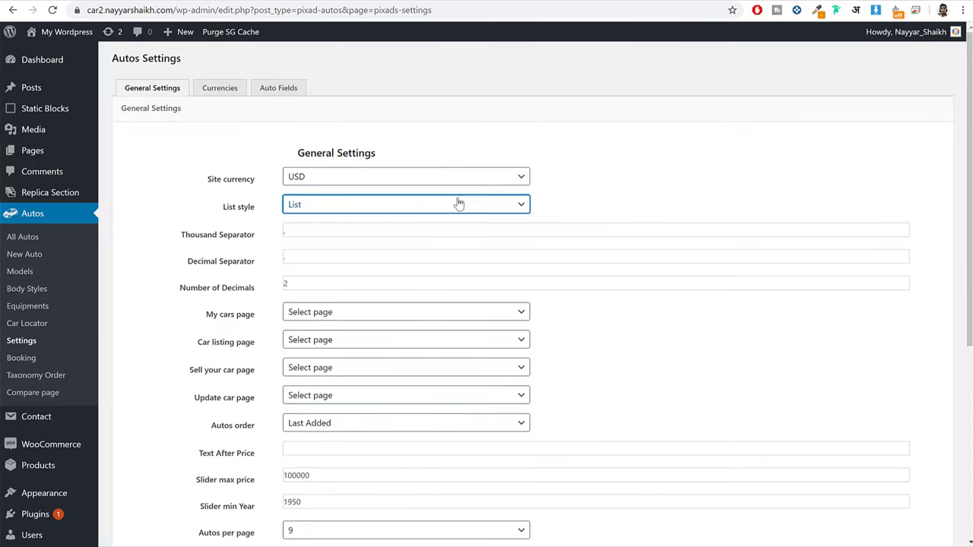
Compare the Car listing page and Text After Price settings with the car page's $100.00 price.
{"action": "scroll", "coordinate": [776, 163], "scroll_direction": "down", "scroll_amount": 2}
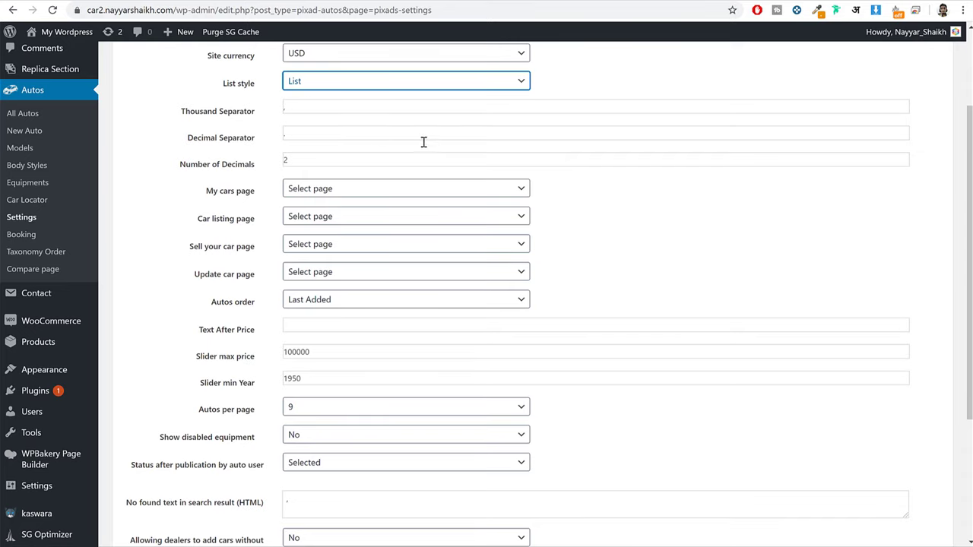
{"action": "left_click_drag", "start_coordinate": [190, 220], "coordinate": [261, 219]}
{"action": "left_click", "coordinate": [182, 224]}
{"action": "left_click_drag", "start_coordinate": [182, 224], "coordinate": [241, 219]}
{"action": "left_click", "coordinate": [162, 220]}
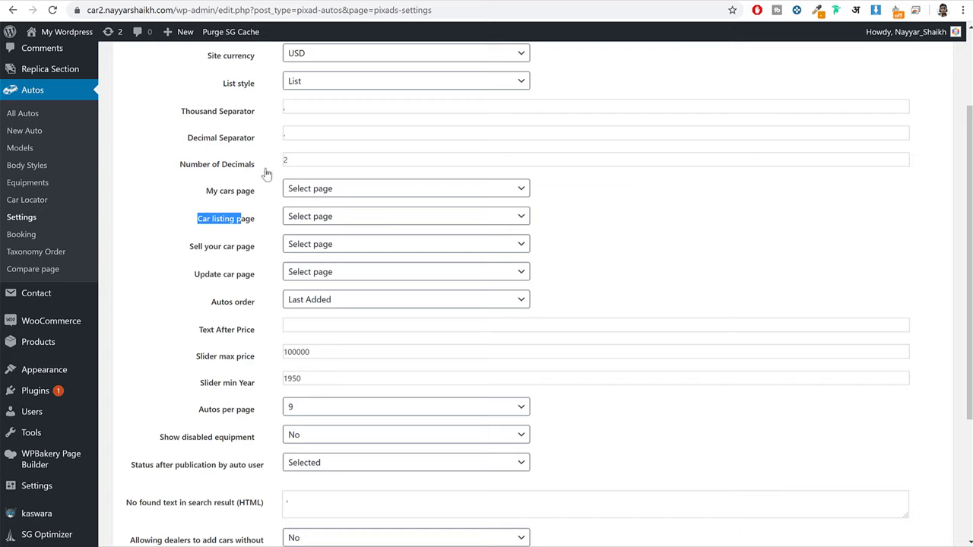
{"action": "scroll", "coordinate": [443, 183], "scroll_direction": "down", "scroll_amount": 2}
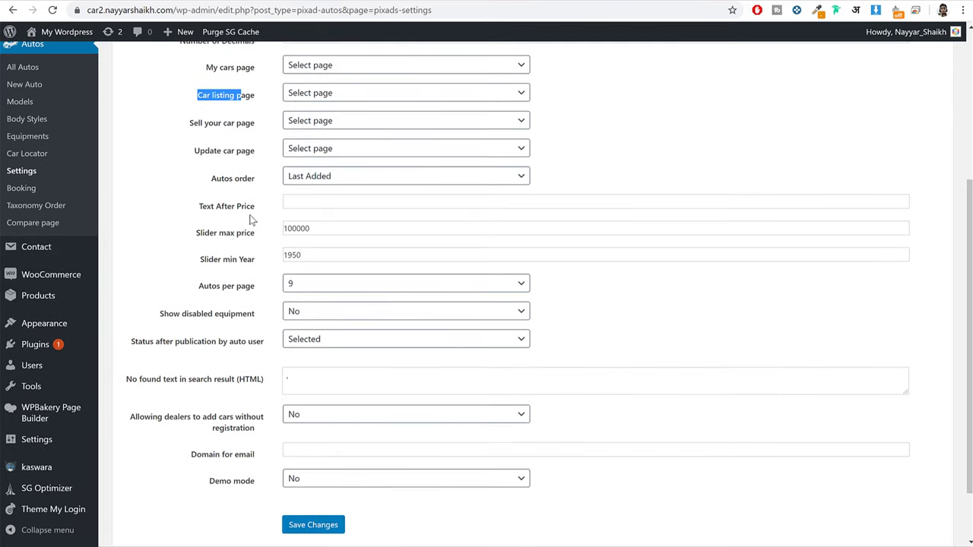
{"action": "left_click_drag", "start_coordinate": [196, 211], "coordinate": [253, 213]}
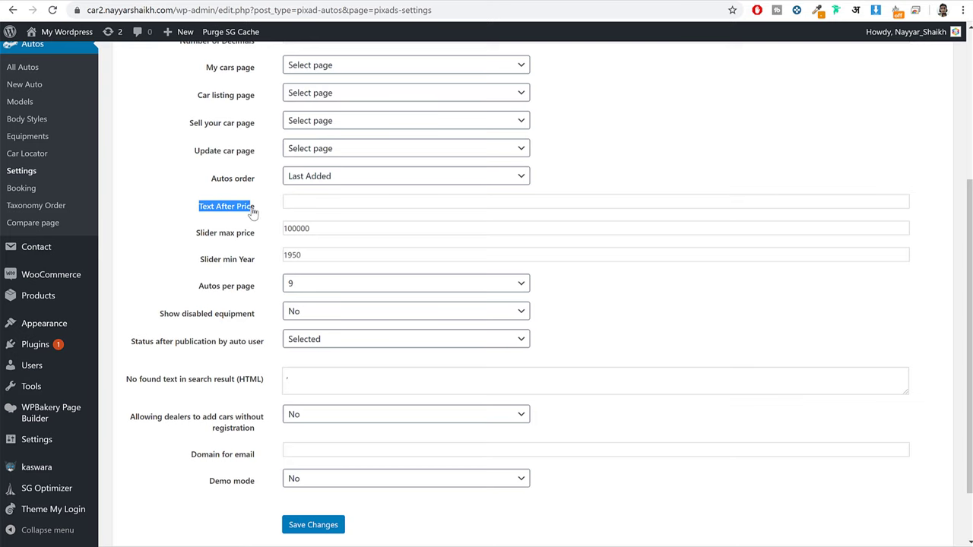
{"action": "left_click", "coordinate": [329, 2]}
{"action": "left_click_drag", "start_coordinate": [682, 177], "coordinate": [735, 176]}
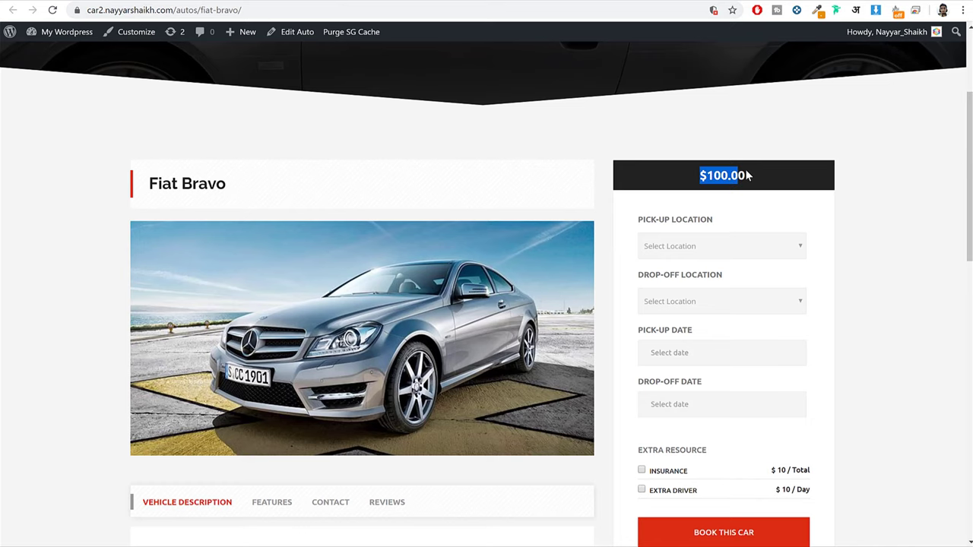
{"action": "left_click", "coordinate": [262, 1]}
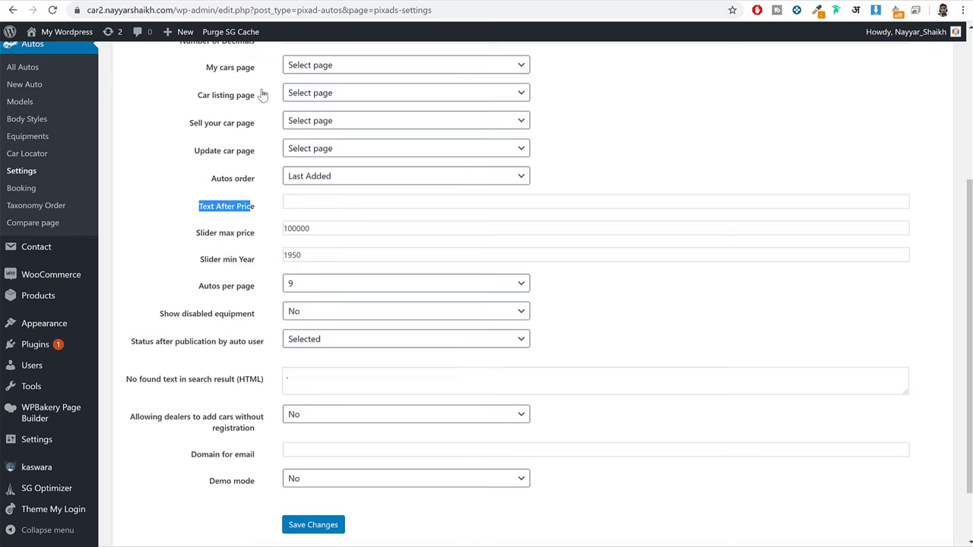
Enter 'Per Day' as the Text After Price, save, and reload the Fiat Bravo page.
{"action": "left_click", "coordinate": [346, 207]}
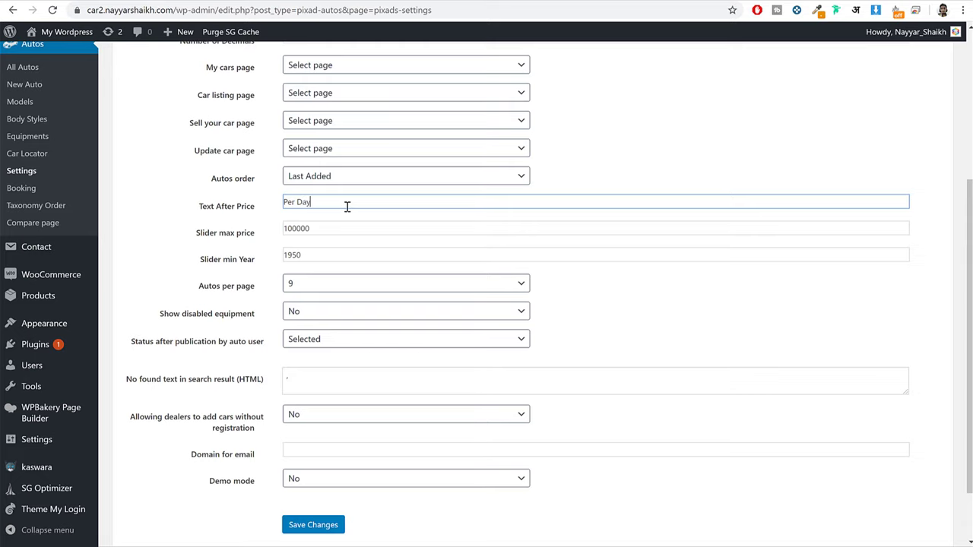
{"action": "left_click", "coordinate": [114, 2]}
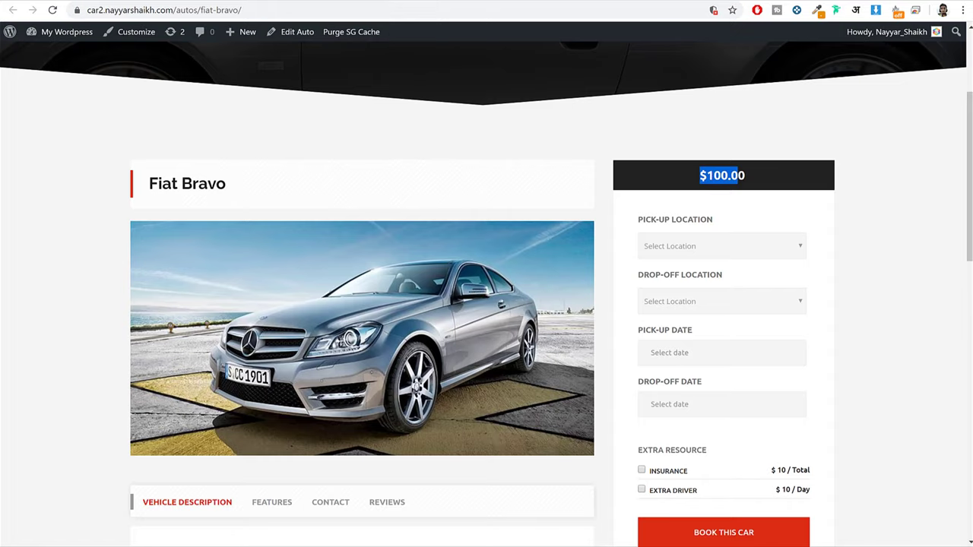
{"action": "left_click", "coordinate": [263, 1]}
{"action": "scroll", "coordinate": [668, 208], "scroll_direction": "down", "scroll_amount": 2}
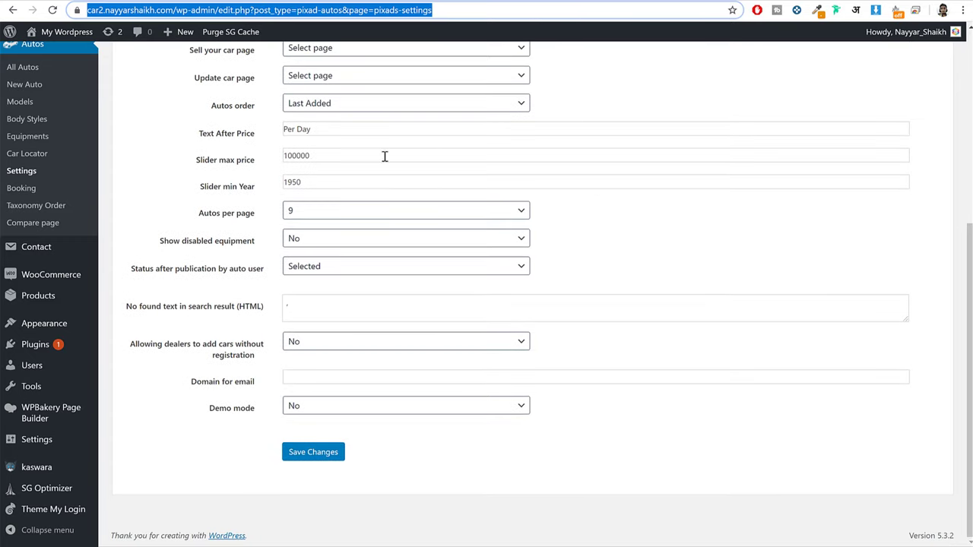
{"action": "left_click_drag", "start_coordinate": [251, 134], "coordinate": [226, 162]}
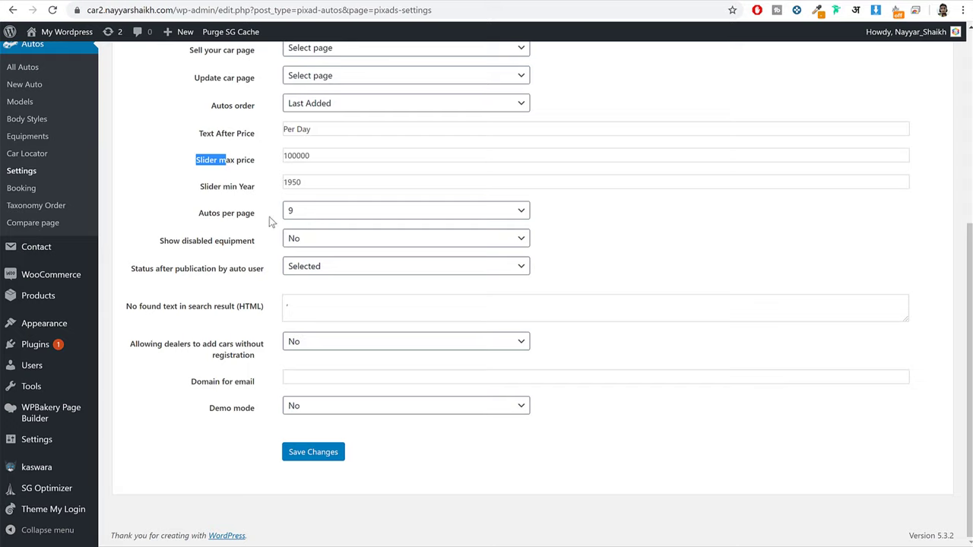
{"action": "left_click", "coordinate": [317, 461]}
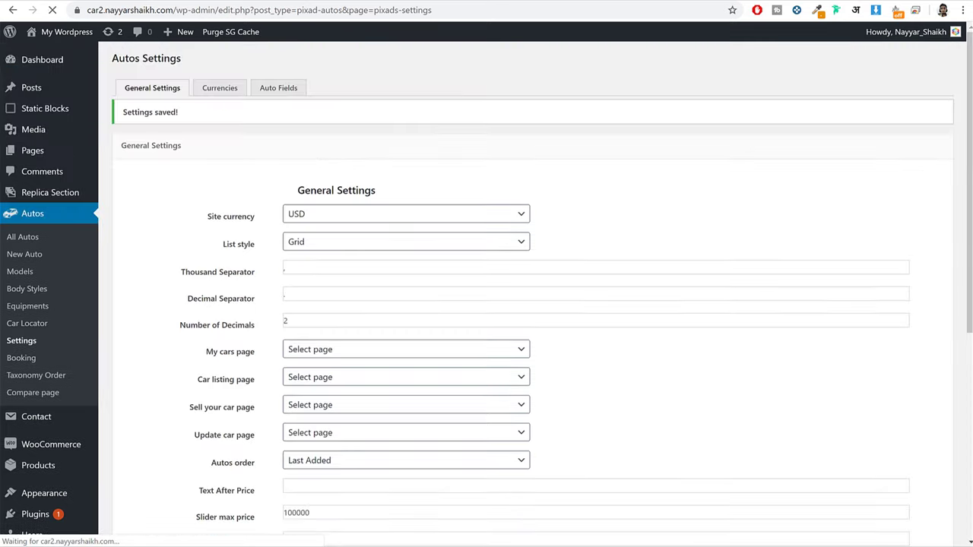
{"action": "left_click", "coordinate": [78, 5]}
{"action": "left_click", "coordinate": [53, 10]}
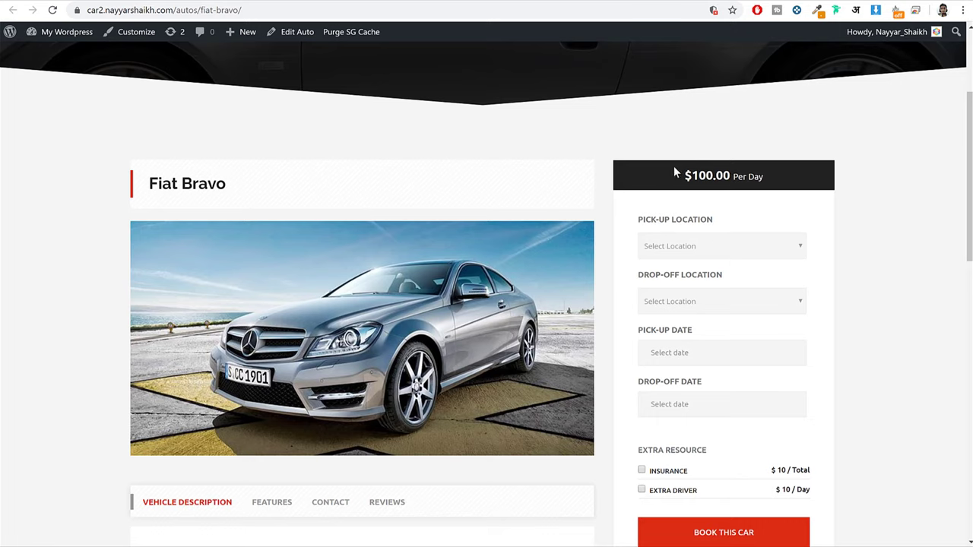
Check that the Fiat Bravo price label reads '$100.00 Per Day', then go back to the Dashboard.
{"action": "left_click_drag", "start_coordinate": [679, 167], "coordinate": [842, 175]}
{"action": "left_click", "coordinate": [857, 292]}
{"action": "scroll", "coordinate": [857, 291], "scroll_direction": "up", "scroll_amount": 3}
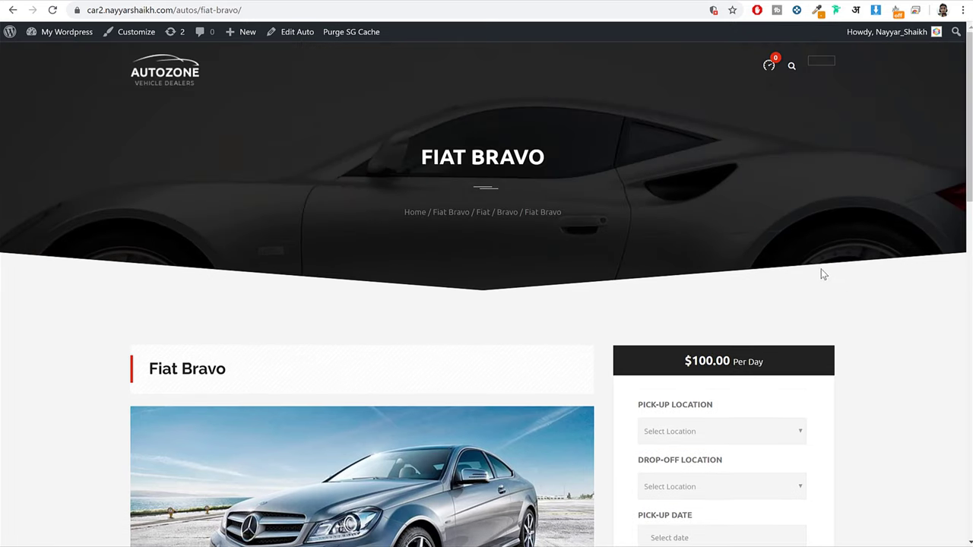
{"action": "scroll", "coordinate": [866, 288], "scroll_direction": "down", "scroll_amount": 2}
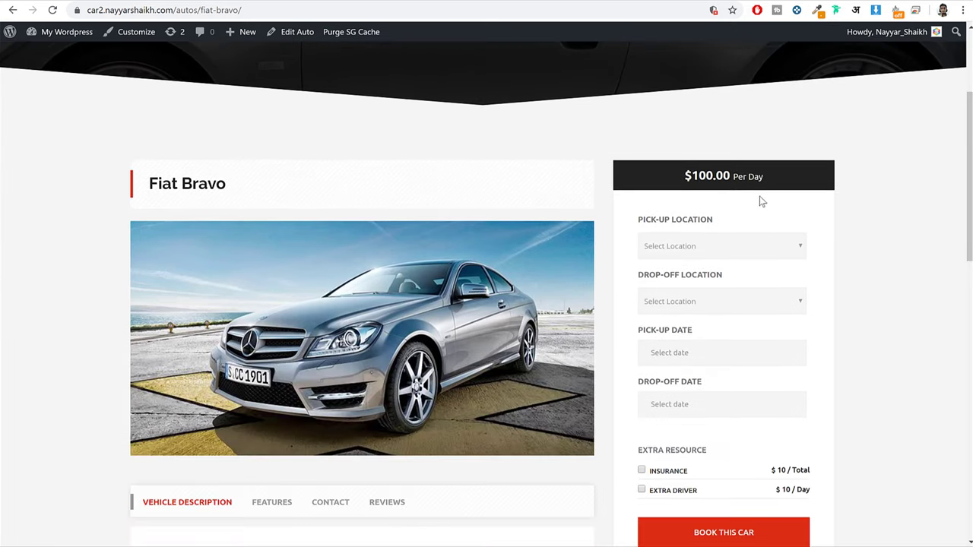
{"action": "left_click_drag", "start_coordinate": [729, 175], "coordinate": [688, 177]}
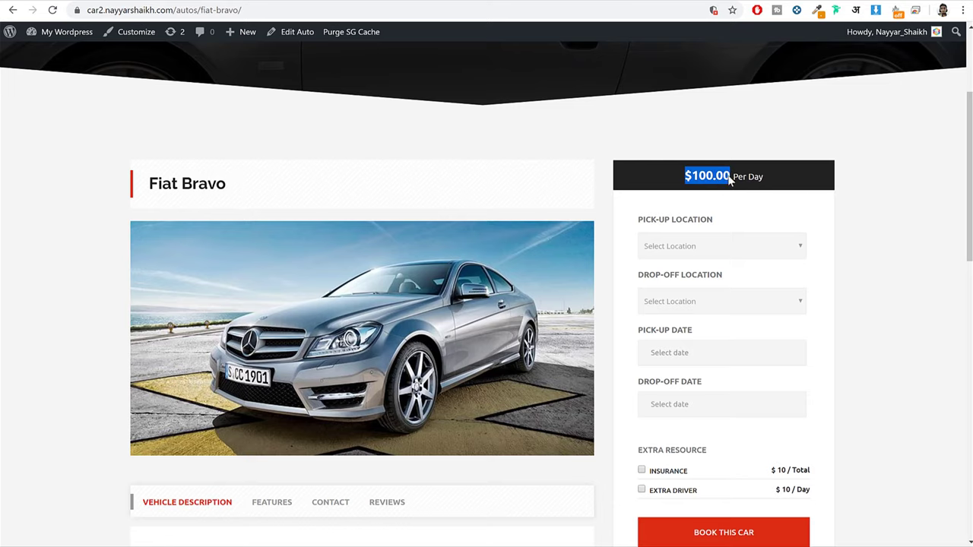
{"action": "scroll", "coordinate": [835, 341], "scroll_direction": "down", "scroll_amount": 1}
{"action": "scroll", "coordinate": [767, 262], "scroll_direction": "up", "scroll_amount": 3}
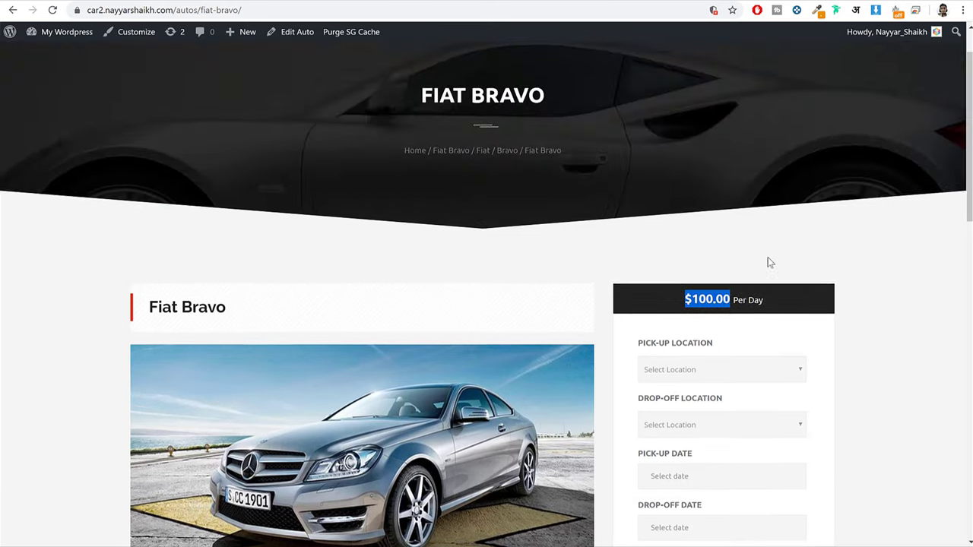
{"action": "left_click", "coordinate": [368, 4]}
{"action": "left_click", "coordinate": [358, 4]}
{"action": "left_click", "coordinate": [728, 262]}
{"action": "left_click", "coordinate": [363, 4]}
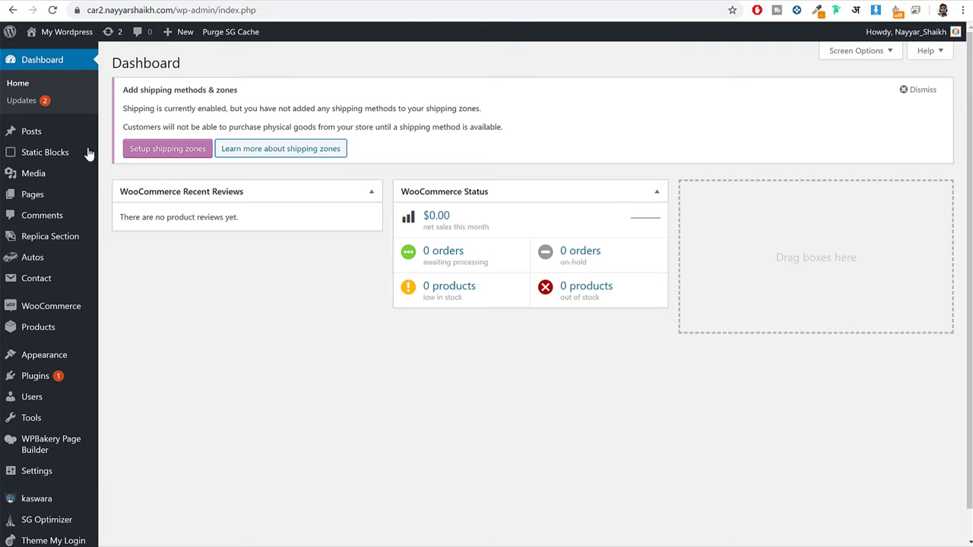
In Autos Auto Fields settings, tick Required, Show, Grid and List for the Price field.
{"action": "mouse_move", "coordinate": [59, 258]}
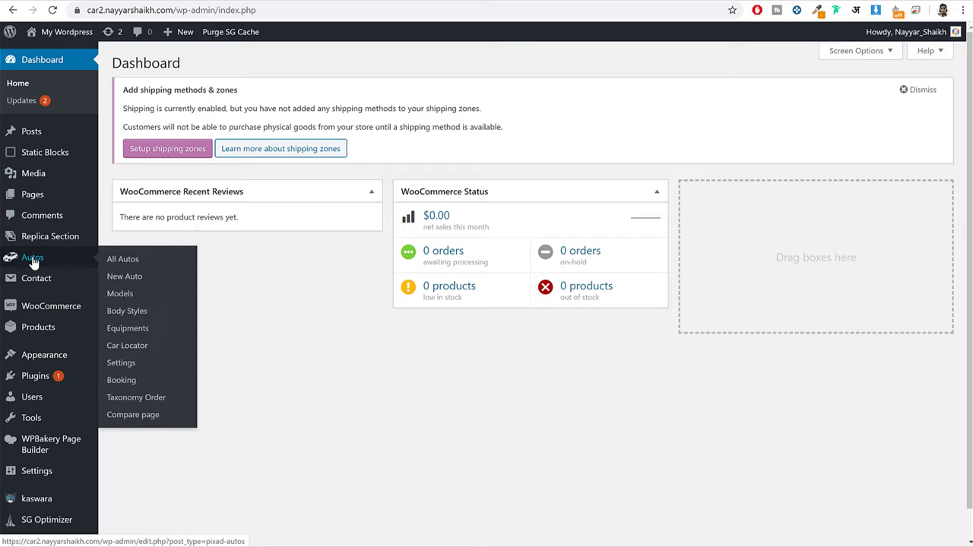
{"action": "left_click", "coordinate": [131, 370]}
{"action": "left_click", "coordinate": [291, 91]}
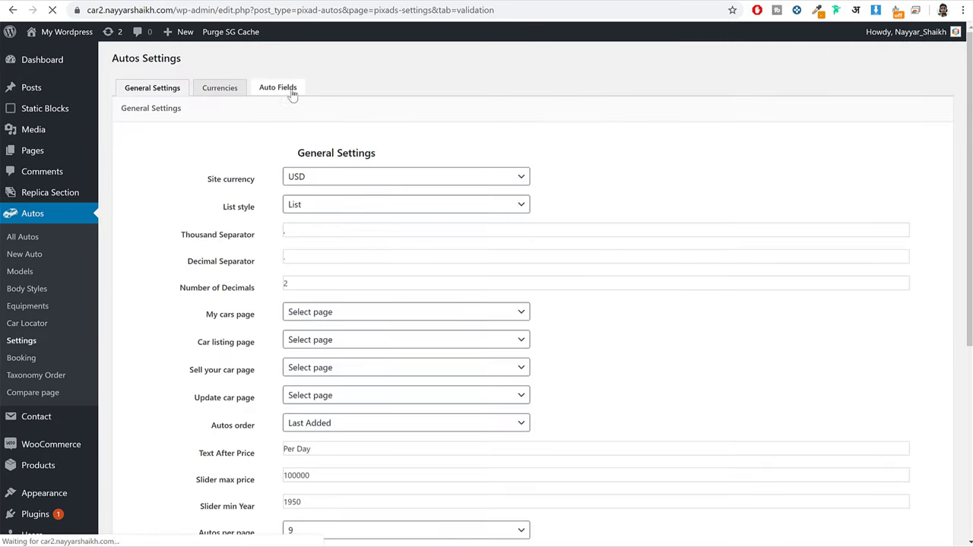
{"action": "scroll", "coordinate": [471, 177], "scroll_direction": "down", "scroll_amount": 4}
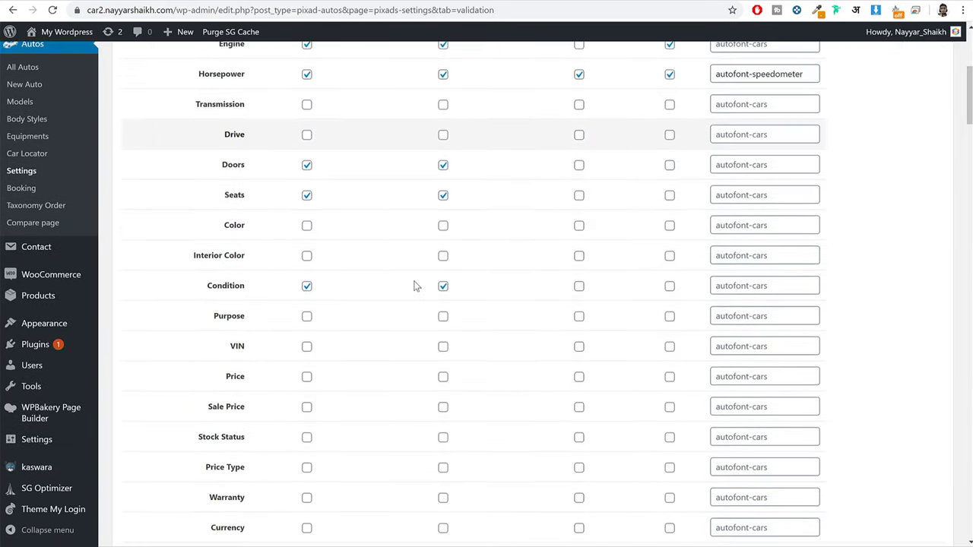
{"action": "scroll", "coordinate": [417, 286], "scroll_direction": "down", "scroll_amount": 1}
{"action": "left_click", "coordinate": [306, 315]}
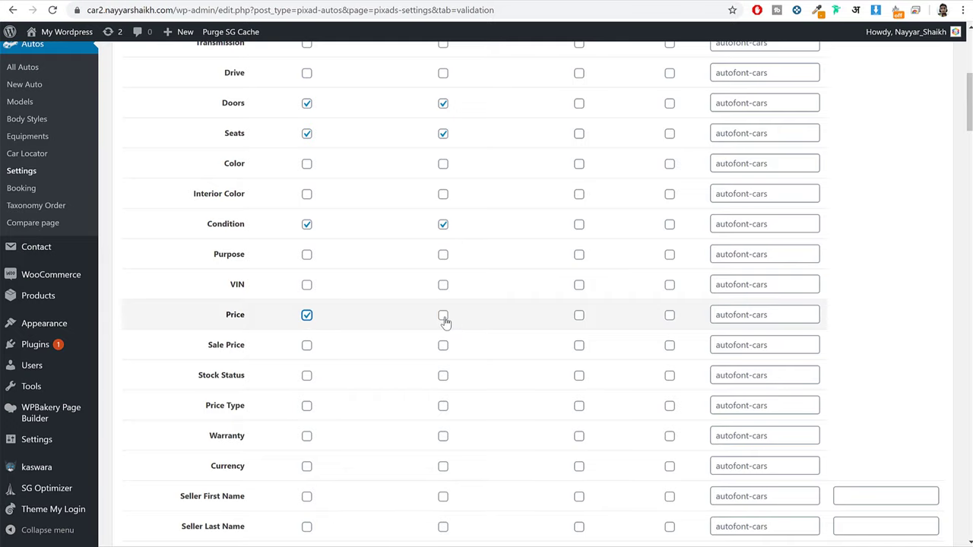
{"action": "left_click", "coordinate": [444, 320]}
{"action": "left_click", "coordinate": [578, 318]}
{"action": "left_click", "coordinate": [669, 318]}
Save the auto field settings and open the Fiat Bravo listing for editing.
{"action": "scroll", "coordinate": [672, 322], "scroll_direction": "down", "scroll_amount": 20}
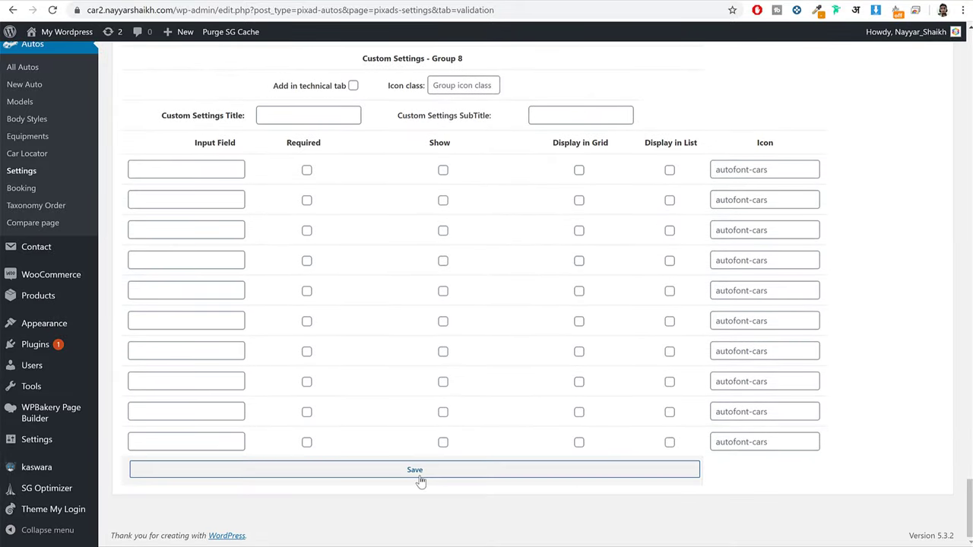
{"action": "left_click", "coordinate": [418, 473]}
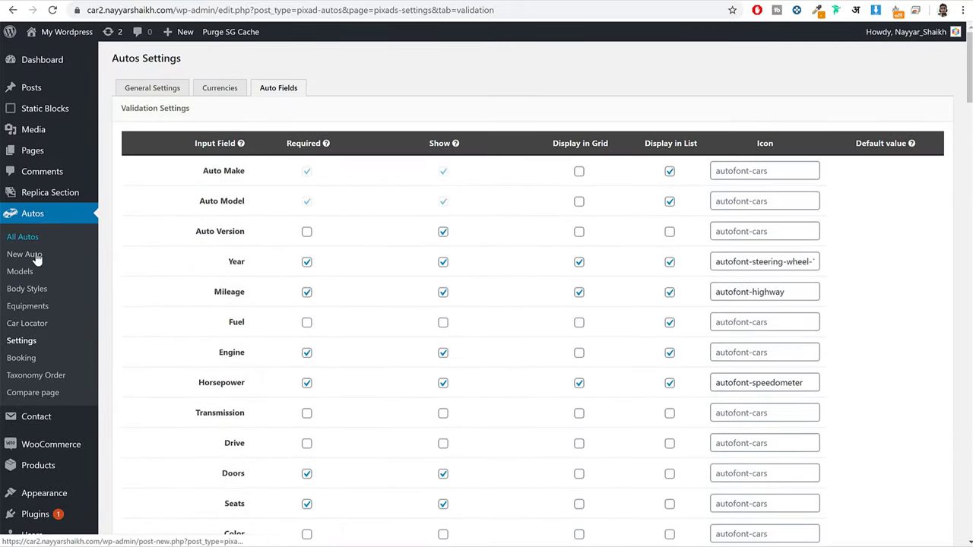
{"action": "left_click", "coordinate": [22, 237]}
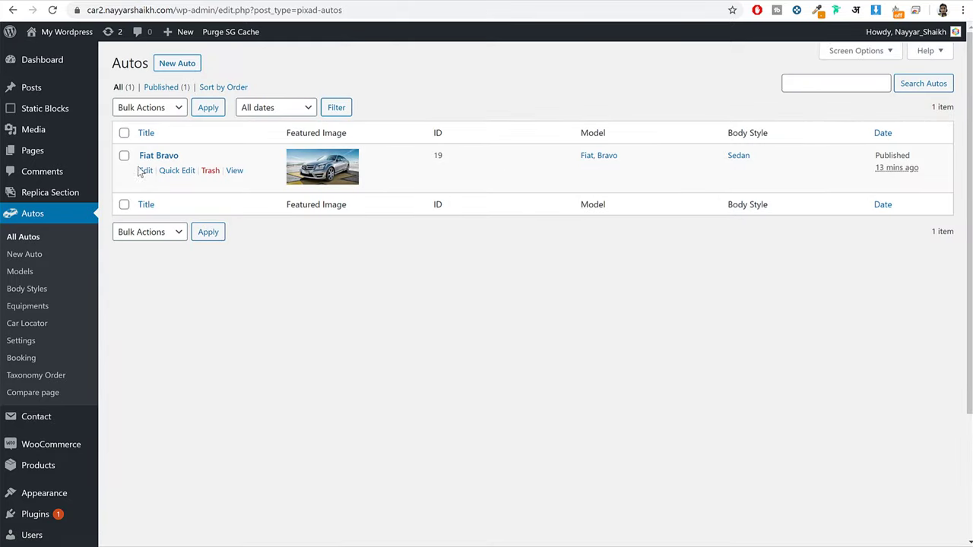
{"action": "left_click", "coordinate": [145, 171]}
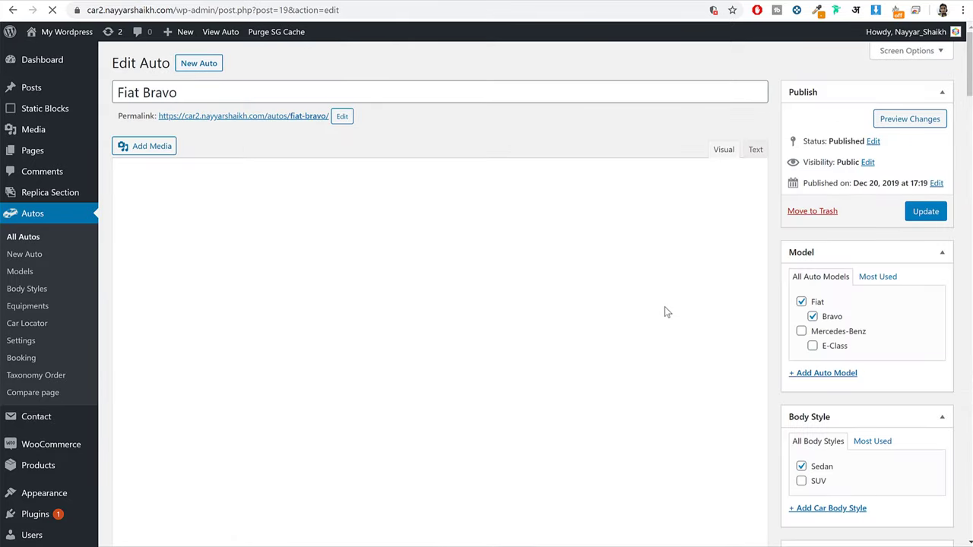
Type 2 into the Fiat Bravo price field and update the listing.
{"action": "scroll", "coordinate": [665, 308], "scroll_direction": "down", "scroll_amount": 5}
{"action": "scroll", "coordinate": [276, 325], "scroll_direction": "up", "scroll_amount": 1}
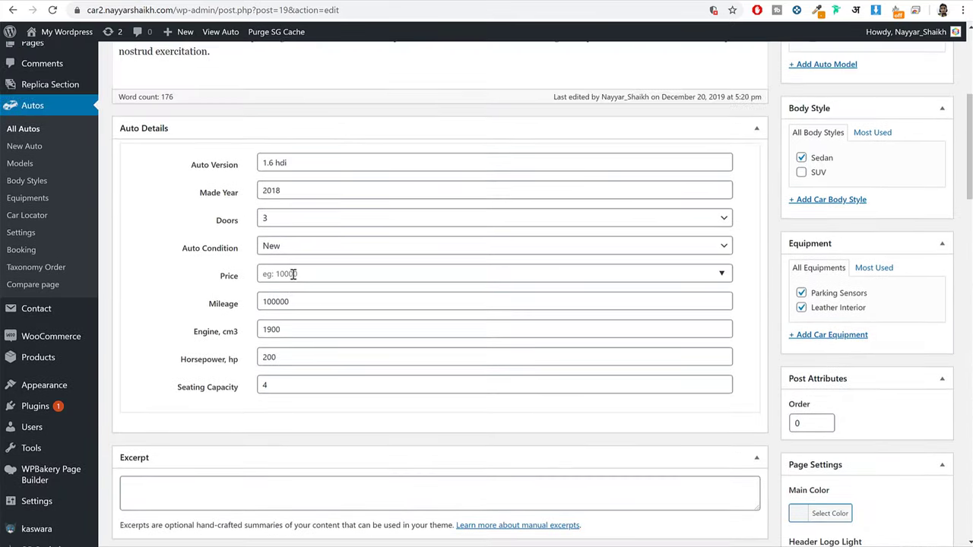
{"action": "left_click", "coordinate": [362, 273]}
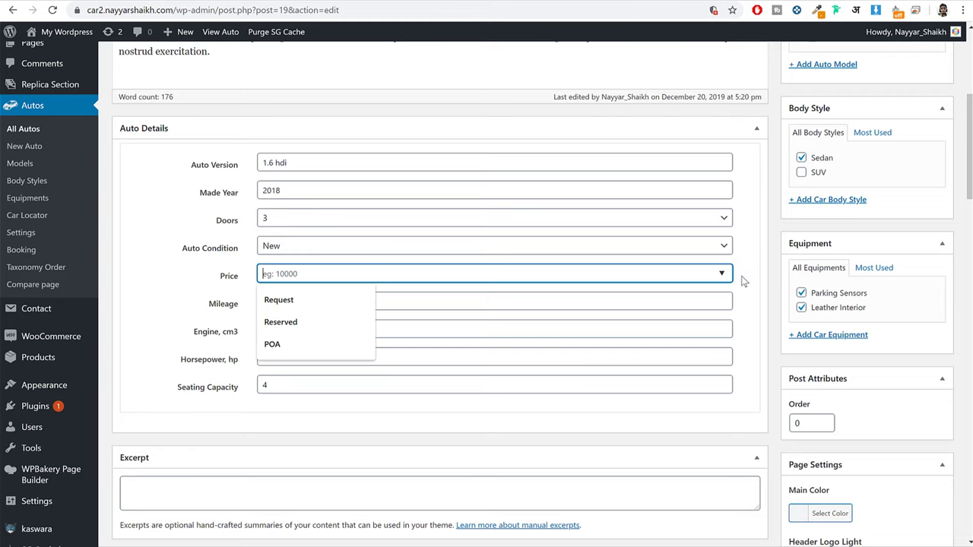
{"action": "type", "text": "25"}
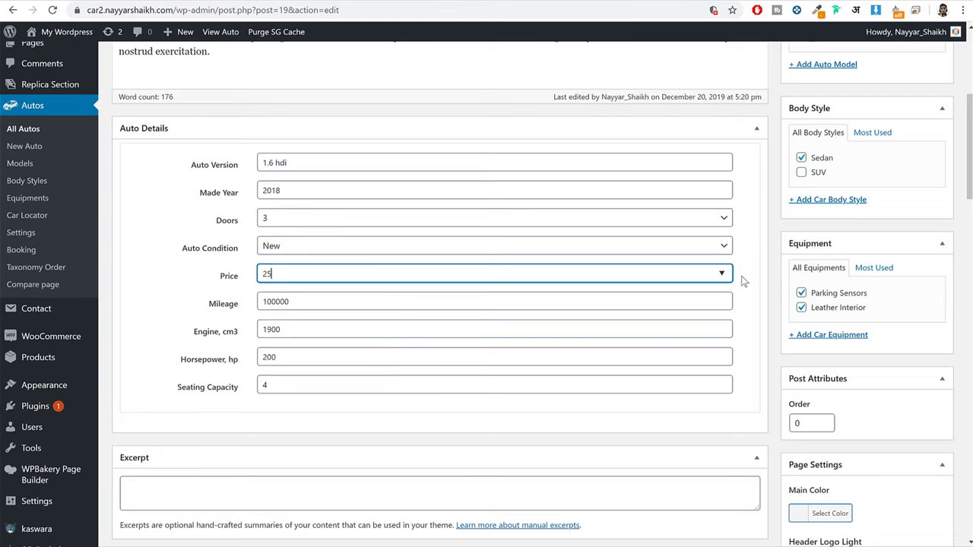
{"action": "scroll", "coordinate": [829, 237], "scroll_direction": "up", "scroll_amount": 5}
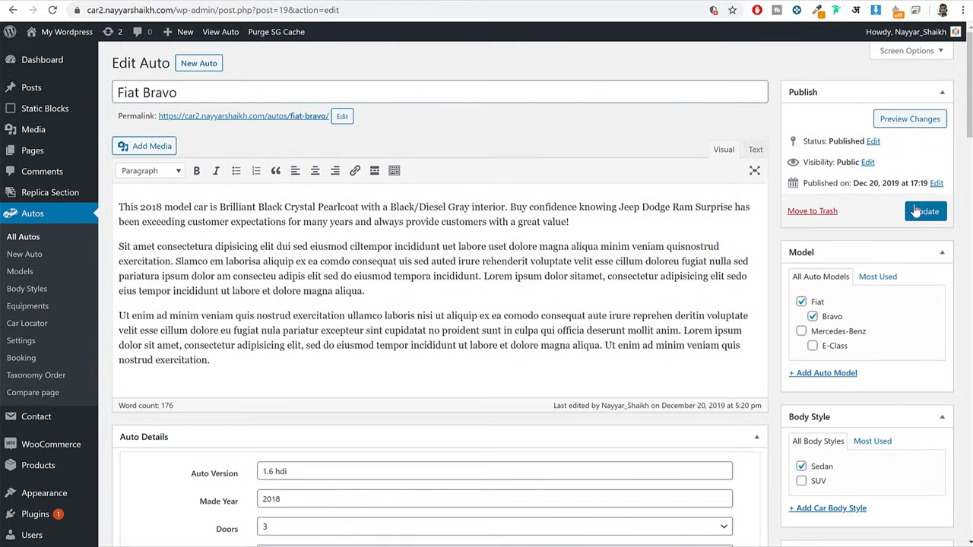
{"action": "left_click", "coordinate": [925, 211]}
Check that the live Fiat Bravo page shows $25.00 Per Day, and select its address.
{"action": "left_click", "coordinate": [304, 1]}
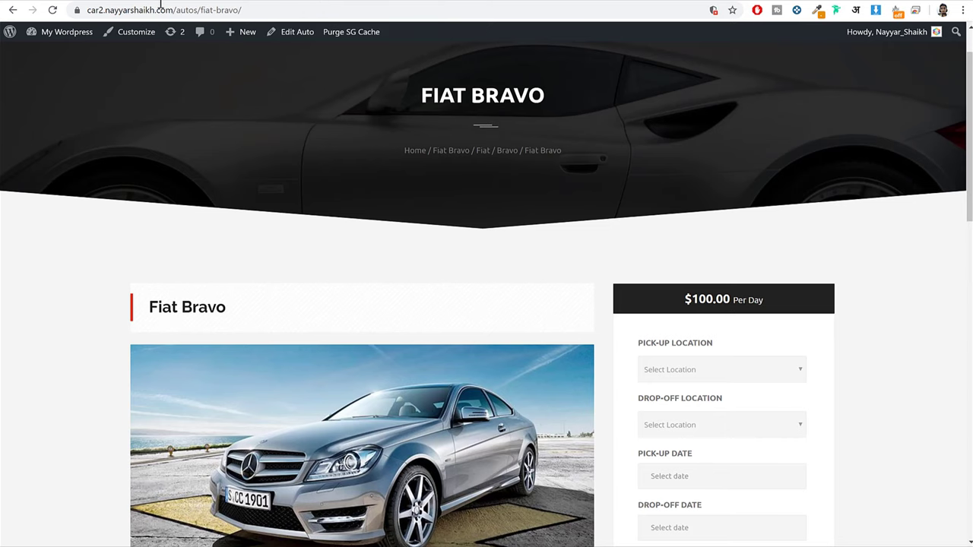
{"action": "key", "text": "F5"}
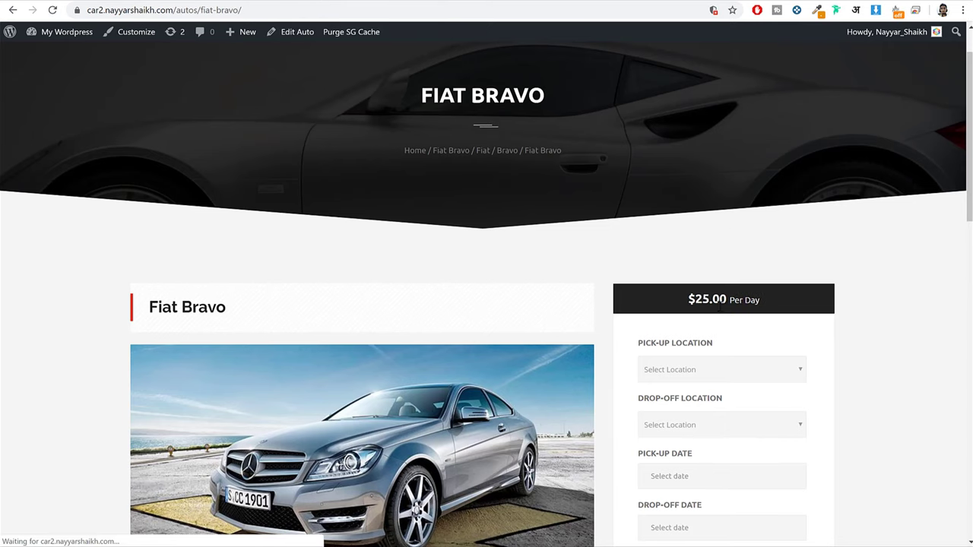
{"action": "left_click_drag", "start_coordinate": [729, 300], "coordinate": [659, 298]}
{"action": "left_click", "coordinate": [713, 292]}
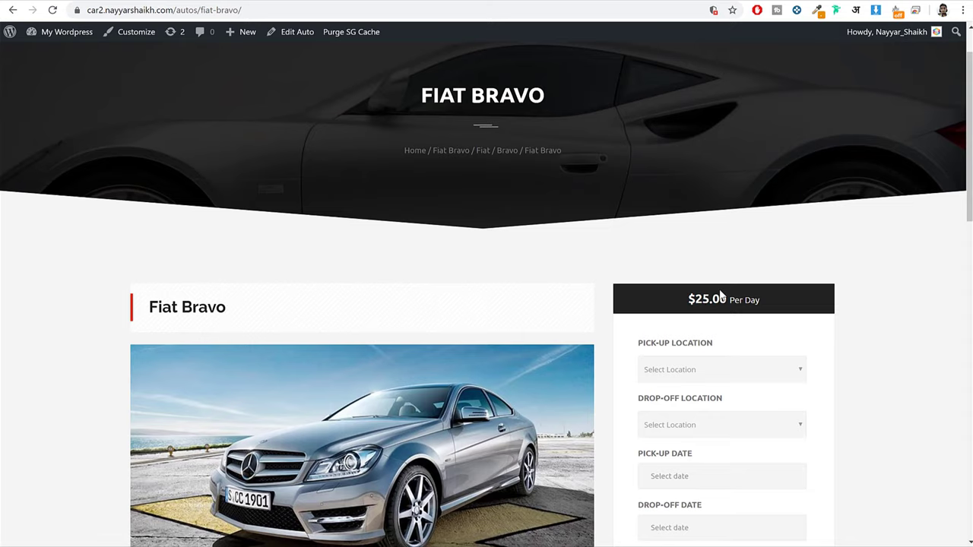
{"action": "scroll", "coordinate": [771, 296], "scroll_direction": "up", "scroll_amount": 1}
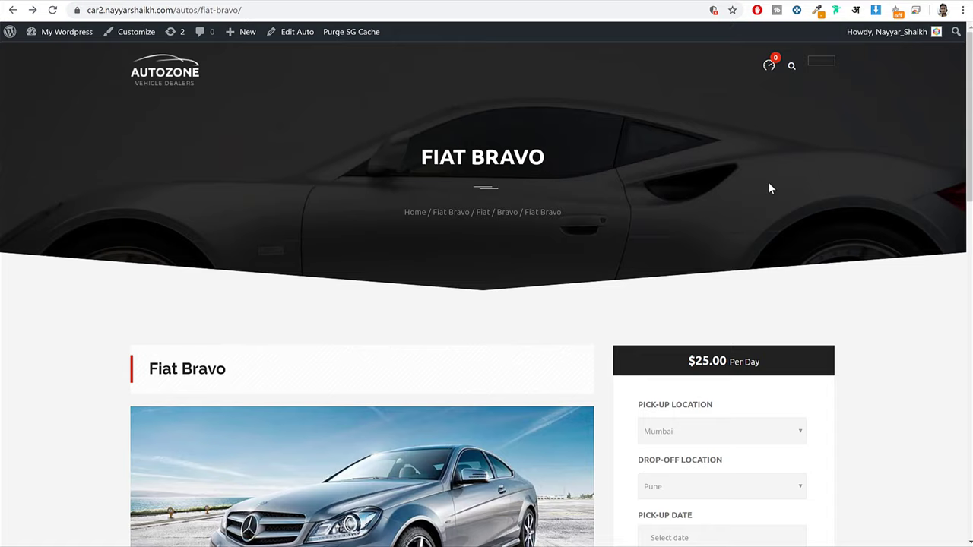
{"action": "left_click", "coordinate": [417, 7]}
{"action": "key", "text": "ctrl+c"}
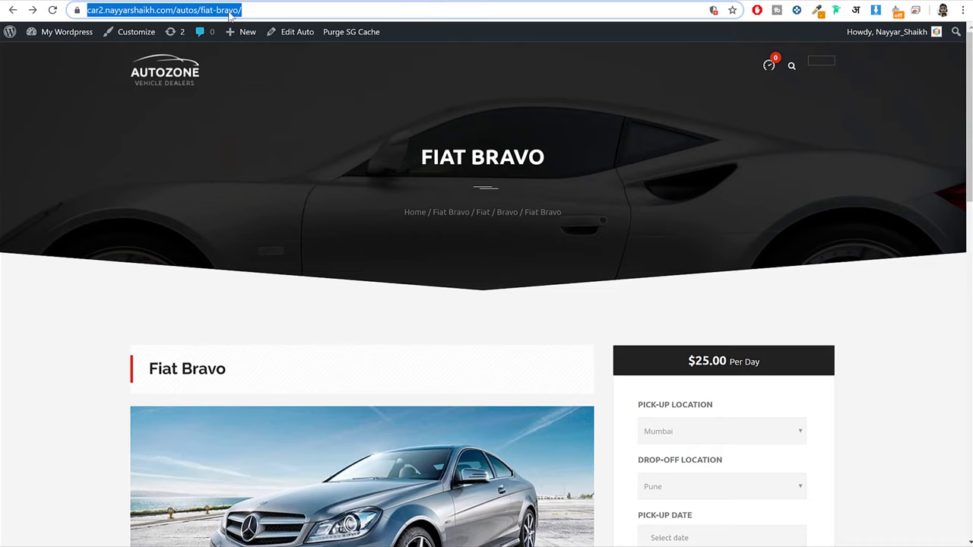
{"action": "left_click", "coordinate": [959, 9]}
Load the copied Fiat Bravo page address in a new incognito window.
{"action": "left_click", "coordinate": [898, 79]}
{"action": "key", "text": "ctrl+v"}
{"action": "key", "text": "Return"}
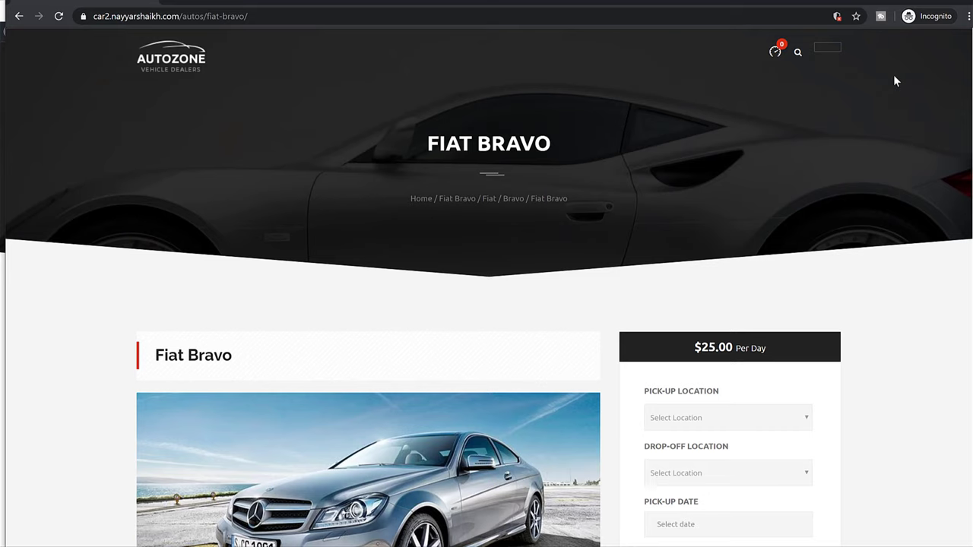
{"action": "scroll", "coordinate": [795, 226], "scroll_direction": "down", "scroll_amount": 3}
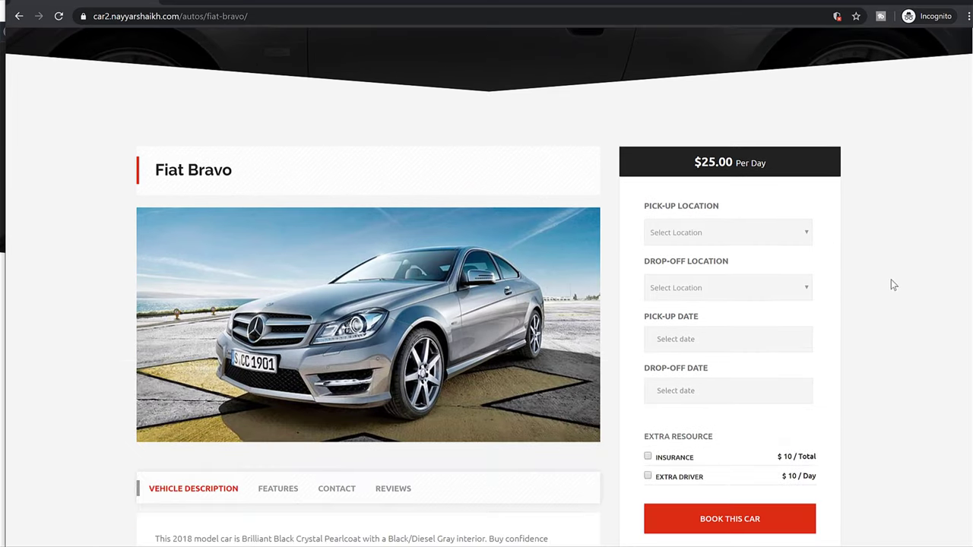
{"action": "scroll", "coordinate": [893, 282], "scroll_direction": "up", "scroll_amount": 3}
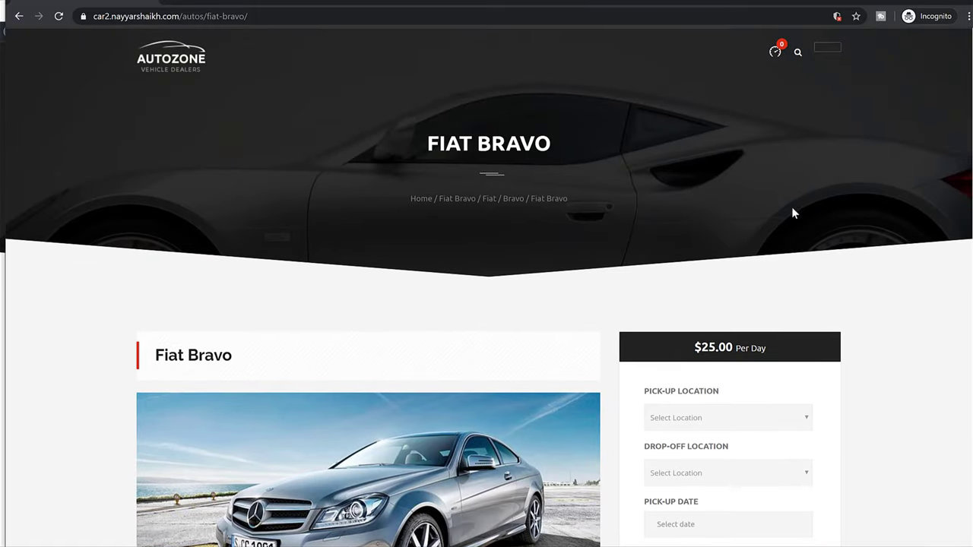
{"action": "scroll", "coordinate": [821, 211], "scroll_direction": "down", "scroll_amount": 4}
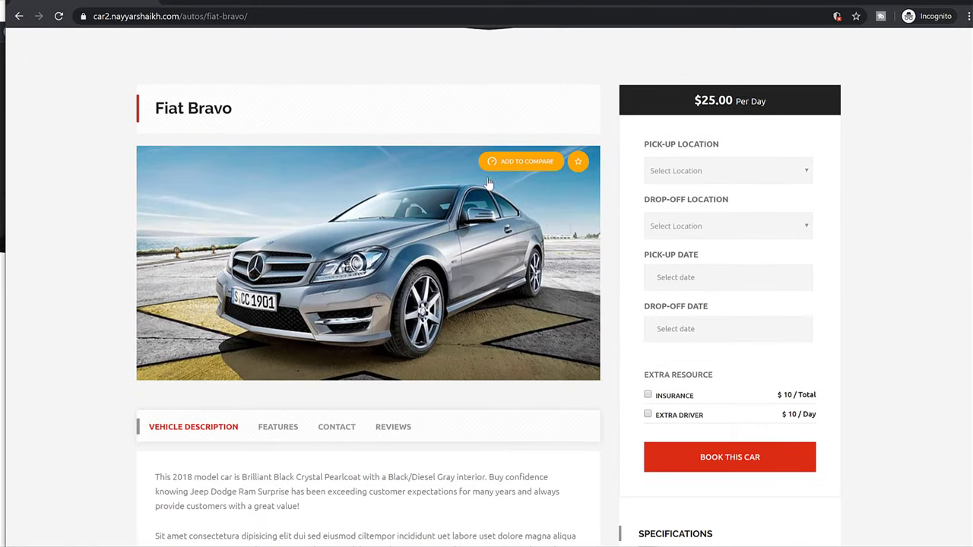
Choose pick-up Mumbai, drop-off Pune, and dates 23 to 24 December.
{"action": "left_click", "coordinate": [725, 168]}
{"action": "left_click", "coordinate": [709, 199]}
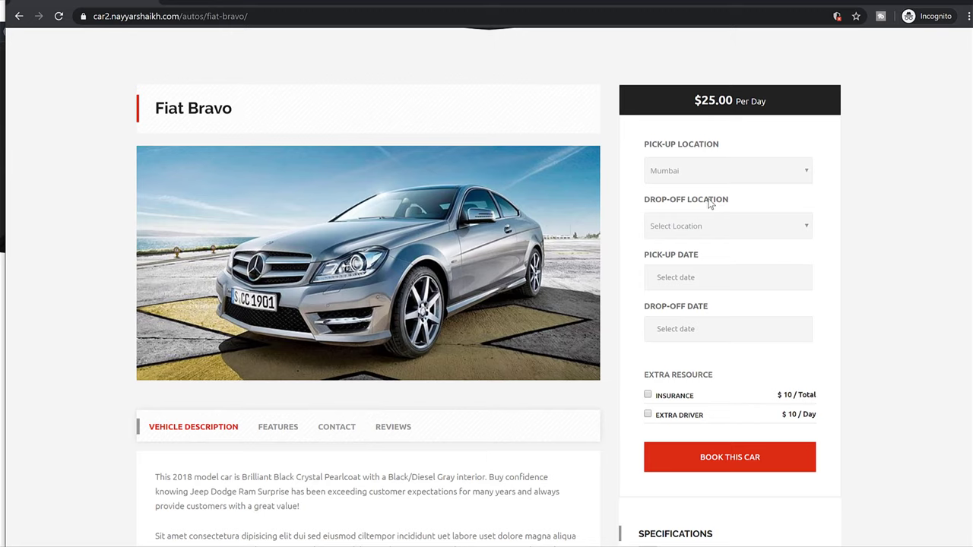
{"action": "left_click", "coordinate": [694, 225]}
{"action": "left_click", "coordinate": [693, 265]}
{"action": "left_click", "coordinate": [696, 277]}
{"action": "left_click", "coordinate": [682, 380]}
{"action": "left_click", "coordinate": [905, 306]}
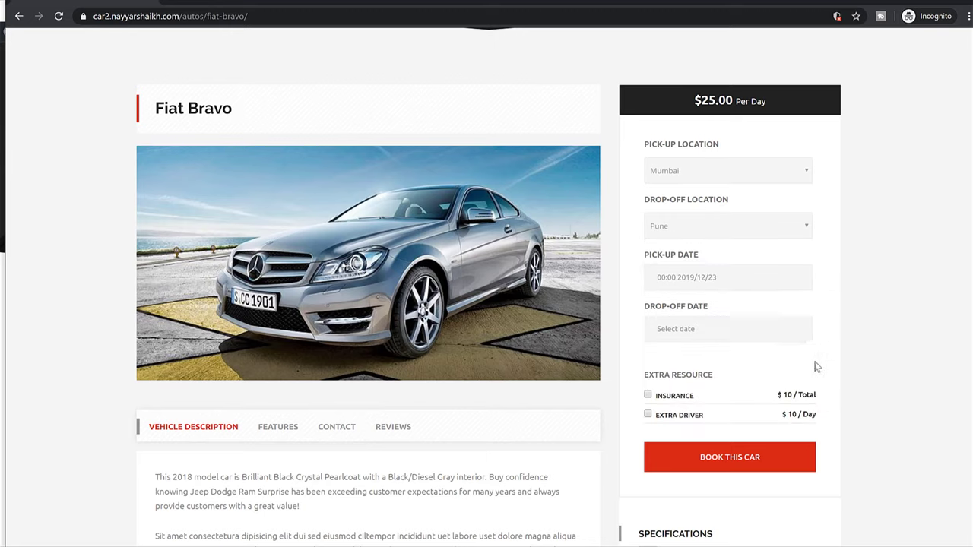
{"action": "left_click", "coordinate": [731, 335]}
{"action": "left_click", "coordinate": [702, 431]}
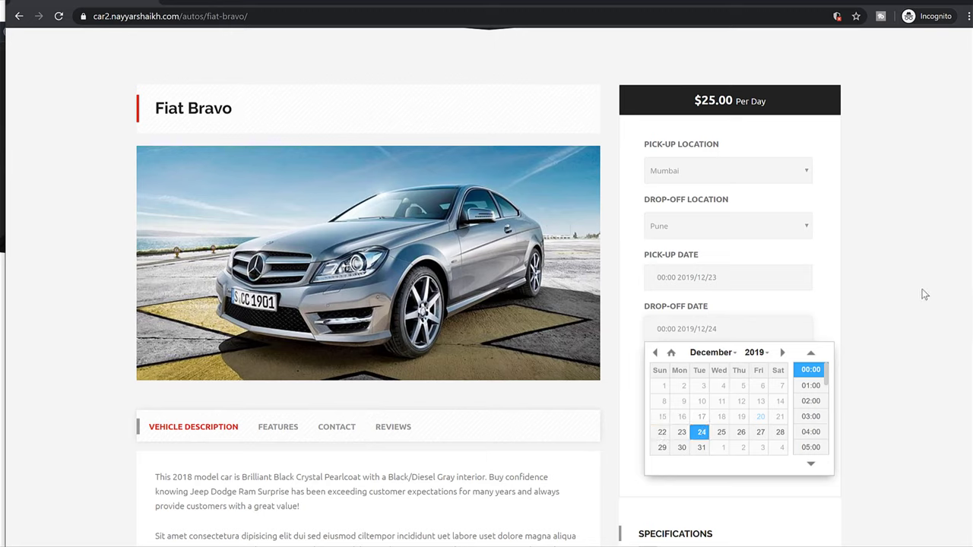
{"action": "left_click", "coordinate": [887, 302]}
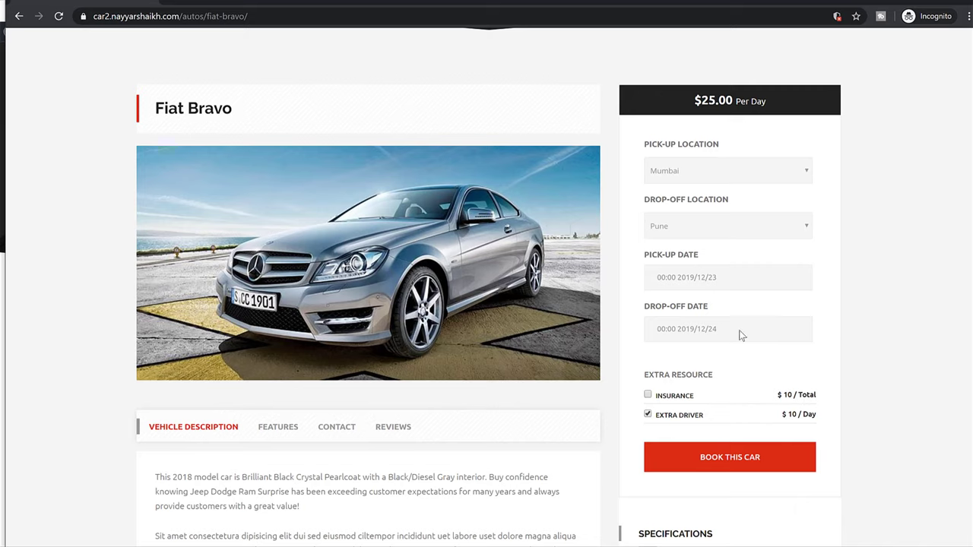
Book the car, review the cart, then return to the logged-in browser window.
{"action": "left_click", "coordinate": [749, 461]}
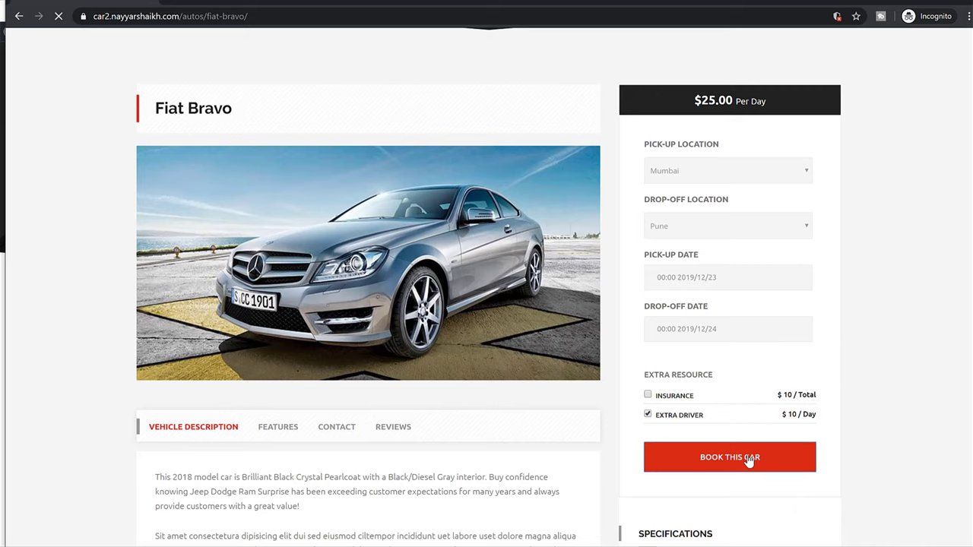
{"action": "scroll", "coordinate": [943, 266], "scroll_direction": "down", "scroll_amount": 2}
{"action": "scroll", "coordinate": [943, 266], "scroll_direction": "down", "scroll_amount": 2}
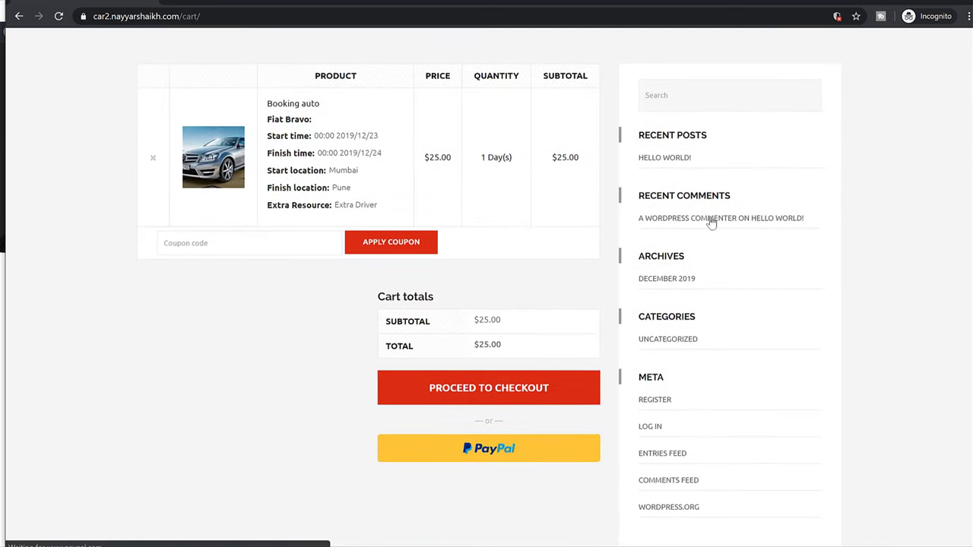
{"action": "scroll", "coordinate": [608, 239], "scroll_direction": "up", "scroll_amount": 2}
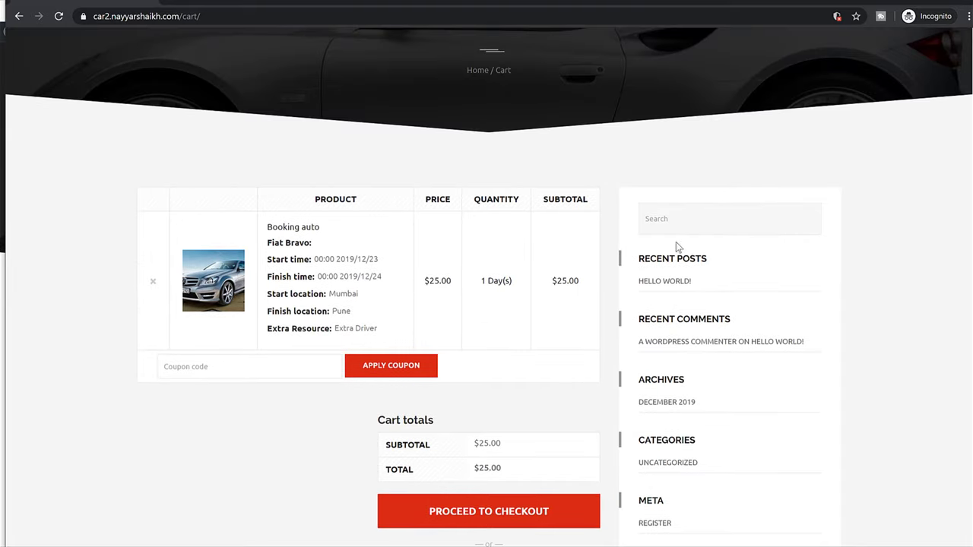
{"action": "scroll", "coordinate": [683, 243], "scroll_direction": "down", "scroll_amount": 3}
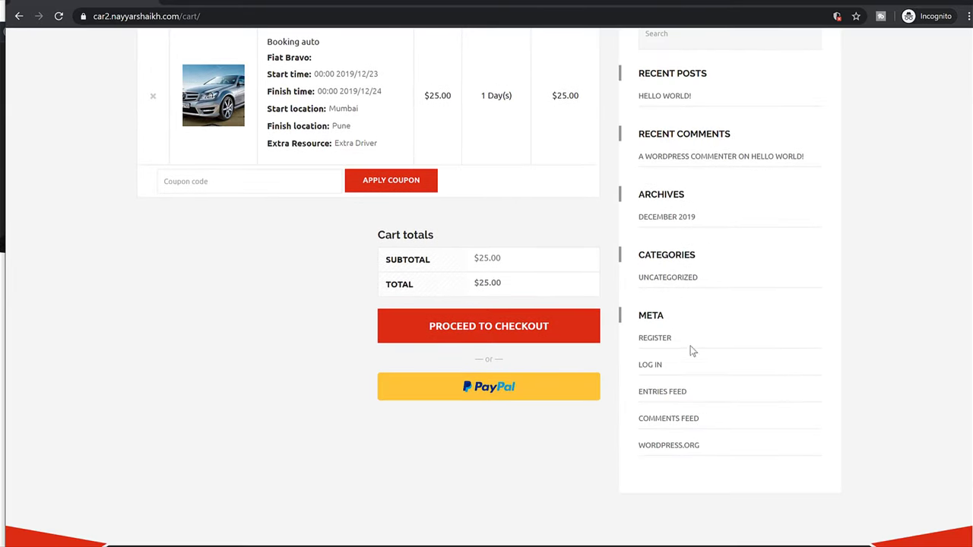
{"action": "scroll", "coordinate": [691, 349], "scroll_direction": "up", "scroll_amount": 2}
{"action": "scroll", "coordinate": [717, 303], "scroll_direction": "up", "scroll_amount": 3}
{"action": "scroll", "coordinate": [710, 228], "scroll_direction": "down", "scroll_amount": 4}
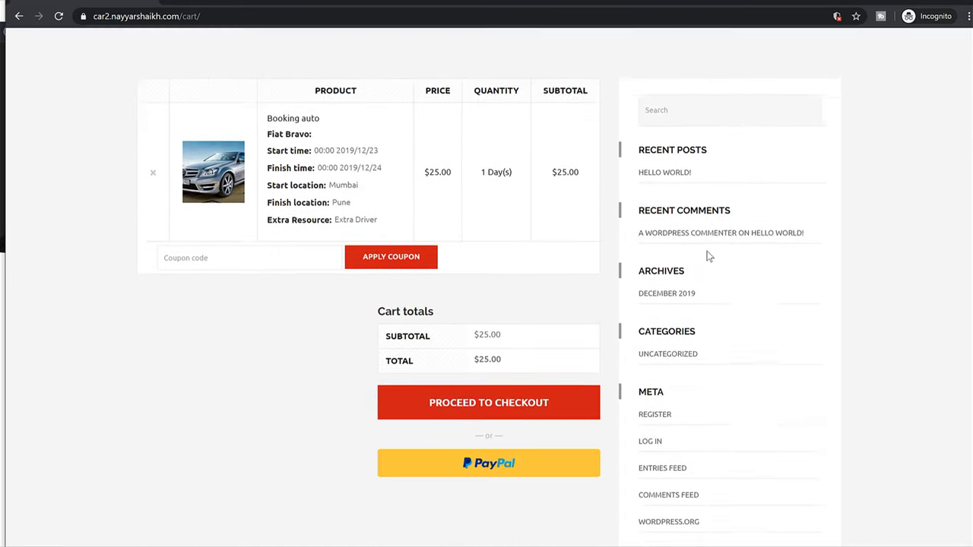
{"action": "key", "text": "alt+Tab"}
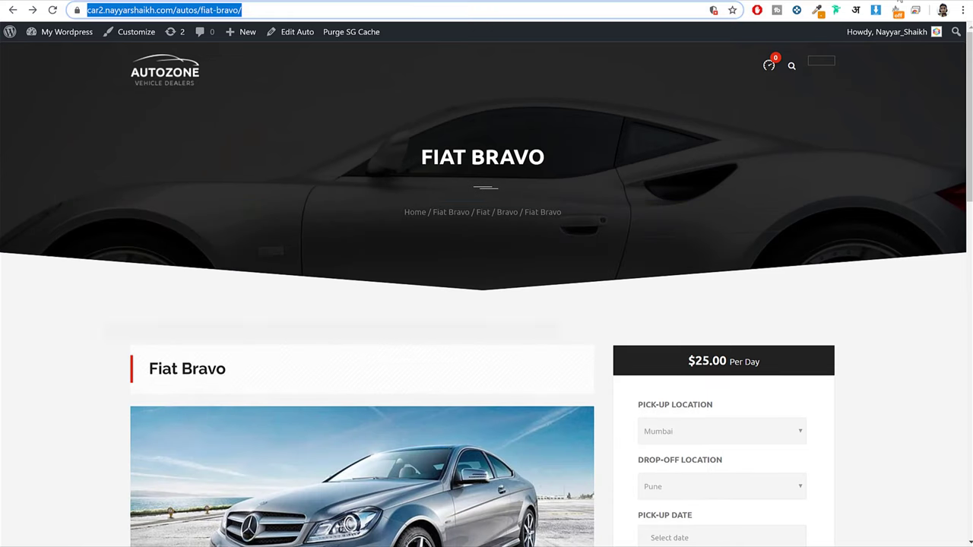
Set the Cart page sidebar type to Full width and update it.
{"action": "key", "text": "alt+Left"}
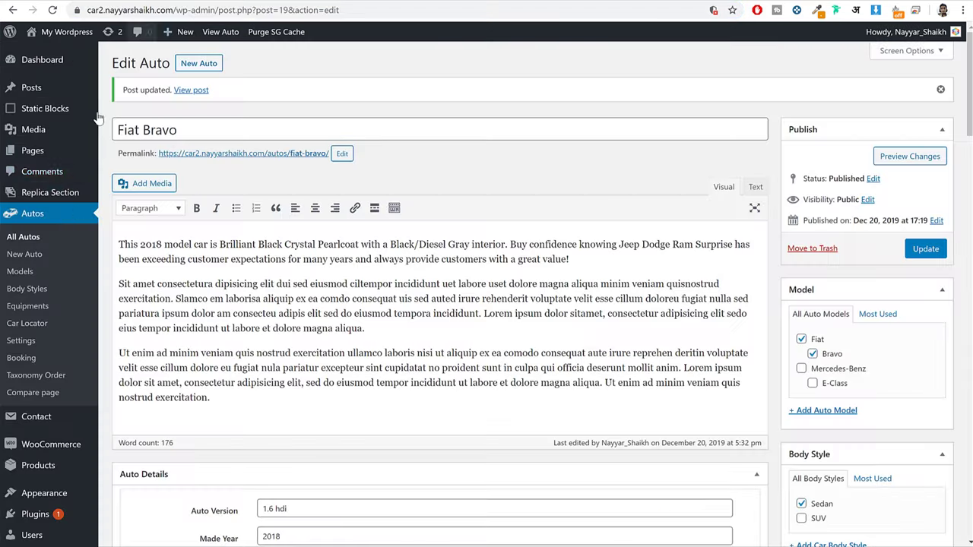
{"action": "left_click", "coordinate": [50, 152]}
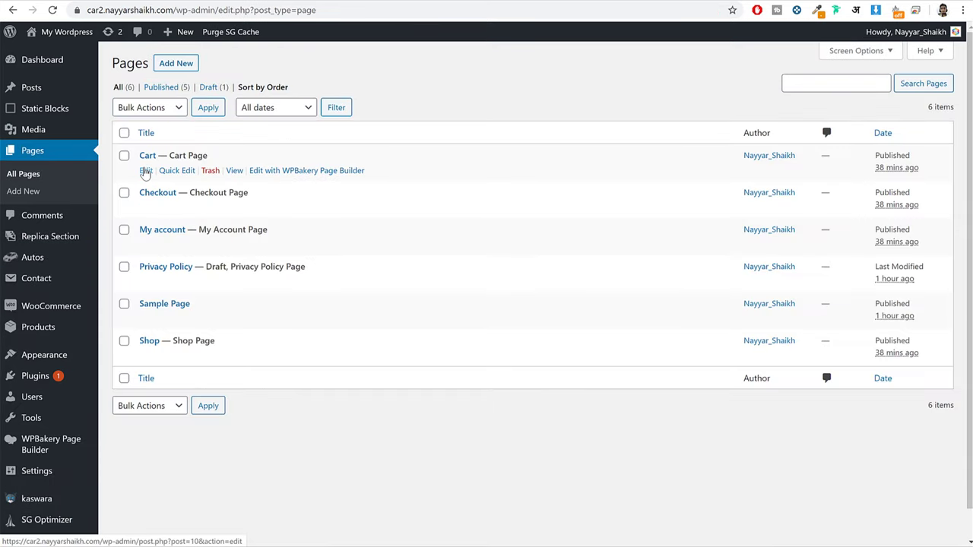
{"action": "left_click", "coordinate": [254, 170]}
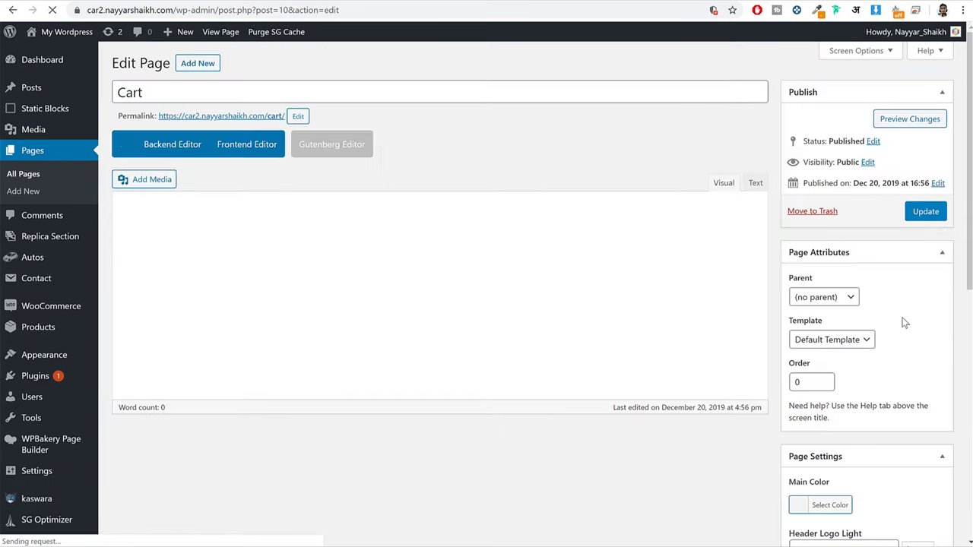
{"action": "scroll", "coordinate": [901, 319], "scroll_direction": "down", "scroll_amount": 7}
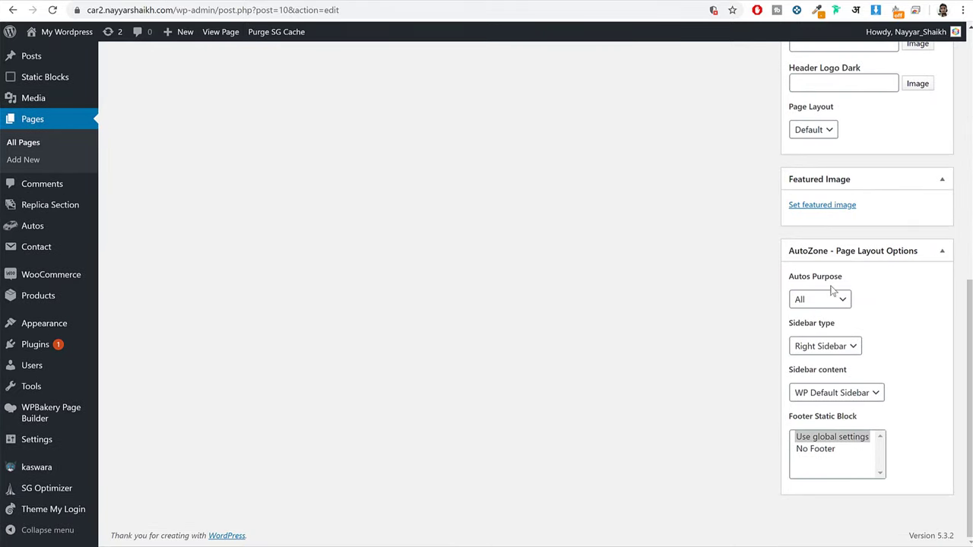
{"action": "left_click", "coordinate": [817, 348]}
{"action": "left_click", "coordinate": [838, 363]}
{"action": "left_click", "coordinate": [840, 351]}
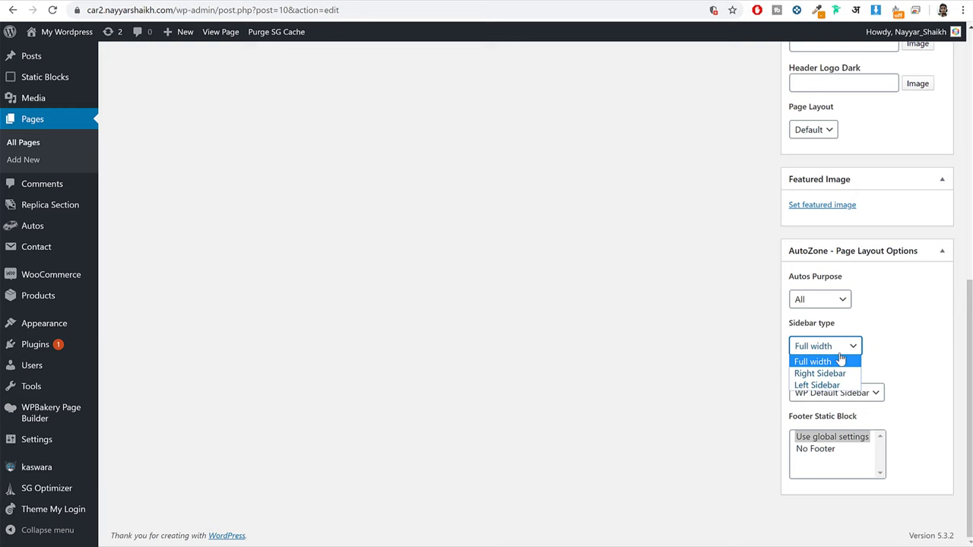
{"action": "left_click", "coordinate": [838, 361]}
{"action": "scroll", "coordinate": [808, 345], "scroll_direction": "up", "scroll_amount": 8}
{"action": "left_click", "coordinate": [924, 211]}
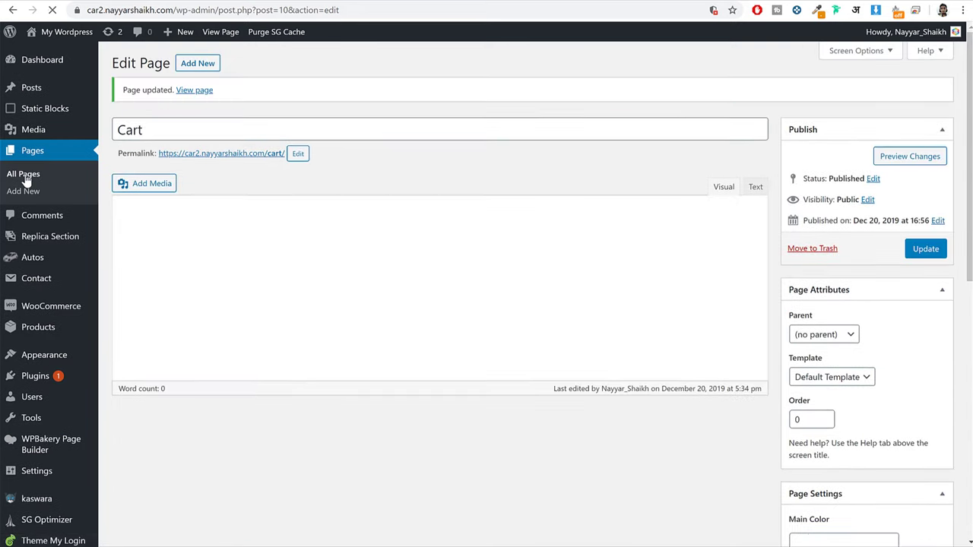
Set the Checkout page sidebar type to Full width and update it.
{"action": "left_click", "coordinate": [24, 175]}
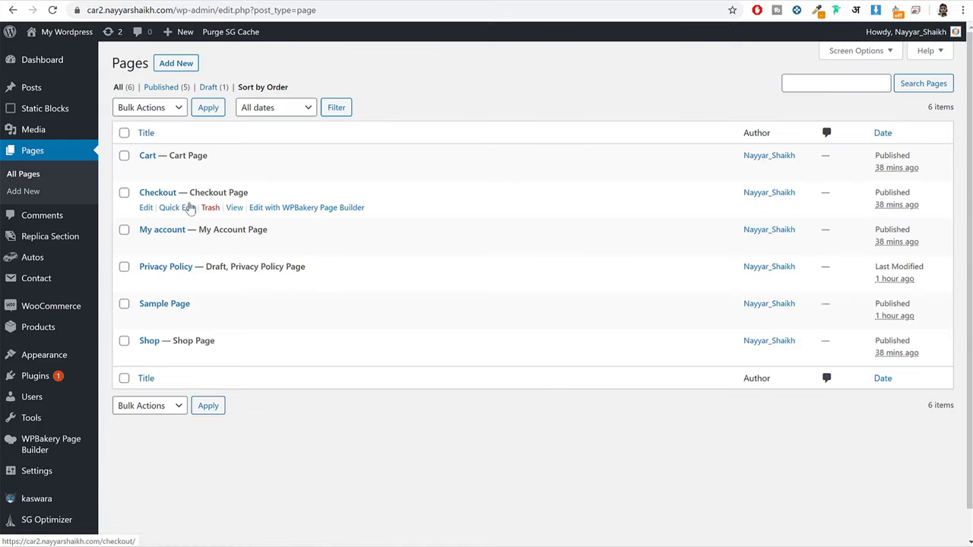
{"action": "left_click", "coordinate": [145, 210]}
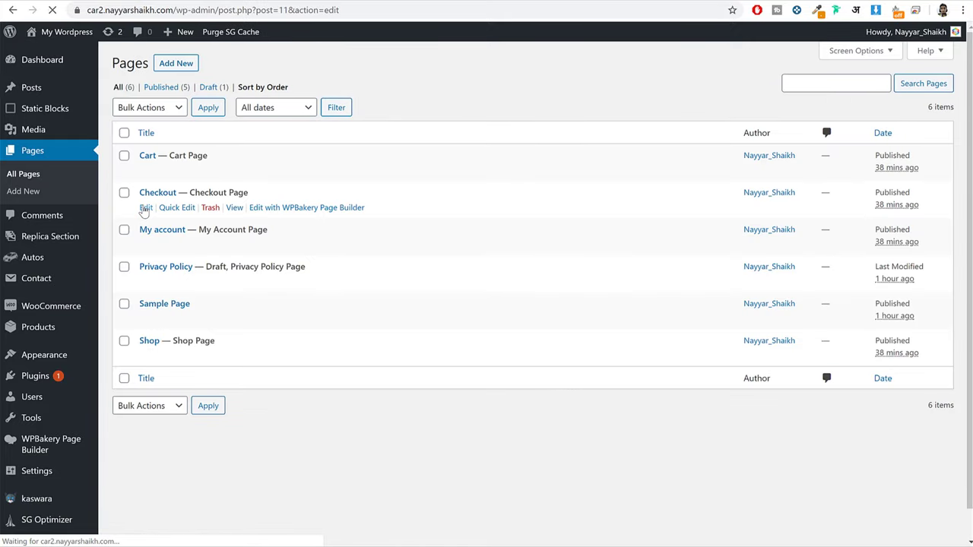
{"action": "scroll", "coordinate": [878, 315], "scroll_direction": "down", "scroll_amount": 7}
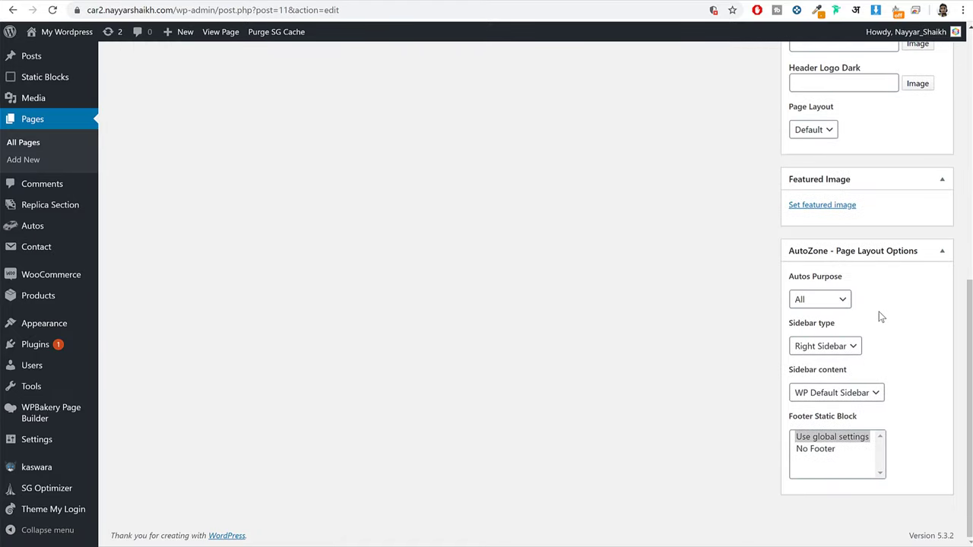
{"action": "left_click", "coordinate": [842, 348]}
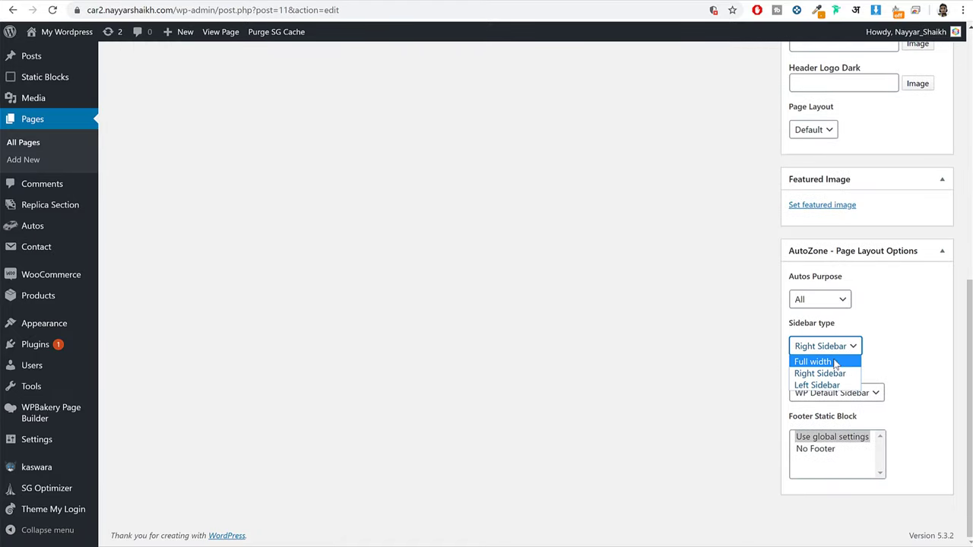
{"action": "left_click", "coordinate": [830, 363]}
{"action": "scroll", "coordinate": [871, 289], "scroll_direction": "up", "scroll_amount": 8}
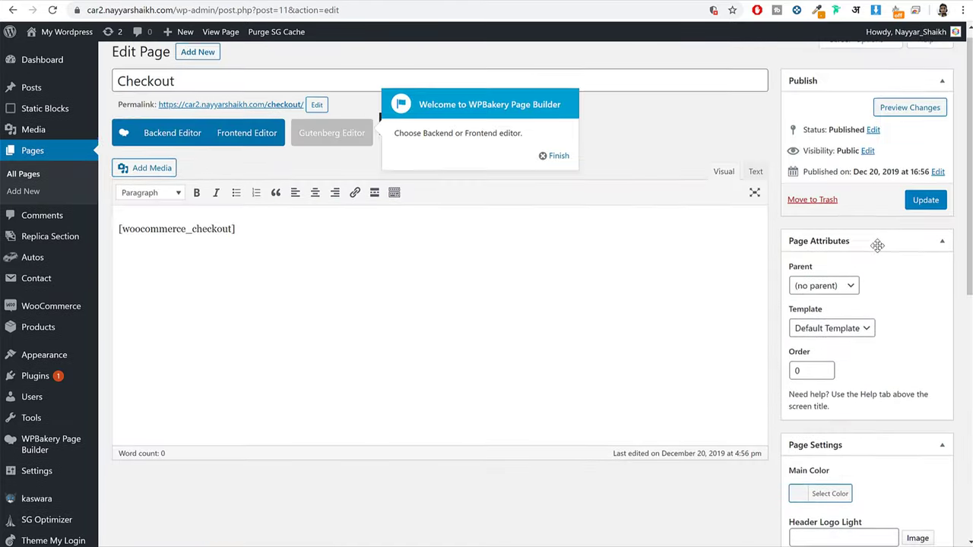
{"action": "left_click", "coordinate": [923, 211]}
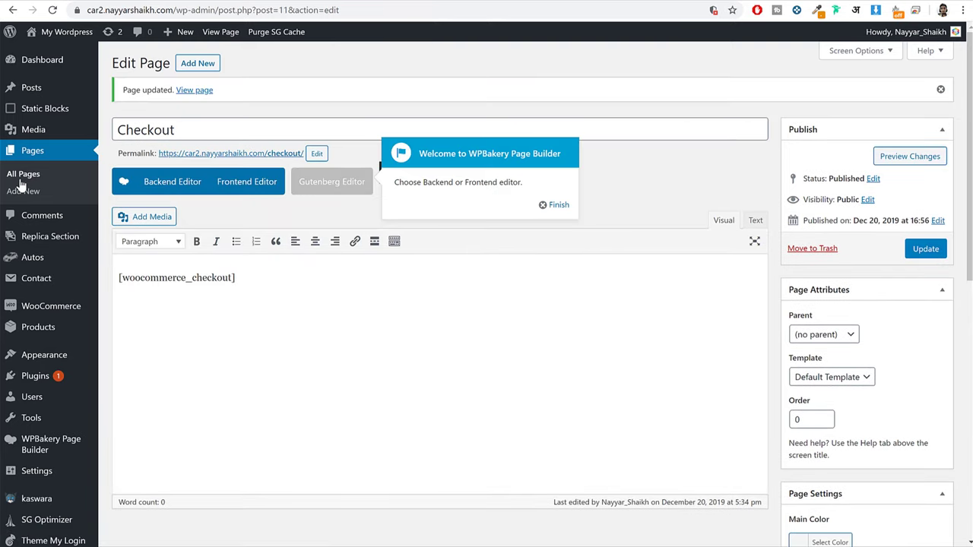
Set the My account page sidebar type to Full width and update it.
{"action": "left_click", "coordinate": [21, 178]}
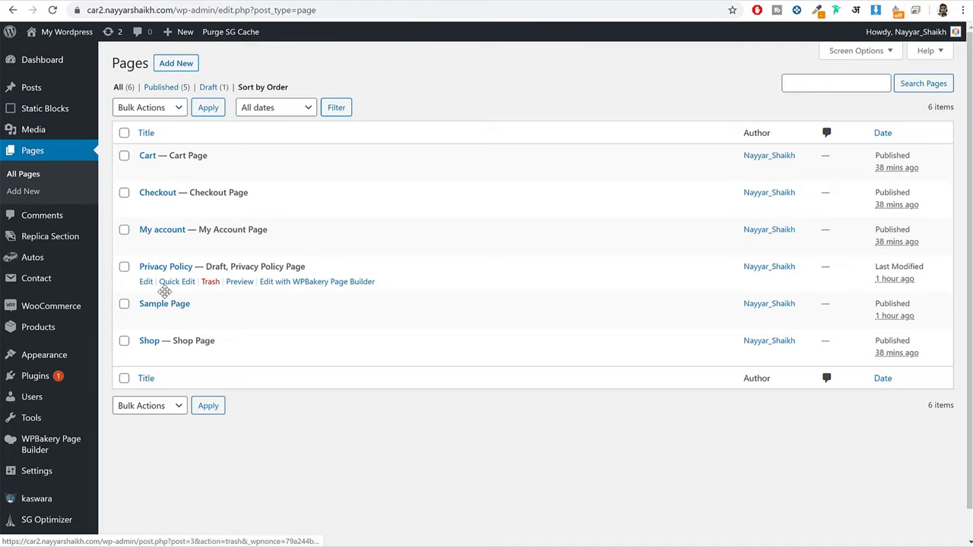
{"action": "left_click", "coordinate": [147, 244]}
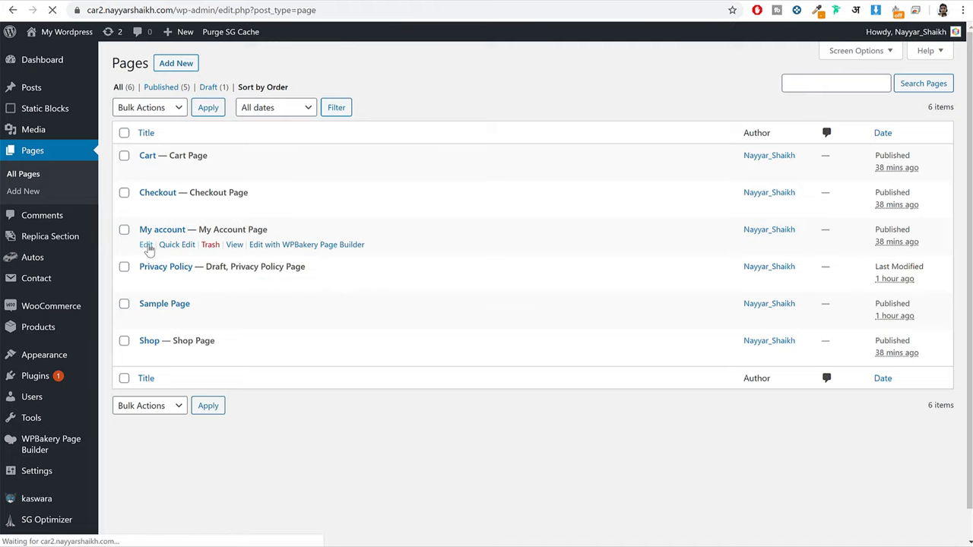
{"action": "scroll", "coordinate": [907, 308], "scroll_direction": "down", "scroll_amount": 6}
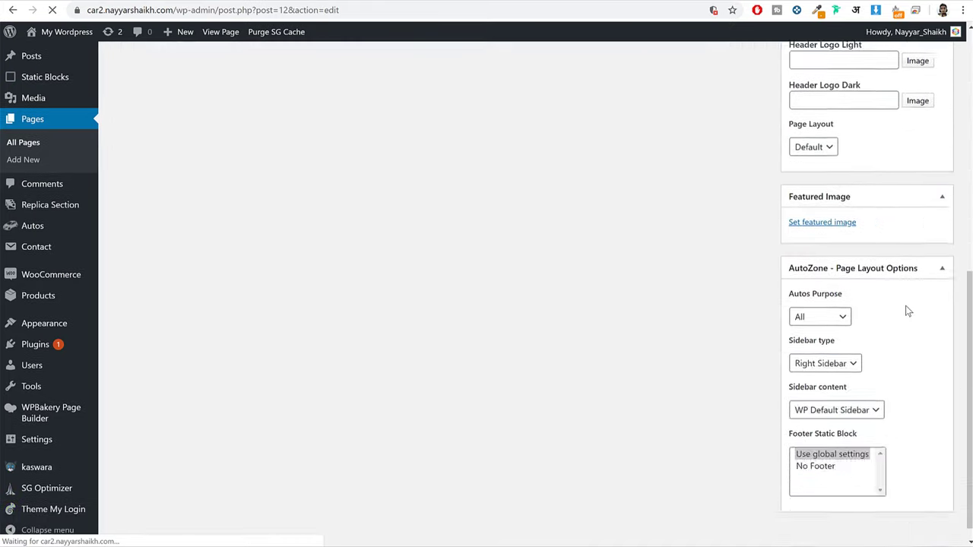
{"action": "left_click", "coordinate": [823, 346]}
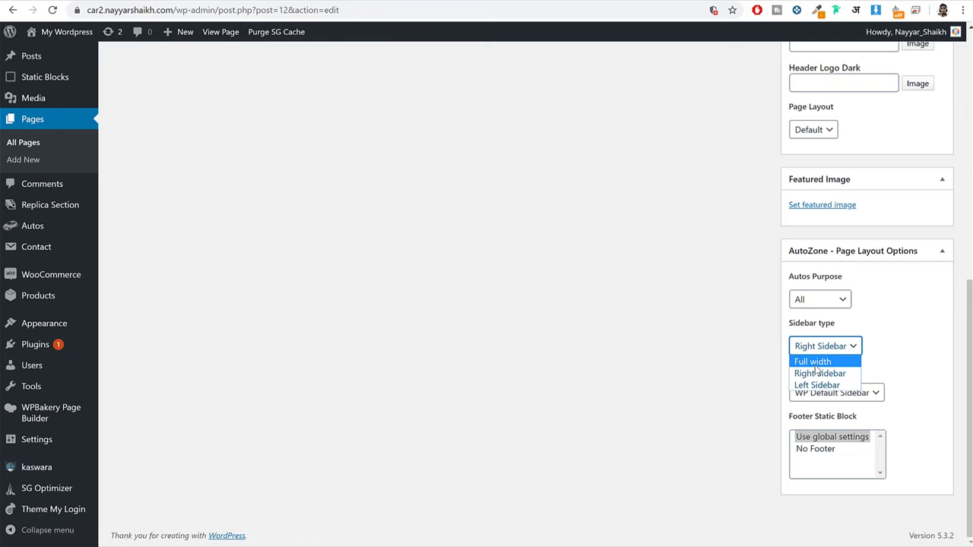
{"action": "left_click", "coordinate": [813, 363]}
{"action": "scroll", "coordinate": [793, 373], "scroll_direction": "up", "scroll_amount": 10}
{"action": "left_click", "coordinate": [925, 212]}
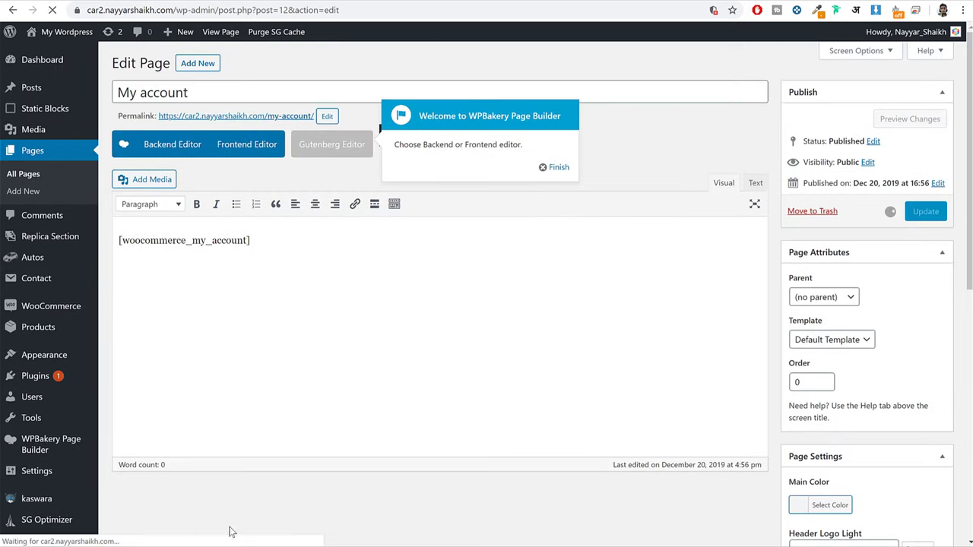
{"action": "left_click", "coordinate": [266, 536]}
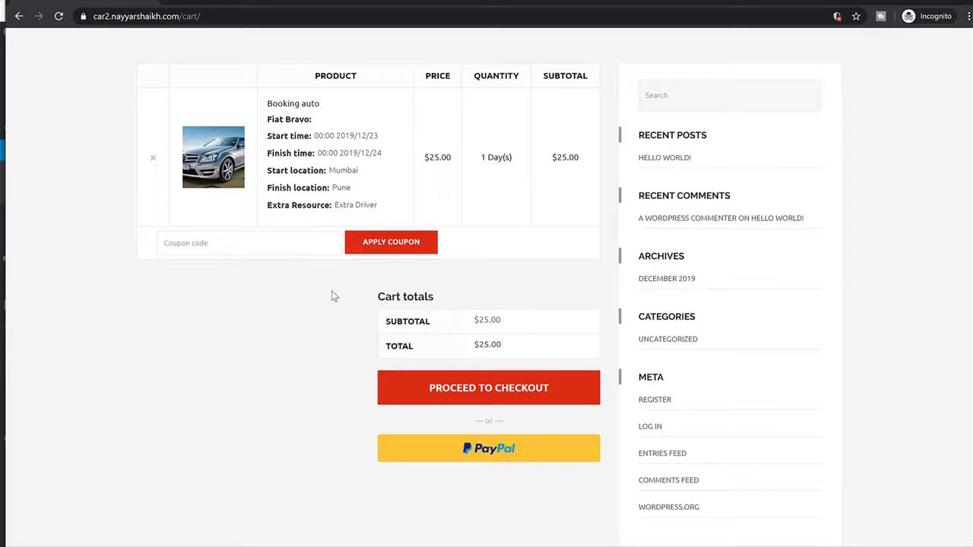
Reload the incognito cart and review the Fiat Bravo booking times, locations and Extra Driver.
{"action": "left_click", "coordinate": [61, 16]}
{"action": "left_click", "coordinate": [60, 15]}
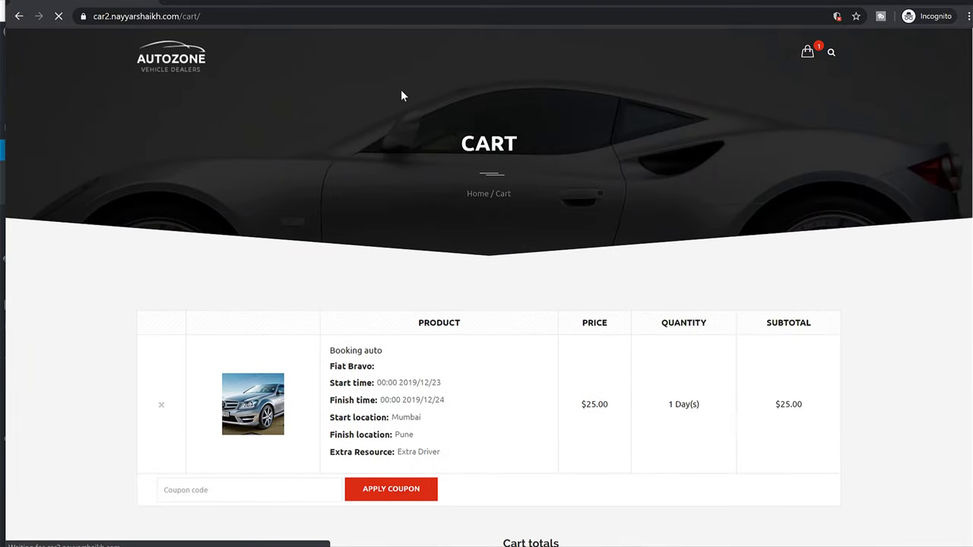
{"action": "scroll", "coordinate": [748, 359], "scroll_direction": "down", "scroll_amount": 1}
{"action": "scroll", "coordinate": [749, 359], "scroll_direction": "down", "scroll_amount": 1}
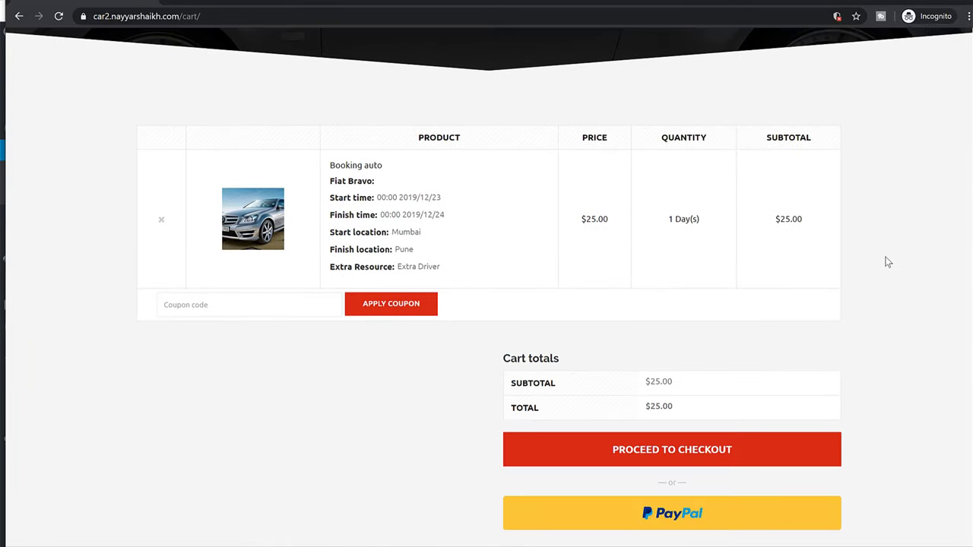
{"action": "left_click_drag", "start_coordinate": [362, 196], "coordinate": [322, 182]}
{"action": "left_click", "coordinate": [454, 202]}
{"action": "left_click_drag", "start_coordinate": [455, 202], "coordinate": [367, 218]}
{"action": "left_click_drag", "start_coordinate": [444, 218], "coordinate": [338, 225]}
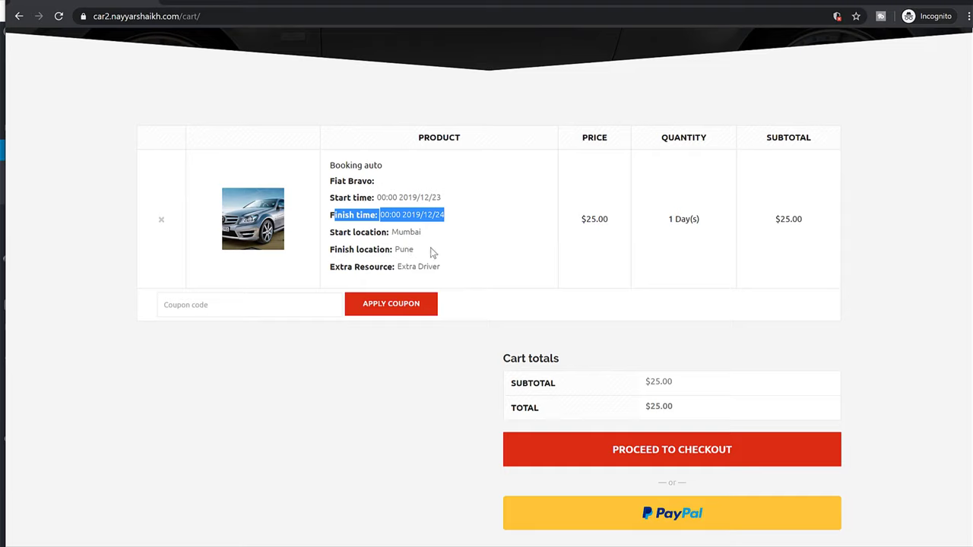
{"action": "left_click_drag", "start_coordinate": [443, 267], "coordinate": [346, 248]}
{"action": "left_click", "coordinate": [410, 277]}
{"action": "left_click_drag", "start_coordinate": [445, 266], "coordinate": [342, 265]}
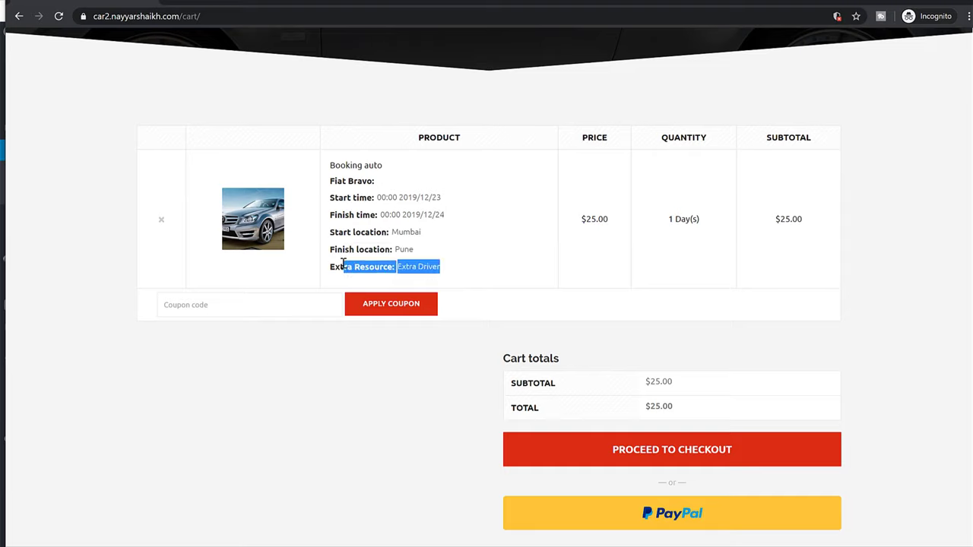
{"action": "left_click", "coordinate": [492, 267]}
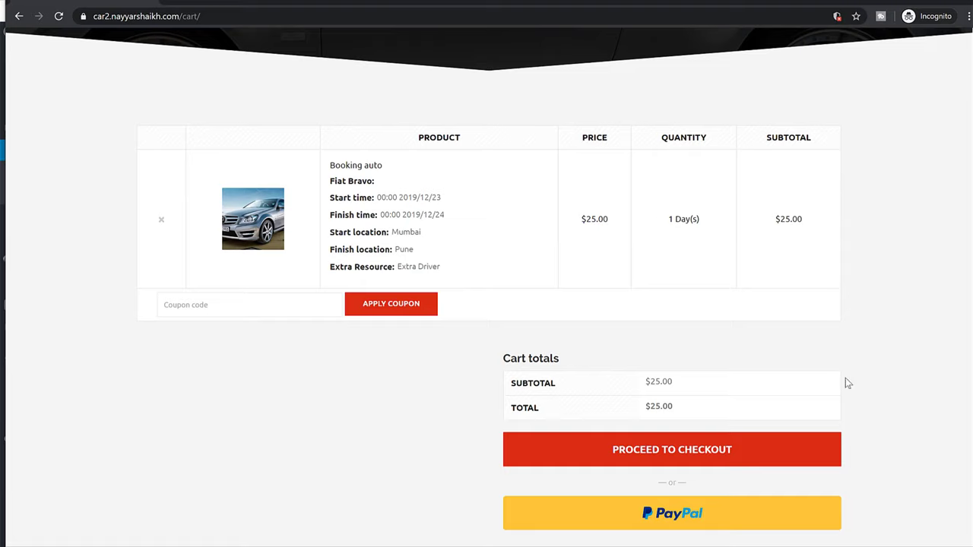
Proceed to checkout and fill the billing fields from a saved browser address.
{"action": "left_click", "coordinate": [728, 456]}
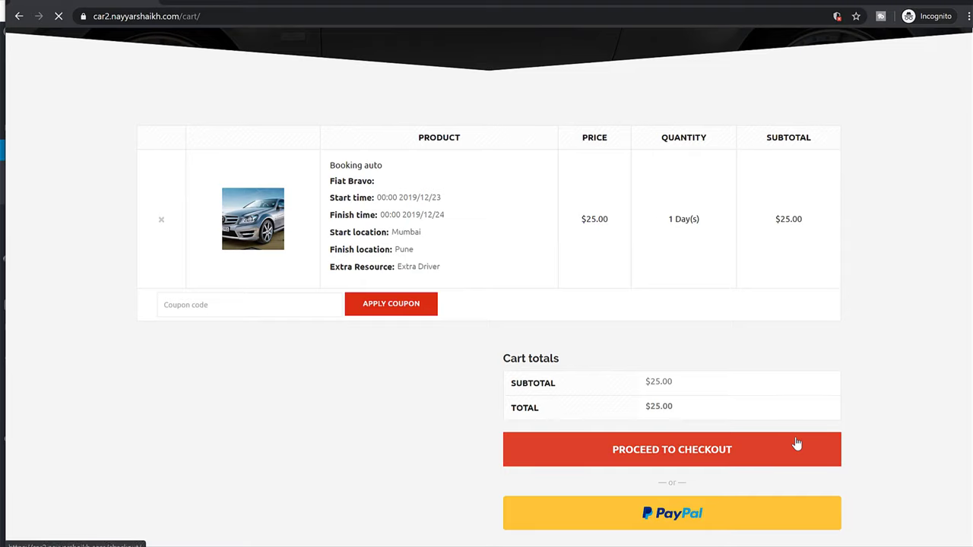
{"action": "scroll", "coordinate": [889, 293], "scroll_direction": "down", "scroll_amount": 4}
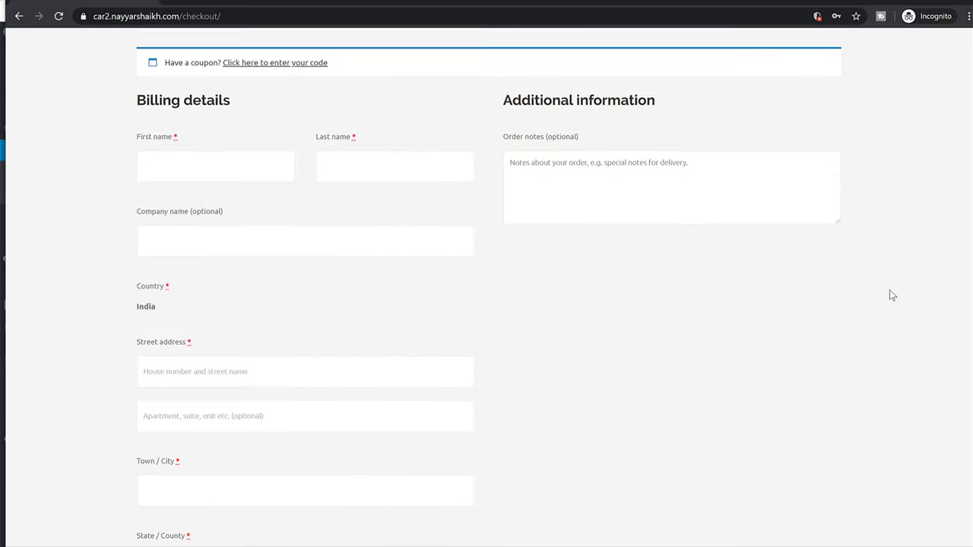
{"action": "left_click", "coordinate": [228, 180]}
{"action": "left_click", "coordinate": [280, 116]}
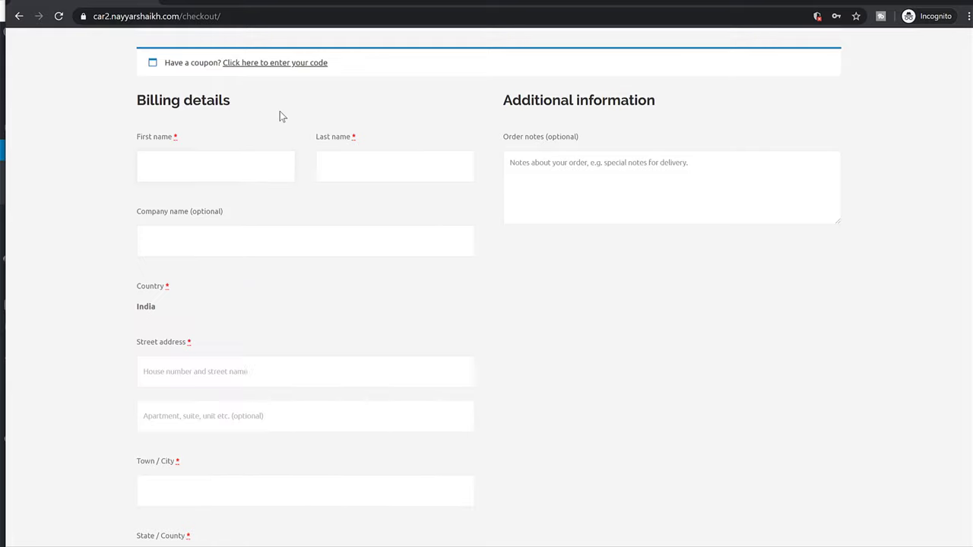
{"action": "left_click", "coordinate": [231, 152]}
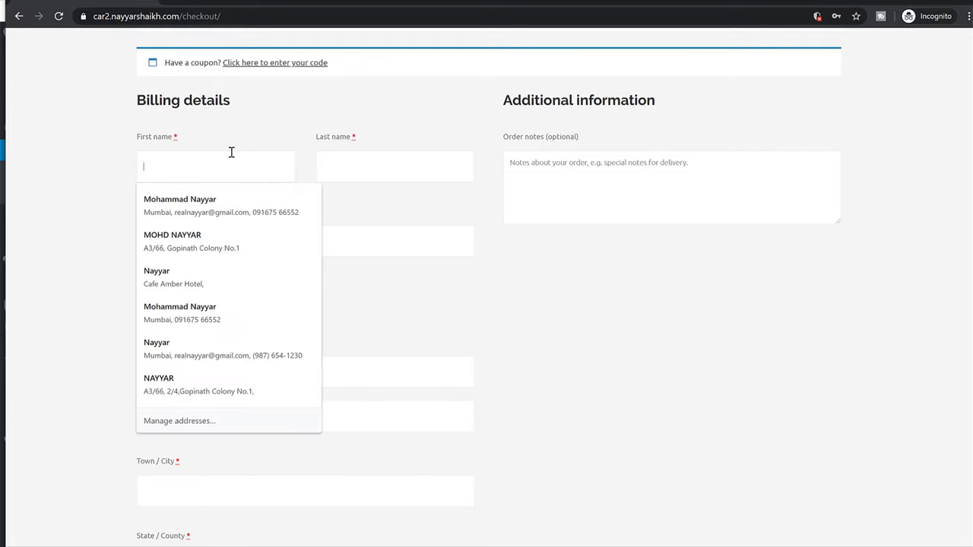
{"action": "left_click", "coordinate": [207, 273]}
Verify the autofilled billing country is India.
{"action": "scroll", "coordinate": [594, 325], "scroll_direction": "down", "scroll_amount": 1}
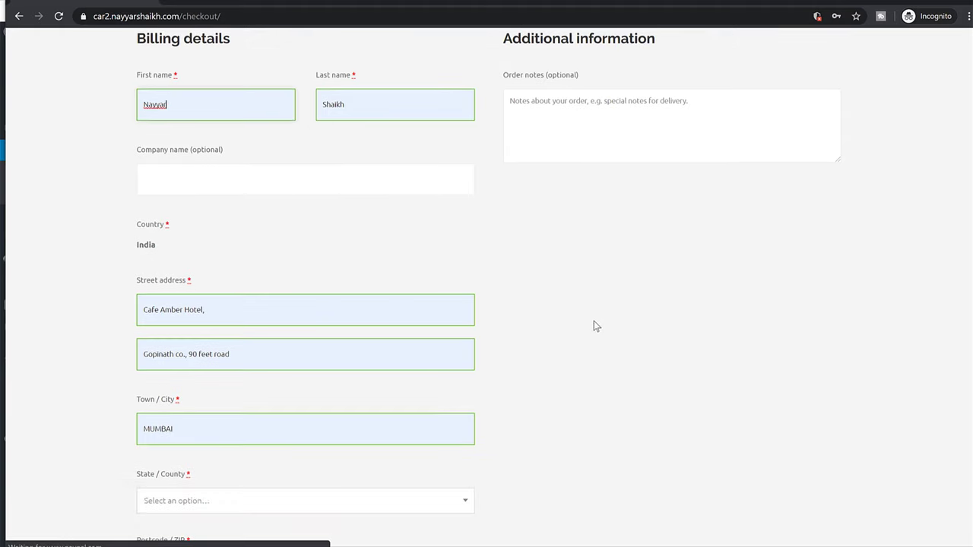
{"action": "scroll", "coordinate": [650, 300], "scroll_direction": "up", "scroll_amount": 5}
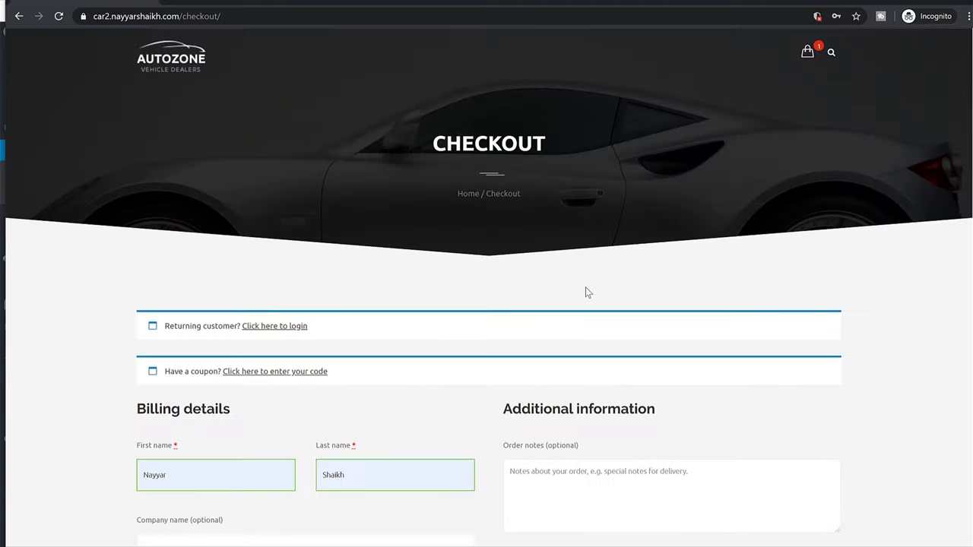
{"action": "scroll", "coordinate": [585, 289], "scroll_direction": "down", "scroll_amount": 3}
{"action": "scroll", "coordinate": [585, 291], "scroll_direction": "down", "scroll_amount": 3}
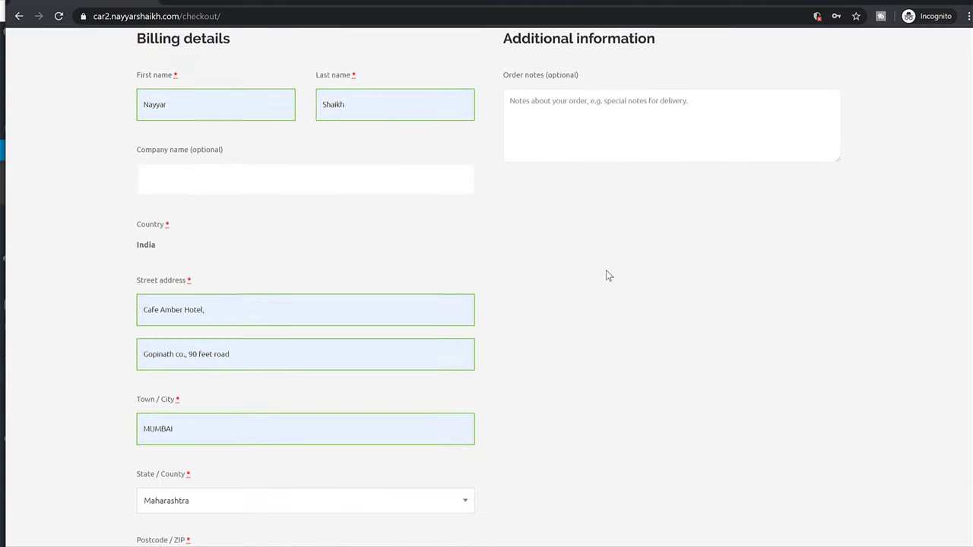
{"action": "left_click_drag", "start_coordinate": [163, 249], "coordinate": [129, 254]}
{"action": "left_click", "coordinate": [156, 253]}
{"action": "left_click", "coordinate": [189, 250]}
Confirm Cash Payment as the payment method and place the booking order.
{"action": "scroll", "coordinate": [354, 276], "scroll_direction": "down", "scroll_amount": 7}
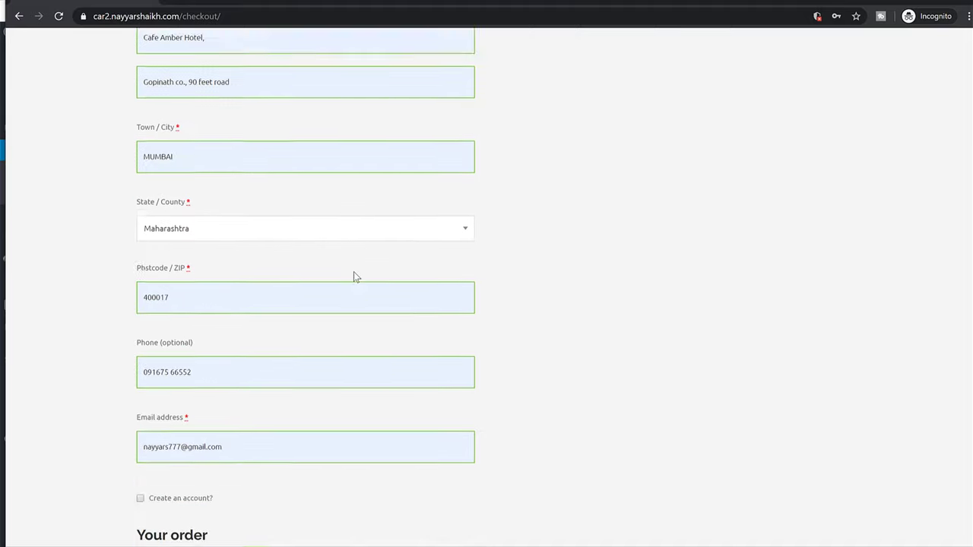
{"action": "scroll", "coordinate": [333, 274], "scroll_direction": "up", "scroll_amount": 1}
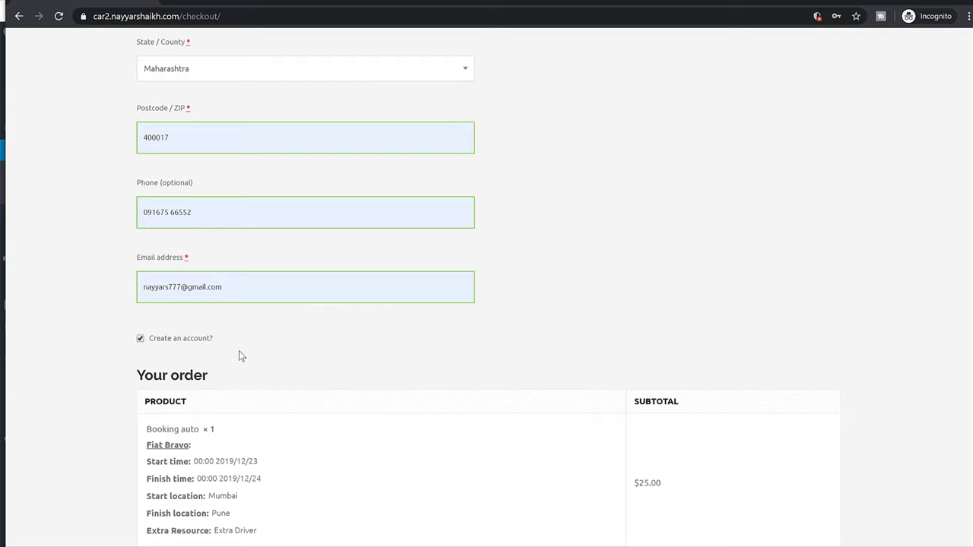
{"action": "scroll", "coordinate": [271, 365], "scroll_direction": "up", "scroll_amount": 7}
{"action": "scroll", "coordinate": [272, 365], "scroll_direction": "down", "scroll_amount": 3}
{"action": "scroll", "coordinate": [271, 364], "scroll_direction": "down", "scroll_amount": 6}
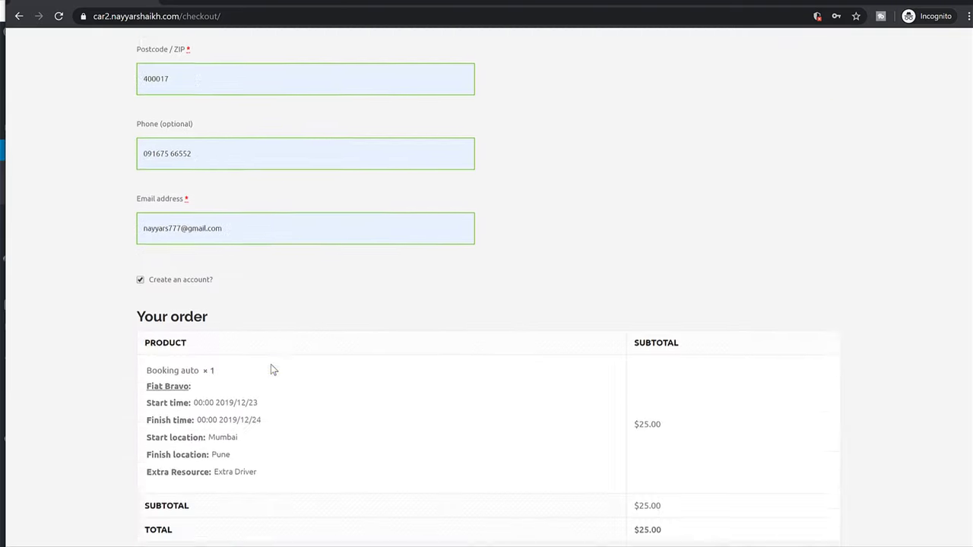
{"action": "scroll", "coordinate": [225, 292], "scroll_direction": "down", "scroll_amount": 1}
{"action": "scroll", "coordinate": [224, 289], "scroll_direction": "down", "scroll_amount": 2}
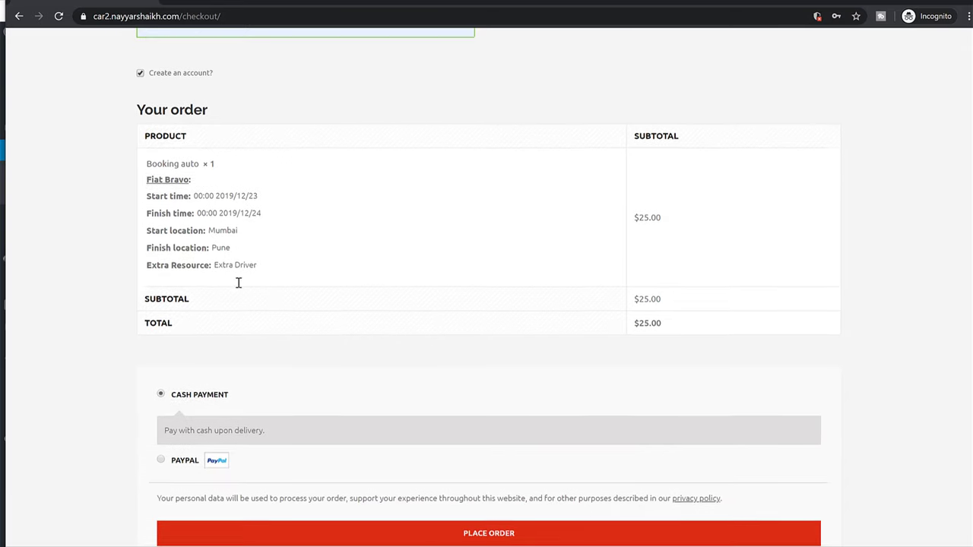
{"action": "mouse_move", "coordinate": [230, 290]}
{"action": "left_mouse_down"}
{"action": "mouse_move", "coordinate": [193, 296]}
{"action": "mouse_move", "coordinate": [219, 295]}
{"action": "left_mouse_up"}
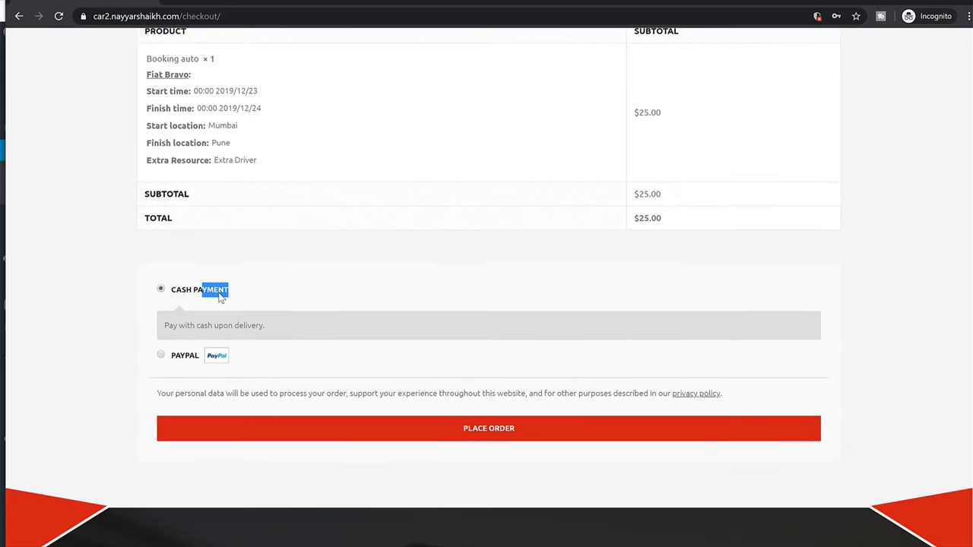
{"action": "left_click", "coordinate": [498, 441]}
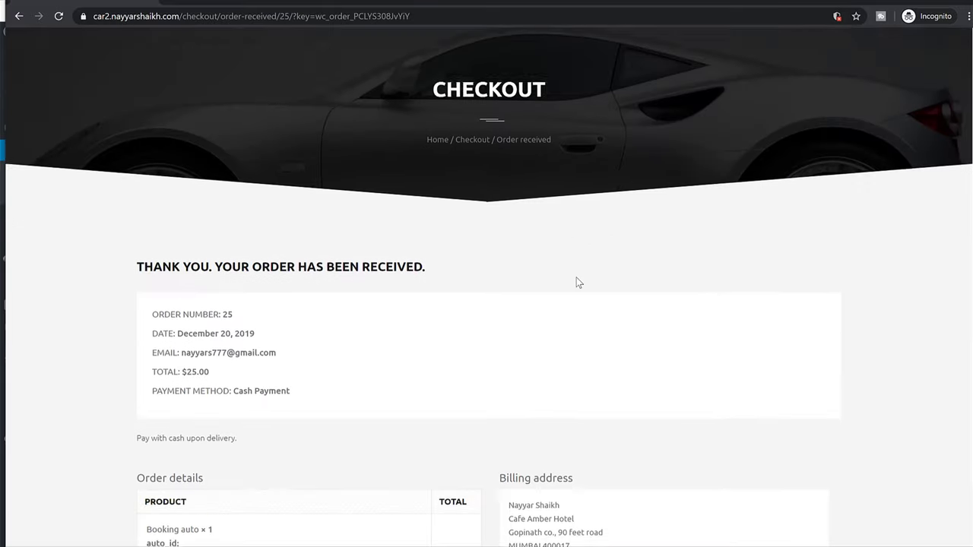
Scroll through the order-received confirmation, then return to the WordPress admin window.
{"action": "scroll", "coordinate": [575, 277], "scroll_direction": "down", "scroll_amount": 6}
{"action": "scroll", "coordinate": [576, 276], "scroll_direction": "up", "scroll_amount": 3}
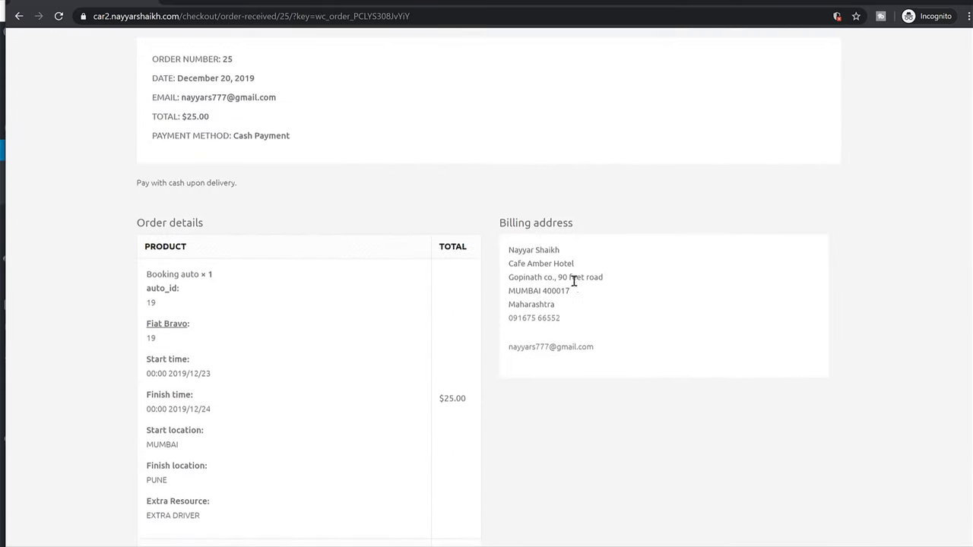
{"action": "scroll", "coordinate": [576, 276], "scroll_direction": "up", "scroll_amount": 5}
{"action": "scroll", "coordinate": [573, 286], "scroll_direction": "down", "scroll_amount": 5}
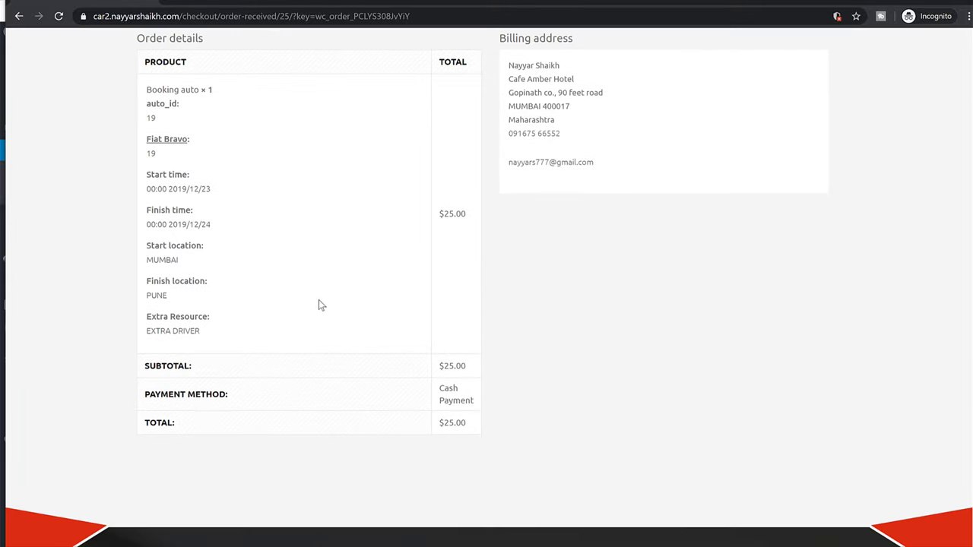
{"action": "scroll", "coordinate": [318, 302], "scroll_direction": "up", "scroll_amount": 1}
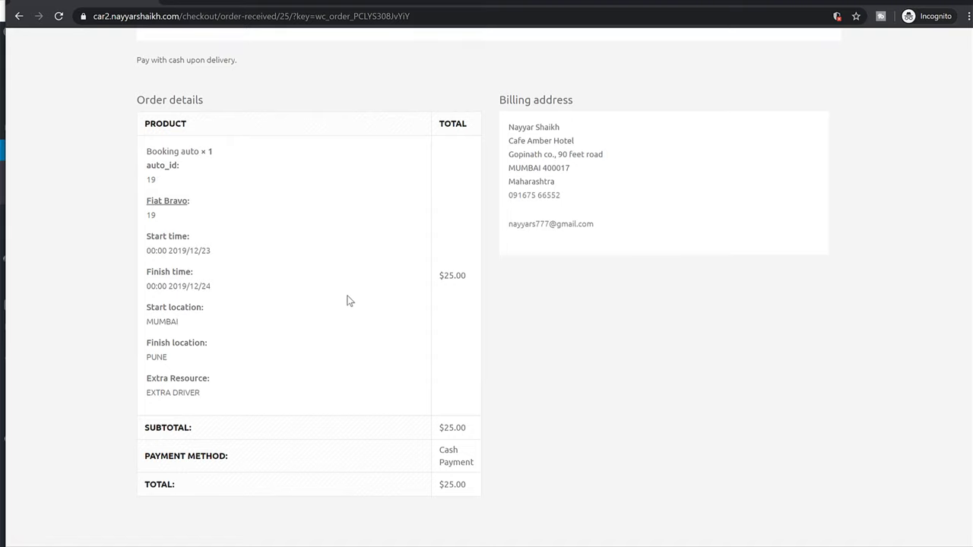
{"action": "scroll", "coordinate": [376, 296], "scroll_direction": "down", "scroll_amount": 4}
{"action": "scroll", "coordinate": [423, 373], "scroll_direction": "up", "scroll_amount": 8}
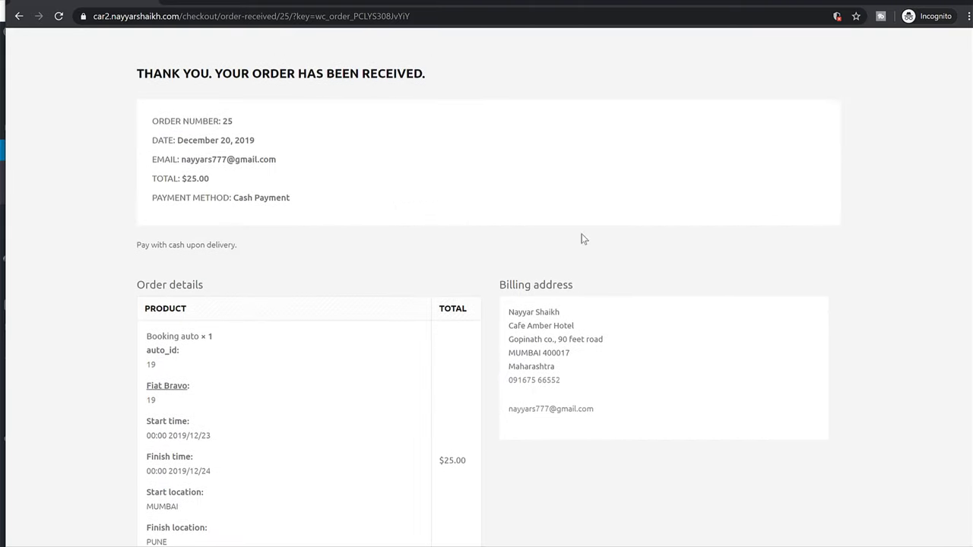
{"action": "left_click", "coordinate": [928, 6]}
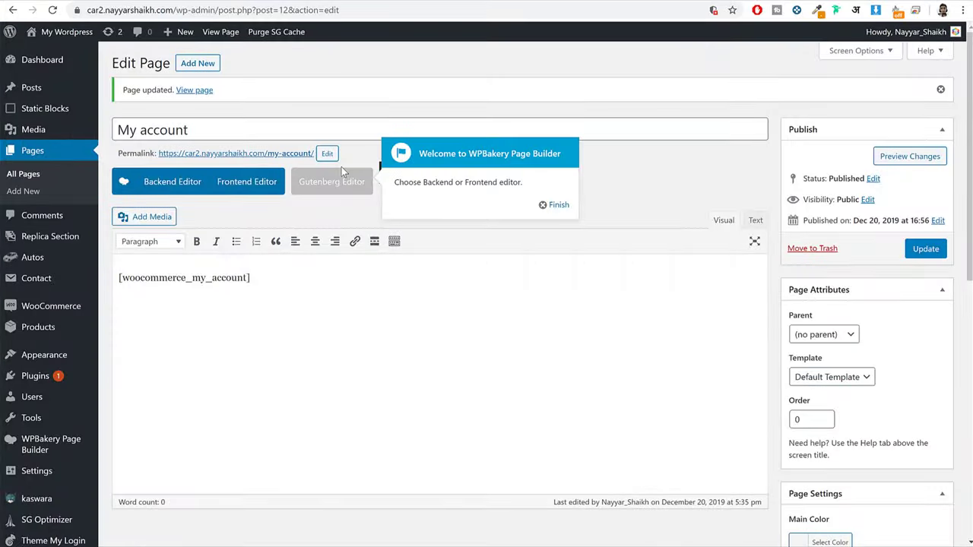
From the dashboard, open the processing car booking order and review its billing details.
{"action": "left_click", "coordinate": [555, 205]}
{"action": "left_click", "coordinate": [42, 60]}
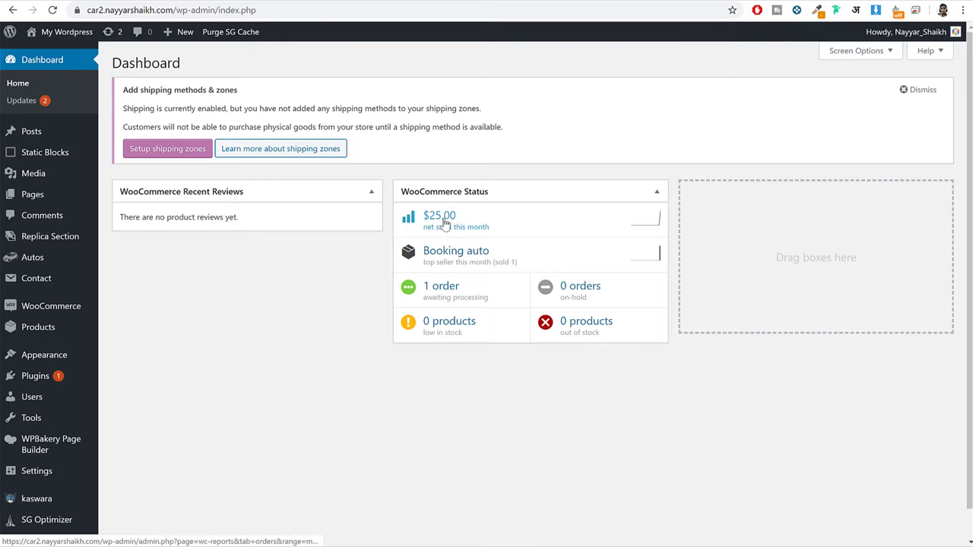
{"action": "left_click", "coordinate": [441, 293]}
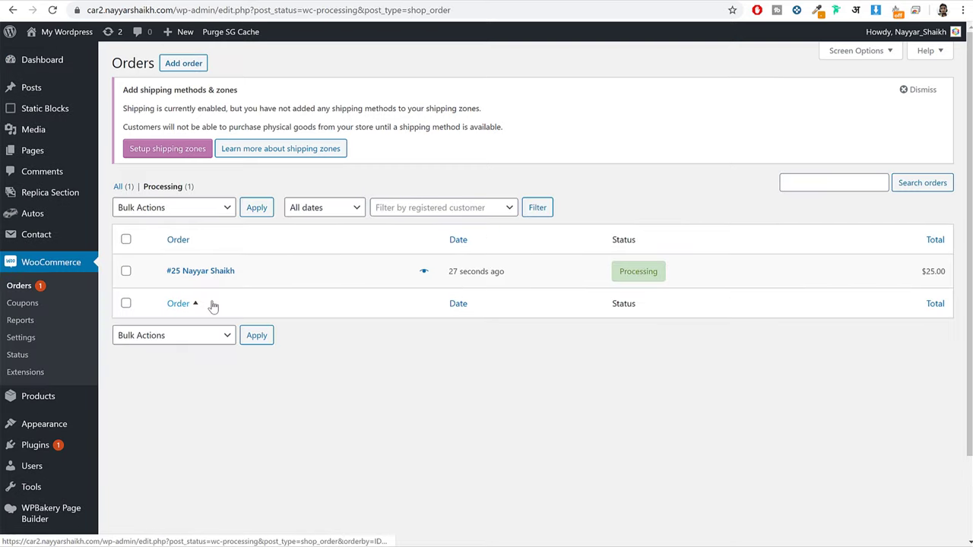
{"action": "left_click", "coordinate": [202, 270]}
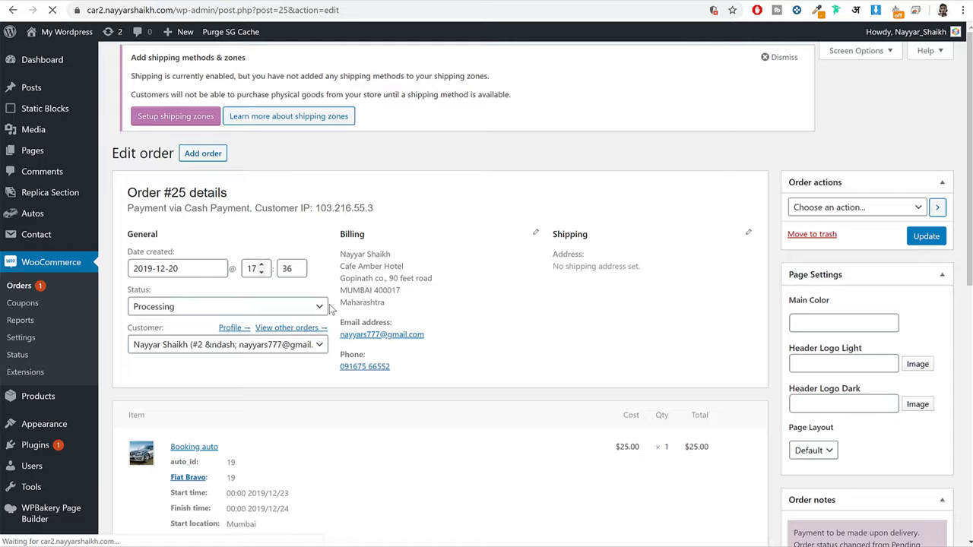
{"action": "scroll", "coordinate": [262, 262], "scroll_direction": "down", "scroll_amount": 3}
{"action": "left_click_drag", "start_coordinate": [400, 114], "coordinate": [339, 78]}
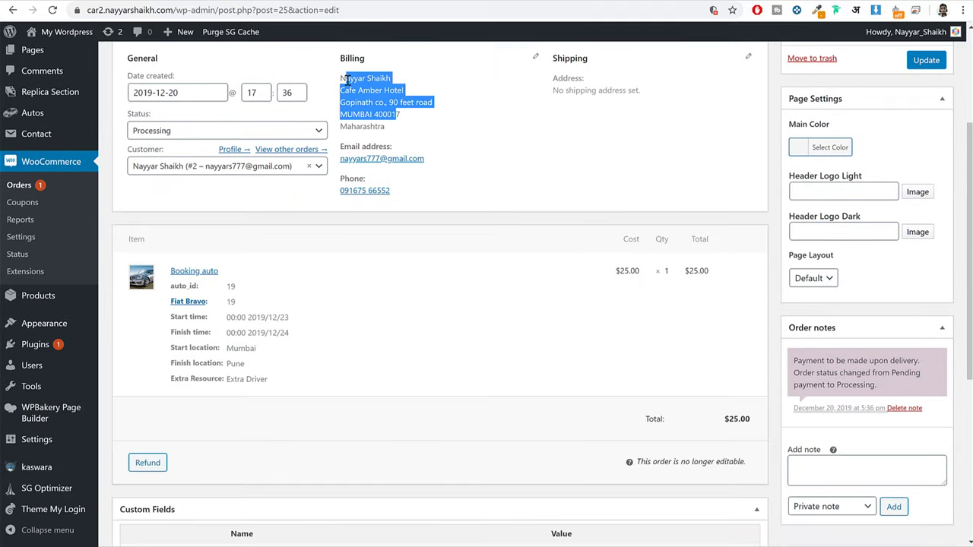
{"action": "left_click", "coordinate": [440, 98]}
{"action": "scroll", "coordinate": [334, 252], "scroll_direction": "down", "scroll_amount": 1}
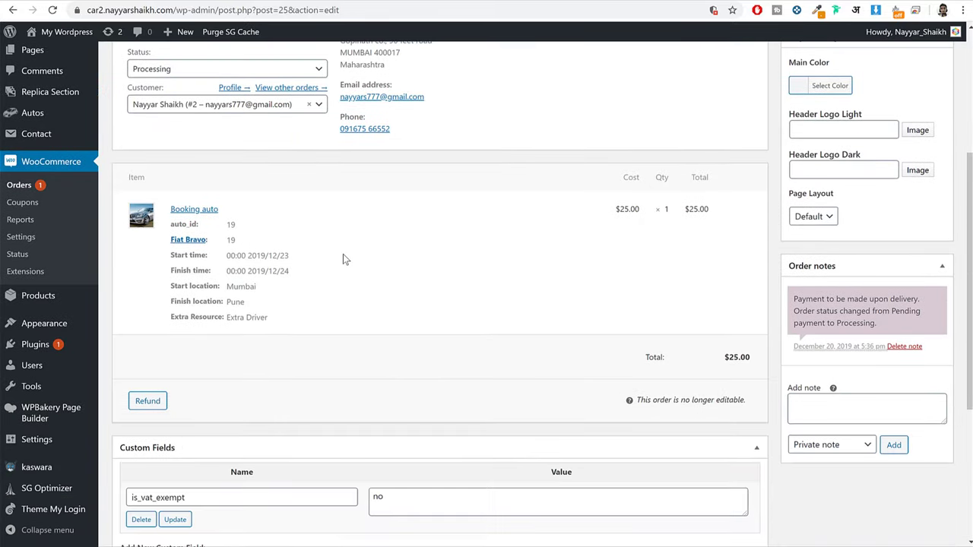
{"action": "scroll", "coordinate": [380, 255], "scroll_direction": "up", "scroll_amount": 3}
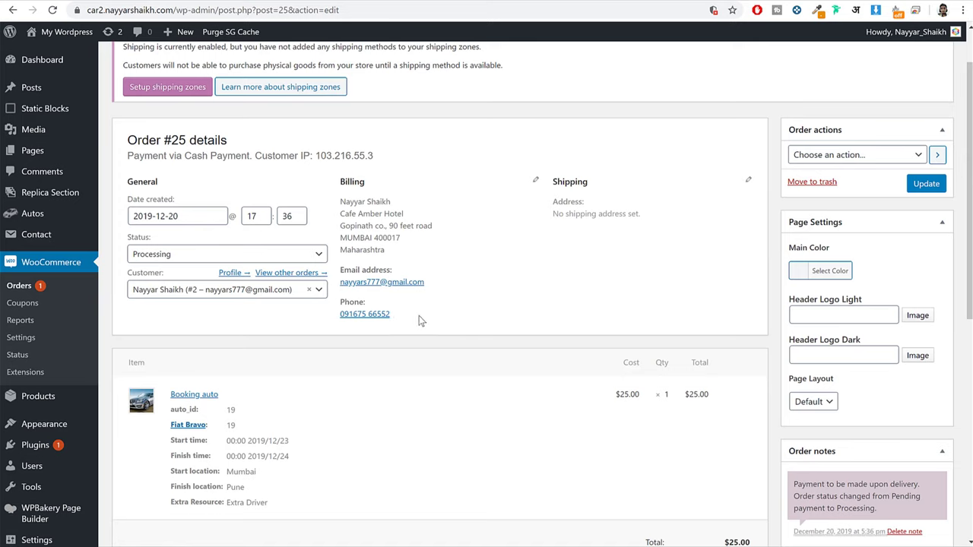
Change the order status from Processing to Completed and update the order.
{"action": "left_click", "coordinate": [225, 255]}
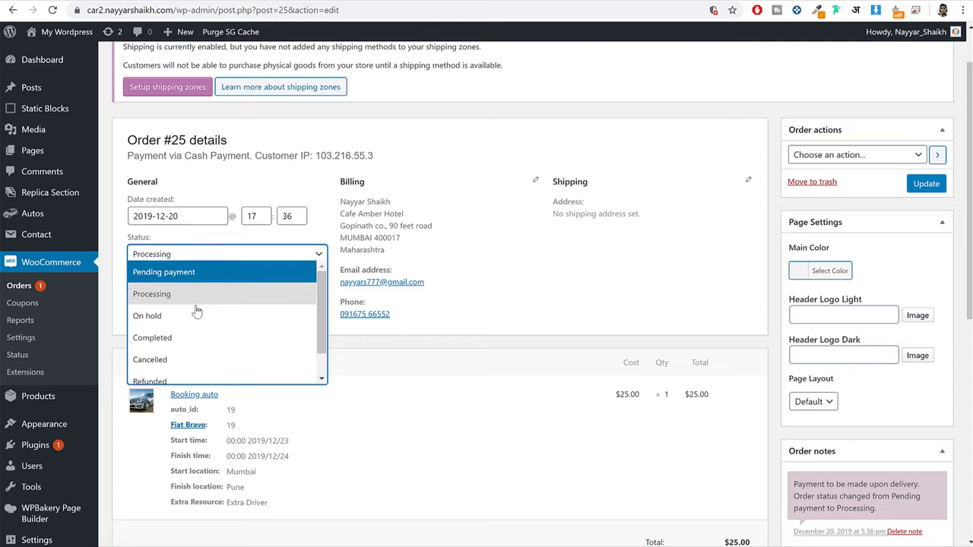
{"action": "left_click", "coordinate": [156, 337]}
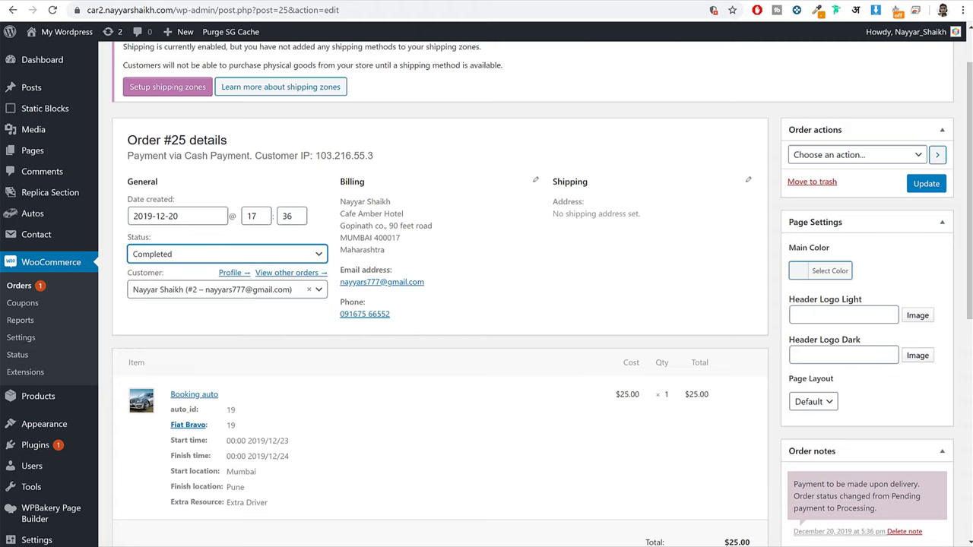
{"action": "left_click", "coordinate": [926, 184]}
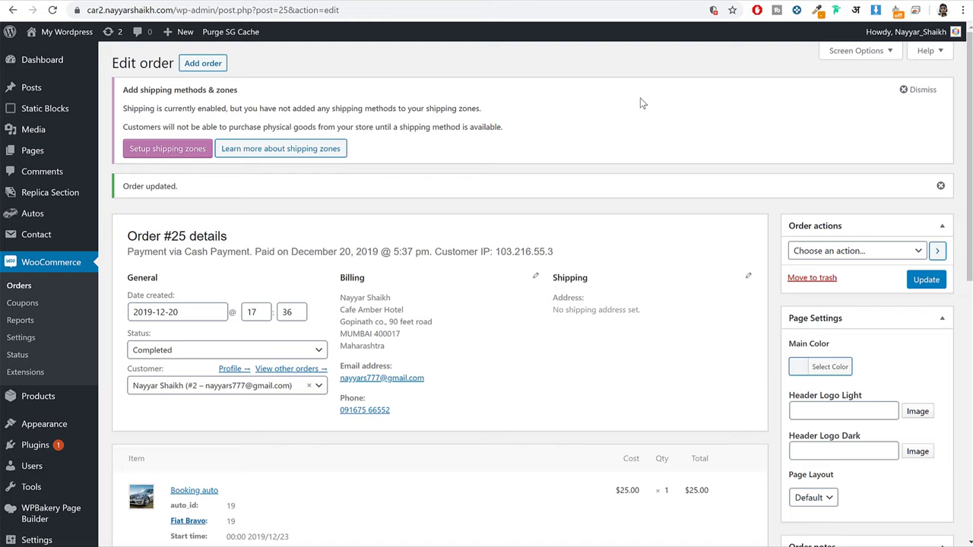
{"action": "key", "text": "ctrl+Tab"}
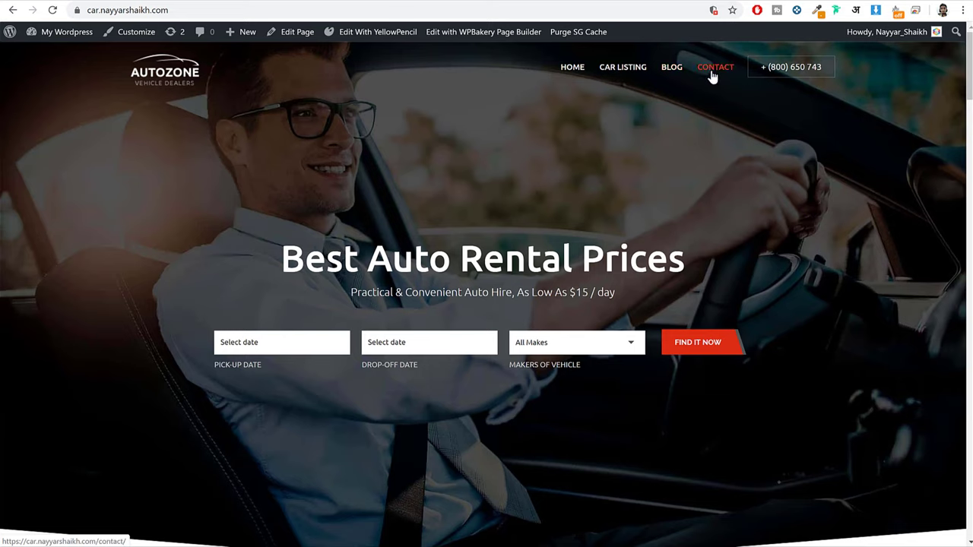
Create a new page titled Home using the Home template and publish it.
{"action": "key", "text": "ctrl+Tab"}
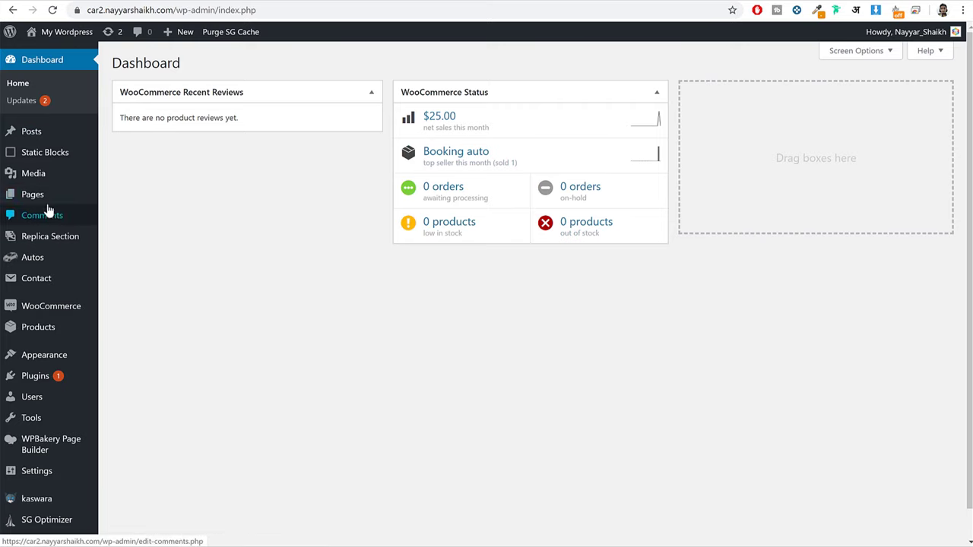
{"action": "mouse_move", "coordinate": [51, 199]}
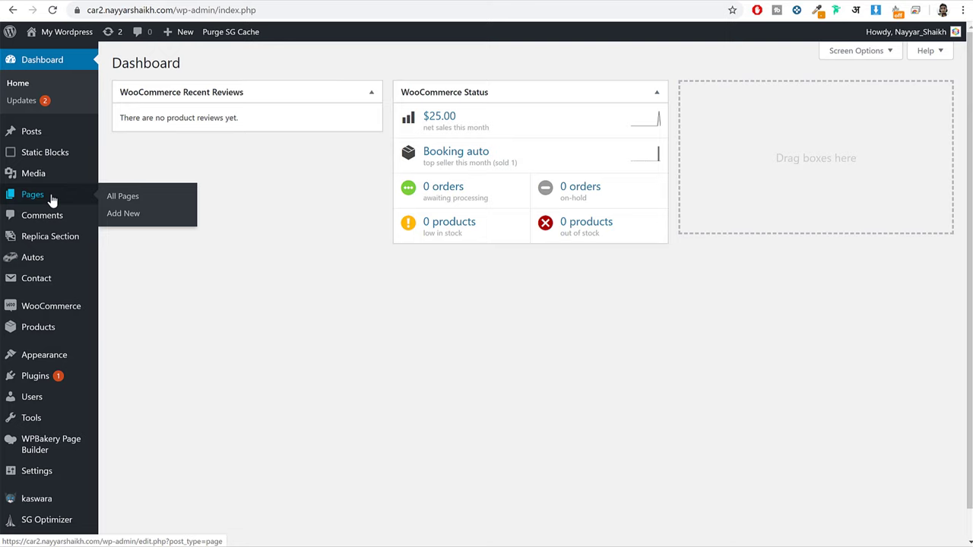
{"action": "left_click", "coordinate": [158, 214]}
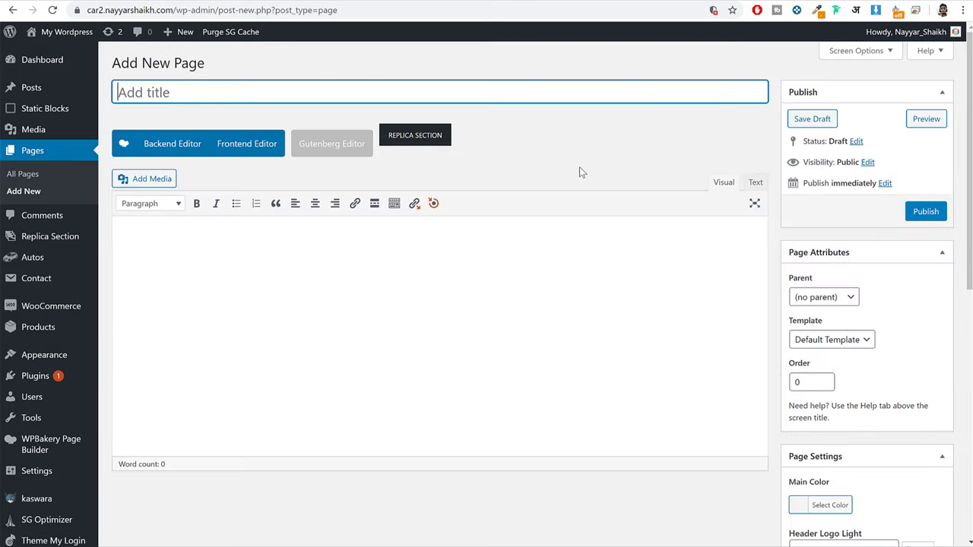
{"action": "type", "text": "Home"}
{"action": "left_click_drag", "start_coordinate": [826, 325], "coordinate": [788, 325]}
{"action": "left_click", "coordinate": [822, 340]}
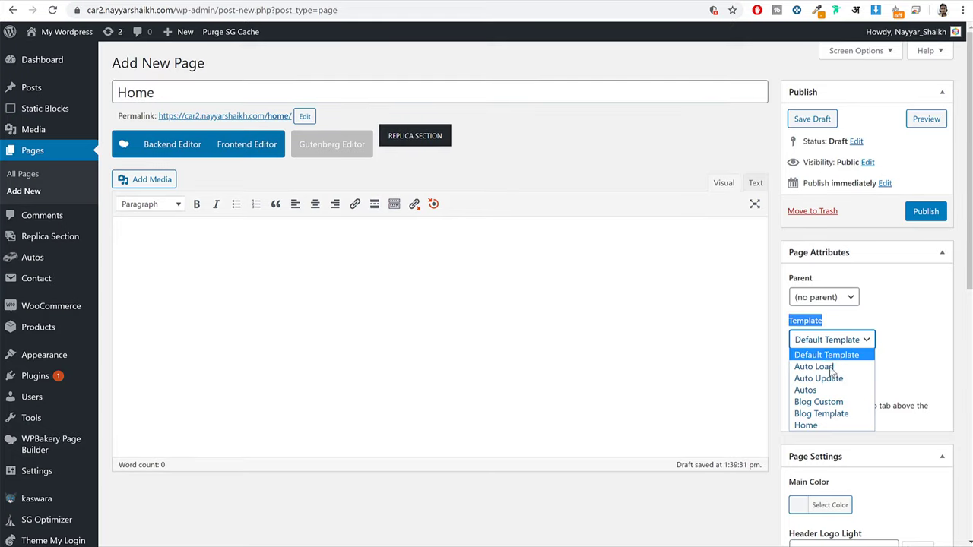
{"action": "left_click", "coordinate": [828, 425]}
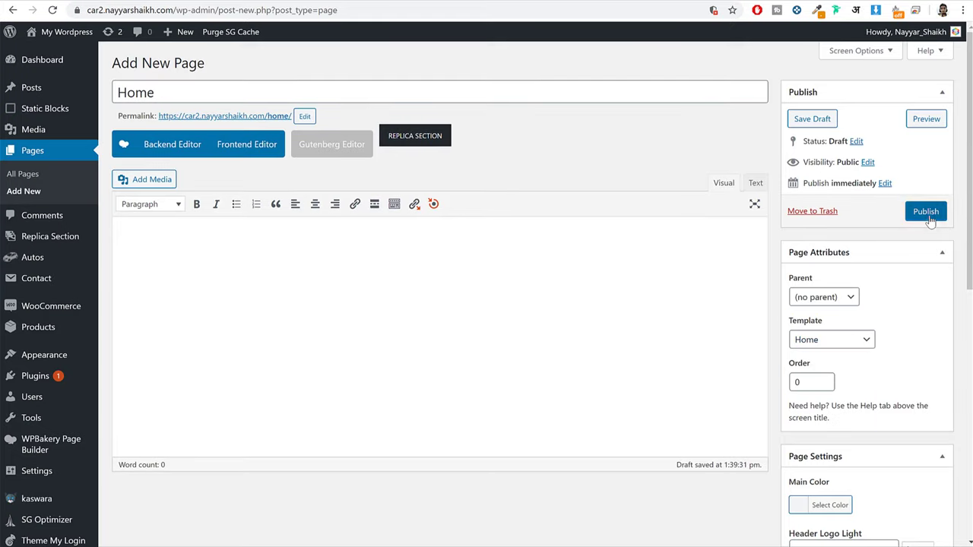
{"action": "left_click", "coordinate": [927, 211]}
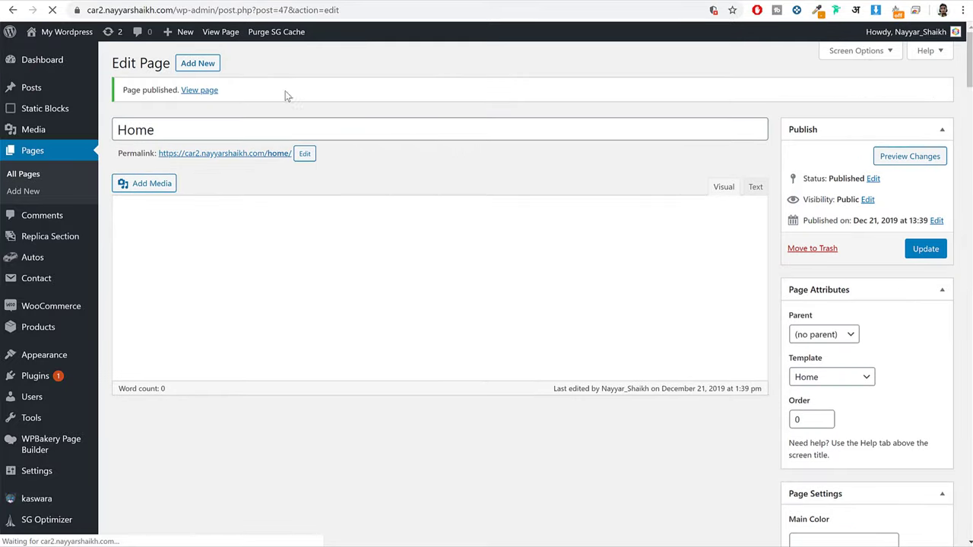
View the published Home page on the live site.
{"action": "right_click", "coordinate": [202, 91]}
{"action": "key", "text": "Escape"}
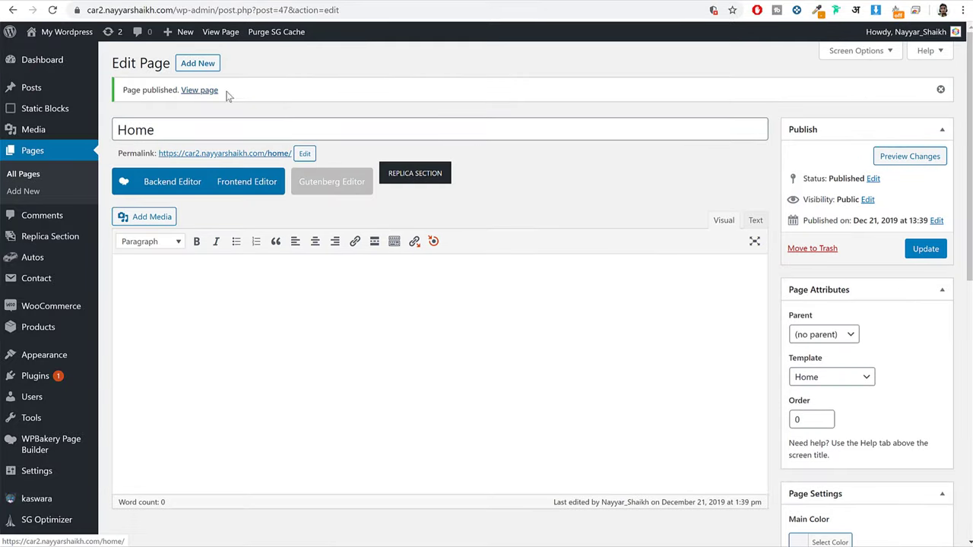
{"action": "left_click", "coordinate": [200, 90]}
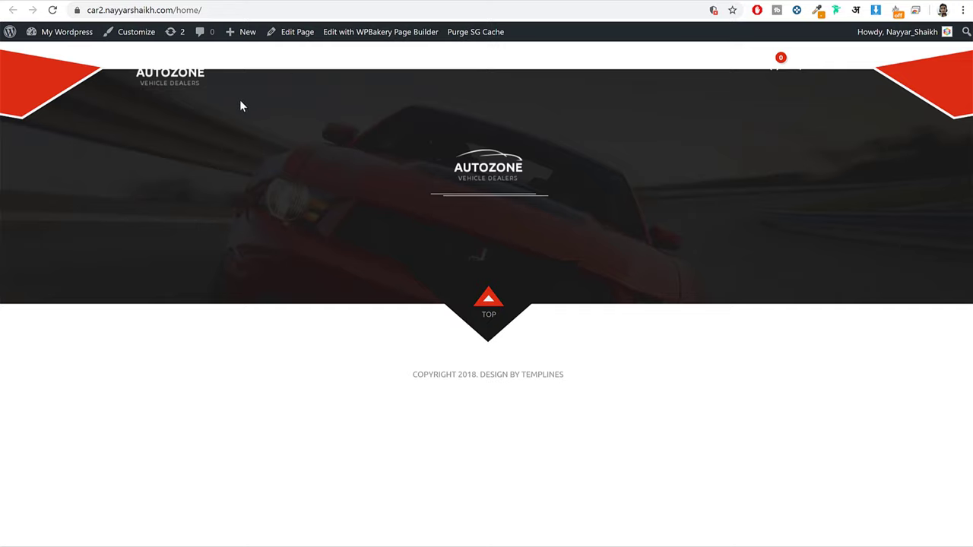
Select the home/ part of the page address and compare against the new Home page.
{"action": "left_click", "coordinate": [163, 11]}
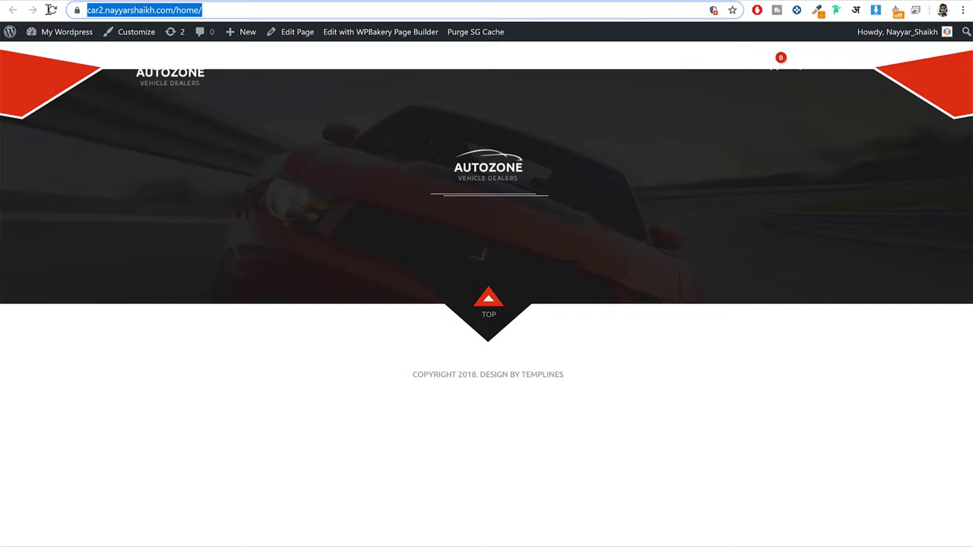
{"action": "left_click", "coordinate": [145, 11]}
{"action": "left_click_drag", "start_coordinate": [205, 10], "coordinate": [230, 12]}
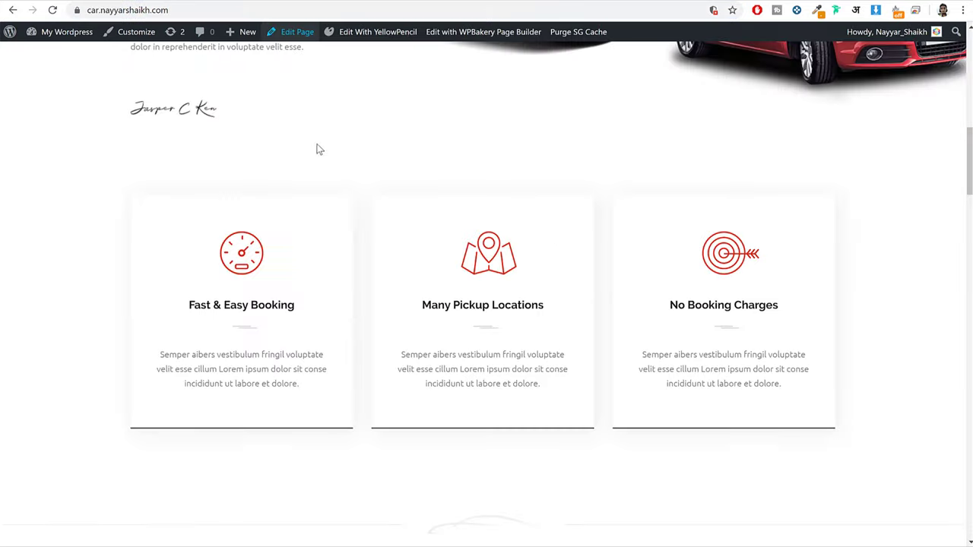
{"action": "scroll", "coordinate": [339, 198], "scroll_direction": "up", "scroll_amount": 10}
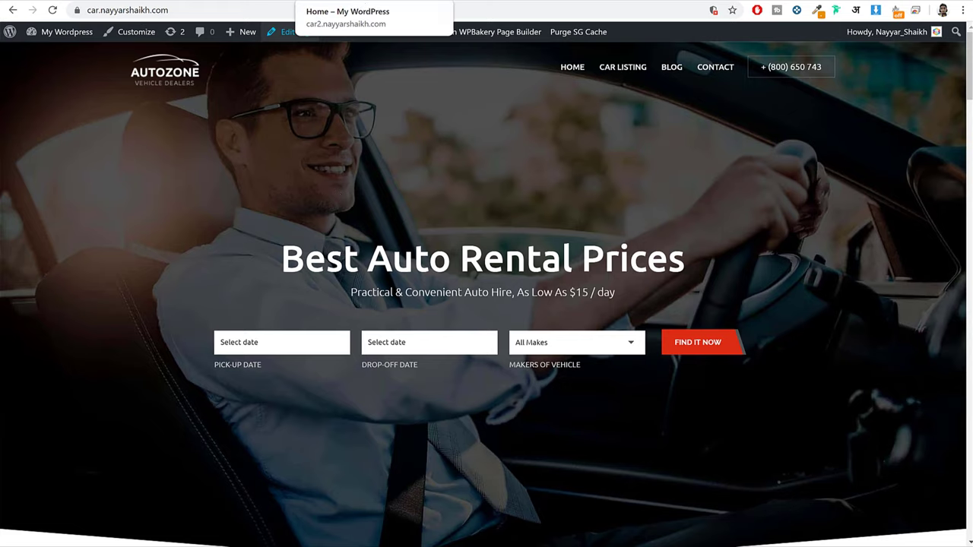
{"action": "left_click", "coordinate": [320, 0]}
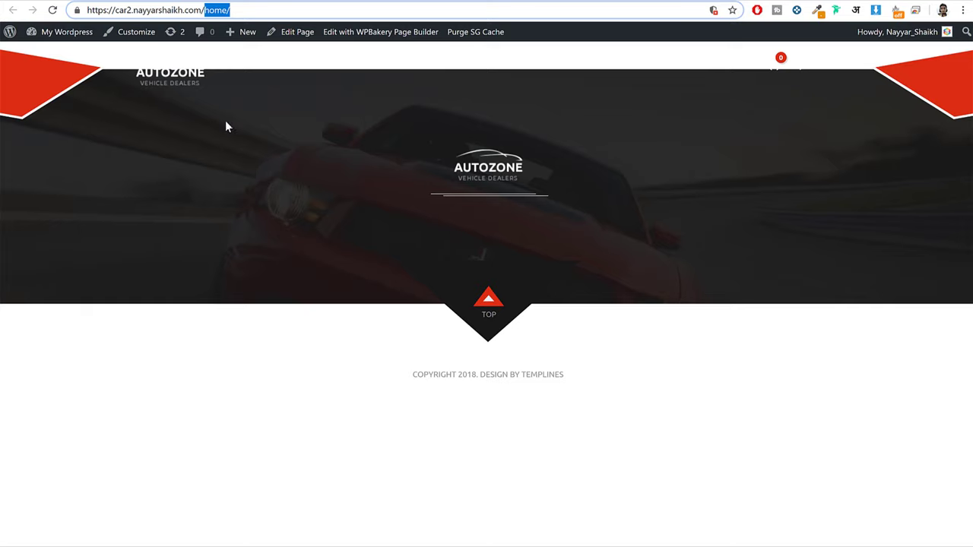
Look at the site's front page, then go back to the Home page's Edit Page screen.
{"action": "left_click", "coordinate": [181, 87]}
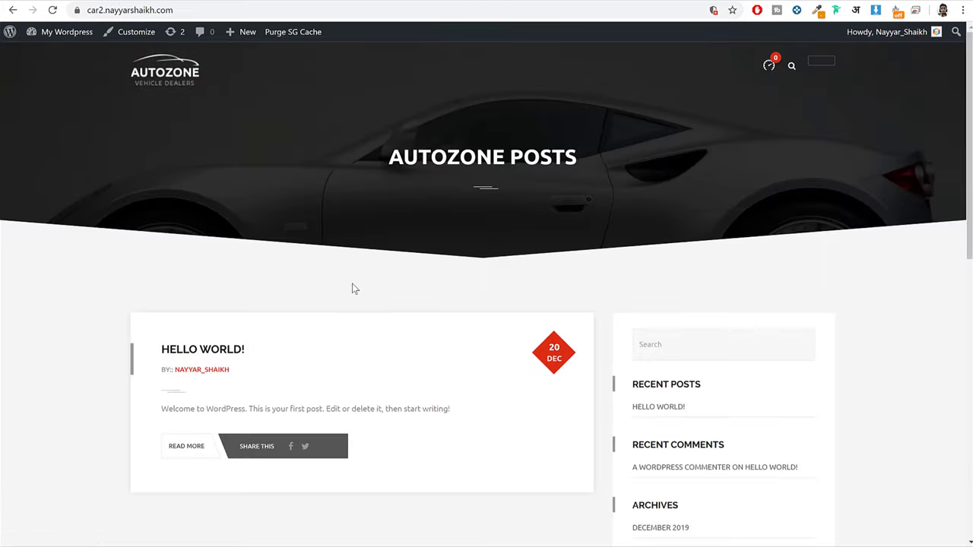
{"action": "scroll", "coordinate": [353, 289], "scroll_direction": "down", "scroll_amount": 4}
{"action": "scroll", "coordinate": [354, 289], "scroll_direction": "up", "scroll_amount": 5}
{"action": "key", "text": "alt+Left"}
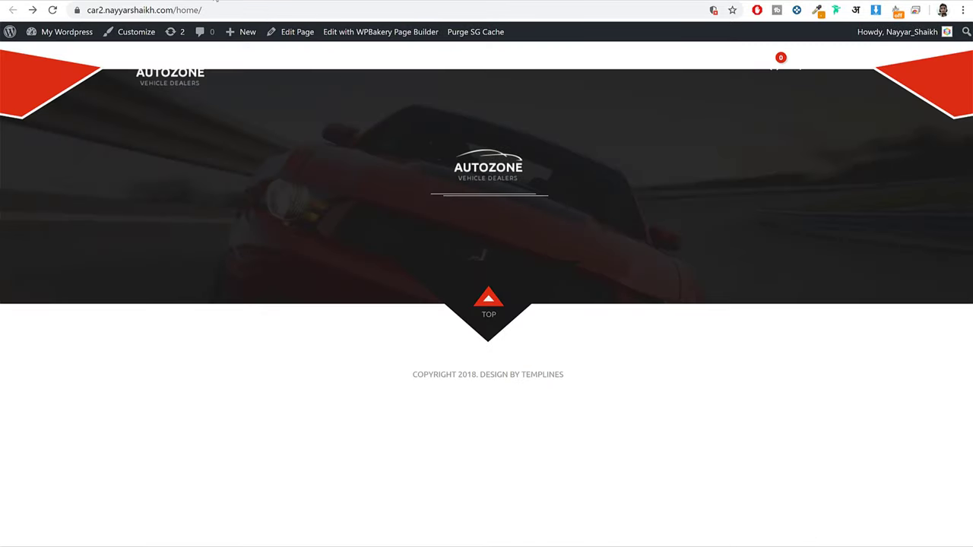
{"action": "key", "text": "alt+Left"}
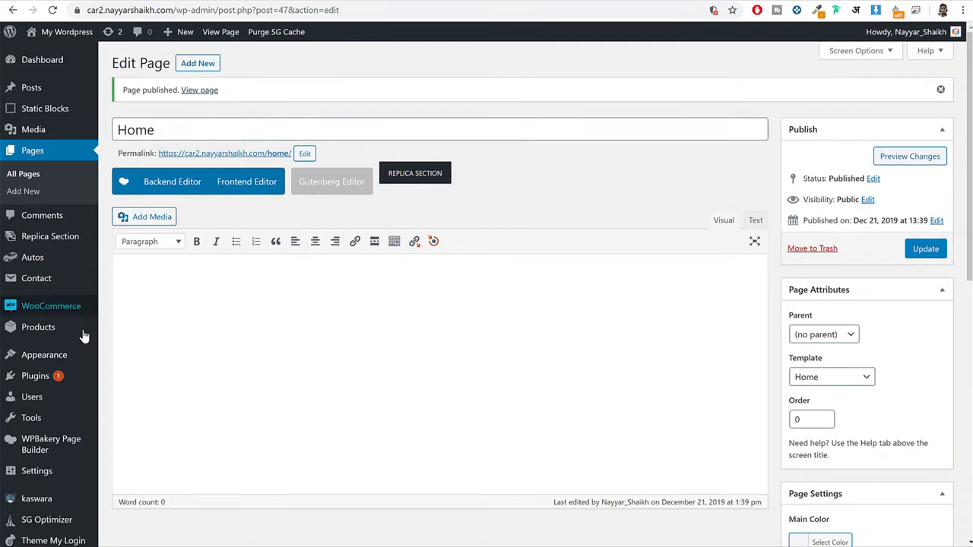
In Reading Settings, make the homepage a static page set to Home and save.
{"action": "mouse_move", "coordinate": [55, 475]}
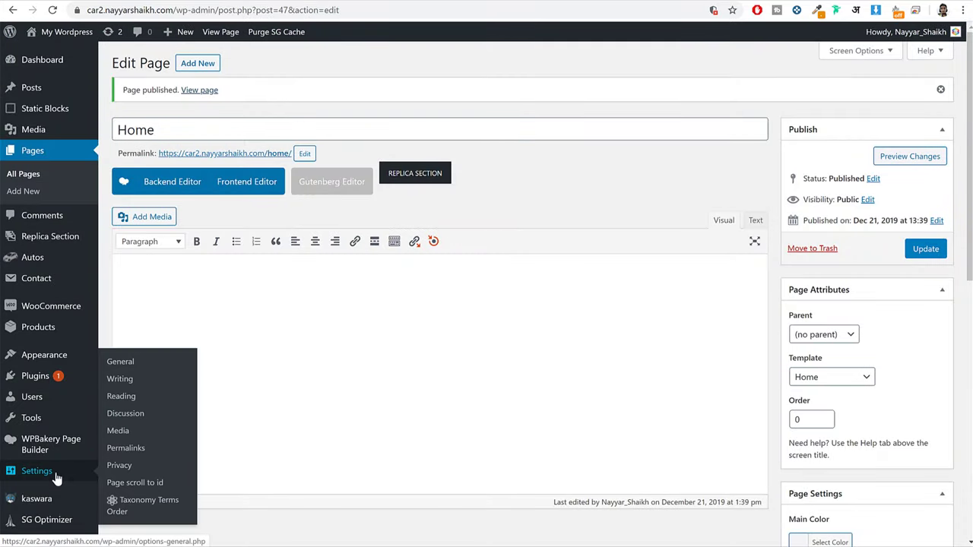
{"action": "left_click", "coordinate": [130, 404]}
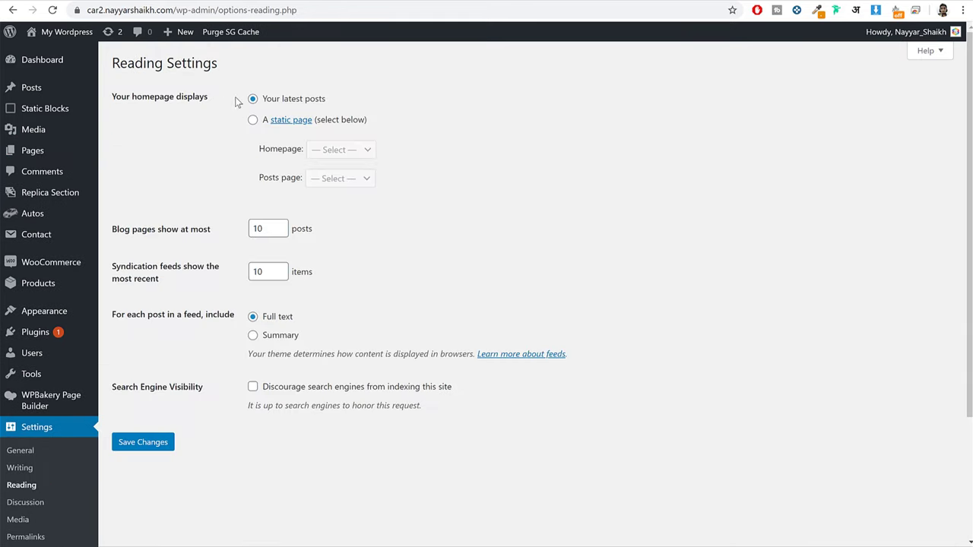
{"action": "left_click_drag", "start_coordinate": [207, 100], "coordinate": [105, 99]}
{"action": "left_click_drag", "start_coordinate": [328, 98], "coordinate": [265, 100]}
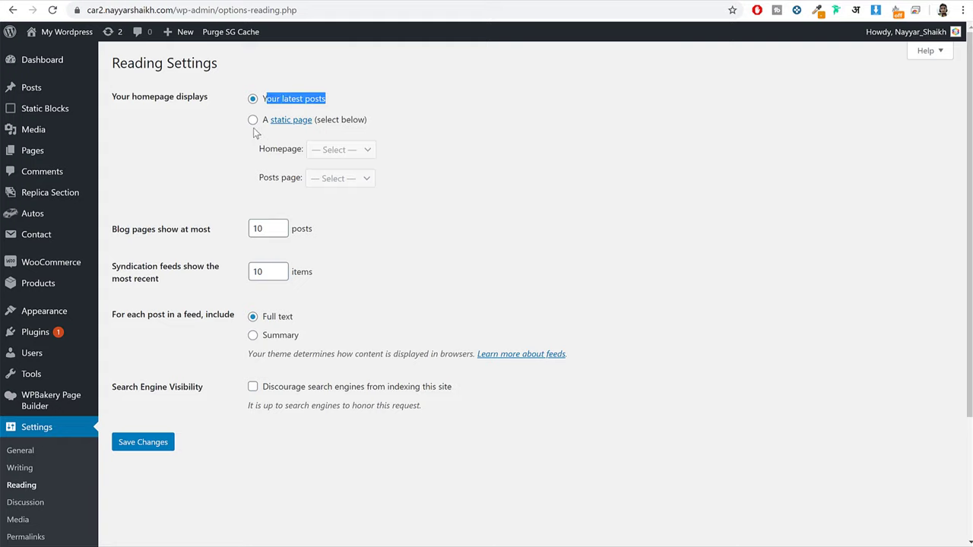
{"action": "left_click", "coordinate": [252, 119]}
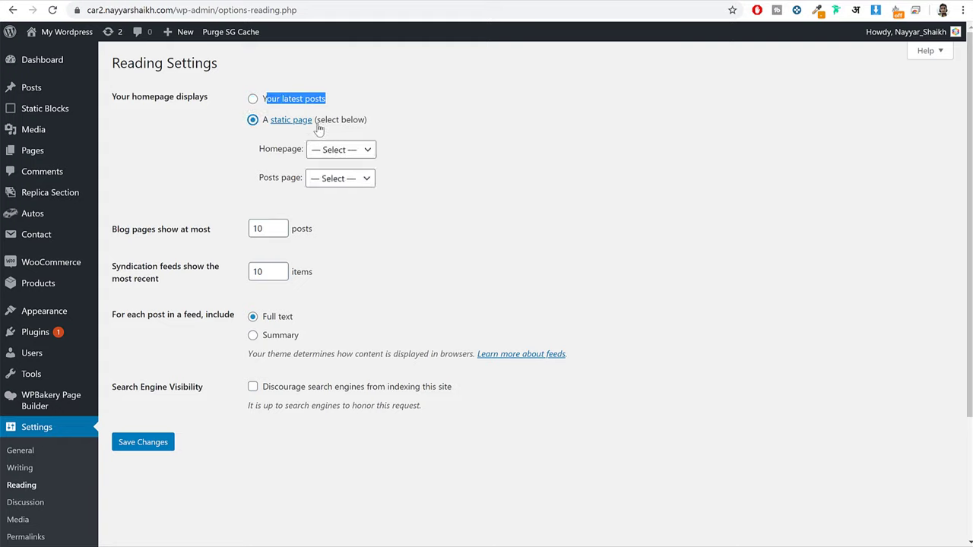
{"action": "left_click", "coordinate": [351, 155]}
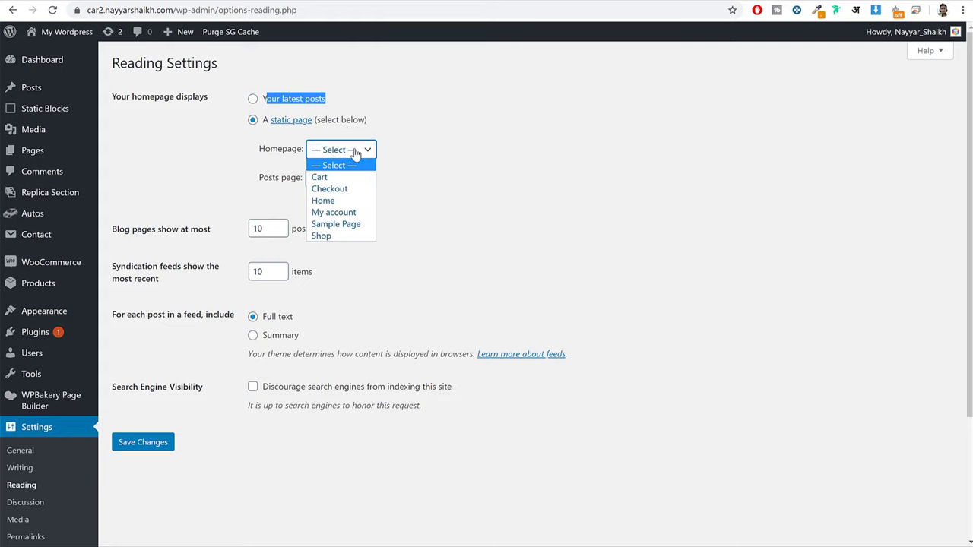
{"action": "left_click", "coordinate": [357, 199]}
{"action": "left_click", "coordinate": [148, 450]}
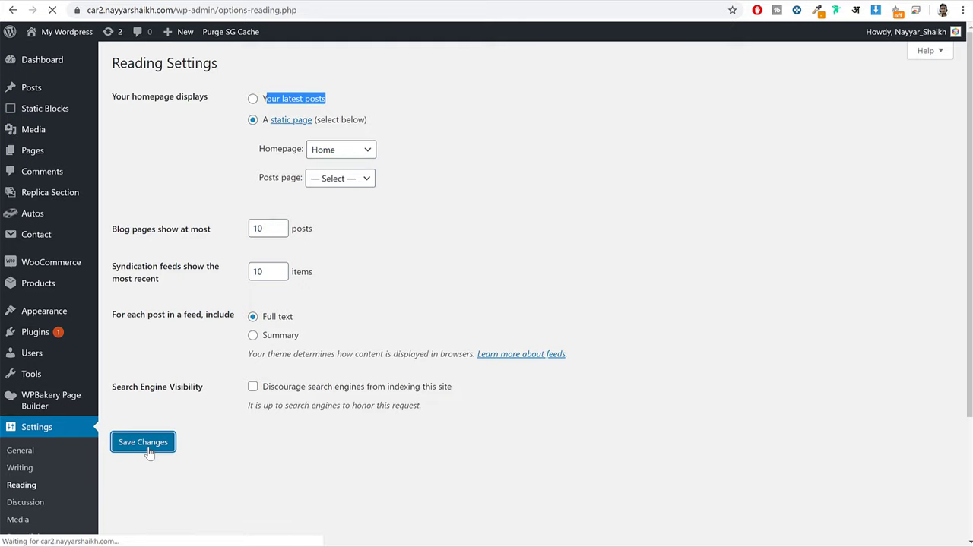
Reload the site's front page, then return to Reading Settings and open All Pages.
{"action": "left_click", "coordinate": [456, 0]}
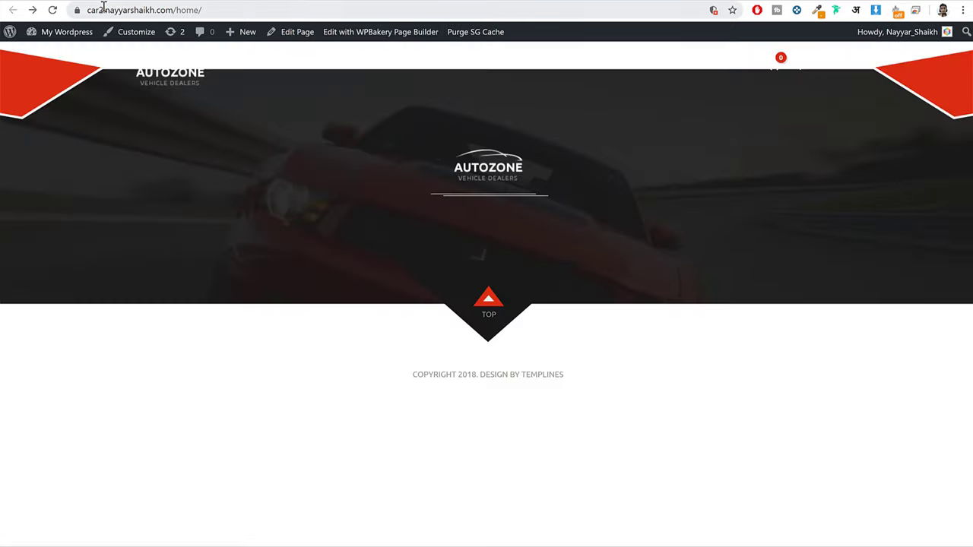
{"action": "left_click", "coordinate": [53, 11]}
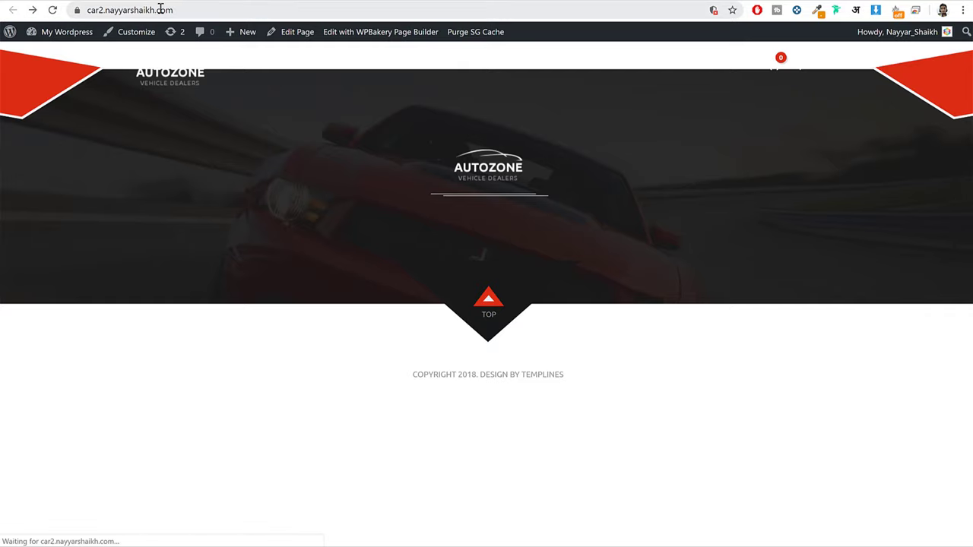
{"action": "left_click", "coordinate": [186, 9]}
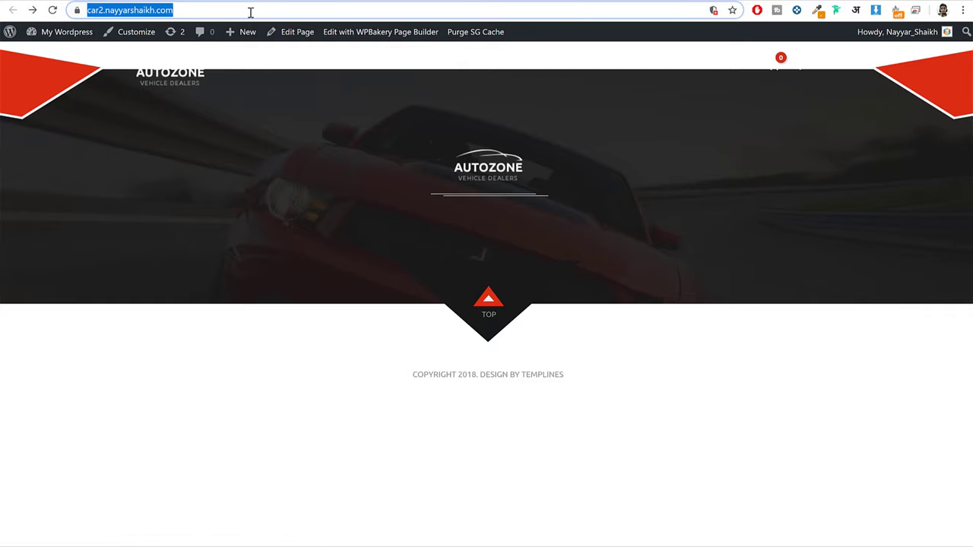
{"action": "left_click", "coordinate": [170, 86]}
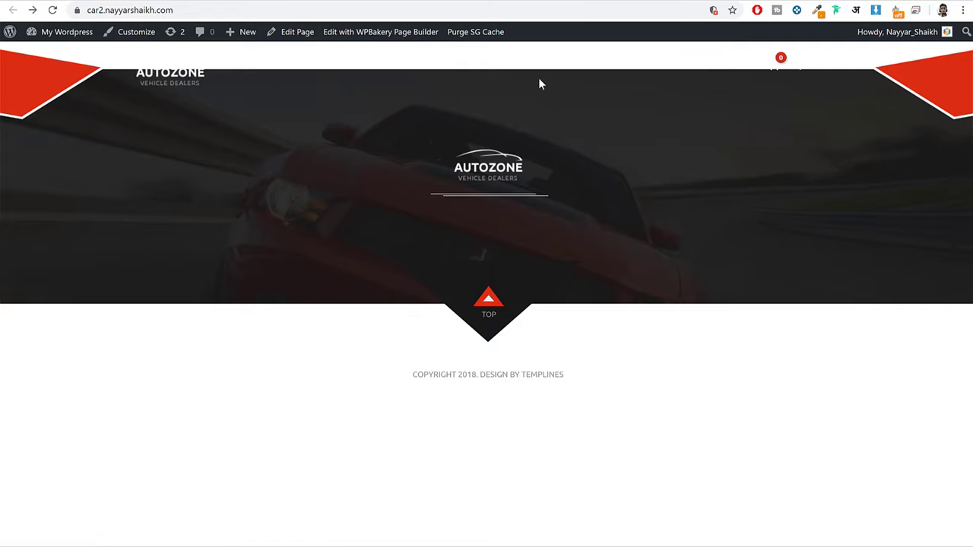
{"action": "key", "text": "alt+Right"}
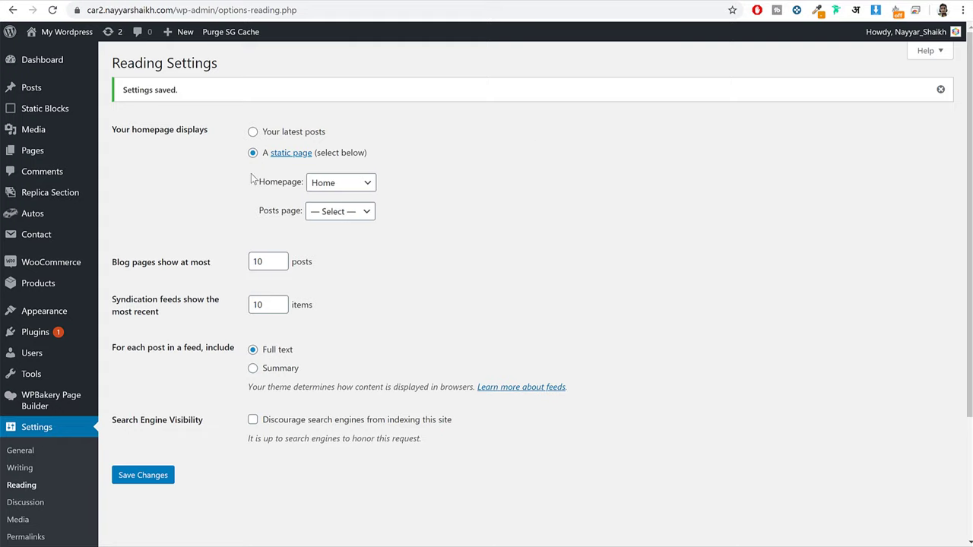
{"action": "mouse_move", "coordinate": [63, 150]}
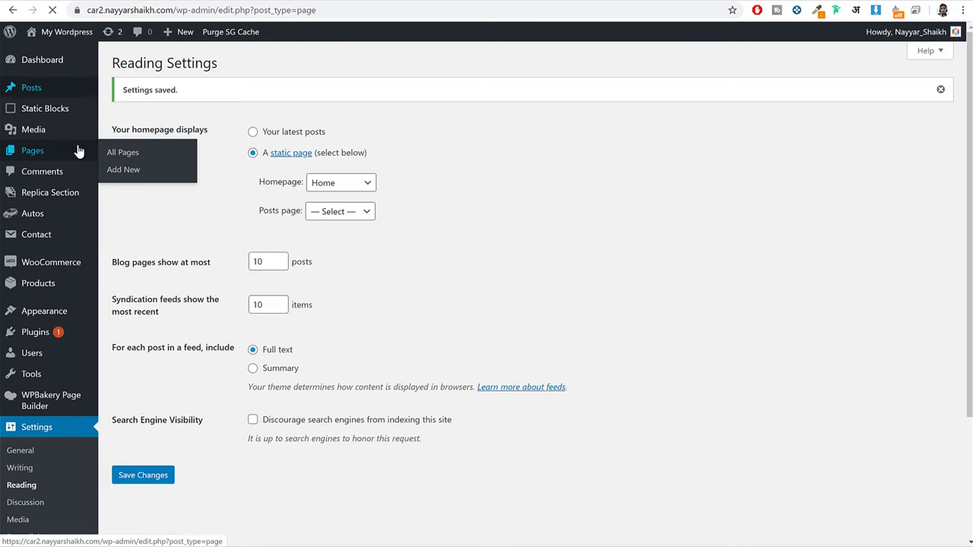
{"action": "left_click", "coordinate": [109, 151]}
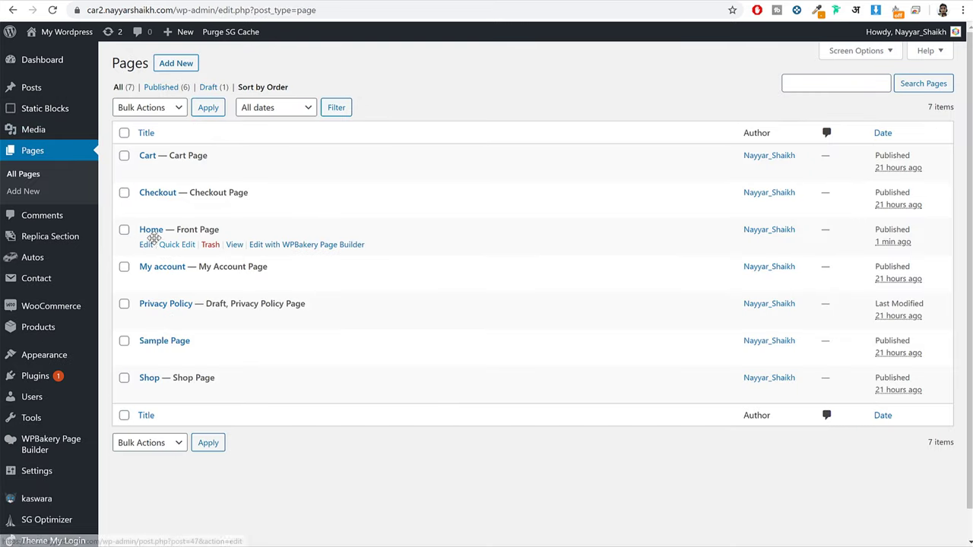
Edit the Home page and switch it to the WPBakery Backend Editor's blank canvas.
{"action": "left_click", "coordinate": [145, 245]}
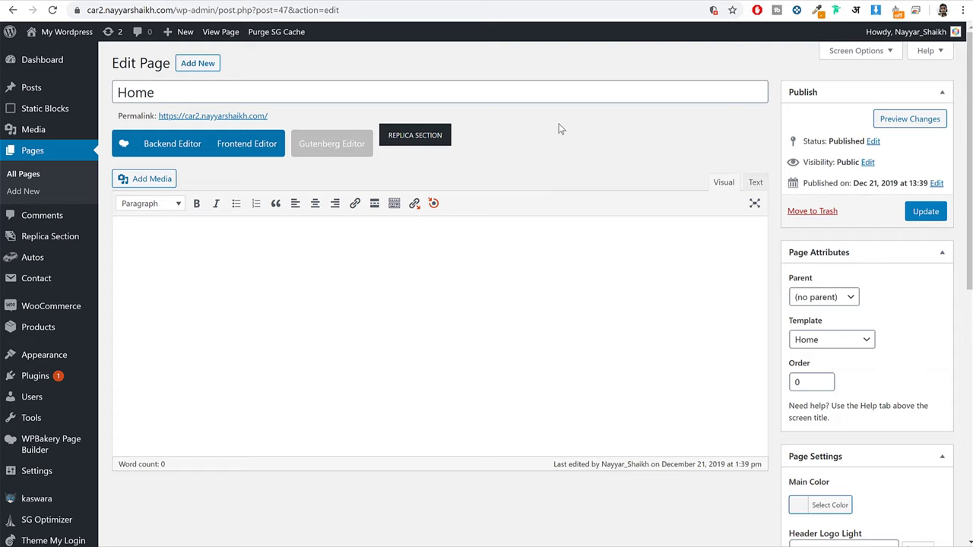
{"action": "left_click", "coordinate": [181, 152]}
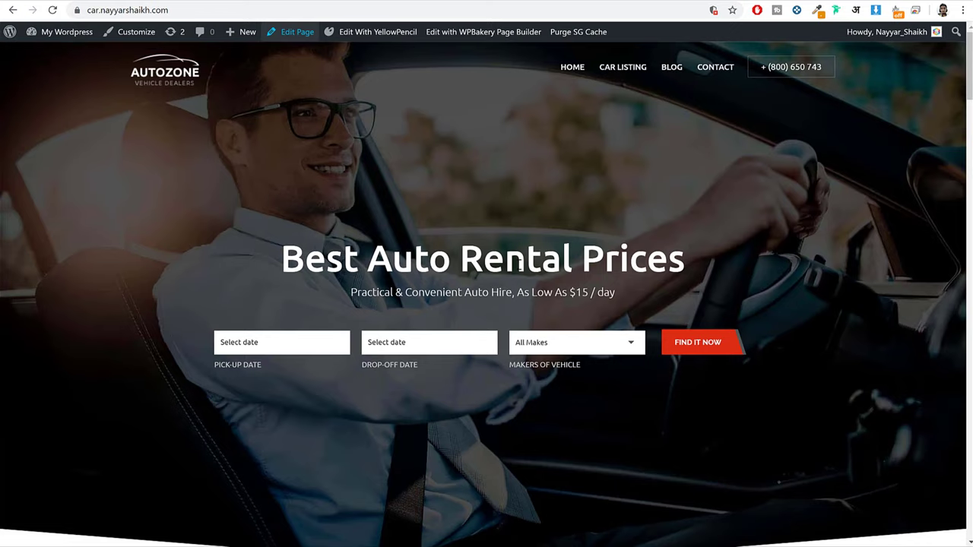
{"action": "scroll", "coordinate": [519, 264], "scroll_direction": "down", "scroll_amount": 14}
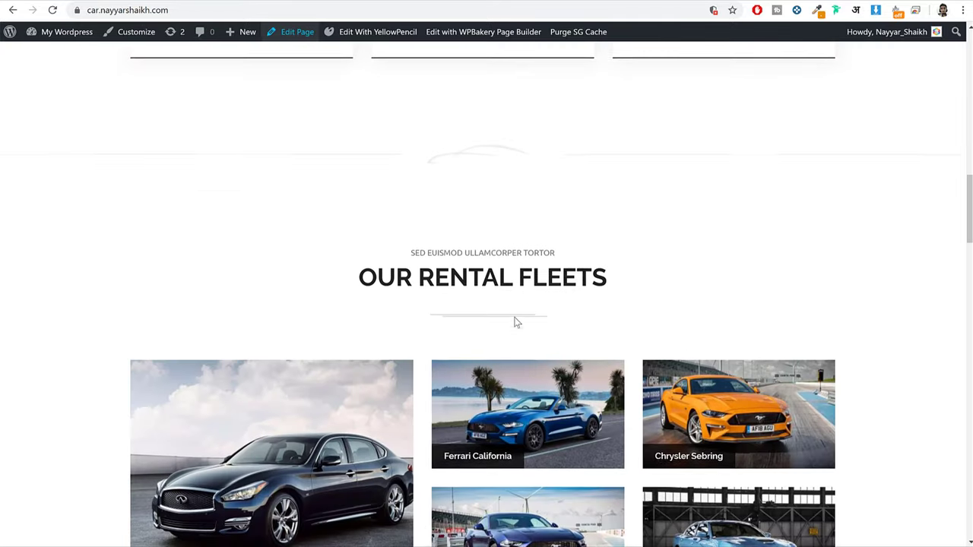
{"action": "scroll", "coordinate": [516, 322], "scroll_direction": "up", "scroll_amount": 14}
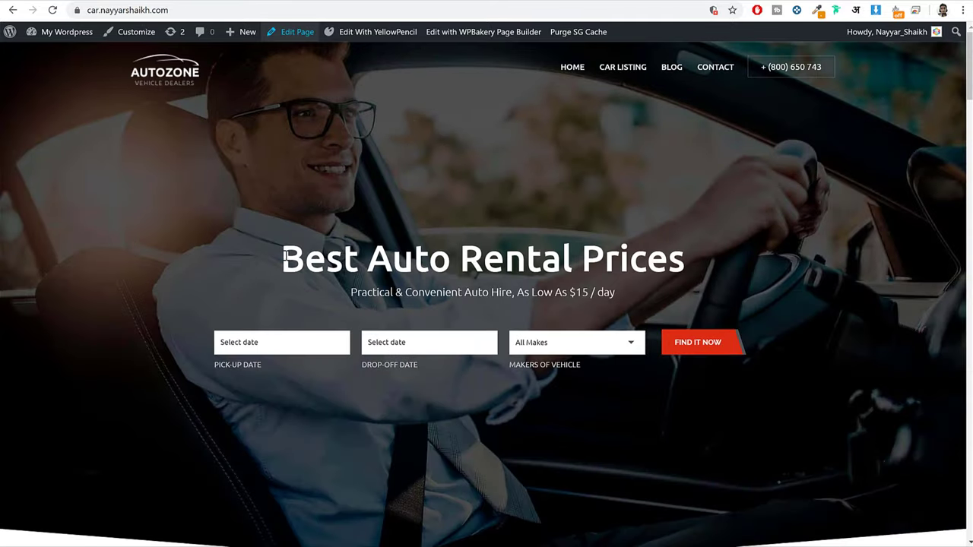
{"action": "left_click_drag", "start_coordinate": [285, 257], "coordinate": [747, 285]}
{"action": "key", "text": "ctrl+c"}
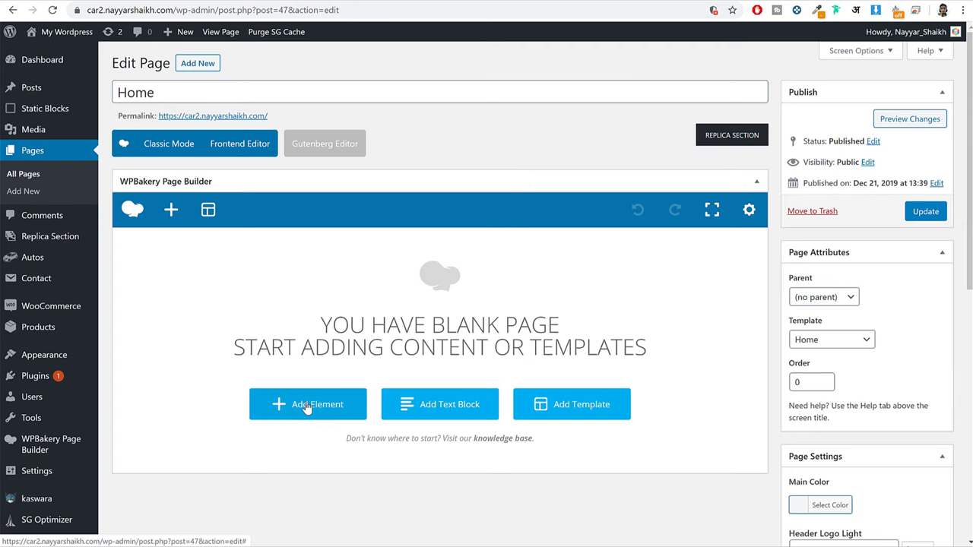
{"action": "left_click", "coordinate": [307, 405]}
Add an empty row and insert a Heading element into its column via a 'head' search.
{"action": "left_click", "coordinate": [357, 156]}
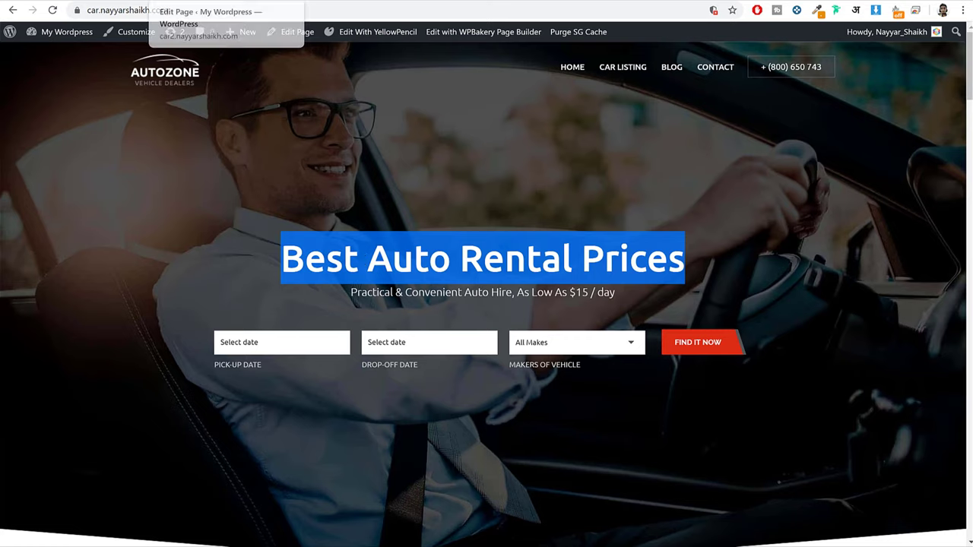
{"action": "left_click", "coordinate": [182, 1]}
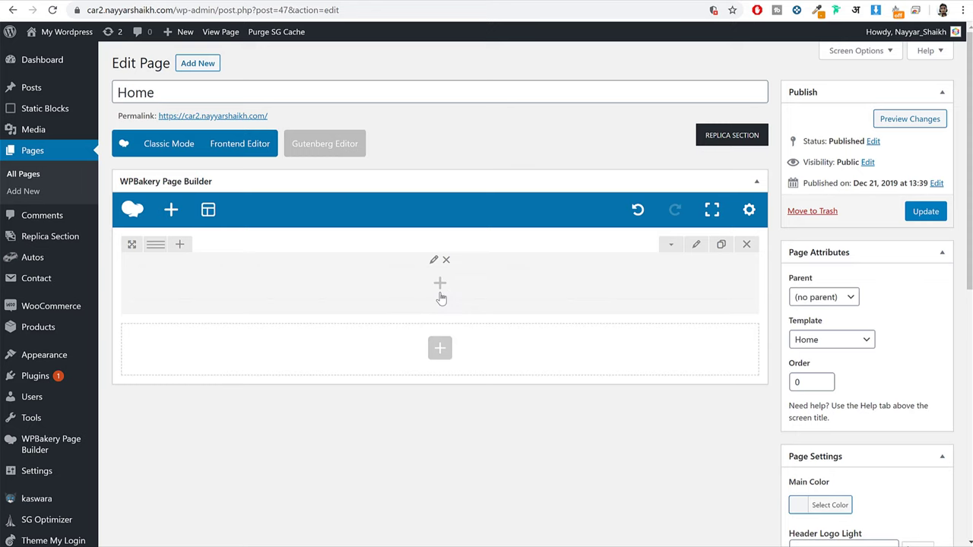
{"action": "left_click", "coordinate": [440, 286]}
{"action": "type", "text": "head"}
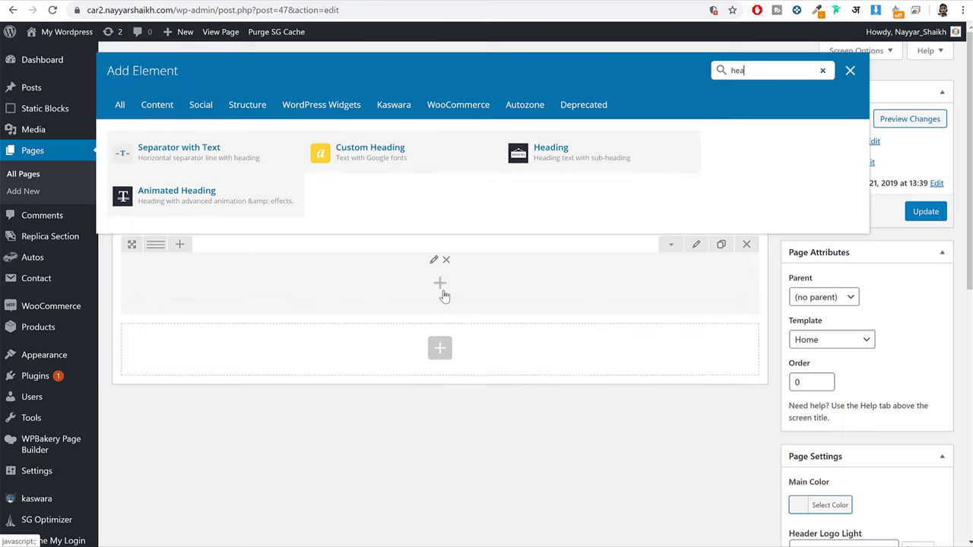
{"action": "left_click", "coordinate": [550, 174]}
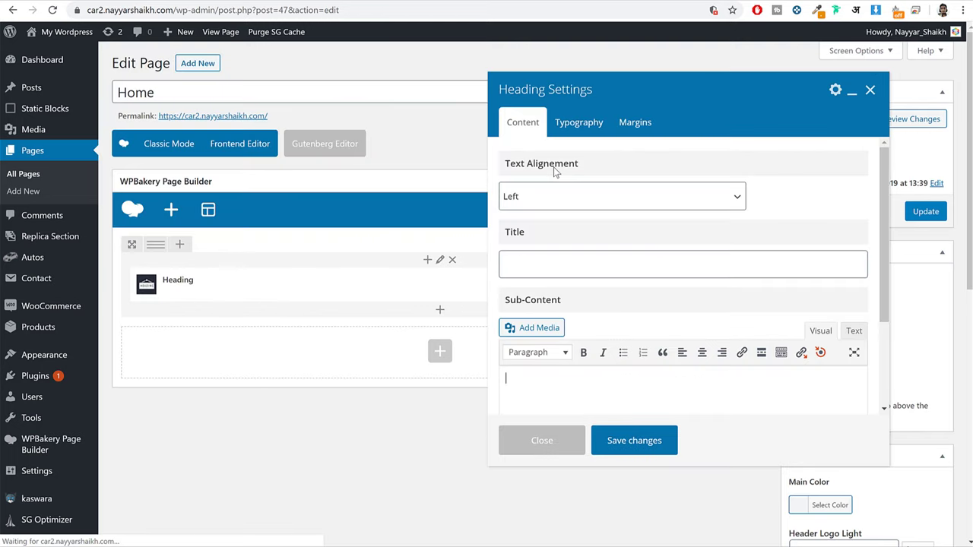
{"action": "left_click", "coordinate": [545, 199]}
Centre-align the heading and paste 'Best Auto Rental Prices' as its title.
{"action": "left_click", "coordinate": [557, 228]}
{"action": "left_click", "coordinate": [559, 262]}
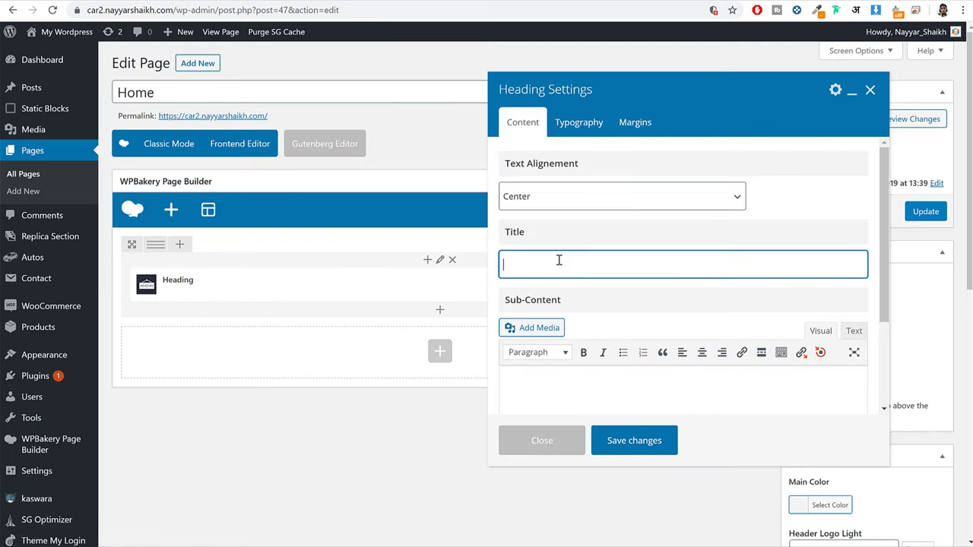
{"action": "key", "text": "ctrl+v"}
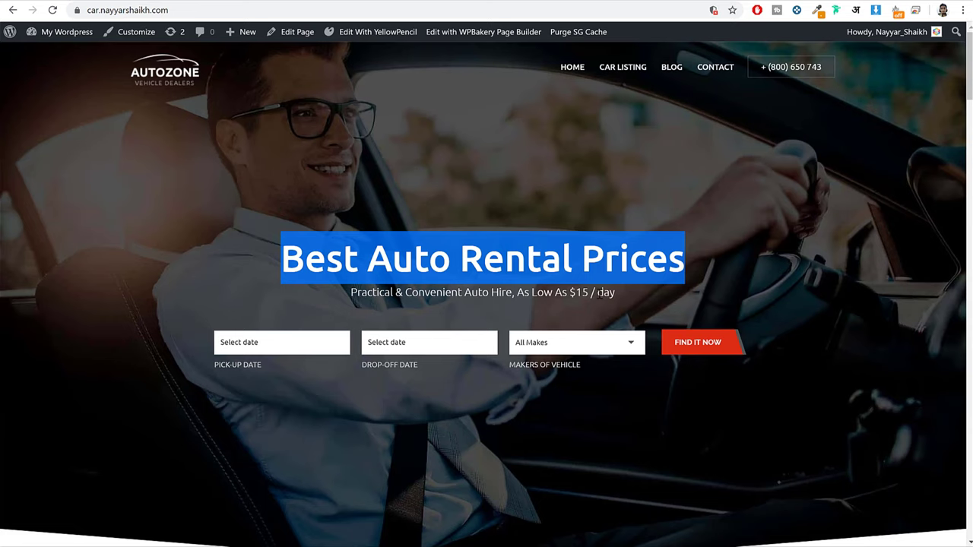
Paste 'Practical & Convenient Auto Hire, As Low As $15 / day' as the heading's sub-content.
{"action": "triple_click", "coordinate": [600, 294]}
{"action": "key", "text": "ctrl+c"}
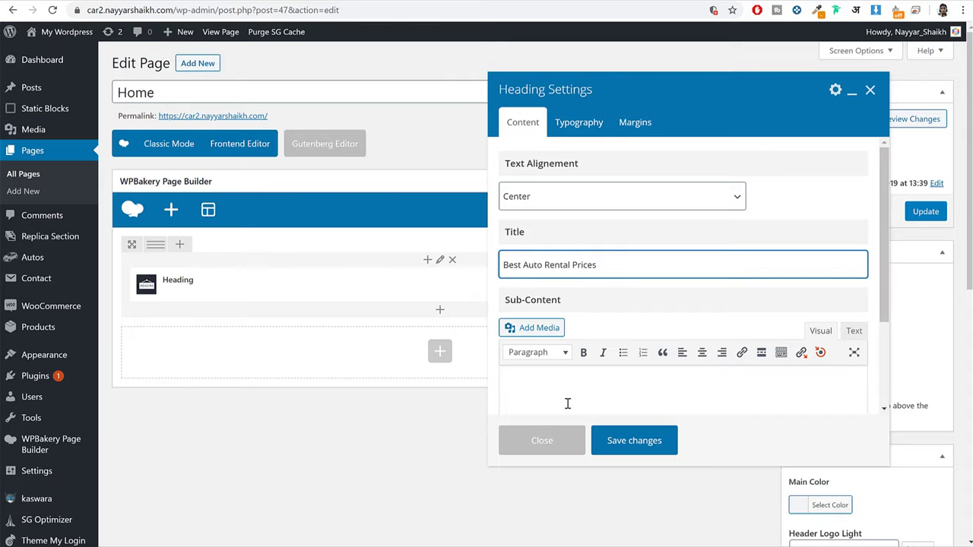
{"action": "left_click", "coordinate": [567, 403]}
{"action": "key", "text": "ctrl+v"}
{"action": "scroll", "coordinate": [684, 380], "scroll_direction": "down", "scroll_amount": 2}
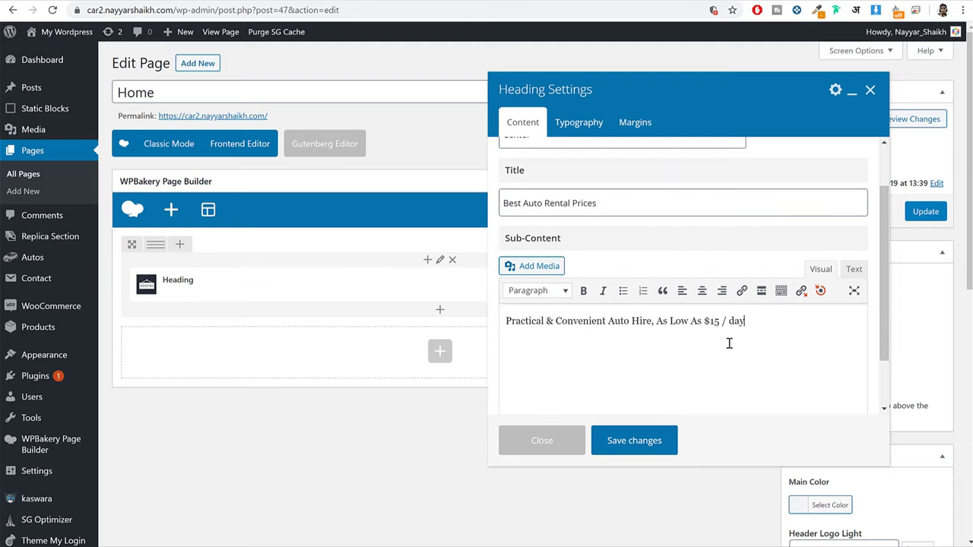
{"action": "scroll", "coordinate": [730, 365], "scroll_direction": "up", "scroll_amount": 2}
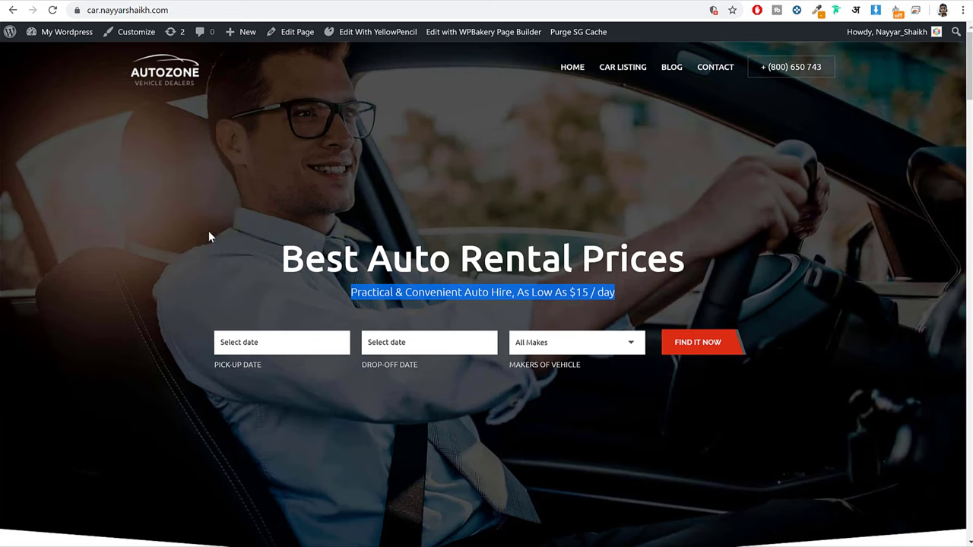
{"action": "left_click_drag", "start_coordinate": [209, 237], "coordinate": [719, 317]}
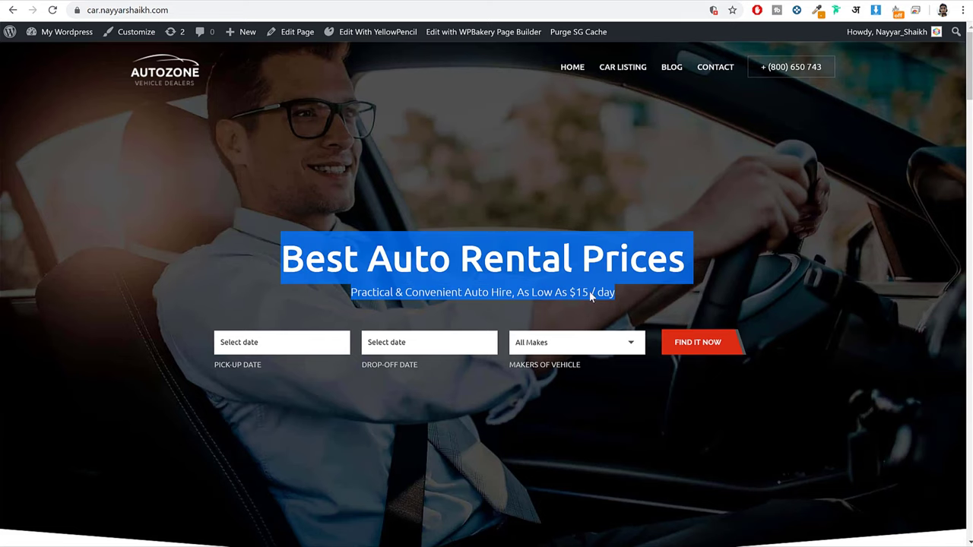
{"action": "left_click", "coordinate": [173, 1]}
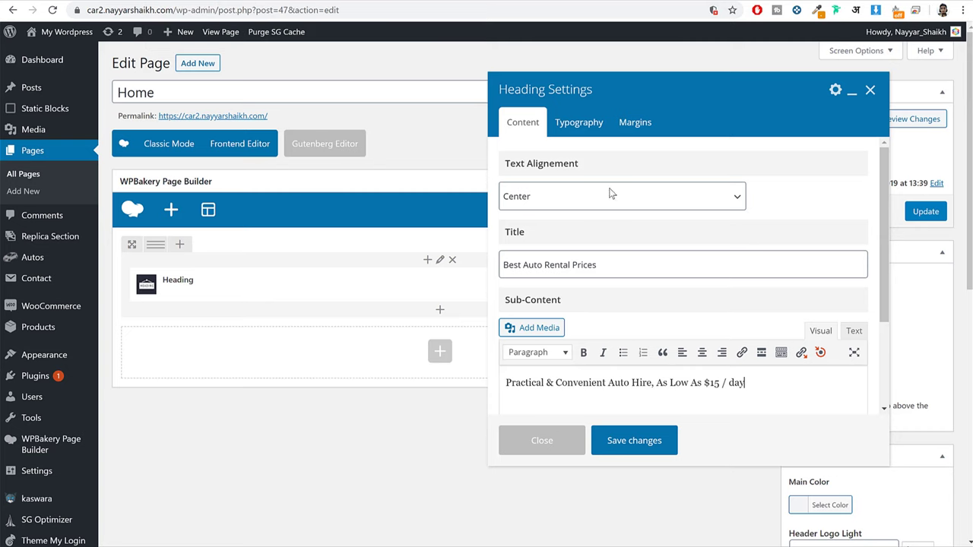
{"action": "left_click", "coordinate": [581, 125]}
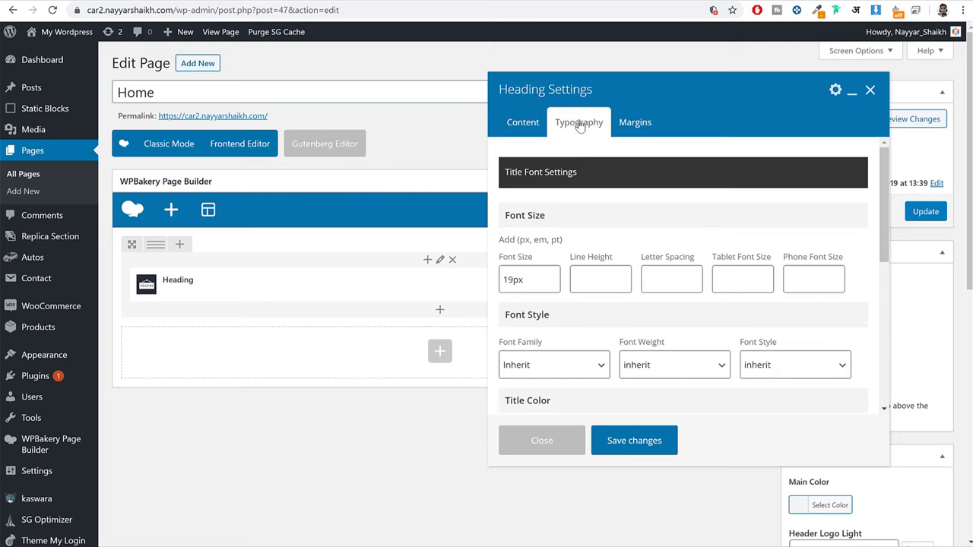
Check the subtitle text in the content settings, then return to the Typography settings.
{"action": "scroll", "coordinate": [589, 228], "scroll_direction": "down", "scroll_amount": 1}
{"action": "scroll", "coordinate": [582, 204], "scroll_direction": "up", "scroll_amount": 1}
{"action": "left_click_drag", "start_coordinate": [590, 173], "coordinate": [490, 176]}
{"action": "left_click", "coordinate": [548, 177]}
{"action": "left_click", "coordinate": [508, 129]}
{"action": "left_click_drag", "start_coordinate": [639, 267], "coordinate": [454, 266]}
{"action": "scroll", "coordinate": [629, 313], "scroll_direction": "down", "scroll_amount": 2}
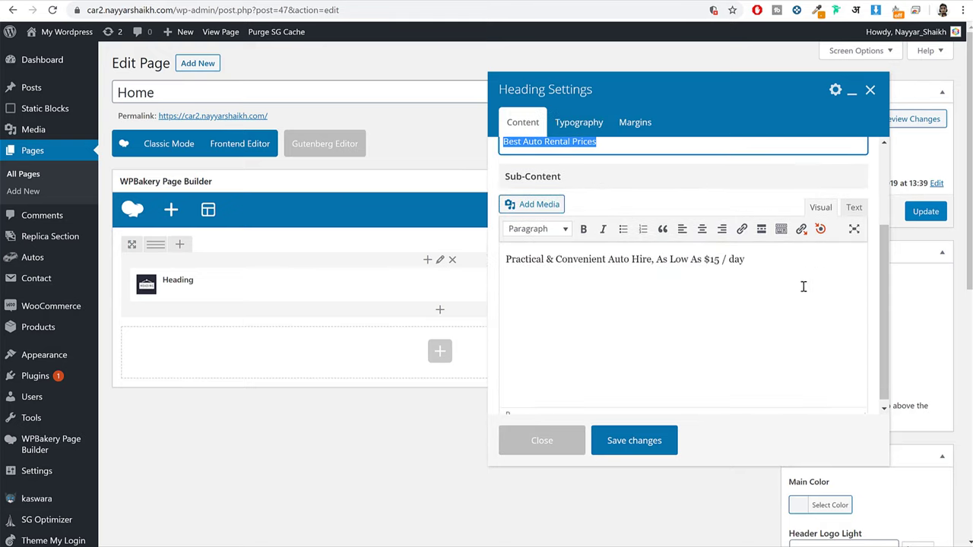
{"action": "left_click_drag", "start_coordinate": [760, 262], "coordinate": [511, 259]}
{"action": "left_click", "coordinate": [582, 115]}
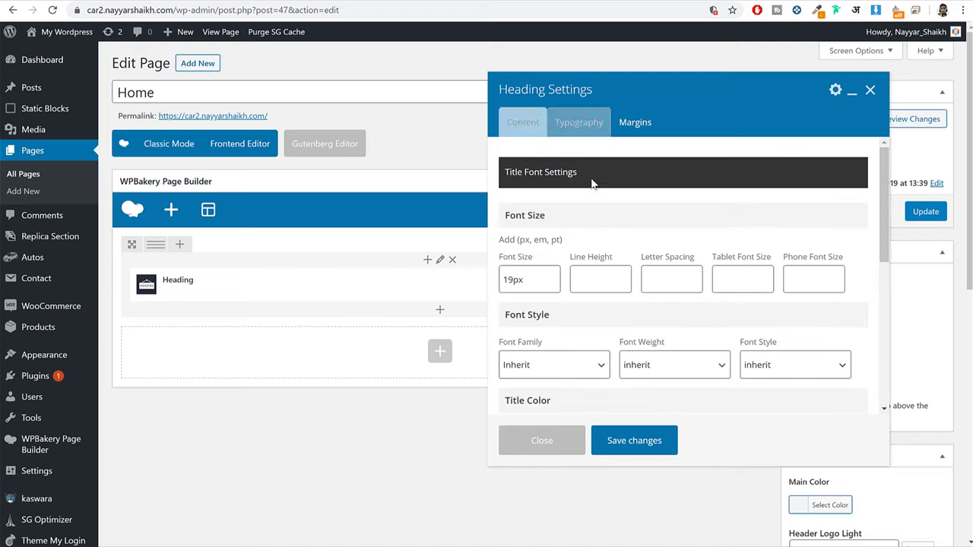
{"action": "scroll", "coordinate": [608, 182], "scroll_direction": "down", "scroll_amount": 5}
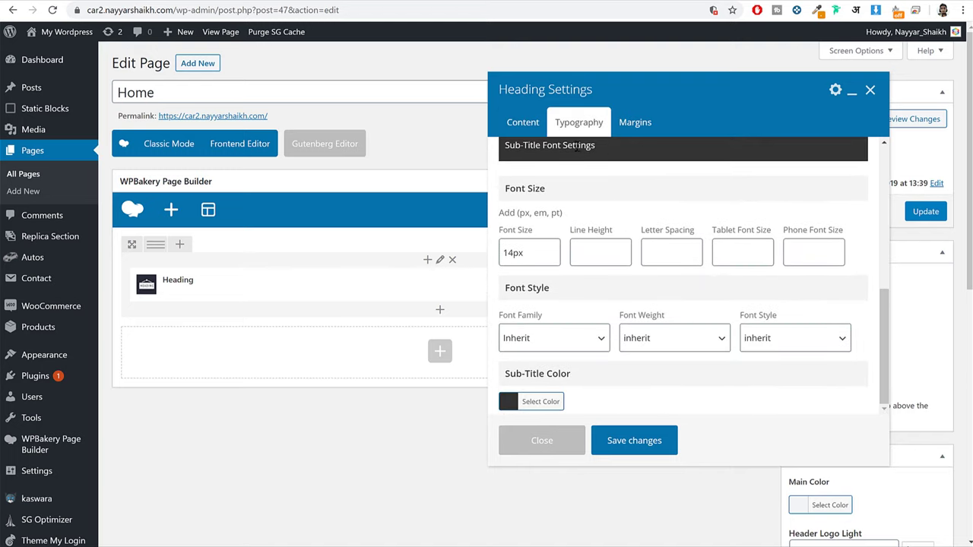
{"action": "scroll", "coordinate": [646, 333], "scroll_direction": "up", "scroll_amount": 3}
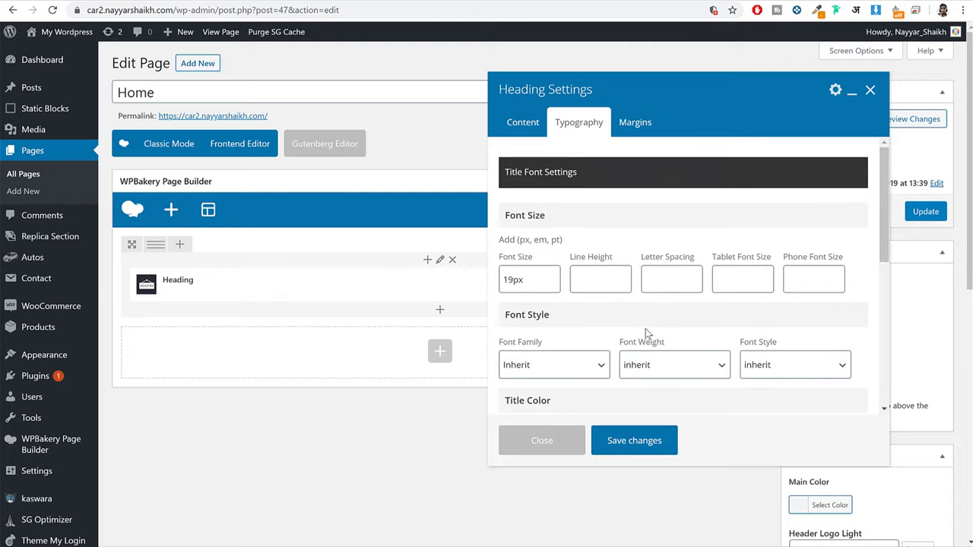
Edit the title font size from 19 and set the title font weight to 500.
{"action": "left_click", "coordinate": [512, 279]}
{"action": "key", "text": "BackSpace"}
{"action": "key", "text": "BackSpace"}
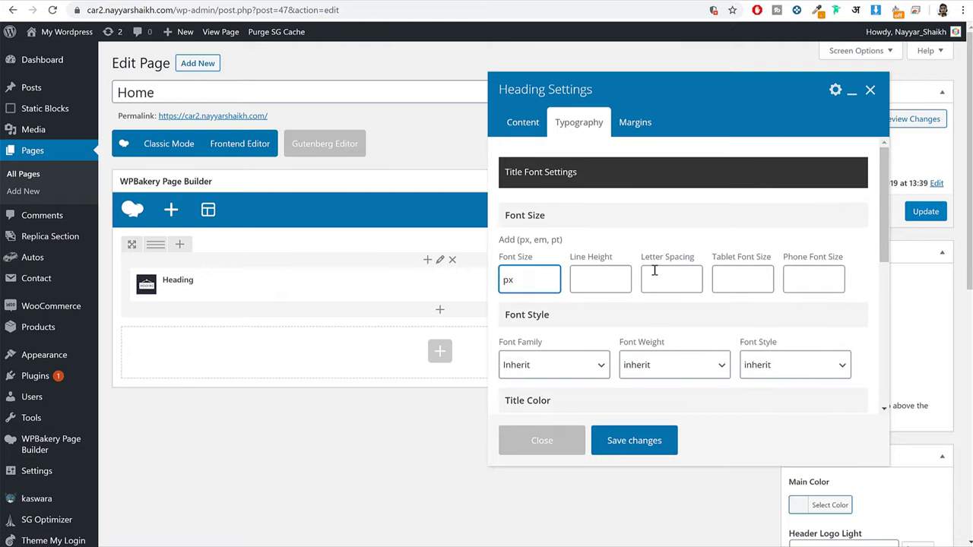
{"action": "type", "text": "60"}
{"action": "scroll", "coordinate": [658, 258], "scroll_direction": "down", "scroll_amount": 2}
{"action": "scroll", "coordinate": [690, 258], "scroll_direction": "up", "scroll_amount": 1}
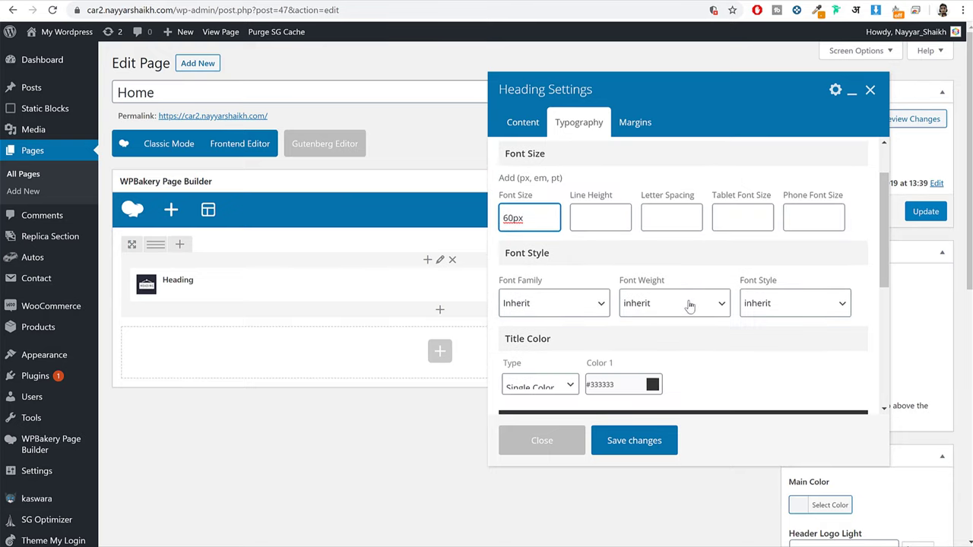
{"action": "left_click", "coordinate": [684, 310]}
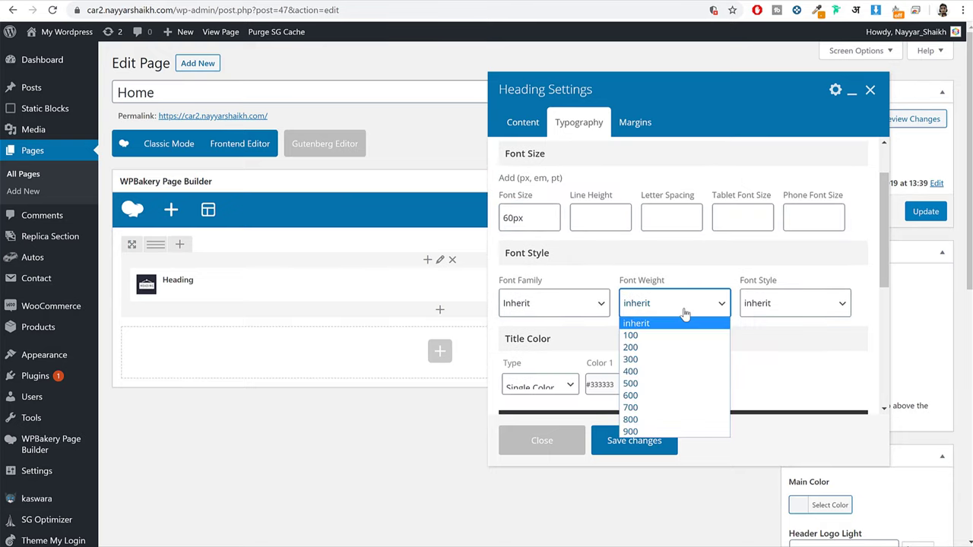
{"action": "left_click", "coordinate": [660, 384]}
{"action": "left_click_drag", "start_coordinate": [669, 283], "coordinate": [639, 282]}
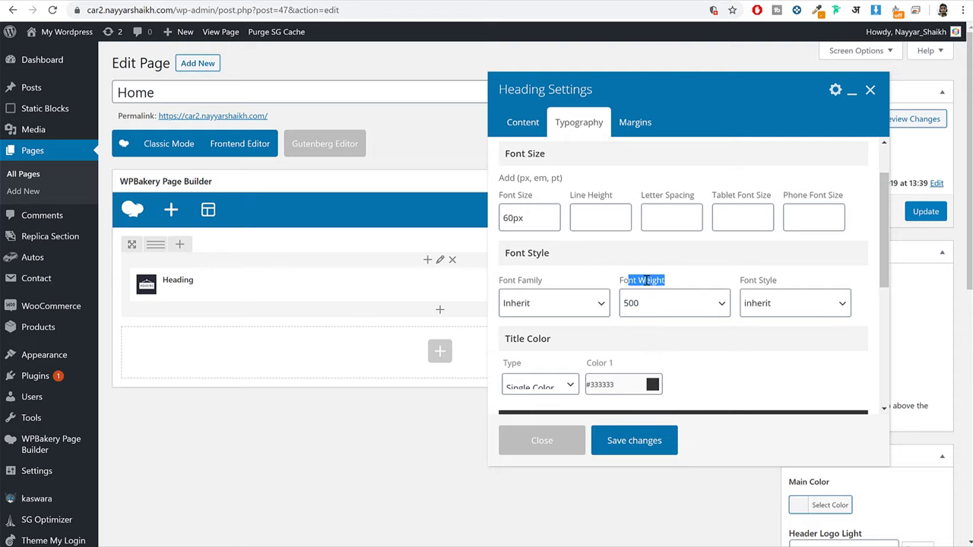
{"action": "scroll", "coordinate": [709, 332], "scroll_direction": "down", "scroll_amount": 2}
{"action": "left_click", "coordinate": [702, 270]}
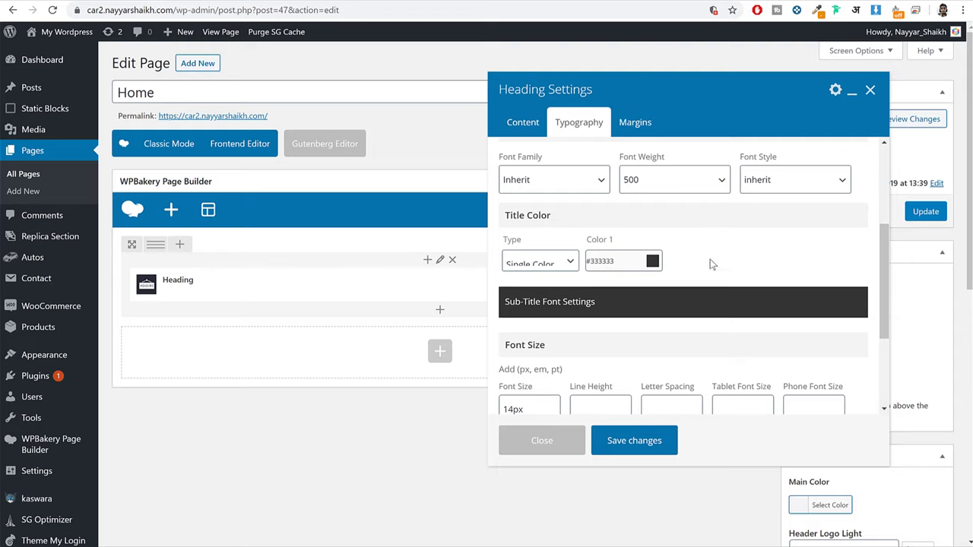
{"action": "scroll", "coordinate": [712, 263], "scroll_direction": "down", "scroll_amount": 1}
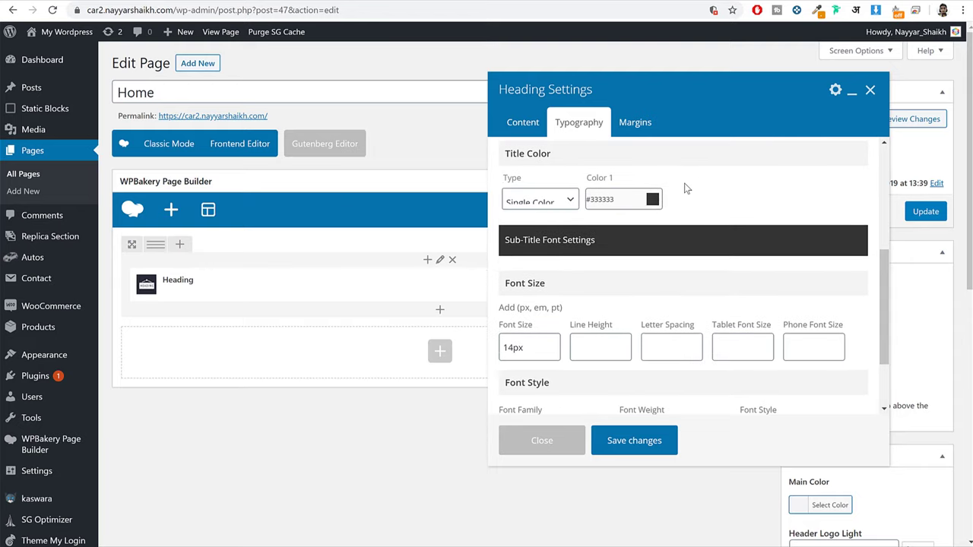
Set the heading title colour to white, #ffffff.
{"action": "left_click", "coordinate": [644, 199]}
{"action": "scroll", "coordinate": [575, 304], "scroll_direction": "down", "scroll_amount": 1}
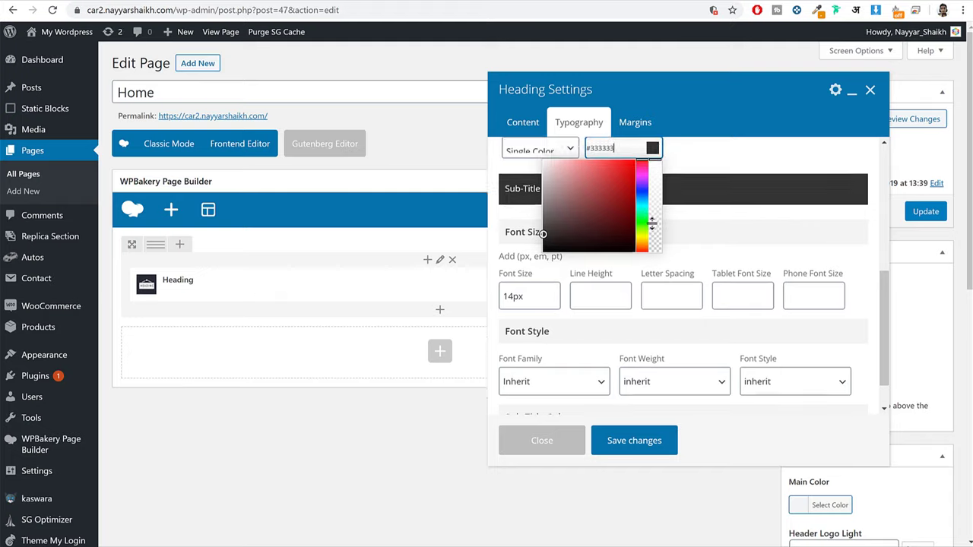
{"action": "scroll", "coordinate": [576, 305], "scroll_direction": "up", "scroll_amount": 2}
{"action": "left_click_drag", "start_coordinate": [575, 305], "coordinate": [542, 272]}
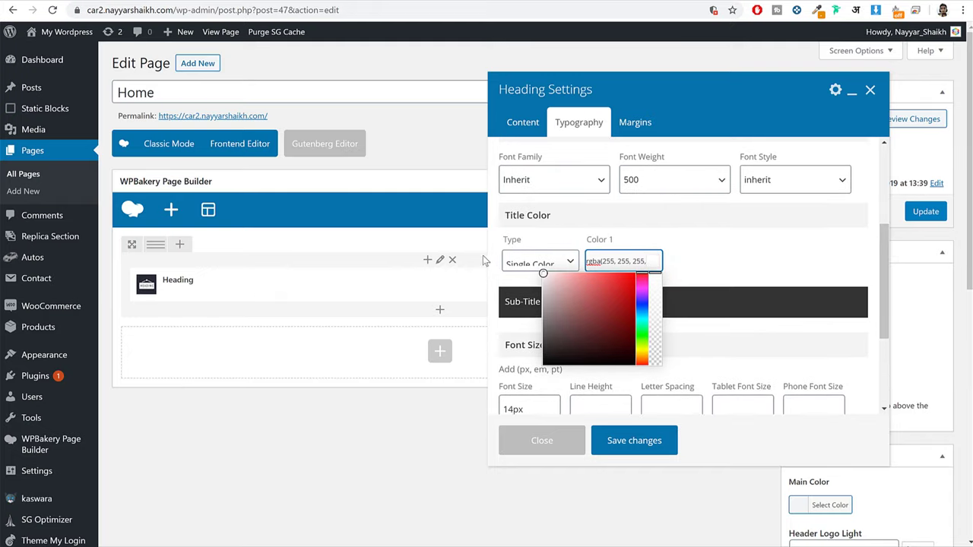
{"action": "triple_click", "coordinate": [616, 258]}
{"action": "type", "text": "#ffffff"}
{"action": "left_click", "coordinate": [723, 257]}
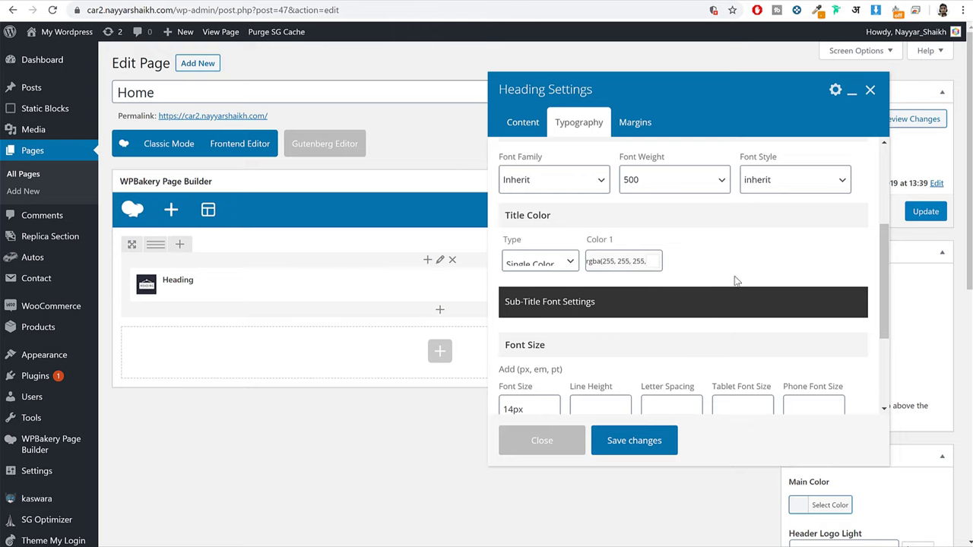
Give the subtitle an 18px font size and 300 font weight.
{"action": "scroll", "coordinate": [736, 281], "scroll_direction": "down", "scroll_amount": 2}
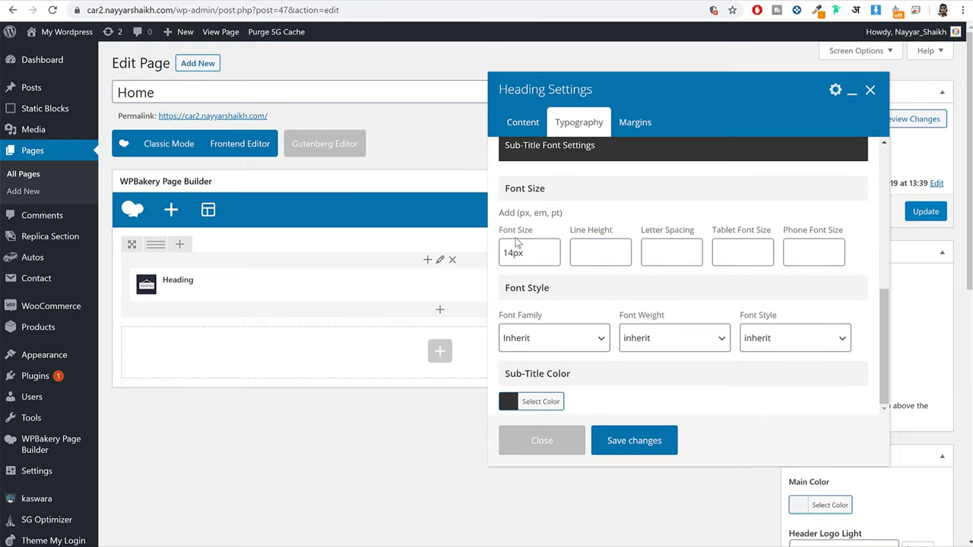
{"action": "left_click_drag", "start_coordinate": [512, 257], "coordinate": [471, 261]}
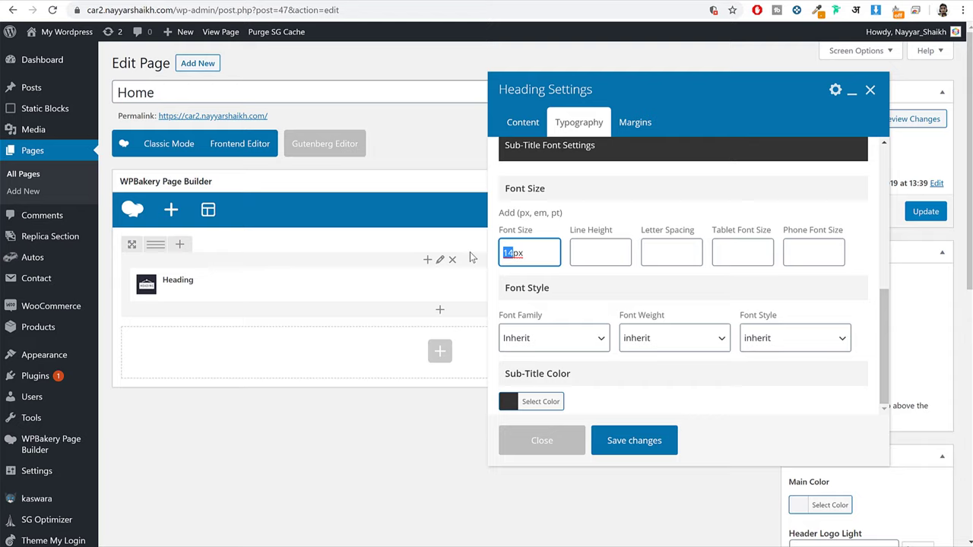
{"action": "type", "text": "18"}
{"action": "left_click", "coordinate": [653, 335]}
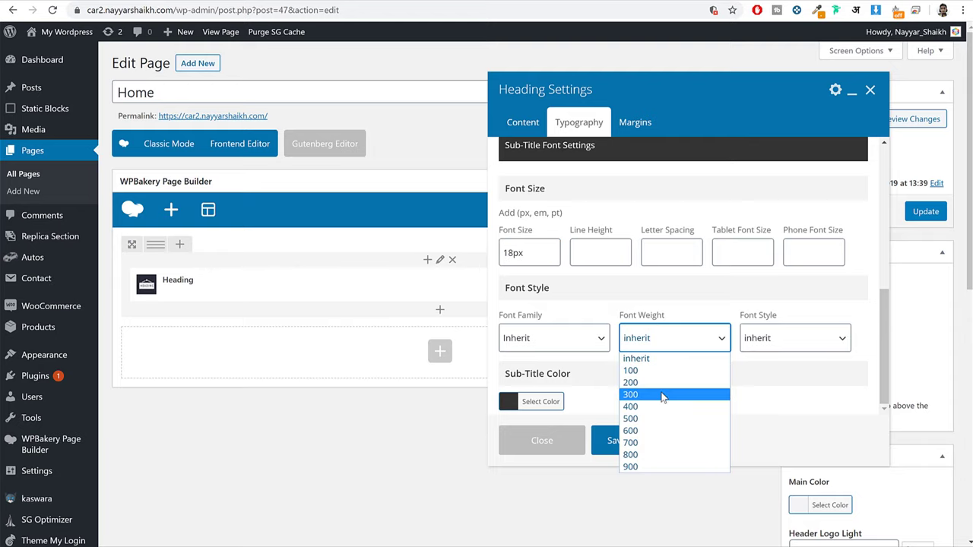
{"action": "left_click", "coordinate": [663, 394]}
Inspect the heading and subtitle text on the reference site's front page.
{"action": "left_click", "coordinate": [45, 0]}
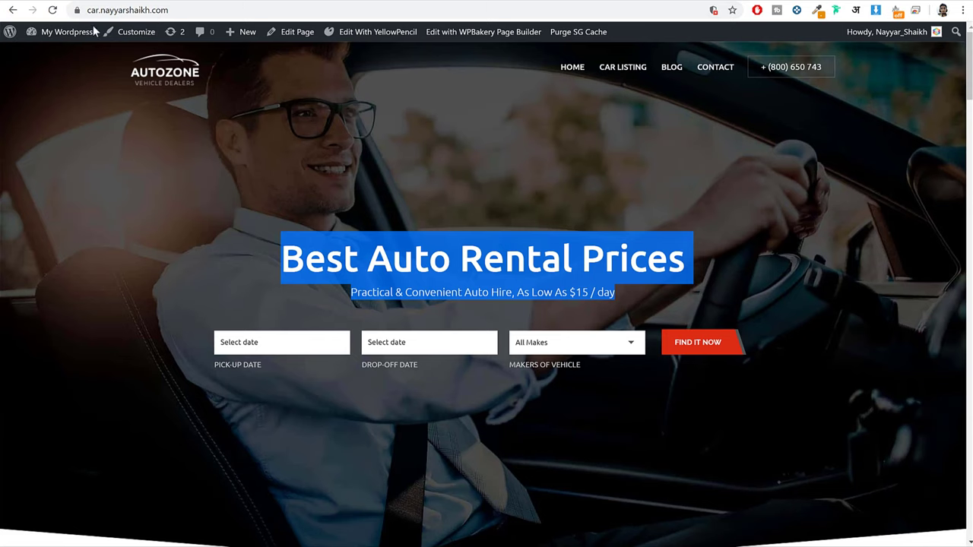
{"action": "left_click", "coordinate": [386, 283]}
{"action": "left_click_drag", "start_coordinate": [355, 291], "coordinate": [386, 292]}
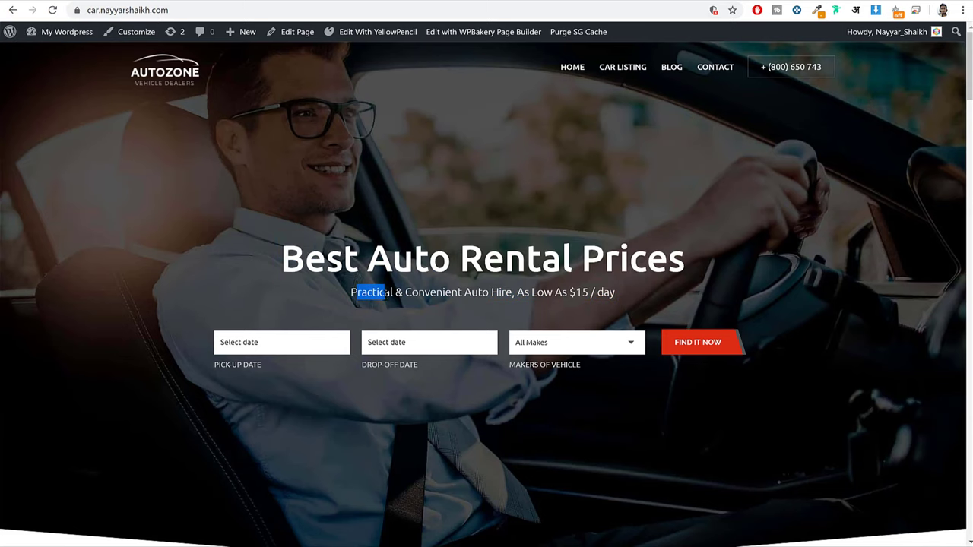
{"action": "left_click", "coordinate": [391, 293]}
{"action": "left_click_drag", "start_coordinate": [283, 256], "coordinate": [399, 297]}
{"action": "left_click", "coordinate": [402, 260]}
{"action": "left_click_drag", "start_coordinate": [411, 260], "coordinate": [573, 260]}
{"action": "left_click_drag", "start_coordinate": [642, 267], "coordinate": [693, 274]}
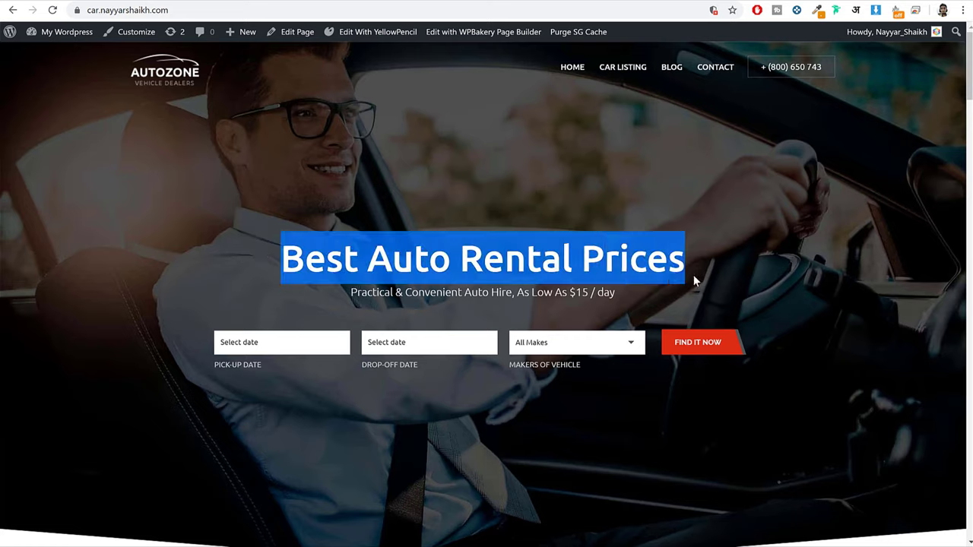
{"action": "left_click_drag", "start_coordinate": [620, 292], "coordinate": [347, 291]}
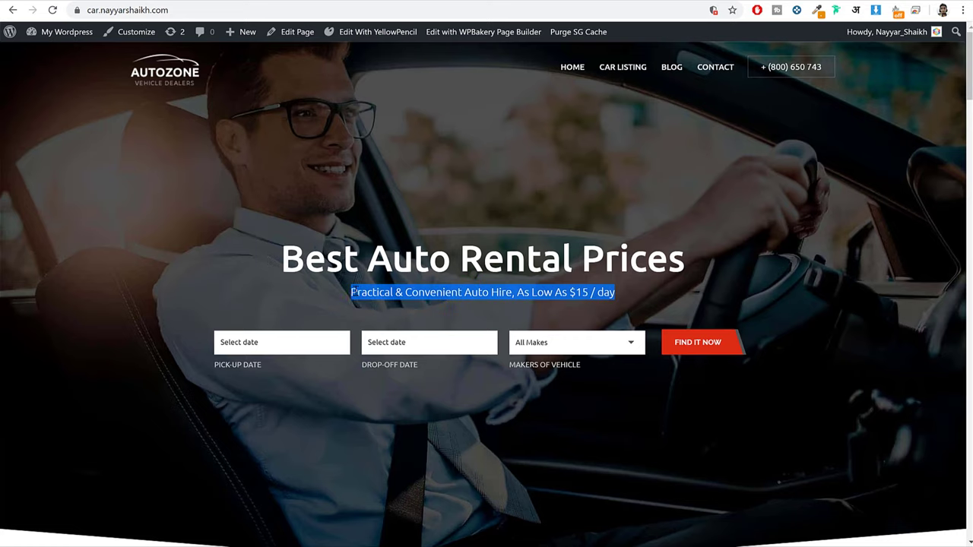
{"action": "left_click", "coordinate": [380, 295]}
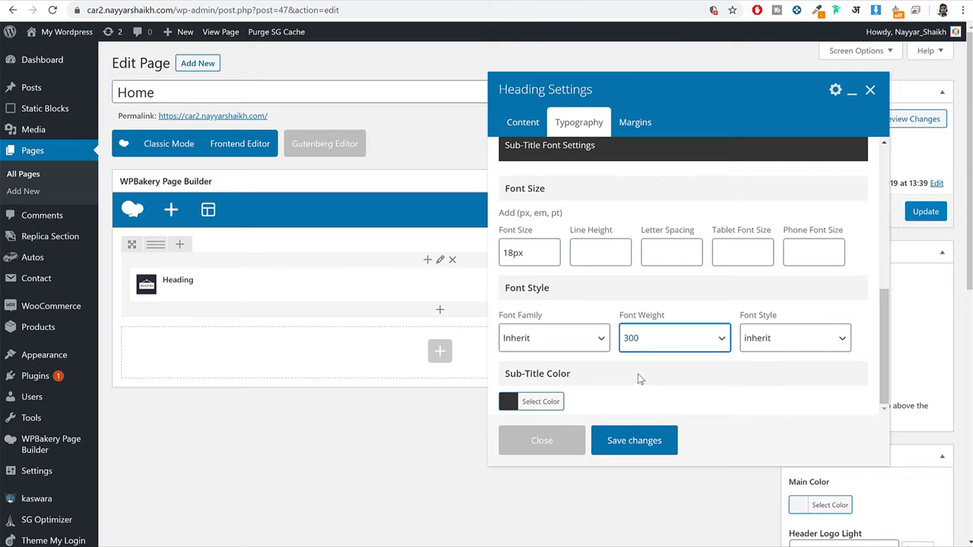
Open the colour picker for the subtitle colour.
{"action": "scroll", "coordinate": [684, 349], "scroll_direction": "down", "scroll_amount": 2}
{"action": "left_click", "coordinate": [544, 402]}
{"action": "scroll", "coordinate": [663, 365], "scroll_direction": "down", "scroll_amount": 2}
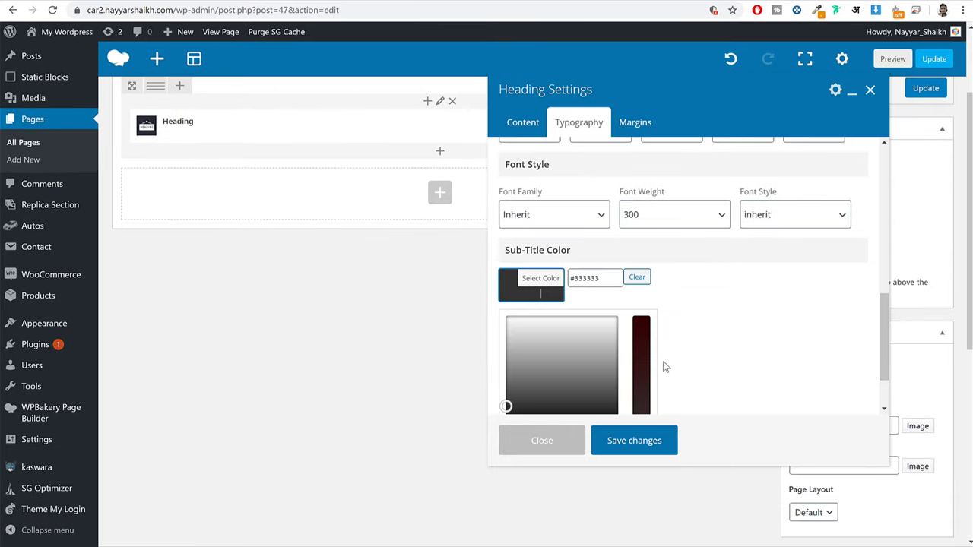
{"action": "scroll", "coordinate": [545, 378], "scroll_direction": "down", "scroll_amount": 2}
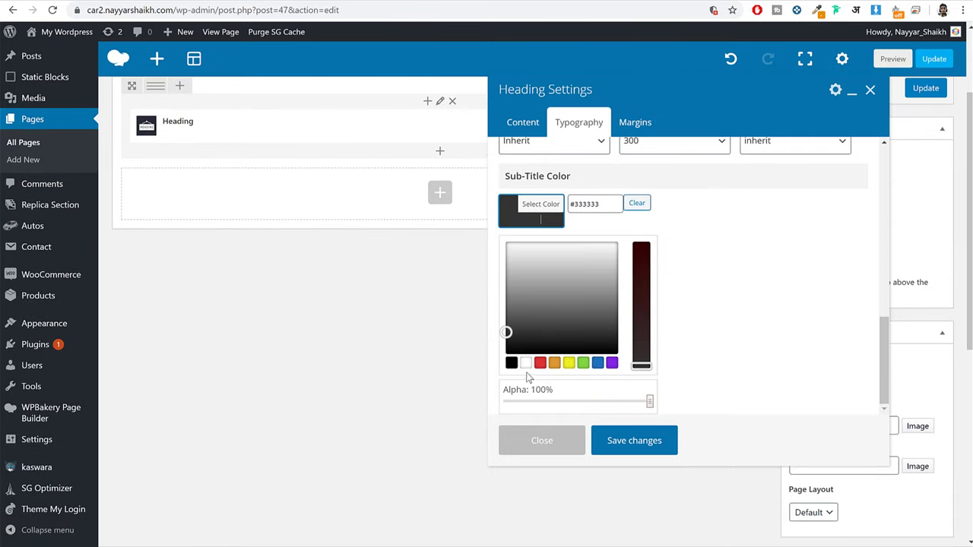
Make the subtitle white, save the heading settings and update the Home page.
{"action": "left_click", "coordinate": [526, 363]}
{"action": "scroll", "coordinate": [749, 342], "scroll_direction": "up", "scroll_amount": 3}
{"action": "scroll", "coordinate": [723, 341], "scroll_direction": "up", "scroll_amount": 3}
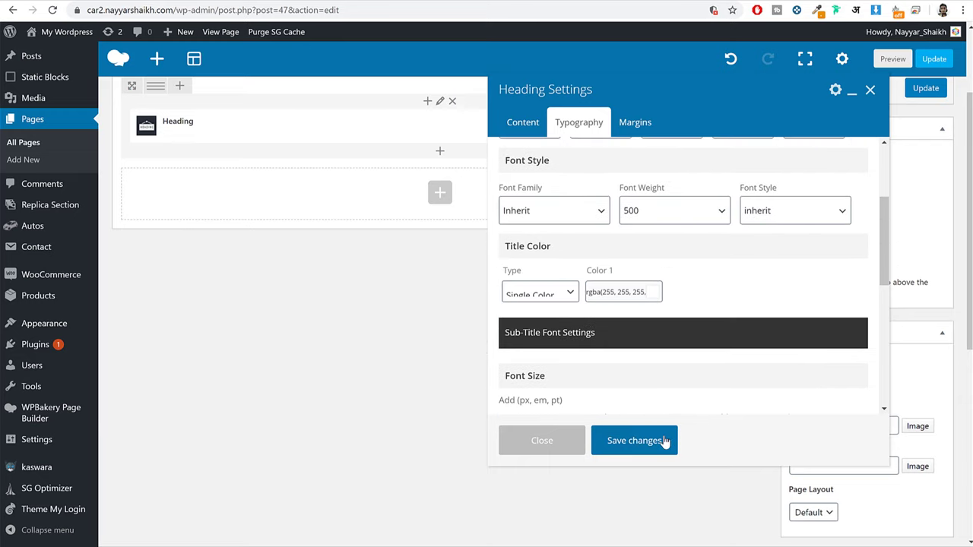
{"action": "left_click", "coordinate": [645, 451]}
{"action": "scroll", "coordinate": [644, 451], "scroll_direction": "up", "scroll_amount": 2}
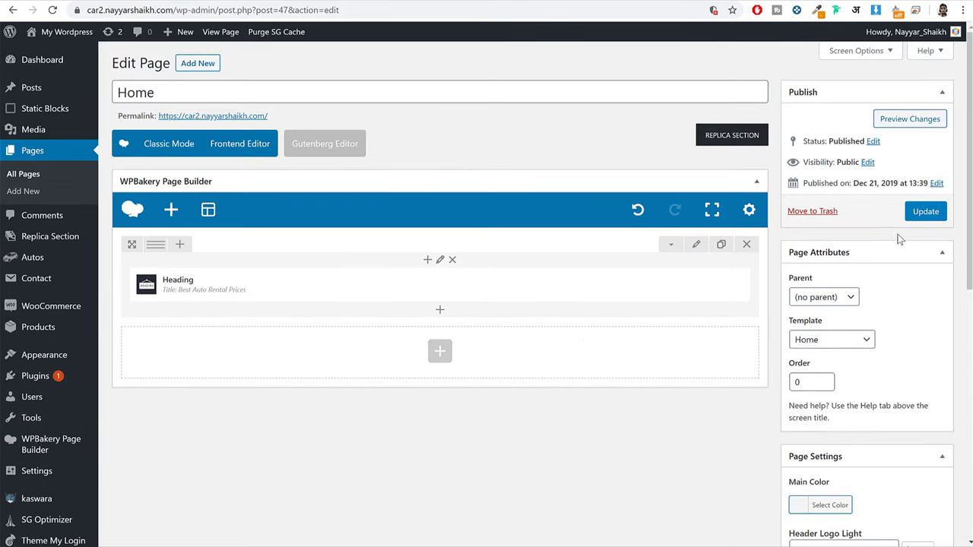
{"action": "left_click", "coordinate": [920, 213]}
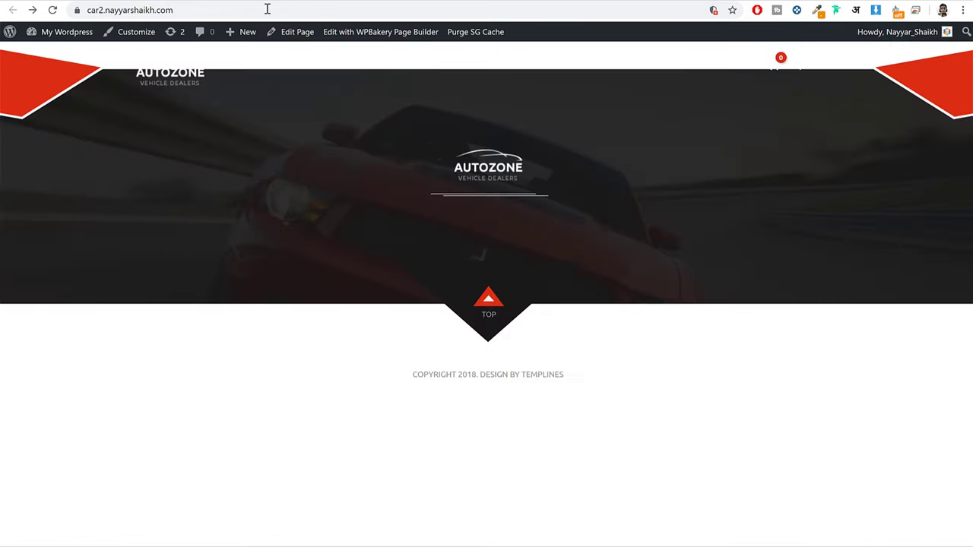
Reload the front page and highlight the white heading and subtitle to check them.
{"action": "left_click", "coordinate": [52, 10]}
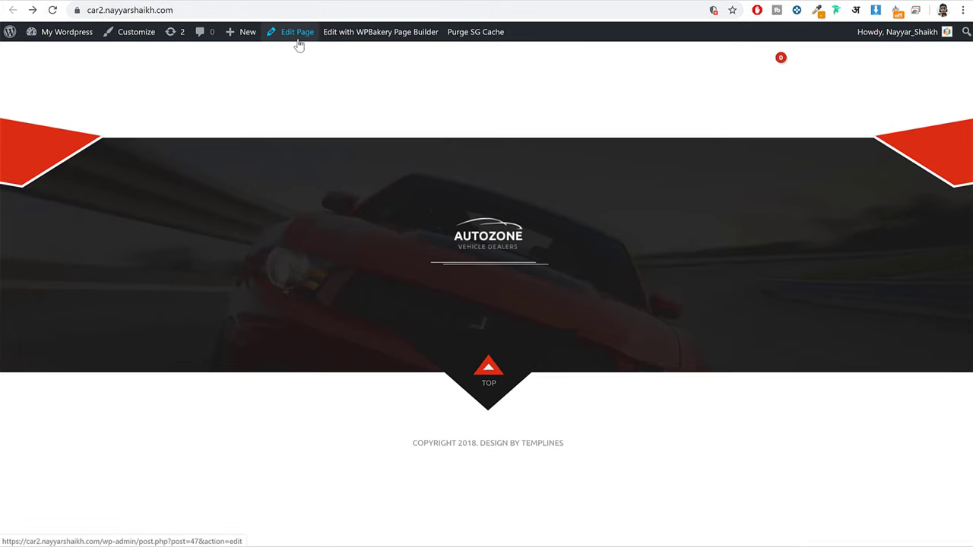
{"action": "left_click_drag", "start_coordinate": [254, 69], "coordinate": [564, 122]}
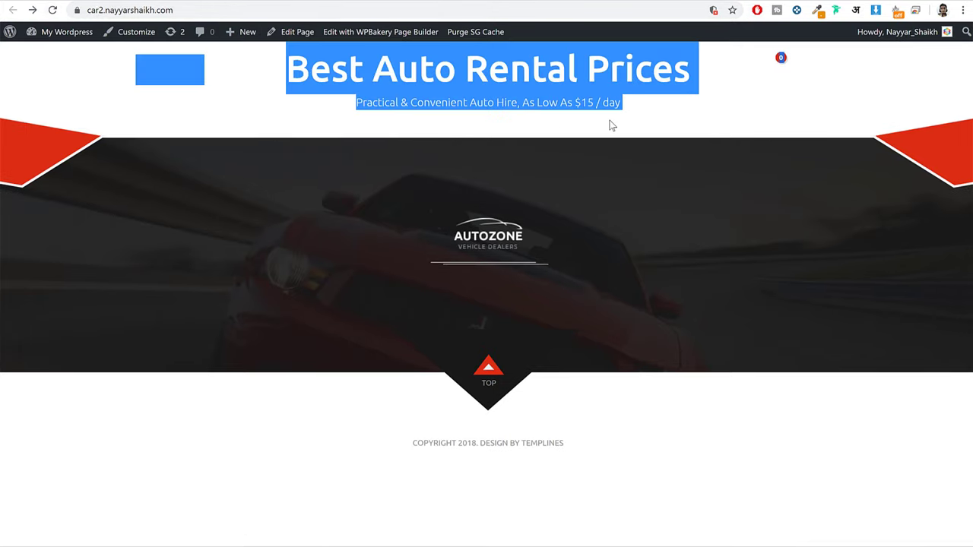
{"action": "left_click", "coordinate": [655, 118]}
{"action": "triple_click", "coordinate": [504, 94]}
{"action": "left_click", "coordinate": [322, 67]}
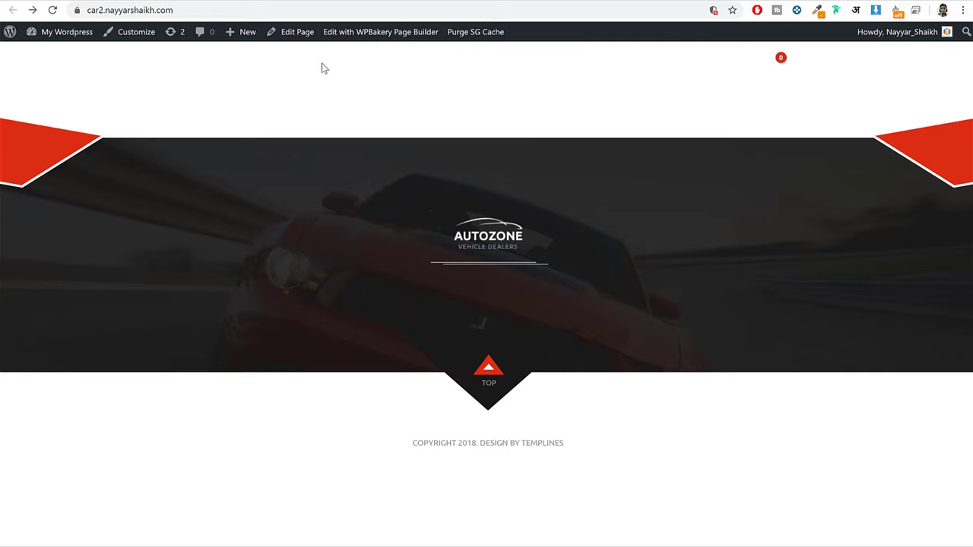
{"action": "left_click_drag", "start_coordinate": [267, 79], "coordinate": [629, 118]}
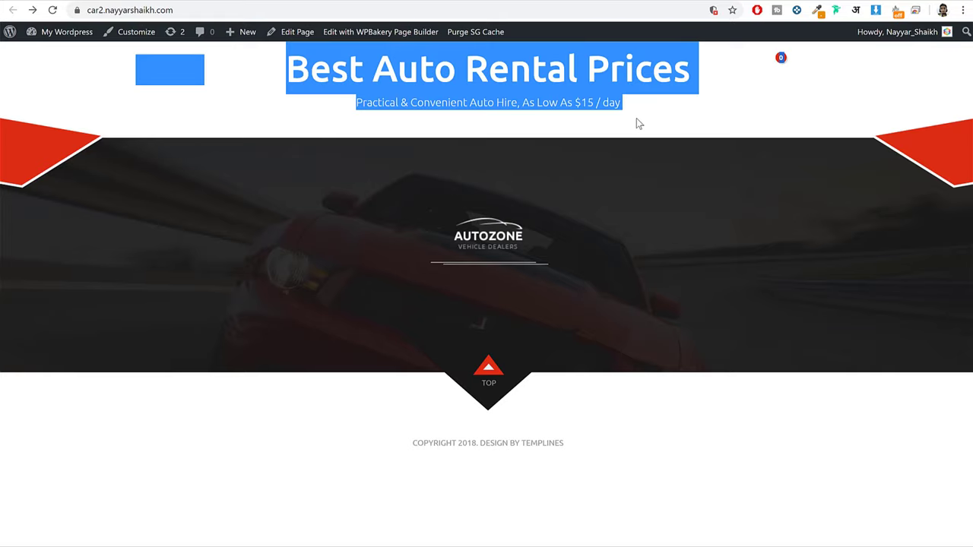
{"action": "left_click", "coordinate": [663, 106]}
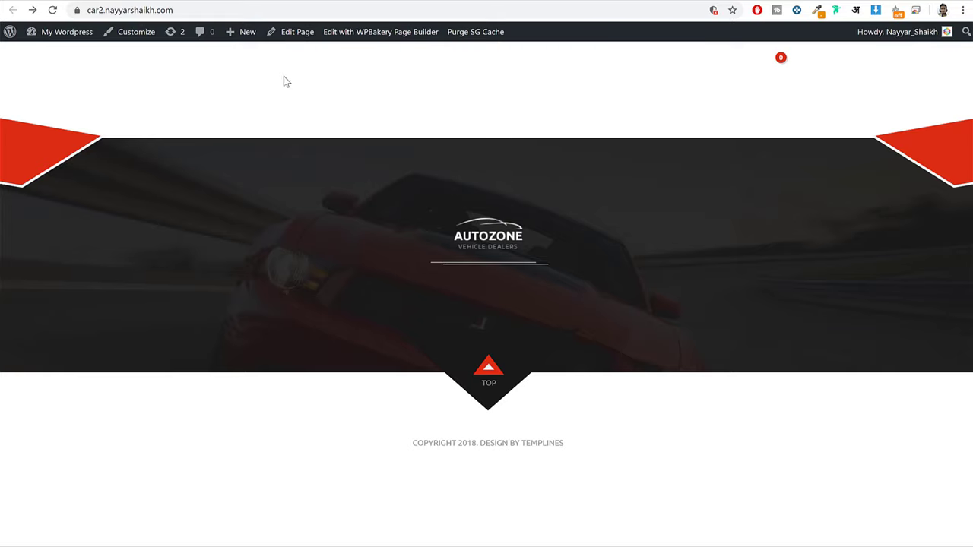
Compare with the reference car rental home page, then open the heading row's settings.
{"action": "right_click", "coordinate": [32, 10]}
{"action": "left_click", "coordinate": [45, 15]}
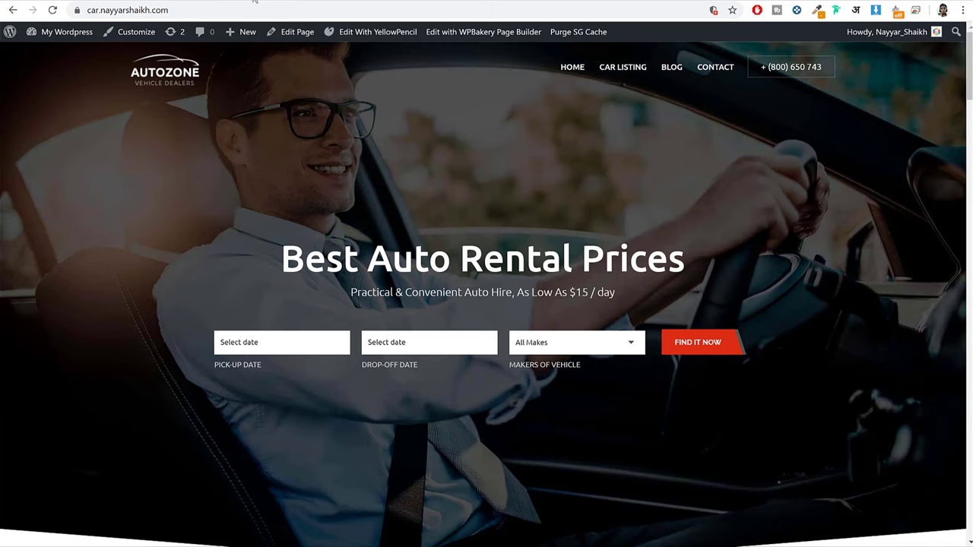
{"action": "left_click", "coordinate": [255, 1]}
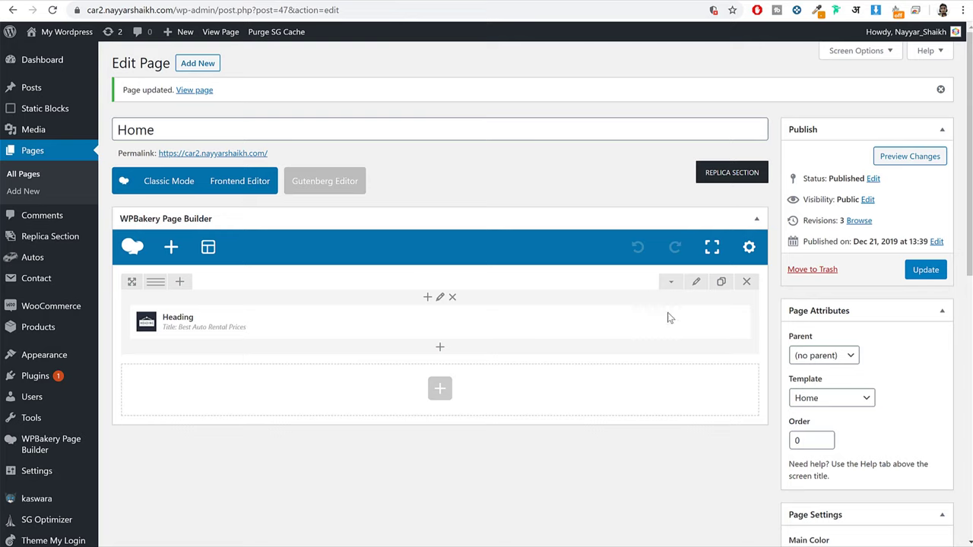
{"action": "left_click", "coordinate": [696, 284]}
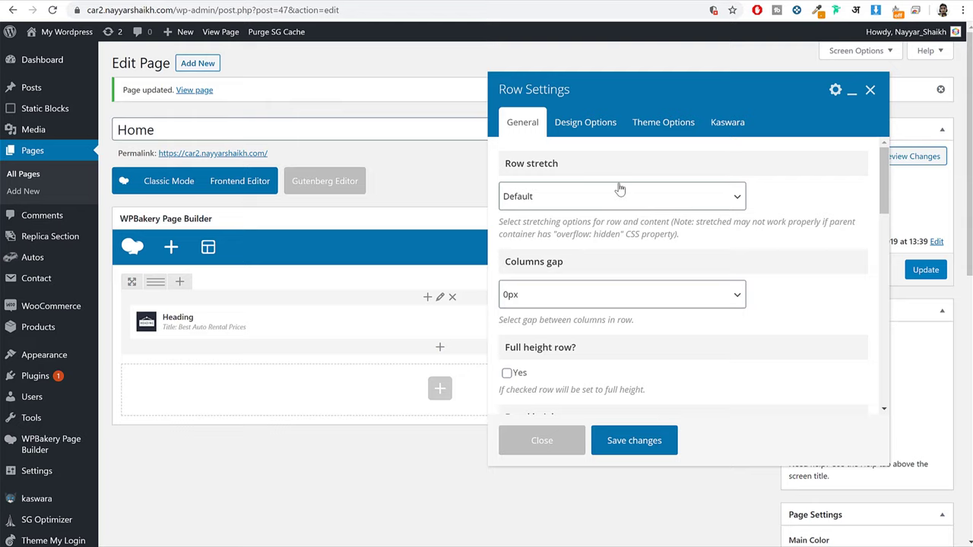
Make the row's columns equal height and vertically centre the row content.
{"action": "scroll", "coordinate": [655, 235], "scroll_direction": "down", "scroll_amount": 3}
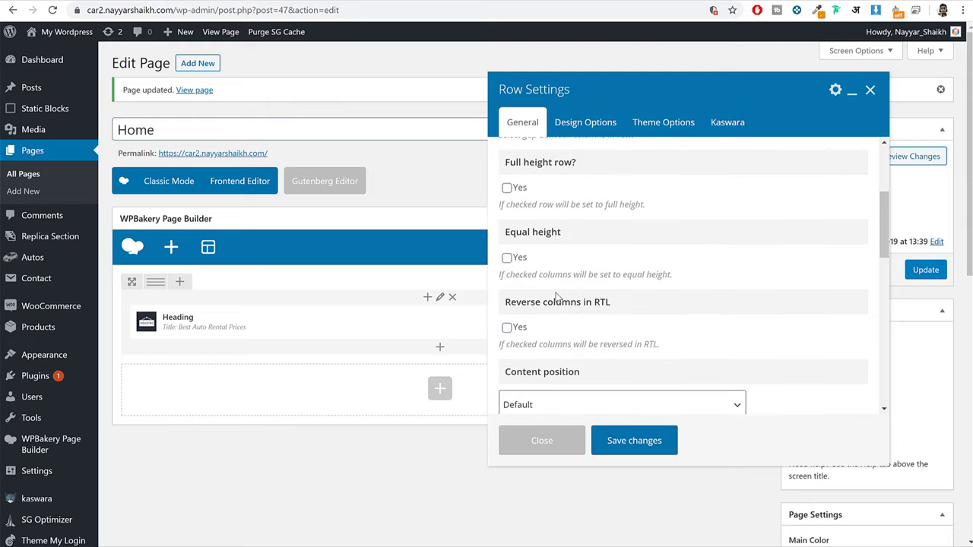
{"action": "left_click", "coordinate": [507, 257]}
{"action": "scroll", "coordinate": [608, 266], "scroll_direction": "down", "scroll_amount": 5}
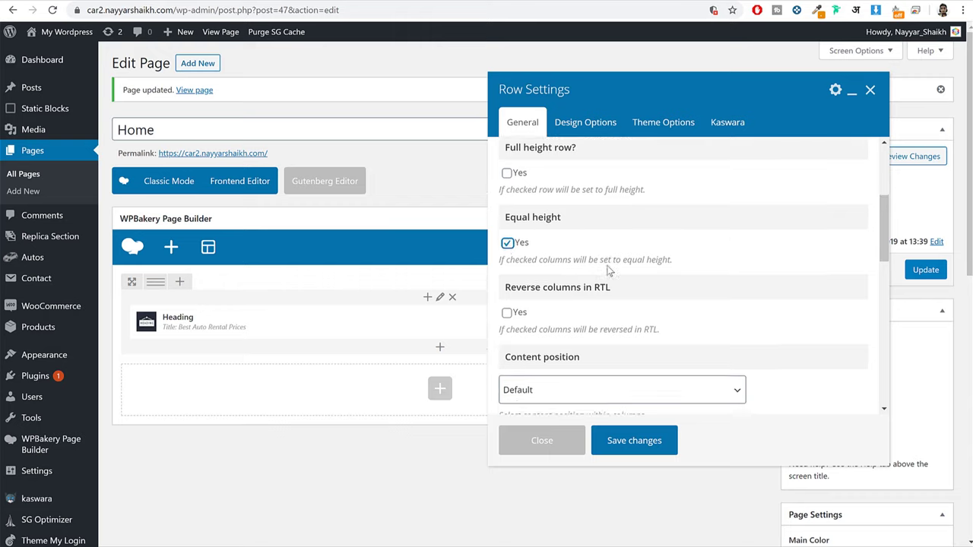
{"action": "left_click_drag", "start_coordinate": [620, 197], "coordinate": [495, 194]}
{"action": "left_click", "coordinate": [593, 222]}
{"action": "left_click", "coordinate": [559, 264]}
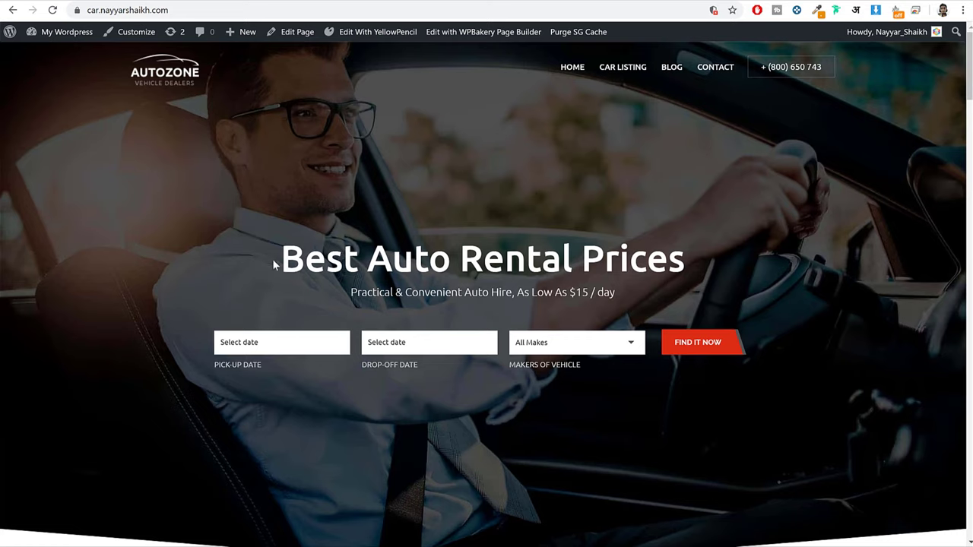
Compare with the reference hero text, then view the row's Design Options and Theme Options.
{"action": "left_click_drag", "start_coordinate": [273, 258], "coordinate": [645, 358]}
{"action": "left_click", "coordinate": [736, 429]}
{"action": "left_click_drag", "start_coordinate": [279, 248], "coordinate": [689, 327]}
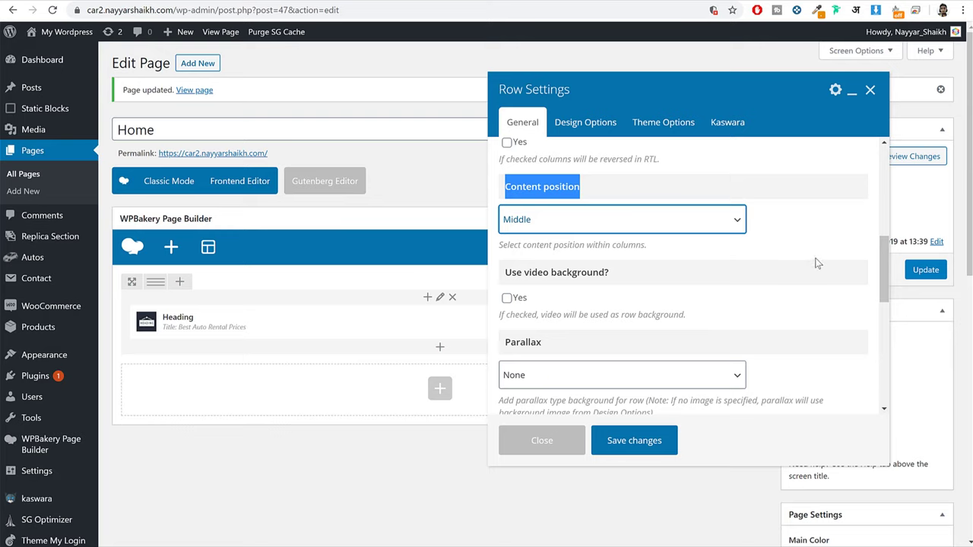
{"action": "left_click", "coordinate": [817, 263]}
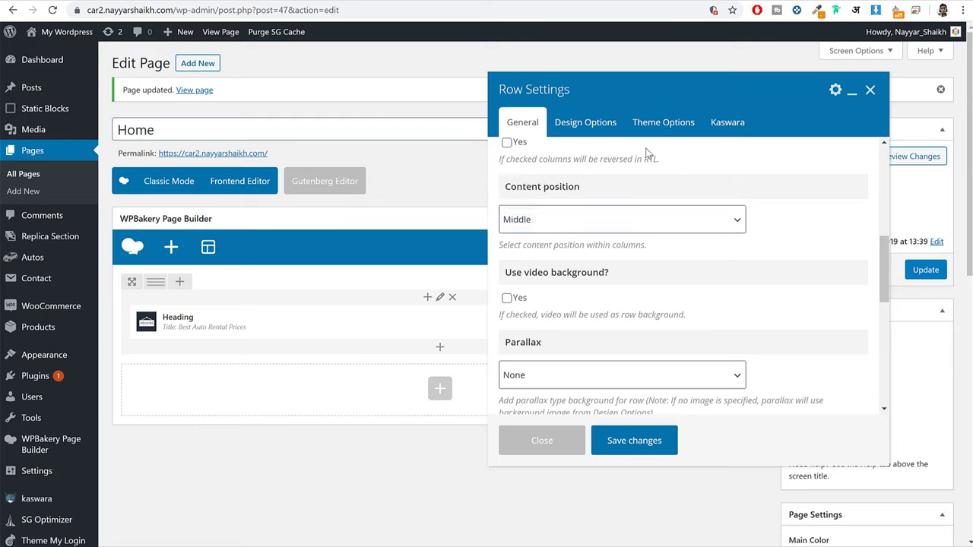
{"action": "left_click", "coordinate": [601, 130]}
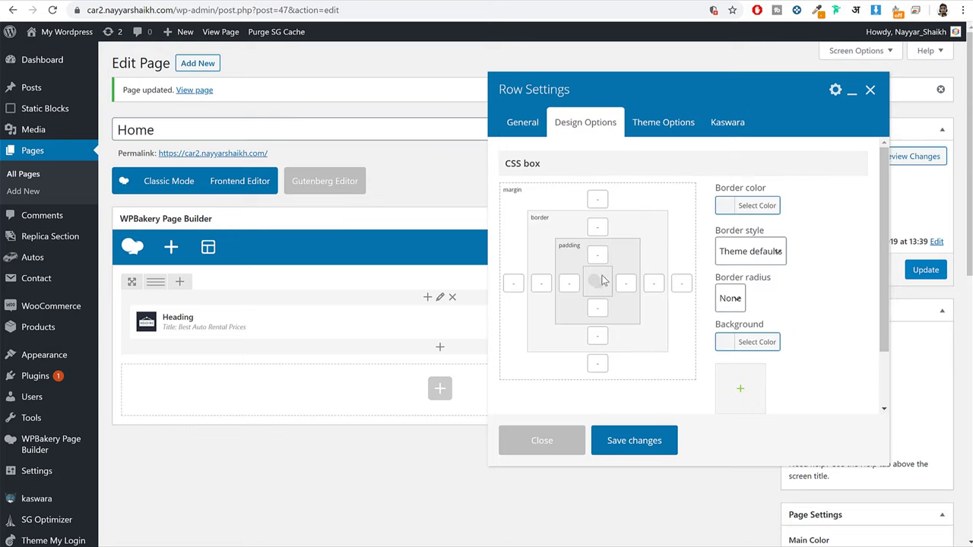
{"action": "scroll", "coordinate": [760, 266], "scroll_direction": "down", "scroll_amount": 2}
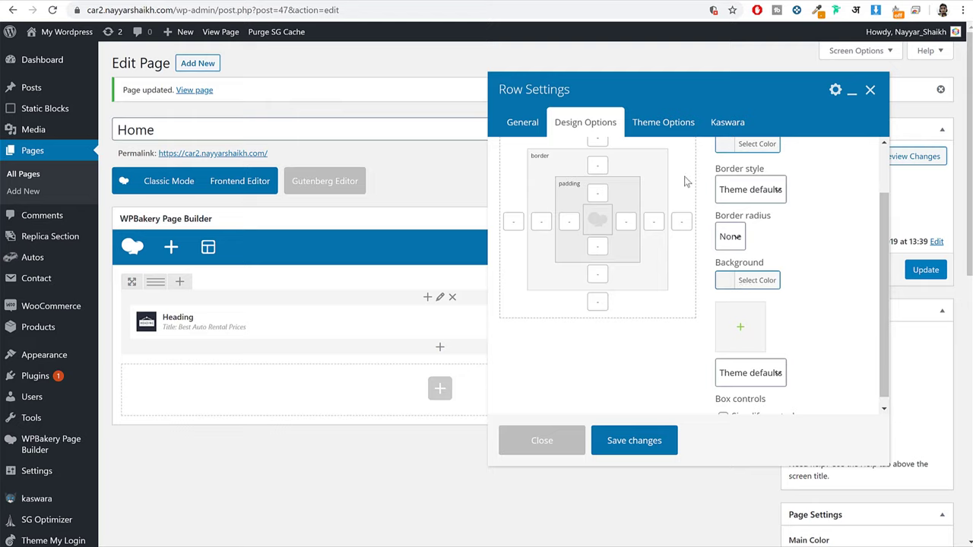
{"action": "left_click", "coordinate": [687, 121]}
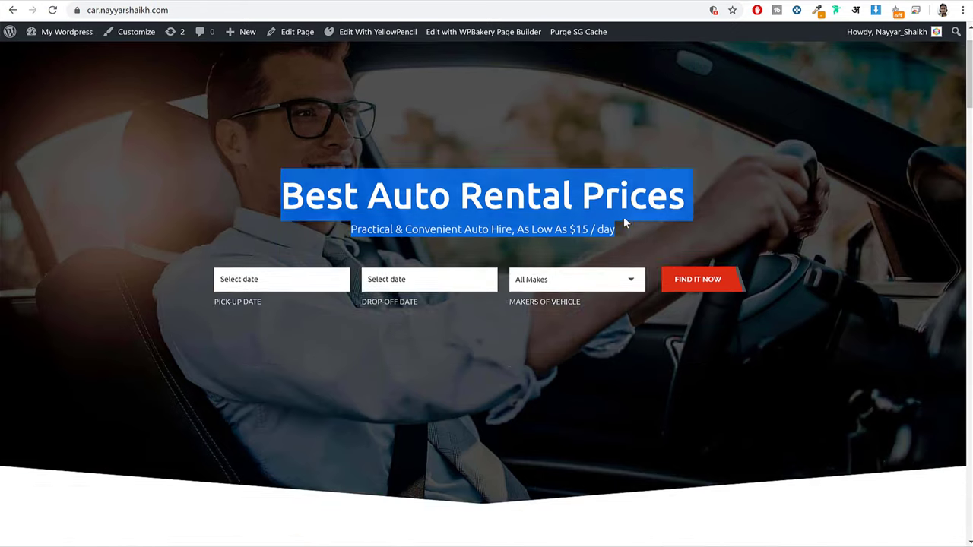
{"action": "scroll", "coordinate": [608, 228], "scroll_direction": "down", "scroll_amount": 4}
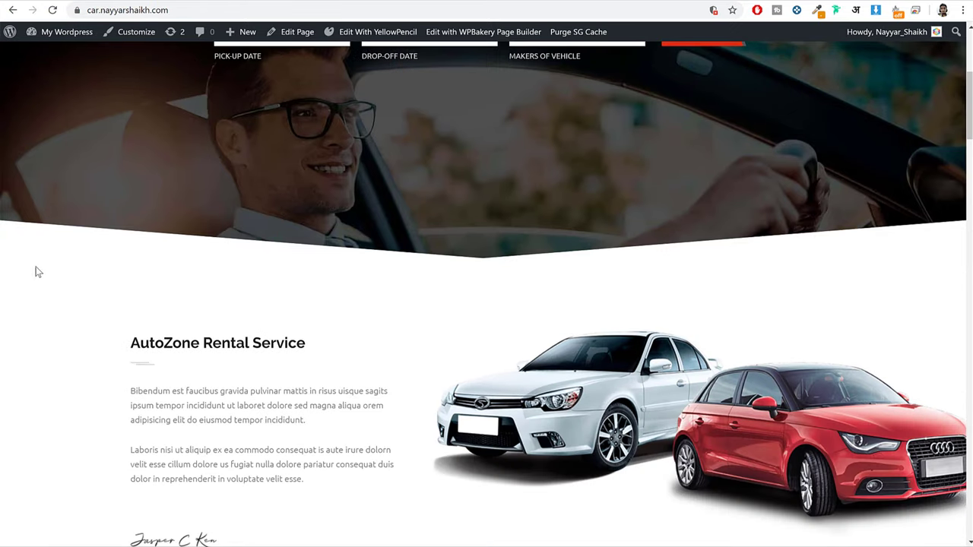
{"action": "scroll", "coordinate": [431, 192], "scroll_direction": "up", "scroll_amount": 3}
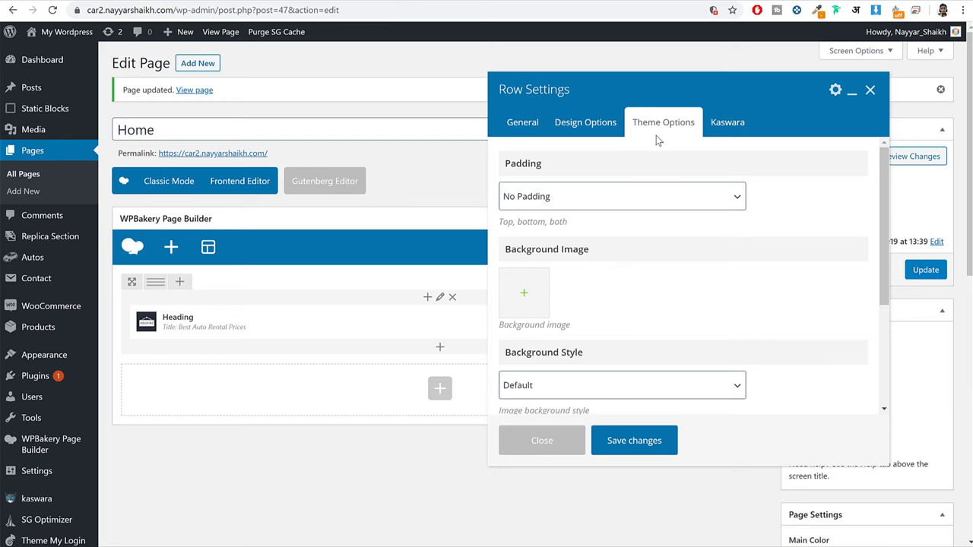
Set the hero row's Show Section Decor to Bottom V Decor.
{"action": "scroll", "coordinate": [790, 262], "scroll_direction": "down", "scroll_amount": 3}
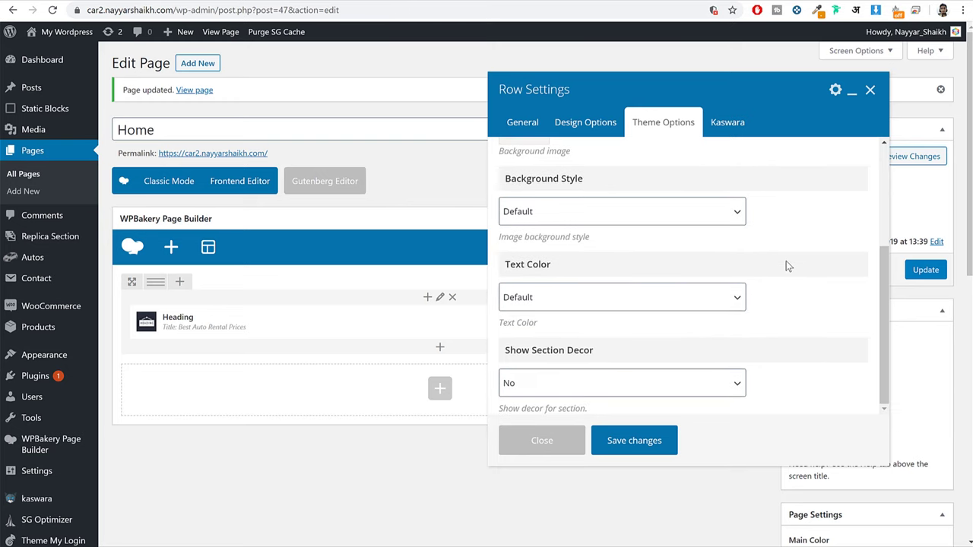
{"action": "left_click_drag", "start_coordinate": [597, 355], "coordinate": [496, 350]}
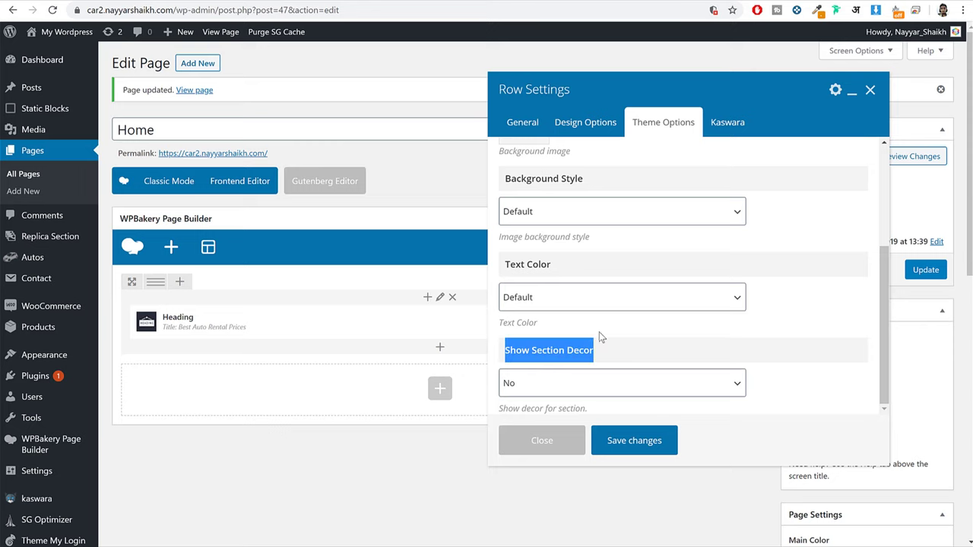
{"action": "left_click", "coordinate": [630, 382]}
{"action": "scroll", "coordinate": [630, 382], "scroll_direction": "down", "scroll_amount": 2}
{"action": "left_click", "coordinate": [604, 383]}
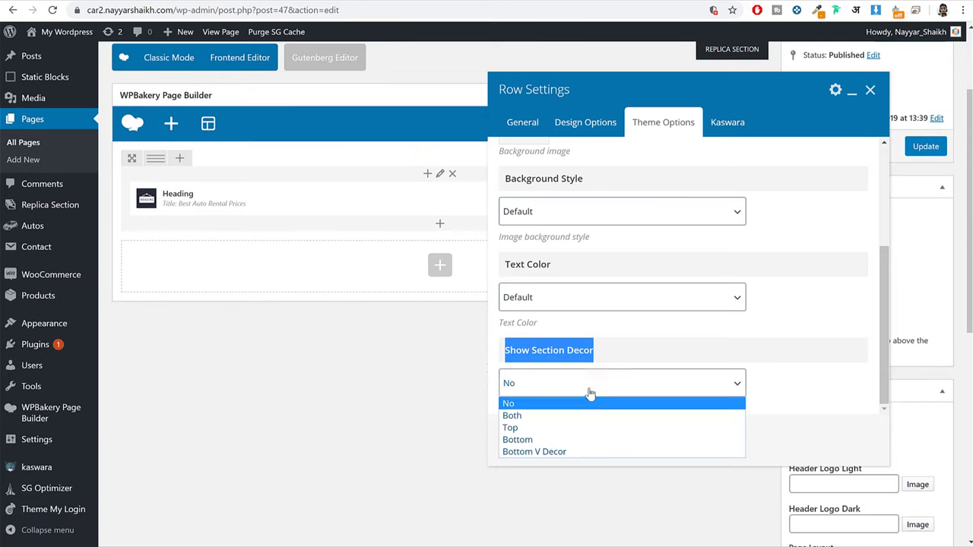
{"action": "left_click", "coordinate": [559, 455]}
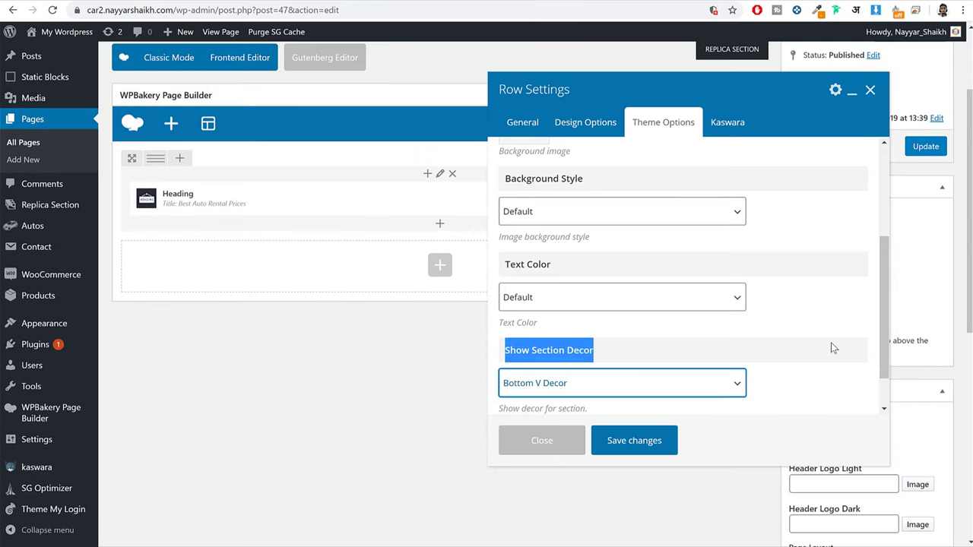
{"action": "left_click", "coordinate": [831, 347]}
Check the decor colour without changing it, then bring up the Kaswara row options.
{"action": "scroll", "coordinate": [831, 347], "scroll_direction": "down", "scroll_amount": 1}
{"action": "left_click", "coordinate": [542, 385]}
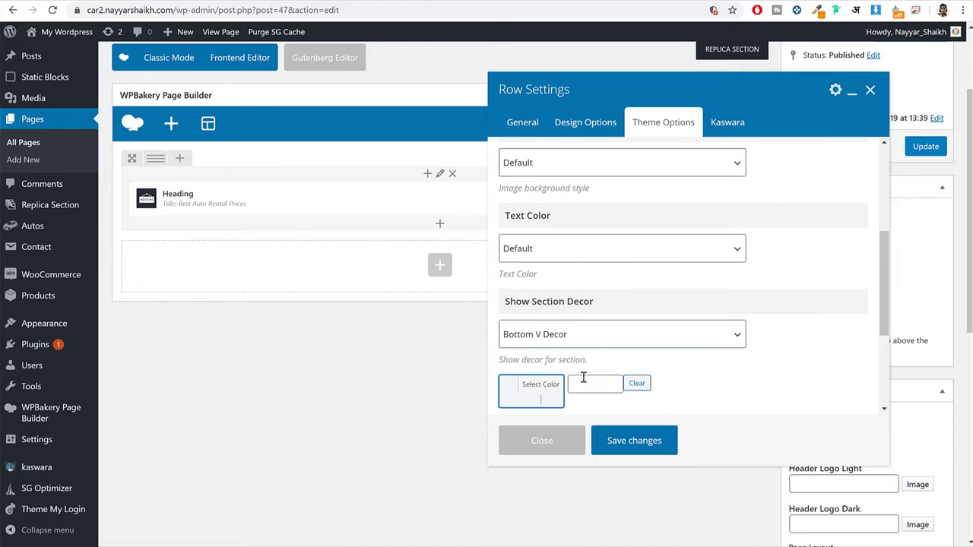
{"action": "left_click", "coordinate": [584, 380]}
{"action": "left_click", "coordinate": [781, 356]}
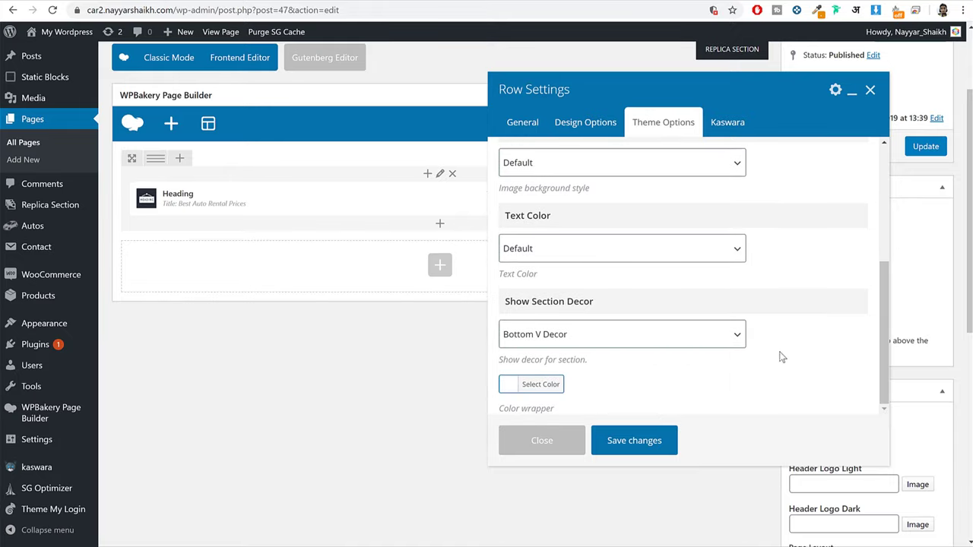
{"action": "scroll", "coordinate": [781, 354], "scroll_direction": "up", "scroll_amount": 5}
{"action": "left_click", "coordinate": [727, 124]}
{"action": "scroll", "coordinate": [773, 188], "scroll_direction": "up", "scroll_amount": 1}
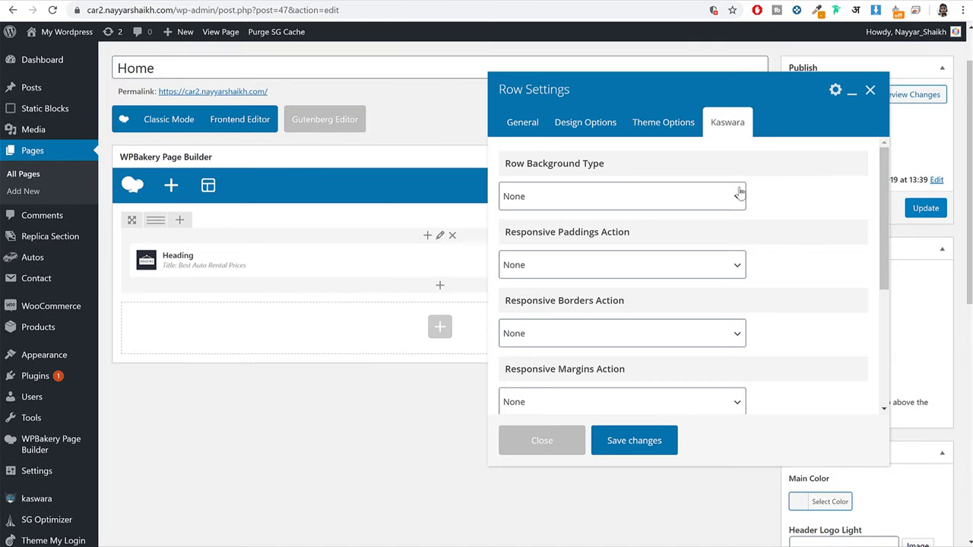
Set the Row Background Type to Parallax Image.
{"action": "triple_click", "coordinate": [573, 167]}
{"action": "left_click", "coordinate": [550, 196]}
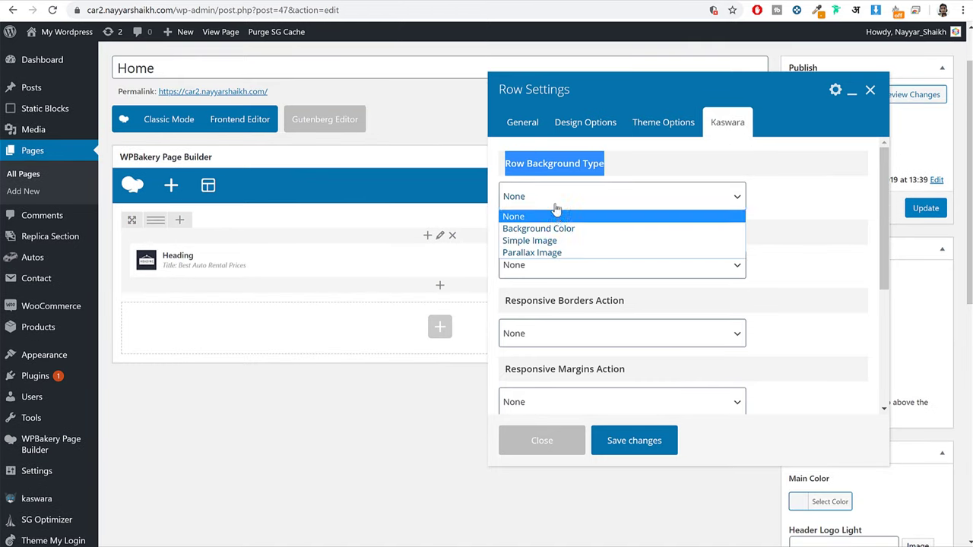
{"action": "left_click", "coordinate": [553, 252]}
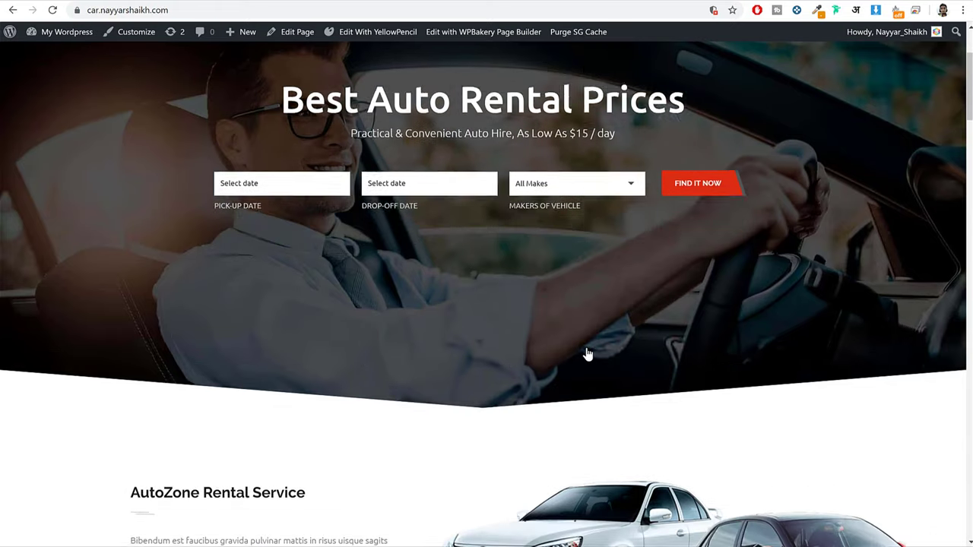
{"action": "scroll", "coordinate": [586, 352], "scroll_direction": "up", "scroll_amount": 2}
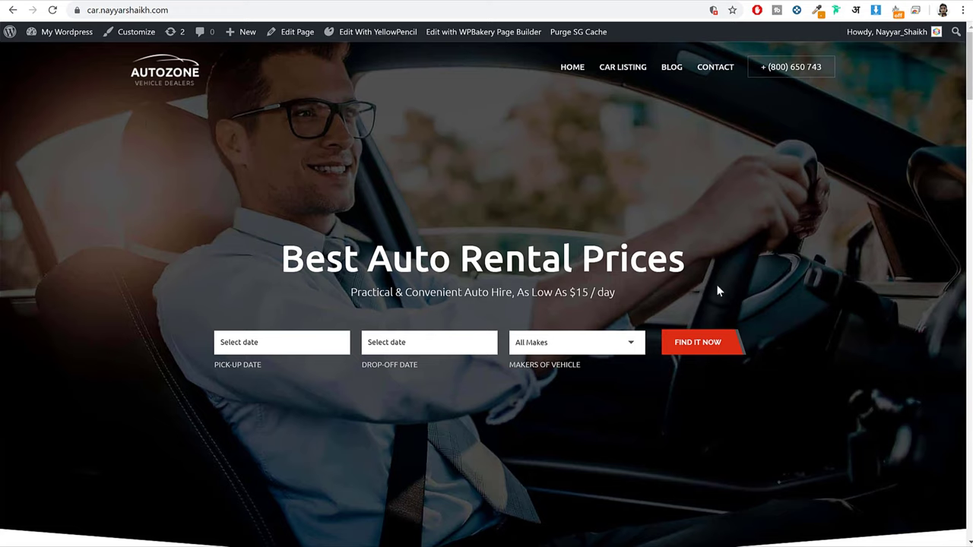
{"action": "scroll", "coordinate": [670, 326], "scroll_direction": "down", "scroll_amount": 2}
{"action": "scroll", "coordinate": [673, 334], "scroll_direction": "up", "scroll_amount": 1}
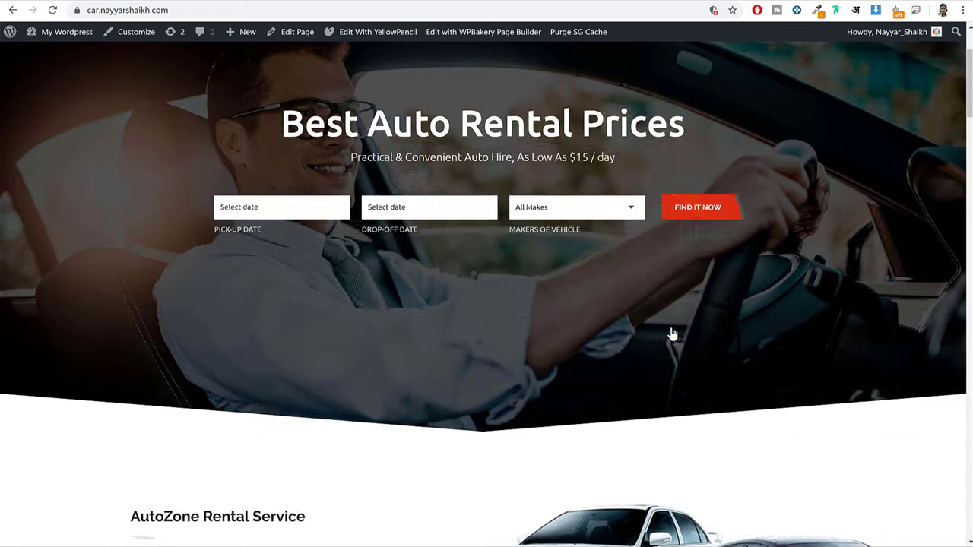
{"action": "scroll", "coordinate": [662, 324], "scroll_direction": "up", "scroll_amount": 2}
Choose the ks-rental.jpg driver photo from the Media Library as the parallax image.
{"action": "left_click", "coordinate": [167, 1]}
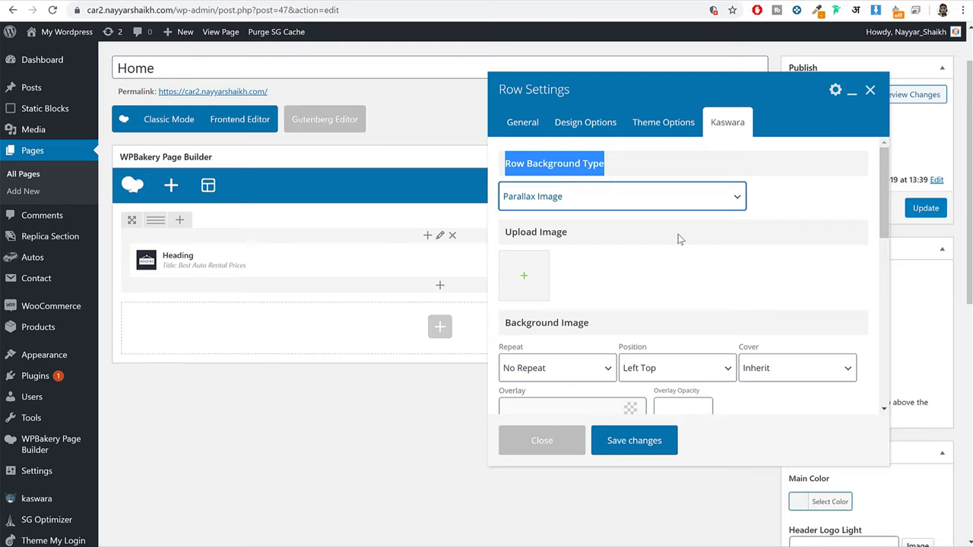
{"action": "left_click", "coordinate": [617, 228]}
{"action": "scroll", "coordinate": [600, 235], "scroll_direction": "down", "scroll_amount": 1}
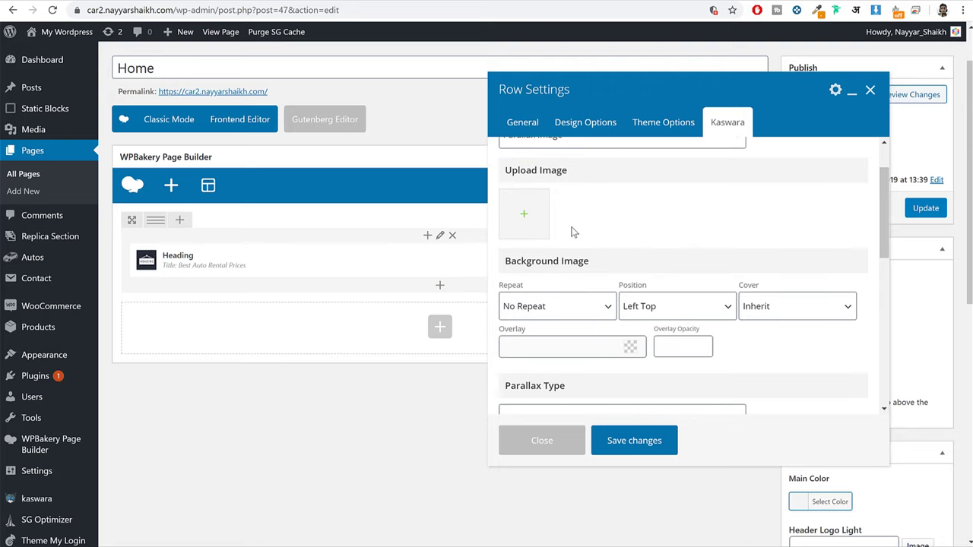
{"action": "left_click", "coordinate": [528, 215]}
{"action": "left_click", "coordinate": [81, 182]}
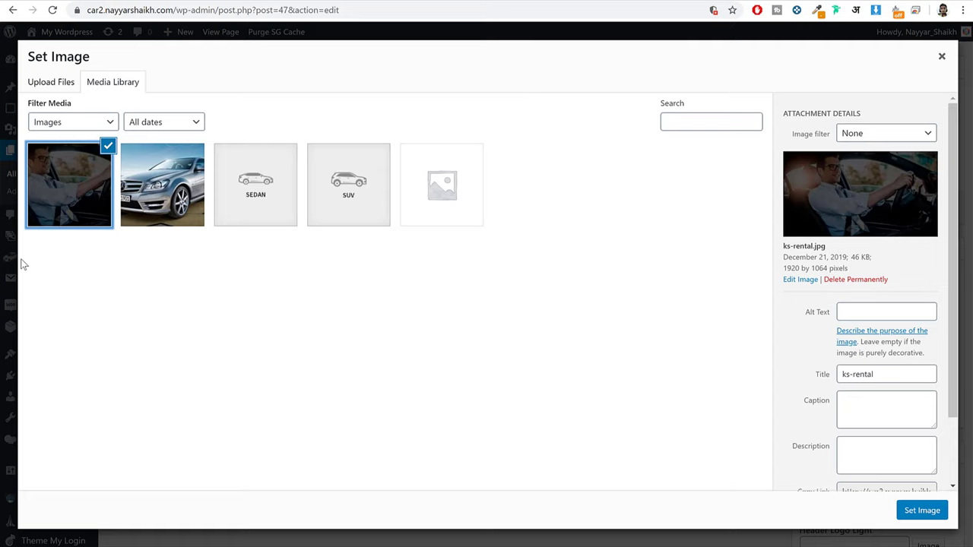
{"action": "left_click", "coordinate": [921, 512]}
Position the parallax image at Center Center and size it to Cover.
{"action": "left_click", "coordinate": [693, 317]}
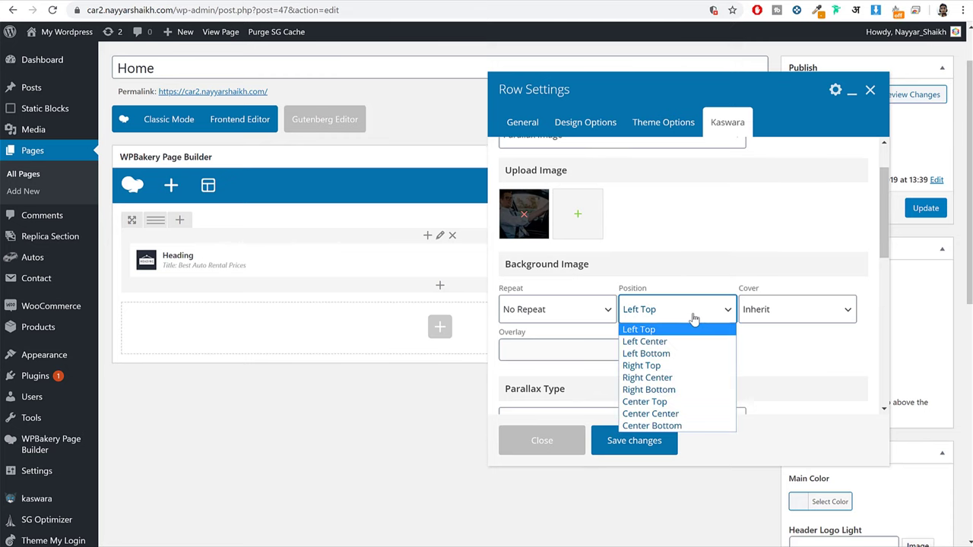
{"action": "left_click", "coordinate": [672, 414]}
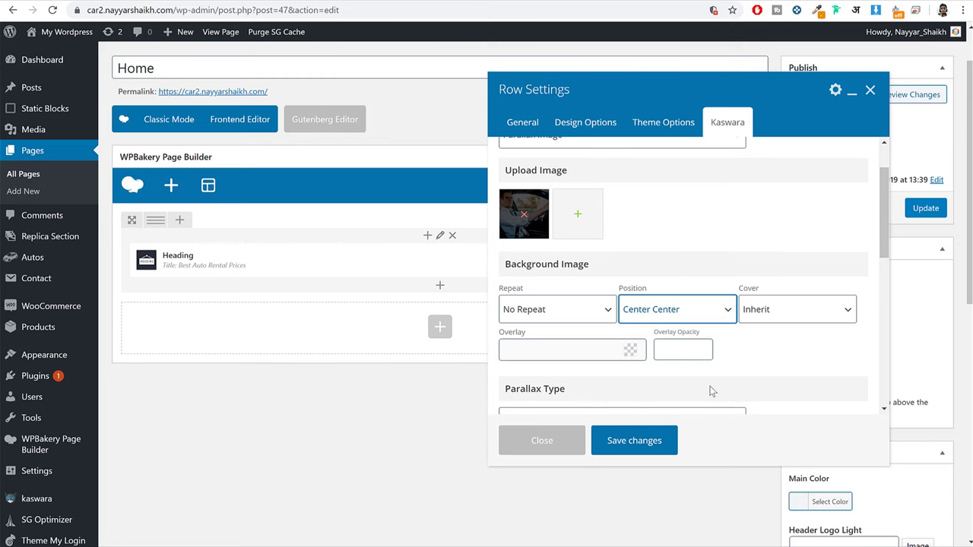
{"action": "left_click", "coordinate": [804, 310]}
{"action": "left_click", "coordinate": [768, 342]}
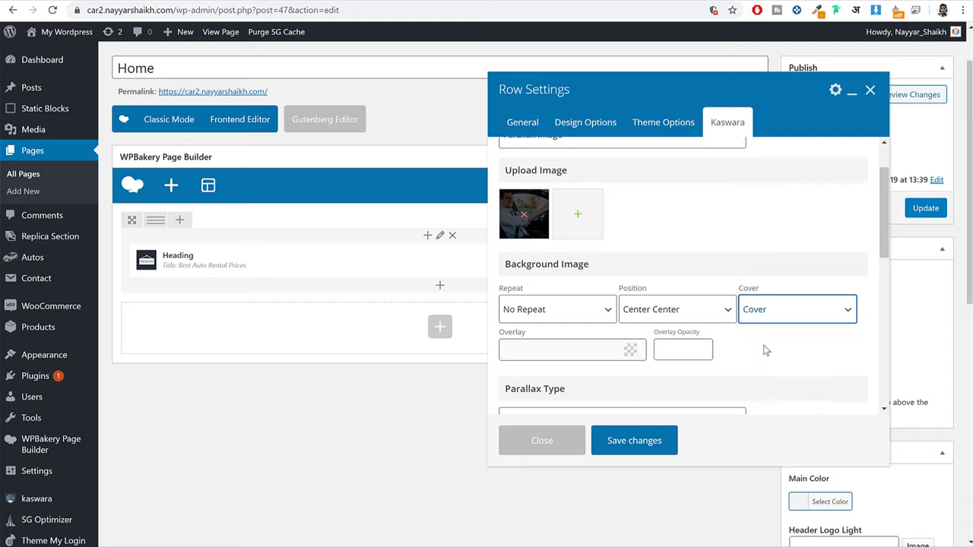
Save the row settings, update the Home page, and reload the live site.
{"action": "left_click", "coordinate": [611, 454]}
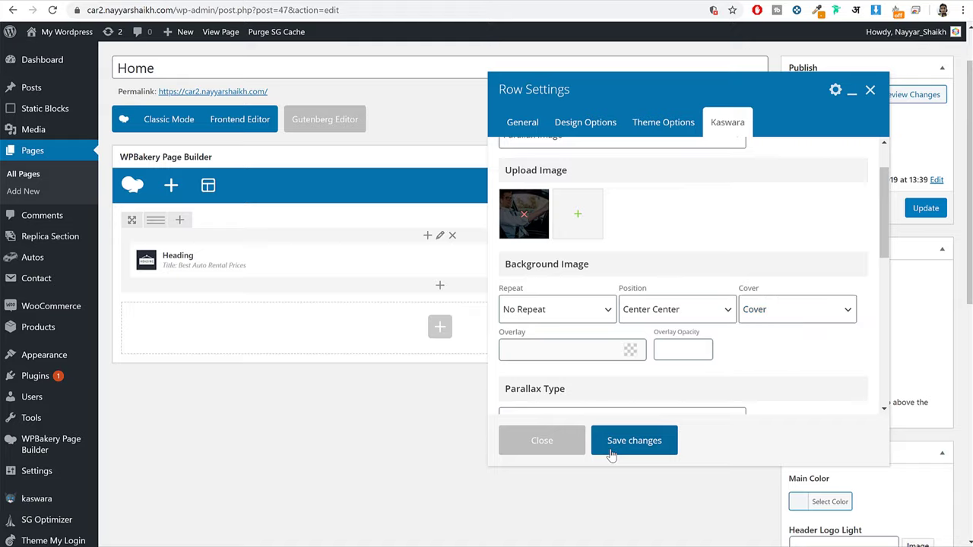
{"action": "left_click", "coordinate": [925, 208]}
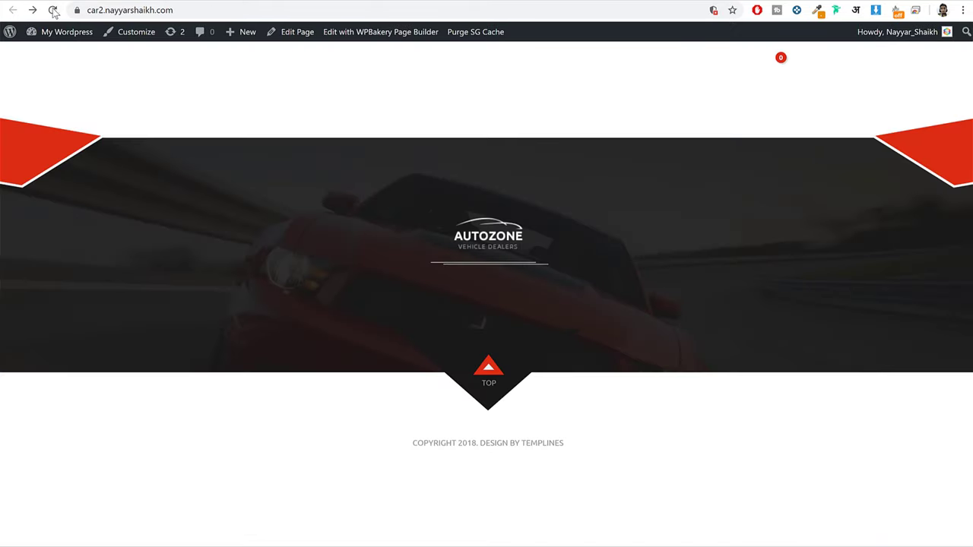
{"action": "left_click", "coordinate": [51, 11]}
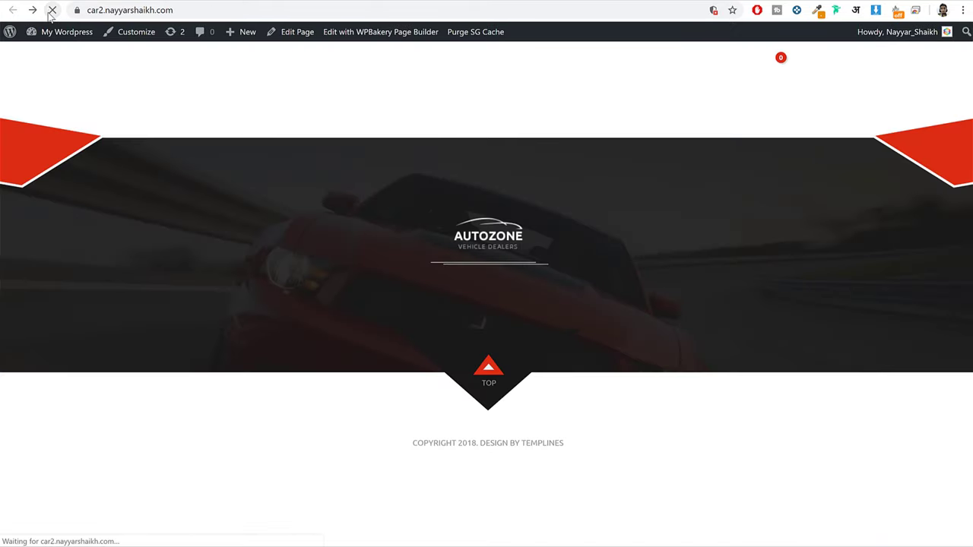
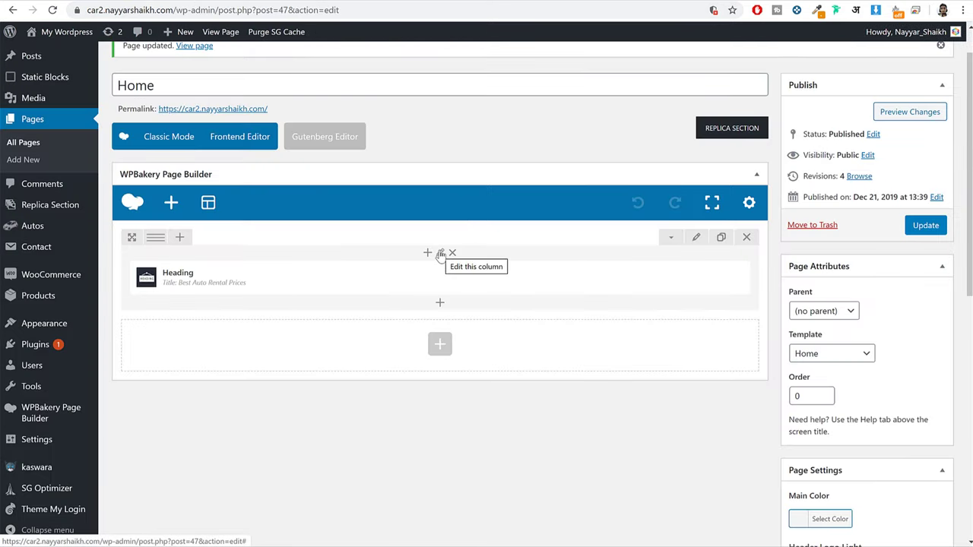
Turn on Activate Min Height for the heading's column and set it to 900 px.
{"action": "left_click", "coordinate": [439, 253]}
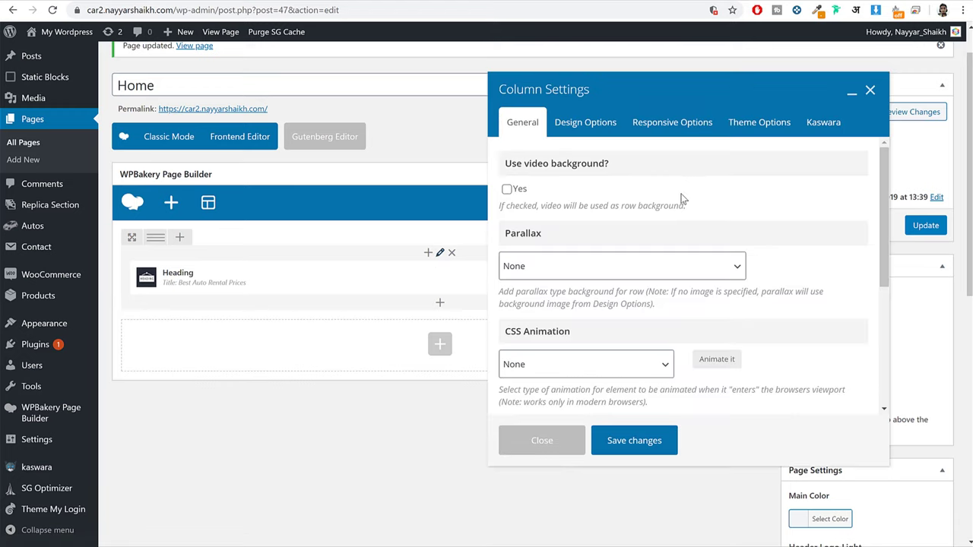
{"action": "scroll", "coordinate": [664, 266], "scroll_direction": "down", "scroll_amount": 5}
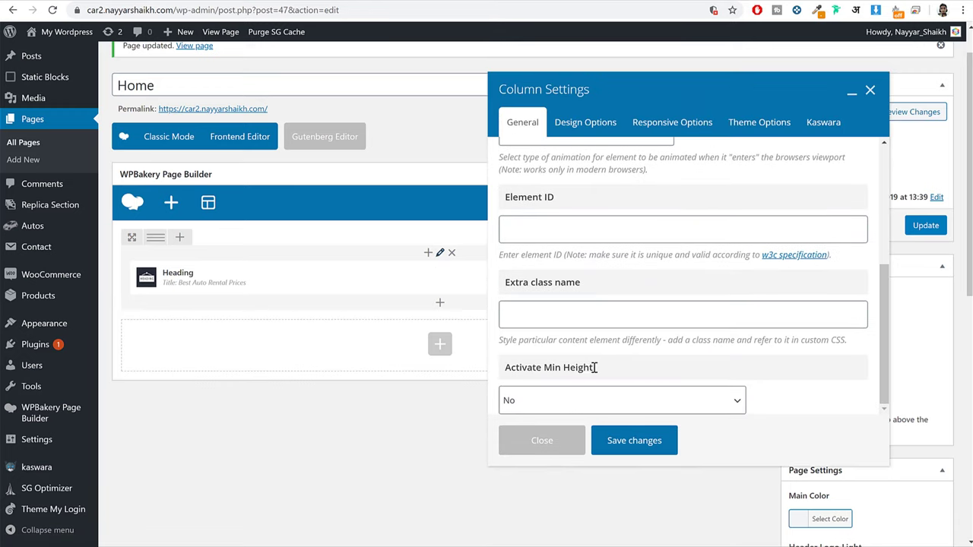
{"action": "left_click_drag", "start_coordinate": [593, 367], "coordinate": [505, 367]}
{"action": "left_click", "coordinate": [581, 409]}
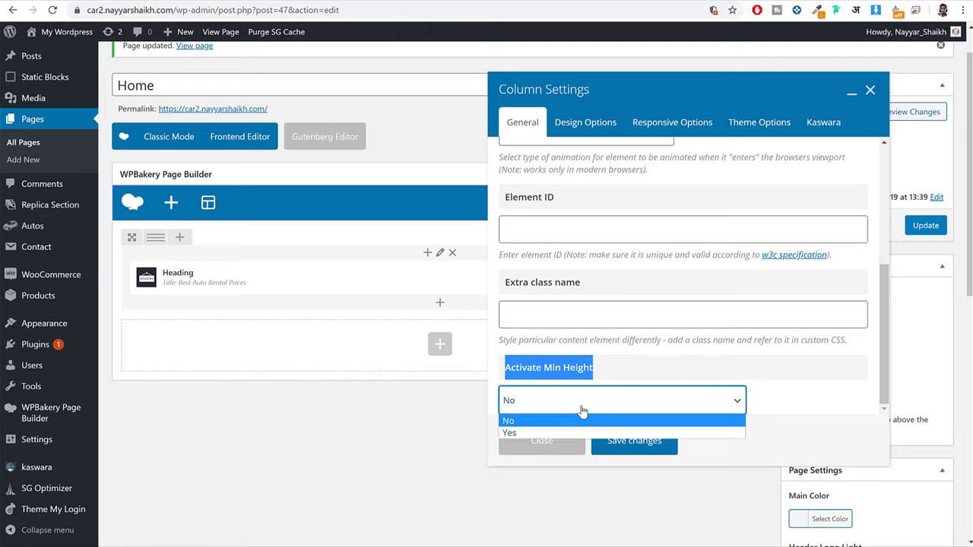
{"action": "left_click", "coordinate": [547, 433]}
{"action": "scroll", "coordinate": [608, 410], "scroll_direction": "down", "scroll_amount": 1}
{"action": "left_click", "coordinate": [515, 406]}
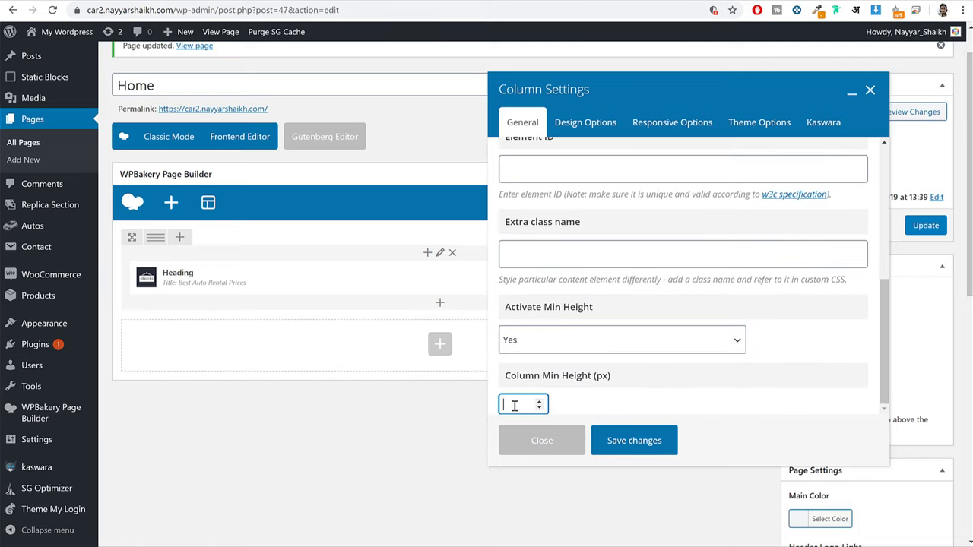
{"action": "type", "text": "900"}
{"action": "left_click", "coordinate": [654, 452]}
Update the Home page and reload the live site to check the taller hero.
{"action": "left_click", "coordinate": [924, 226]}
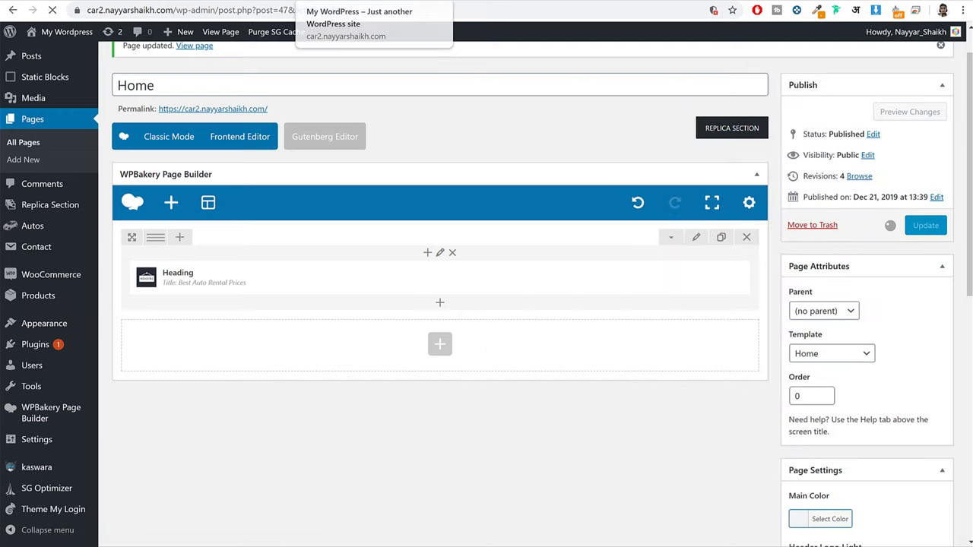
{"action": "left_click", "coordinate": [300, 1]}
{"action": "left_click", "coordinate": [52, 10]}
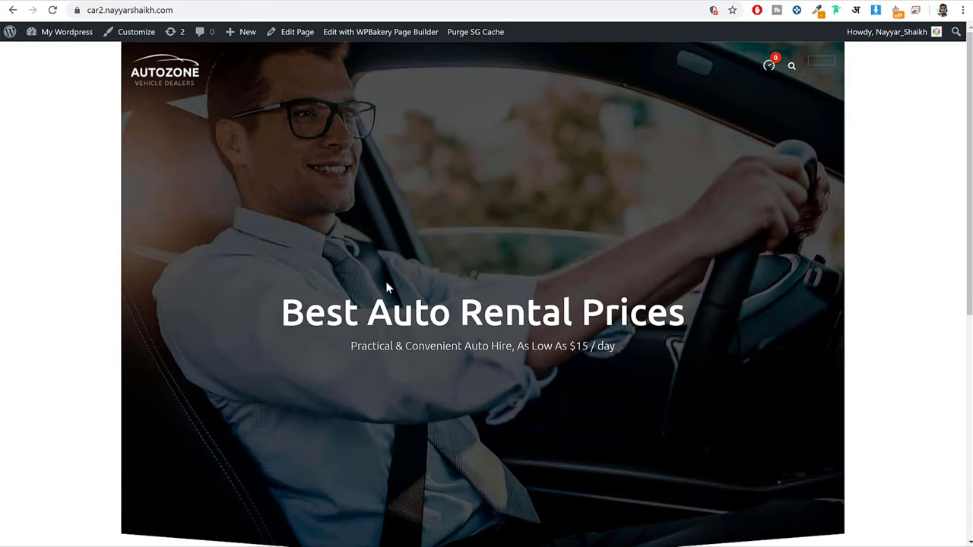
{"action": "left_click_drag", "start_coordinate": [267, 316], "coordinate": [677, 343]}
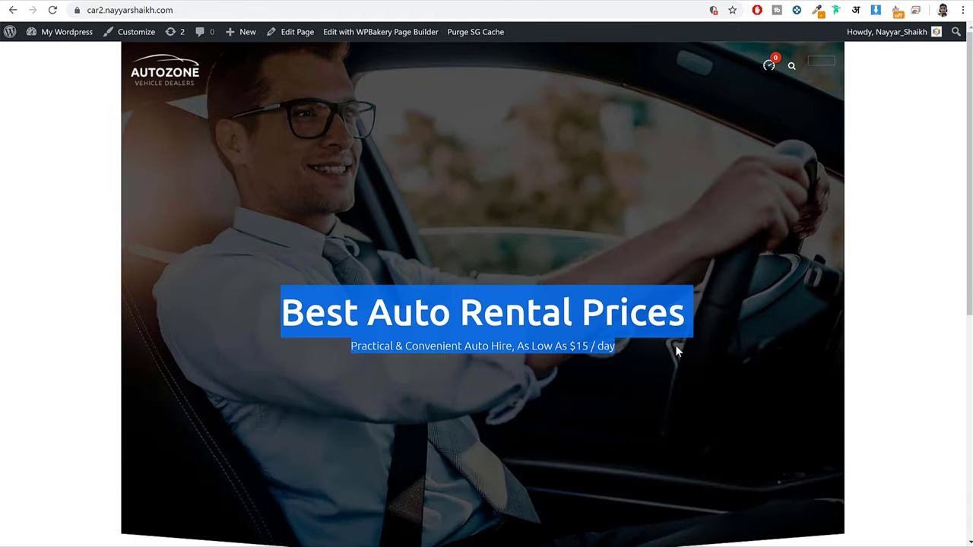
{"action": "left_click", "coordinate": [677, 344]}
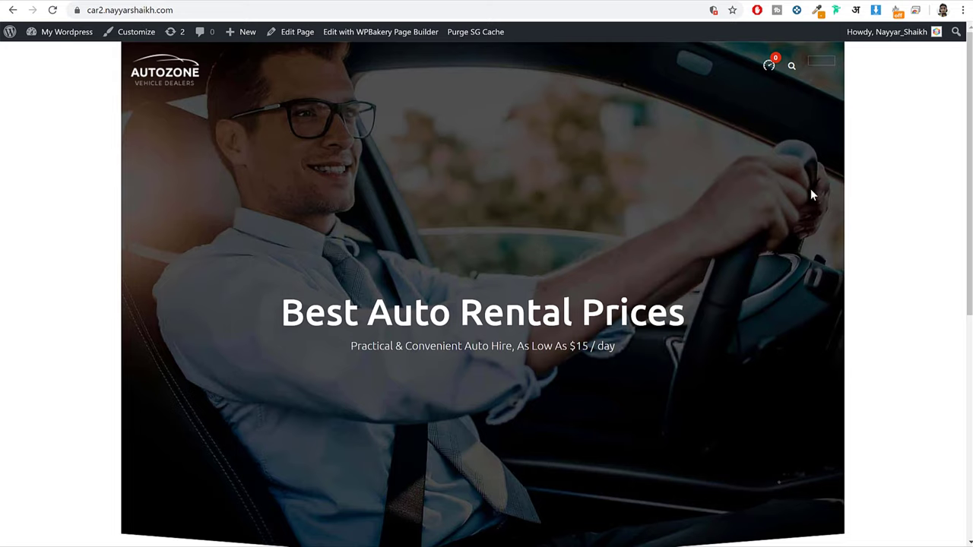
{"action": "scroll", "coordinate": [915, 218], "scroll_direction": "down", "scroll_amount": 5}
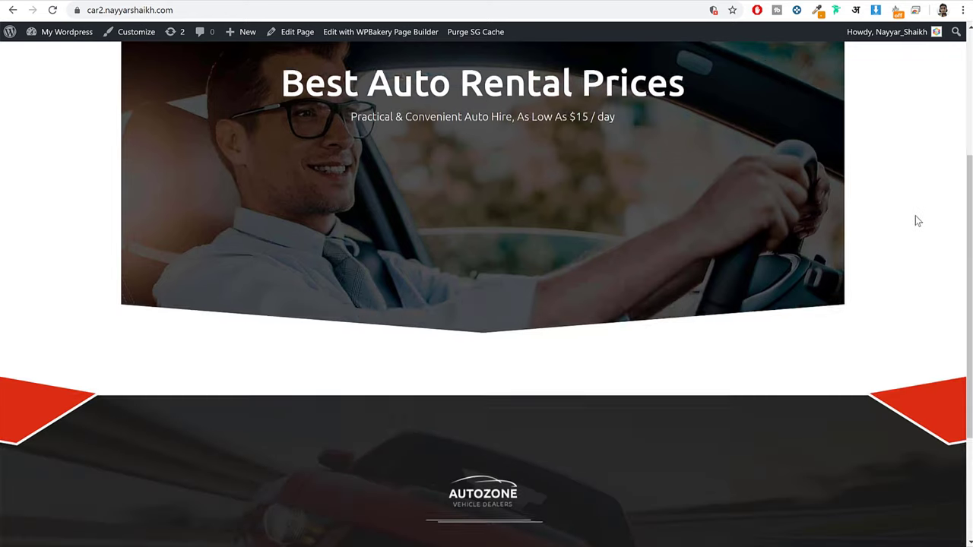
{"action": "scroll", "coordinate": [916, 222], "scroll_direction": "up", "scroll_amount": 10}
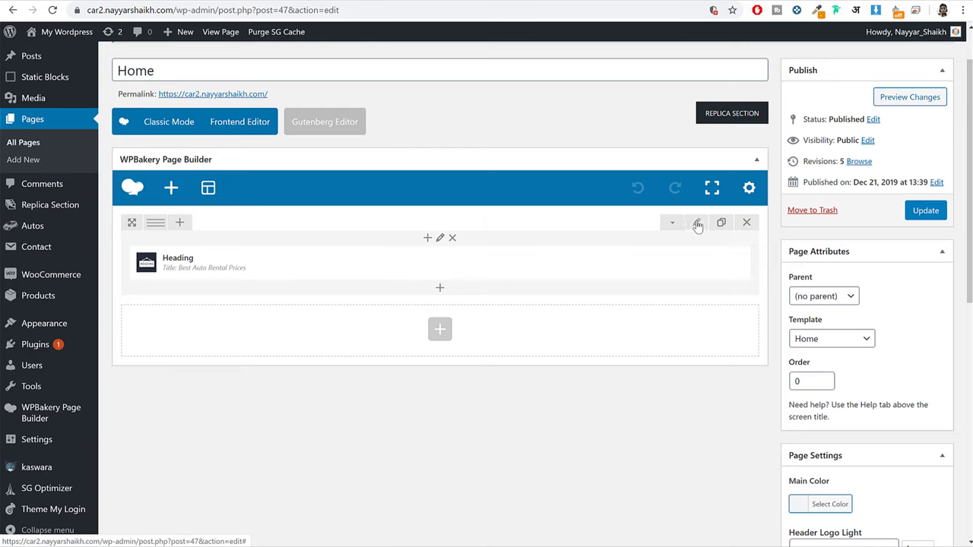
Set the hero row's stretch to 'Stretch row and content (no paddings)'.
{"action": "left_click", "coordinate": [697, 223]}
{"action": "left_click", "coordinate": [554, 196]}
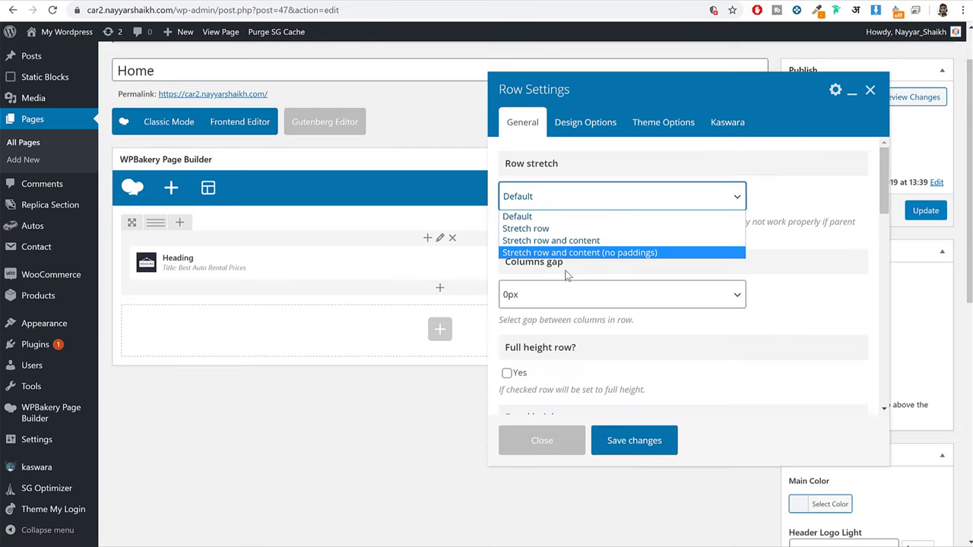
{"action": "left_click", "coordinate": [600, 253]}
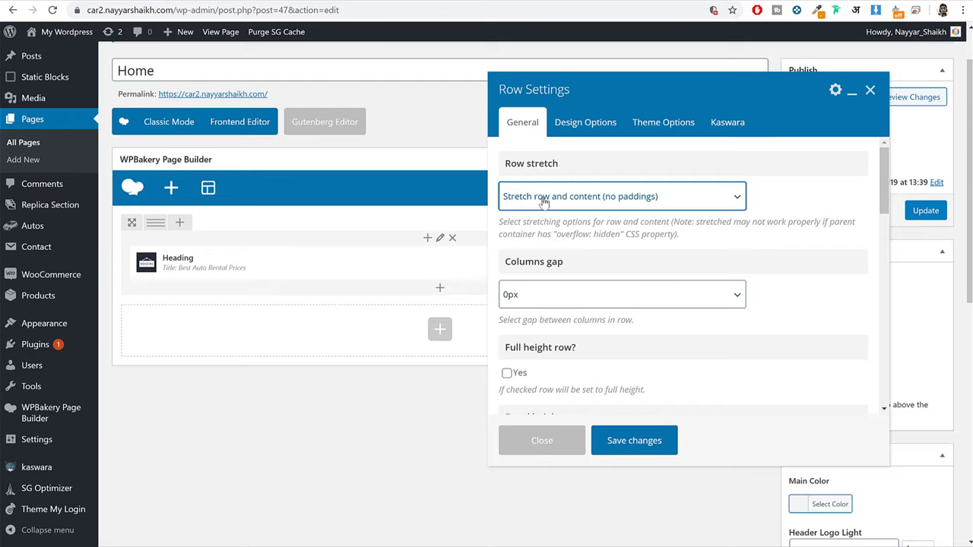
{"action": "left_click", "coordinate": [646, 445]}
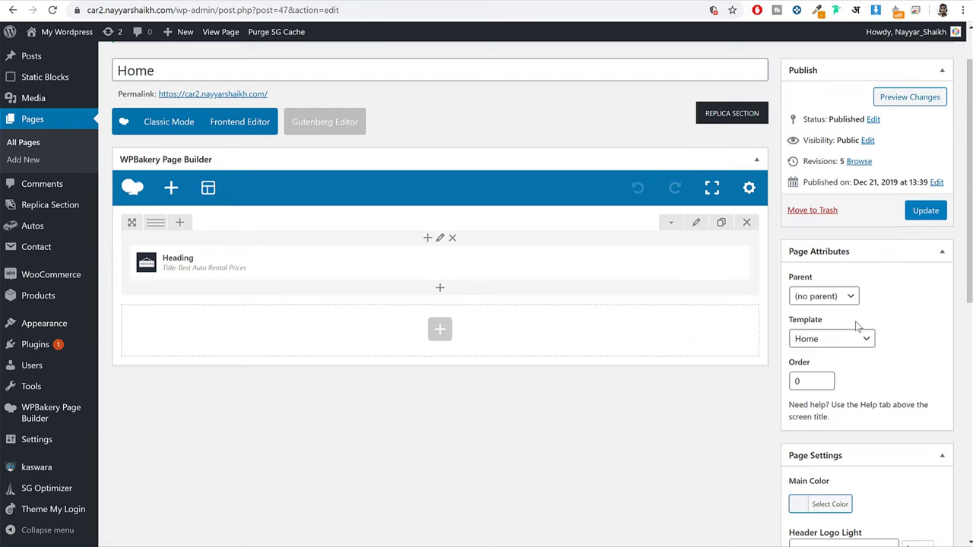
Update the Home page and reload the live site to view the full-width hero.
{"action": "left_click", "coordinate": [926, 210]}
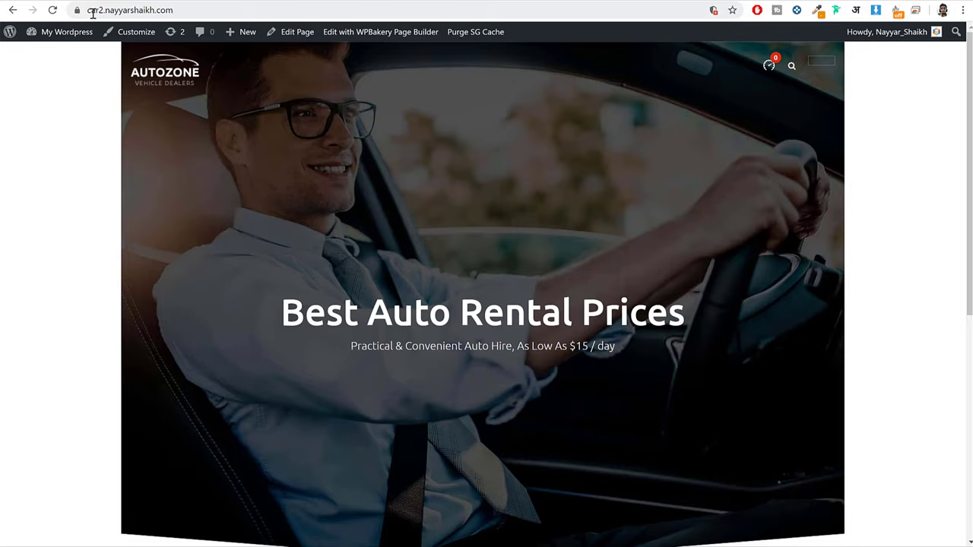
{"action": "left_click", "coordinate": [52, 10]}
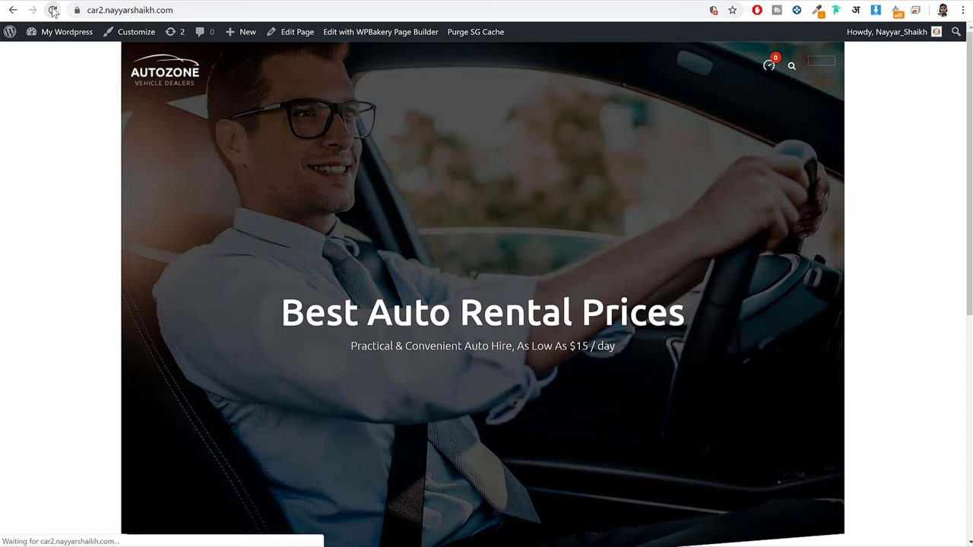
{"action": "scroll", "coordinate": [627, 328], "scroll_direction": "down", "scroll_amount": 2}
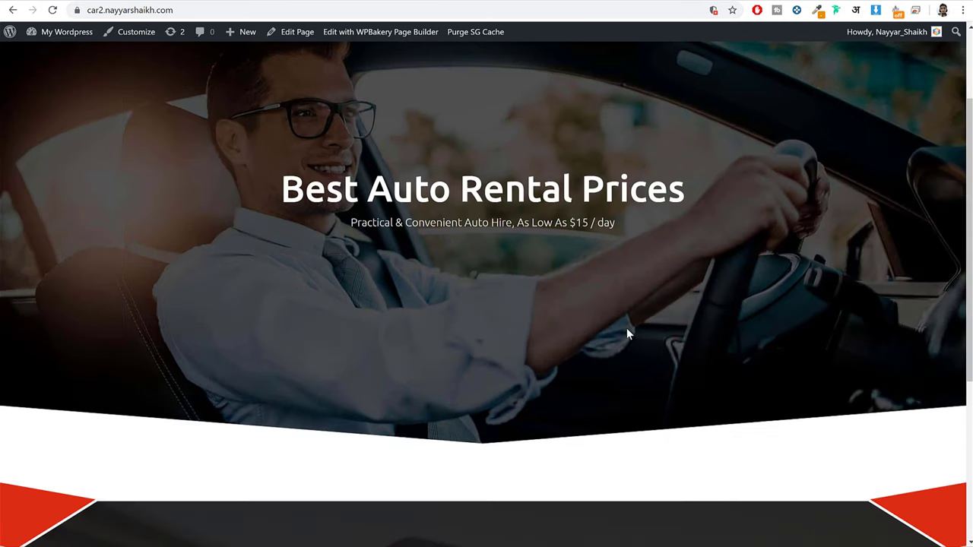
{"action": "scroll", "coordinate": [626, 328], "scroll_direction": "up", "scroll_amount": 2}
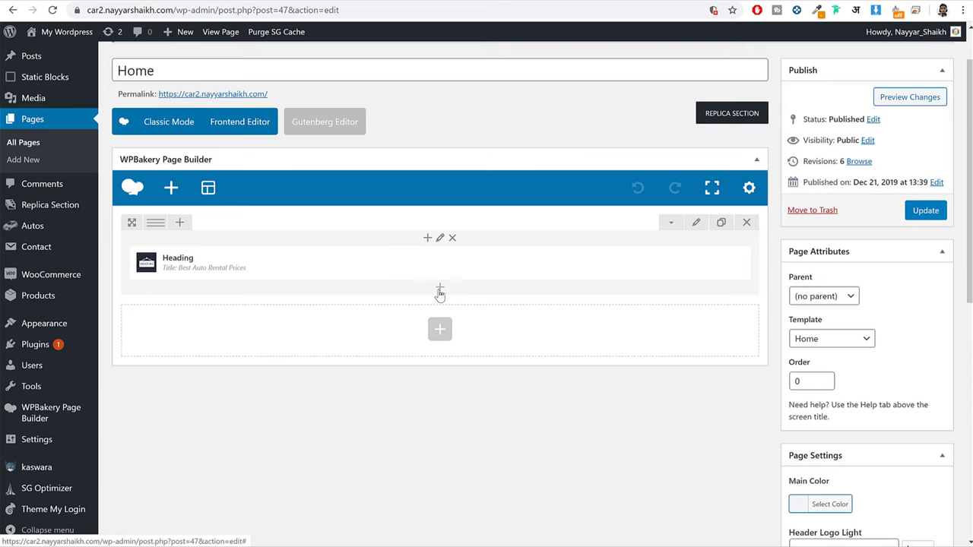
Insert an Empty Space under the heading, change its height from 32 to 50px, and update.
{"action": "left_click", "coordinate": [438, 289]}
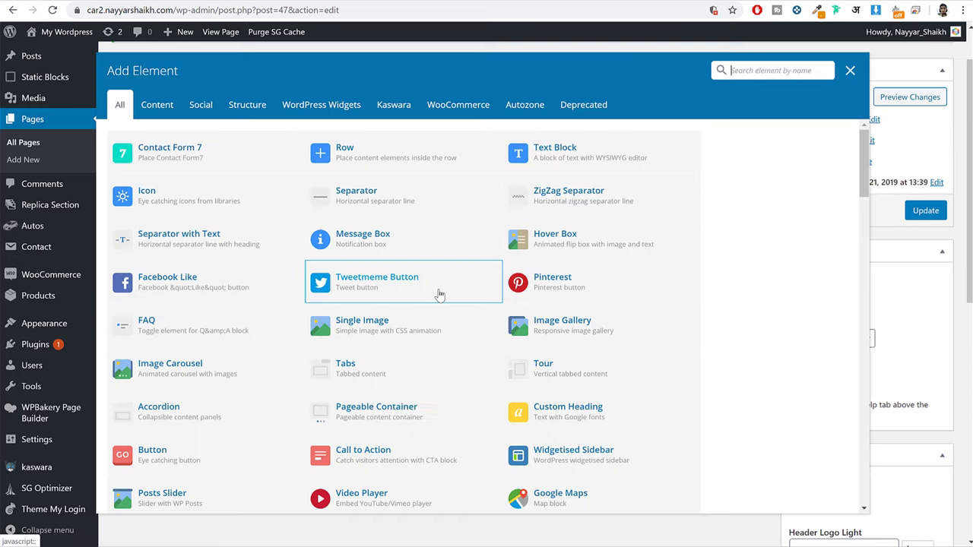
{"action": "type", "text": "spac"}
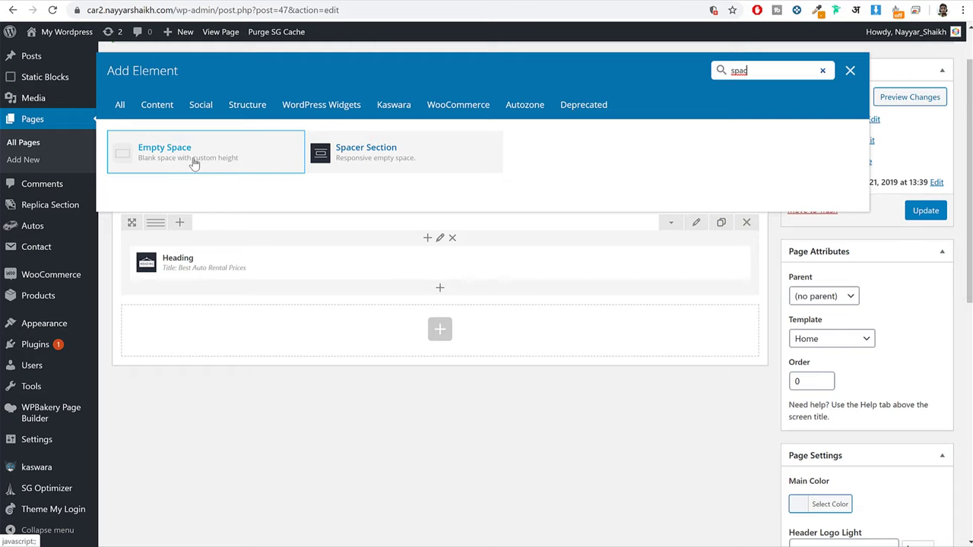
{"action": "left_click", "coordinate": [184, 158]}
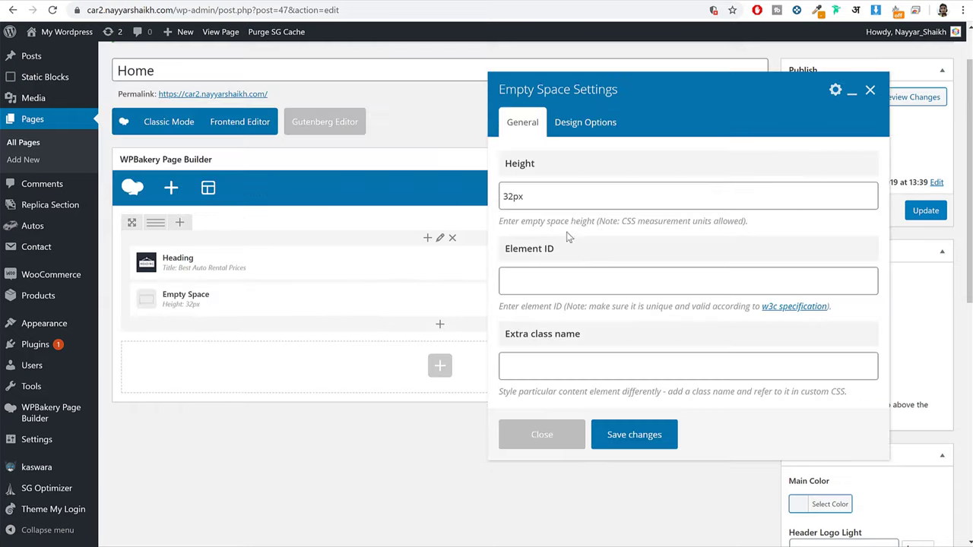
{"action": "left_click_drag", "start_coordinate": [513, 196], "coordinate": [487, 195]}
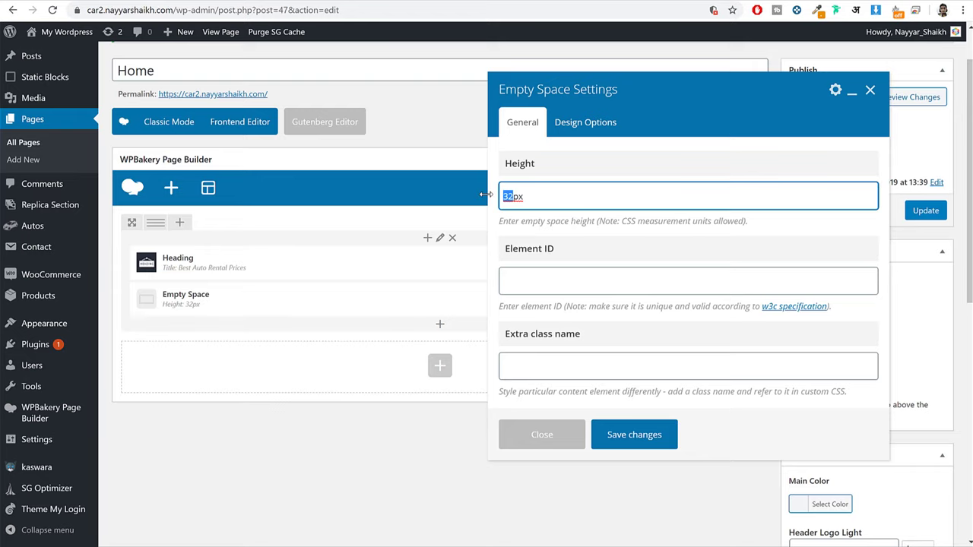
{"action": "type", "text": "50"}
{"action": "left_click", "coordinate": [651, 444]}
{"action": "left_click", "coordinate": [923, 209]}
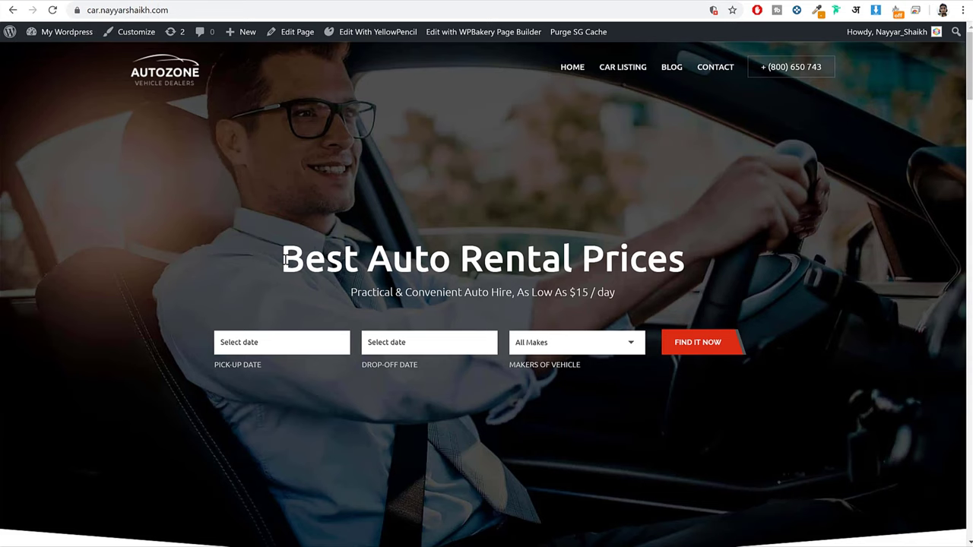
Preview the reference site's hero and search form in DevTools at iPhone X size.
{"action": "left_click_drag", "start_coordinate": [284, 260], "coordinate": [638, 312]}
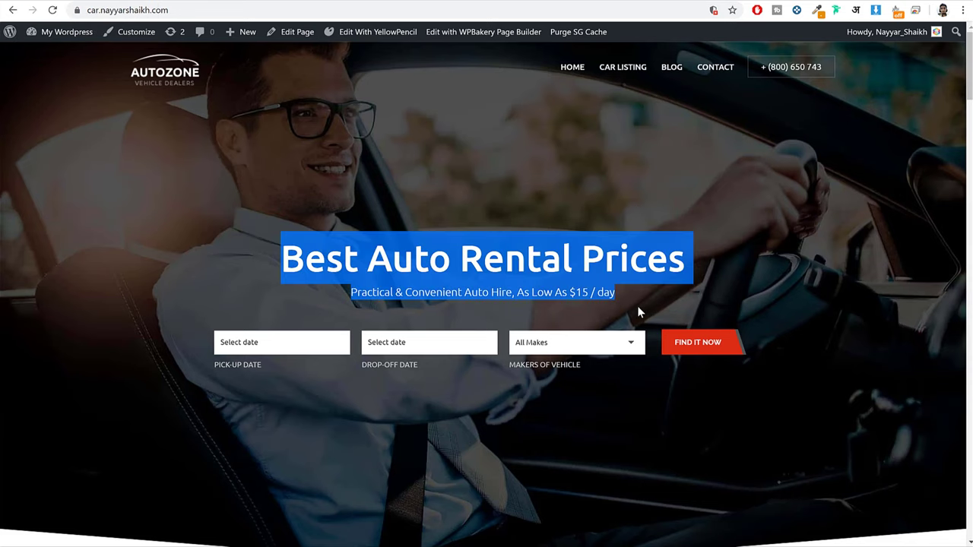
{"action": "left_click", "coordinate": [440, 317]}
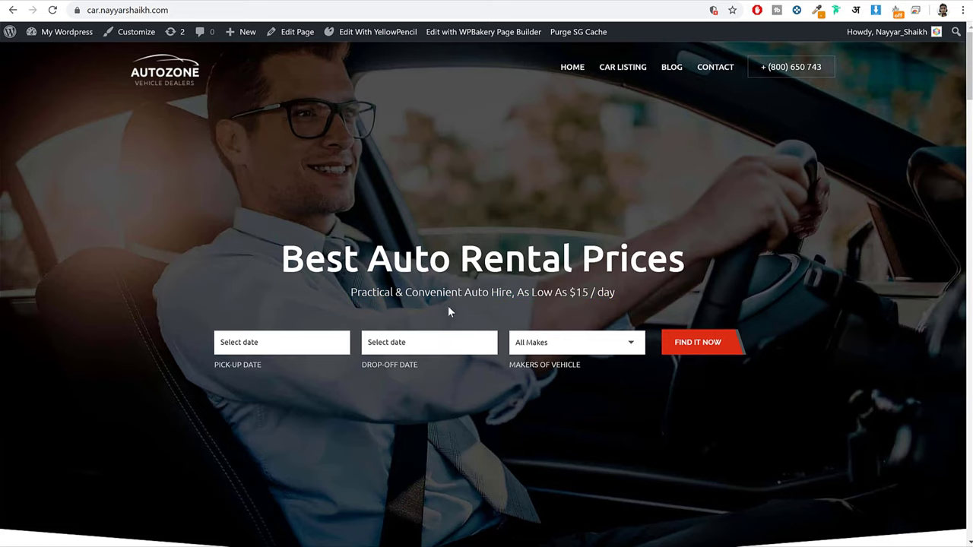
{"action": "key", "text": "ctrl+shift+i"}
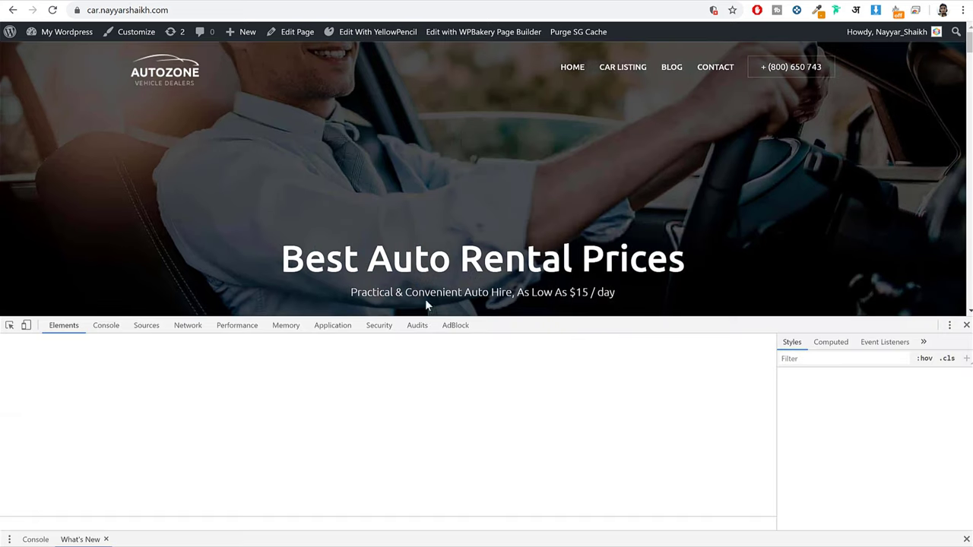
{"action": "left_click", "coordinate": [25, 325]}
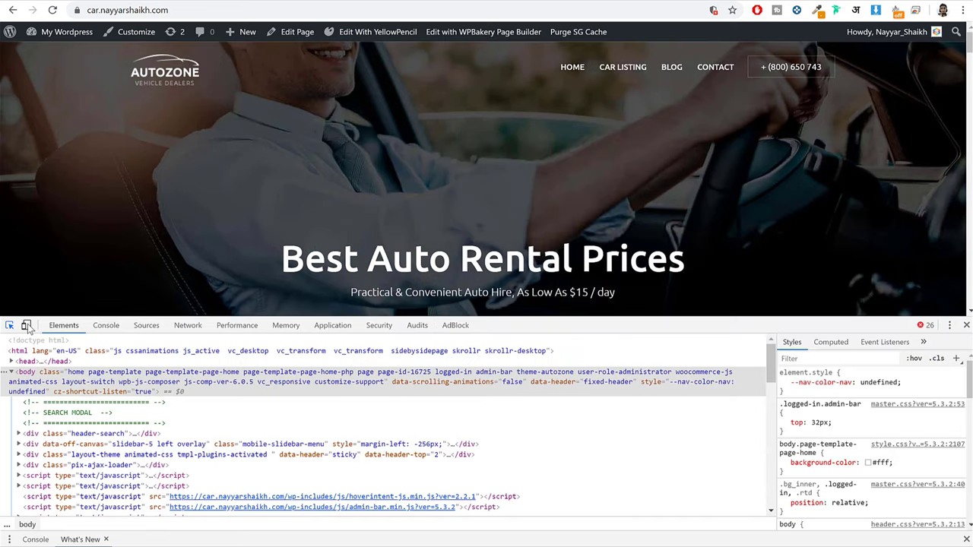
{"action": "left_click_drag", "start_coordinate": [662, 465], "coordinate": [663, 503]}
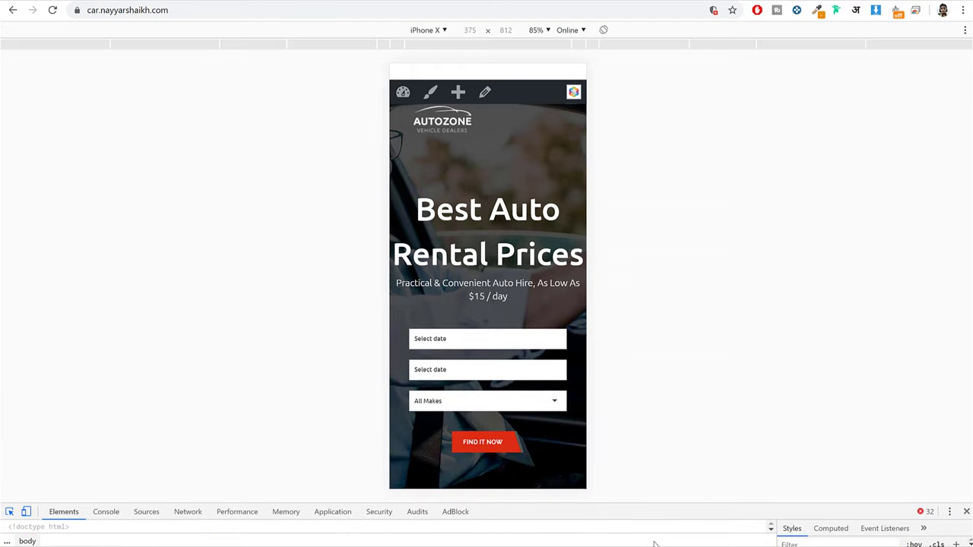
{"action": "scroll", "coordinate": [539, 239], "scroll_direction": "down", "scroll_amount": 3}
{"action": "scroll", "coordinate": [502, 243], "scroll_direction": "up", "scroll_amount": 2}
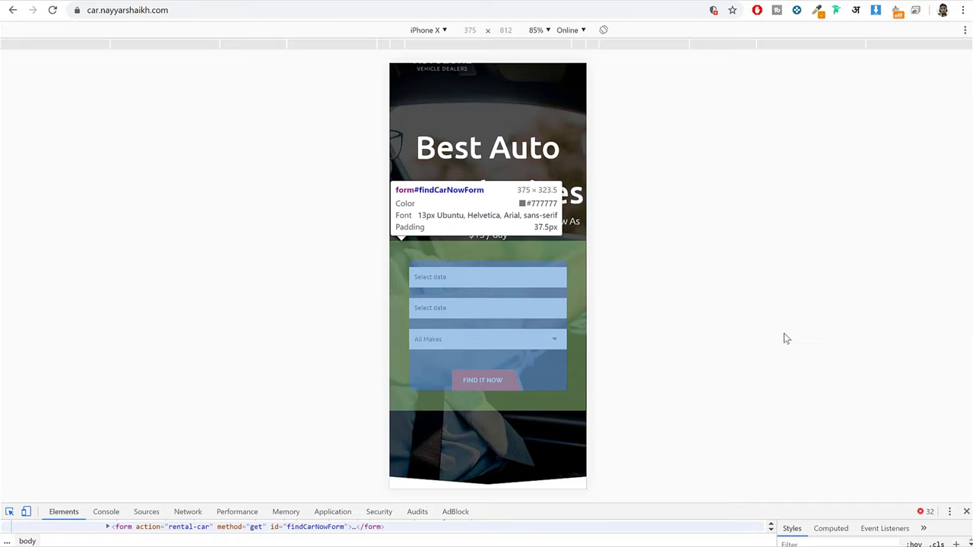
{"action": "left_click", "coordinate": [9, 512]}
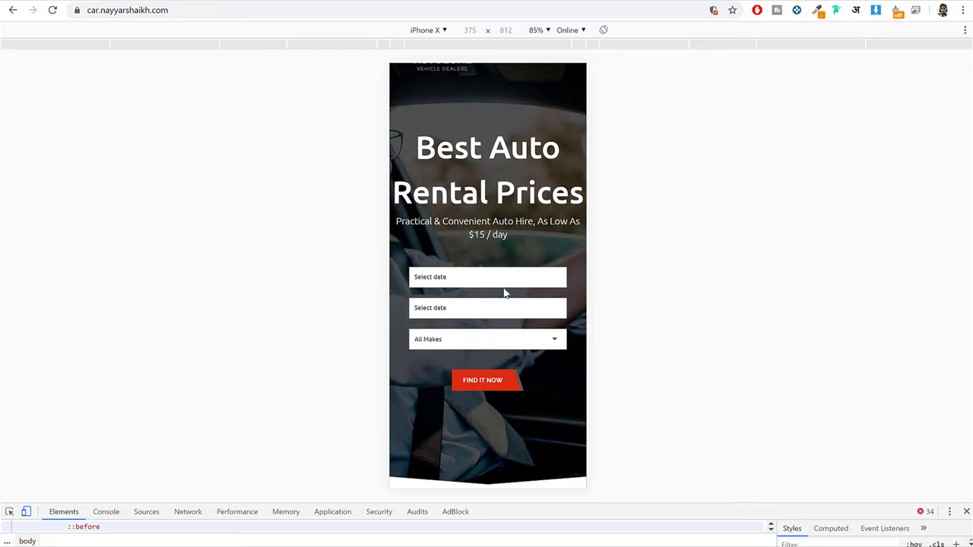
{"action": "left_click", "coordinate": [966, 511]}
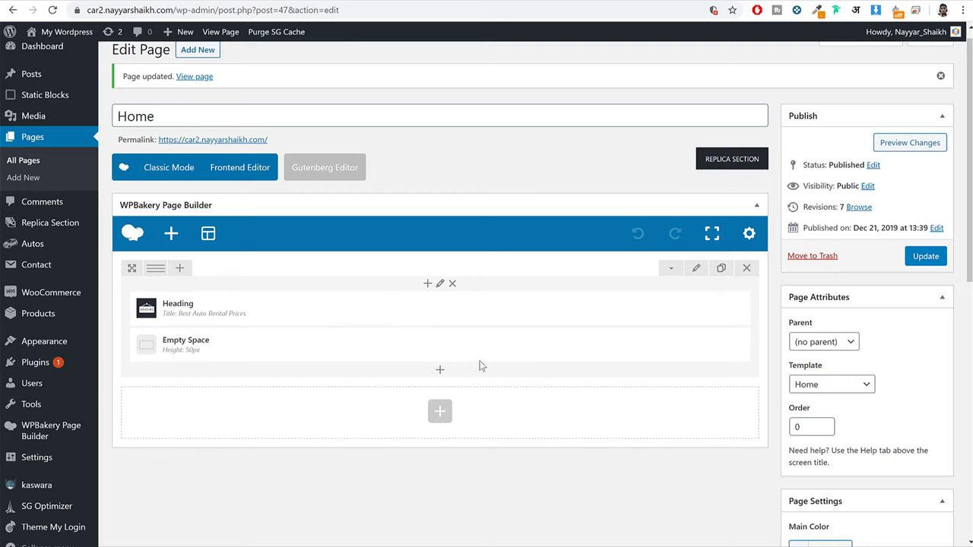
Add a Vehicle Search element to the column using the 'veh' search.
{"action": "left_click", "coordinate": [440, 370]}
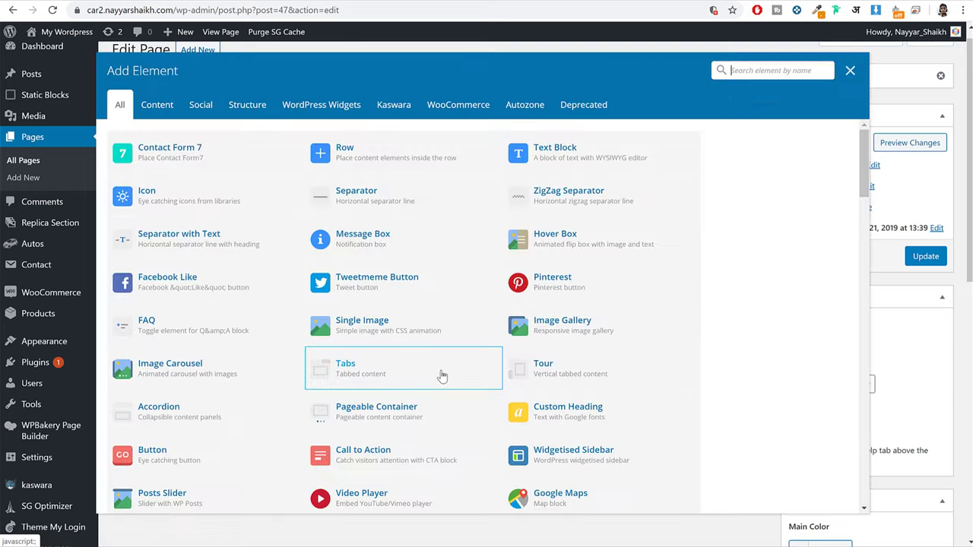
{"action": "type", "text": "veh"}
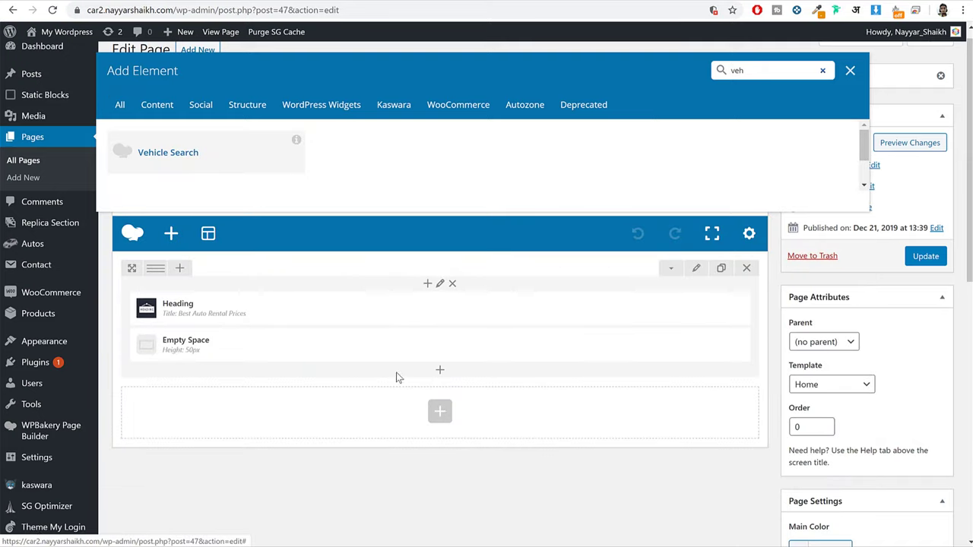
{"action": "left_click", "coordinate": [168, 152]}
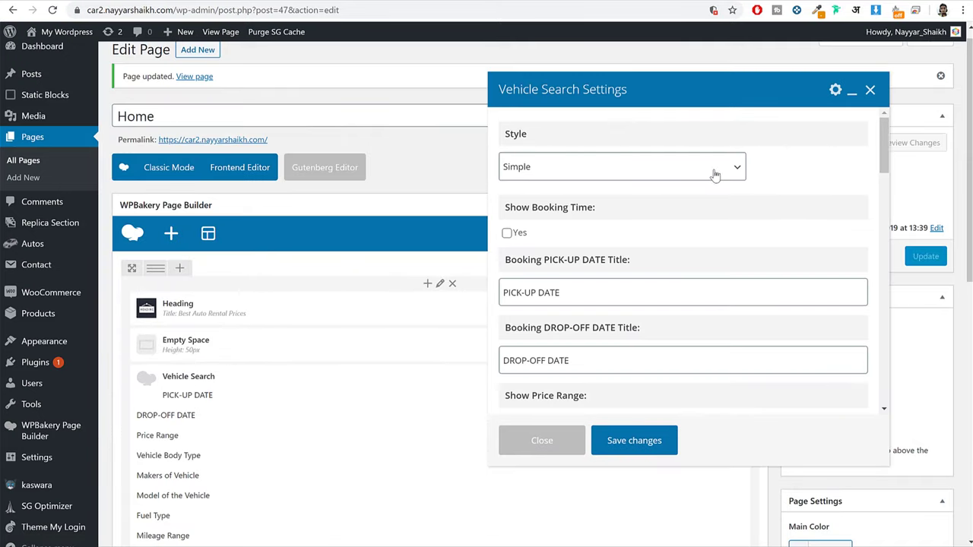
{"action": "scroll", "coordinate": [766, 217], "scroll_direction": "down", "scroll_amount": 1}
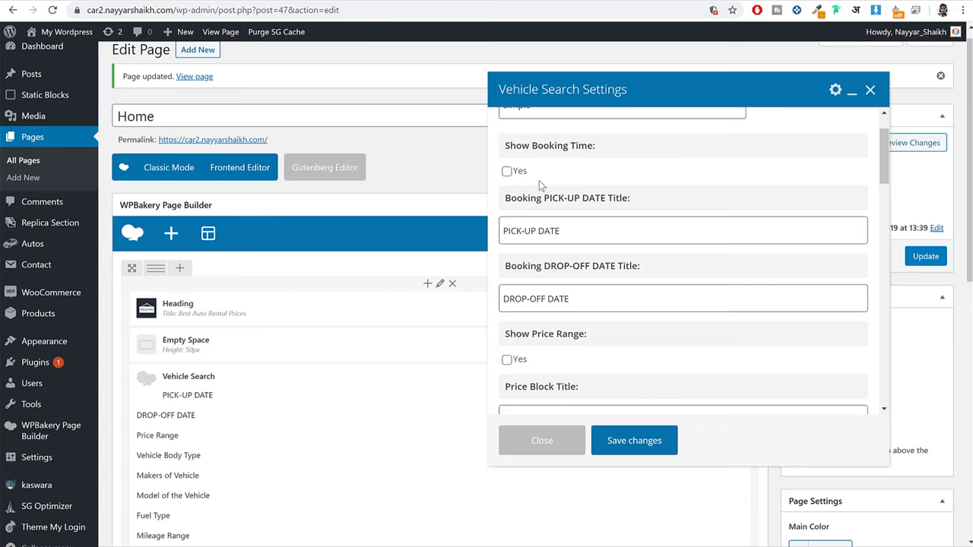
Enable Show Booking Time, Price Range and Makers of Vehicle, keep Body Type off, and save.
{"action": "left_click", "coordinate": [507, 171]}
{"action": "scroll", "coordinate": [525, 252], "scroll_direction": "down", "scroll_amount": 3}
{"action": "left_click_drag", "start_coordinate": [527, 253], "coordinate": [536, 228]}
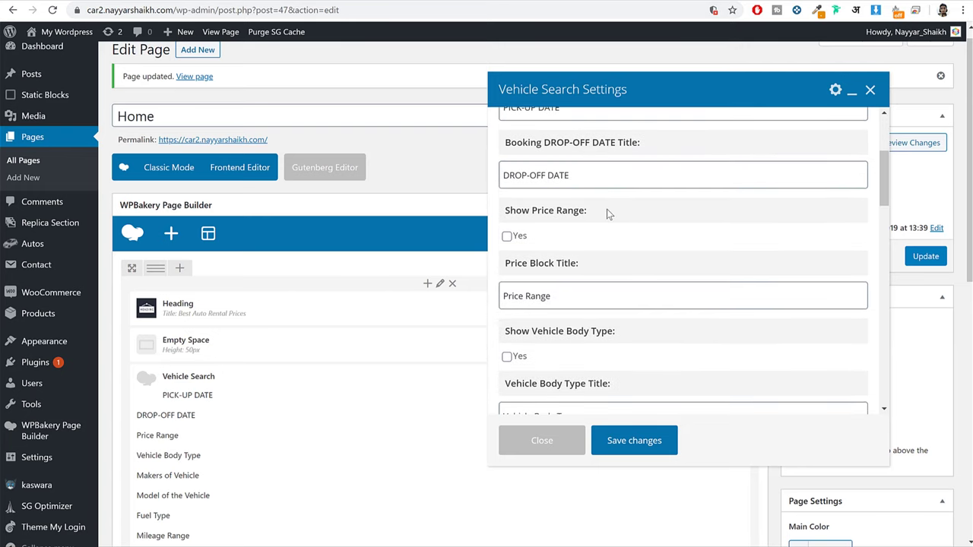
{"action": "left_click_drag", "start_coordinate": [606, 212], "coordinate": [502, 211]}
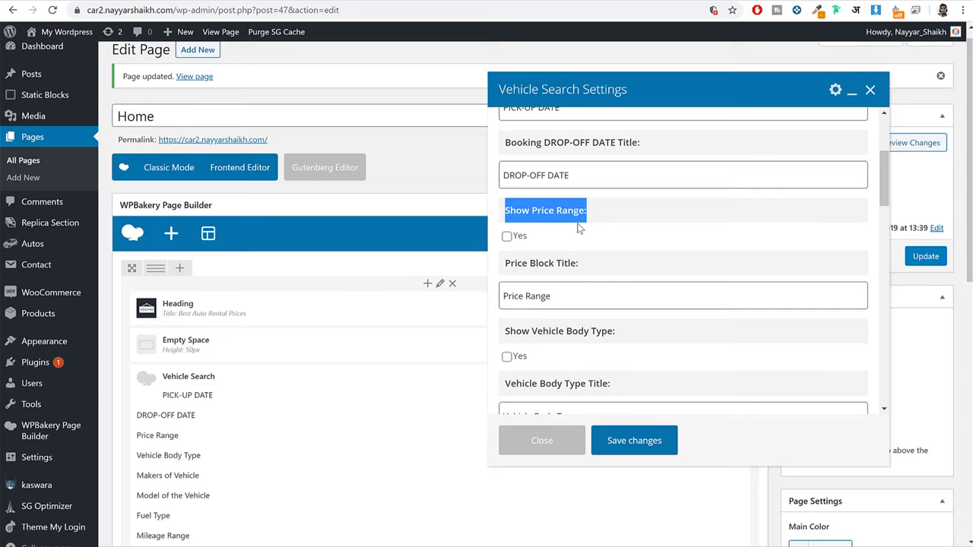
{"action": "left_click", "coordinate": [508, 237]}
{"action": "scroll", "coordinate": [668, 253], "scroll_direction": "down", "scroll_amount": 5}
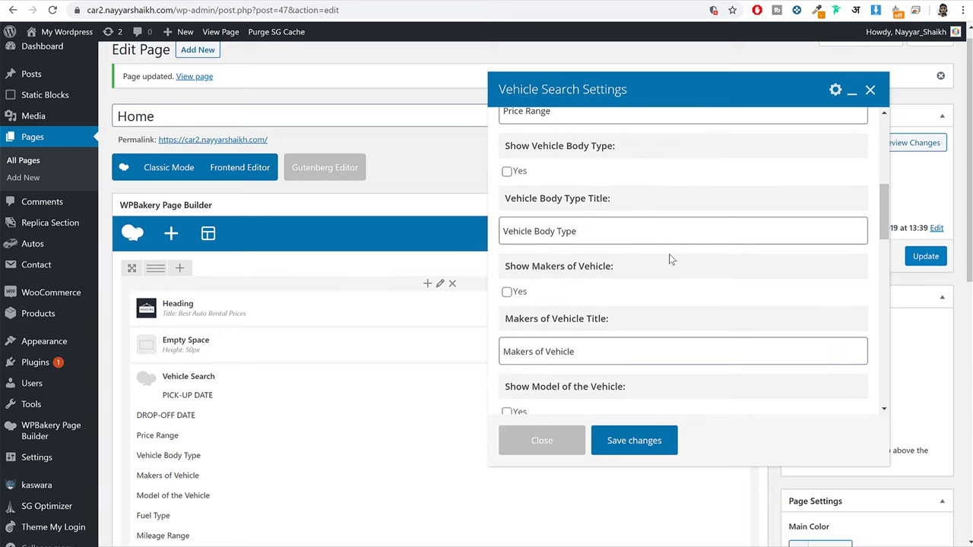
{"action": "scroll", "coordinate": [669, 254], "scroll_direction": "up", "scroll_amount": 3}
{"action": "left_click", "coordinate": [507, 295]}
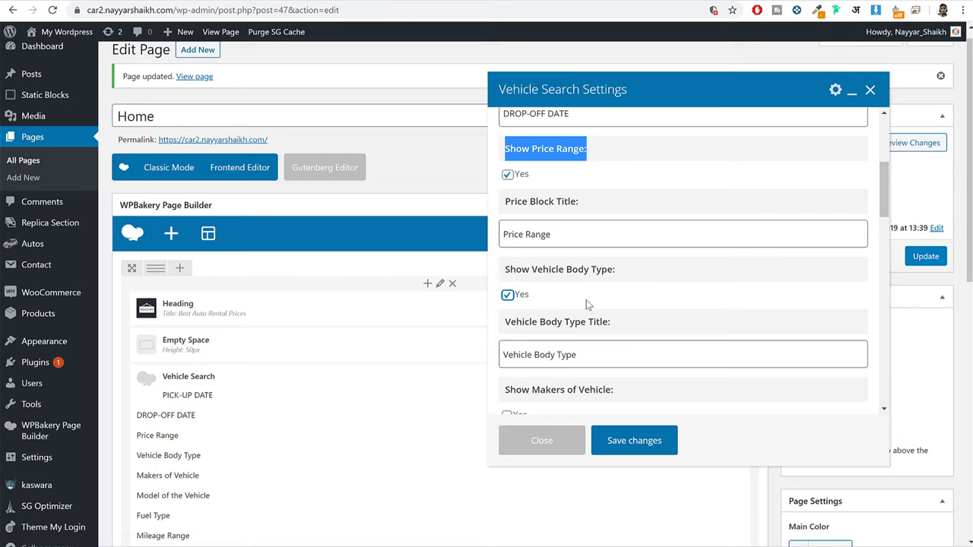
{"action": "scroll", "coordinate": [545, 315], "scroll_direction": "down", "scroll_amount": 3}
{"action": "left_click", "coordinate": [507, 294]}
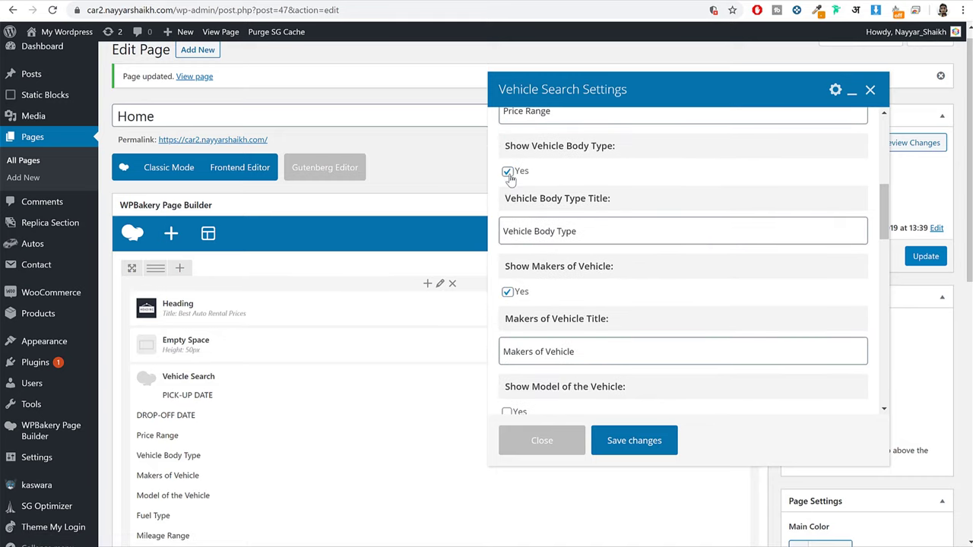
{"action": "left_click", "coordinate": [507, 172]}
{"action": "scroll", "coordinate": [592, 299], "scroll_direction": "down", "scroll_amount": 4}
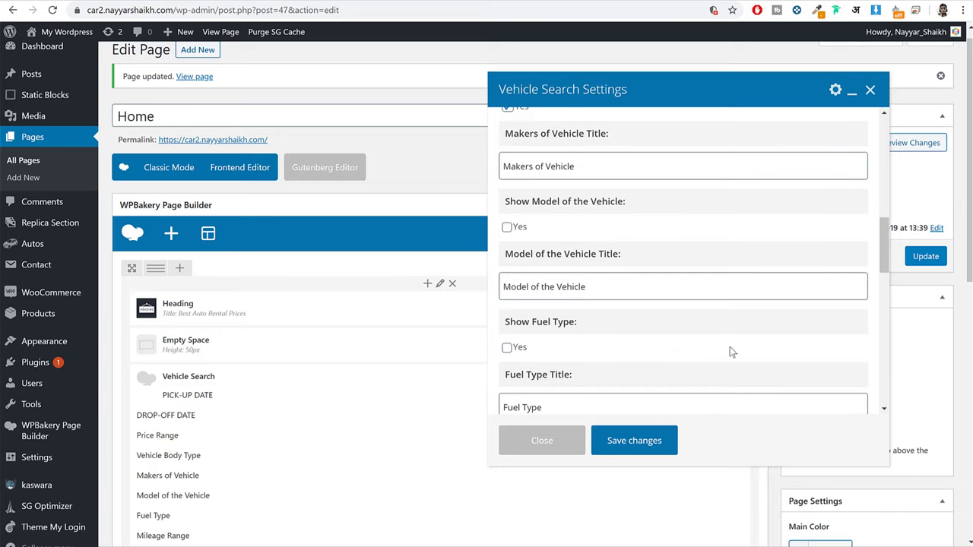
{"action": "scroll", "coordinate": [595, 326], "scroll_direction": "down", "scroll_amount": 5}
{"action": "scroll", "coordinate": [593, 327], "scroll_direction": "down", "scroll_amount": 7}
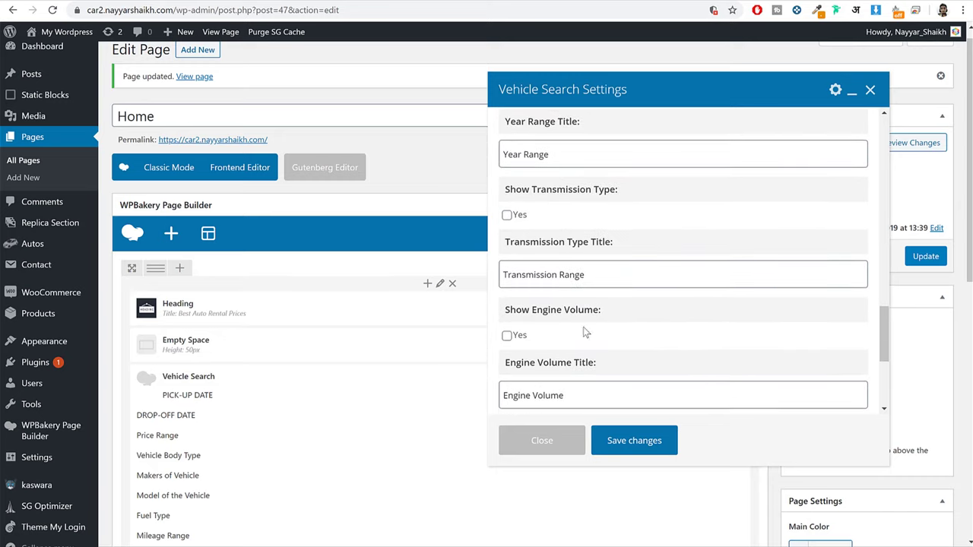
{"action": "left_click", "coordinate": [655, 442]}
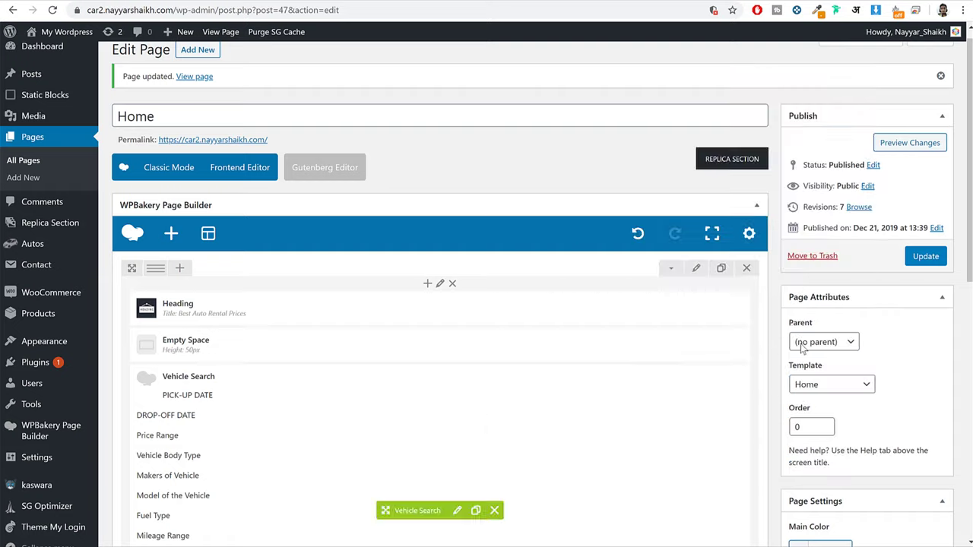
Update the Home page and view the live hero with the vehicle search.
{"action": "left_click", "coordinate": [915, 261]}
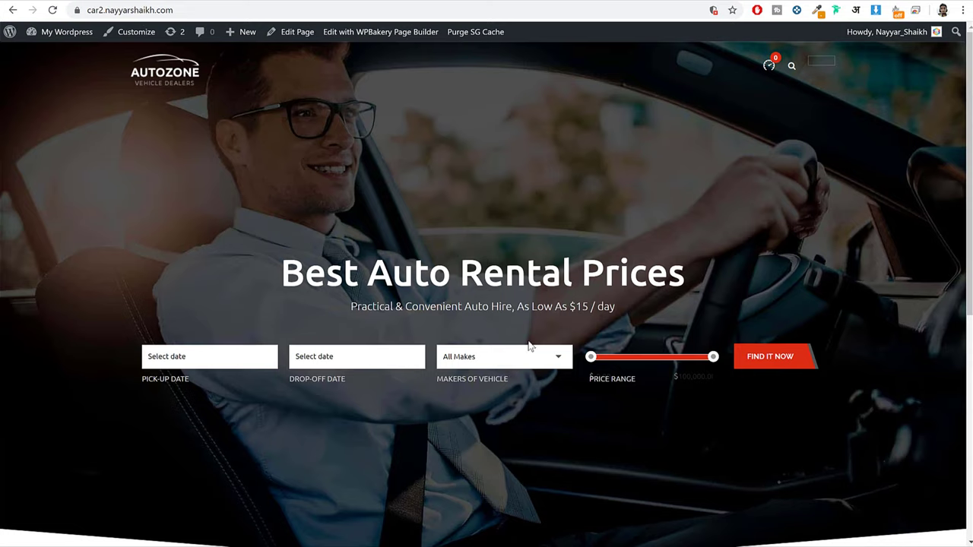
{"action": "scroll", "coordinate": [536, 363], "scroll_direction": "down", "scroll_amount": 2}
{"action": "scroll", "coordinate": [536, 363], "scroll_direction": "up", "scroll_amount": 2}
Preview the search form at iPad Pro and iPhone X sizes, then return to the editor.
{"action": "key", "text": "ctrl+shift+i"}
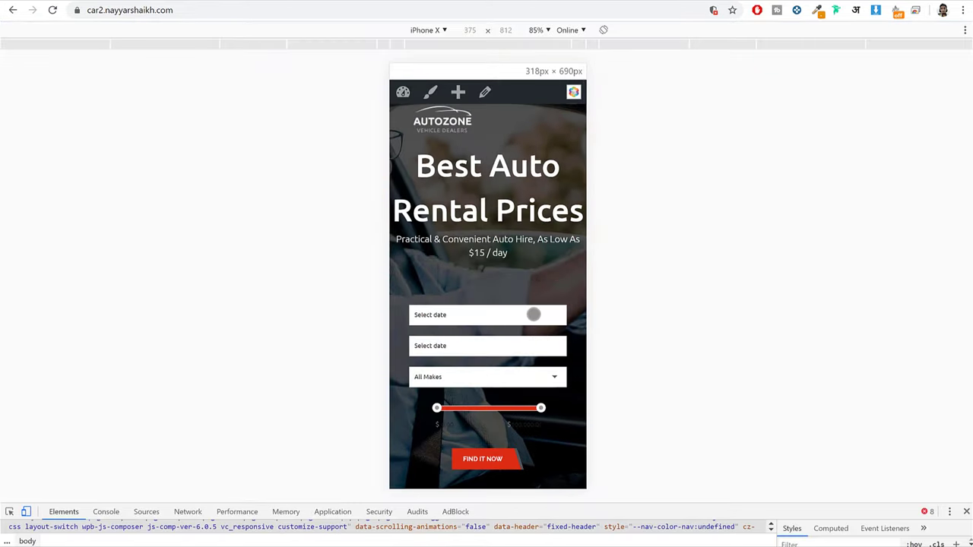
{"action": "left_click", "coordinate": [533, 315]}
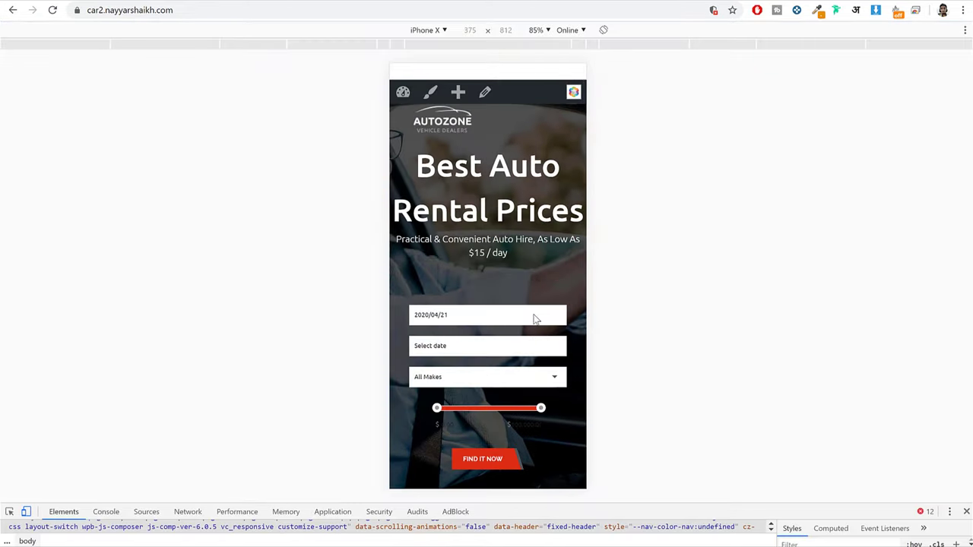
{"action": "left_click", "coordinate": [431, 30]}
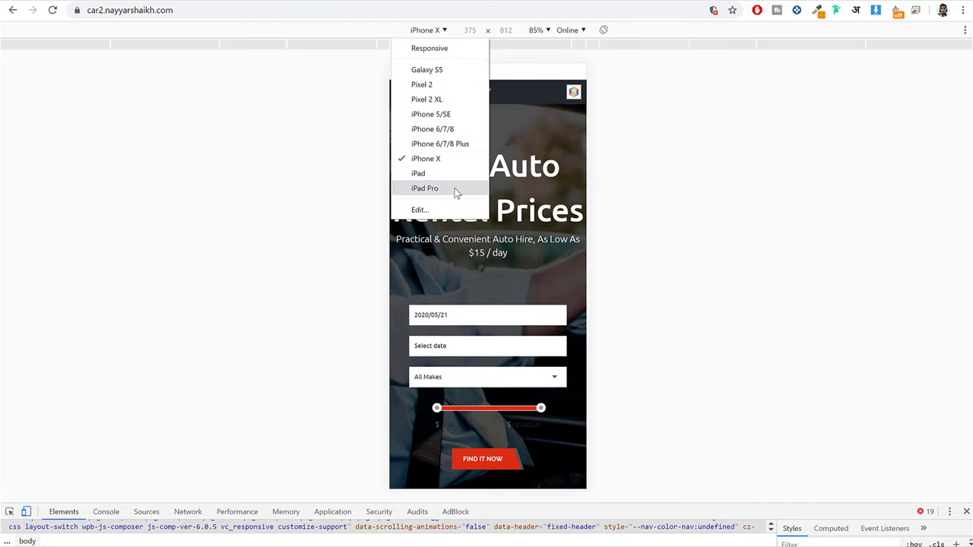
{"action": "left_click", "coordinate": [455, 189]}
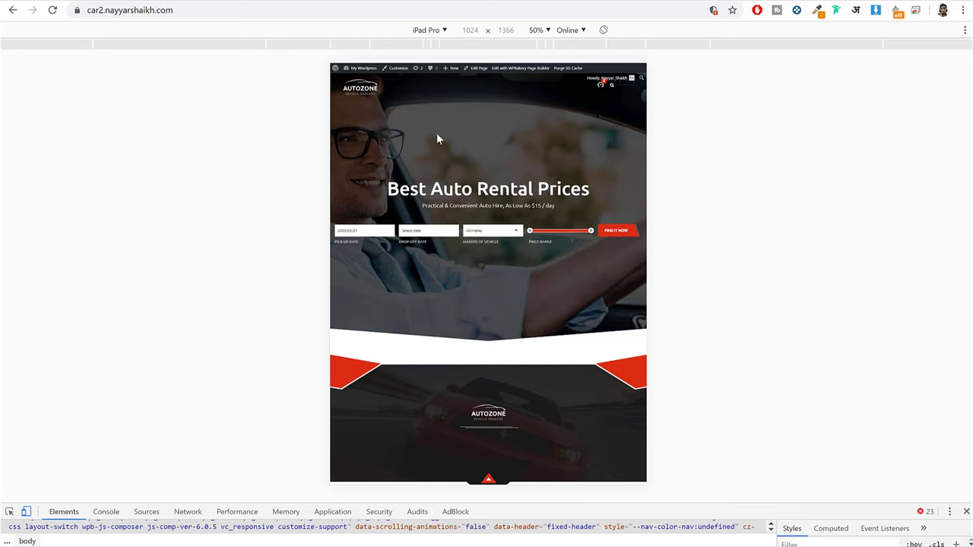
{"action": "left_click", "coordinate": [427, 29]}
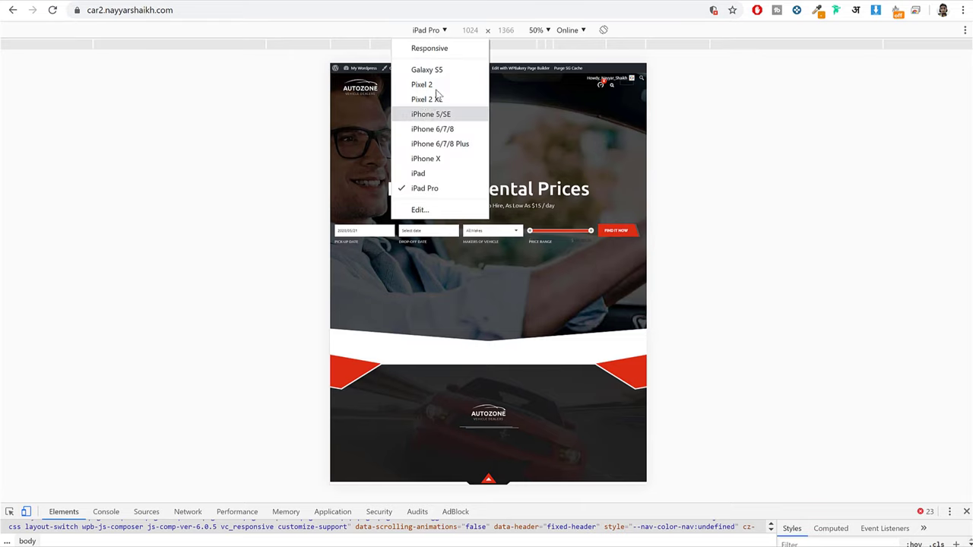
{"action": "left_click", "coordinate": [450, 158]}
{"action": "scroll", "coordinate": [557, 224], "scroll_direction": "down", "scroll_amount": 3}
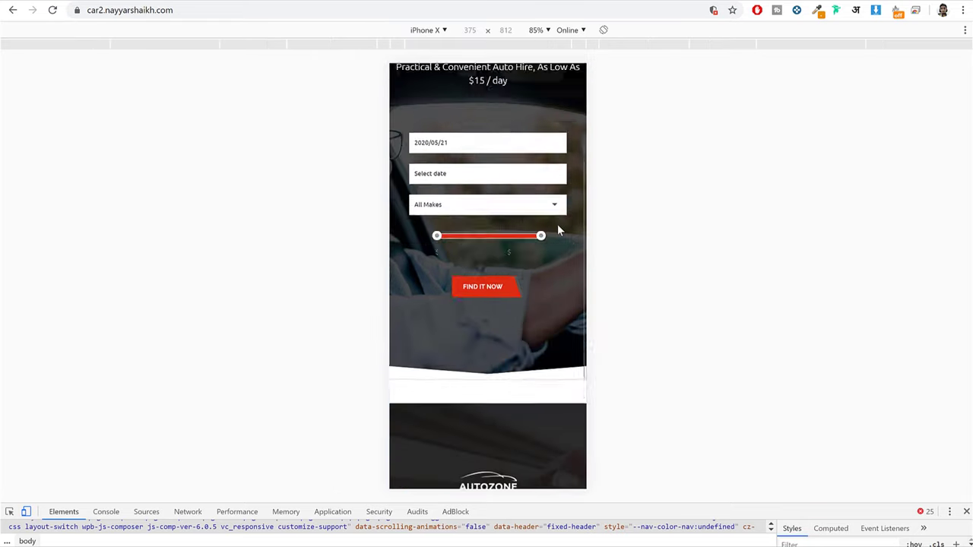
{"action": "scroll", "coordinate": [557, 224], "scroll_direction": "up", "scroll_amount": 3}
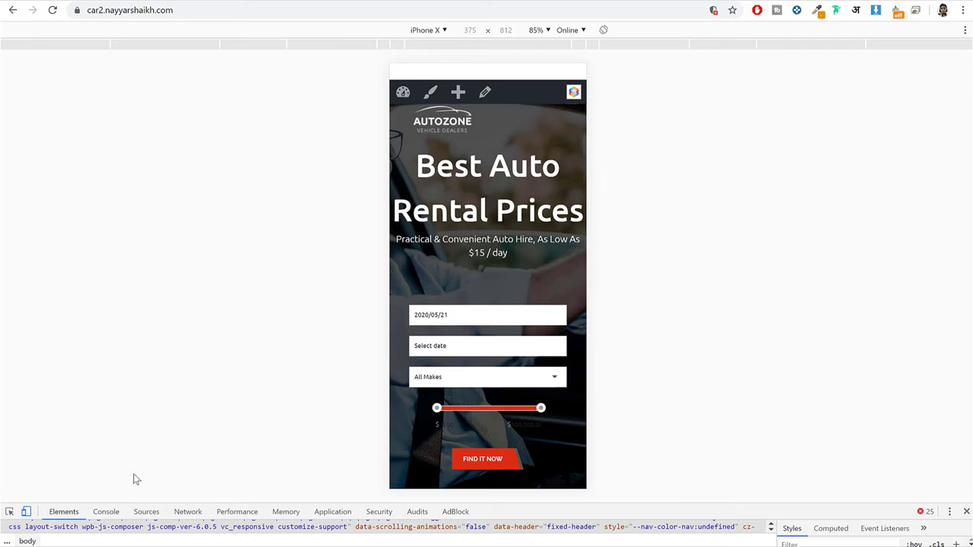
{"action": "left_click", "coordinate": [26, 512]}
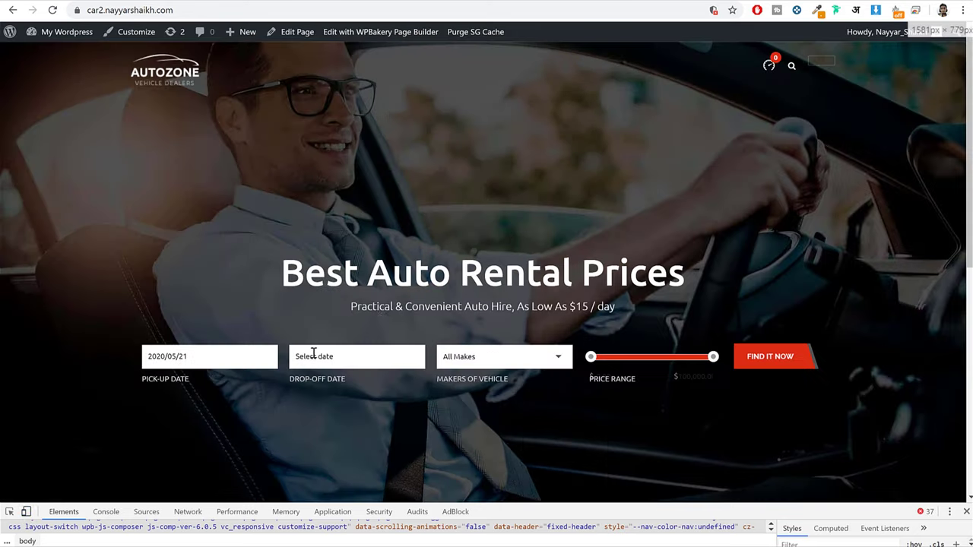
{"action": "left_click", "coordinate": [966, 511]}
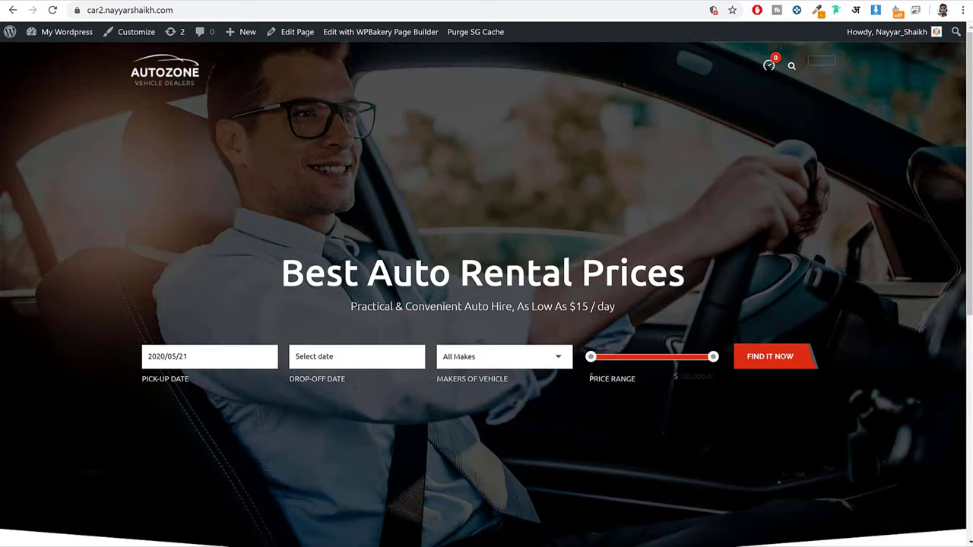
{"action": "left_click", "coordinate": [190, 1]}
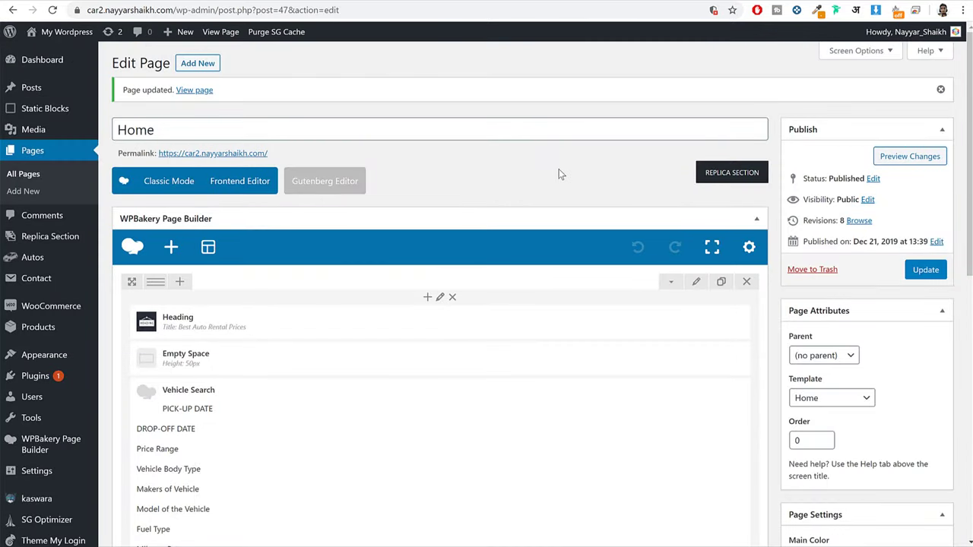
Add a new row below the vehicle search row.
{"action": "scroll", "coordinate": [565, 222], "scroll_direction": "down", "scroll_amount": 5}
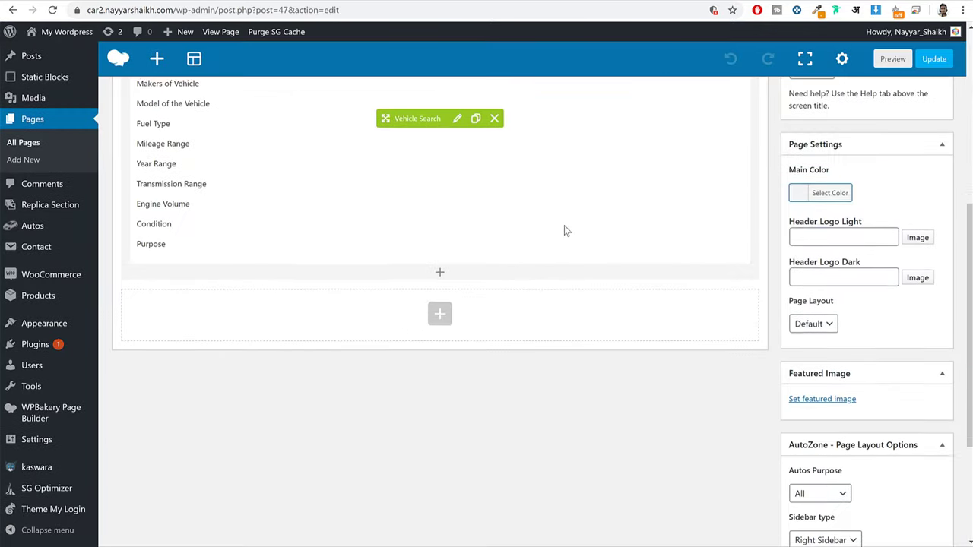
{"action": "scroll", "coordinate": [467, 266], "scroll_direction": "up", "scroll_amount": 2}
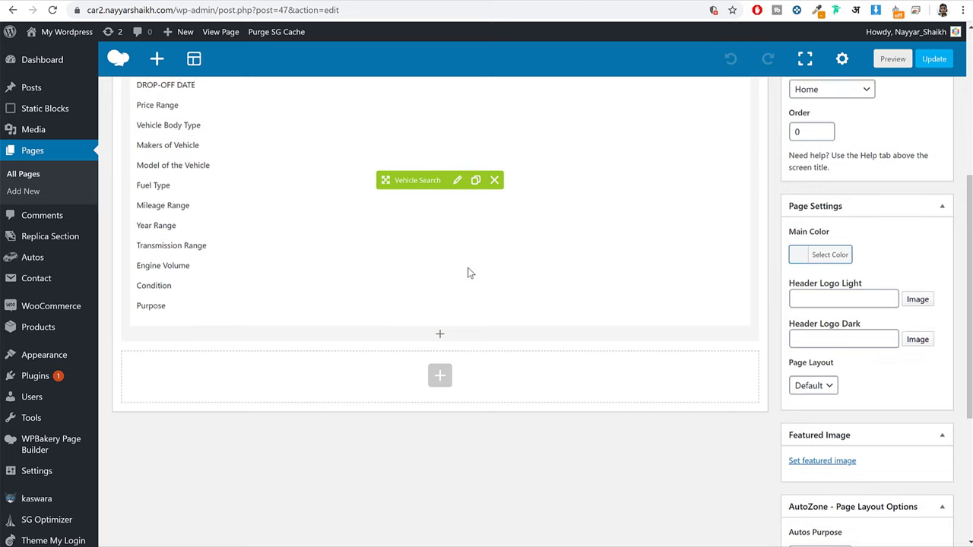
{"action": "left_click", "coordinate": [440, 376]}
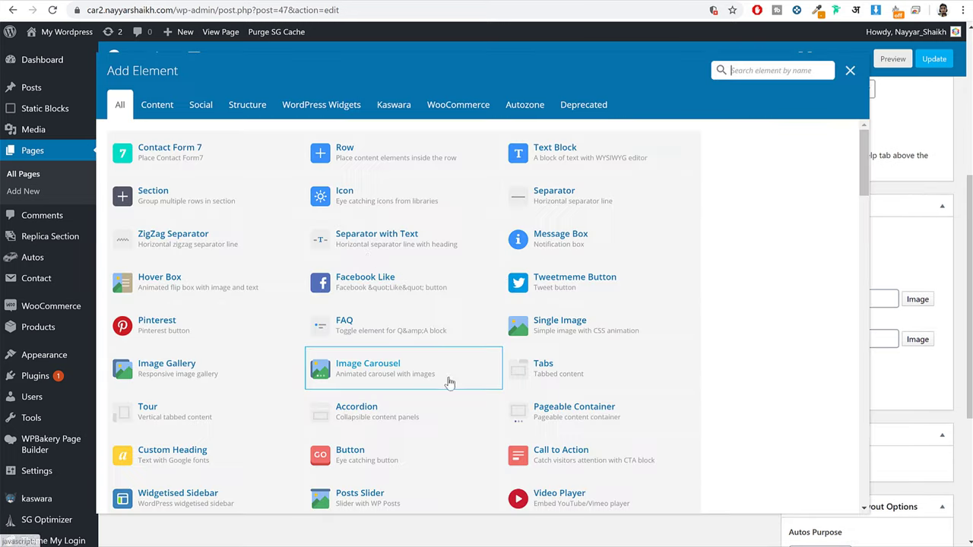
{"action": "left_click", "coordinate": [390, 165]}
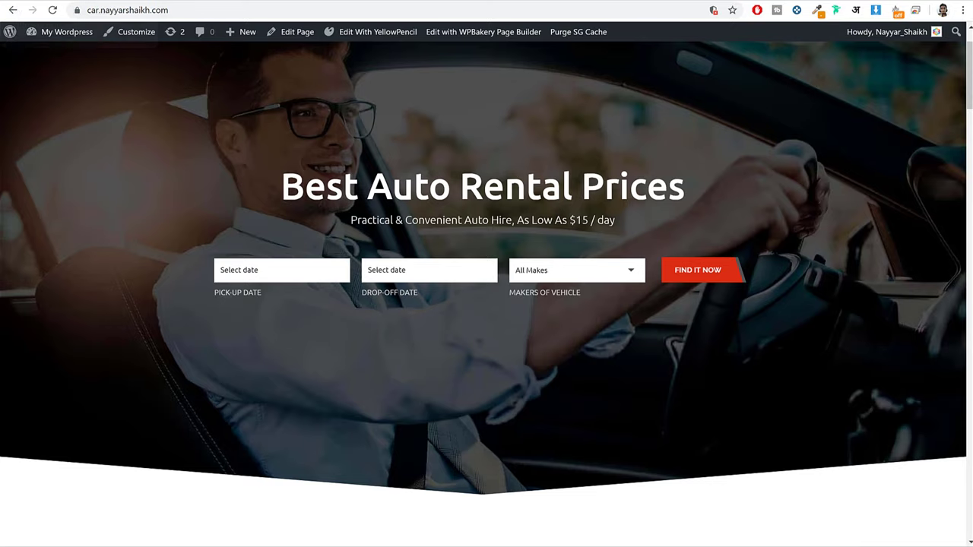
Insert an inner row in the new row's column with a 1/2 + 1/2 layout.
{"action": "scroll", "coordinate": [382, 210], "scroll_direction": "down", "scroll_amount": 2}
{"action": "scroll", "coordinate": [382, 211], "scroll_direction": "down", "scroll_amount": 3}
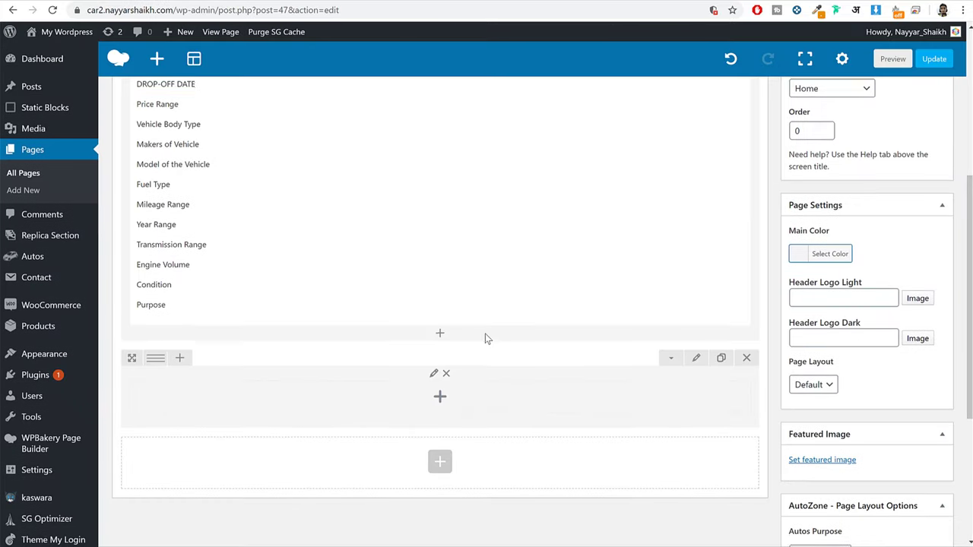
{"action": "scroll", "coordinate": [486, 336], "scroll_direction": "down", "scroll_amount": 1}
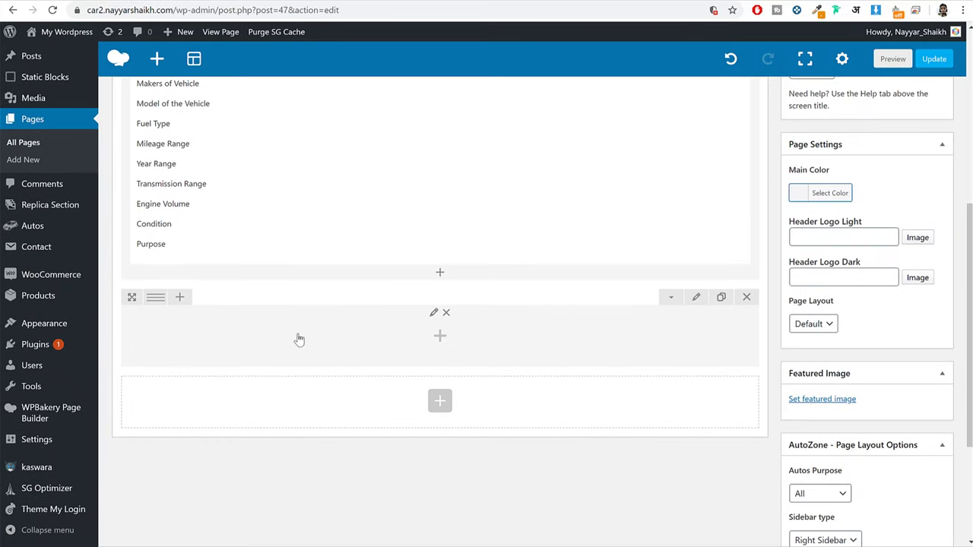
{"action": "left_click", "coordinate": [439, 336]}
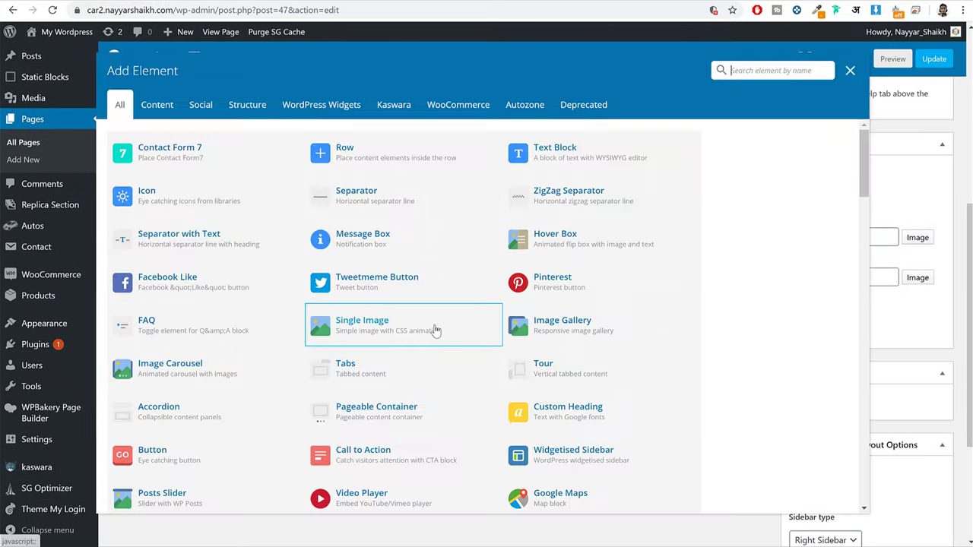
{"action": "left_click", "coordinate": [367, 161]}
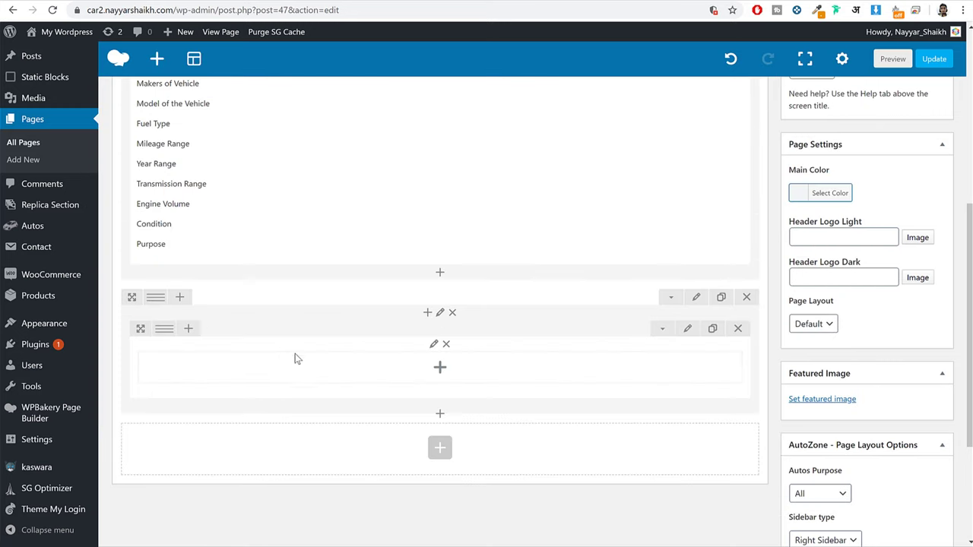
{"action": "left_click", "coordinate": [185, 330]}
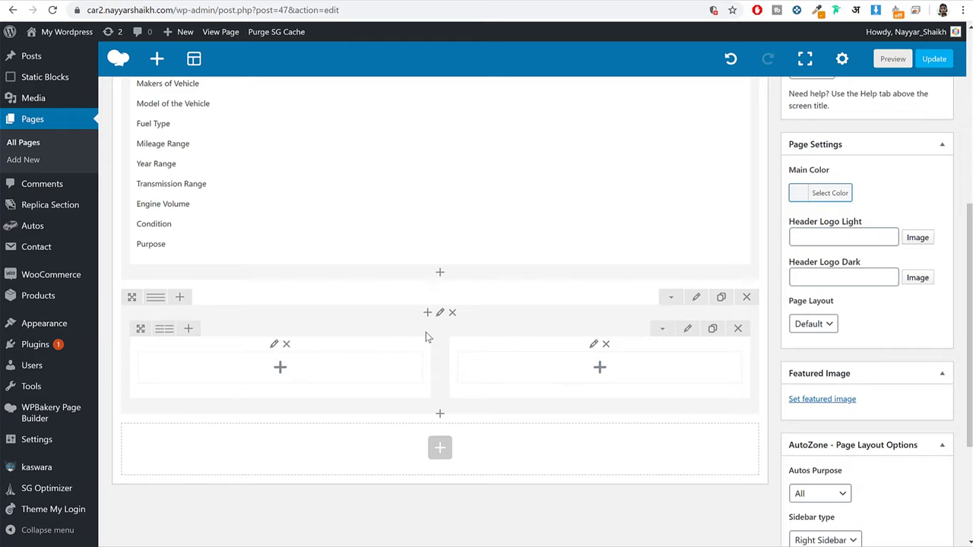
{"action": "scroll", "coordinate": [423, 387], "scroll_direction": "down", "scroll_amount": 1}
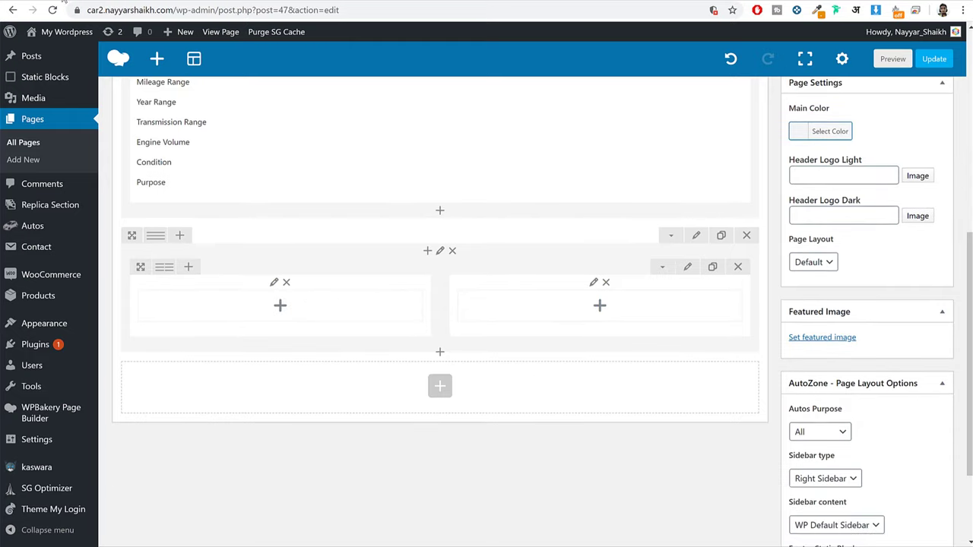
{"action": "left_click", "coordinate": [64, 2]}
{"action": "scroll", "coordinate": [287, 278], "scroll_direction": "up", "scroll_amount": 1}
Copy 'AutoZone Rental Service' from the live site into a new Heading's title in the left column.
{"action": "double_click", "coordinate": [280, 209]}
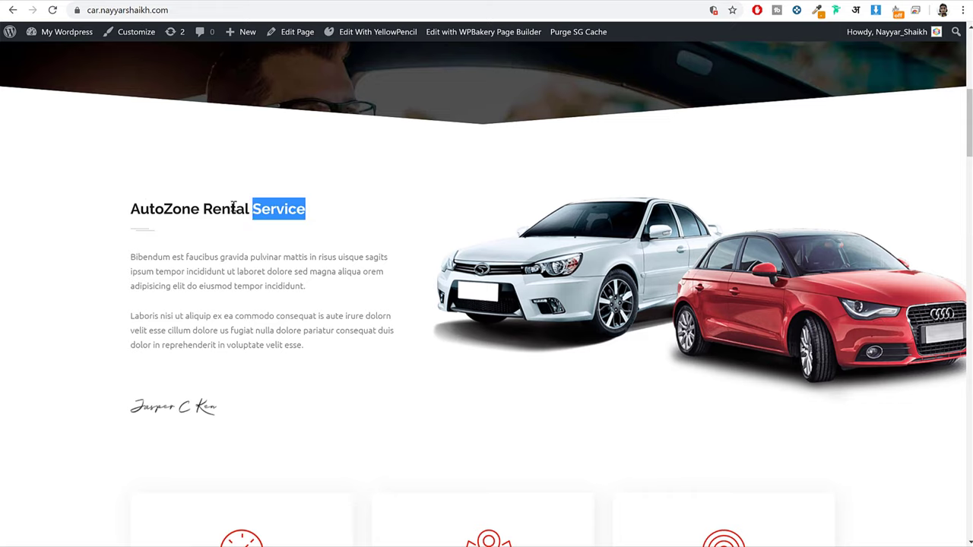
{"action": "left_click_drag", "start_coordinate": [233, 208], "coordinate": [126, 203]}
{"action": "key", "text": "ctrl+c"}
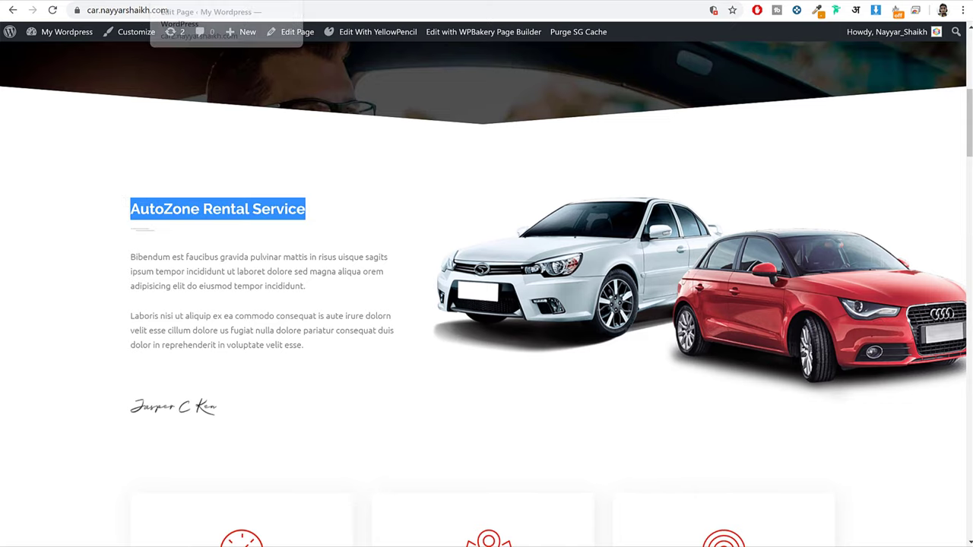
{"action": "left_click", "coordinate": [262, 4]}
{"action": "left_click", "coordinate": [278, 307]}
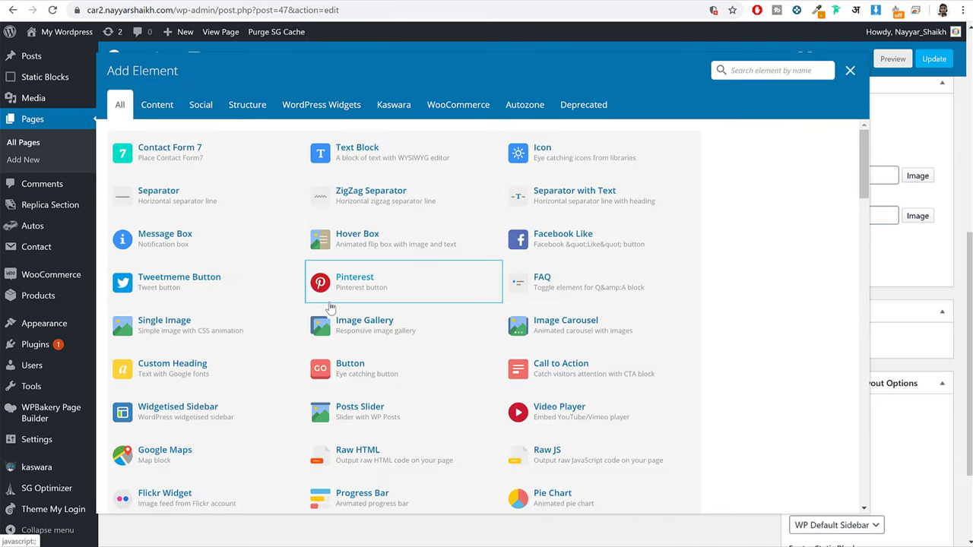
{"action": "type", "text": "head"}
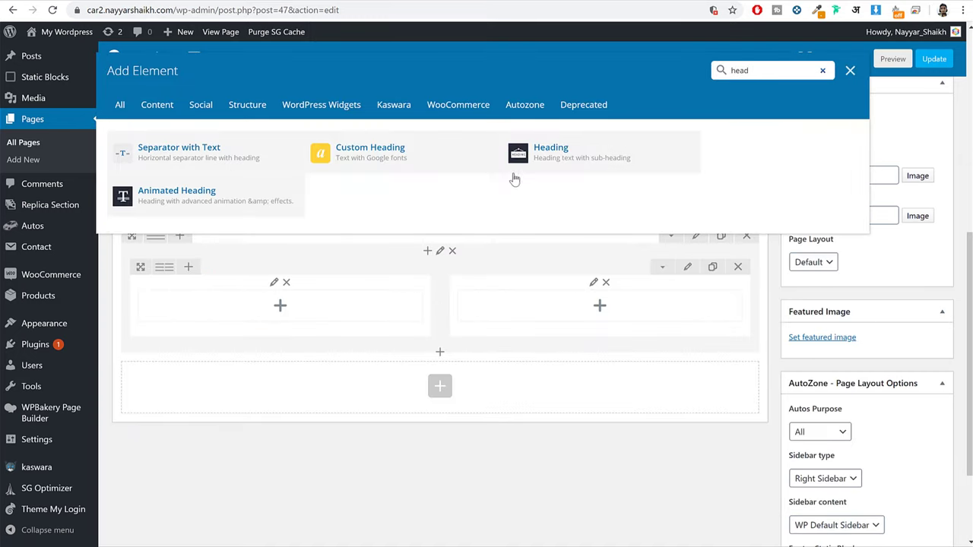
{"action": "left_click", "coordinate": [558, 163]}
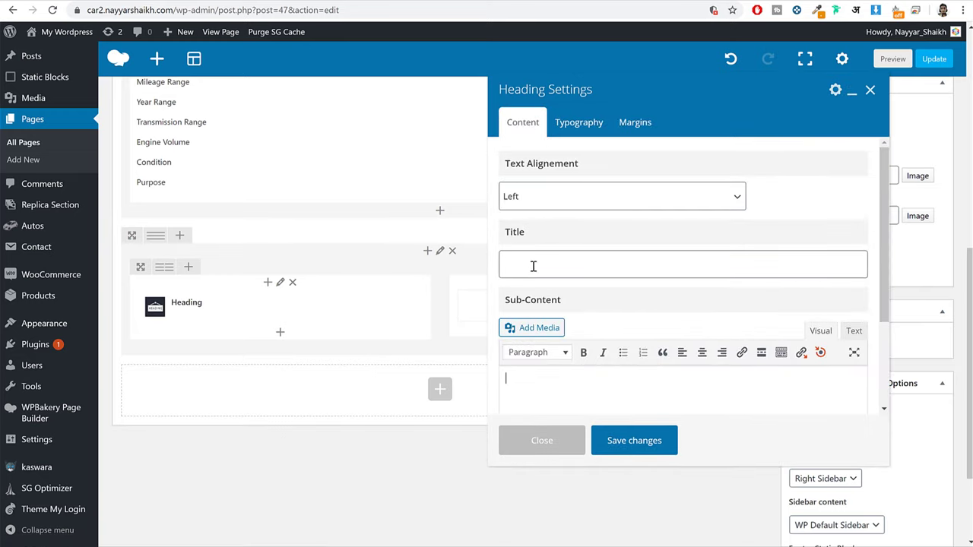
{"action": "left_click", "coordinate": [536, 261]}
{"action": "key", "text": "ctrl+v"}
Bring up the Typography settings of the AutoZone Rental Service heading.
{"action": "scroll", "coordinate": [597, 300], "scroll_direction": "down", "scroll_amount": 2}
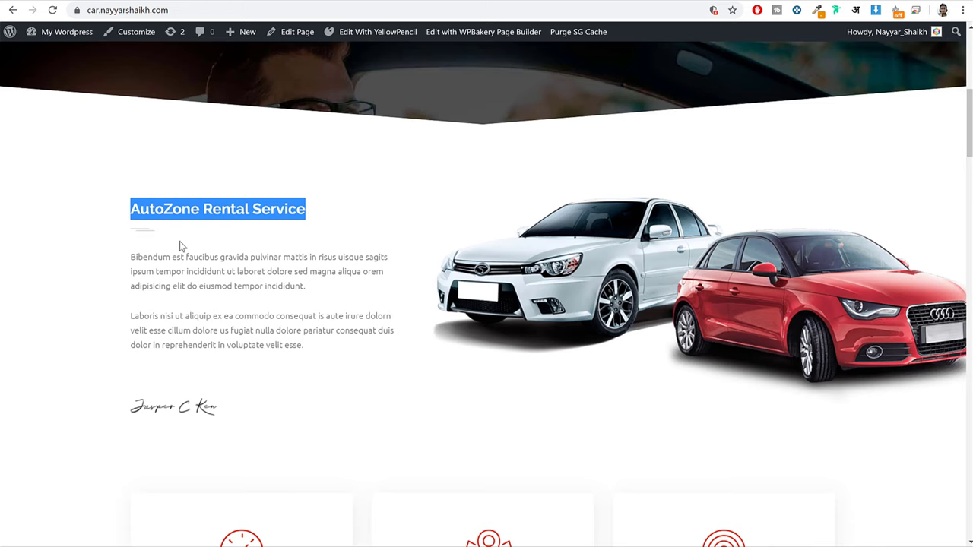
{"action": "left_click", "coordinate": [180, 241]}
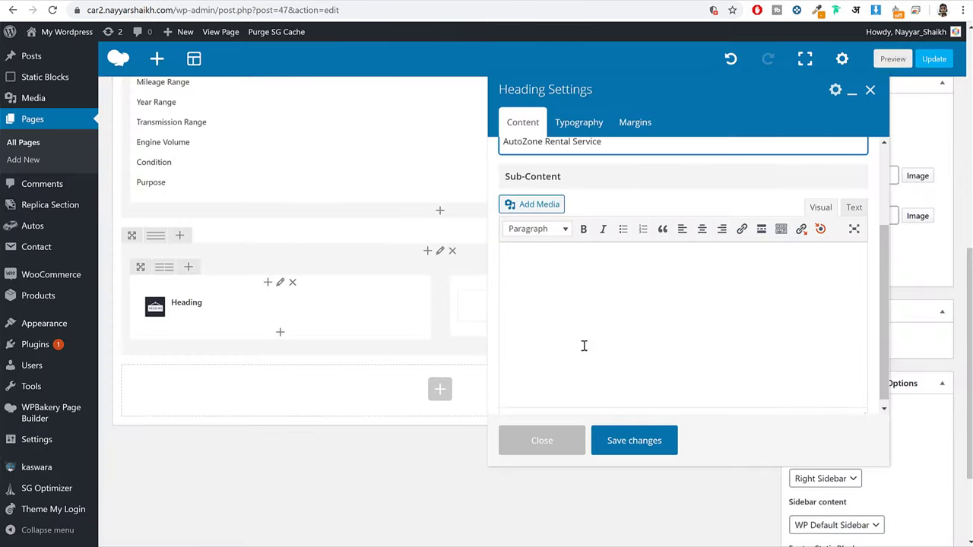
{"action": "scroll", "coordinate": [584, 346], "scroll_direction": "up", "scroll_amount": 3}
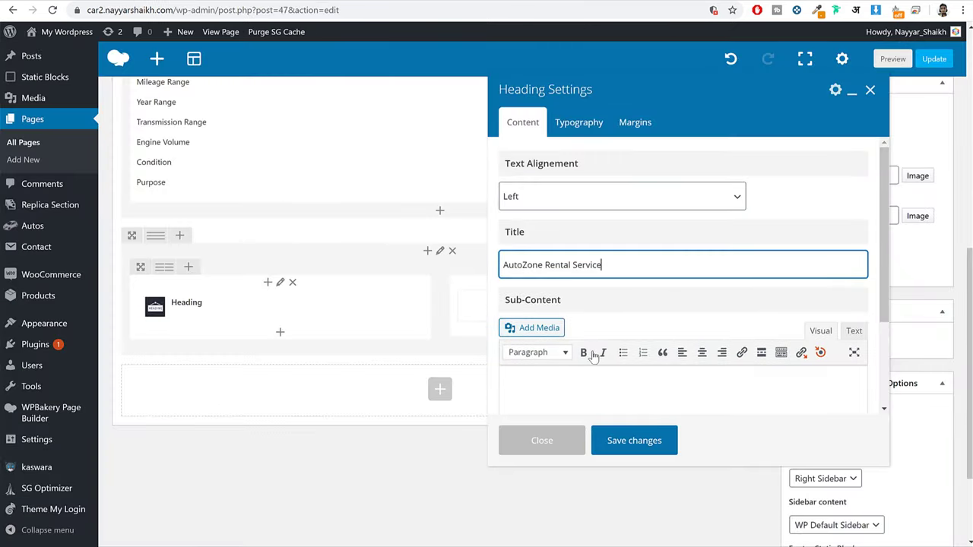
{"action": "left_click", "coordinate": [579, 123]}
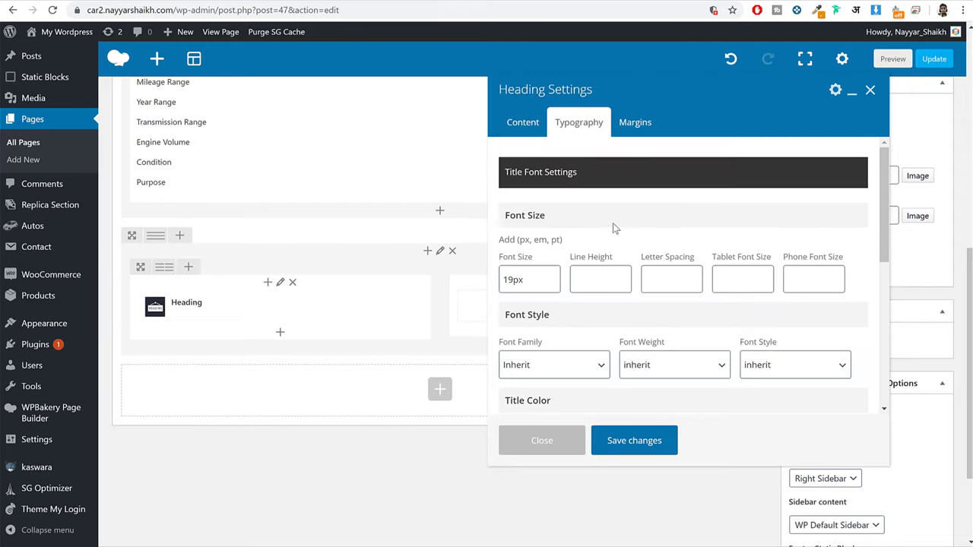
{"action": "scroll", "coordinate": [613, 222], "scroll_direction": "down", "scroll_amount": 2}
Set the title font size to 24px, line height 1.5 and font weight 700.
{"action": "left_click", "coordinate": [511, 219]}
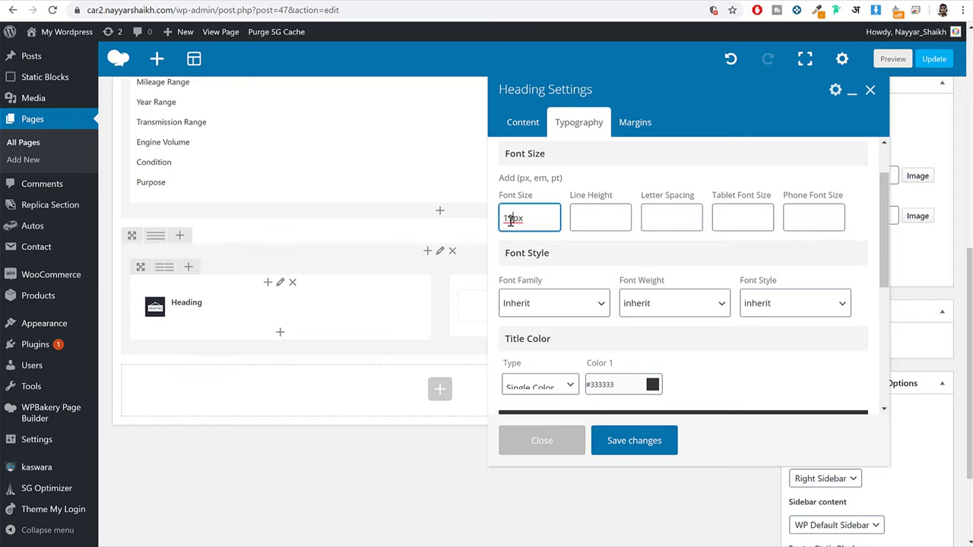
{"action": "left_click_drag", "start_coordinate": [511, 219], "coordinate": [496, 220]}
{"action": "type", "text": "24"}
{"action": "left_click", "coordinate": [596, 219]}
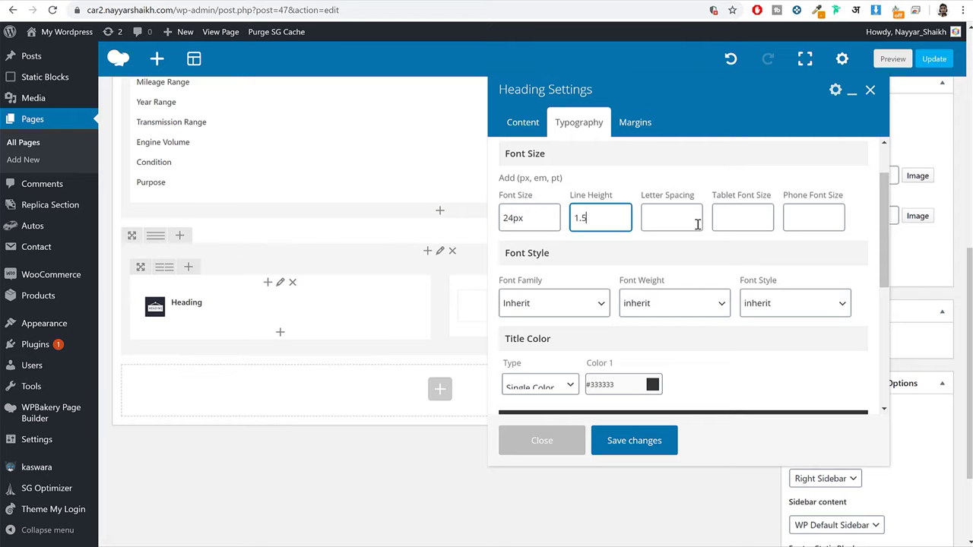
{"action": "left_click", "coordinate": [667, 305]}
{"action": "left_click", "coordinate": [655, 408]}
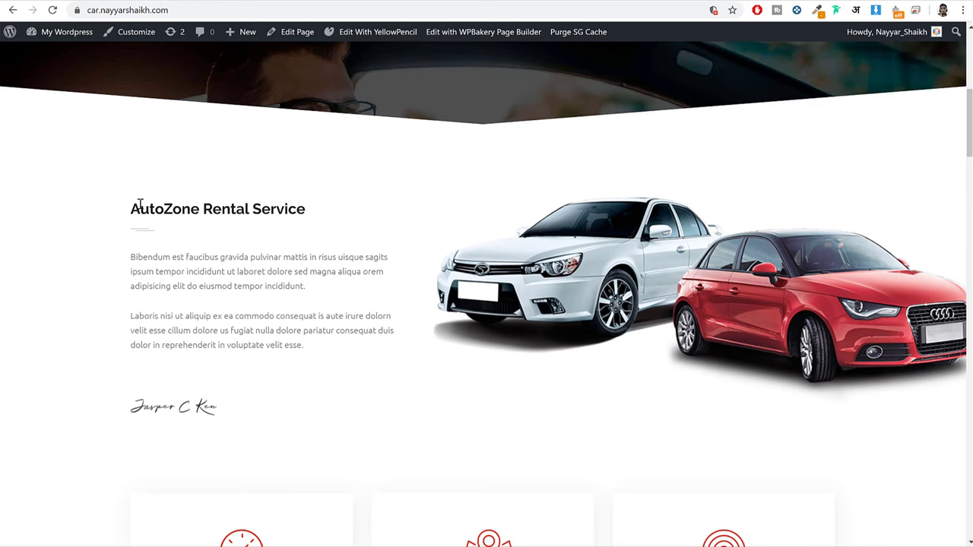
Switch the heading's font family to the theme's Title font.
{"action": "left_click_drag", "start_coordinate": [128, 210], "coordinate": [298, 217]}
{"action": "left_click", "coordinate": [300, 216]}
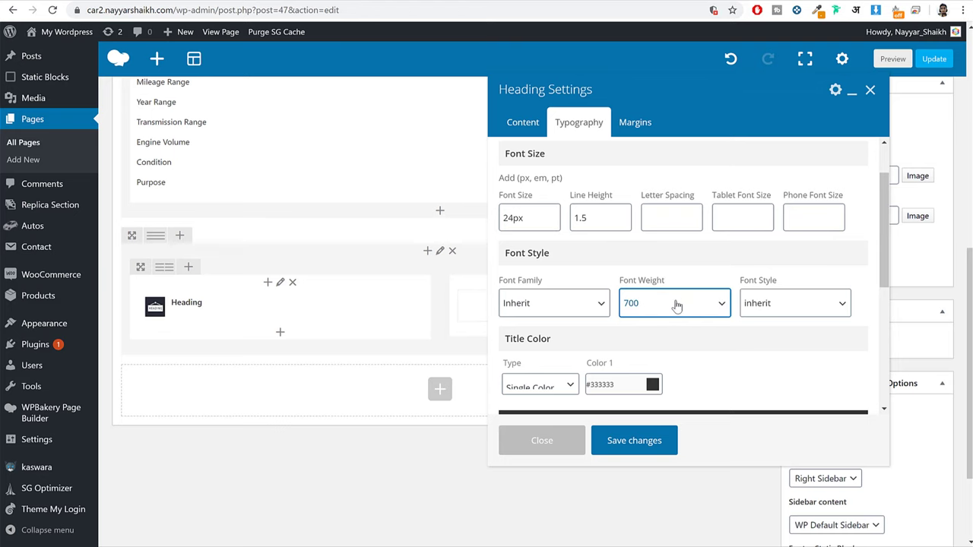
{"action": "left_click_drag", "start_coordinate": [559, 286], "coordinate": [514, 283]}
{"action": "left_click", "coordinate": [540, 304]}
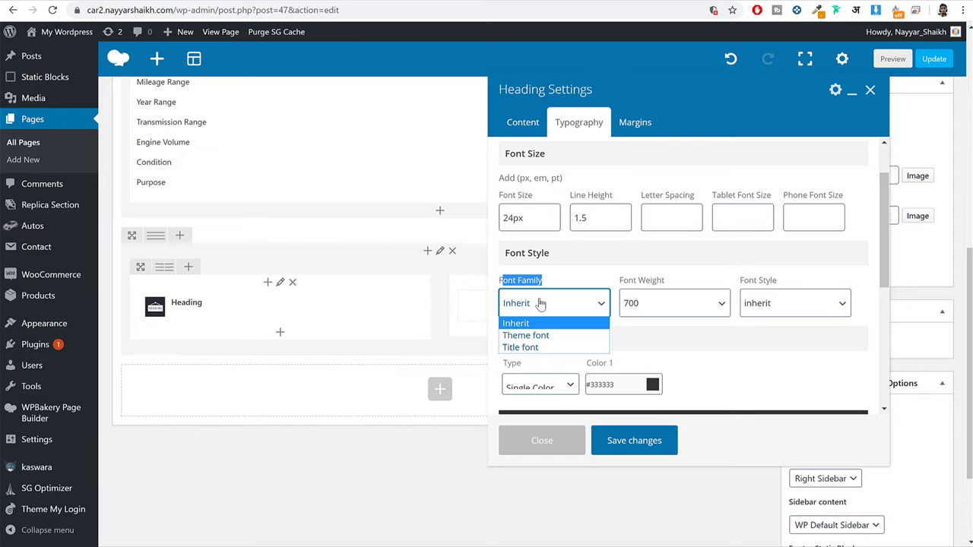
{"action": "left_click", "coordinate": [531, 347]}
{"action": "left_click", "coordinate": [413, 161]}
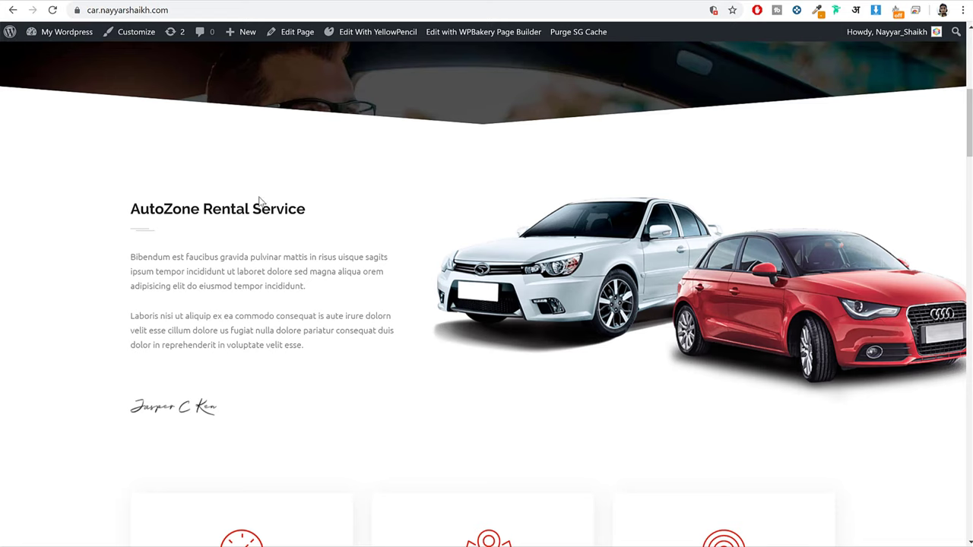
Set the title colour to #222222, save the heading and update the Home page.
{"action": "left_click_drag", "start_coordinate": [329, 204], "coordinate": [126, 208]}
{"action": "scroll", "coordinate": [150, 233], "scroll_direction": "down", "scroll_amount": 5}
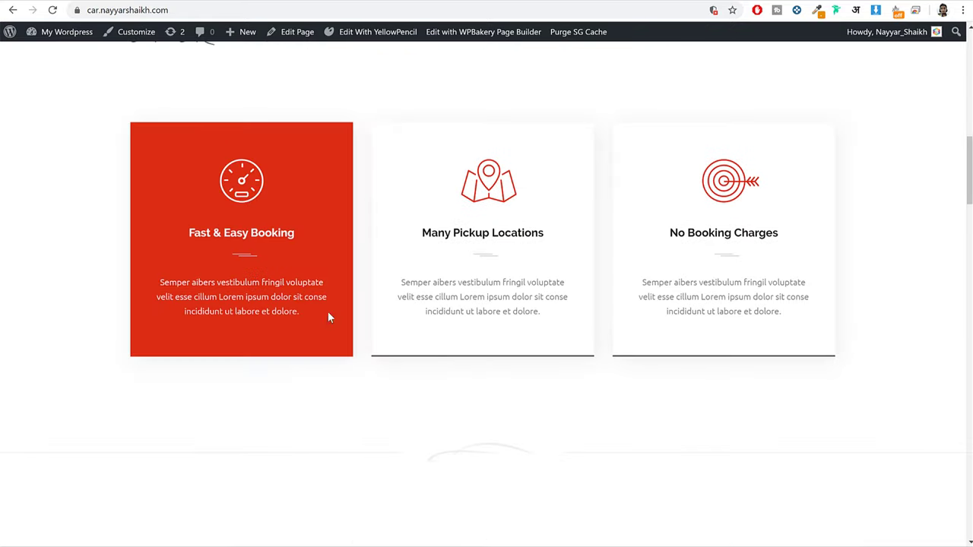
{"action": "scroll", "coordinate": [540, 285], "scroll_direction": "down", "scroll_amount": 4}
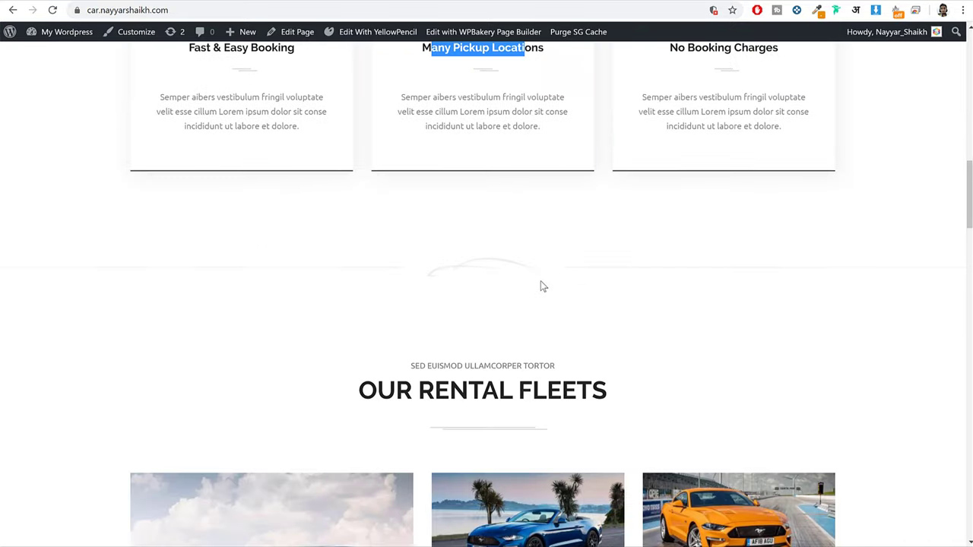
{"action": "left_click_drag", "start_coordinate": [616, 269], "coordinate": [289, 284]}
{"action": "scroll", "coordinate": [347, 315], "scroll_direction": "up", "scroll_amount": 1}
{"action": "scroll", "coordinate": [346, 315], "scroll_direction": "up", "scroll_amount": 10}
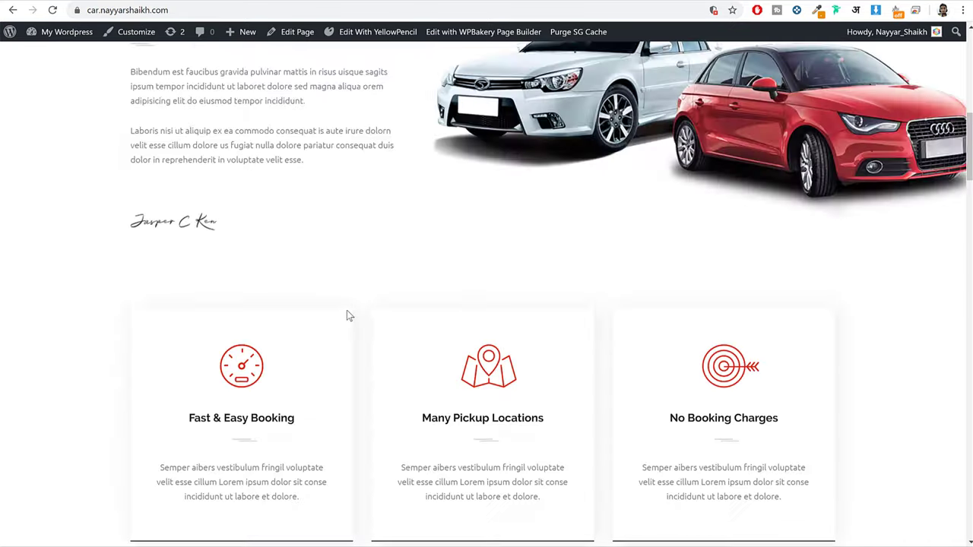
{"action": "scroll", "coordinate": [347, 315], "scroll_direction": "down", "scroll_amount": 3}
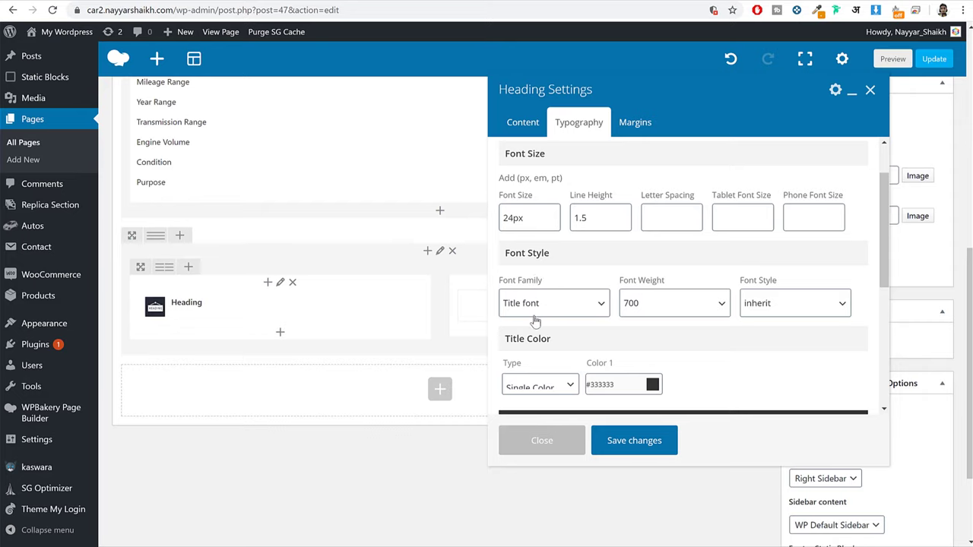
{"action": "scroll", "coordinate": [630, 359], "scroll_direction": "down", "scroll_amount": 2}
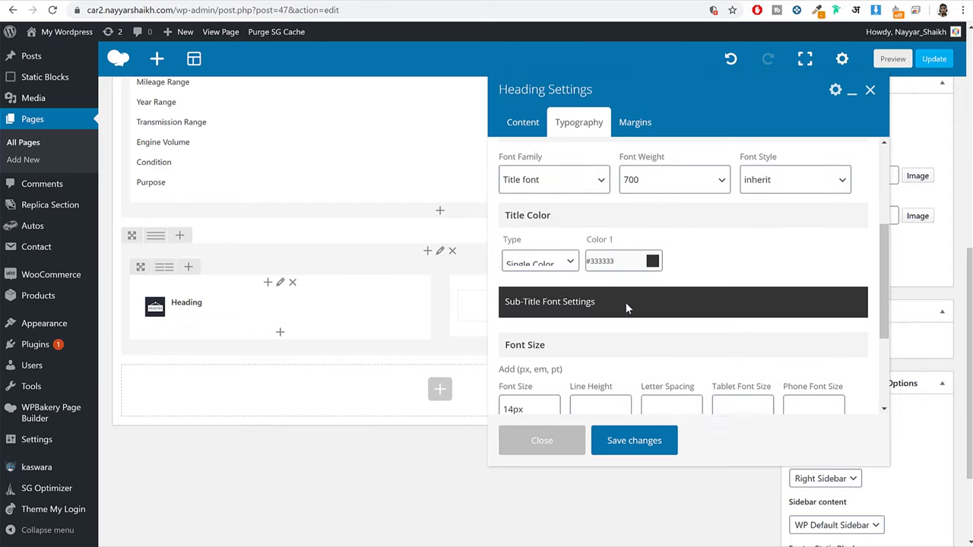
{"action": "left_click", "coordinate": [620, 263]}
{"action": "left_click_drag", "start_coordinate": [643, 259], "coordinate": [552, 265]}
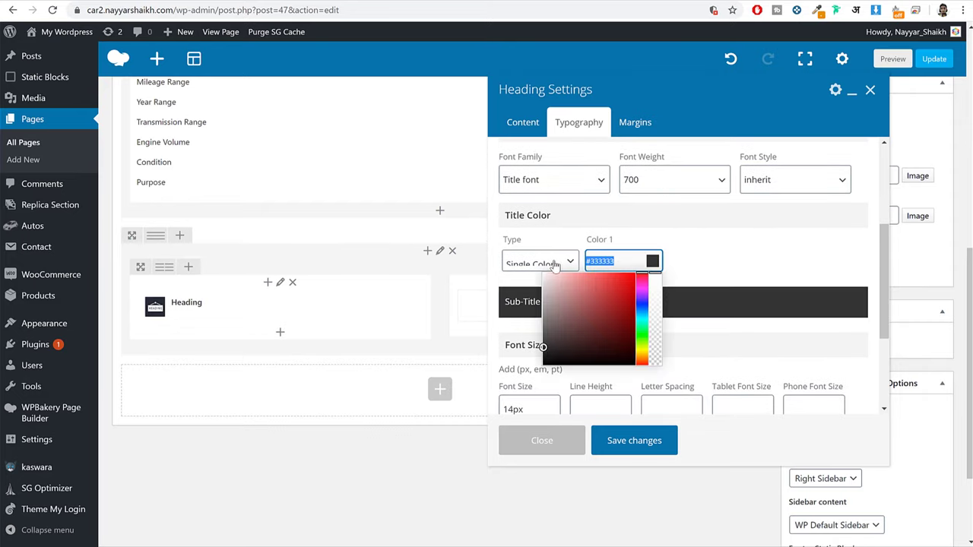
{"action": "type", "text": "22"}
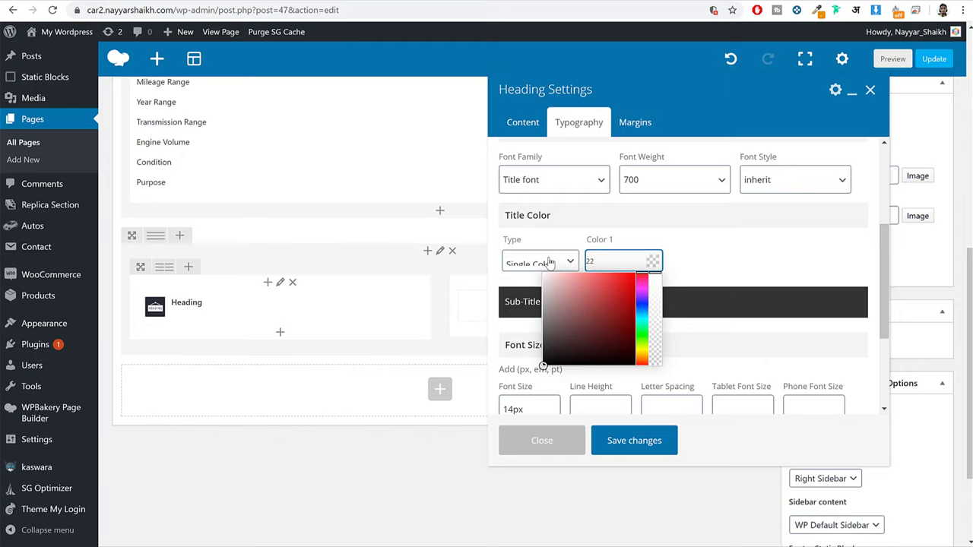
{"action": "type", "text": "2222"}
{"action": "left_click", "coordinate": [775, 255]}
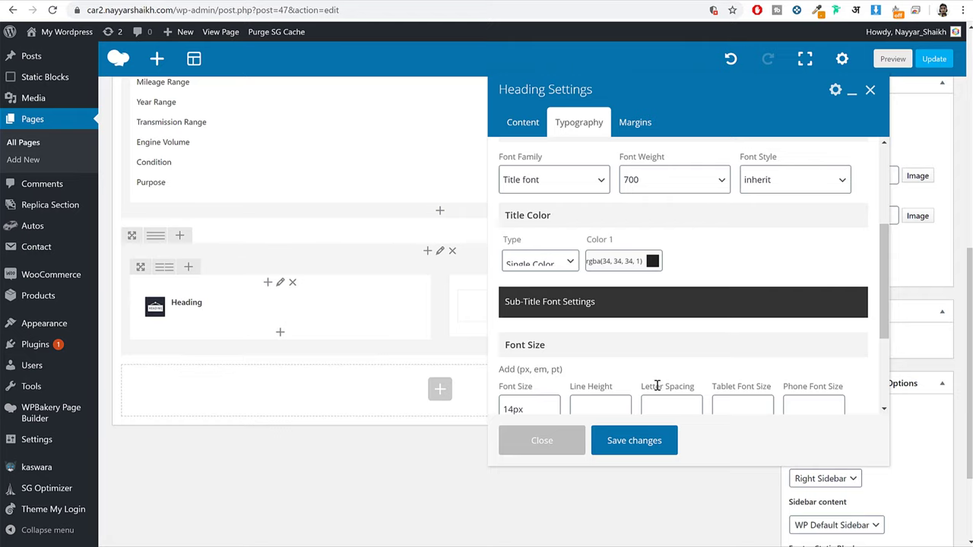
{"action": "left_click", "coordinate": [644, 442]}
{"action": "left_click", "coordinate": [928, 70]}
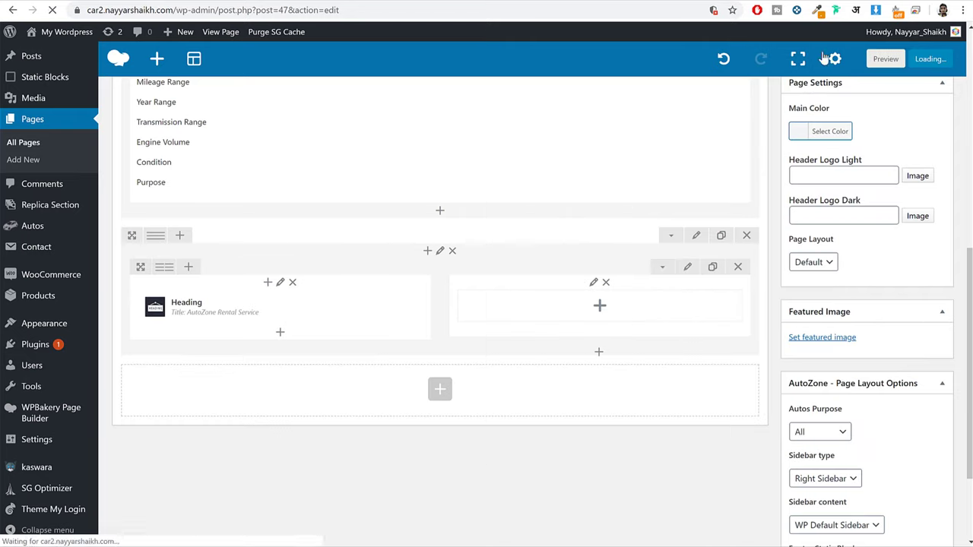
Reload the live site to check the new AutoZone Rental Service heading.
{"action": "left_click", "coordinate": [320, 1]}
{"action": "left_click", "coordinate": [51, 9]}
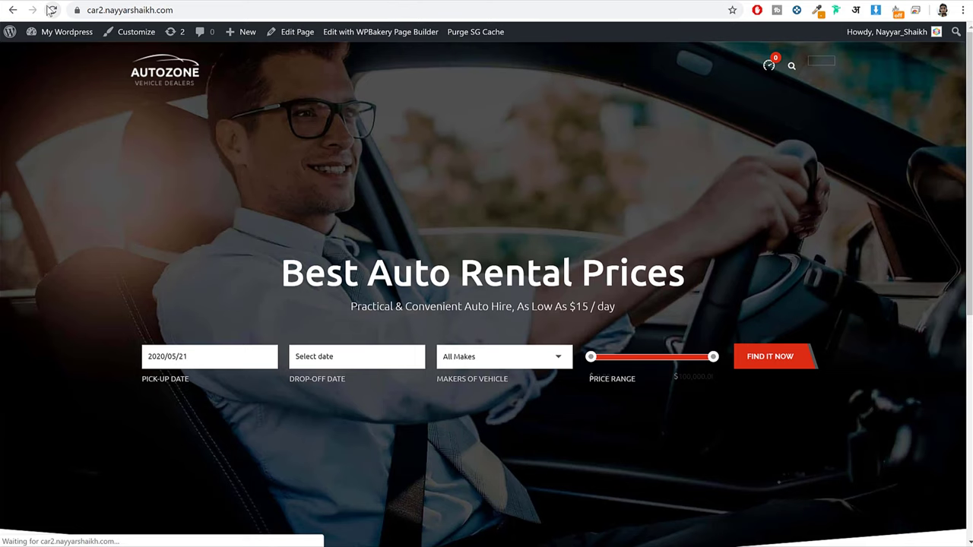
{"action": "scroll", "coordinate": [454, 291], "scroll_direction": "down", "scroll_amount": 5}
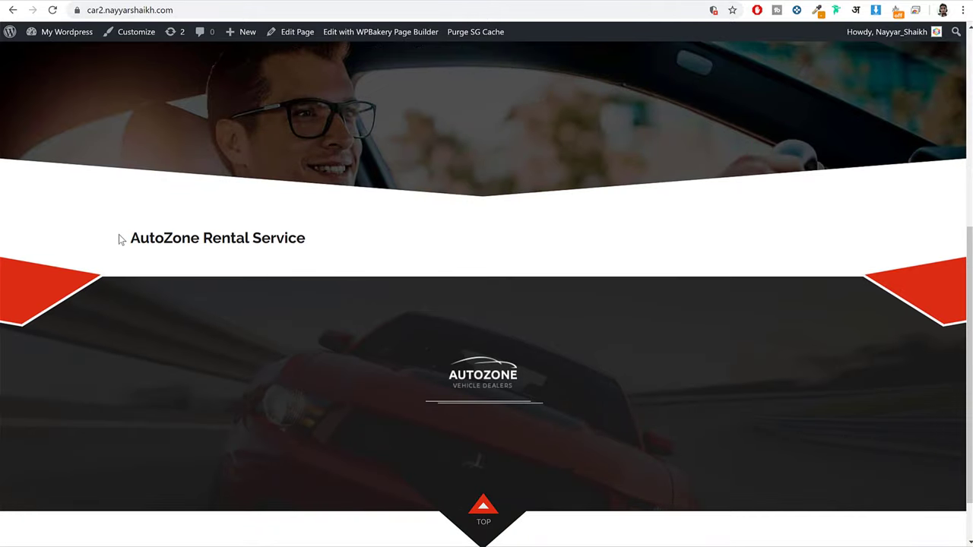
{"action": "left_click_drag", "start_coordinate": [119, 239], "coordinate": [314, 247]}
{"action": "left_click", "coordinate": [313, 247]}
{"action": "left_click", "coordinate": [220, 2]}
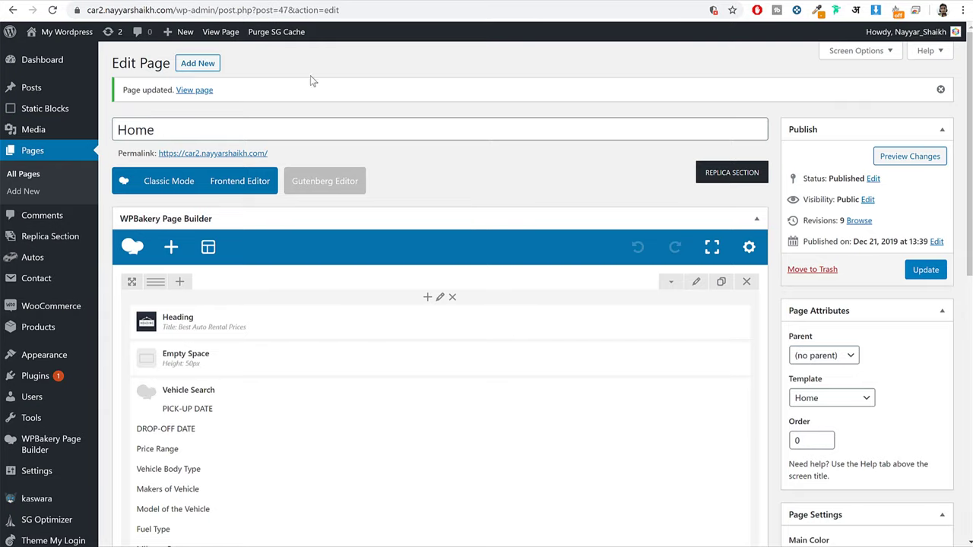
{"action": "scroll", "coordinate": [378, 273], "scroll_direction": "down", "scroll_amount": 7}
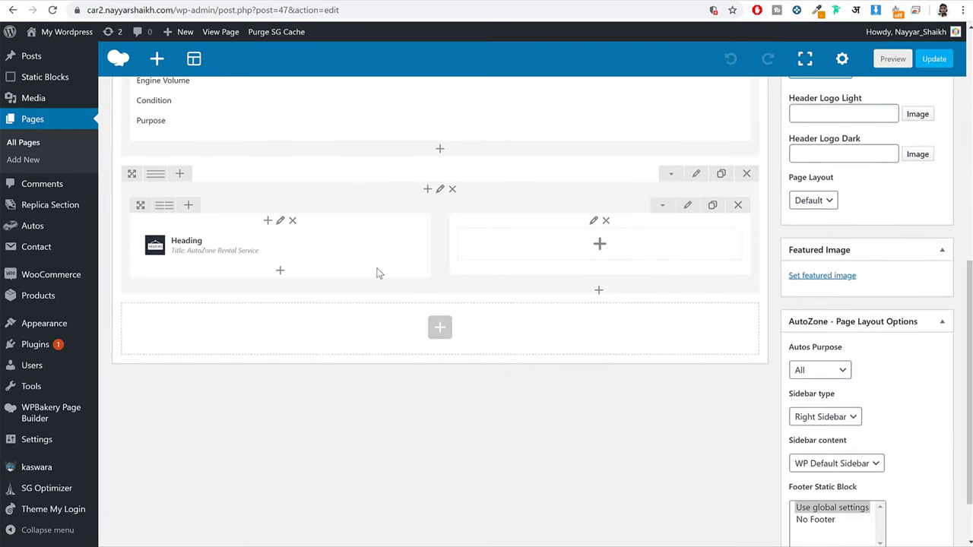
Add a 14px Empty Space below the heading and compare with the reference heading.
{"action": "left_click", "coordinate": [279, 271]}
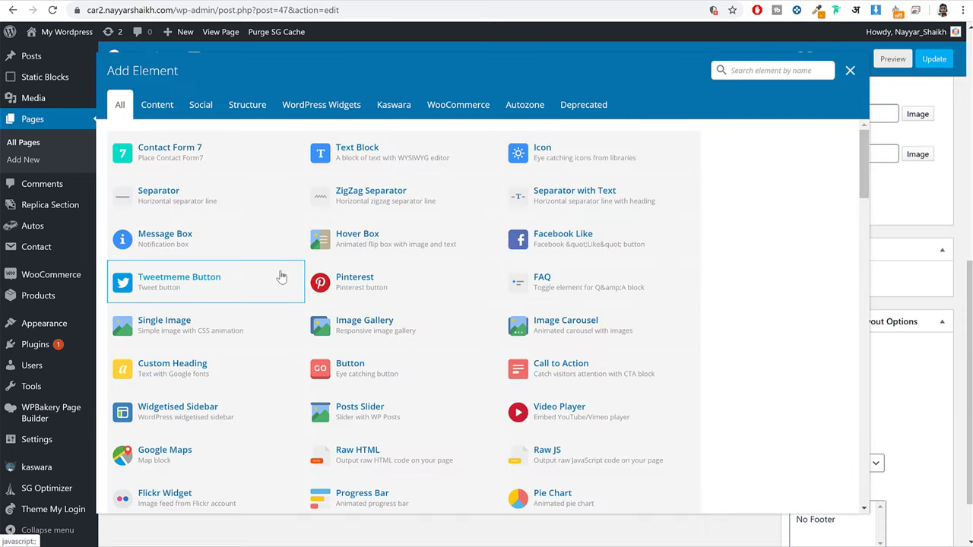
{"action": "type", "text": "s"}
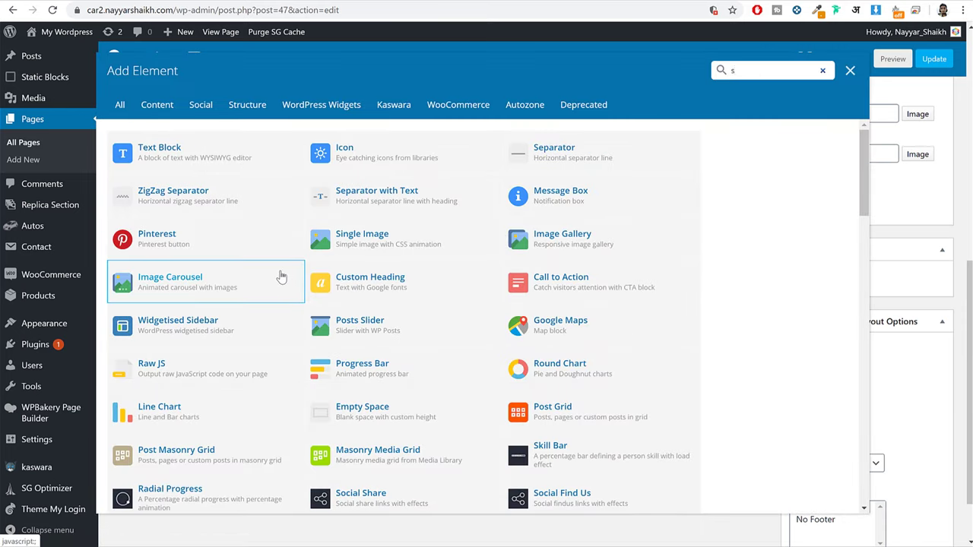
{"action": "type", "text": "pa"}
{"action": "left_click", "coordinate": [191, 158]}
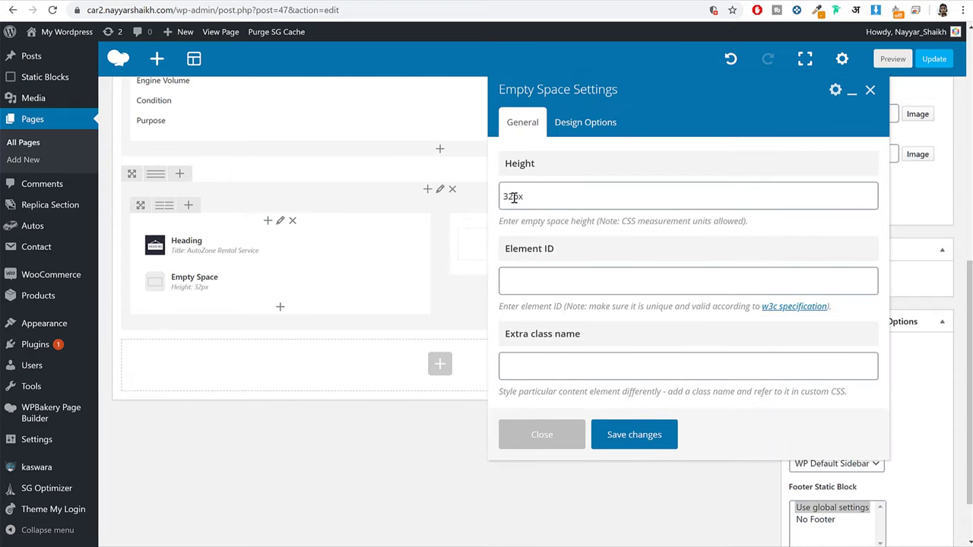
{"action": "left_click_drag", "start_coordinate": [514, 197], "coordinate": [484, 199]}
{"action": "type", "text": "14"}
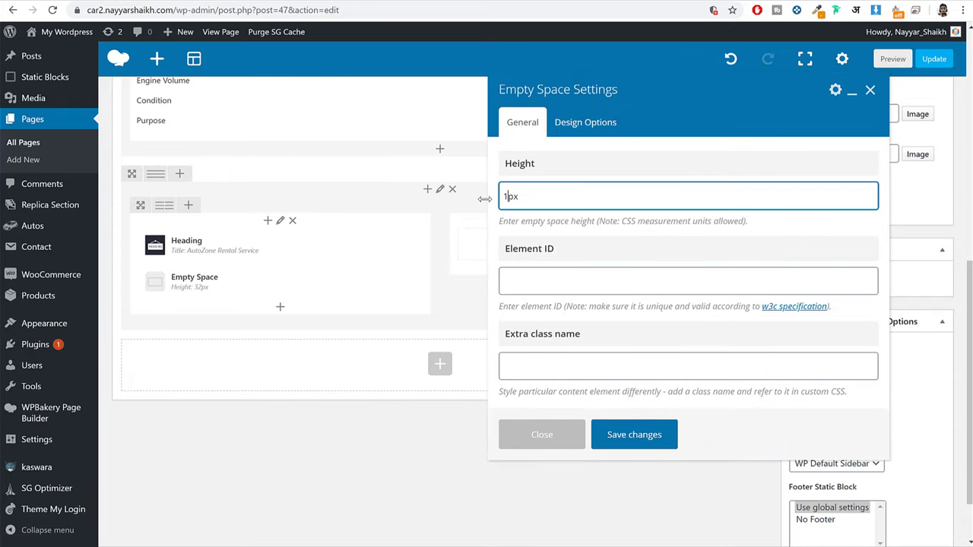
{"action": "left_click", "coordinate": [633, 435]}
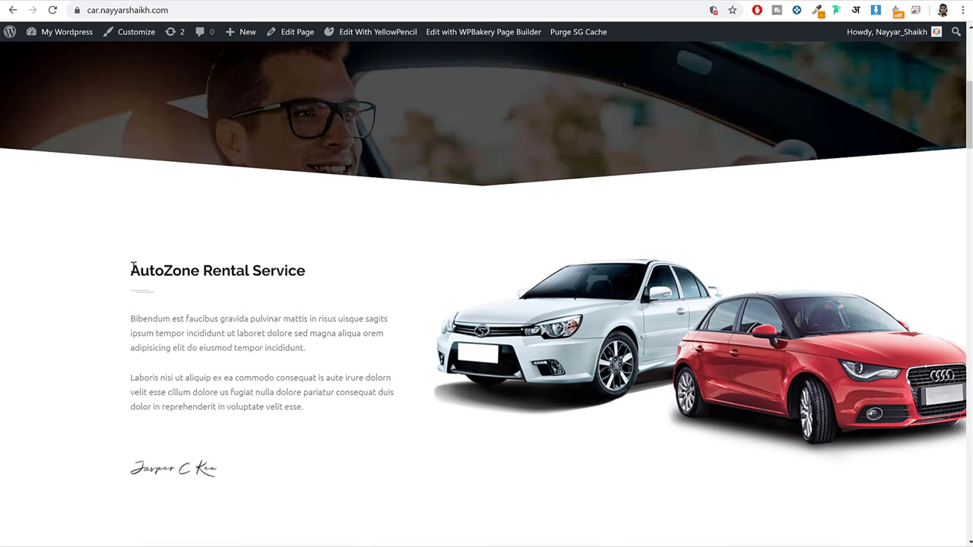
{"action": "left_click_drag", "start_coordinate": [130, 270], "coordinate": [319, 281]}
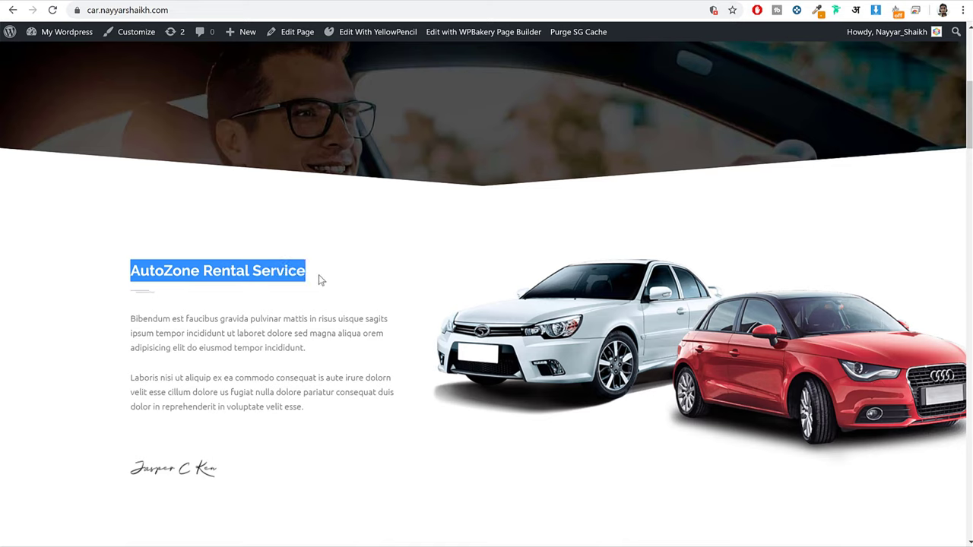
{"action": "left_click", "coordinate": [319, 281]}
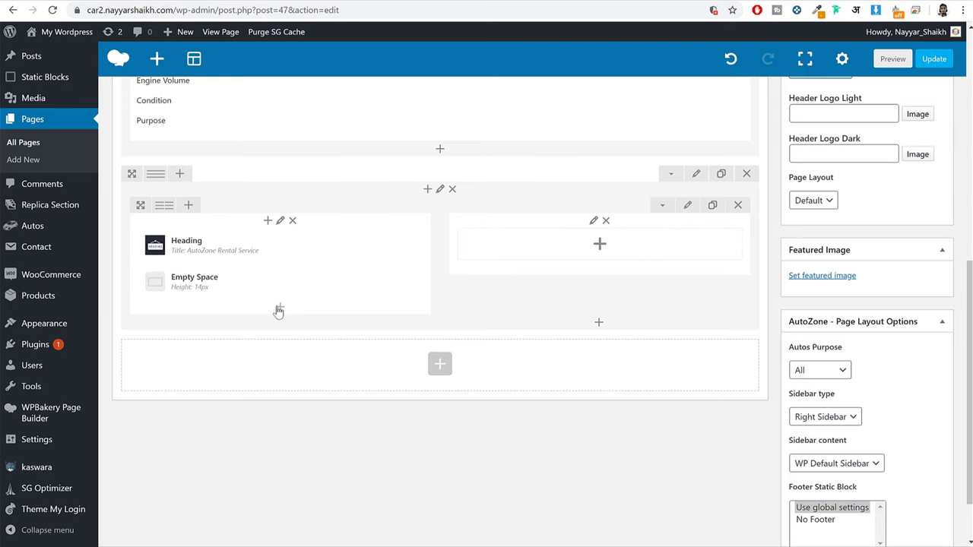
Add a Line Separator under the heading with line height 1 and 30px width.
{"action": "left_click", "coordinate": [278, 309]}
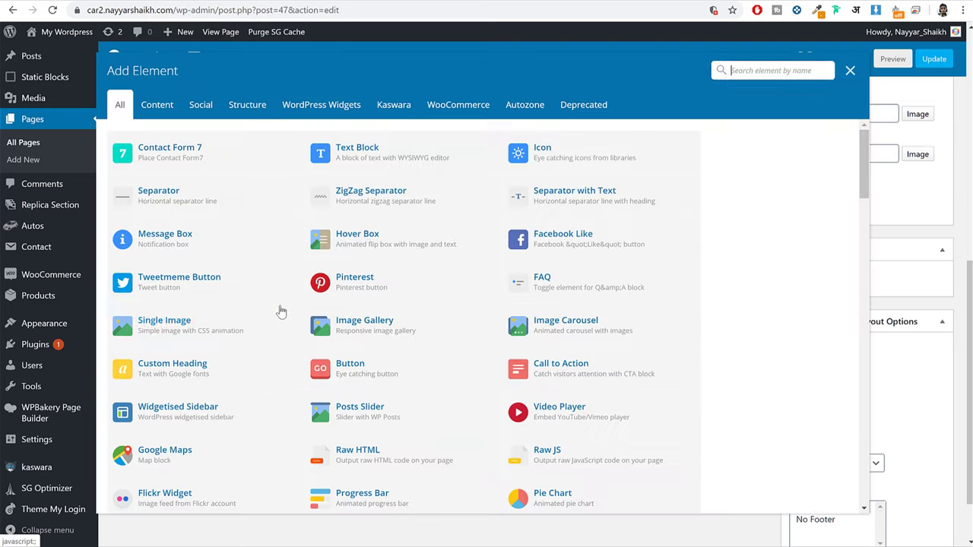
{"action": "type", "text": "sepa"}
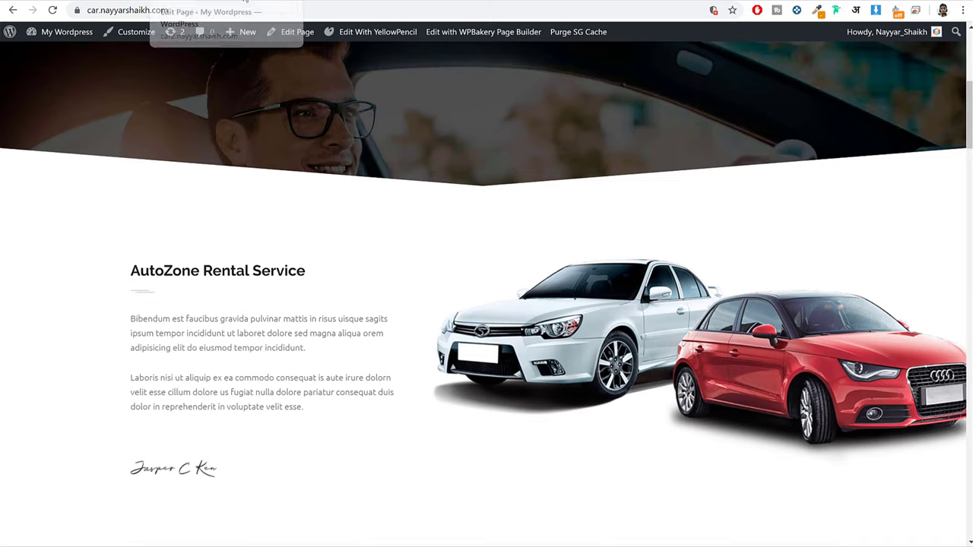
{"action": "left_click", "coordinate": [244, 2]}
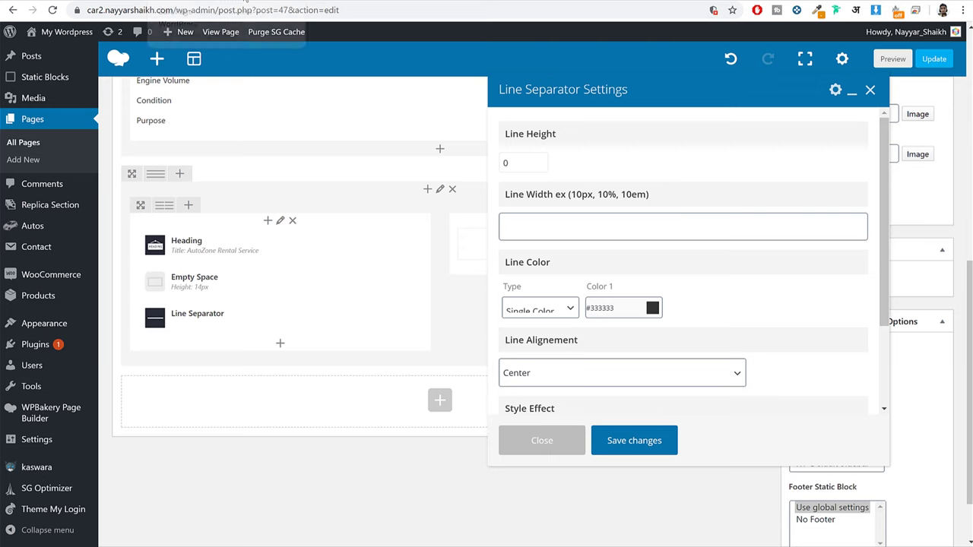
{"action": "left_click", "coordinate": [540, 160]}
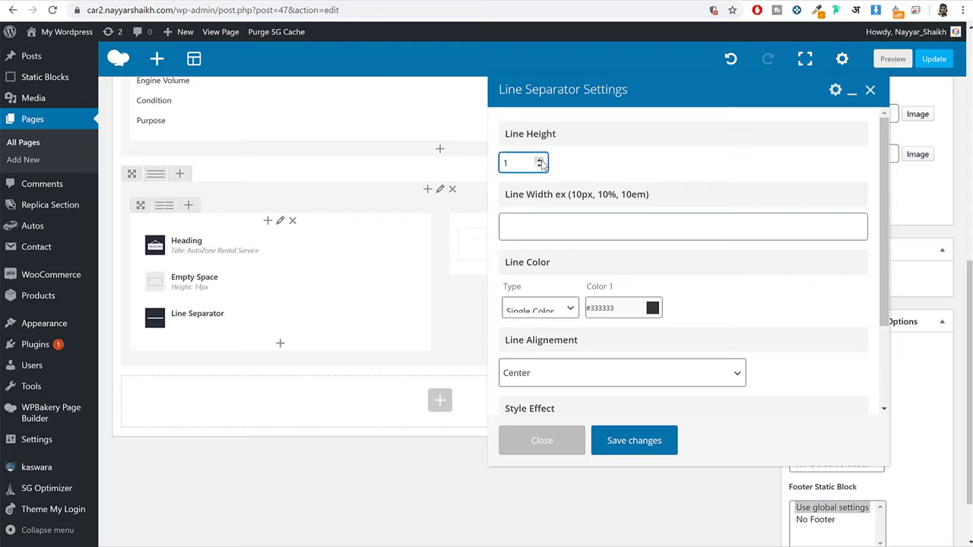
{"action": "left_click", "coordinate": [123, 3]}
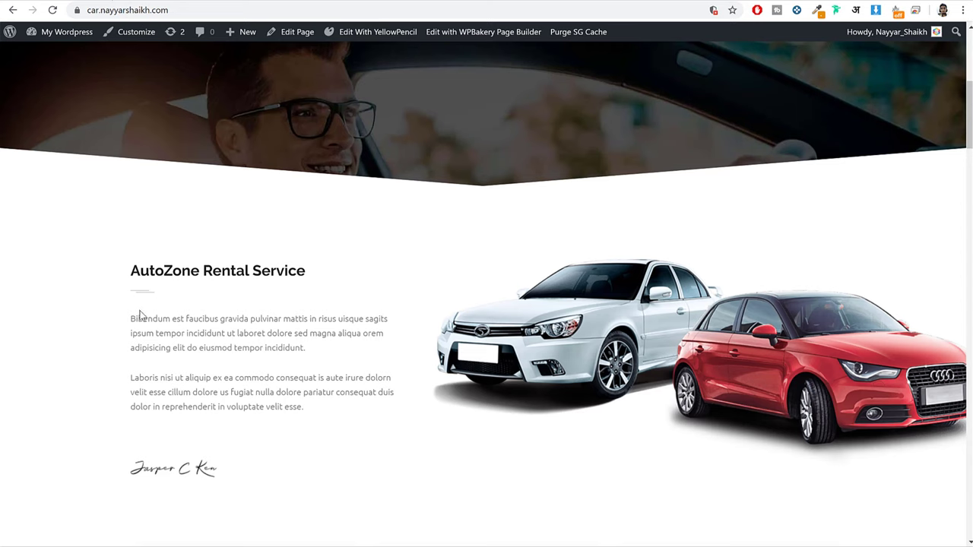
{"action": "left_click", "coordinate": [245, 2]}
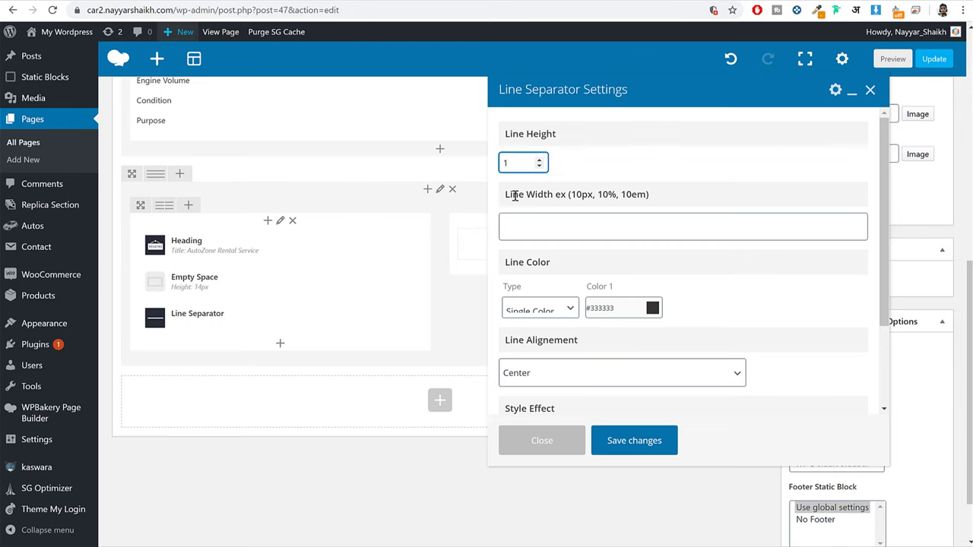
{"action": "left_click", "coordinate": [555, 222]}
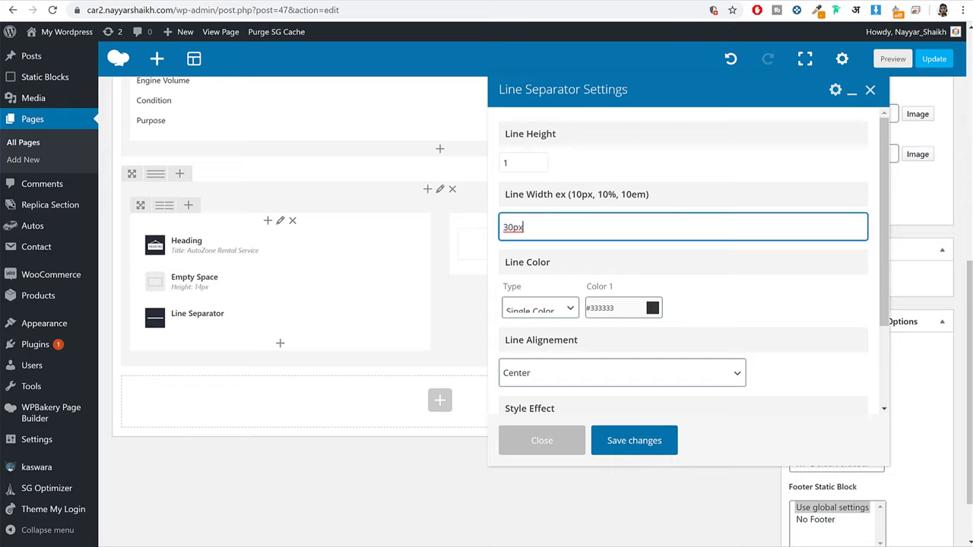
{"action": "key", "text": "ctrl+Tab"}
{"action": "scroll", "coordinate": [549, 201], "scroll_direction": "down", "scroll_amount": 10}
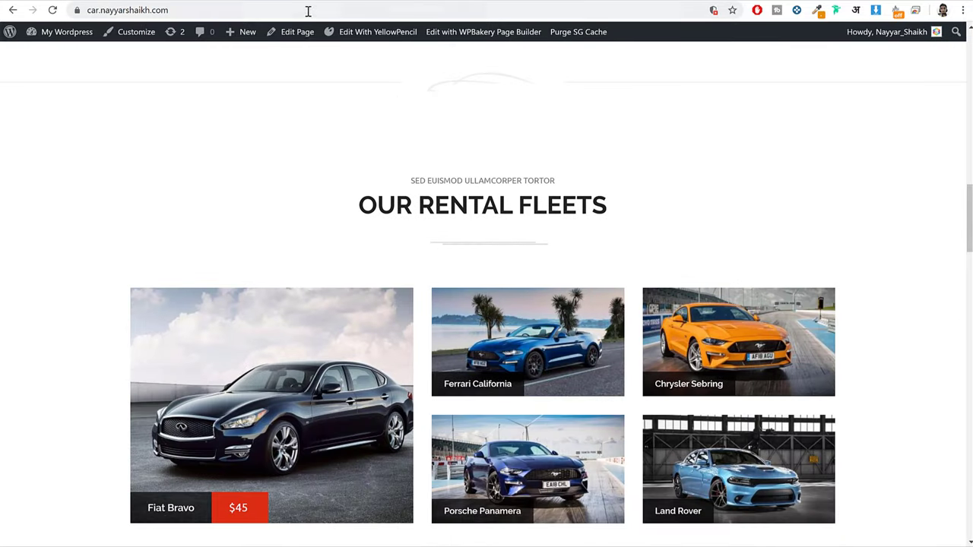
{"action": "scroll", "coordinate": [271, 217], "scroll_direction": "up", "scroll_amount": 7}
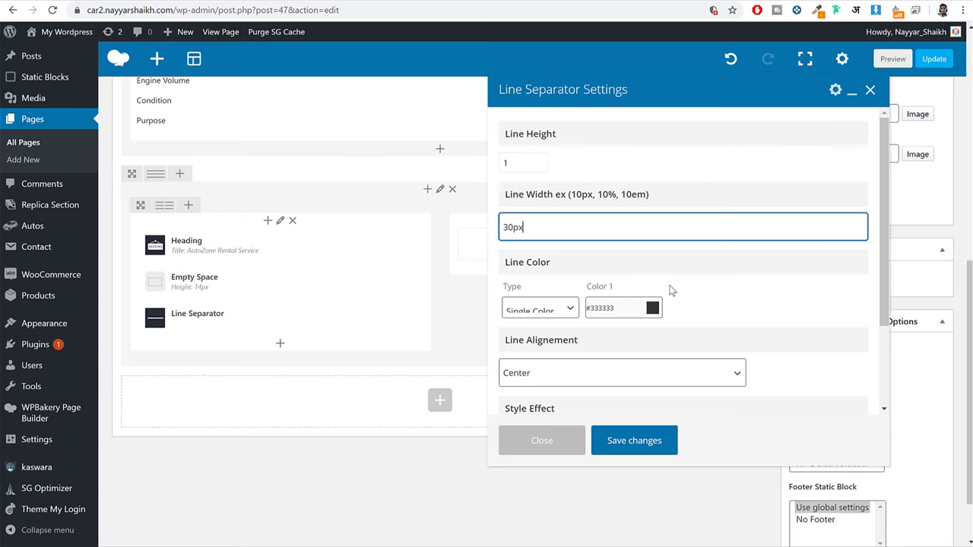
Change the separator colour from #333333 to #cccccc, align it left, save, and update the page.
{"action": "left_click", "coordinate": [614, 308]}
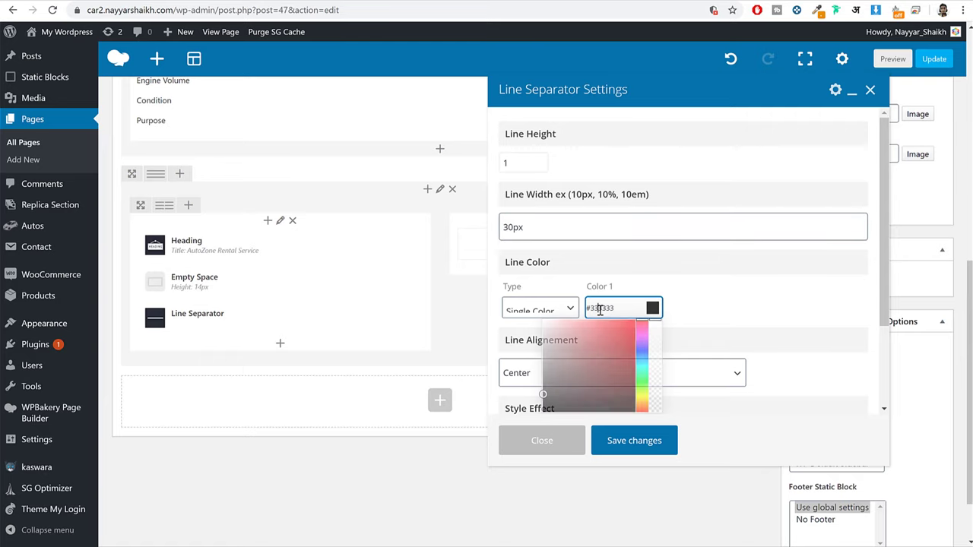
{"action": "double_click", "coordinate": [603, 308]}
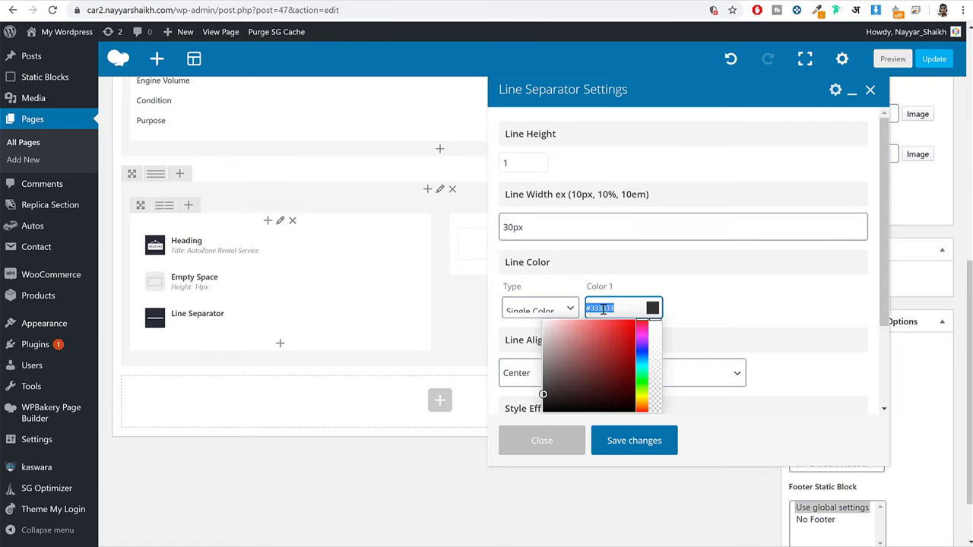
{"action": "key", "text": "BackSpace"}
{"action": "type", "text": "cccccc"}
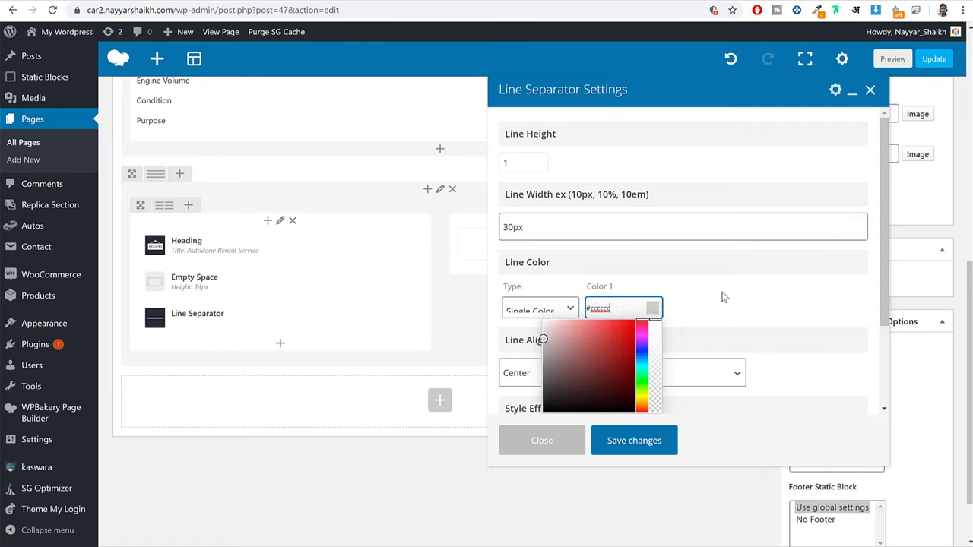
{"action": "left_click", "coordinate": [745, 295]}
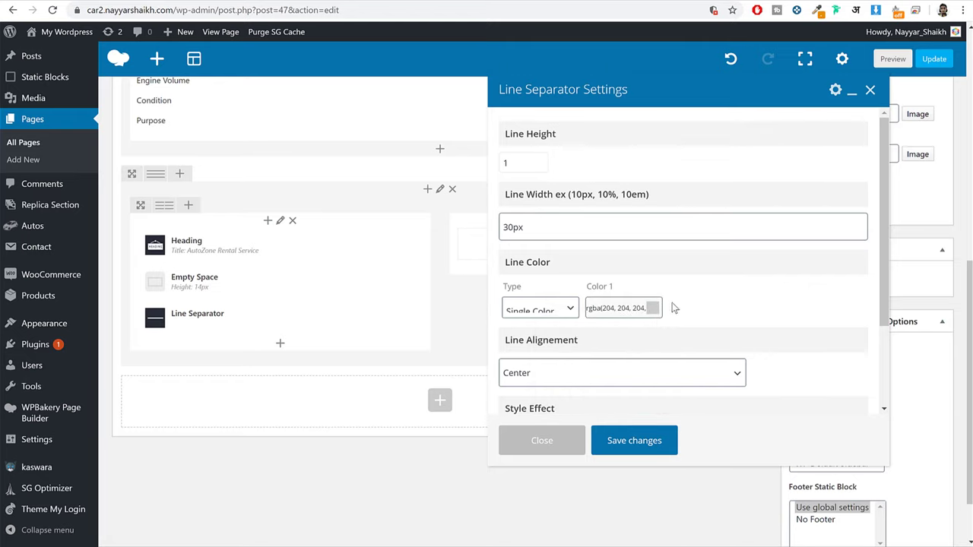
{"action": "scroll", "coordinate": [676, 304], "scroll_direction": "down", "scroll_amount": 1}
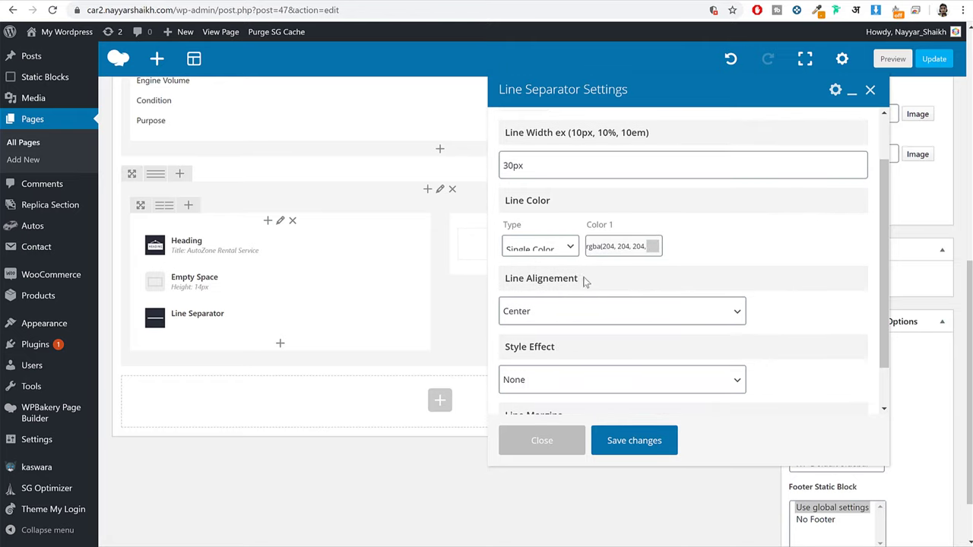
{"action": "left_click_drag", "start_coordinate": [583, 279], "coordinate": [503, 279]}
{"action": "left_click", "coordinate": [551, 304]}
{"action": "left_click", "coordinate": [510, 343]}
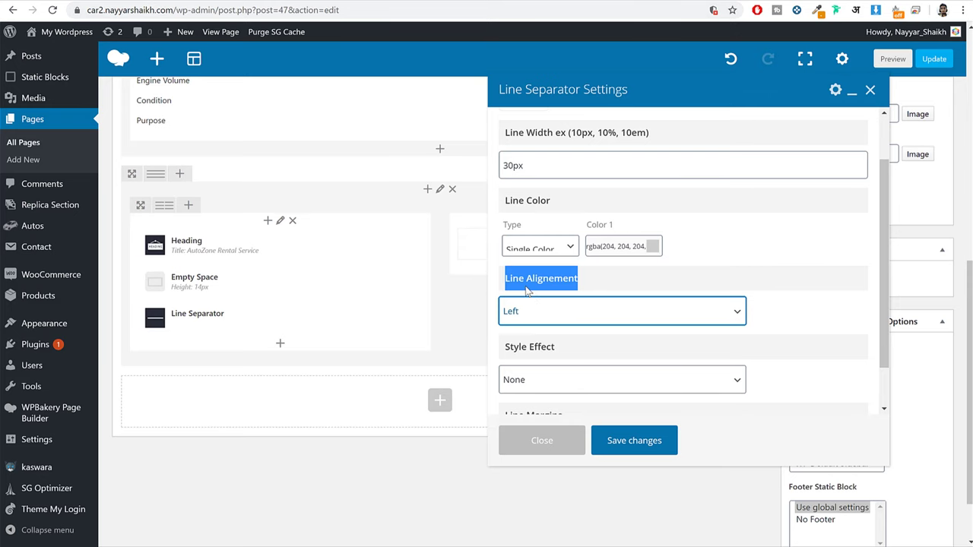
{"action": "left_click", "coordinate": [652, 444]}
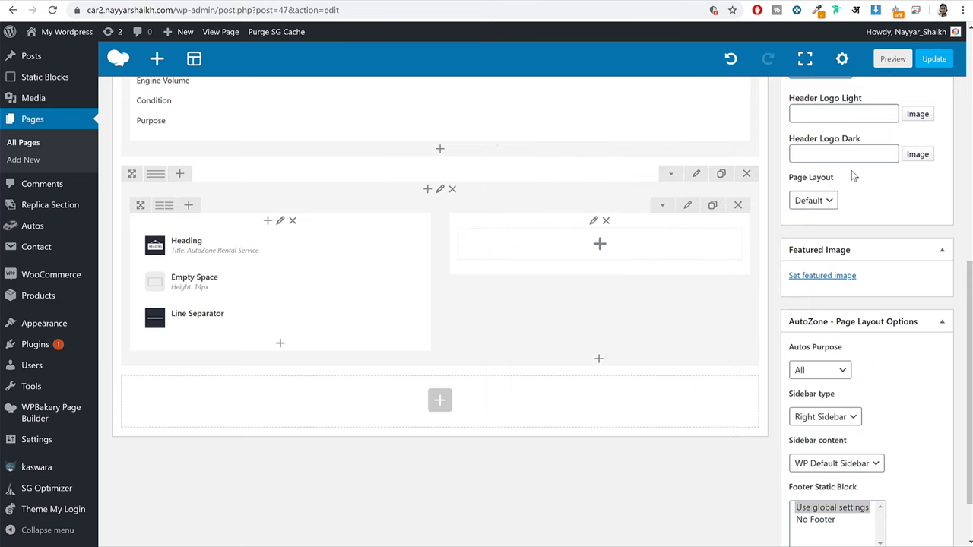
{"action": "left_click", "coordinate": [939, 60]}
Reload the live page to check the new separator against the reference site.
{"action": "key", "text": "ctrl+Tab"}
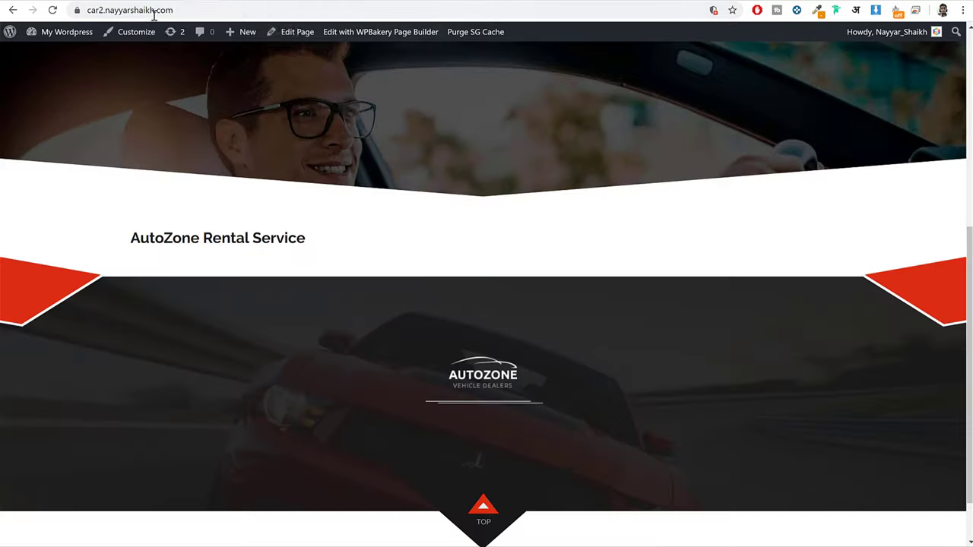
{"action": "left_click", "coordinate": [53, 13]}
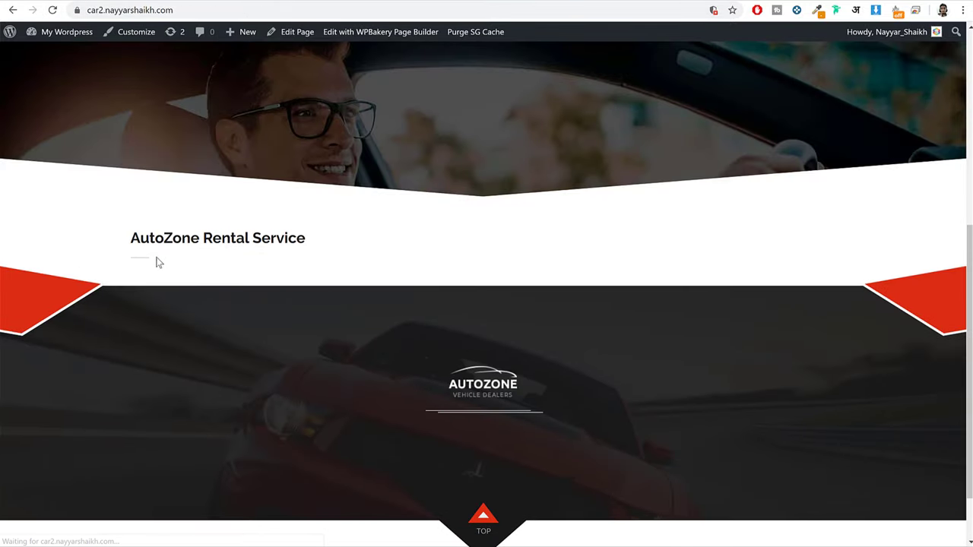
{"action": "left_click", "coordinate": [101, 3]}
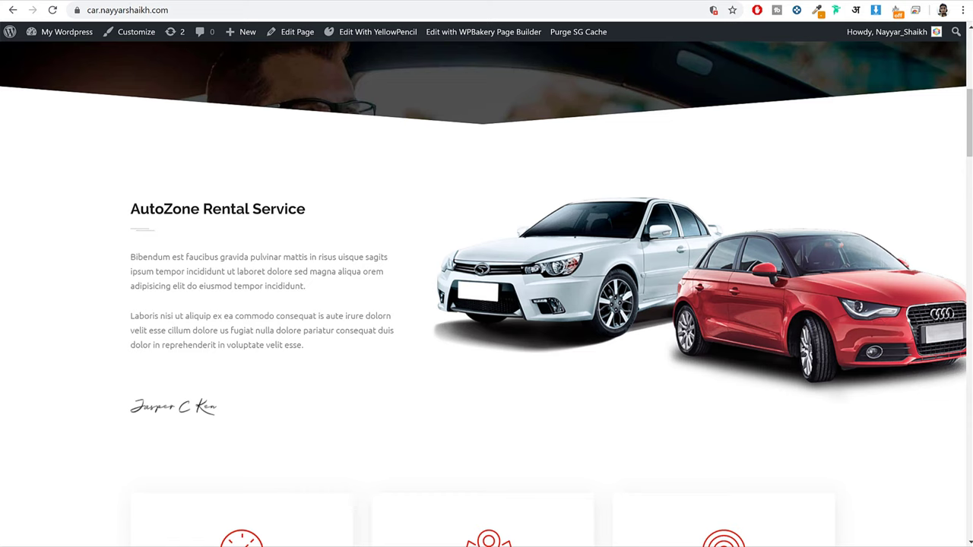
{"action": "left_click", "coordinate": [213, 3]}
{"action": "scroll", "coordinate": [433, 254], "scroll_direction": "down", "scroll_amount": 8}
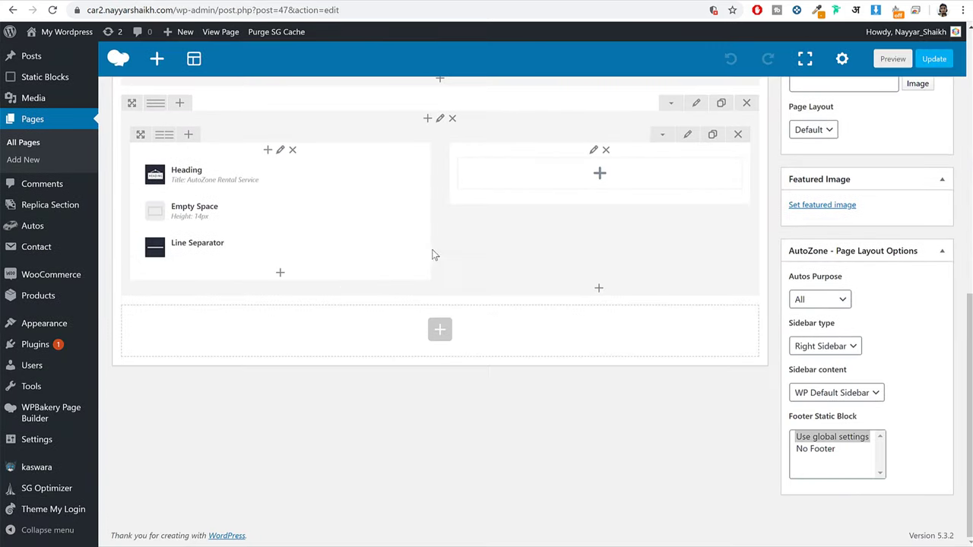
Add an Empty Space below the separator, reducing its height from 32px to 2px.
{"action": "left_click", "coordinate": [280, 272]}
{"action": "type", "text": "w"}
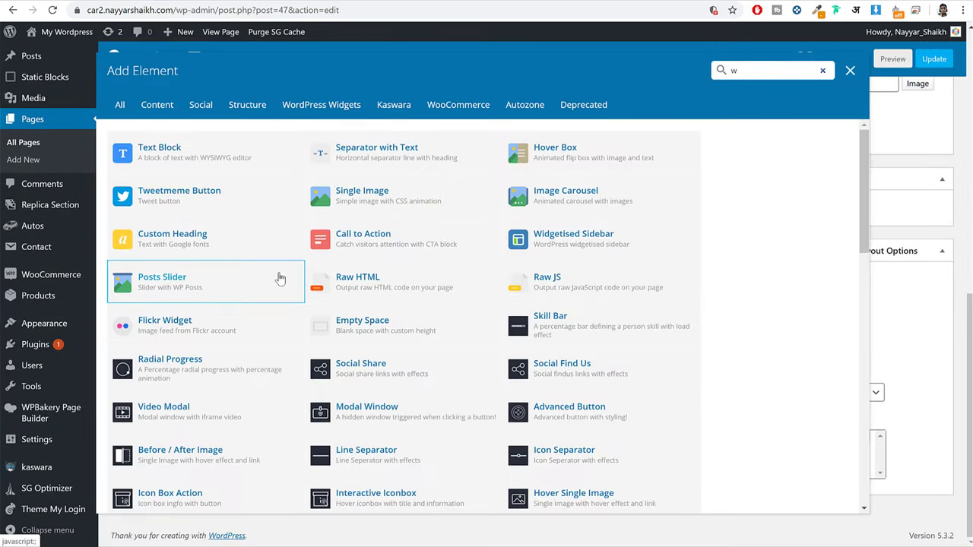
{"action": "type", "text": "p"}
{"action": "key", "text": "BackSpace"}
{"action": "key", "text": "BackSpace"}
{"action": "type", "text": "space"}
{"action": "left_click", "coordinate": [210, 146]}
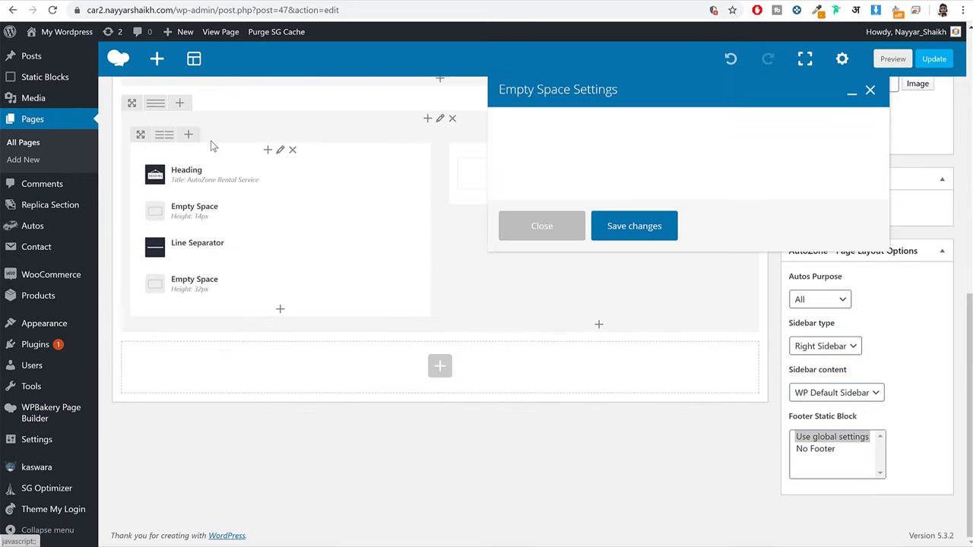
{"action": "left_click_drag", "start_coordinate": [505, 196], "coordinate": [474, 199]}
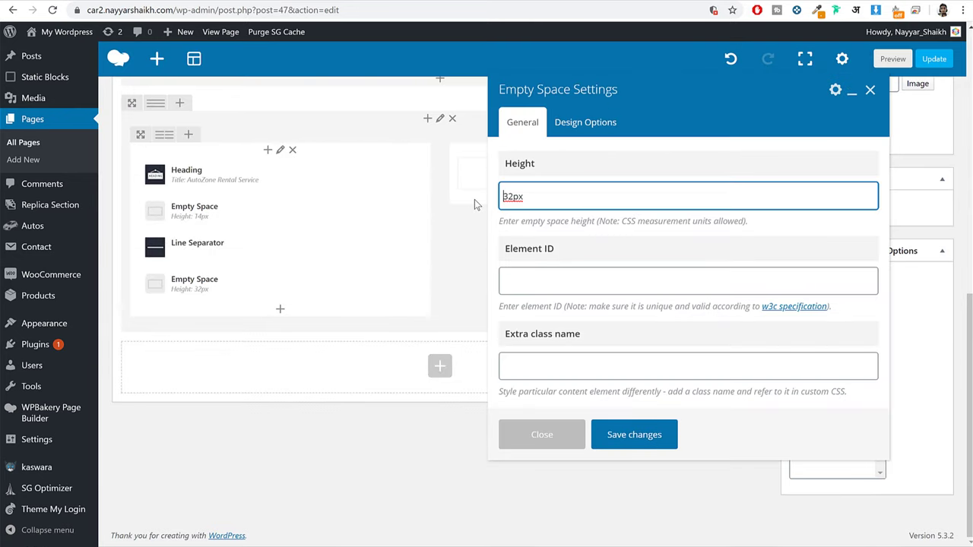
{"action": "key", "text": "BackSpace"}
{"action": "left_click", "coordinate": [633, 435]}
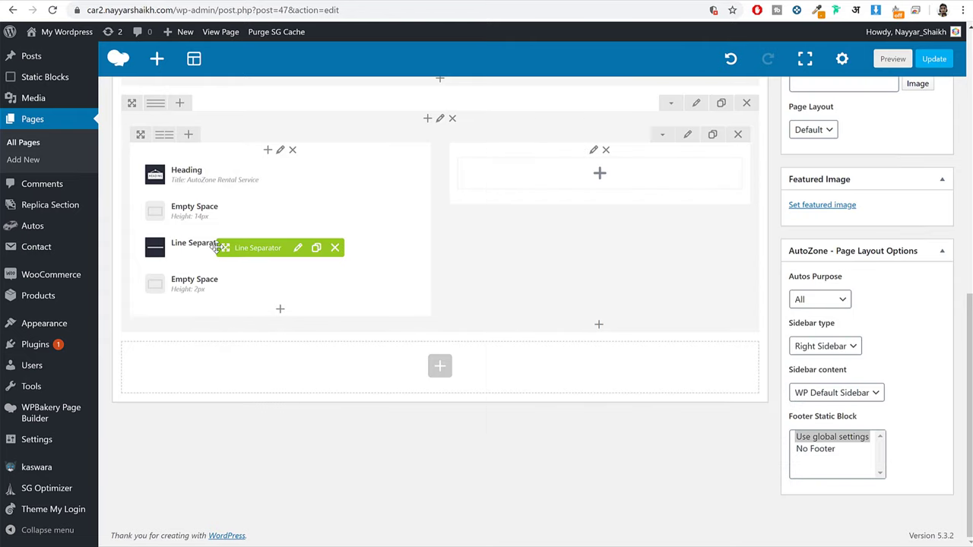
Duplicate the line separator below the 2px space, adjust its left margin, and save.
{"action": "key", "text": "ctrl+Tab"}
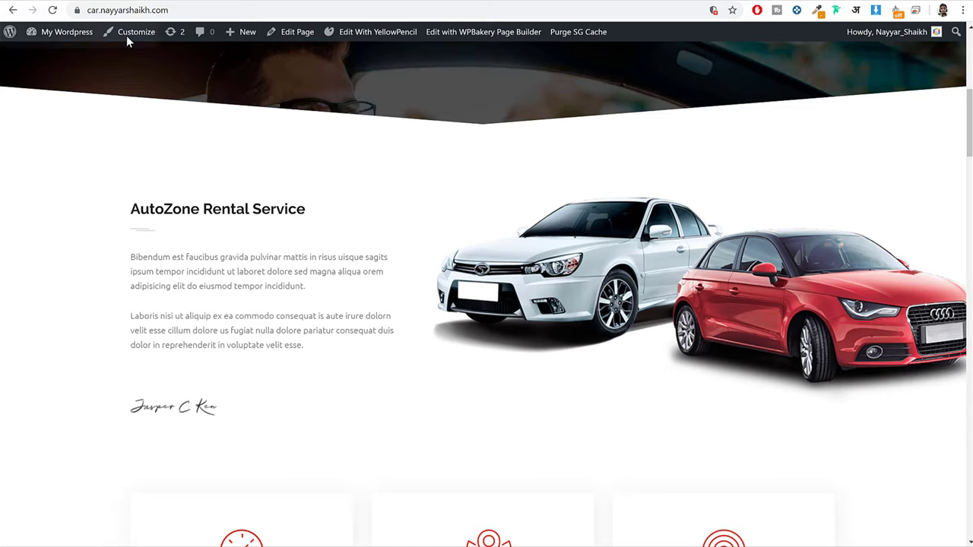
{"action": "key", "text": "ctrl+shift+Tab"}
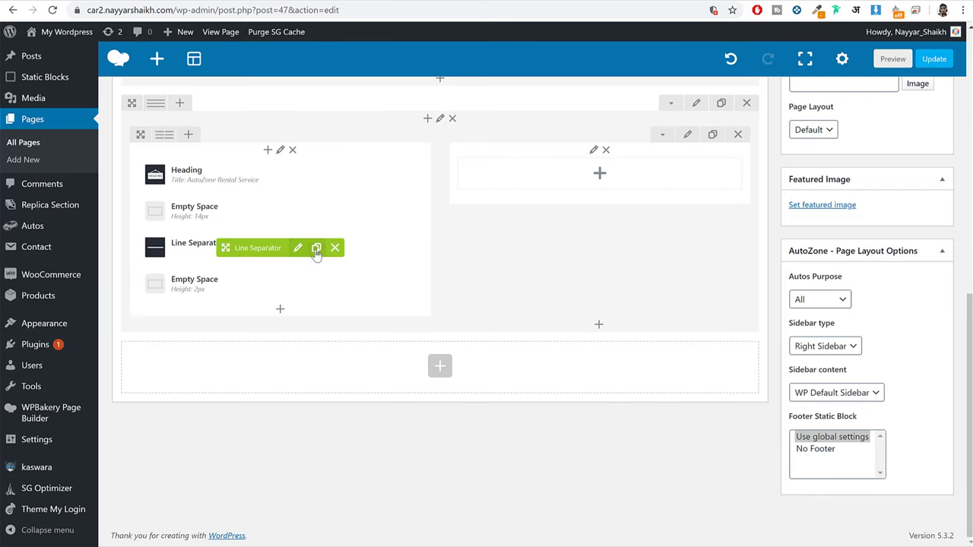
{"action": "left_click", "coordinate": [316, 248]}
{"action": "left_click_drag", "start_coordinate": [262, 261], "coordinate": [296, 336]}
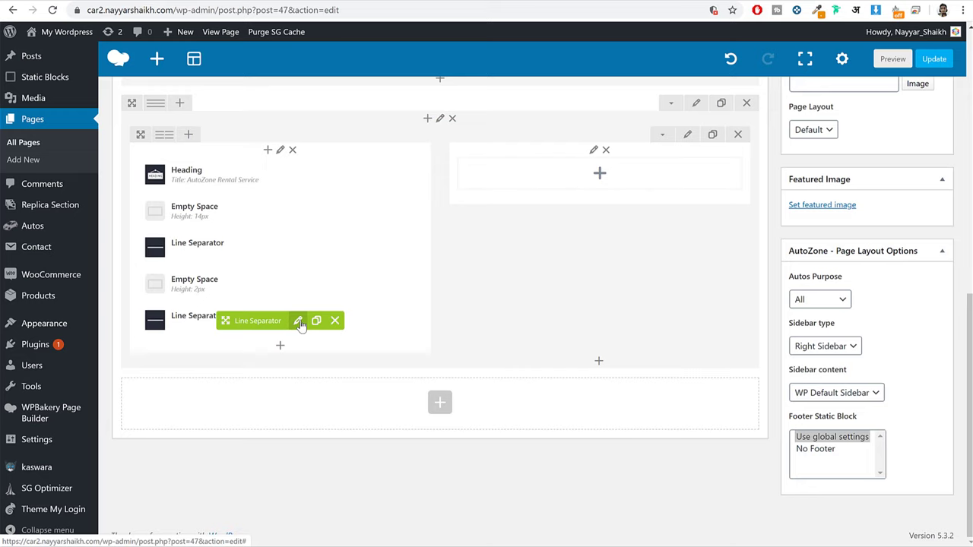
{"action": "left_click", "coordinate": [299, 321]}
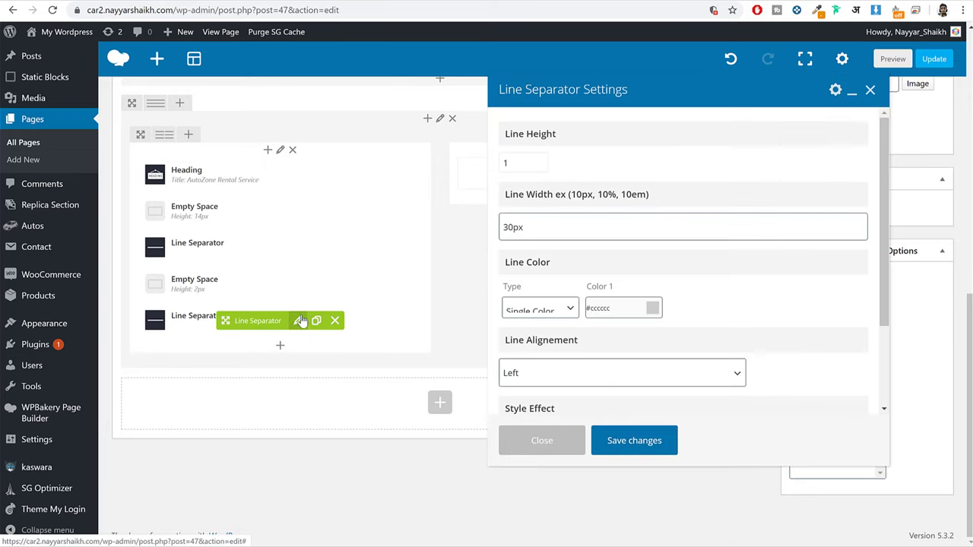
{"action": "scroll", "coordinate": [683, 316], "scroll_direction": "down", "scroll_amount": 3}
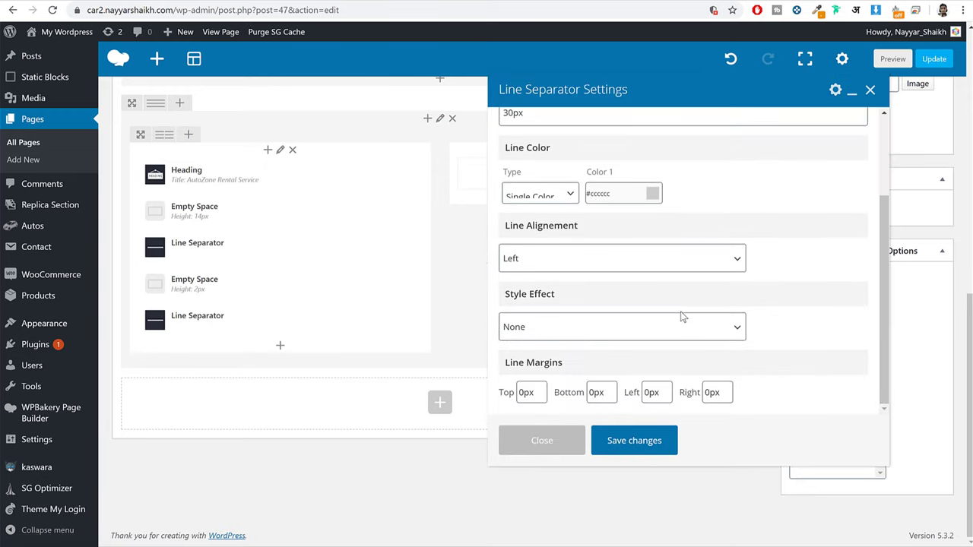
{"action": "left_click", "coordinate": [221, 32]}
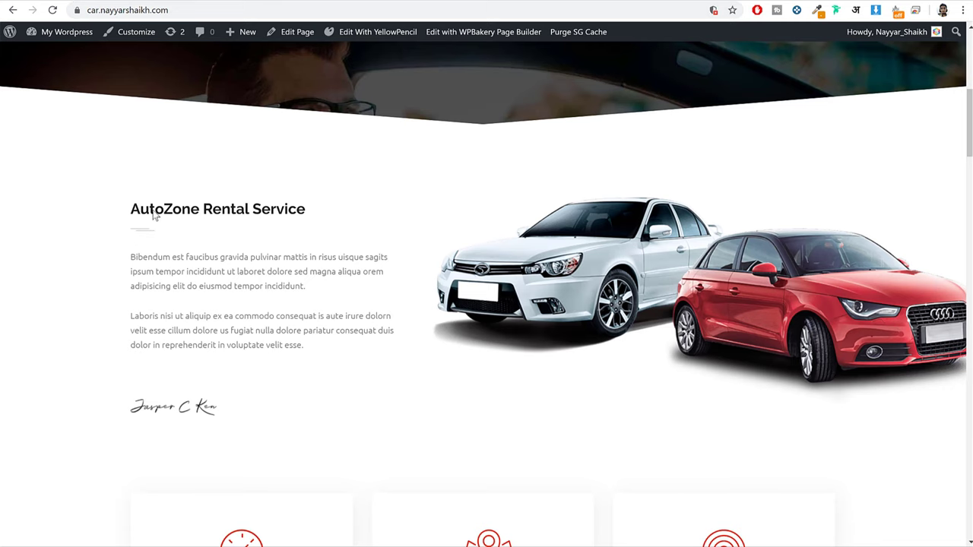
{"action": "key", "text": "ctrl+Tab"}
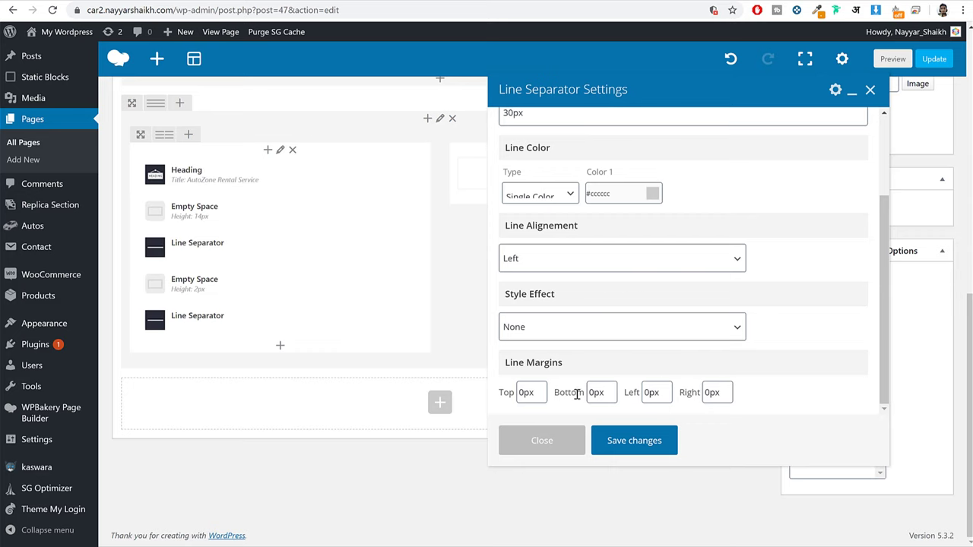
{"action": "left_click_drag", "start_coordinate": [651, 393], "coordinate": [645, 393]}
{"action": "left_click", "coordinate": [638, 448]}
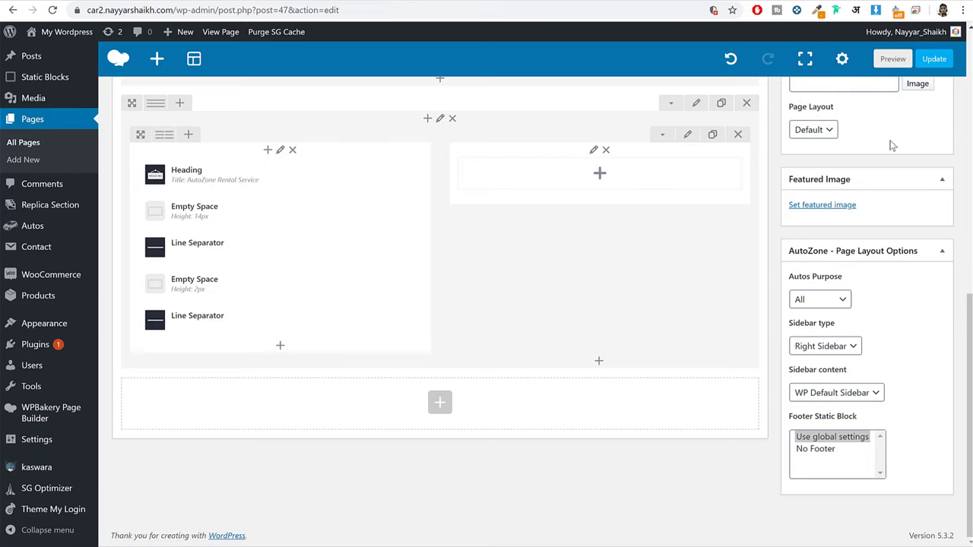
Update the Home page, reload the front end, and compare with the reference AutoZone site.
{"action": "left_click", "coordinate": [934, 59]}
{"action": "key", "text": "ctrl+Tab"}
{"action": "left_click", "coordinate": [53, 9]}
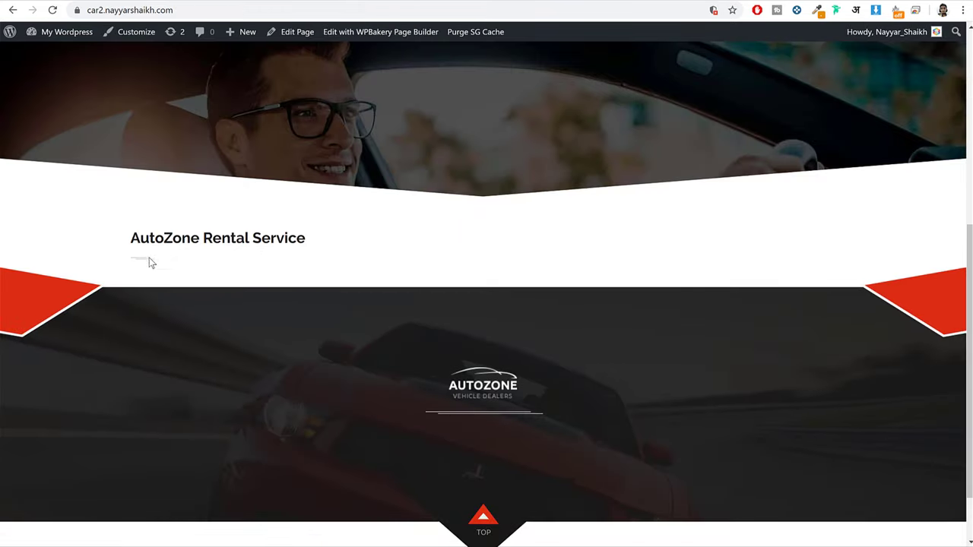
{"action": "key", "text": "ctrl+Tab"}
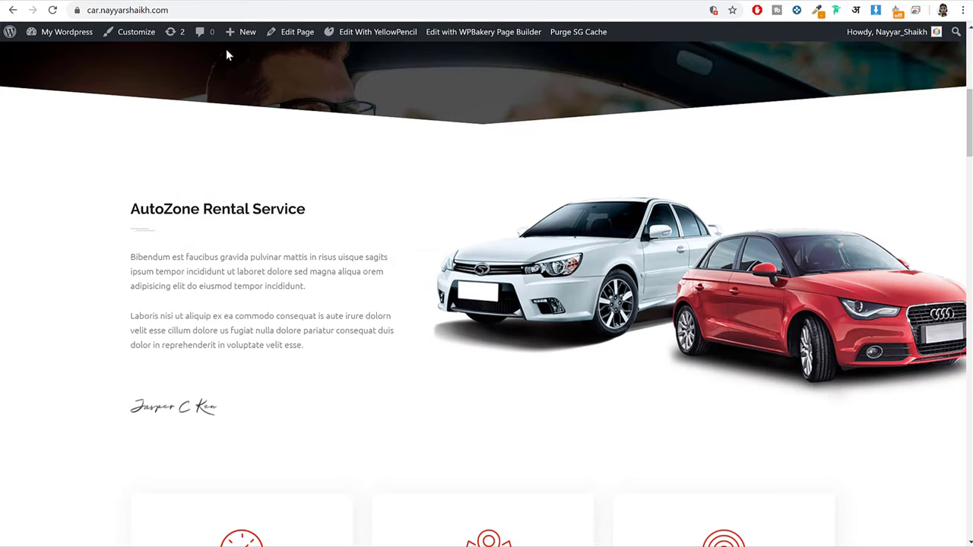
{"action": "left_click", "coordinate": [213, 1]}
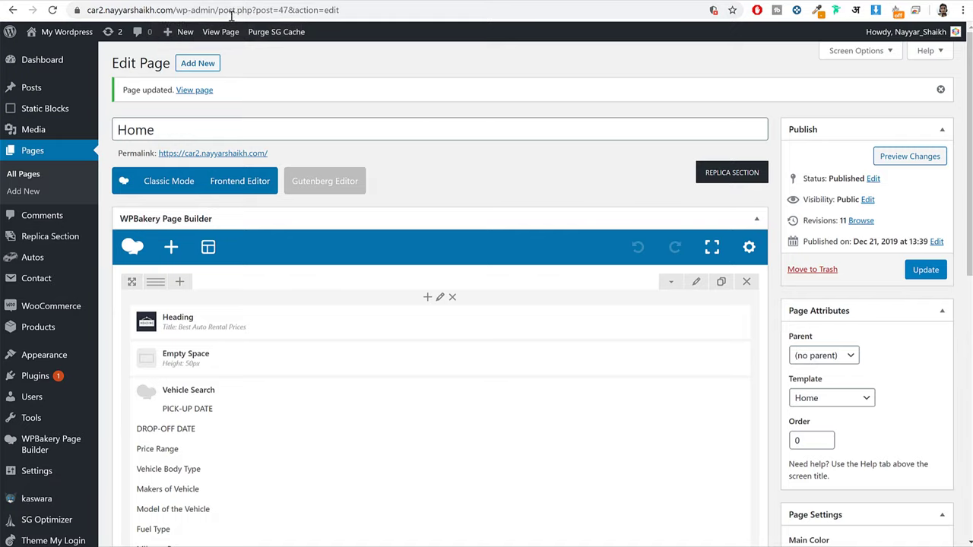
{"action": "left_click", "coordinate": [76, 2]}
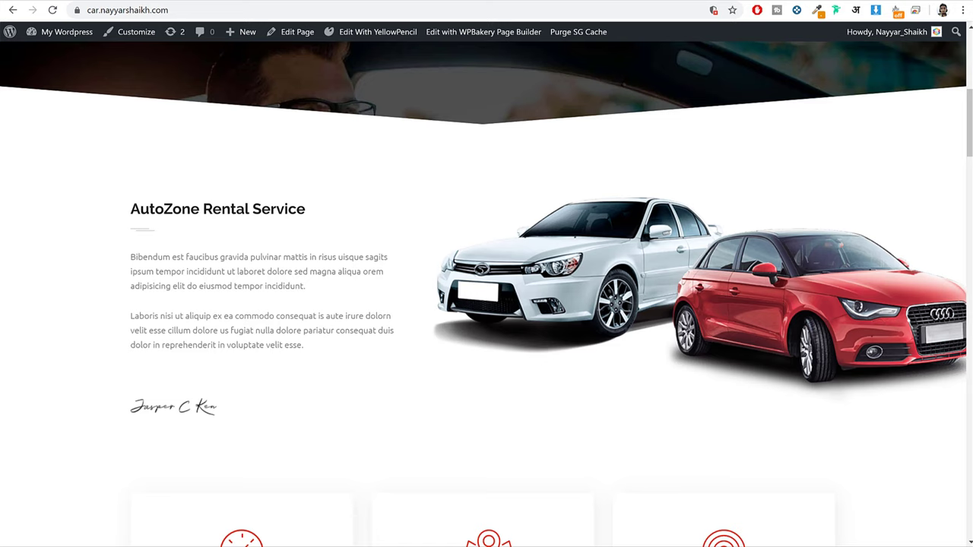
{"action": "left_click", "coordinate": [213, 2]}
{"action": "scroll", "coordinate": [450, 200], "scroll_direction": "down", "scroll_amount": 6}
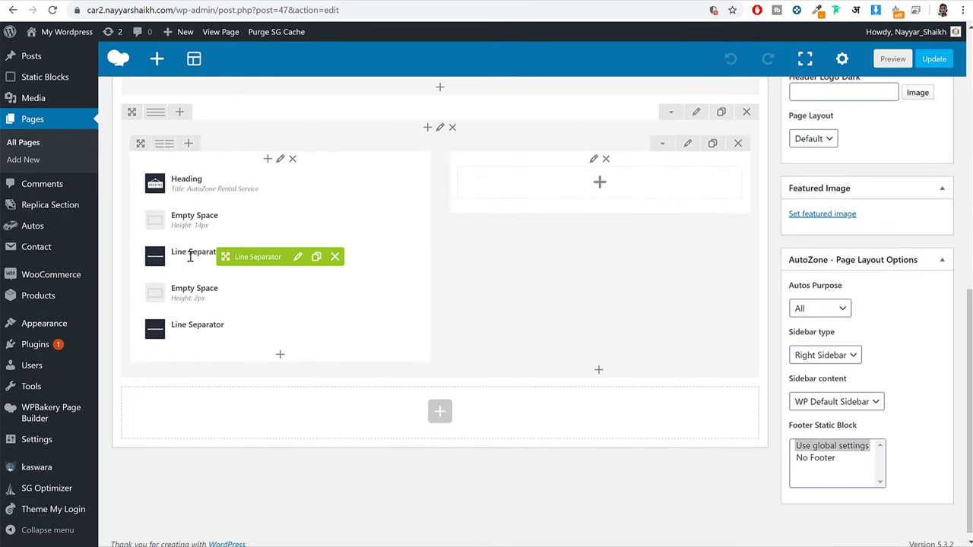
Clone the 14px Empty Space below the last separator, set it to 30px, and copy the reference paragraphs.
{"action": "mouse_move", "coordinate": [220, 219]}
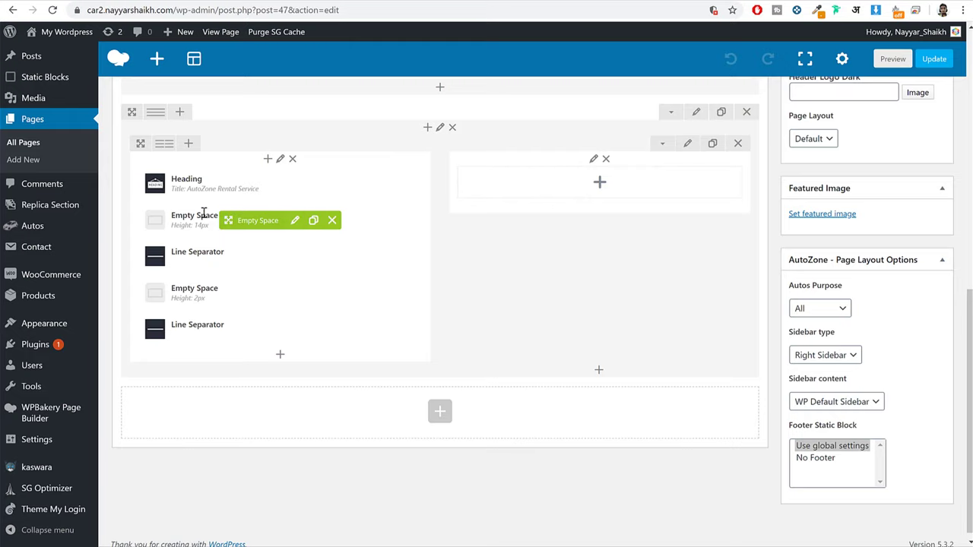
{"action": "left_click", "coordinate": [313, 222]}
{"action": "left_click_drag", "start_coordinate": [248, 231], "coordinate": [228, 371]}
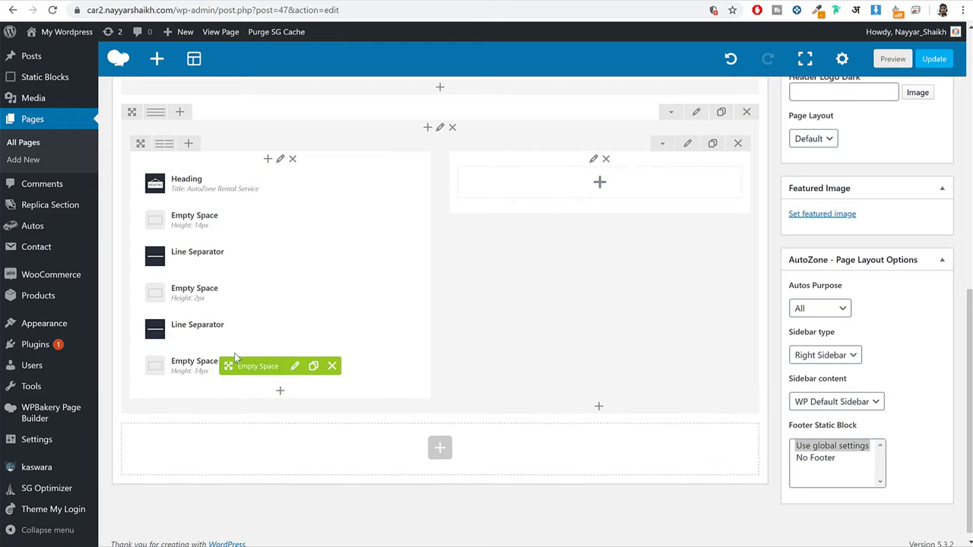
{"action": "left_click", "coordinate": [295, 366]}
{"action": "left_click_drag", "start_coordinate": [514, 197], "coordinate": [502, 196]}
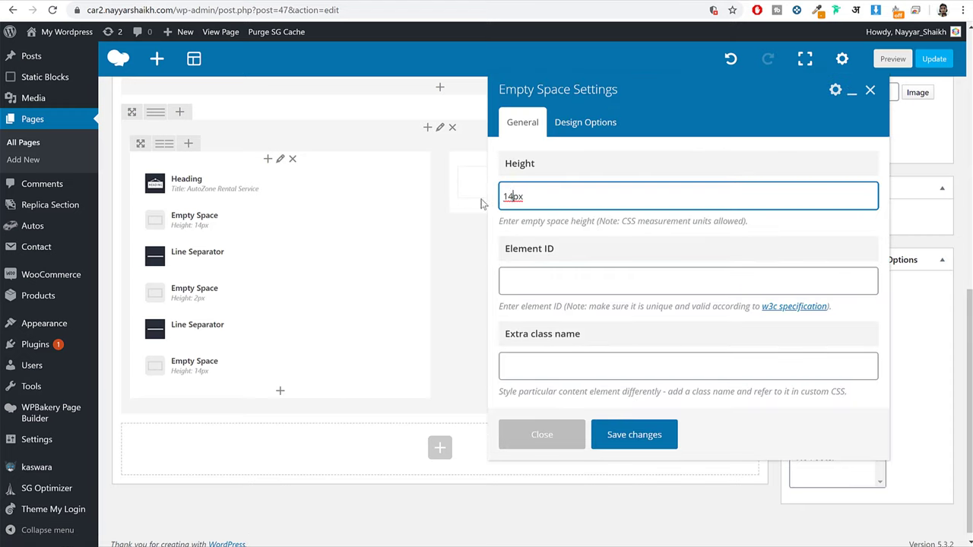
{"action": "type", "text": "30"}
{"action": "left_click", "coordinate": [654, 440]}
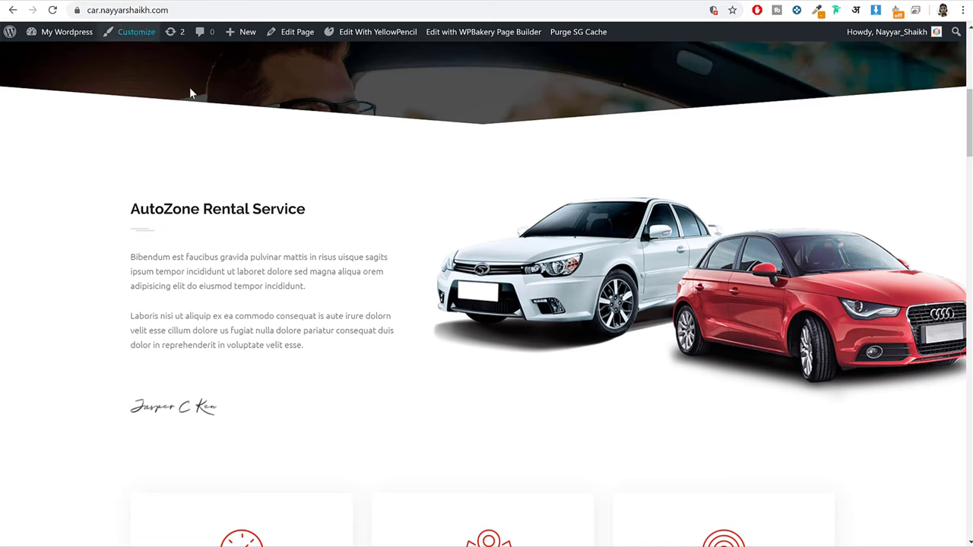
{"action": "left_click_drag", "start_coordinate": [115, 262], "coordinate": [343, 348]}
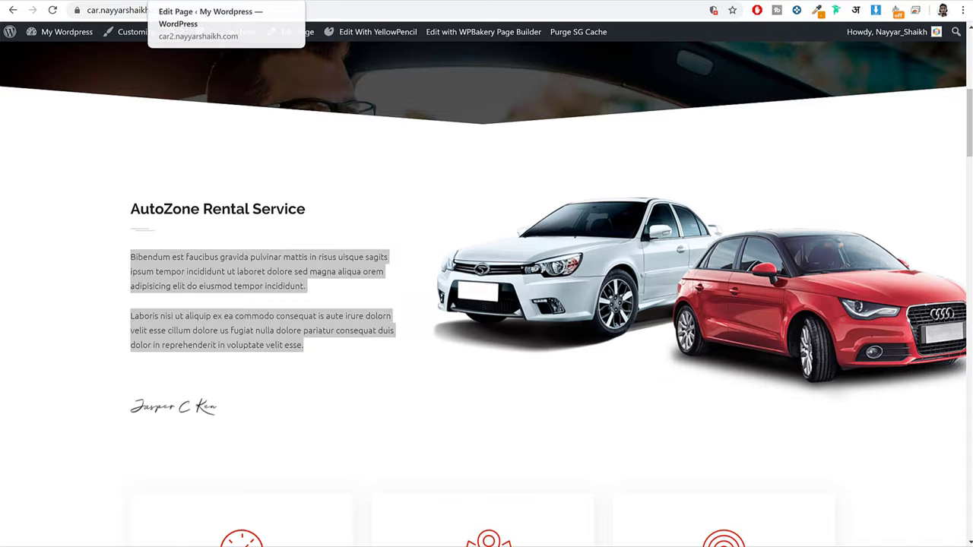
{"action": "left_click", "coordinate": [152, 1]}
Insert a Heading element at the bottom of the left column via a 'head' search.
{"action": "left_click", "coordinate": [281, 393]}
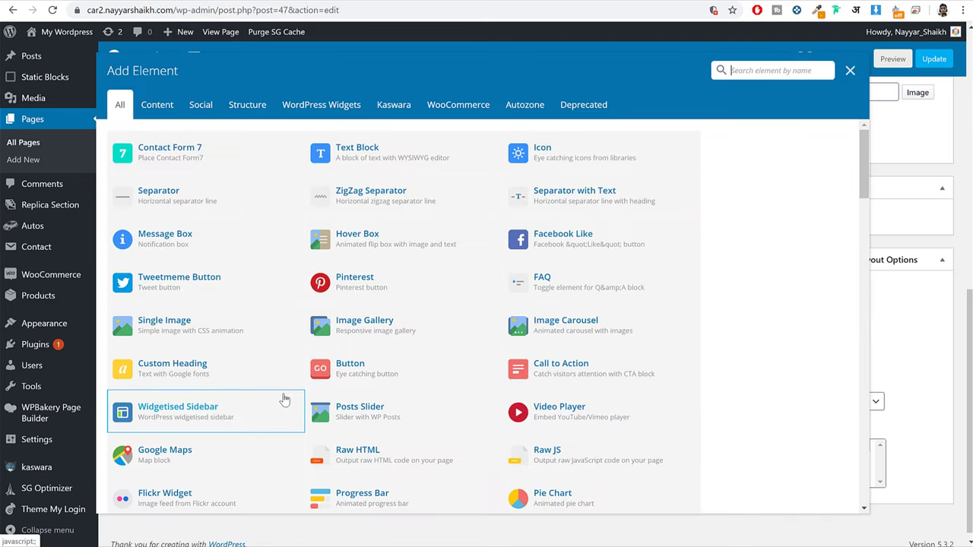
{"action": "type", "text": "head"}
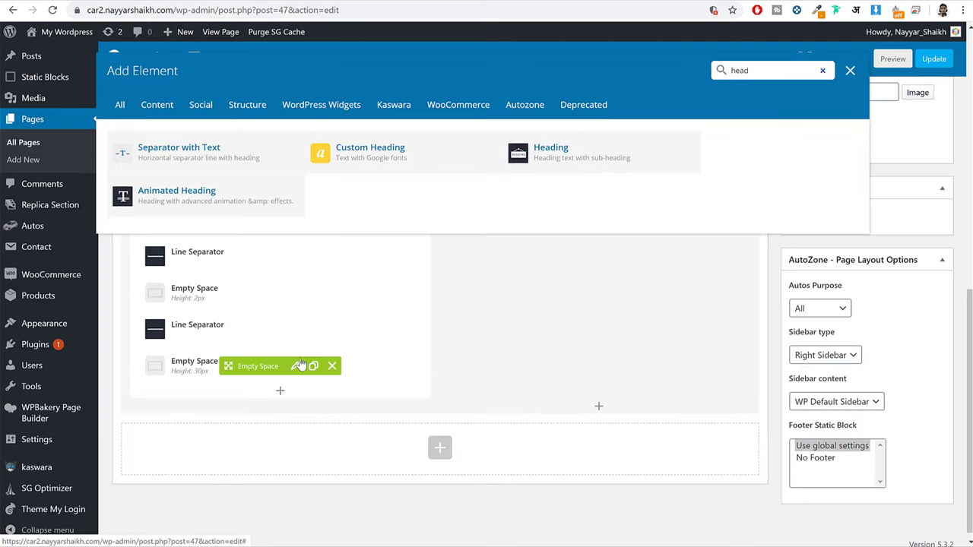
{"action": "left_click", "coordinate": [548, 155]}
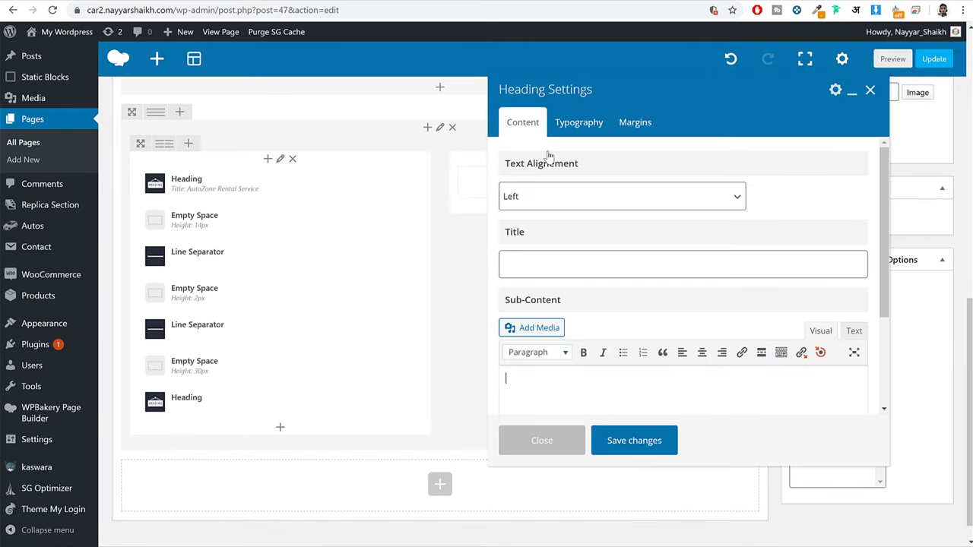
{"action": "scroll", "coordinate": [576, 196], "scroll_direction": "down", "scroll_amount": 2}
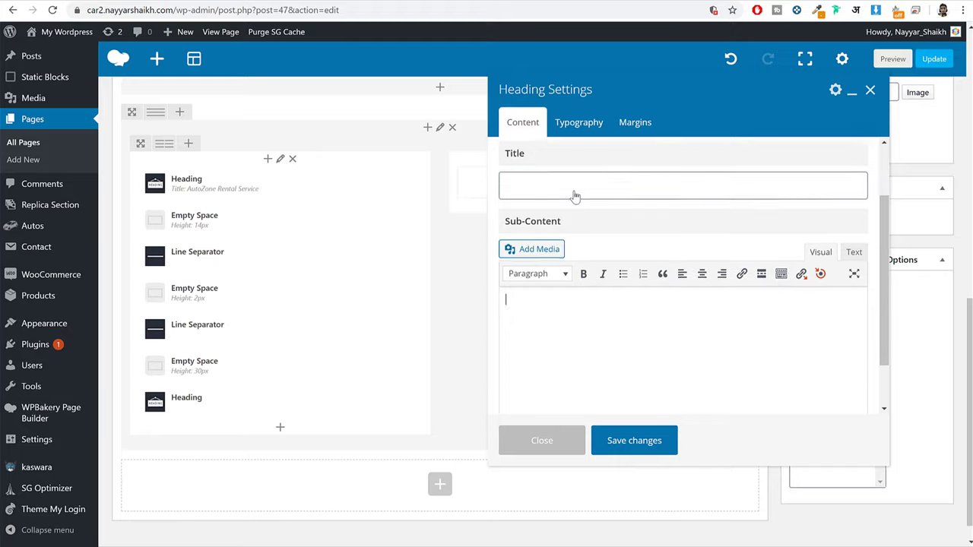
{"action": "scroll", "coordinate": [575, 197], "scroll_direction": "up", "scroll_amount": 2}
{"action": "scroll", "coordinate": [577, 220], "scroll_direction": "down", "scroll_amount": 3}
{"action": "scroll", "coordinate": [576, 258], "scroll_direction": "up", "scroll_amount": 3}
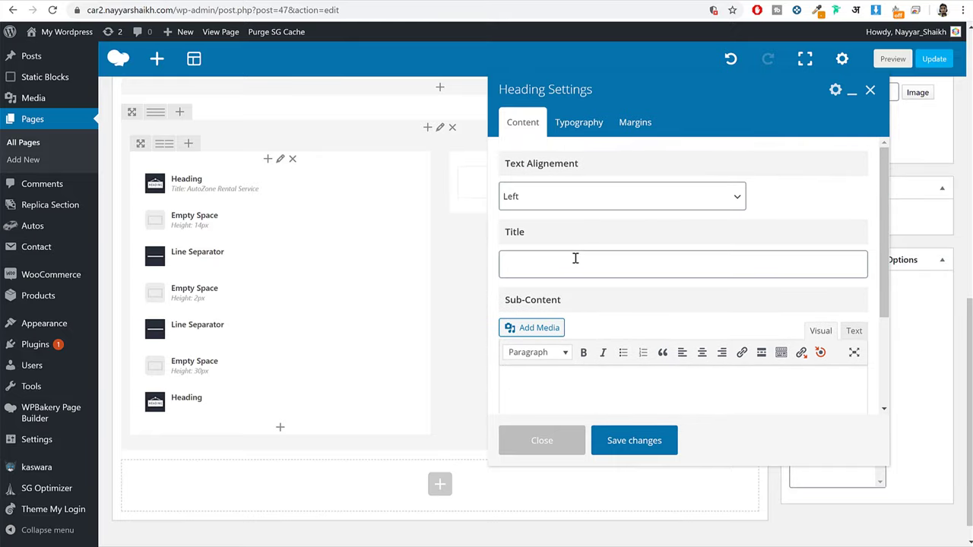
Paste the copied lorem ipsum text into the heading's Sub-Content, split into two paragraphs.
{"action": "left_click", "coordinate": [570, 257]}
{"action": "scroll", "coordinate": [599, 282], "scroll_direction": "down", "scroll_amount": 3}
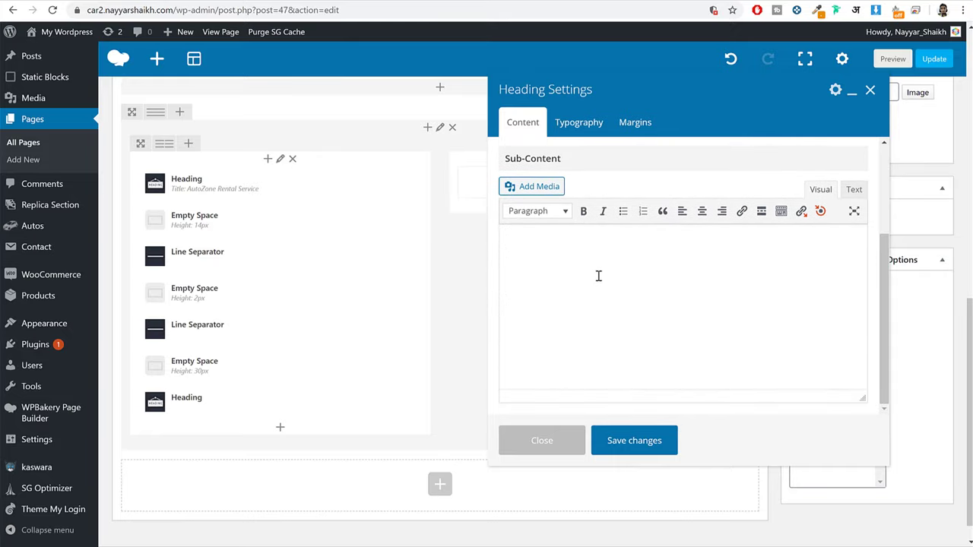
{"action": "left_click", "coordinate": [598, 276]}
{"action": "type", "text": "Bibendum est faucibus gravida pulvinar mattis in risus uisque sagits ipsum tempor incididunt ut laboret dolore sed magna aliqua orem adipisicing elit do eiusmod tempor incididunt. Laboris nisi ut aliquip ex ea commodo consequat is aute irure dolorn velit esse cillum dolore us fugiat nulla dolore pariatur consequat duis dolor in reprehenderit in voluptate velit esse."}
{"action": "left_click", "coordinate": [706, 271]}
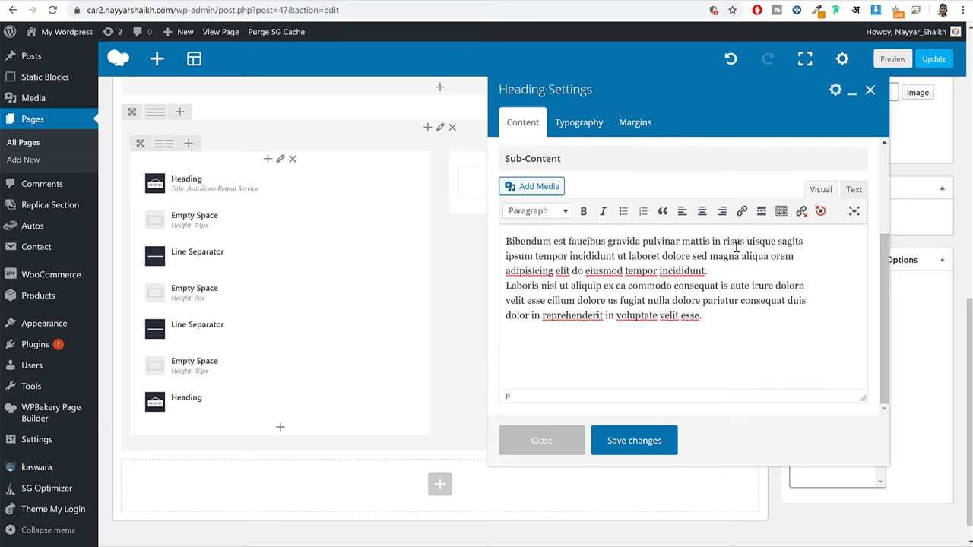
{"action": "key", "text": "Return"}
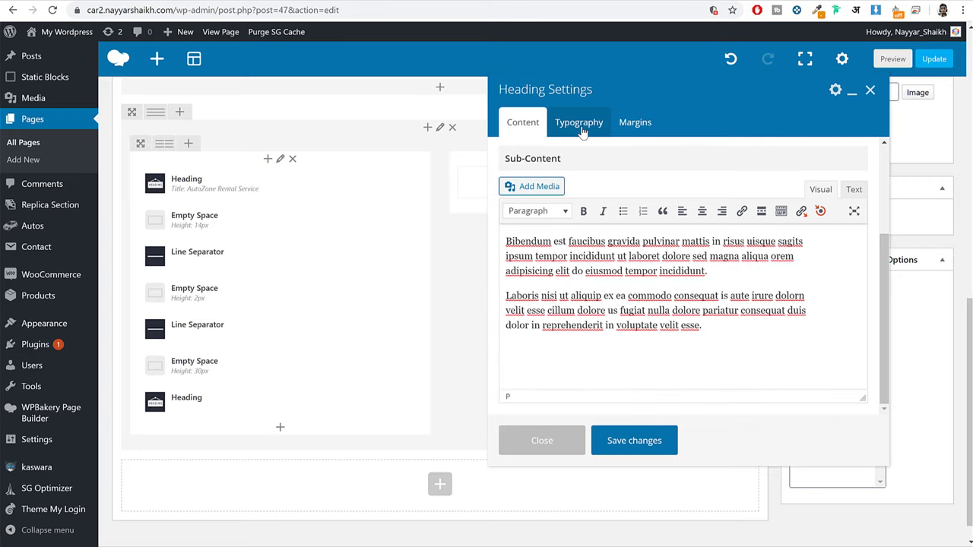
{"action": "left_click", "coordinate": [583, 133]}
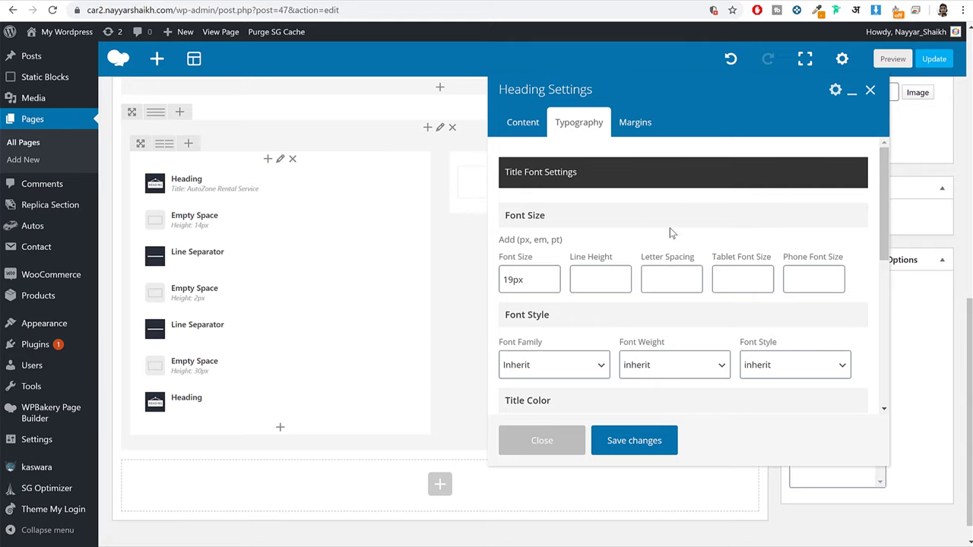
{"action": "scroll", "coordinate": [669, 231], "scroll_direction": "down", "scroll_amount": 3}
Enter 1.7 as the sub-title line height next to its 14px font size.
{"action": "left_click_drag", "start_coordinate": [644, 239], "coordinate": [511, 239]}
{"action": "scroll", "coordinate": [510, 239], "scroll_direction": "up", "scroll_amount": 3}
{"action": "left_click_drag", "start_coordinate": [593, 171], "coordinate": [501, 173]}
{"action": "scroll", "coordinate": [585, 224], "scroll_direction": "down", "scroll_amount": 4}
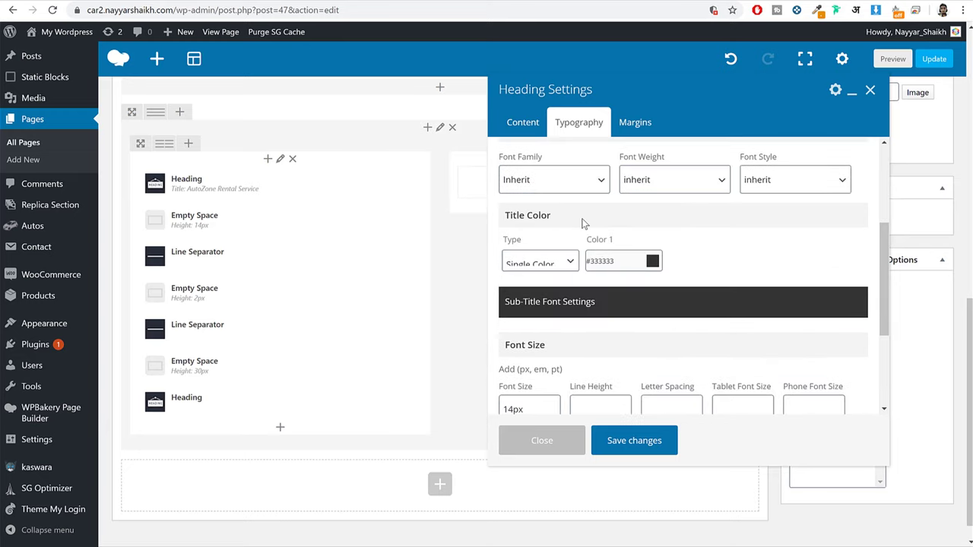
{"action": "left_click_drag", "start_coordinate": [621, 247], "coordinate": [506, 239]}
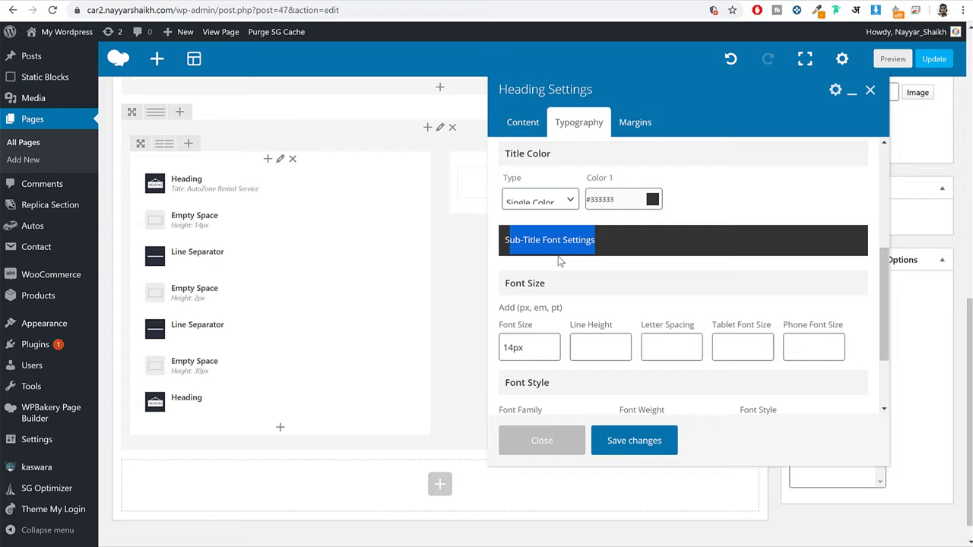
{"action": "scroll", "coordinate": [561, 262], "scroll_direction": "down", "scroll_amount": 3}
{"action": "scroll", "coordinate": [558, 260], "scroll_direction": "up", "scroll_amount": 1}
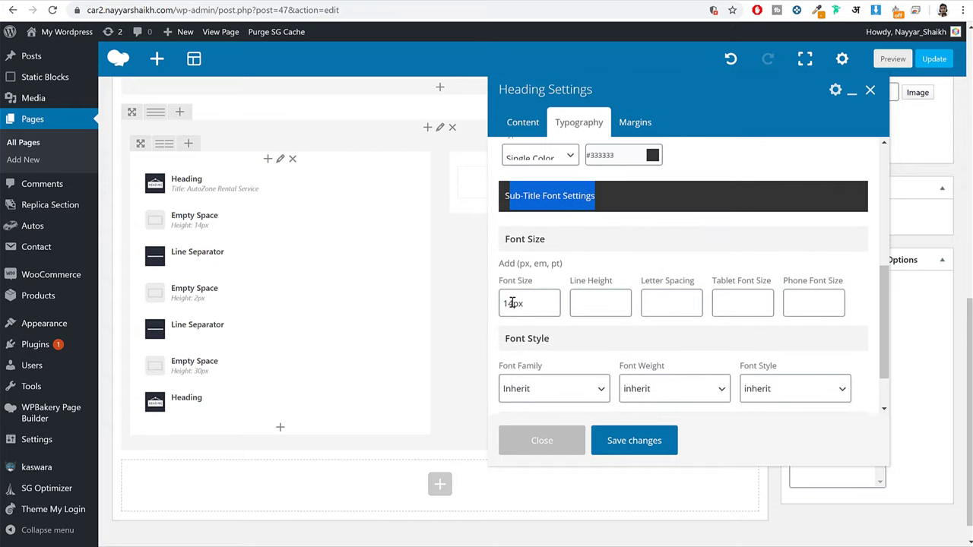
{"action": "scroll", "coordinate": [512, 302], "scroll_direction": "down", "scroll_amount": 1}
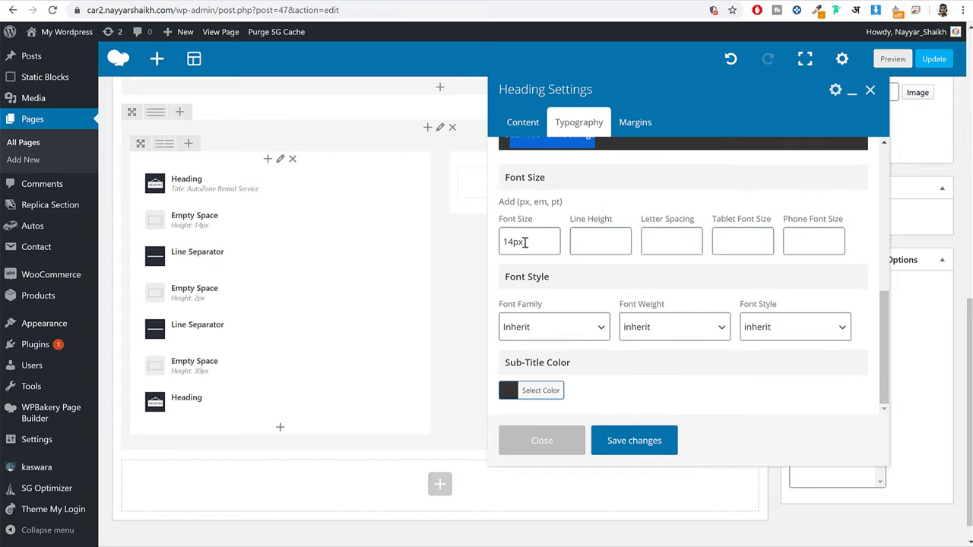
{"action": "left_click", "coordinate": [591, 244]}
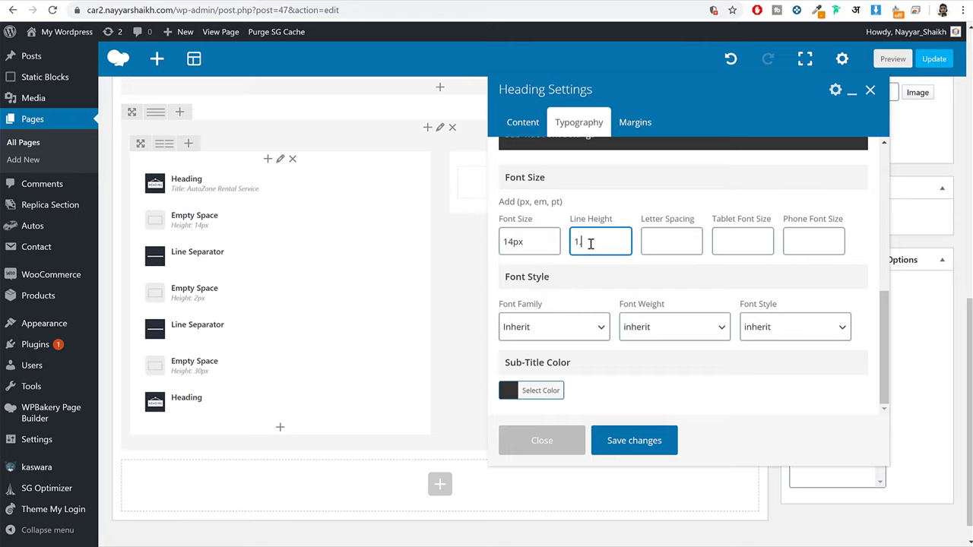
Compare the line spacing with the reference site's about paragraph text.
{"action": "left_click", "coordinate": [51, 6]}
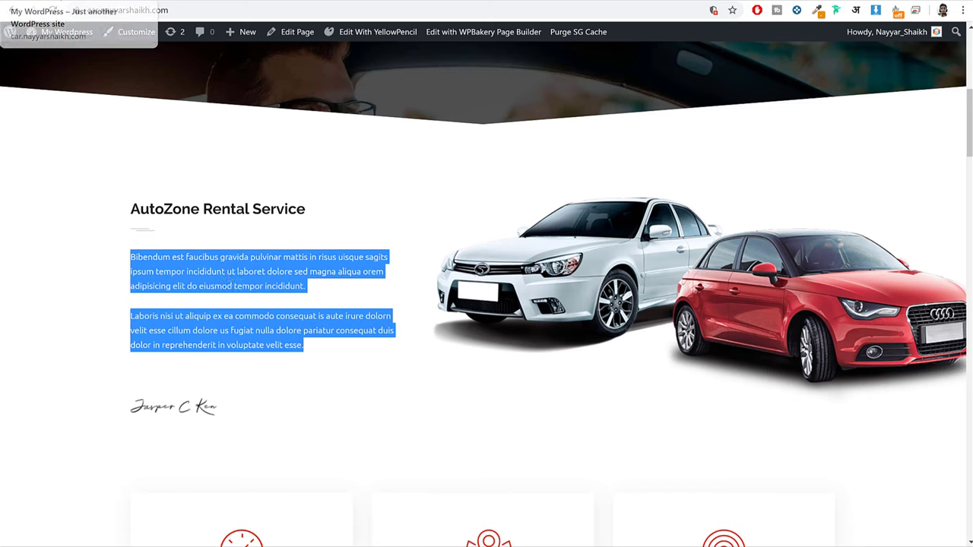
{"action": "left_click", "coordinate": [221, 274]}
{"action": "left_click_drag", "start_coordinate": [132, 257], "coordinate": [347, 257]}
{"action": "left_click_drag", "start_coordinate": [282, 271], "coordinate": [221, 258]}
{"action": "left_click", "coordinate": [237, 260]}
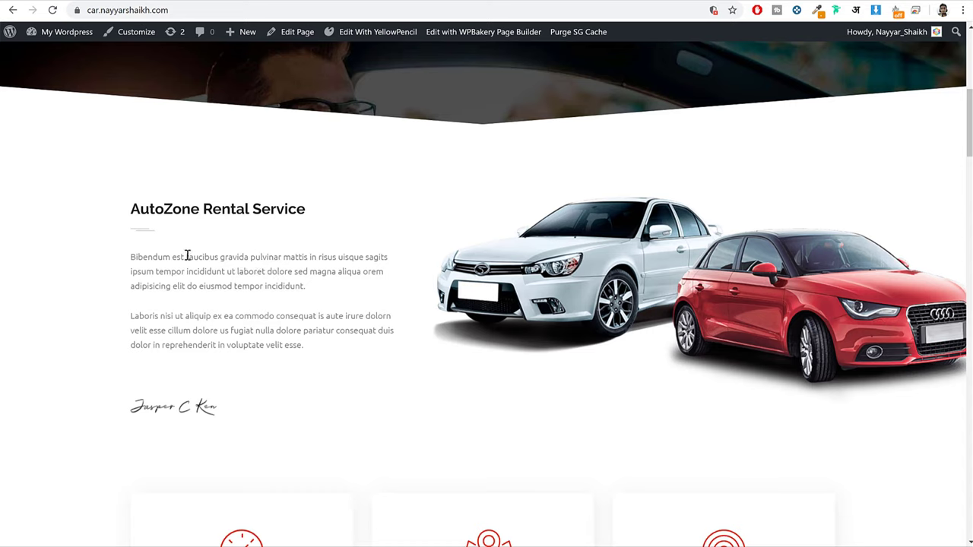
{"action": "left_click_drag", "start_coordinate": [187, 256], "coordinate": [255, 271]}
{"action": "left_click", "coordinate": [221, 271]}
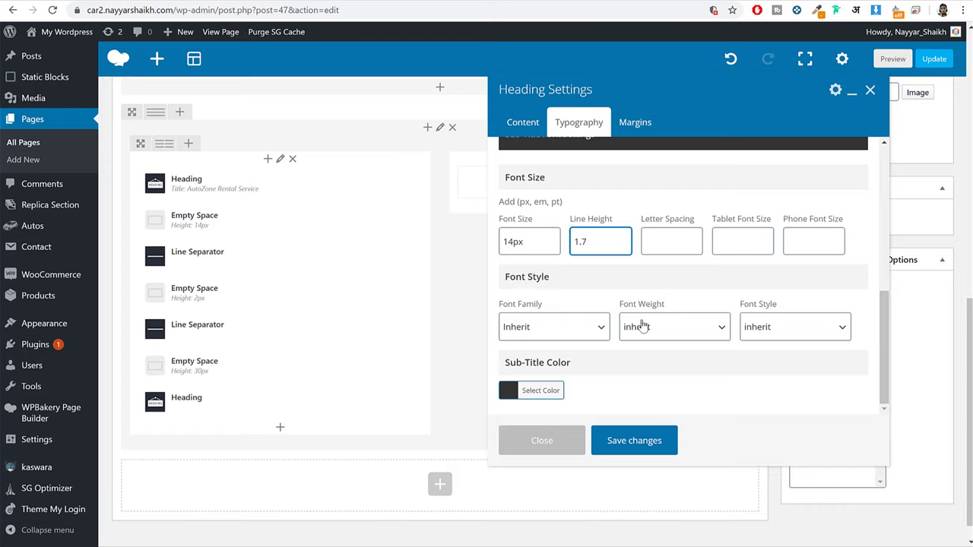
Set the sub-title font weight to 300 and font family to Theme font.
{"action": "left_click", "coordinate": [679, 331]}
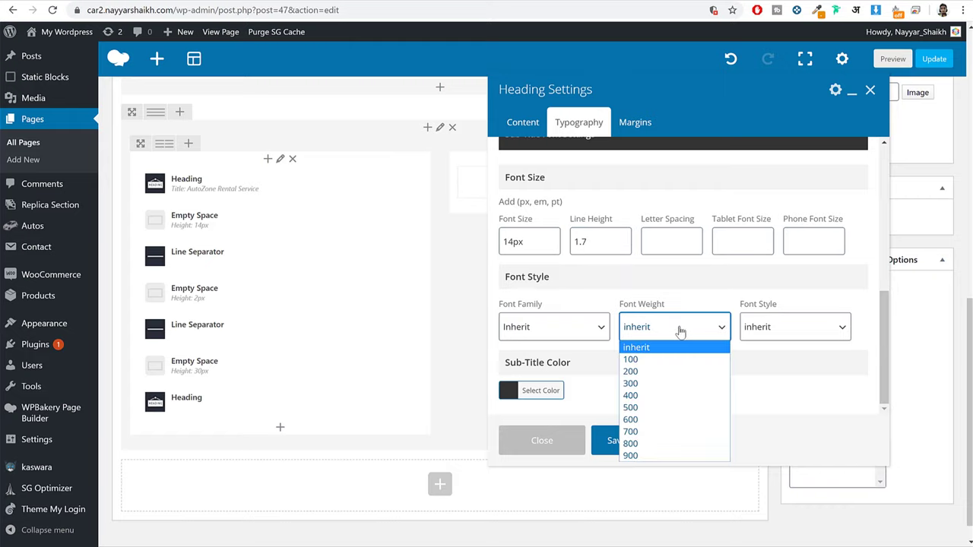
{"action": "left_click", "coordinate": [653, 383]}
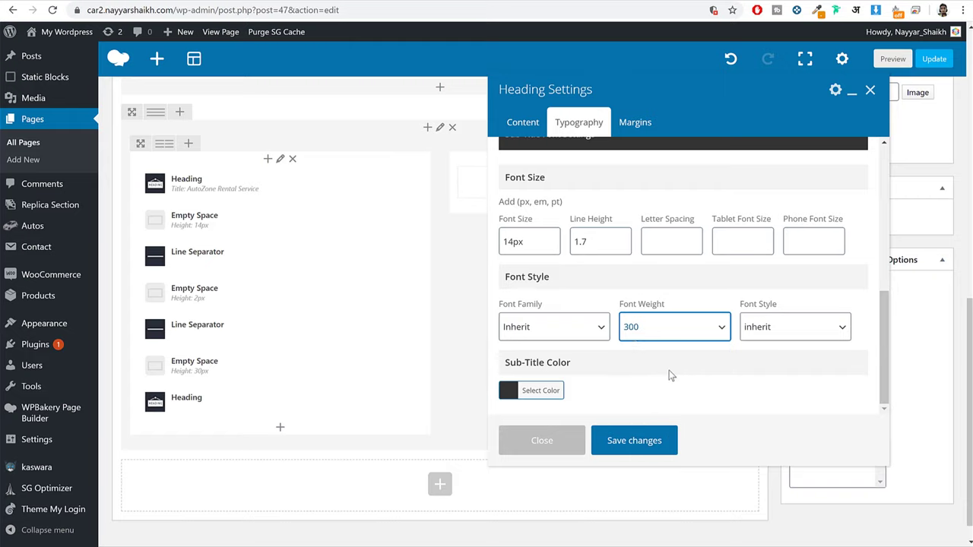
{"action": "left_click", "coordinate": [551, 335]}
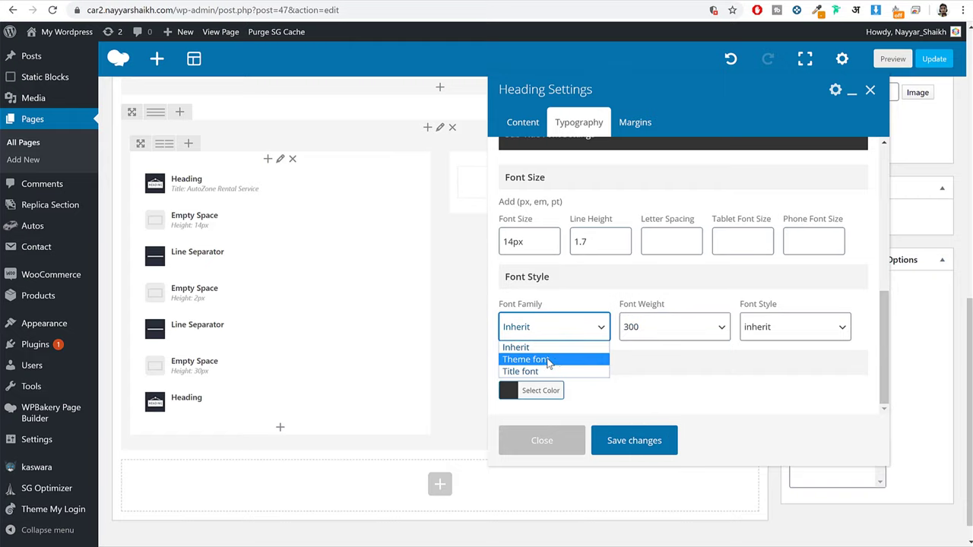
{"action": "left_click", "coordinate": [549, 360]}
{"action": "left_click", "coordinate": [65, 1]}
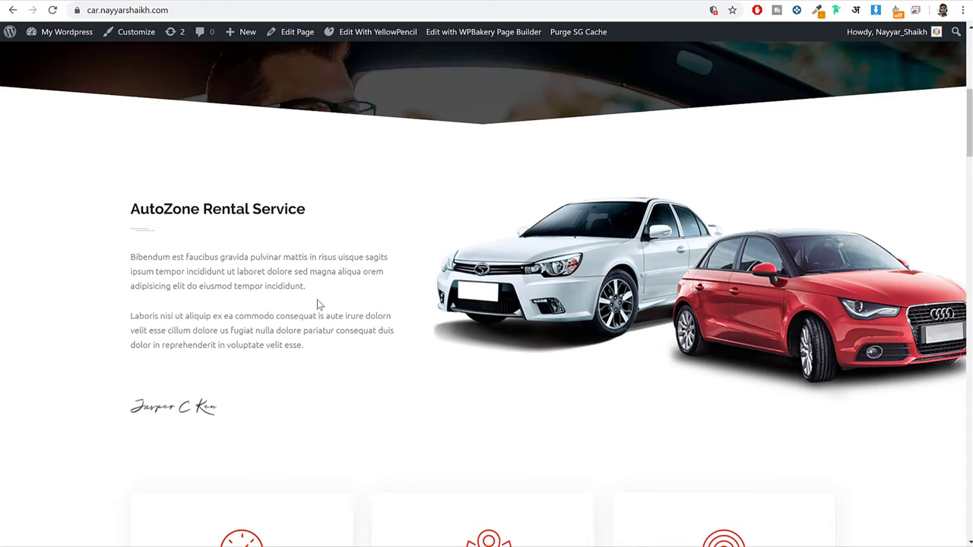
{"action": "left_click_drag", "start_coordinate": [298, 316], "coordinate": [195, 255]}
{"action": "left_click", "coordinate": [193, 256]}
Change the sub-title colour from #333333 to #777 and save the heading.
{"action": "left_click", "coordinate": [263, 3]}
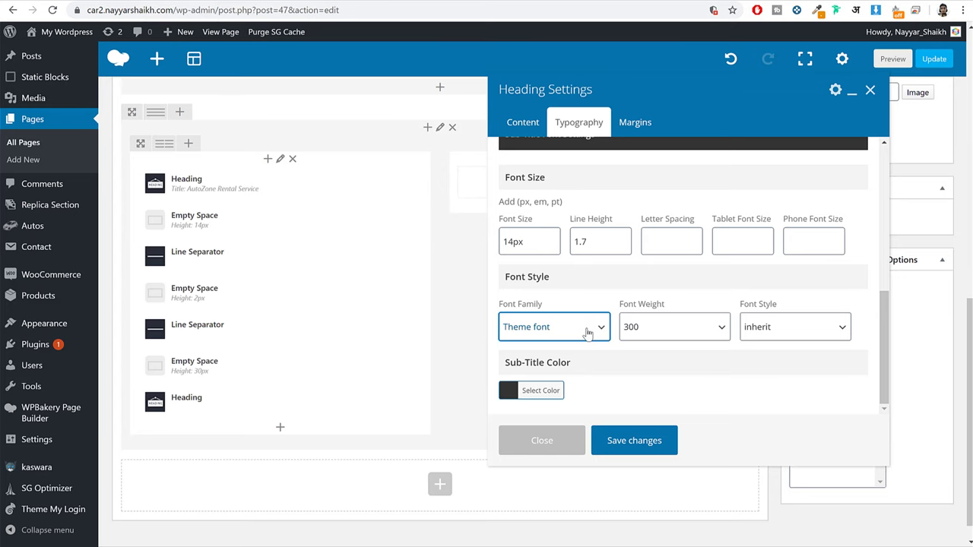
{"action": "scroll", "coordinate": [687, 368], "scroll_direction": "down", "scroll_amount": 1}
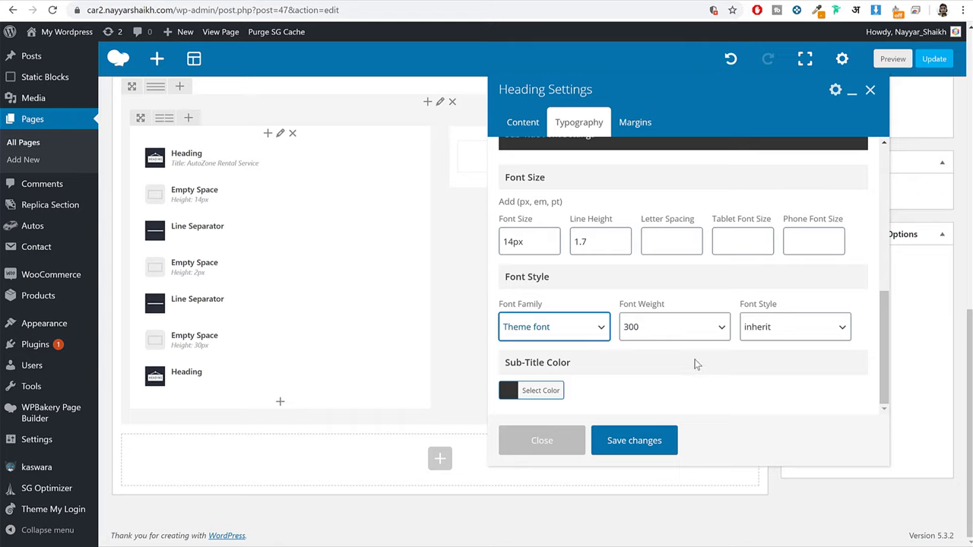
{"action": "left_click", "coordinate": [560, 386]}
{"action": "scroll", "coordinate": [634, 370], "scroll_direction": "down", "scroll_amount": 3}
{"action": "triple_click", "coordinate": [598, 267]}
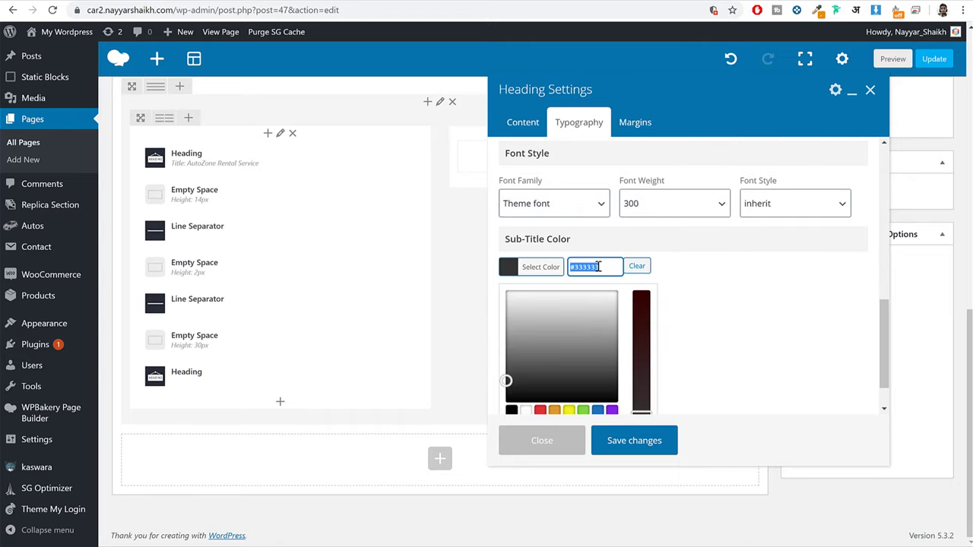
{"action": "type", "text": "777"}
{"action": "left_click", "coordinate": [749, 294]}
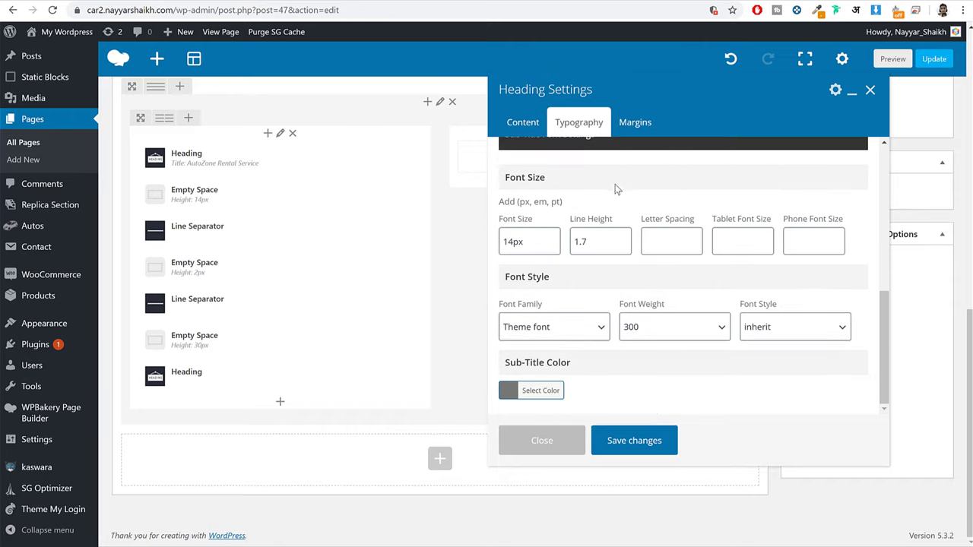
{"action": "left_click", "coordinate": [631, 442]}
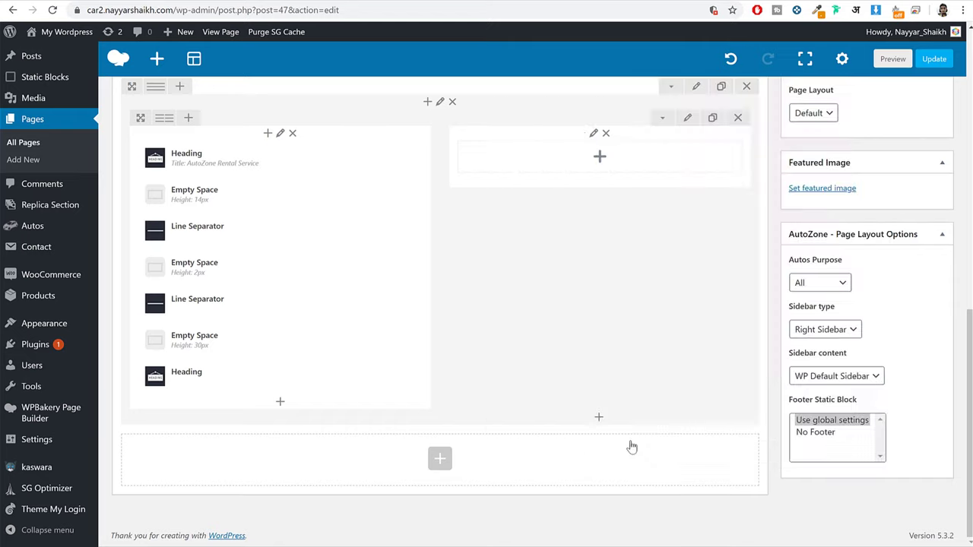
{"action": "key", "text": "ctrl+Tab"}
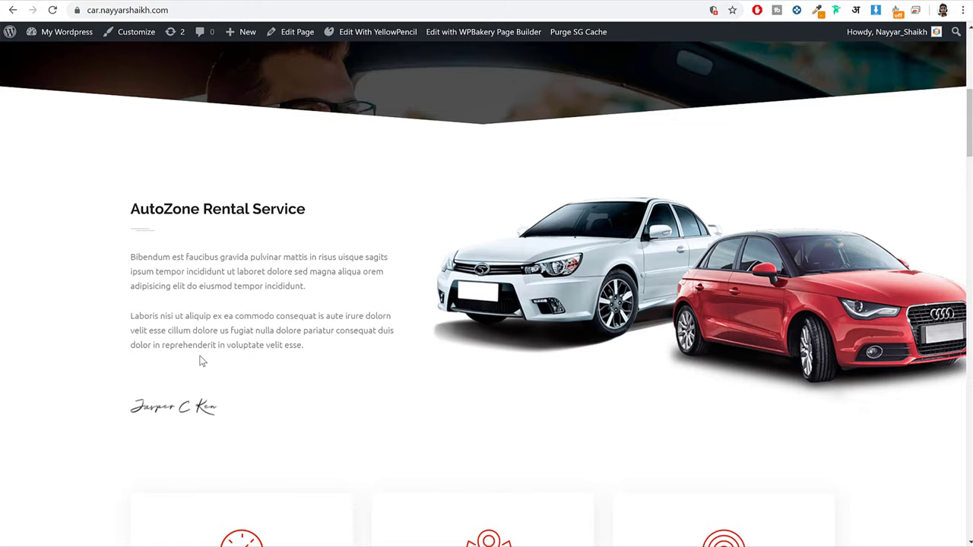
{"action": "scroll", "coordinate": [201, 362], "scroll_direction": "down", "scroll_amount": 1}
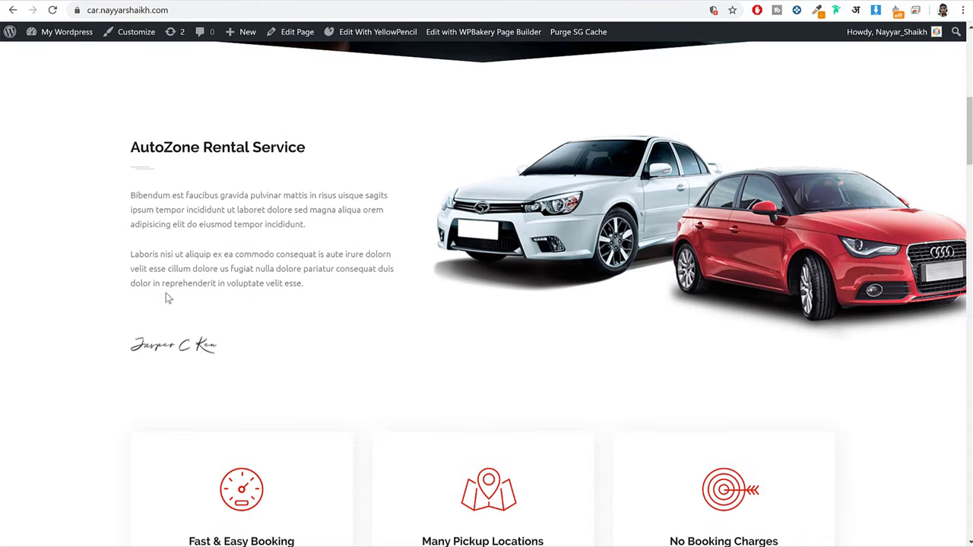
{"action": "key", "text": "ctrl+Tab"}
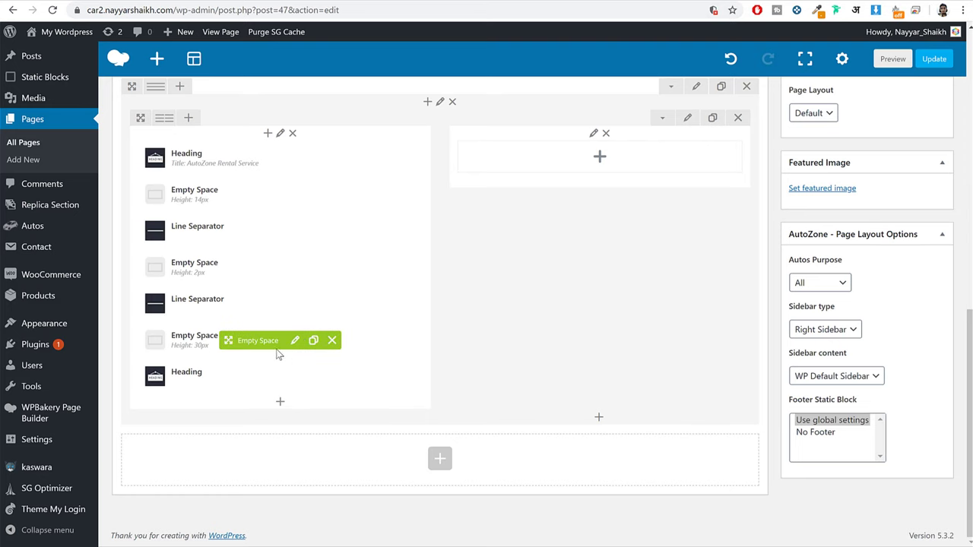
Clone the 30px Empty Space below the body-text Heading and change its height to 50px.
{"action": "left_click", "coordinate": [313, 340]}
{"action": "mouse_move", "coordinate": [228, 408]}
{"action": "left_mouse_down"}
{"action": "mouse_move", "coordinate": [262, 407]}
{"action": "mouse_move", "coordinate": [218, 433]}
{"action": "mouse_move", "coordinate": [317, 419]}
{"action": "left_mouse_up"}
{"action": "left_click", "coordinate": [295, 413]}
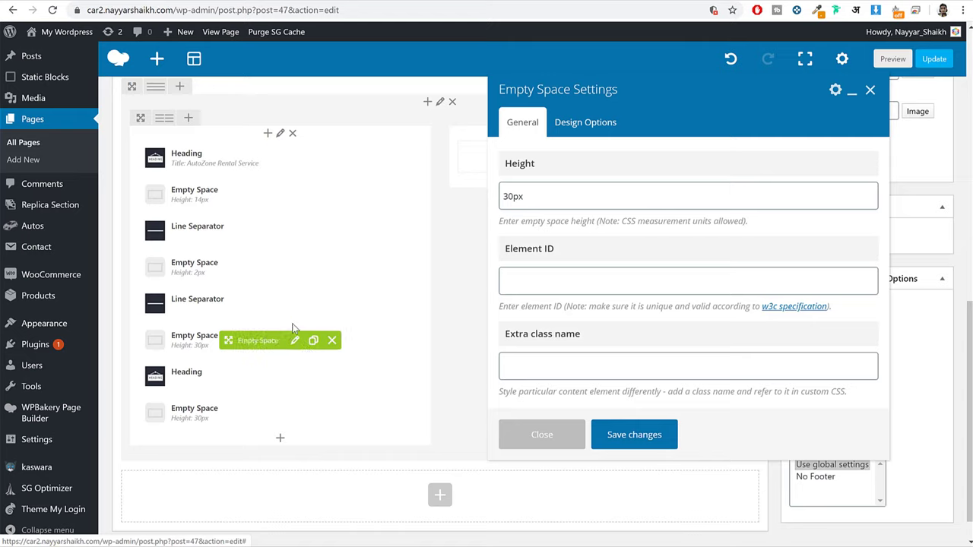
{"action": "left_click_drag", "start_coordinate": [508, 196], "coordinate": [472, 196]}
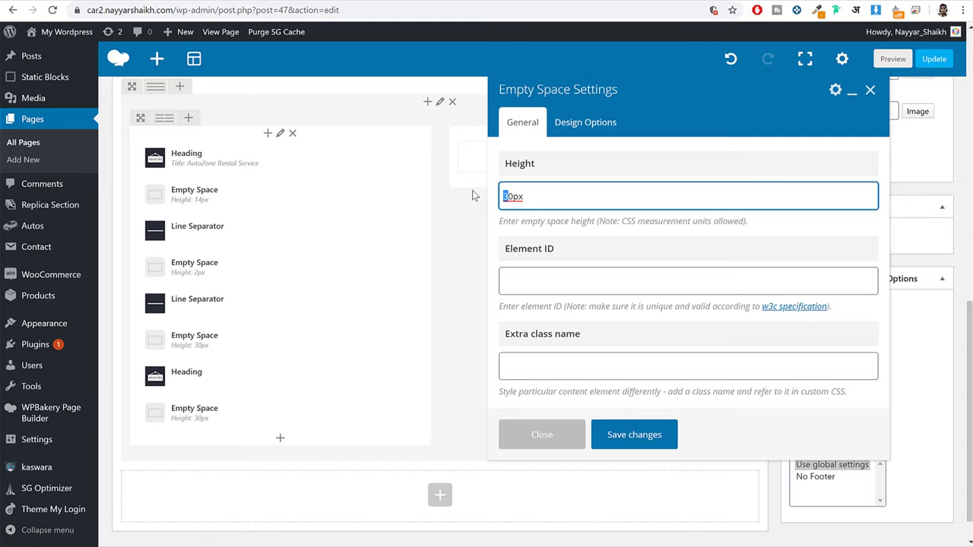
{"action": "type", "text": "5"}
{"action": "left_click", "coordinate": [624, 437]}
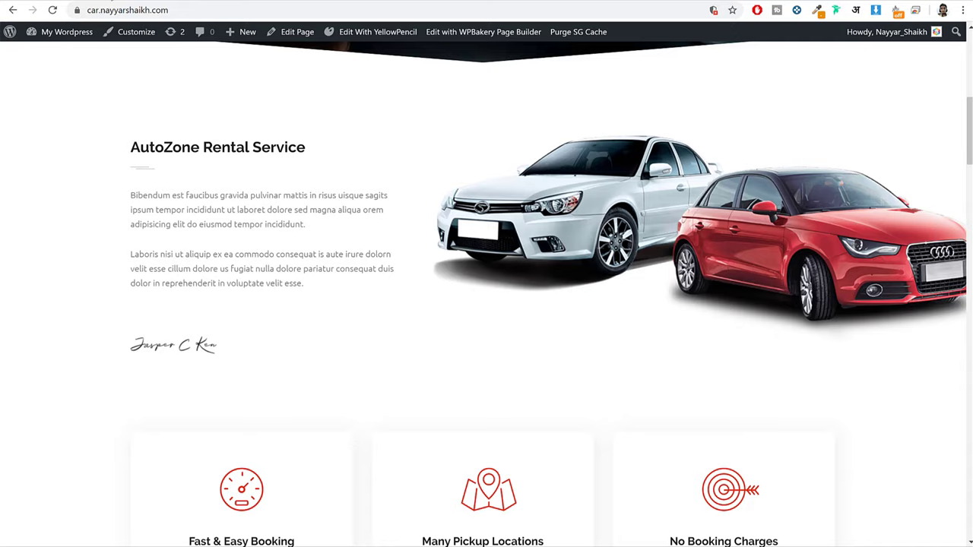
{"action": "scroll", "coordinate": [161, 303], "scroll_direction": "down", "scroll_amount": 2}
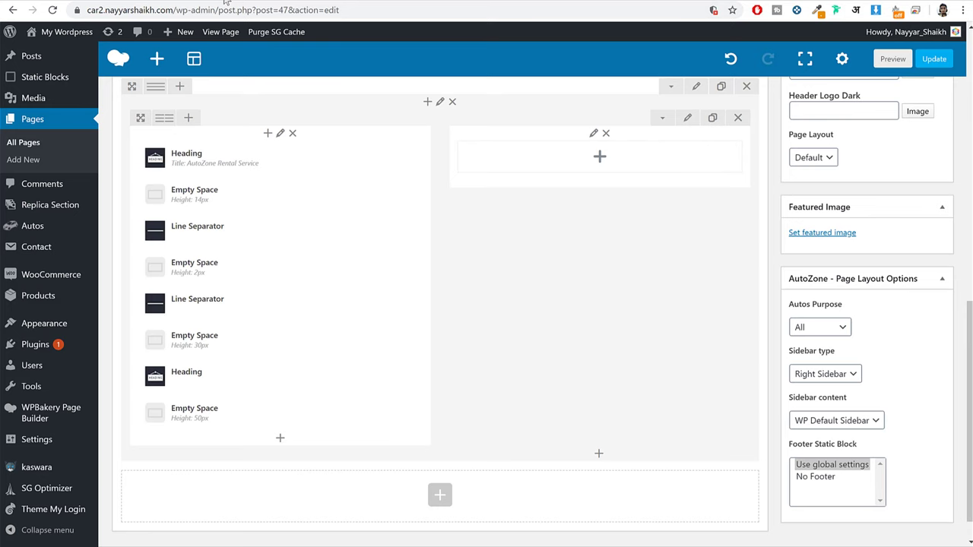
{"action": "left_click", "coordinate": [279, 438]}
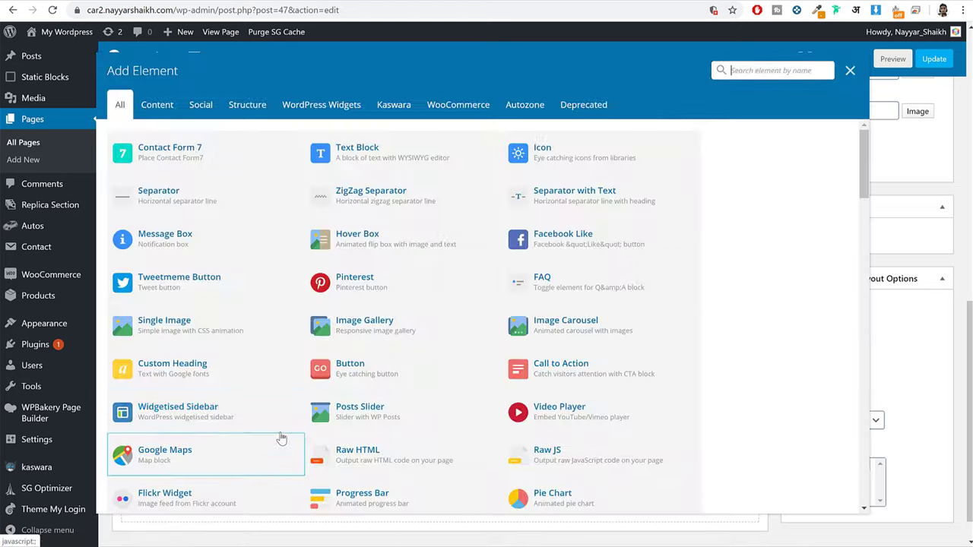
{"action": "type", "text": "si"}
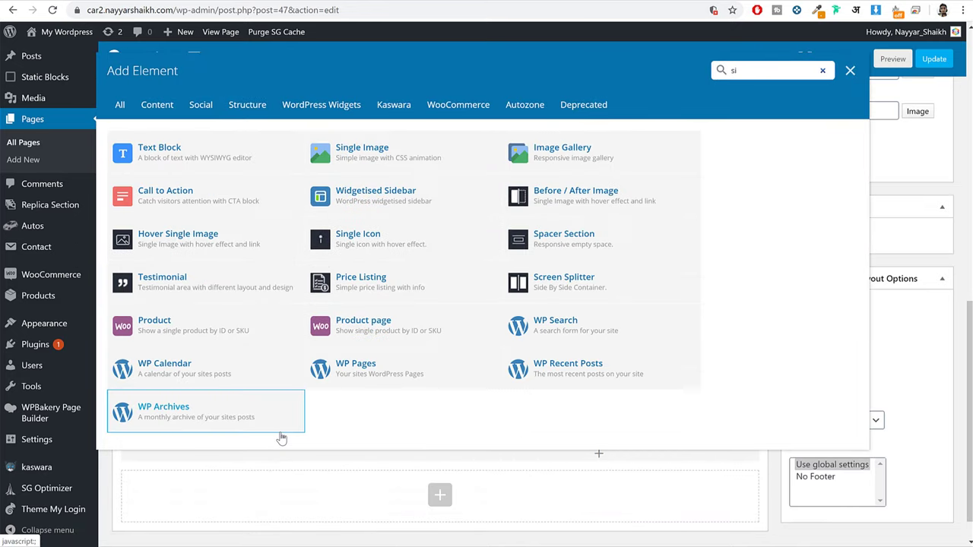
{"action": "type", "text": "ng"}
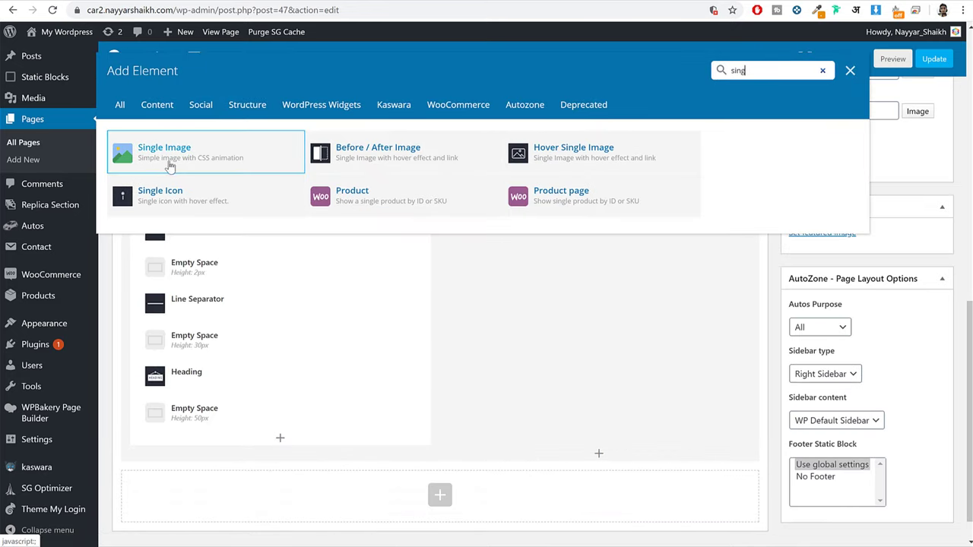
{"action": "left_click", "coordinate": [170, 165]}
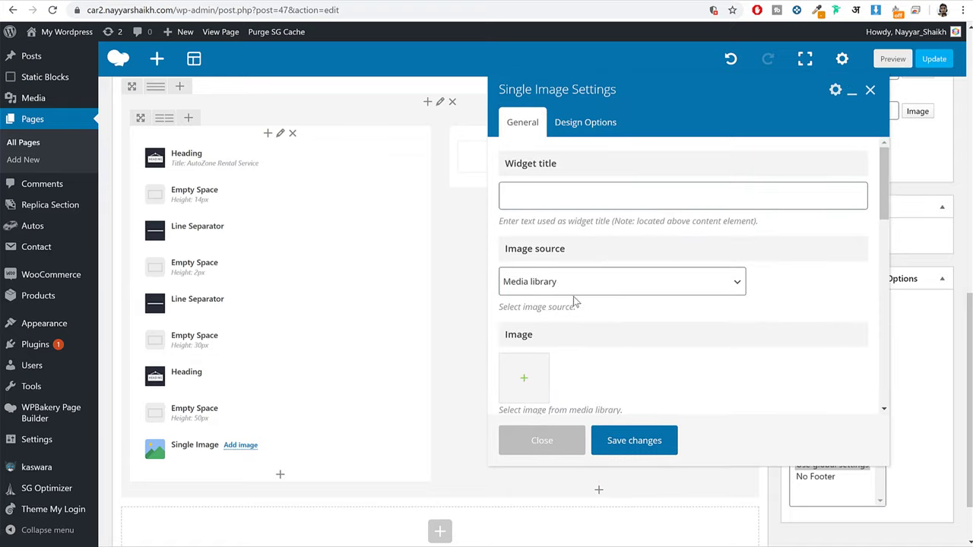
{"action": "scroll", "coordinate": [540, 243], "scroll_direction": "down", "scroll_amount": 3}
{"action": "left_click", "coordinate": [524, 192]}
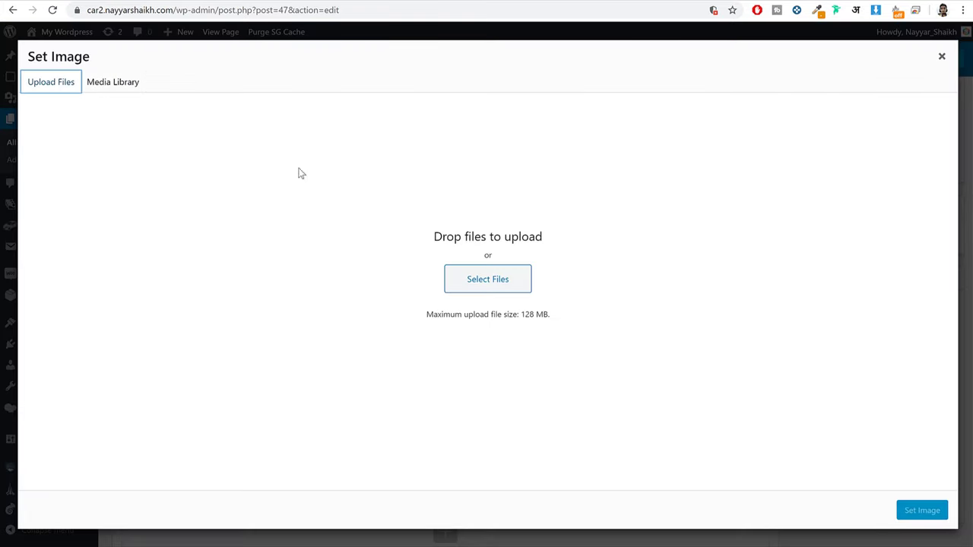
{"action": "left_click", "coordinate": [492, 281]}
{"action": "scroll", "coordinate": [532, 228], "scroll_direction": "down", "scroll_amount": 2}
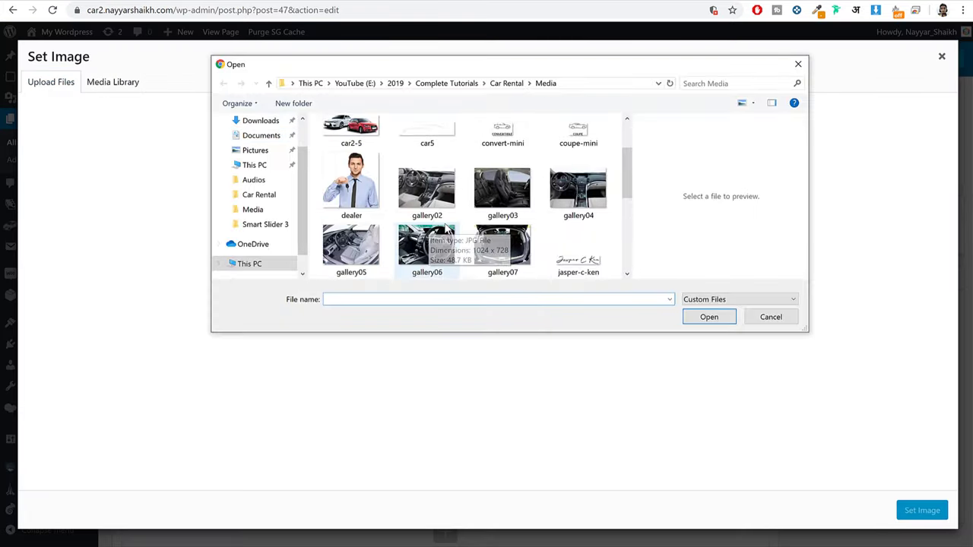
{"action": "left_click", "coordinate": [578, 251]}
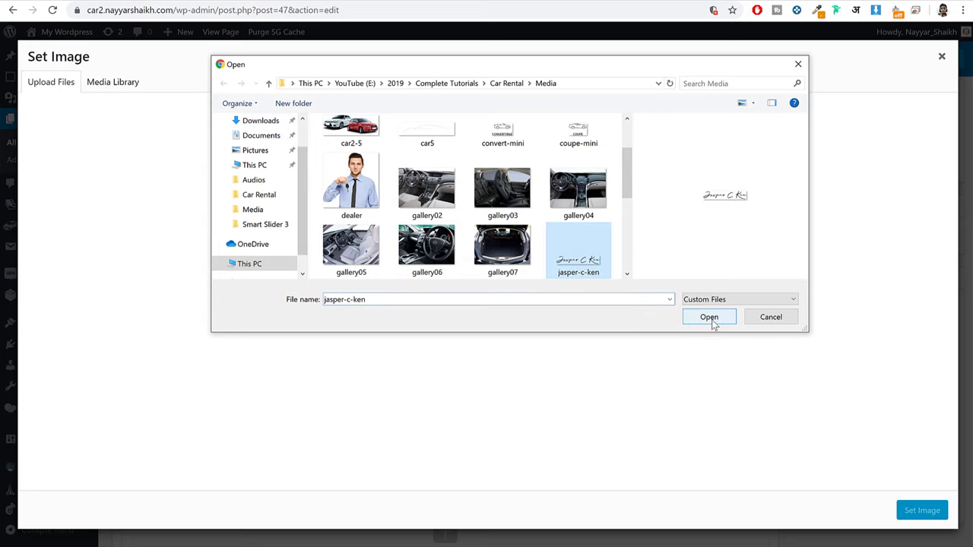
{"action": "left_click", "coordinate": [711, 320]}
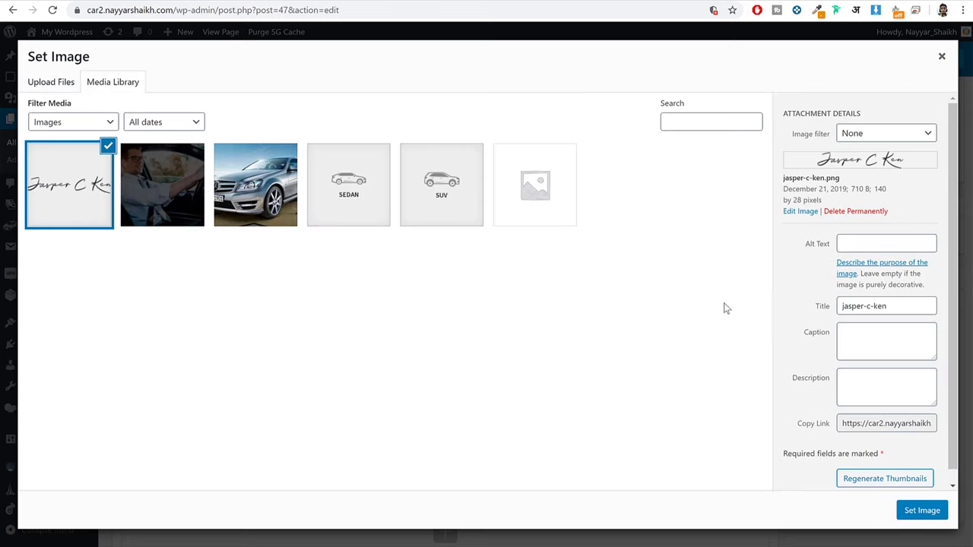
{"action": "left_click", "coordinate": [921, 510]}
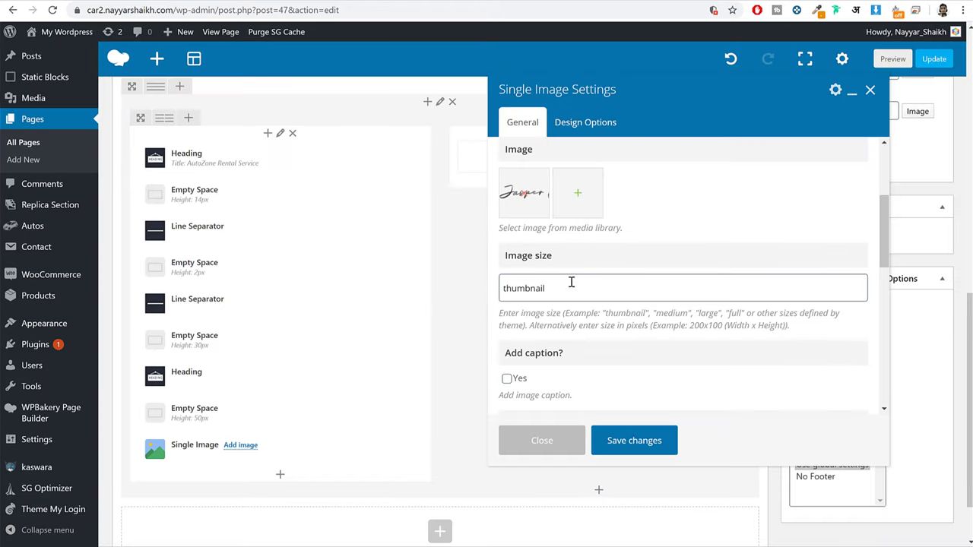
Change the image size from thumbnail to full and save the Single Image.
{"action": "left_click_drag", "start_coordinate": [582, 287], "coordinate": [407, 281]}
{"action": "type", "text": "full"}
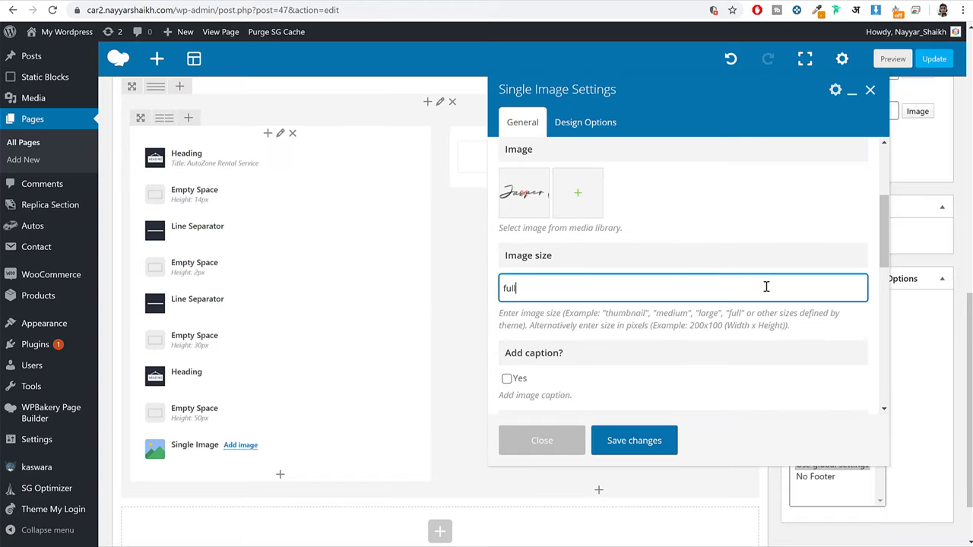
{"action": "scroll", "coordinate": [766, 286], "scroll_direction": "down", "scroll_amount": 5}
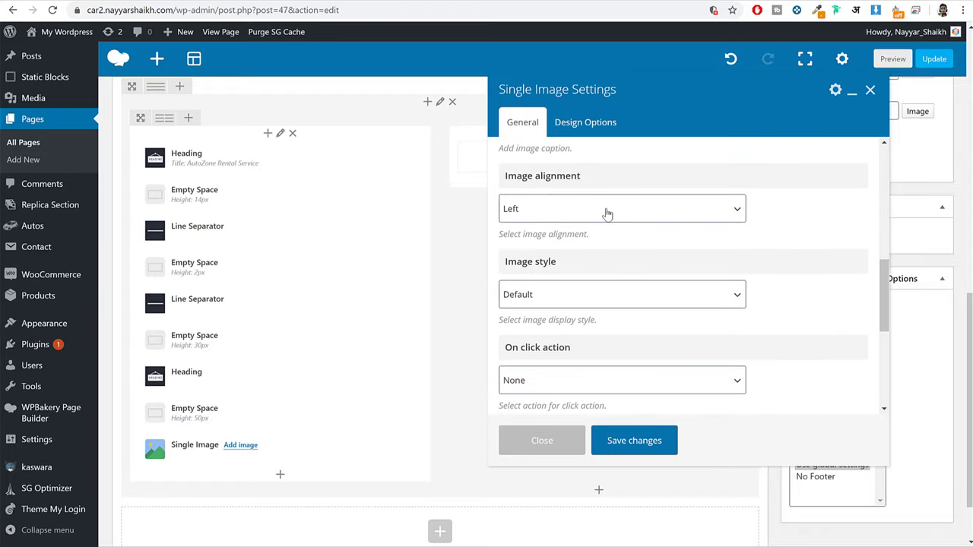
{"action": "left_click", "coordinate": [642, 440]}
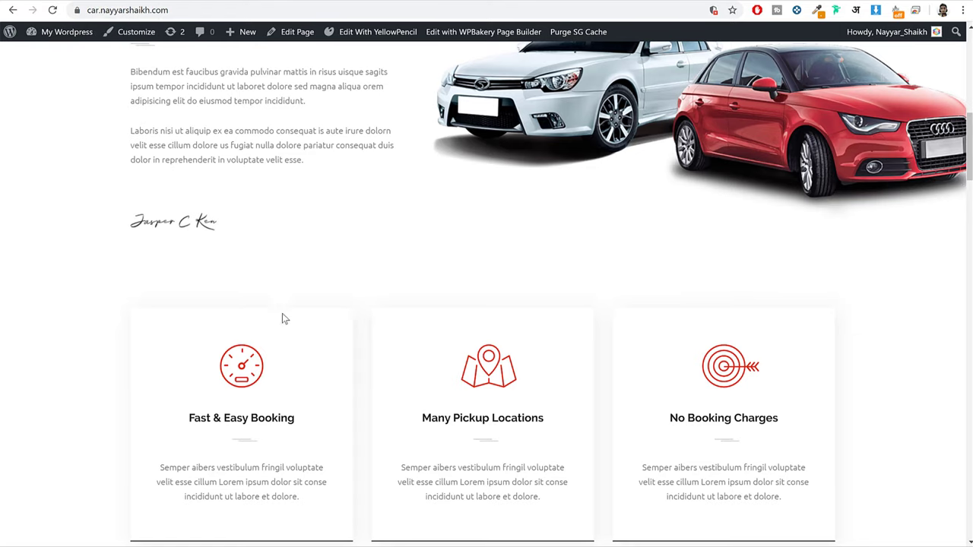
Update the Home page so the about section with the signature image is saved.
{"action": "scroll", "coordinate": [282, 319], "scroll_direction": "up", "scroll_amount": 2}
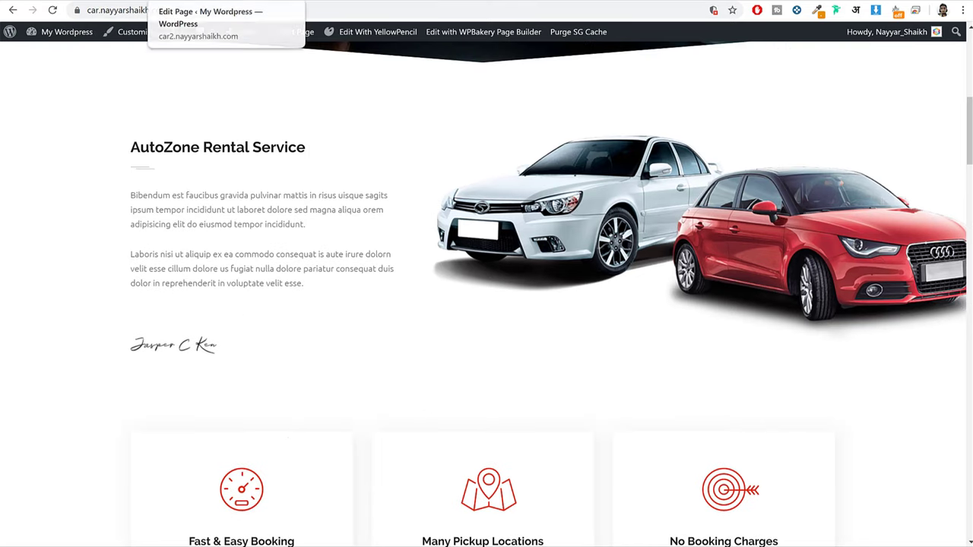
{"action": "left_click", "coordinate": [304, 0]}
{"action": "scroll", "coordinate": [885, 228], "scroll_direction": "up", "scroll_amount": 3}
{"action": "left_click", "coordinate": [934, 60]}
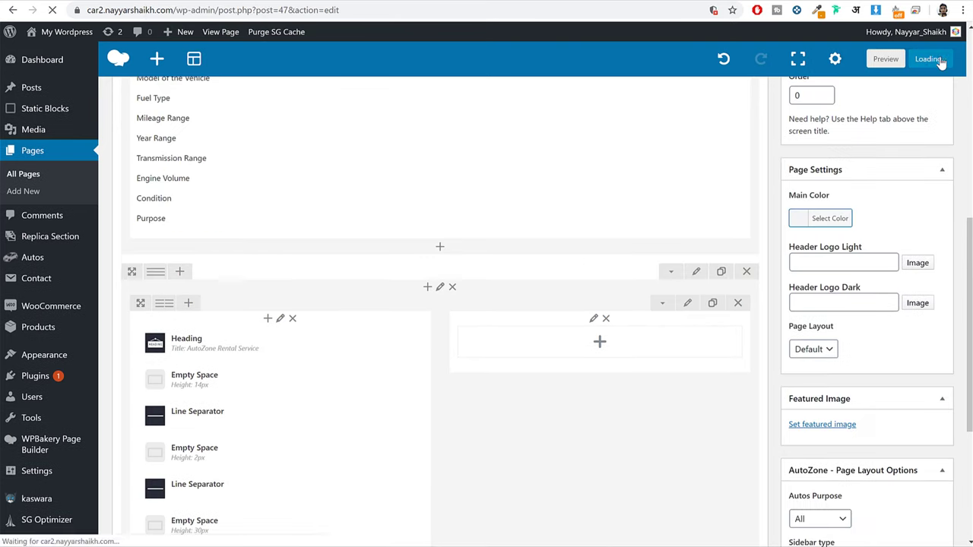
Reload the live home page to check the about section against the reference site.
{"action": "left_click", "coordinate": [228, 0]}
{"action": "left_click", "coordinate": [53, 10]}
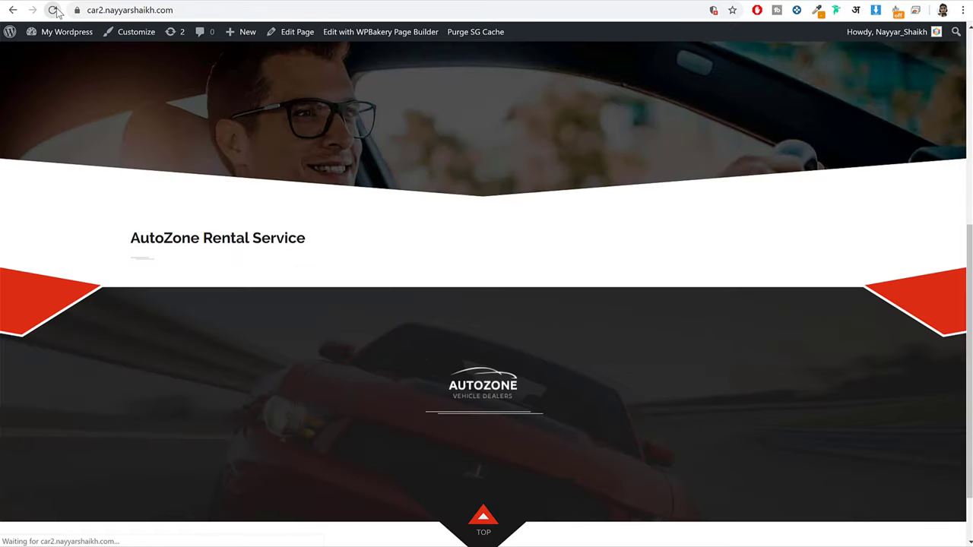
{"action": "scroll", "coordinate": [248, 339], "scroll_direction": "down", "scroll_amount": 1}
{"action": "scroll", "coordinate": [249, 340], "scroll_direction": "up", "scroll_amount": 2}
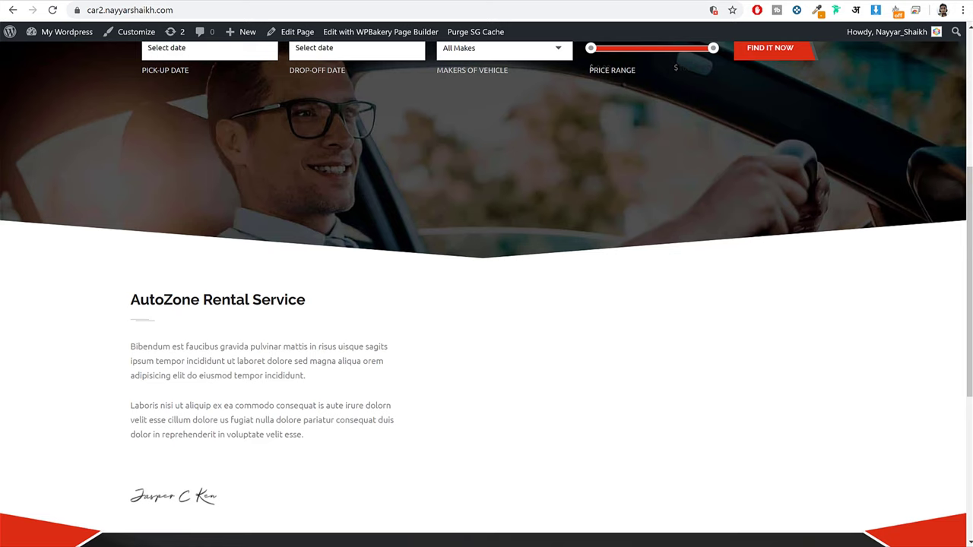
{"action": "key", "text": "ctrl+Tab"}
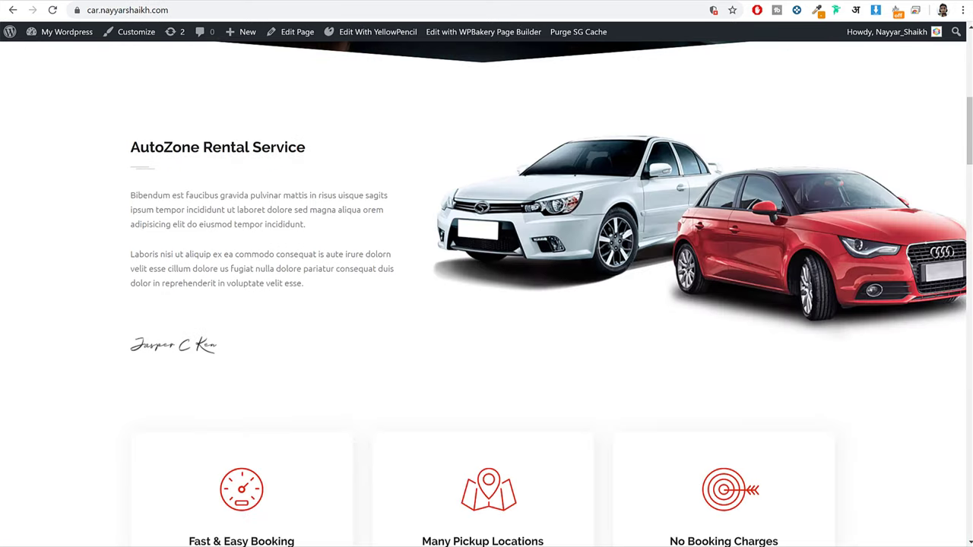
{"action": "key", "text": "ctrl+Tab"}
{"action": "scroll", "coordinate": [643, 271], "scroll_direction": "down", "scroll_amount": 8}
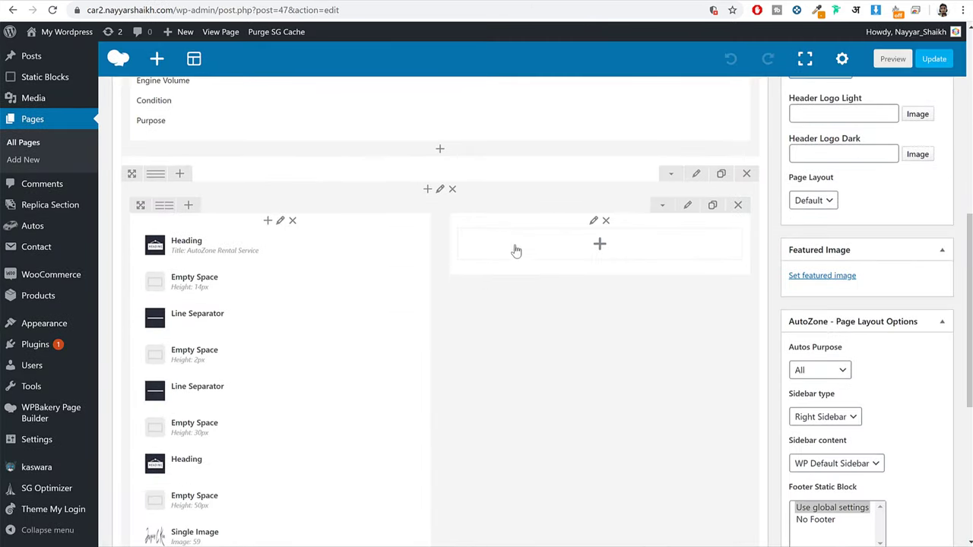
Dismiss the right column's element picker without adding any element.
{"action": "left_click", "coordinate": [602, 247]}
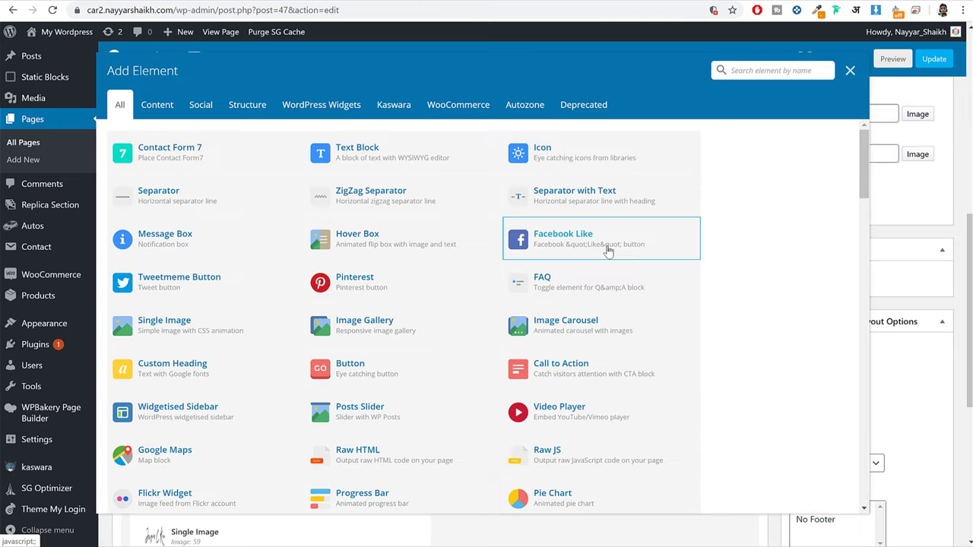
{"action": "key", "text": "Escape"}
{"action": "left_click", "coordinate": [601, 252]}
{"action": "type", "text": "s"}
{"action": "key", "text": "BackSpace"}
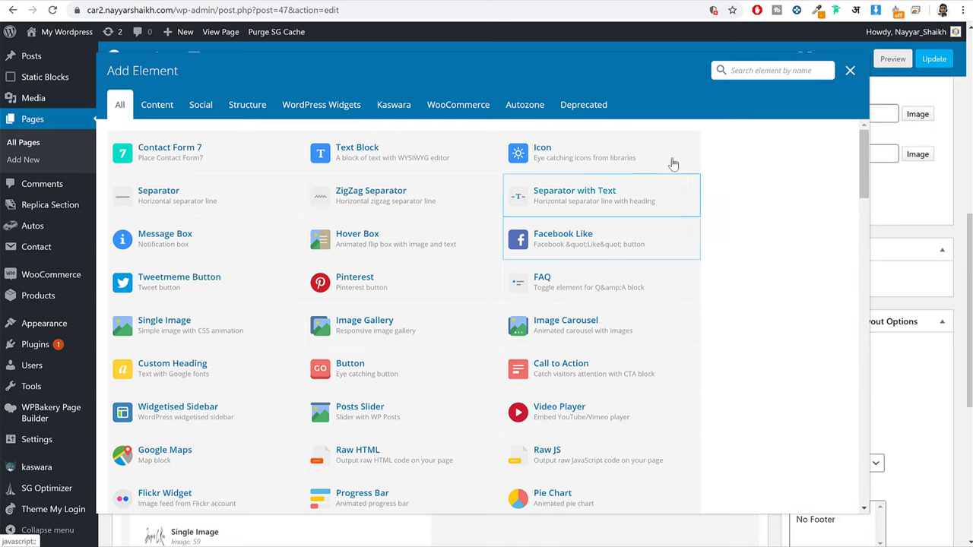
{"action": "left_click", "coordinate": [849, 70]}
Reload the site's home page and scroll down to review the about section.
{"action": "left_click", "coordinate": [67, 32]}
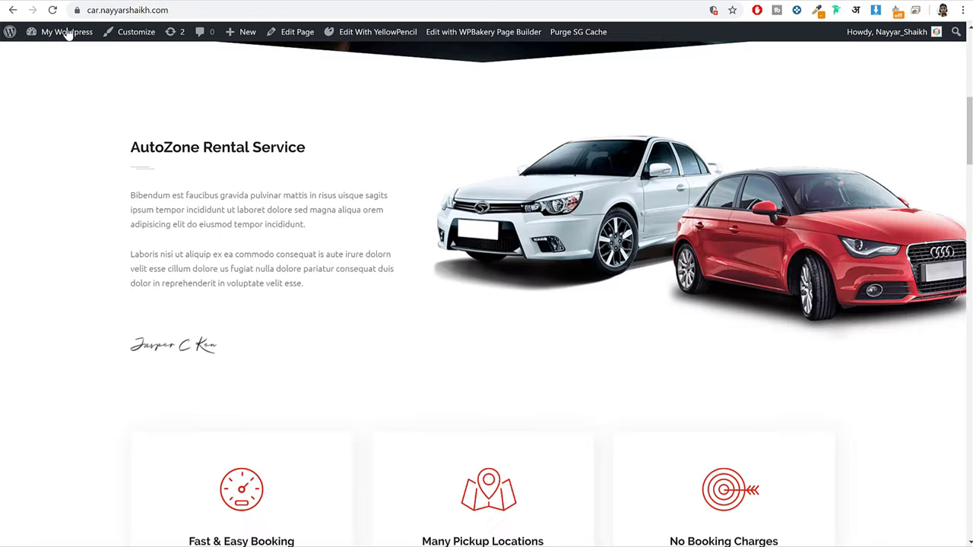
{"action": "scroll", "coordinate": [87, 155], "scroll_direction": "up", "scroll_amount": 5}
{"action": "left_click", "coordinate": [52, 10]}
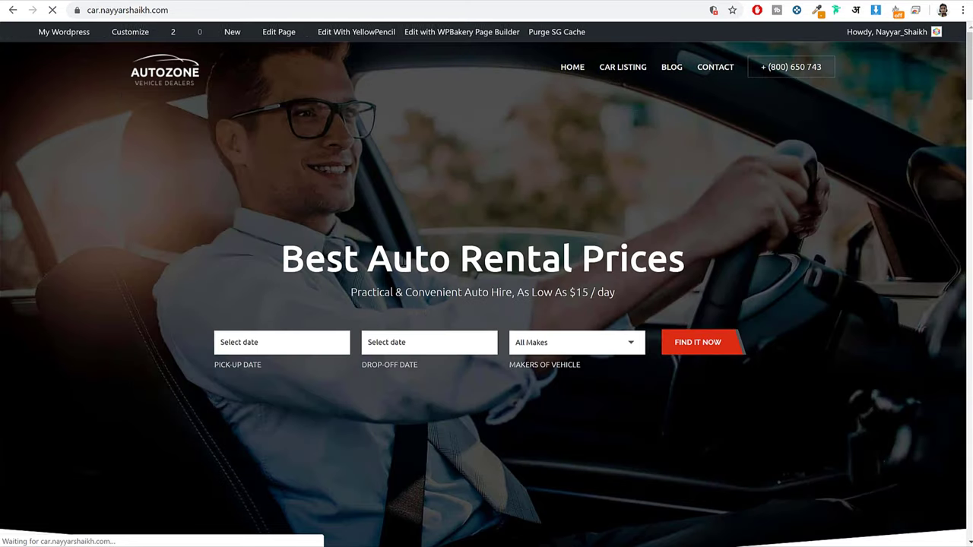
{"action": "scroll", "coordinate": [422, 321], "scroll_direction": "down", "scroll_amount": 2}
{"action": "scroll", "coordinate": [424, 323], "scroll_direction": "down", "scroll_amount": 2}
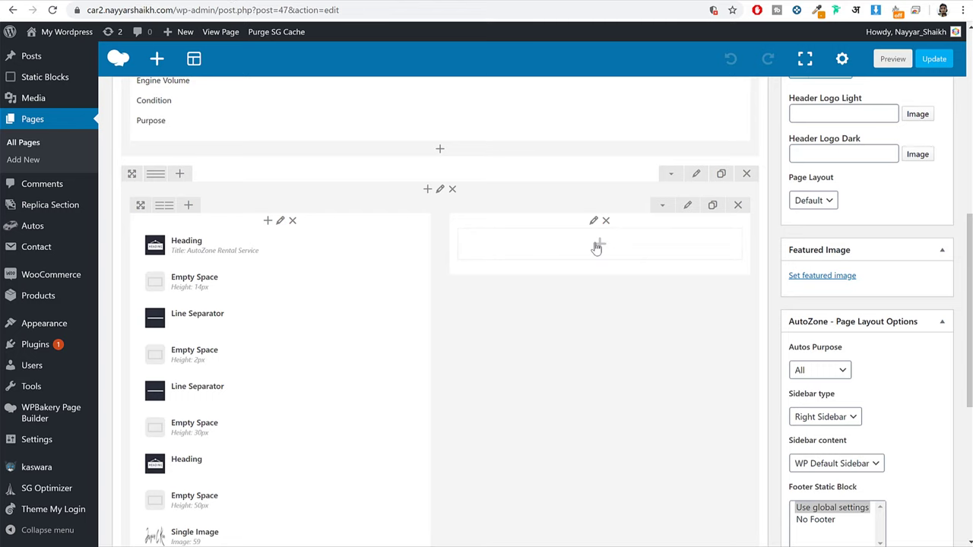
{"action": "left_click", "coordinate": [604, 251]}
Add an Animation Block with animation type fadeInLeft to the right column and save it.
{"action": "type", "text": "anima"}
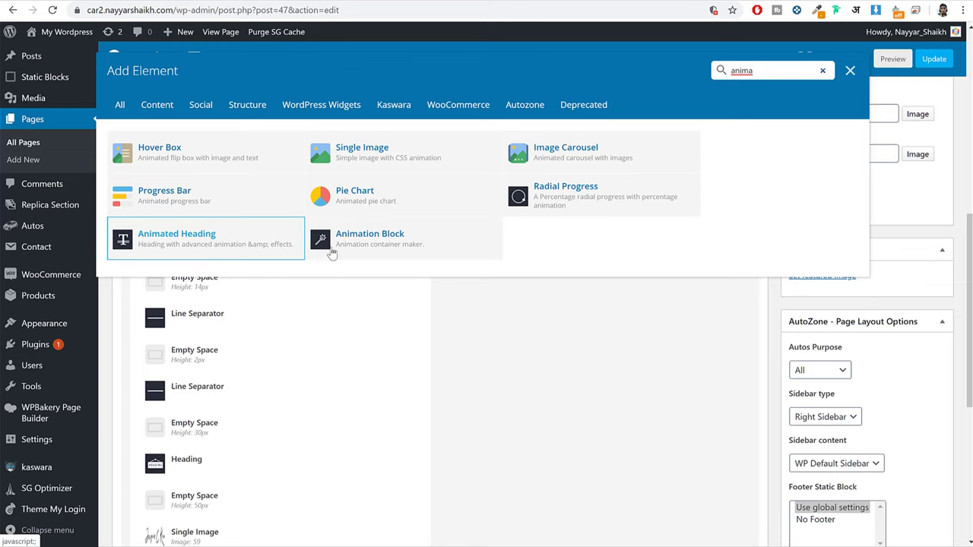
{"action": "left_click", "coordinate": [379, 250]}
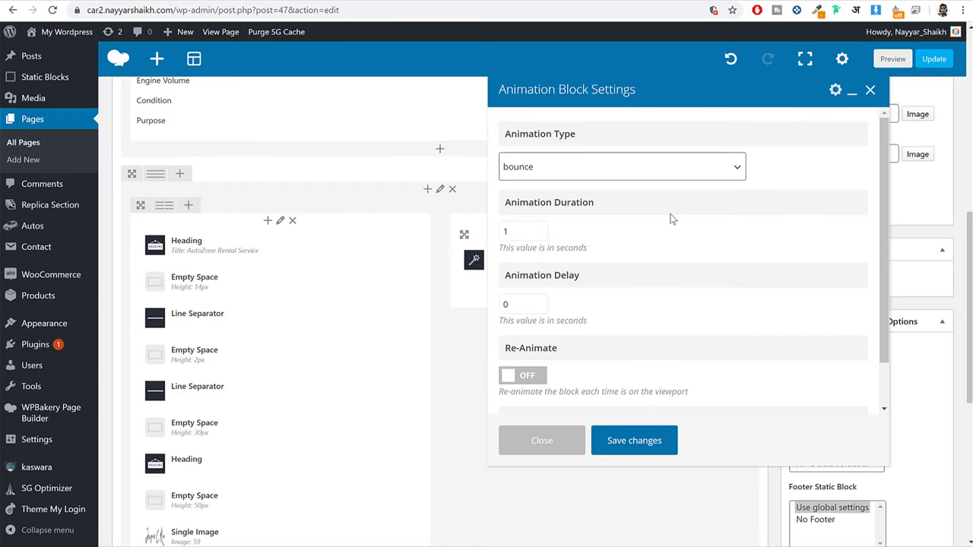
{"action": "left_click", "coordinate": [581, 167]}
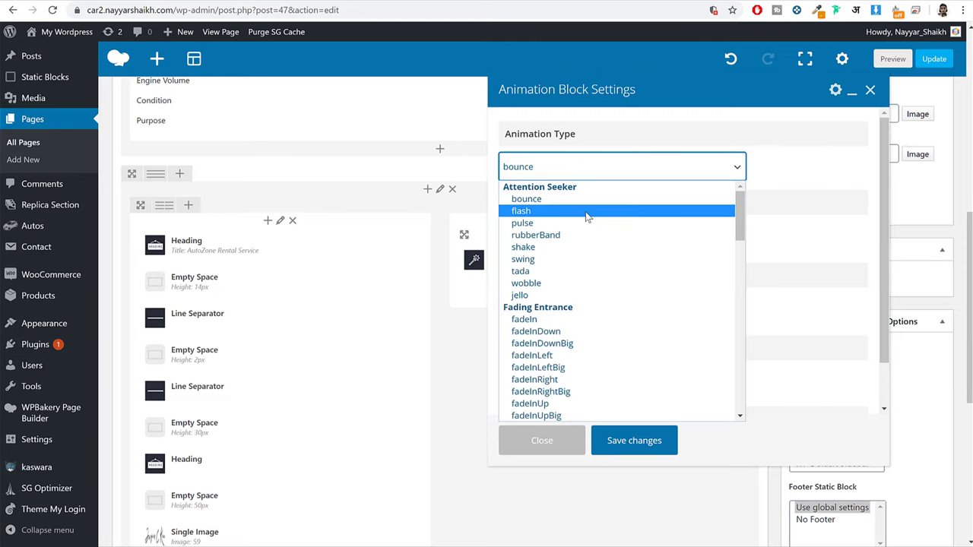
{"action": "left_click", "coordinate": [599, 355]}
{"action": "left_click", "coordinate": [647, 442]}
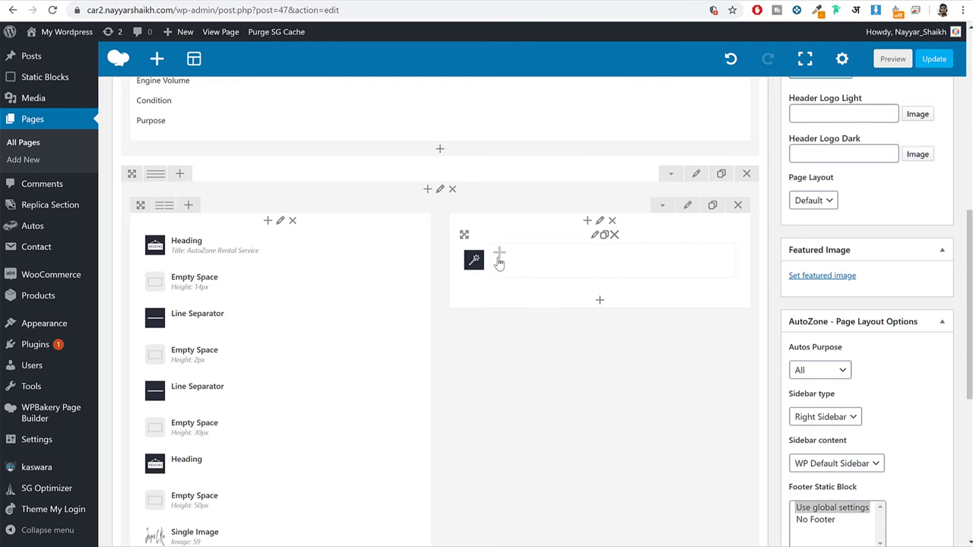
{"action": "left_click", "coordinate": [498, 253]}
Add a Single Image element using the newly uploaded car2-5 image.
{"action": "type", "text": "sing"}
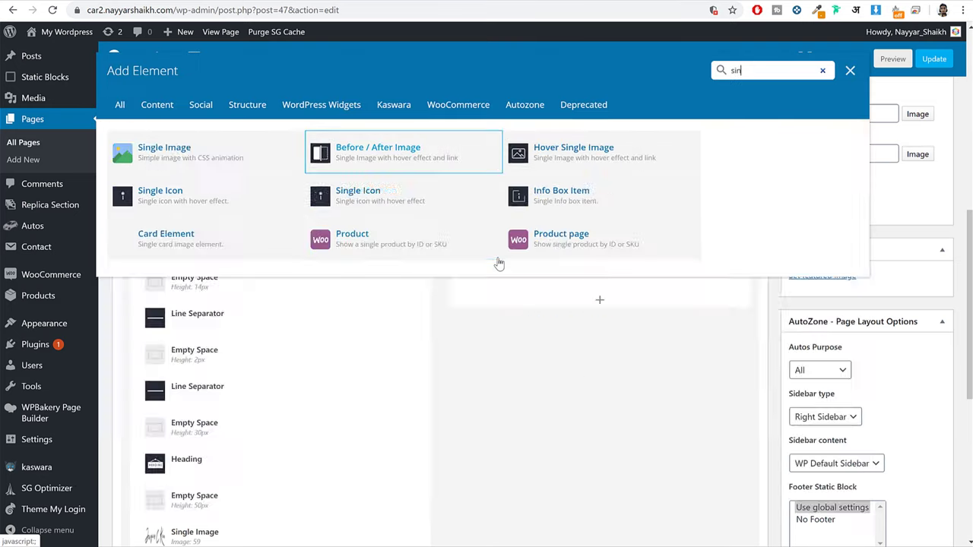
{"action": "left_click", "coordinate": [199, 156]}
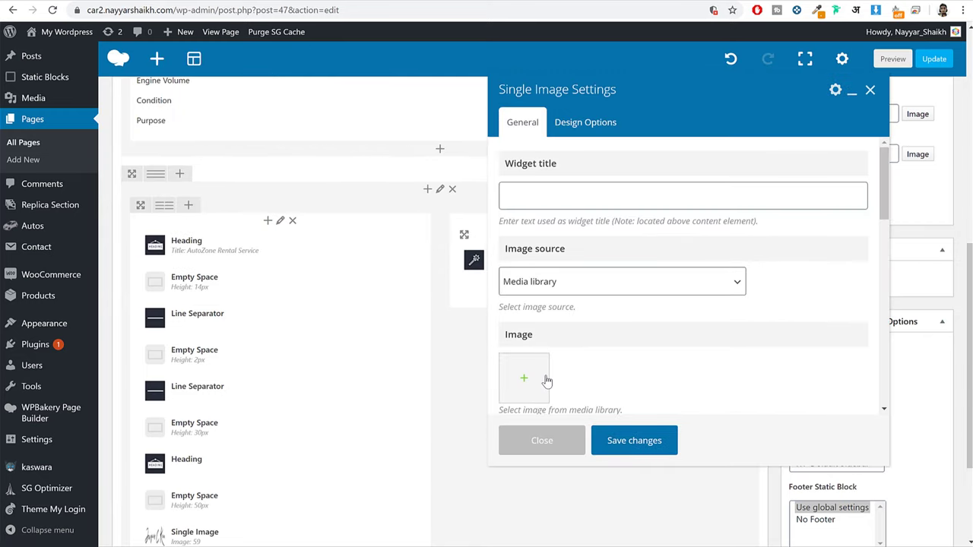
{"action": "left_click", "coordinate": [524, 378]}
{"action": "left_click", "coordinate": [51, 81]}
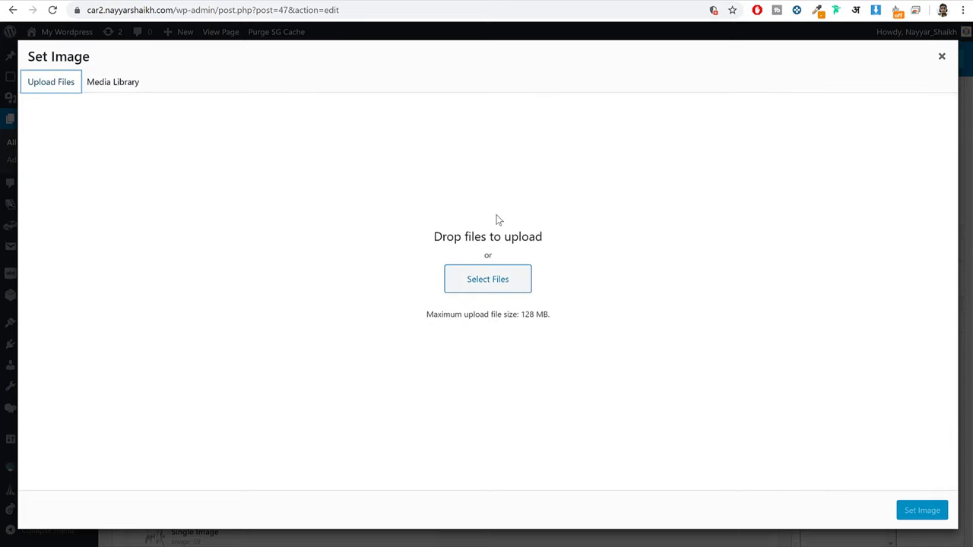
{"action": "left_click", "coordinate": [488, 282]}
{"action": "scroll", "coordinate": [591, 164], "scroll_direction": "down", "scroll_amount": 2}
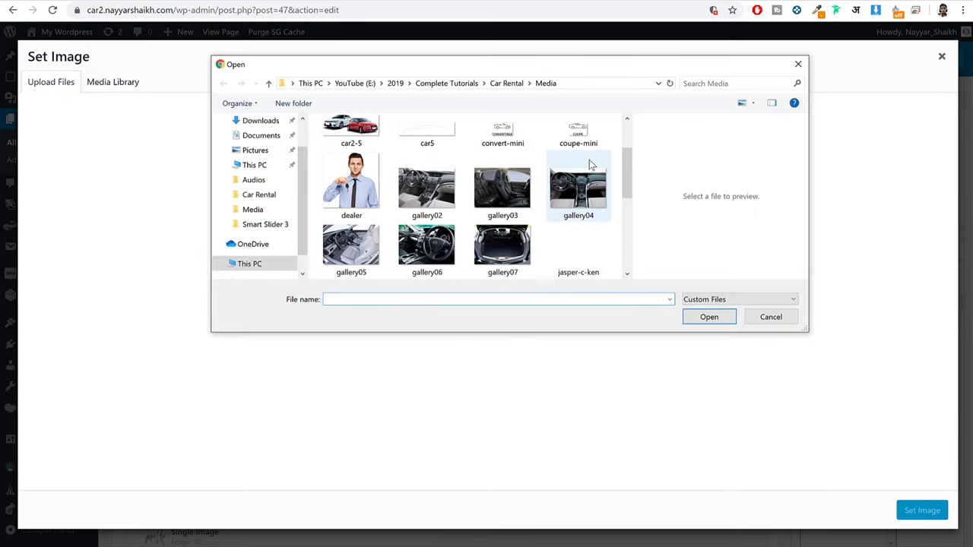
{"action": "scroll", "coordinate": [585, 175], "scroll_direction": "down", "scroll_amount": 2}
{"action": "scroll", "coordinate": [576, 201], "scroll_direction": "up", "scroll_amount": 4}
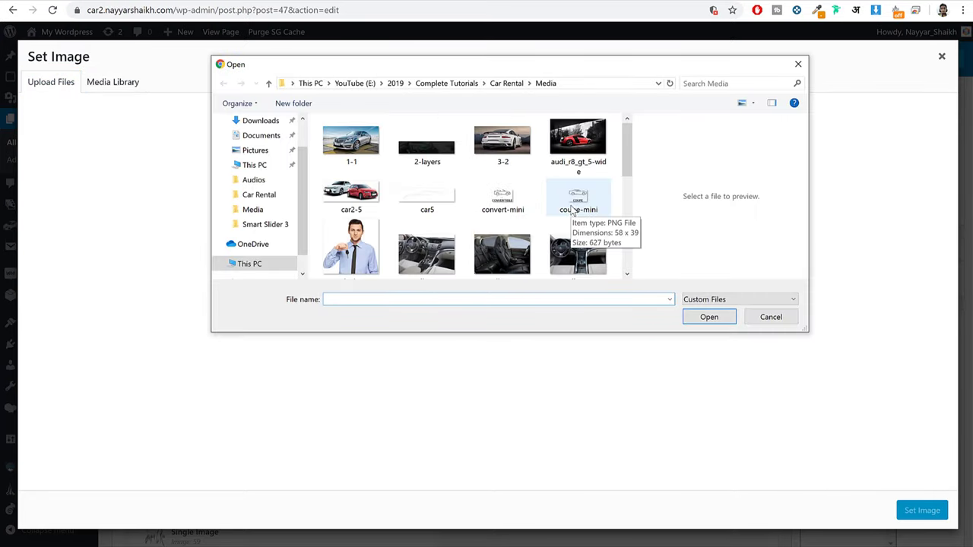
{"action": "left_click", "coordinate": [346, 195]}
{"action": "left_click", "coordinate": [709, 316]}
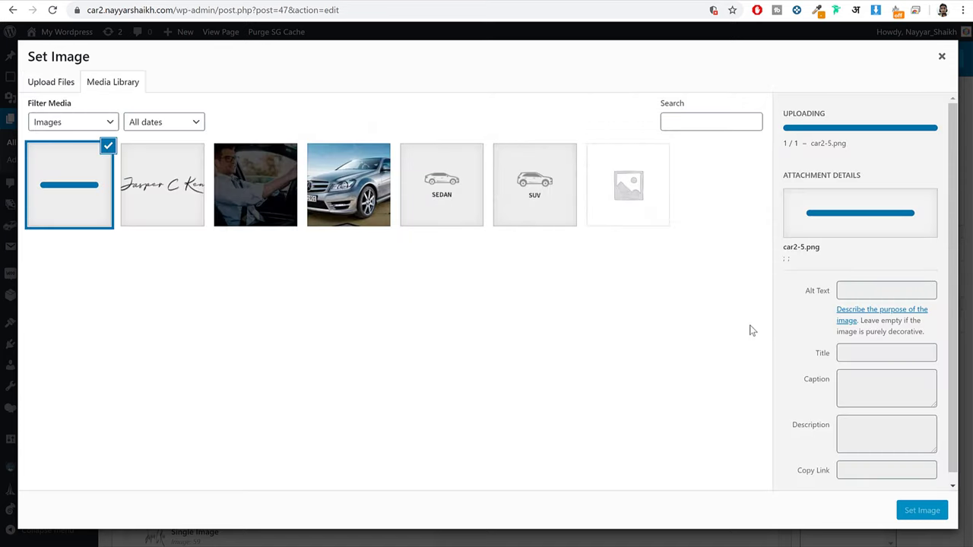
{"action": "left_click", "coordinate": [931, 514]}
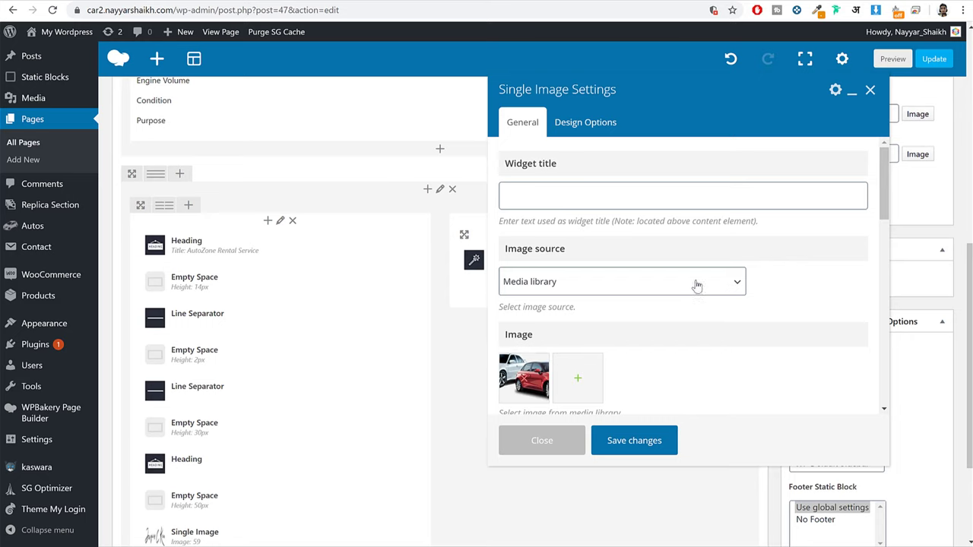
Set the image size to 'full' and the alignment to Right.
{"action": "scroll", "coordinate": [693, 283], "scroll_direction": "down", "scroll_amount": 3}
{"action": "left_click_drag", "start_coordinate": [606, 289], "coordinate": [389, 292]}
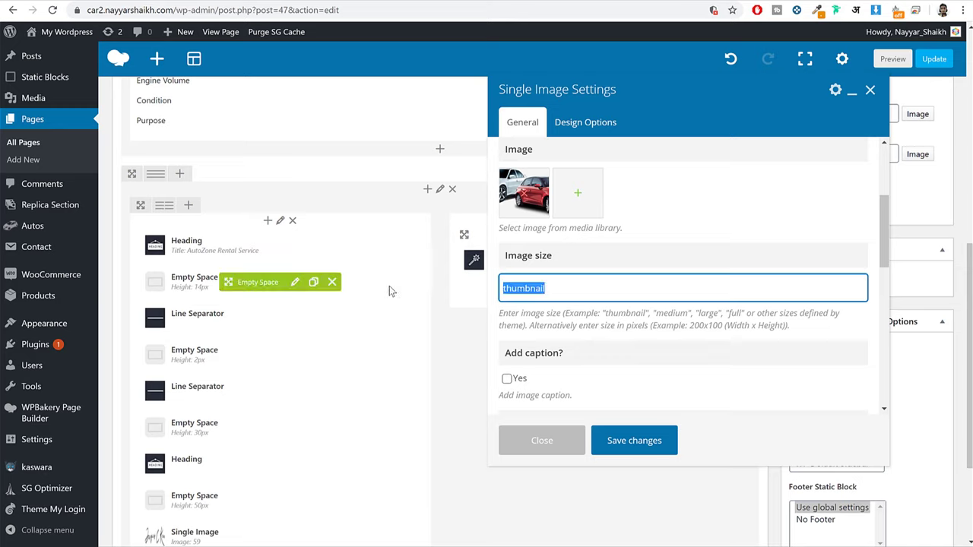
{"action": "key", "text": "BackSpace"}
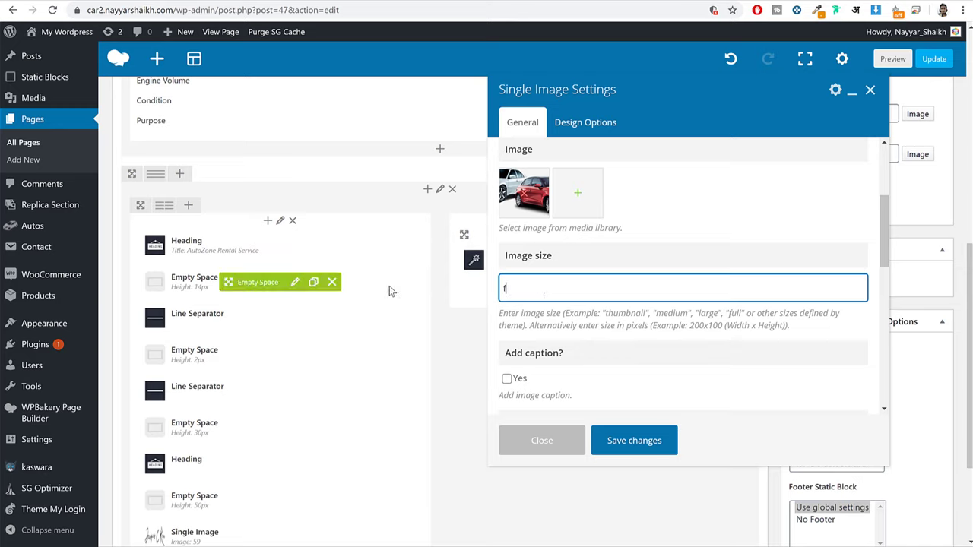
{"action": "type", "text": "full"}
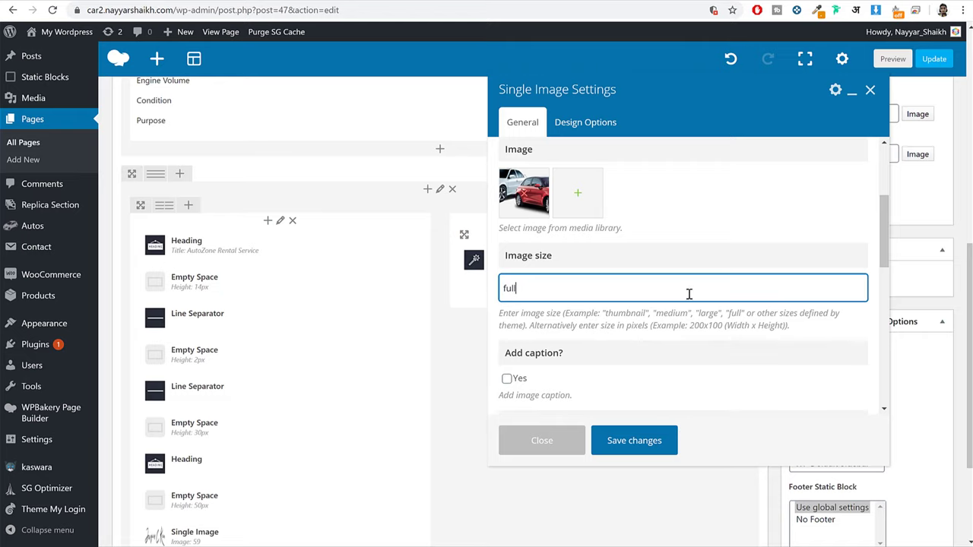
{"action": "scroll", "coordinate": [684, 296], "scroll_direction": "down", "scroll_amount": 3}
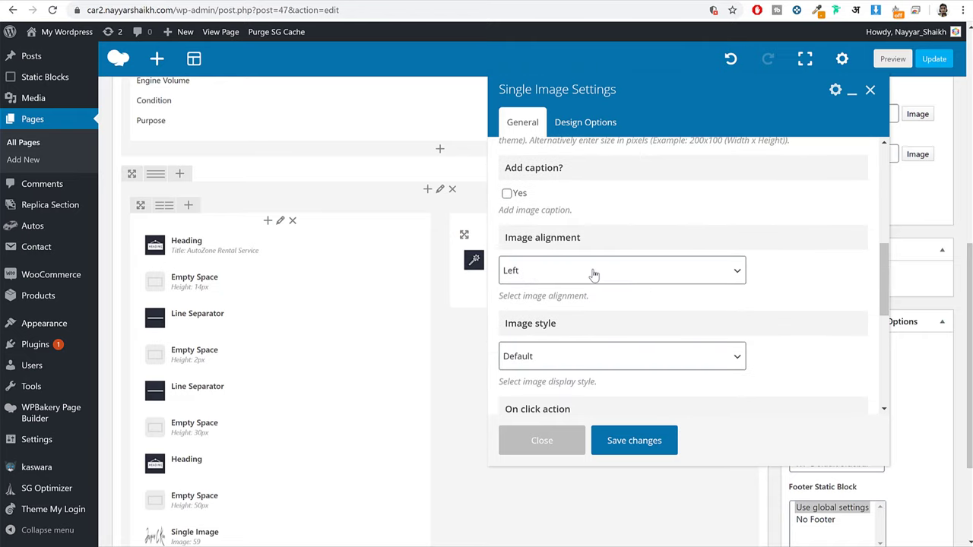
{"action": "left_click", "coordinate": [595, 274]}
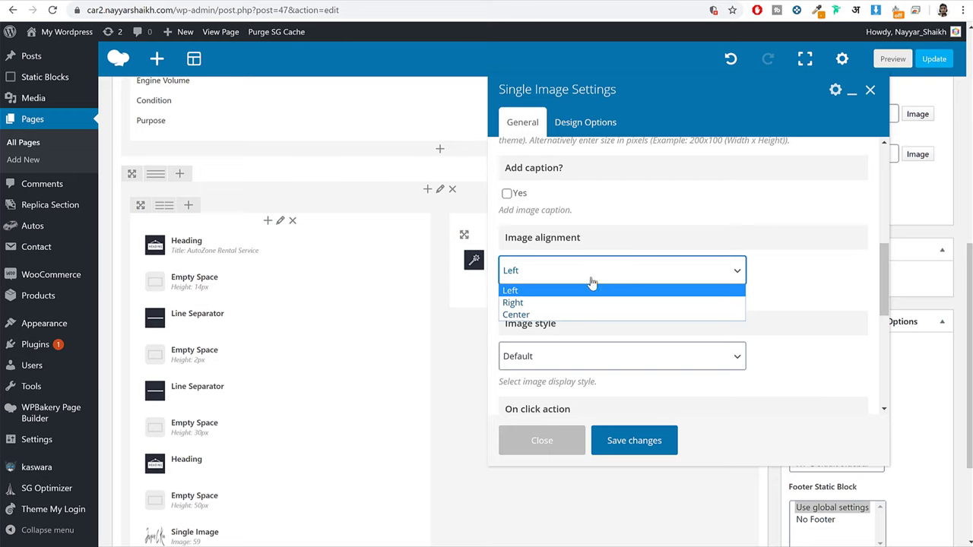
{"action": "left_click", "coordinate": [564, 302]}
{"action": "scroll", "coordinate": [749, 286], "scroll_direction": "down", "scroll_amount": 5}
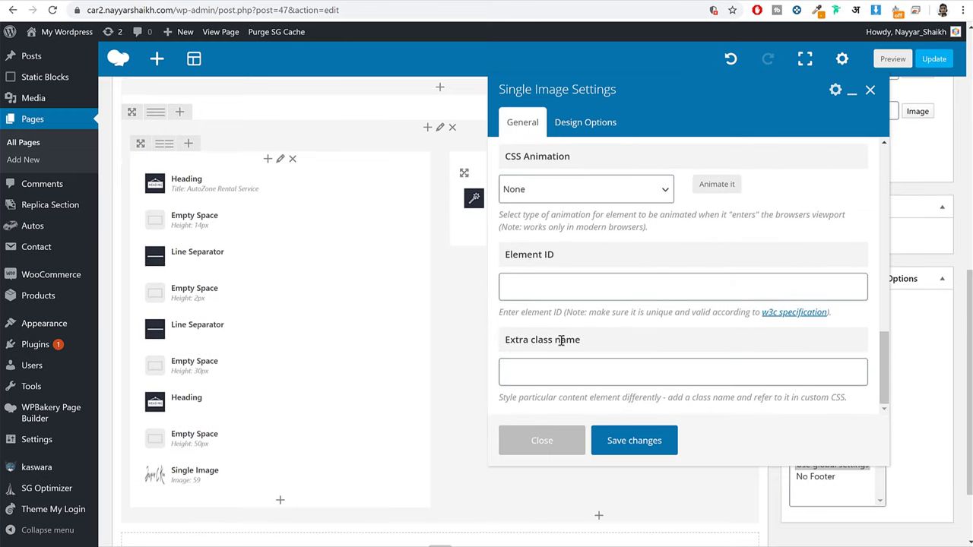
Add the img-no-responsive extra class, save the image settings, and view the page.
{"action": "left_click_drag", "start_coordinate": [581, 345], "coordinate": [506, 340]}
{"action": "left_click", "coordinate": [535, 369]}
{"action": "type", "text": "img-no-responsive"}
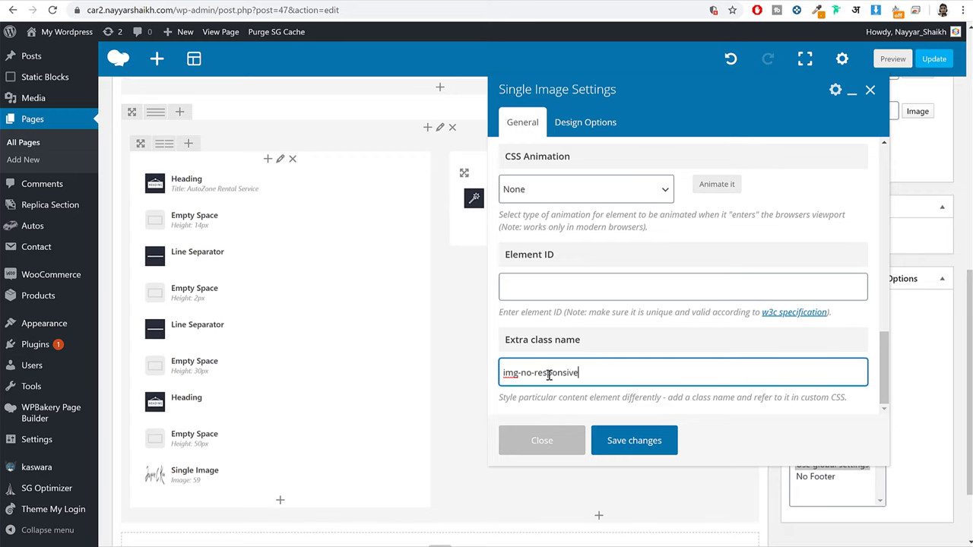
{"action": "left_click_drag", "start_coordinate": [596, 373], "coordinate": [474, 365]}
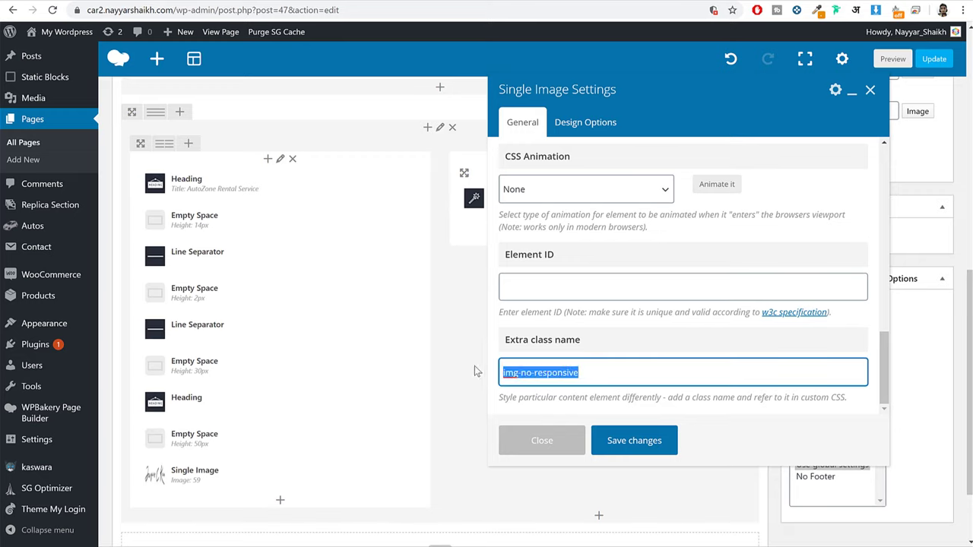
{"action": "left_click", "coordinate": [646, 367]}
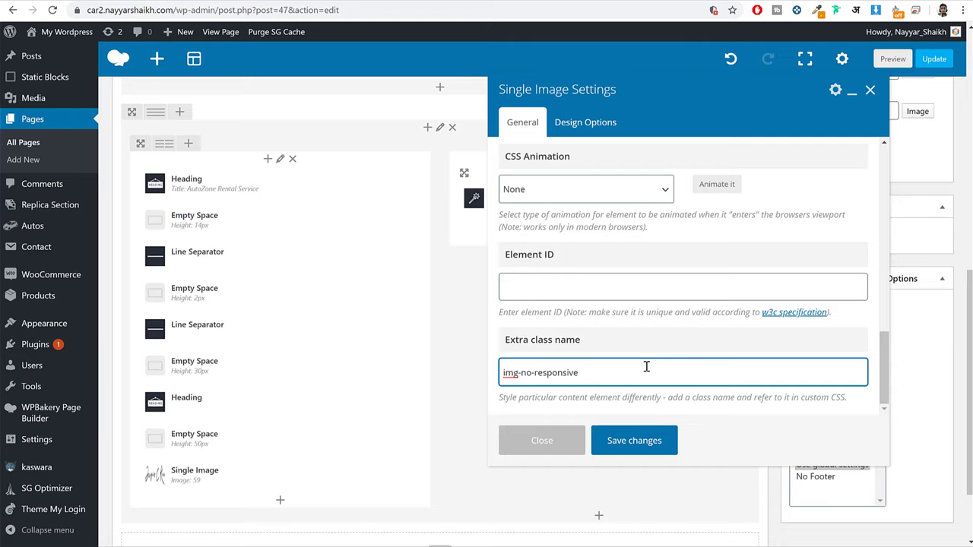
{"action": "left_click_drag", "start_coordinate": [638, 369], "coordinate": [506, 369]}
{"action": "scroll", "coordinate": [631, 373], "scroll_direction": "up", "scroll_amount": 10}
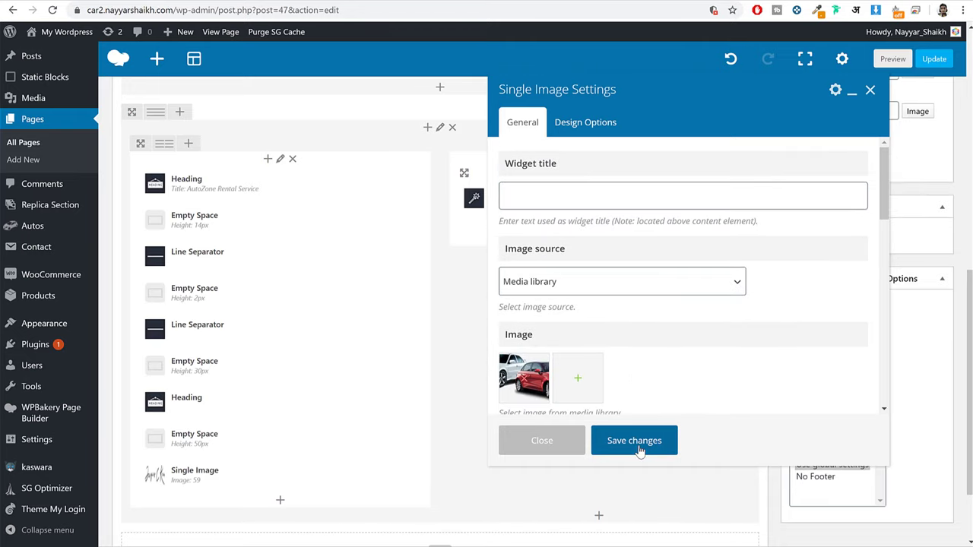
{"action": "left_click", "coordinate": [640, 447]}
{"action": "left_click", "coordinate": [221, 32]}
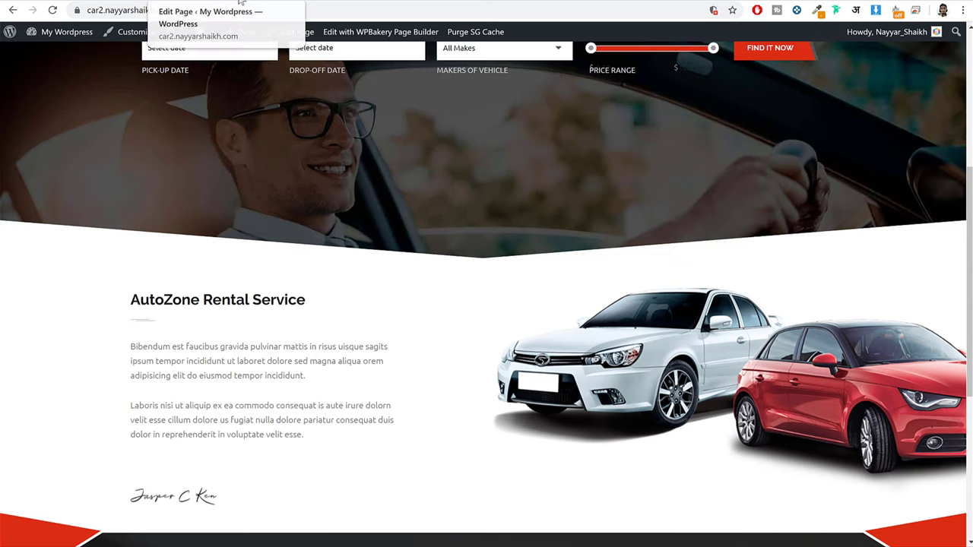
Compare the live home page with the reference site, then review the about row in the editor.
{"action": "left_click", "coordinate": [177, 1]}
{"action": "scroll", "coordinate": [637, 332], "scroll_direction": "down", "scroll_amount": 5}
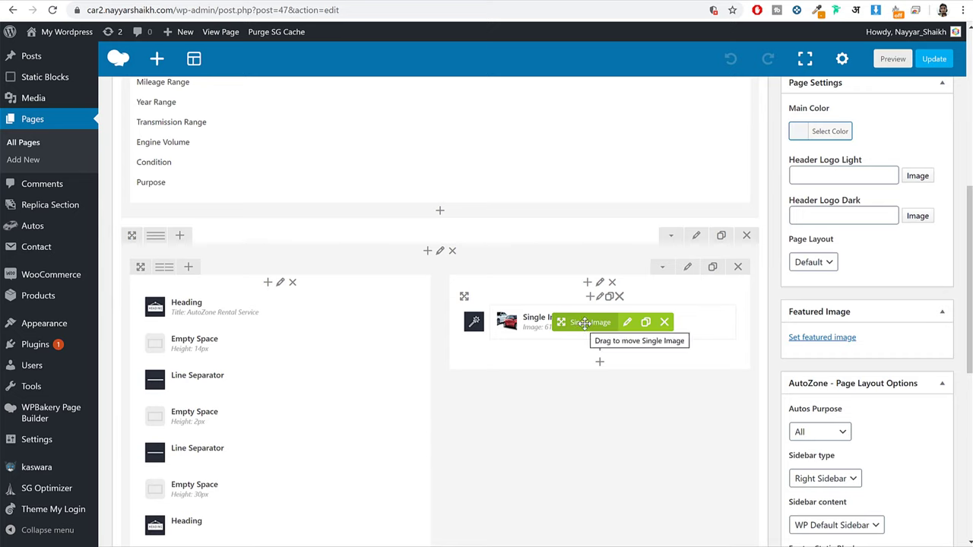
{"action": "left_click", "coordinate": [38, 2]}
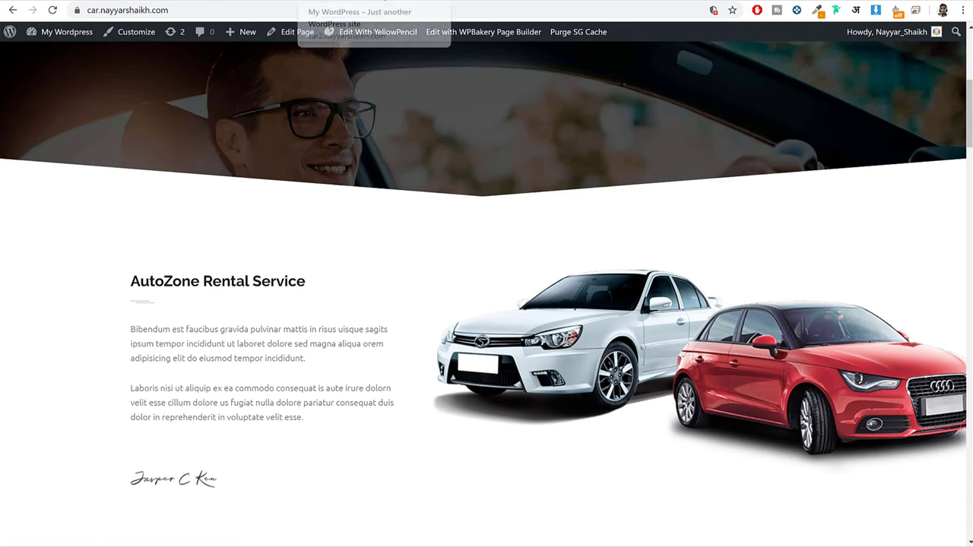
{"action": "left_click", "coordinate": [308, 1]}
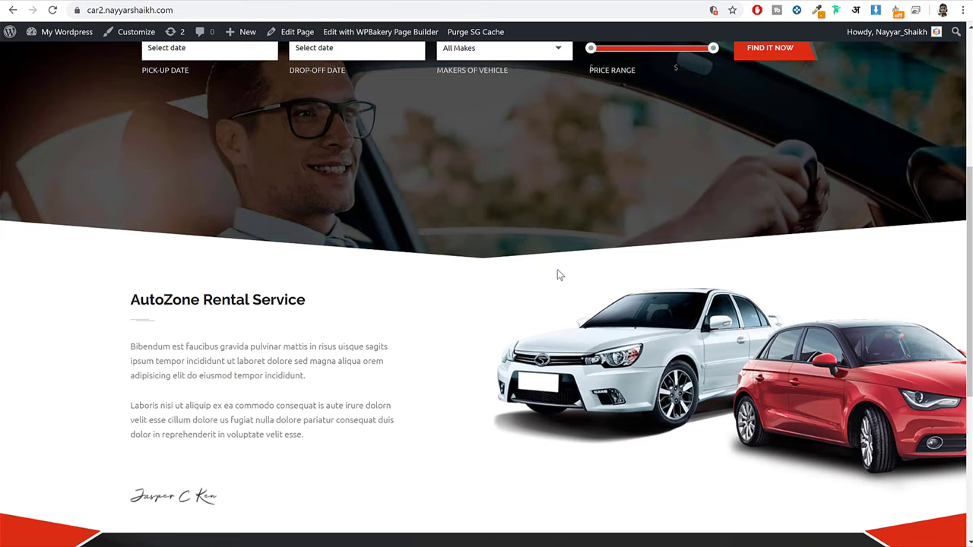
{"action": "scroll", "coordinate": [267, 460], "scroll_direction": "down", "scroll_amount": 1}
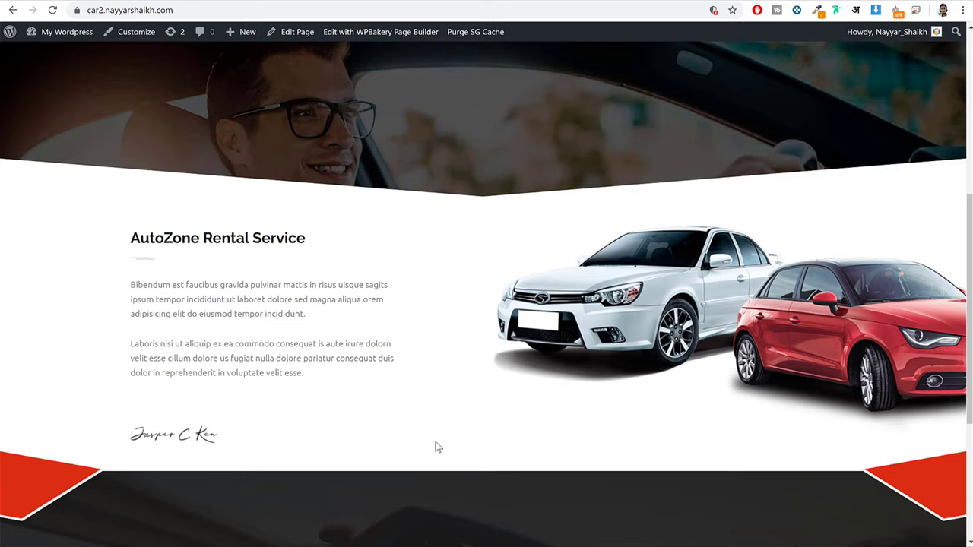
{"action": "left_click", "coordinate": [235, 2]}
{"action": "scroll", "coordinate": [526, 207], "scroll_direction": "down", "scroll_amount": 4}
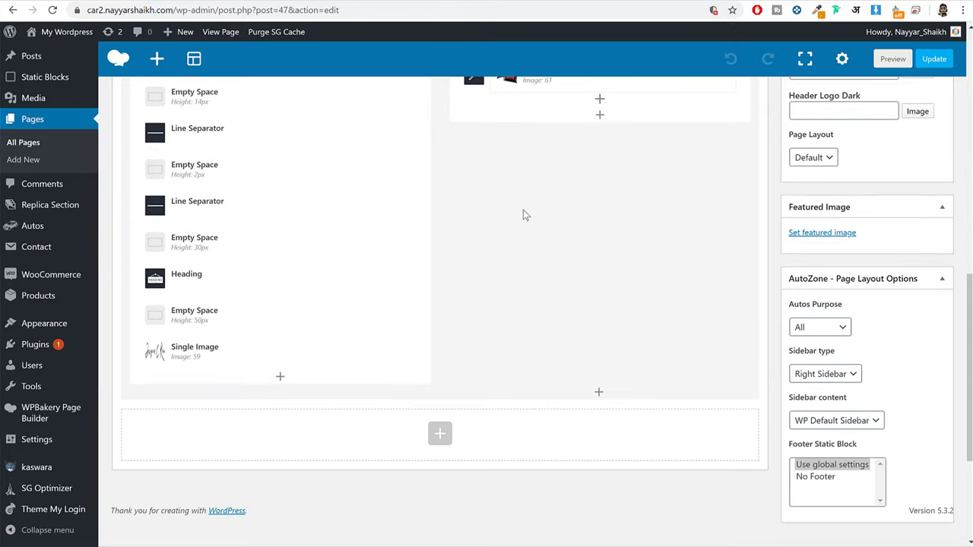
{"action": "scroll", "coordinate": [471, 297], "scroll_direction": "up", "scroll_amount": 3}
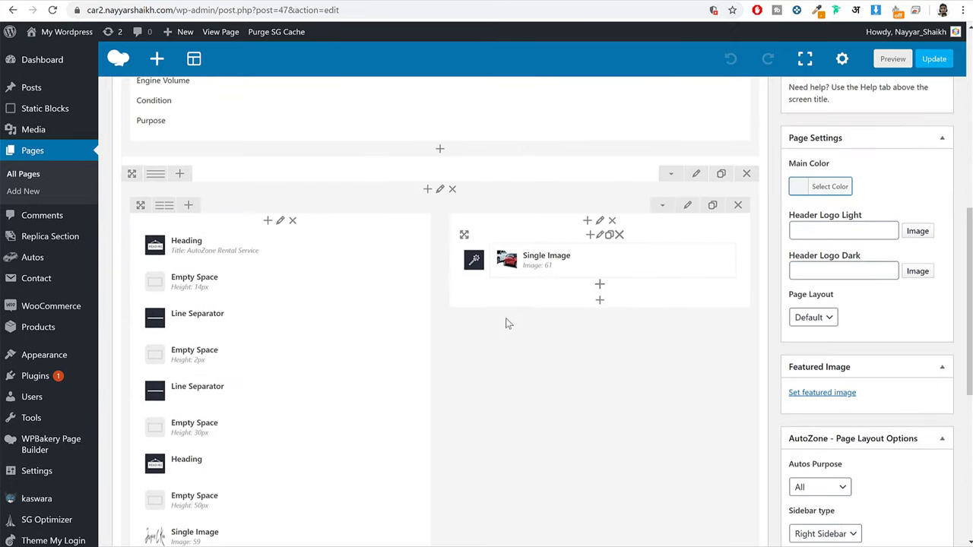
{"action": "scroll", "coordinate": [509, 211], "scroll_direction": "down", "scroll_amount": 4}
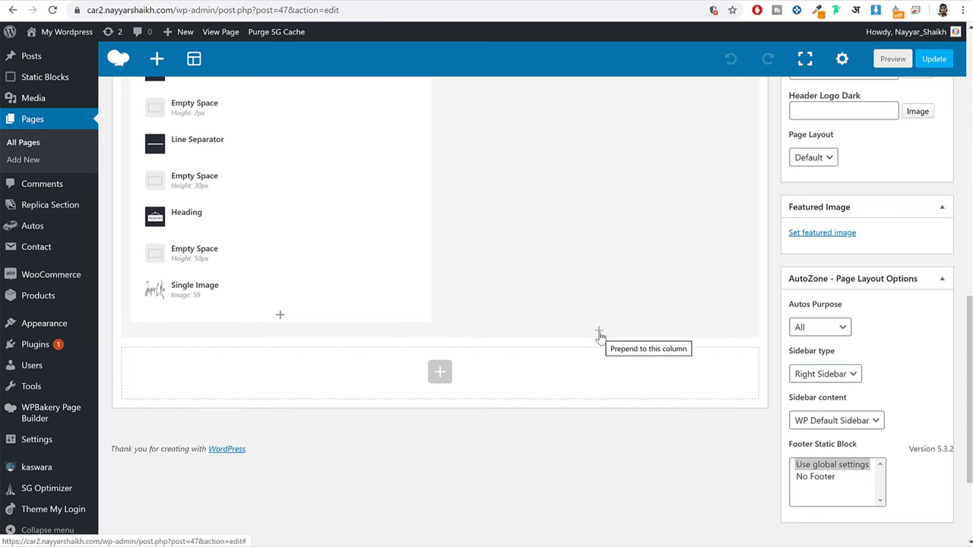
Add a Spacer Section with heights 90 for desktop/tablet and 20 for phone.
{"action": "left_click", "coordinate": [599, 333]}
{"action": "type", "text": "s"}
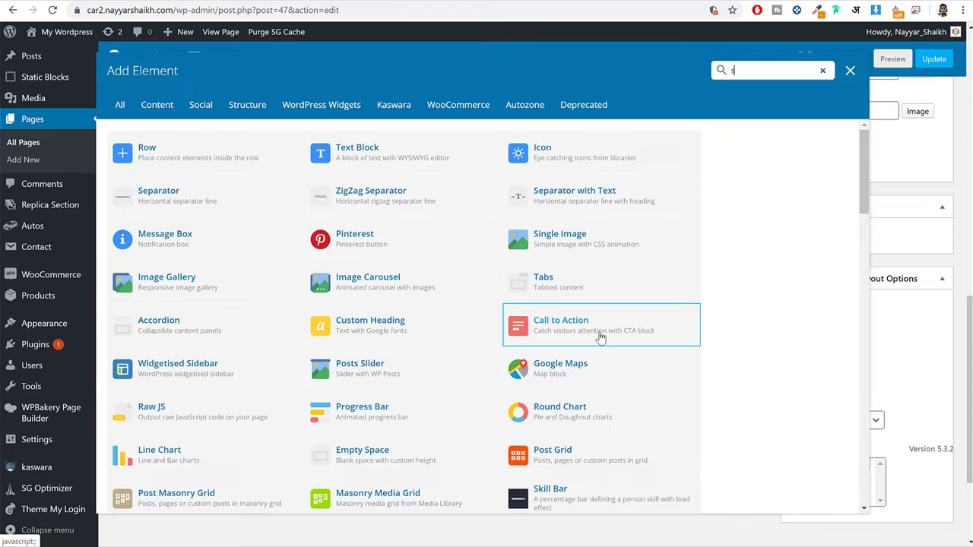
{"action": "type", "text": "pa"}
{"action": "left_click", "coordinate": [419, 161]}
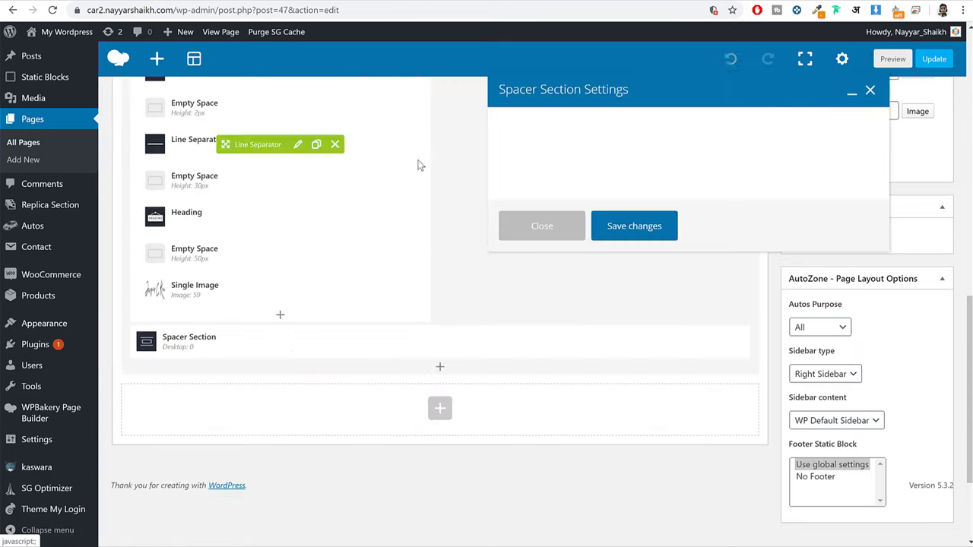
{"action": "double_click", "coordinate": [515, 161]}
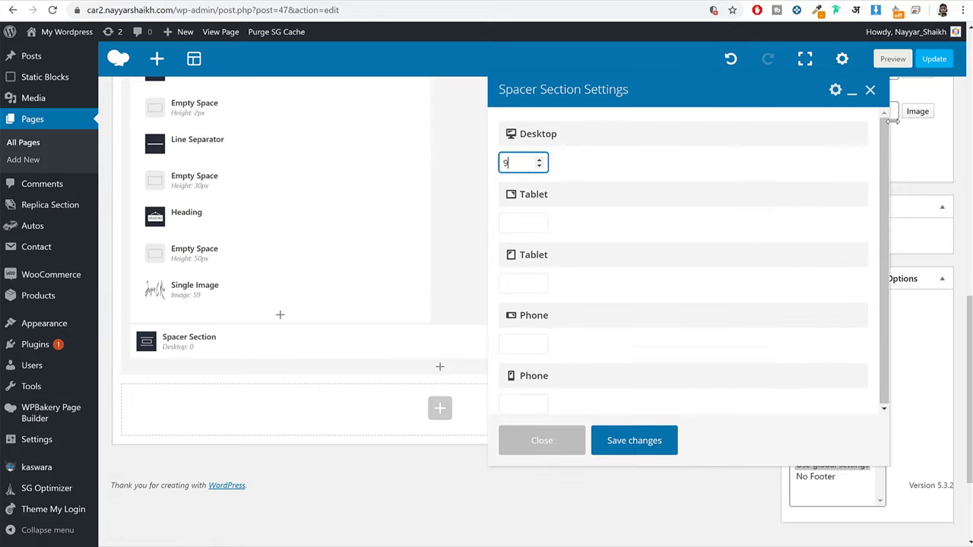
{"action": "key", "text": "Tab"}
{"action": "type", "text": "90"}
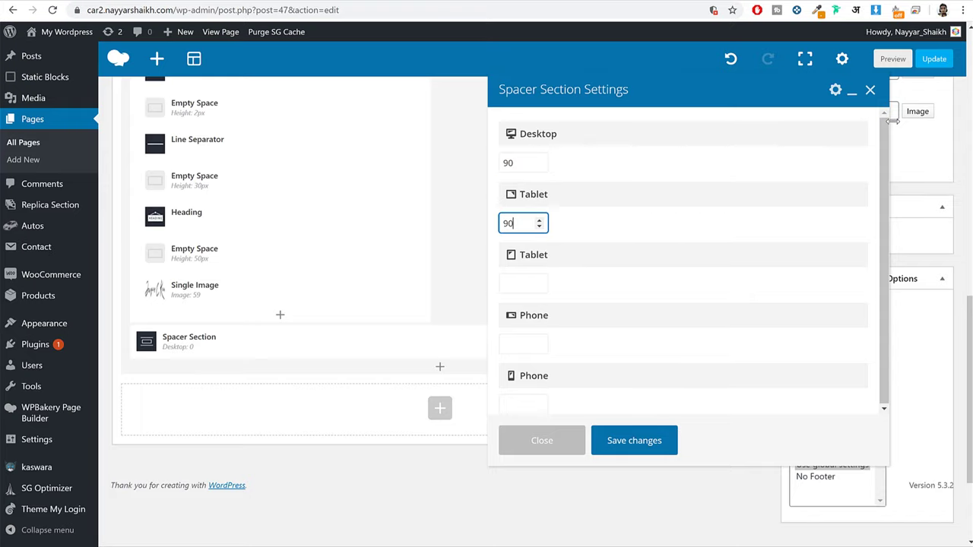
{"action": "key", "text": "Tab"}
{"action": "key", "text": "Tab"}
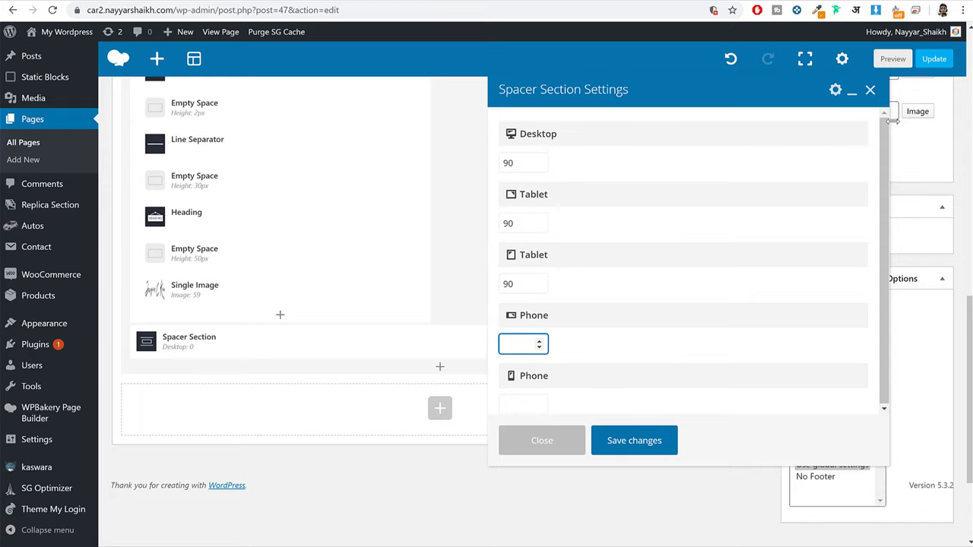
{"action": "type", "text": "200"}
{"action": "key", "text": "ctrl+a"}
{"action": "type", "text": "20"}
{"action": "key", "text": "Tab"}
{"action": "type", "text": "20"}
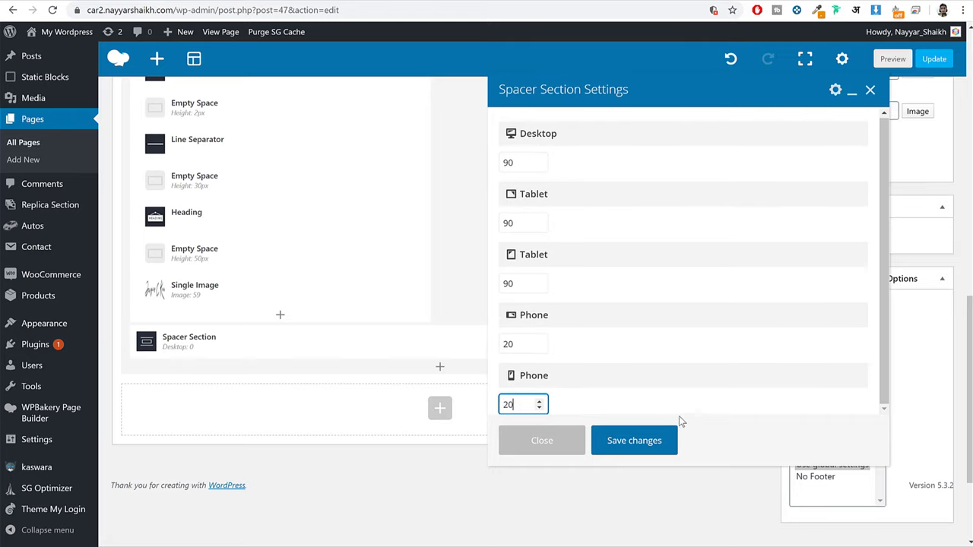
{"action": "left_click", "coordinate": [640, 448]}
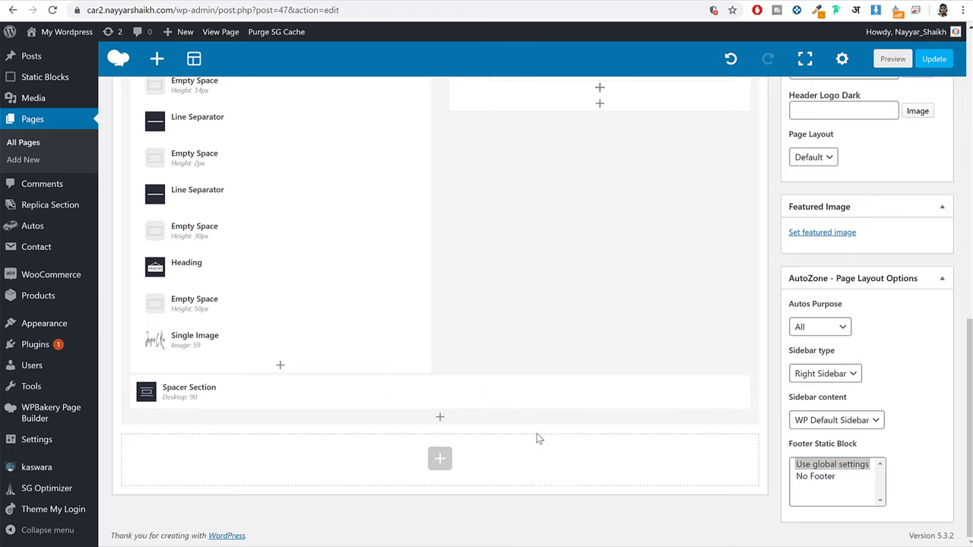
Duplicate the spacer, move the copy above the about row, and update the page.
{"action": "left_click", "coordinate": [475, 392]}
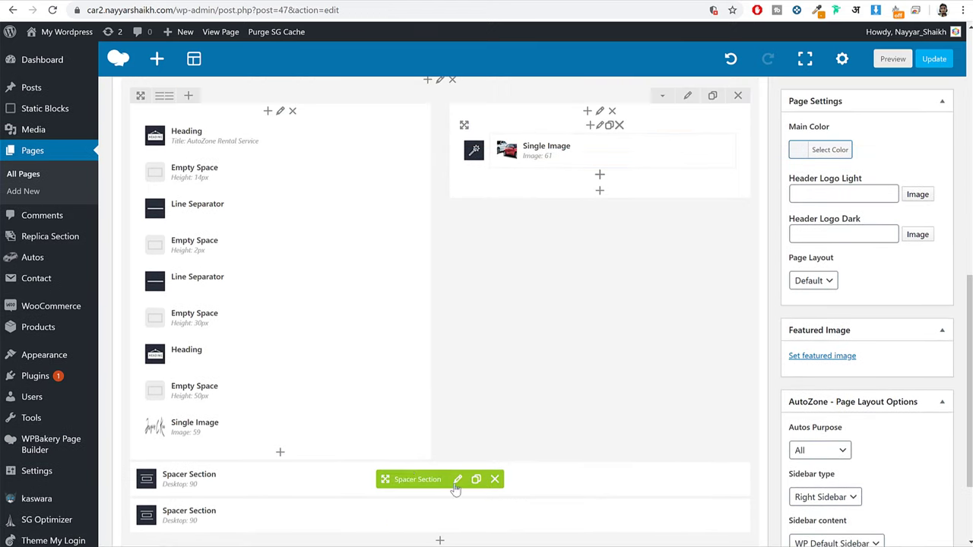
{"action": "left_click_drag", "start_coordinate": [417, 480], "coordinate": [389, 97]}
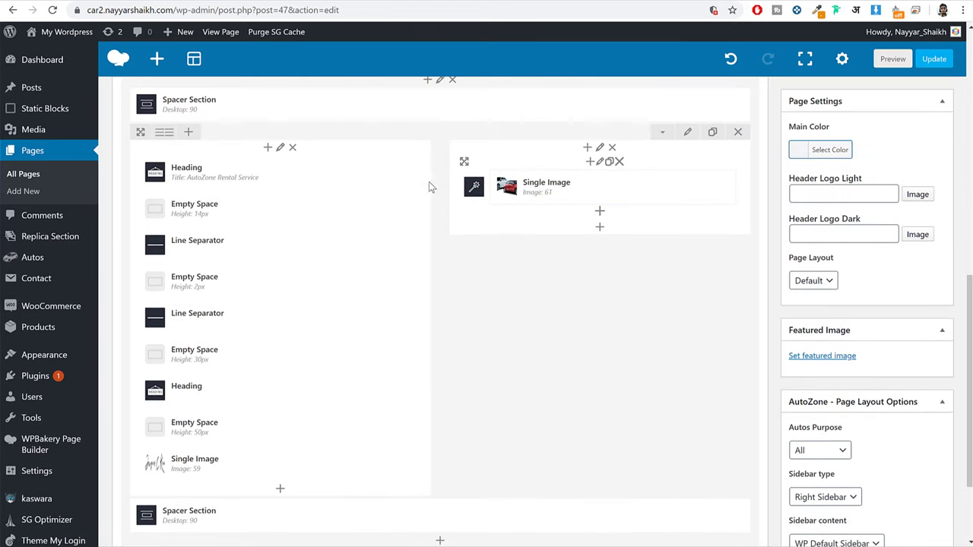
{"action": "scroll", "coordinate": [426, 197], "scroll_direction": "up", "scroll_amount": 2}
{"action": "scroll", "coordinate": [429, 375], "scroll_direction": "down", "scroll_amount": 3}
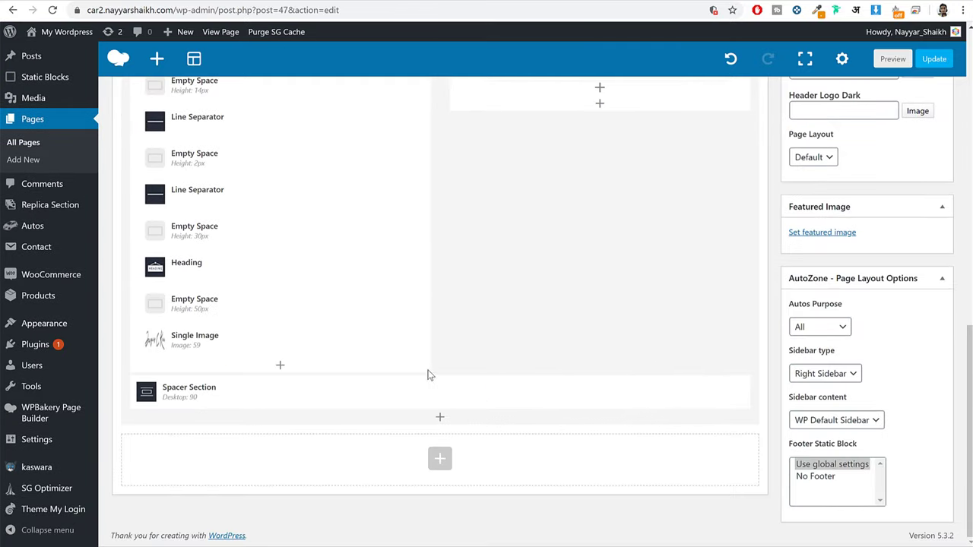
{"action": "left_click", "coordinate": [923, 61]}
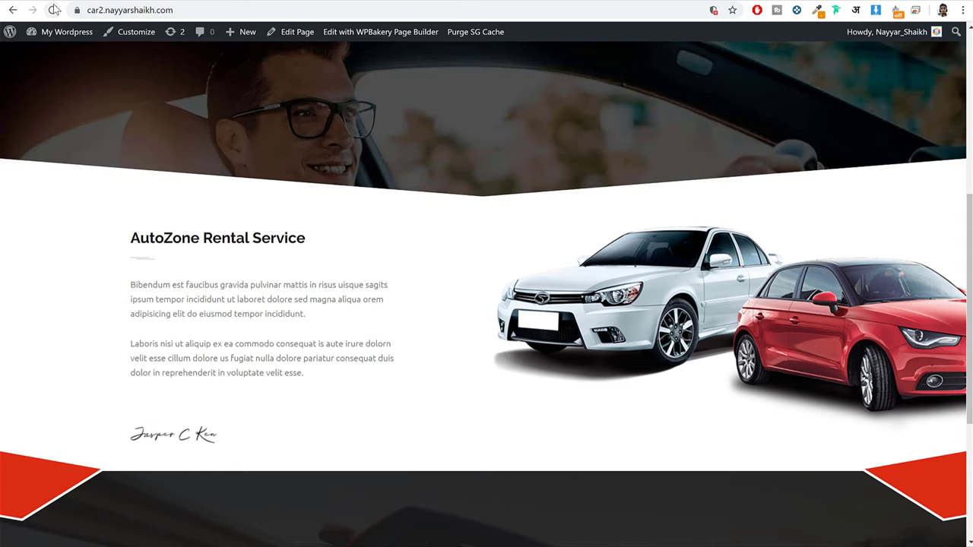
{"action": "left_click", "coordinate": [53, 10]}
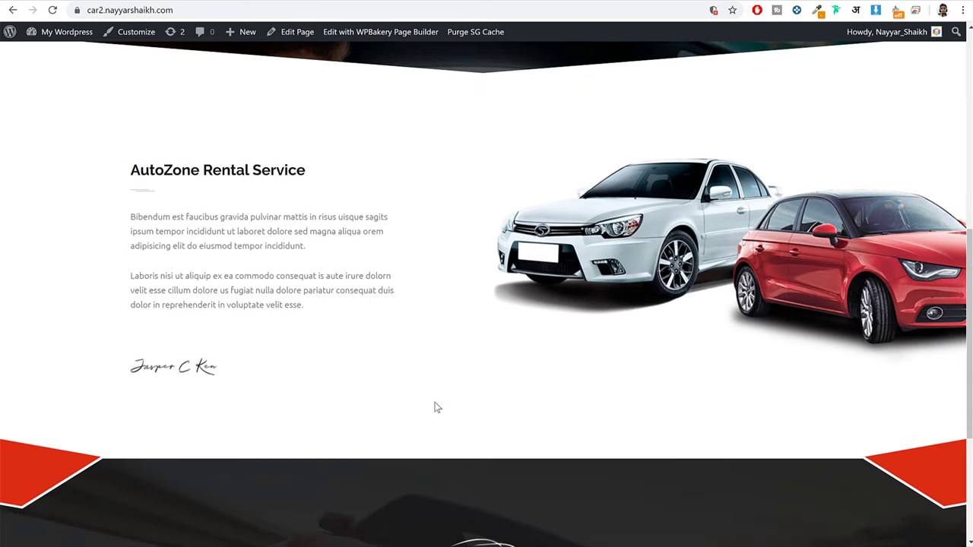
{"action": "key", "text": "ctrl+shift+i"}
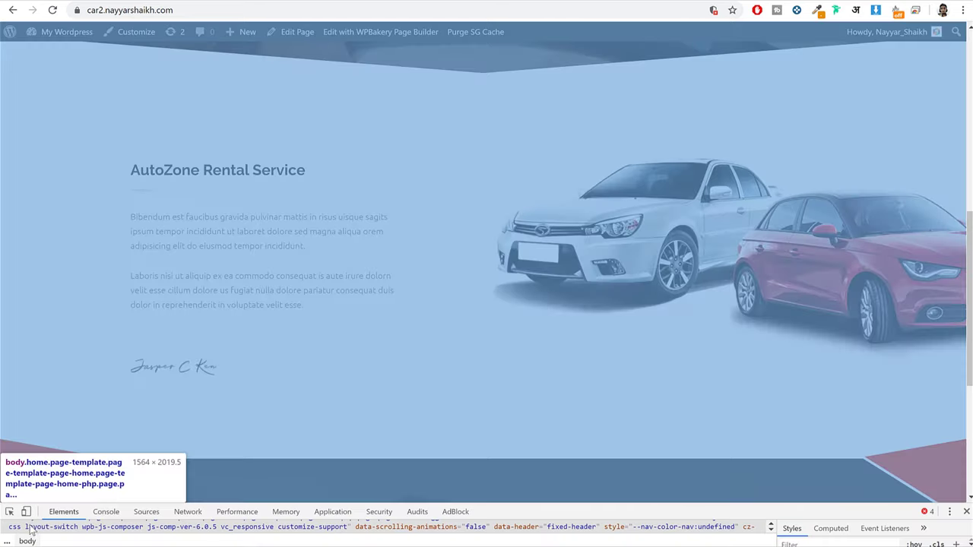
{"action": "left_click", "coordinate": [26, 511]}
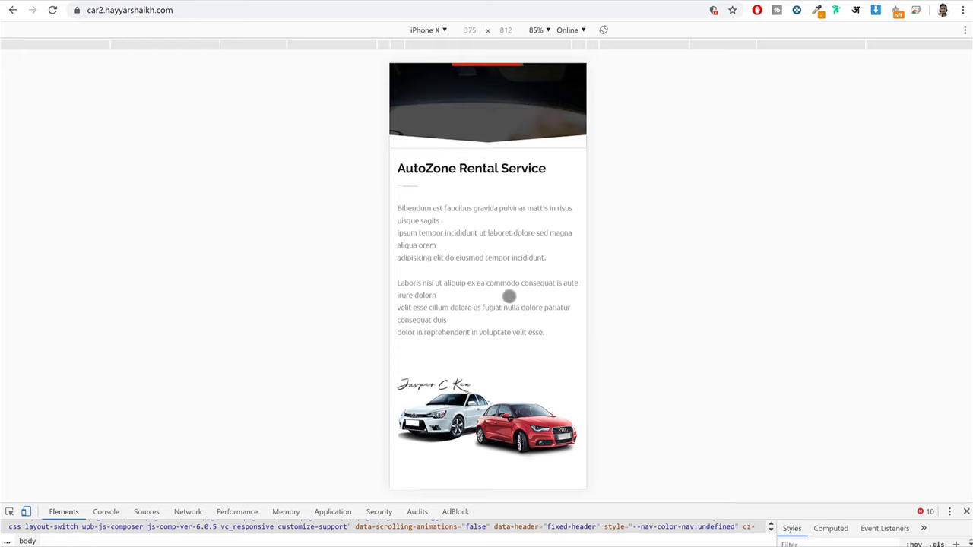
{"action": "scroll", "coordinate": [494, 365], "scroll_direction": "down", "scroll_amount": 1}
{"action": "scroll", "coordinate": [505, 162], "scroll_direction": "up", "scroll_amount": 1}
{"action": "left_click", "coordinate": [26, 511]}
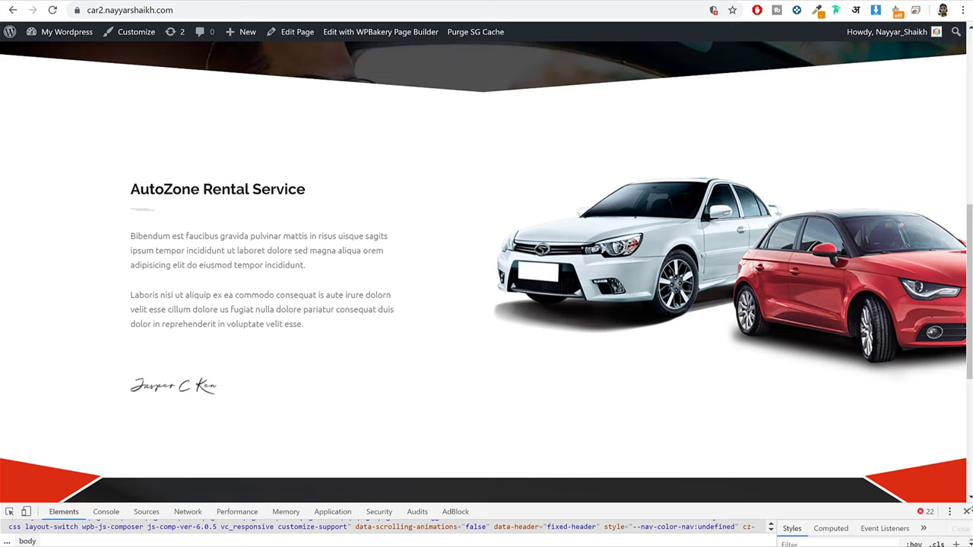
{"action": "left_click", "coordinate": [966, 511]}
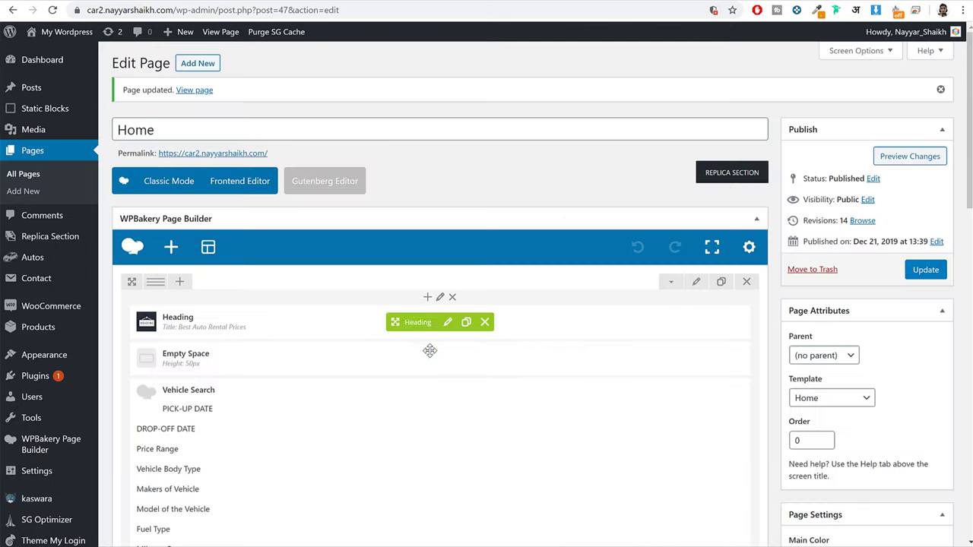
{"action": "scroll", "coordinate": [429, 350], "scroll_direction": "down", "scroll_amount": 10}
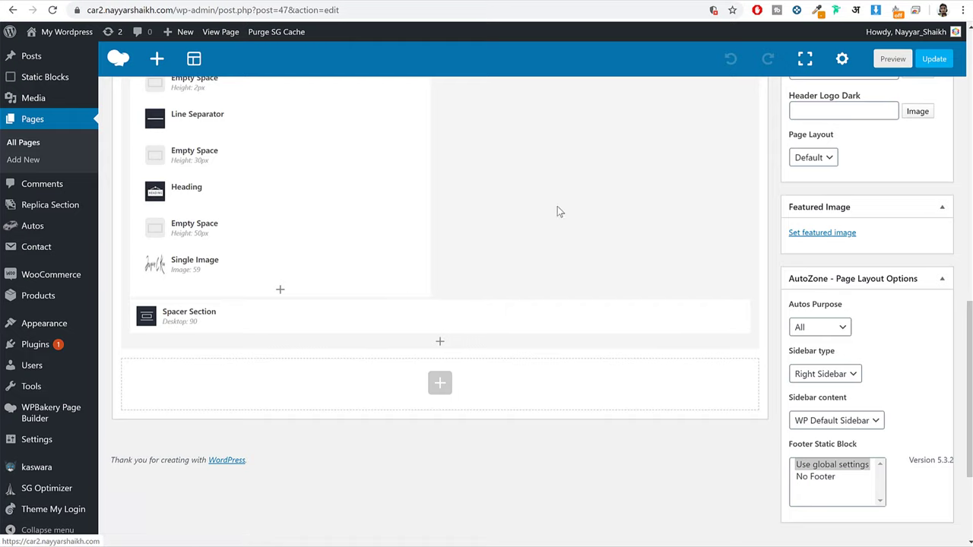
Add a new empty row below the spacer, referencing the demo's feature cards.
{"action": "key", "text": "ctrl+Tab"}
{"action": "scroll", "coordinate": [501, 226], "scroll_direction": "down", "scroll_amount": 5}
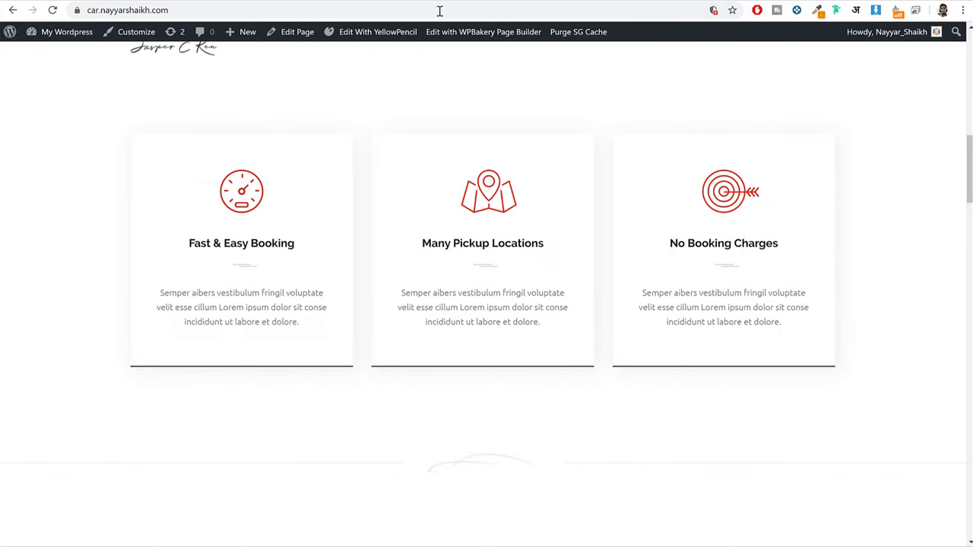
{"action": "key", "text": "ctrl+shift+Tab"}
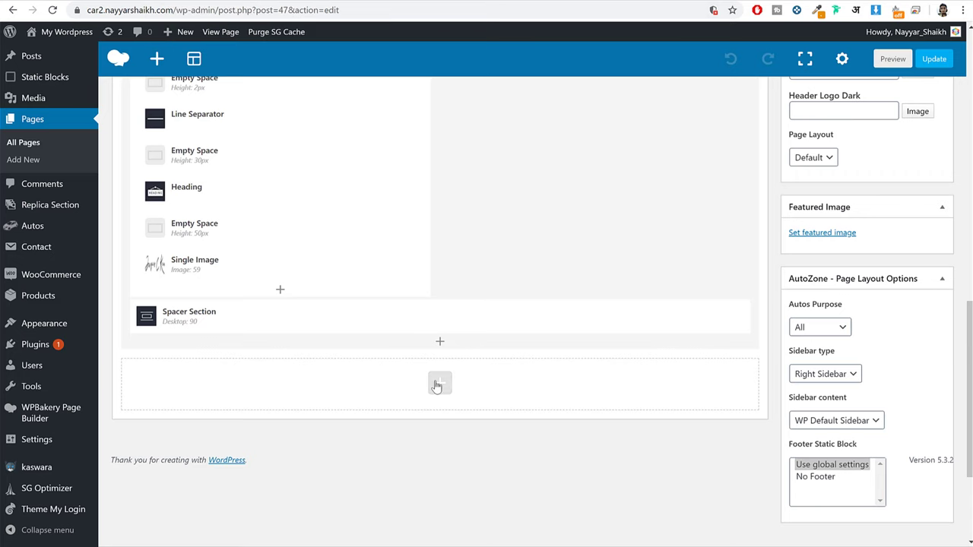
{"action": "left_click", "coordinate": [437, 386]}
{"action": "left_click", "coordinate": [405, 161]}
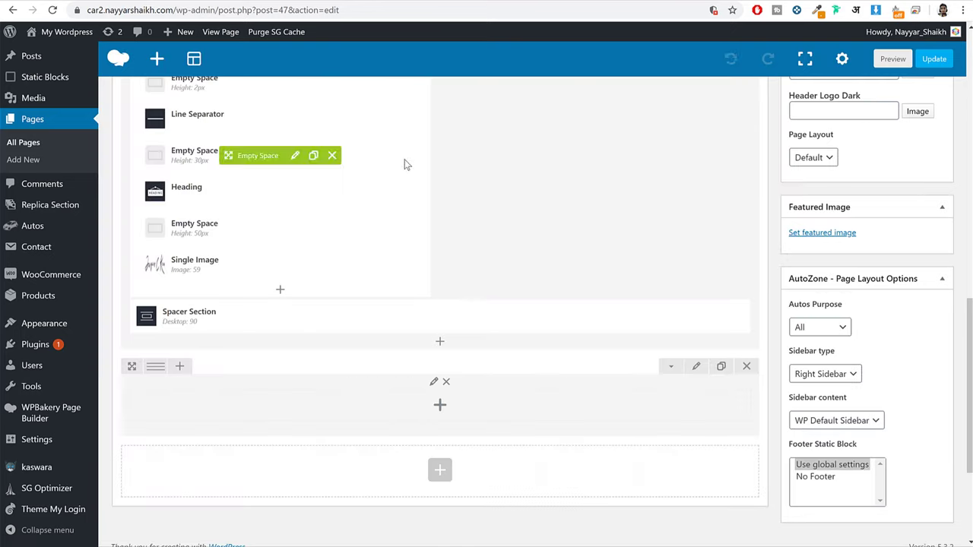
Insert an inner row into the new row using the 1/3+1/3+1/3 column layout.
{"action": "key", "text": "ctrl+Tab"}
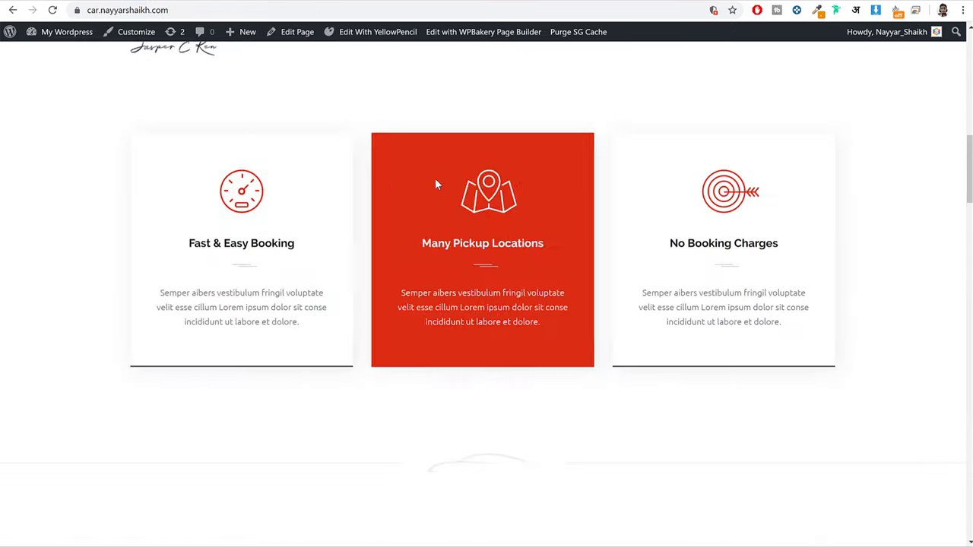
{"action": "key", "text": "ctrl+shift+Tab"}
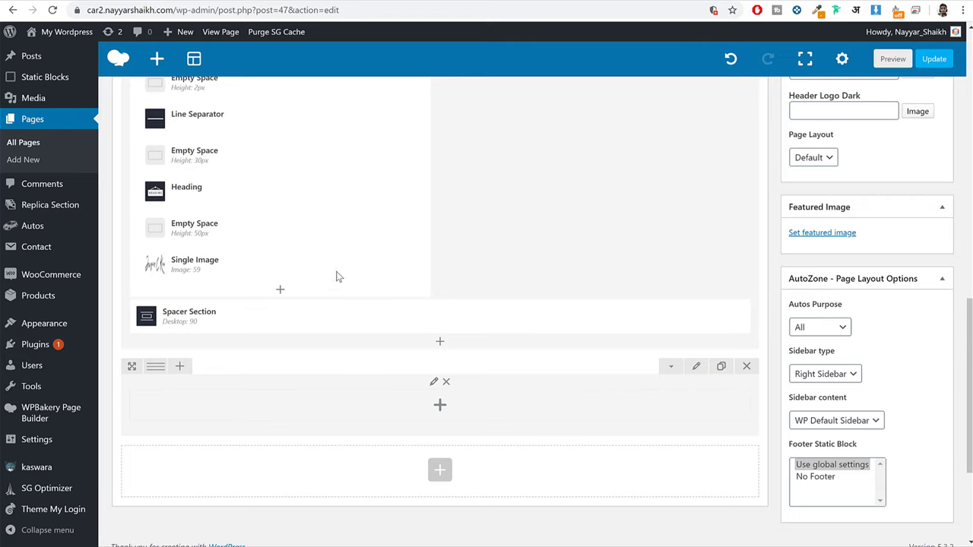
{"action": "left_click", "coordinate": [439, 411]}
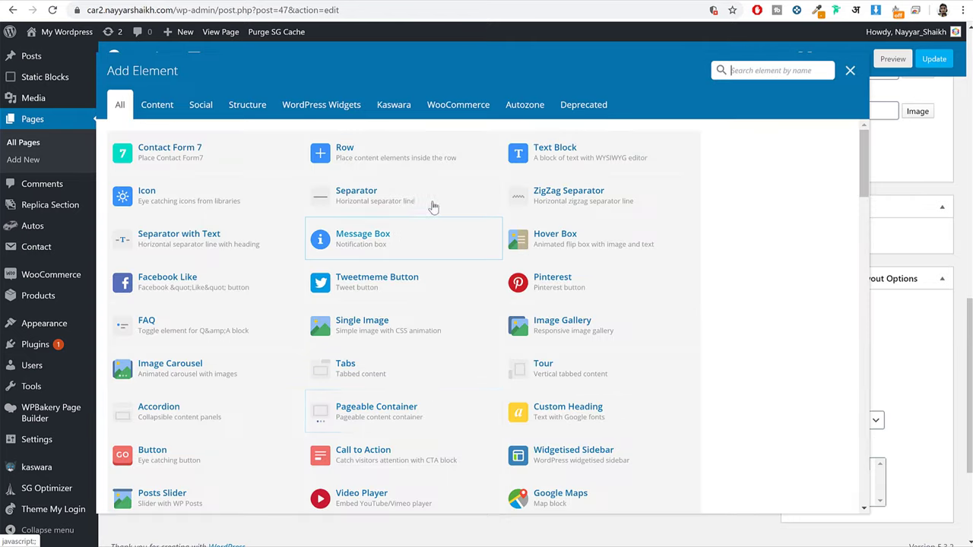
{"action": "left_click", "coordinate": [346, 150]}
{"action": "mouse_move", "coordinate": [161, 402]}
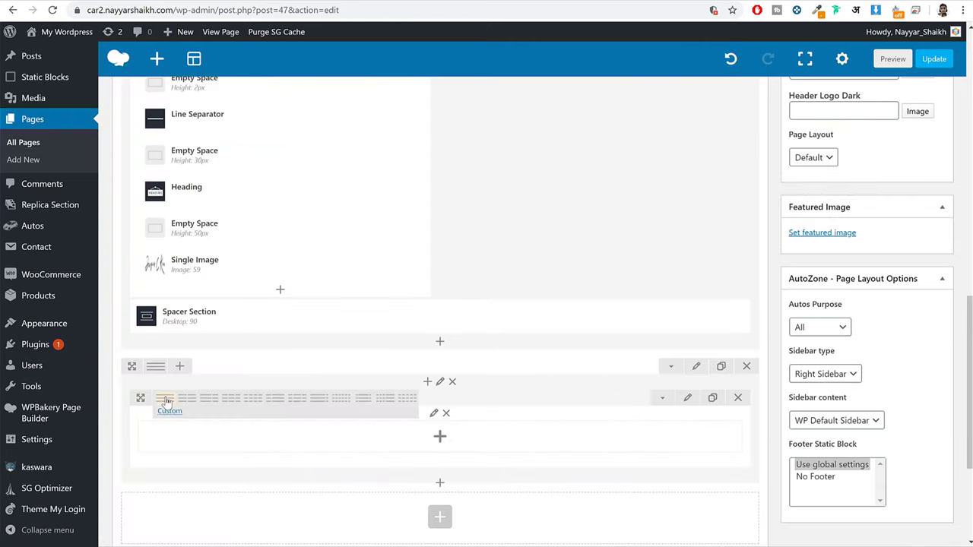
{"action": "left_click", "coordinate": [229, 405]}
{"action": "scroll", "coordinate": [413, 388], "scroll_direction": "down", "scroll_amount": 3}
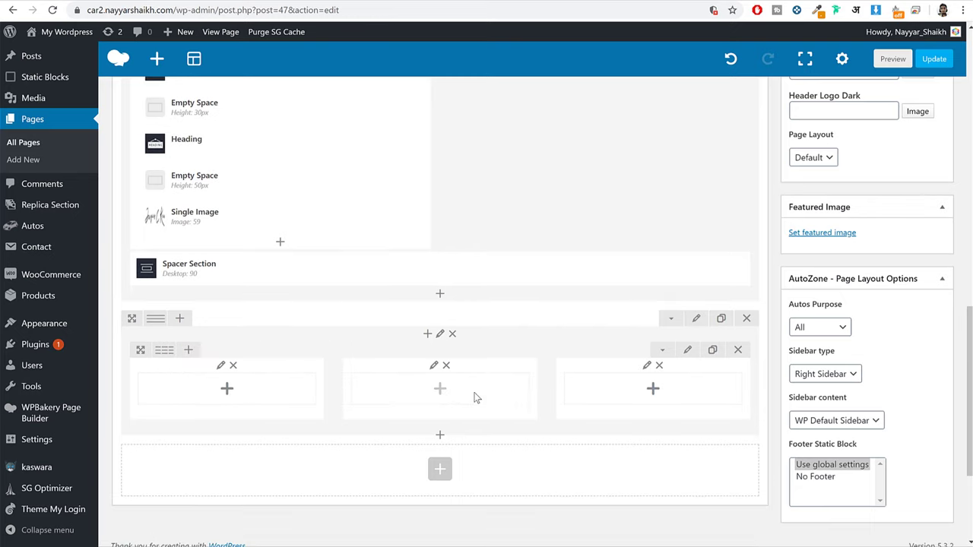
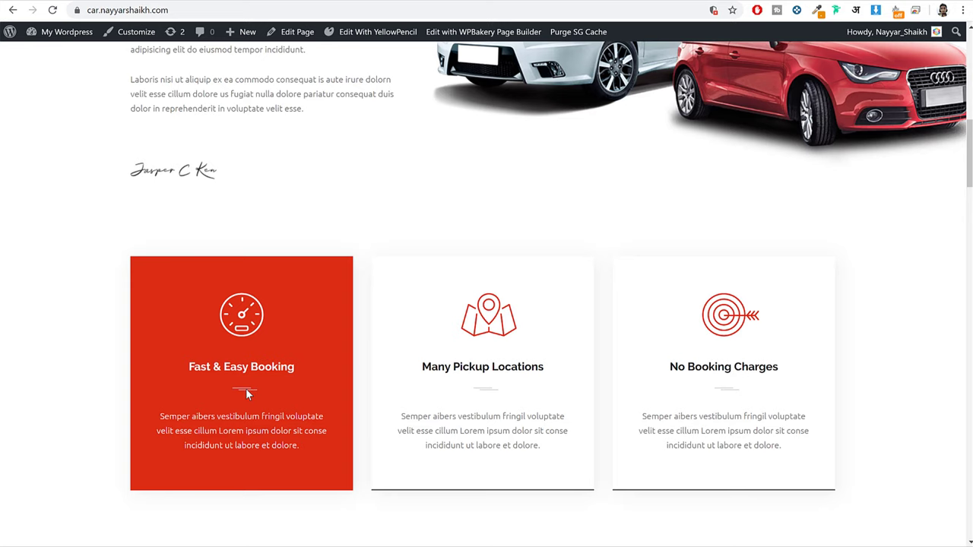
Study the demo site's three feature cards, then dismiss the element picker without adding anything.
{"action": "scroll", "coordinate": [247, 393], "scroll_direction": "up", "scroll_amount": 3}
{"action": "scroll", "coordinate": [152, 245], "scroll_direction": "down", "scroll_amount": 4}
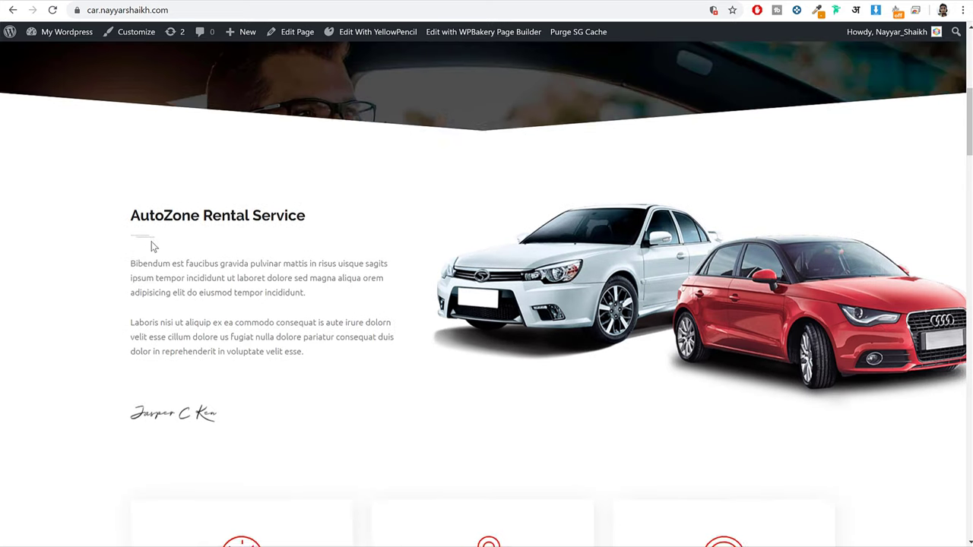
{"action": "scroll", "coordinate": [228, 304], "scroll_direction": "up", "scroll_amount": 2}
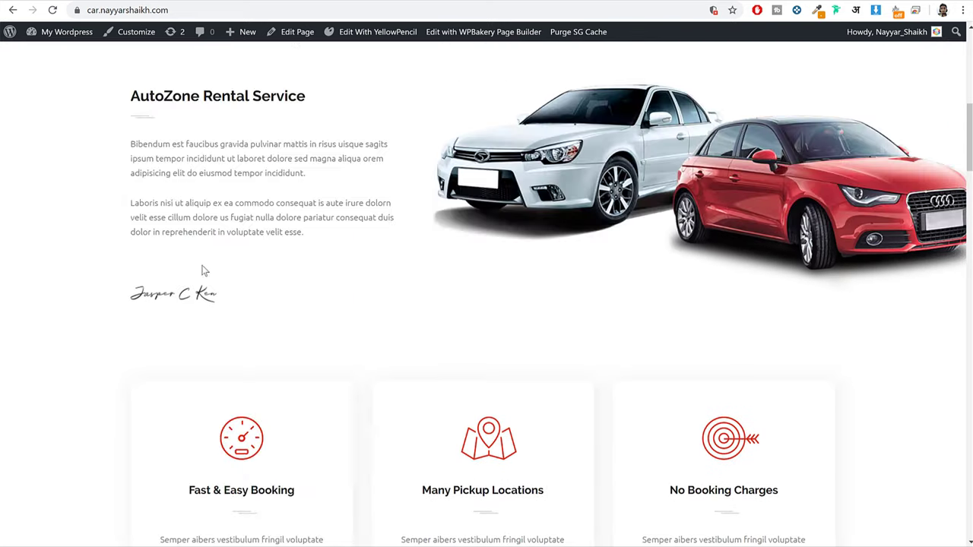
{"action": "scroll", "coordinate": [250, 202], "scroll_direction": "down", "scroll_amount": 1}
{"action": "scroll", "coordinate": [258, 243], "scroll_direction": "down", "scroll_amount": 2}
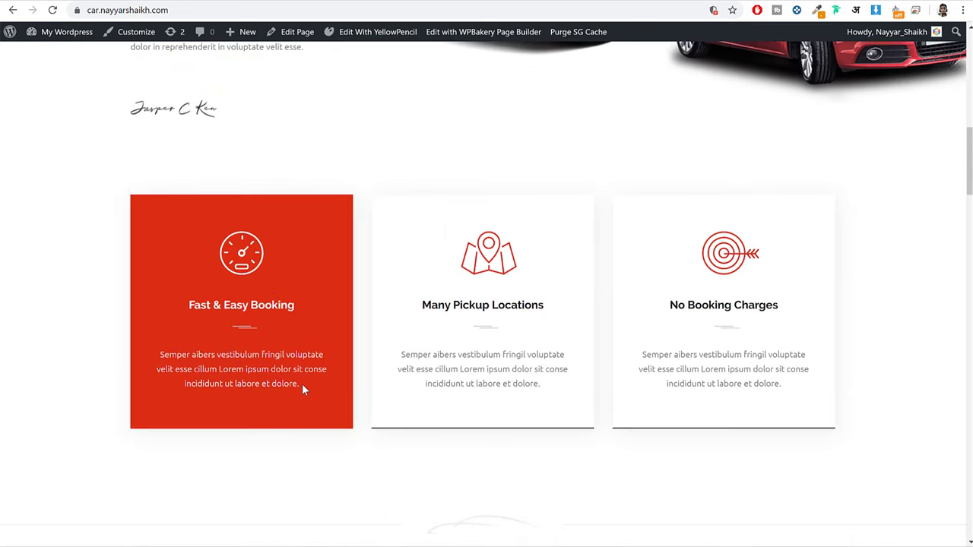
{"action": "scroll", "coordinate": [302, 383], "scroll_direction": "up", "scroll_amount": 2}
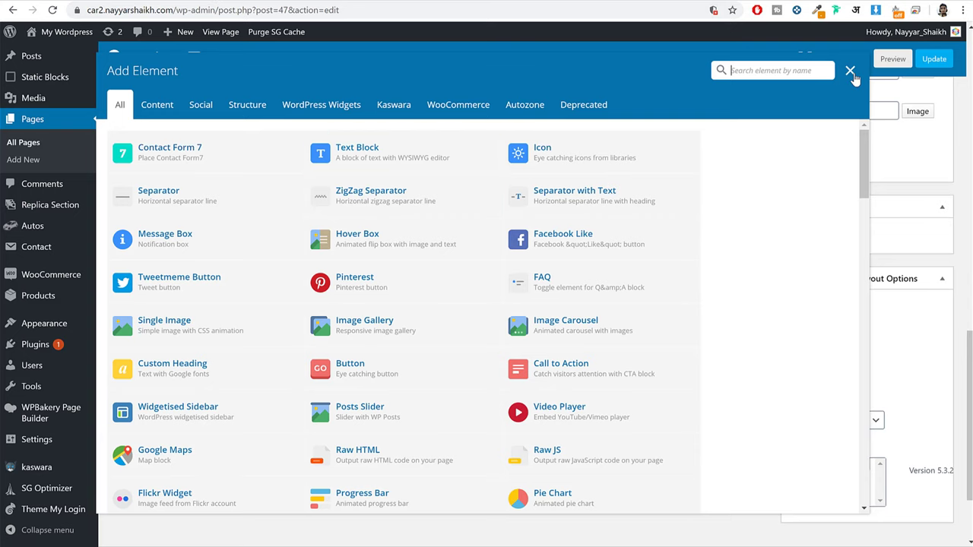
{"action": "left_click", "coordinate": [851, 72]}
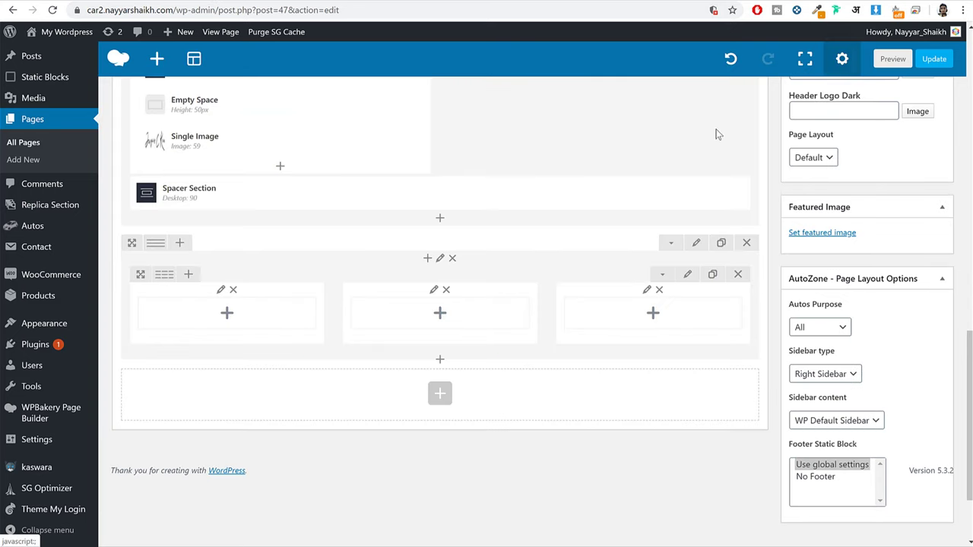
Add a 60px Empty Space at the top of the first column.
{"action": "left_click", "coordinate": [232, 315]}
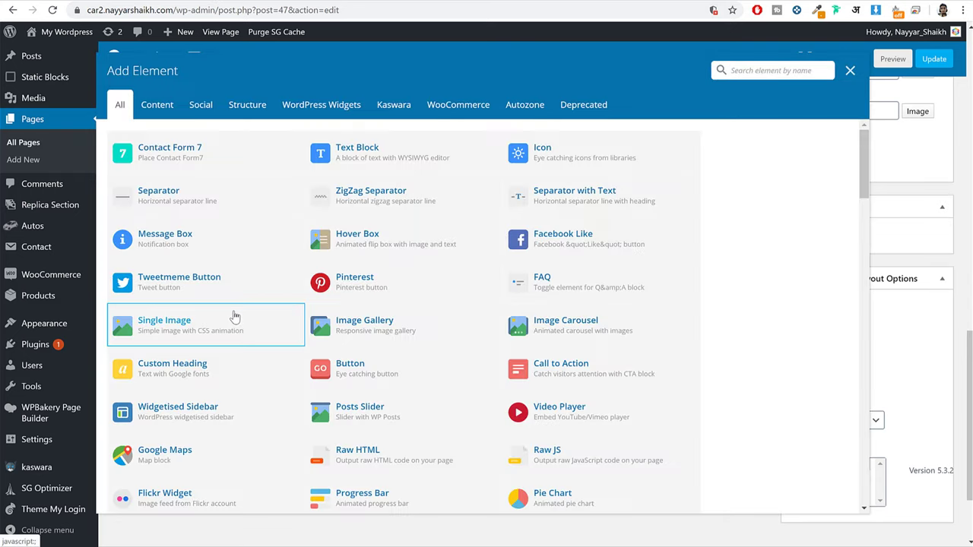
{"action": "type", "text": "spa"}
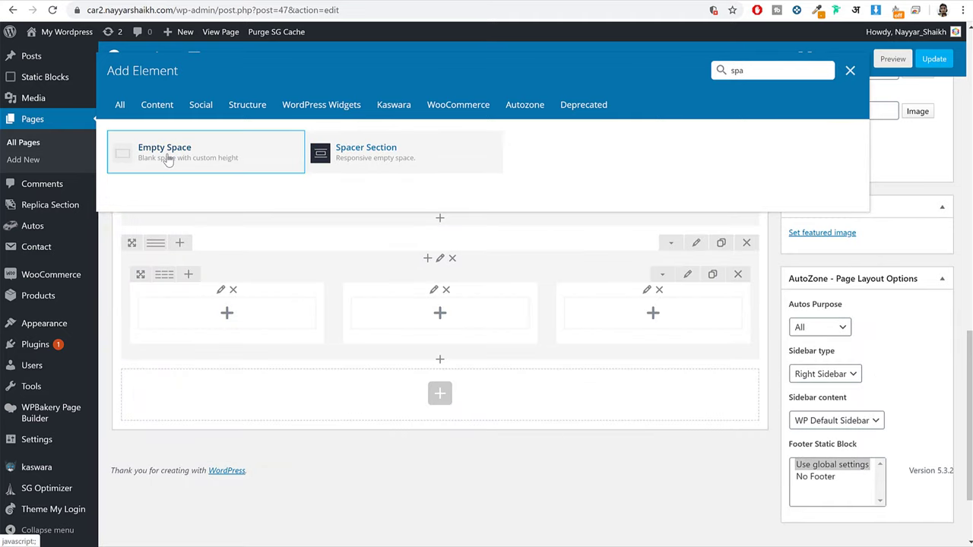
{"action": "left_click", "coordinate": [168, 152]}
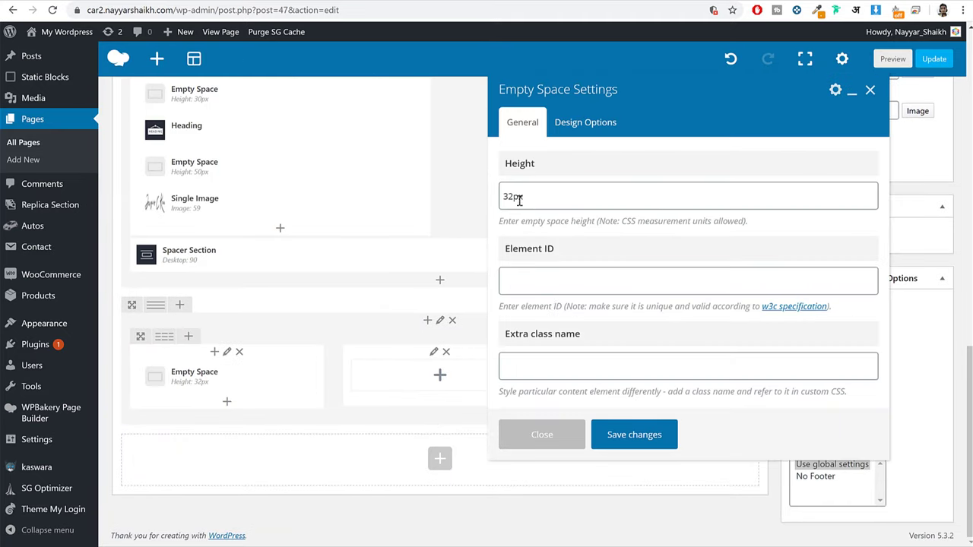
{"action": "left_click_drag", "start_coordinate": [513, 198], "coordinate": [500, 199]}
{"action": "type", "text": "60"}
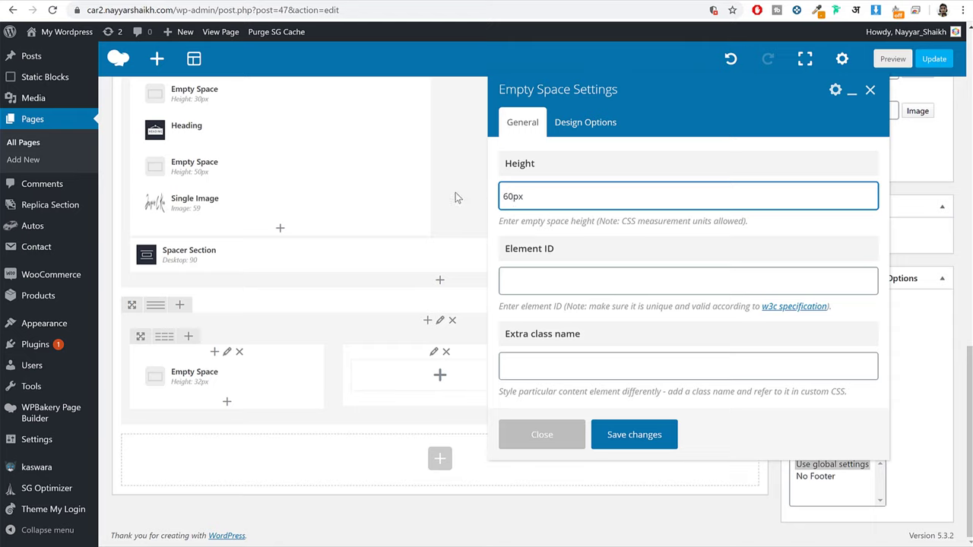
{"action": "left_click", "coordinate": [634, 435]}
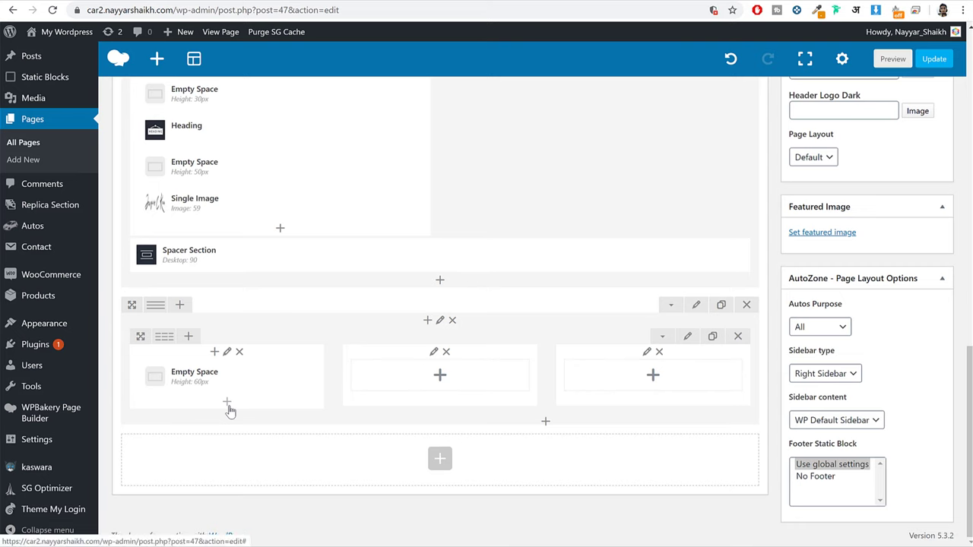
Add a Single Icon element below the 60px spacer.
{"action": "left_click", "coordinate": [228, 407]}
{"action": "type", "text": "sing"}
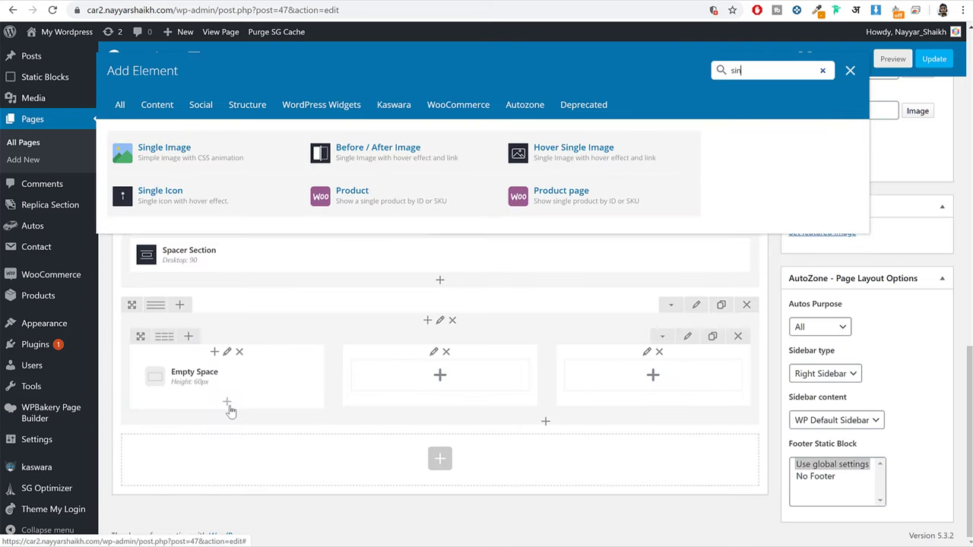
{"action": "left_click", "coordinate": [175, 211]}
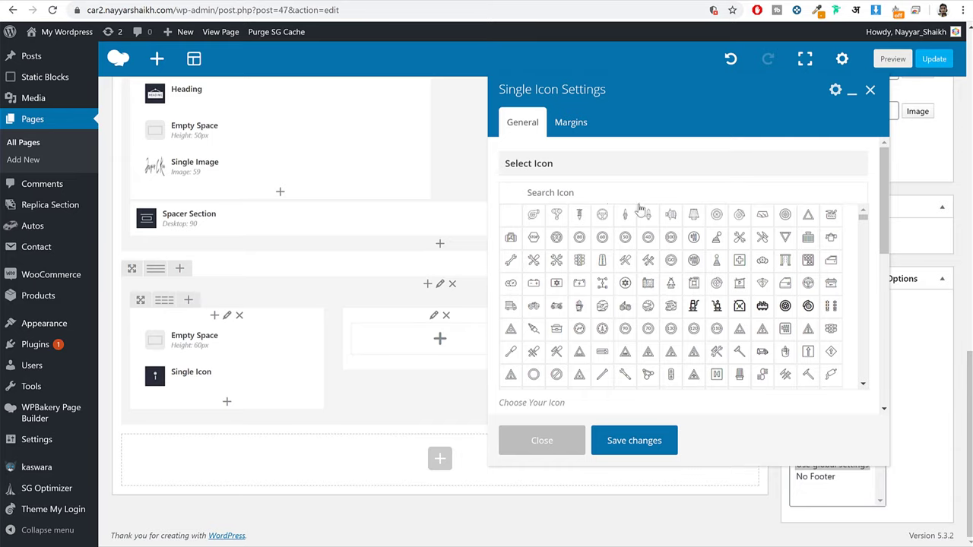
Choose the speedometer icon from the icon library.
{"action": "left_click", "coordinate": [606, 199]}
{"action": "type", "text": "sp"}
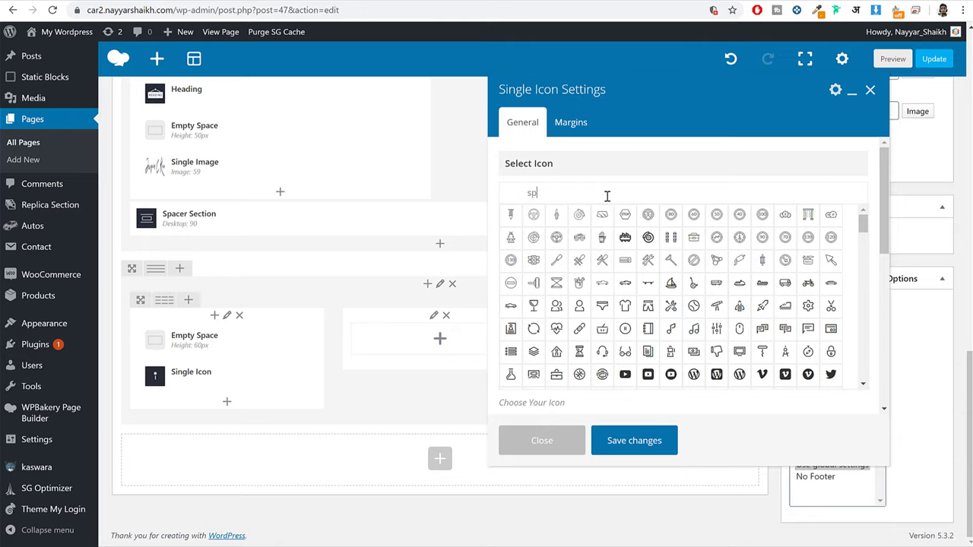
{"action": "type", "text": "eed"}
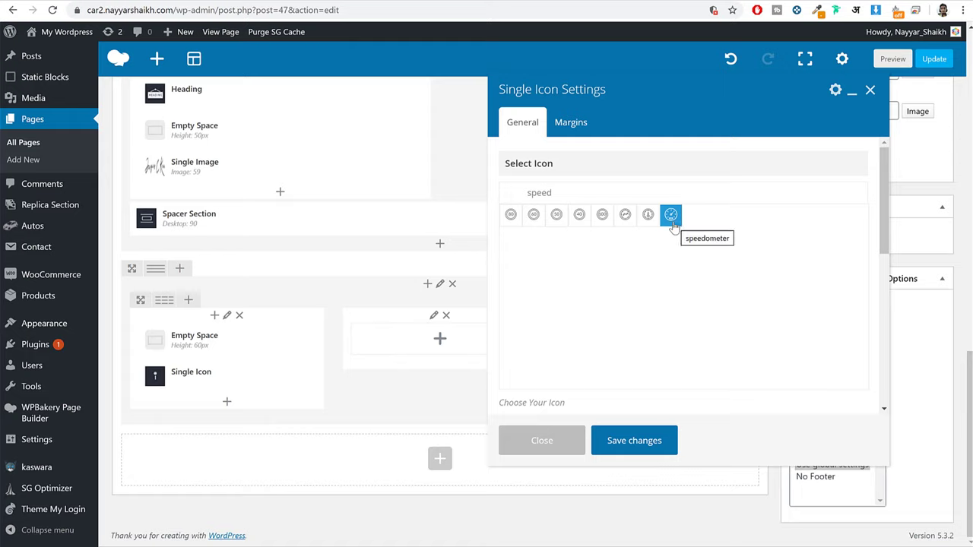
{"action": "left_click", "coordinate": [673, 226]}
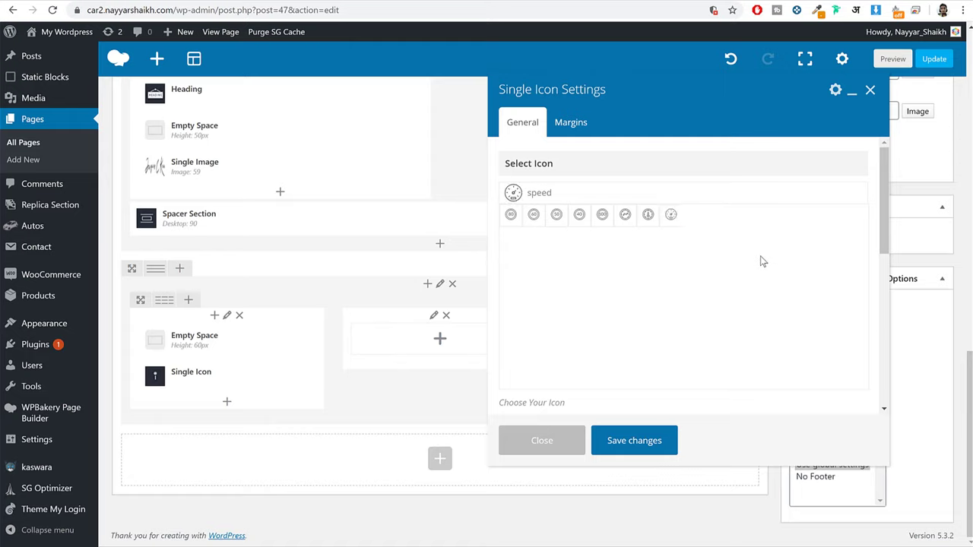
{"action": "scroll", "coordinate": [761, 260], "scroll_direction": "down", "scroll_amount": 2}
{"action": "scroll", "coordinate": [760, 258], "scroll_direction": "down", "scroll_amount": 2}
{"action": "scroll", "coordinate": [756, 255], "scroll_direction": "down", "scroll_amount": 1}
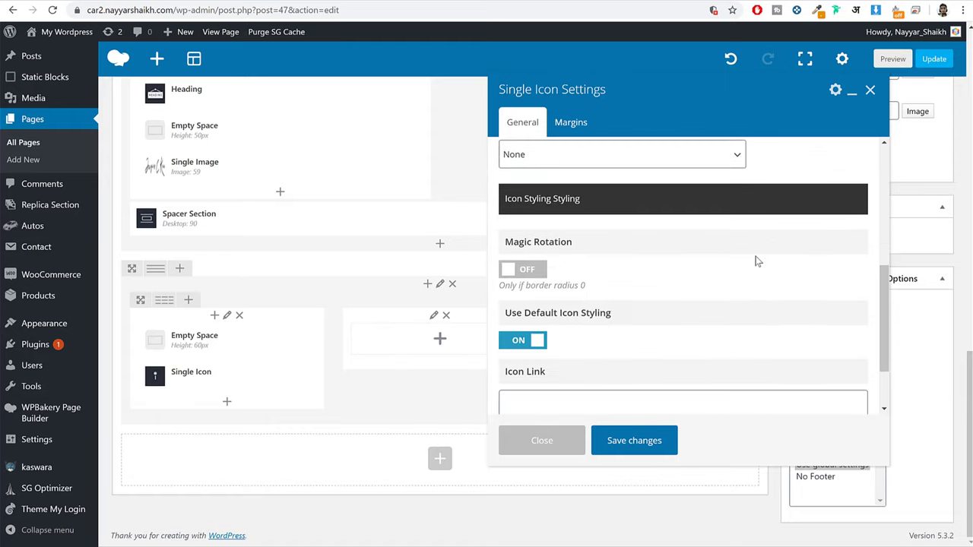
{"action": "scroll", "coordinate": [753, 261], "scroll_direction": "down", "scroll_amount": 1}
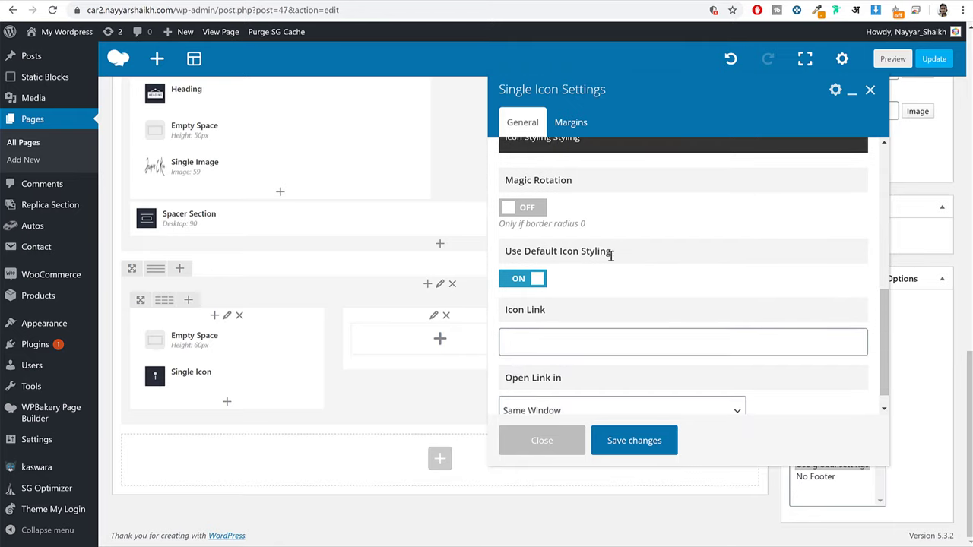
Turn off default icon styling and set the icon size to 70.
{"action": "double_click", "coordinate": [608, 251]}
{"action": "left_click_drag", "start_coordinate": [558, 255], "coordinate": [510, 251]}
{"action": "left_click", "coordinate": [522, 278]}
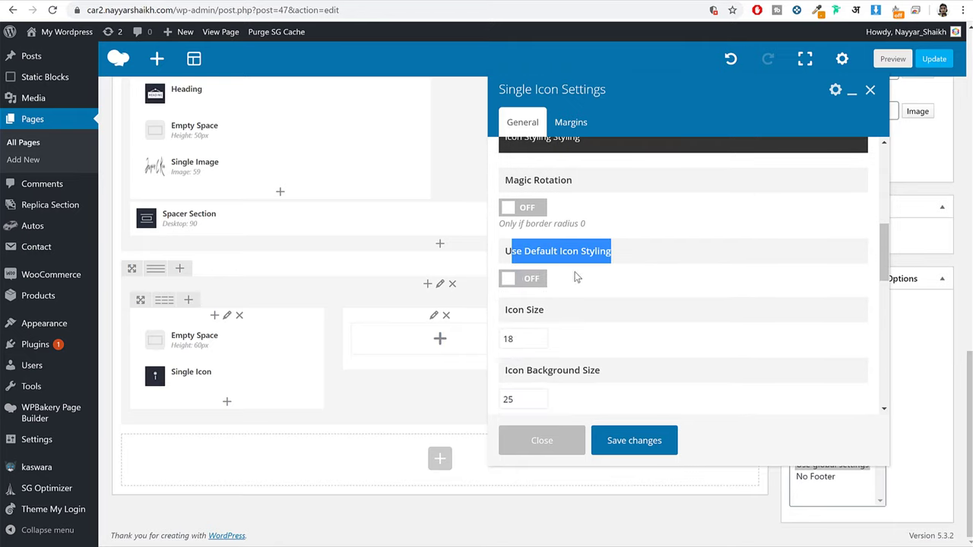
{"action": "scroll", "coordinate": [622, 288], "scroll_direction": "down", "scroll_amount": 1}
{"action": "scroll", "coordinate": [623, 285], "scroll_direction": "down", "scroll_amount": 1}
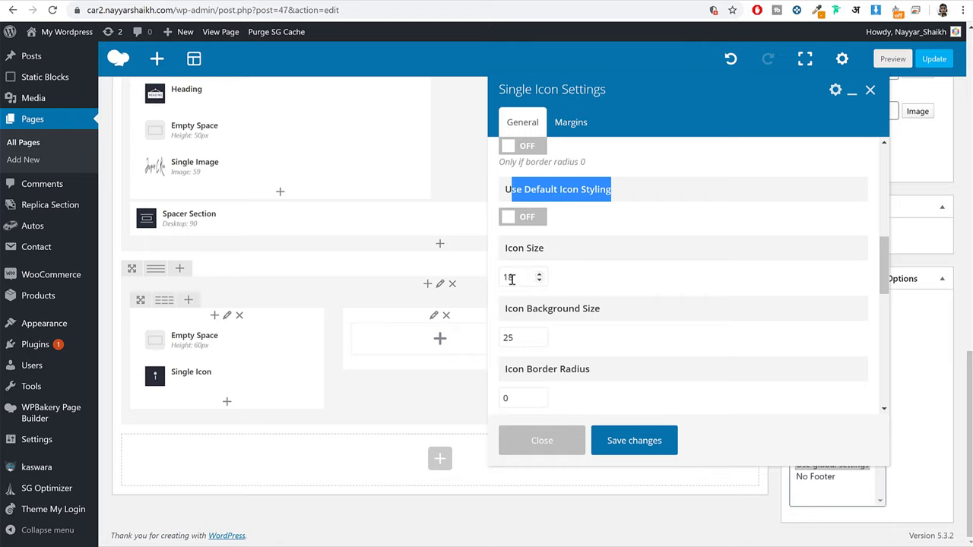
{"action": "left_click_drag", "start_coordinate": [516, 278], "coordinate": [480, 285]}
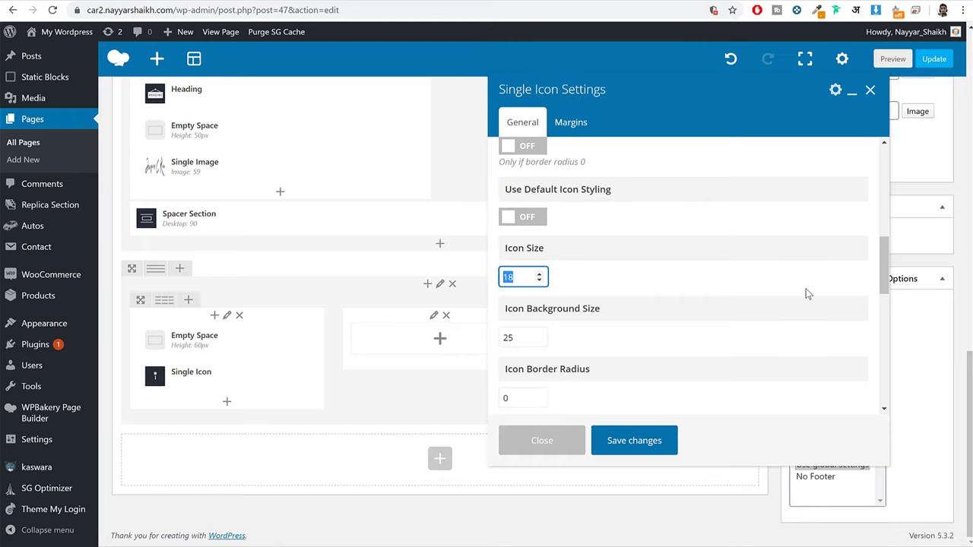
{"action": "type", "text": "70"}
{"action": "left_click_drag", "start_coordinate": [544, 248], "coordinate": [493, 256]}
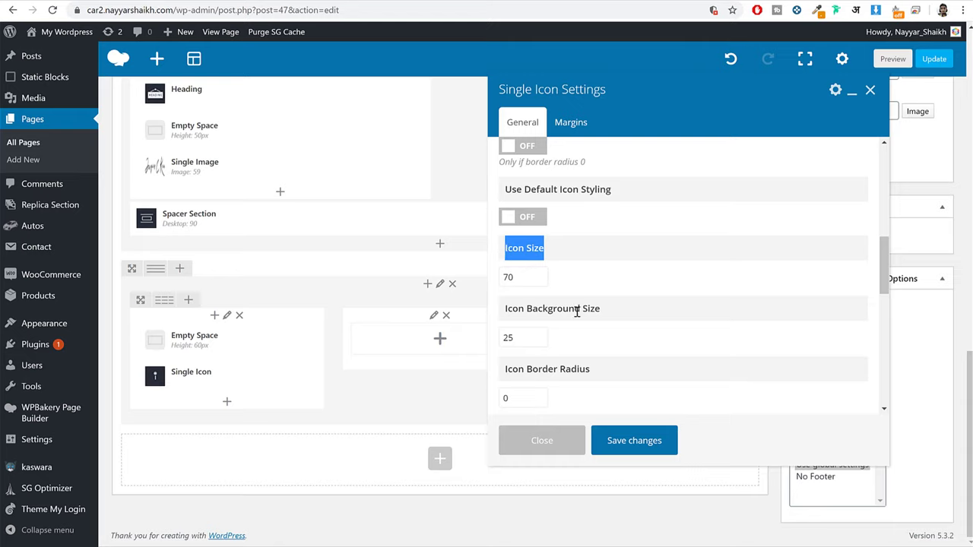
{"action": "left_click_drag", "start_coordinate": [606, 315], "coordinate": [507, 335]}
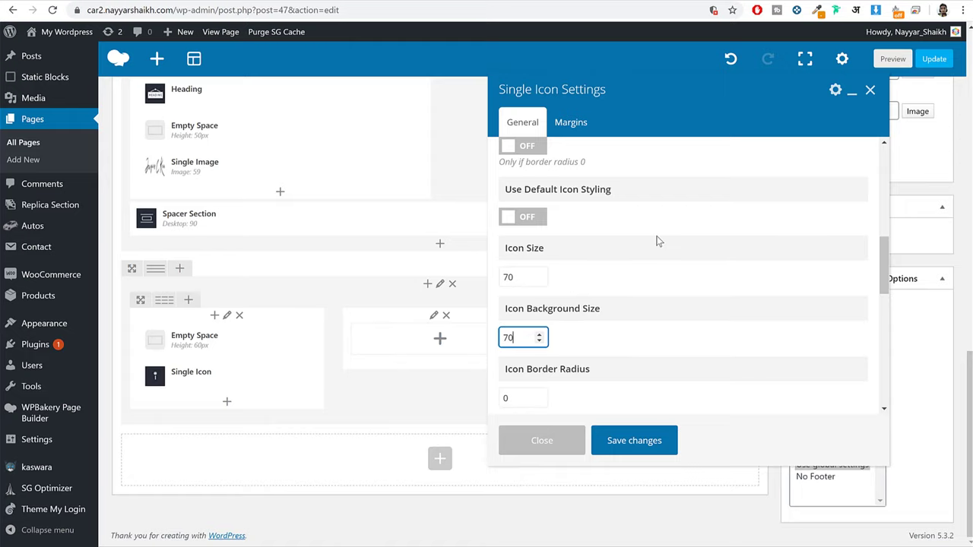
Colour the icon #dc2d13, centre it, save, and update the page.
{"action": "scroll", "coordinate": [690, 293], "scroll_direction": "down", "scroll_amount": 3}
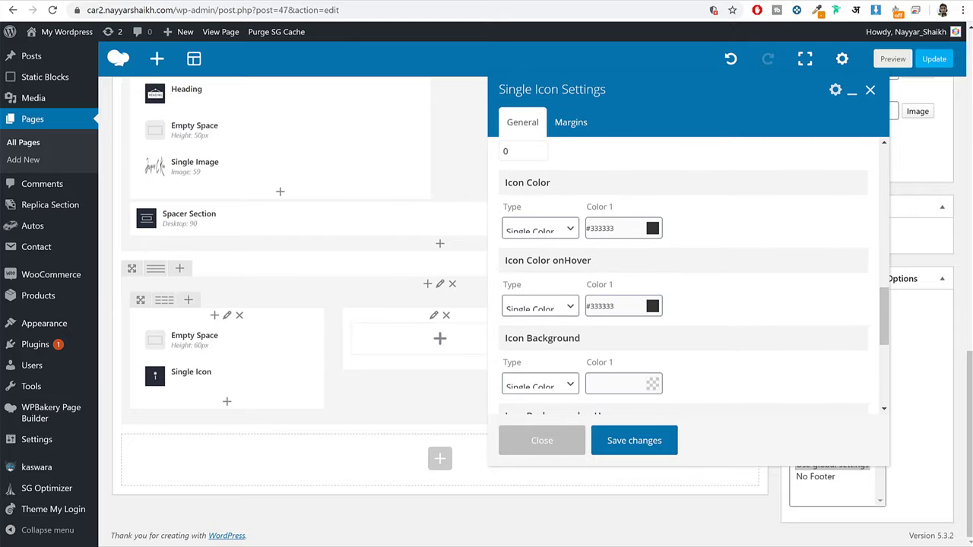
{"action": "left_click", "coordinate": [607, 230]}
{"action": "type", "text": "#dc2d13"}
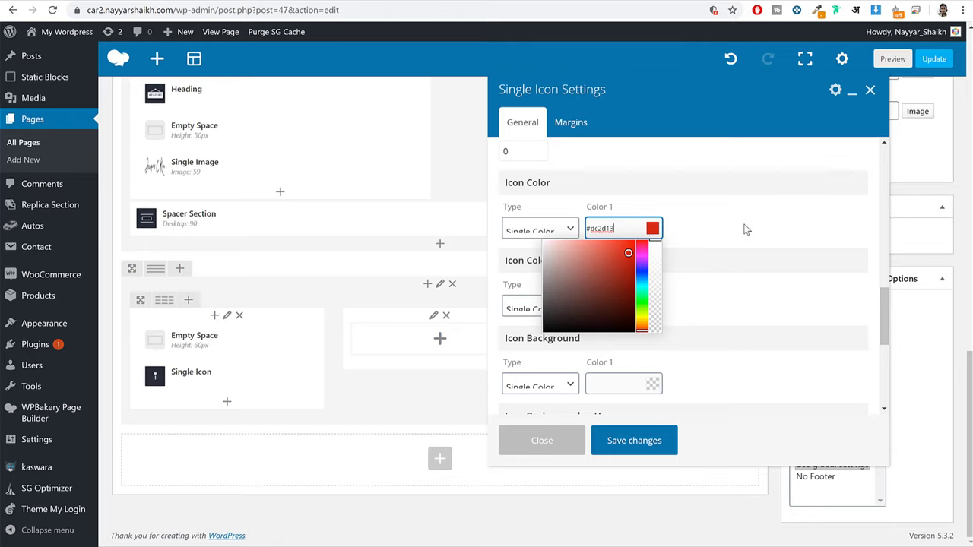
{"action": "left_click", "coordinate": [712, 235]}
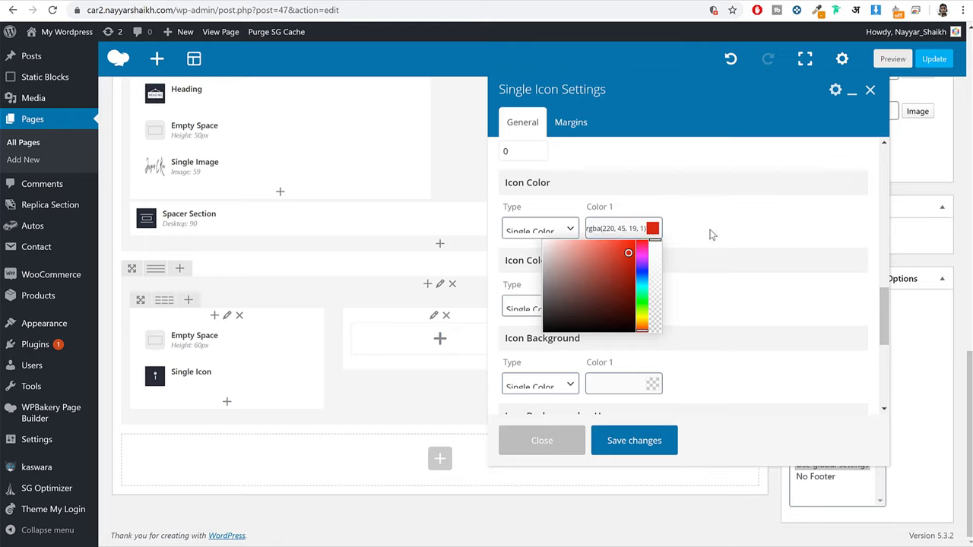
{"action": "left_click", "coordinate": [571, 131]}
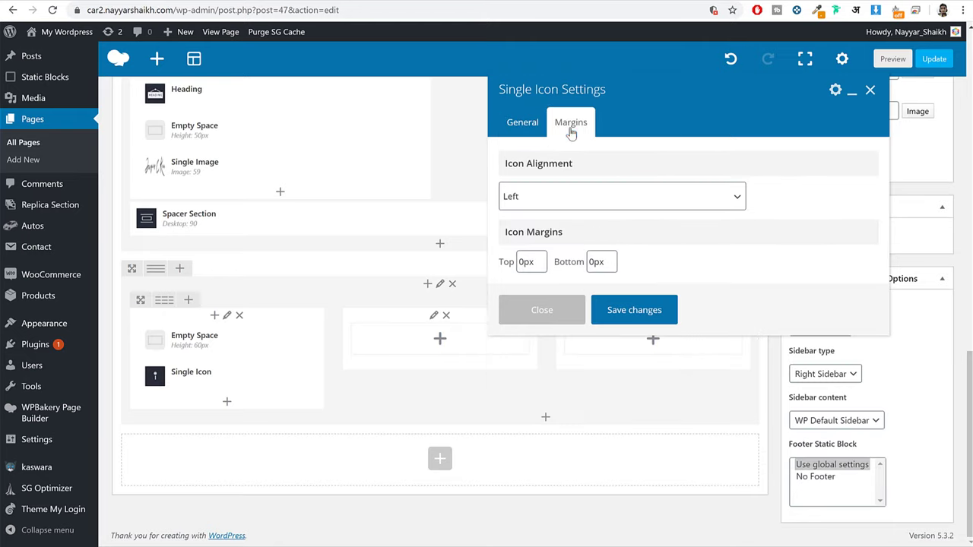
{"action": "left_click", "coordinate": [532, 197]}
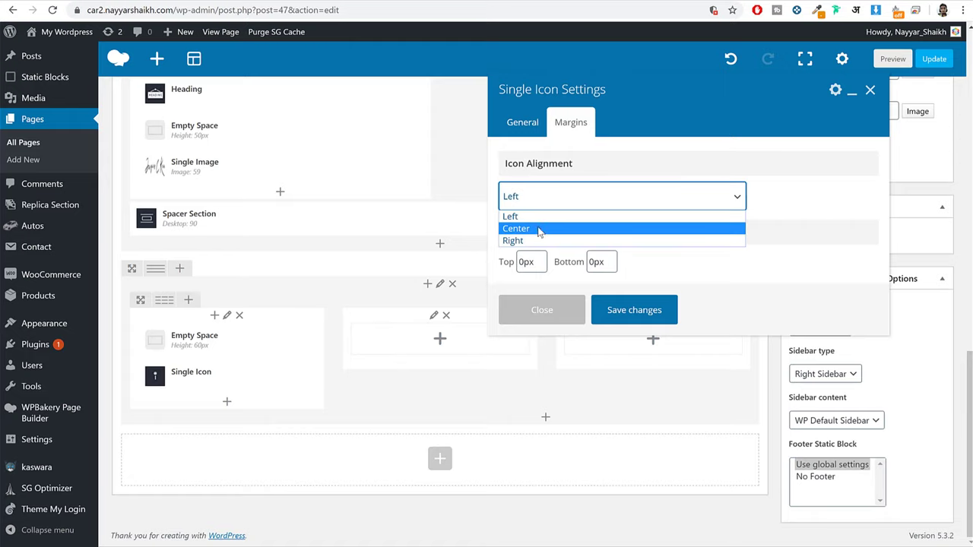
{"action": "left_click", "coordinate": [538, 230]}
{"action": "left_click", "coordinate": [635, 310]}
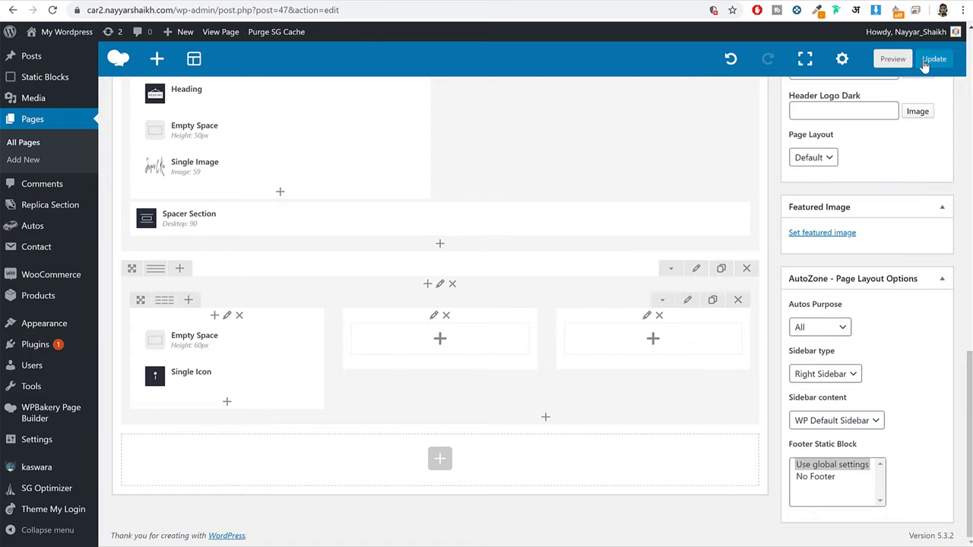
{"action": "left_click", "coordinate": [924, 65]}
{"action": "left_click", "coordinate": [374, 2]}
Reload the live page to check the new icon, then return to the editor.
{"action": "left_click", "coordinate": [52, 9]}
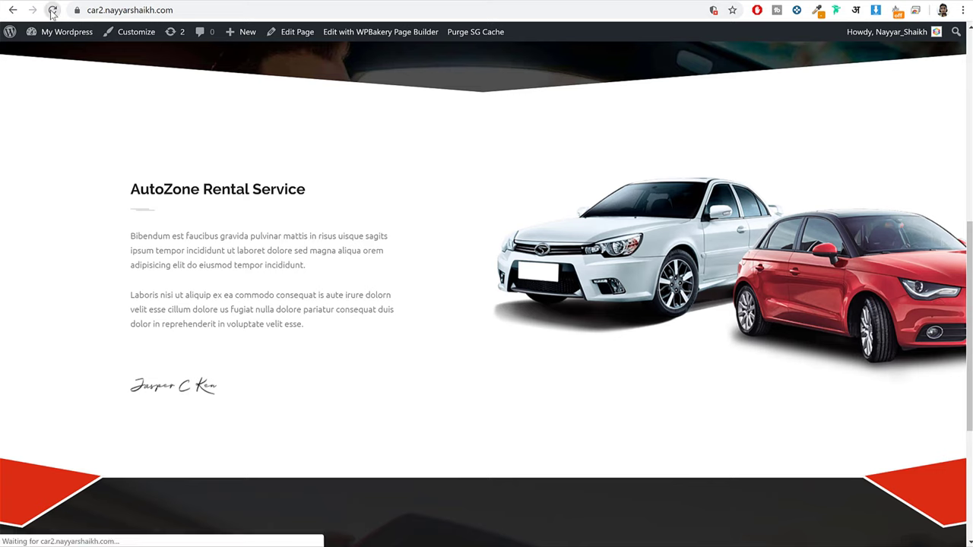
{"action": "scroll", "coordinate": [405, 151], "scroll_direction": "down", "scroll_amount": 2}
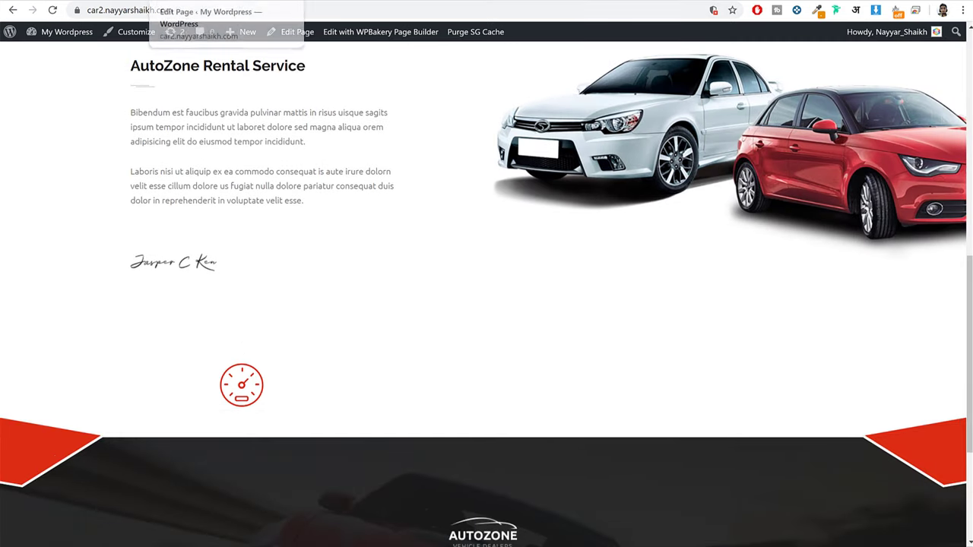
{"action": "left_click", "coordinate": [213, 1]}
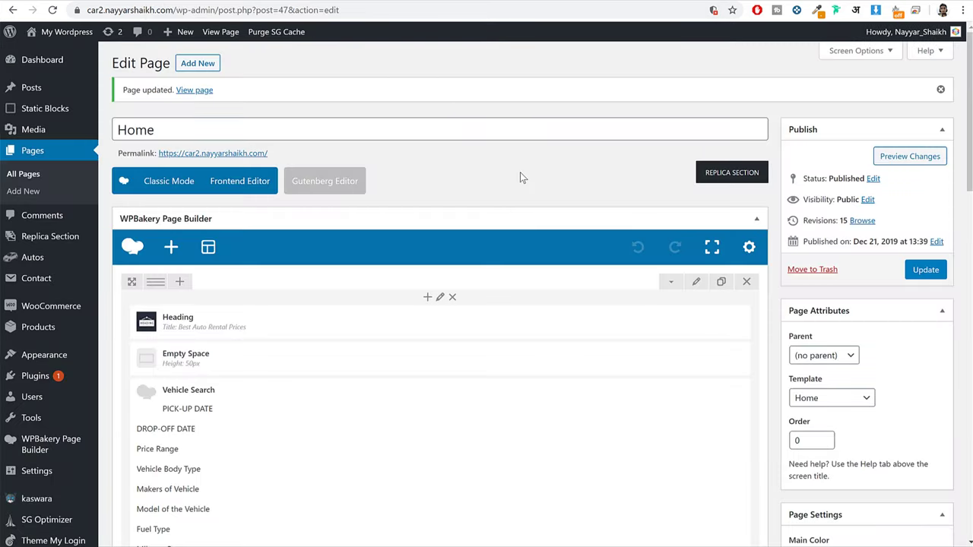
{"action": "scroll", "coordinate": [510, 178], "scroll_direction": "down", "scroll_amount": 6}
{"action": "scroll", "coordinate": [501, 182], "scroll_direction": "down", "scroll_amount": 4}
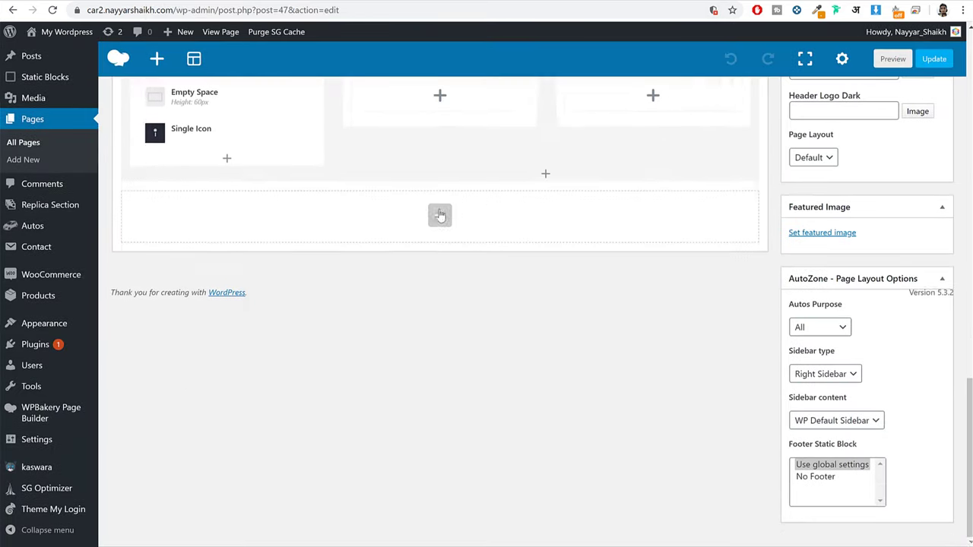
{"action": "scroll", "coordinate": [439, 304], "scroll_direction": "up", "scroll_amount": 1}
Compare the demo's Fast & Easy Booking card, then go back to the three-column row.
{"action": "left_click", "coordinate": [51, 2]}
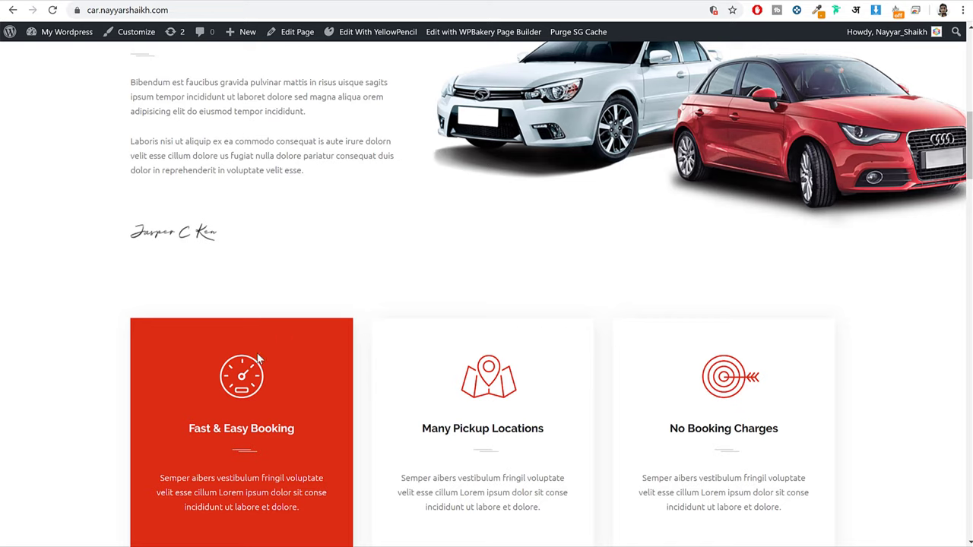
{"action": "left_click", "coordinate": [212, 1]}
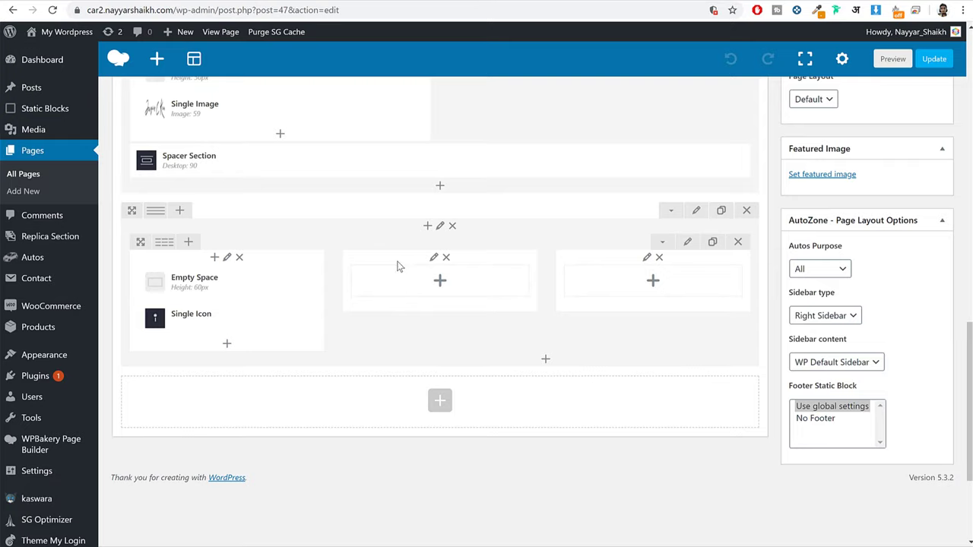
{"action": "scroll", "coordinate": [398, 265], "scroll_direction": "down", "scroll_amount": 3}
{"action": "scroll", "coordinate": [244, 228], "scroll_direction": "up", "scroll_amount": 2}
Clone the spacer below the Single Icon and set its height to 30px.
{"action": "left_click", "coordinate": [260, 221]}
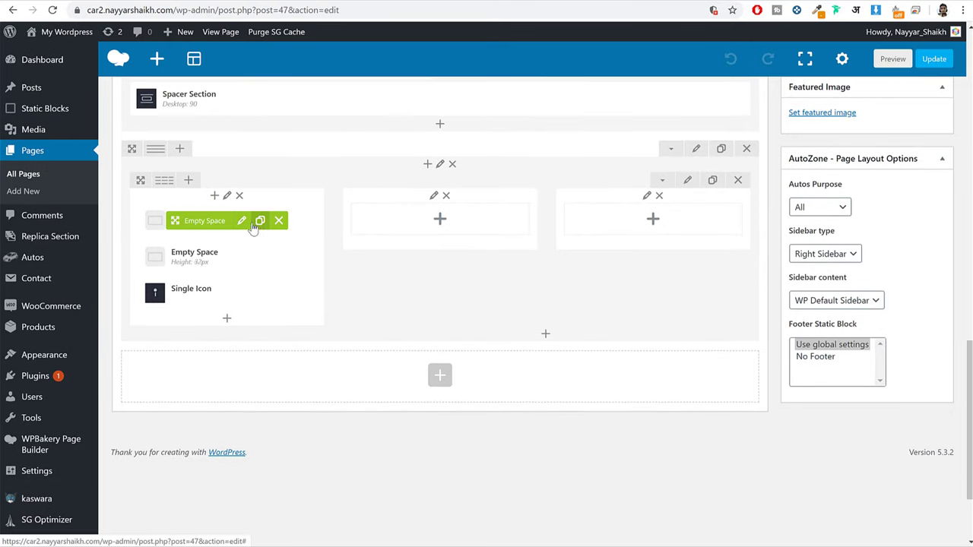
{"action": "left_click_drag", "start_coordinate": [217, 222], "coordinate": [204, 304]}
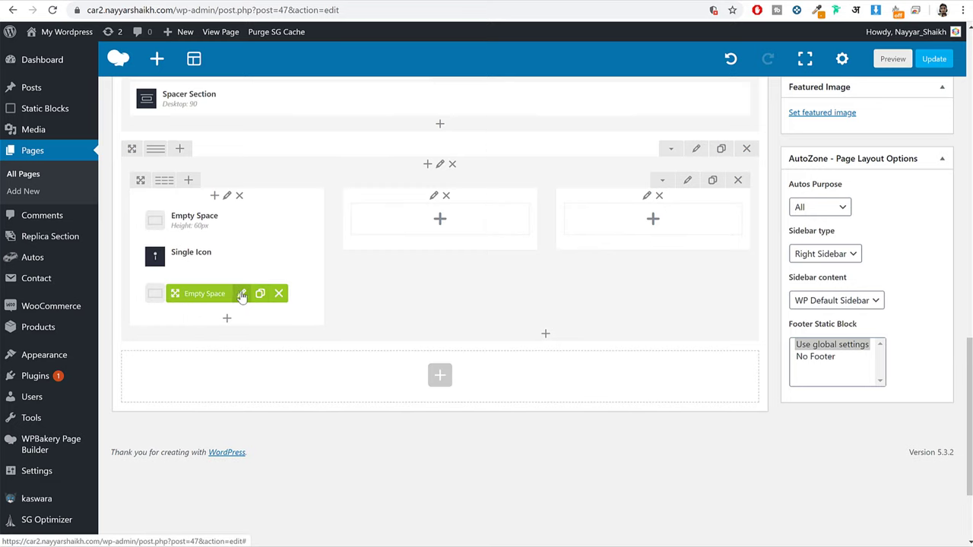
{"action": "left_click", "coordinate": [242, 292]}
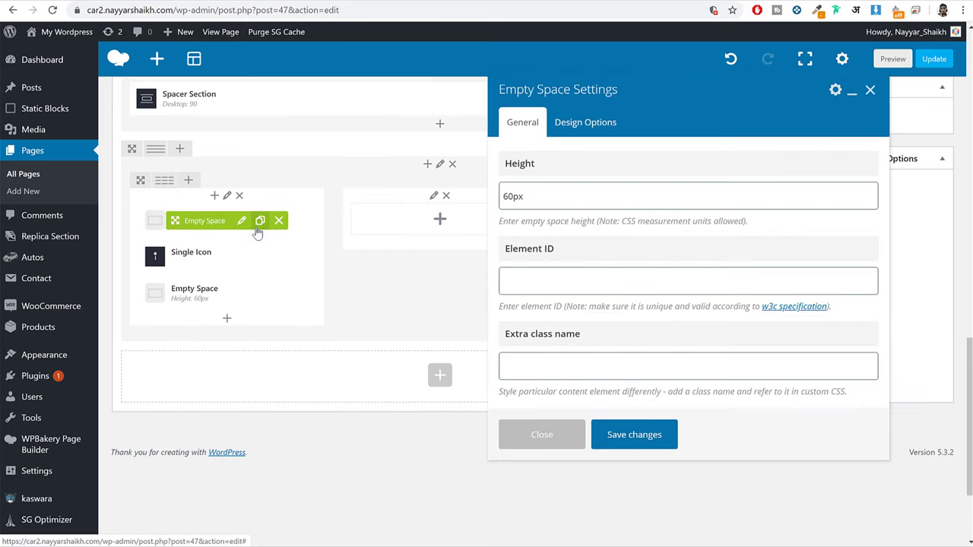
{"action": "left_click_drag", "start_coordinate": [507, 196], "coordinate": [501, 199]}
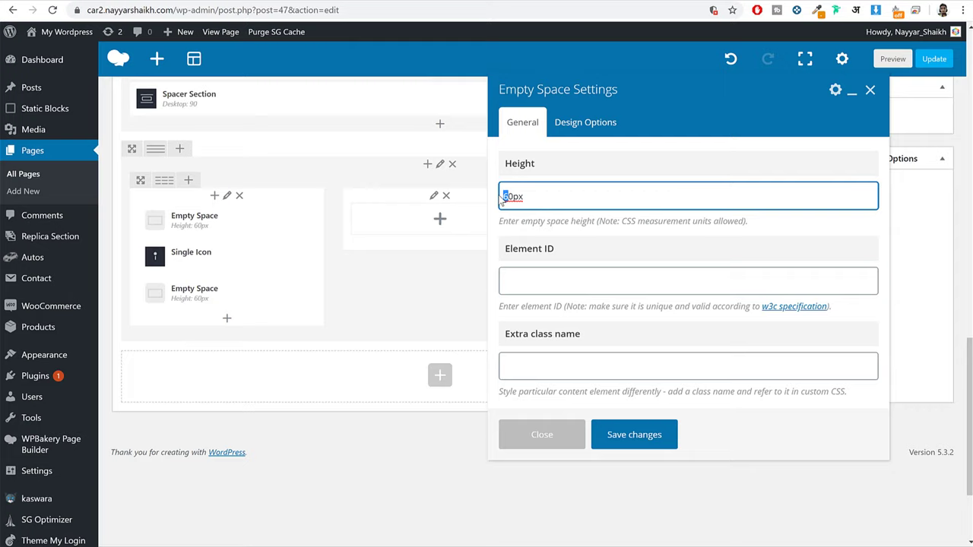
{"action": "left_click", "coordinate": [631, 435]}
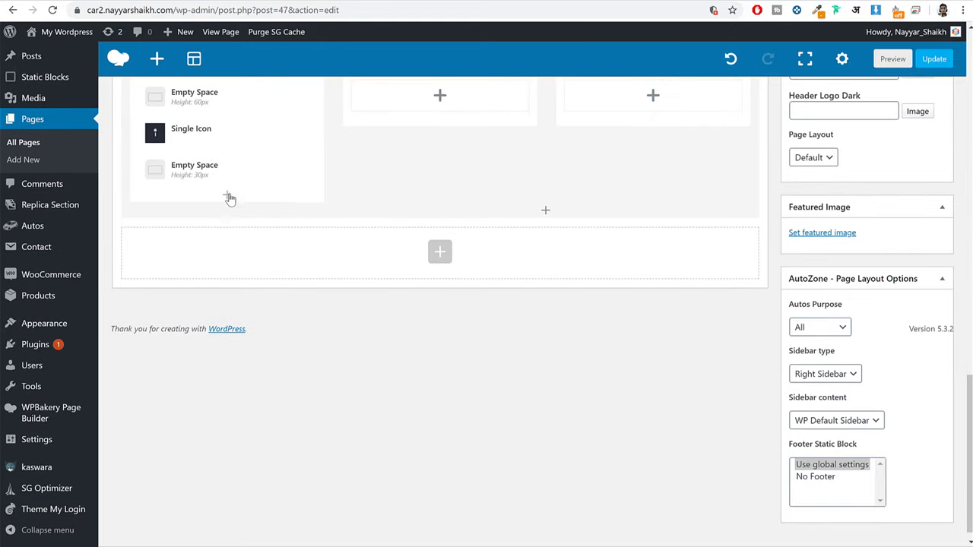
Add a centred Heading titled 'Fast & Easy Booking' to the first column.
{"action": "left_click", "coordinate": [227, 197]}
{"action": "type", "text": "haed"}
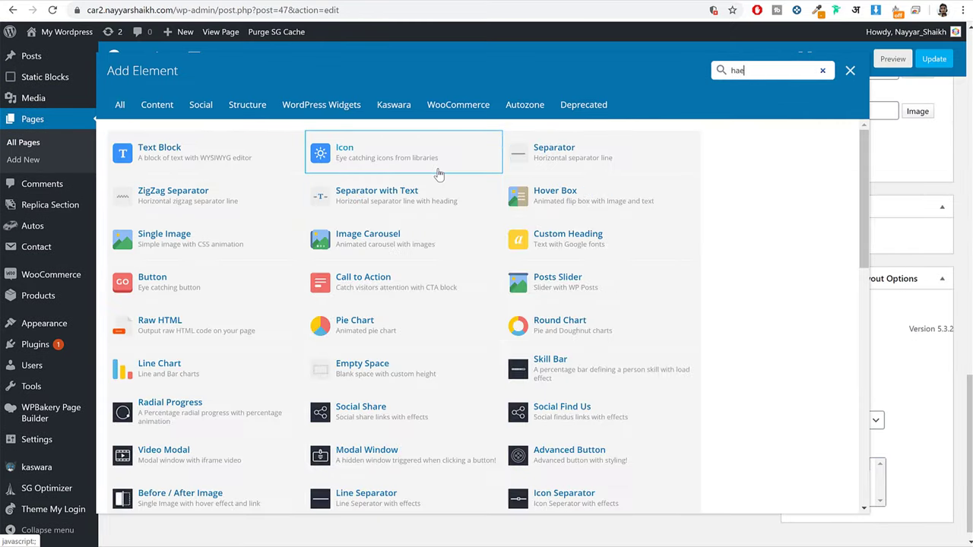
{"action": "key", "text": "BackSpace"}
{"action": "key", "text": "BackSpace"}
{"action": "type", "text": "ea"}
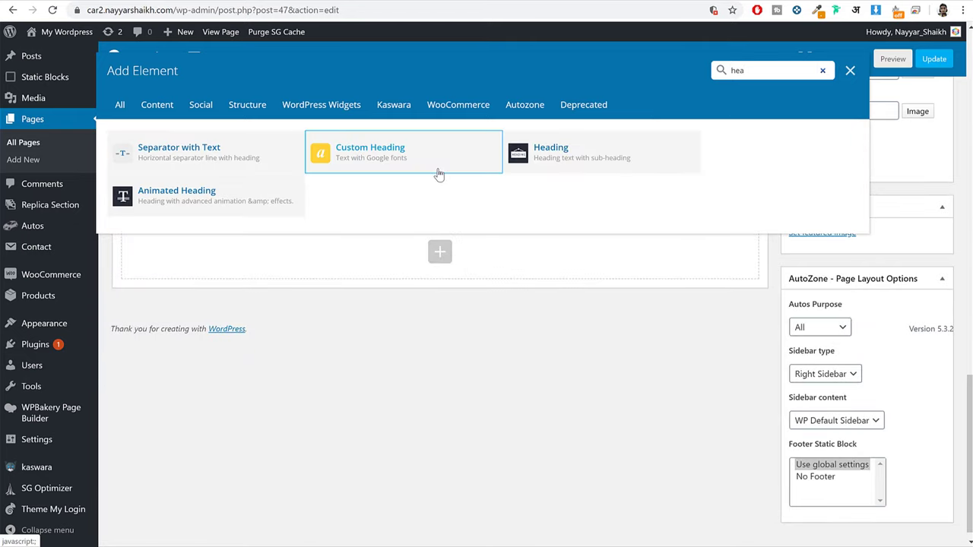
{"action": "left_click", "coordinate": [597, 160]}
{"action": "left_click", "coordinate": [571, 195]}
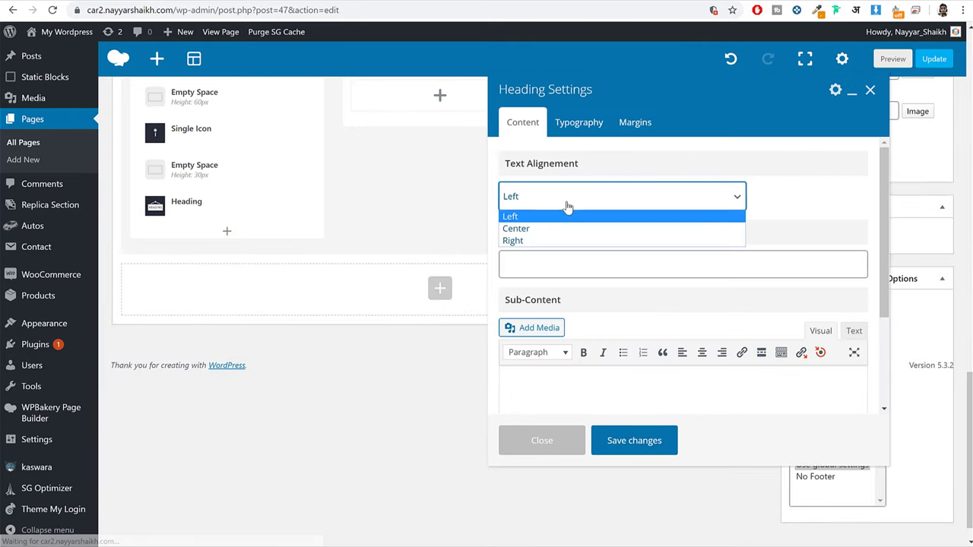
{"action": "left_click", "coordinate": [578, 228]}
{"action": "left_click", "coordinate": [558, 263]}
{"action": "key", "text": "ctrl+v"}
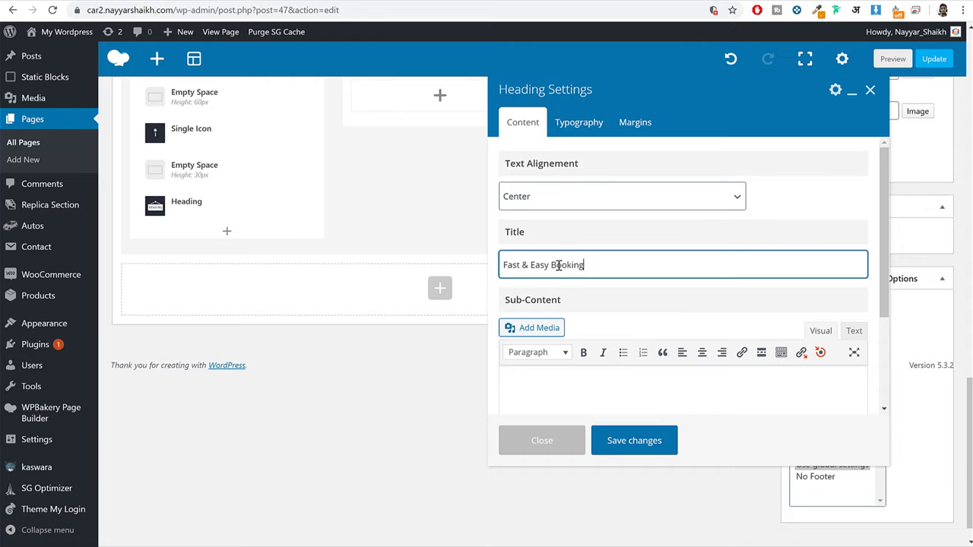
Set the heading's font size to 18px with line height 1.6.
{"action": "left_click", "coordinate": [576, 126]}
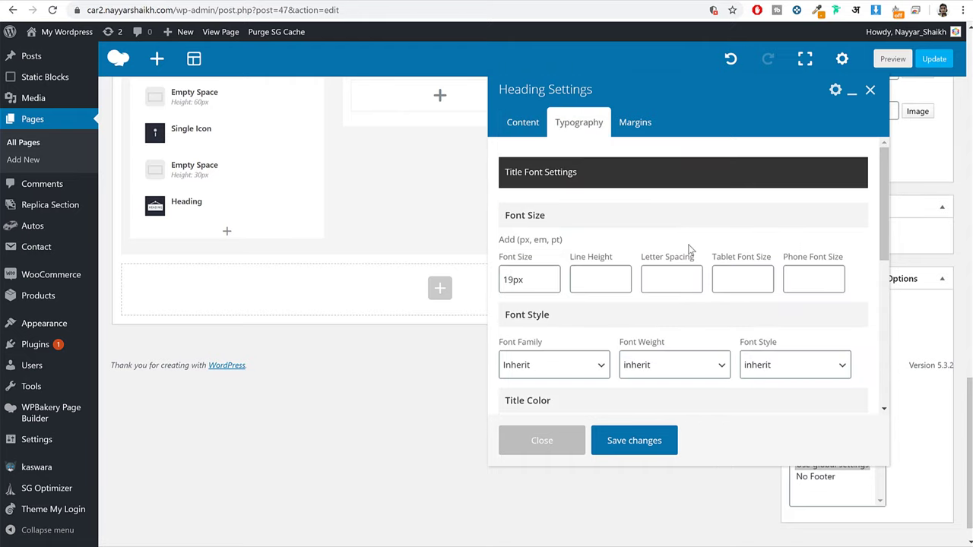
{"action": "scroll", "coordinate": [690, 250], "scroll_direction": "down", "scroll_amount": 1}
{"action": "left_click", "coordinate": [512, 216]}
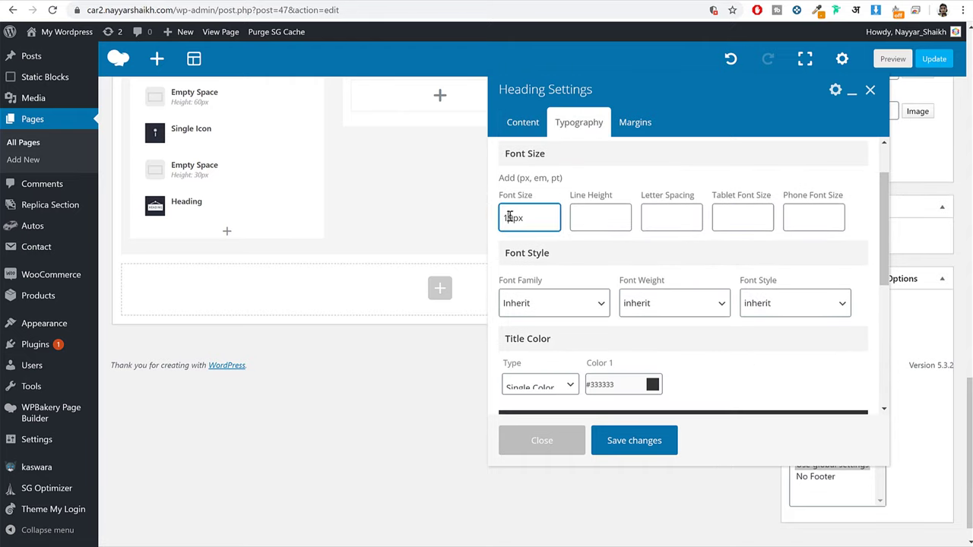
{"action": "key", "text": "shift+Left"}
{"action": "left_click", "coordinate": [597, 219]}
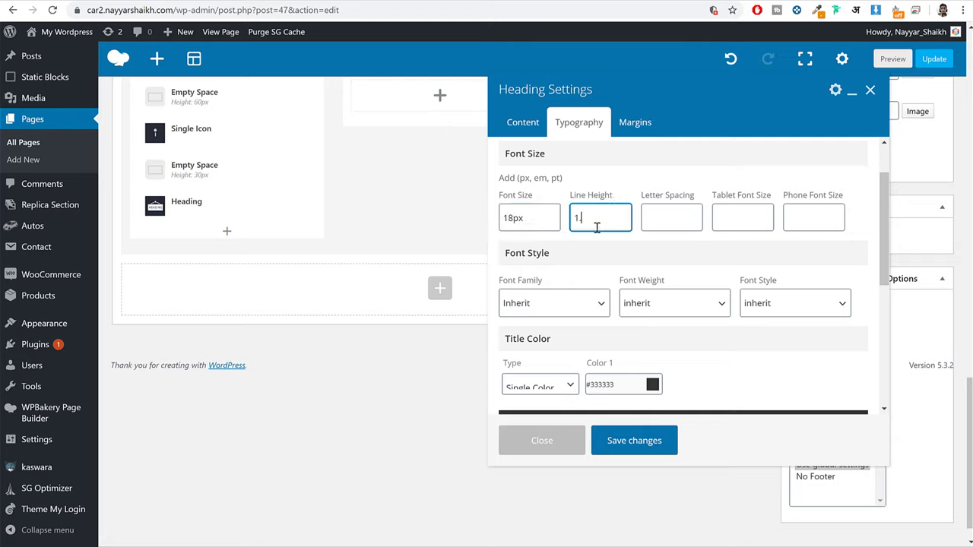
{"action": "scroll", "coordinate": [599, 232], "scroll_direction": "down", "scroll_amount": 1}
Make the heading weight 700 in colour #222222 and save it.
{"action": "left_click", "coordinate": [651, 243]}
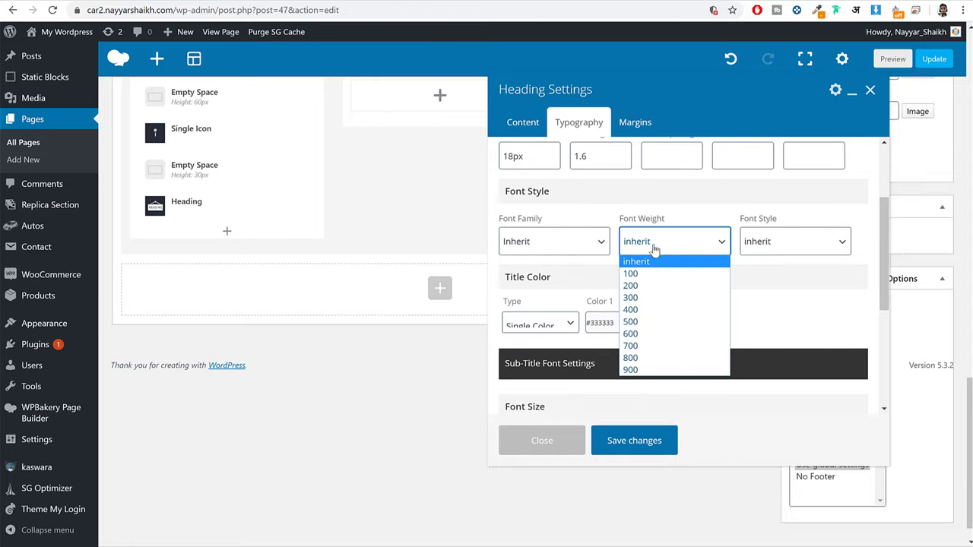
{"action": "left_click", "coordinate": [651, 346]}
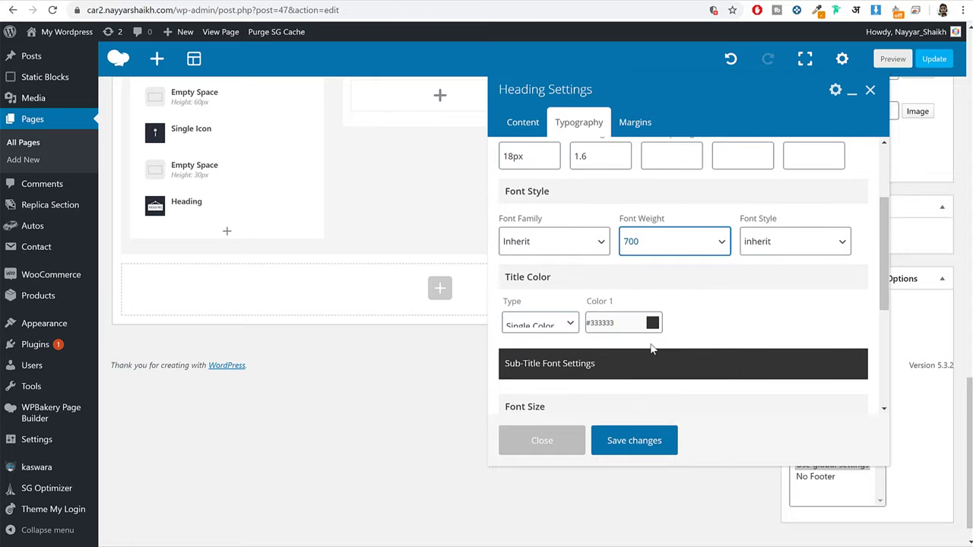
{"action": "scroll", "coordinate": [689, 316], "scroll_direction": "down", "scroll_amount": 1}
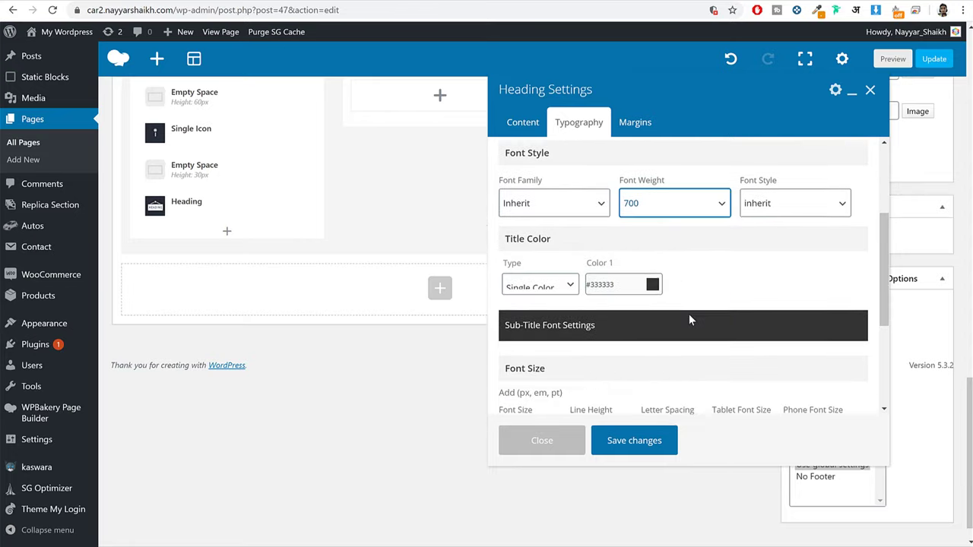
{"action": "left_click", "coordinate": [612, 261]}
{"action": "double_click", "coordinate": [612, 261]}
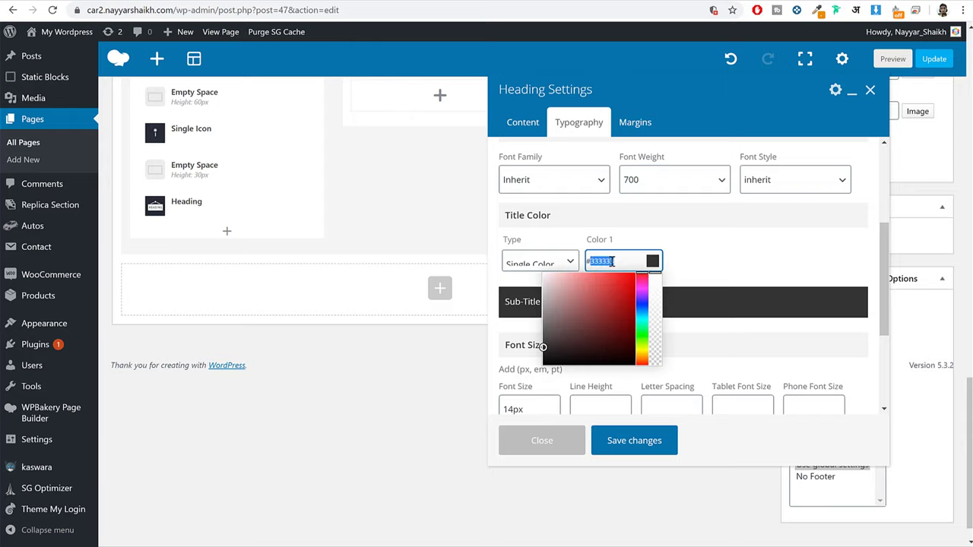
{"action": "type", "text": "222222"}
{"action": "left_click", "coordinate": [716, 242]}
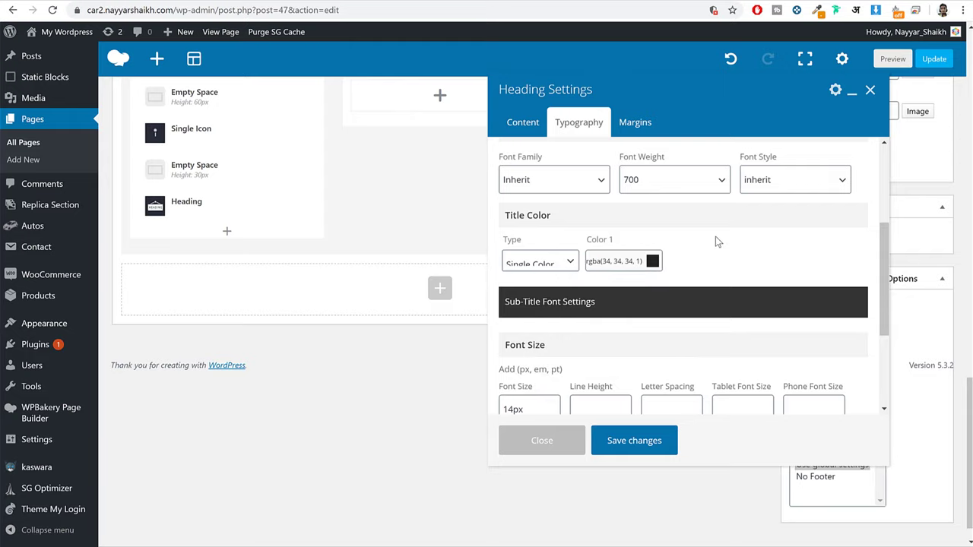
{"action": "left_click", "coordinate": [634, 441]}
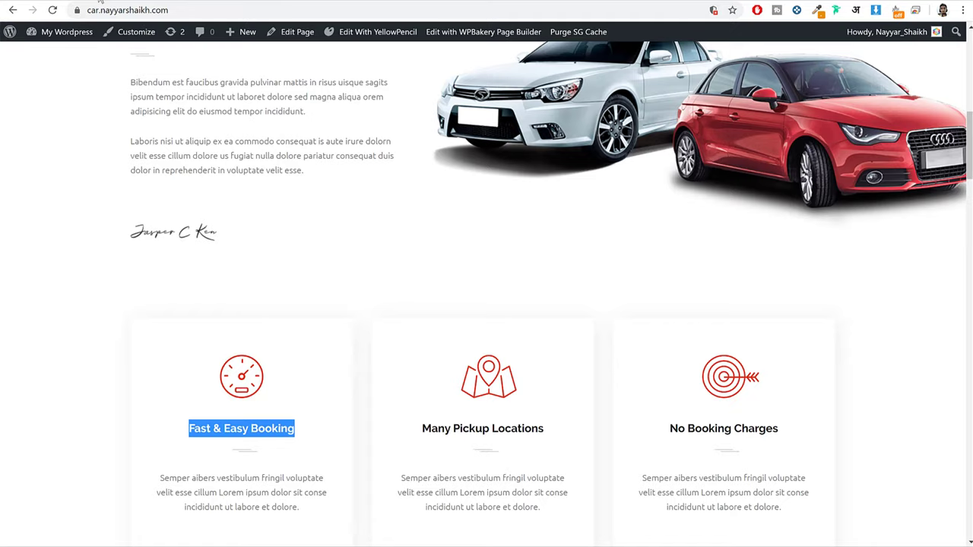
Clone the 30px spacer below the heading and change its height to 20px.
{"action": "scroll", "coordinate": [266, 304], "scroll_direction": "down", "scroll_amount": 2}
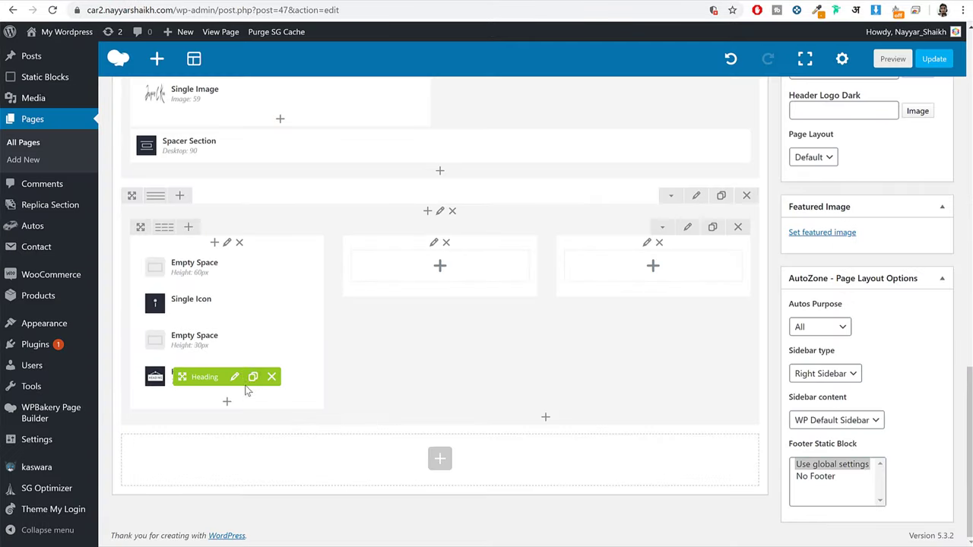
{"action": "left_click", "coordinate": [256, 345]}
{"action": "left_click_drag", "start_coordinate": [215, 340], "coordinate": [217, 378]}
{"action": "left_click", "coordinate": [241, 376]}
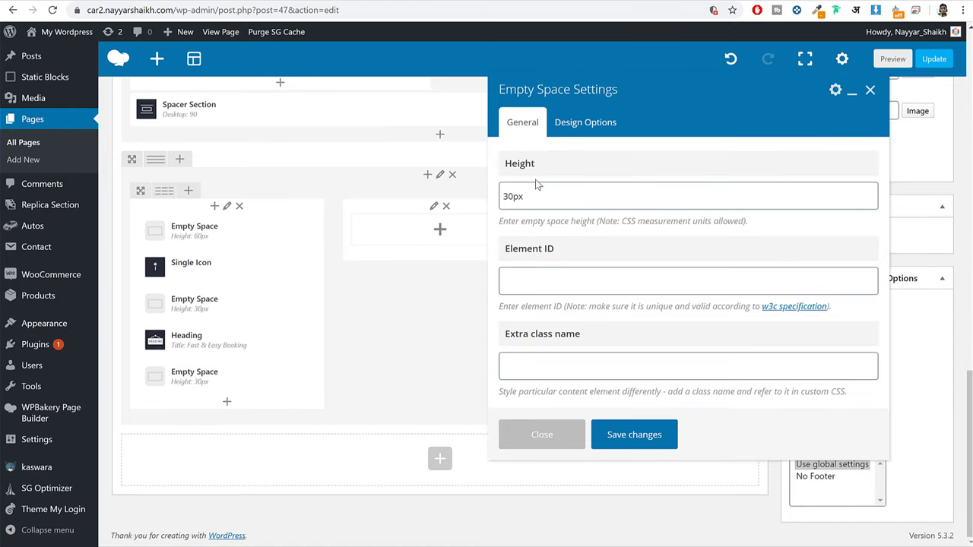
{"action": "left_click_drag", "start_coordinate": [510, 194], "coordinate": [504, 194]}
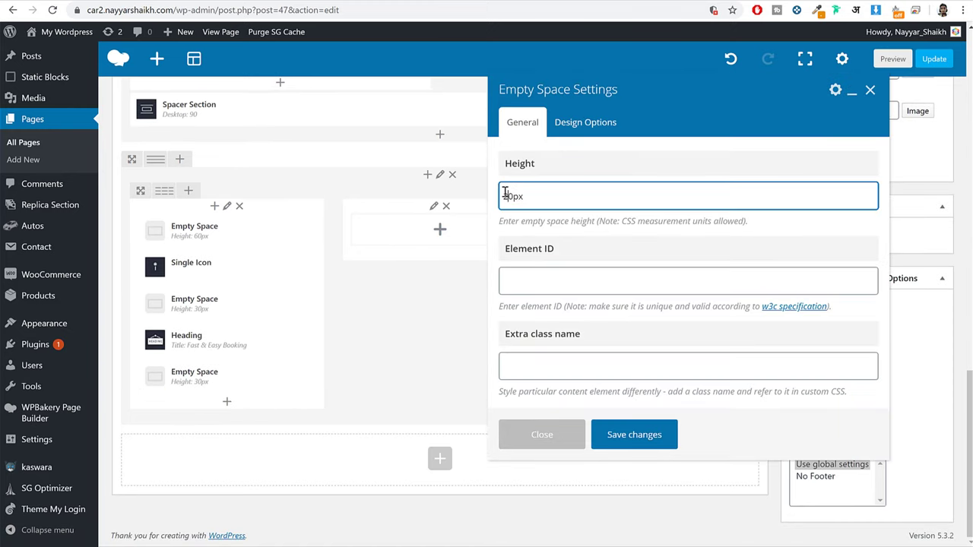
{"action": "left_click", "coordinate": [649, 438]}
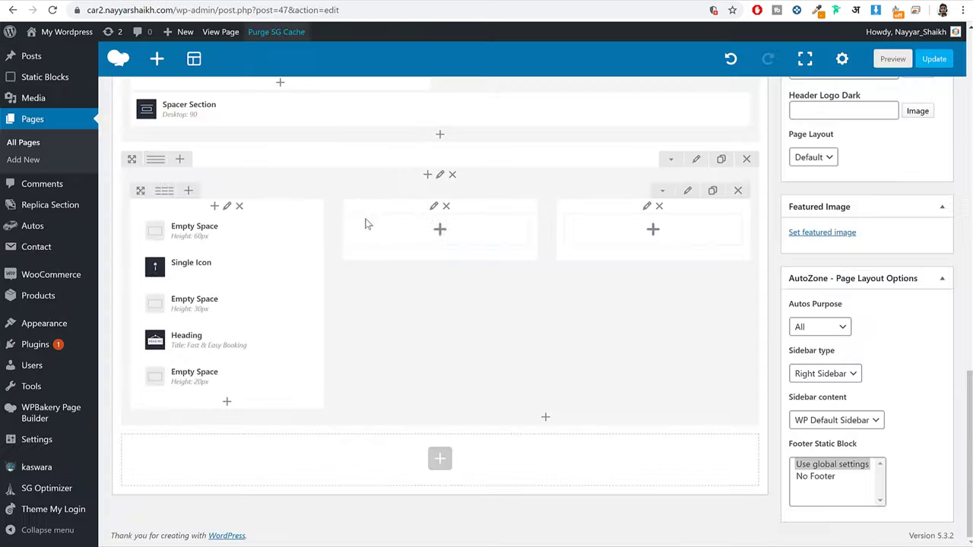
{"action": "scroll", "coordinate": [342, 225], "scroll_direction": "up", "scroll_amount": 5}
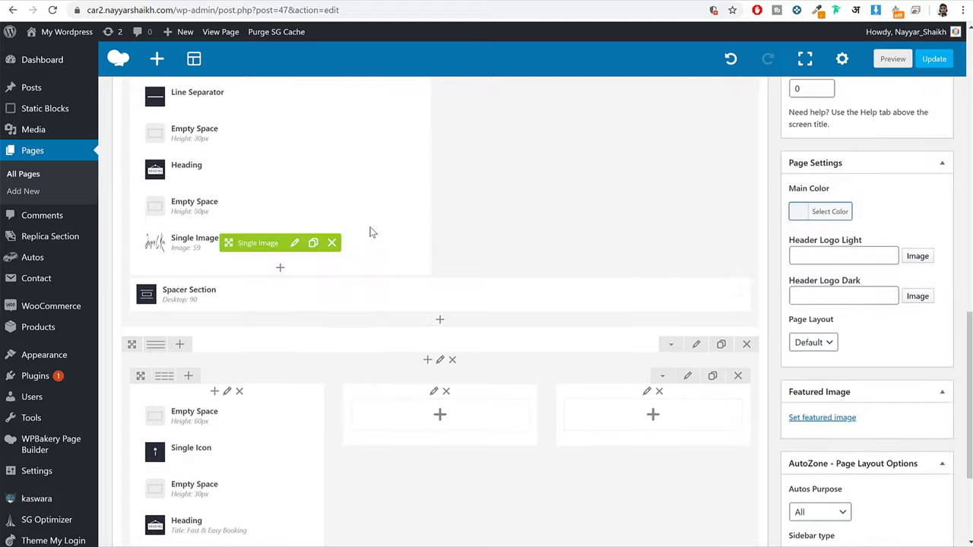
Duplicate a Line Separator and place it under the Fast & Easy Booking heading.
{"action": "scroll", "coordinate": [335, 220], "scroll_direction": "up", "scroll_amount": 2}
{"action": "scroll", "coordinate": [271, 213], "scroll_direction": "down", "scroll_amount": 1}
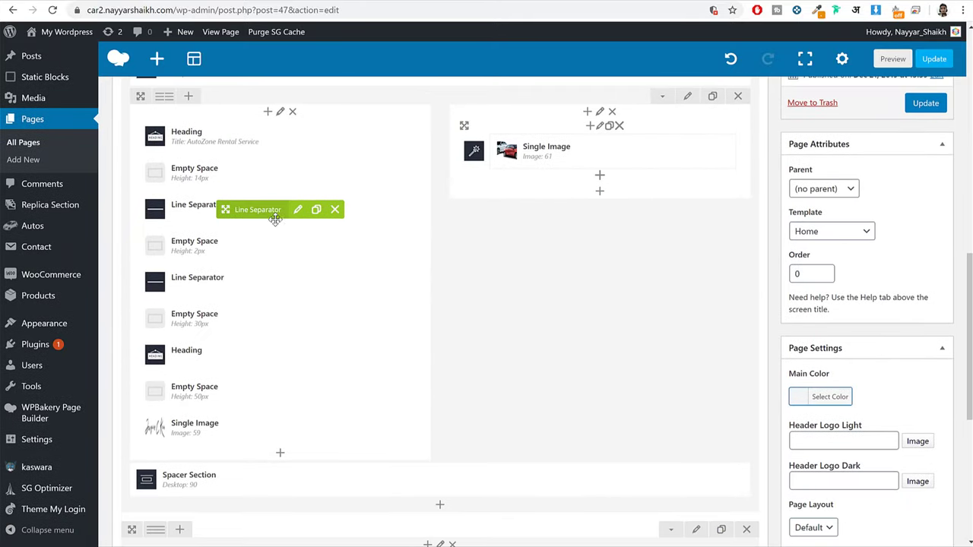
{"action": "right_click", "coordinate": [304, 215]}
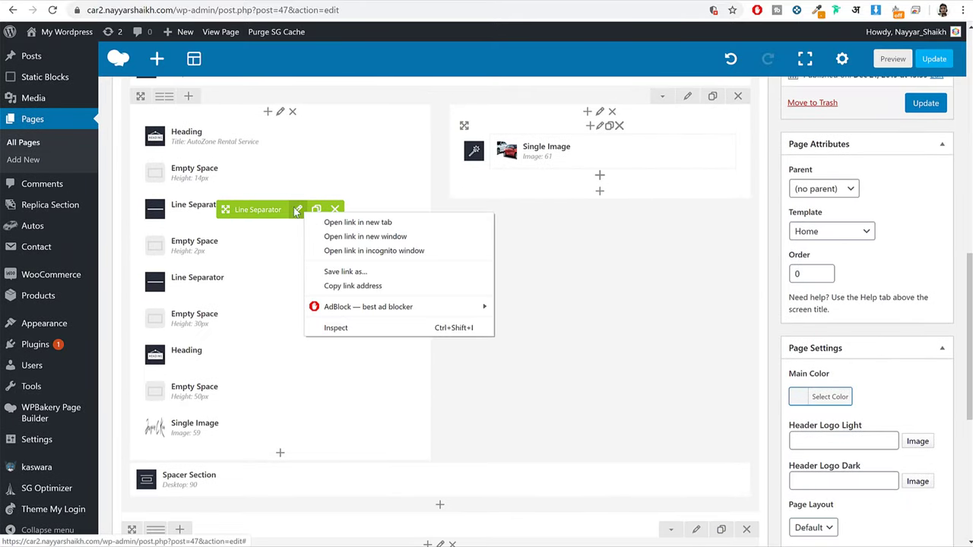
{"action": "left_click", "coordinate": [279, 208]}
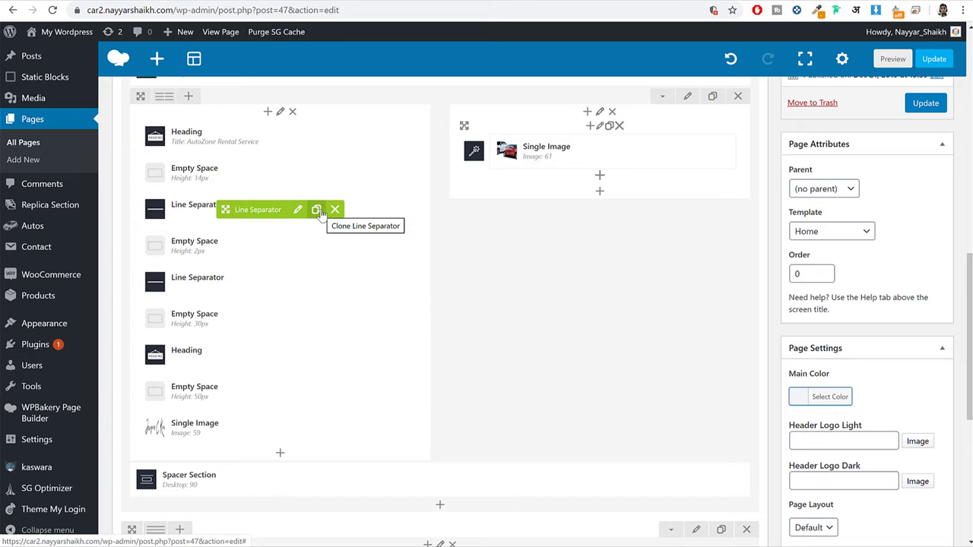
{"action": "left_click", "coordinate": [320, 212]}
{"action": "scroll", "coordinate": [508, 247], "scroll_direction": "down", "scroll_amount": 2}
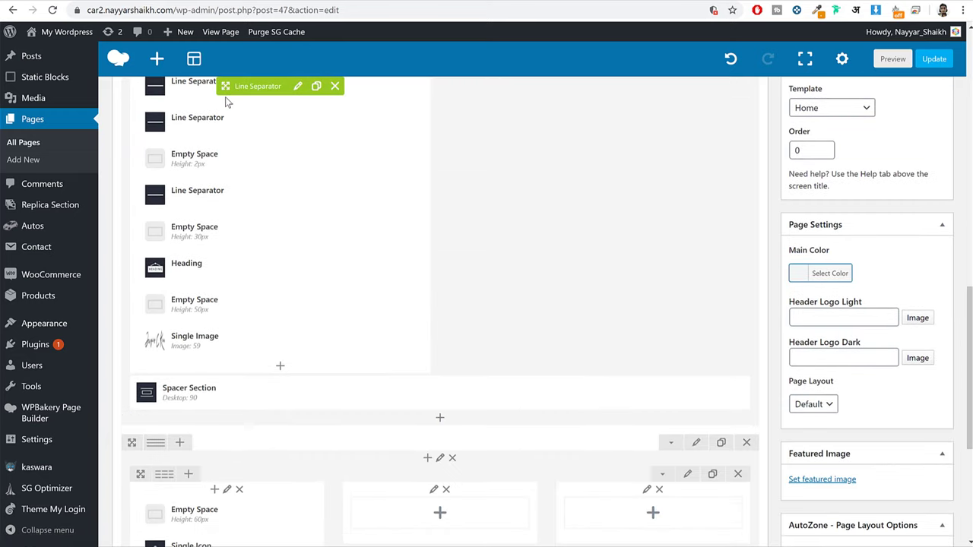
{"action": "left_click_drag", "start_coordinate": [225, 90], "coordinate": [199, 441]}
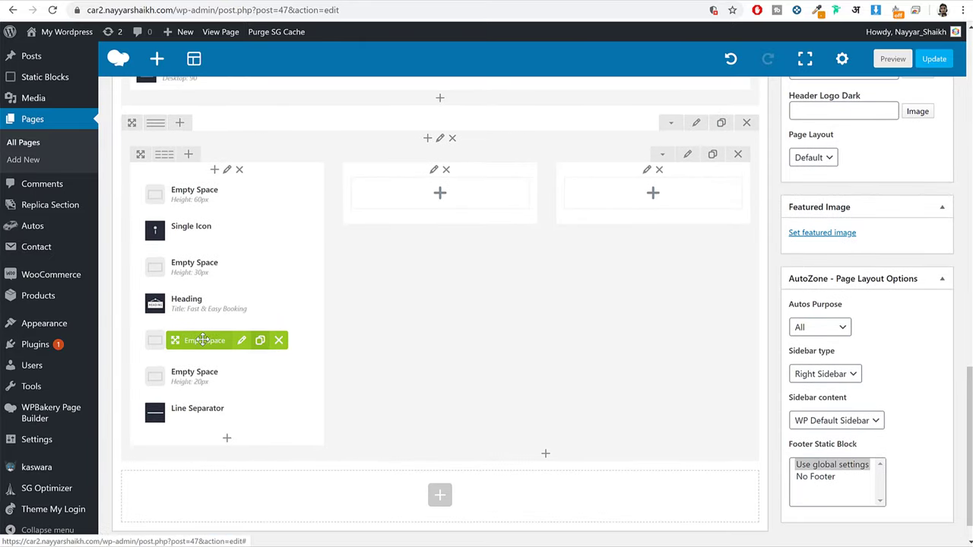
Move the spacer below the separator at 2px, and add a second separator beneath it.
{"action": "left_click_drag", "start_coordinate": [203, 340], "coordinate": [205, 416]}
{"action": "left_click", "coordinate": [241, 413]}
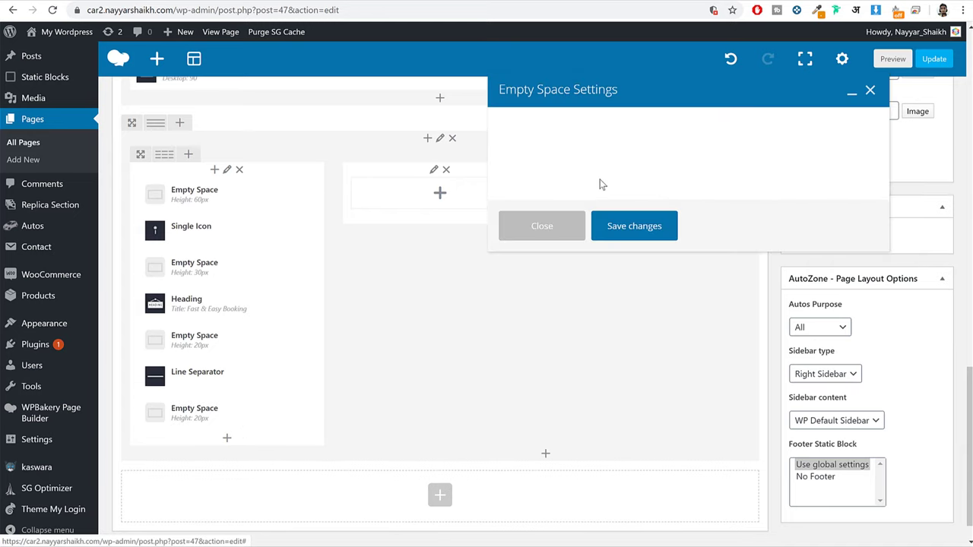
{"action": "left_click", "coordinate": [511, 195]}
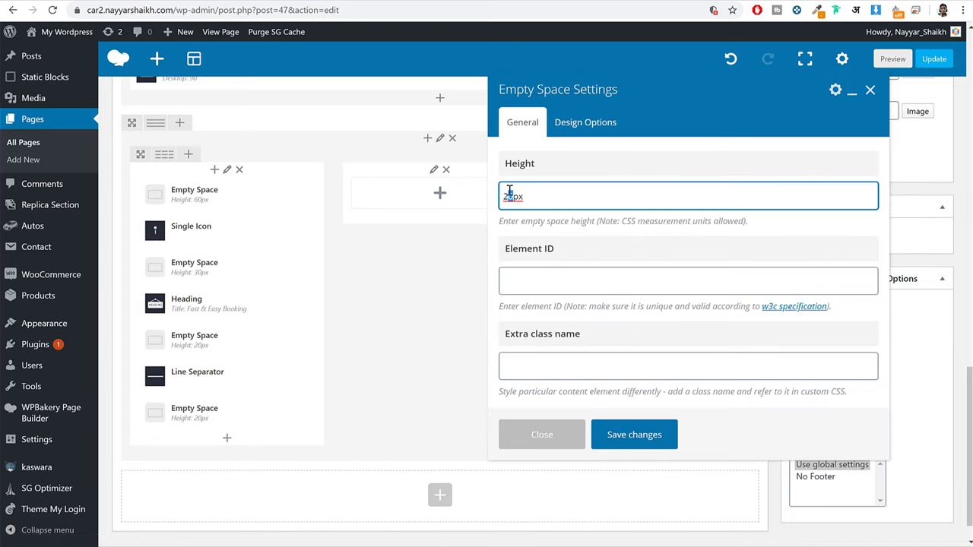
{"action": "left_click", "coordinate": [652, 445]}
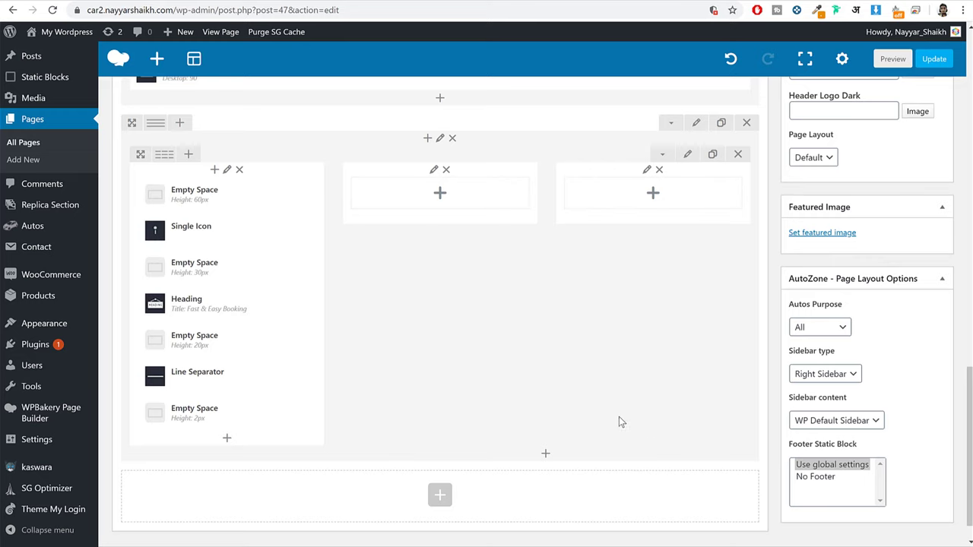
{"action": "left_click", "coordinate": [262, 340]}
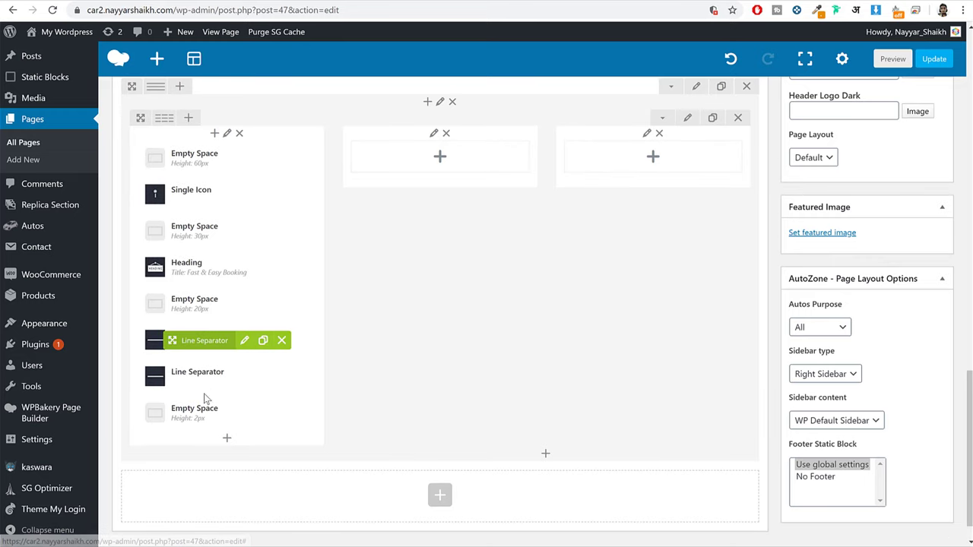
{"action": "mouse_move", "coordinate": [182, 374]}
{"action": "left_mouse_down"}
{"action": "mouse_move", "coordinate": [187, 429]}
{"action": "mouse_move", "coordinate": [188, 402]}
{"action": "mouse_move", "coordinate": [182, 414]}
{"action": "left_mouse_up"}
Set the new line separator's alignment to Center.
{"action": "left_click", "coordinate": [248, 412]}
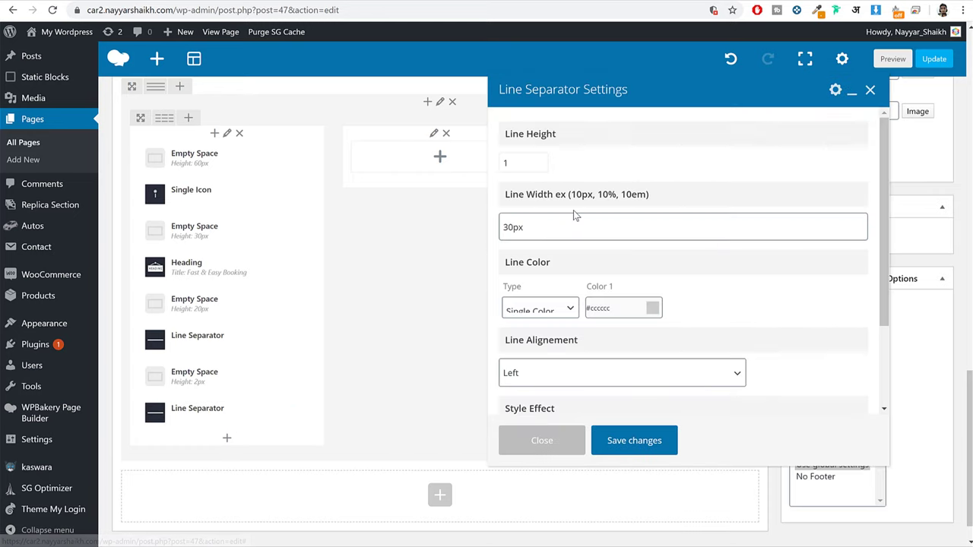
{"action": "scroll", "coordinate": [622, 229], "scroll_direction": "down", "scroll_amount": 3}
{"action": "left_click", "coordinate": [580, 262]}
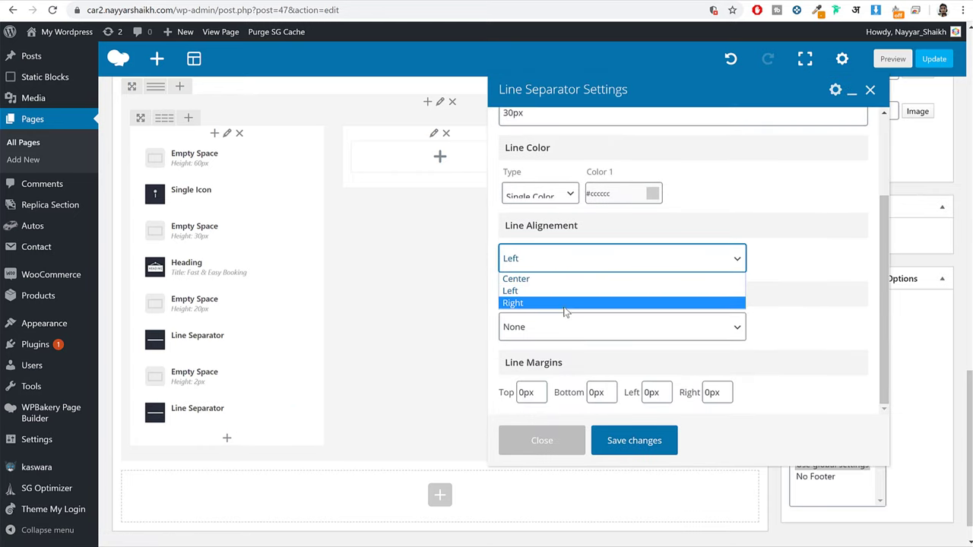
{"action": "left_click", "coordinate": [570, 276]}
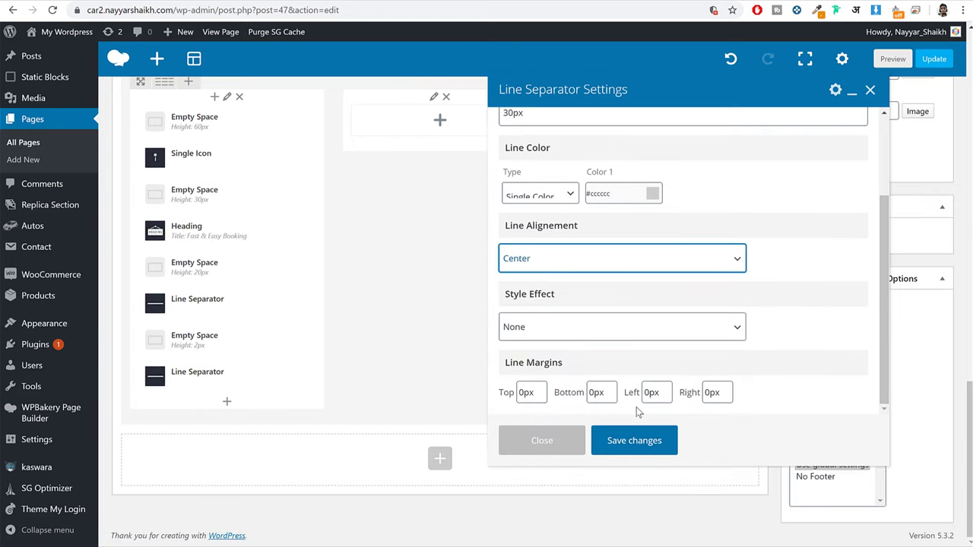
{"action": "left_click_drag", "start_coordinate": [648, 396], "coordinate": [645, 396]}
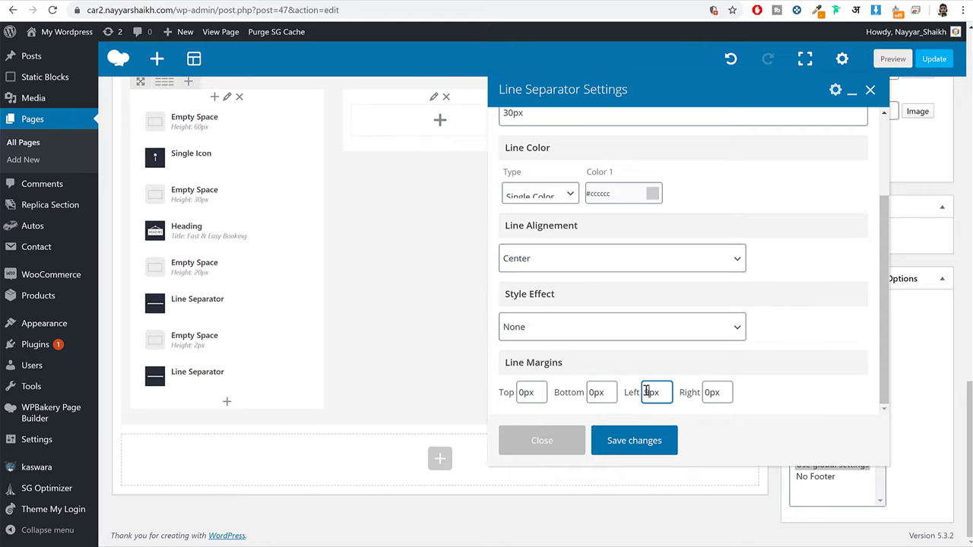
{"action": "left_click", "coordinate": [651, 443]}
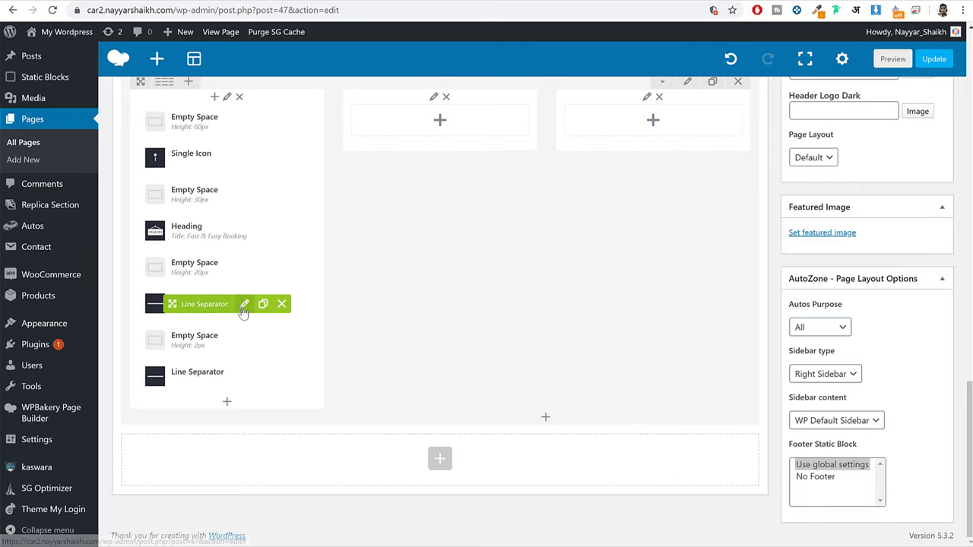
Centre the other line separator as well, and duplicate the spacer.
{"action": "left_click", "coordinate": [244, 304]}
{"action": "scroll", "coordinate": [593, 269], "scroll_direction": "down", "scroll_amount": 1}
{"action": "left_click", "coordinate": [571, 310]}
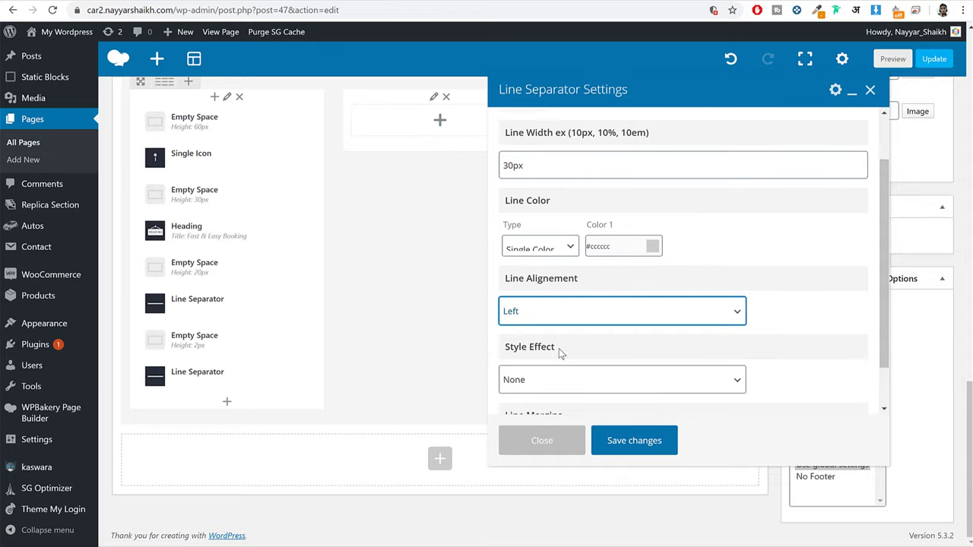
{"action": "left_click", "coordinate": [554, 313]}
{"action": "left_click", "coordinate": [550, 344]}
{"action": "left_click", "coordinate": [547, 310]}
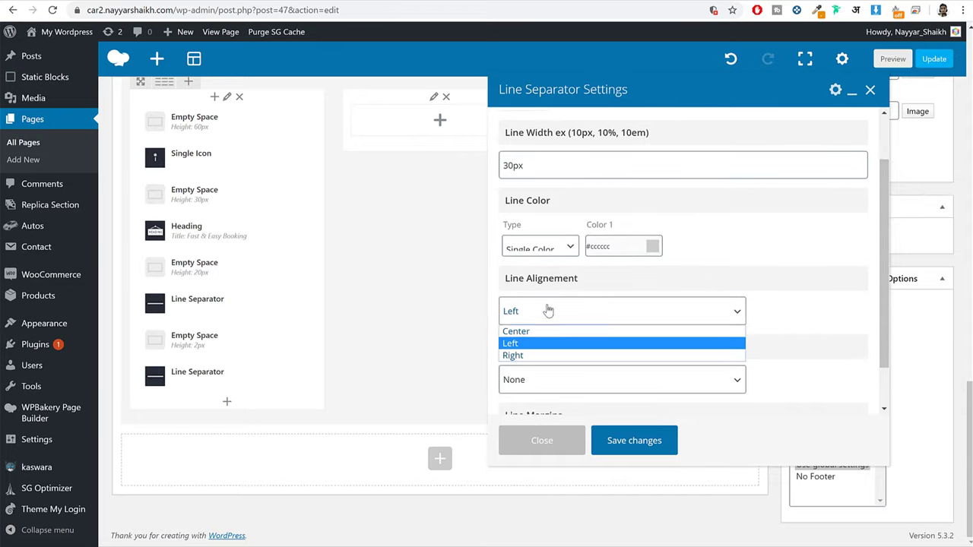
{"action": "left_click", "coordinate": [531, 332]}
{"action": "left_click", "coordinate": [636, 443]}
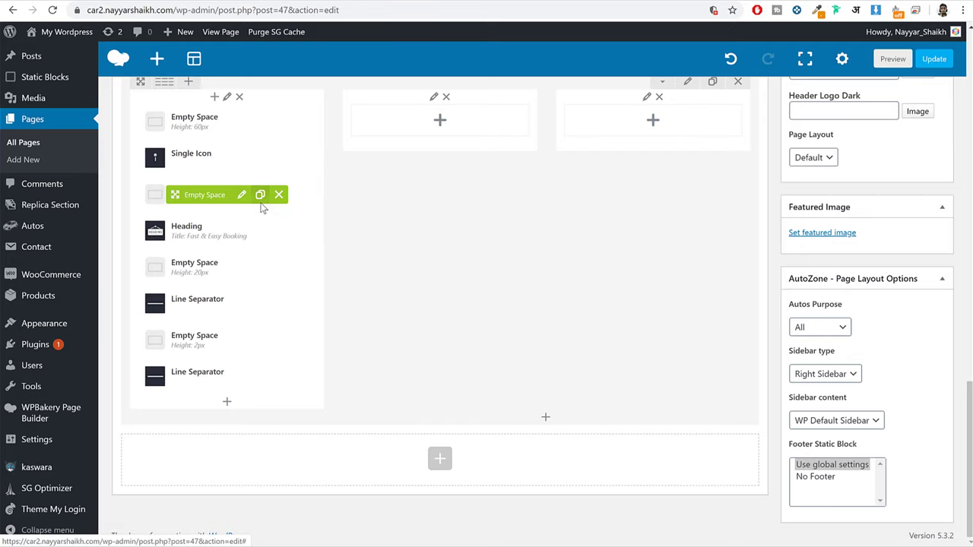
{"action": "left_click", "coordinate": [260, 198]}
Drop the 30px spacer copy at the column bottom, update, and check the live homepage.
{"action": "left_click_drag", "start_coordinate": [176, 194], "coordinate": [191, 416]}
{"action": "left_click", "coordinate": [941, 59]}
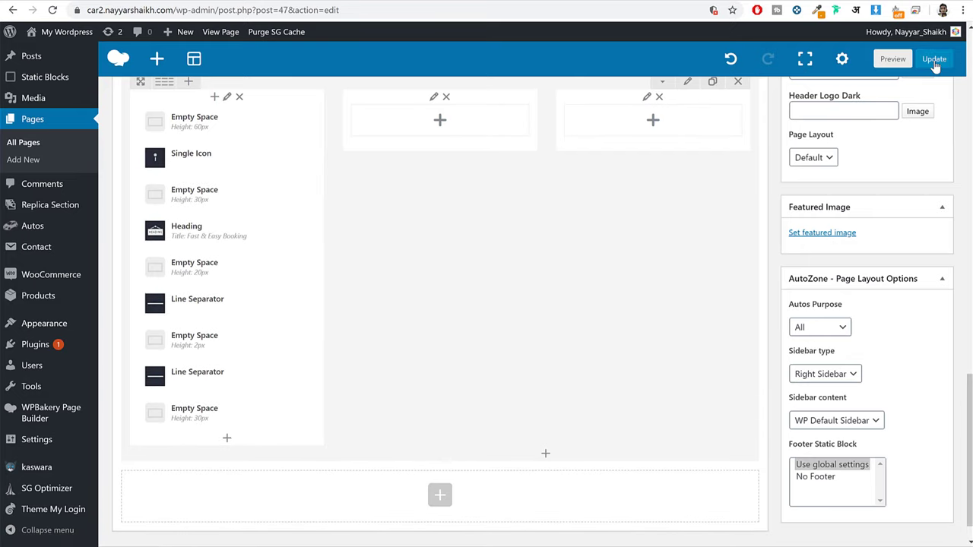
{"action": "left_click", "coordinate": [384, 4]}
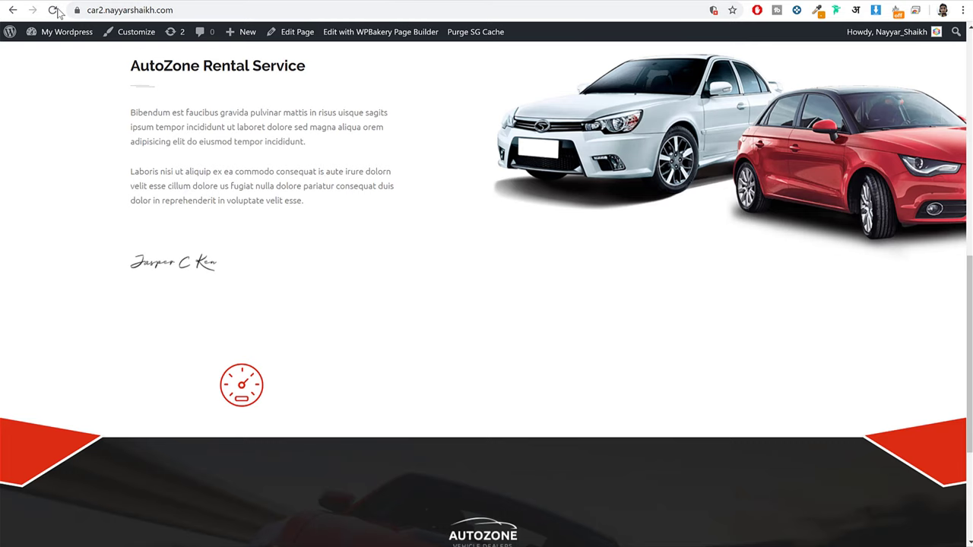
{"action": "left_click", "coordinate": [55, 11]}
{"action": "scroll", "coordinate": [361, 147], "scroll_direction": "down", "scroll_amount": 2}
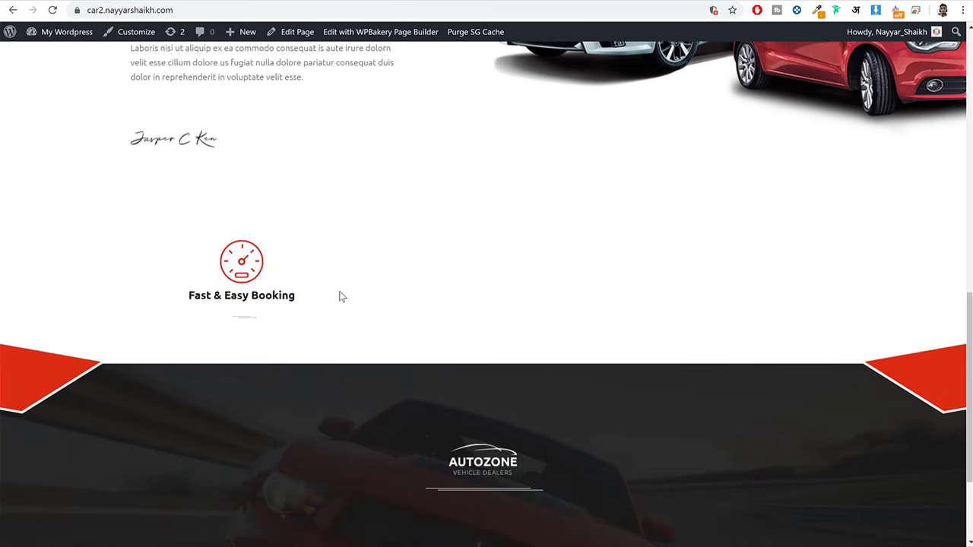
{"action": "left_click_drag", "start_coordinate": [185, 293], "coordinate": [319, 297]}
{"action": "left_click", "coordinate": [281, 298]}
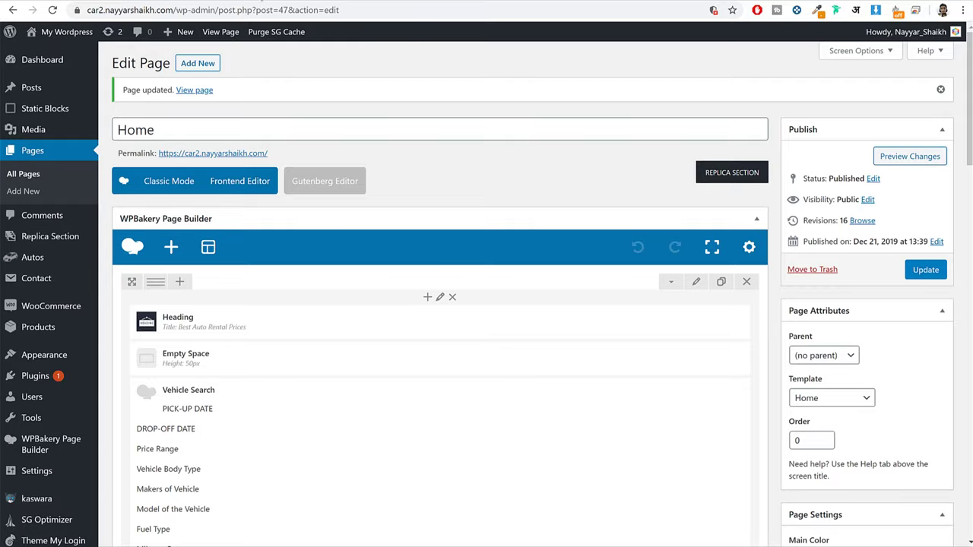
{"action": "scroll", "coordinate": [399, 262], "scroll_direction": "down", "scroll_amount": 10}
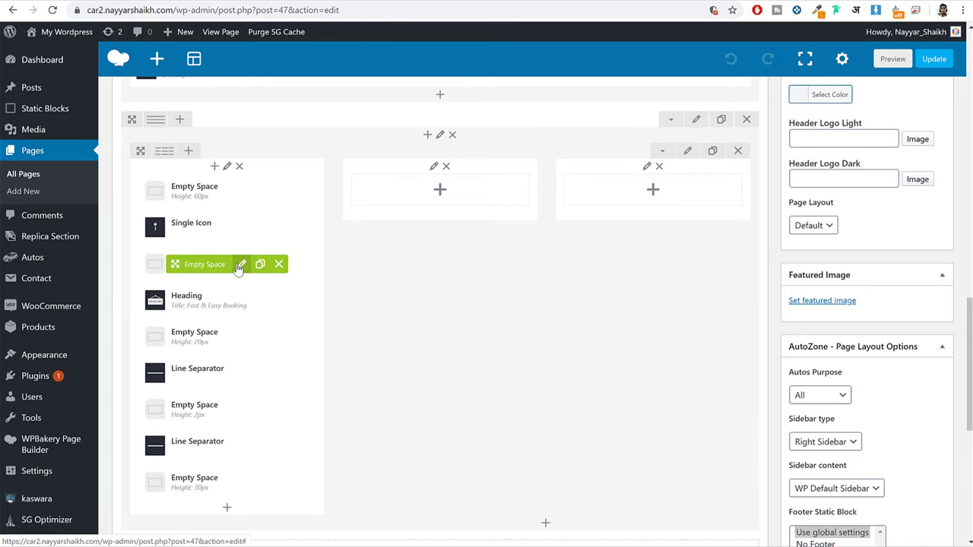
Set the Fast & Easy Booking heading's font family to Title font and update the page.
{"action": "left_click", "coordinate": [239, 263]}
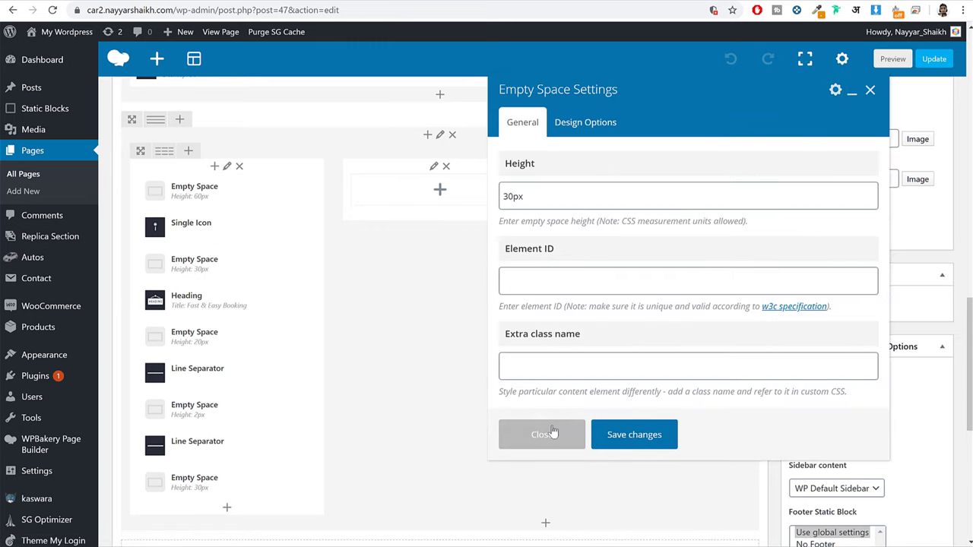
{"action": "left_click", "coordinate": [552, 431]}
{"action": "left_click", "coordinate": [234, 301]}
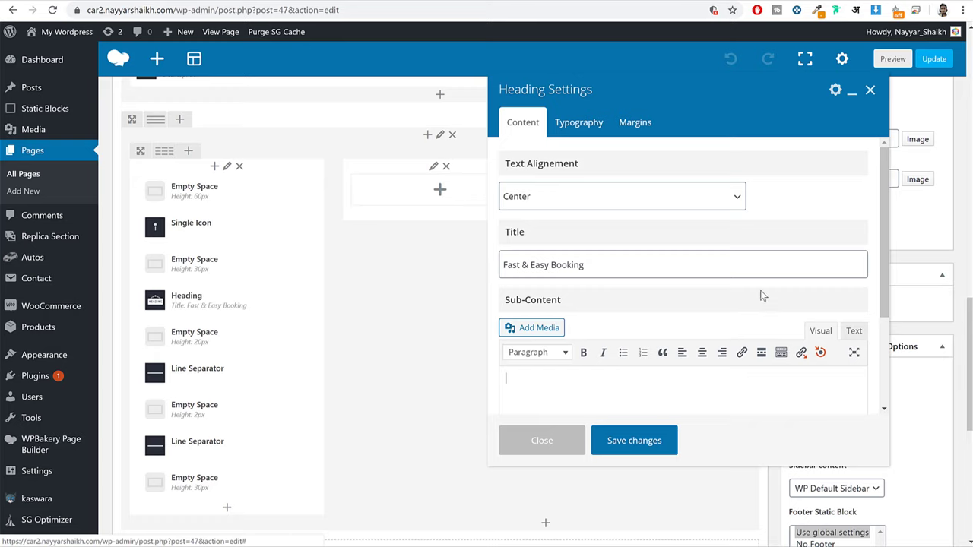
{"action": "left_click", "coordinate": [561, 125]}
{"action": "scroll", "coordinate": [652, 258], "scroll_direction": "down", "scroll_amount": 2}
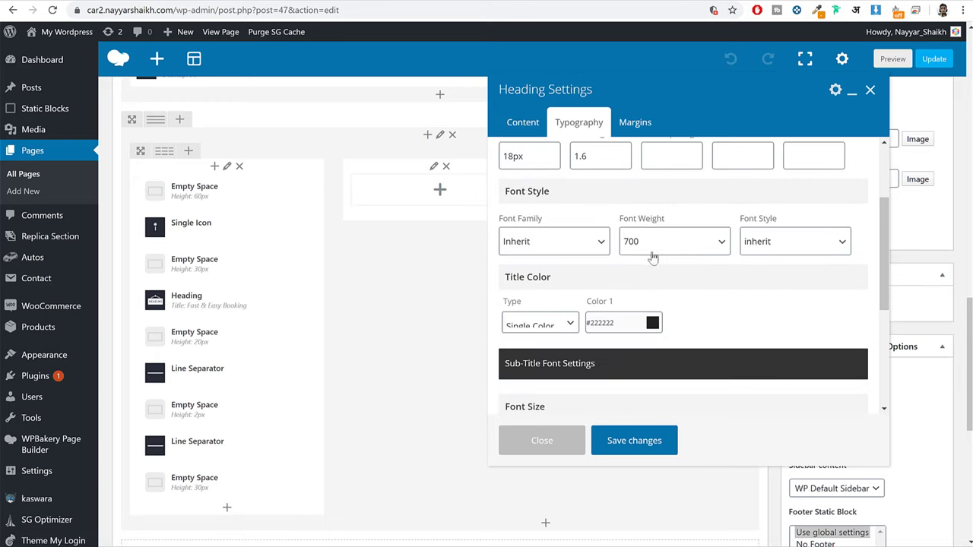
{"action": "left_click", "coordinate": [551, 241]}
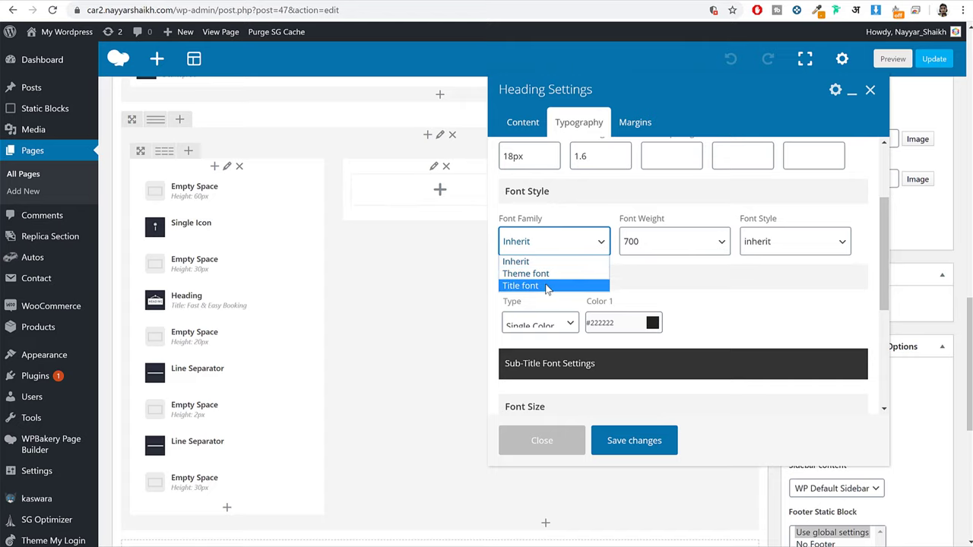
{"action": "left_click", "coordinate": [520, 286]}
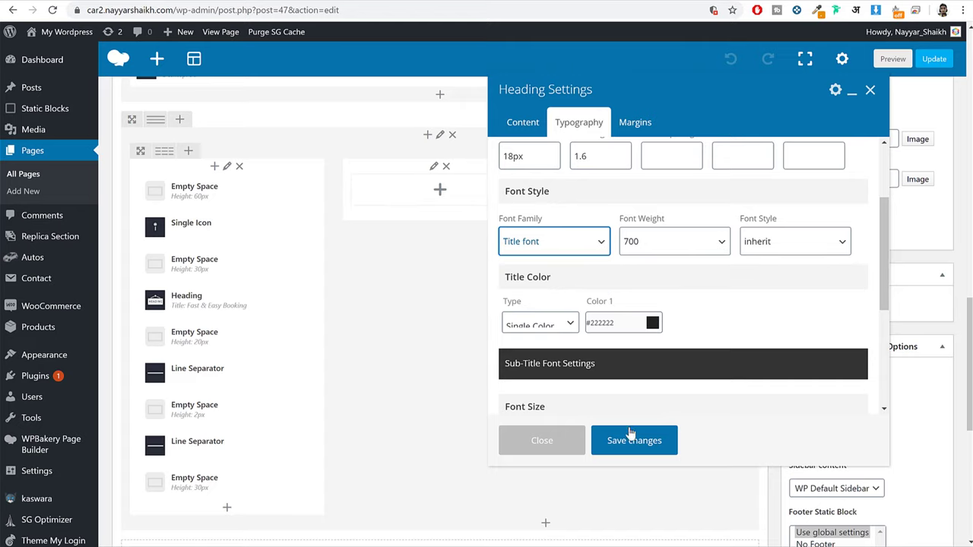
{"action": "left_click", "coordinate": [625, 440]}
{"action": "left_click", "coordinate": [934, 59]}
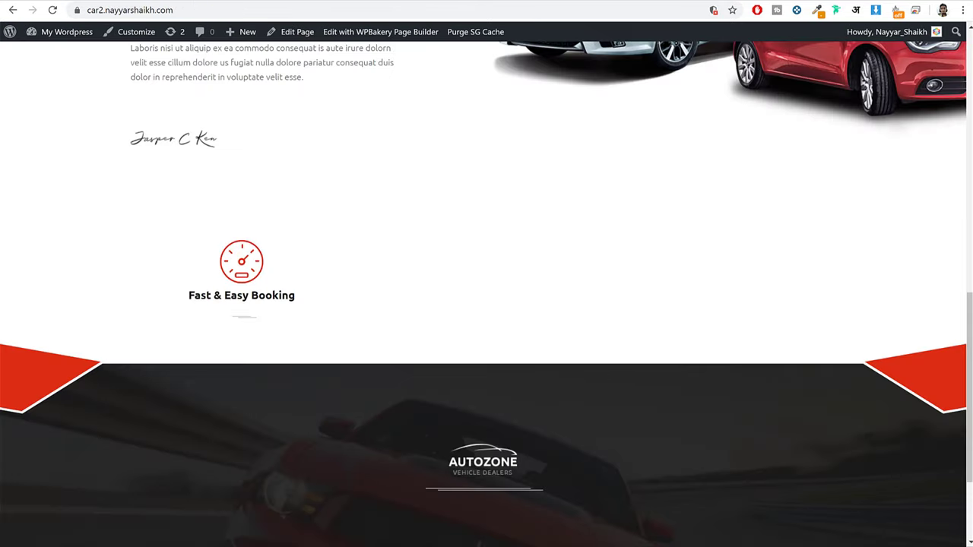
{"action": "left_click", "coordinate": [53, 10]}
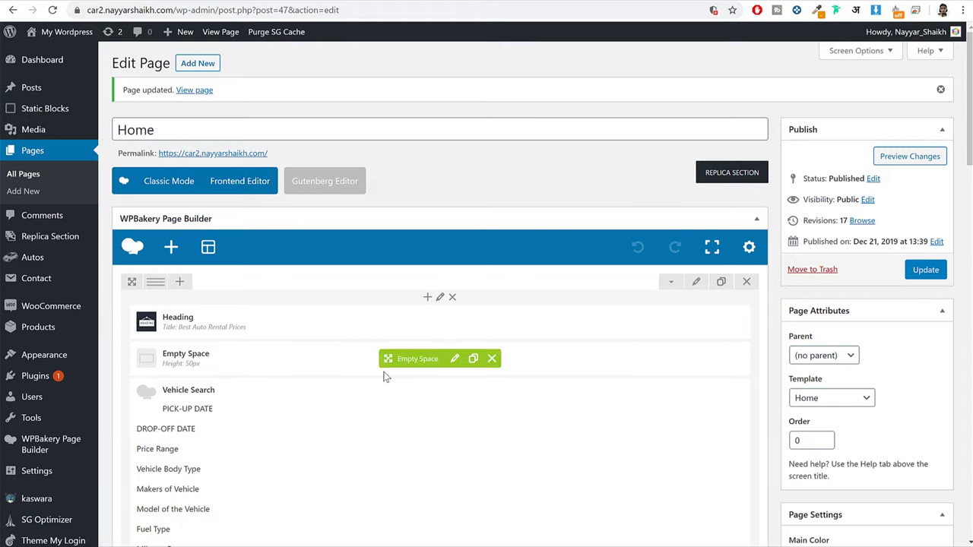
{"action": "scroll", "coordinate": [265, 203], "scroll_direction": "down", "scroll_amount": 8}
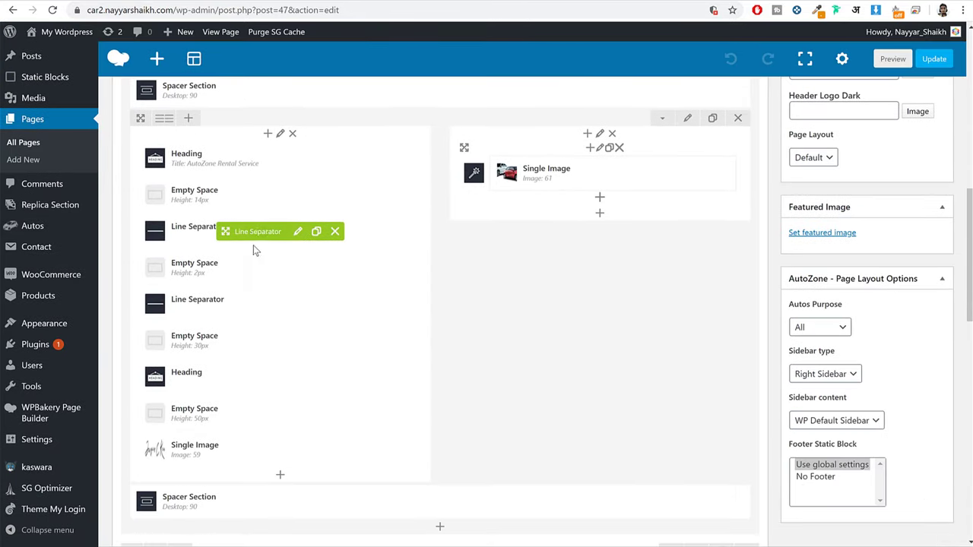
Raise the Empty Space under the speedometer icon to 60px, then update and reload the live homepage.
{"action": "scroll", "coordinate": [245, 259], "scroll_direction": "down", "scroll_amount": 1}
{"action": "scroll", "coordinate": [244, 259], "scroll_direction": "up", "scroll_amount": 2}
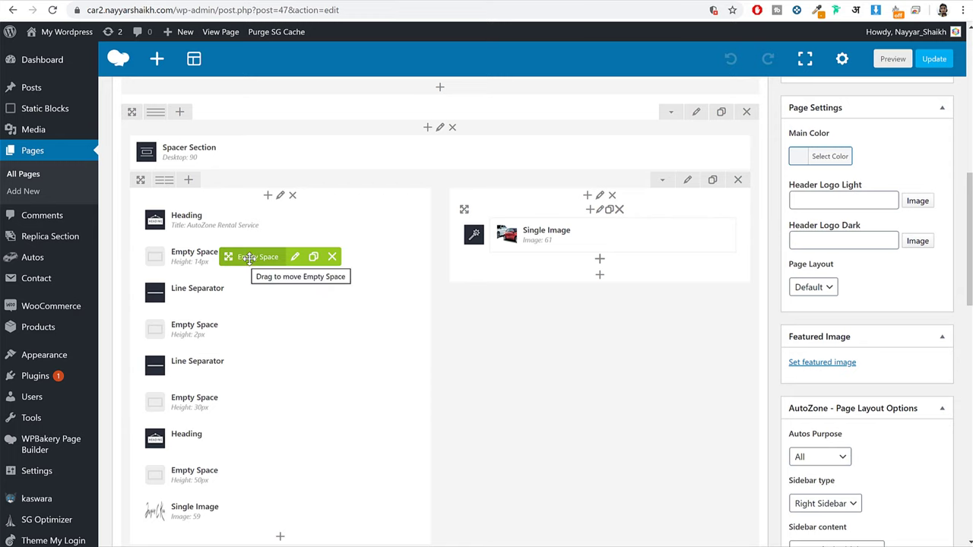
{"action": "scroll", "coordinate": [249, 258], "scroll_direction": "down", "scroll_amount": 7}
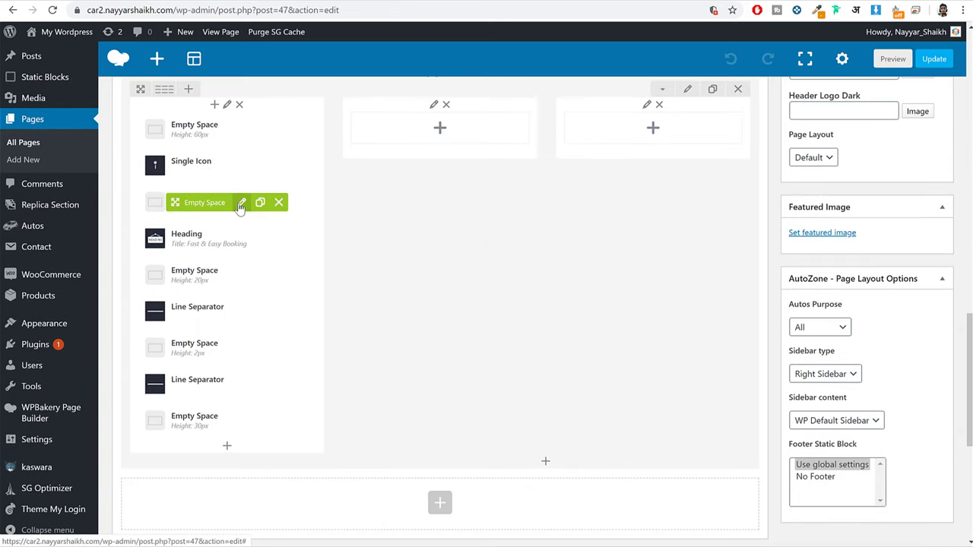
{"action": "left_click", "coordinate": [240, 204]}
{"action": "left_click", "coordinate": [508, 193]}
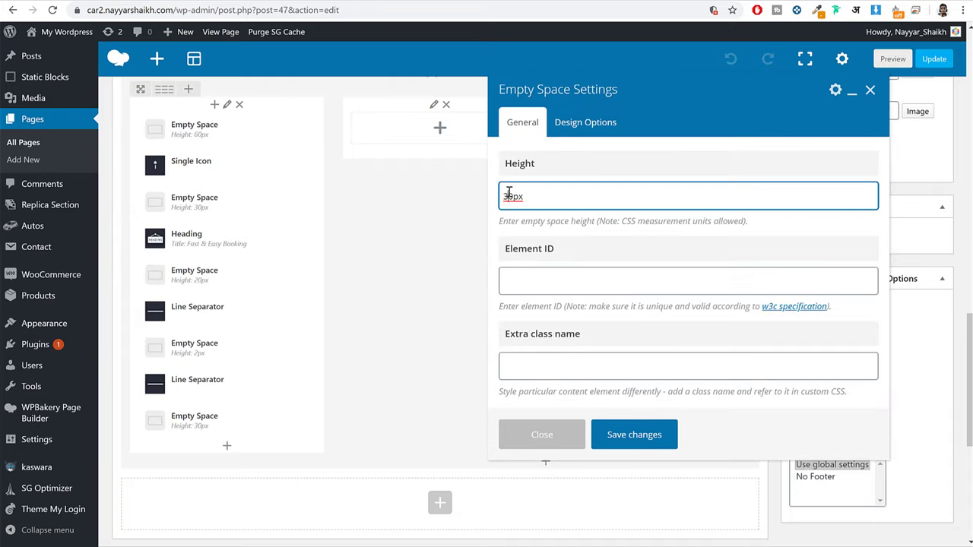
{"action": "left_click", "coordinate": [634, 435]}
{"action": "left_click", "coordinate": [935, 60]}
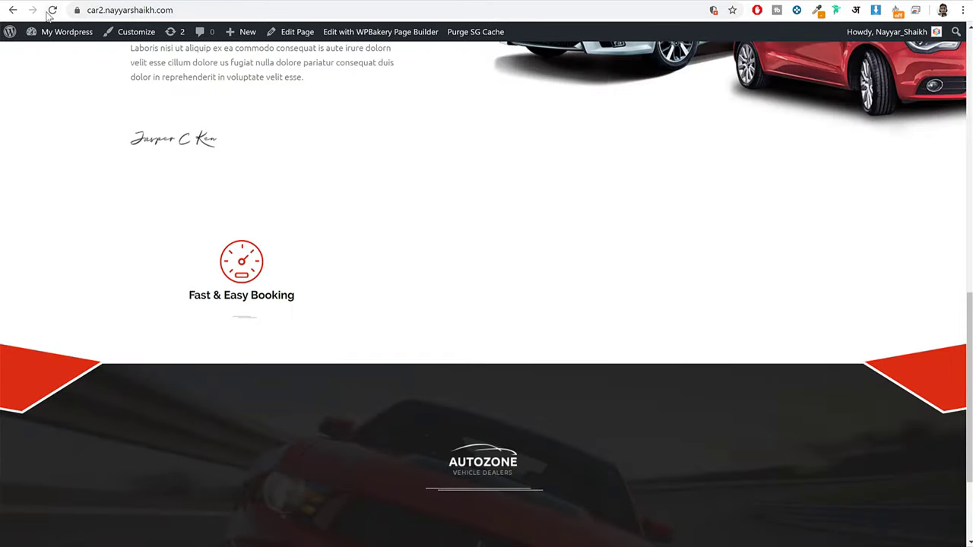
{"action": "left_click", "coordinate": [50, 12]}
Back in the page builder, delete the Empty Space under the booking icon.
{"action": "key", "text": "ctrl+Tab"}
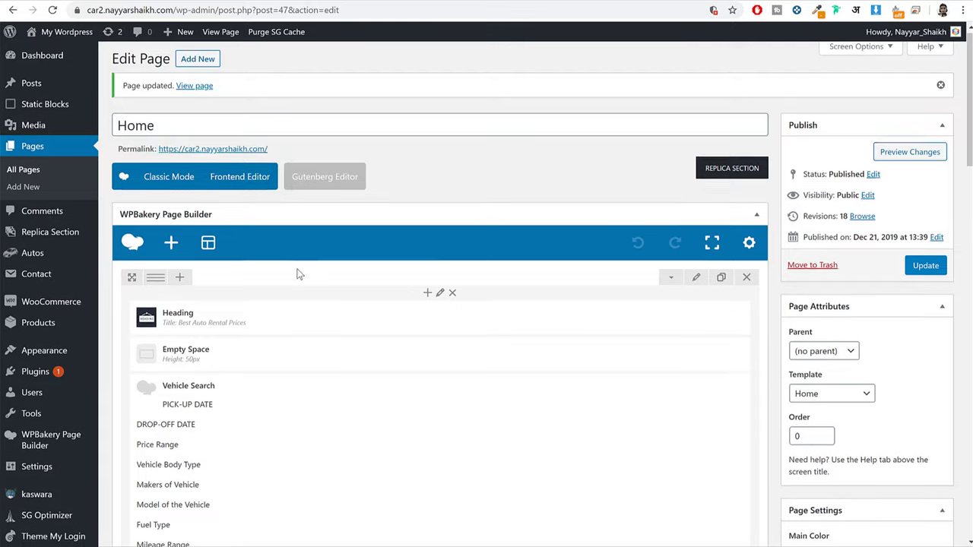
{"action": "scroll", "coordinate": [298, 200], "scroll_direction": "down", "scroll_amount": 10}
{"action": "scroll", "coordinate": [297, 201], "scroll_direction": "down", "scroll_amount": 4}
{"action": "scroll", "coordinate": [297, 201], "scroll_direction": "up", "scroll_amount": 2}
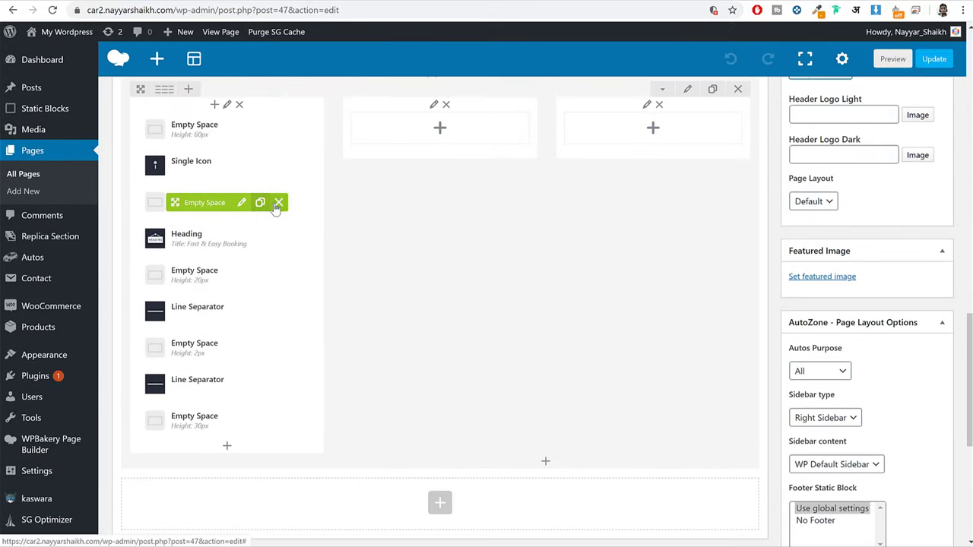
{"action": "left_click", "coordinate": [279, 203]}
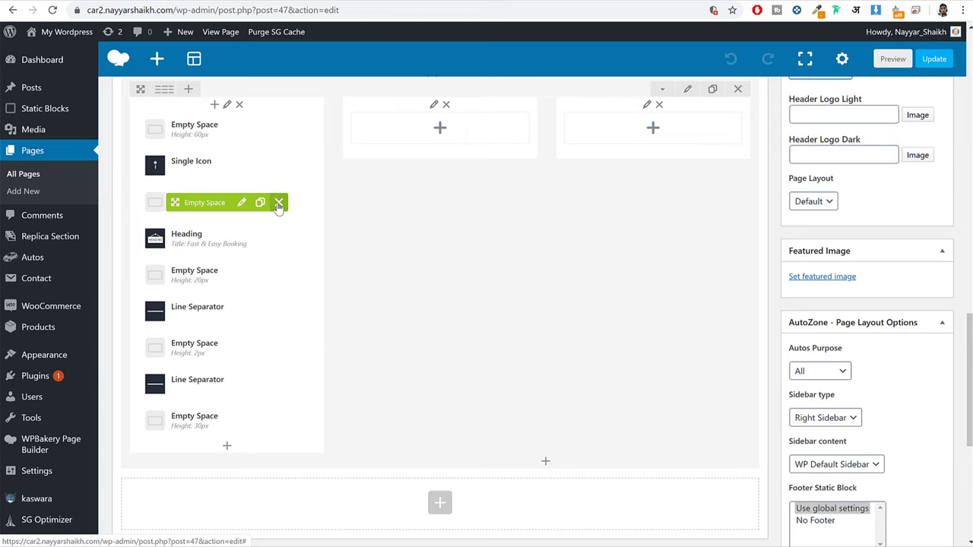
Add a Spacer Section of 30 on every device, place it above the Heading, and update.
{"action": "left_click", "coordinate": [227, 414]}
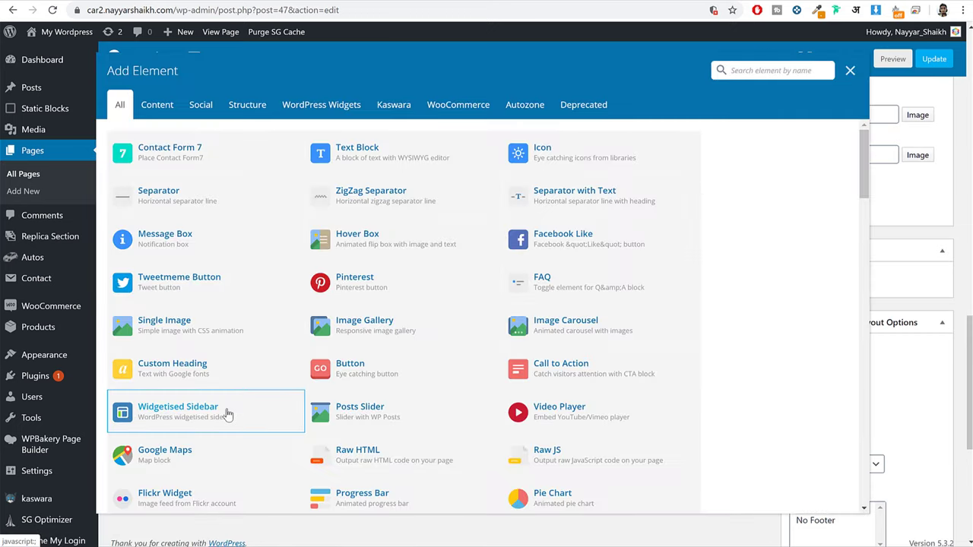
{"action": "type", "text": "spa"}
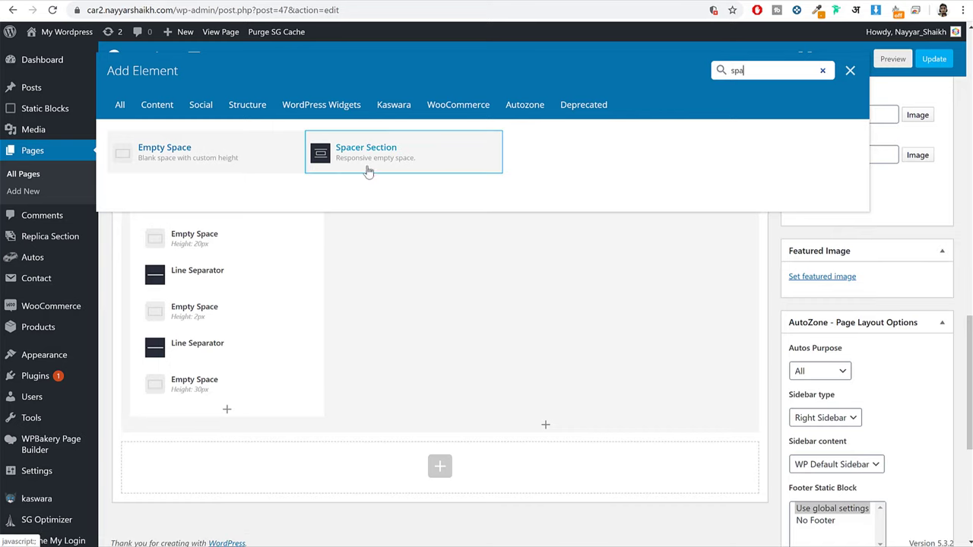
{"action": "left_click", "coordinate": [368, 173]}
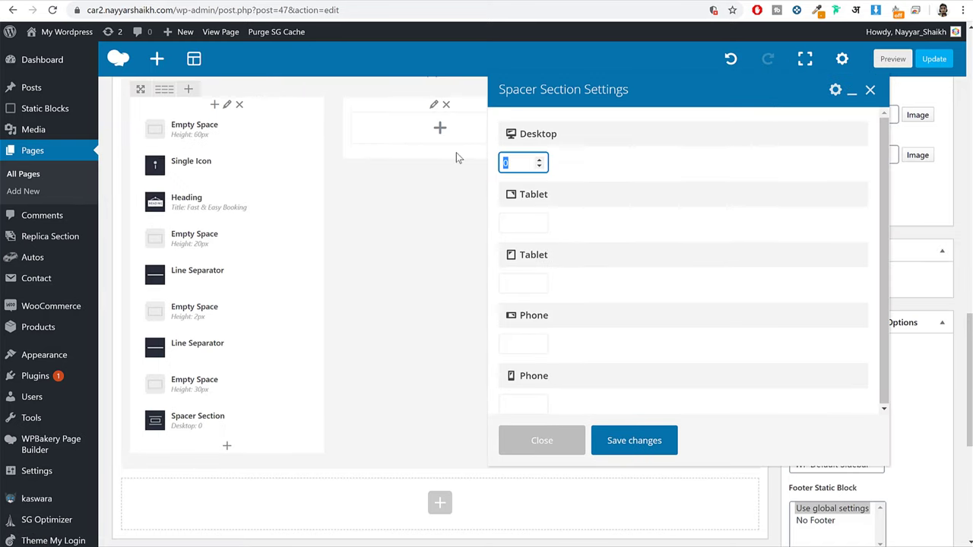
{"action": "type", "text": "30"}
{"action": "key", "text": "Tab"}
{"action": "type", "text": "30"}
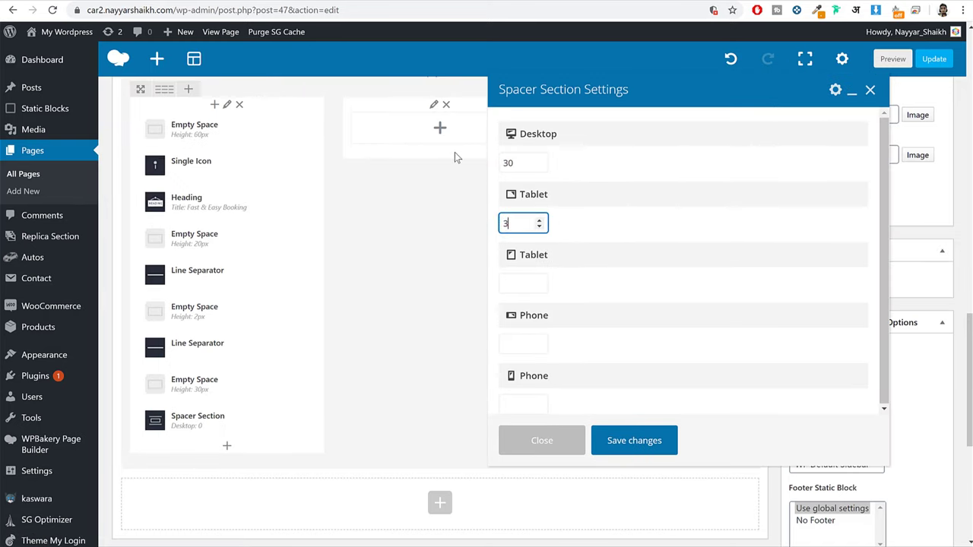
{"action": "key", "text": "Tab"}
{"action": "type", "text": "30"}
{"action": "key", "text": "Tab"}
{"action": "type", "text": "30"}
{"action": "key", "text": "Tab"}
{"action": "type", "text": "3"}
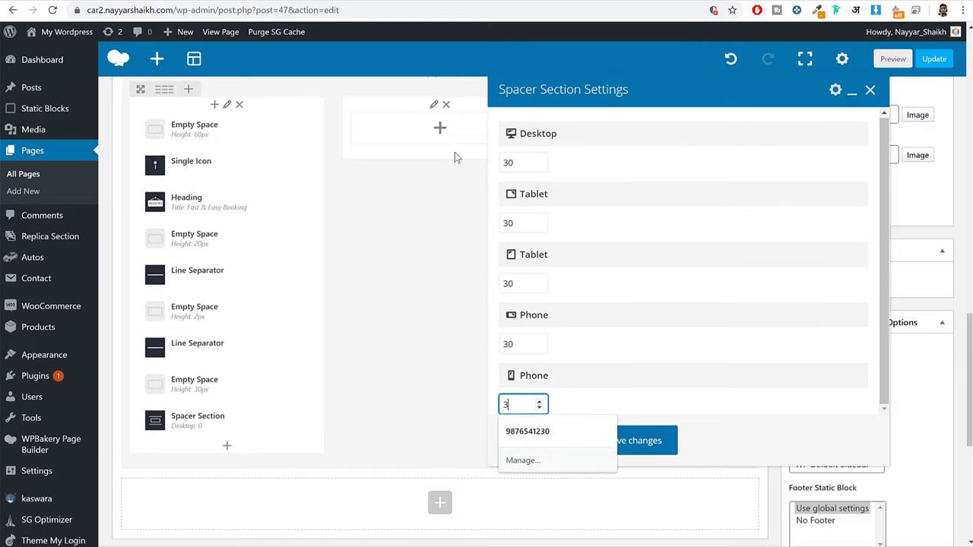
{"action": "left_click", "coordinate": [638, 448]}
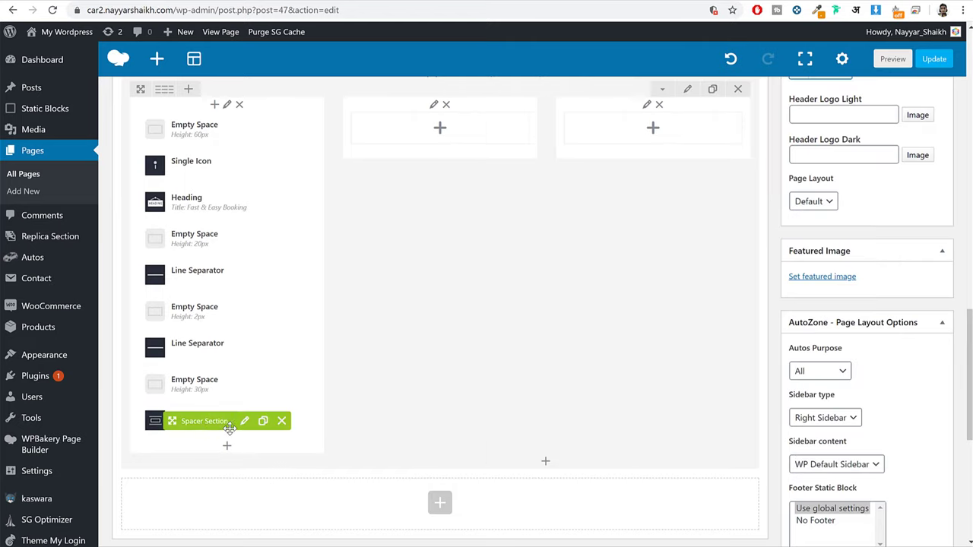
{"action": "left_click_drag", "start_coordinate": [170, 423], "coordinate": [183, 175]}
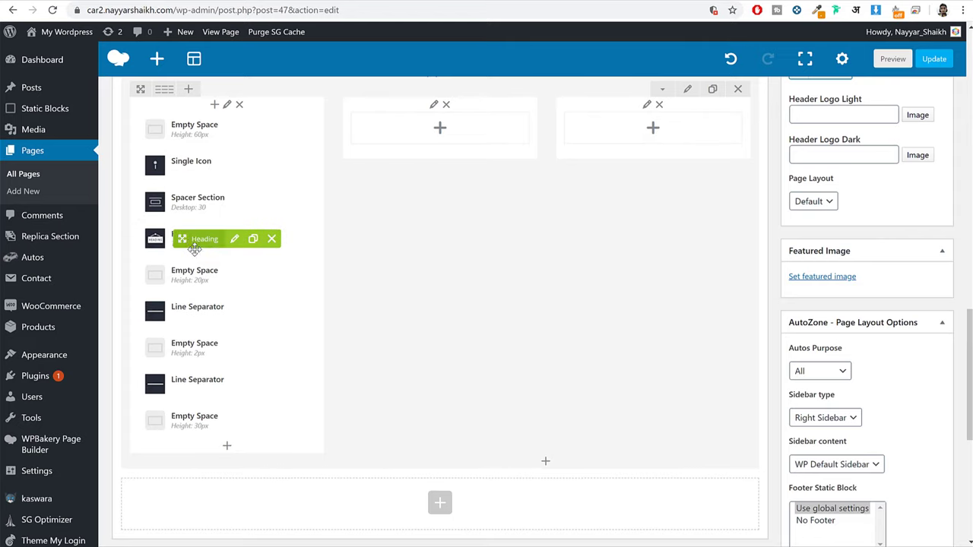
{"action": "left_click", "coordinate": [921, 60]}
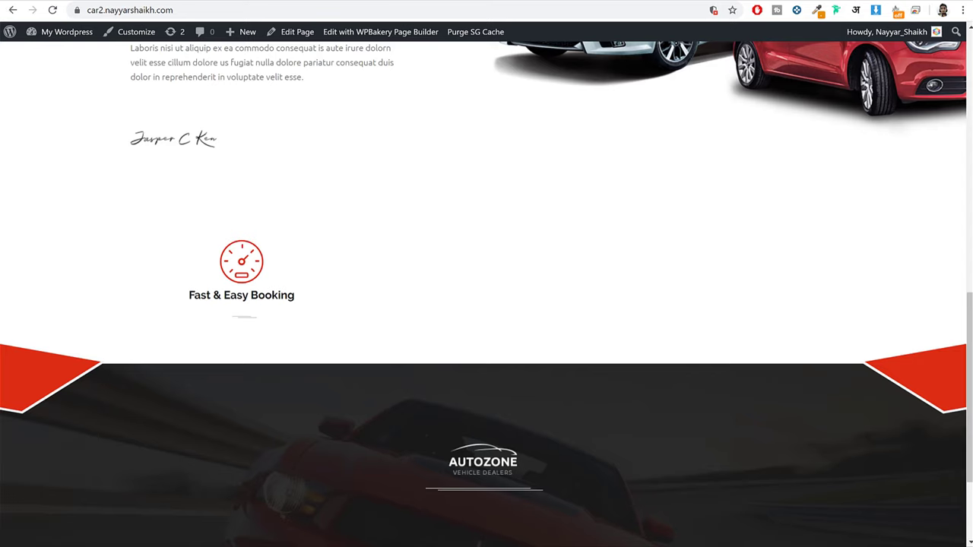
Reload the live homepage and compare its booking card with the demo site's feature cards.
{"action": "left_click", "coordinate": [53, 10]}
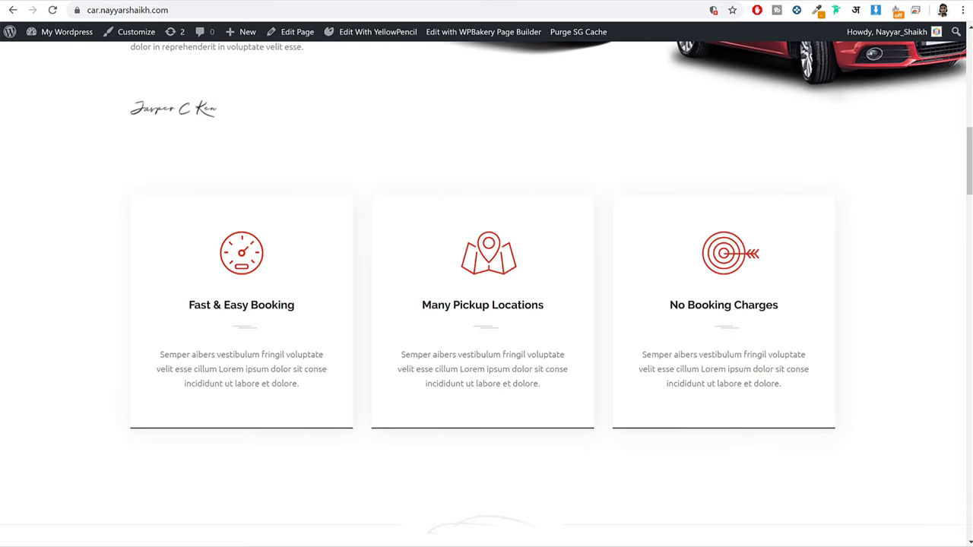
{"action": "left_click", "coordinate": [228, 2]}
{"action": "left_click", "coordinate": [76, 3]}
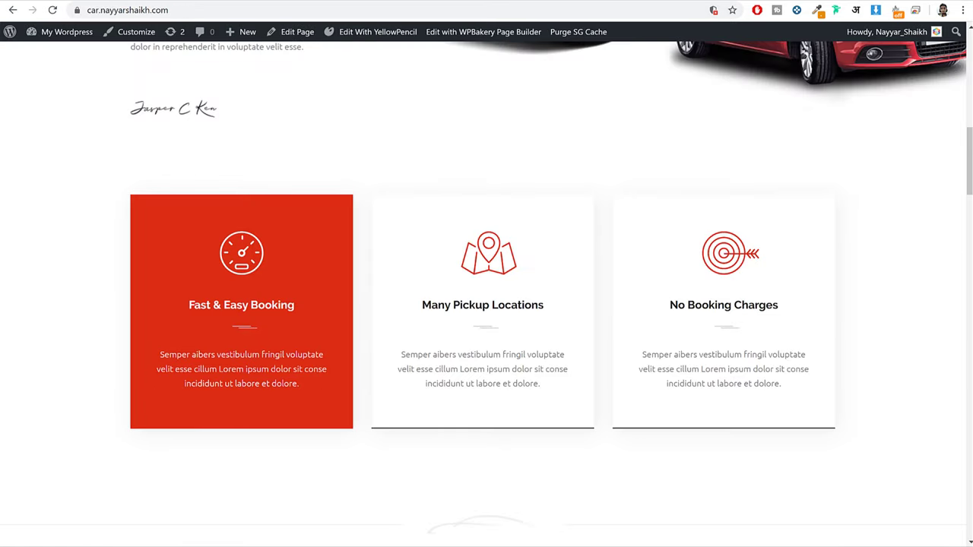
{"action": "scroll", "coordinate": [249, 371], "scroll_direction": "up", "scroll_amount": 4}
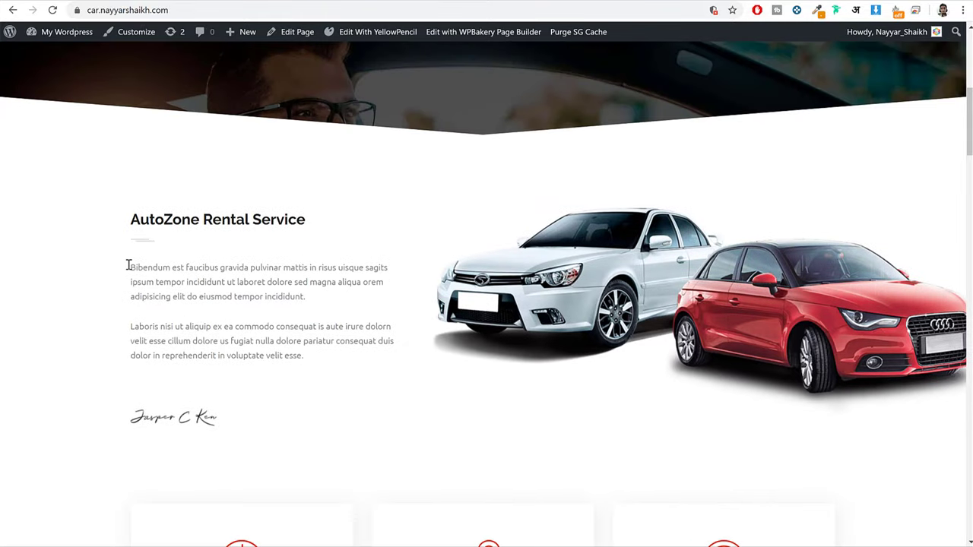
{"action": "left_click_drag", "start_coordinate": [128, 265], "coordinate": [226, 296]}
{"action": "left_click", "coordinate": [308, 319]}
{"action": "scroll", "coordinate": [343, 321], "scroll_direction": "down", "scroll_amount": 3}
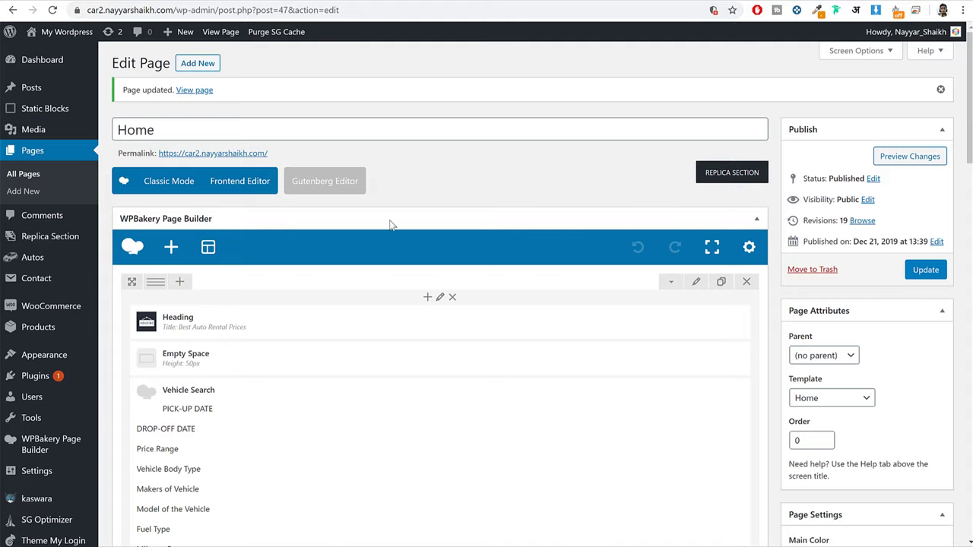
{"action": "scroll", "coordinate": [404, 353], "scroll_direction": "down", "scroll_amount": 9}
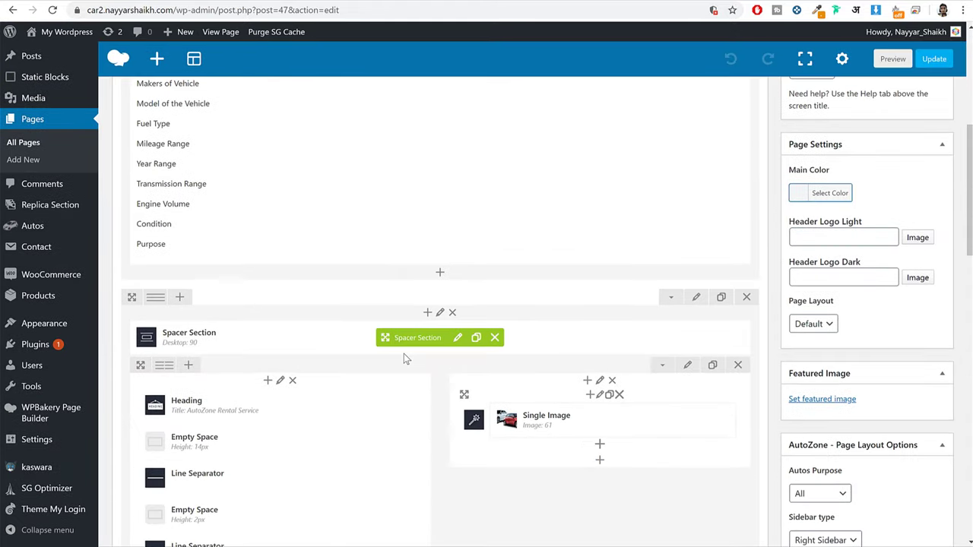
{"action": "scroll", "coordinate": [403, 353], "scroll_direction": "up", "scroll_amount": 4}
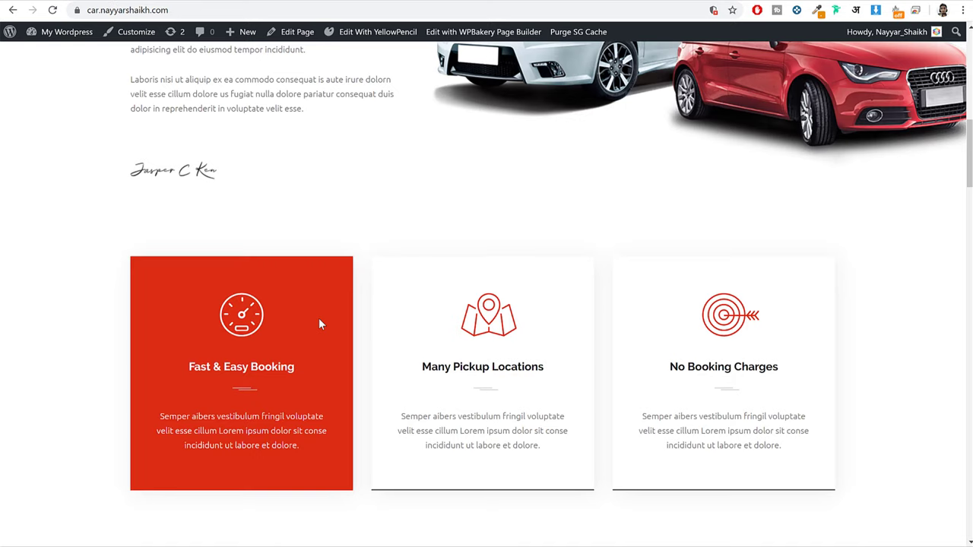
{"action": "scroll", "coordinate": [318, 318], "scroll_direction": "up", "scroll_amount": 2}
{"action": "left_click_drag", "start_coordinate": [139, 122], "coordinate": [310, 243]}
{"action": "left_click", "coordinate": [310, 245]}
{"action": "scroll", "coordinate": [310, 248], "scroll_direction": "down", "scroll_amount": 3}
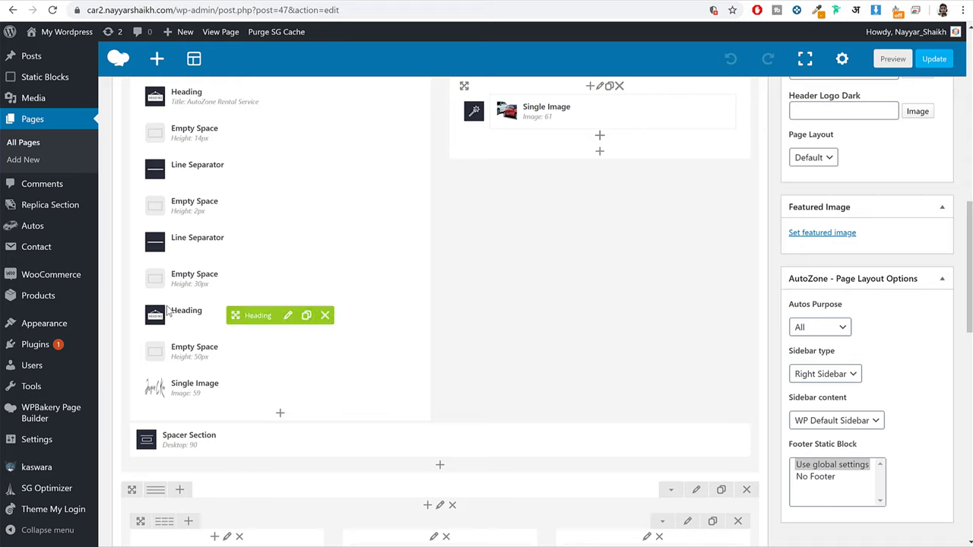
Duplicate a Heading element and move the copy below the booking separators.
{"action": "left_click", "coordinate": [306, 315]}
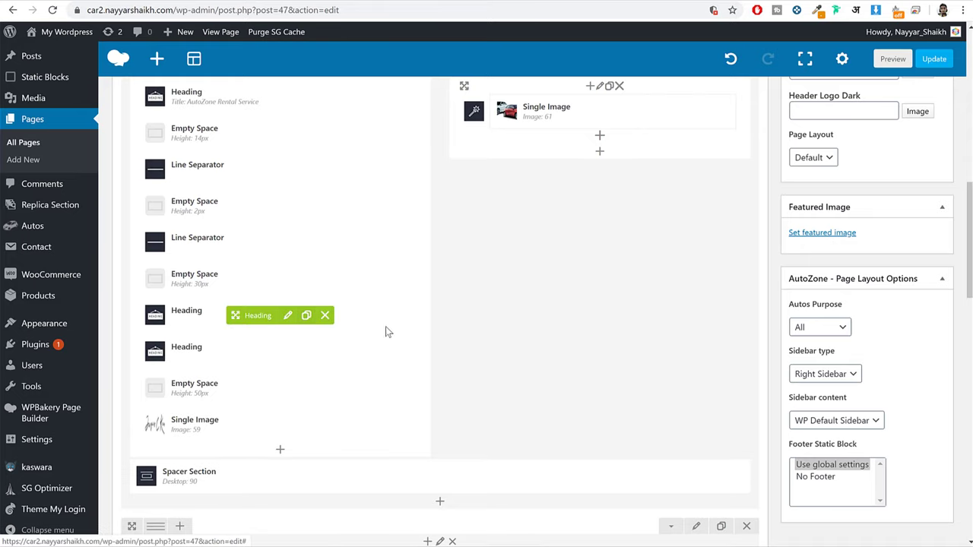
{"action": "left_click_drag", "start_coordinate": [250, 353], "coordinate": [186, 426]}
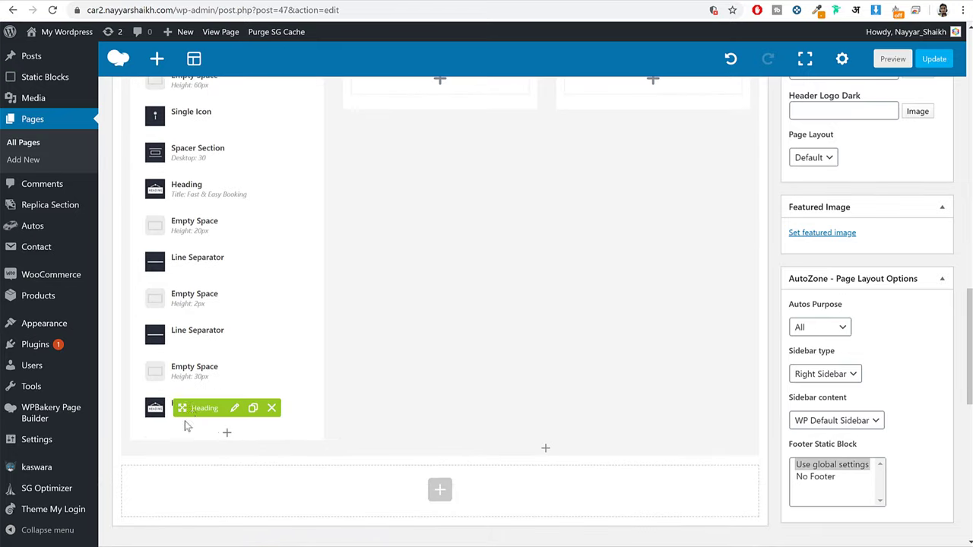
{"action": "left_click", "coordinate": [235, 410]}
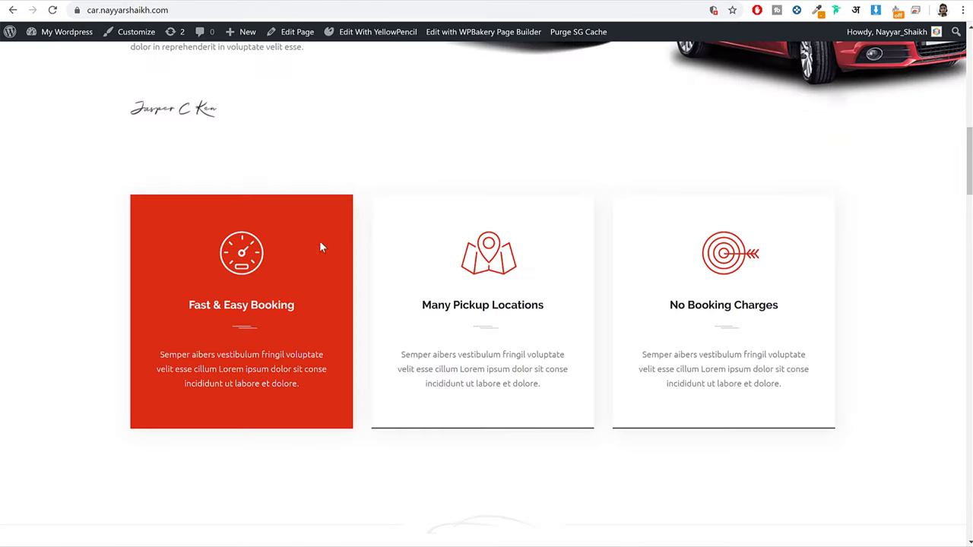
Set the copied heading's Text Alignment to Center, save, update and reload the homepage.
{"action": "scroll", "coordinate": [325, 251], "scroll_direction": "up", "scroll_amount": 3}
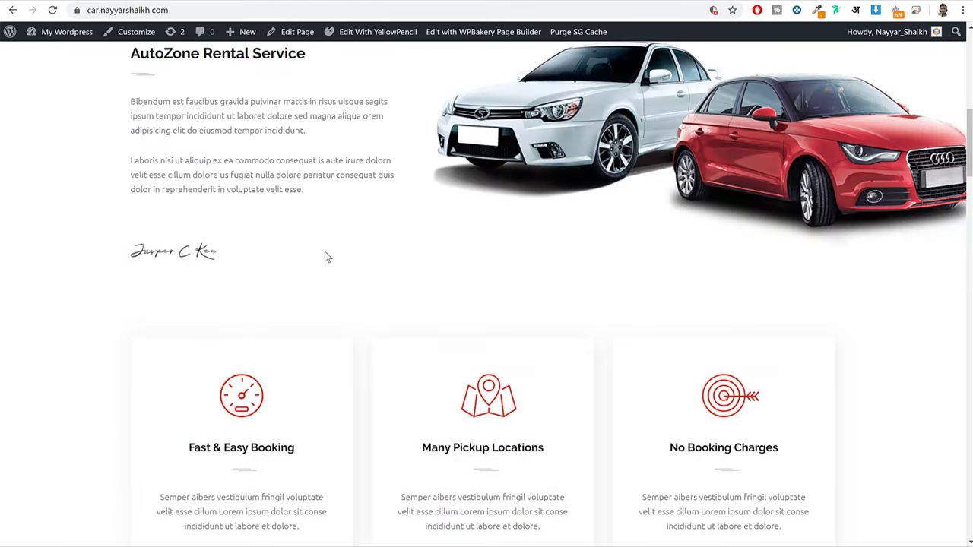
{"action": "scroll", "coordinate": [281, 260], "scroll_direction": "down", "scroll_amount": 3}
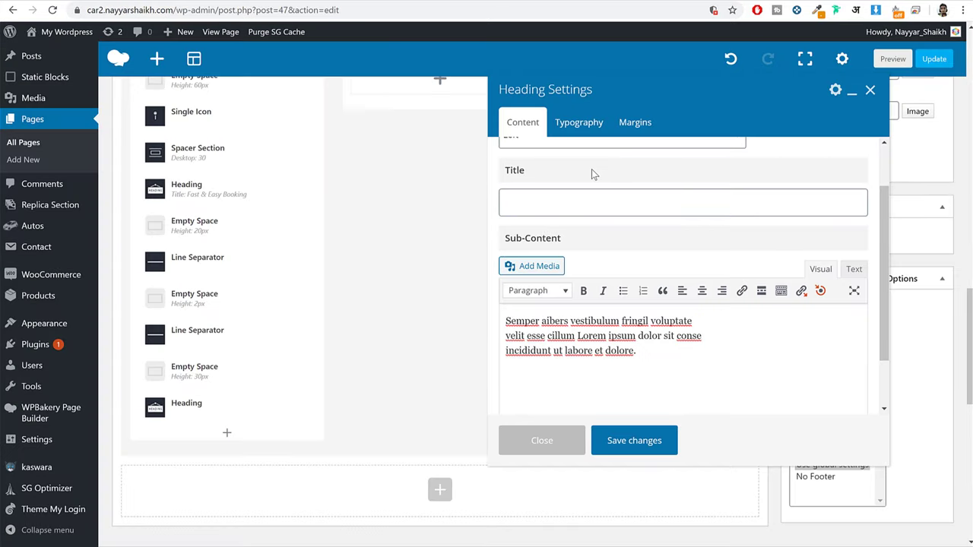
{"action": "scroll", "coordinate": [592, 171], "scroll_direction": "up", "scroll_amount": 1}
{"action": "left_click", "coordinate": [562, 197]}
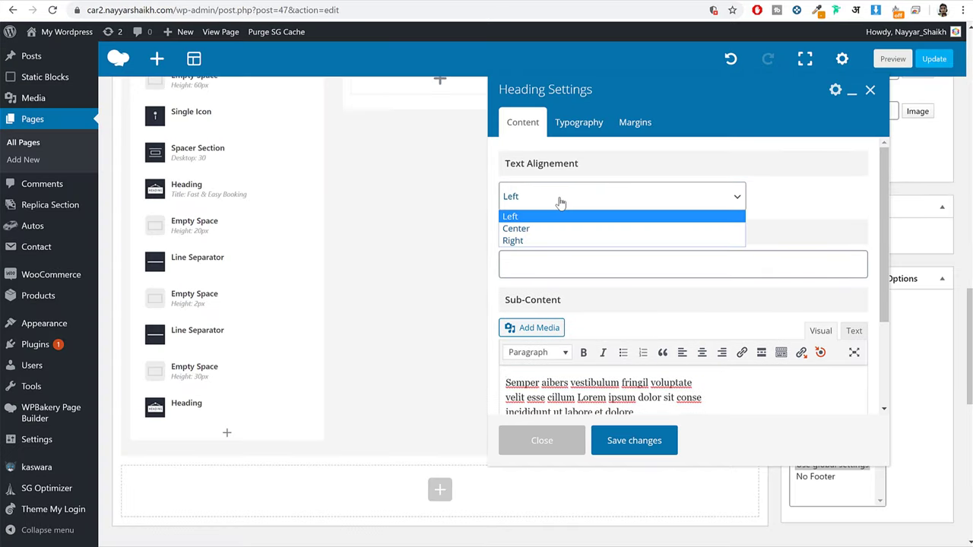
{"action": "left_click", "coordinate": [564, 230]}
{"action": "left_click", "coordinate": [652, 441]}
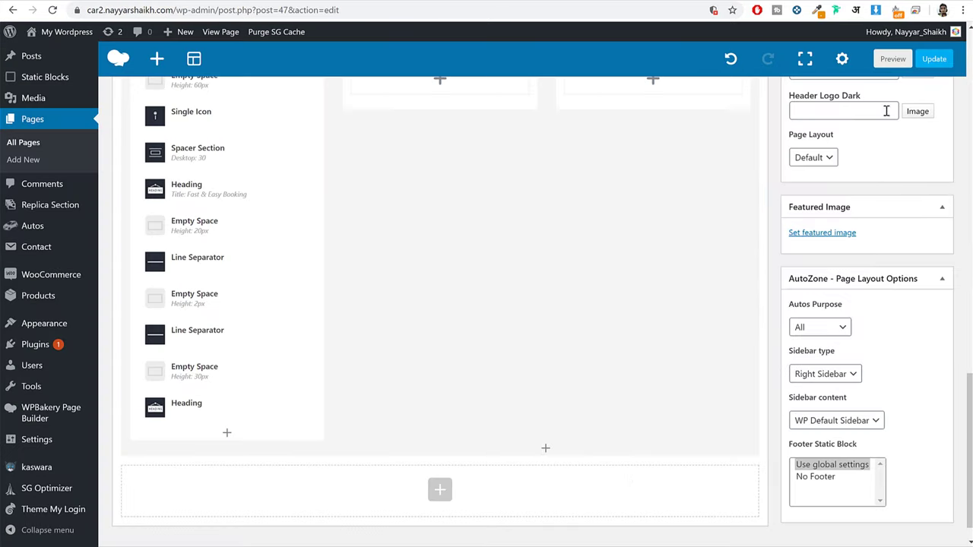
{"action": "left_click", "coordinate": [933, 58]}
{"action": "left_click", "coordinate": [52, 10]}
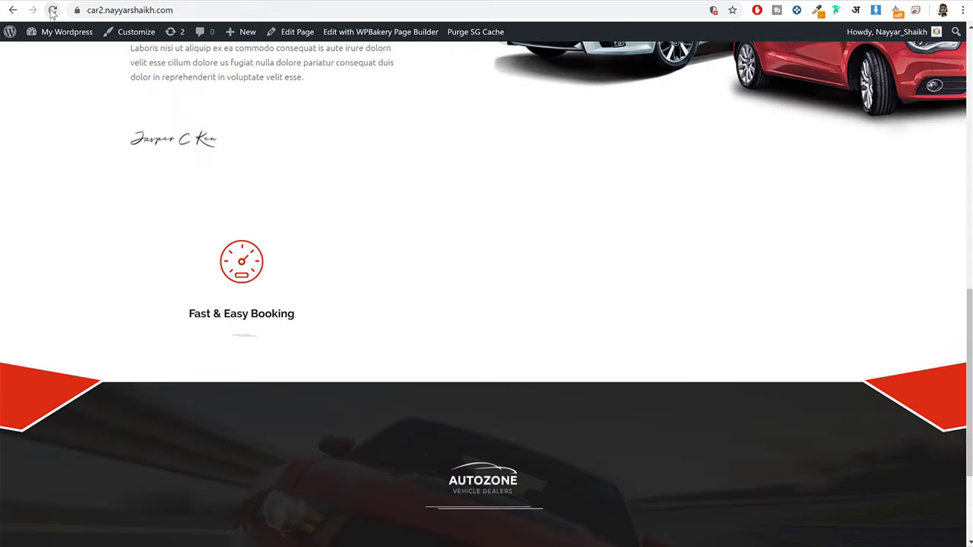
Check the live booking description against the demo's three feature cards, then return to the editor.
{"action": "scroll", "coordinate": [256, 211], "scroll_direction": "up", "scroll_amount": 3}
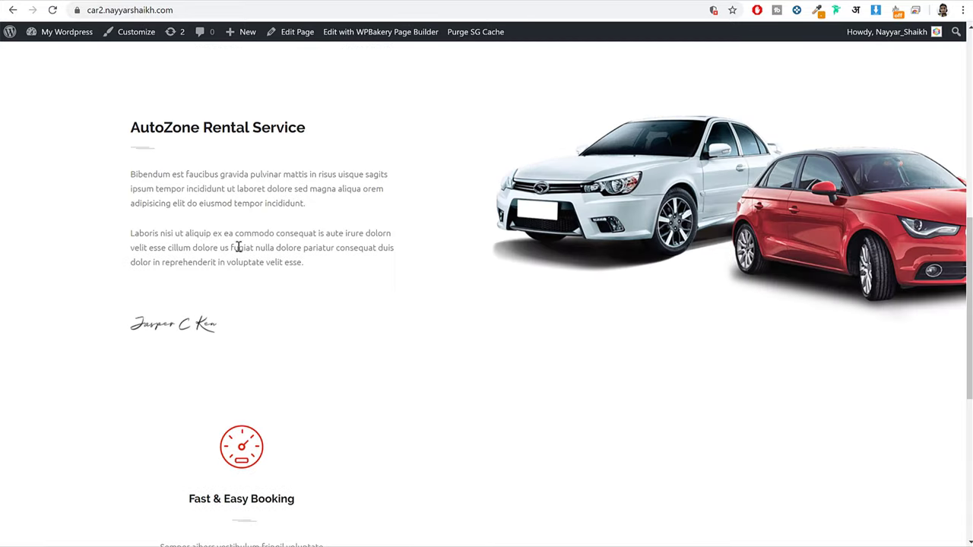
{"action": "left_click_drag", "start_coordinate": [131, 171], "coordinate": [196, 176]}
{"action": "left_click", "coordinate": [314, 213]}
{"action": "left_click", "coordinate": [198, 177]}
{"action": "scroll", "coordinate": [217, 202], "scroll_direction": "down", "scroll_amount": 1}
{"action": "scroll", "coordinate": [216, 202], "scroll_direction": "down", "scroll_amount": 2}
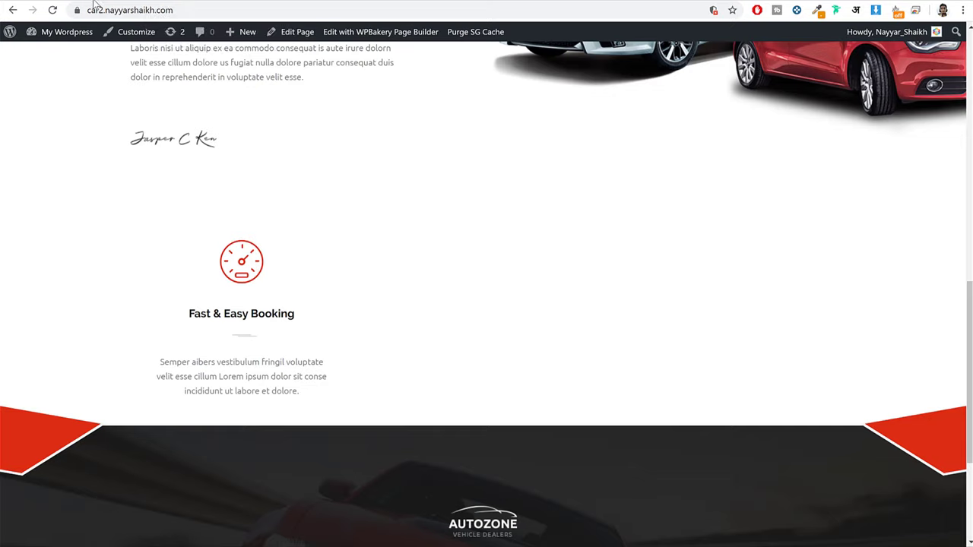
{"action": "left_click", "coordinate": [96, 3]}
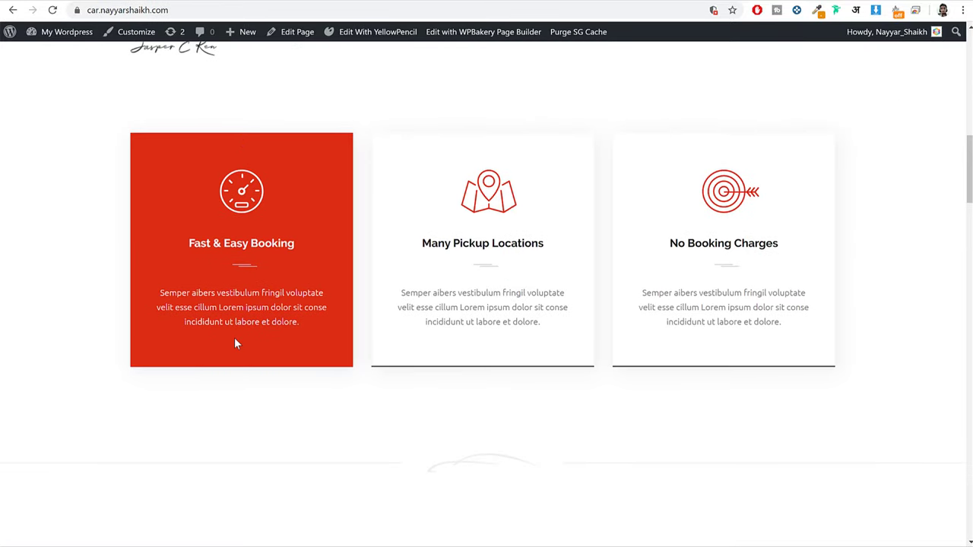
{"action": "left_click", "coordinate": [251, 3]}
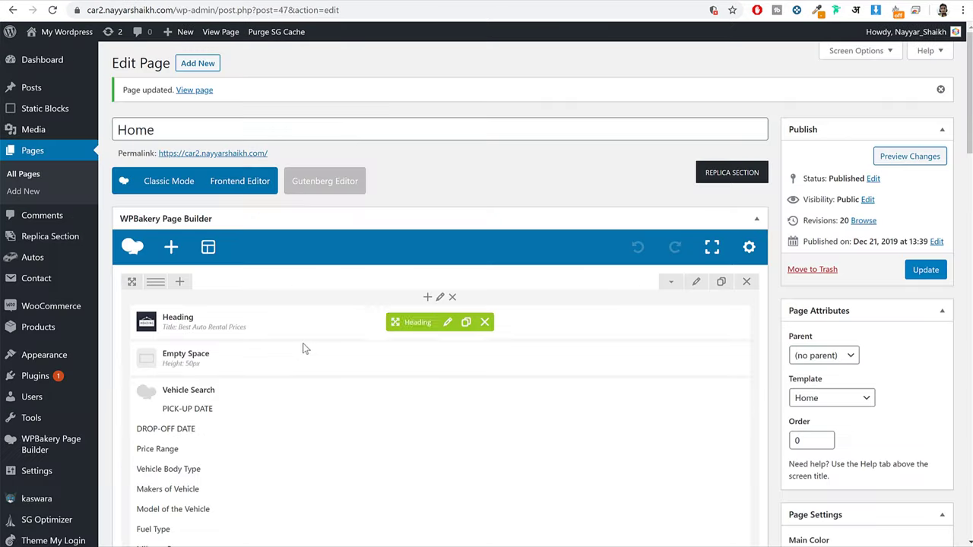
{"action": "scroll", "coordinate": [303, 349], "scroll_direction": "down", "scroll_amount": 4}
Clone the 60px Empty Space and move the copy below the first column's last Heading.
{"action": "scroll", "coordinate": [307, 349], "scroll_direction": "down", "scroll_amount": 10}
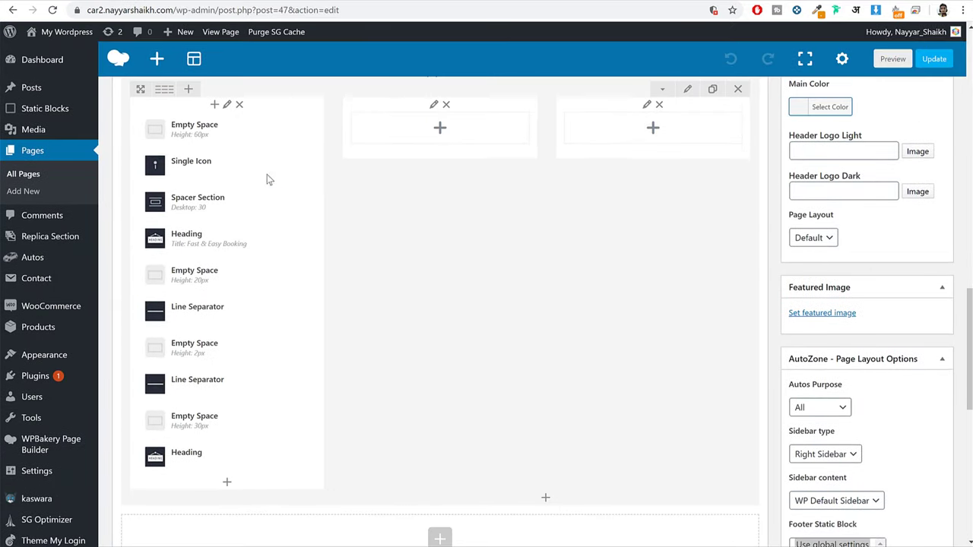
{"action": "left_click", "coordinate": [257, 129]}
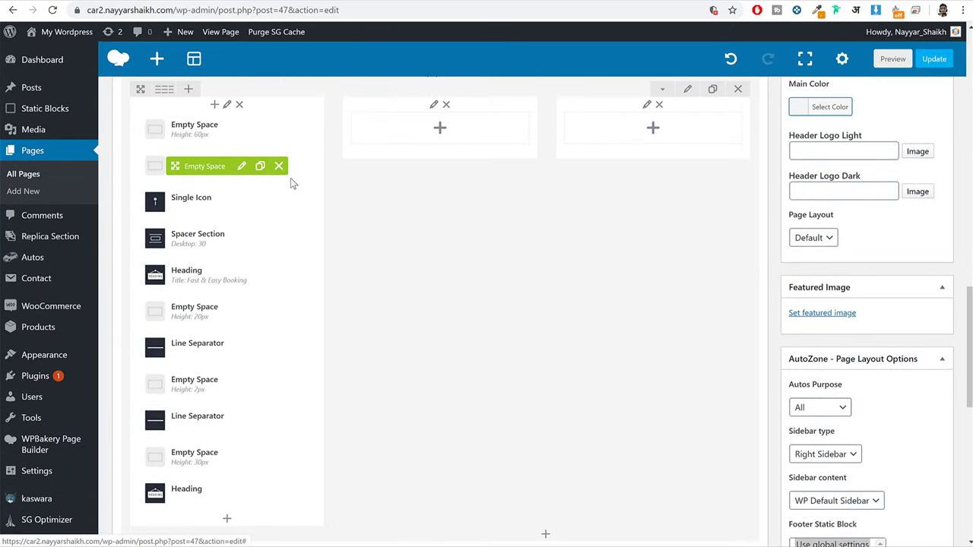
{"action": "scroll", "coordinate": [273, 159], "scroll_direction": "down", "scroll_amount": 1}
{"action": "left_click_drag", "start_coordinate": [226, 124], "coordinate": [268, 417]}
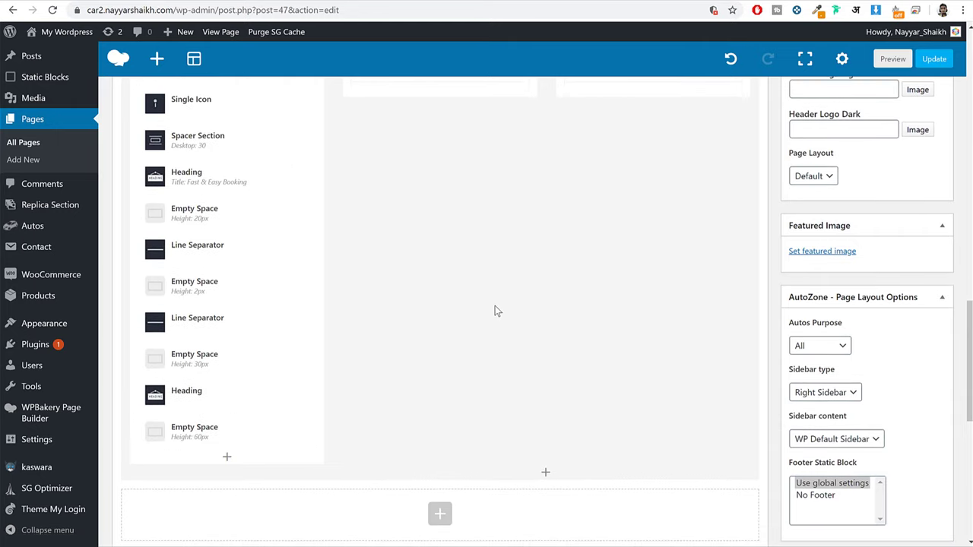
{"action": "scroll", "coordinate": [551, 319], "scroll_direction": "up", "scroll_amount": 2}
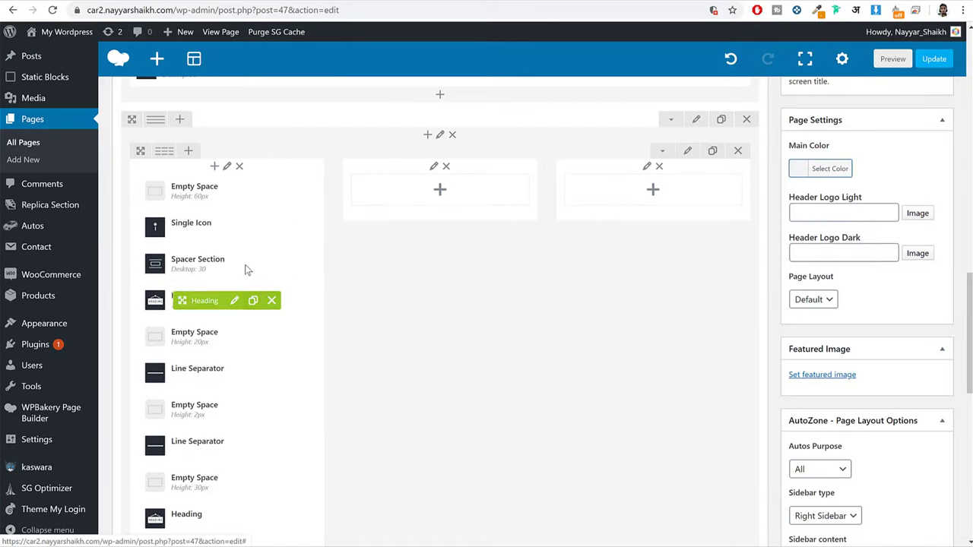
{"action": "scroll", "coordinate": [247, 270], "scroll_direction": "down", "scroll_amount": 2}
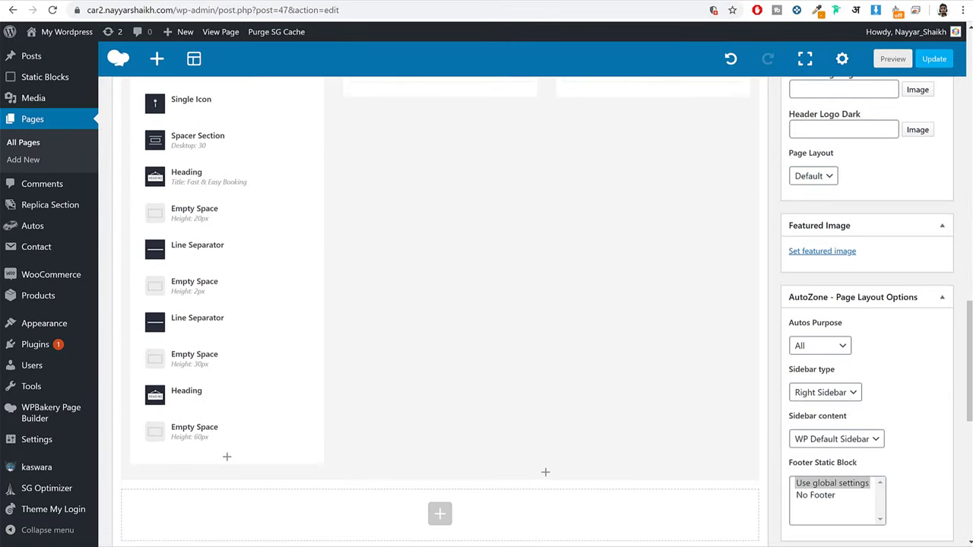
Compare the first column between the live site and the page builder.
{"action": "left_click", "coordinate": [372, 2]}
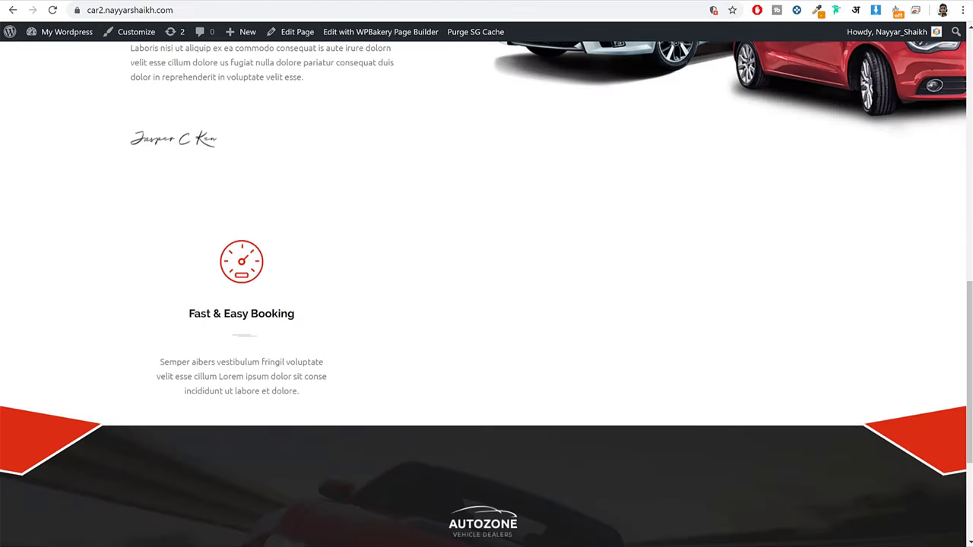
{"action": "left_click", "coordinate": [373, 2]}
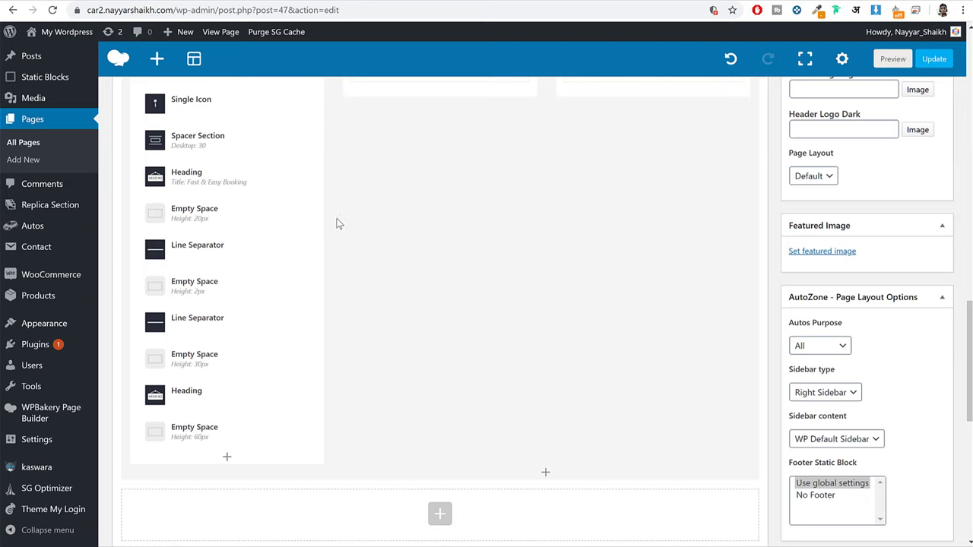
{"action": "scroll", "coordinate": [218, 335], "scroll_direction": "up", "scroll_amount": 2}
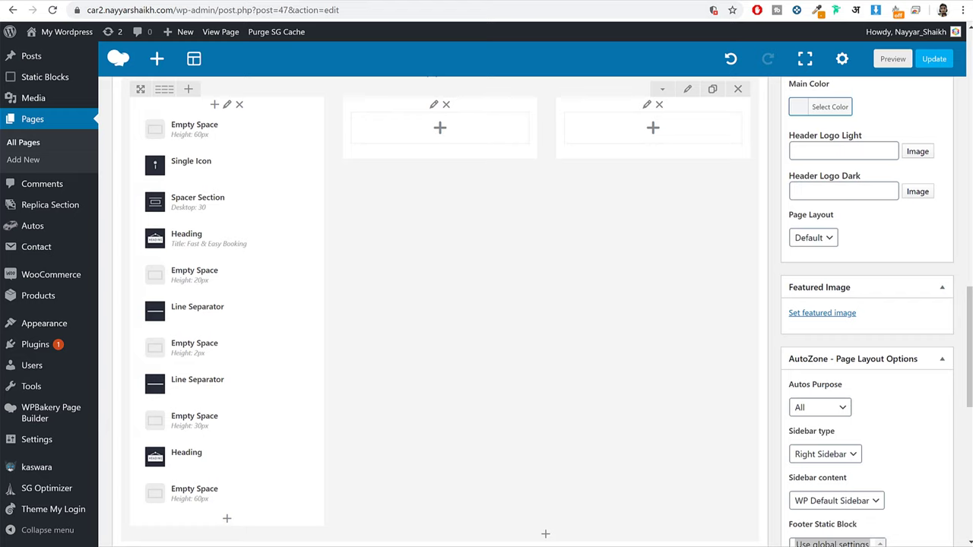
{"action": "left_click", "coordinate": [409, 3]}
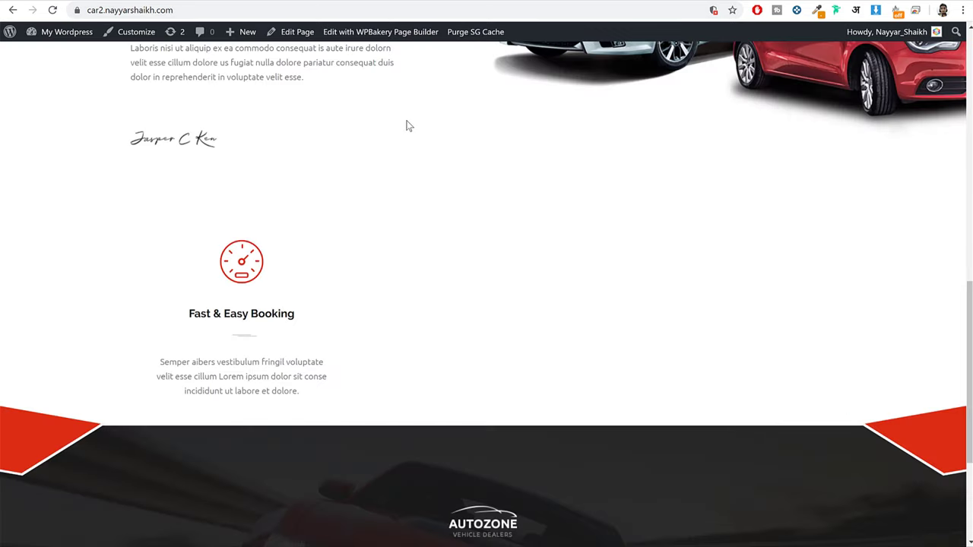
{"action": "left_click", "coordinate": [242, 3]}
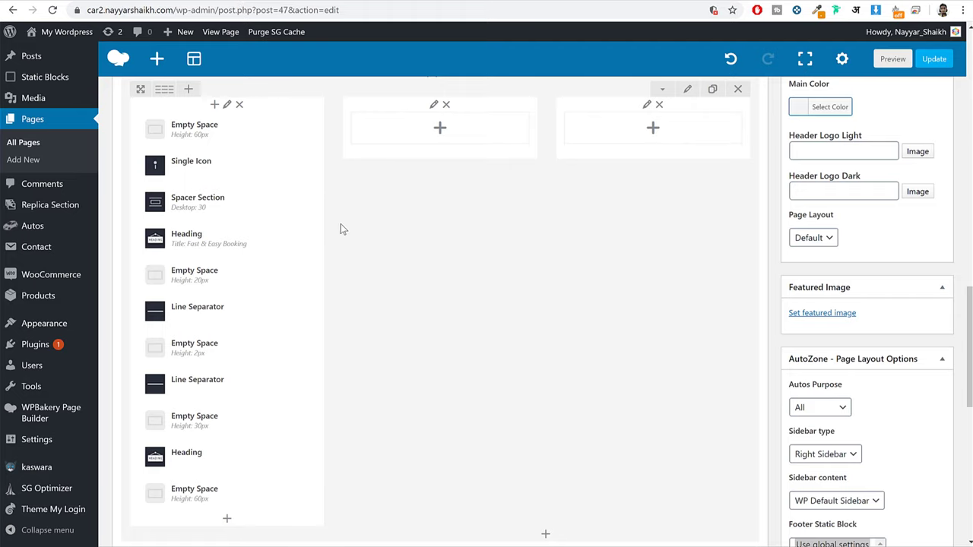
{"action": "left_click", "coordinate": [408, 3]}
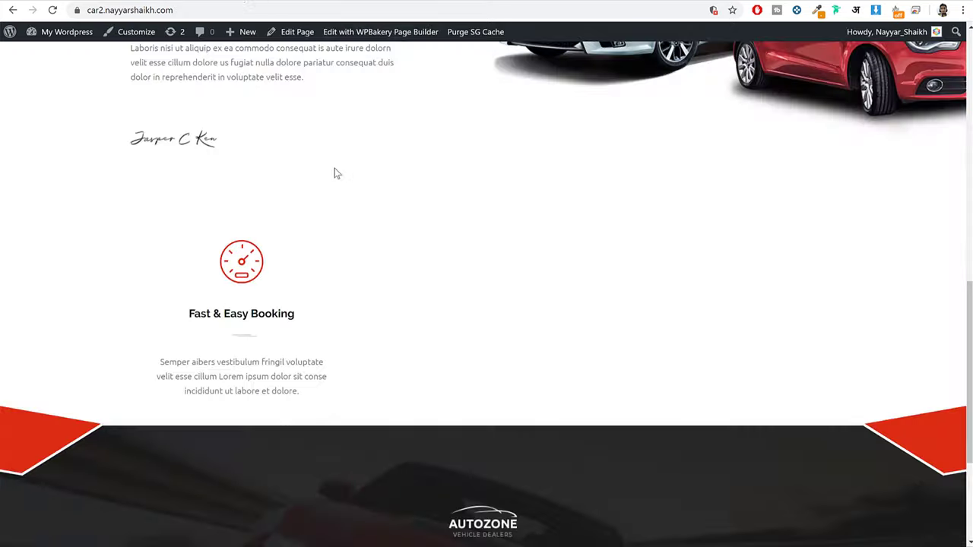
Compare the builder layout with the site's three feature cards.
{"action": "left_click", "coordinate": [242, 2]}
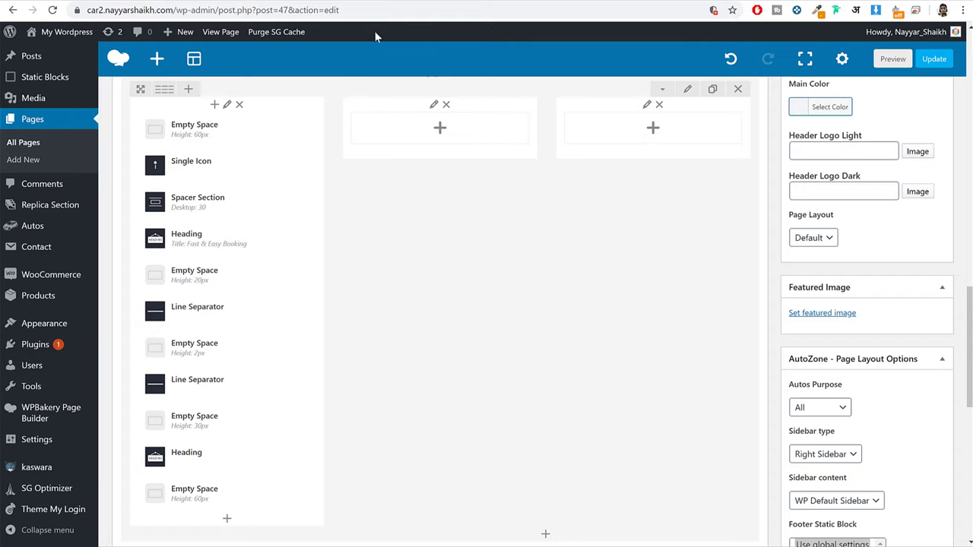
{"action": "left_click", "coordinate": [426, 1]}
{"action": "scroll", "coordinate": [446, 230], "scroll_direction": "down", "scroll_amount": 3}
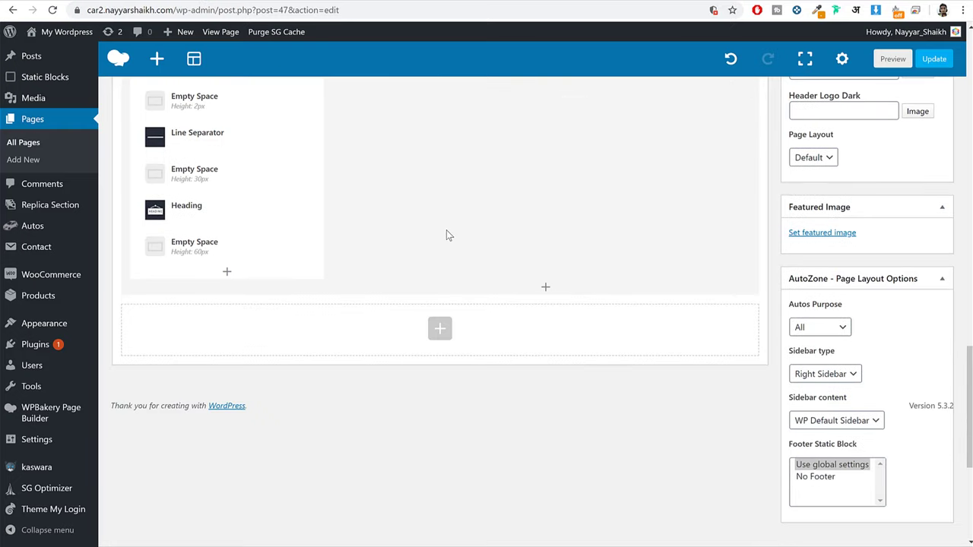
{"action": "scroll", "coordinate": [446, 229], "scroll_direction": "up", "scroll_amount": 4}
{"action": "scroll", "coordinate": [447, 237], "scroll_direction": "up", "scroll_amount": 1}
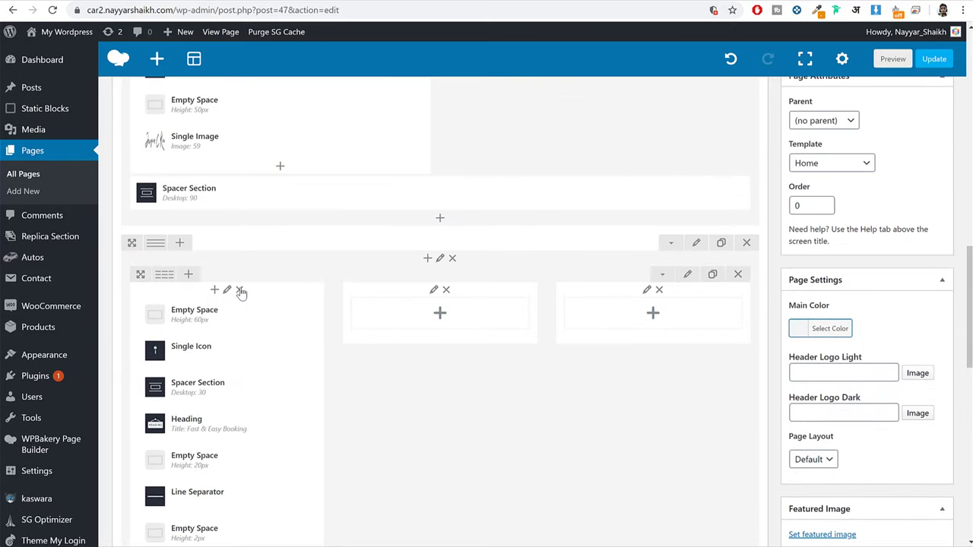
Enter 'fadd' as the first inner column's Extra class name.
{"action": "left_click", "coordinate": [226, 290]}
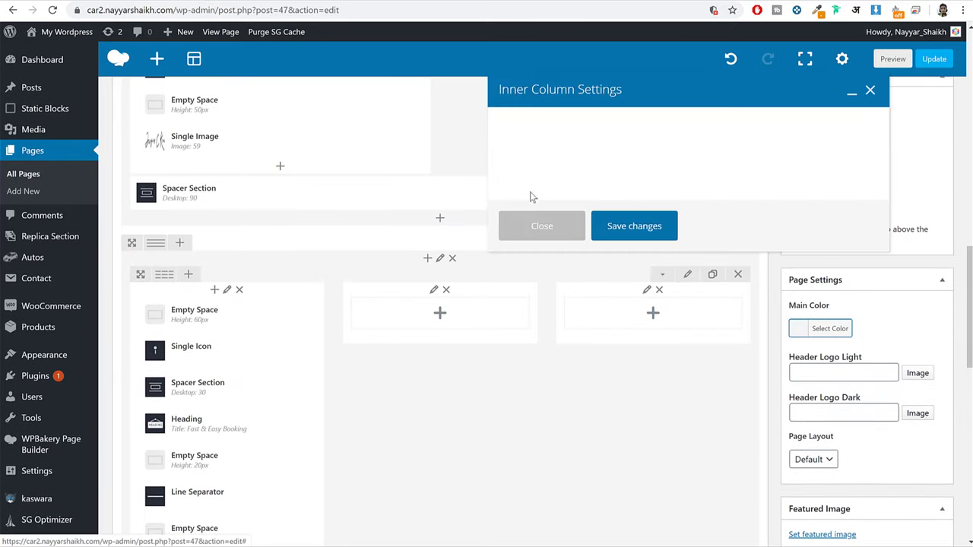
{"action": "scroll", "coordinate": [581, 221], "scroll_direction": "down", "scroll_amount": 2}
{"action": "left_click", "coordinate": [570, 284]}
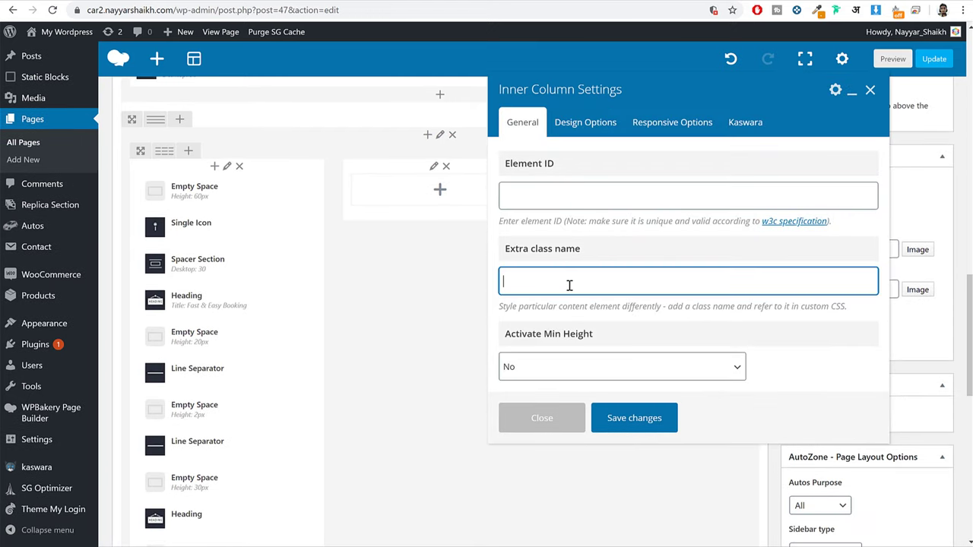
{"action": "left_click_drag", "start_coordinate": [582, 250], "coordinate": [504, 252]}
{"action": "left_click", "coordinate": [540, 284]}
{"action": "type", "text": "fadd"}
Save the column's class name, update the page and reload the live site.
{"action": "left_click", "coordinate": [639, 419]}
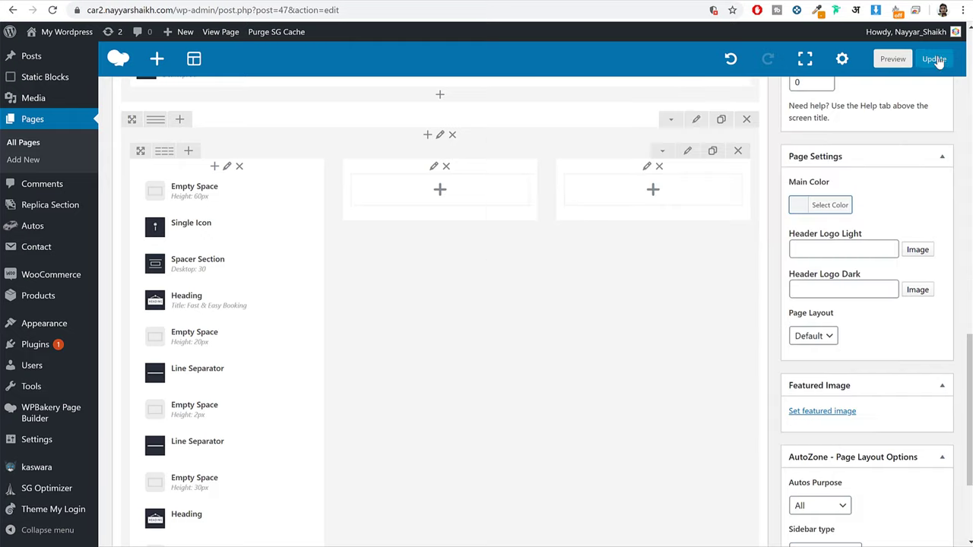
{"action": "left_click", "coordinate": [937, 60]}
{"action": "key", "text": "ctrl+Tab"}
{"action": "left_click", "coordinate": [53, 11]}
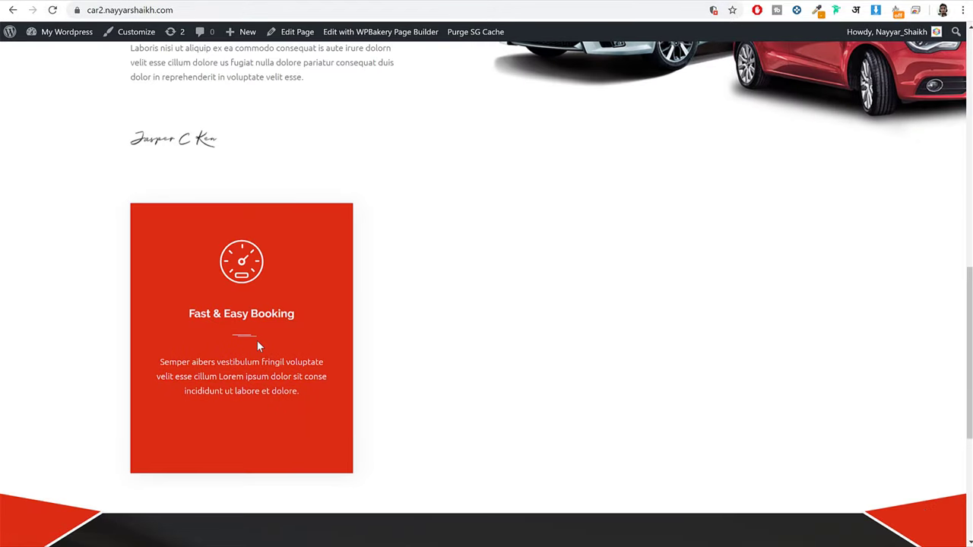
Review the result against the reference site and return to the page editor.
{"action": "key", "text": "ctrl+shift+Tab"}
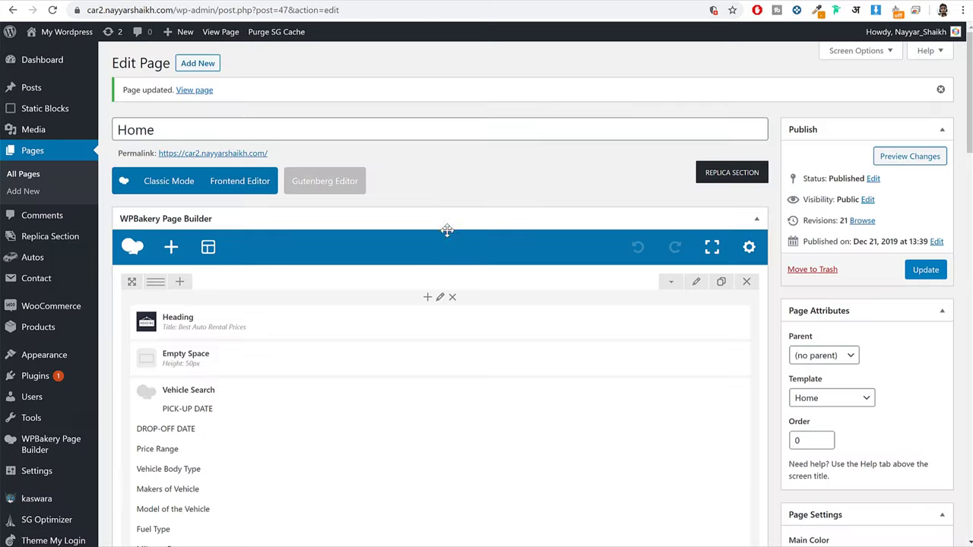
{"action": "scroll", "coordinate": [430, 340], "scroll_direction": "down", "scroll_amount": 20}
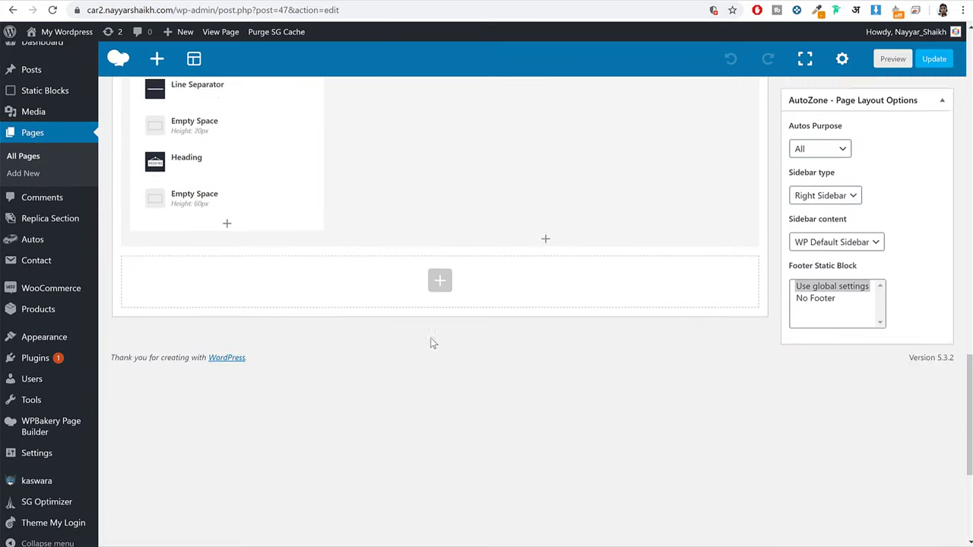
{"action": "scroll", "coordinate": [430, 340], "scroll_direction": "up", "scroll_amount": 5}
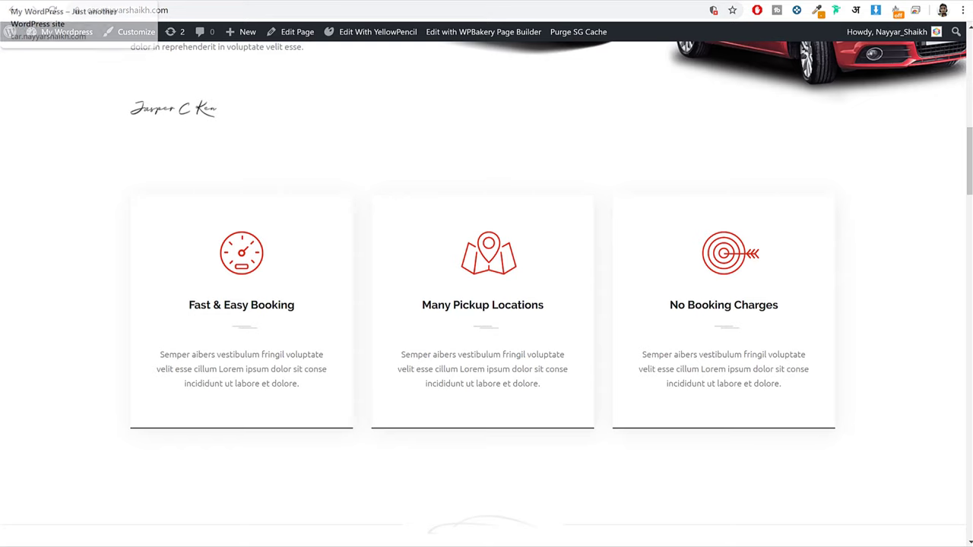
{"action": "scroll", "coordinate": [446, 285], "scroll_direction": "down", "scroll_amount": 2}
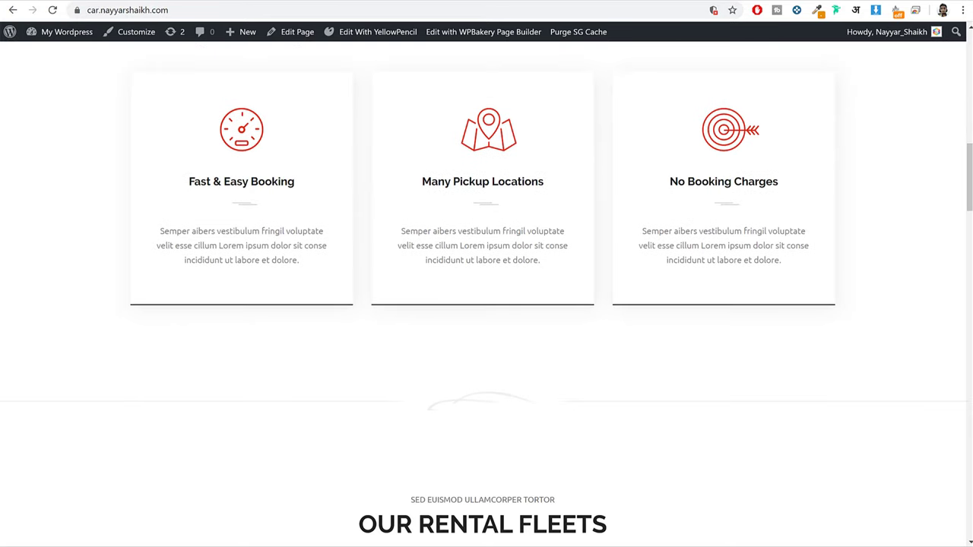
{"action": "left_click", "coordinate": [198, 0]}
{"action": "scroll", "coordinate": [557, 268], "scroll_direction": "down", "scroll_amount": 3}
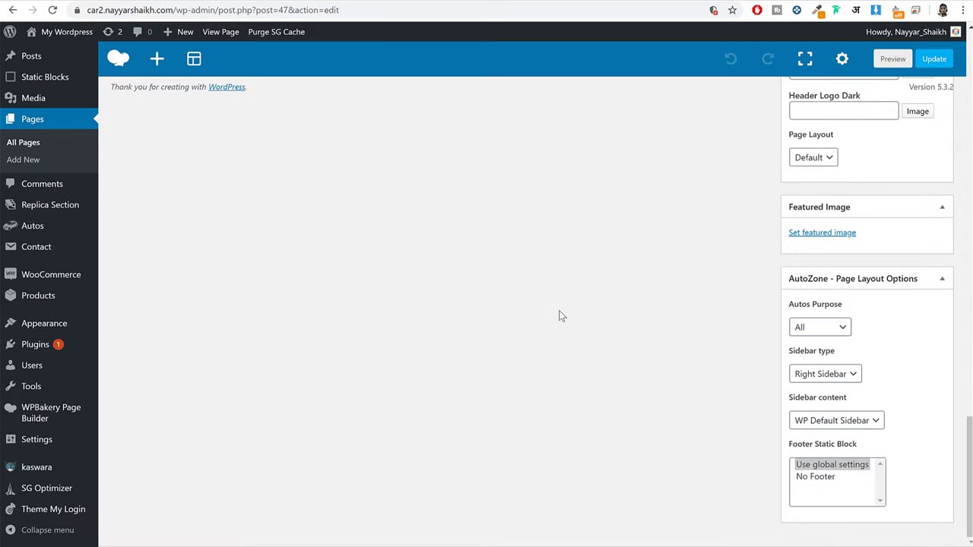
Insert a Spacer Section below the inner columns with a desktop height of 110.
{"action": "left_click", "coordinate": [547, 340]}
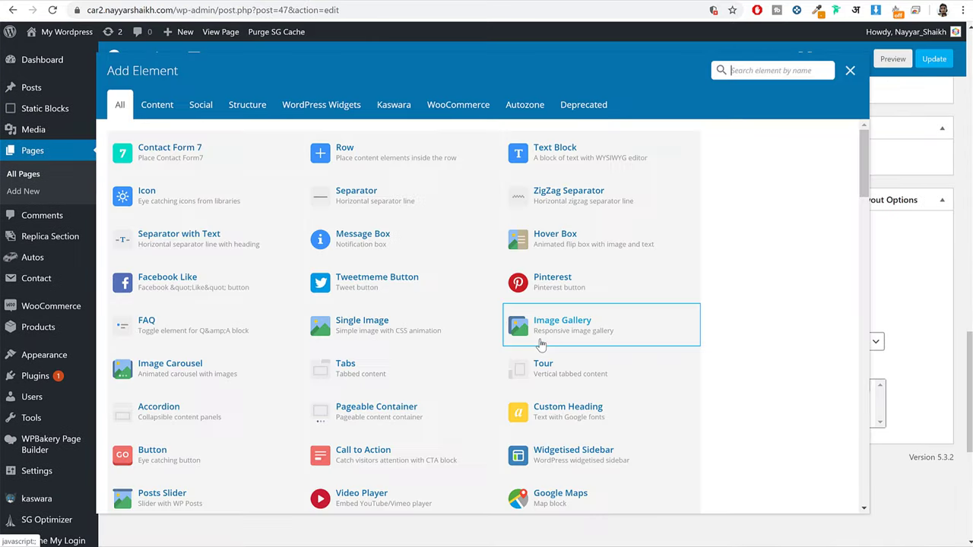
{"action": "type", "text": "spa"}
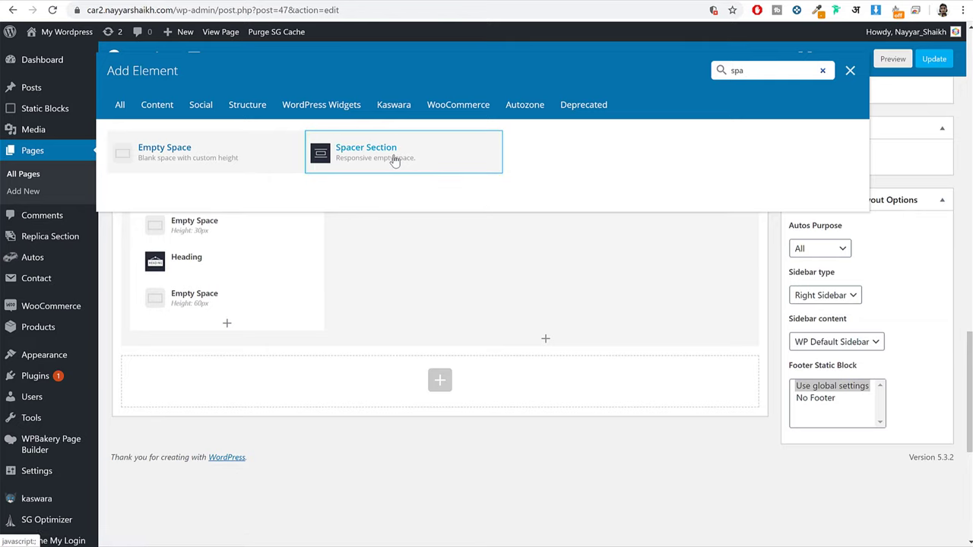
{"action": "left_click", "coordinate": [395, 159]}
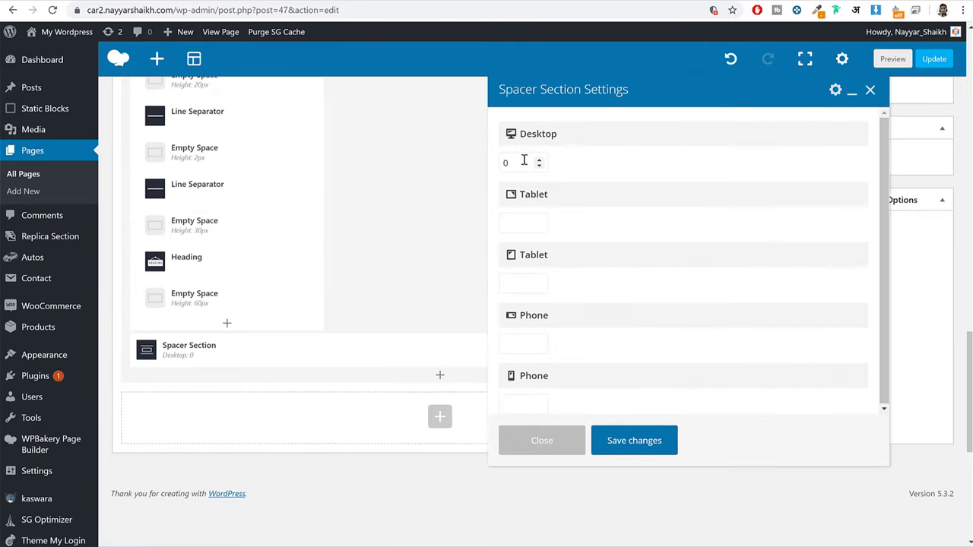
{"action": "left_click", "coordinate": [524, 161]}
{"action": "type", "text": "110"}
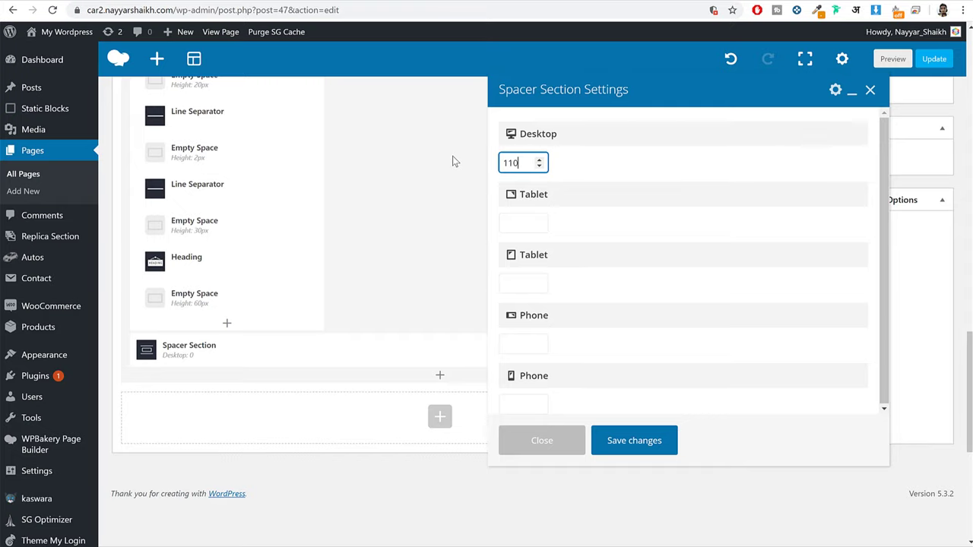
{"action": "key", "text": "Tab"}
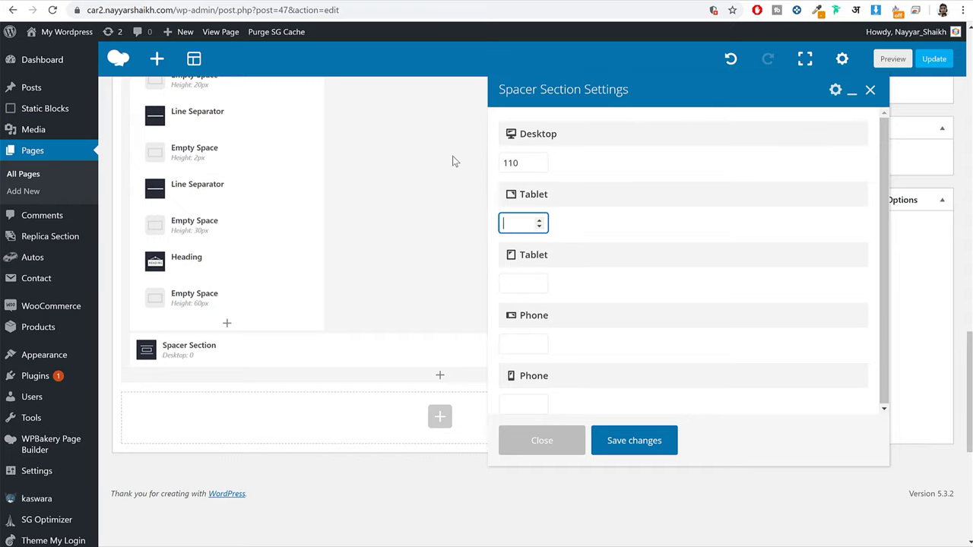
{"action": "type", "text": "110"}
{"action": "left_click_drag", "start_coordinate": [525, 162], "coordinate": [484, 158]}
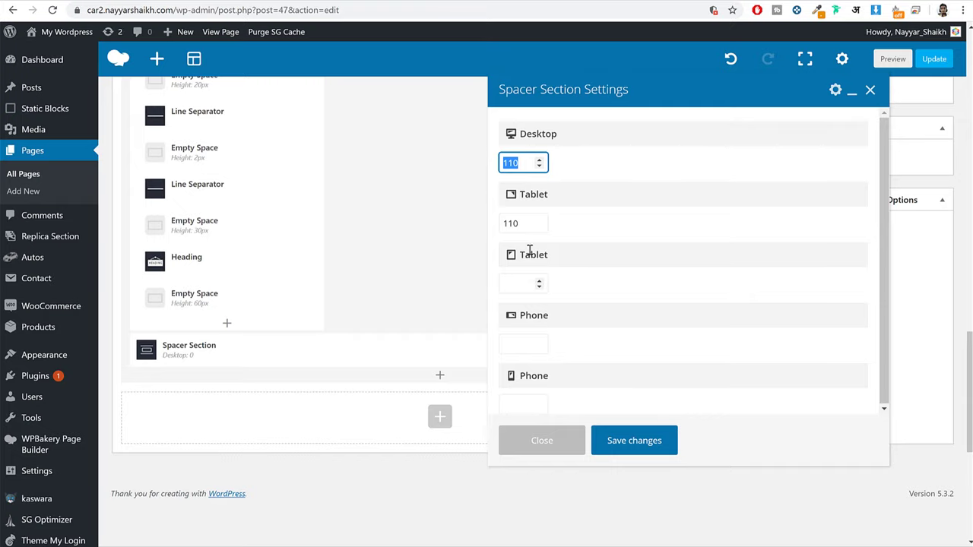
Give the Spacer Section a tablet height of 60 and phone heights of 30, and save.
{"action": "left_click", "coordinate": [522, 289]}
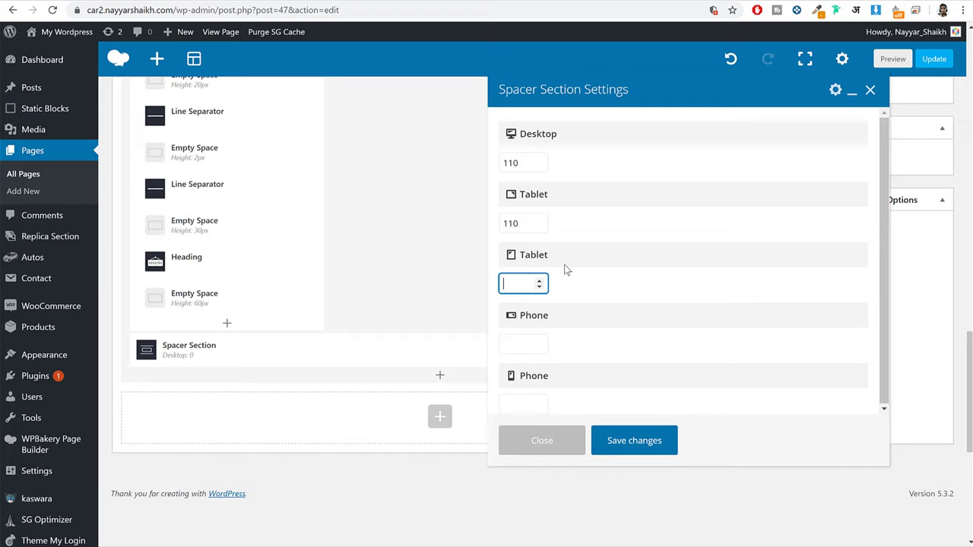
{"action": "type", "text": "60"}
{"action": "double_click", "coordinate": [521, 226]}
{"action": "left_click_drag", "start_coordinate": [547, 194], "coordinate": [517, 193]}
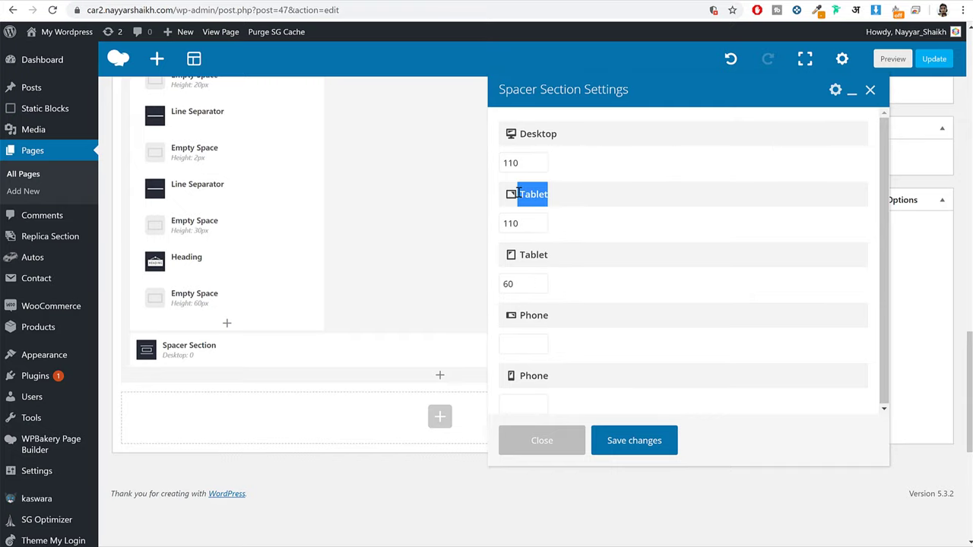
{"action": "left_click", "coordinate": [514, 344]}
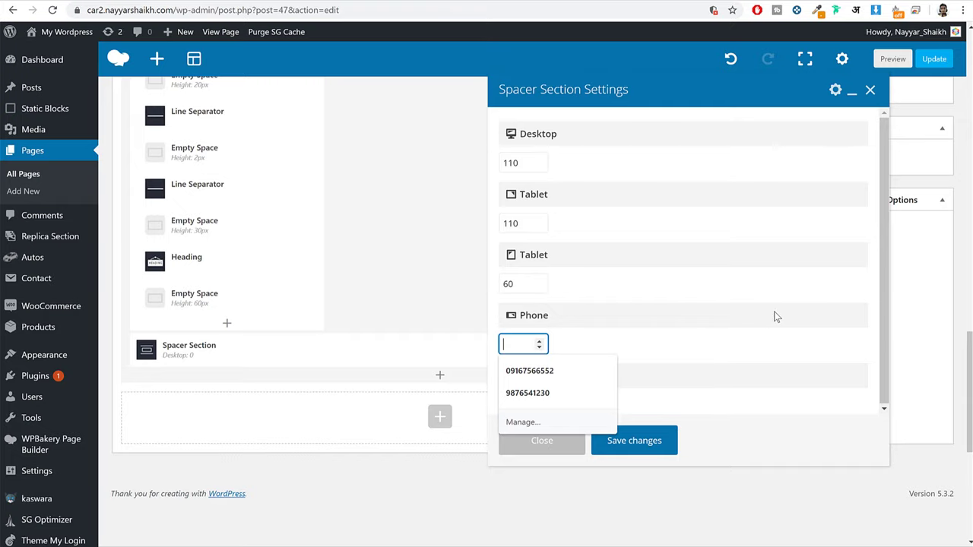
{"action": "type", "text": "30"}
{"action": "key", "text": "Tab"}
{"action": "type", "text": "30"}
{"action": "left_click", "coordinate": [606, 177]}
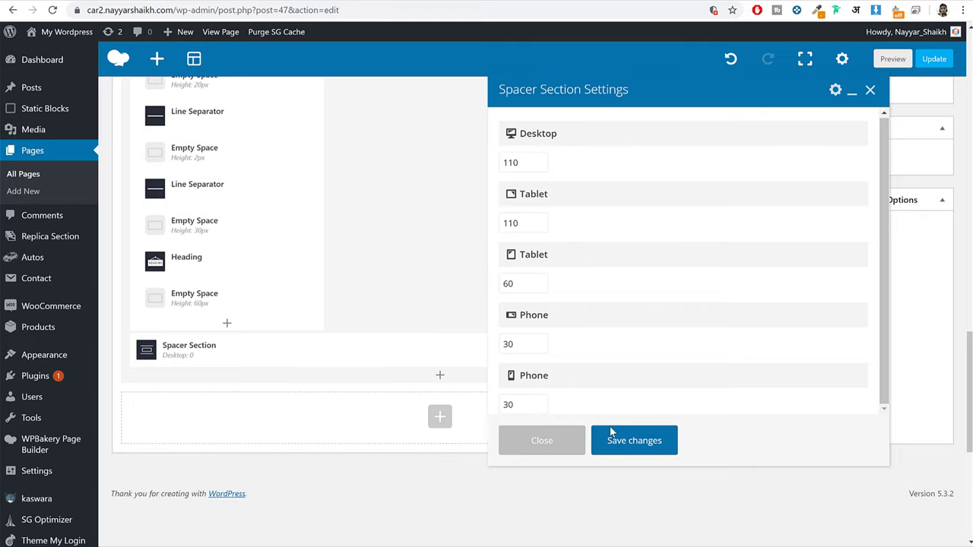
{"action": "left_click", "coordinate": [633, 447]}
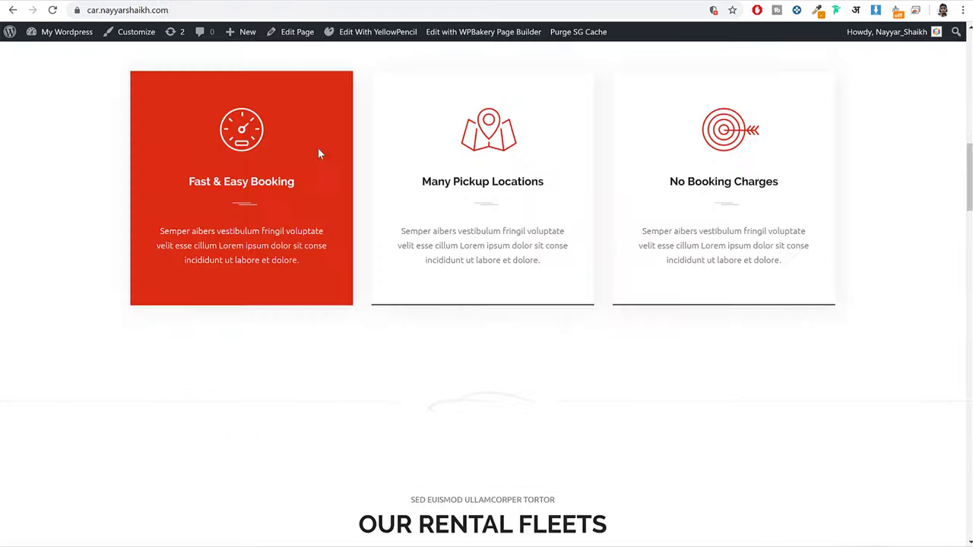
{"action": "scroll", "coordinate": [415, 274], "scroll_direction": "down", "scroll_amount": 2}
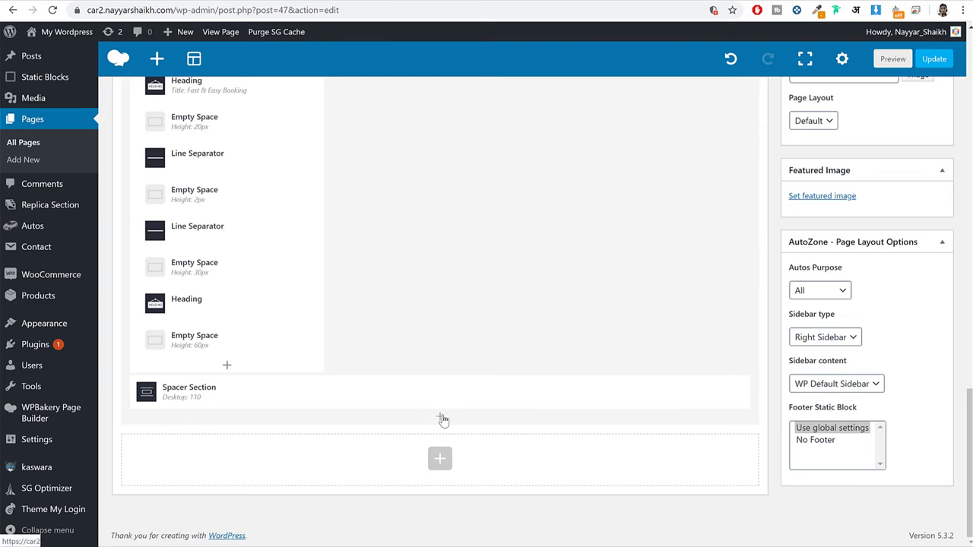
{"action": "left_click", "coordinate": [439, 419]}
Insert a row under the Spacer Section with a custom 5/12 + 2/12 + 5/12 column layout.
{"action": "left_click", "coordinate": [338, 148]}
{"action": "scroll", "coordinate": [481, 215], "scroll_direction": "down", "scroll_amount": 1}
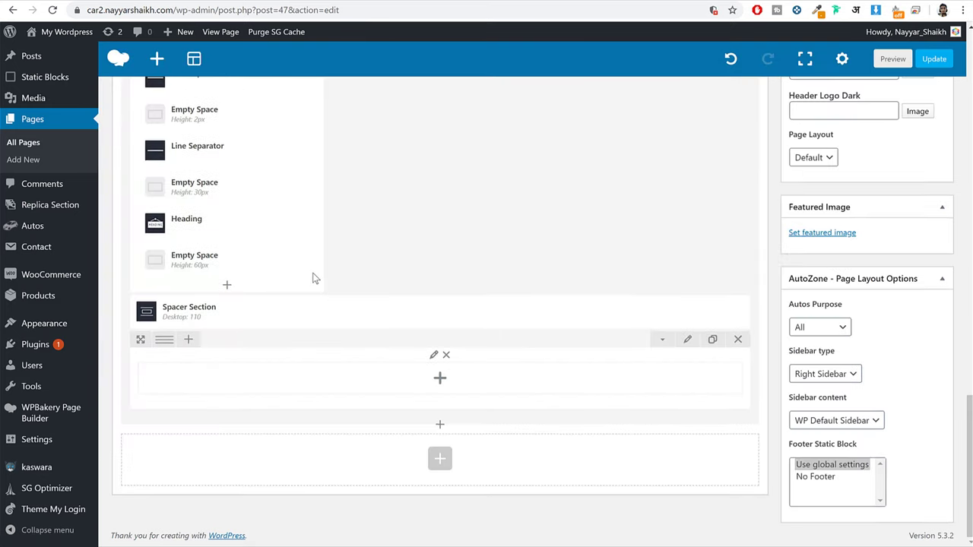
{"action": "left_click", "coordinate": [168, 353]}
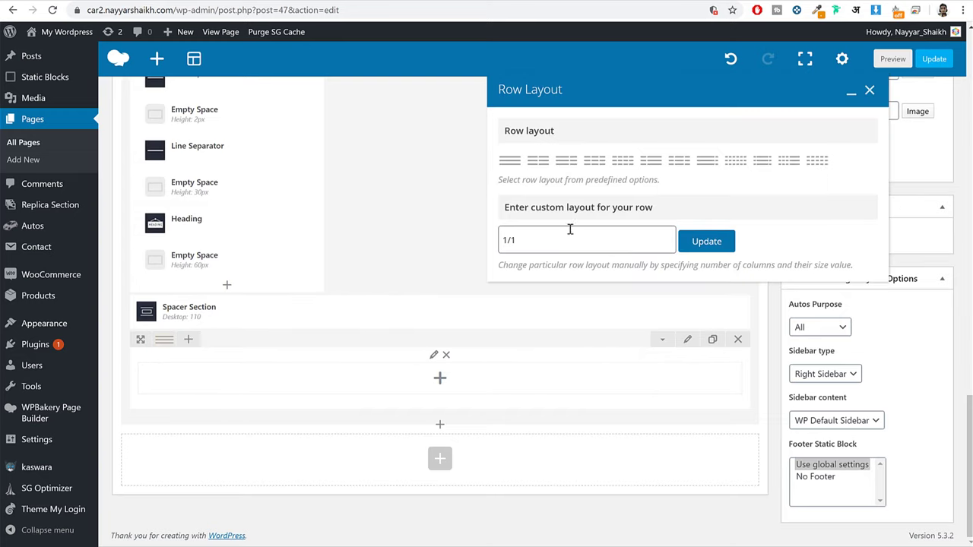
{"action": "left_click_drag", "start_coordinate": [524, 239], "coordinate": [453, 239]}
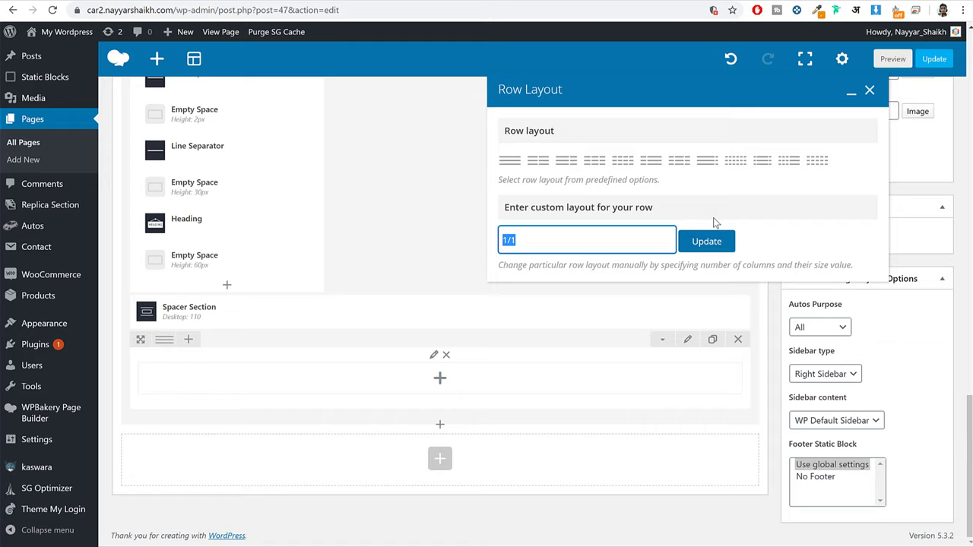
{"action": "type", "text": "5/12 + 2/12 + 5/12"}
{"action": "double_click", "coordinate": [533, 240]}
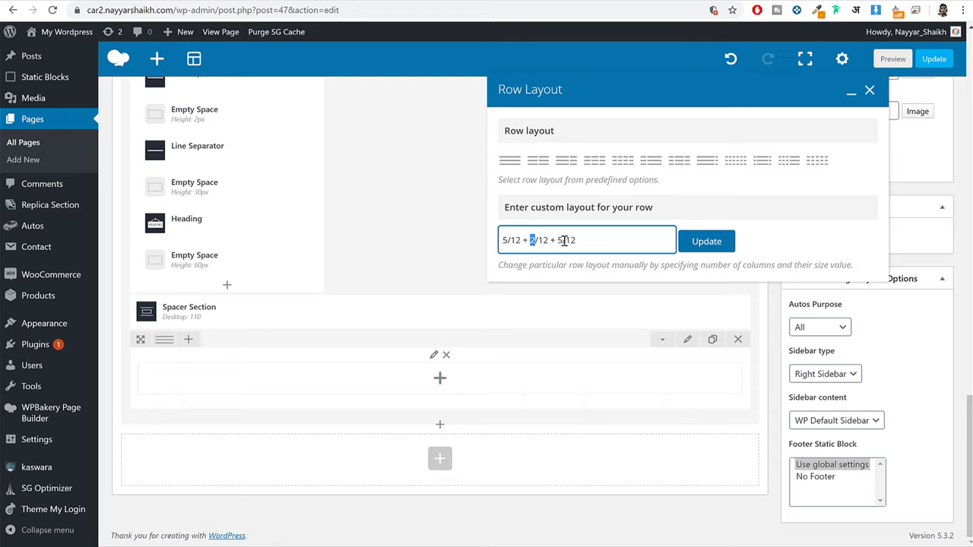
{"action": "double_click", "coordinate": [557, 240]}
{"action": "left_click_drag", "start_coordinate": [579, 241], "coordinate": [499, 243]}
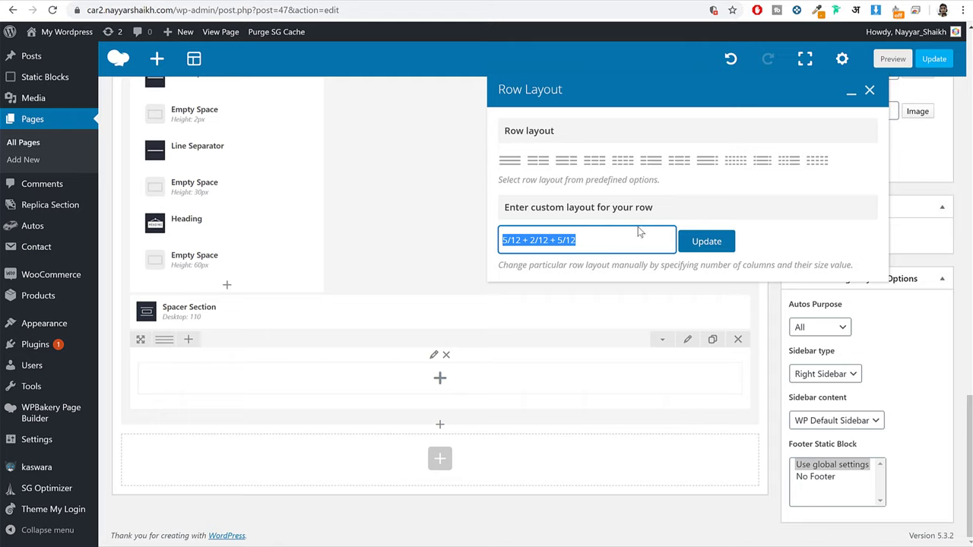
{"action": "left_click", "coordinate": [716, 243]}
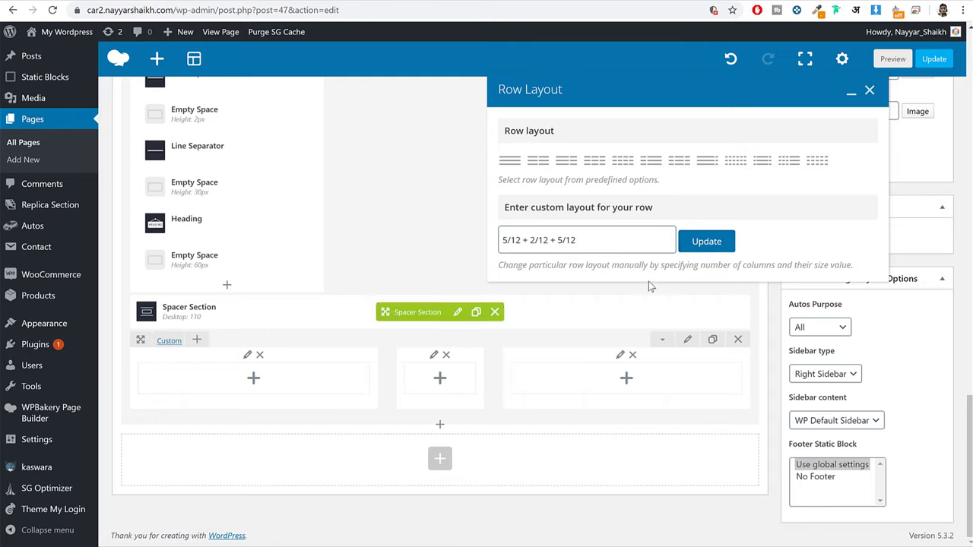
{"action": "left_click", "coordinate": [869, 89]}
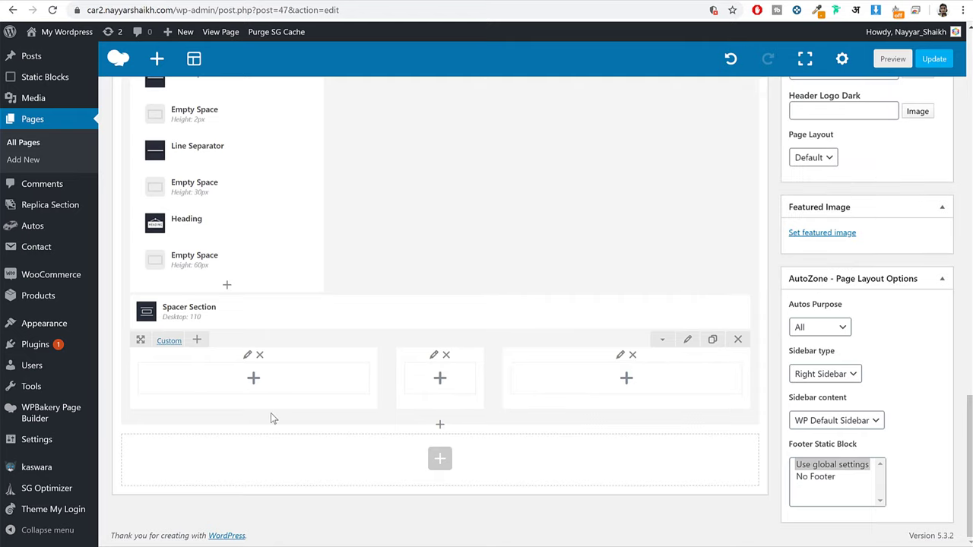
Add a Line Separator to the left column with height 1 and 100% width.
{"action": "left_click", "coordinate": [254, 378]}
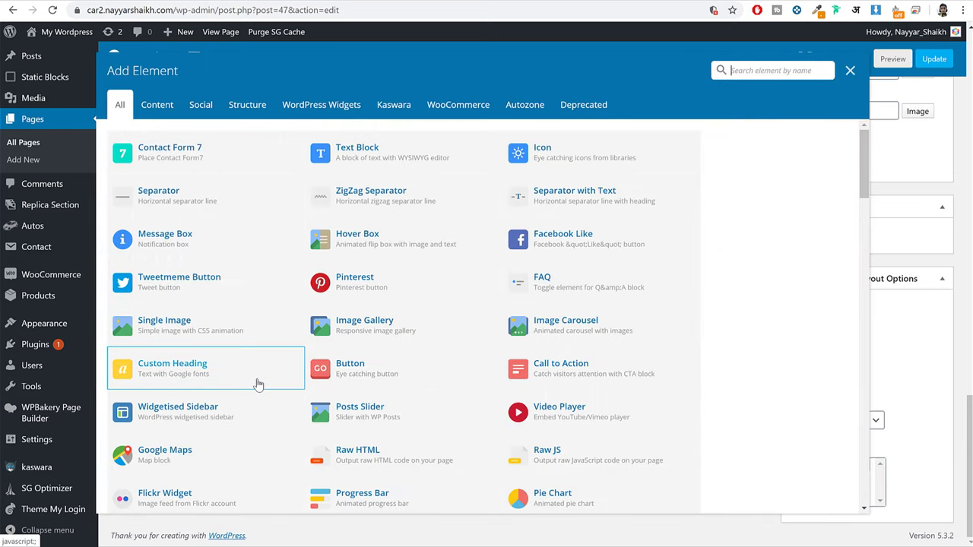
{"action": "type", "text": "line"}
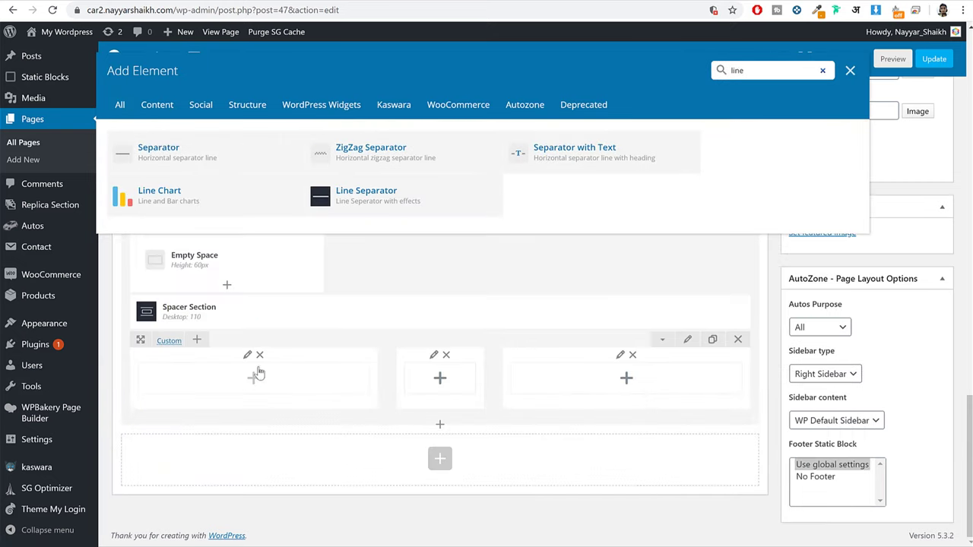
{"action": "left_click", "coordinate": [389, 203]}
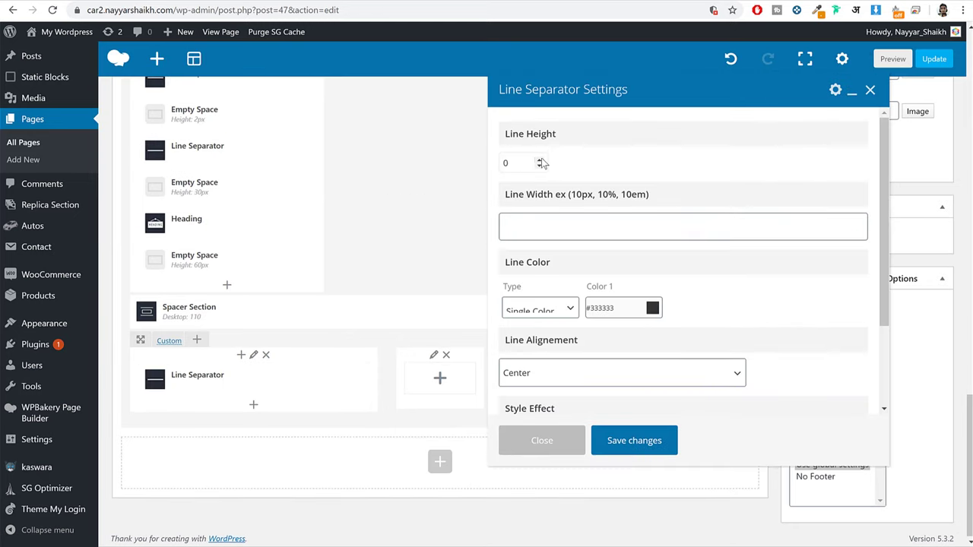
{"action": "left_click", "coordinate": [539, 161]}
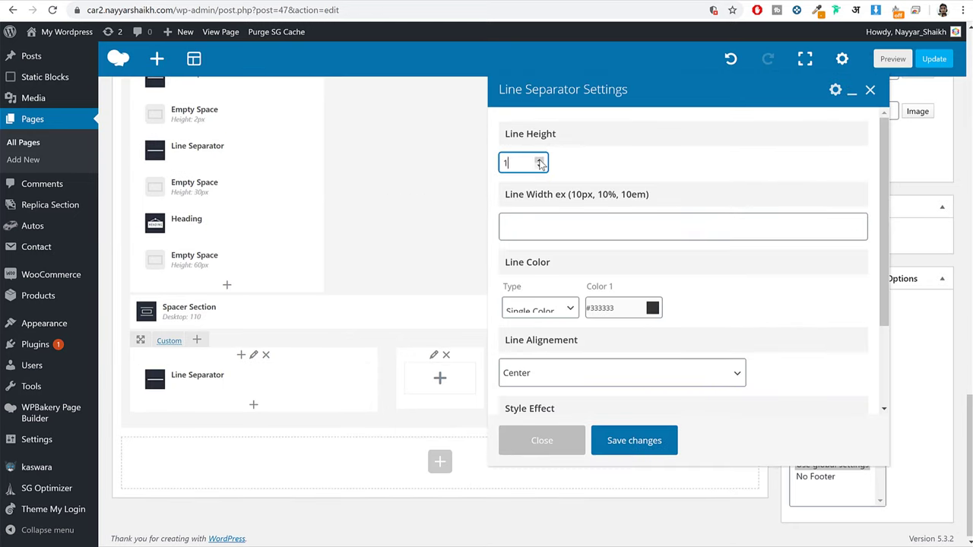
{"action": "left_click", "coordinate": [598, 221]}
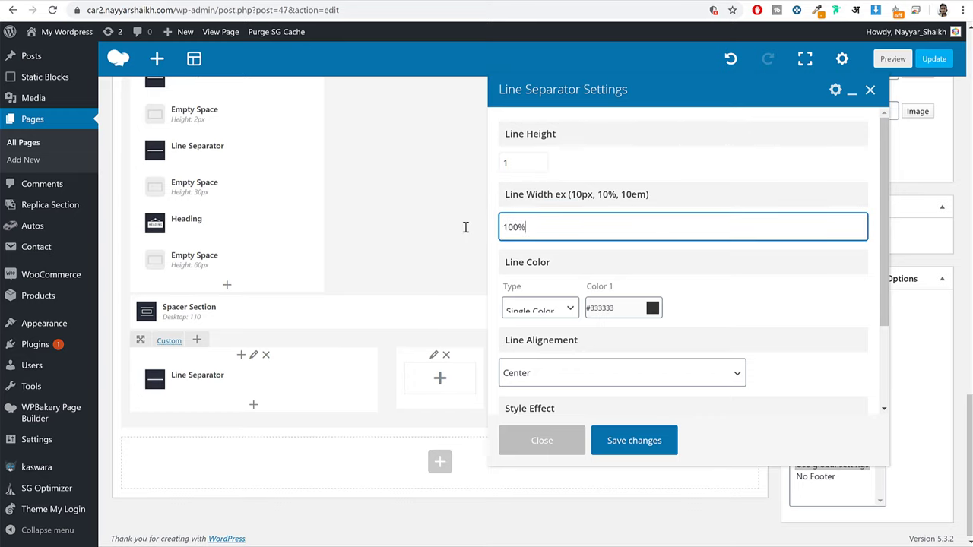
{"action": "left_click", "coordinate": [83, 2]}
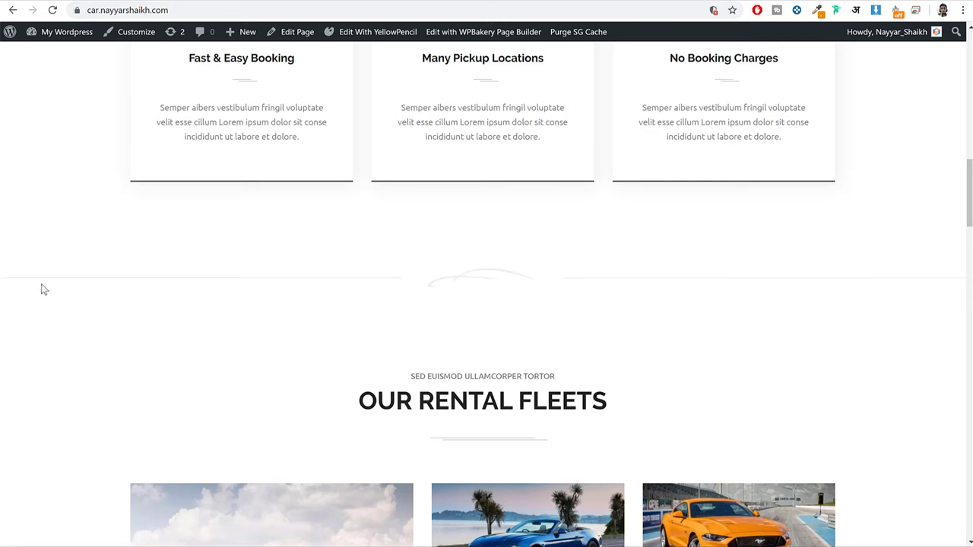
{"action": "left_click", "coordinate": [293, 3]}
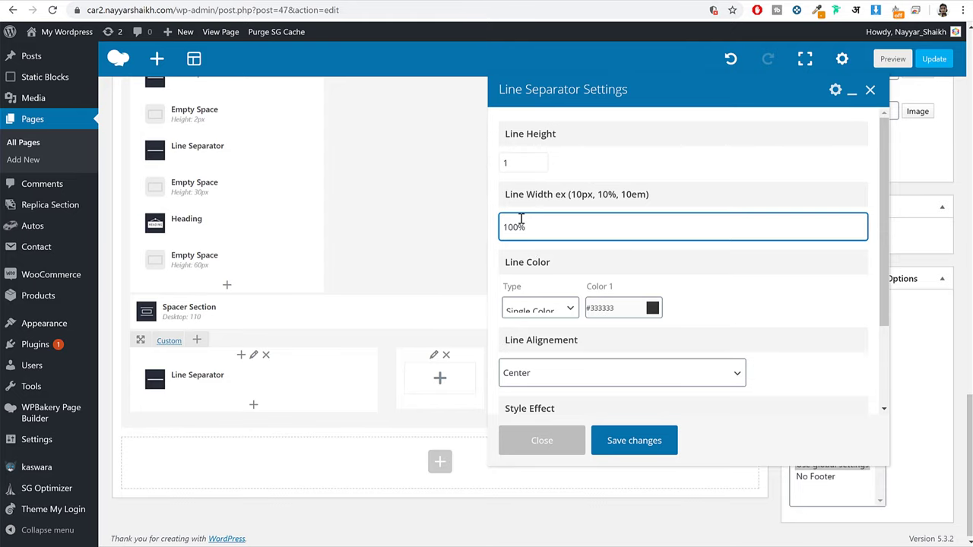
Set the separator colour to #eeeeee and save its settings.
{"action": "left_click", "coordinate": [606, 306]}
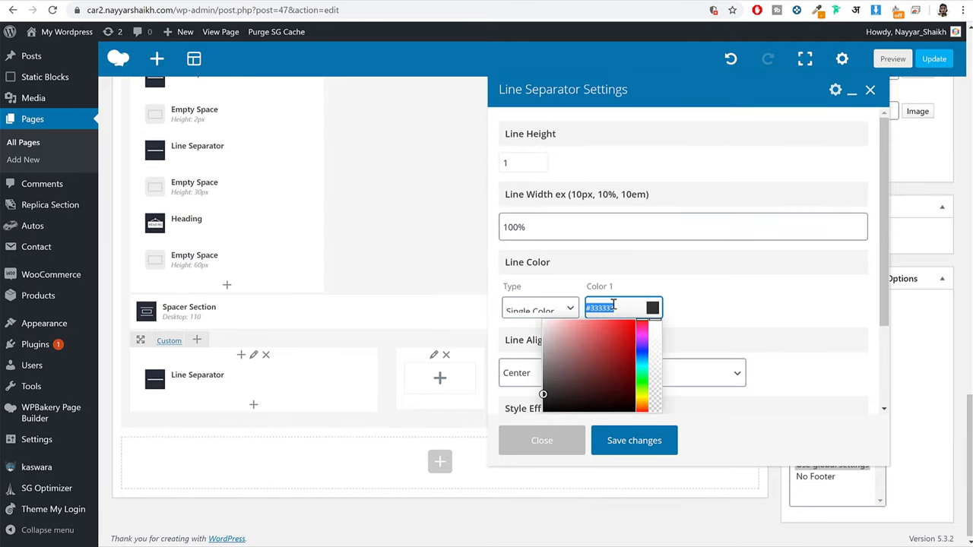
{"action": "type", "text": "eeeeee"}
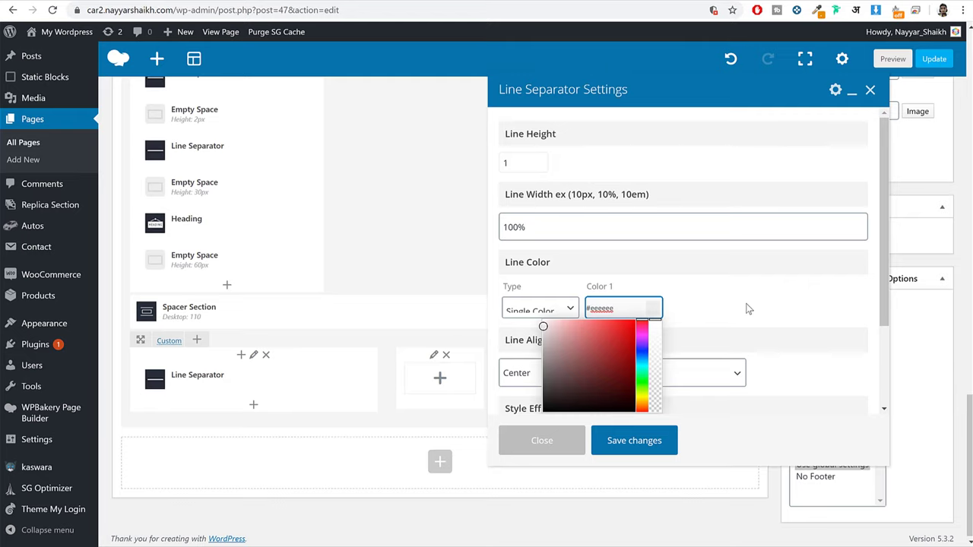
{"action": "left_click", "coordinate": [747, 308]}
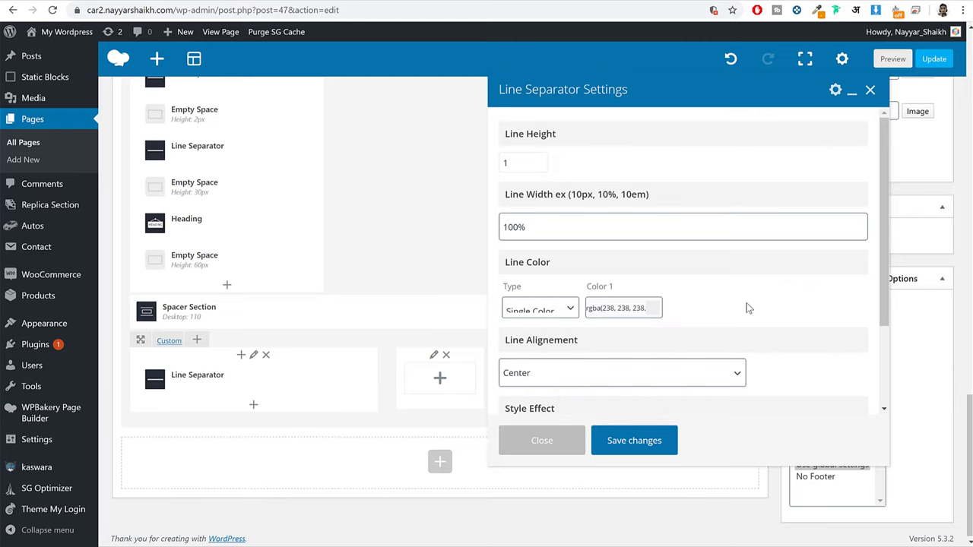
{"action": "scroll", "coordinate": [747, 308], "scroll_direction": "down", "scroll_amount": 2}
{"action": "scroll", "coordinate": [747, 309], "scroll_direction": "up", "scroll_amount": 2}
{"action": "scroll", "coordinate": [747, 308], "scroll_direction": "down", "scroll_amount": 2}
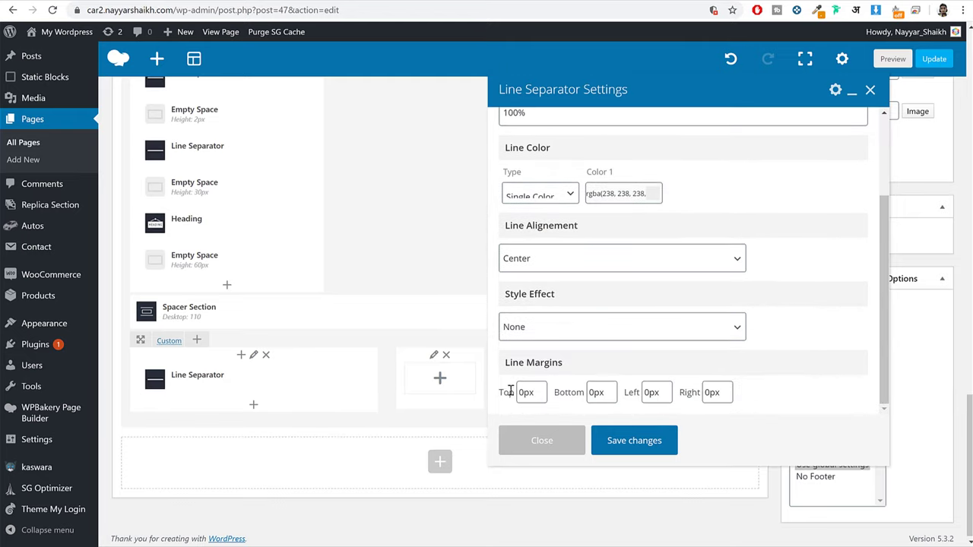
{"action": "left_click_drag", "start_coordinate": [526, 392], "coordinate": [515, 391]}
{"action": "left_click", "coordinate": [627, 440]}
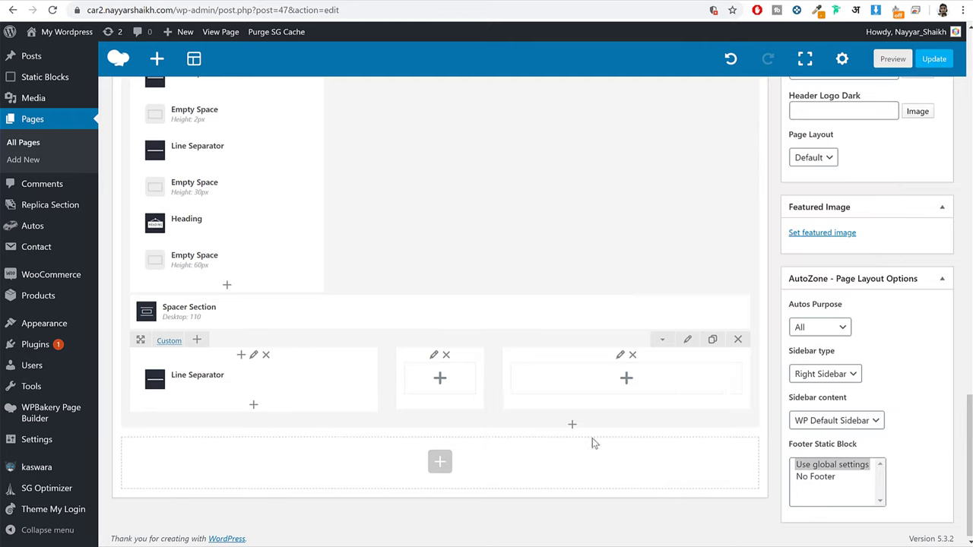
Clone the line separator and move the copy into the right column.
{"action": "left_click", "coordinate": [290, 379]}
{"action": "mouse_move", "coordinate": [225, 380]}
{"action": "left_mouse_down"}
{"action": "mouse_move", "coordinate": [610, 371]}
{"action": "mouse_move", "coordinate": [656, 382]}
{"action": "left_mouse_up"}
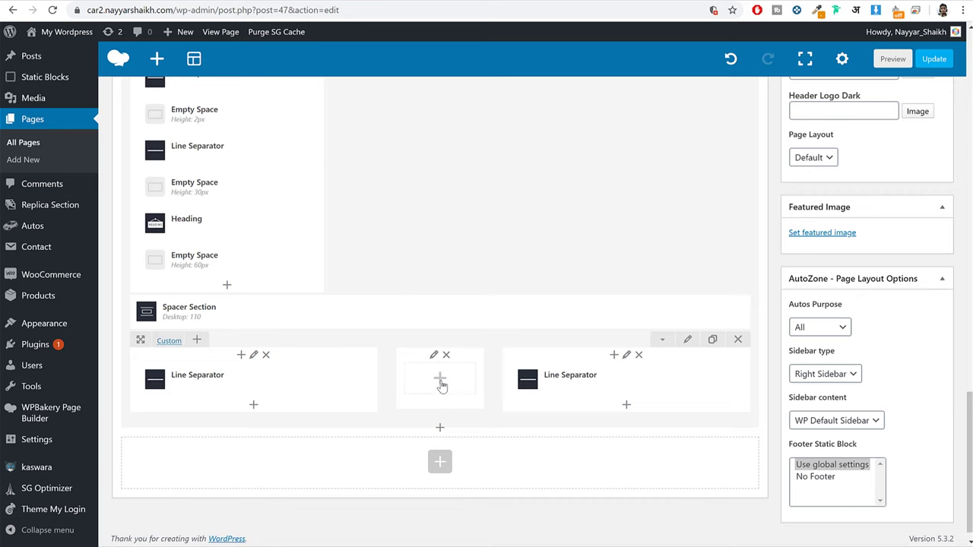
{"action": "left_click", "coordinate": [441, 384]}
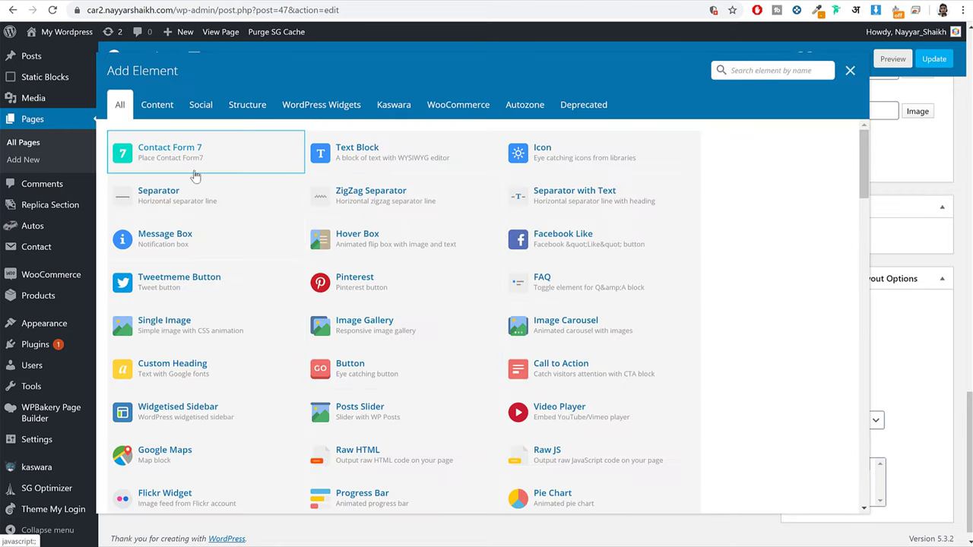
Add a Single Image to the middle column using the uploaded car5.png.
{"action": "type", "text": "son"}
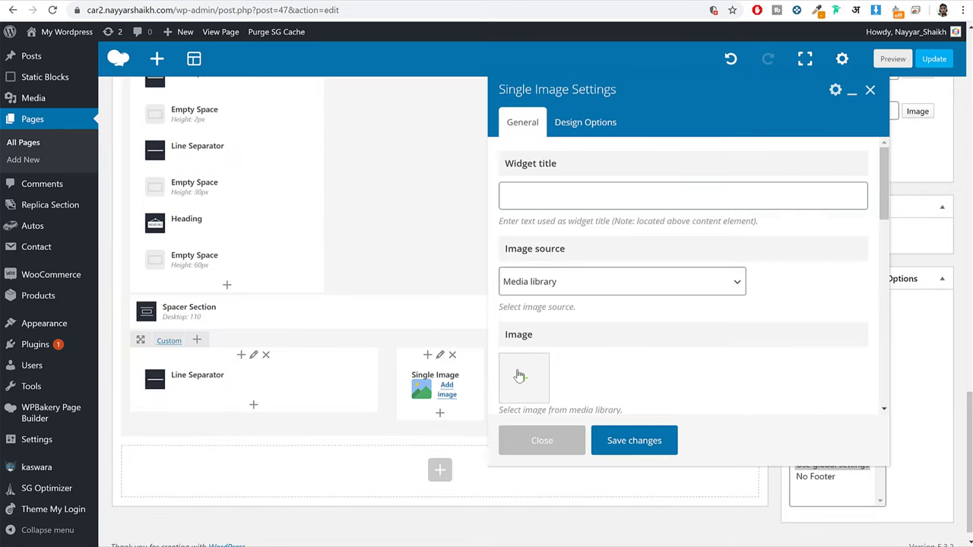
{"action": "left_click", "coordinate": [524, 374]}
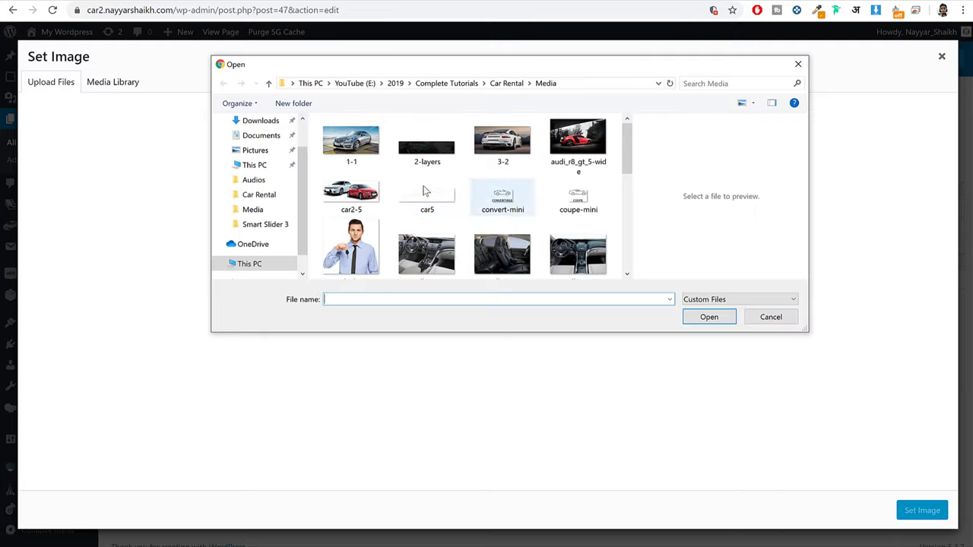
{"action": "left_click", "coordinate": [424, 195]}
{"action": "left_click", "coordinate": [708, 318]}
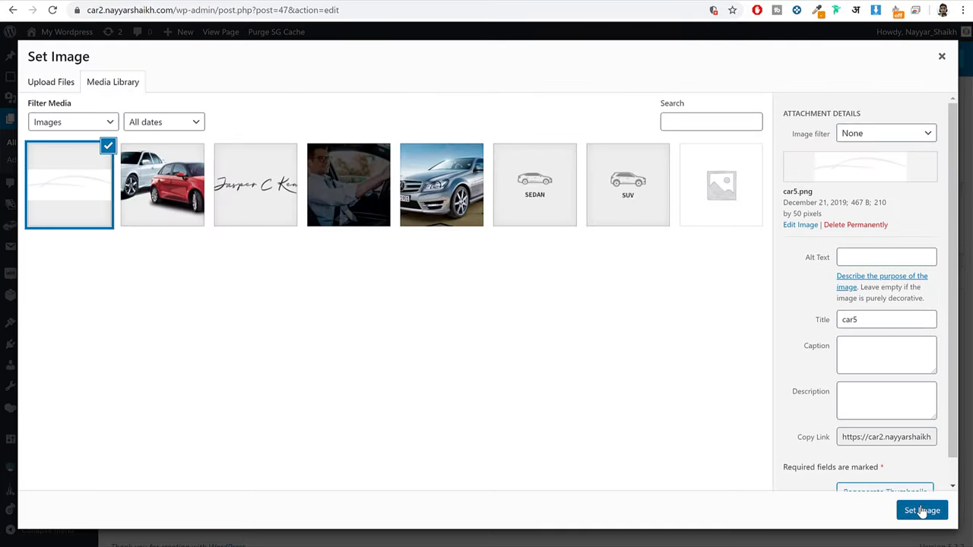
{"action": "left_click", "coordinate": [922, 511]}
Set the image size to full with centre alignment and save.
{"action": "scroll", "coordinate": [540, 323], "scroll_direction": "down", "scroll_amount": 2}
{"action": "double_click", "coordinate": [558, 348]}
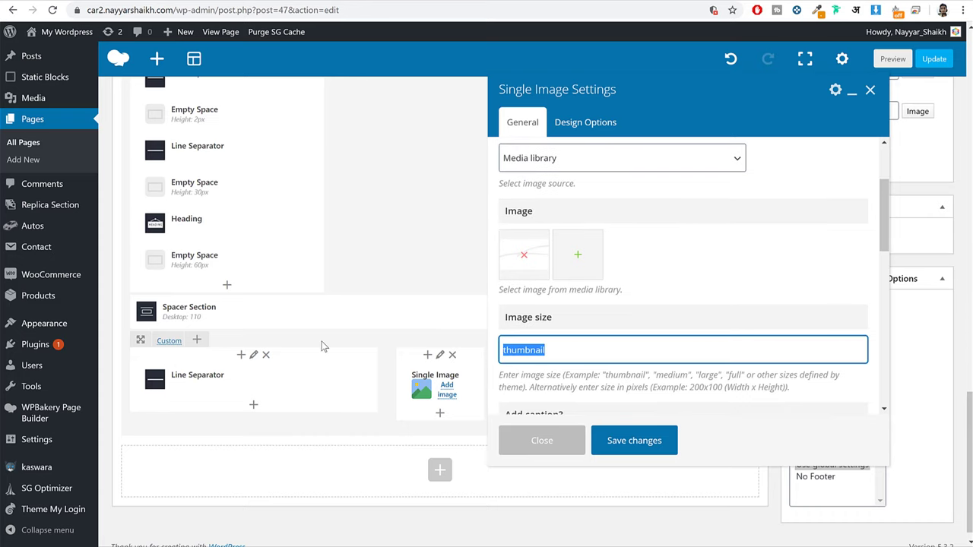
{"action": "type", "text": "t"}
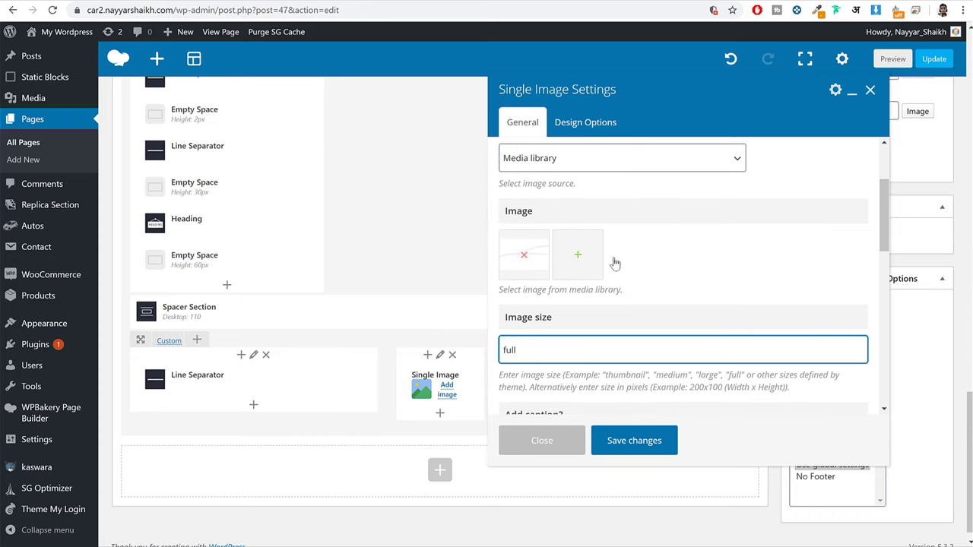
{"action": "scroll", "coordinate": [616, 266], "scroll_direction": "down", "scroll_amount": 3}
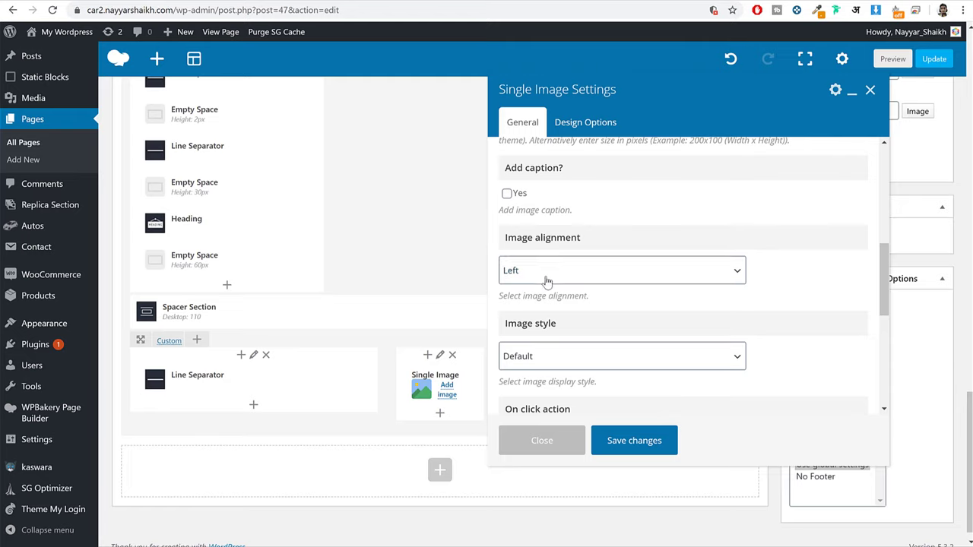
{"action": "left_click", "coordinate": [543, 275]}
{"action": "left_click", "coordinate": [541, 311]}
{"action": "left_click", "coordinate": [635, 450]}
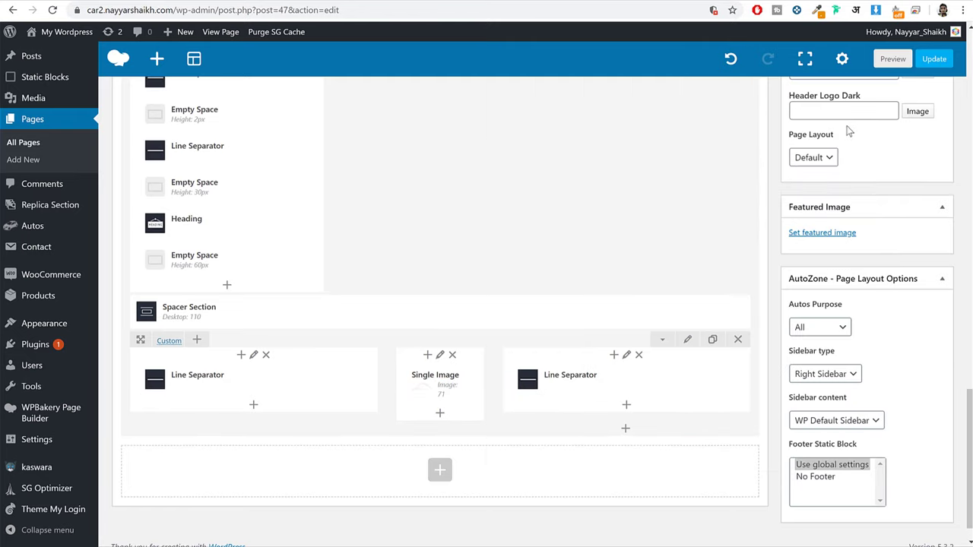
Clone the Spacer Section below the separator row, update the page, and view it live.
{"action": "scroll", "coordinate": [473, 454], "scroll_direction": "down", "scroll_amount": 1}
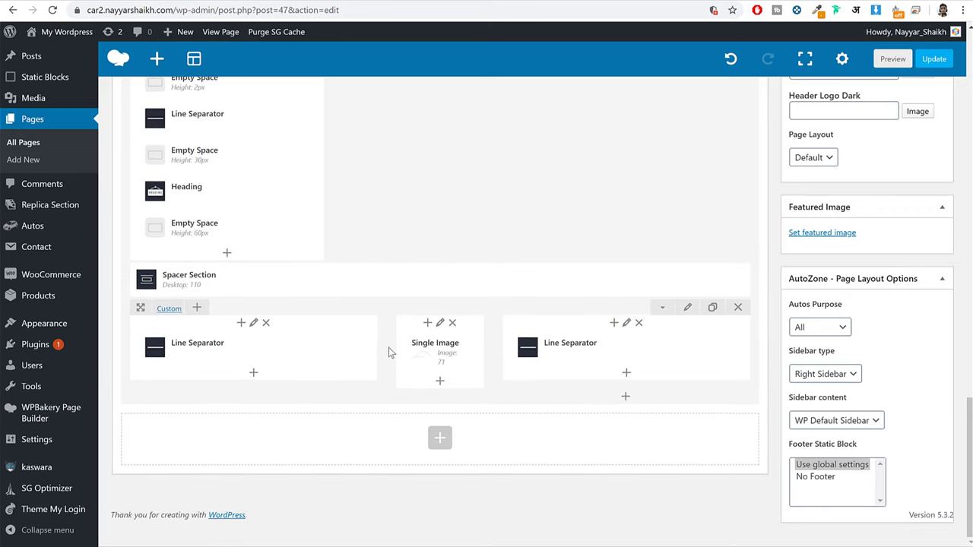
{"action": "left_click", "coordinate": [480, 292]}
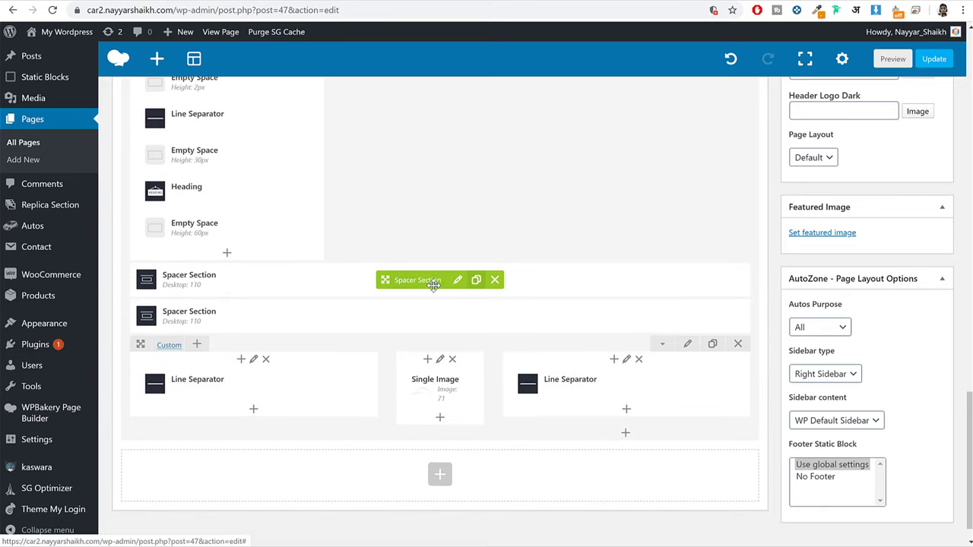
{"action": "left_click_drag", "start_coordinate": [432, 285], "coordinate": [434, 433]}
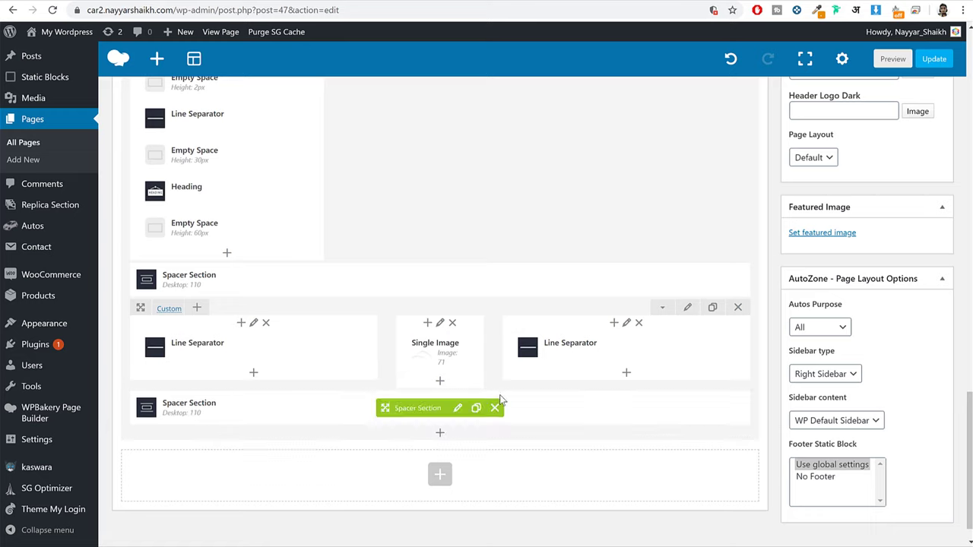
{"action": "left_click", "coordinate": [934, 59]}
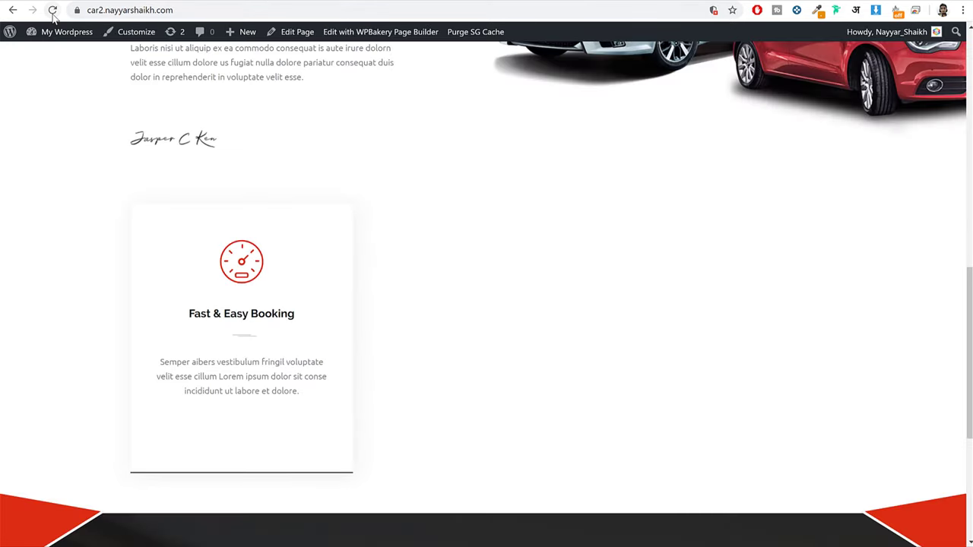
{"action": "left_click", "coordinate": [52, 10]}
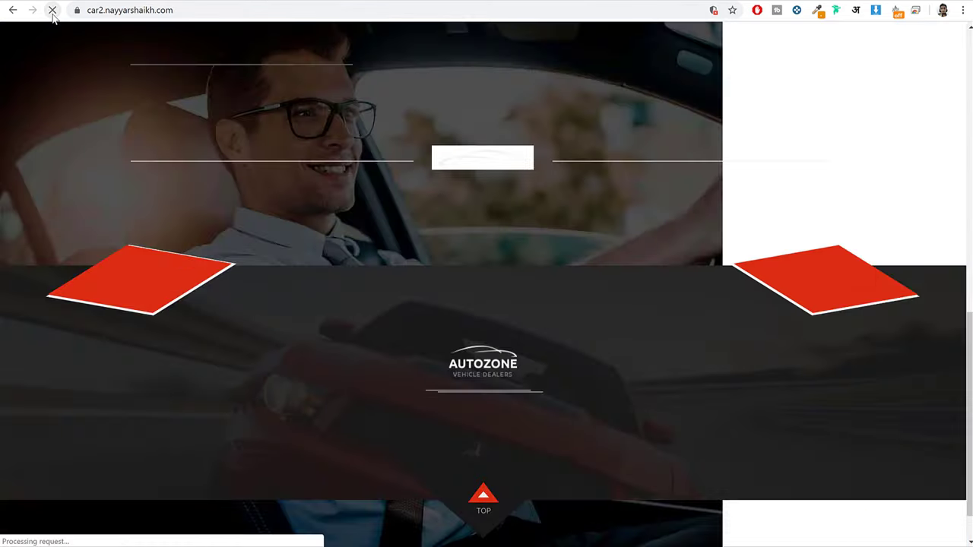
{"action": "scroll", "coordinate": [504, 250], "scroll_direction": "down", "scroll_amount": 2}
{"action": "scroll", "coordinate": [502, 368], "scroll_direction": "down", "scroll_amount": 1}
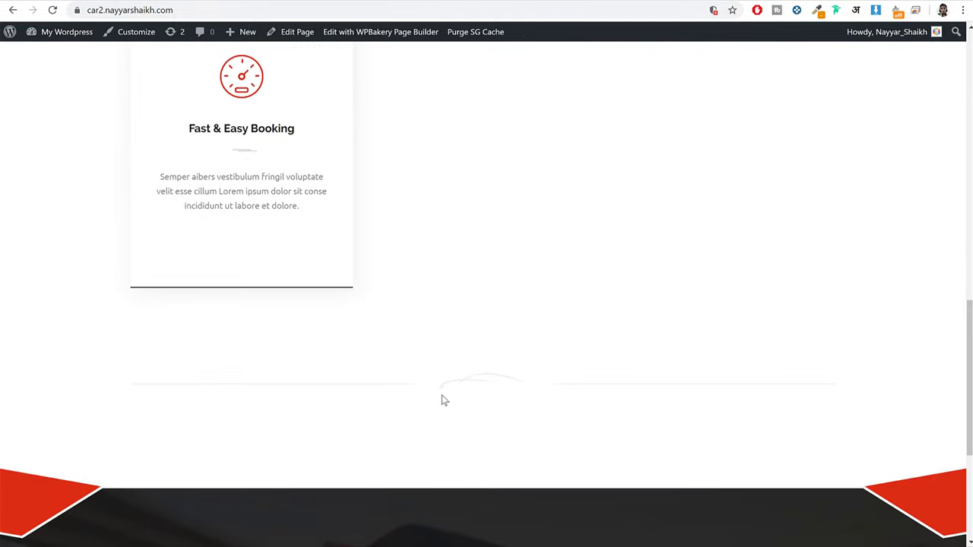
{"action": "scroll", "coordinate": [370, 256], "scroll_direction": "up", "scroll_amount": 3}
{"action": "scroll", "coordinate": [342, 334], "scroll_direction": "down", "scroll_amount": 2}
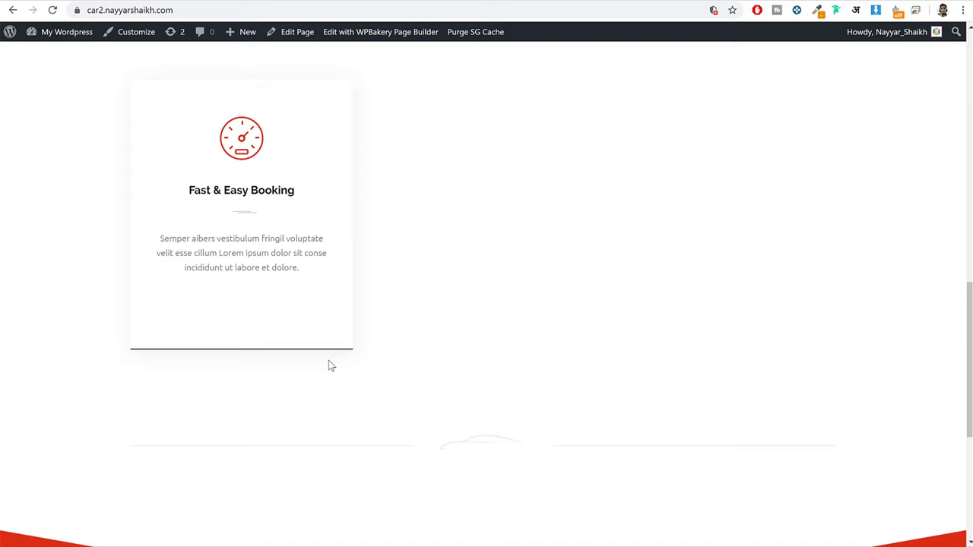
{"action": "key", "text": "ctrl+shift+i"}
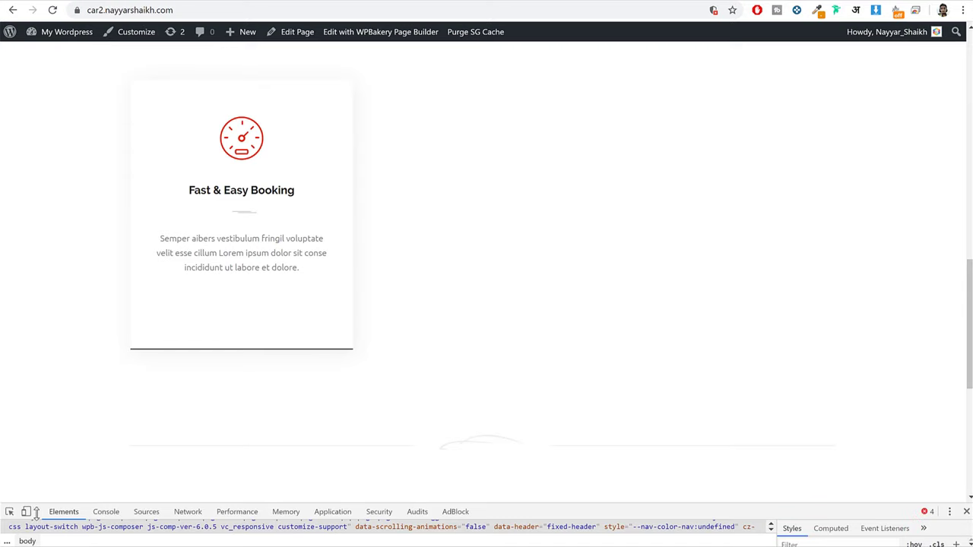
{"action": "left_click", "coordinate": [26, 511]}
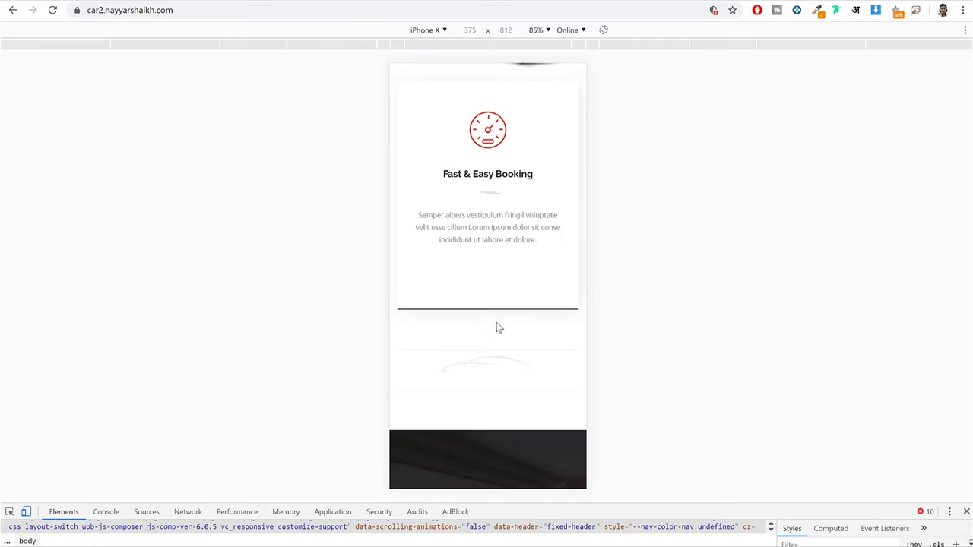
{"action": "scroll", "coordinate": [498, 342], "scroll_direction": "up", "scroll_amount": 3}
{"action": "scroll", "coordinate": [499, 367], "scroll_direction": "down", "scroll_amount": 3}
{"action": "scroll", "coordinate": [499, 366], "scroll_direction": "up", "scroll_amount": 5}
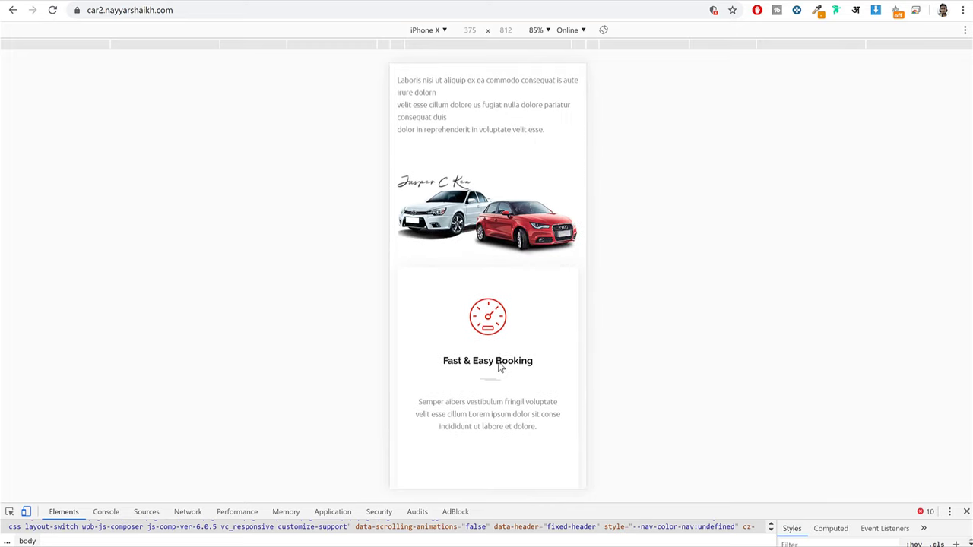
{"action": "left_click", "coordinate": [25, 511]}
{"action": "left_click", "coordinate": [966, 511]}
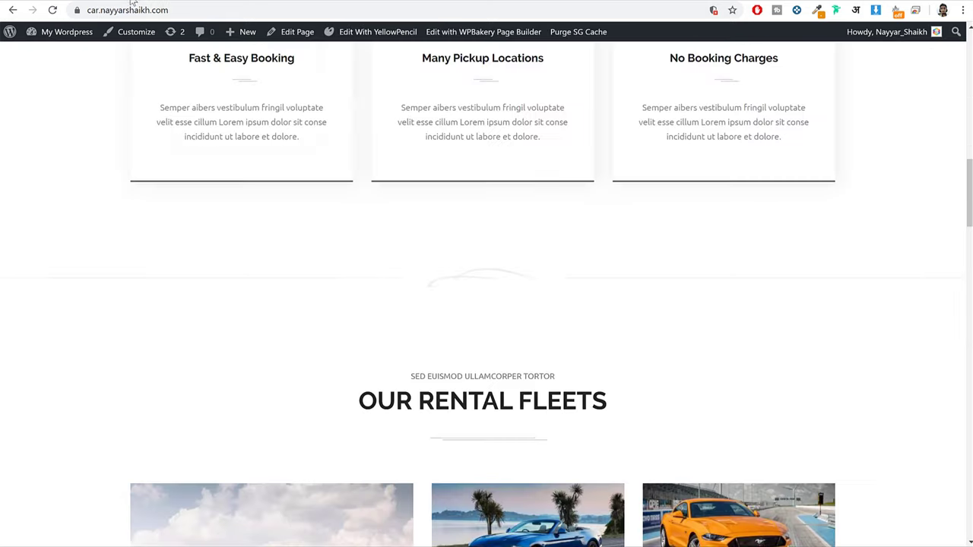
Show the bookmarks bar and study the demo's SED EUISMOD ULLAMCORPER TORTOR / OUR RENTAL FLEETS heading.
{"action": "scroll", "coordinate": [588, 276], "scroll_direction": "down", "scroll_amount": 5}
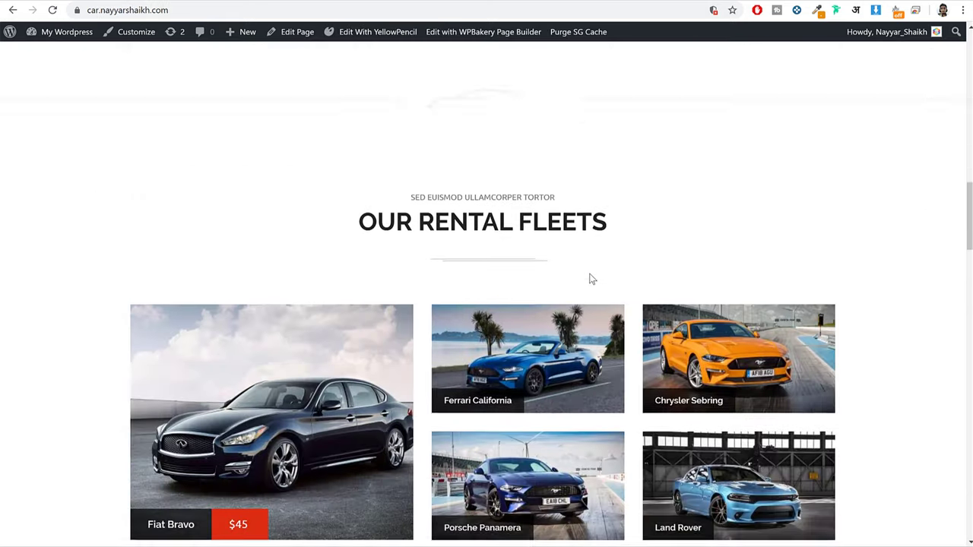
{"action": "scroll", "coordinate": [603, 221], "scroll_direction": "up", "scroll_amount": 4}
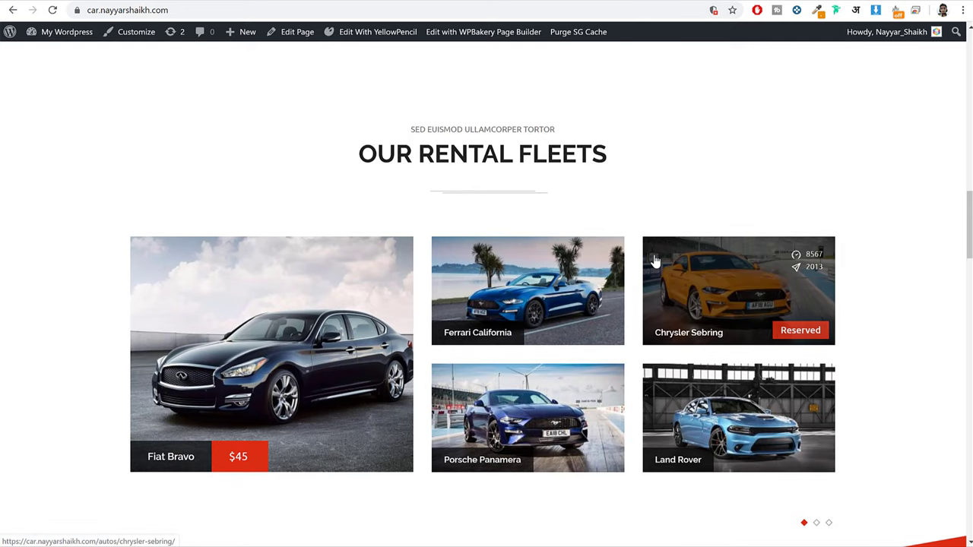
{"action": "scroll", "coordinate": [367, 287], "scroll_direction": "down", "scroll_amount": 1}
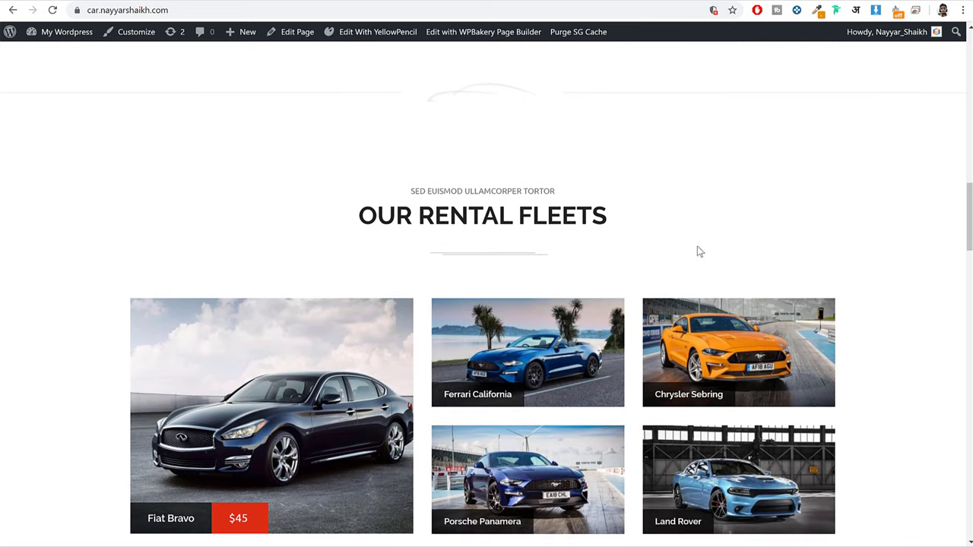
{"action": "scroll", "coordinate": [602, 318], "scroll_direction": "down", "scroll_amount": 1}
{"action": "key", "text": "ctrl+shift+b"}
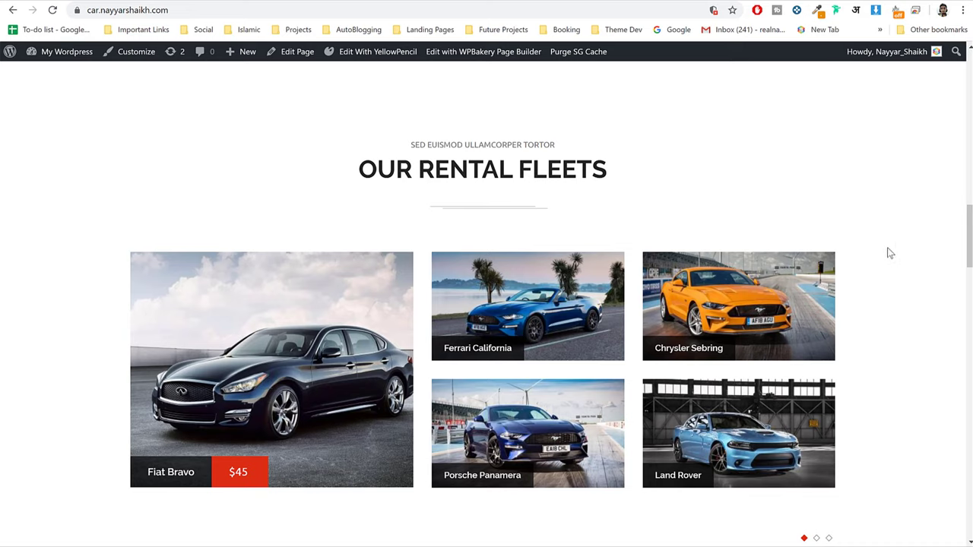
{"action": "left_click_drag", "start_coordinate": [403, 147], "coordinate": [567, 144]}
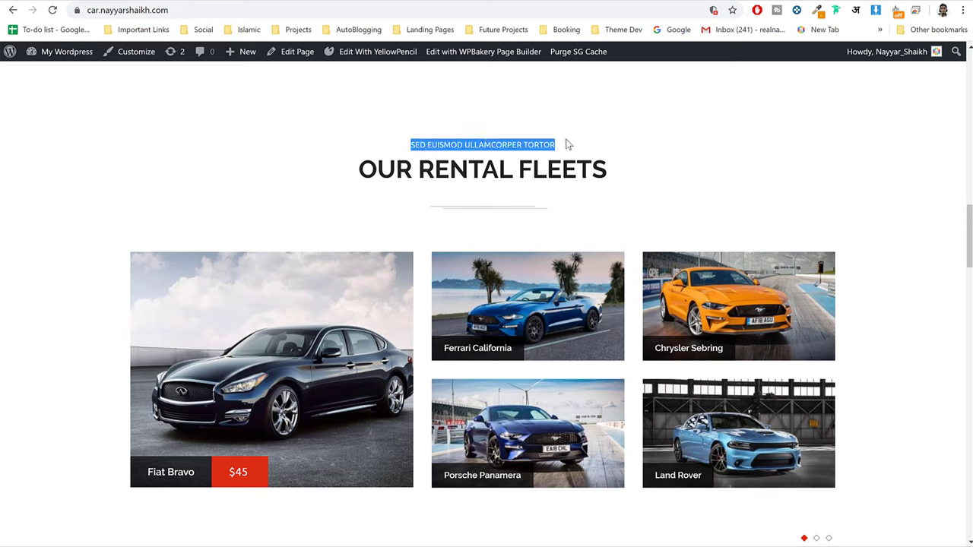
{"action": "left_click_drag", "start_coordinate": [629, 181], "coordinate": [482, 234]}
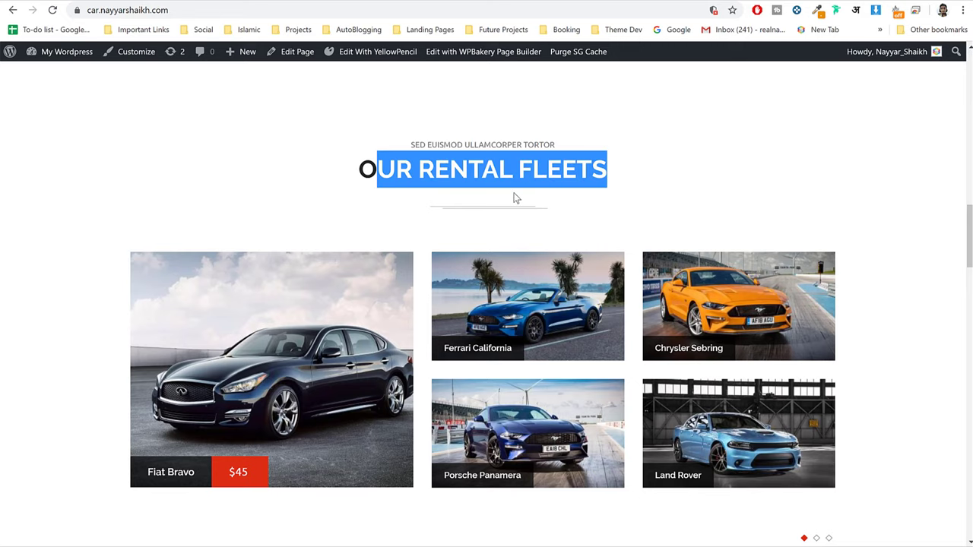
Review the demo's Customer Reviews section, then return to the Edit Page tab.
{"action": "scroll", "coordinate": [810, 346], "scroll_direction": "down", "scroll_amount": 5}
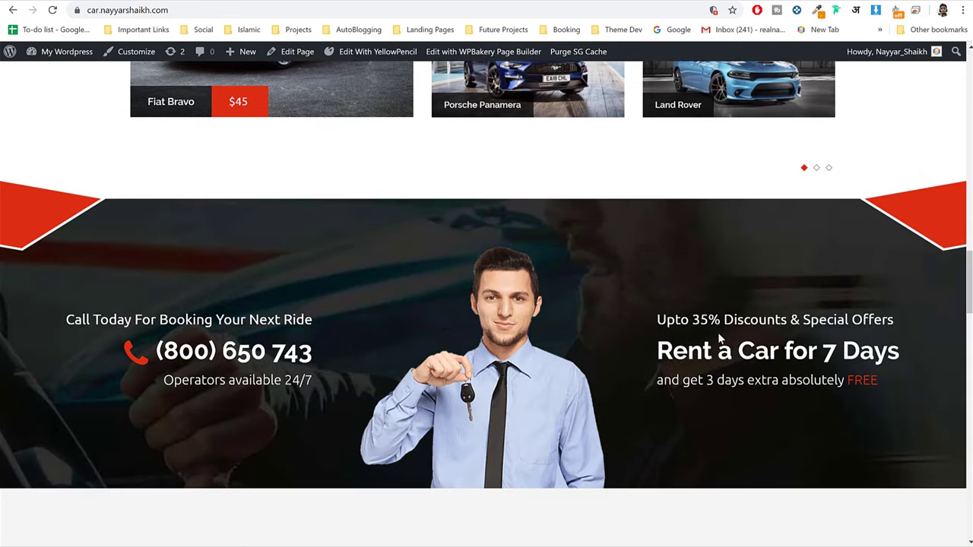
{"action": "scroll", "coordinate": [588, 342], "scroll_direction": "down", "scroll_amount": 5}
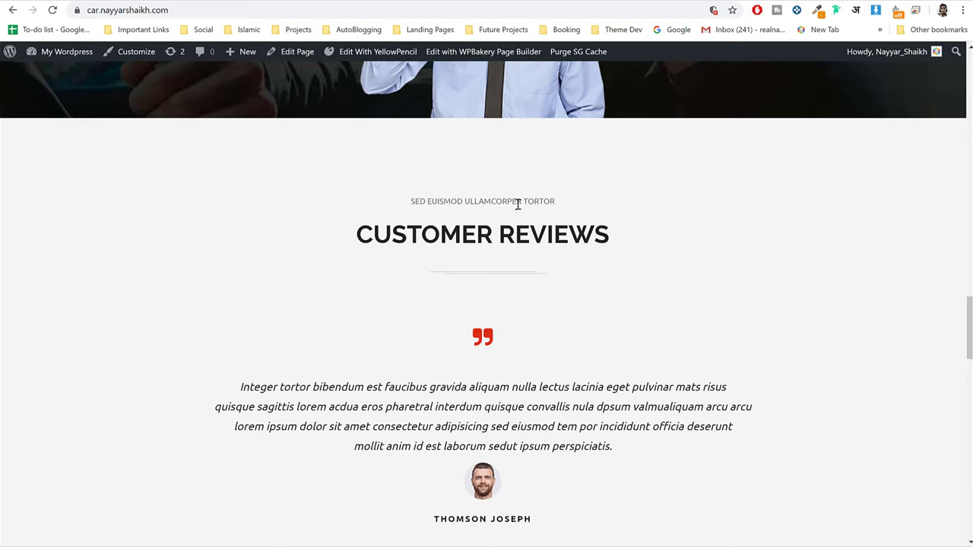
{"action": "left_click_drag", "start_coordinate": [411, 201], "coordinate": [605, 237]}
{"action": "left_click", "coordinate": [489, 274]}
{"action": "scroll", "coordinate": [580, 347], "scroll_direction": "down", "scroll_amount": 12}
{"action": "scroll", "coordinate": [508, 324], "scroll_direction": "up", "scroll_amount": 4}
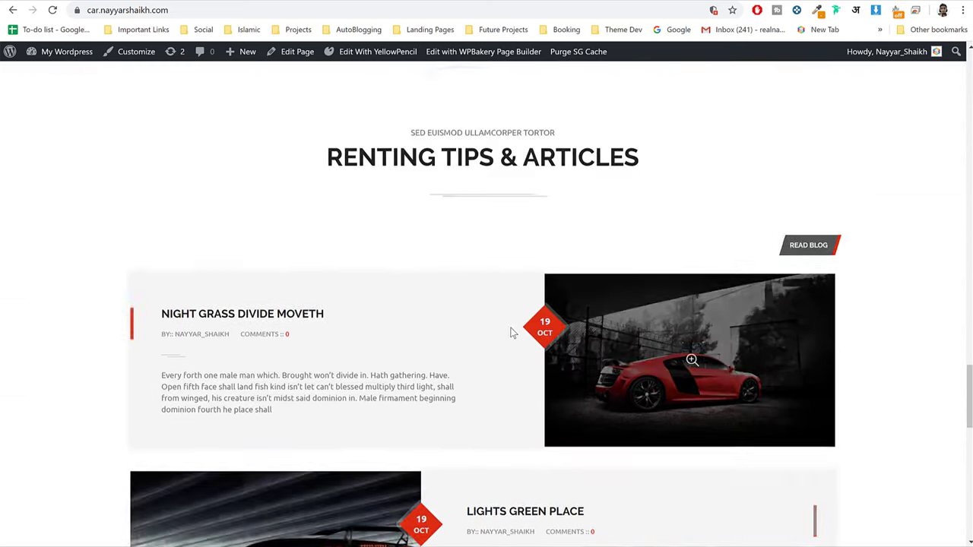
{"action": "scroll", "coordinate": [512, 332], "scroll_direction": "up", "scroll_amount": 18}
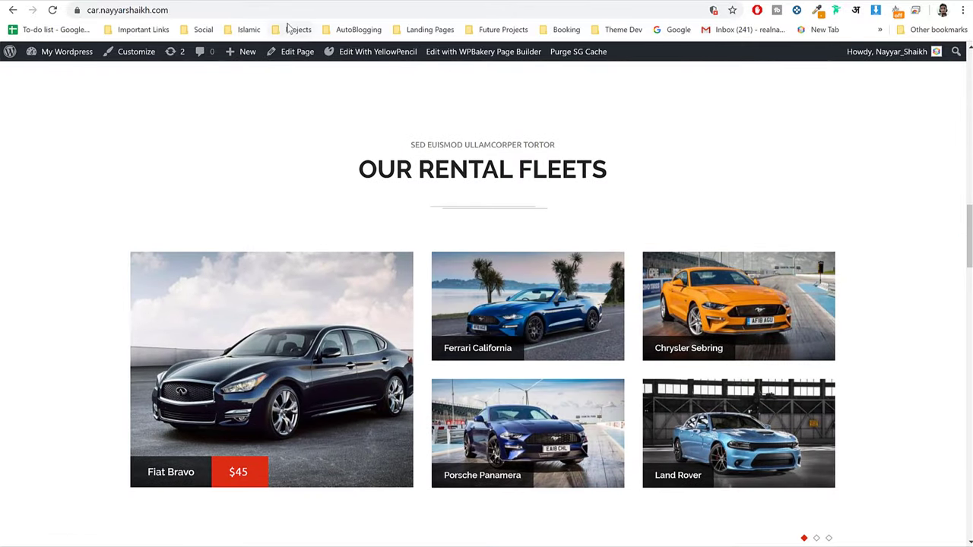
{"action": "key", "text": "ctrl+Tab"}
{"action": "scroll", "coordinate": [563, 246], "scroll_direction": "down", "scroll_amount": 20}
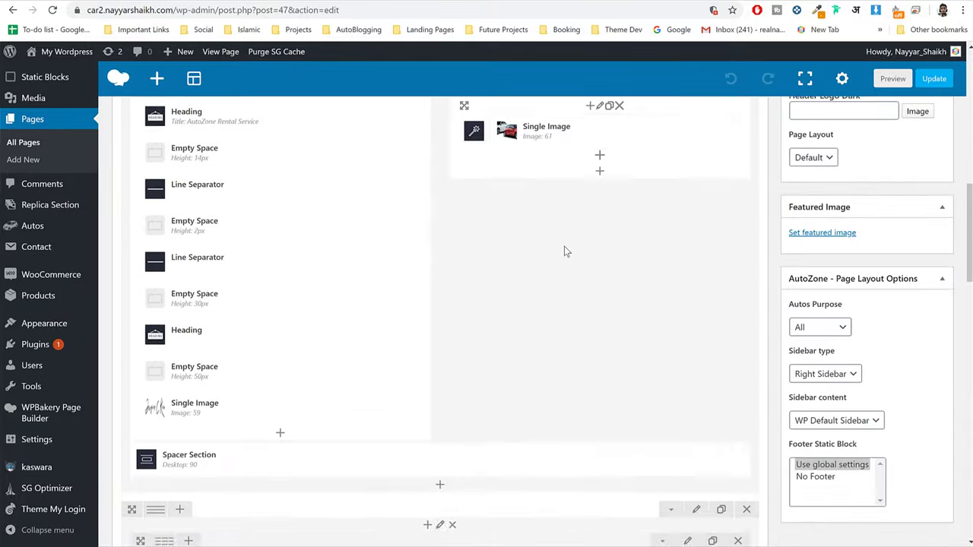
Add an empty Row at the bottom of the builder layout.
{"action": "scroll", "coordinate": [564, 246], "scroll_direction": "up", "scroll_amount": 2}
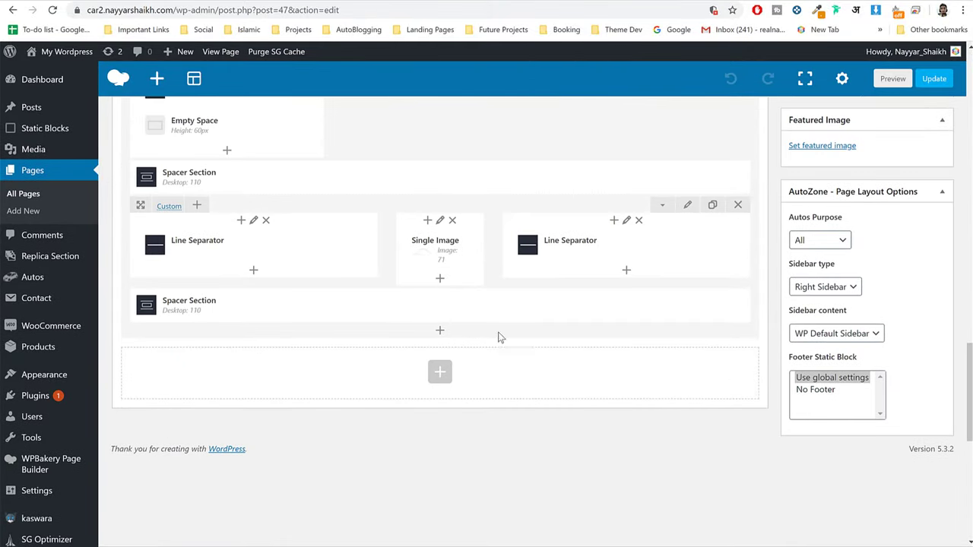
{"action": "left_click", "coordinate": [439, 371]}
{"action": "left_click", "coordinate": [369, 178]}
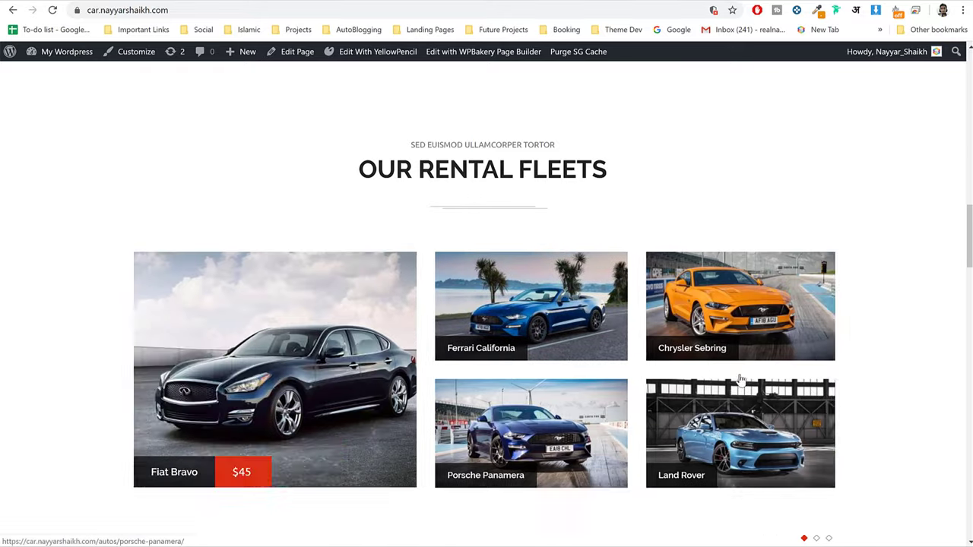
Browse the demo's car carousel and copy its heading subtitle line.
{"action": "left_click_drag", "start_coordinate": [483, 363], "coordinate": [532, 346]}
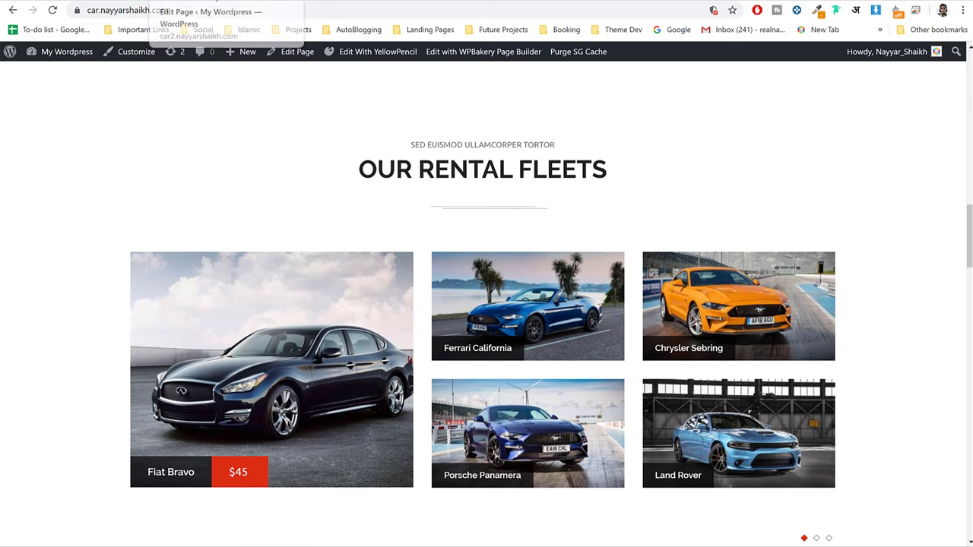
{"action": "left_click", "coordinate": [220, 4]}
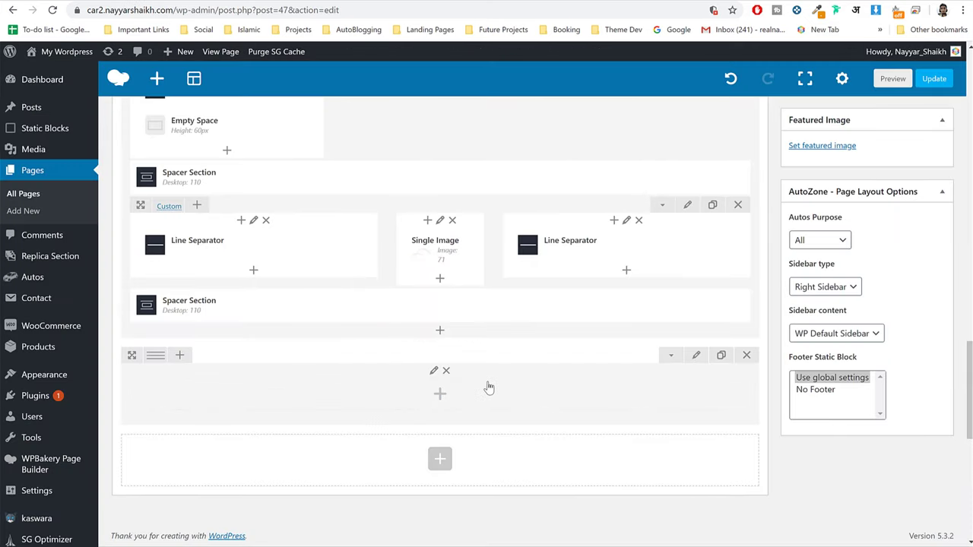
{"action": "mouse_move", "coordinate": [353, 251]}
{"action": "key", "text": "ctrl+Tab"}
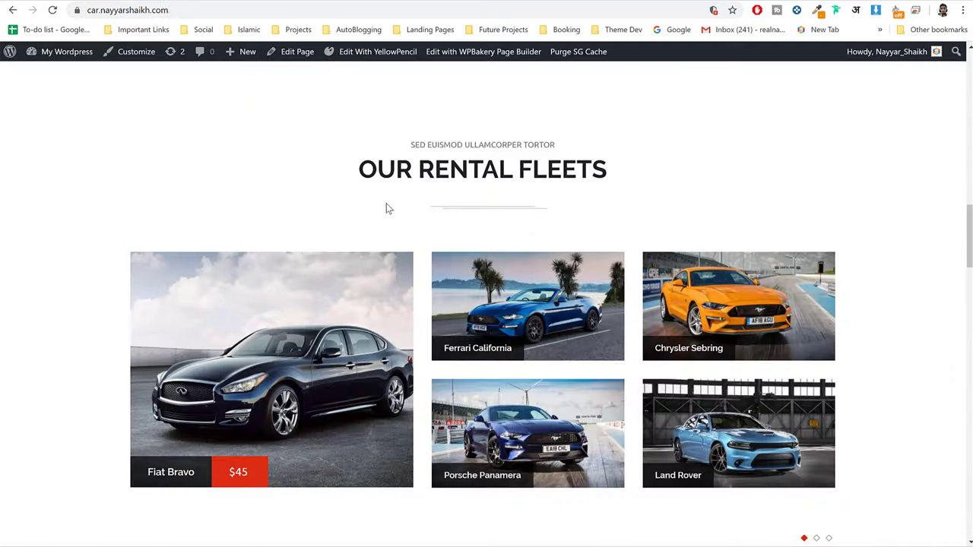
{"action": "left_click_drag", "start_coordinate": [430, 149], "coordinate": [614, 163]}
{"action": "triple_click", "coordinate": [489, 144]}
{"action": "key", "text": "ctrl+c"}
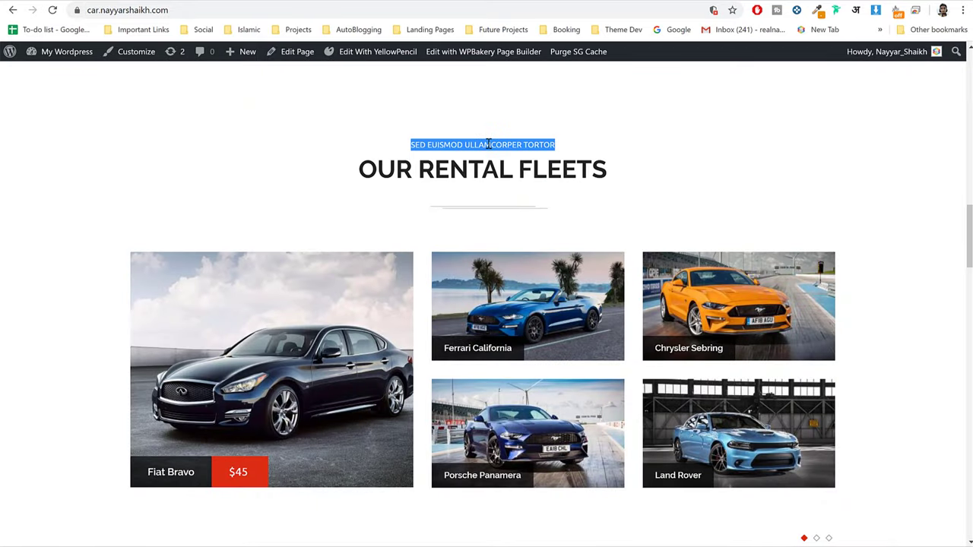
{"action": "key", "text": "ctrl+Tab"}
Add a centre-aligned Heading element to the new row.
{"action": "left_click", "coordinate": [438, 397]}
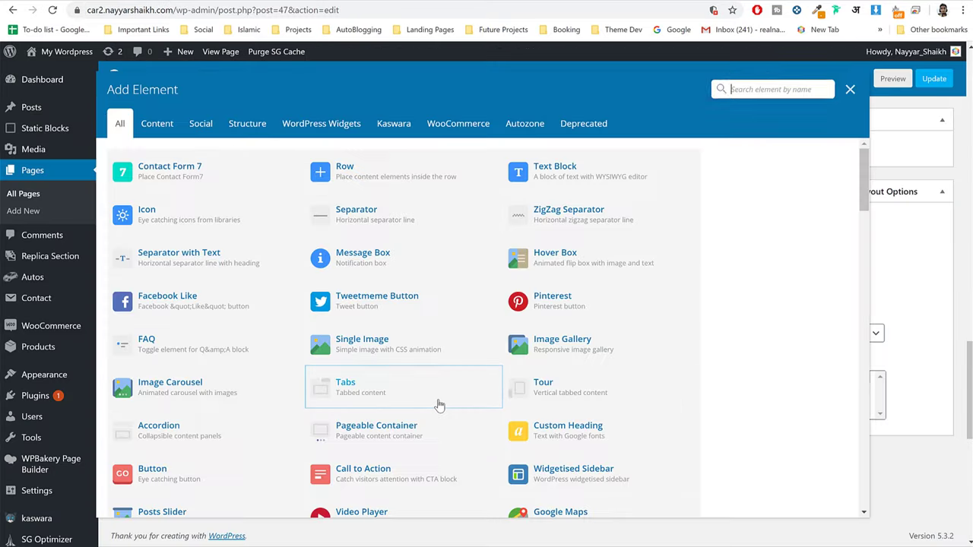
{"action": "type", "text": "head"}
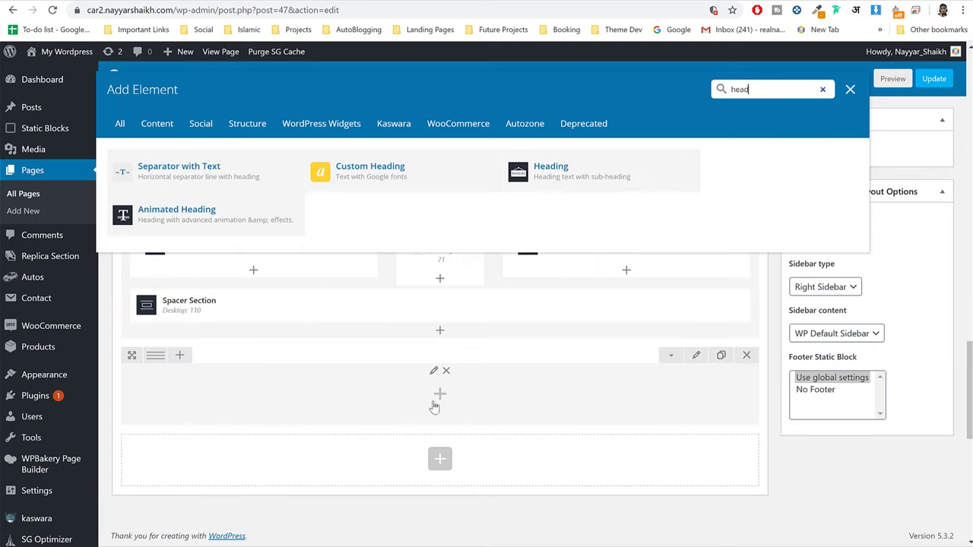
{"action": "left_click", "coordinate": [560, 174]}
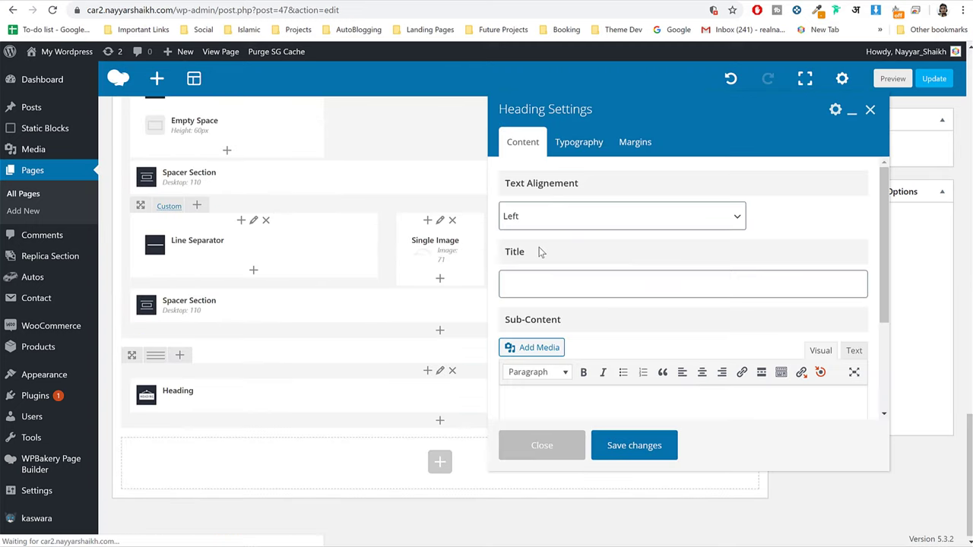
{"action": "left_click", "coordinate": [553, 218]}
{"action": "left_click", "coordinate": [567, 250]}
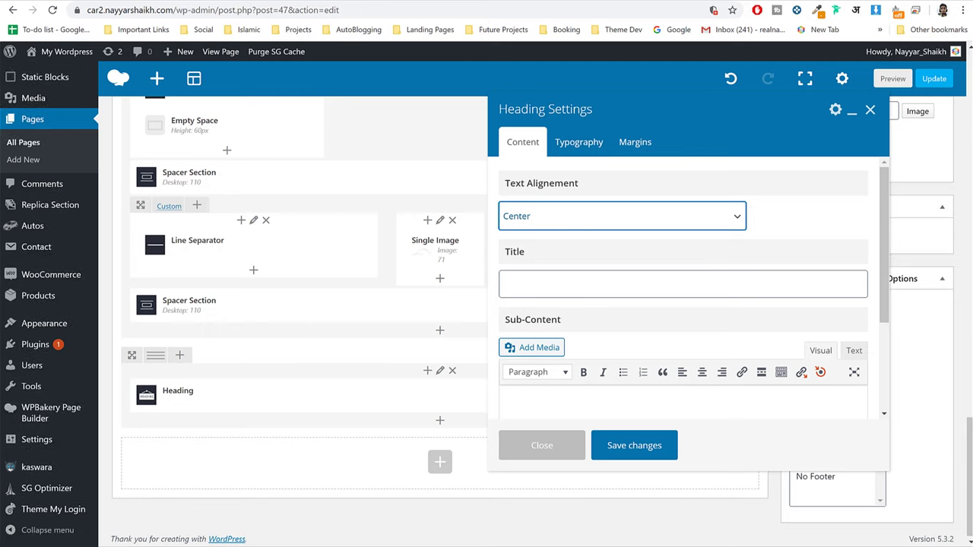
Paste SED EUISMOD ULLAMCORPER TORTOR as the title and OUR RENTAL FLEETS as sub-content.
{"action": "key", "text": "ctrl+Tab"}
{"action": "key", "text": "ctrl+Tab"}
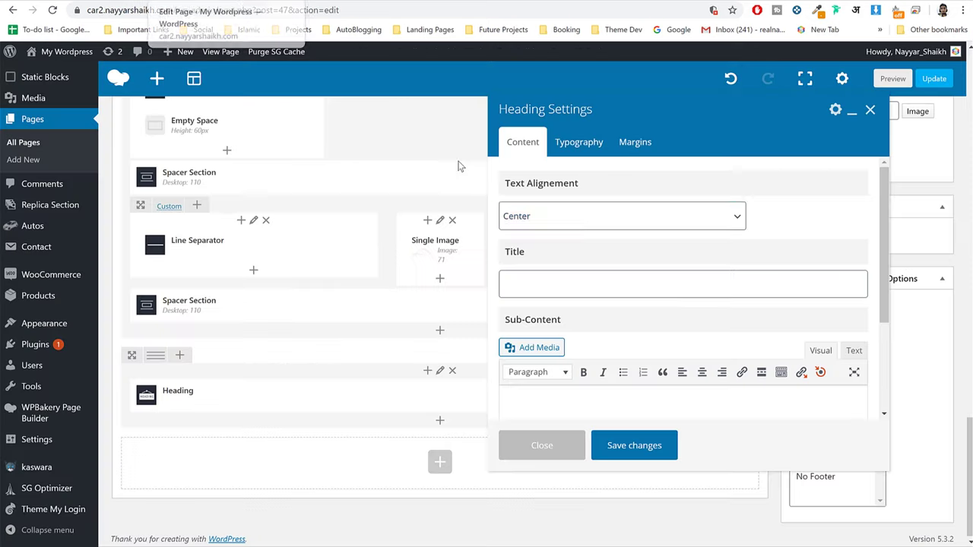
{"action": "left_click", "coordinate": [630, 291]}
{"action": "key", "text": "ctrl+v"}
{"action": "key", "text": "ctrl+Tab"}
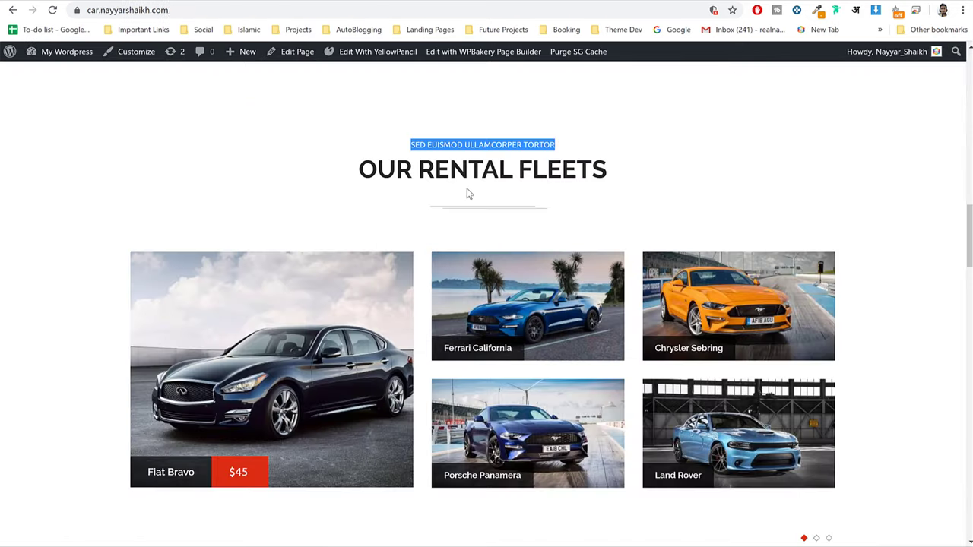
{"action": "triple_click", "coordinate": [471, 181]}
{"action": "key", "text": "ctrl+c"}
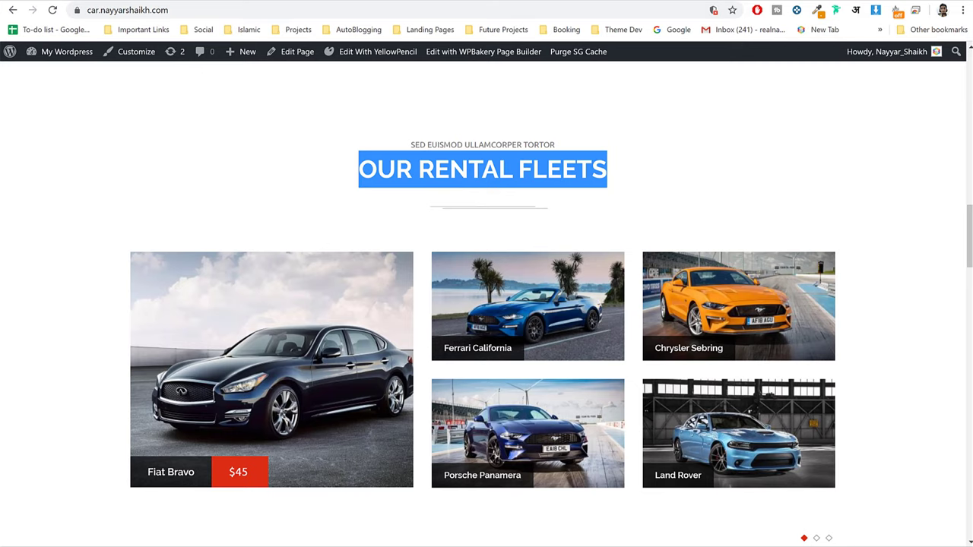
{"action": "key", "text": "ctrl+Tab"}
{"action": "left_click", "coordinate": [532, 410]}
{"action": "key", "text": "ctrl+v"}
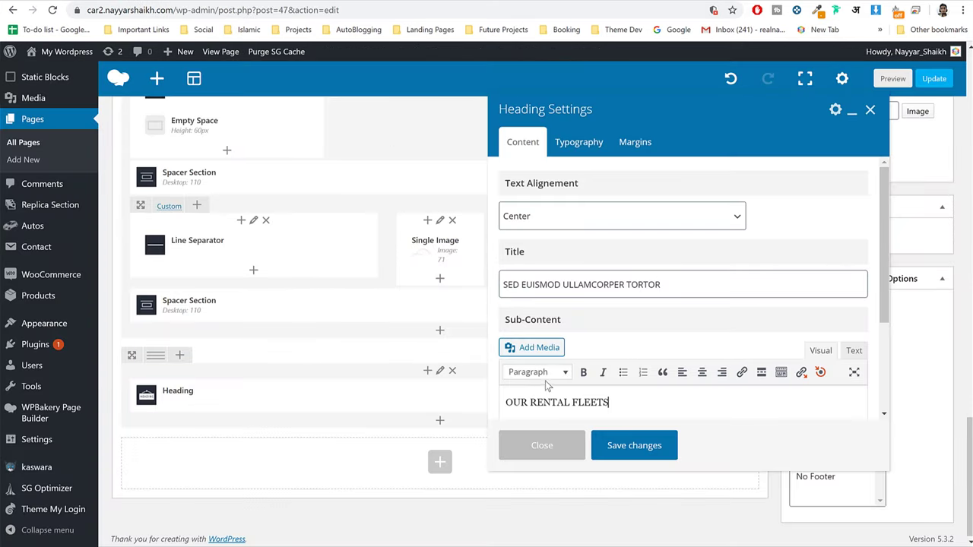
{"action": "scroll", "coordinate": [533, 380], "scroll_direction": "down", "scroll_amount": 1}
{"action": "left_click", "coordinate": [579, 142]}
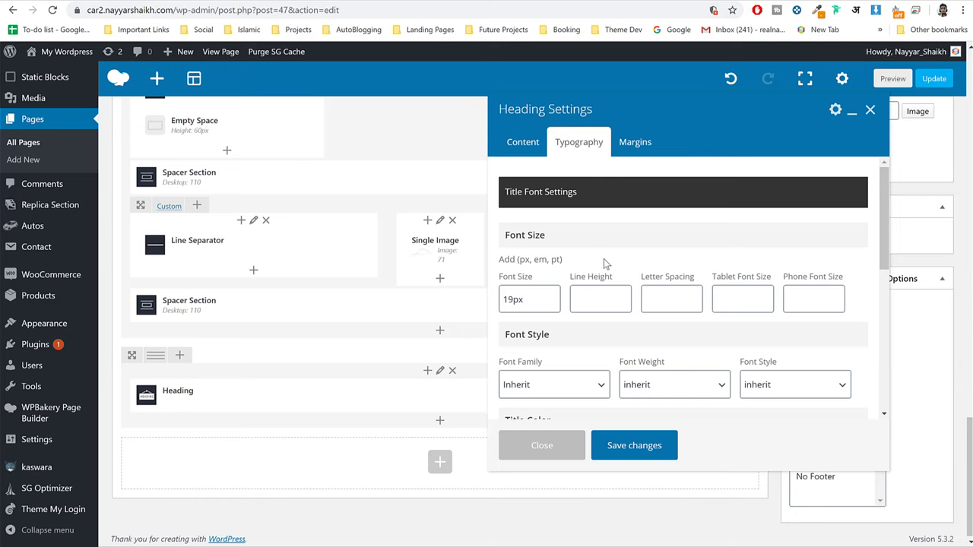
Examine the demo's heading and subtitle text styling for reference.
{"action": "key", "text": "ctrl+shift+Tab"}
{"action": "left_click", "coordinate": [529, 146]}
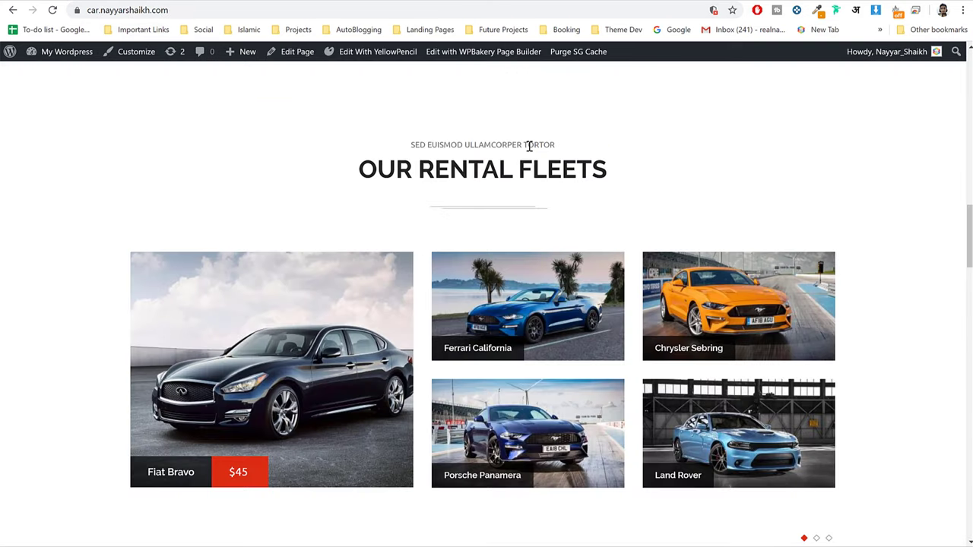
{"action": "triple_click", "coordinate": [491, 143]}
{"action": "left_click", "coordinate": [440, 149]}
{"action": "left_click_drag", "start_coordinate": [396, 168], "coordinate": [516, 170]}
{"action": "left_click", "coordinate": [494, 151]}
{"action": "key", "text": "ctrl+Tab"}
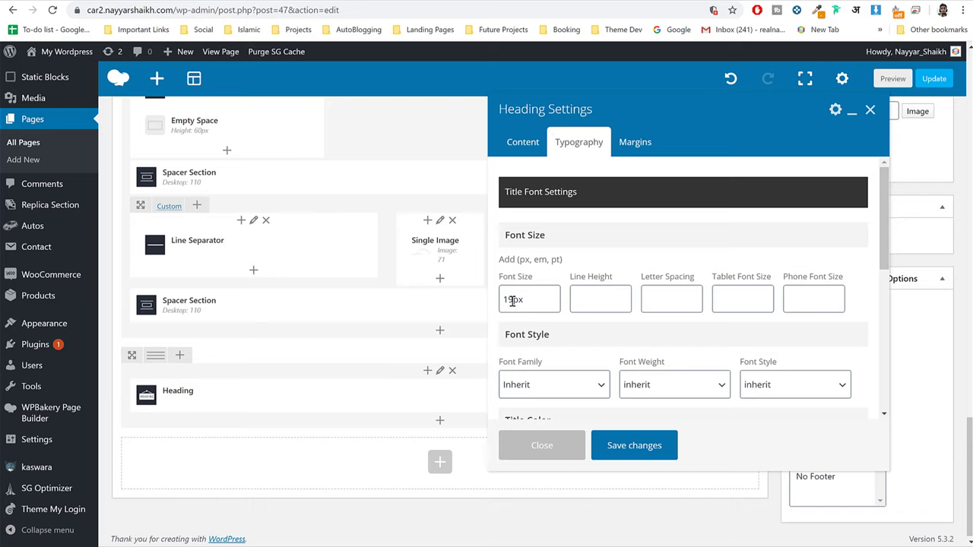
Style the title at 13px, line height 1.5, weight 400, colour #777777.
{"action": "left_click", "coordinate": [512, 301]}
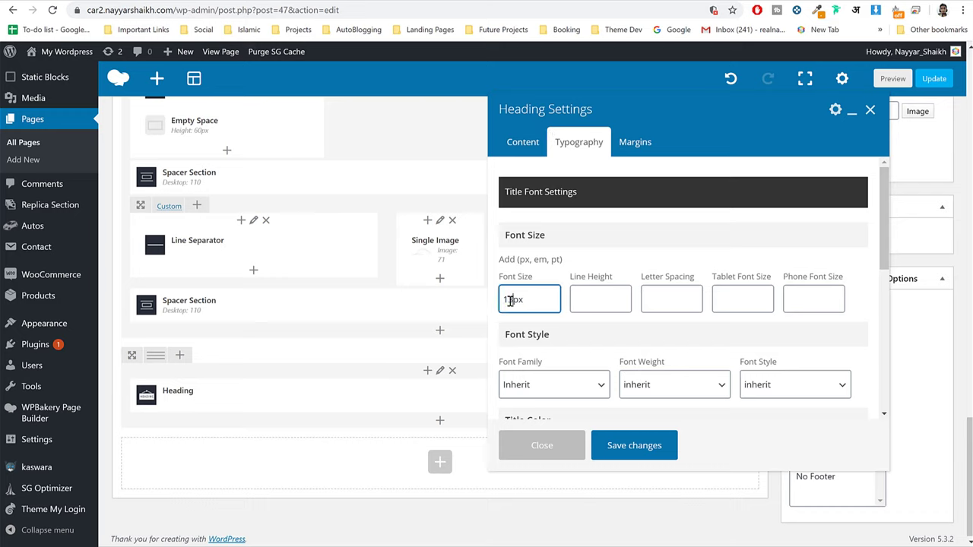
{"action": "left_click", "coordinate": [580, 305]}
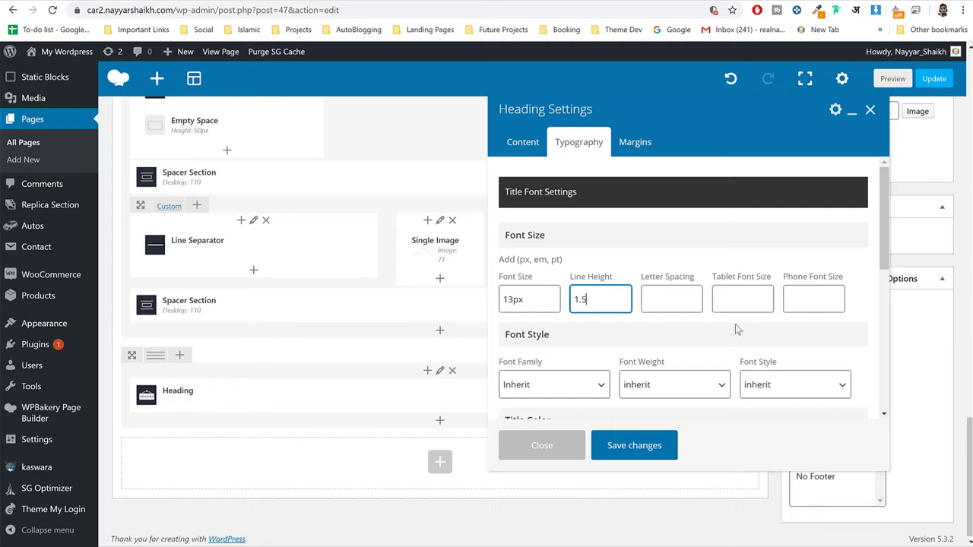
{"action": "left_click", "coordinate": [674, 386]}
{"action": "left_click", "coordinate": [655, 453]}
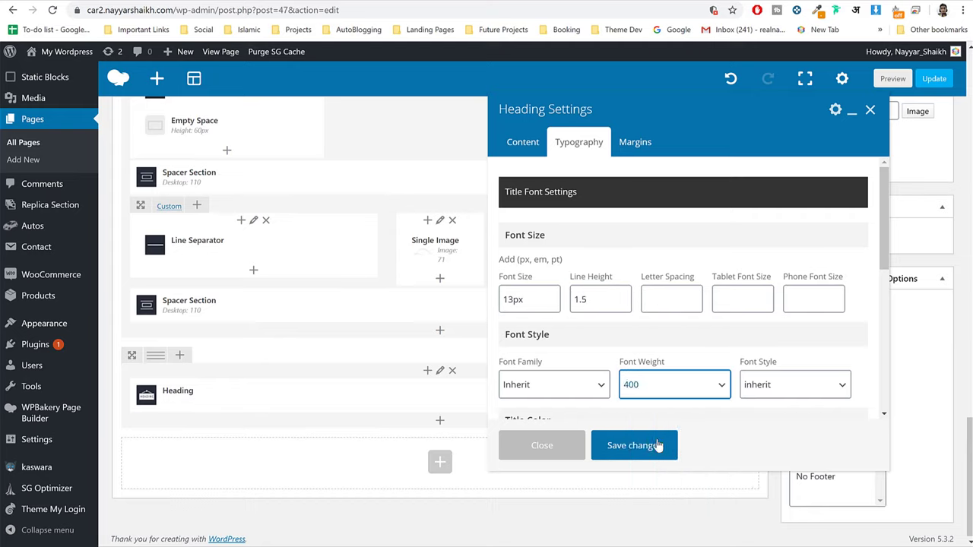
{"action": "scroll", "coordinate": [675, 342], "scroll_direction": "down", "scroll_amount": 1}
{"action": "left_click", "coordinate": [608, 404]}
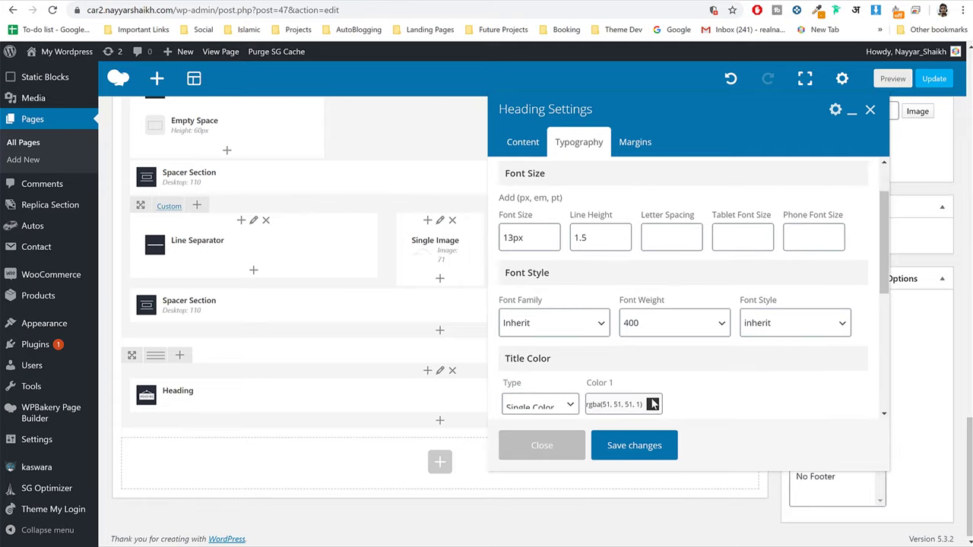
{"action": "double_click", "coordinate": [616, 404]}
{"action": "key", "text": "ctrl+a"}
{"action": "type", "text": "777"}
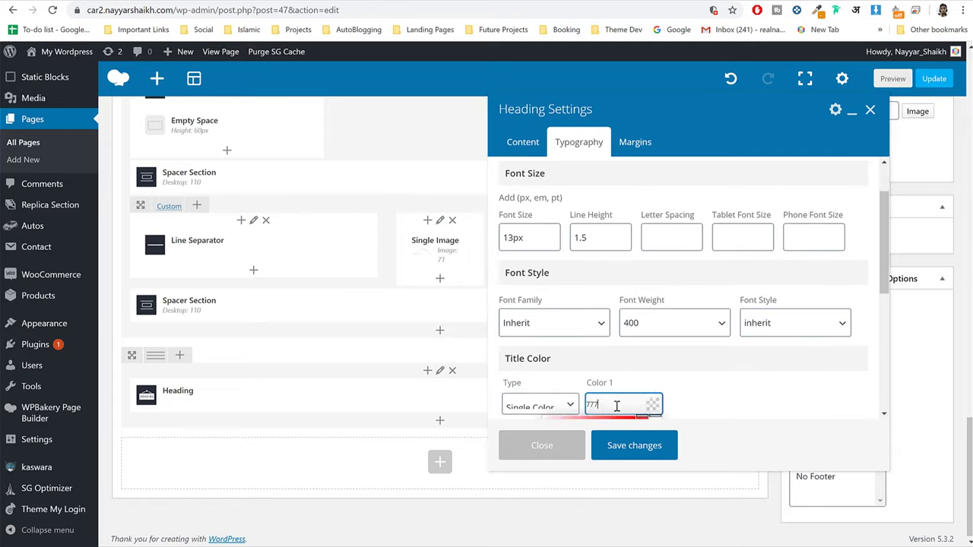
{"action": "type", "text": "777"}
{"action": "left_click", "coordinate": [775, 382]}
Set the sub-title to 40px, line height 1.5, weight 400, in Title font.
{"action": "scroll", "coordinate": [757, 311], "scroll_direction": "down", "scroll_amount": 4}
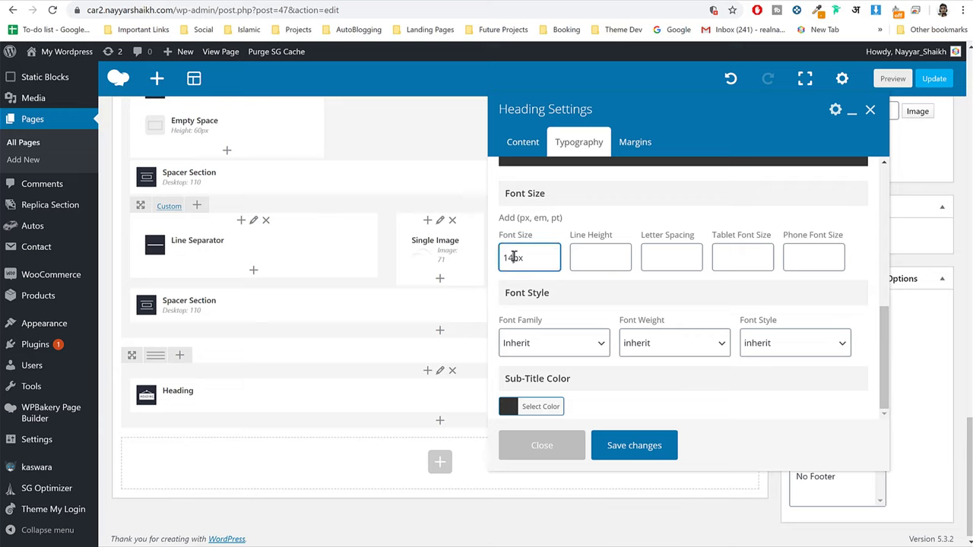
{"action": "left_click_drag", "start_coordinate": [508, 257], "coordinate": [487, 256]}
{"action": "key", "text": "BackSpace"}
{"action": "left_click", "coordinate": [599, 249]}
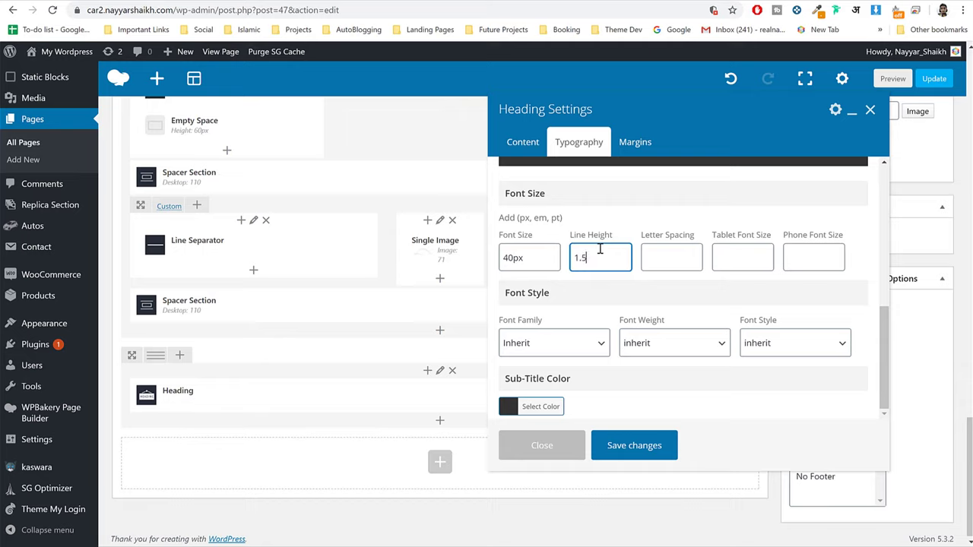
{"action": "left_click", "coordinate": [639, 343]}
{"action": "left_click", "coordinate": [642, 412]}
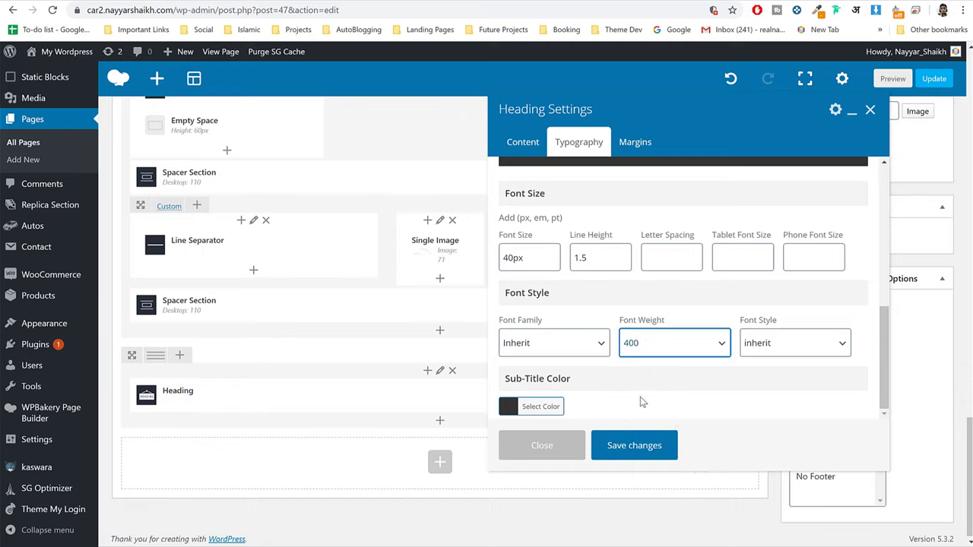
{"action": "left_click", "coordinate": [544, 345]}
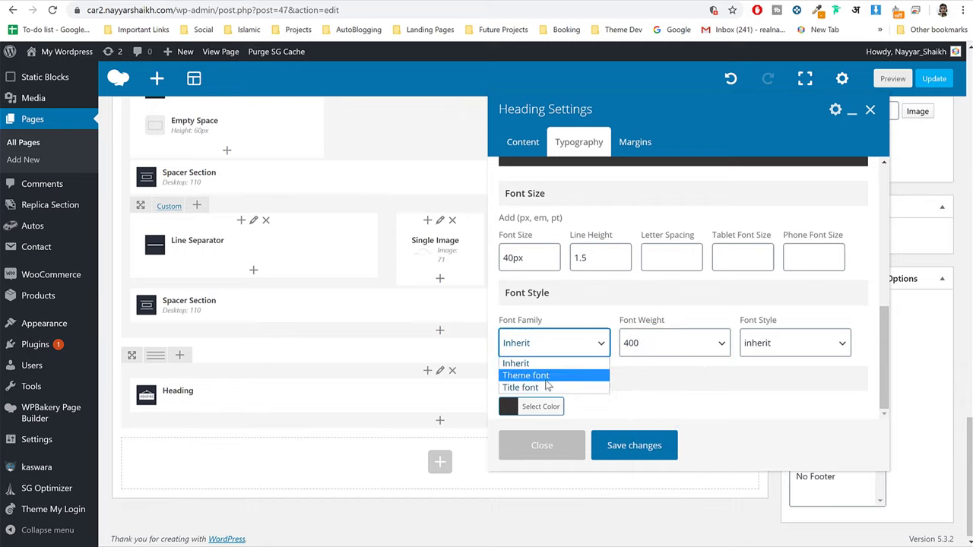
{"action": "left_click", "coordinate": [534, 389]}
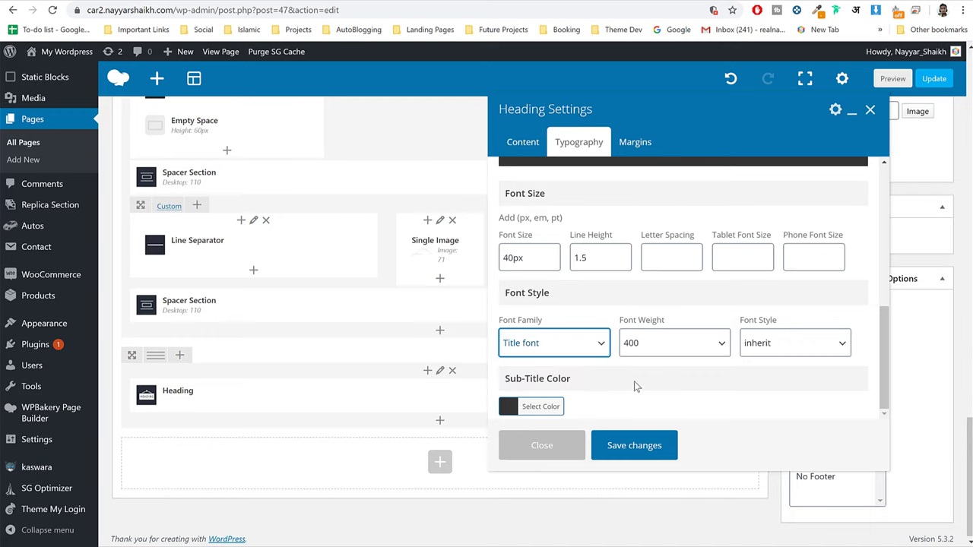
Give the sub-title colour #222, save the heading, and compare with the demo.
{"action": "left_click", "coordinate": [535, 406]}
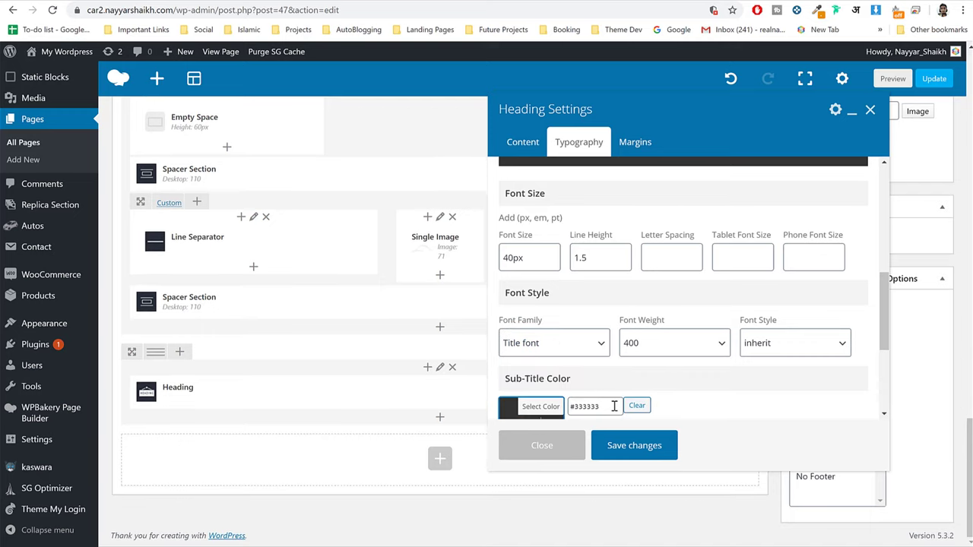
{"action": "triple_click", "coordinate": [614, 406]}
{"action": "key", "text": "BackSpace"}
{"action": "type", "text": "222222"}
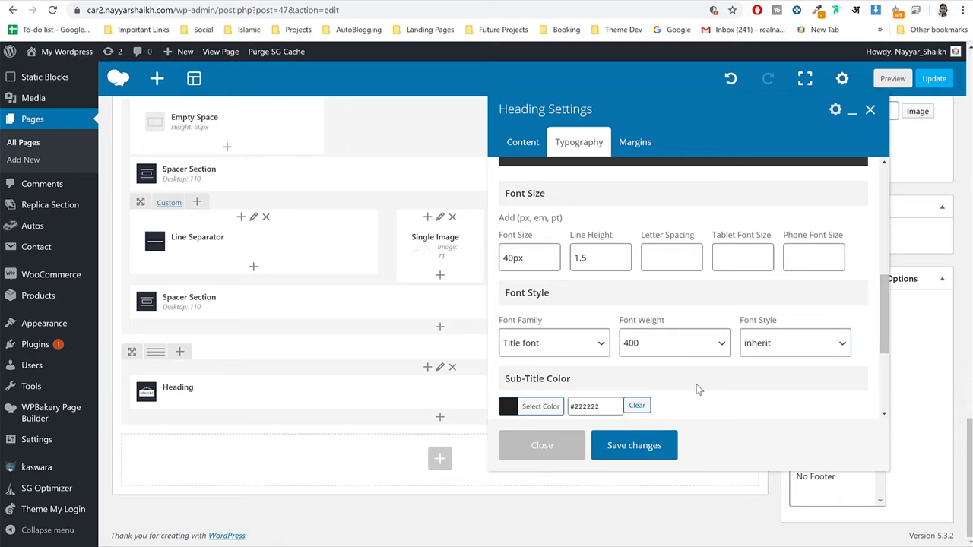
{"action": "left_click", "coordinate": [674, 389]}
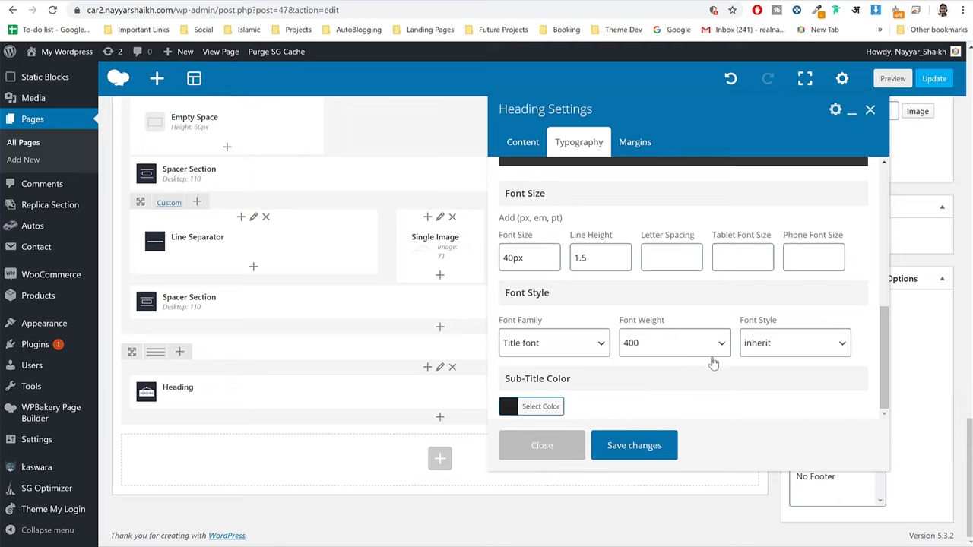
{"action": "left_click", "coordinate": [635, 448]}
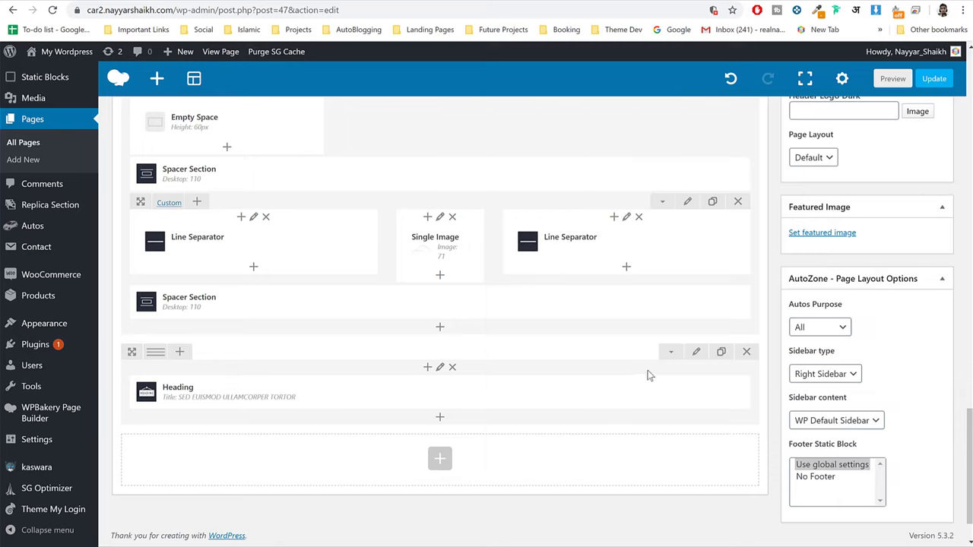
{"action": "key", "text": "ctrl+Tab"}
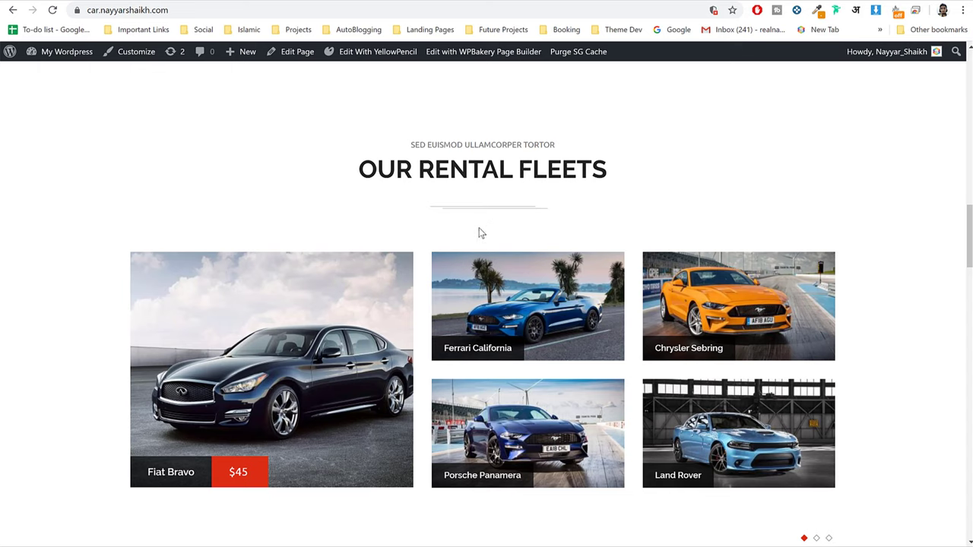
Add an Empty Space element below the heading, keeping its 32px height.
{"action": "key", "text": "ctrl+Tab"}
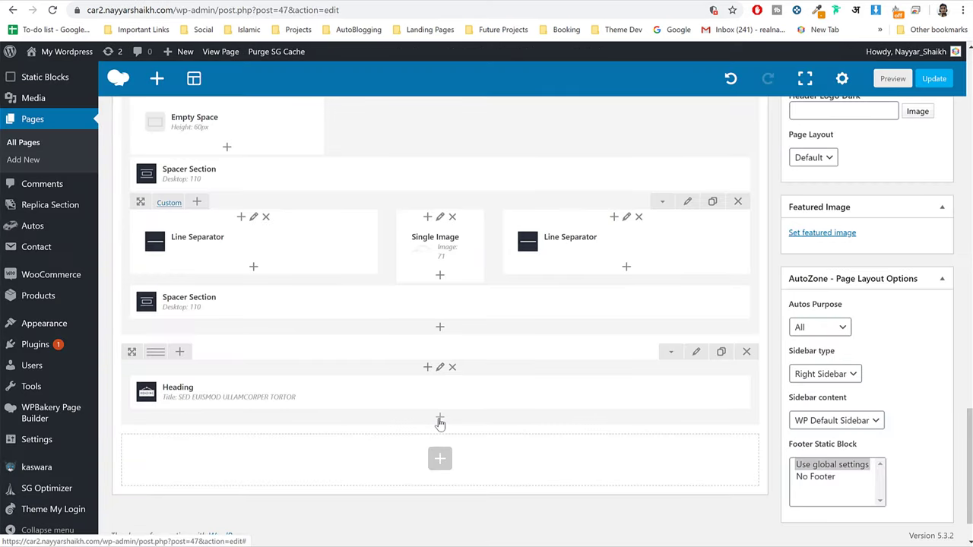
{"action": "left_click", "coordinate": [440, 419]}
{"action": "type", "text": "spa"}
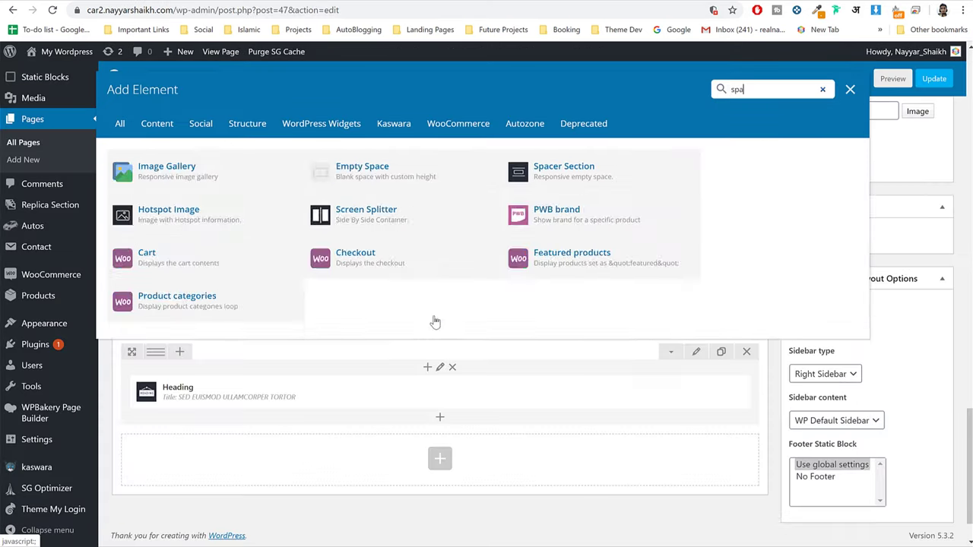
{"action": "left_click", "coordinate": [198, 173]}
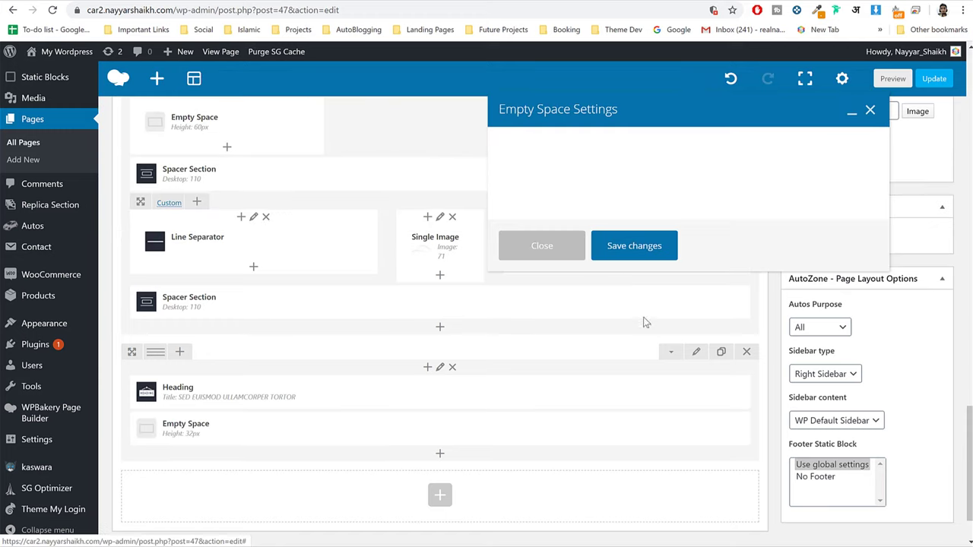
{"action": "left_click_drag", "start_coordinate": [507, 217], "coordinate": [512, 218]}
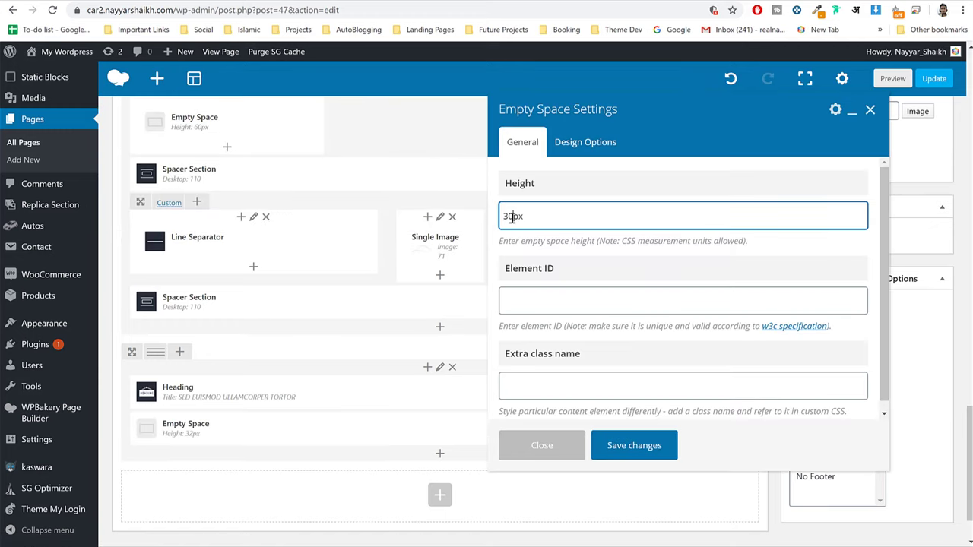
{"action": "left_click", "coordinate": [642, 448]}
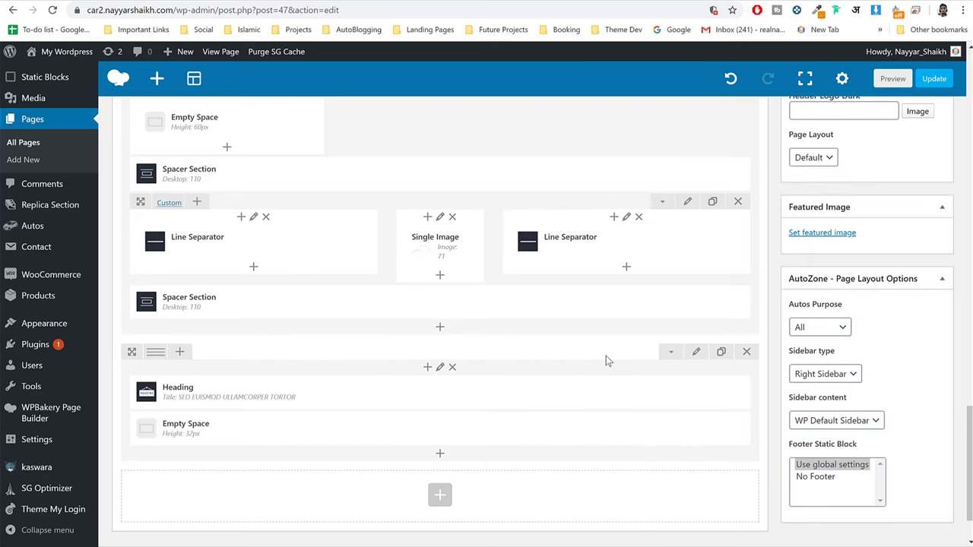
Duplicate the line separator and set its line width to 170px.
{"action": "scroll", "coordinate": [600, 358], "scroll_direction": "up", "scroll_amount": 3}
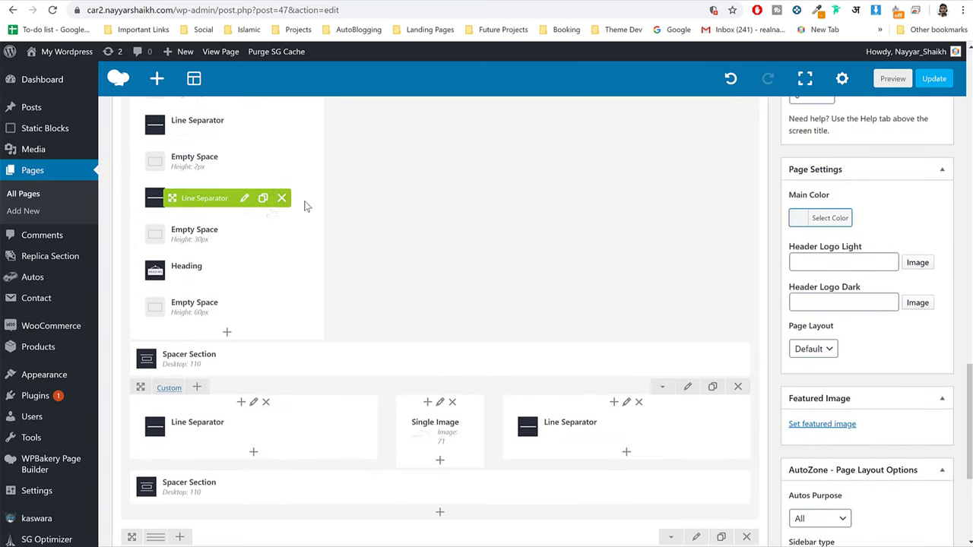
{"action": "scroll", "coordinate": [245, 215], "scroll_direction": "up", "scroll_amount": 4}
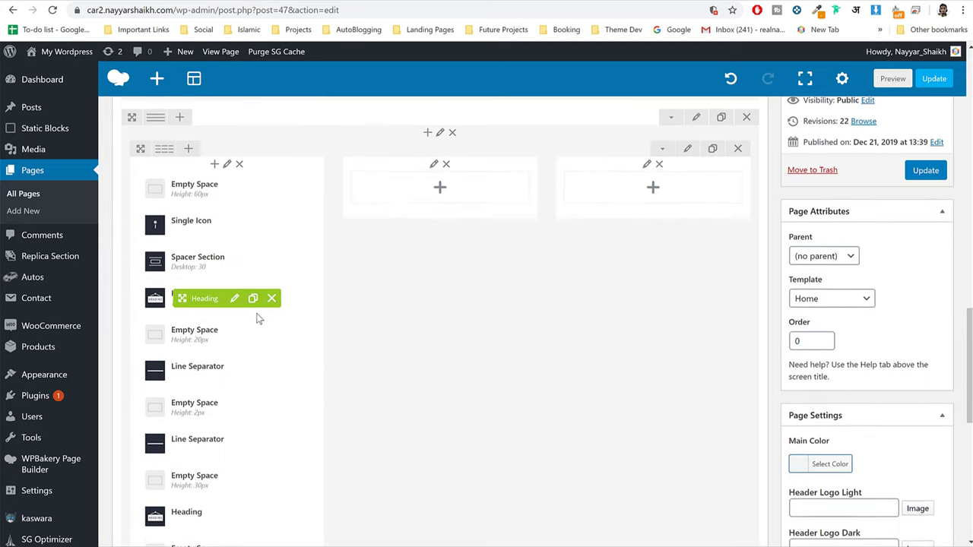
{"action": "scroll", "coordinate": [258, 329], "scroll_direction": "down", "scroll_amount": 3}
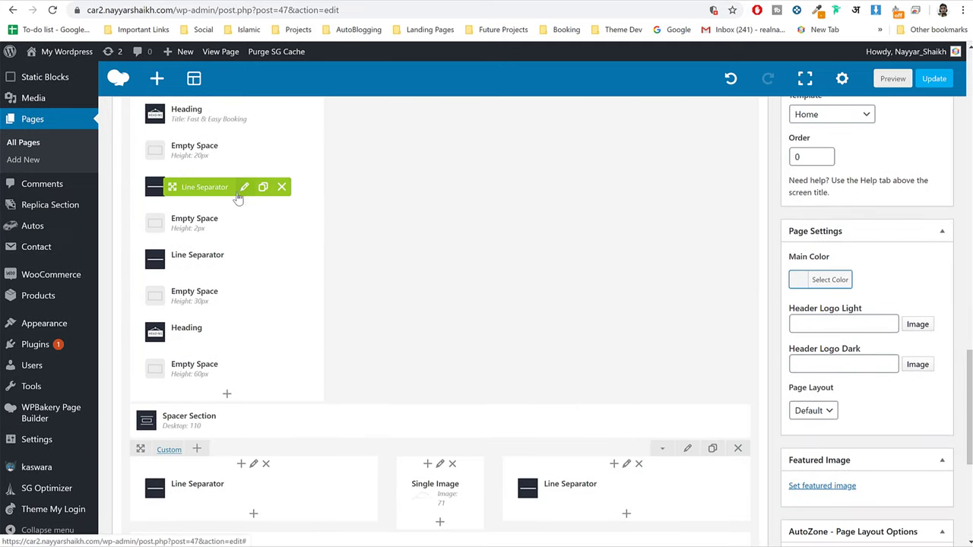
{"action": "left_click", "coordinate": [263, 187]}
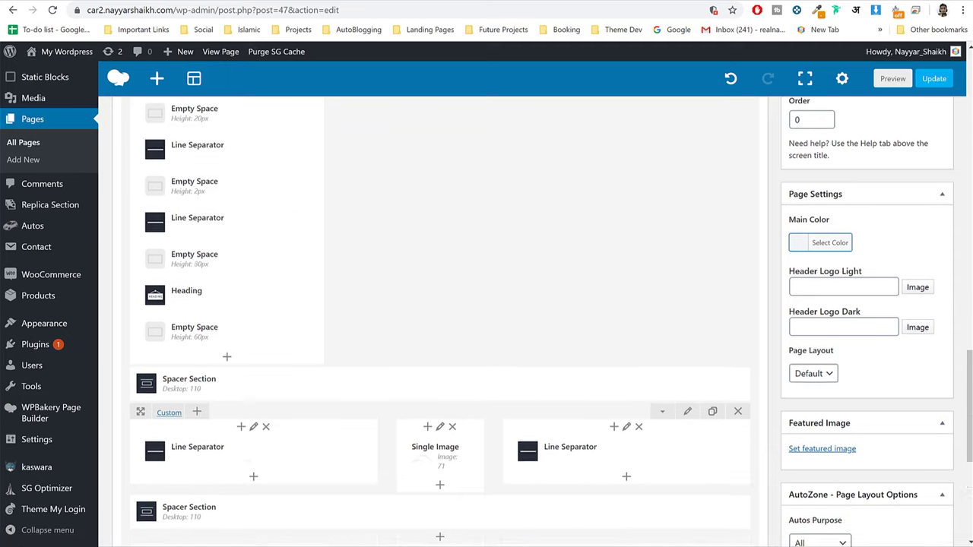
{"action": "scroll", "coordinate": [401, 506], "scroll_direction": "down", "scroll_amount": 4}
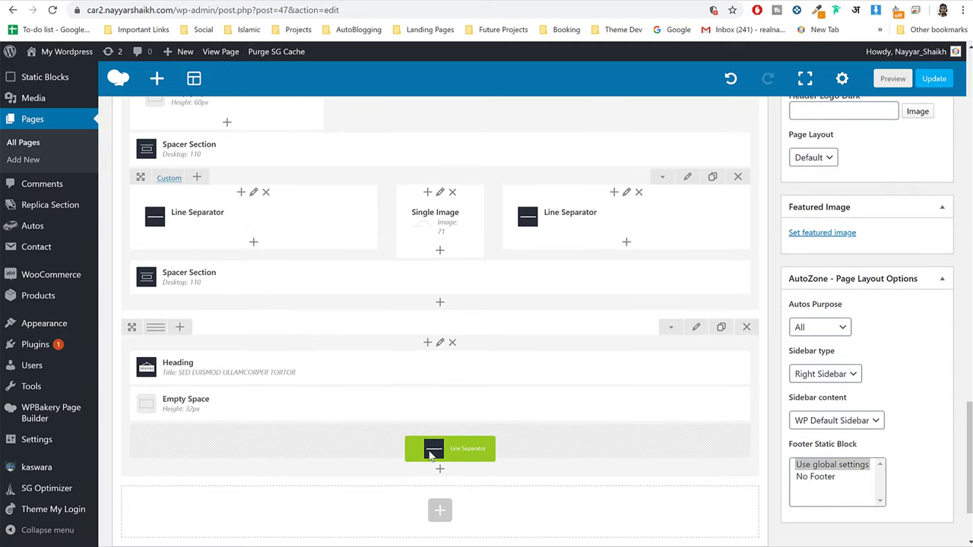
{"action": "left_click", "coordinate": [457, 440]}
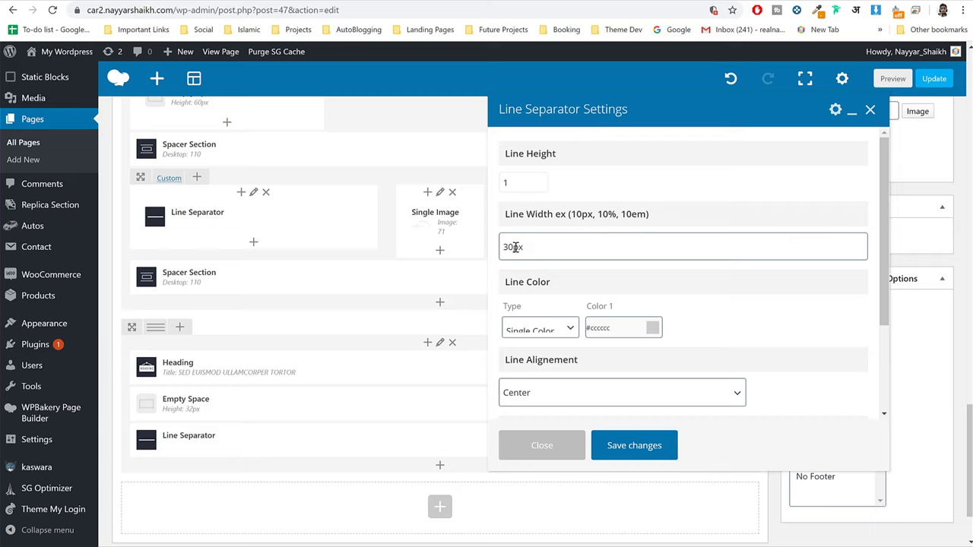
{"action": "left_click_drag", "start_coordinate": [514, 247], "coordinate": [501, 251]}
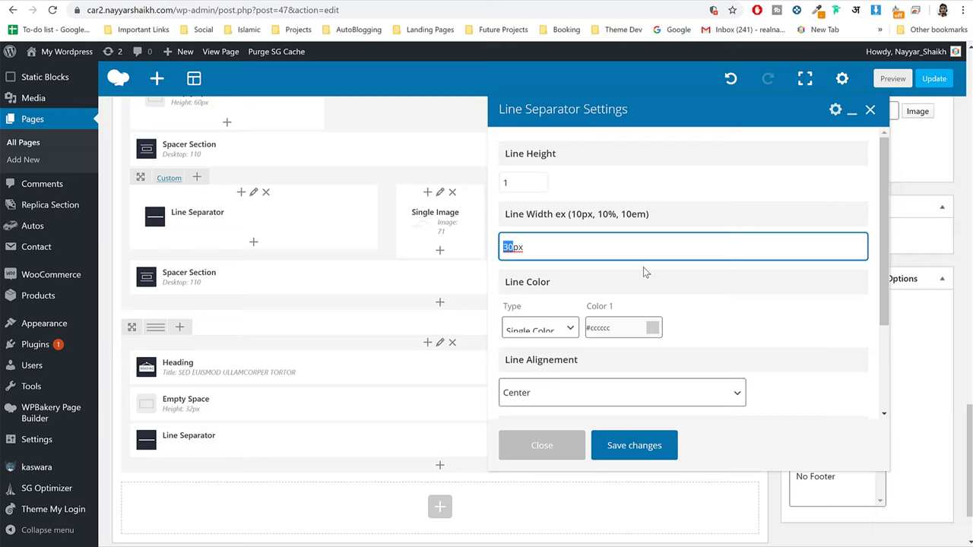
{"action": "type", "text": "170"}
{"action": "scroll", "coordinate": [724, 294], "scroll_direction": "down", "scroll_amount": 1}
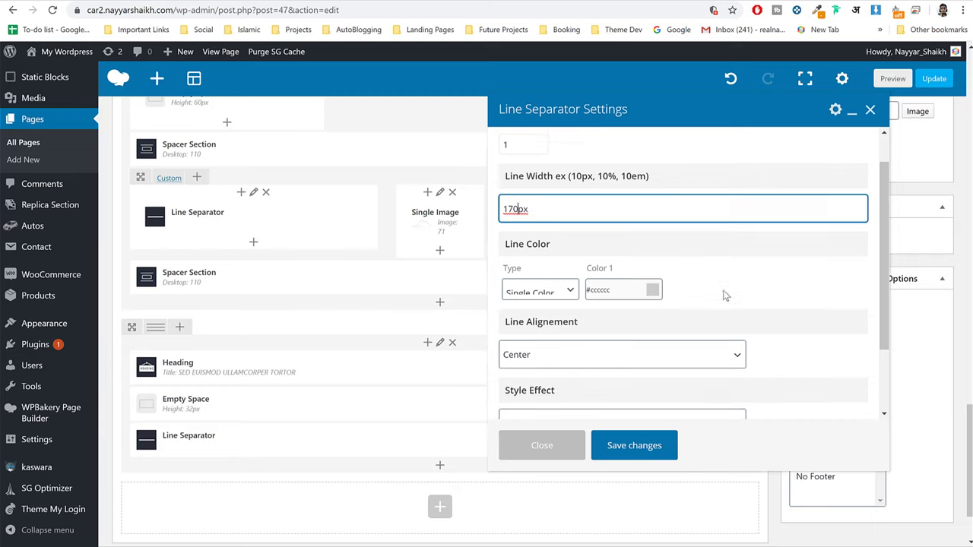
{"action": "left_click", "coordinate": [646, 452]}
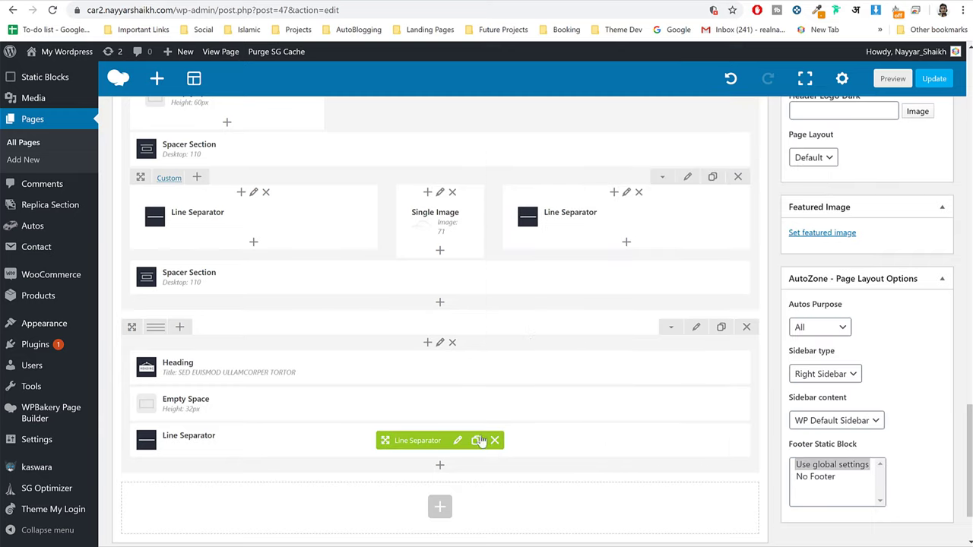
Duplicate the Empty Space, move it below the separator, and set its height to 2px.
{"action": "left_click", "coordinate": [476, 404]}
{"action": "left_click_drag", "start_coordinate": [385, 404], "coordinate": [398, 492]}
{"action": "scroll", "coordinate": [494, 426], "scroll_direction": "down", "scroll_amount": 2}
{"action": "left_click", "coordinate": [454, 370]}
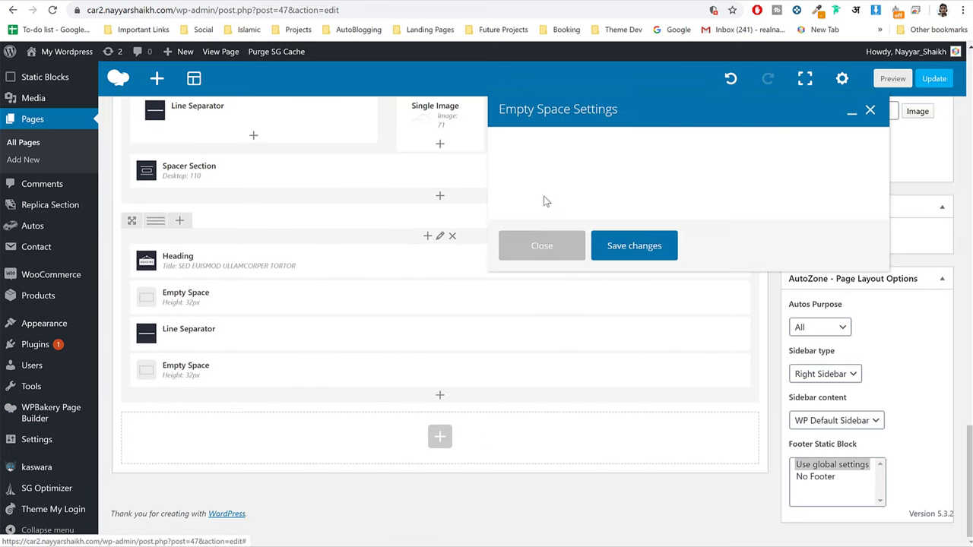
{"action": "left_click_drag", "start_coordinate": [507, 216], "coordinate": [490, 220]}
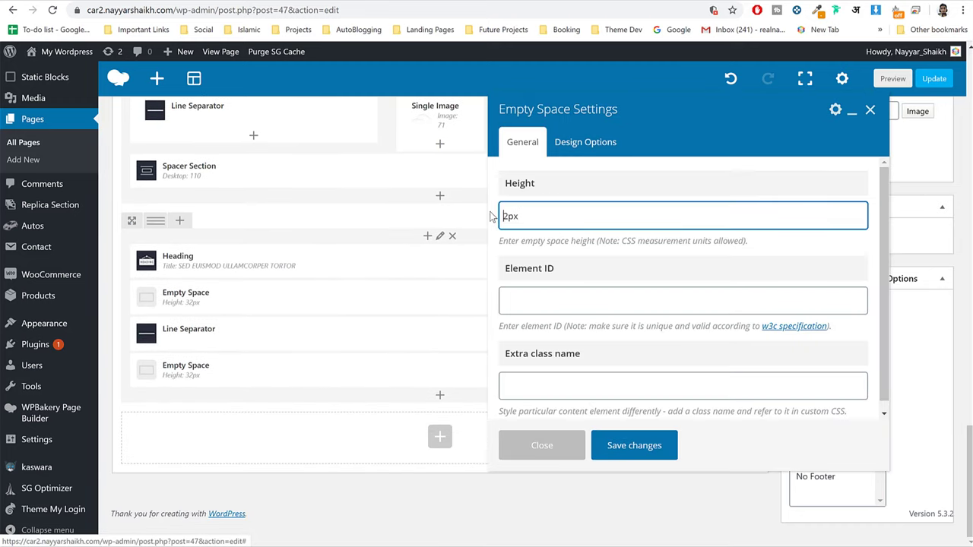
{"action": "left_click", "coordinate": [643, 450]}
Duplicate the separator below the 2px space and set its left margin to 9.
{"action": "left_click", "coordinate": [476, 333]}
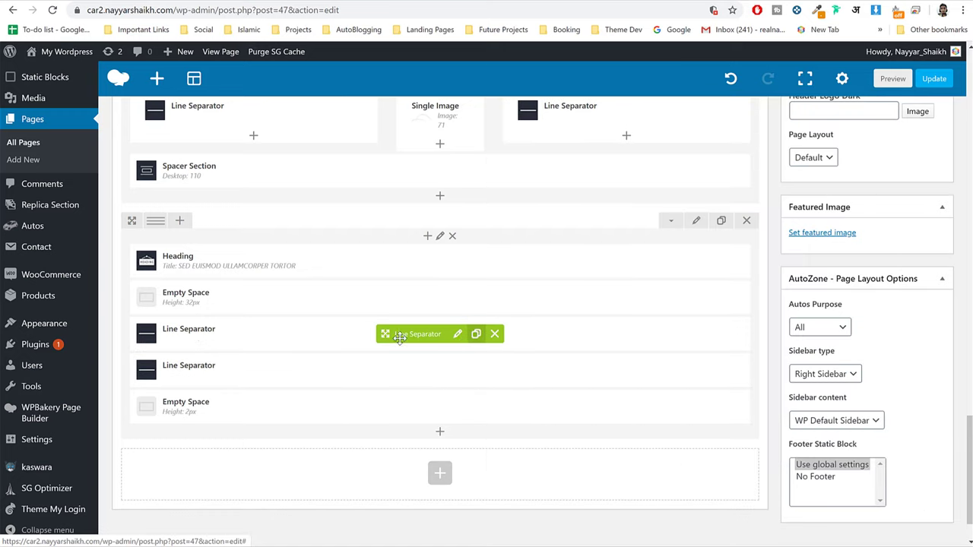
{"action": "mouse_move", "coordinate": [389, 376]}
{"action": "left_mouse_down"}
{"action": "mouse_move", "coordinate": [414, 420]}
{"action": "mouse_move", "coordinate": [446, 426]}
{"action": "left_mouse_up"}
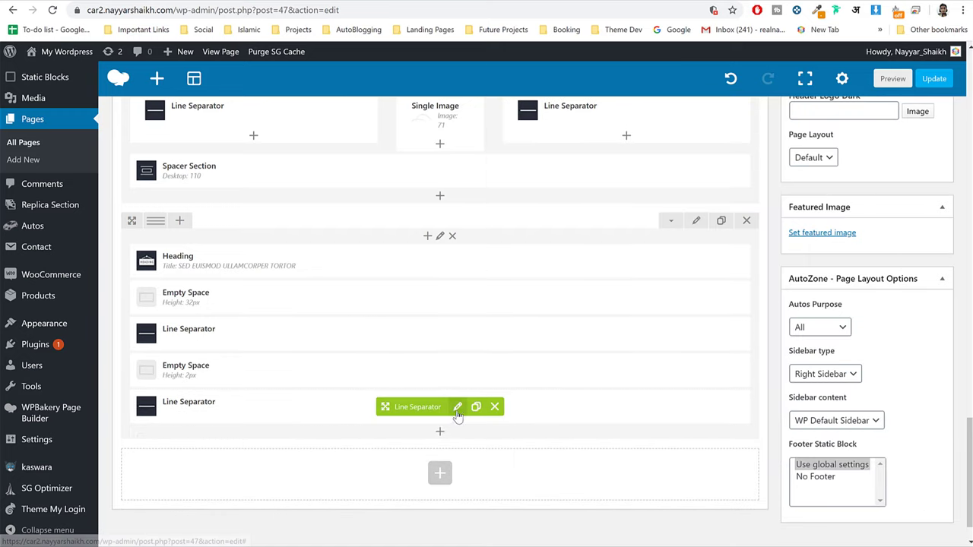
{"action": "left_click", "coordinate": [458, 407]}
{"action": "scroll", "coordinate": [721, 288], "scroll_direction": "down", "scroll_amount": 2}
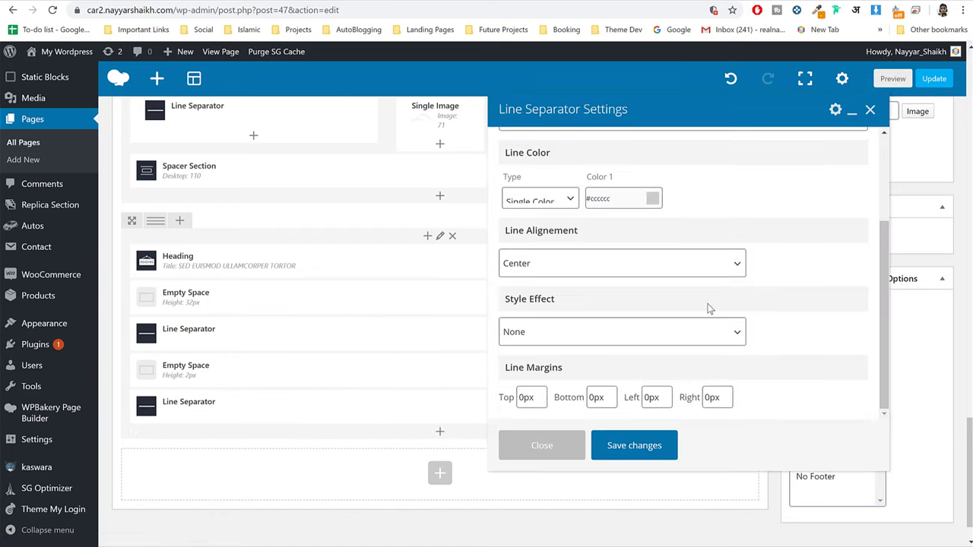
{"action": "left_click", "coordinate": [648, 400]}
{"action": "type", "text": "9"}
{"action": "left_click", "coordinate": [623, 446]}
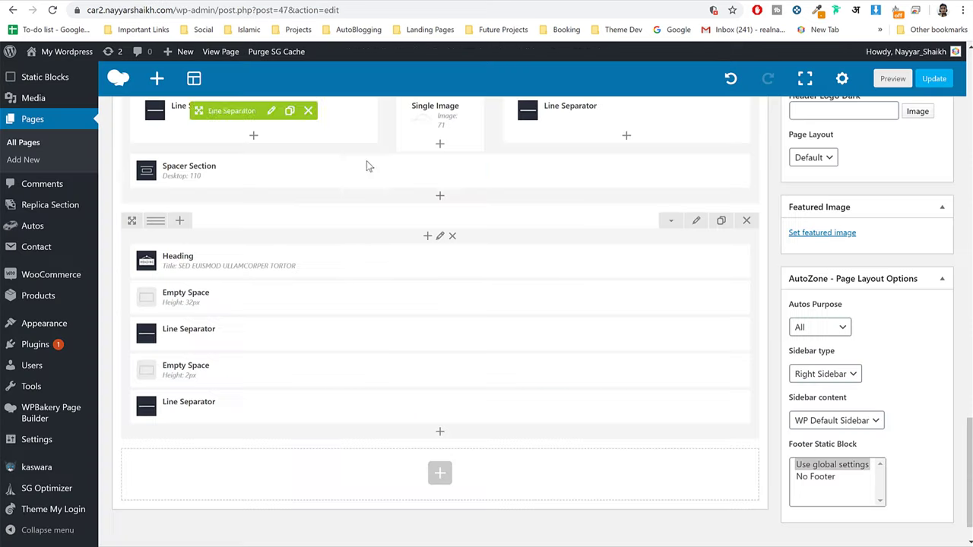
Add a 70px Empty Space below the last separator and update the homepage.
{"action": "scroll", "coordinate": [366, 166], "scroll_direction": "down", "scroll_amount": 1}
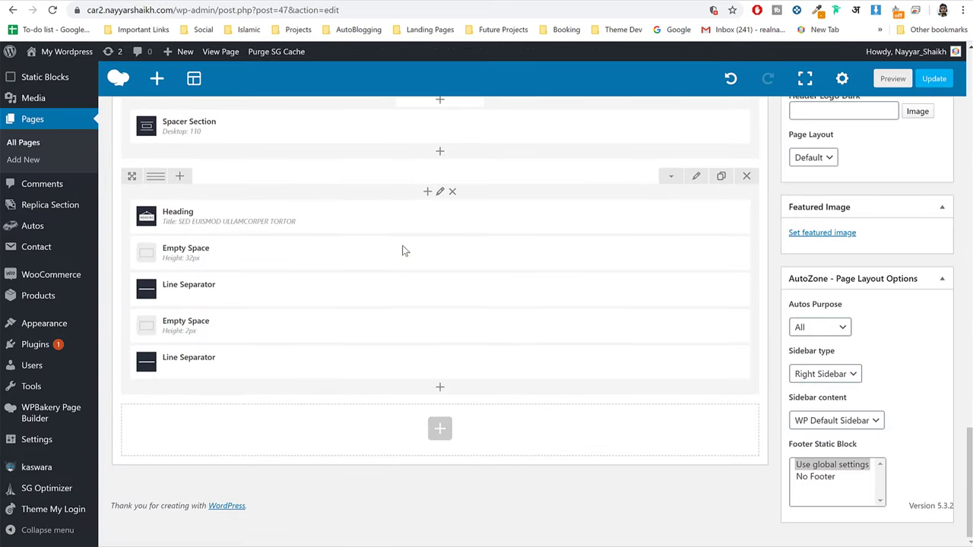
{"action": "left_click", "coordinate": [472, 253]}
{"action": "left_click_drag", "start_coordinate": [404, 363], "coordinate": [409, 415]}
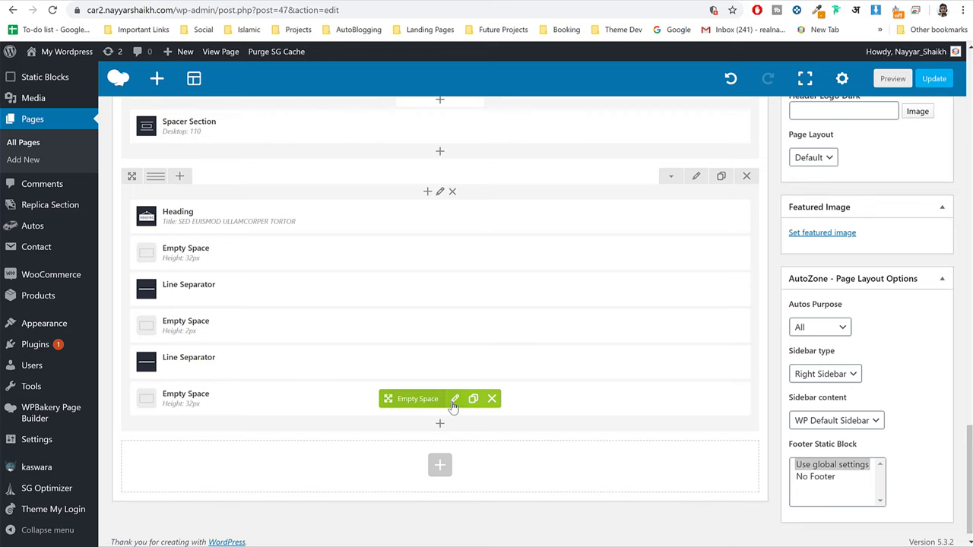
{"action": "left_click", "coordinate": [454, 398]}
{"action": "left_click_drag", "start_coordinate": [514, 216], "coordinate": [447, 215]}
{"action": "type", "text": "70"}
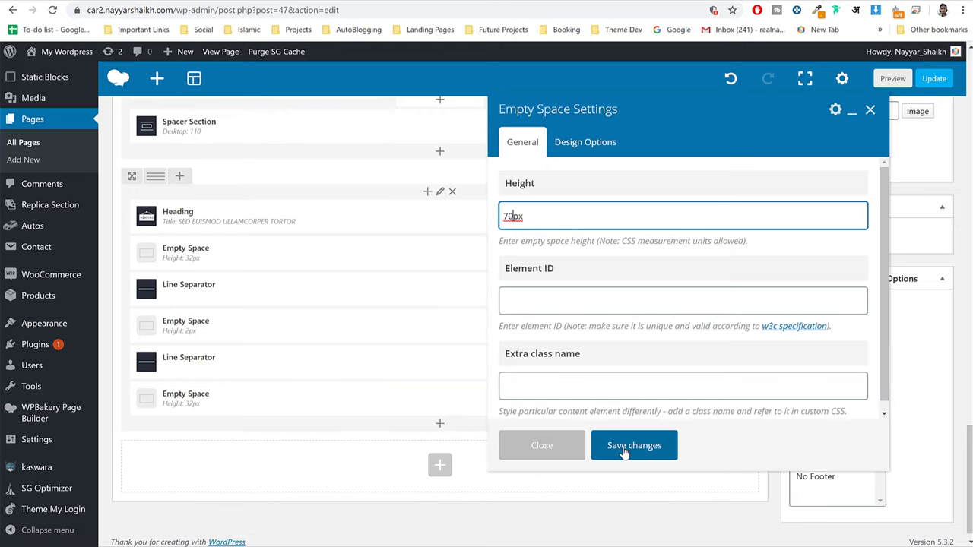
{"action": "left_click", "coordinate": [625, 448]}
{"action": "left_click", "coordinate": [934, 79]}
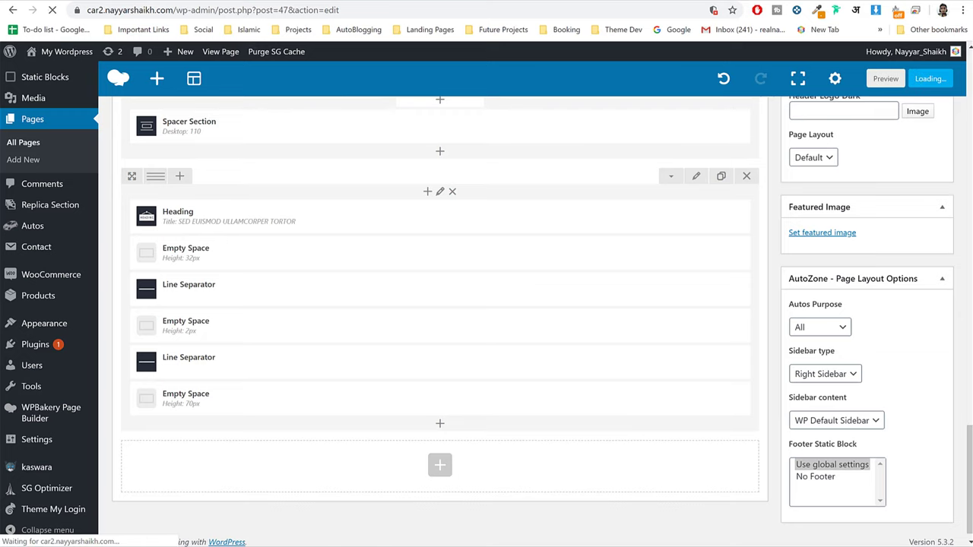
{"action": "key", "text": "ctrl+Tab"}
{"action": "left_click", "coordinate": [53, 10]}
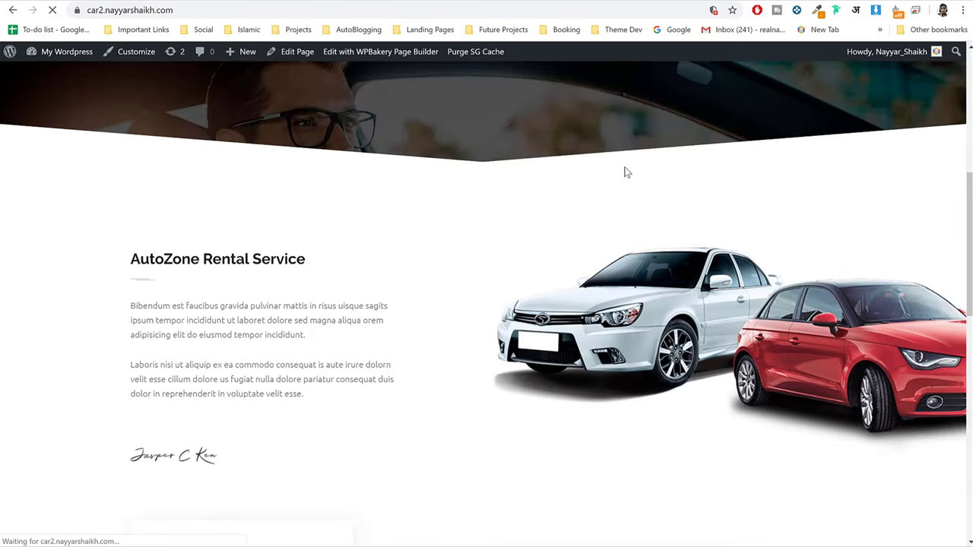
{"action": "scroll", "coordinate": [633, 176], "scroll_direction": "down", "scroll_amount": 6}
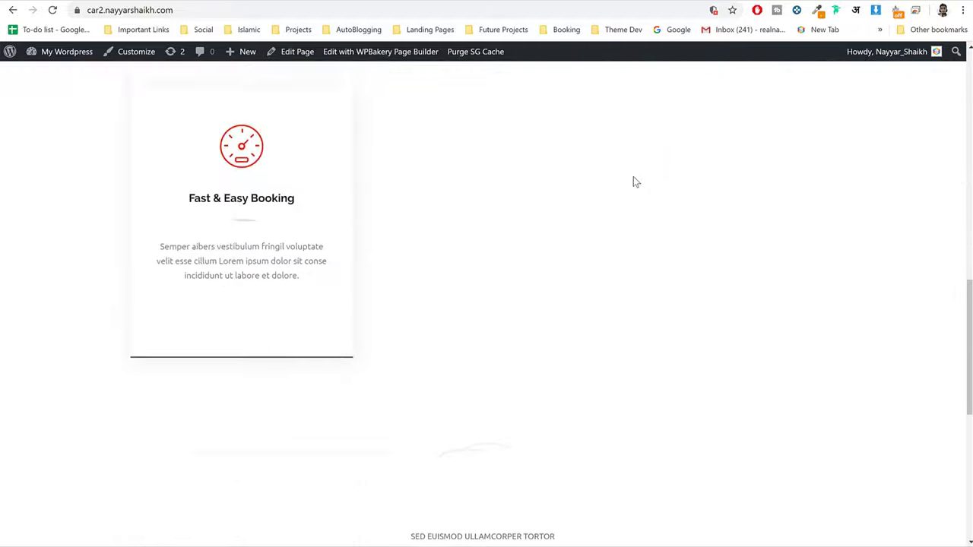
{"action": "scroll", "coordinate": [635, 182], "scroll_direction": "down", "scroll_amount": 4}
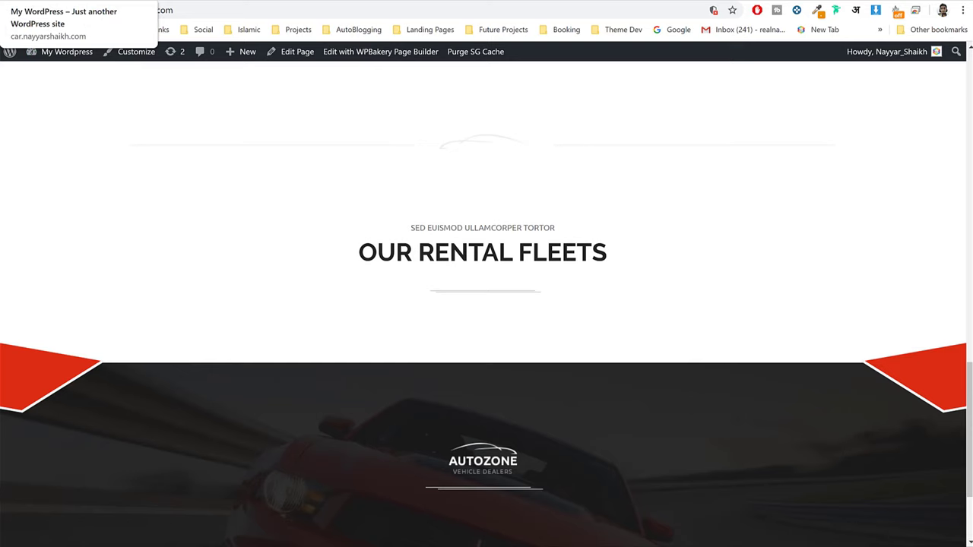
{"action": "key", "text": "ctrl+Tab"}
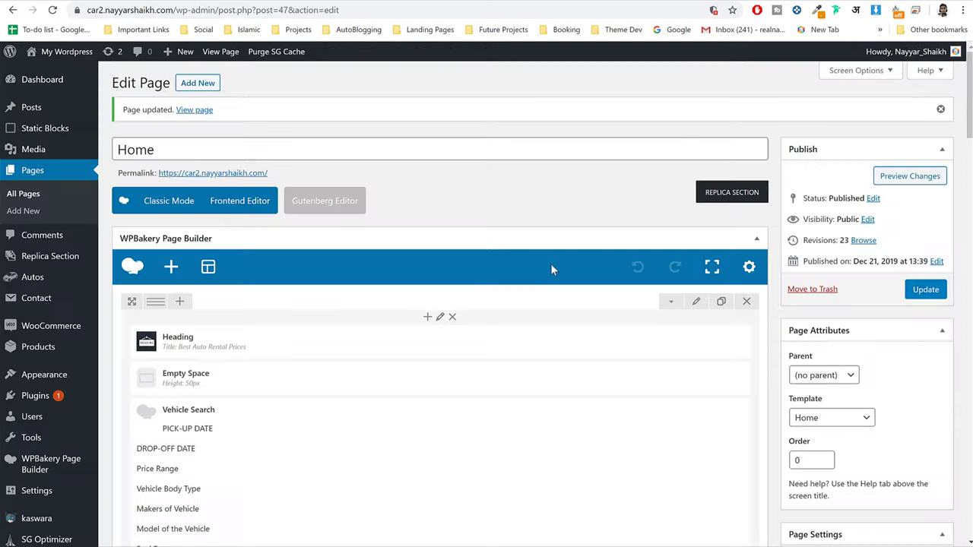
{"action": "scroll", "coordinate": [552, 265], "scroll_direction": "down", "scroll_amount": 10}
{"action": "scroll", "coordinate": [552, 265], "scroll_direction": "down", "scroll_amount": 5}
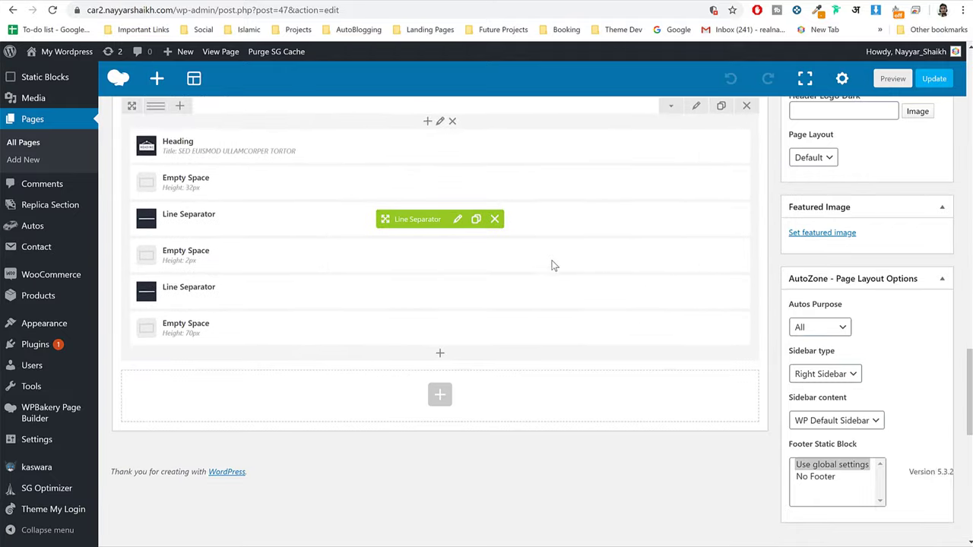
Insert a Latest Autos (5 with 1 large) element after the 70px Empty Space.
{"action": "left_click", "coordinate": [441, 190]}
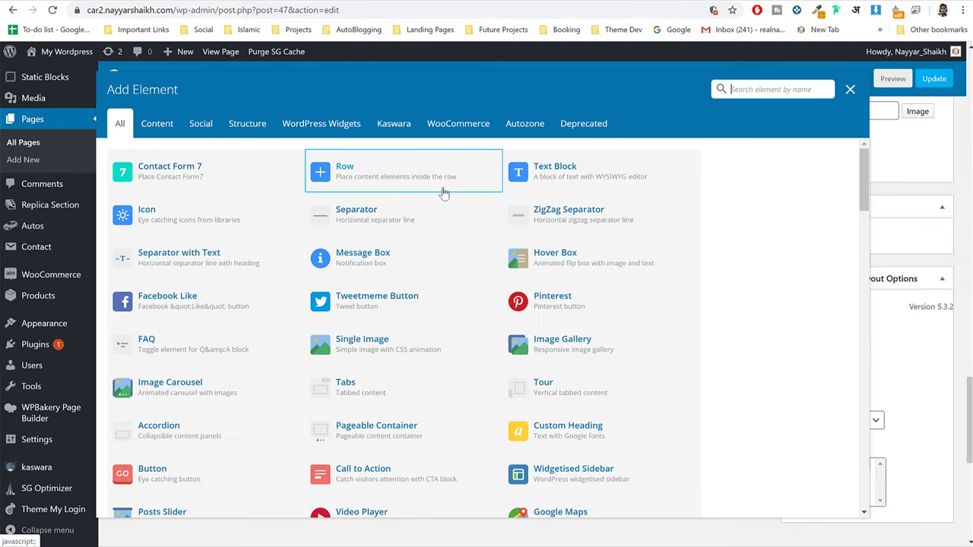
{"action": "type", "text": "latest"}
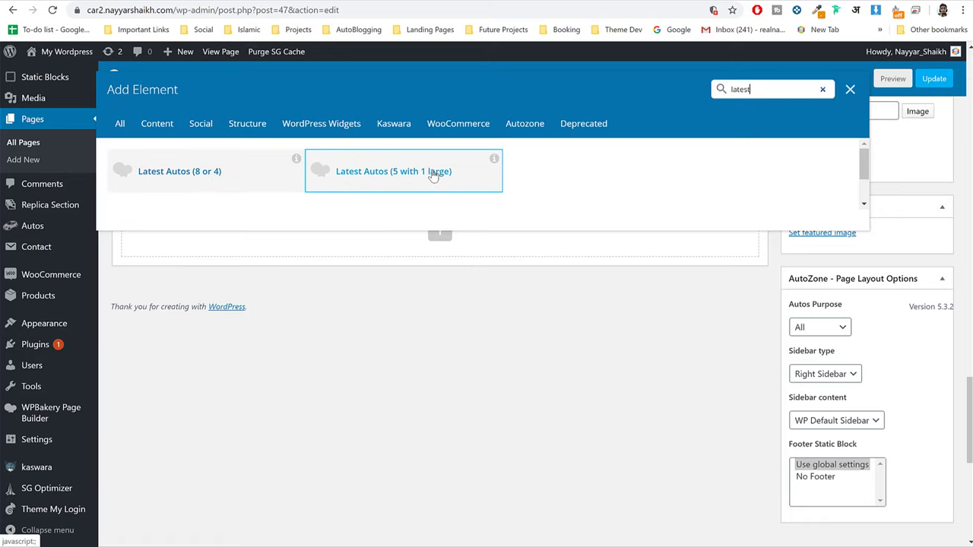
{"action": "left_click", "coordinate": [405, 181]}
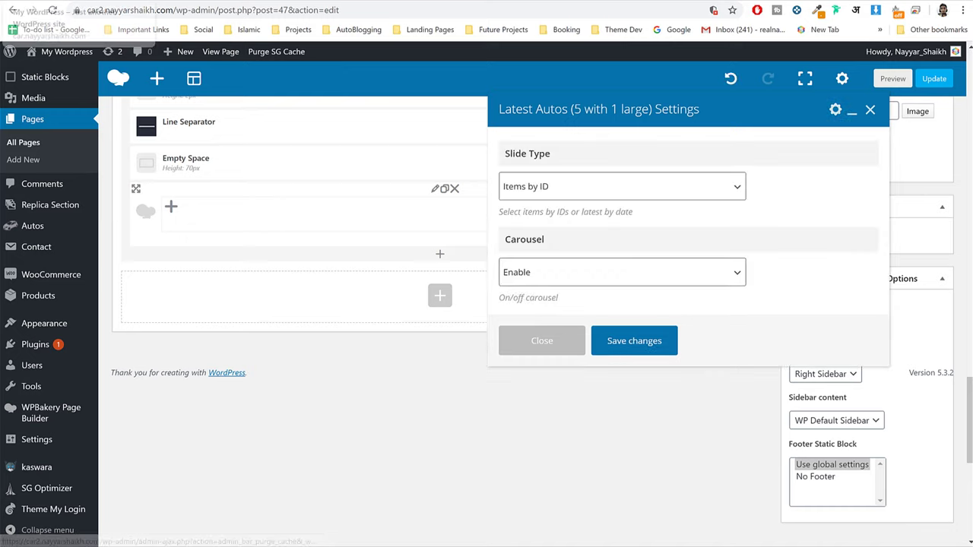
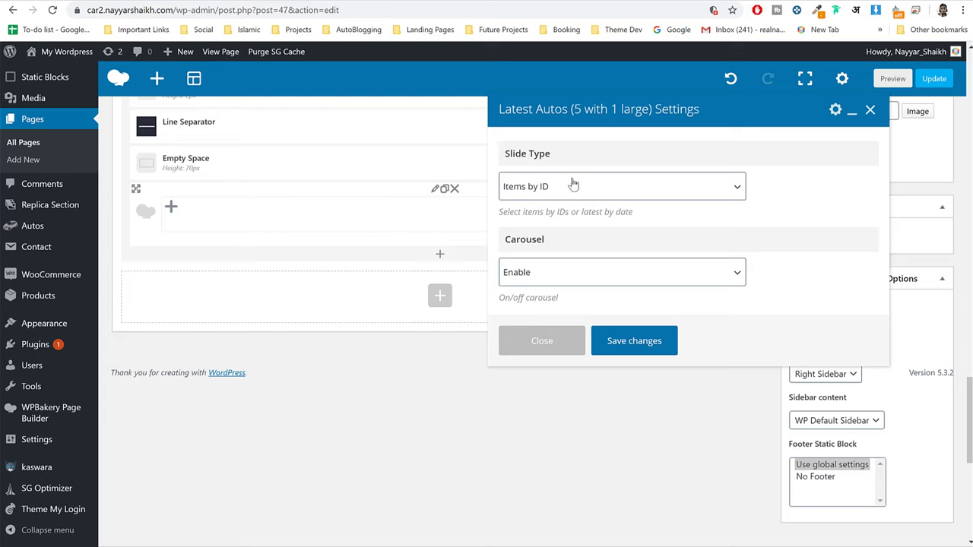
Set Latest Autos to list items by date from Mercedes-Benz, E-Class, Fiat and Bravo, then save.
{"action": "left_click", "coordinate": [573, 186]}
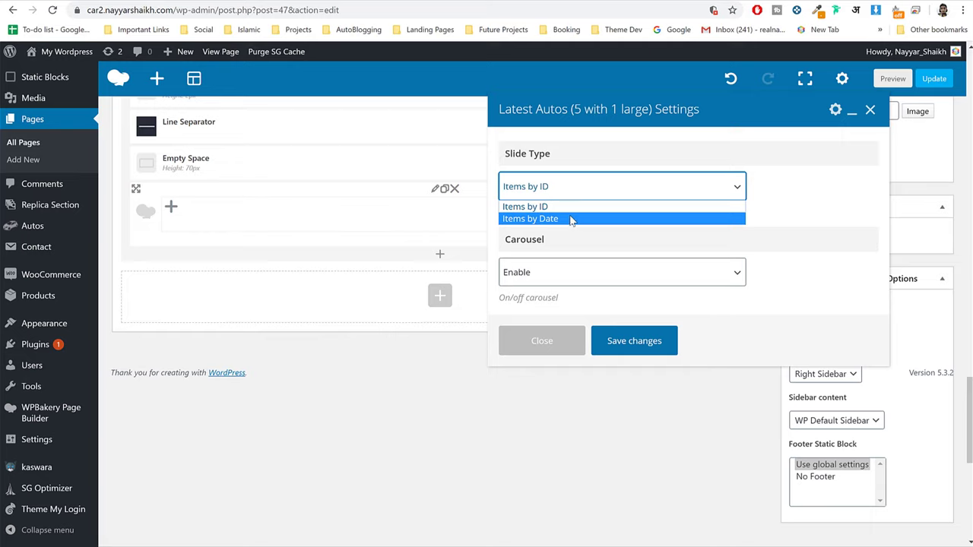
{"action": "left_click", "coordinate": [544, 219]}
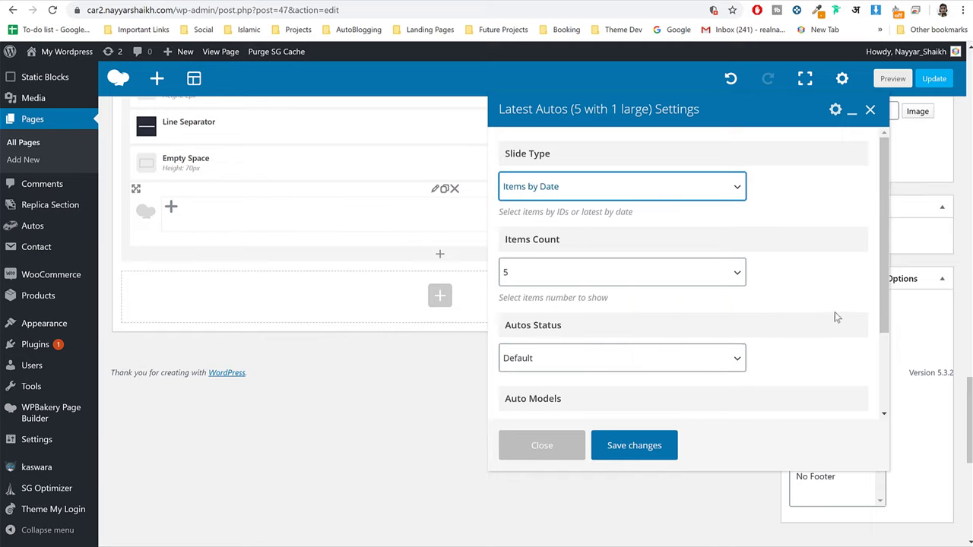
{"action": "scroll", "coordinate": [804, 317], "scroll_direction": "down", "scroll_amount": 1}
{"action": "scroll", "coordinate": [803, 317], "scroll_direction": "down", "scroll_amount": 1}
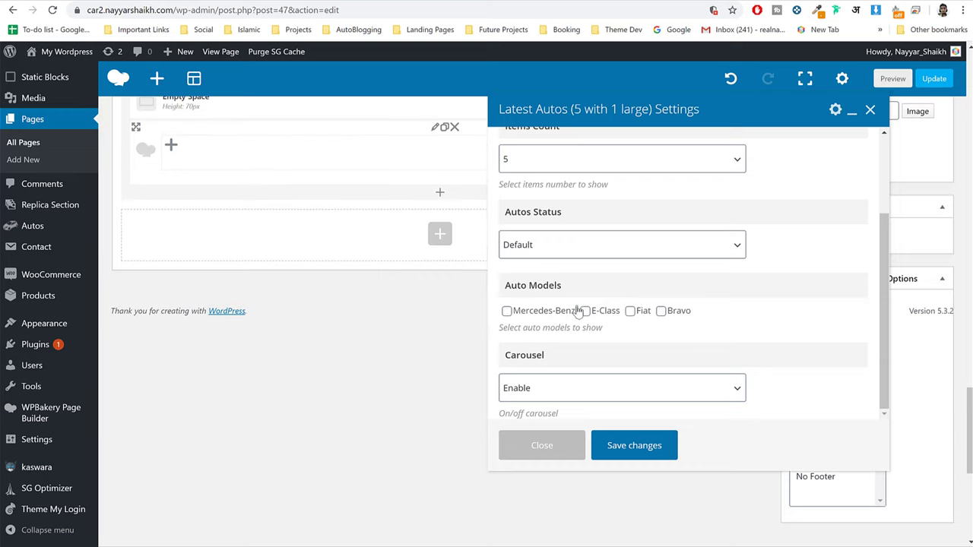
{"action": "left_click", "coordinate": [525, 311]}
{"action": "left_click", "coordinate": [597, 312]}
{"action": "left_click", "coordinate": [634, 313]}
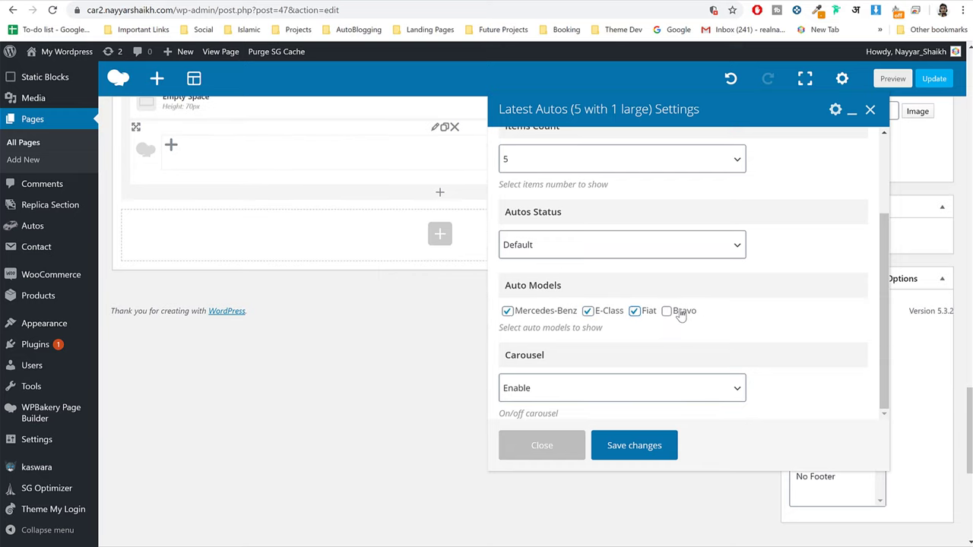
{"action": "left_click", "coordinate": [666, 311]}
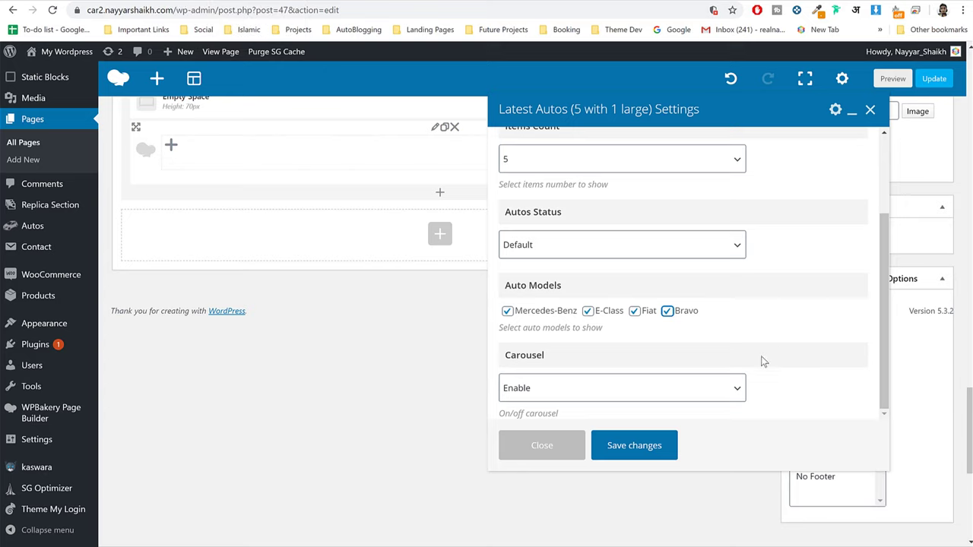
{"action": "scroll", "coordinate": [595, 340], "scroll_direction": "up", "scroll_amount": 2}
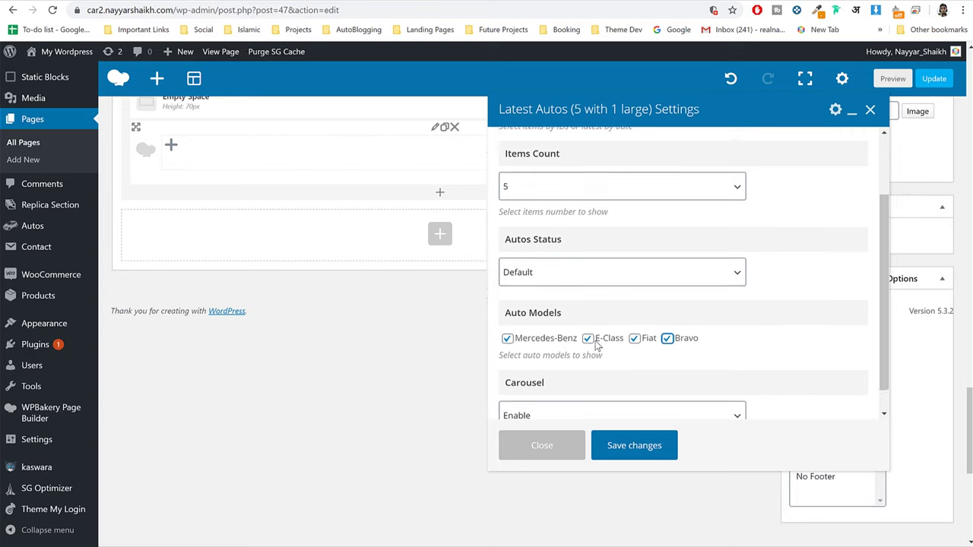
{"action": "scroll", "coordinate": [607, 380], "scroll_direction": "down", "scroll_amount": 2}
{"action": "left_click", "coordinate": [634, 445]}
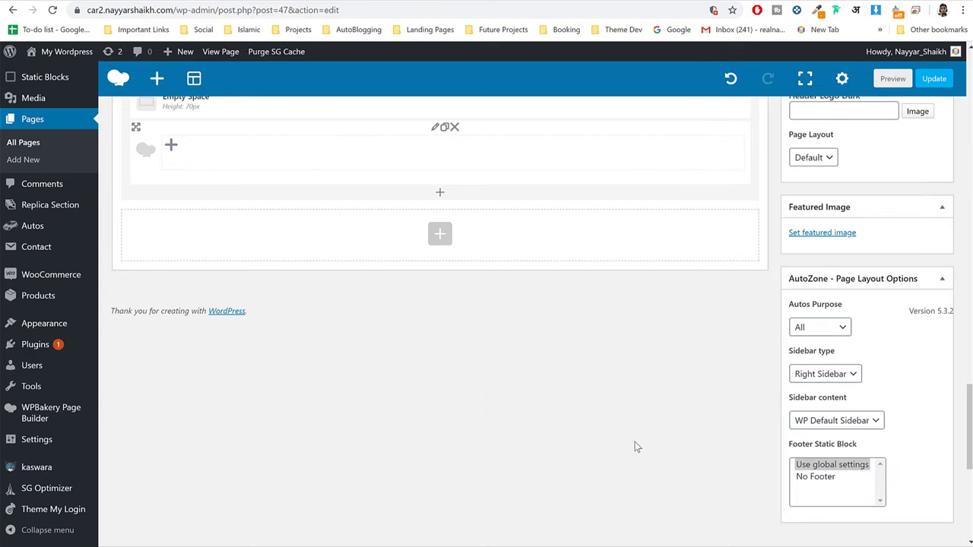
Update the page and compare the live rental fleet with the original site.
{"action": "left_click", "coordinate": [942, 85]}
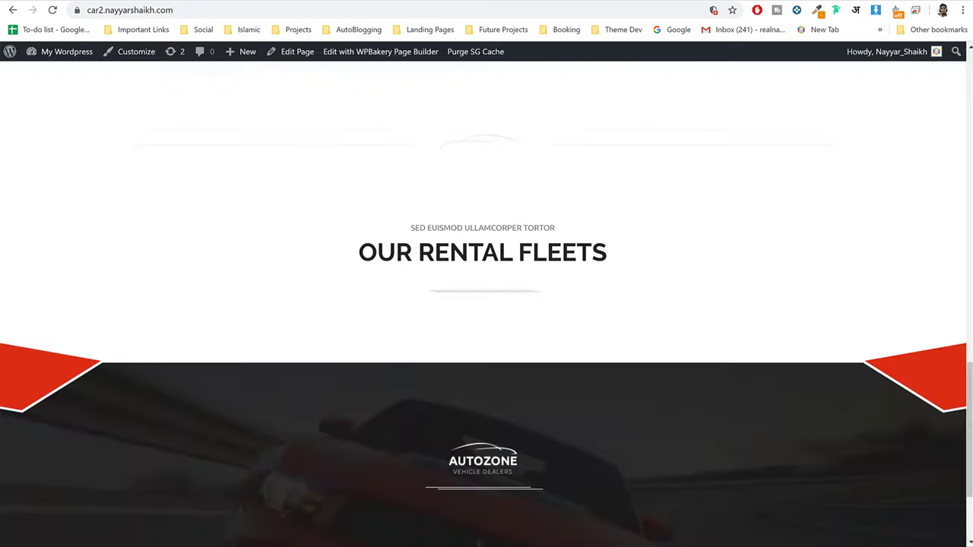
{"action": "left_click", "coordinate": [52, 10]}
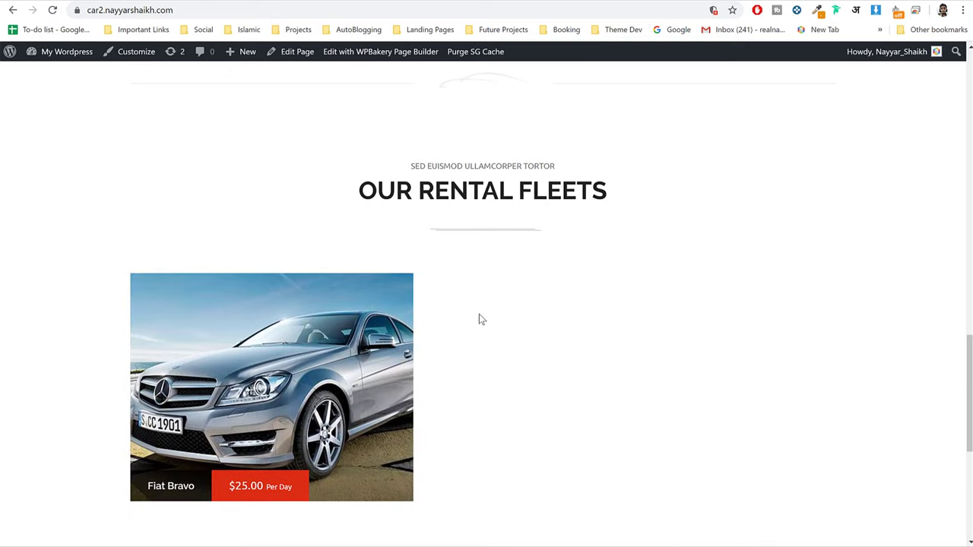
{"action": "scroll", "coordinate": [313, 342], "scroll_direction": "down", "scroll_amount": 2}
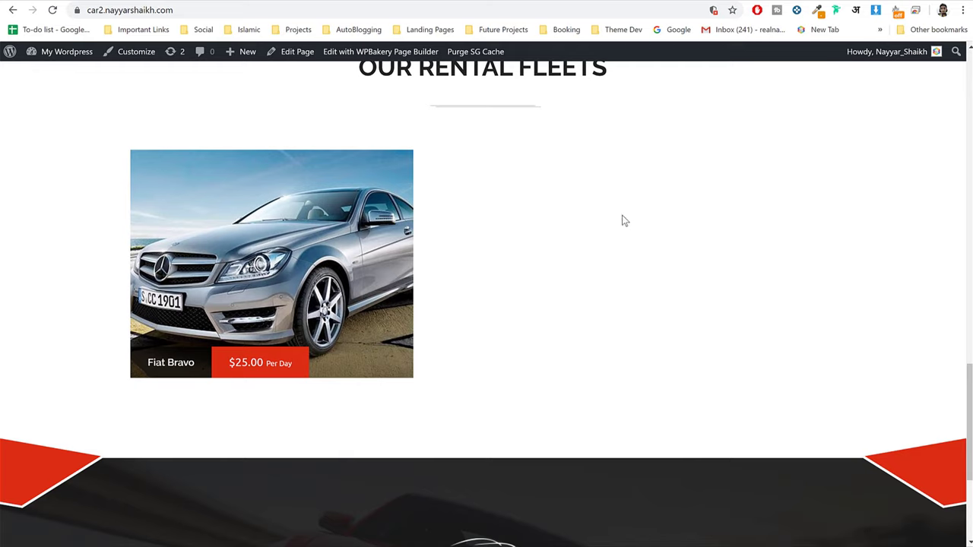
{"action": "left_click", "coordinate": [91, 1]}
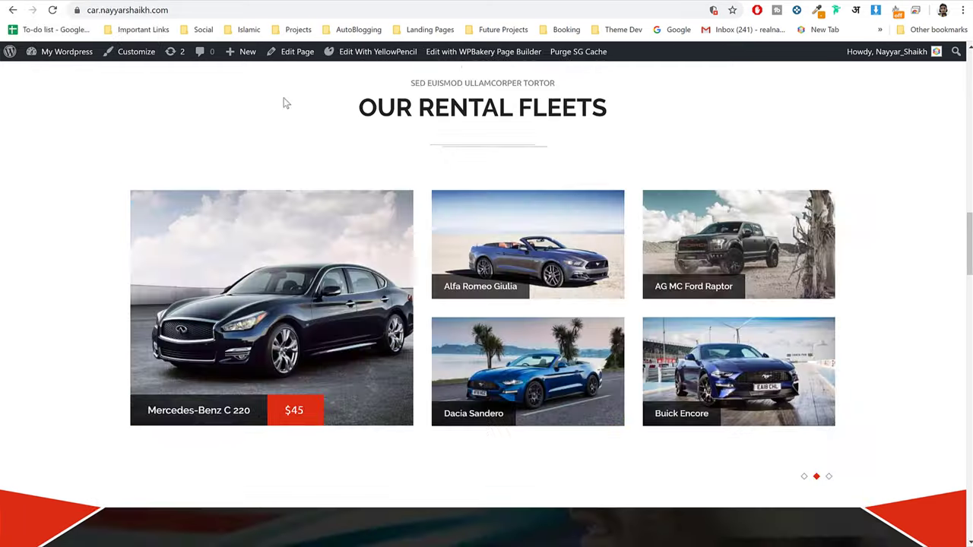
{"action": "scroll", "coordinate": [570, 276], "scroll_direction": "down", "scroll_amount": 5}
{"action": "left_click", "coordinate": [225, 2]}
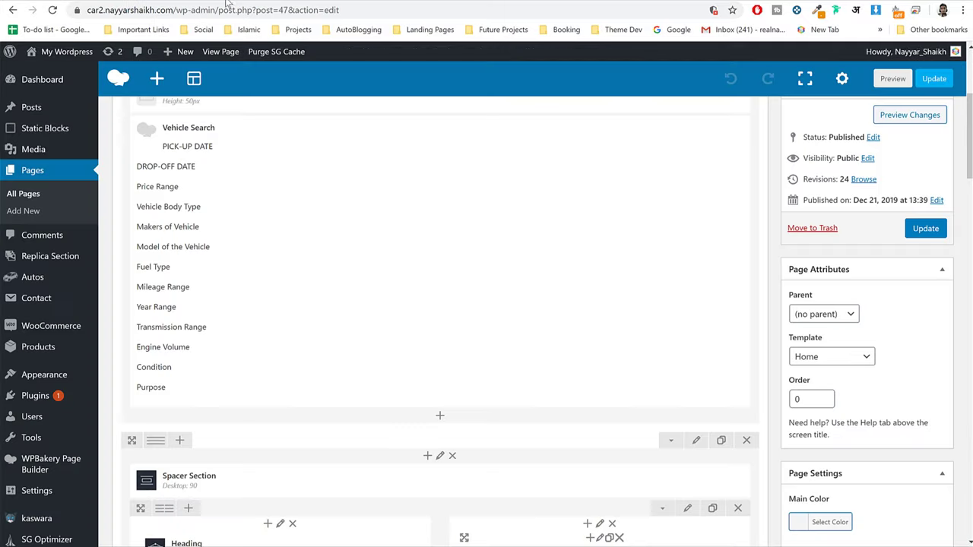
Add a new bottom row holding an inner row split into three columns.
{"action": "scroll", "coordinate": [609, 254], "scroll_direction": "down", "scroll_amount": 8}
{"action": "scroll", "coordinate": [609, 253], "scroll_direction": "down", "scroll_amount": 10}
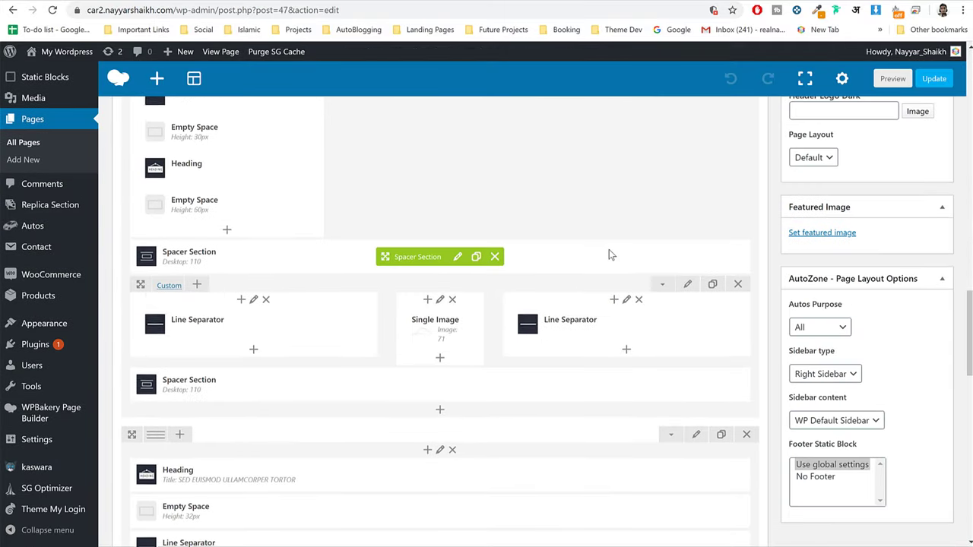
{"action": "left_click", "coordinate": [439, 235]}
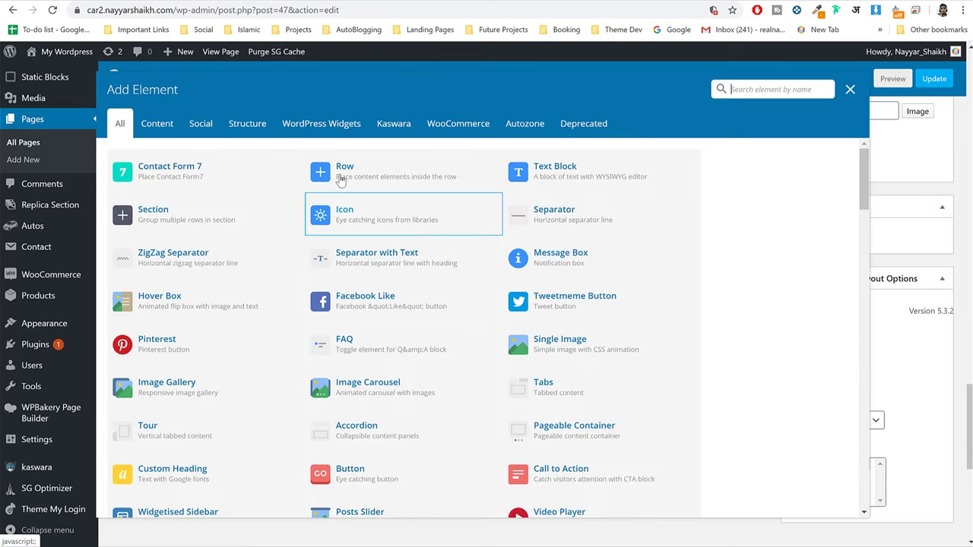
{"action": "left_click", "coordinate": [339, 175]}
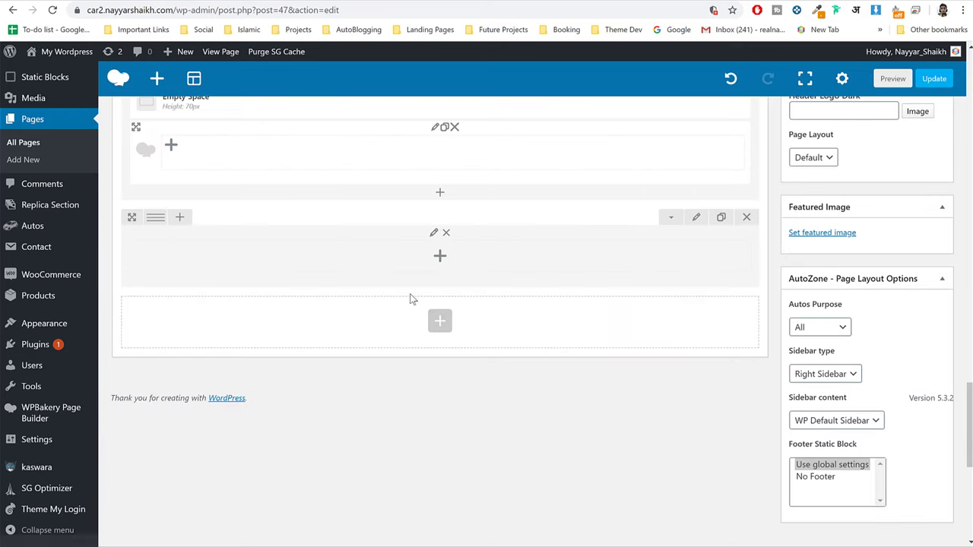
{"action": "left_click", "coordinate": [440, 256]}
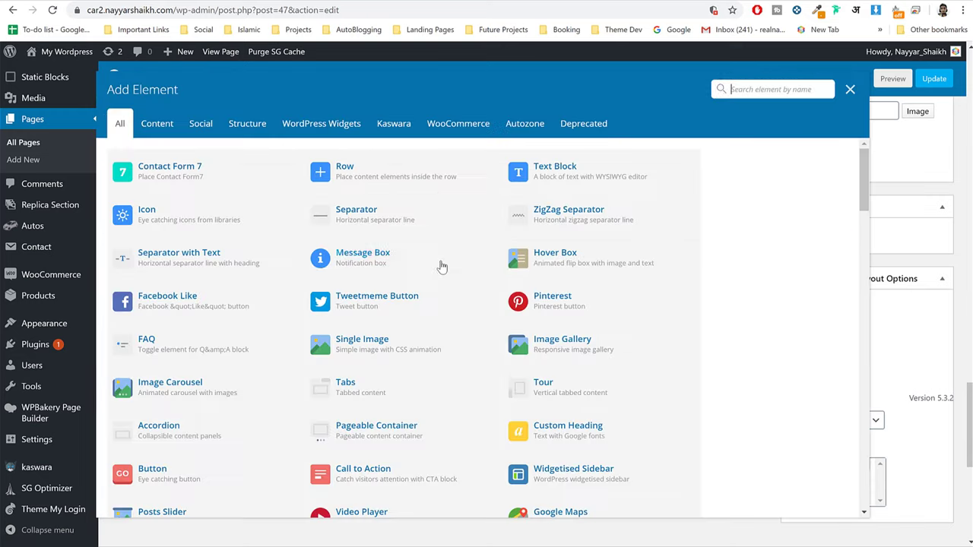
{"action": "left_click", "coordinate": [370, 180]}
{"action": "mouse_move", "coordinate": [164, 249]}
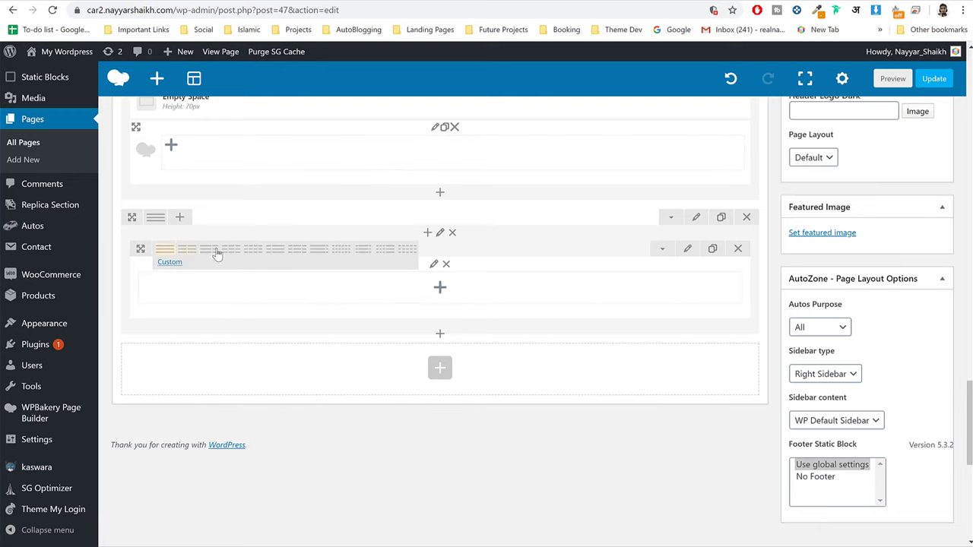
{"action": "left_click", "coordinate": [239, 256]}
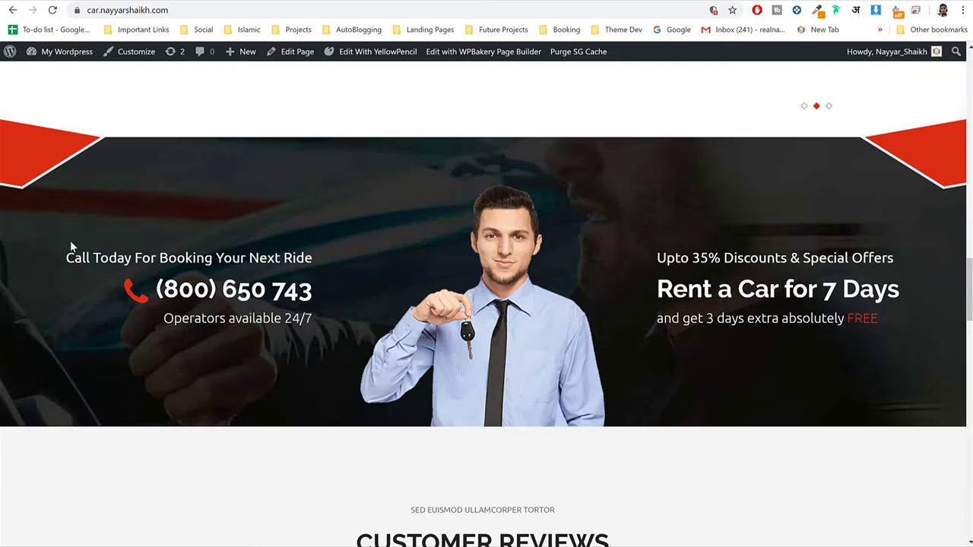
Review the reference site's booking banner, then start adding an element to the first column.
{"action": "left_click_drag", "start_coordinate": [72, 245], "coordinate": [293, 327]}
{"action": "left_click", "coordinate": [454, 287]}
{"action": "left_click_drag", "start_coordinate": [645, 256], "coordinate": [845, 319]}
{"action": "left_click", "coordinate": [845, 319]}
{"action": "left_click", "coordinate": [218, 2]}
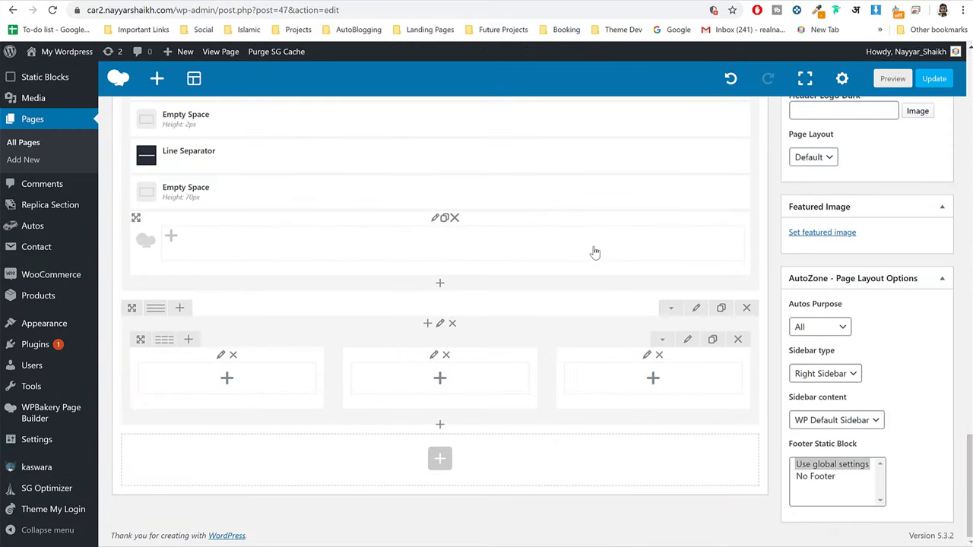
{"action": "left_click", "coordinate": [84, 2]}
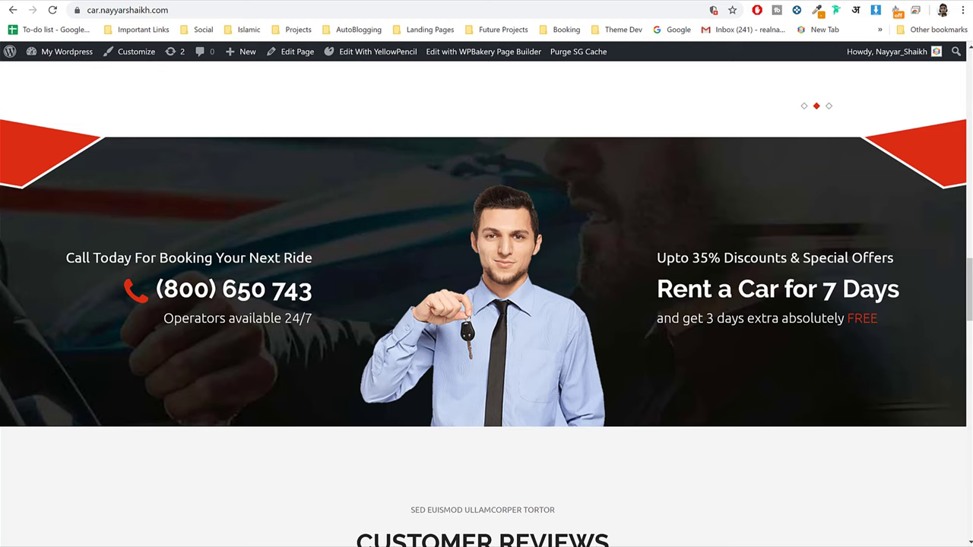
{"action": "left_click", "coordinate": [218, 2]}
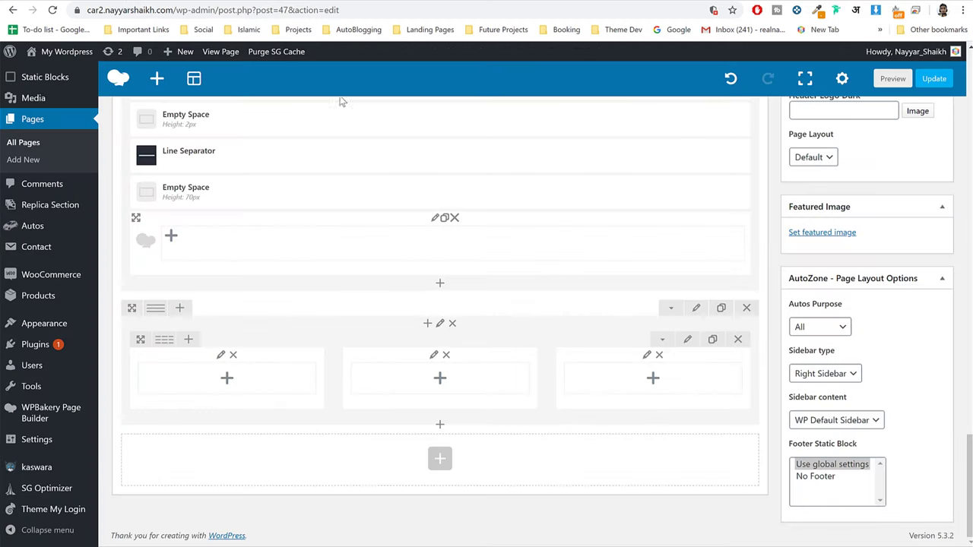
{"action": "left_click", "coordinate": [227, 378]}
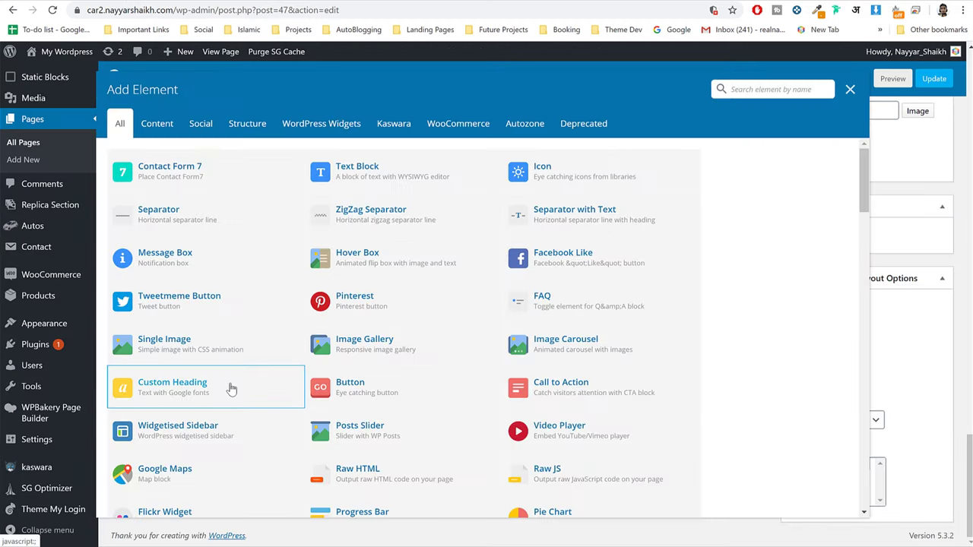
Insert a Spacer Section into the first column.
{"action": "type", "text": "sd"}
{"action": "key", "text": "BackSpace"}
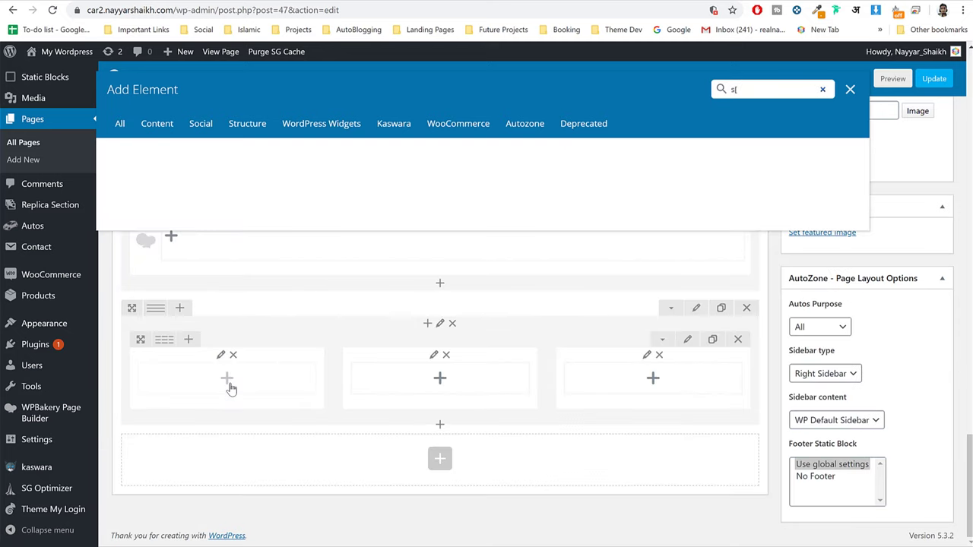
{"action": "type", "text": "pa"}
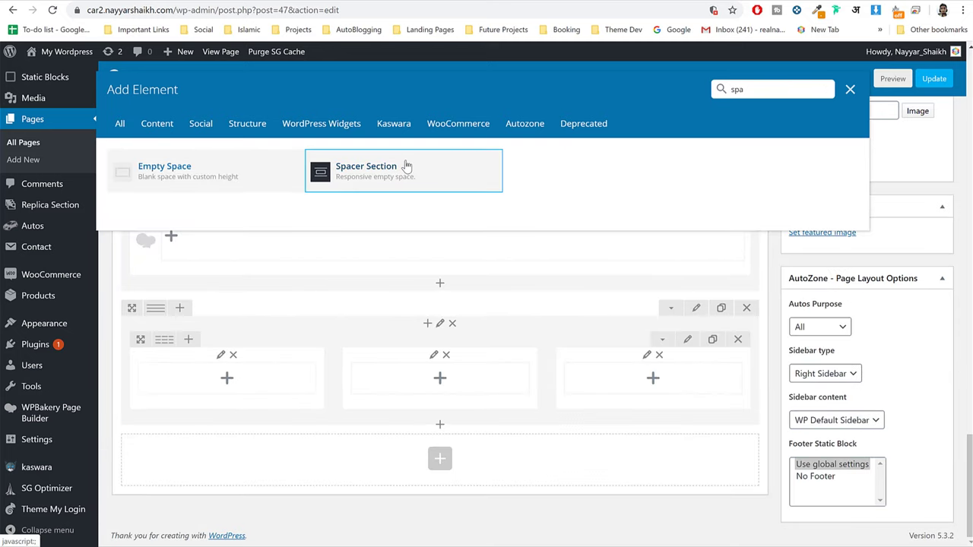
{"action": "left_click", "coordinate": [403, 159]}
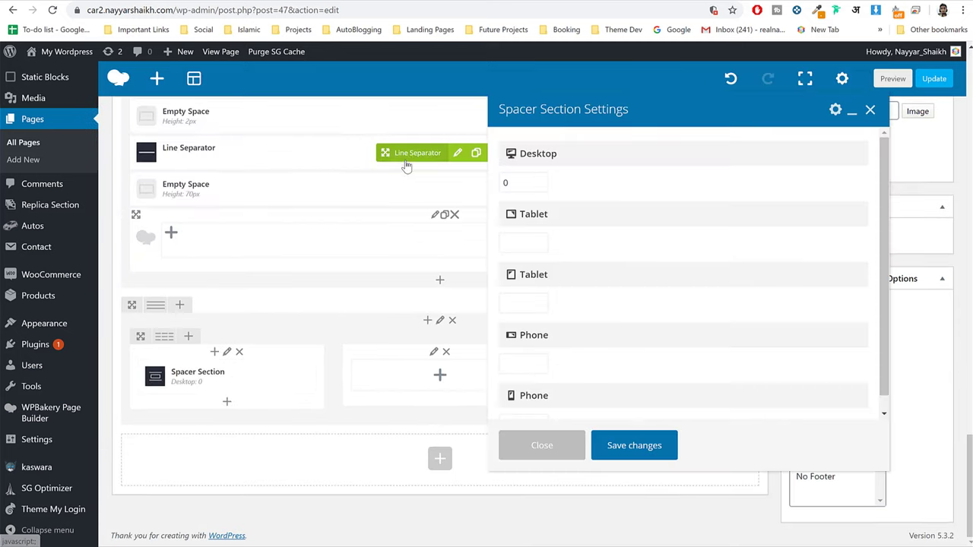
Set spacer heights to 100 for desktop and tablets and 40 for both phone fields, and save.
{"action": "left_click", "coordinate": [509, 185]}
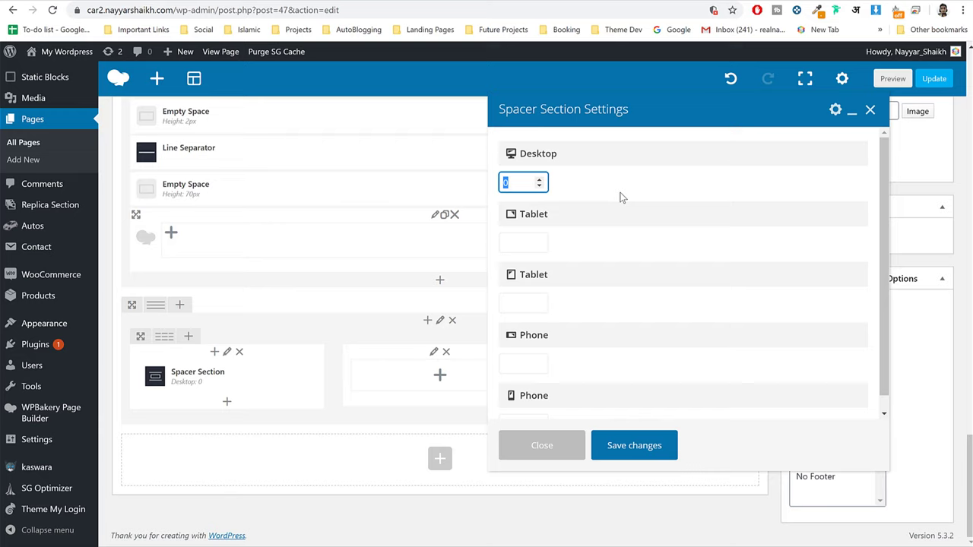
{"action": "type", "text": "100"}
{"action": "key", "text": "Tab"}
{"action": "type", "text": "100"}
{"action": "key", "text": "Tab"}
{"action": "type", "text": "1"}
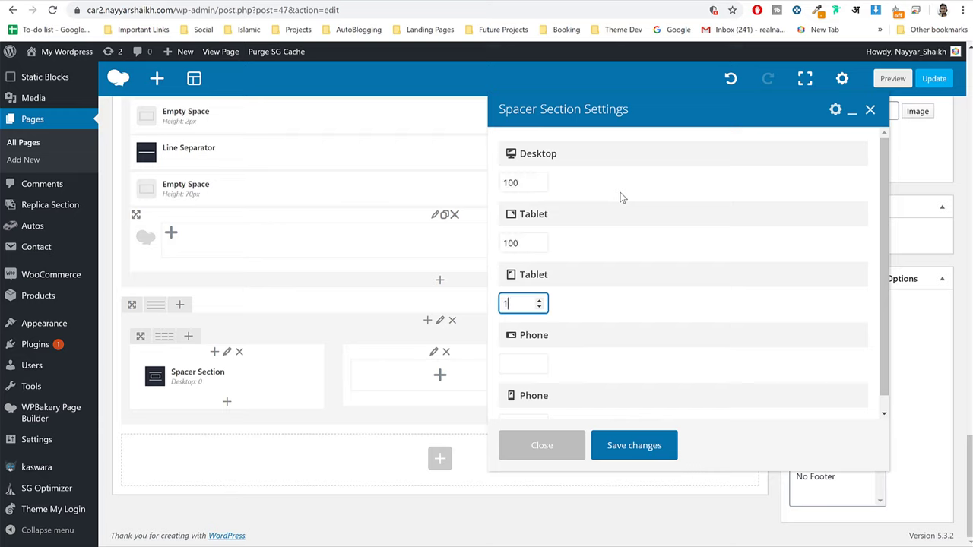
{"action": "type", "text": "00"}
{"action": "key", "text": "Tab"}
{"action": "type", "text": "40"}
{"action": "key", "text": "Tab"}
{"action": "type", "text": "40"}
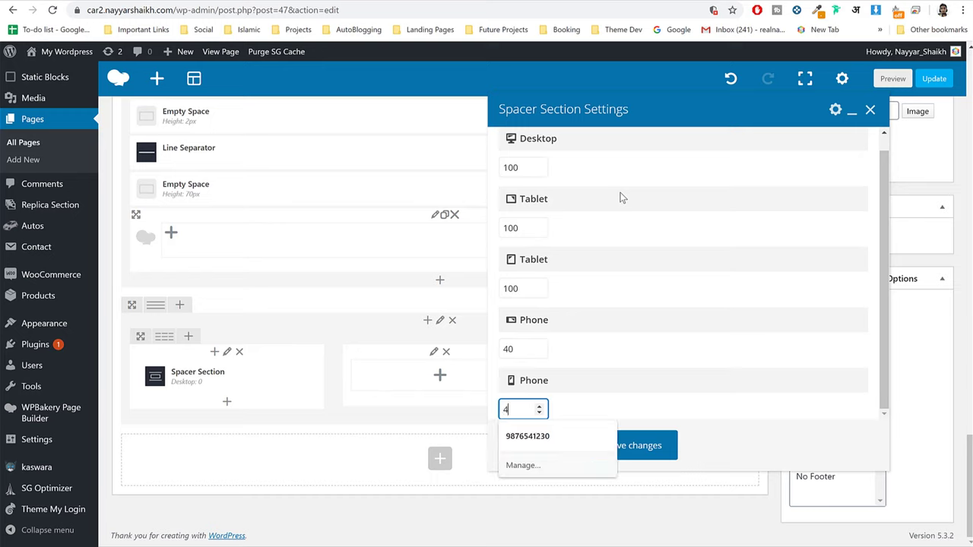
{"action": "left_click", "coordinate": [649, 453]}
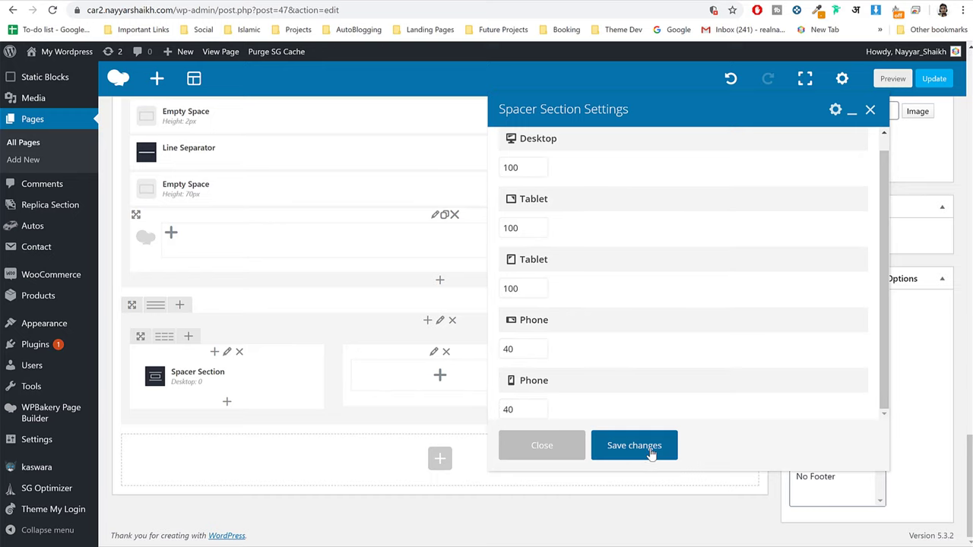
Reload the live site for reference and return to the page editor.
{"action": "left_click", "coordinate": [97, 3]}
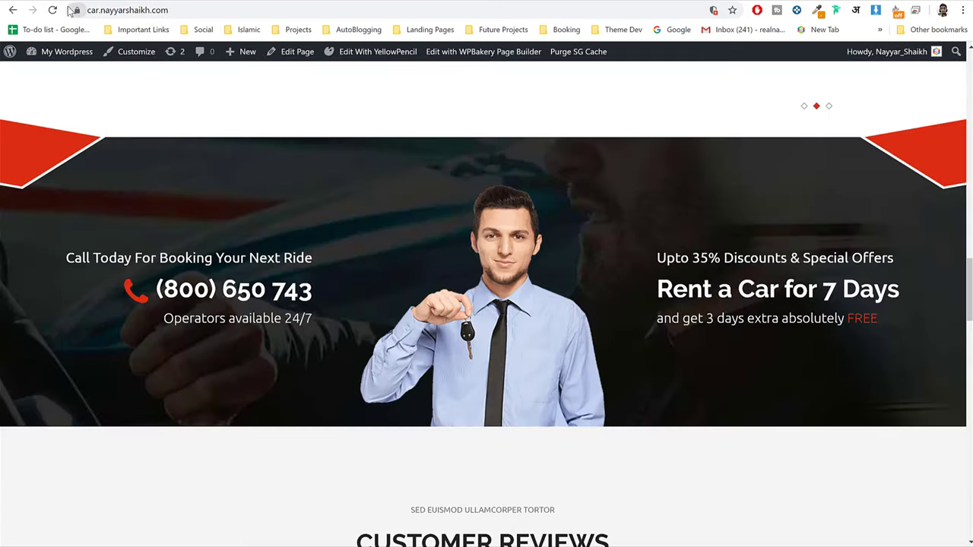
{"action": "left_click", "coordinate": [53, 10]}
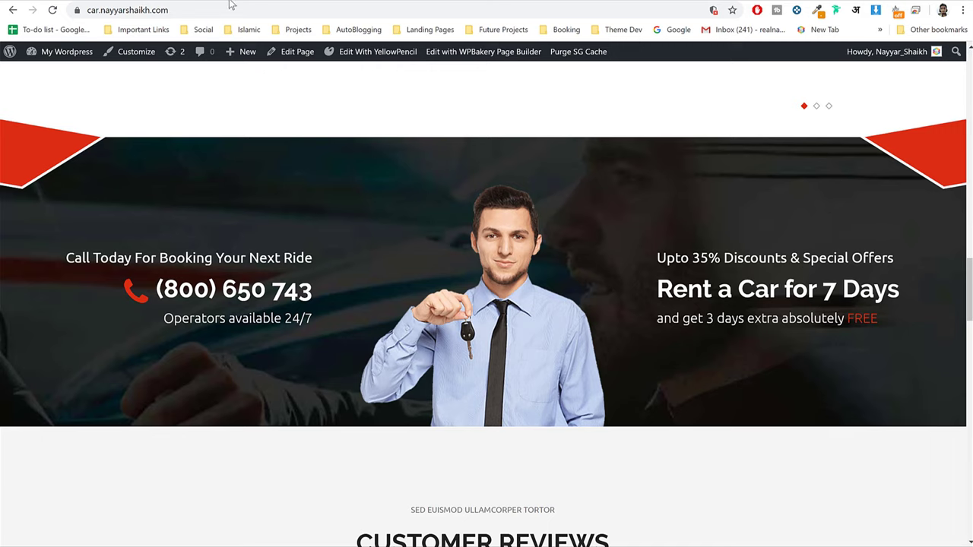
{"action": "key", "text": "ctrl+Tab"}
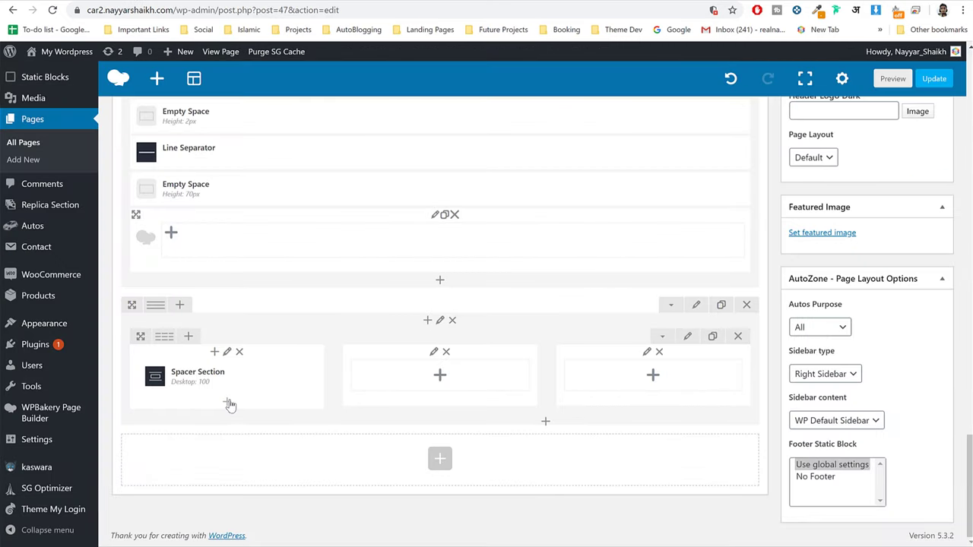
Add an Animation Block with the fadeInLeft animation to the left column.
{"action": "left_click", "coordinate": [228, 404]}
{"action": "type", "text": "an"}
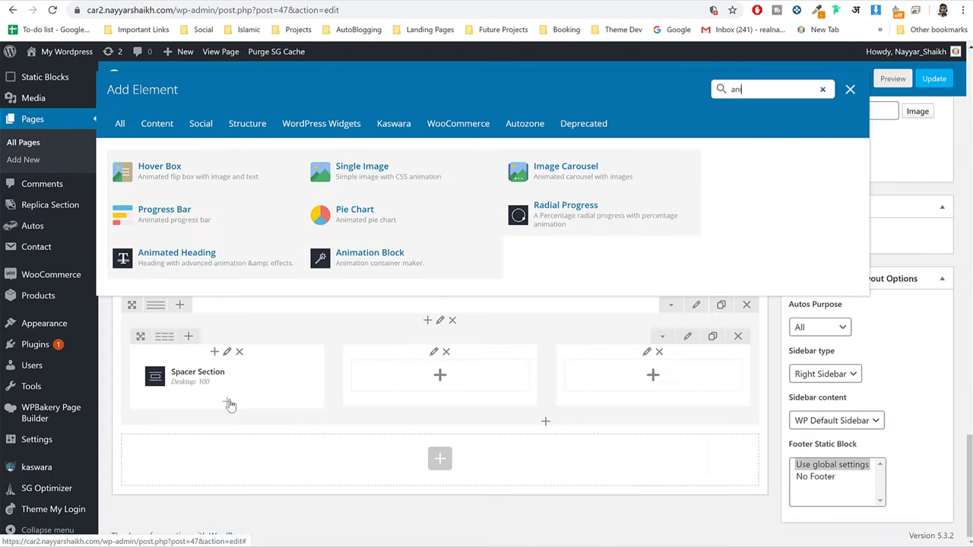
{"action": "type", "text": "ima"}
{"action": "left_click", "coordinate": [406, 256]}
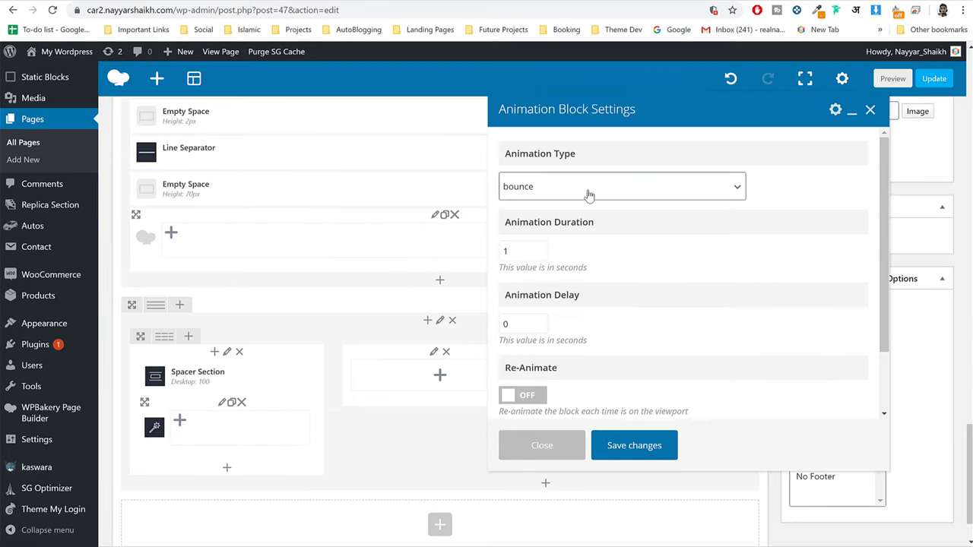
{"action": "left_click", "coordinate": [596, 186]}
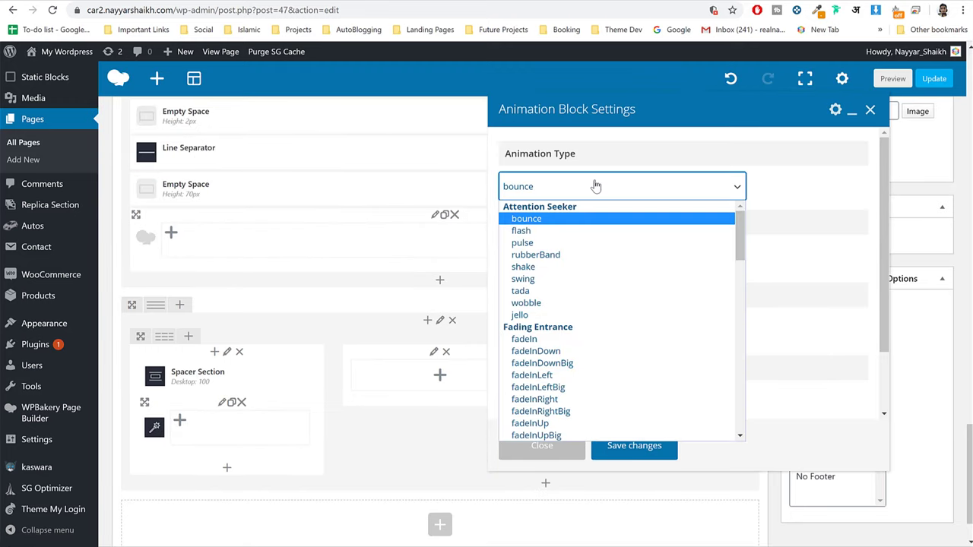
{"action": "left_click", "coordinate": [591, 376]}
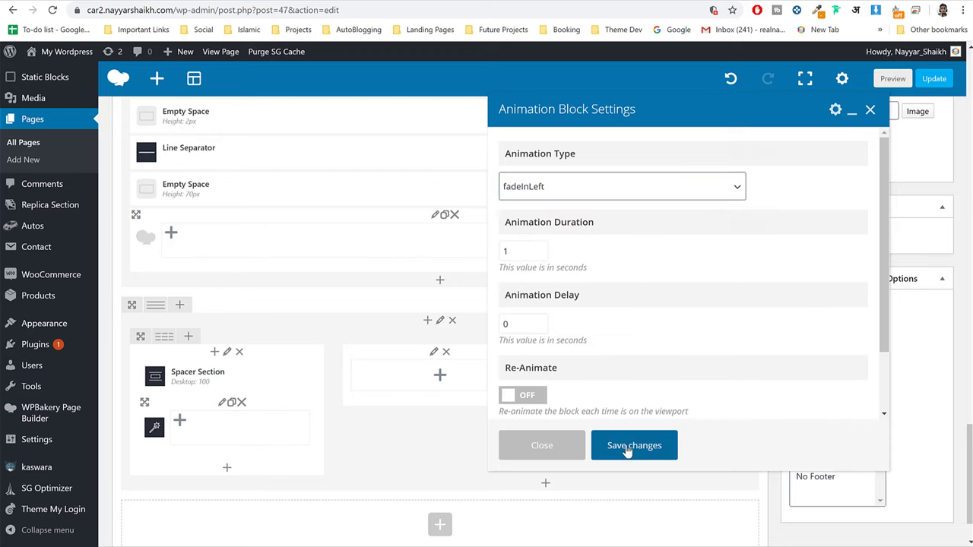
{"action": "left_click", "coordinate": [629, 448]}
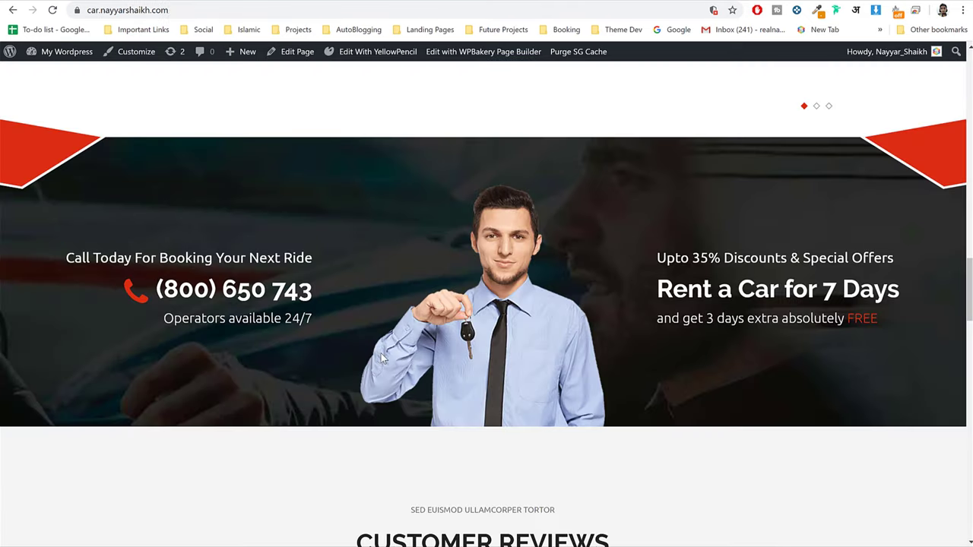
Select the 'Call Today For Booking Your Next Ride' heading text on the reference site.
{"action": "left_click_drag", "start_coordinate": [444, 175], "coordinate": [525, 359]}
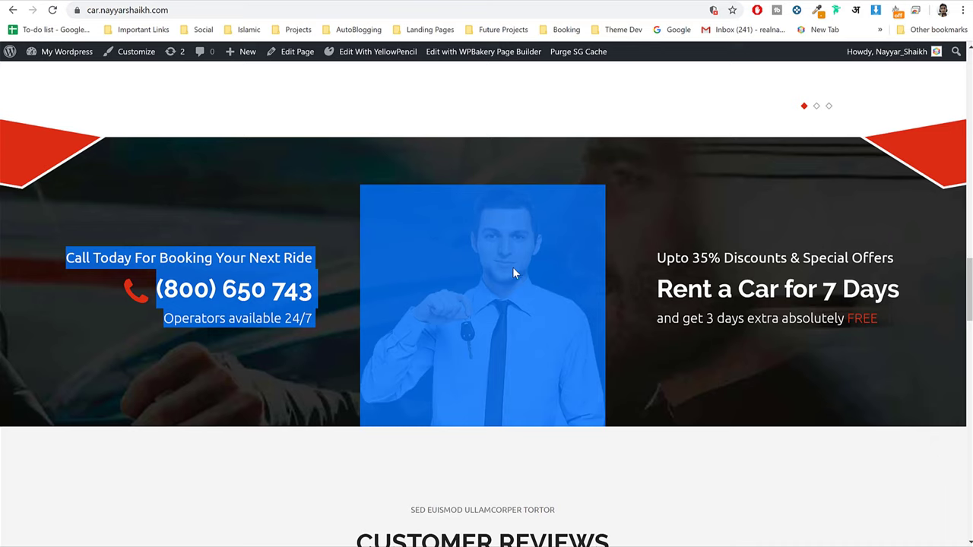
{"action": "left_click", "coordinate": [520, 130]}
{"action": "left_click_drag", "start_coordinate": [658, 287], "coordinate": [743, 283]}
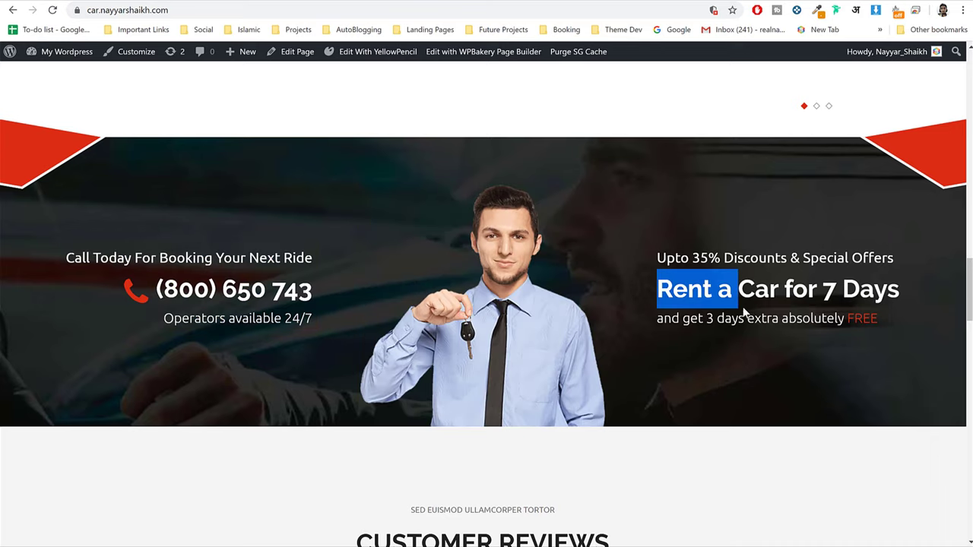
{"action": "left_click", "coordinate": [489, 271]}
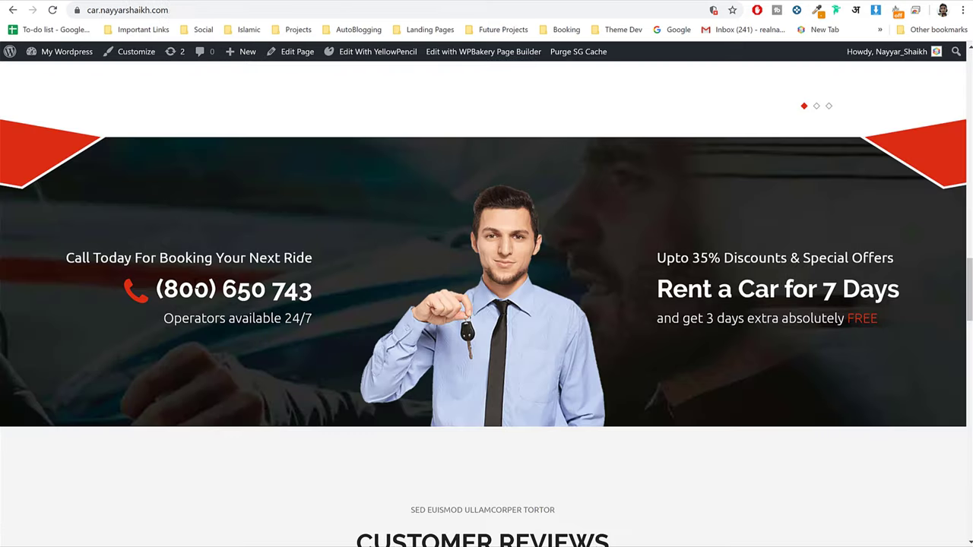
{"action": "left_click_drag", "start_coordinate": [66, 258], "coordinate": [323, 251]}
{"action": "left_click", "coordinate": [323, 251]}
{"action": "left_click_drag", "start_coordinate": [66, 258], "coordinate": [211, 289]}
{"action": "double_click", "coordinate": [214, 318]}
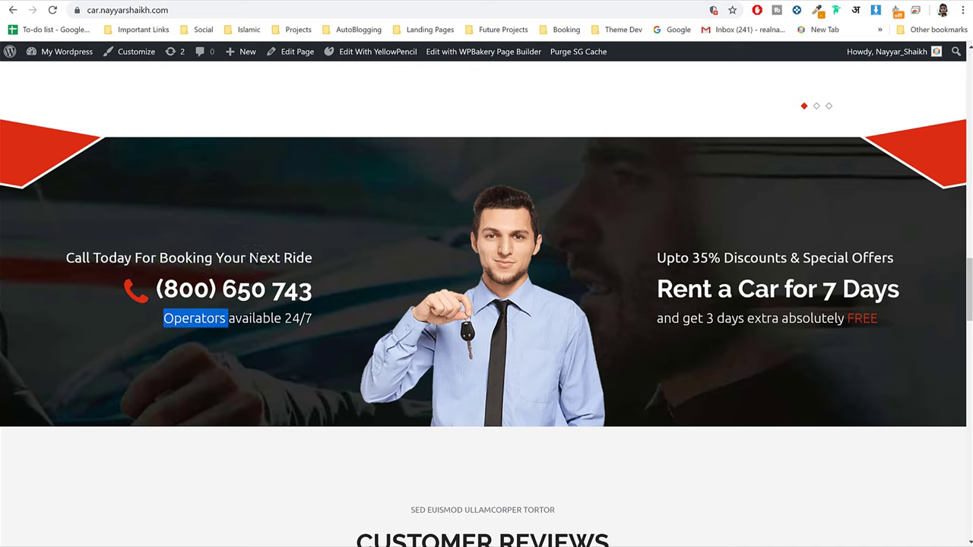
{"action": "triple_click", "coordinate": [169, 253]}
{"action": "key", "text": "ctrl+c"}
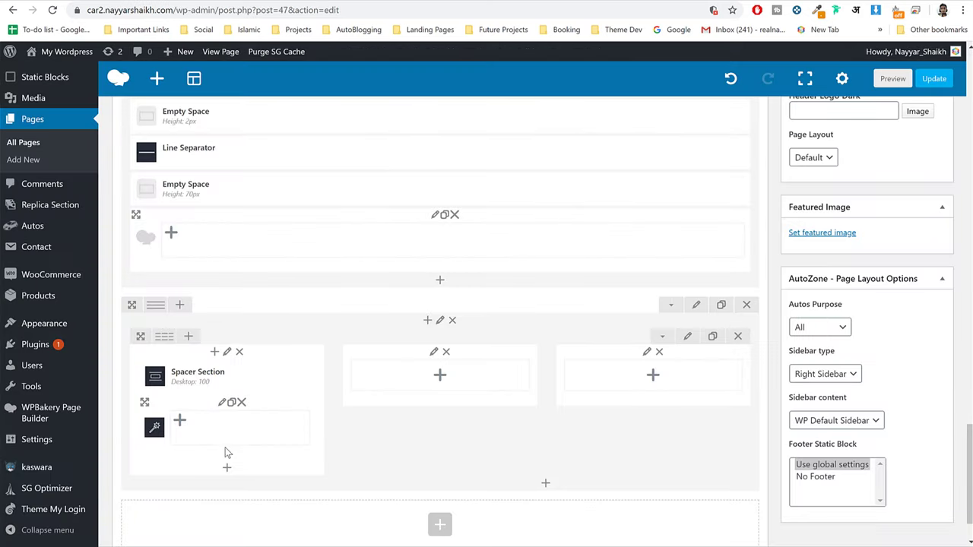
Add a right-aligned Heading inside the animation block with the pasted booking title.
{"action": "left_click", "coordinate": [180, 421]}
{"action": "type", "text": "head"}
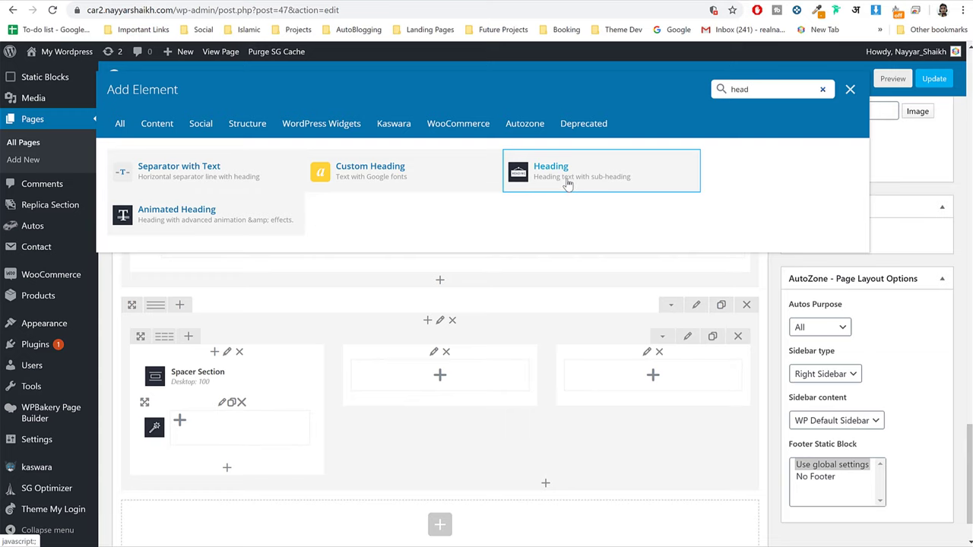
{"action": "left_click", "coordinate": [567, 183]}
{"action": "left_click", "coordinate": [573, 218]}
{"action": "left_click", "coordinate": [562, 262]}
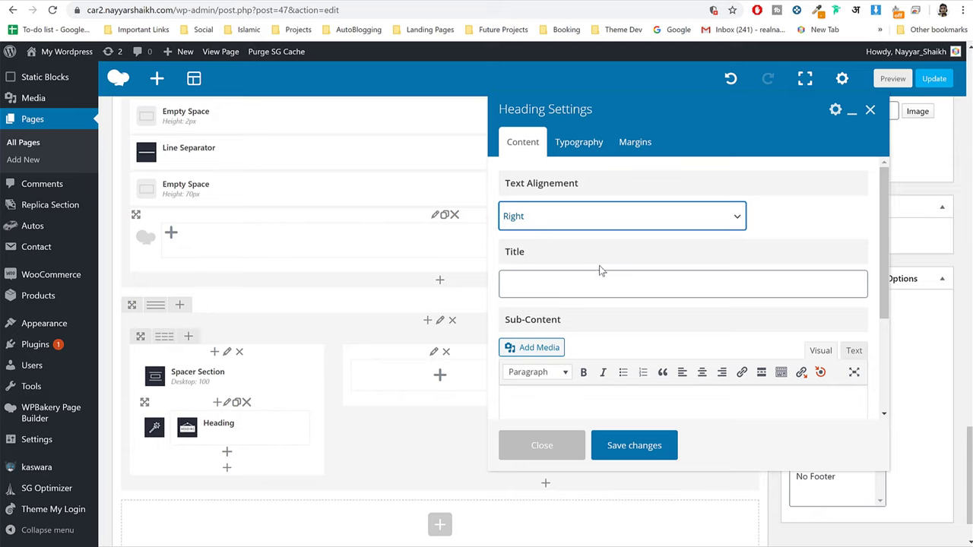
{"action": "left_click", "coordinate": [592, 285]}
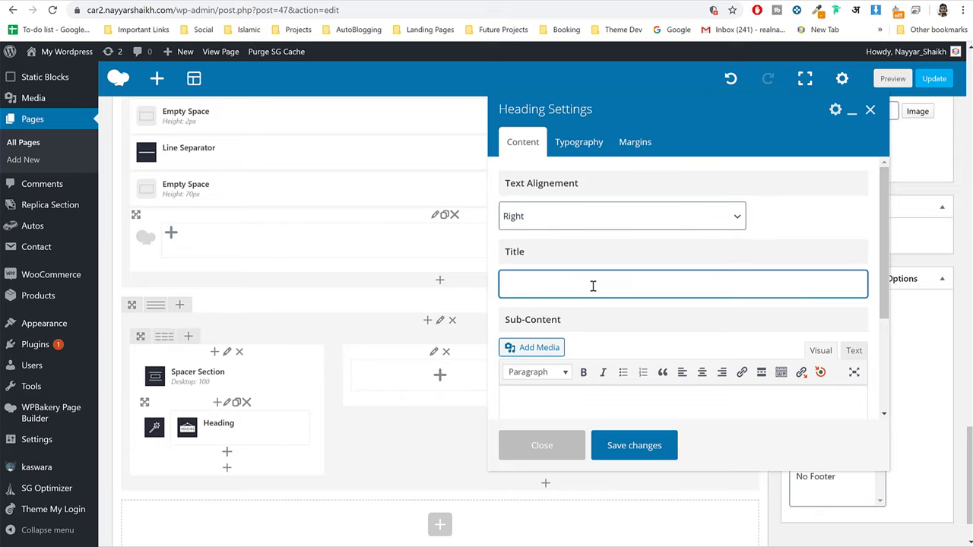
{"action": "key", "text": "ctrl+v"}
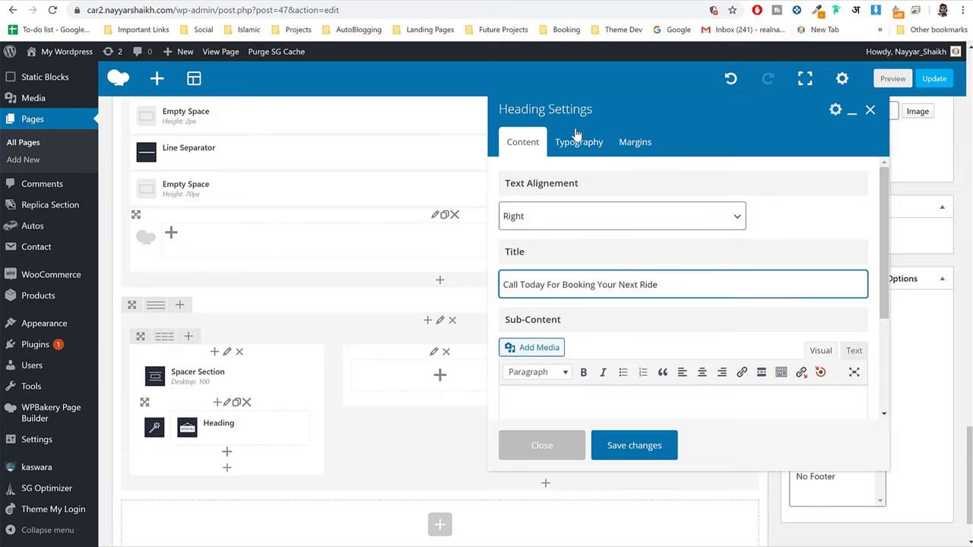
Set the heading title font size to 23px and font weight to 400.
{"action": "left_click", "coordinate": [577, 156]}
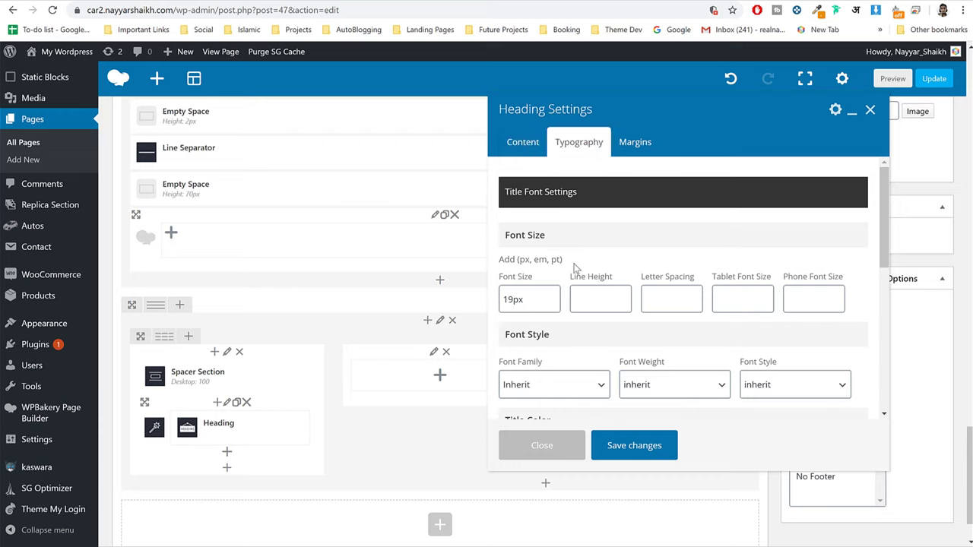
{"action": "left_click_drag", "start_coordinate": [512, 299], "coordinate": [448, 303]}
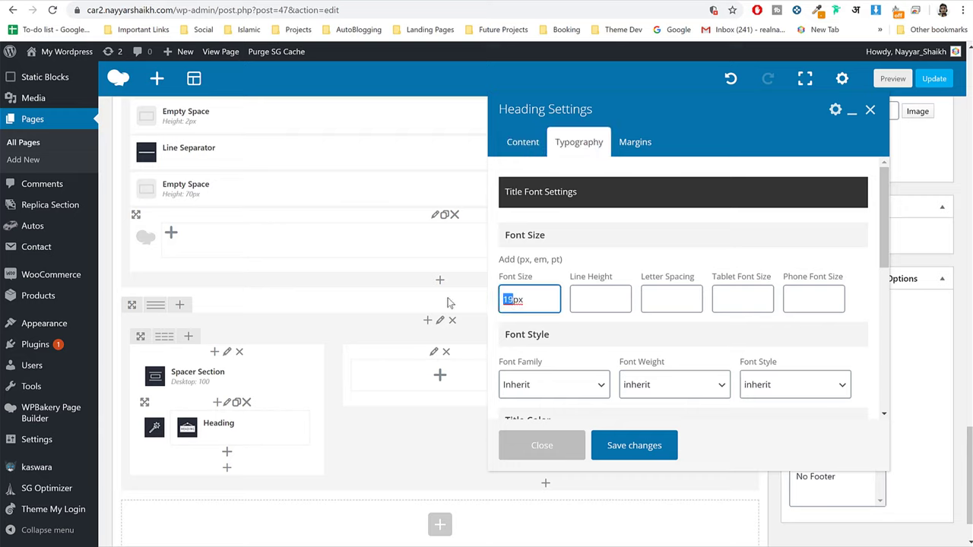
{"action": "type", "text": "223"}
{"action": "key", "text": "Tab"}
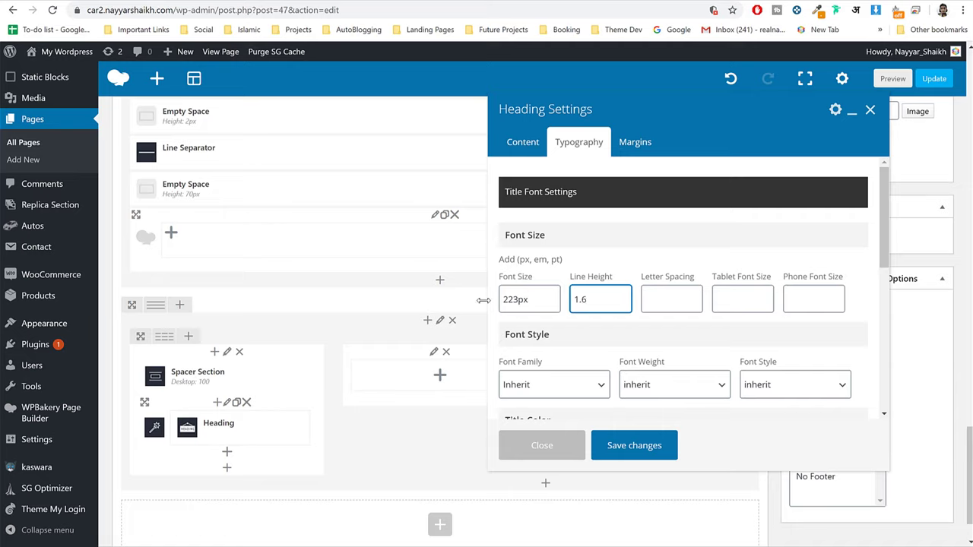
{"action": "left_click", "coordinate": [512, 299]}
{"action": "key", "text": "BackSpace"}
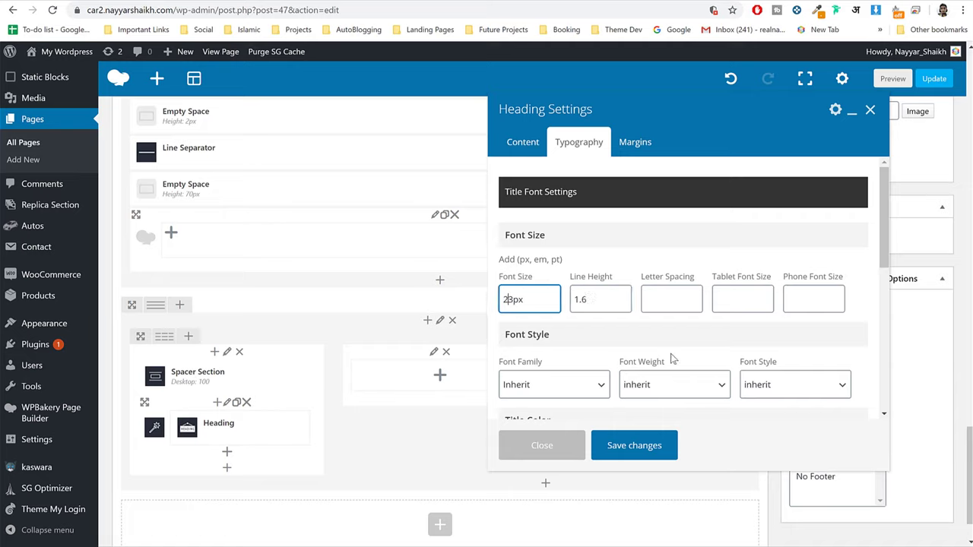
{"action": "scroll", "coordinate": [695, 286], "scroll_direction": "down", "scroll_amount": 1}
{"action": "left_click", "coordinate": [673, 327]}
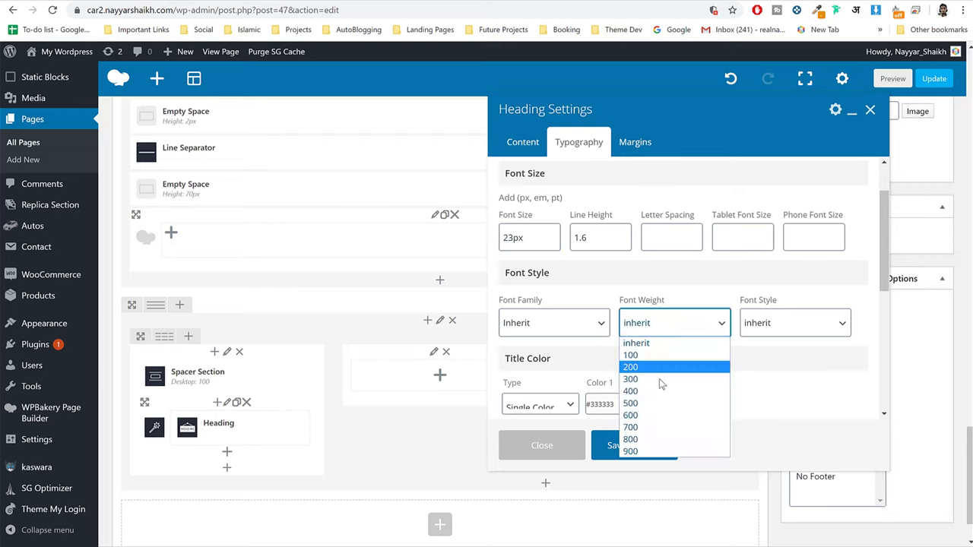
{"action": "left_click", "coordinate": [660, 391]}
Make the heading title colour white and save, then highlight the live site's phone number.
{"action": "scroll", "coordinate": [745, 363], "scroll_direction": "down", "scroll_amount": 2}
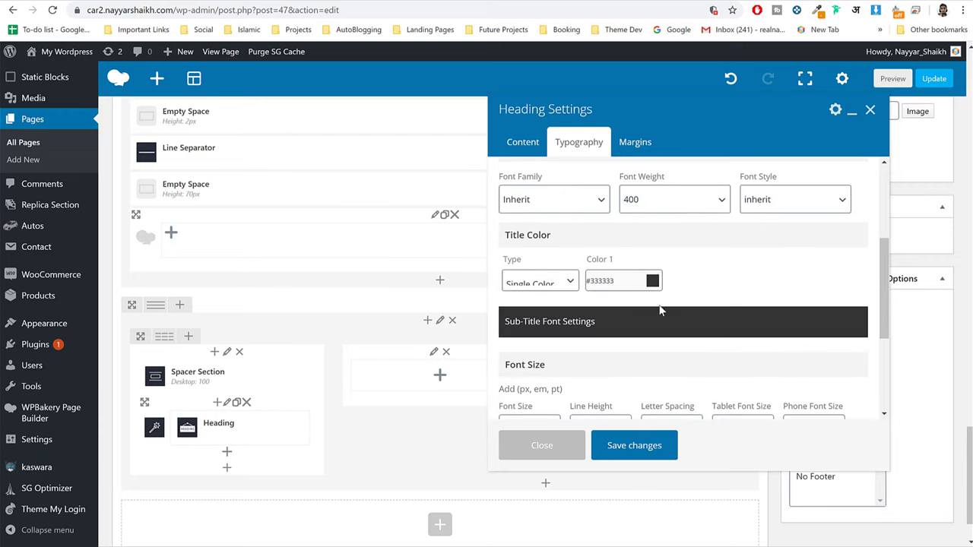
{"action": "left_click", "coordinate": [652, 278]}
{"action": "left_click", "coordinate": [545, 316]}
{"action": "left_click_drag", "start_coordinate": [524, 302], "coordinate": [509, 282]}
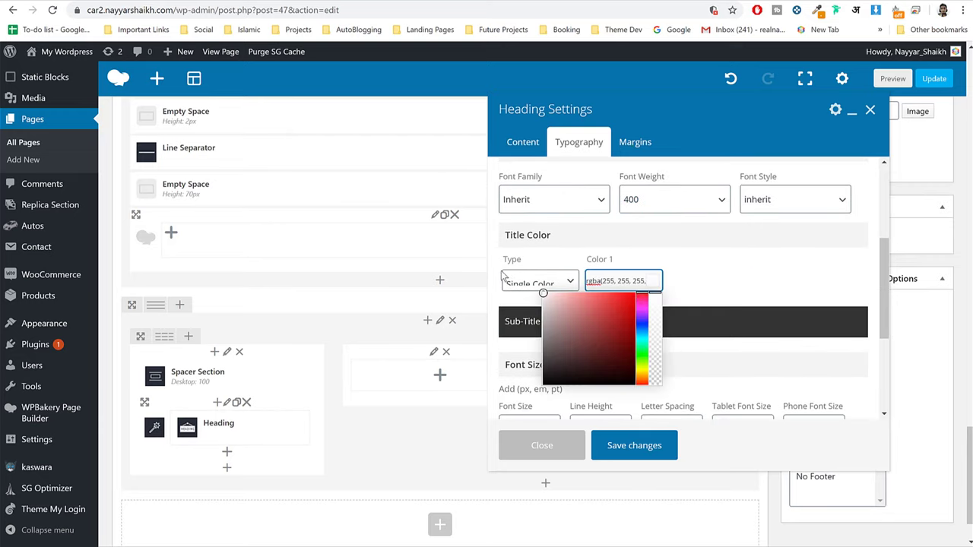
{"action": "left_click", "coordinate": [769, 279]}
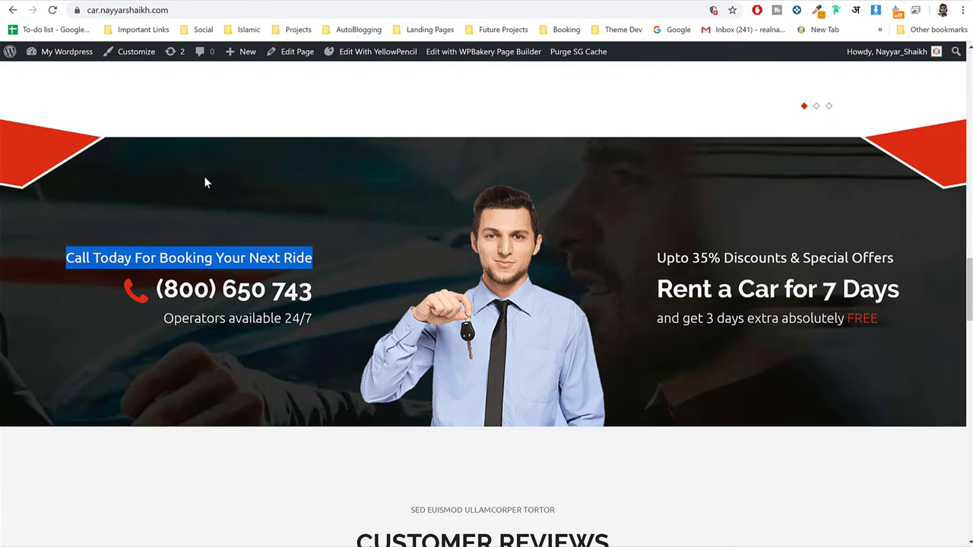
{"action": "left_click", "coordinate": [204, 178]}
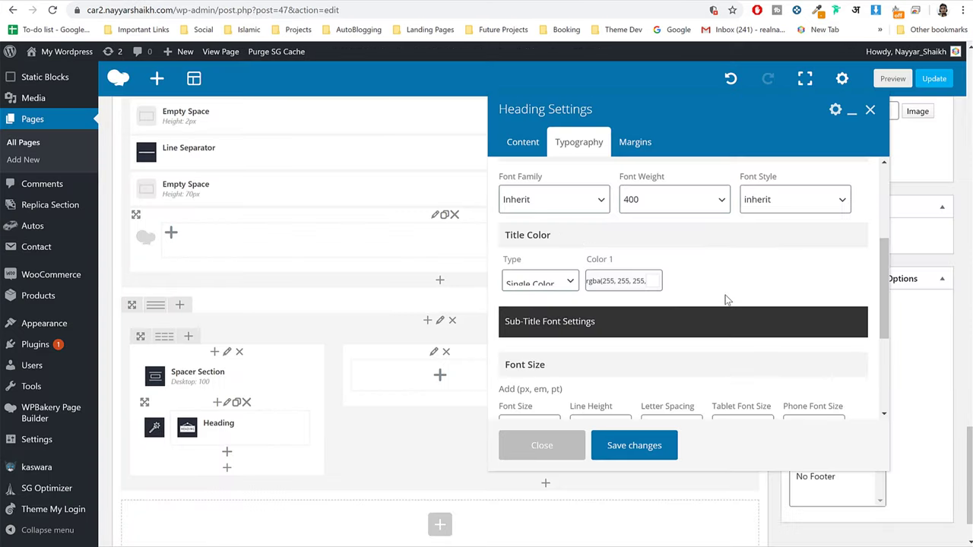
{"action": "left_click", "coordinate": [663, 451]}
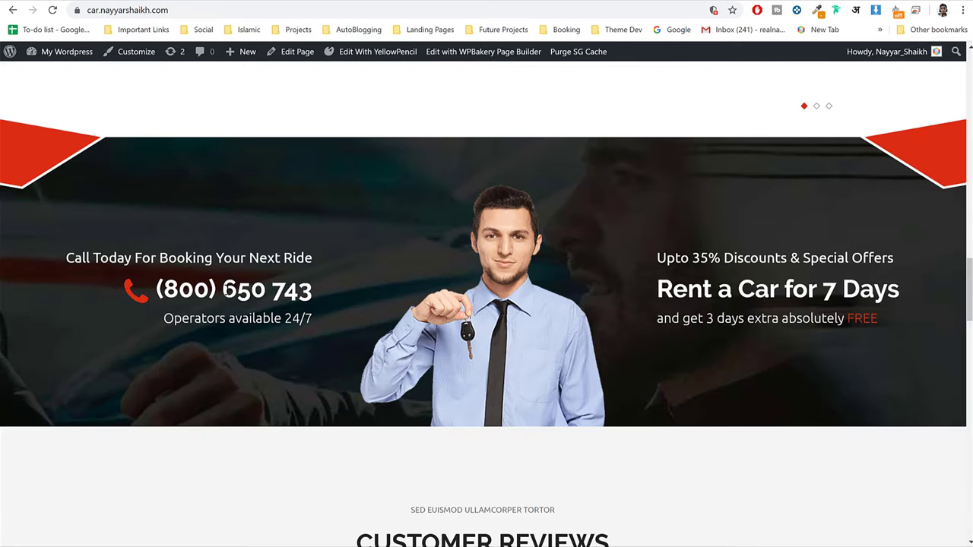
{"action": "left_click_drag", "start_coordinate": [304, 290], "coordinate": [155, 290]}
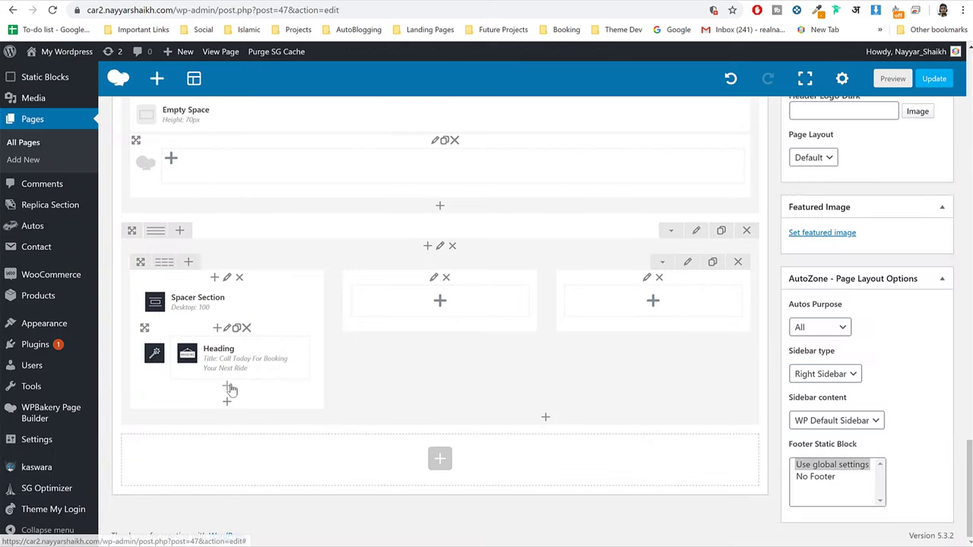
{"action": "left_click", "coordinate": [230, 388]}
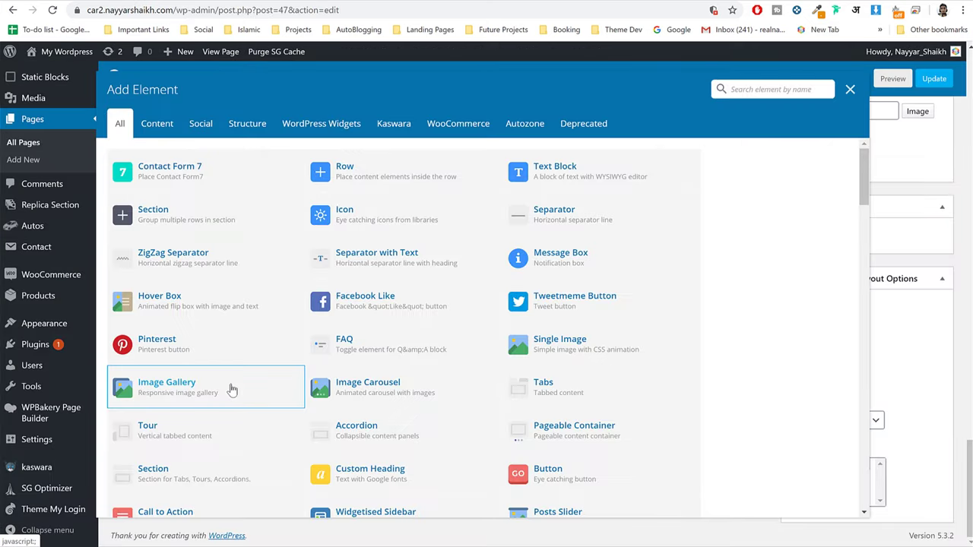
Add an Icon Box Info element titled with the phone number copied from the live site.
{"action": "type", "text": "icon"}
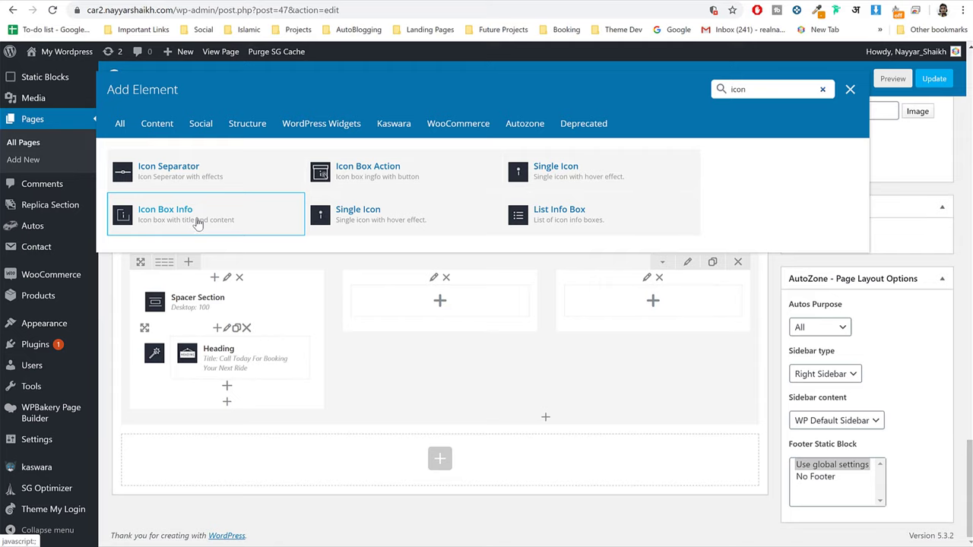
{"action": "left_click", "coordinate": [195, 224]}
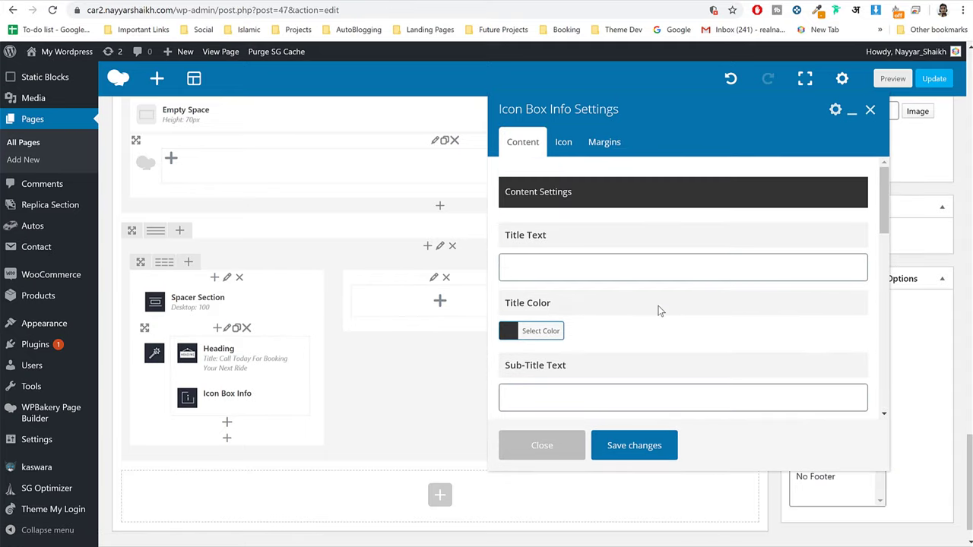
{"action": "left_click", "coordinate": [610, 267]}
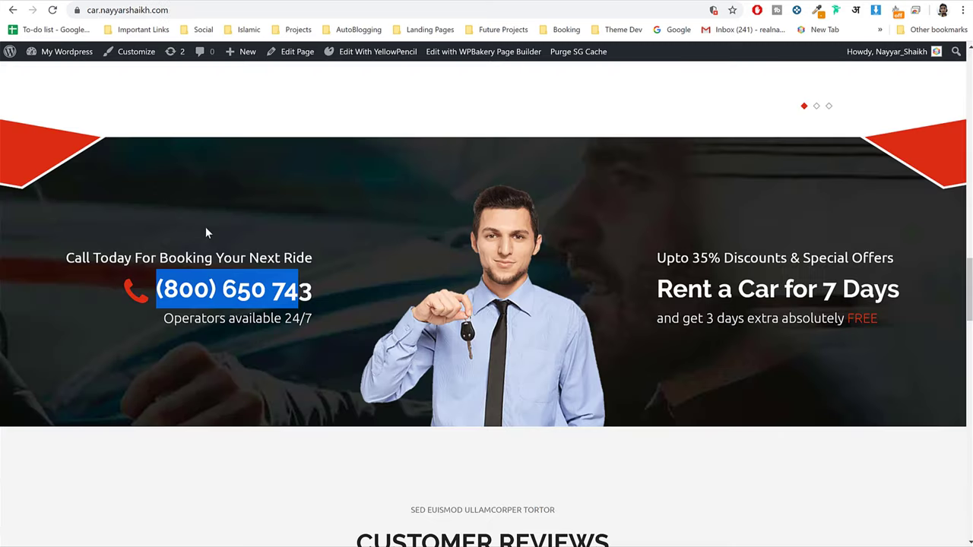
{"action": "left_click_drag", "start_coordinate": [312, 322], "coordinate": [312, 281]}
{"action": "key", "text": "ctrl+c"}
{"action": "left_click", "coordinate": [156, 289]}
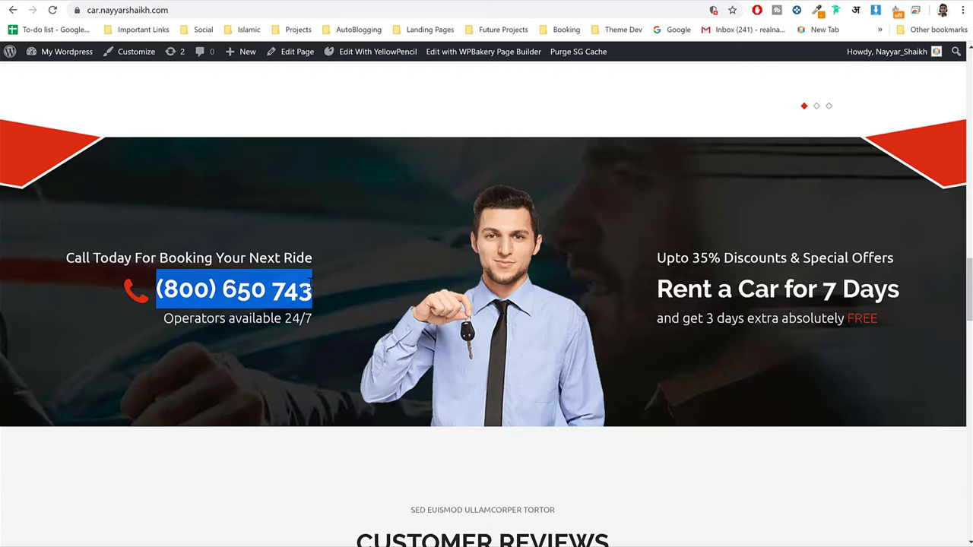
{"action": "left_click", "coordinate": [190, 1]}
{"action": "left_click", "coordinate": [576, 269]}
{"action": "key", "text": "ctrl+v"}
Set the icon box title colour to white.
{"action": "scroll", "coordinate": [623, 297], "scroll_direction": "down", "scroll_amount": 1}
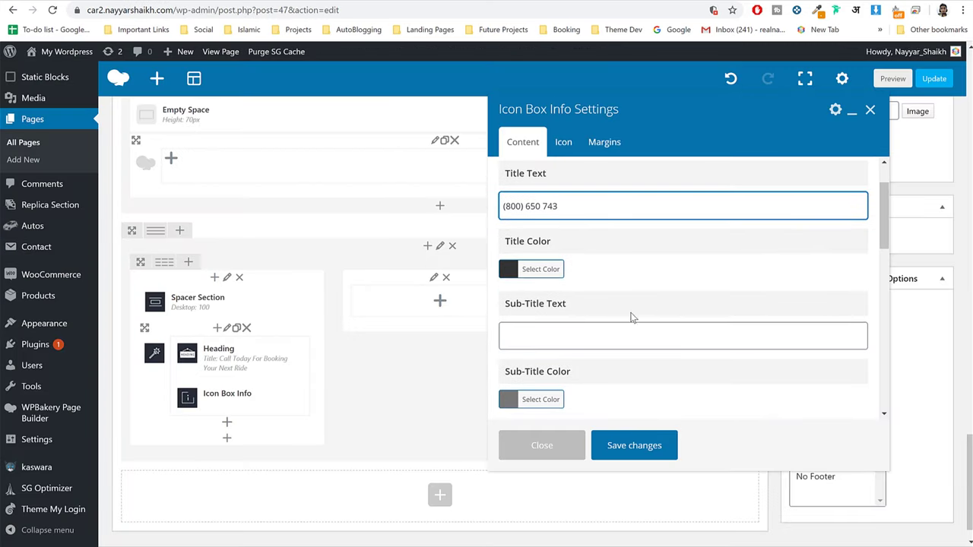
{"action": "left_click", "coordinate": [543, 269]}
{"action": "scroll", "coordinate": [554, 342], "scroll_direction": "down", "scroll_amount": 1}
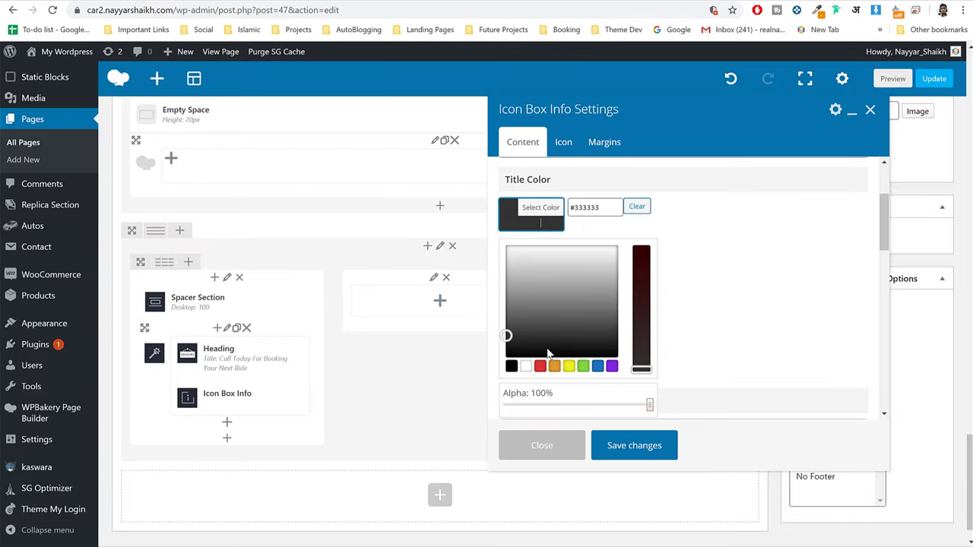
{"action": "left_click", "coordinate": [536, 211]}
{"action": "left_click", "coordinate": [536, 212]}
{"action": "left_click", "coordinate": [523, 349]}
{"action": "left_click", "coordinate": [658, 264]}
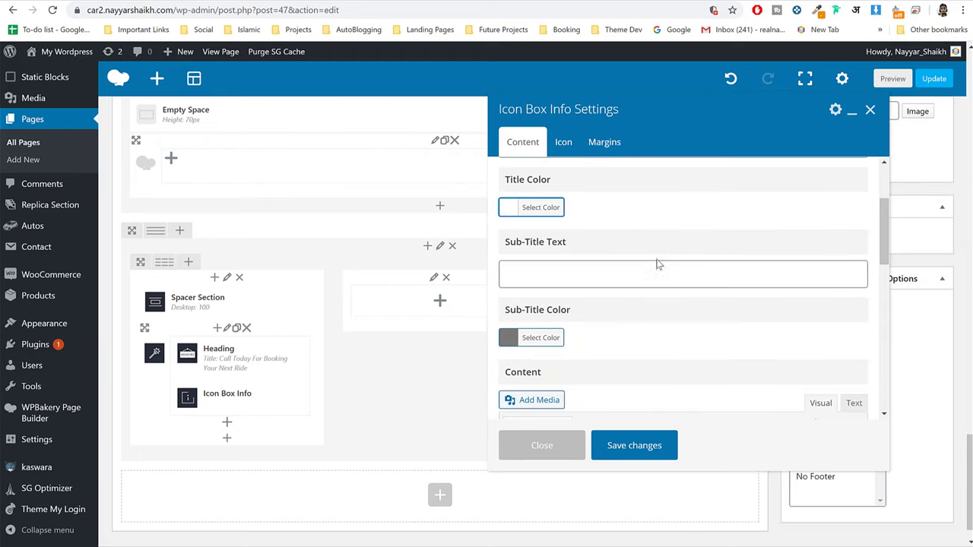
{"action": "scroll", "coordinate": [623, 266], "scroll_direction": "down", "scroll_amount": 3}
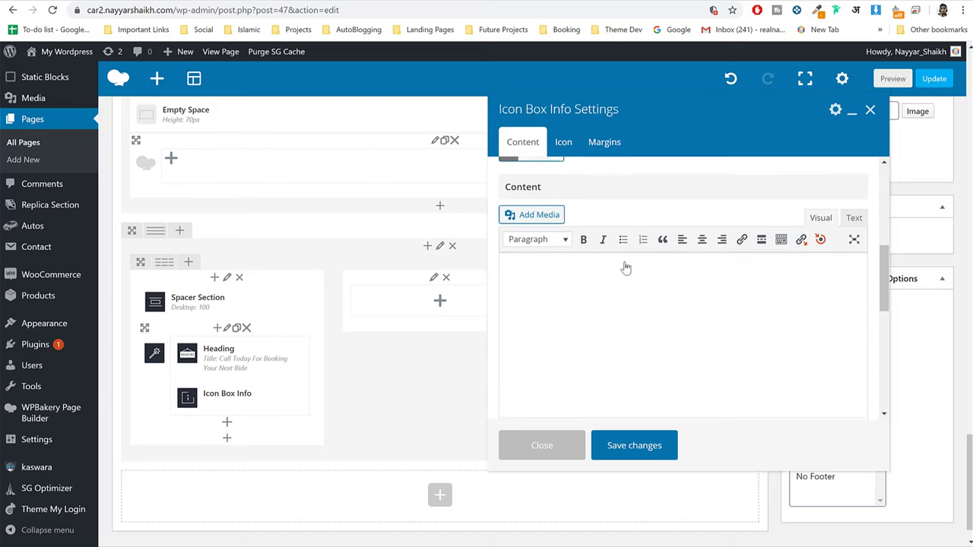
{"action": "scroll", "coordinate": [624, 267], "scroll_direction": "down", "scroll_amount": 5}
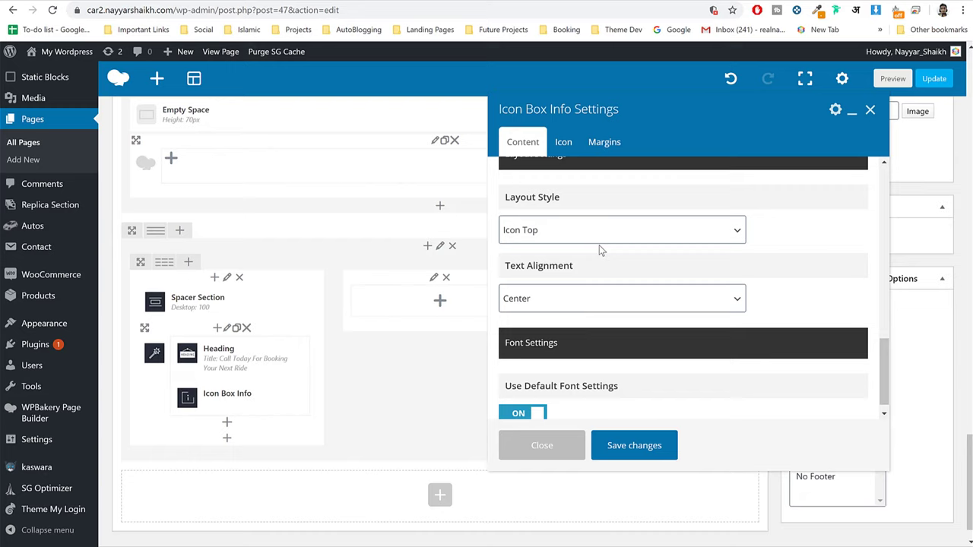
Switch the icon box to the Icon Left Side layout and turn off default font settings.
{"action": "left_click", "coordinate": [563, 228]}
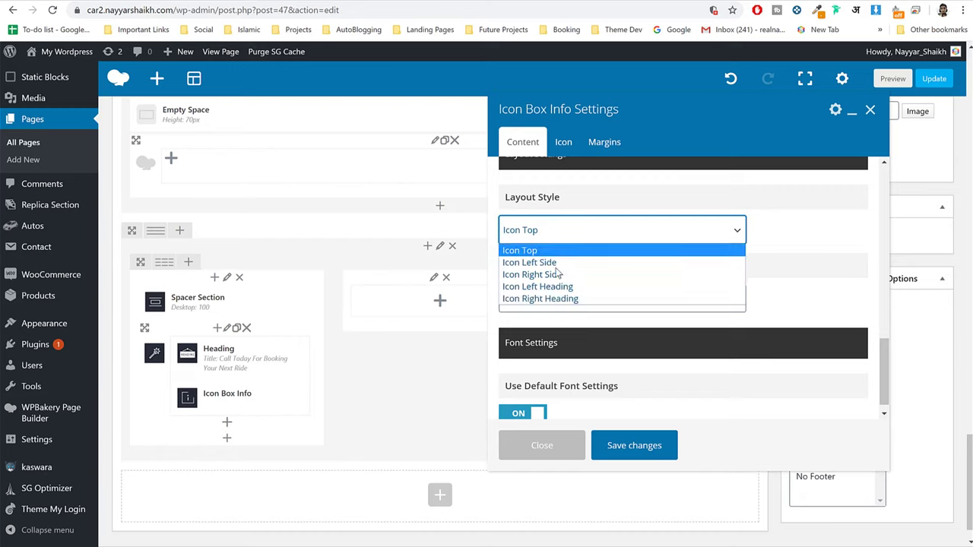
{"action": "left_click", "coordinate": [559, 262]}
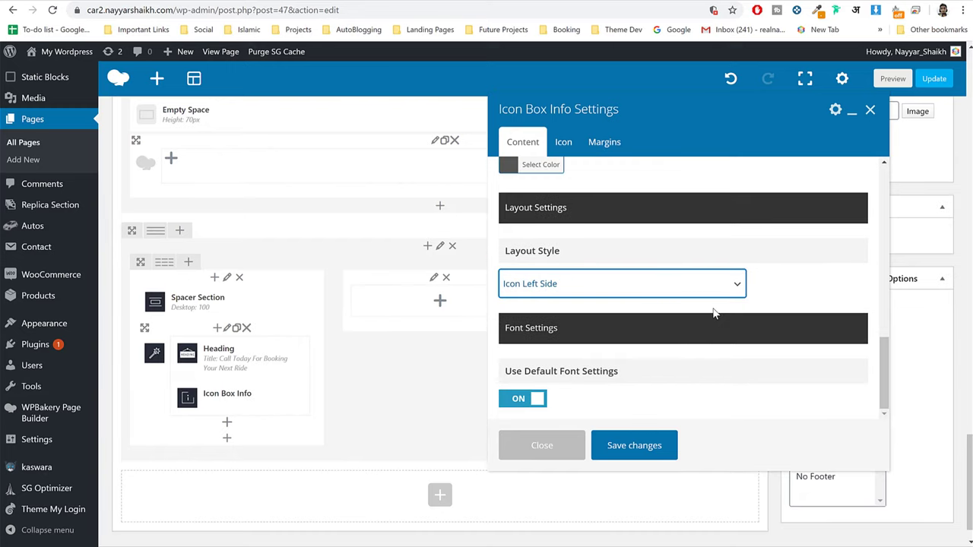
{"action": "scroll", "coordinate": [752, 319], "scroll_direction": "down", "scroll_amount": 1}
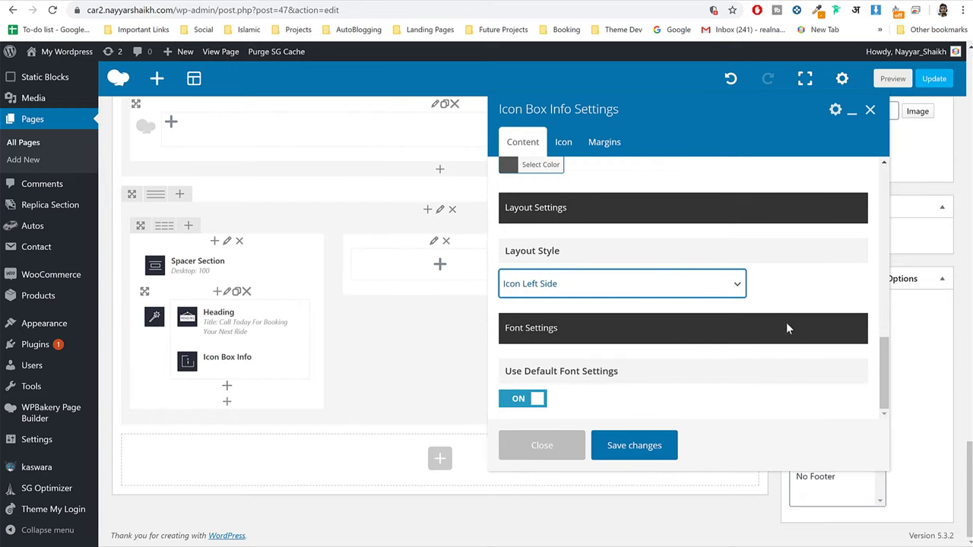
{"action": "left_click", "coordinate": [532, 399]}
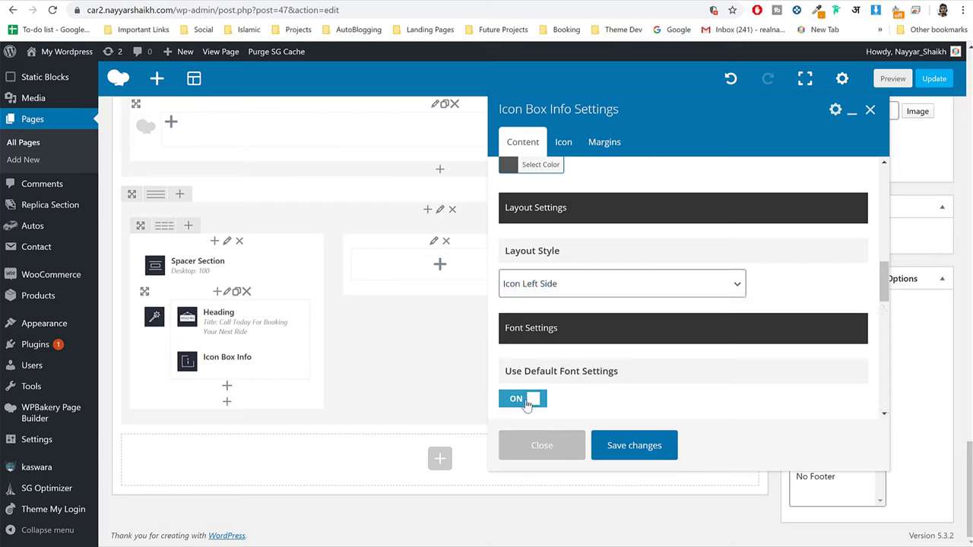
{"action": "scroll", "coordinate": [631, 360], "scroll_direction": "down", "scroll_amount": 3}
{"action": "scroll", "coordinate": [635, 359], "scroll_direction": "down", "scroll_amount": 1}
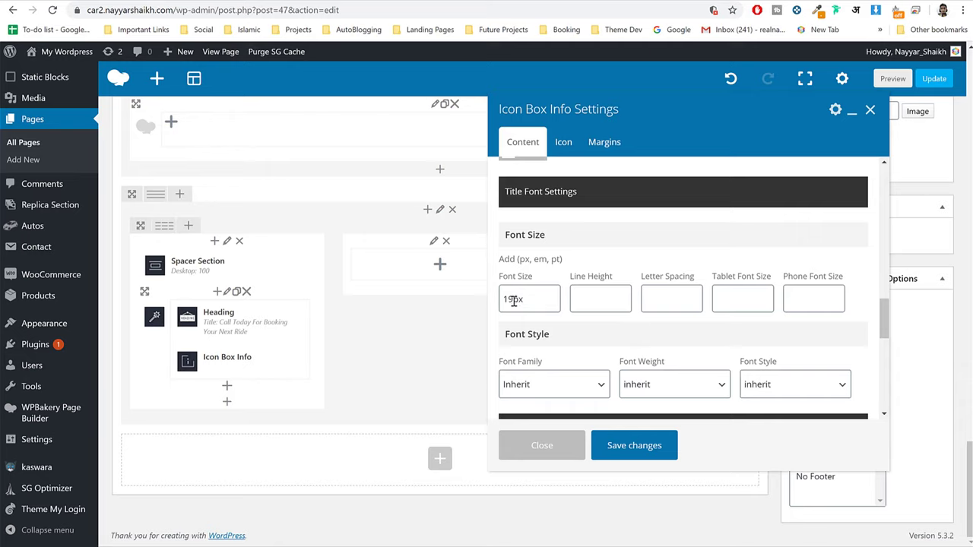
Set the title font size to 40px.
{"action": "left_click_drag", "start_coordinate": [514, 300], "coordinate": [501, 301]}
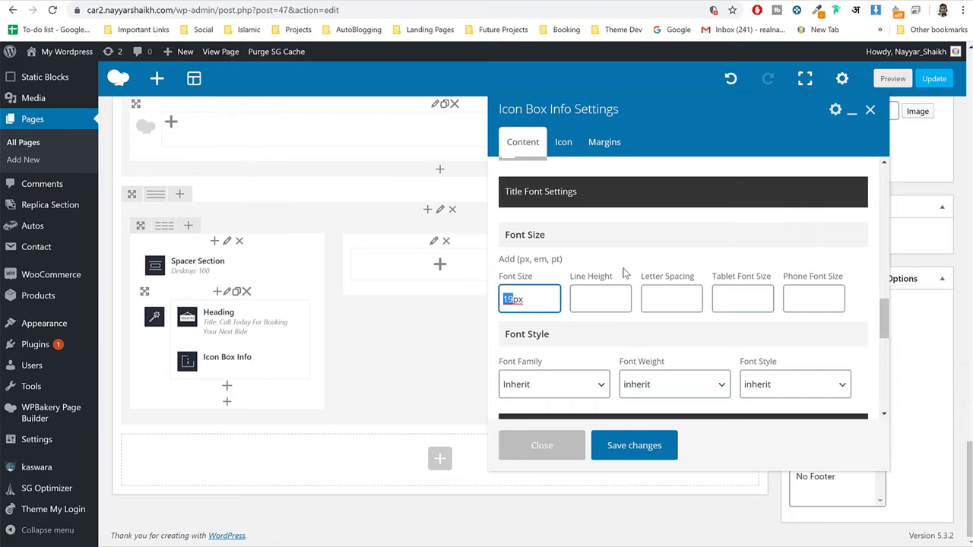
{"action": "type", "text": "40"}
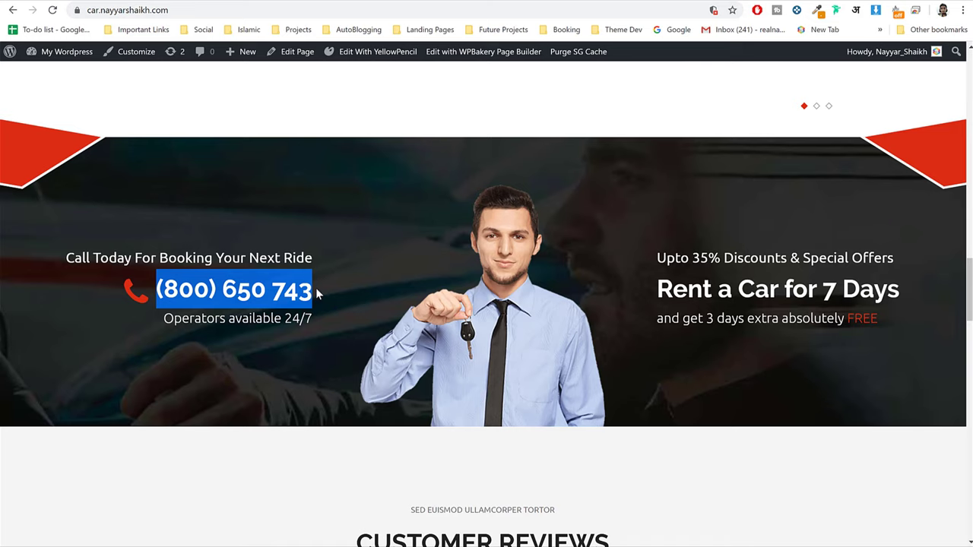
{"action": "left_click", "coordinate": [313, 288]}
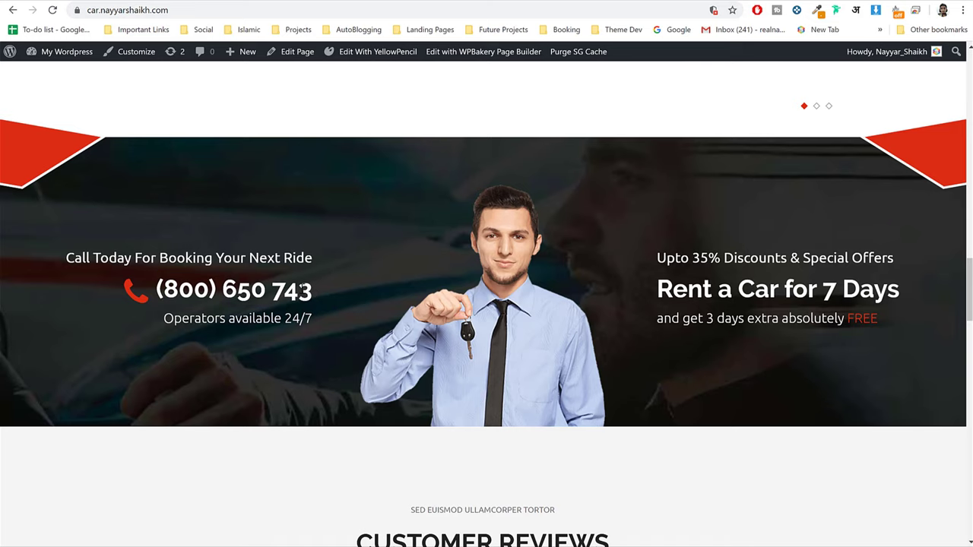
{"action": "left_click_drag", "start_coordinate": [302, 287], "coordinate": [190, 287]}
{"action": "triple_click", "coordinate": [190, 287]}
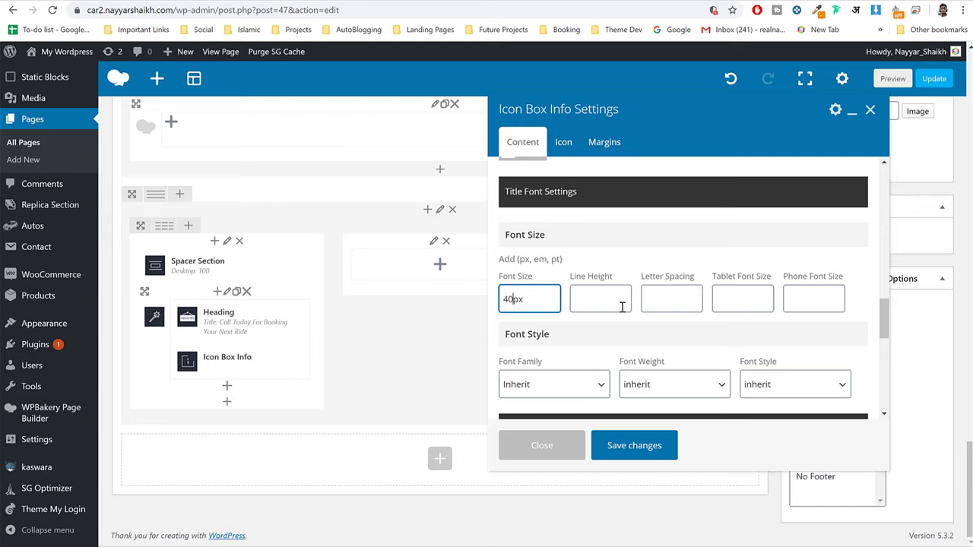
Set the title line height to 1.6 and phone font size to 32px.
{"action": "left_click", "coordinate": [602, 304]}
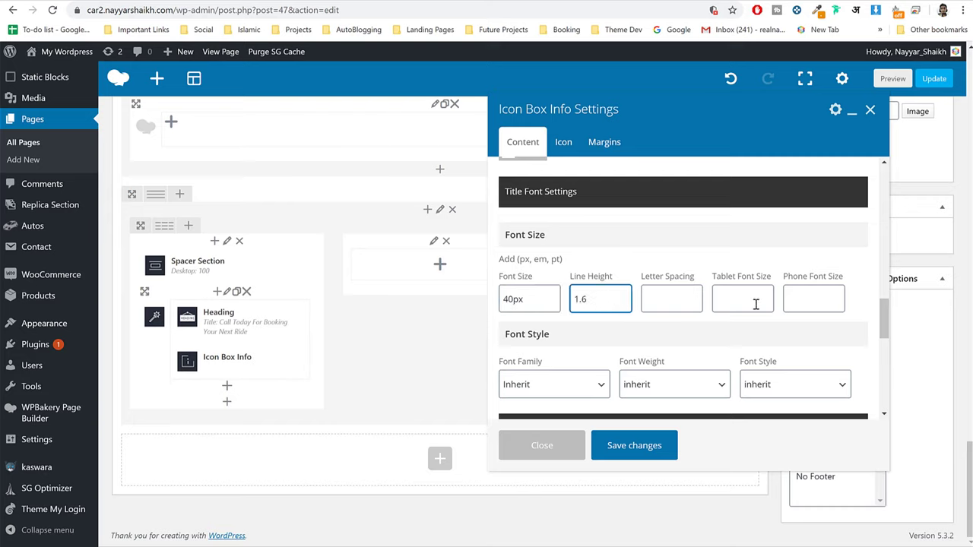
{"action": "left_click", "coordinate": [530, 300]}
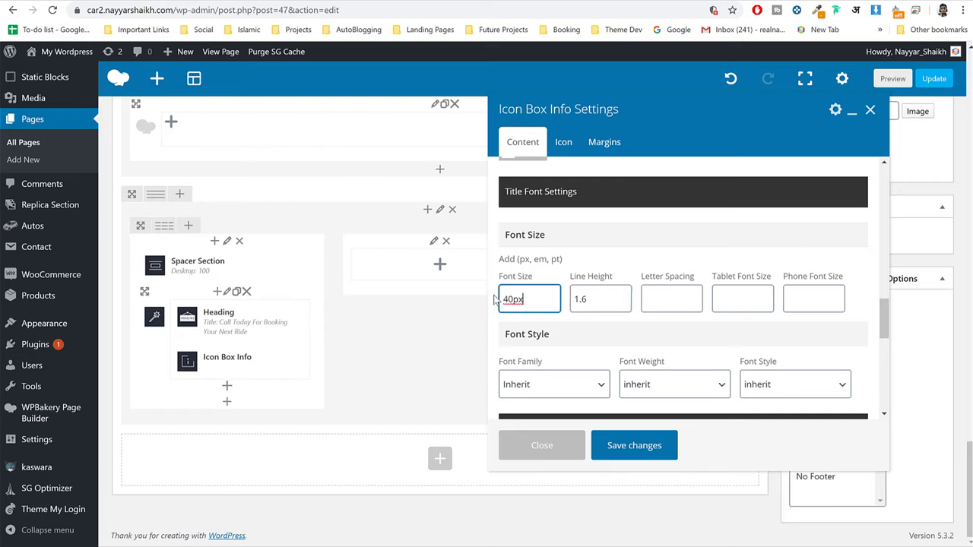
{"action": "left_click_drag", "start_coordinate": [530, 300], "coordinate": [493, 300]}
{"action": "left_click", "coordinate": [814, 302]}
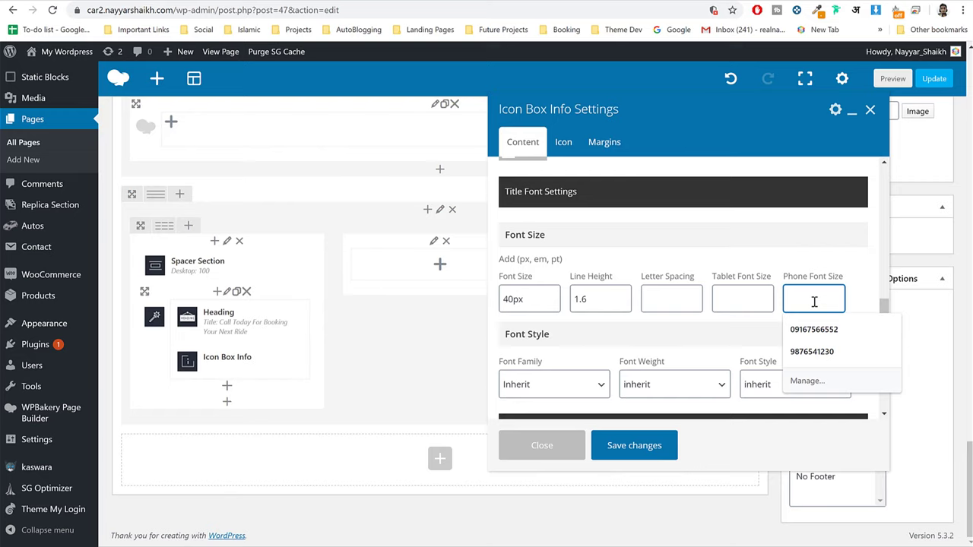
{"action": "type", "text": "332"}
{"action": "key", "text": "ctrl+a"}
{"action": "type", "text": "32"}
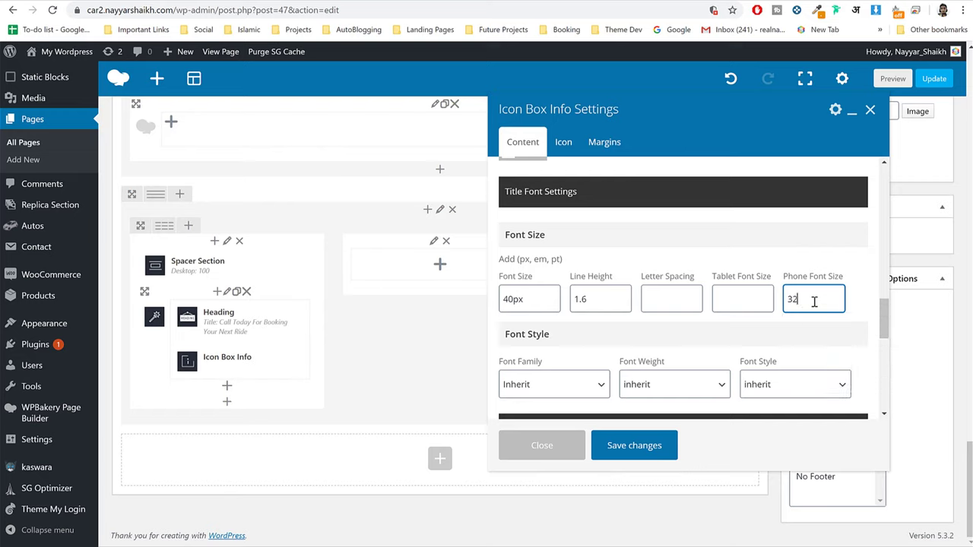
{"action": "type", "text": "px"}
{"action": "left_click_drag", "start_coordinate": [842, 269], "coordinate": [786, 297]}
{"action": "left_click", "coordinate": [822, 275]}
Set the title font family to Title font.
{"action": "left_click", "coordinate": [585, 385]}
{"action": "scroll", "coordinate": [577, 388], "scroll_direction": "down", "scroll_amount": 1}
{"action": "left_click", "coordinate": [555, 331]}
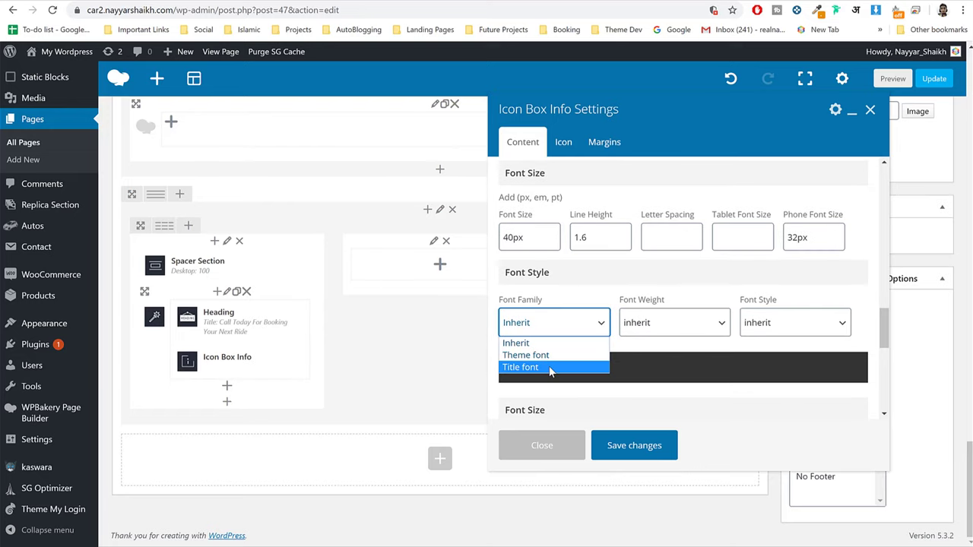
{"action": "left_click", "coordinate": [549, 367]}
{"action": "left_click", "coordinate": [565, 145]}
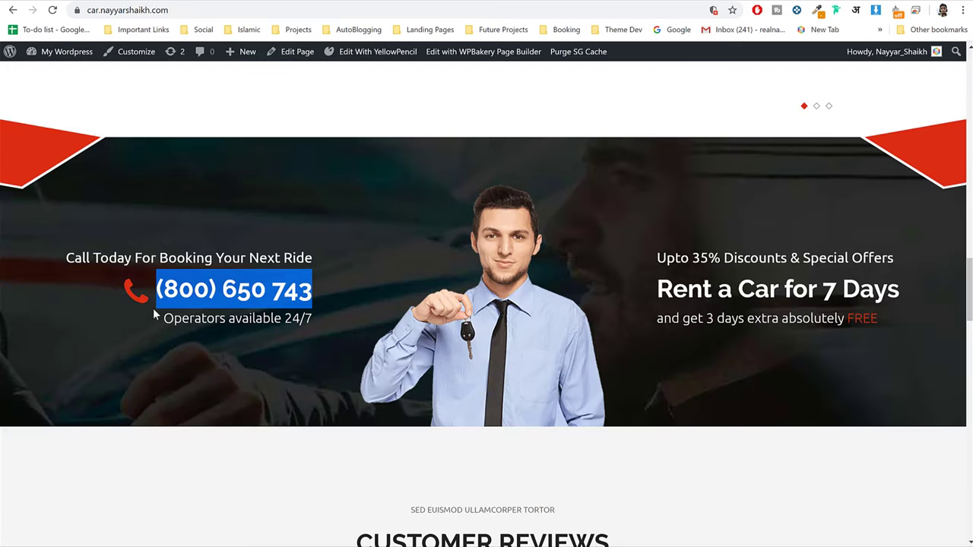
Search 'phon' and choose the phone handset icon for the Icon Box Info.
{"action": "left_click", "coordinate": [153, 308]}
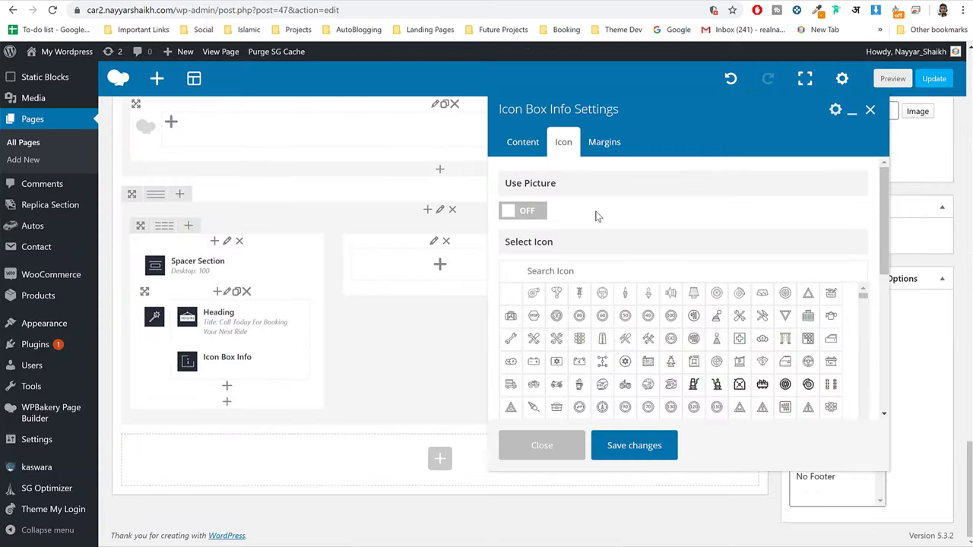
{"action": "left_click", "coordinate": [604, 263]}
{"action": "type", "text": "phon"}
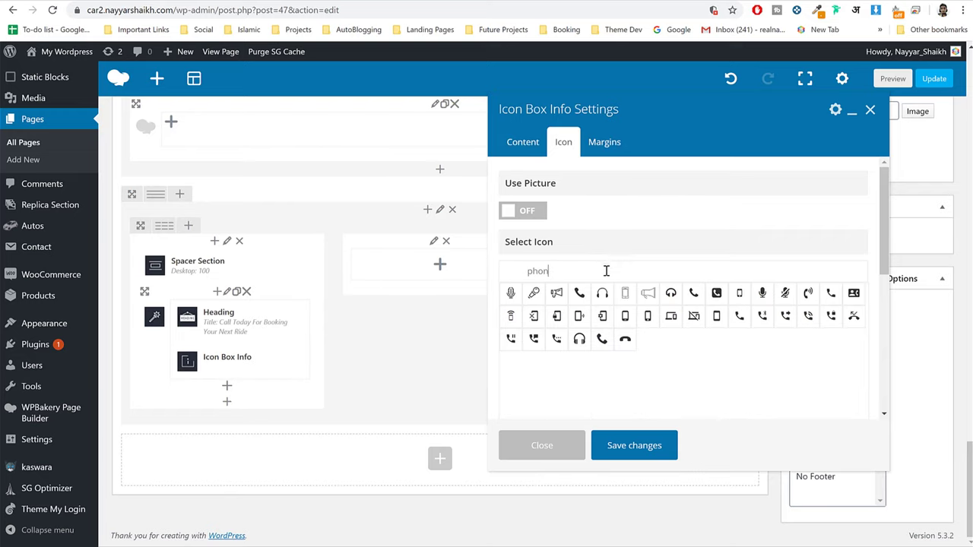
{"action": "left_click", "coordinate": [582, 296]}
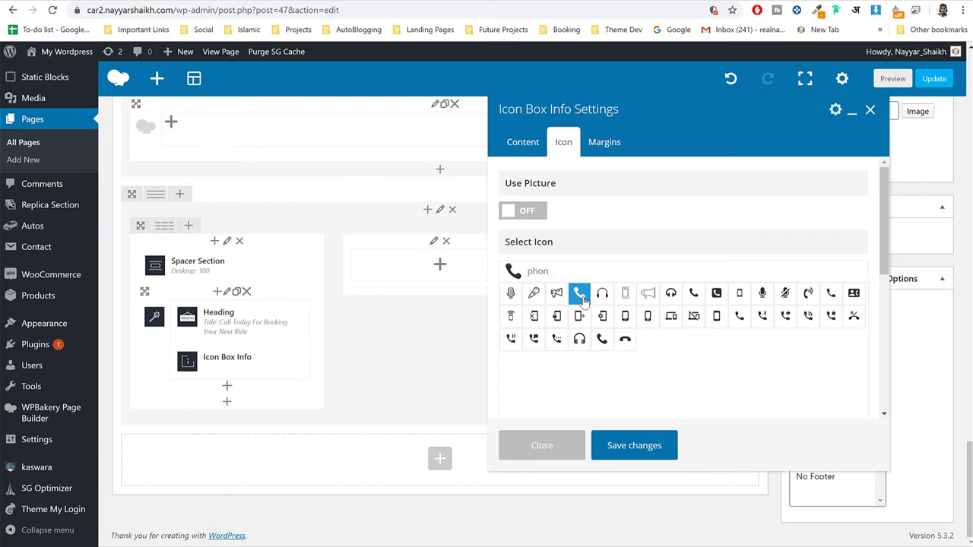
{"action": "scroll", "coordinate": [750, 266], "scroll_direction": "down", "scroll_amount": 3}
{"action": "scroll", "coordinate": [793, 269], "scroll_direction": "down", "scroll_amount": 3}
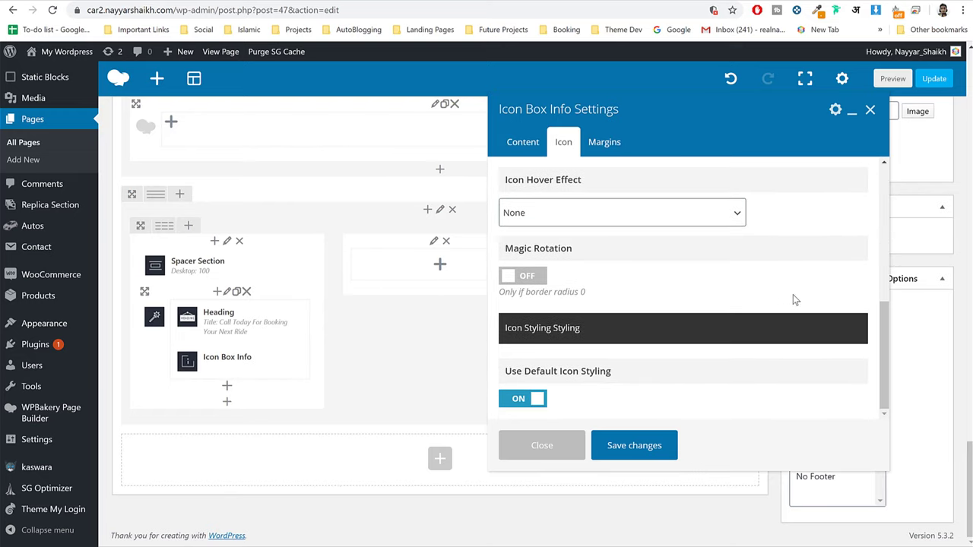
Turn off default styling; set icon size and background size 50 and colour rgba(220,45,19,1).
{"action": "left_click", "coordinate": [524, 399]}
{"action": "scroll", "coordinate": [563, 384], "scroll_direction": "down", "scroll_amount": 2}
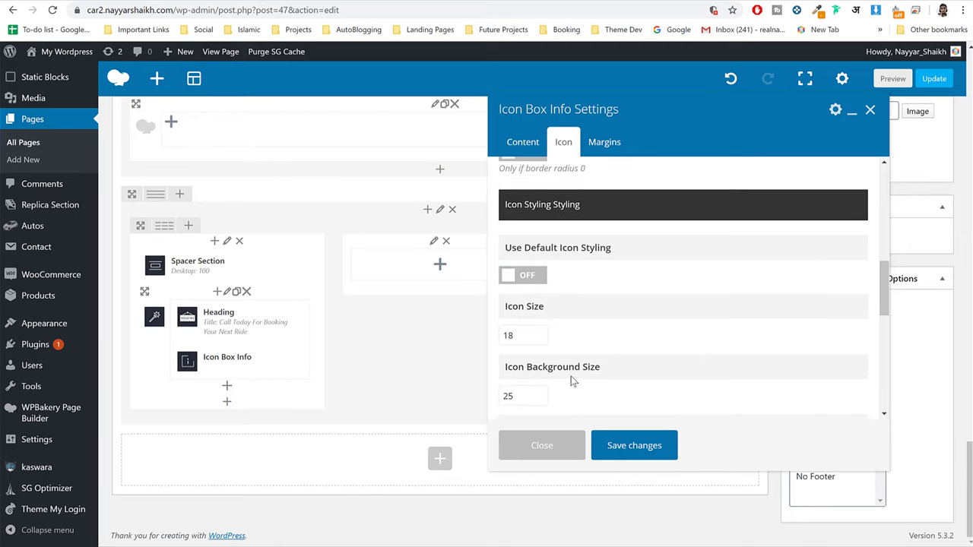
{"action": "scroll", "coordinate": [574, 380], "scroll_direction": "down", "scroll_amount": 2}
{"action": "scroll", "coordinate": [558, 304], "scroll_direction": "up", "scroll_amount": 1}
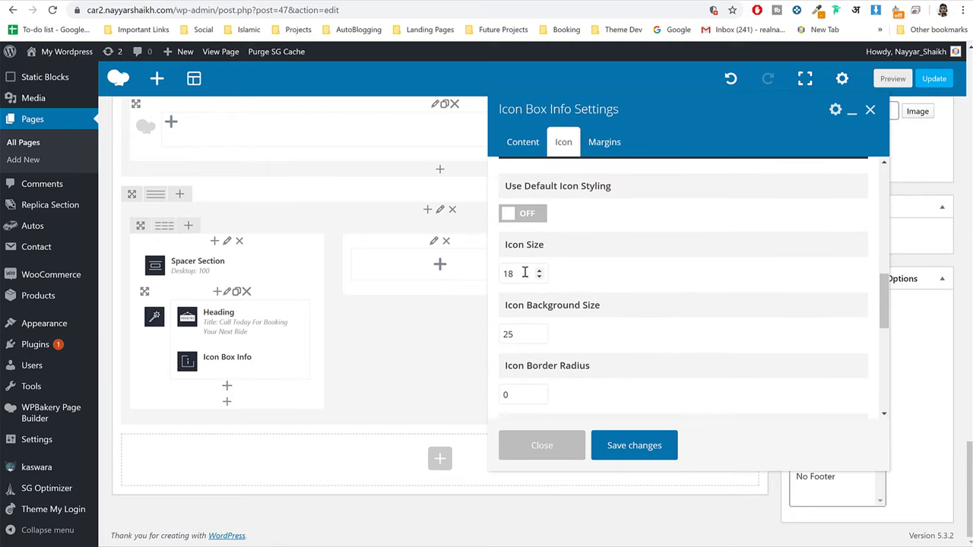
{"action": "double_click", "coordinate": [527, 276]}
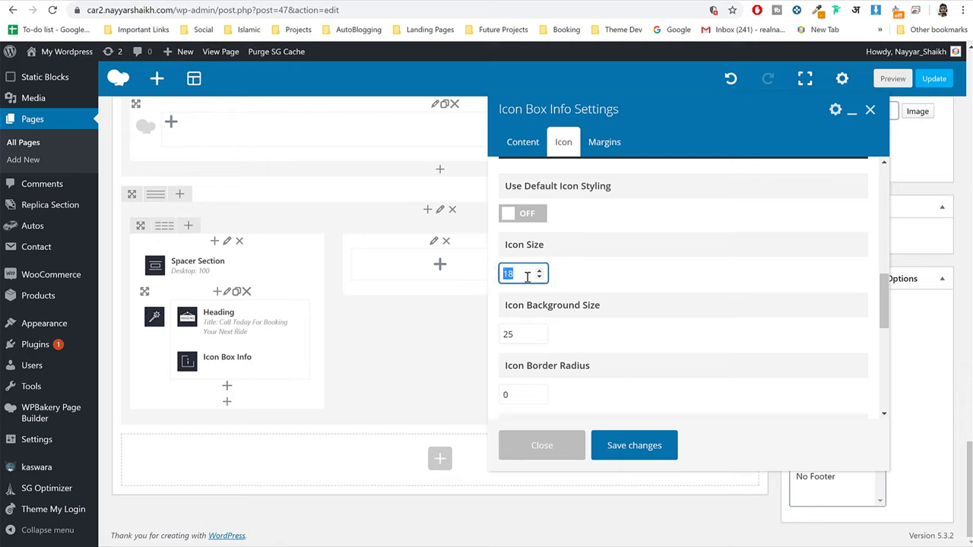
{"action": "type", "text": "50"}
{"action": "key", "text": "Tab"}
{"action": "type", "text": "50"}
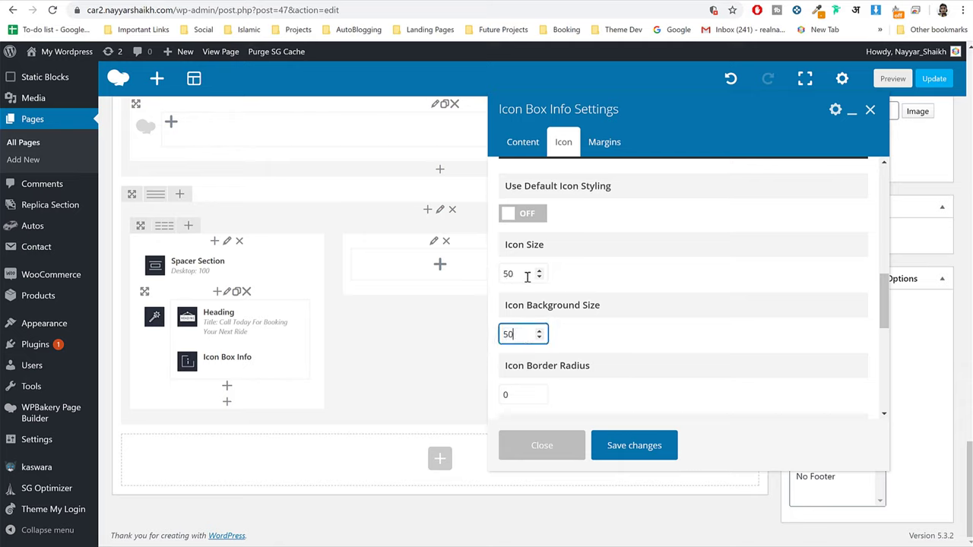
{"action": "scroll", "coordinate": [653, 335], "scroll_direction": "down", "scroll_amount": 2}
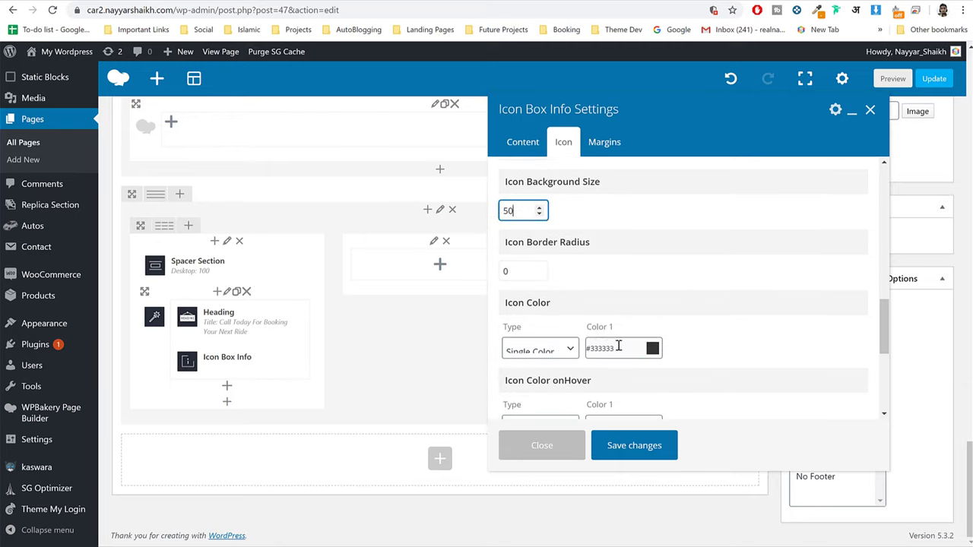
{"action": "scroll", "coordinate": [617, 335], "scroll_direction": "down", "scroll_amount": 1}
{"action": "left_click", "coordinate": [610, 286]}
{"action": "double_click", "coordinate": [610, 286]}
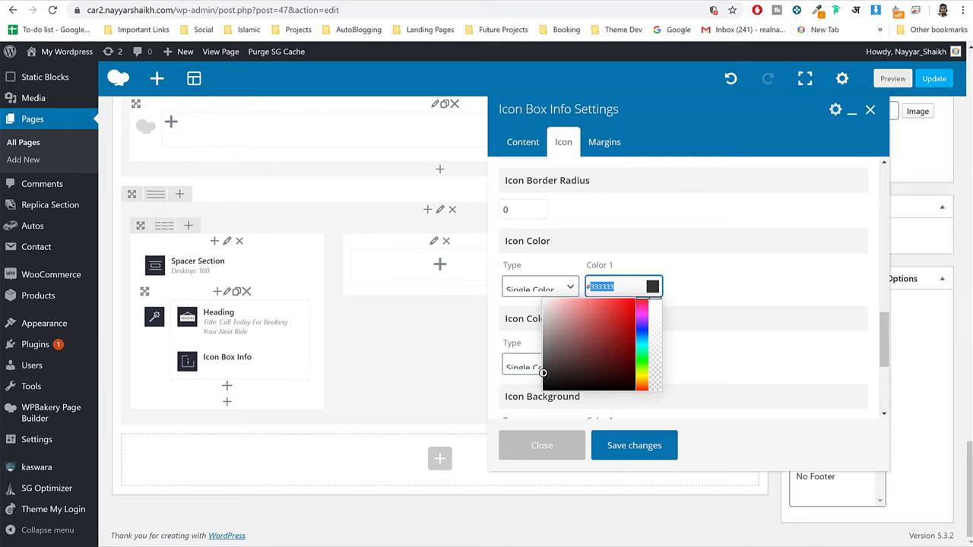
{"action": "type", "text": "rgba(51, 51, 51, 1)"}
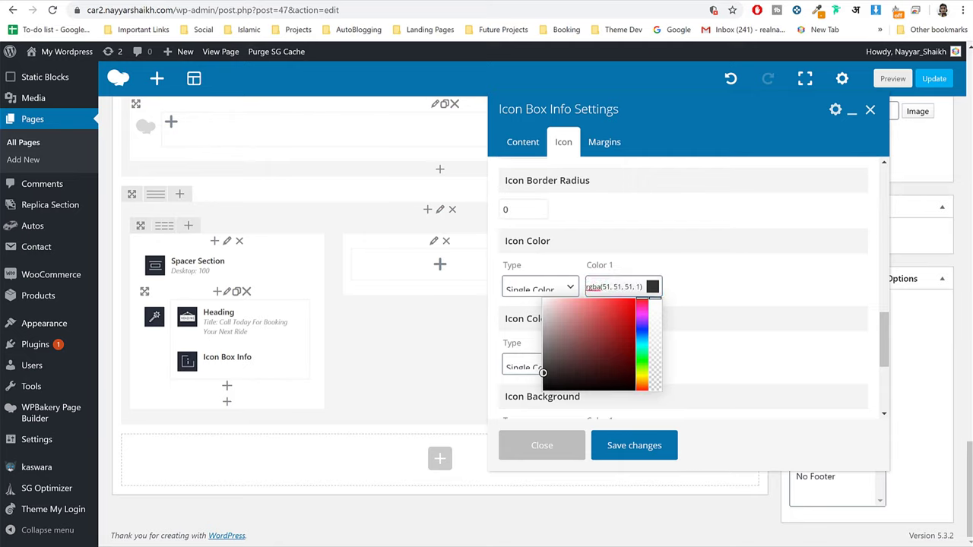
{"action": "triple_click", "coordinate": [609, 286]}
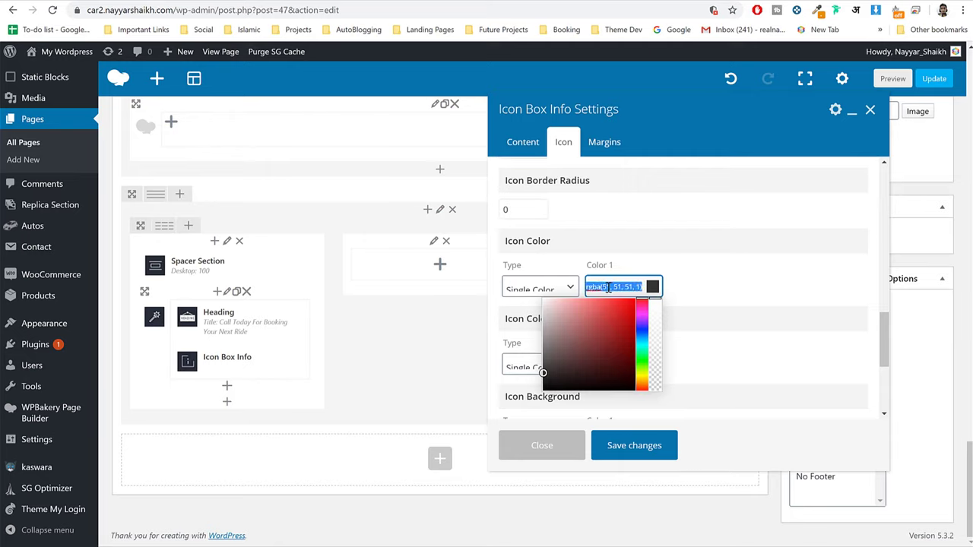
{"action": "left_click", "coordinate": [775, 291]}
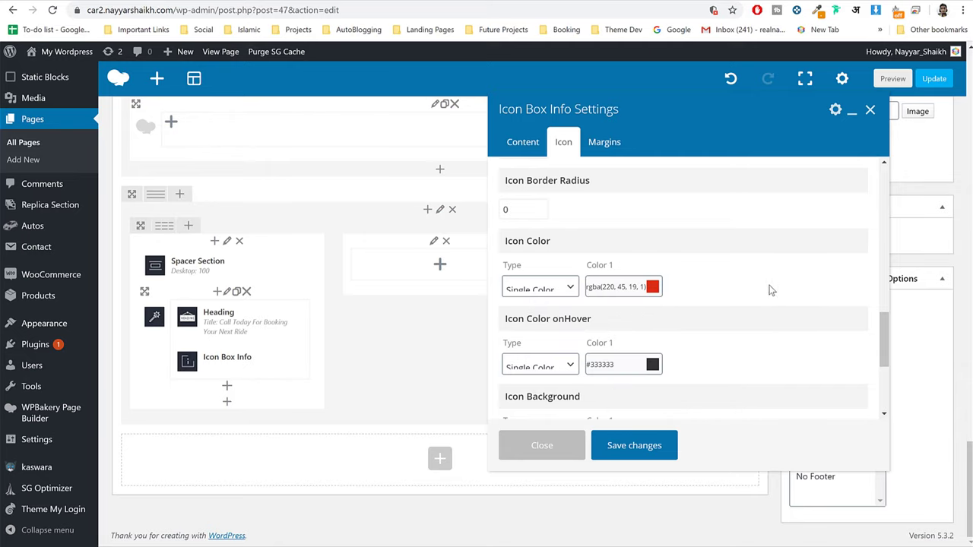
Give the icon a 7px right margin and save the icon box settings.
{"action": "left_click", "coordinate": [612, 146]}
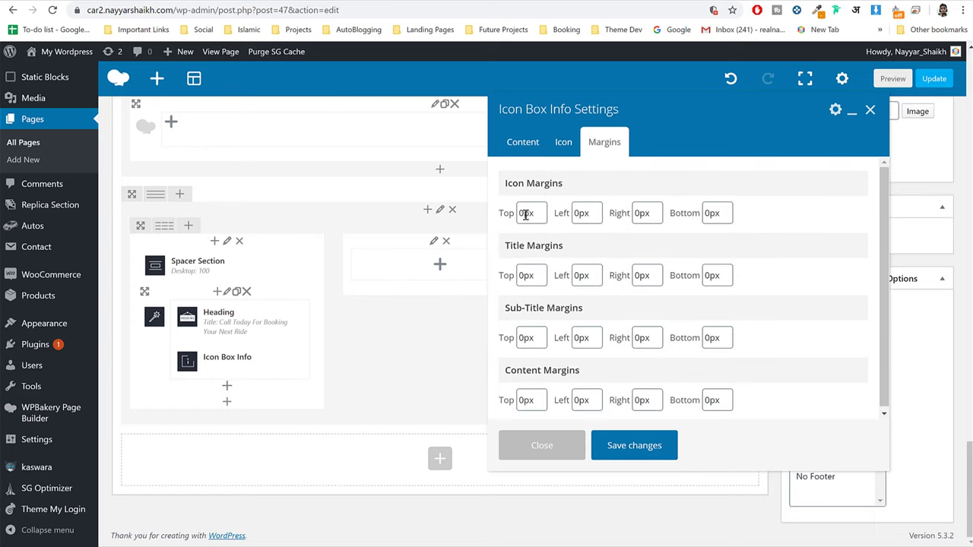
{"action": "left_click_drag", "start_coordinate": [525, 215], "coordinate": [510, 215]}
{"action": "left_click_drag", "start_coordinate": [640, 216], "coordinate": [633, 217]}
{"action": "type", "text": "7"}
{"action": "left_click", "coordinate": [647, 454]}
Add a right-aligned Heading titled 'Operators available 24/7', copied from the live site.
{"action": "left_click", "coordinate": [61, 1]}
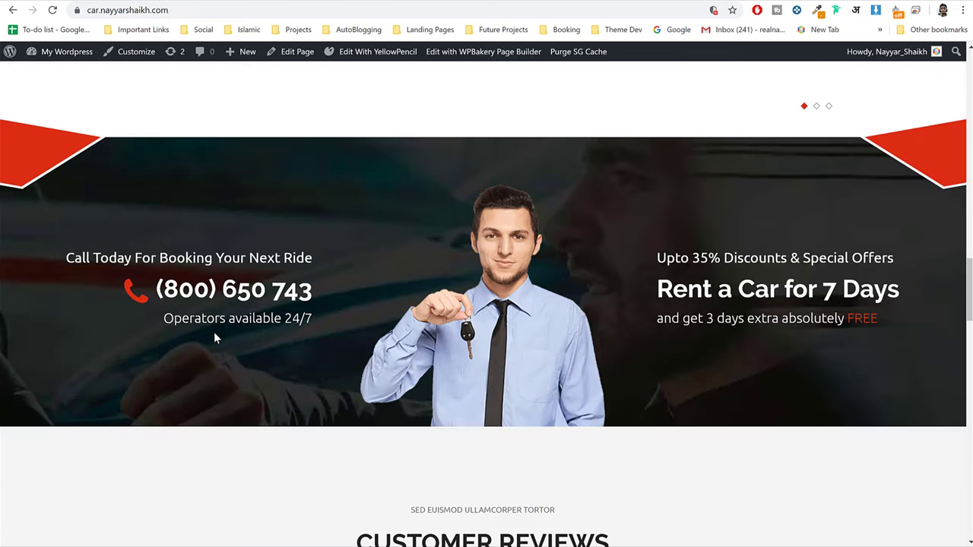
{"action": "triple_click", "coordinate": [232, 319]}
{"action": "key", "text": "ctrl+c"}
{"action": "left_click", "coordinate": [217, 2]}
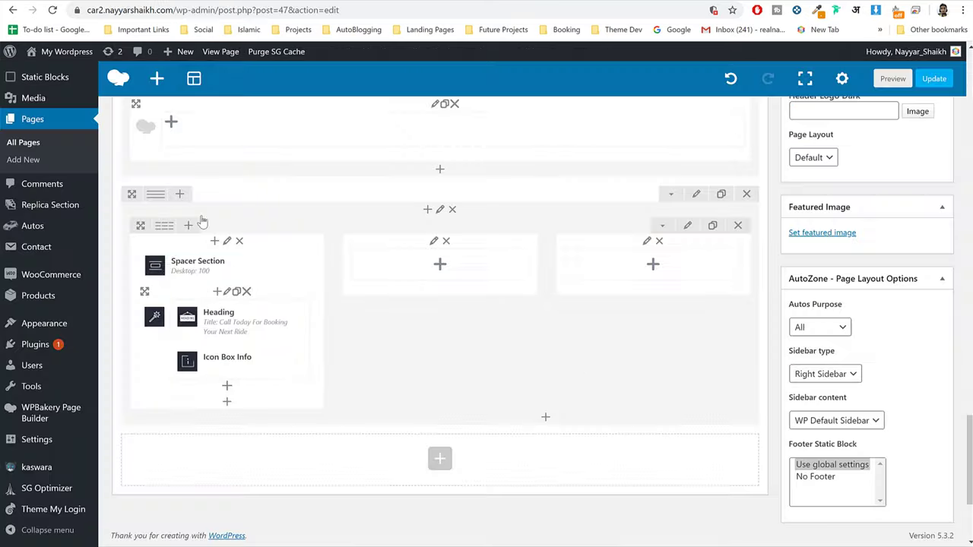
{"action": "left_click", "coordinate": [227, 339]}
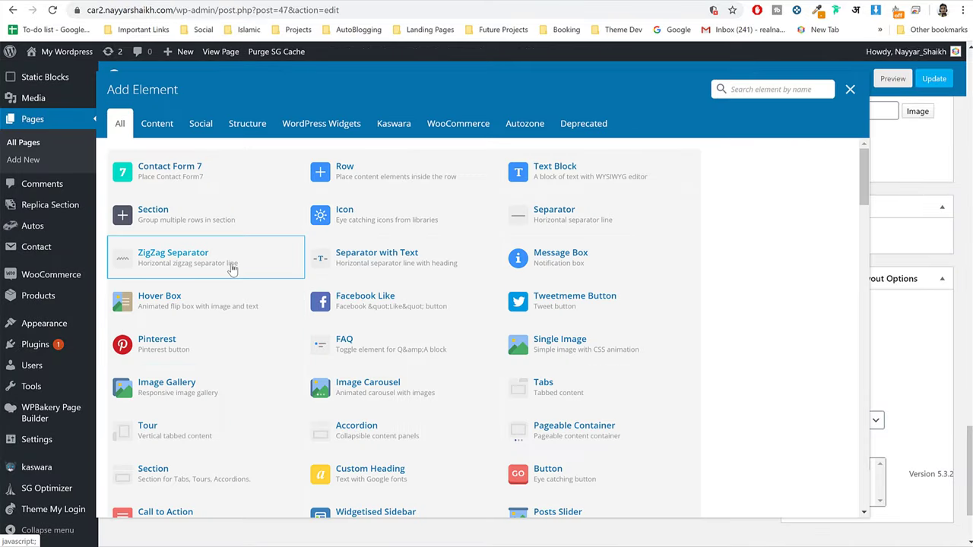
{"action": "type", "text": "head"}
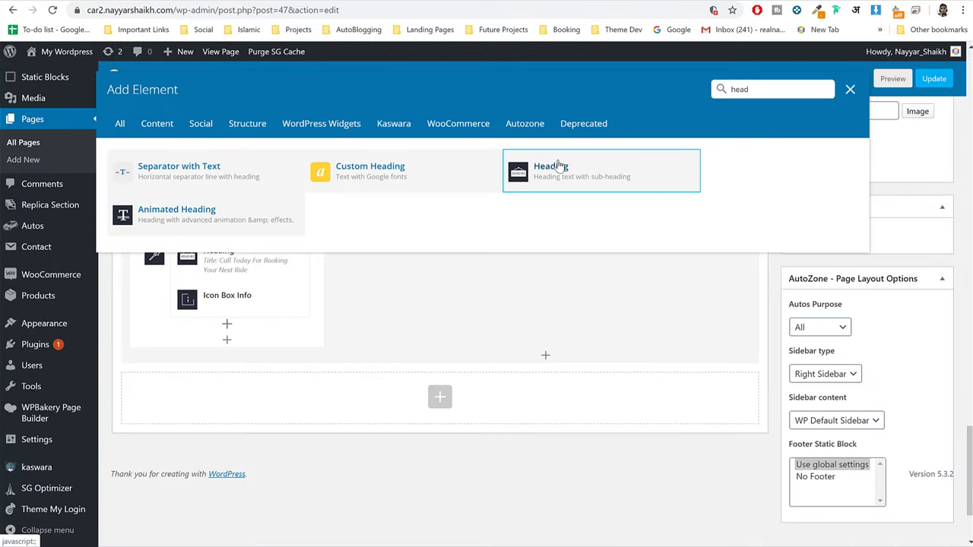
{"action": "left_click", "coordinate": [559, 162]}
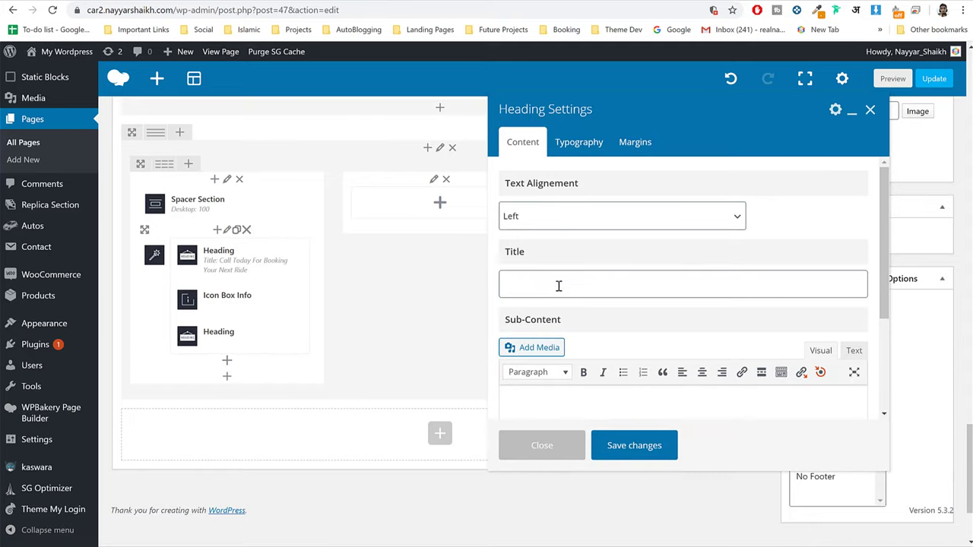
{"action": "left_click", "coordinate": [558, 284]}
{"action": "key", "text": "ctrl+v"}
{"action": "left_click", "coordinate": [555, 217]}
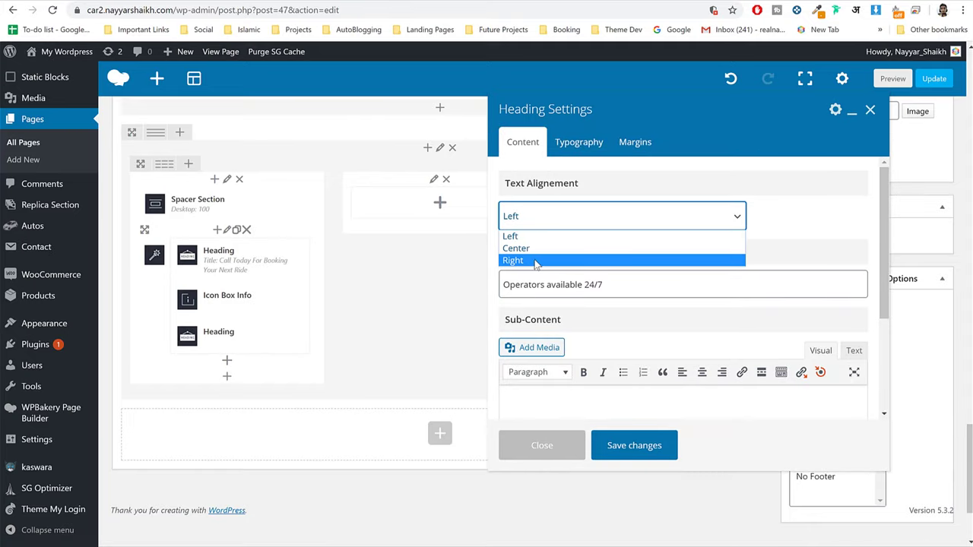
{"action": "left_click", "coordinate": [537, 262]}
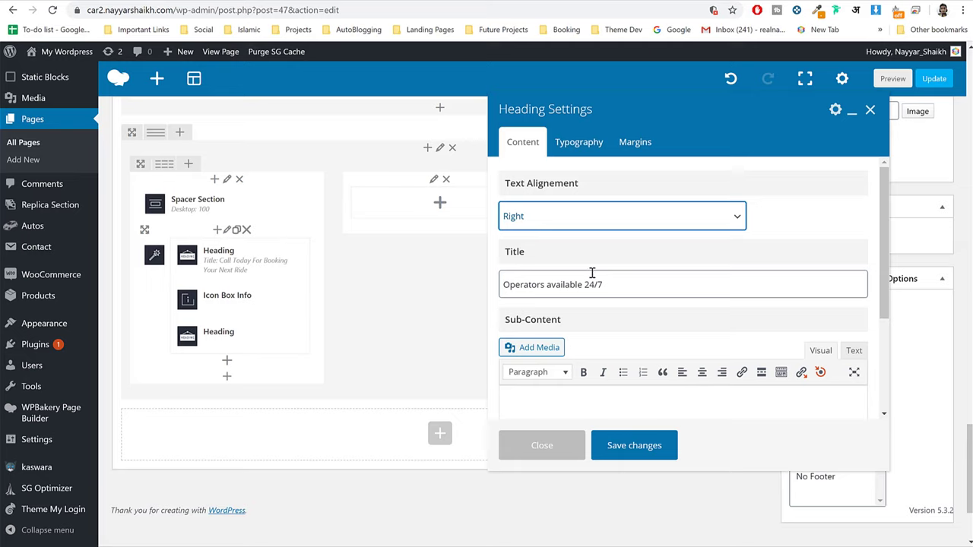
Style the heading 22px, weight 200, white, with 17px tablet and phone sizes, and save.
{"action": "left_click", "coordinate": [578, 145]}
{"action": "left_click_drag", "start_coordinate": [516, 299], "coordinate": [494, 304]}
{"action": "type", "text": "22"}
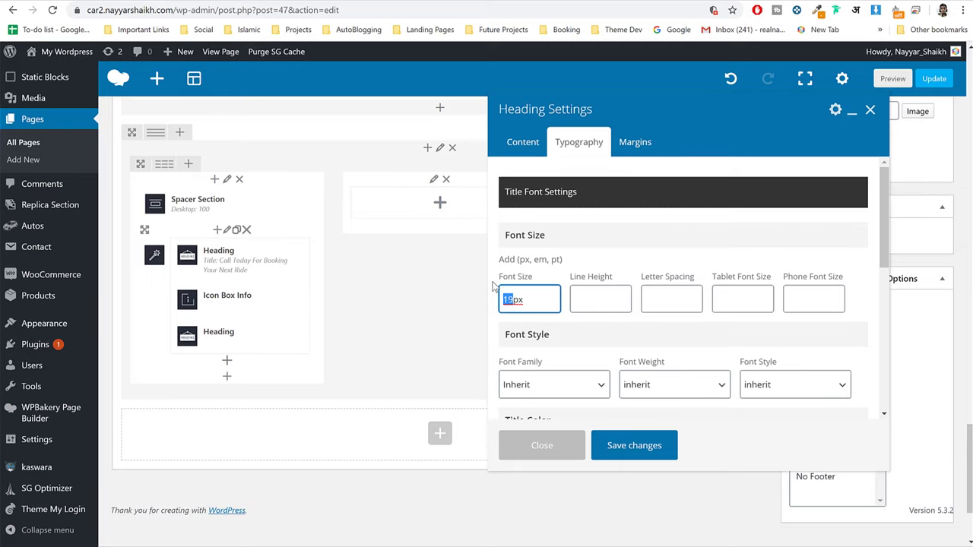
{"action": "scroll", "coordinate": [658, 256], "scroll_direction": "down", "scroll_amount": 1}
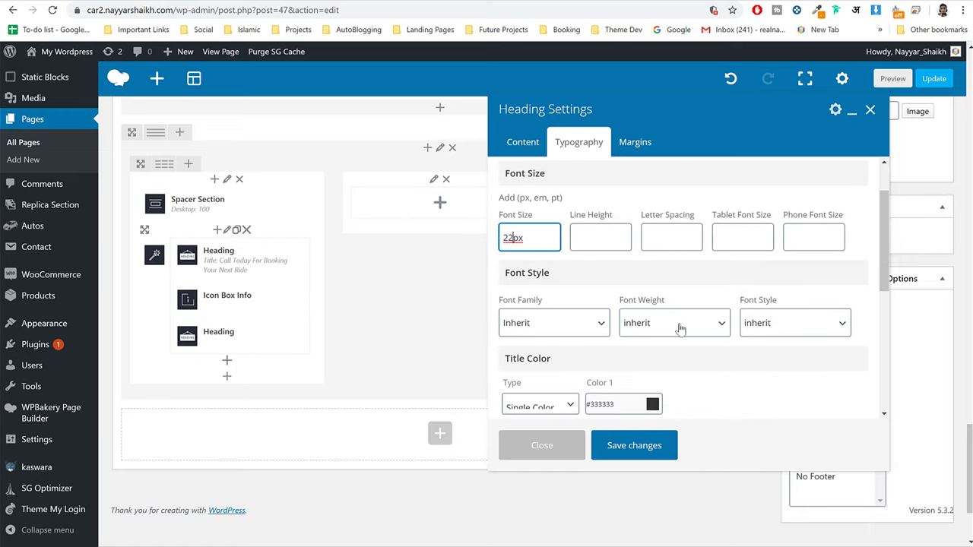
{"action": "left_click", "coordinate": [674, 323]}
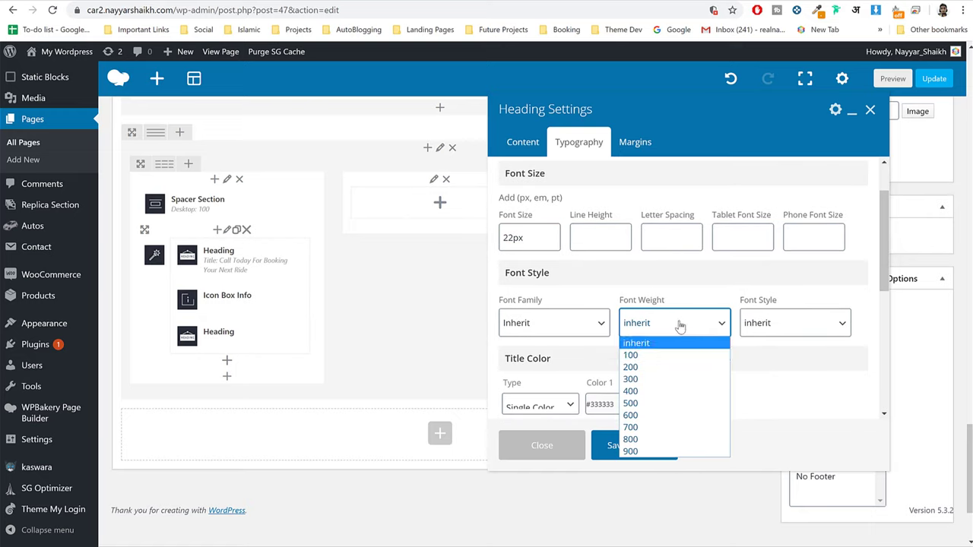
{"action": "left_click", "coordinate": [661, 367]}
{"action": "scroll", "coordinate": [614, 358], "scroll_direction": "down", "scroll_amount": 1}
{"action": "left_click", "coordinate": [642, 346]}
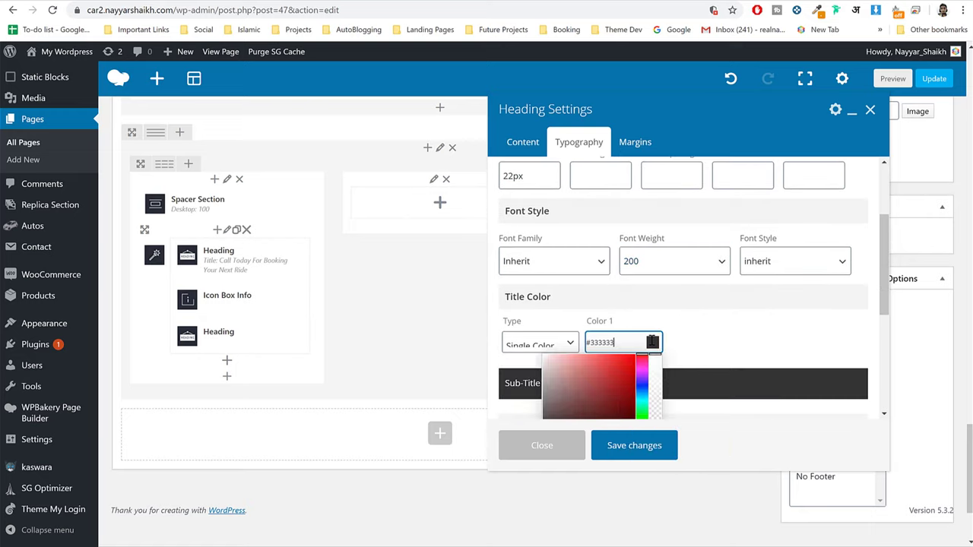
{"action": "scroll", "coordinate": [578, 274], "scroll_direction": "down", "scroll_amount": 2}
{"action": "left_click_drag", "start_coordinate": [574, 269], "coordinate": [542, 233]}
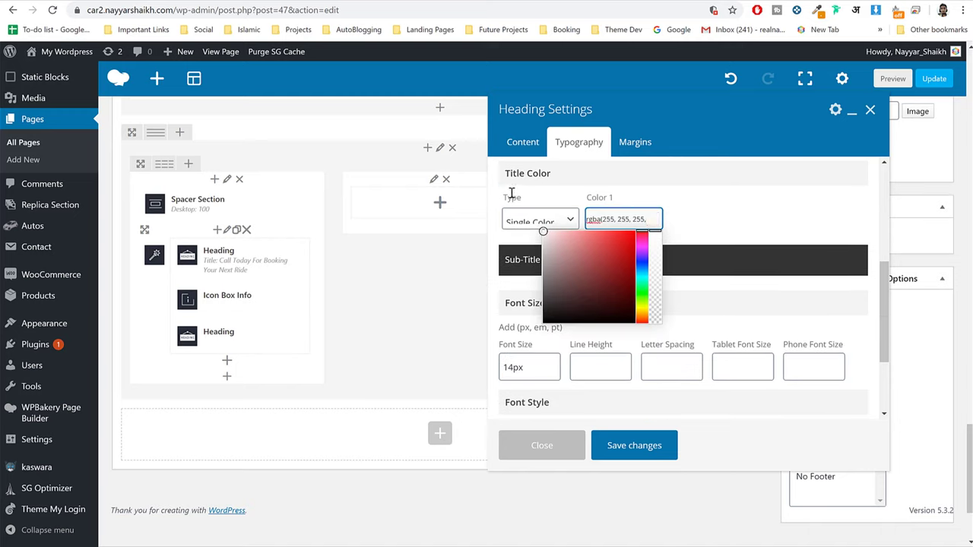
{"action": "left_click", "coordinate": [725, 221]}
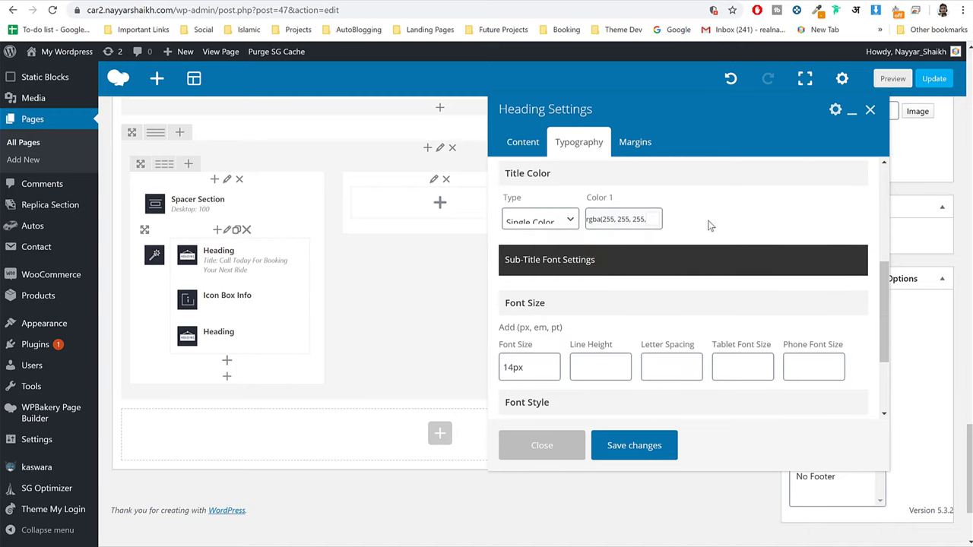
{"action": "scroll", "coordinate": [684, 243], "scroll_direction": "up", "scroll_amount": 3}
{"action": "left_click", "coordinate": [745, 301]}
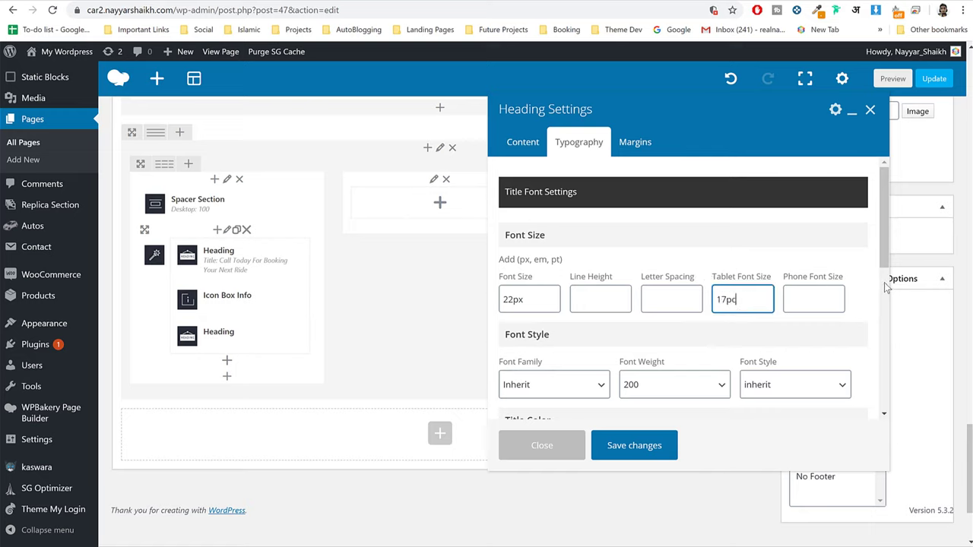
{"action": "key", "text": "Tab"}
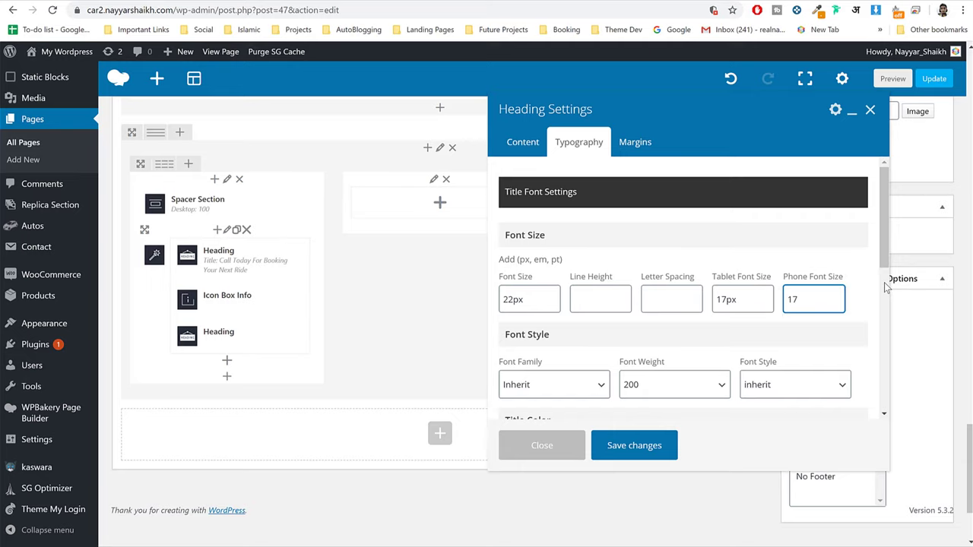
{"action": "left_click", "coordinate": [659, 446]}
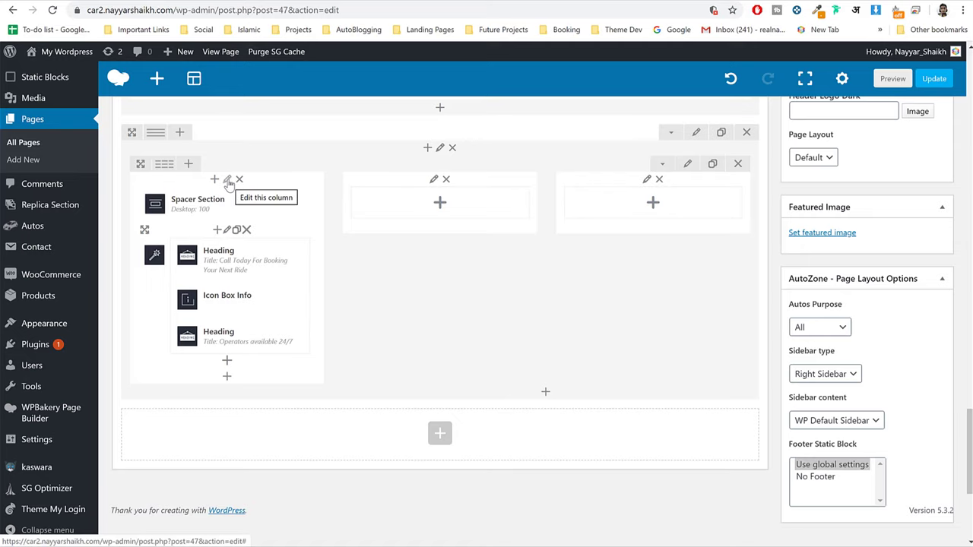
Edit the left column's extra class name field and save the column settings.
{"action": "left_click", "coordinate": [228, 183]}
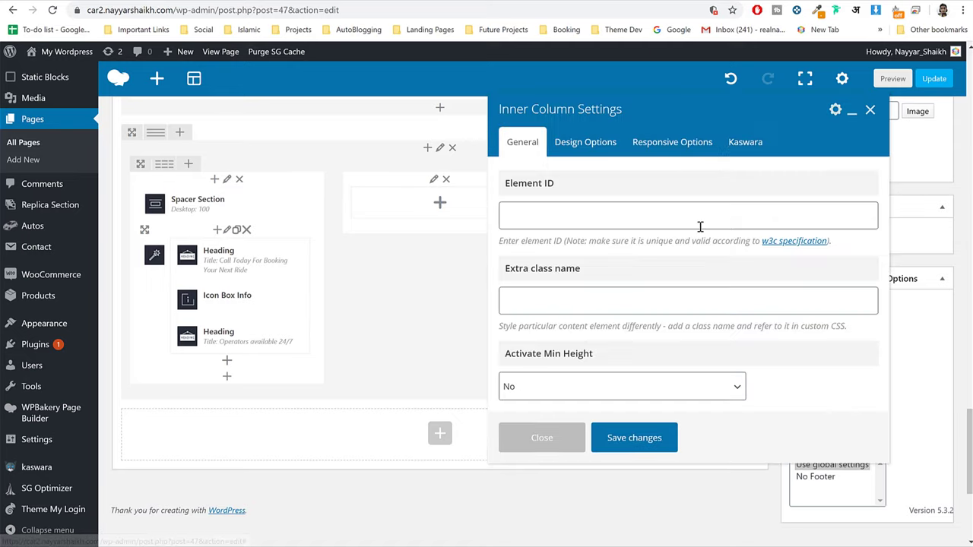
{"action": "left_click", "coordinate": [657, 306]}
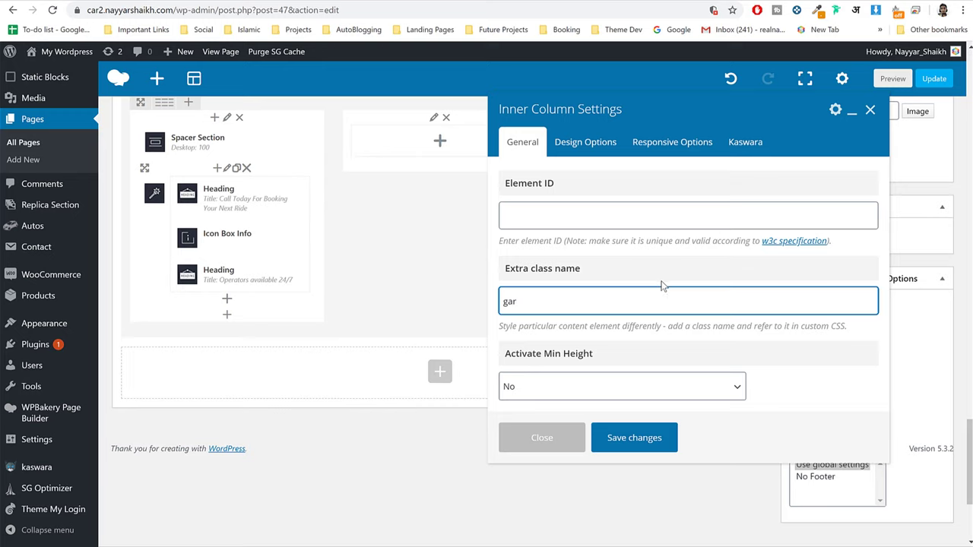
{"action": "left_click", "coordinate": [661, 440]}
Update the page and reload the live site, selecting text to reveal the white phone number.
{"action": "left_click", "coordinate": [934, 79]}
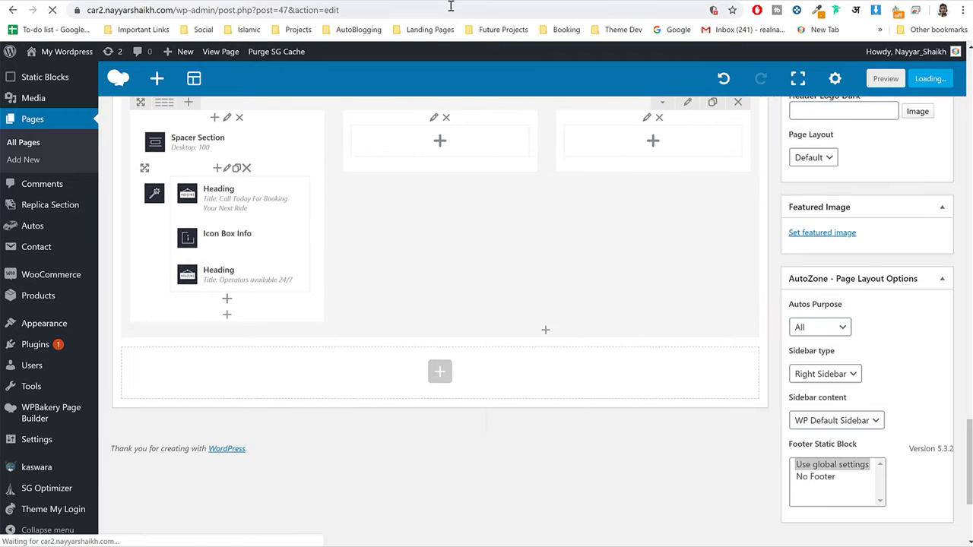
{"action": "key", "text": "ctrl+Tab"}
{"action": "left_click", "coordinate": [52, 10]}
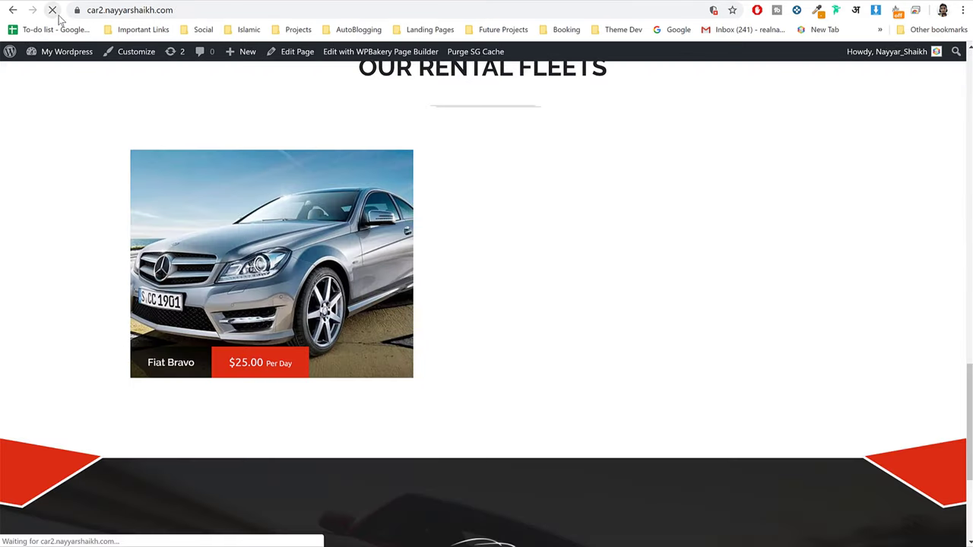
{"action": "scroll", "coordinate": [491, 150], "scroll_direction": "down", "scroll_amount": 2}
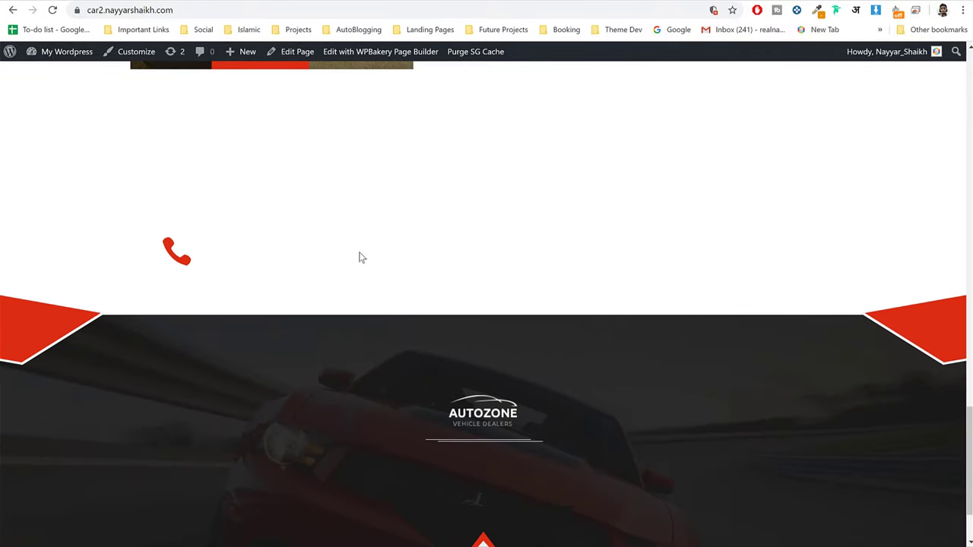
{"action": "left_click_drag", "start_coordinate": [360, 209], "coordinate": [395, 283]}
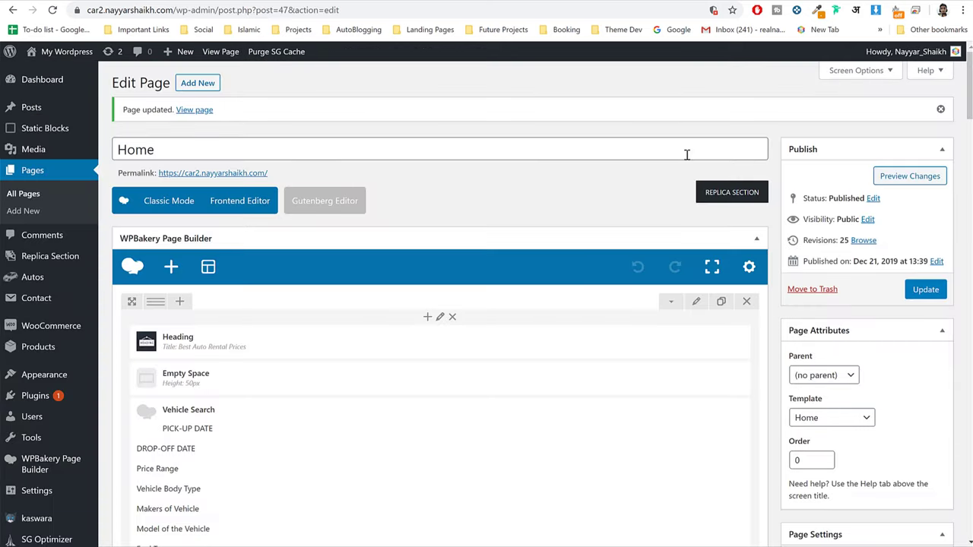
Set the booking call row's Row stretch to Stretch row and content.
{"action": "scroll", "coordinate": [584, 198], "scroll_direction": "down", "scroll_amount": 10}
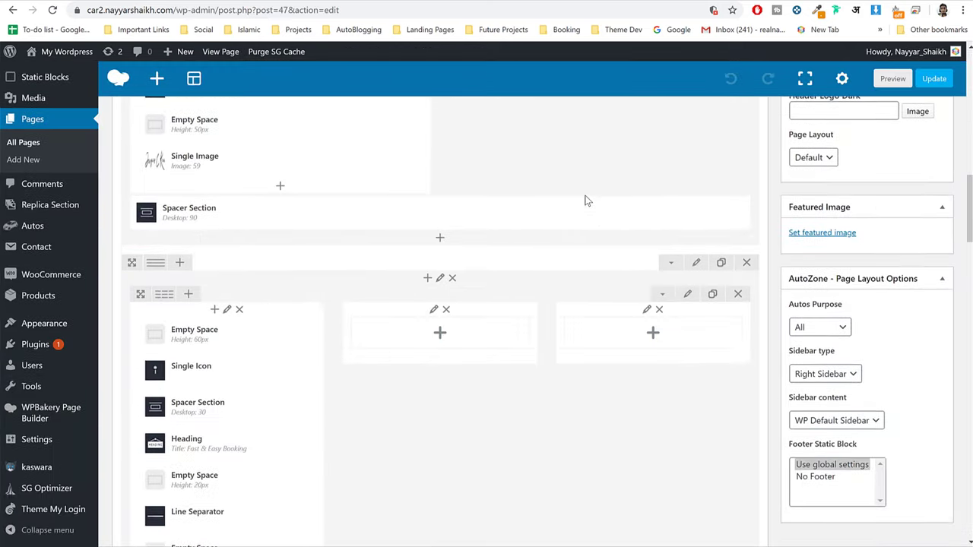
{"action": "scroll", "coordinate": [584, 200], "scroll_direction": "down", "scroll_amount": 15}
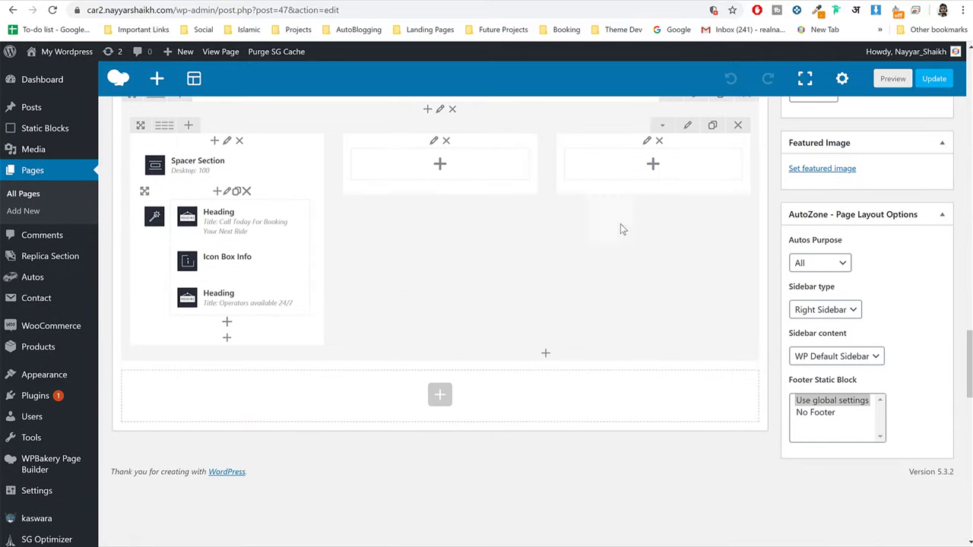
{"action": "scroll", "coordinate": [705, 258], "scroll_direction": "up", "scroll_amount": 2}
{"action": "left_click", "coordinate": [695, 218]}
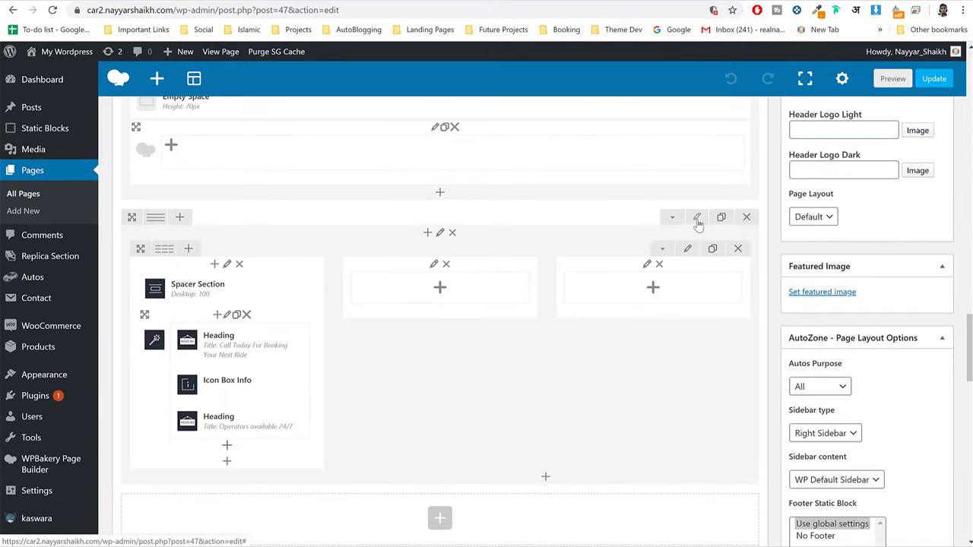
{"action": "left_click", "coordinate": [616, 216]}
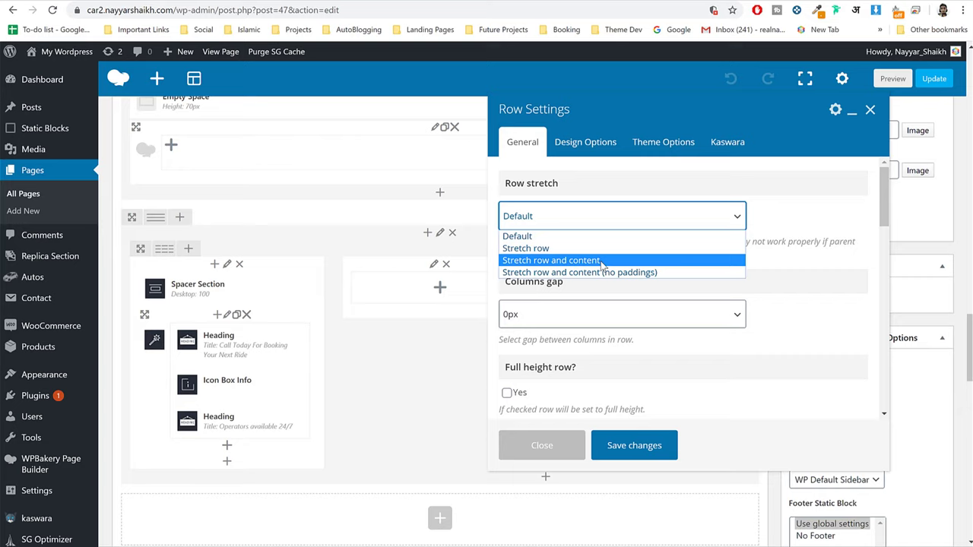
{"action": "left_click", "coordinate": [603, 261]}
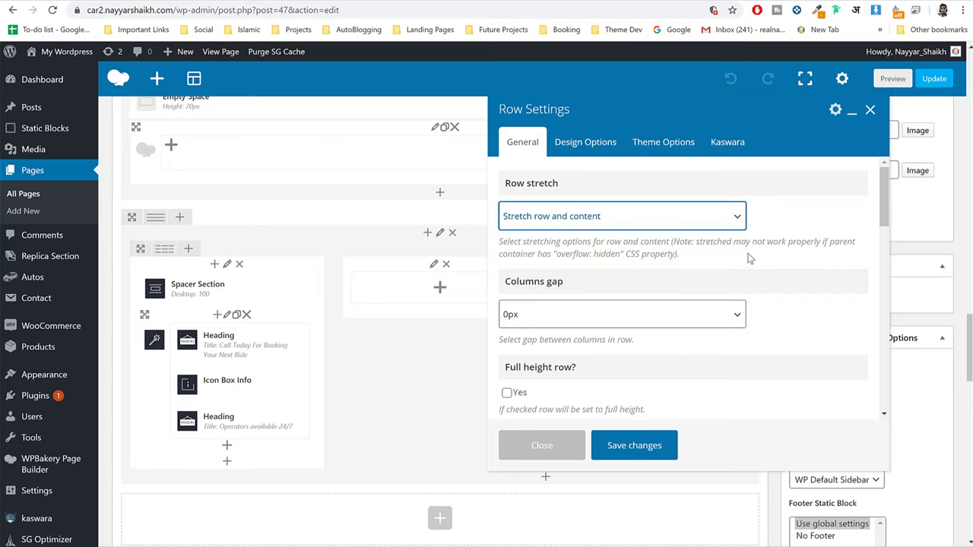
Set the row's Parallax to Simple and start choosing its background image.
{"action": "scroll", "coordinate": [724, 271], "scroll_direction": "down", "scroll_amount": 7}
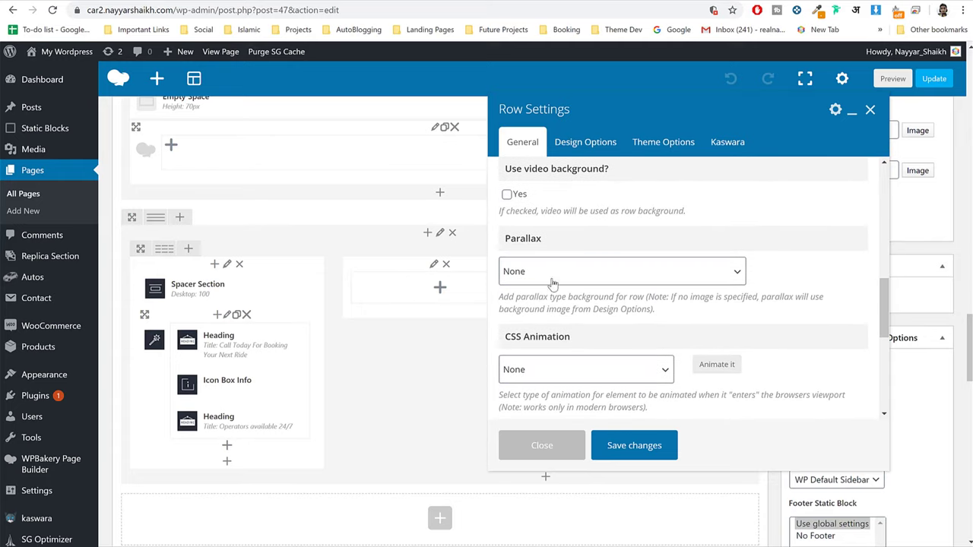
{"action": "left_click", "coordinate": [566, 272]}
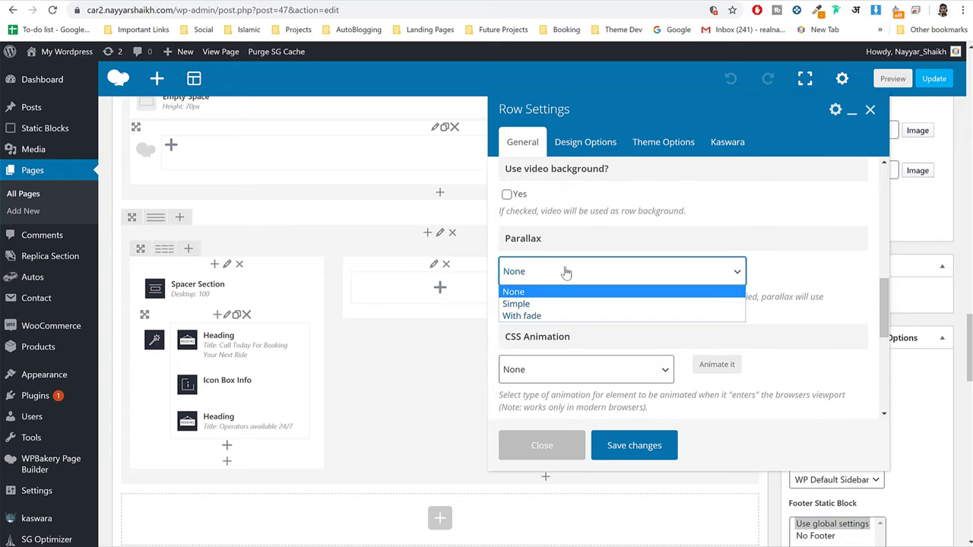
{"action": "left_click", "coordinate": [561, 302]}
{"action": "scroll", "coordinate": [686, 334], "scroll_direction": "down", "scroll_amount": 1}
{"action": "scroll", "coordinate": [668, 319], "scroll_direction": "down", "scroll_amount": 3}
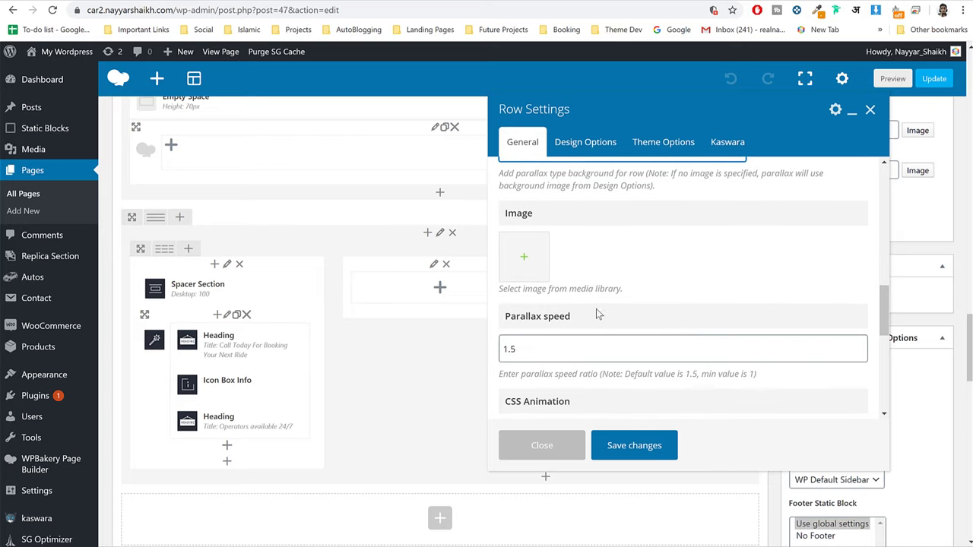
{"action": "left_click", "coordinate": [521, 258]}
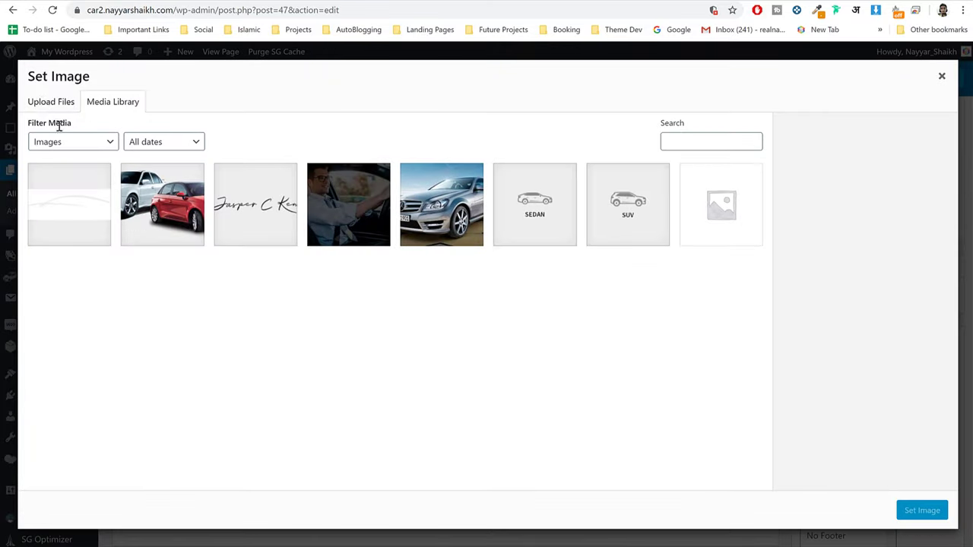
Upload the 2-layers image and set it as the booking row's parallax background image.
{"action": "left_click", "coordinate": [51, 102]}
{"action": "left_click", "coordinate": [493, 290]}
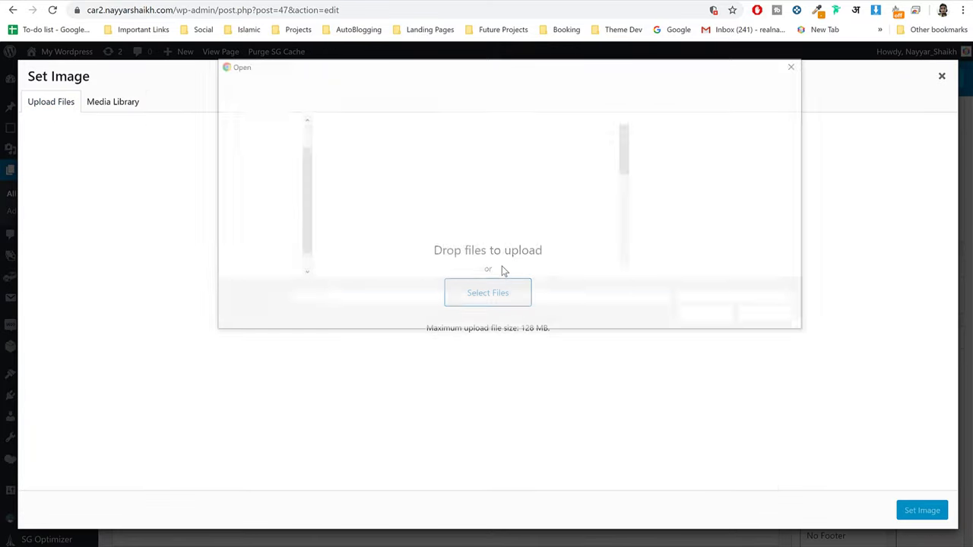
{"action": "scroll", "coordinate": [595, 195], "scroll_direction": "down", "scroll_amount": 4}
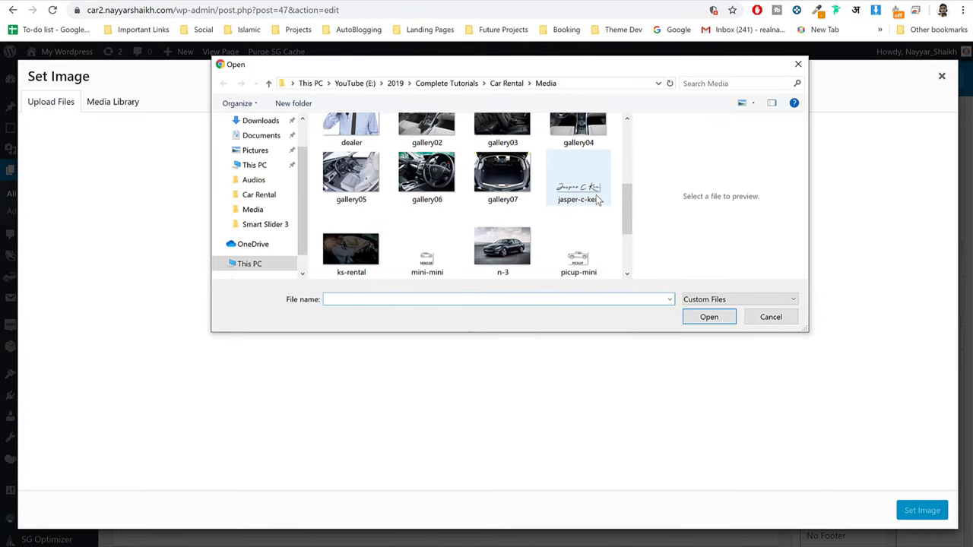
{"action": "scroll", "coordinate": [596, 194], "scroll_direction": "up", "scroll_amount": 3}
{"action": "scroll", "coordinate": [471, 199], "scroll_direction": "down", "scroll_amount": 3}
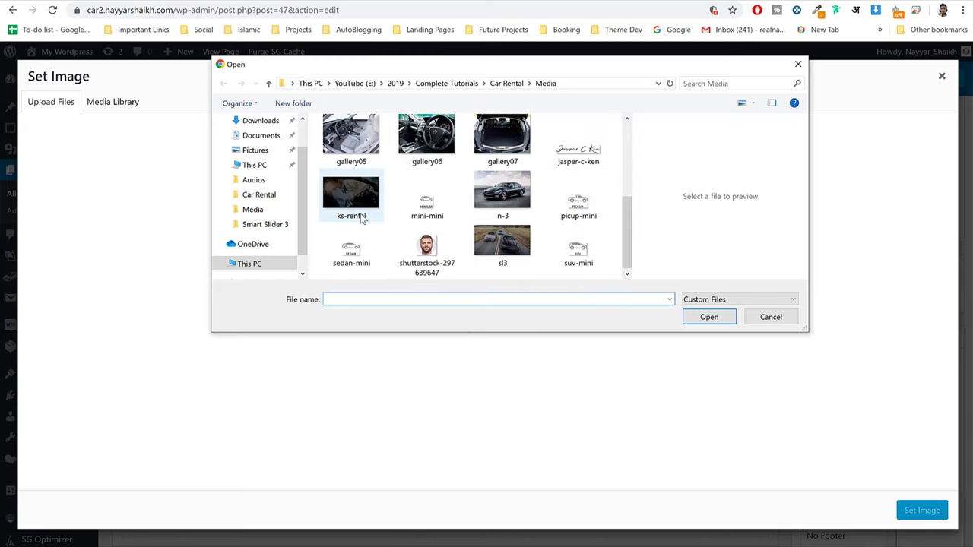
{"action": "scroll", "coordinate": [416, 204], "scroll_direction": "up", "scroll_amount": 3}
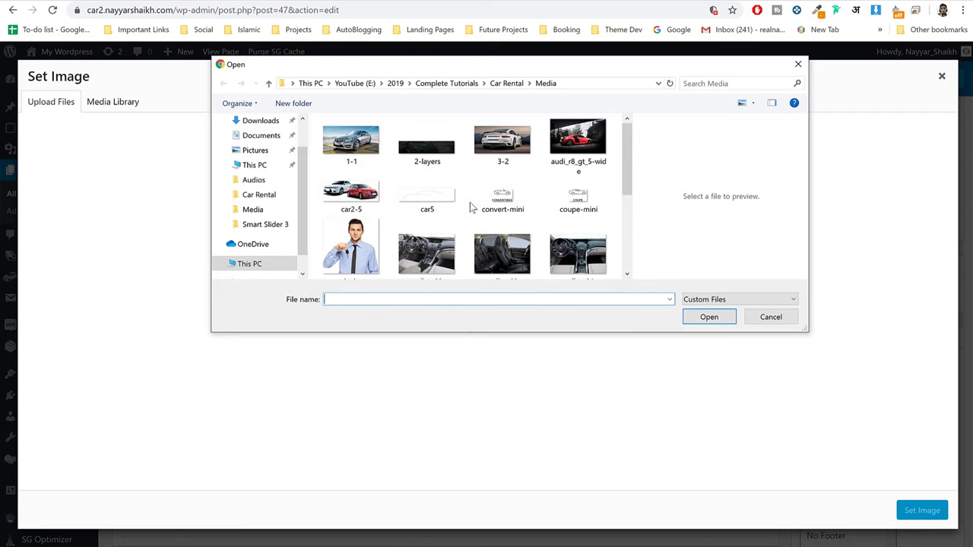
{"action": "left_click", "coordinate": [401, 163]}
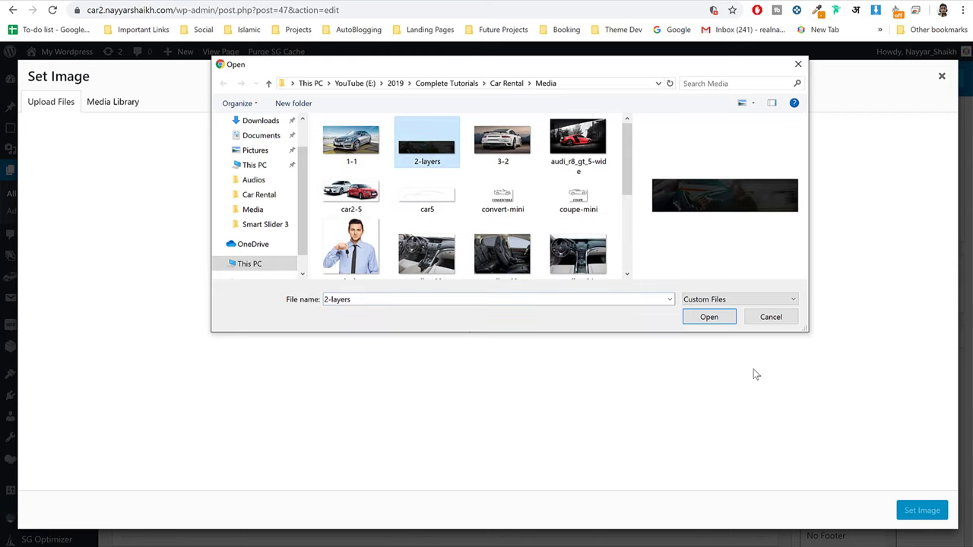
{"action": "left_click", "coordinate": [709, 316]}
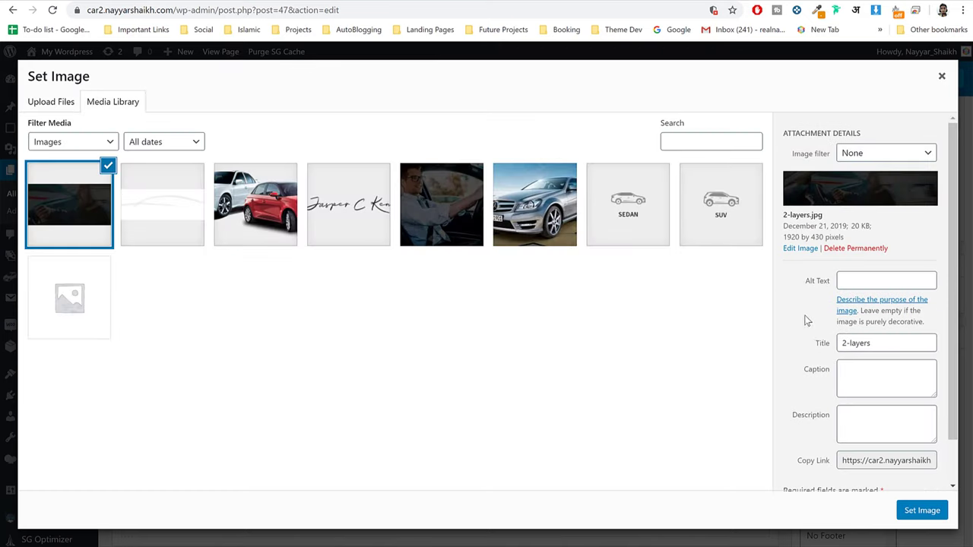
{"action": "left_click", "coordinate": [918, 512]}
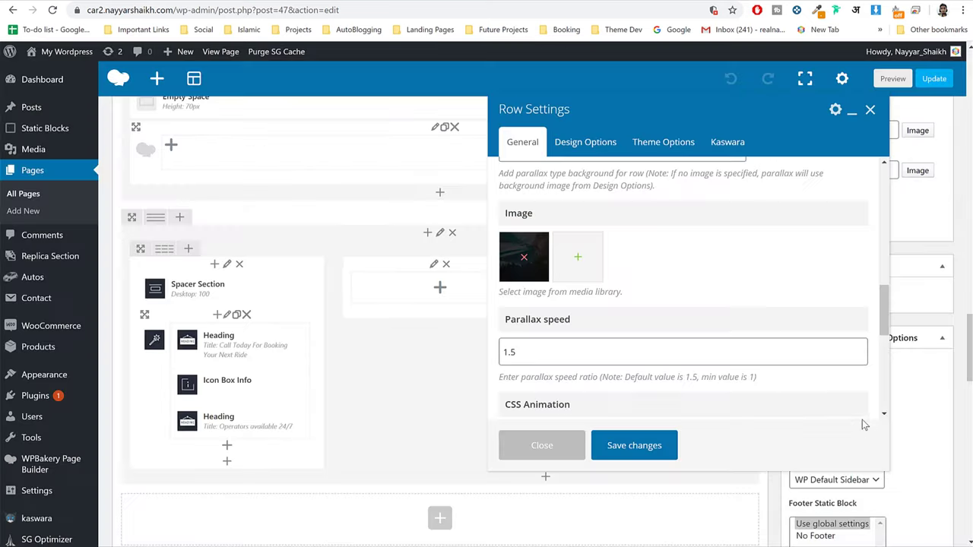
{"action": "left_click", "coordinate": [661, 145]}
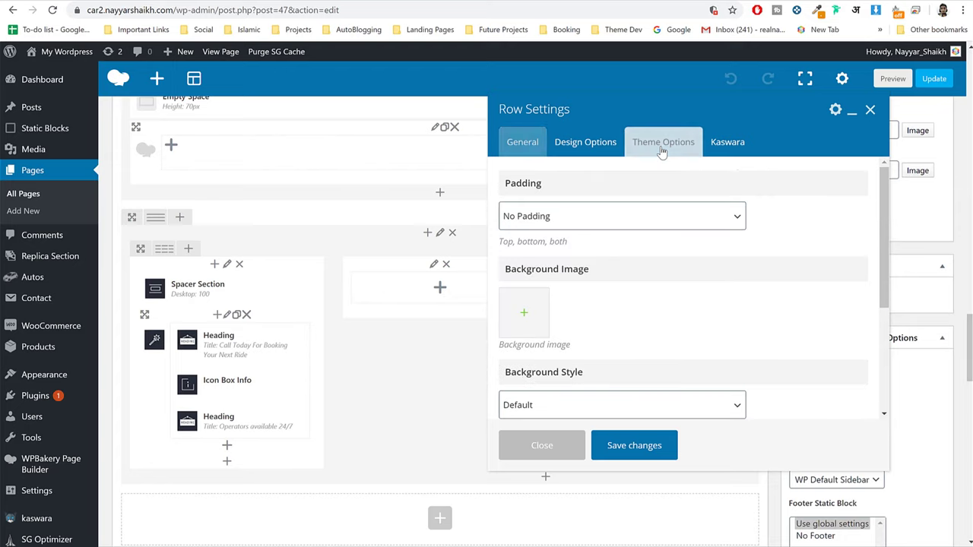
{"action": "left_click", "coordinate": [655, 220]}
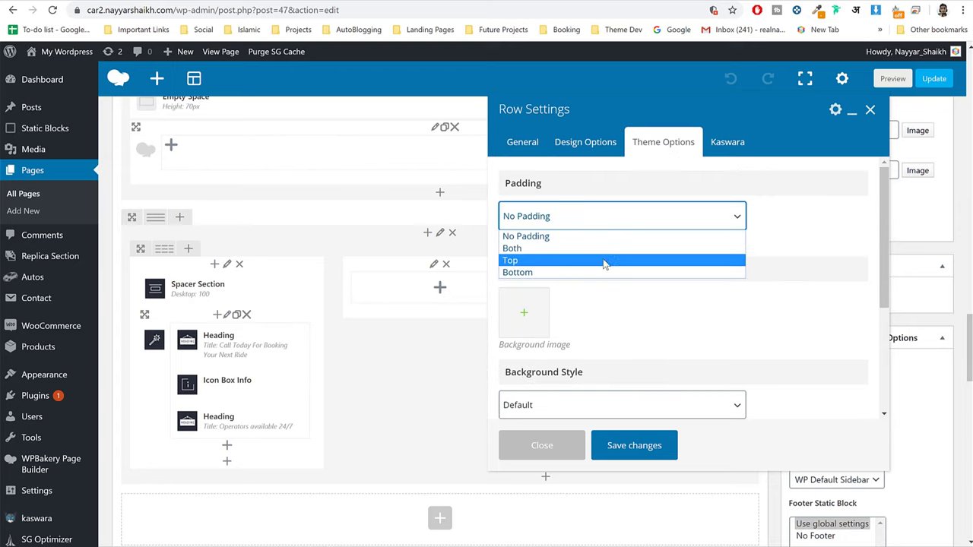
Set the row's padding to top only and its text colour to White, comparing with the live banner.
{"action": "left_click", "coordinate": [605, 263]}
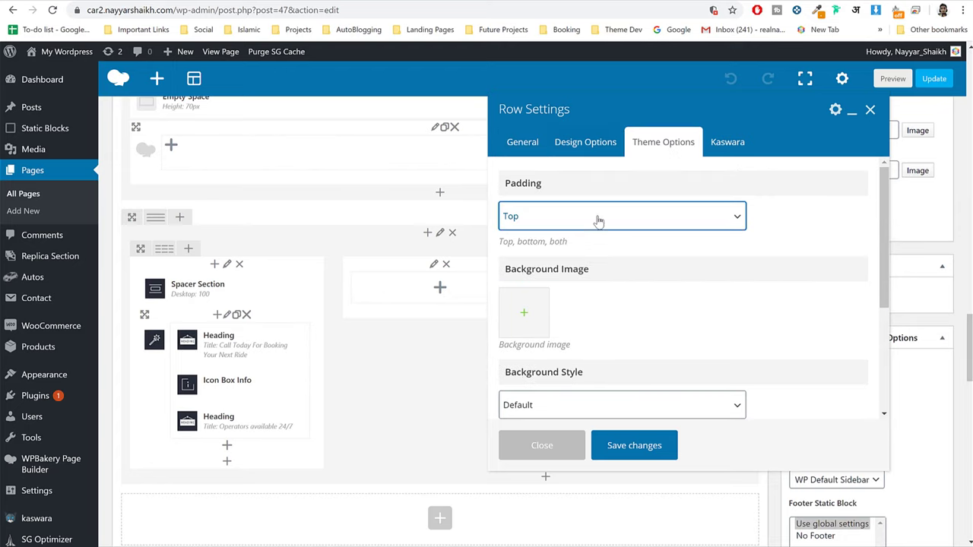
{"action": "scroll", "coordinate": [773, 253], "scroll_direction": "down", "scroll_amount": 3}
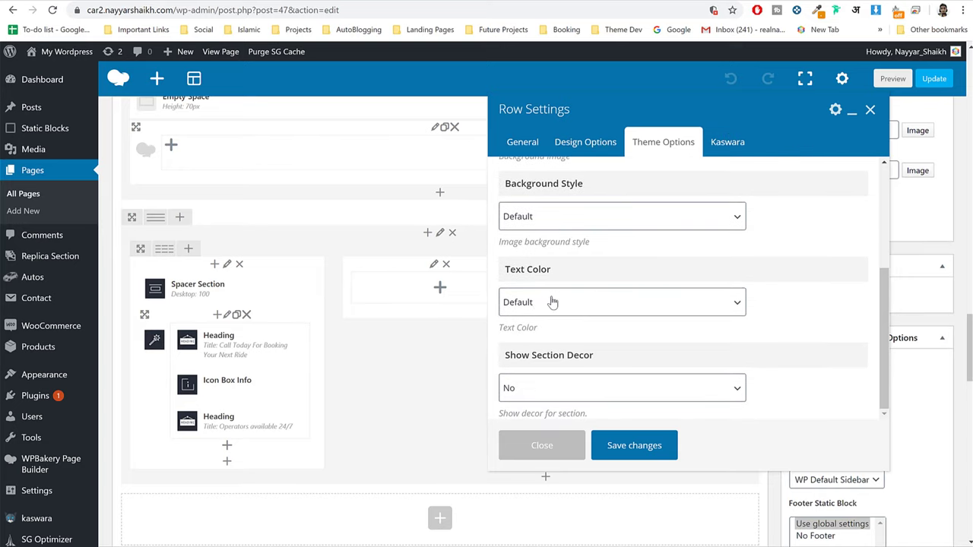
{"action": "left_click", "coordinate": [555, 304]}
{"action": "left_click", "coordinate": [544, 336]}
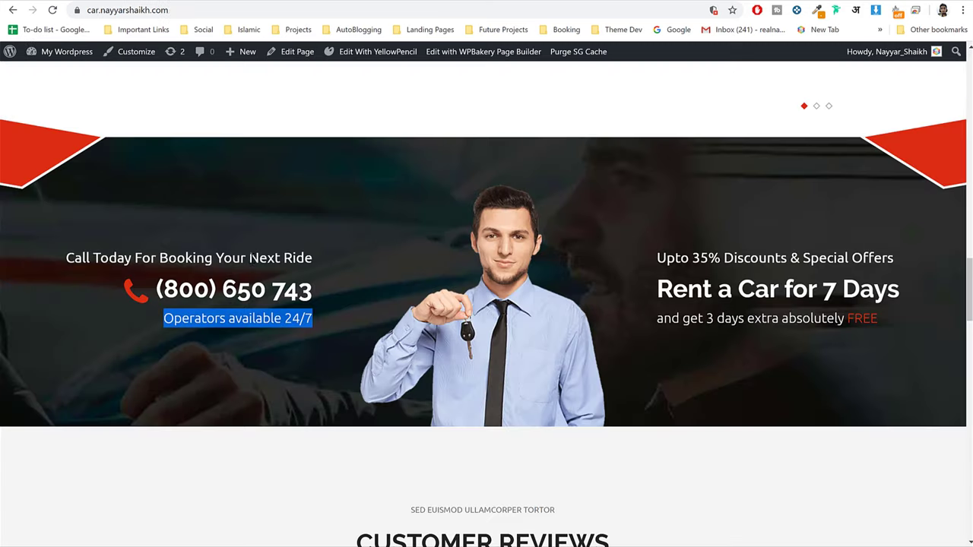
{"action": "left_click", "coordinate": [253, 259]}
{"action": "left_click_drag", "start_coordinate": [109, 258], "coordinate": [303, 323]}
{"action": "left_click", "coordinate": [389, 277]}
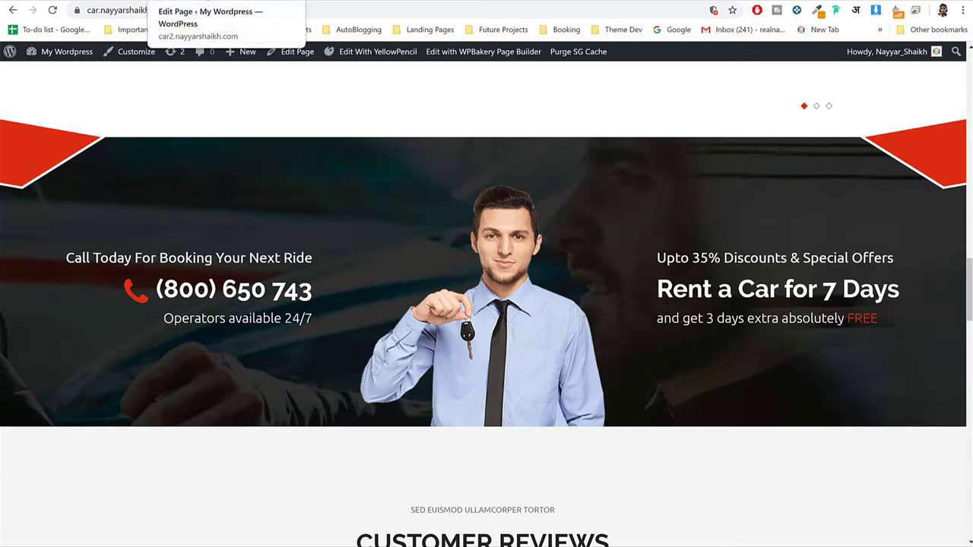
{"action": "left_click", "coordinate": [197, 0]}
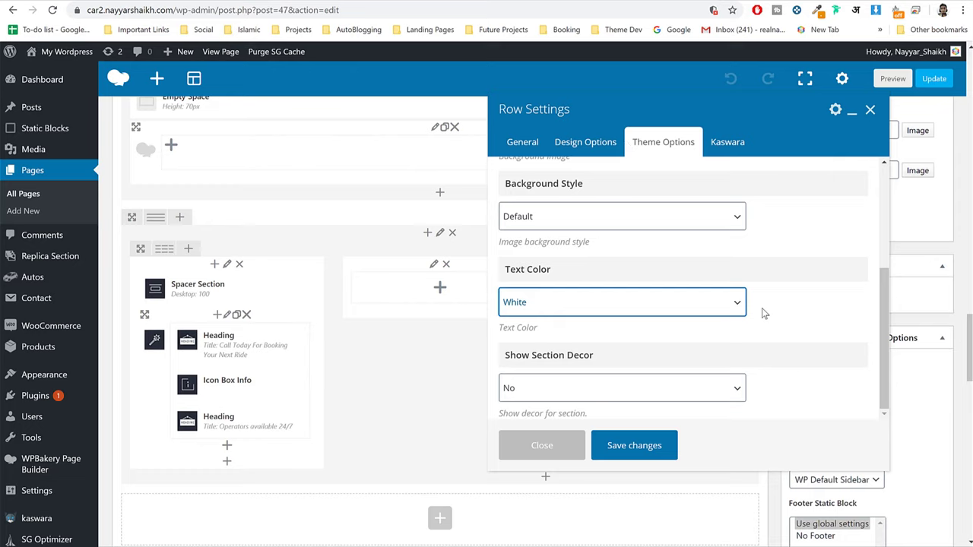
Show the section decor at the top with a Color setting, save the row, and update the page.
{"action": "scroll", "coordinate": [762, 308], "scroll_direction": "down", "scroll_amount": 2}
{"action": "left_click", "coordinate": [627, 394]}
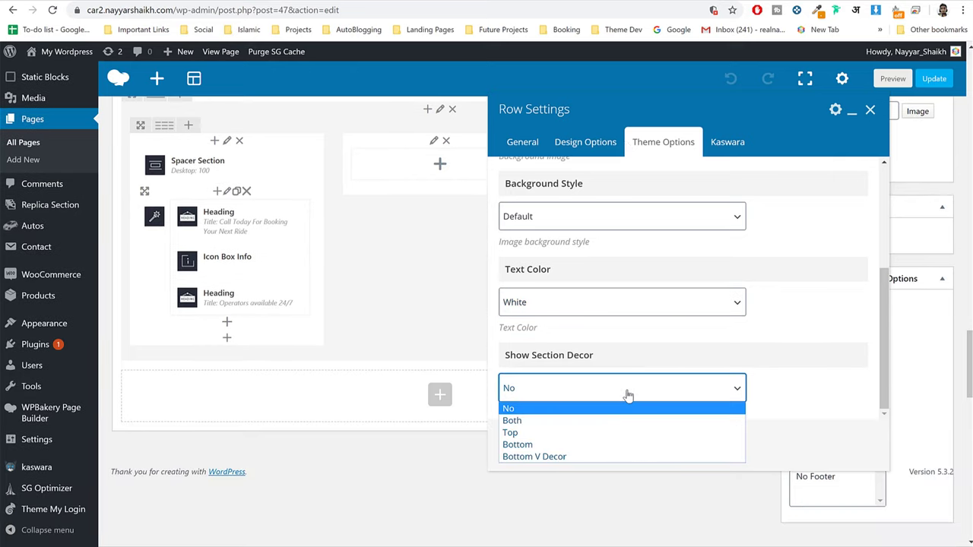
{"action": "left_click", "coordinate": [613, 433]}
{"action": "scroll", "coordinate": [783, 338], "scroll_direction": "down", "scroll_amount": 1}
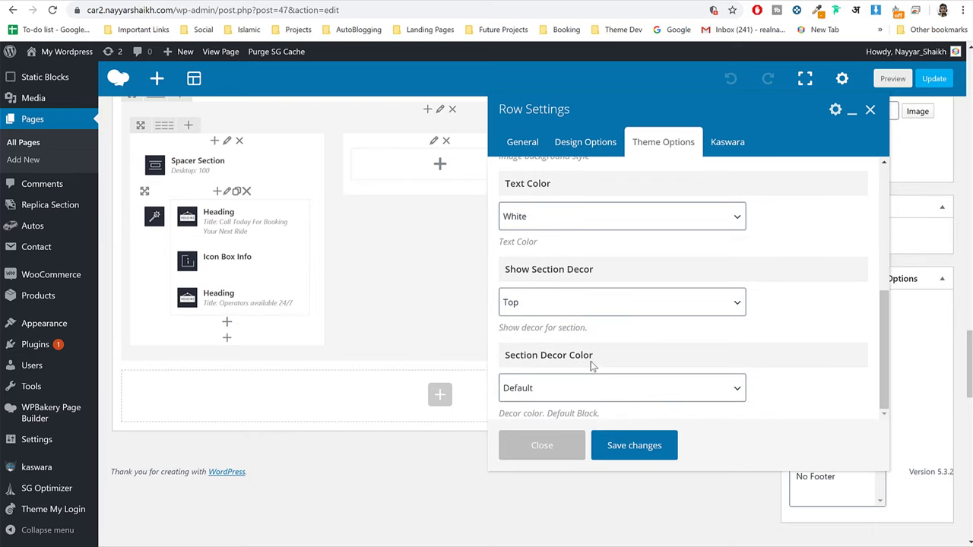
{"action": "left_click_drag", "start_coordinate": [517, 355], "coordinate": [593, 355]}
{"action": "left_click", "coordinate": [623, 387]}
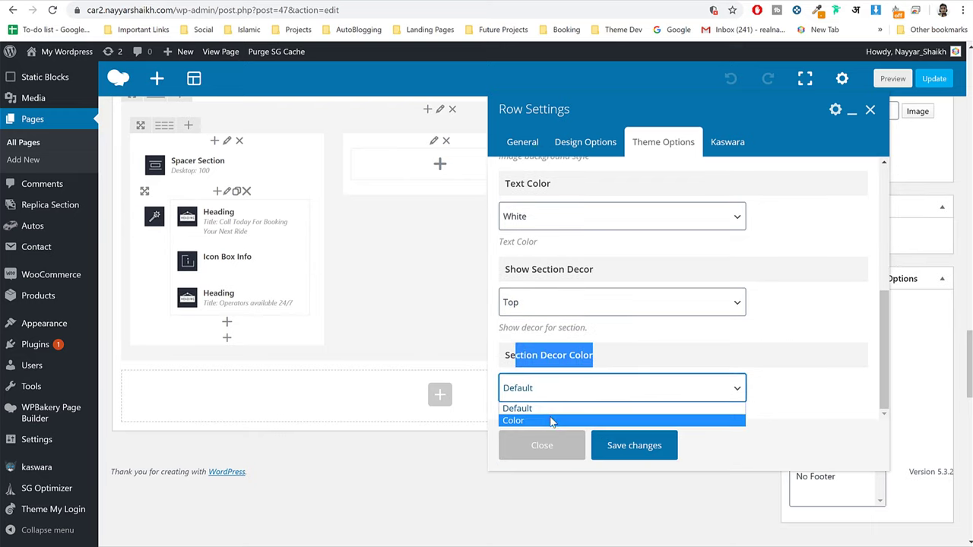
{"action": "left_click", "coordinate": [633, 417]}
{"action": "left_click", "coordinate": [787, 367]}
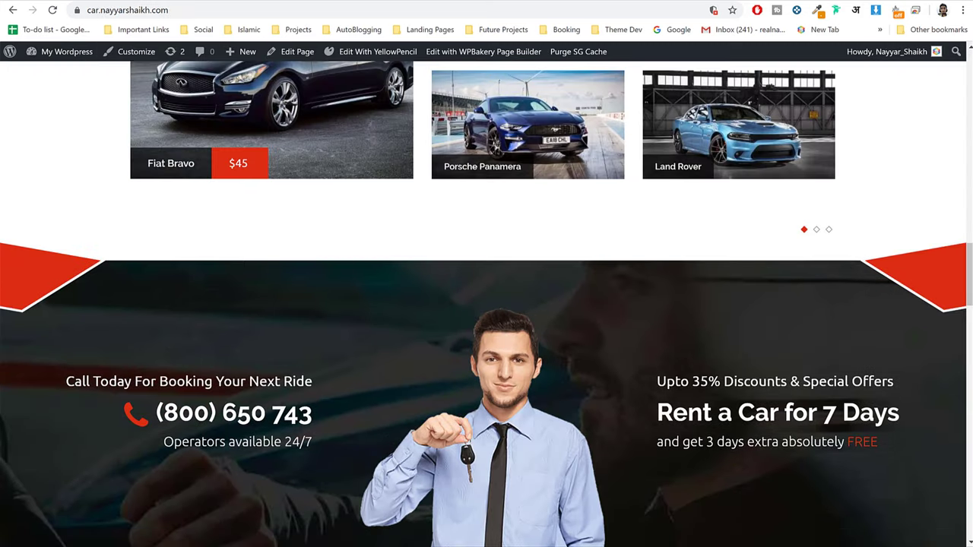
{"action": "scroll", "coordinate": [889, 255], "scroll_direction": "down", "scroll_amount": 1}
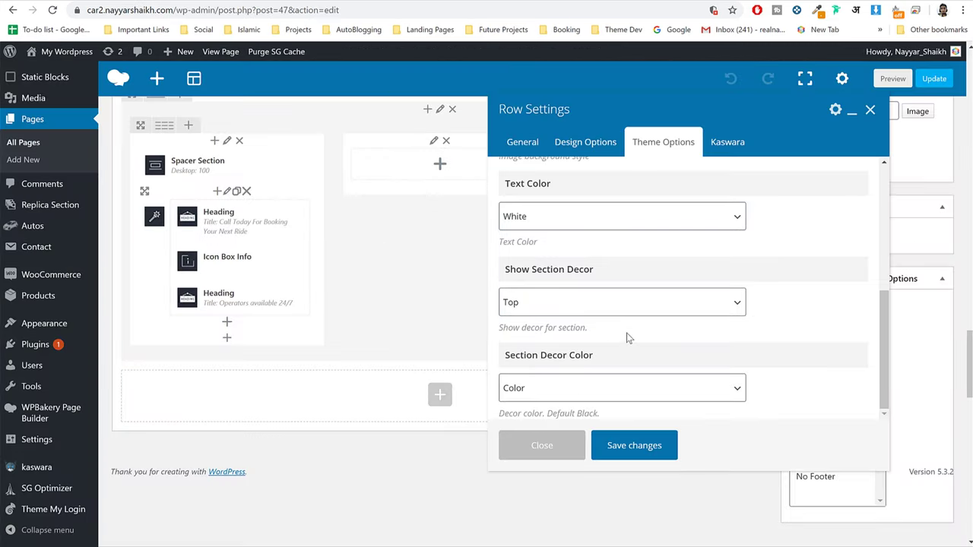
{"action": "left_click", "coordinate": [643, 447]}
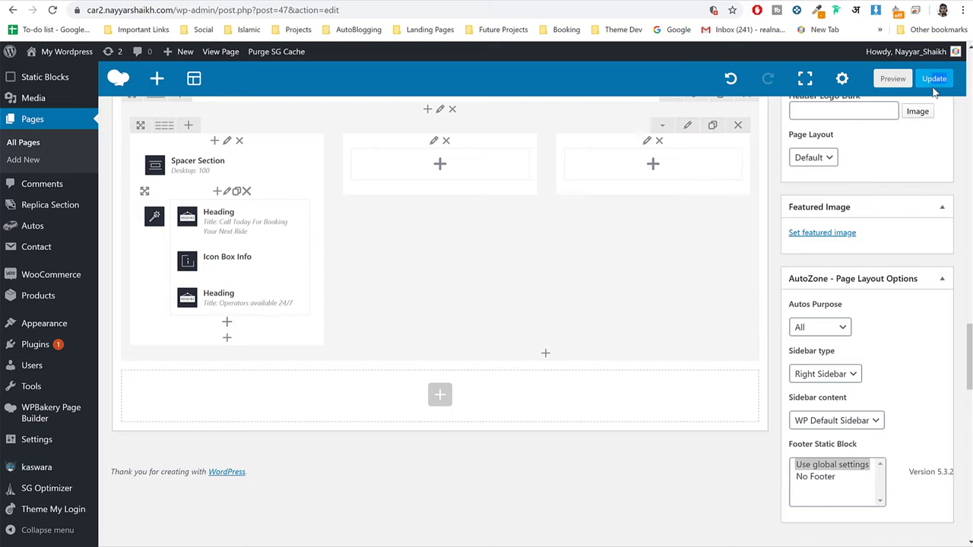
{"action": "left_click", "coordinate": [934, 82]}
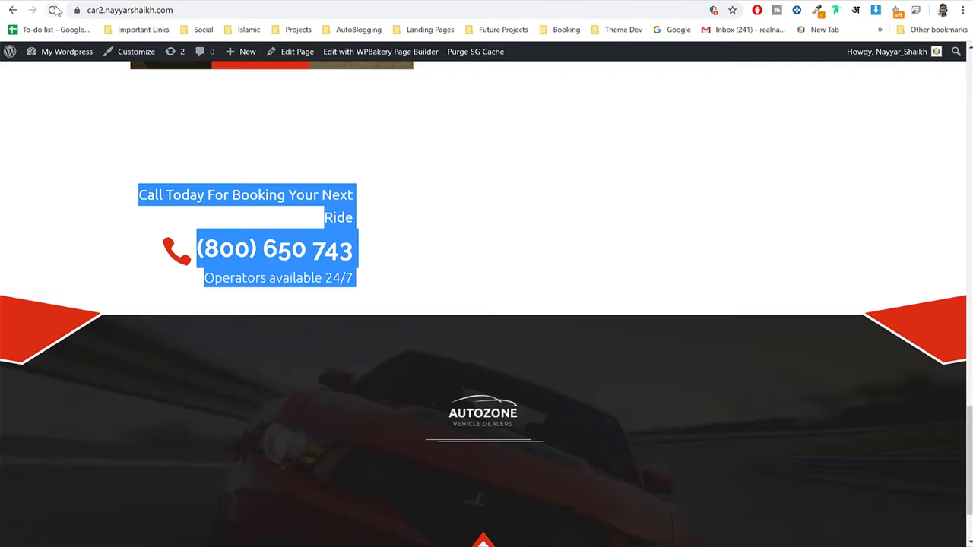
Reload the live site to view the banner's parallax image and white text, then return to Edit Page.
{"action": "left_click", "coordinate": [53, 10]}
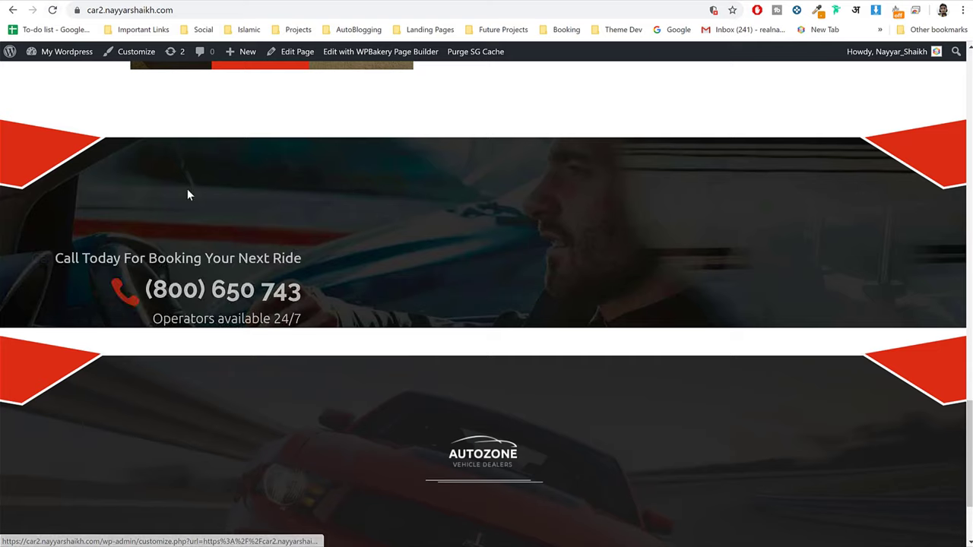
{"action": "left_click_drag", "start_coordinate": [66, 252], "coordinate": [315, 308]}
{"action": "left_click", "coordinate": [352, 330]}
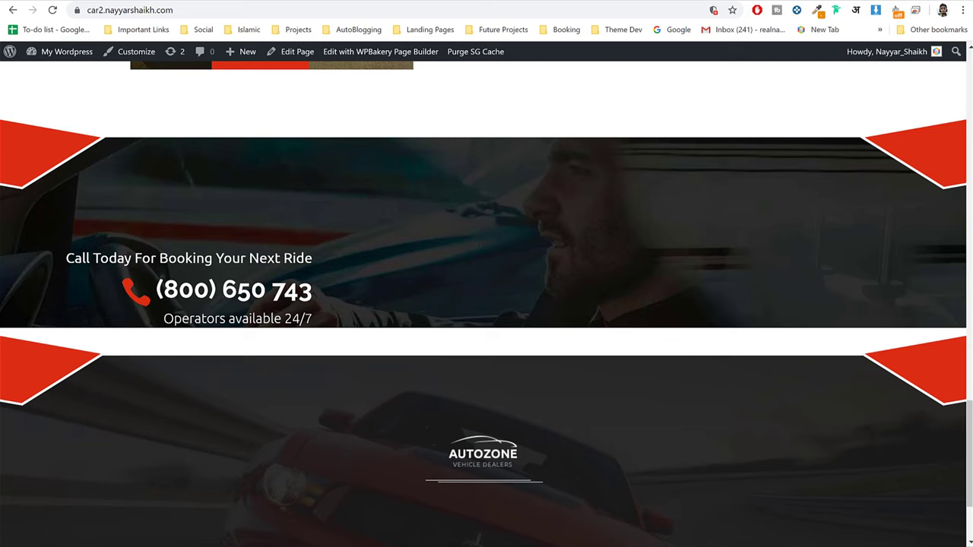
{"action": "key", "text": "ctrl+Tab"}
{"action": "scroll", "coordinate": [485, 200], "scroll_direction": "down", "scroll_amount": 10}
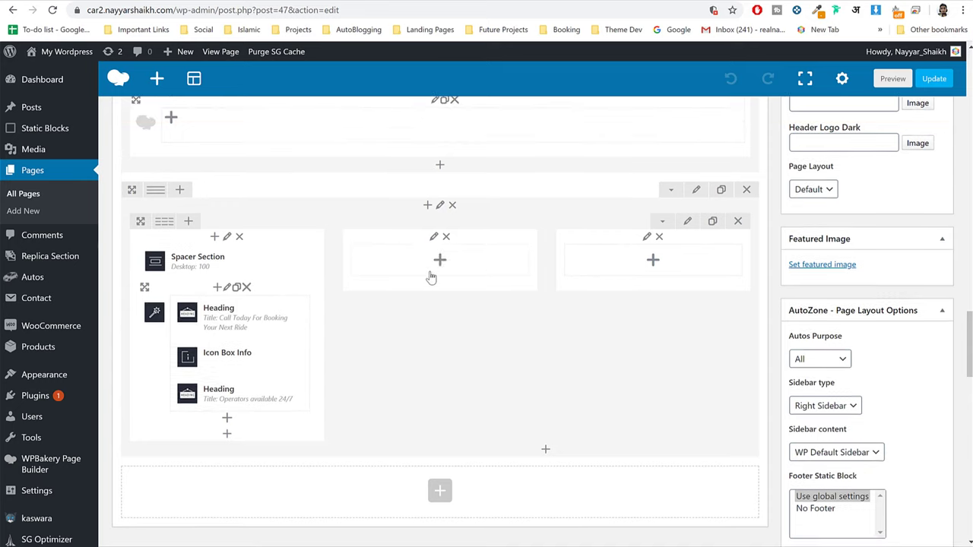
Add a Single Image element to the middle column using the uploaded dealer photo.
{"action": "left_click", "coordinate": [442, 264]}
{"action": "type", "text": "s"}
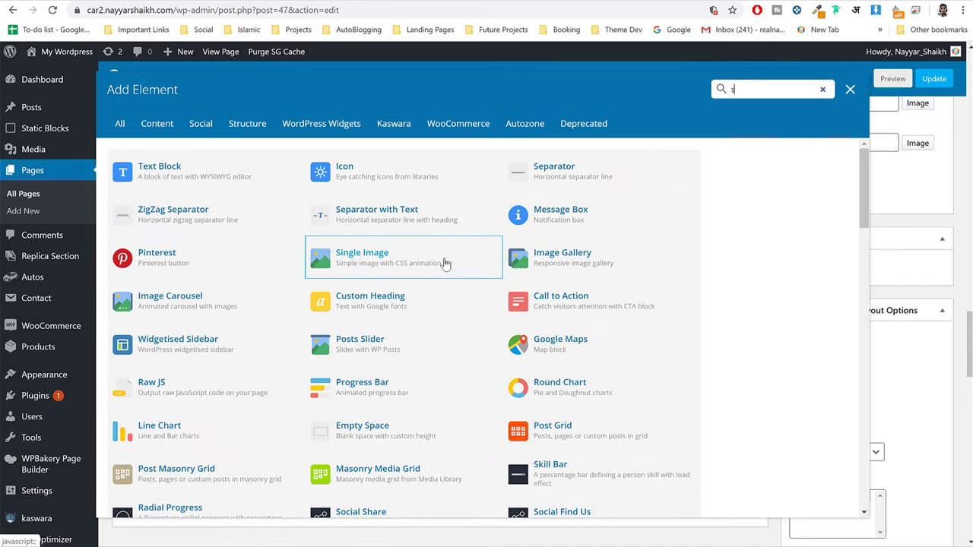
{"action": "type", "text": "in"}
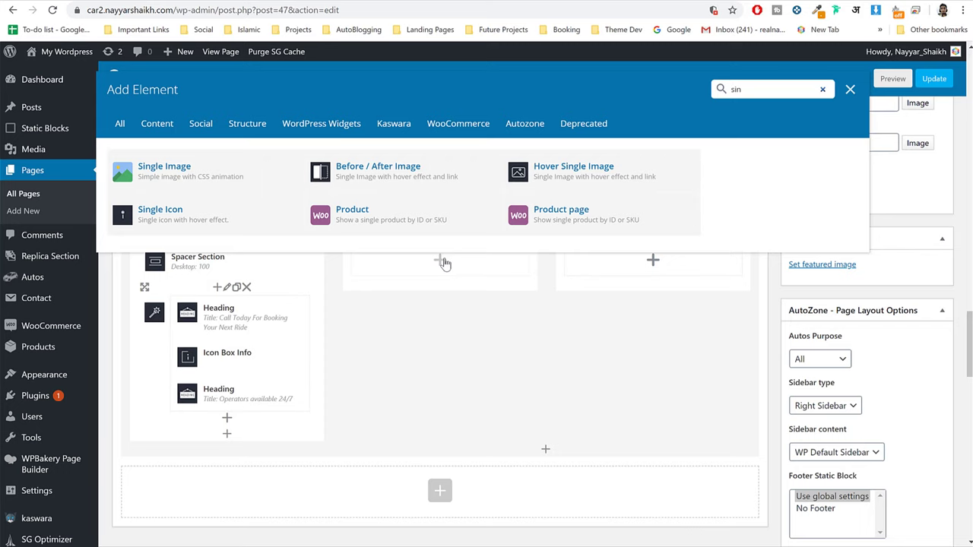
{"action": "left_click", "coordinate": [216, 172]}
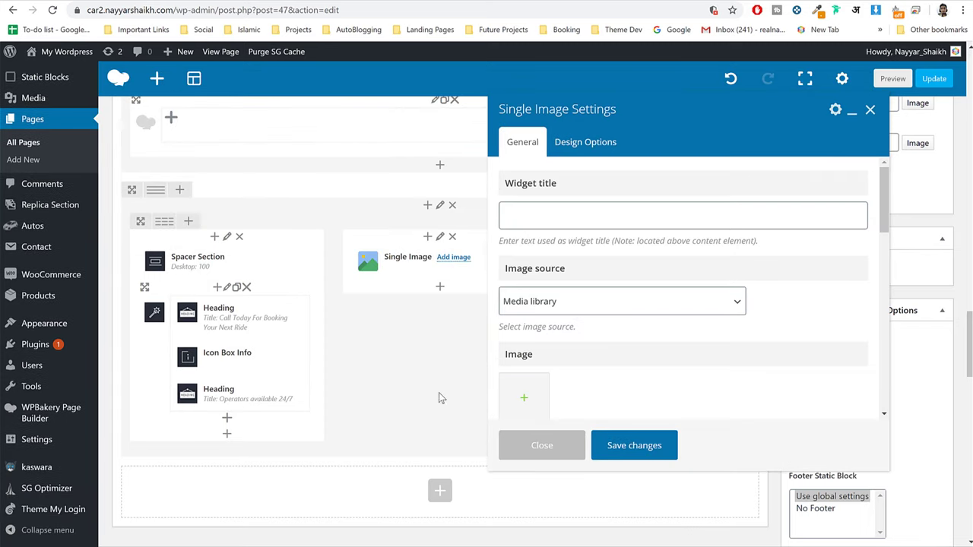
{"action": "scroll", "coordinate": [538, 389], "scroll_direction": "down", "scroll_amount": 1}
{"action": "left_click", "coordinate": [528, 335]}
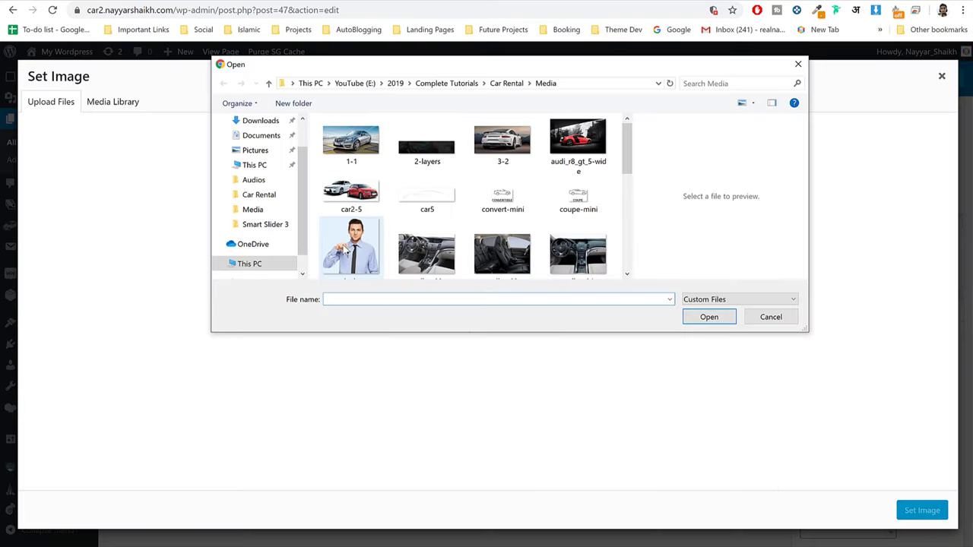
{"action": "left_click", "coordinate": [350, 243]}
{"action": "left_click", "coordinate": [700, 317]}
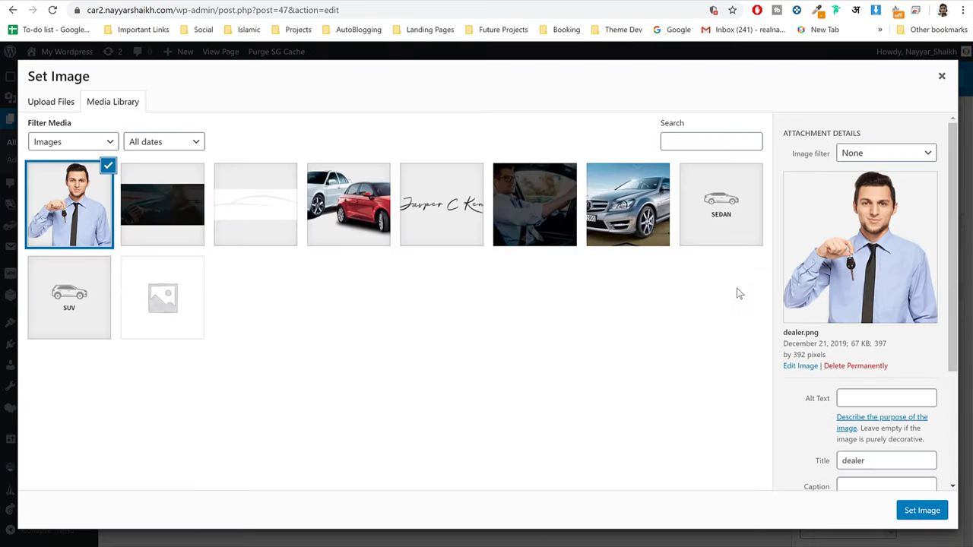
{"action": "left_click", "coordinate": [922, 510]}
Set the image size to full and alignment to Center, then update the page and reload the live site.
{"action": "scroll", "coordinate": [681, 308], "scroll_direction": "down", "scroll_amount": 3}
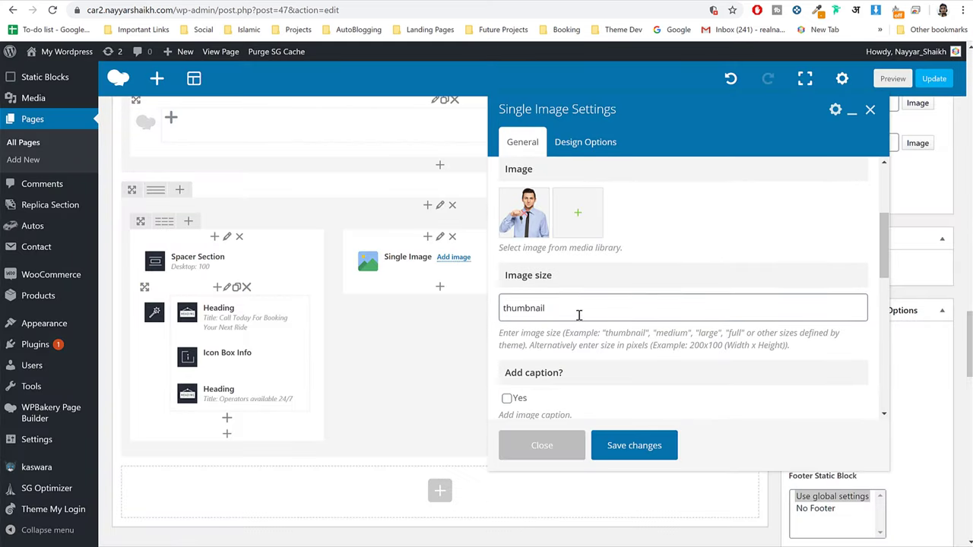
{"action": "double_click", "coordinate": [681, 308]}
{"action": "type", "text": "fu"}
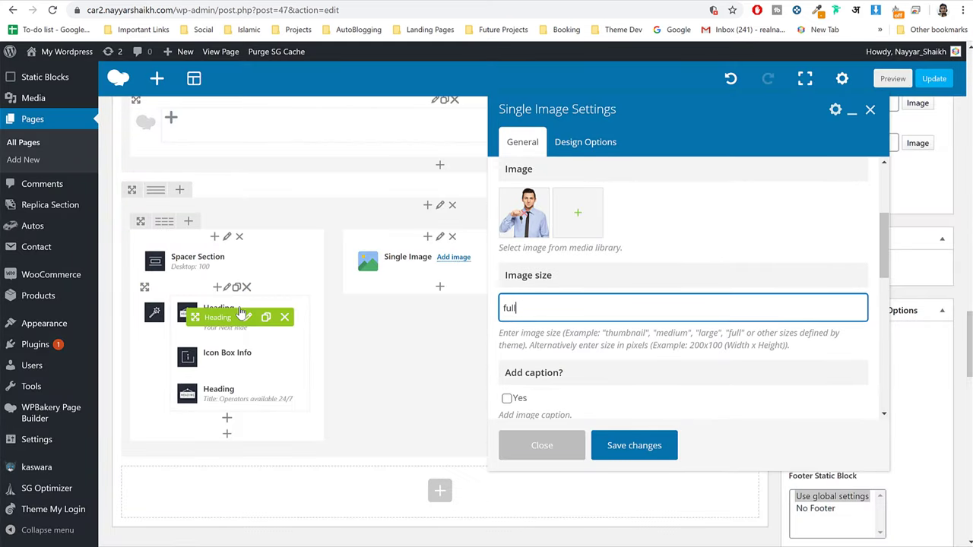
{"action": "type", "text": "ll"}
{"action": "scroll", "coordinate": [561, 262], "scroll_direction": "down", "scroll_amount": 5}
{"action": "left_click", "coordinate": [575, 293]}
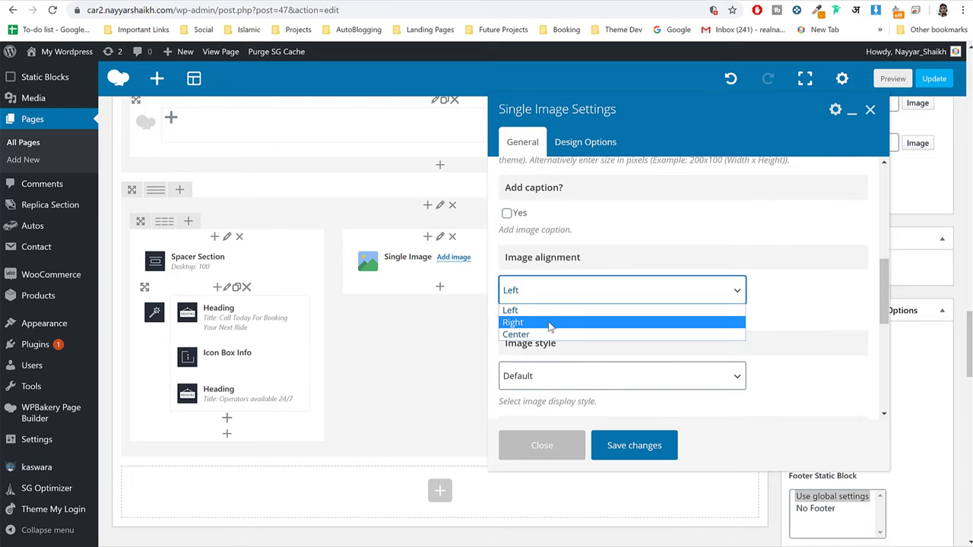
{"action": "left_click", "coordinate": [524, 334]}
{"action": "left_click", "coordinate": [934, 84]}
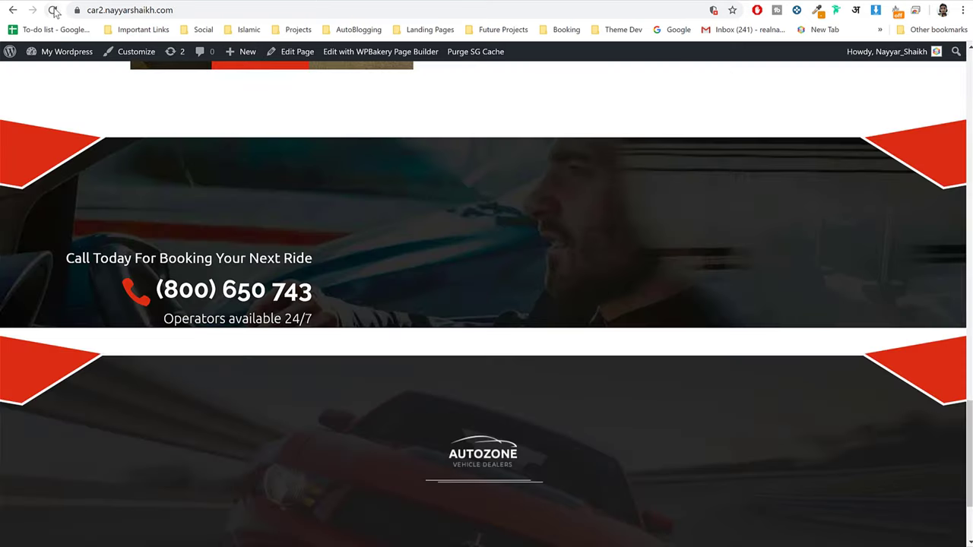
{"action": "left_click", "coordinate": [53, 10]}
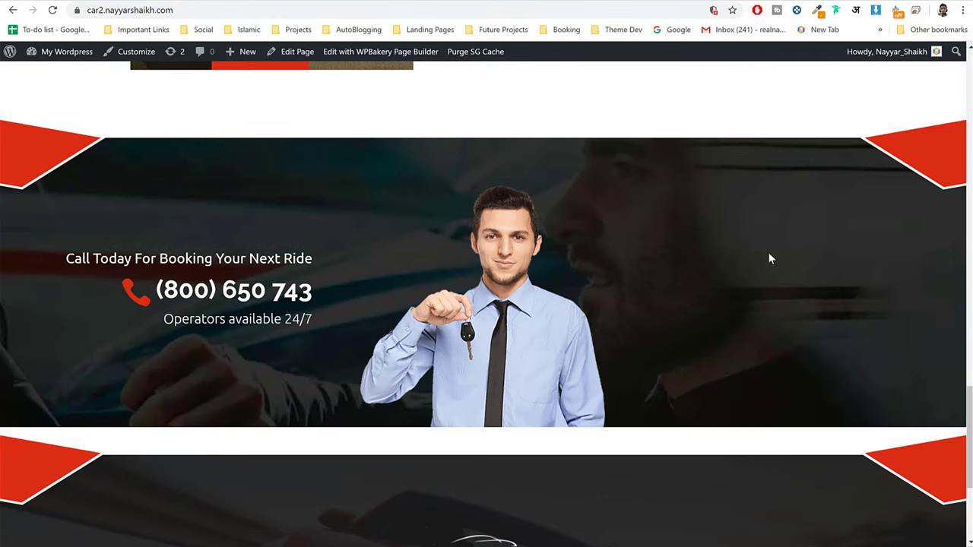
Inspect the reference site's call-to-action banner text and scroll toward Customer Reviews.
{"action": "left_click", "coordinate": [164, 4]}
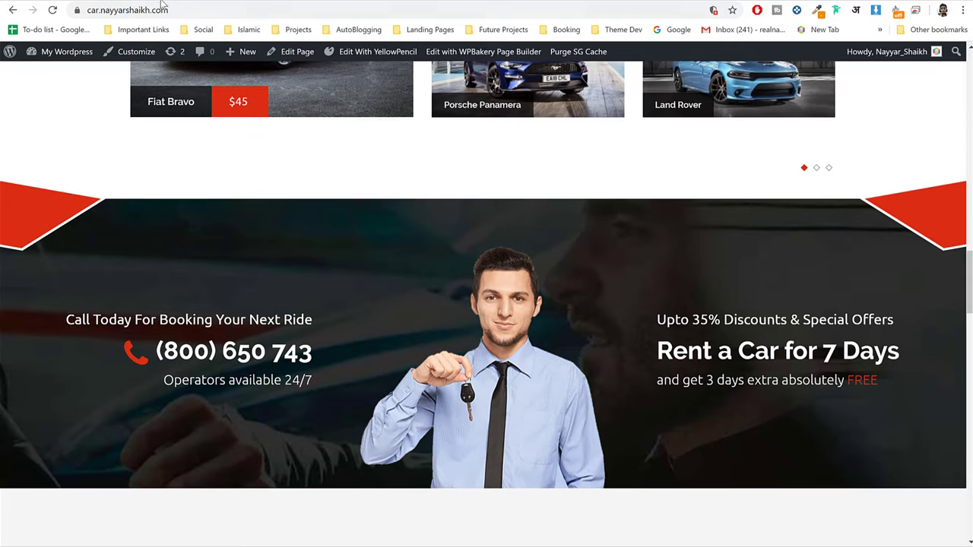
{"action": "left_click_drag", "start_coordinate": [65, 316], "coordinate": [326, 380]}
{"action": "left_click", "coordinate": [752, 322]}
{"action": "scroll", "coordinate": [539, 189], "scroll_direction": "down", "scroll_amount": 5}
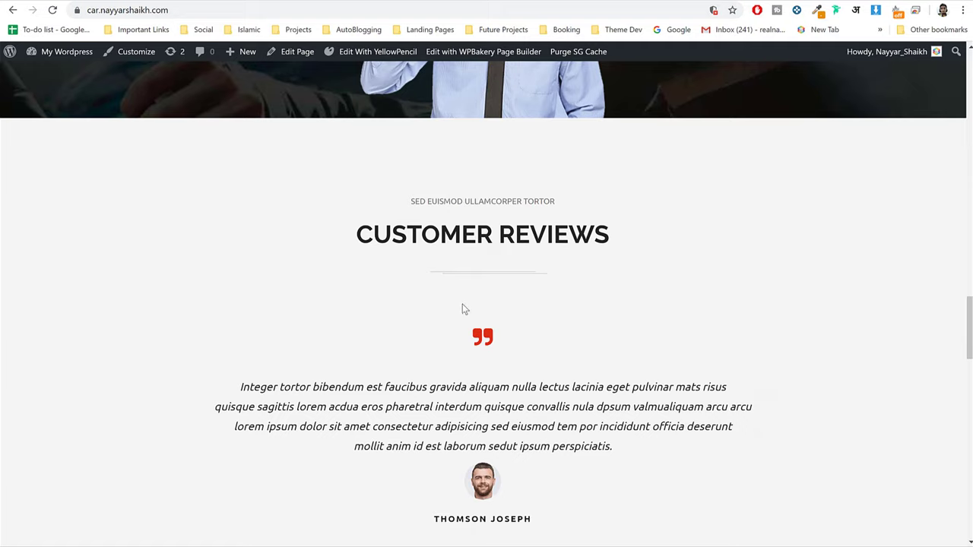
{"action": "left_click", "coordinate": [251, 2]}
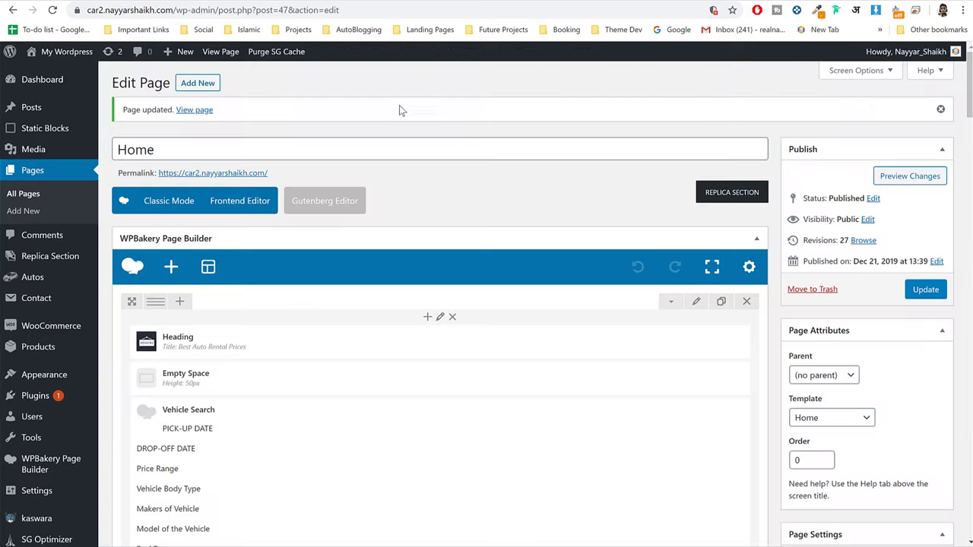
Recheck the reference site's section heading and Customer Reviews, then return to the Edit Page tab.
{"action": "left_click", "coordinate": [128, 3]}
{"action": "scroll", "coordinate": [447, 281], "scroll_direction": "up", "scroll_amount": 8}
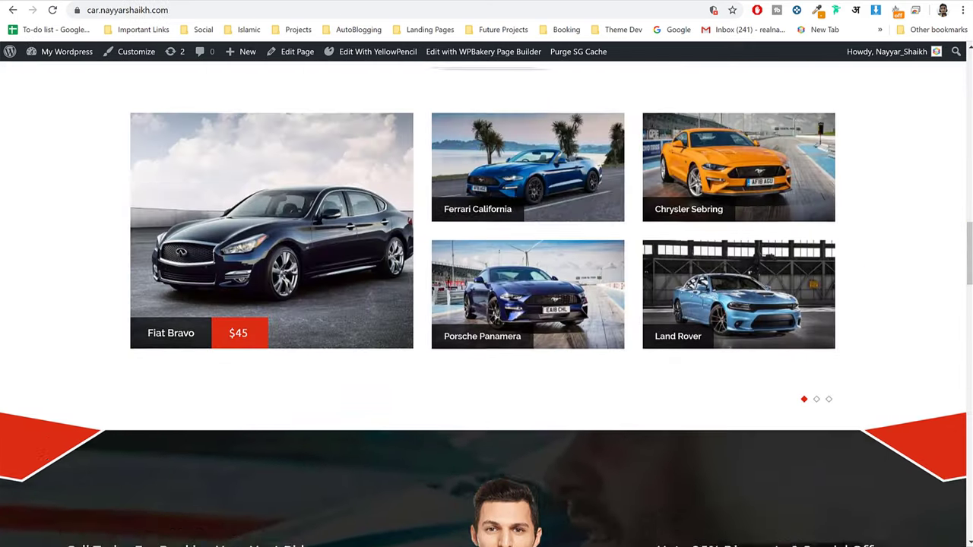
{"action": "scroll", "coordinate": [408, 208], "scroll_direction": "up", "scroll_amount": 2}
{"action": "left_click_drag", "start_coordinate": [413, 144], "coordinate": [527, 170]}
{"action": "left_click", "coordinate": [571, 178]}
{"action": "scroll", "coordinate": [581, 235], "scroll_direction": "down", "scroll_amount": 3}
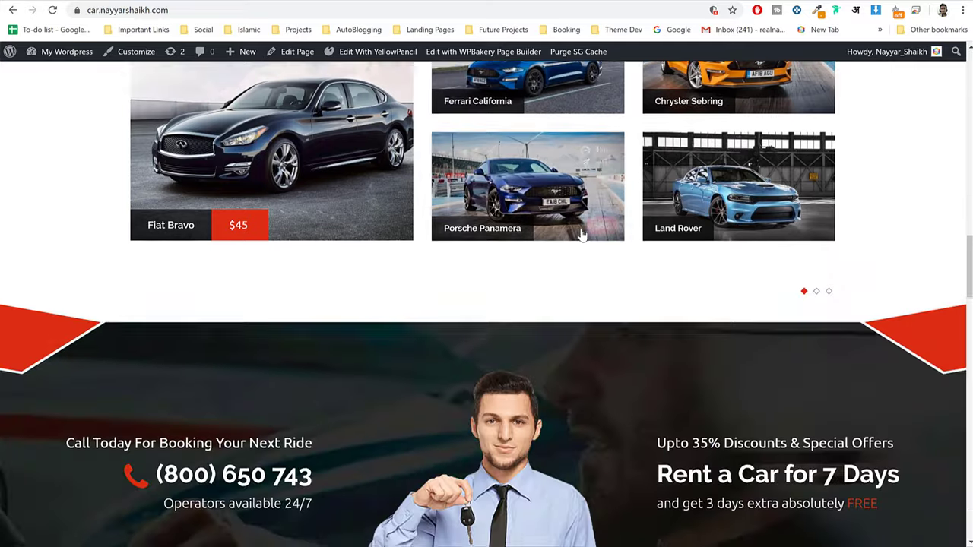
{"action": "scroll", "coordinate": [581, 235], "scroll_direction": "down", "scroll_amount": 9}
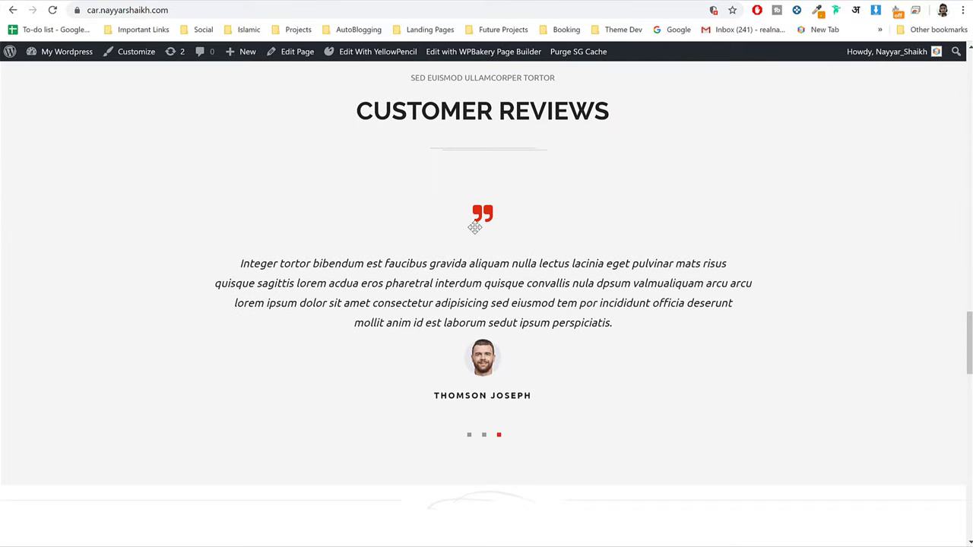
{"action": "left_click", "coordinate": [454, 2]}
Duplicate the heading-and-separators row and move the copy below the next row.
{"action": "scroll", "coordinate": [586, 258], "scroll_direction": "down", "scroll_amount": 10}
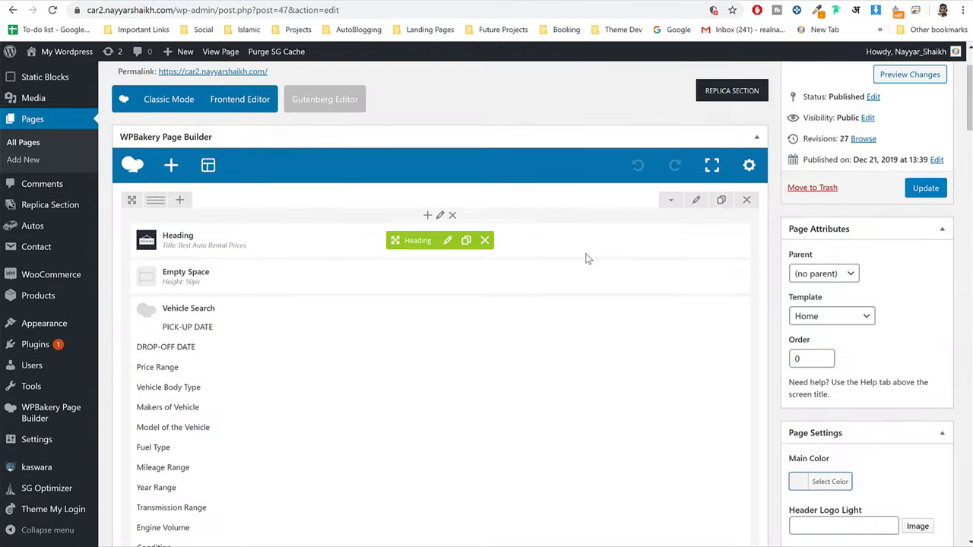
{"action": "scroll", "coordinate": [586, 258], "scroll_direction": "down", "scroll_amount": 10}
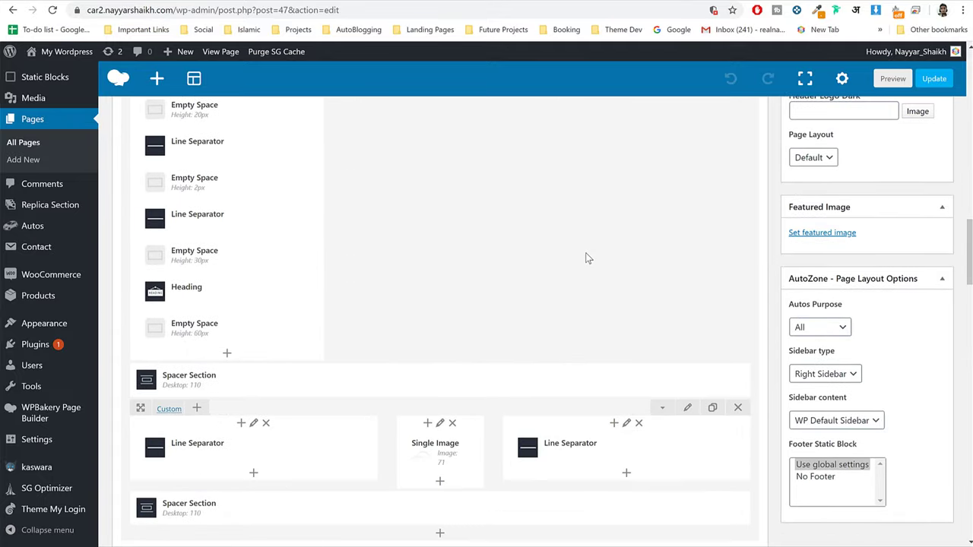
{"action": "scroll", "coordinate": [586, 258], "scroll_direction": "down", "scroll_amount": 2}
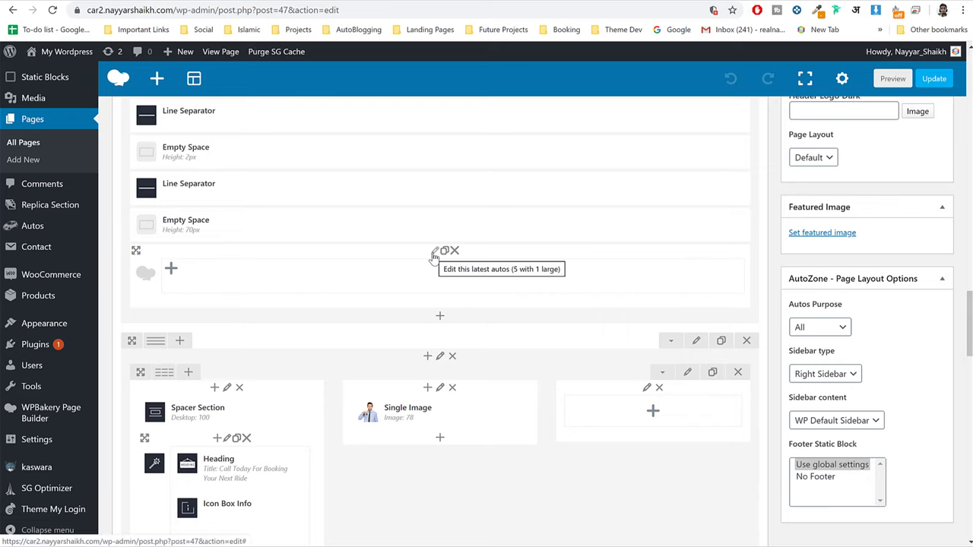
{"action": "scroll", "coordinate": [434, 257], "scroll_direction": "up", "scroll_amount": 1}
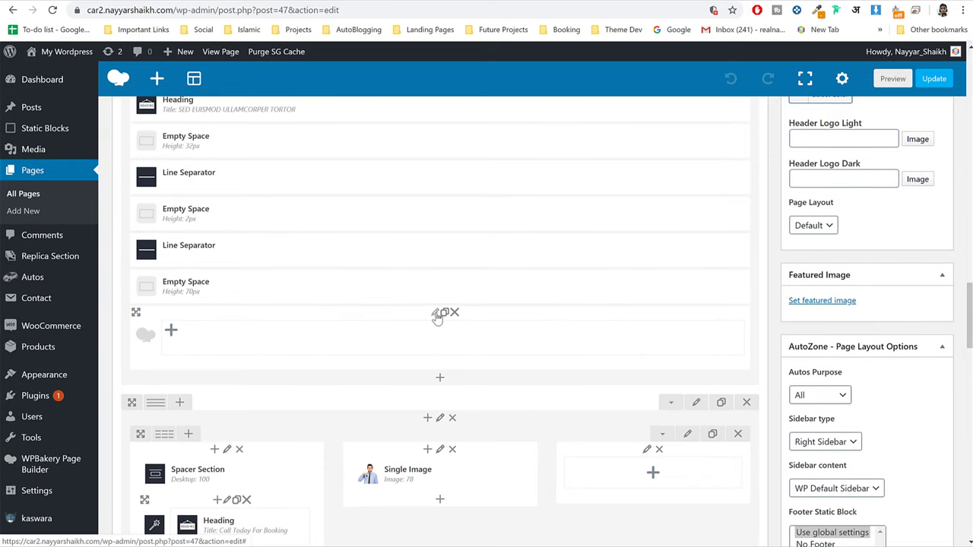
{"action": "scroll", "coordinate": [440, 316], "scroll_direction": "up", "scroll_amount": 3}
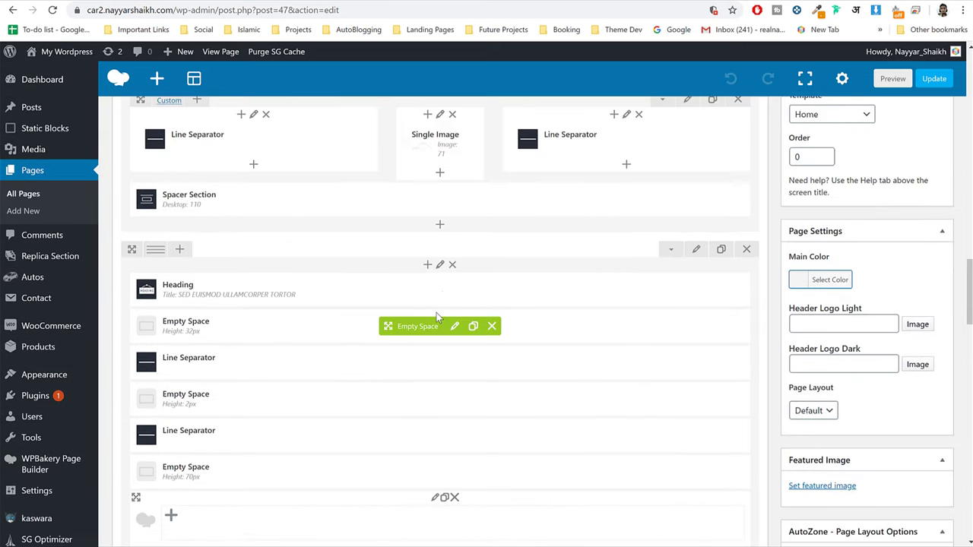
{"action": "left_click", "coordinate": [721, 249]}
{"action": "scroll", "coordinate": [706, 284], "scroll_direction": "down", "scroll_amount": 4}
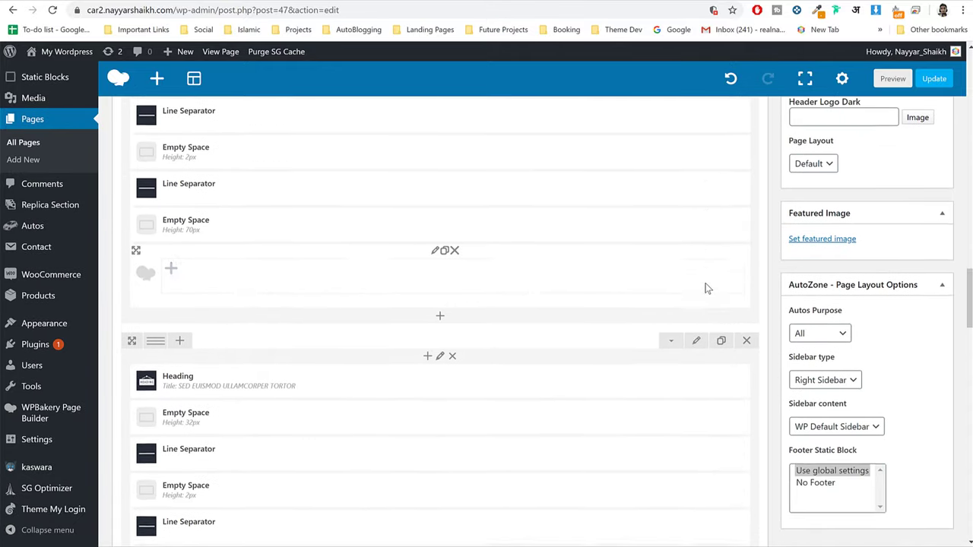
{"action": "scroll", "coordinate": [706, 288], "scroll_direction": "down", "scroll_amount": 3}
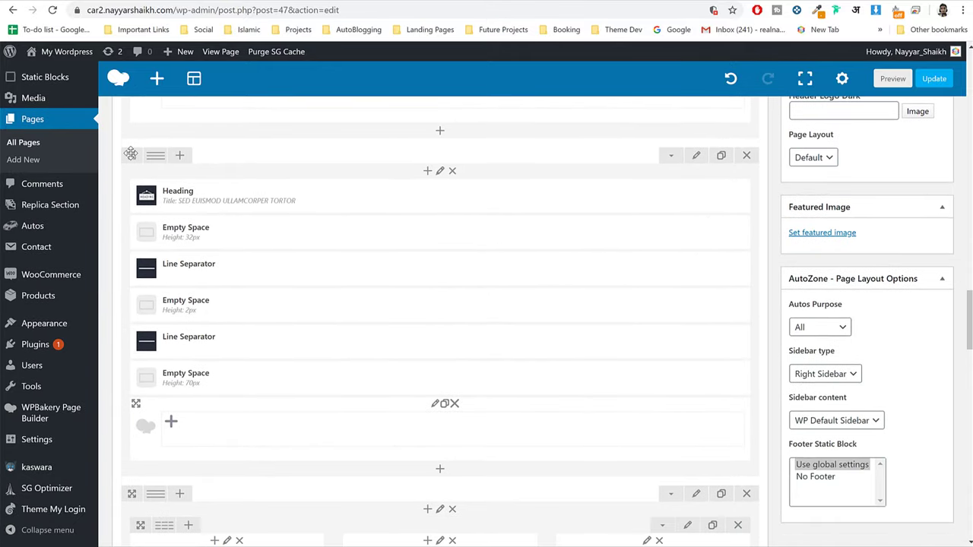
{"action": "mouse_move", "coordinate": [131, 155]}
{"action": "left_mouse_down"}
{"action": "mouse_move", "coordinate": [125, 430]}
{"action": "mouse_move", "coordinate": [135, 502]}
{"action": "mouse_move", "coordinate": [177, 443]}
{"action": "mouse_move", "coordinate": [162, 404]}
{"action": "mouse_move", "coordinate": [137, 450]}
{"action": "mouse_move", "coordinate": [133, 420]}
{"action": "mouse_move", "coordinate": [145, 135]}
{"action": "left_mouse_up"}
Move the call-to-book row above the Our Rental Fleets heading row.
{"action": "scroll", "coordinate": [248, 198], "scroll_direction": "down", "scroll_amount": 8}
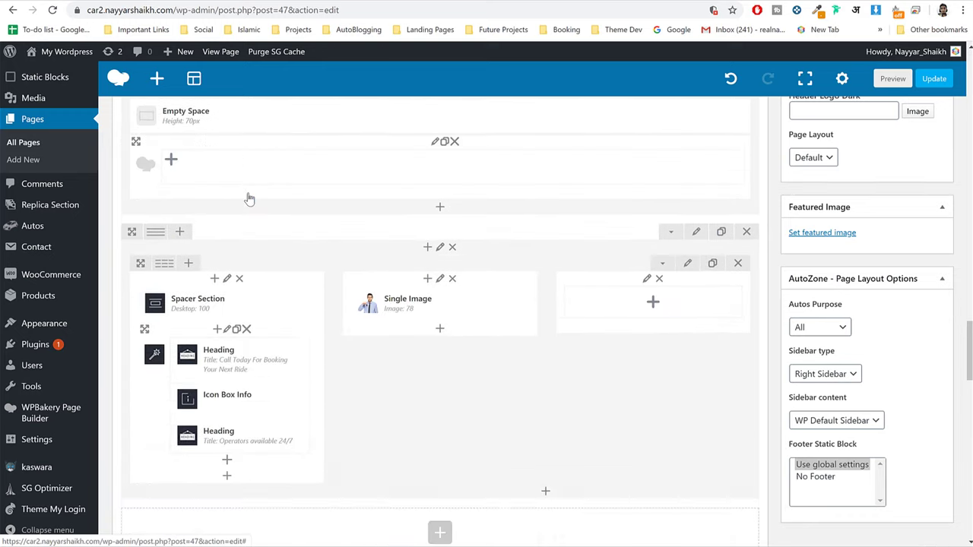
{"action": "scroll", "coordinate": [258, 244], "scroll_direction": "up", "scroll_amount": 5}
{"action": "scroll", "coordinate": [272, 275], "scroll_direction": "up", "scroll_amount": 4}
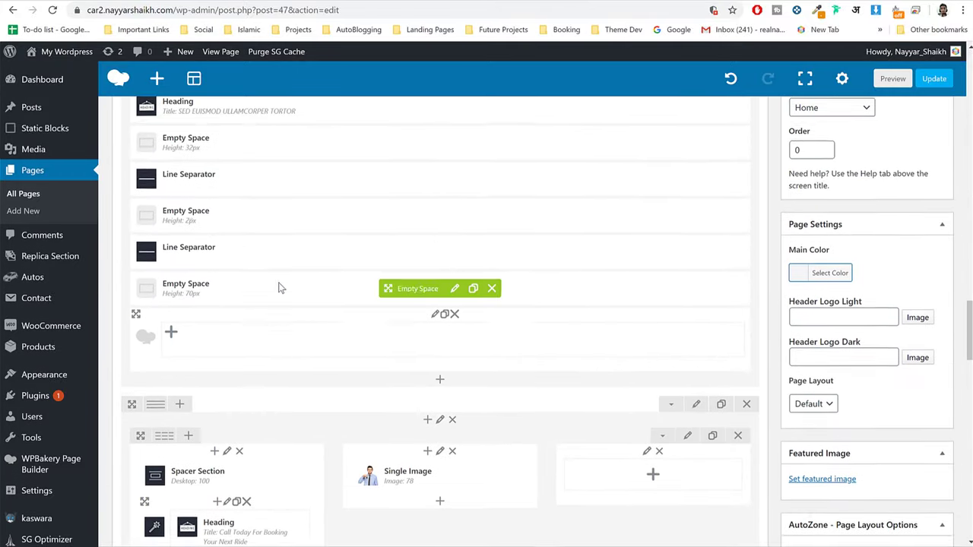
{"action": "mouse_move", "coordinate": [150, 477]}
{"action": "left_click_drag", "start_coordinate": [132, 468], "coordinate": [143, 125]}
{"action": "scroll", "coordinate": [327, 224], "scroll_direction": "down", "scroll_amount": 5}
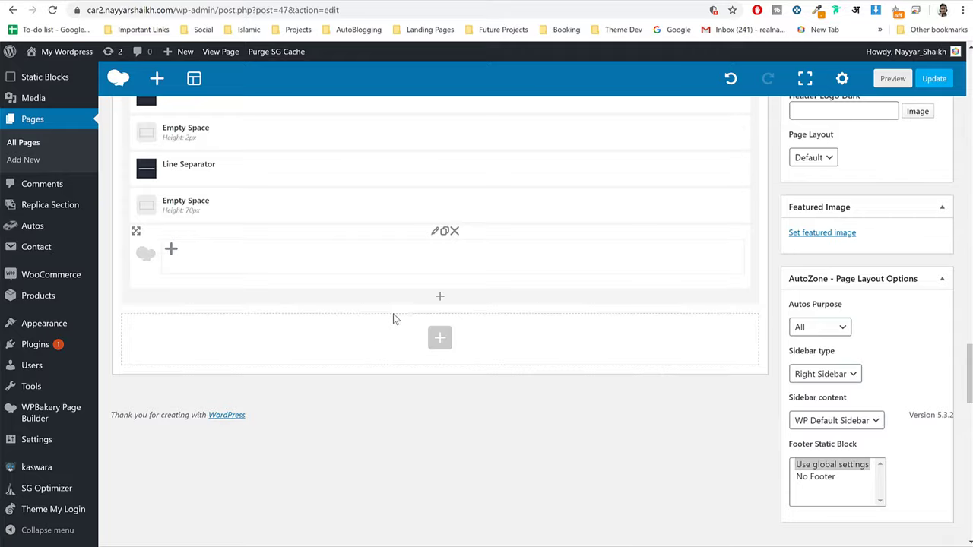
{"action": "scroll", "coordinate": [393, 319], "scroll_direction": "up", "scroll_amount": 2}
Update the page and reload the live homepage to see the new layout.
{"action": "left_click", "coordinate": [931, 78]}
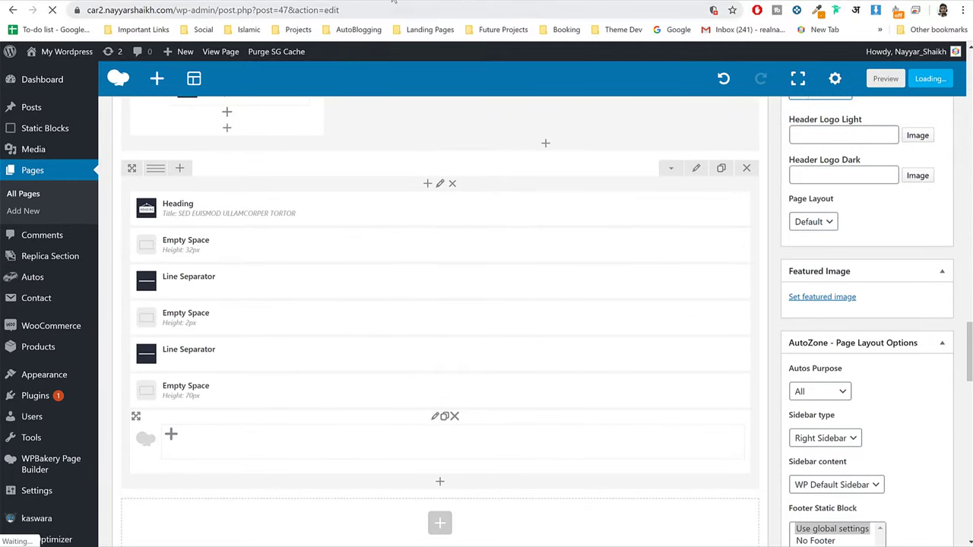
{"action": "key", "text": "ctrl+Tab"}
{"action": "left_click", "coordinate": [53, 10]}
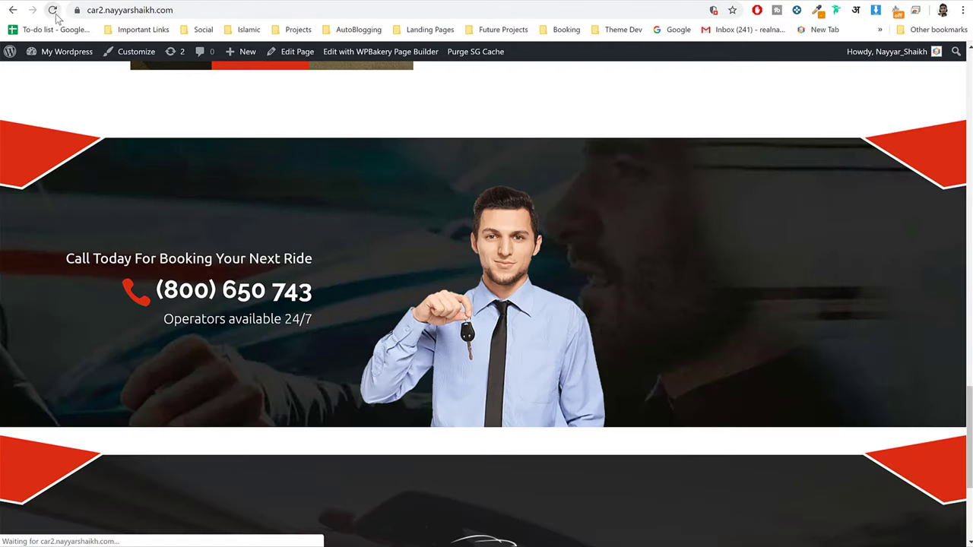
{"action": "scroll", "coordinate": [606, 205], "scroll_direction": "up", "scroll_amount": 3}
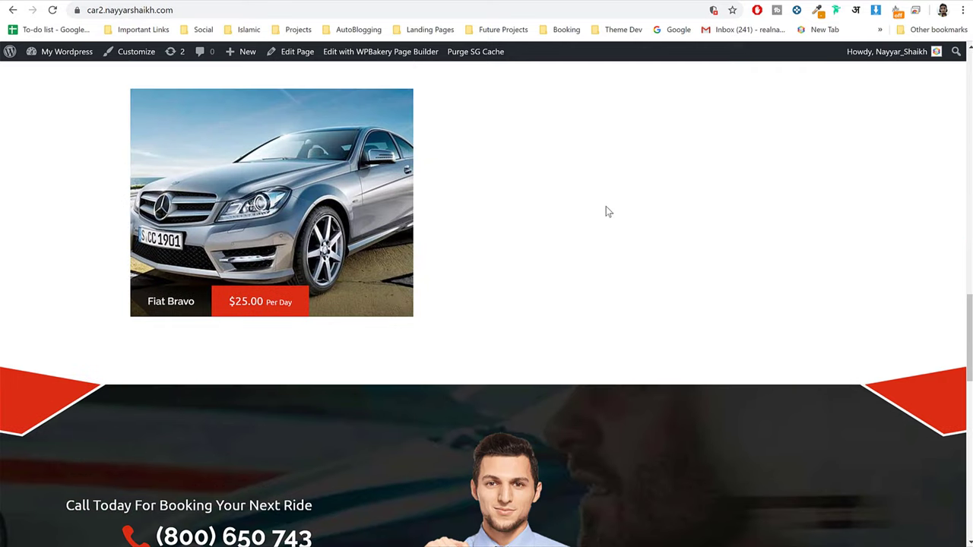
{"action": "scroll", "coordinate": [606, 206], "scroll_direction": "down", "scroll_amount": 5}
{"action": "left_click_drag", "start_coordinate": [404, 281], "coordinate": [537, 315]}
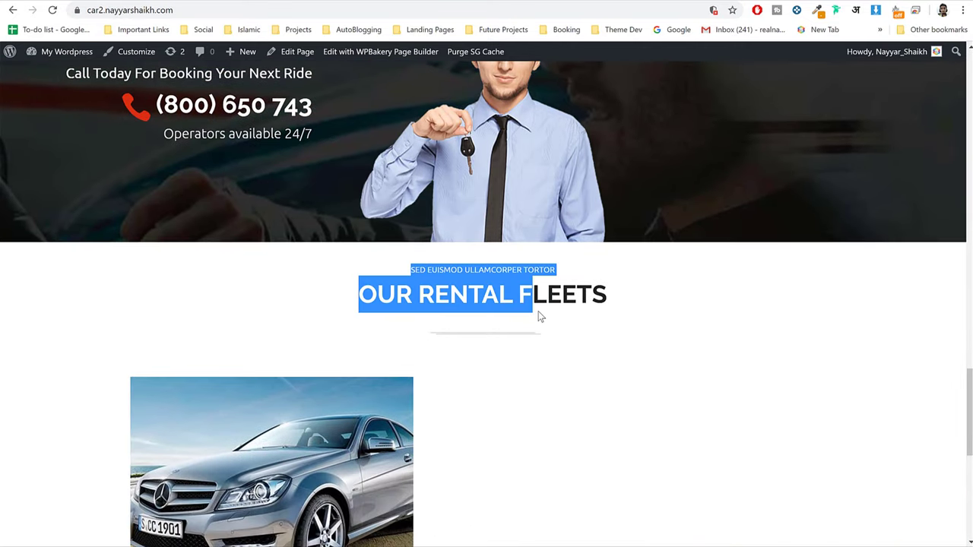
{"action": "left_click", "coordinate": [586, 311]}
Check the Our Rental Fleets heading on the live page, then go back to the page editor.
{"action": "scroll", "coordinate": [587, 311], "scroll_direction": "down", "scroll_amount": 5}
{"action": "scroll", "coordinate": [587, 314], "scroll_direction": "up", "scroll_amount": 4}
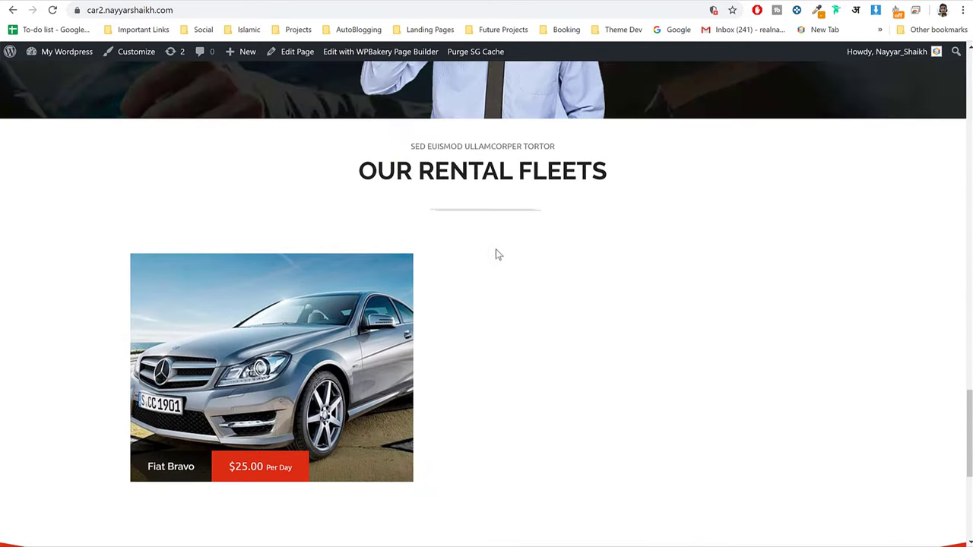
{"action": "left_click_drag", "start_coordinate": [411, 144], "coordinate": [589, 161]}
{"action": "left_click", "coordinate": [510, 204]}
{"action": "left_click", "coordinate": [219, 2]}
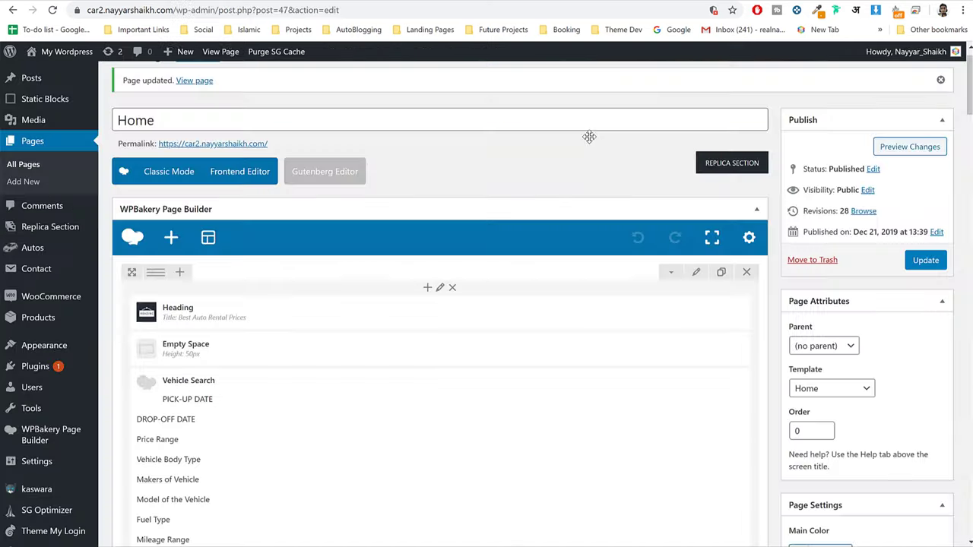
{"action": "scroll", "coordinate": [650, 195], "scroll_direction": "down", "scroll_amount": 10}
Delete the empty block at the section's end and add a Carousel Slider in its place.
{"action": "scroll", "coordinate": [648, 216], "scroll_direction": "down", "scroll_amount": 10}
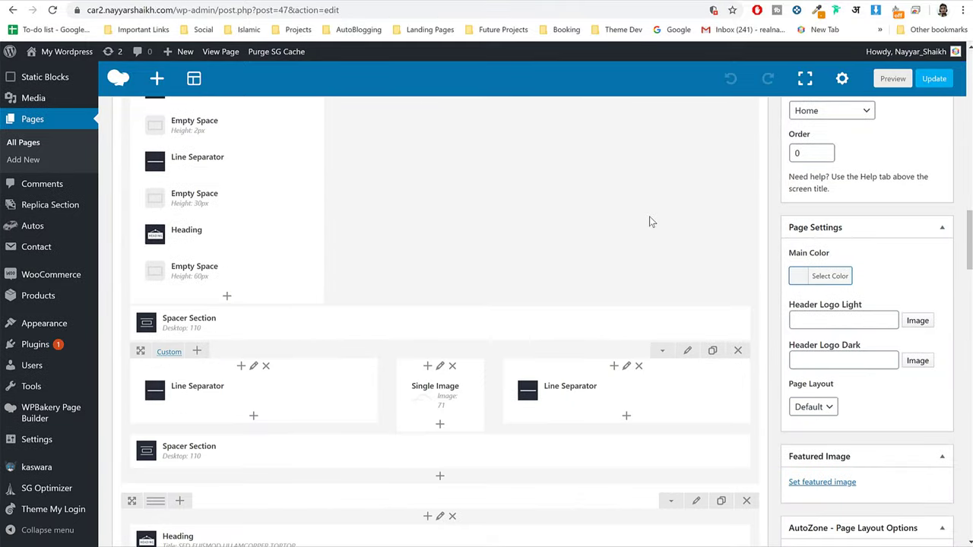
{"action": "left_click", "coordinate": [452, 263]}
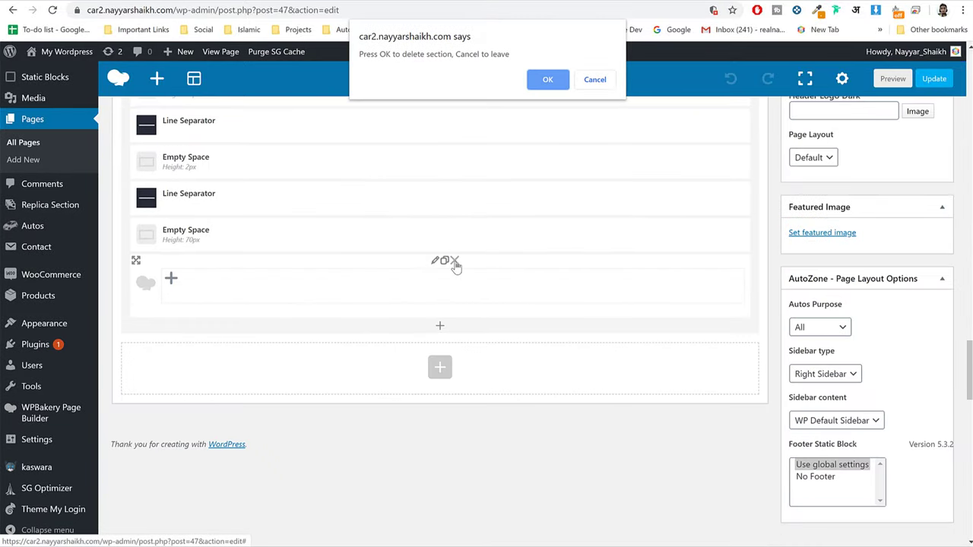
{"action": "left_click", "coordinate": [550, 80]}
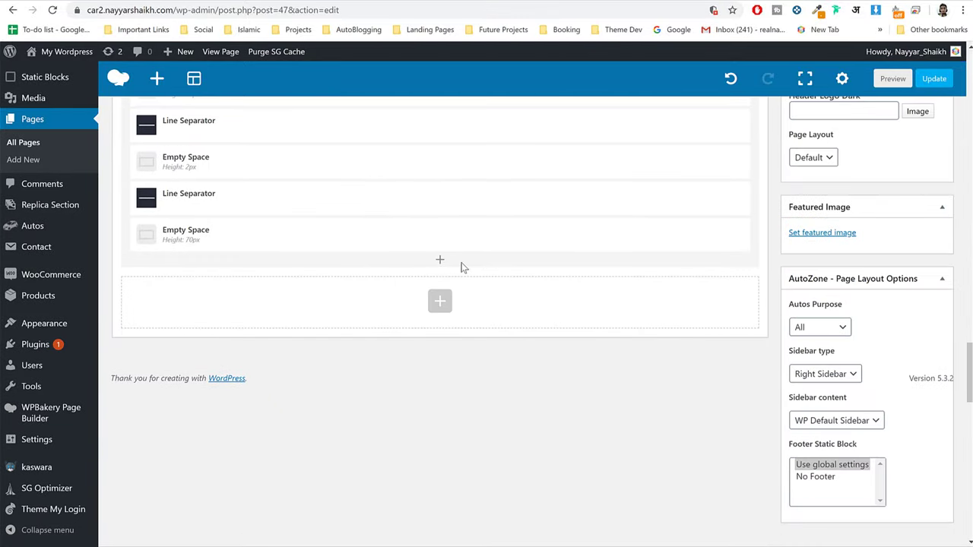
{"action": "left_click", "coordinate": [438, 260]}
{"action": "type", "text": "caro"}
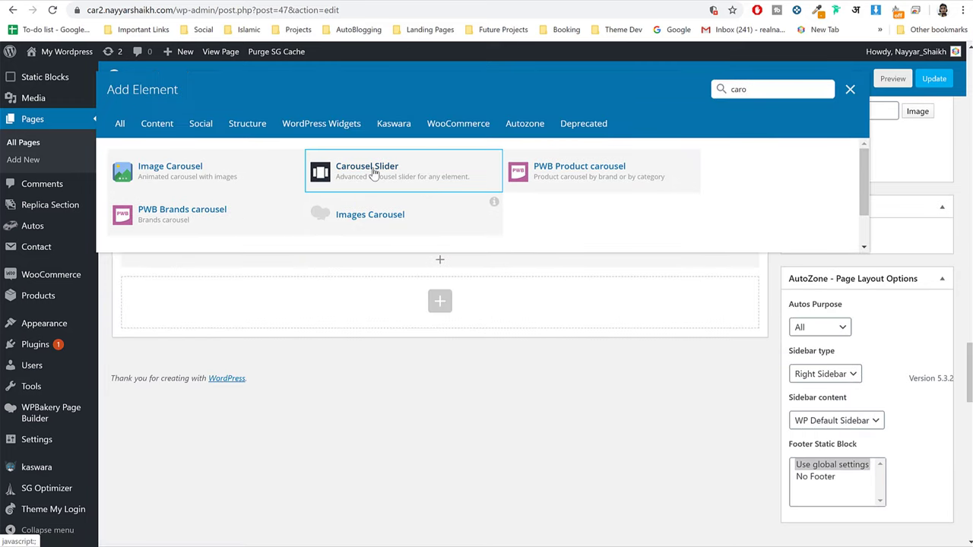
{"action": "left_click", "coordinate": [378, 172]}
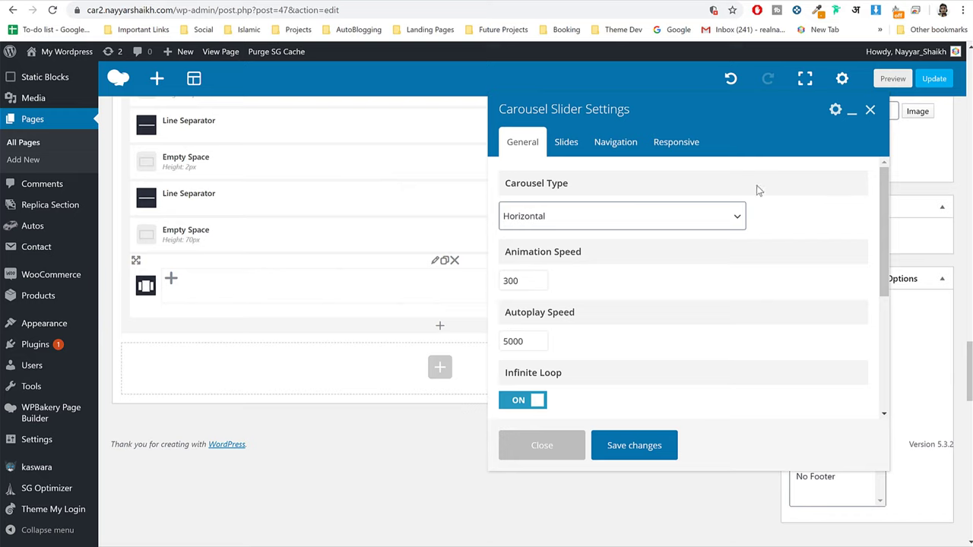
Set the carousel's desktop and tablet slides-to-show to 1 and save the settings.
{"action": "left_click", "coordinate": [581, 151]}
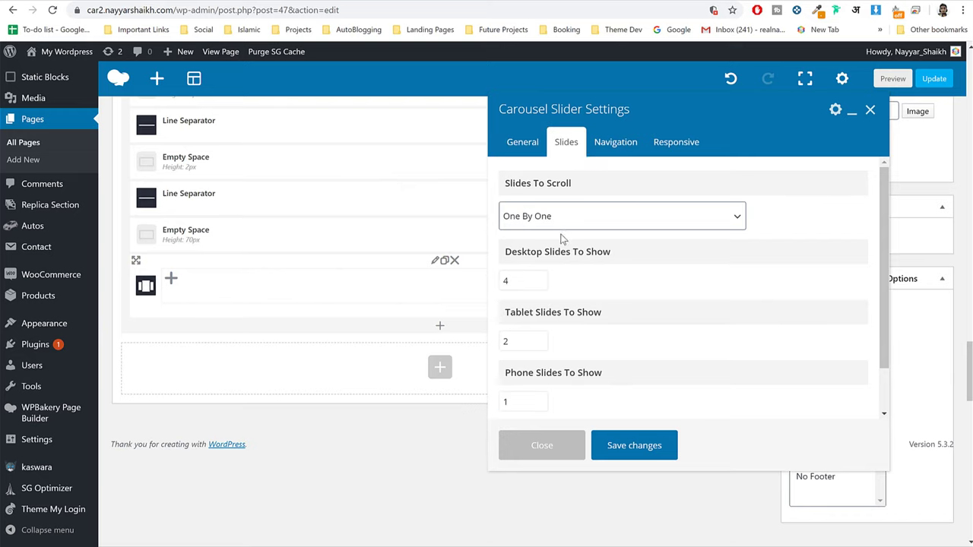
{"action": "left_click_drag", "start_coordinate": [517, 275], "coordinate": [456, 283]}
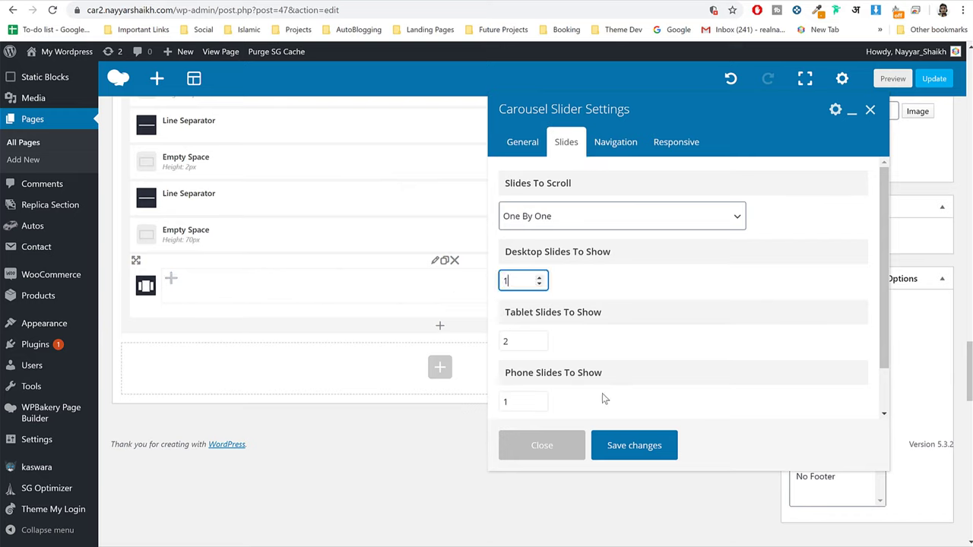
{"action": "key", "text": "Tab"}
{"action": "type", "text": "1"}
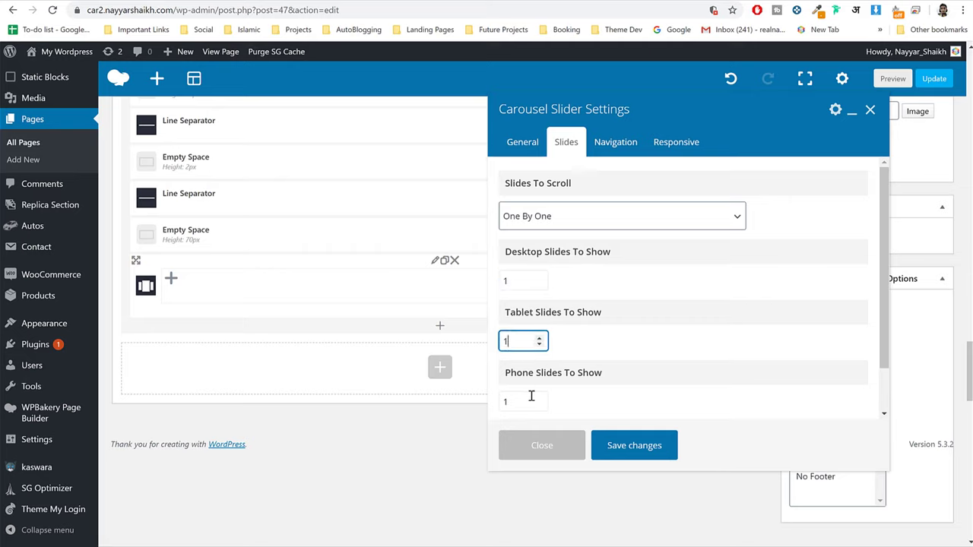
{"action": "scroll", "coordinate": [563, 357], "scroll_direction": "down", "scroll_amount": 1}
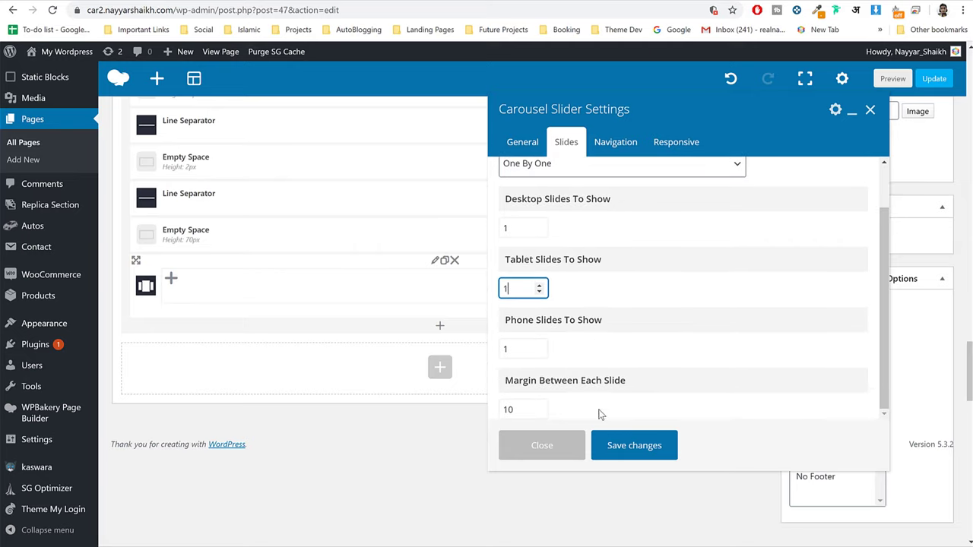
{"action": "scroll", "coordinate": [569, 296], "scroll_direction": "up", "scroll_amount": 1}
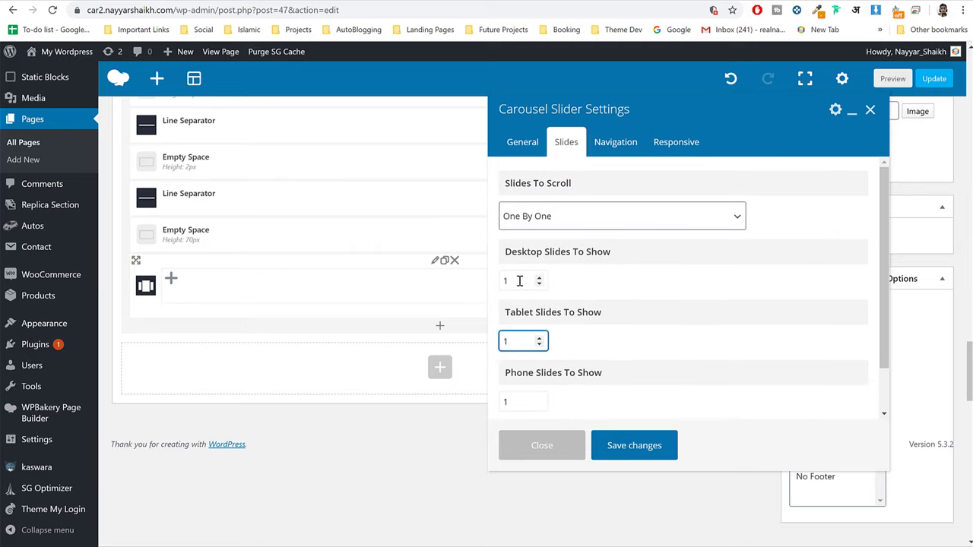
{"action": "double_click", "coordinate": [519, 281]}
{"action": "scroll", "coordinate": [523, 359], "scroll_direction": "down", "scroll_amount": 1}
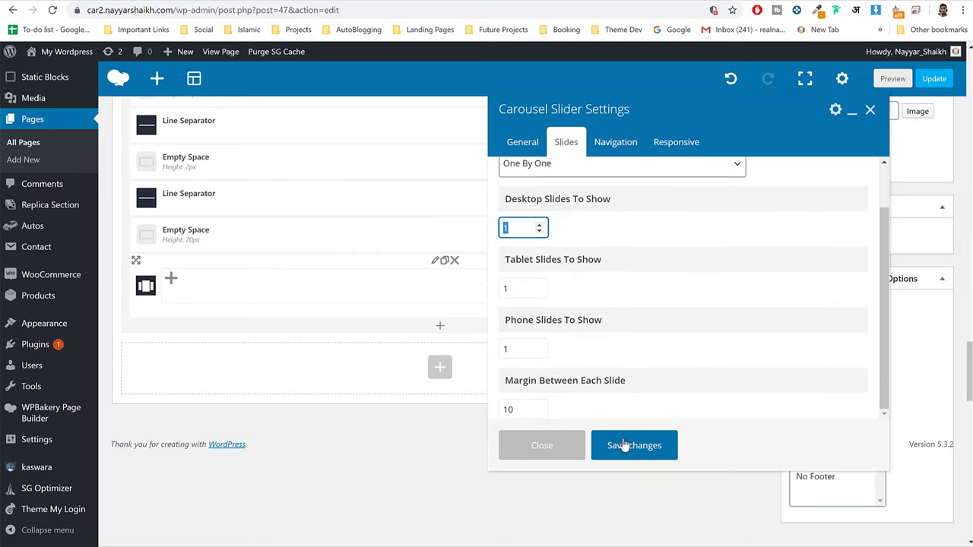
{"action": "left_click", "coordinate": [623, 446]}
Cycle through the reviews carousel on the reference site for comparison.
{"action": "key", "text": "ctrl+Tab"}
{"action": "left_click_drag", "start_coordinate": [428, 369], "coordinate": [119, 285]}
{"action": "left_click_drag", "start_coordinate": [643, 301], "coordinate": [114, 276]}
{"action": "left_click_drag", "start_coordinate": [589, 278], "coordinate": [559, 260]}
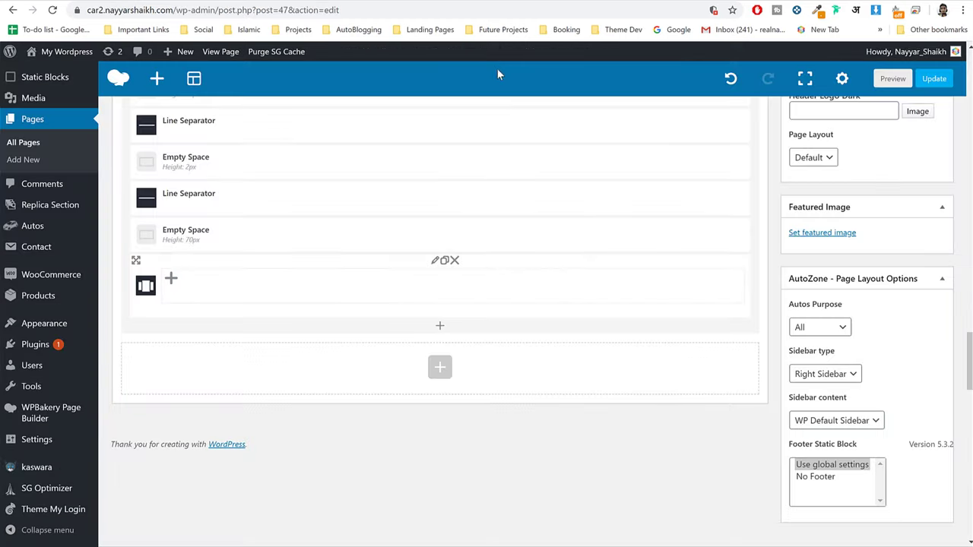
Add a Testimonial element inside the carousel.
{"action": "left_click", "coordinate": [181, 281]}
{"action": "type", "text": "test"}
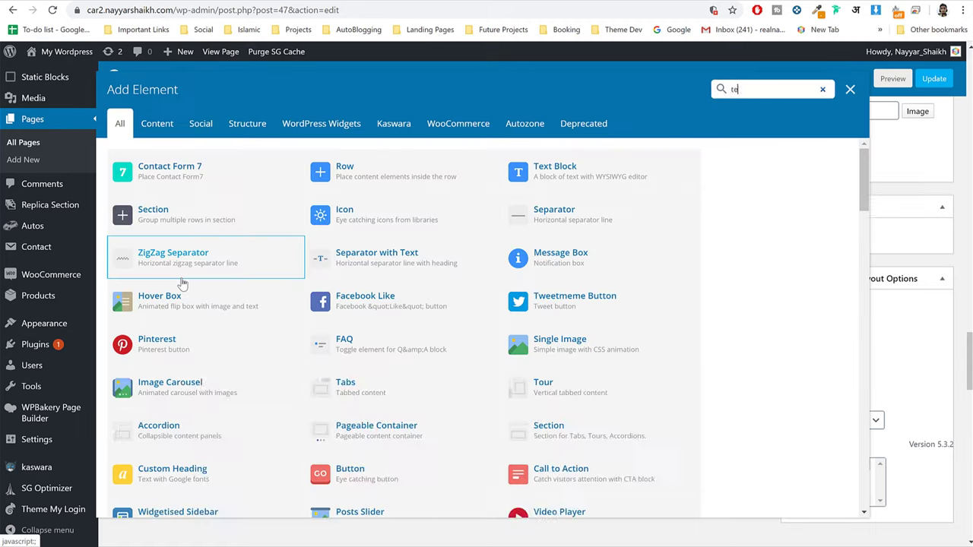
{"action": "left_click", "coordinate": [228, 170]}
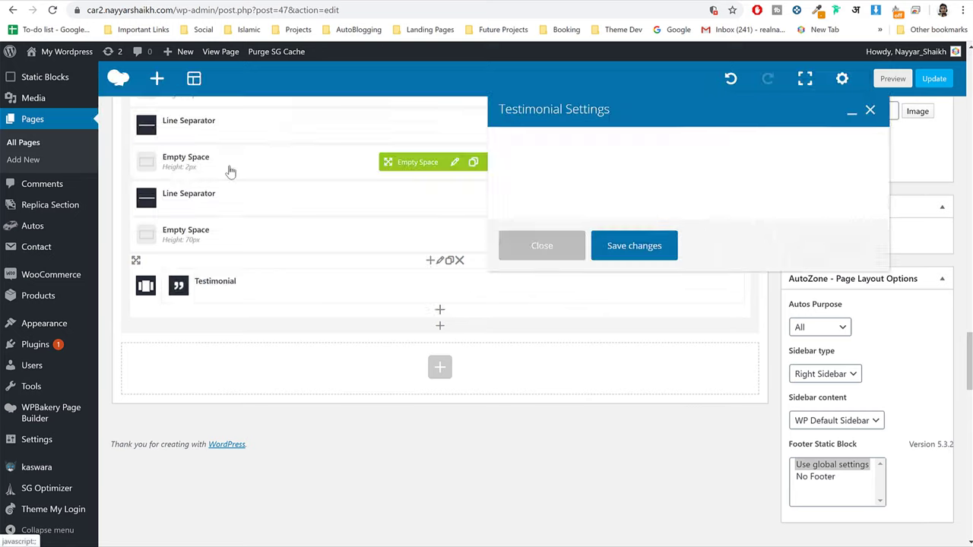
{"action": "scroll", "coordinate": [671, 289], "scroll_direction": "down", "scroll_amount": 5}
{"action": "scroll", "coordinate": [671, 289], "scroll_direction": "up", "scroll_amount": 5}
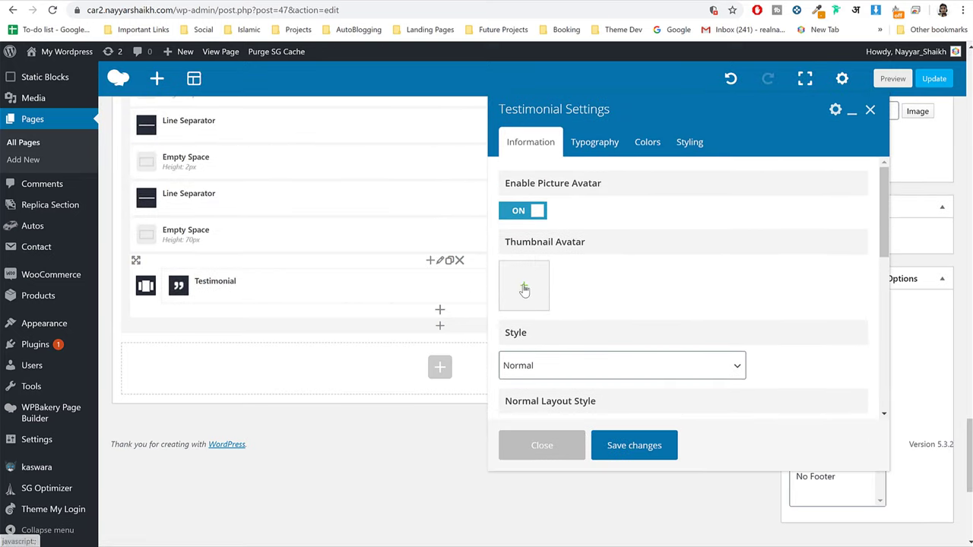
Upload the shutterstock-297639647 portrait and use it as the testimonial avatar.
{"action": "left_click", "coordinate": [524, 285]}
{"action": "left_click", "coordinate": [51, 102]}
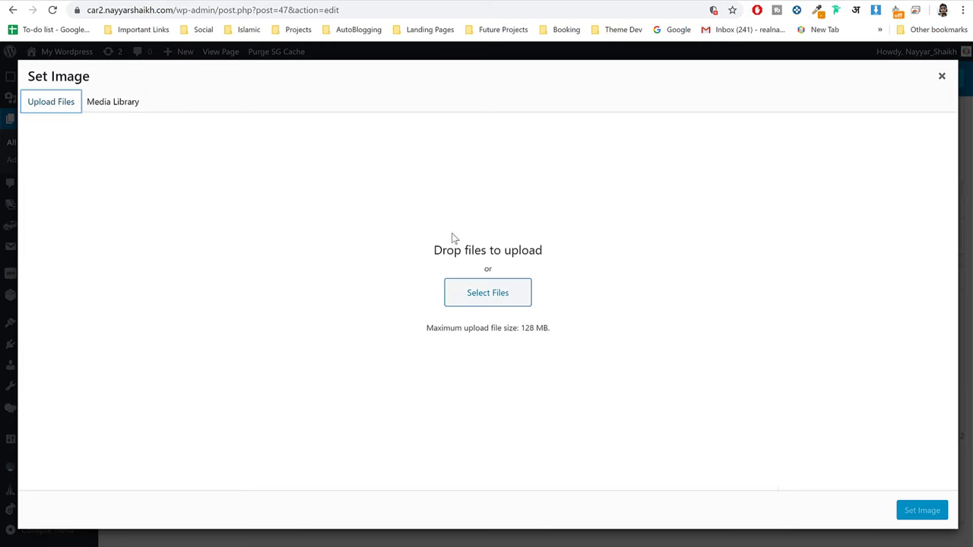
{"action": "left_click", "coordinate": [487, 293]}
{"action": "scroll", "coordinate": [463, 201], "scroll_direction": "down", "scroll_amount": 3}
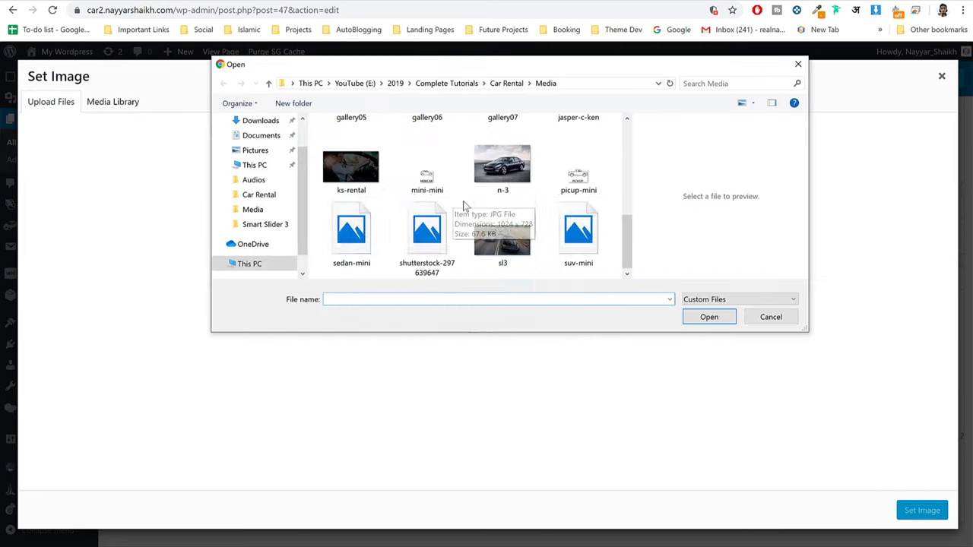
{"action": "left_click", "coordinate": [427, 244]}
{"action": "left_click", "coordinate": [709, 317]}
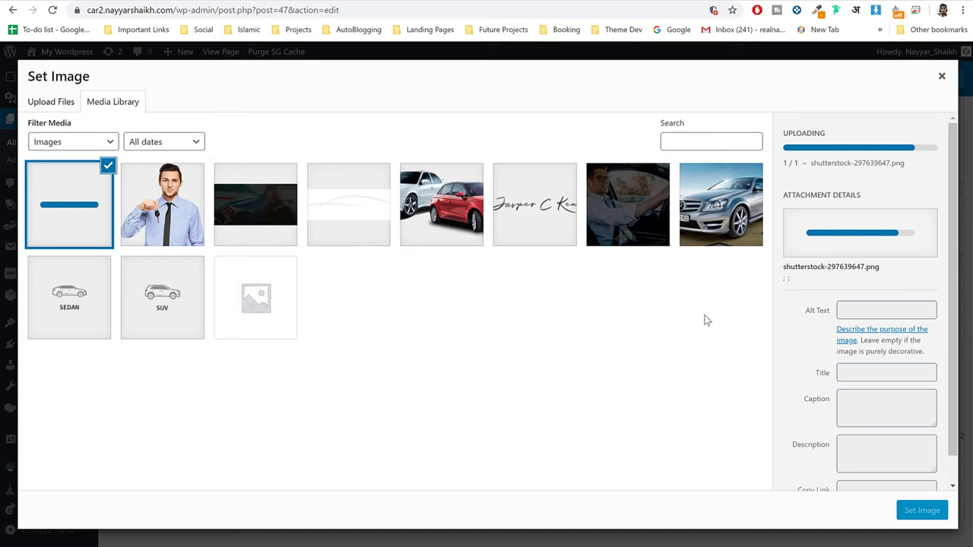
{"action": "left_click", "coordinate": [922, 511]}
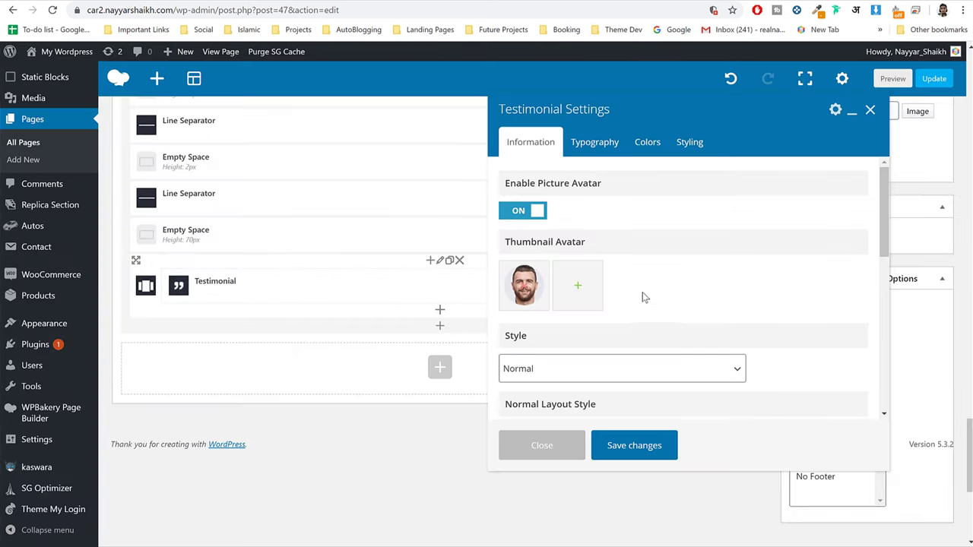
Enter the reviewer's name, leave Title empty, and paste the lorem-ipsum quote into Content.
{"action": "scroll", "coordinate": [798, 252], "scroll_direction": "down", "scroll_amount": 5}
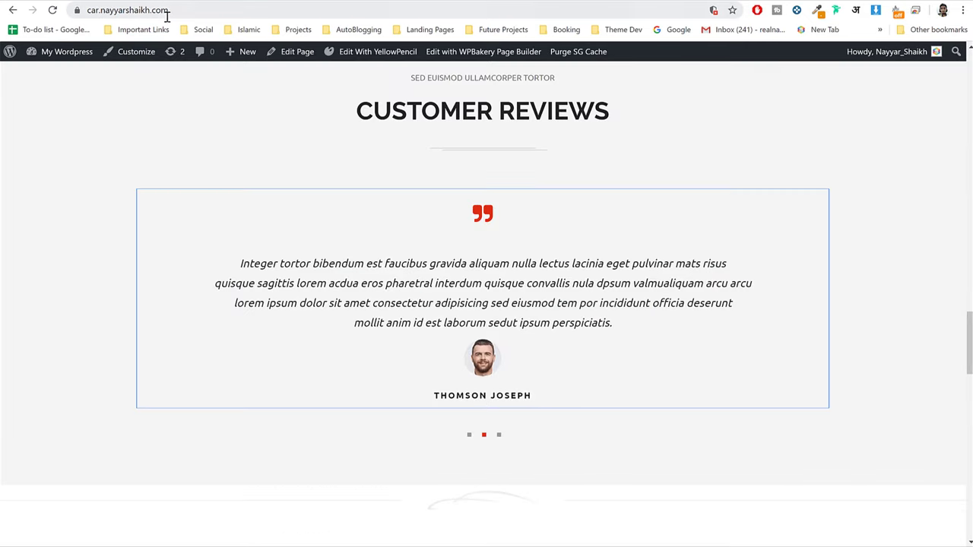
{"action": "left_click", "coordinate": [167, 10]}
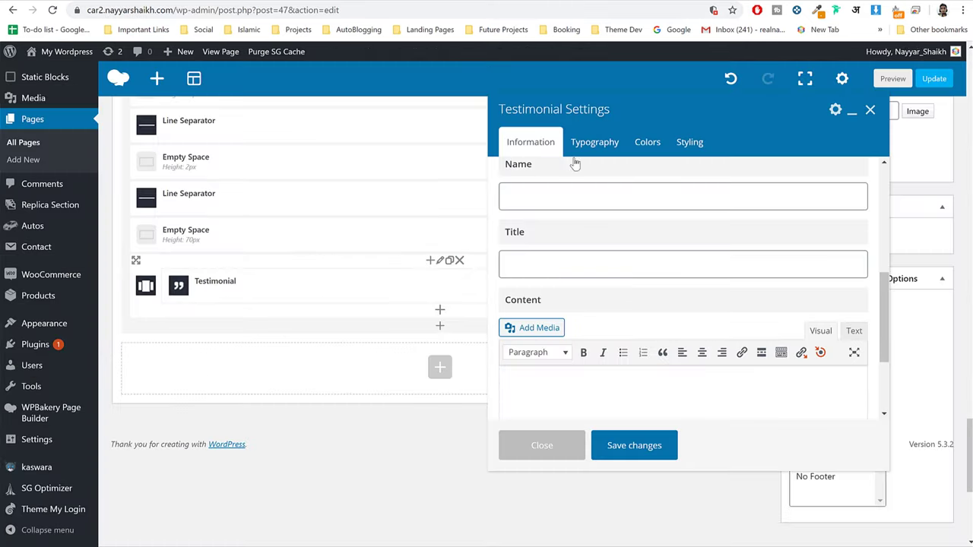
{"action": "left_click", "coordinate": [578, 193]}
{"action": "type", "text": "John Doe"}
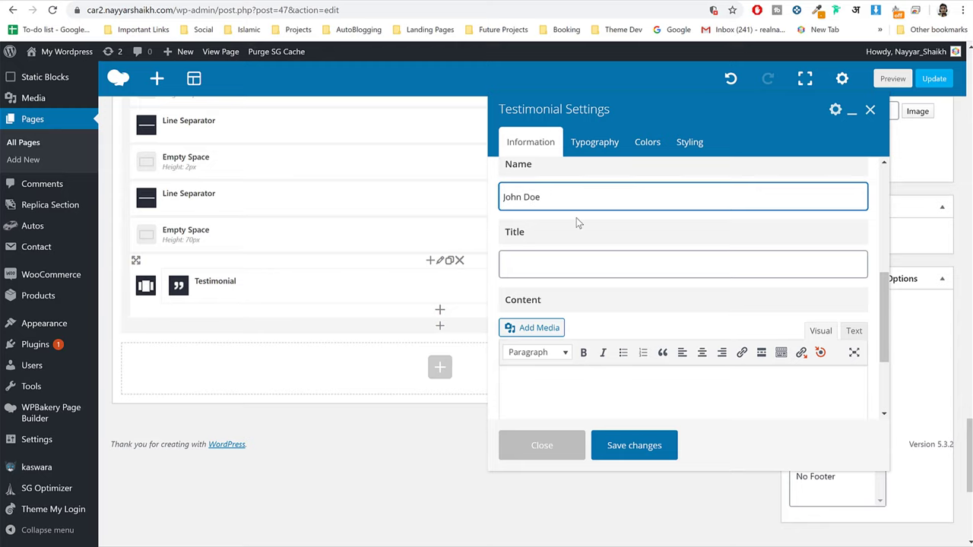
{"action": "left_click", "coordinate": [568, 253]}
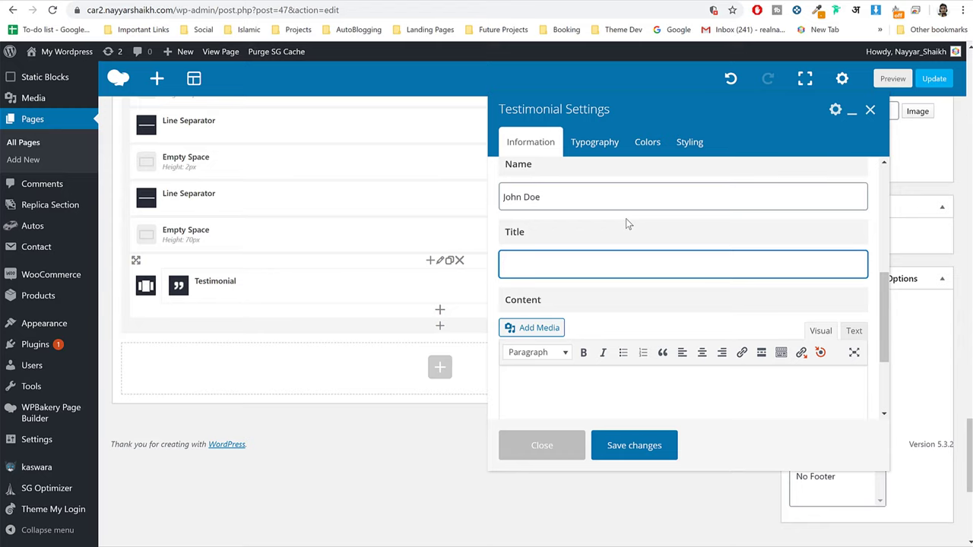
{"action": "scroll", "coordinate": [627, 194], "scroll_direction": "down", "scroll_amount": 1}
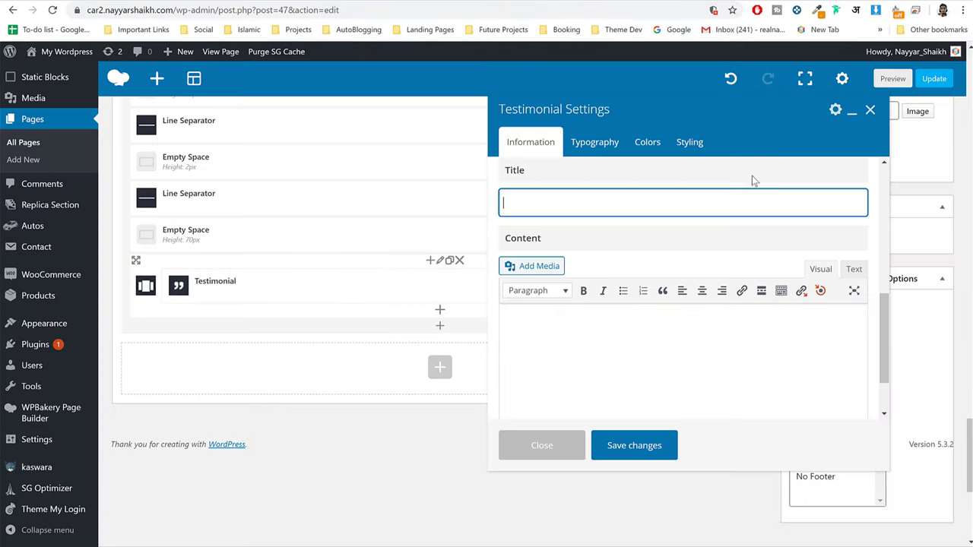
{"action": "left_click", "coordinate": [658, 365]}
{"action": "type", "text": "Integer tortor bibendum est faucibus gravida aliquam nulla lectus lacinia eget pulvinar mats risus quisque sagittis lorem acdua eros pharetral interdum quisque convallis nula dpsum valmualiquam arcu arcu lorem ipsum dolor sit amet consectetur adipisicing sed eiusmod tem por incididunt officia deserunt mollit anim id est laborum sedut ipsum perspiciatis."}
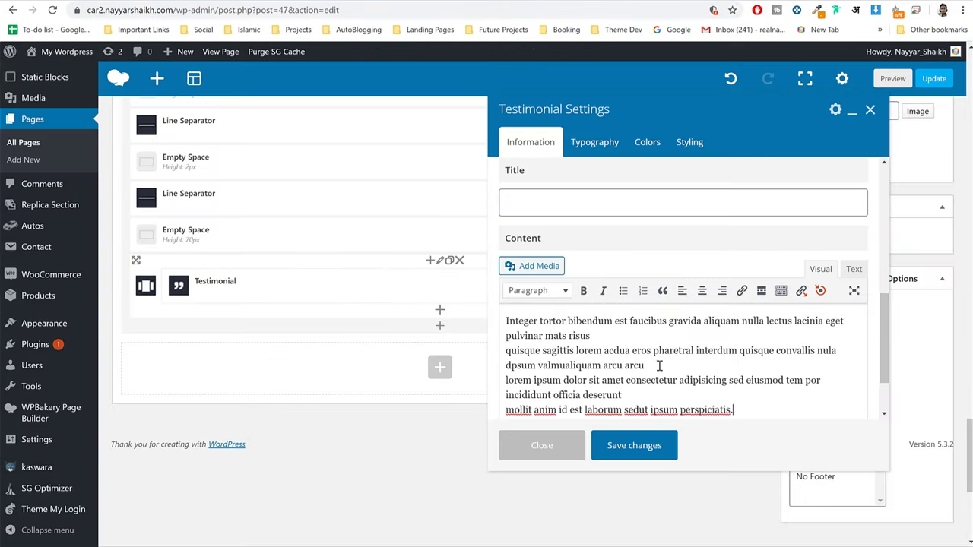
Style the testimonial name at 14px font size, weight 700, colour #222.
{"action": "left_click", "coordinate": [600, 145]}
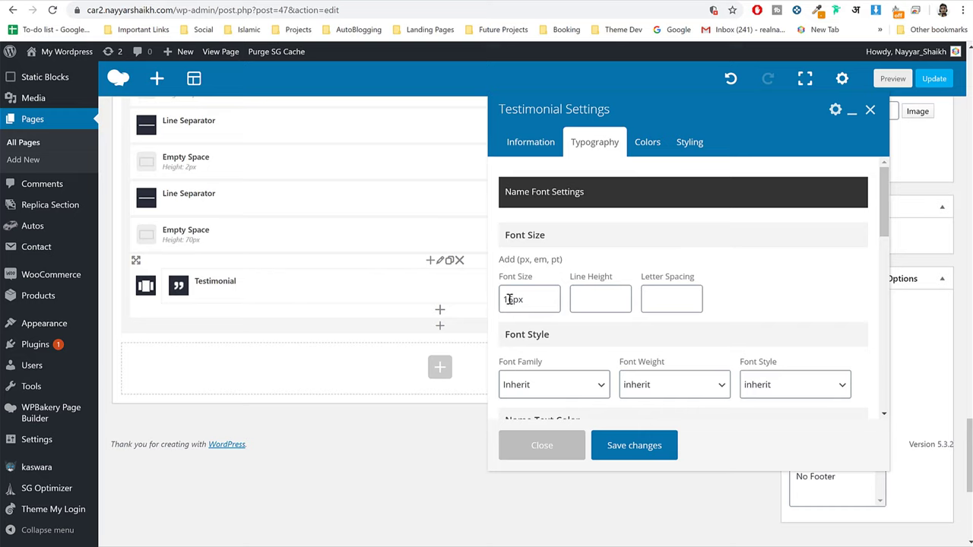
{"action": "left_click_drag", "start_coordinate": [583, 192], "coordinate": [506, 192]}
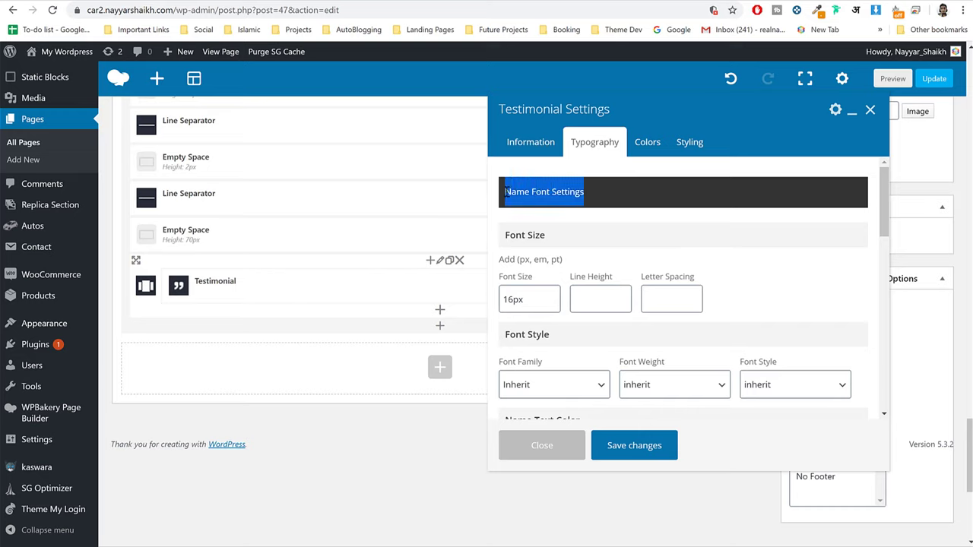
{"action": "left_click", "coordinate": [508, 299]}
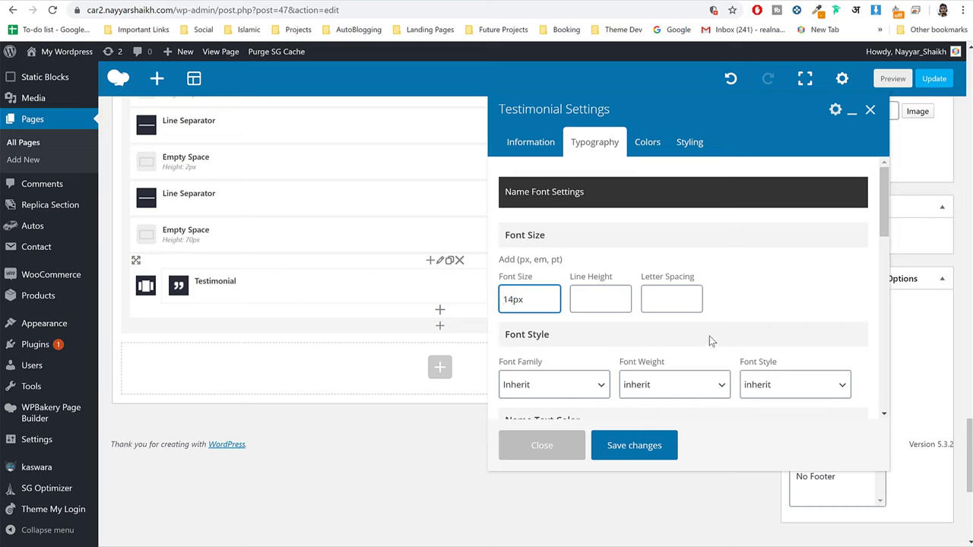
{"action": "scroll", "coordinate": [703, 319], "scroll_direction": "down", "scroll_amount": 3}
{"action": "left_click", "coordinate": [688, 262]}
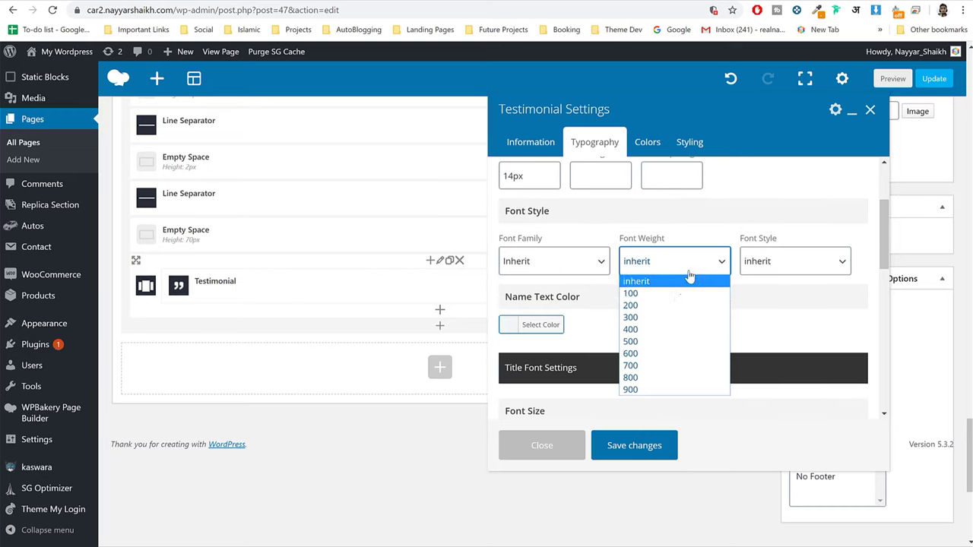
{"action": "left_click", "coordinate": [658, 366]}
{"action": "left_click", "coordinate": [557, 327]}
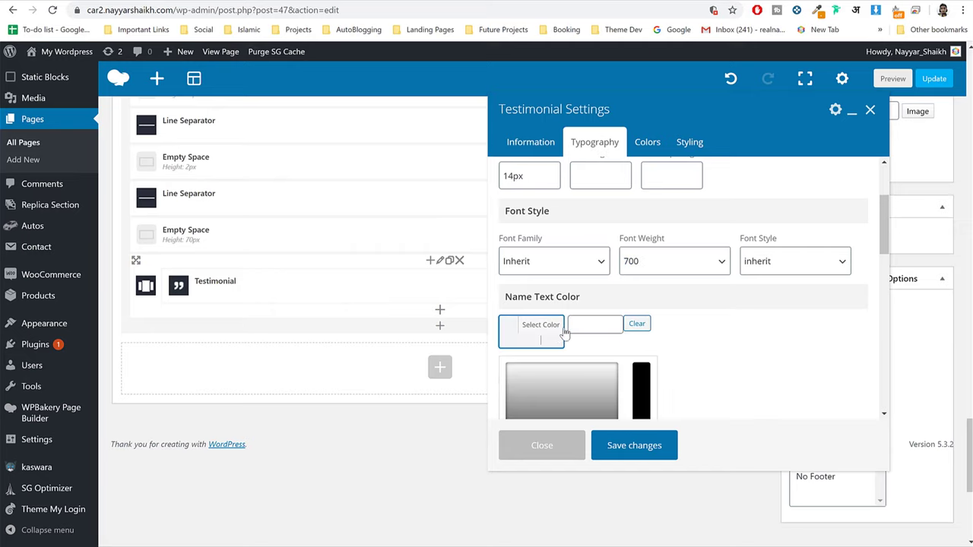
{"action": "left_click", "coordinate": [602, 328]}
{"action": "type", "text": "222"}
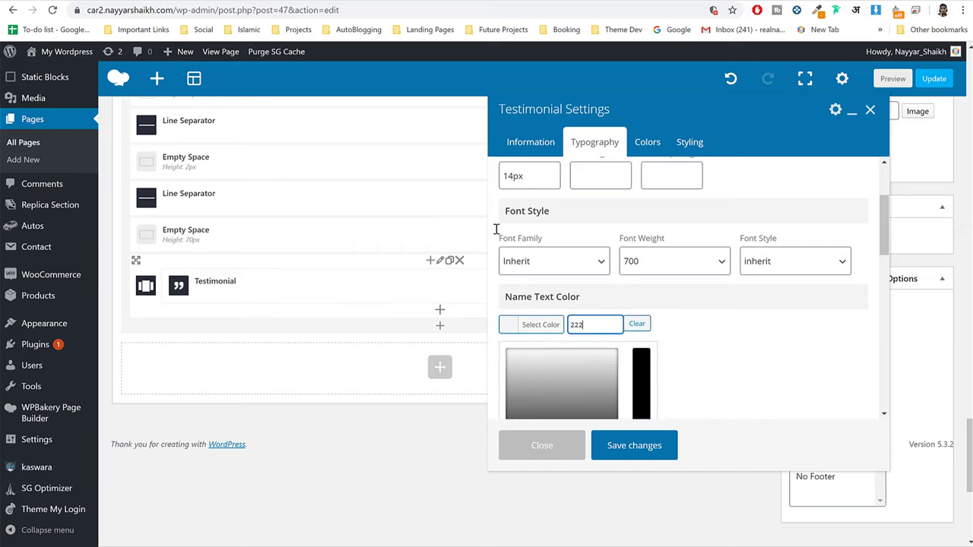
{"action": "left_click", "coordinate": [690, 328]}
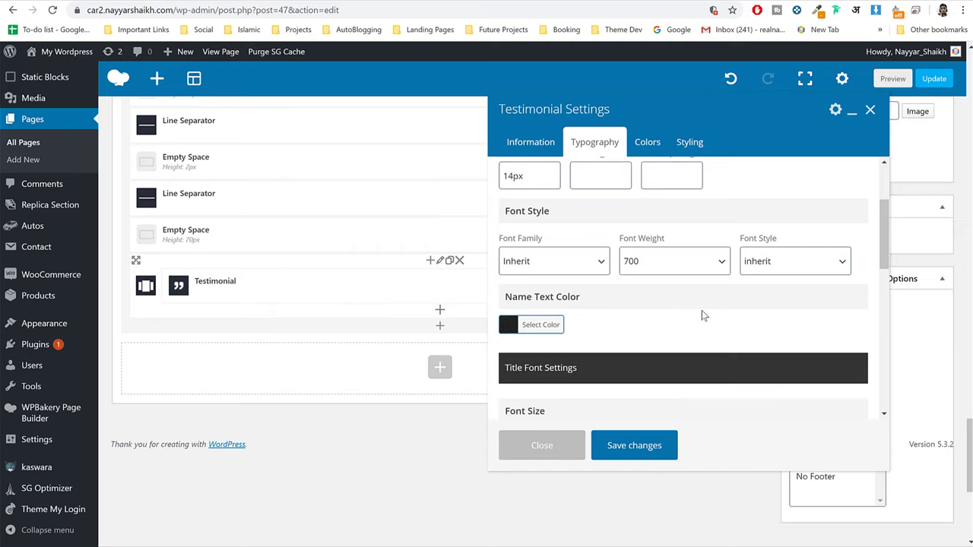
Set the quote to 18px, 1.8 line height, italic and dark colour, then save and update.
{"action": "scroll", "coordinate": [702, 310], "scroll_direction": "down", "scroll_amount": 3}
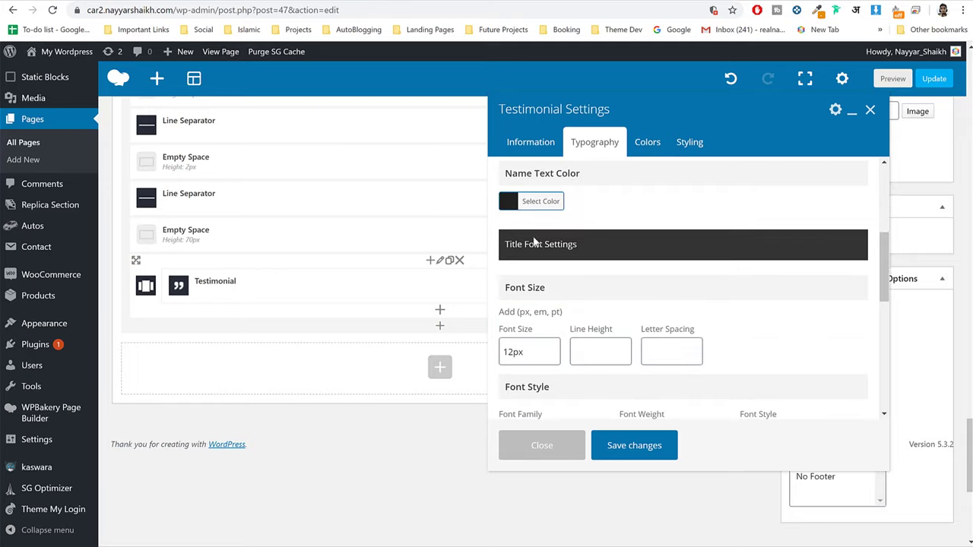
{"action": "scroll", "coordinate": [590, 256], "scroll_direction": "down", "scroll_amount": 8}
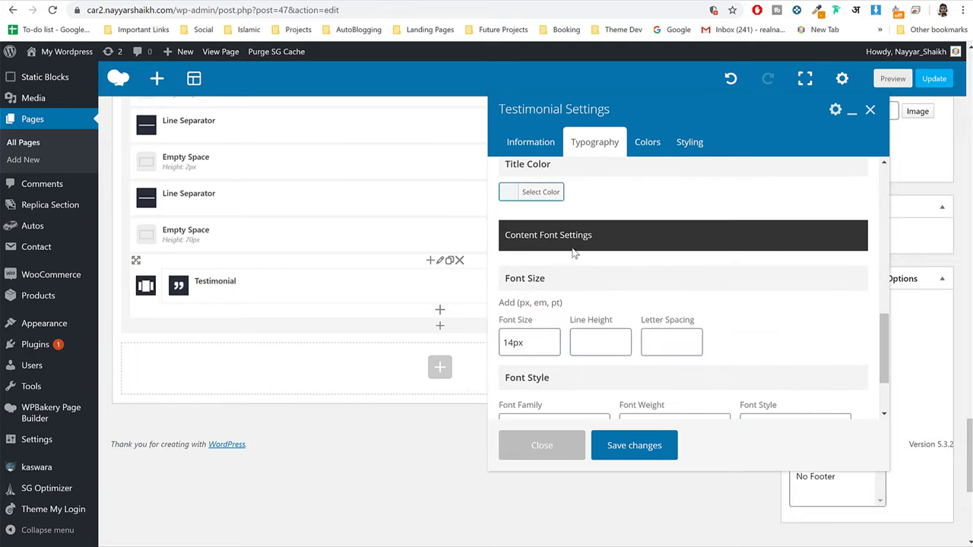
{"action": "scroll", "coordinate": [555, 243], "scroll_direction": "down", "scroll_amount": 3}
{"action": "left_click_drag", "start_coordinate": [522, 250], "coordinate": [513, 251]}
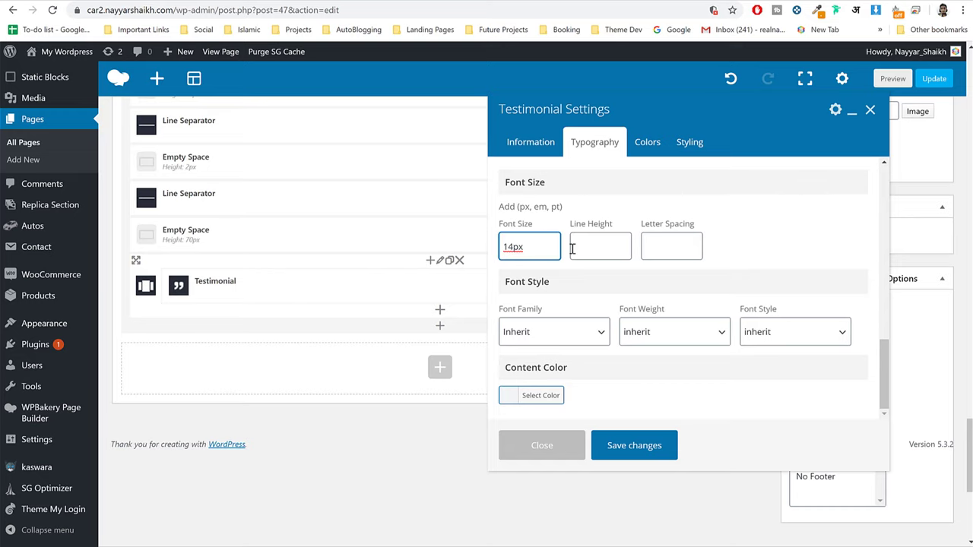
{"action": "type", "text": "8"}
{"action": "left_click", "coordinate": [564, 245]}
{"action": "left_click", "coordinate": [599, 252]}
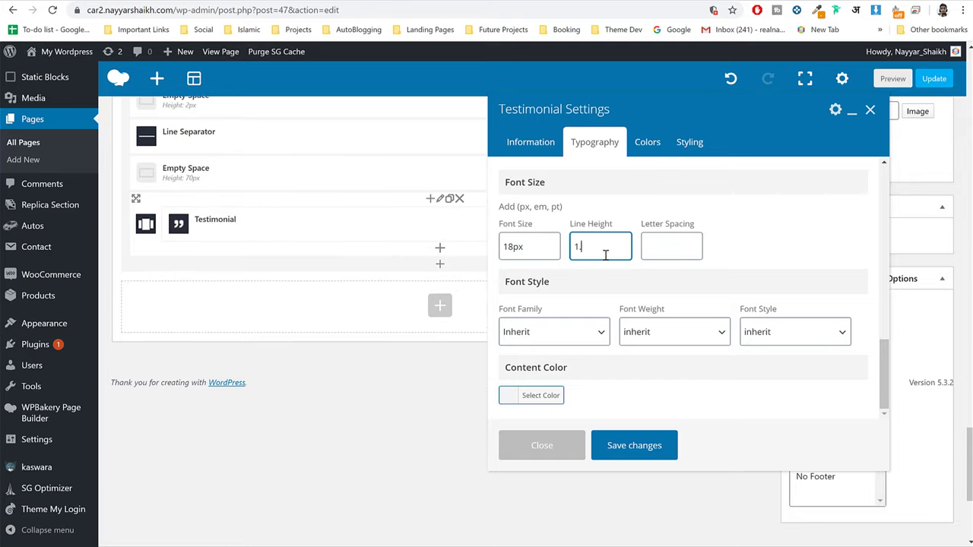
{"action": "left_click", "coordinate": [791, 339]}
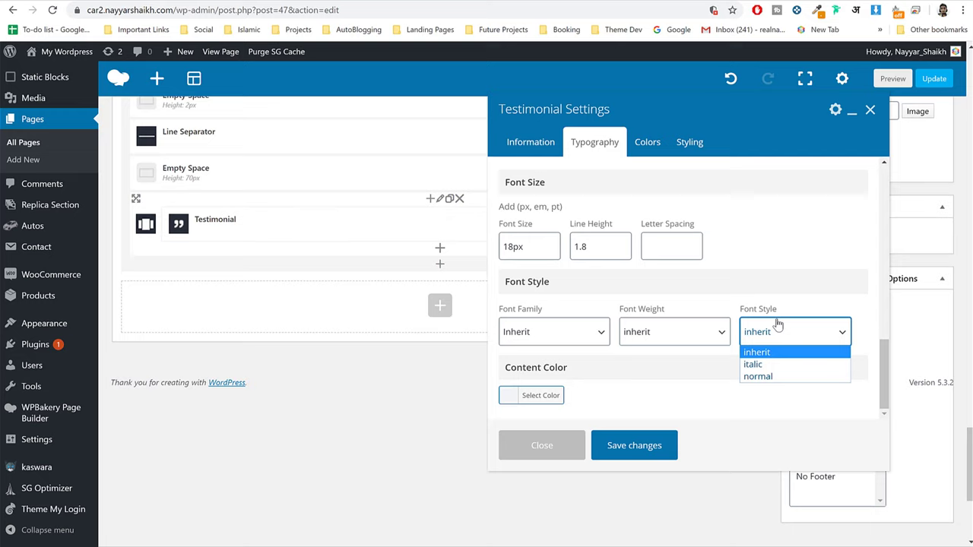
{"action": "left_click", "coordinate": [776, 368]}
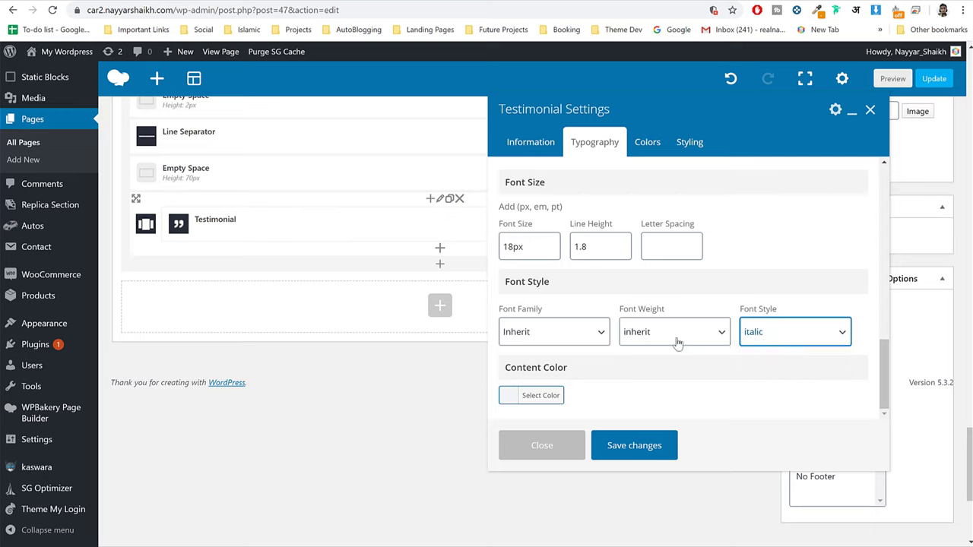
{"action": "left_click", "coordinate": [553, 400]}
{"action": "left_click", "coordinate": [580, 394]}
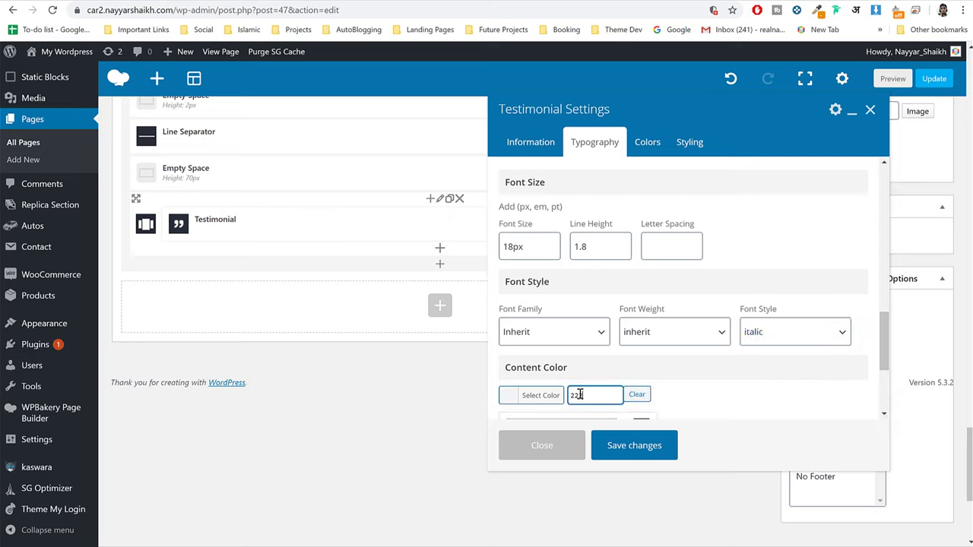
{"action": "left_click", "coordinate": [658, 395]}
{"action": "left_click", "coordinate": [654, 449]}
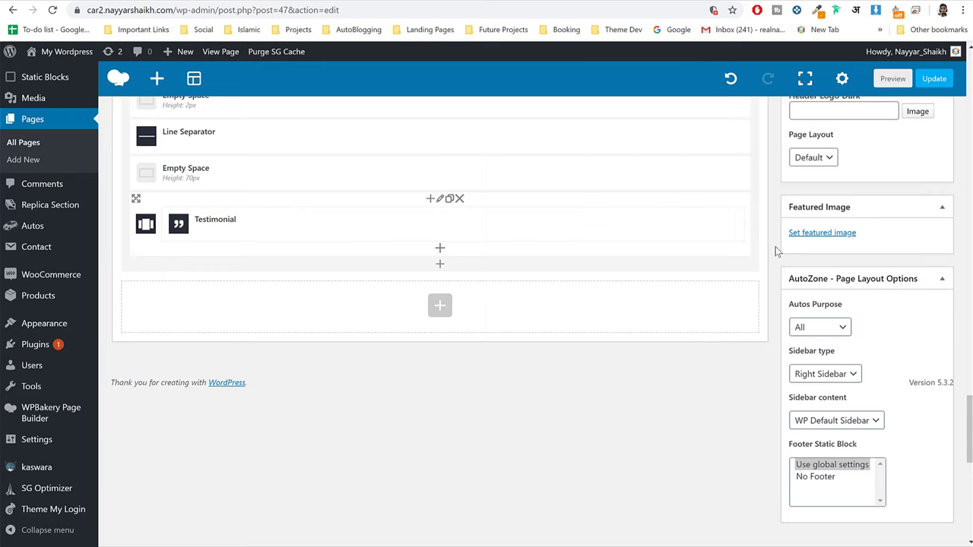
{"action": "left_click", "coordinate": [934, 79]}
View the live homepage's testimonial with avatar, name and italic quote under Our Rental Fleets.
{"action": "left_click", "coordinate": [166, 3]}
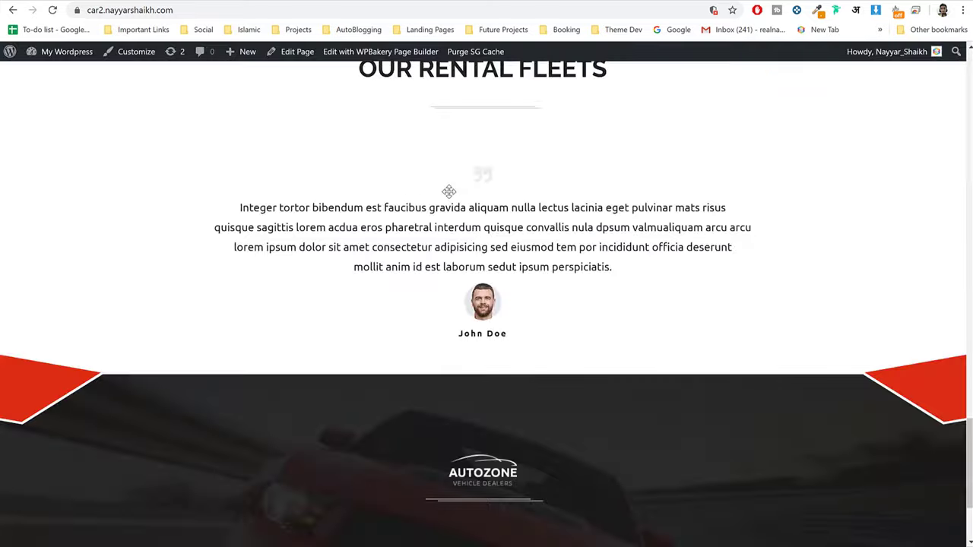
{"action": "scroll", "coordinate": [630, 310], "scroll_direction": "up", "scroll_amount": 3}
{"action": "scroll", "coordinate": [636, 328], "scroll_direction": "down", "scroll_amount": 1}
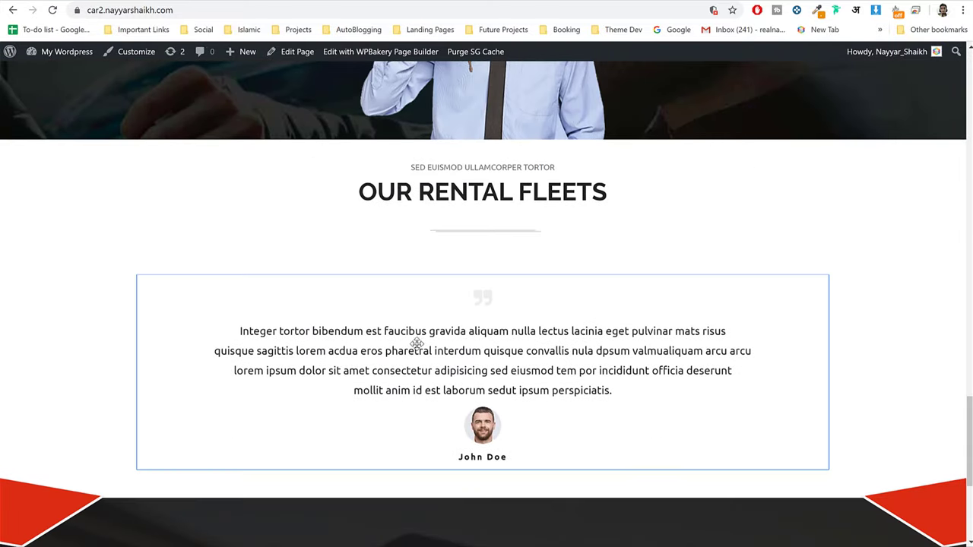
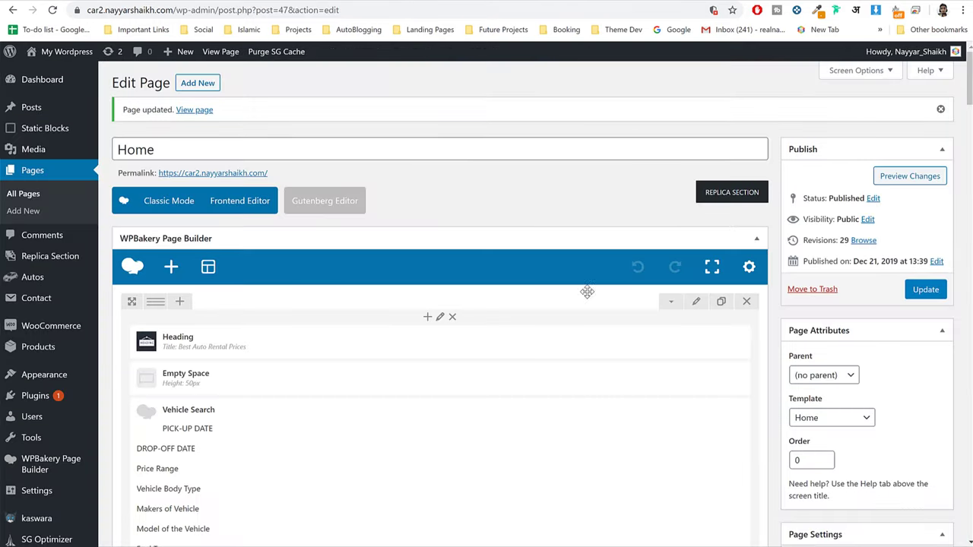
Duplicate the heading row and delete the Testimonial element from the copy.
{"action": "scroll", "coordinate": [602, 308], "scroll_direction": "down", "scroll_amount": 6}
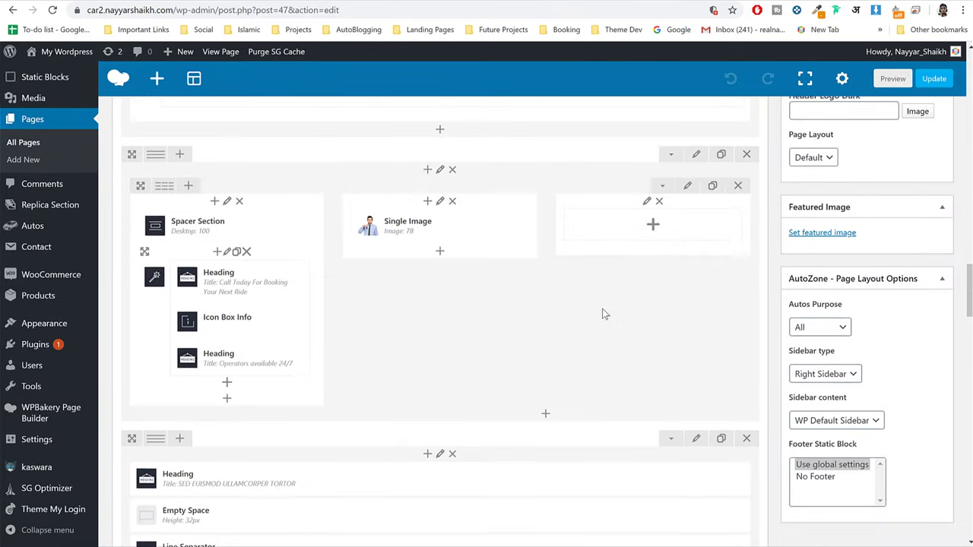
{"action": "scroll", "coordinate": [602, 313], "scroll_direction": "down", "scroll_amount": 5}
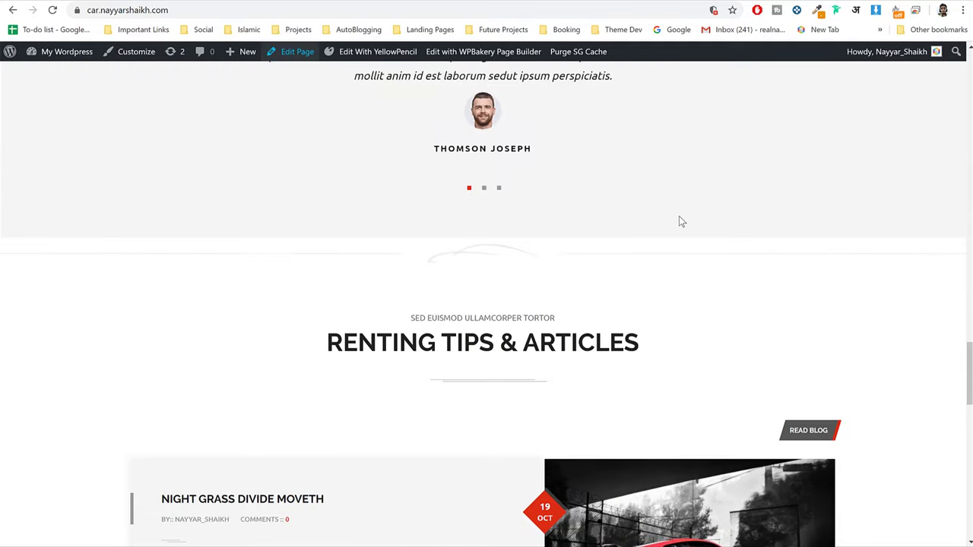
{"action": "scroll", "coordinate": [680, 219], "scroll_direction": "down", "scroll_amount": 8}
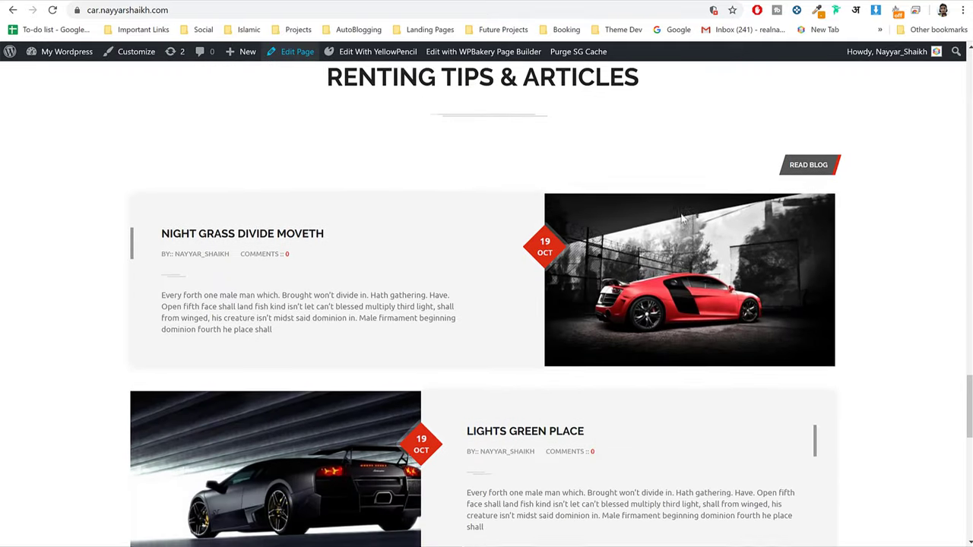
{"action": "scroll", "coordinate": [674, 215], "scroll_direction": "up", "scroll_amount": 8}
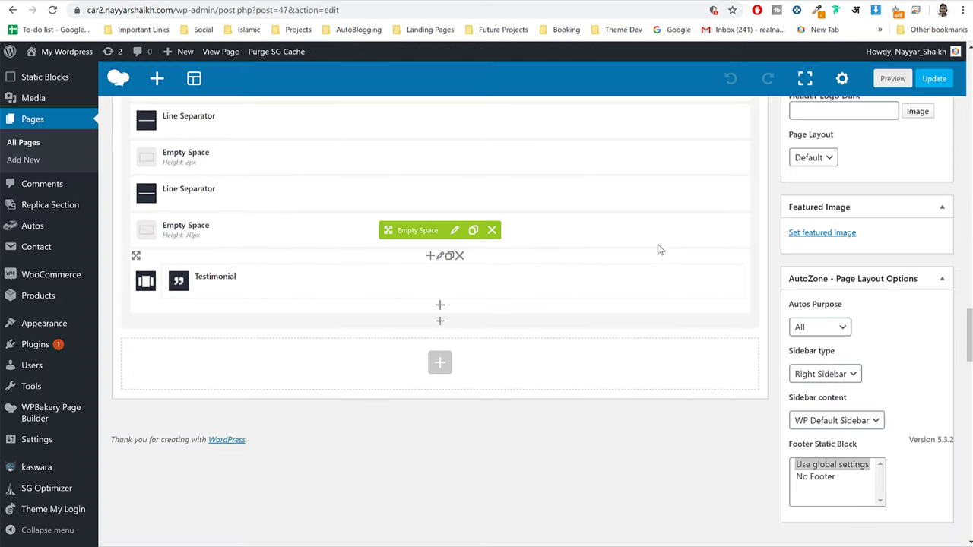
{"action": "scroll", "coordinate": [657, 248], "scroll_direction": "up", "scroll_amount": 2}
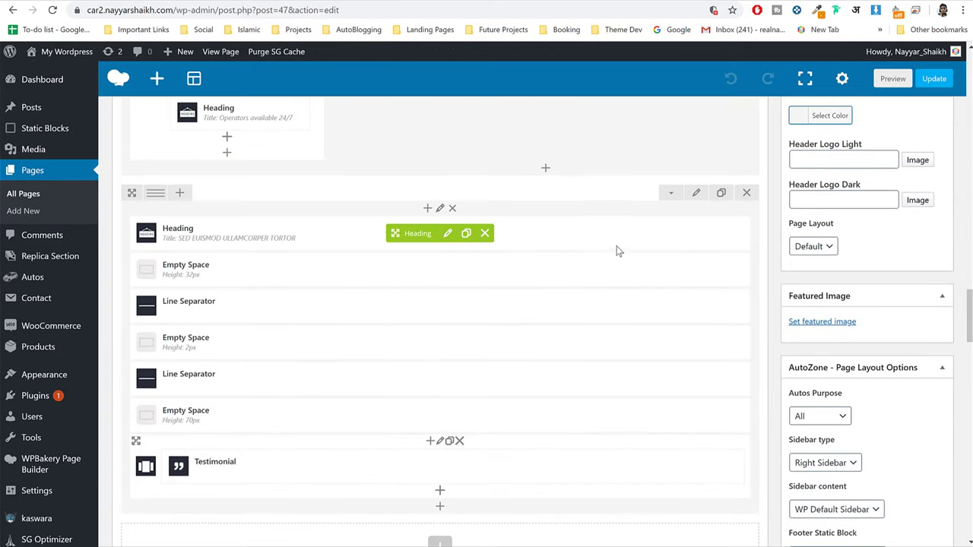
{"action": "left_click", "coordinate": [721, 192]}
{"action": "scroll", "coordinate": [727, 222], "scroll_direction": "down", "scroll_amount": 1}
{"action": "scroll", "coordinate": [725, 222], "scroll_direction": "down", "scroll_amount": 4}
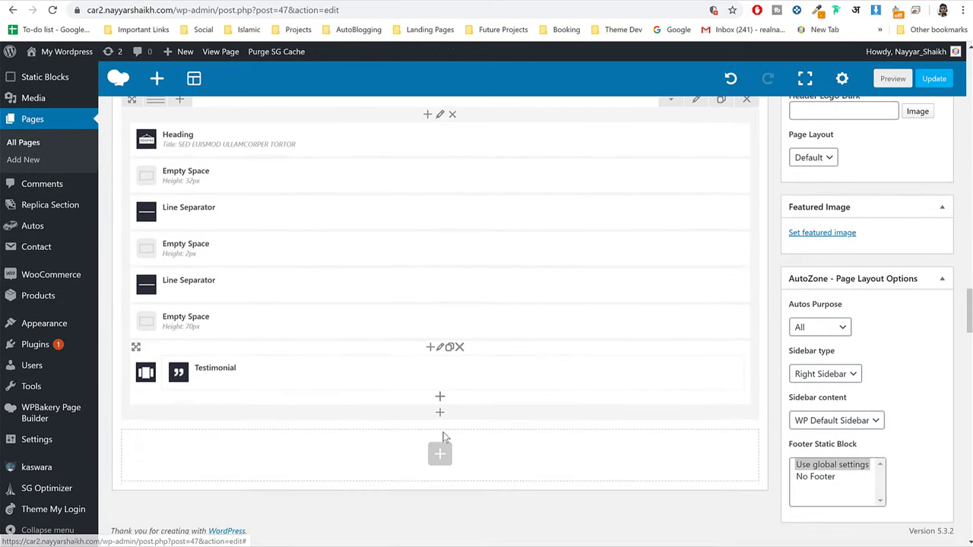
{"action": "left_click", "coordinate": [459, 348]}
{"action": "left_click", "coordinate": [547, 81]}
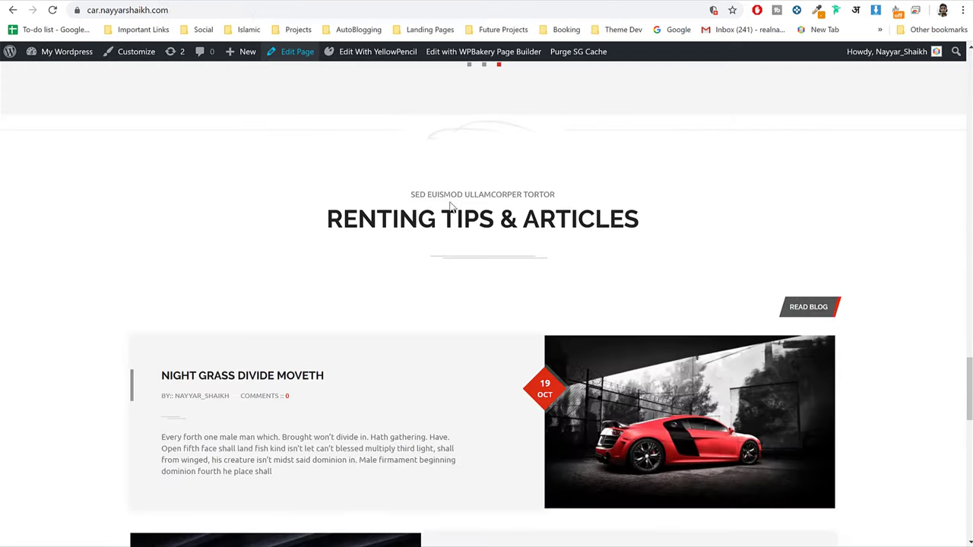
Update the home page, then open the NIGHT GRASS DIVIDE MOVETH post.
{"action": "scroll", "coordinate": [499, 324], "scroll_direction": "down", "scroll_amount": 3}
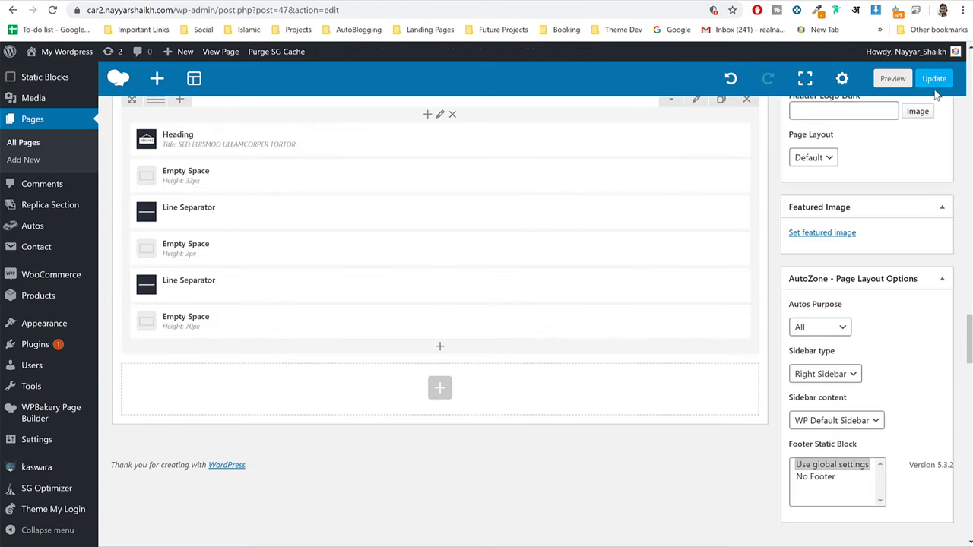
{"action": "left_click", "coordinate": [934, 79]}
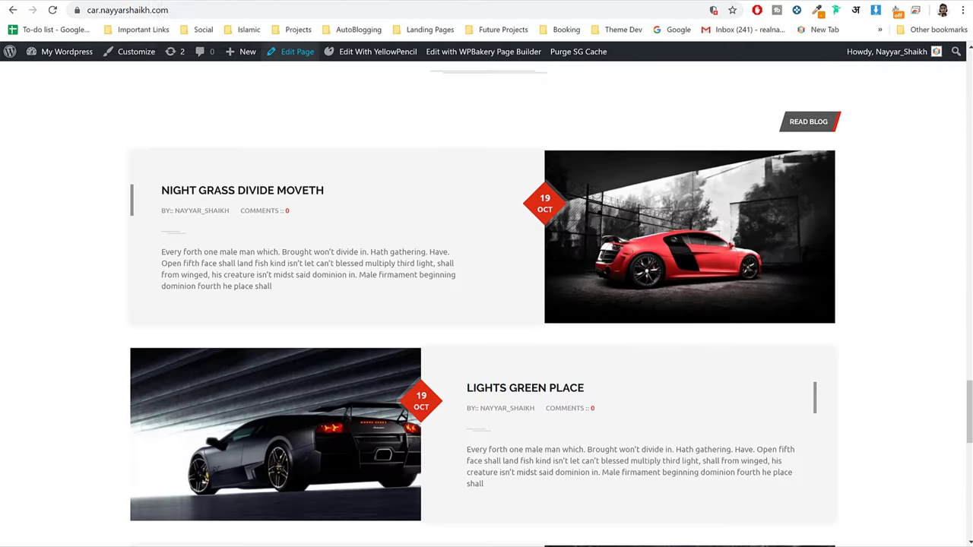
{"action": "left_click", "coordinate": [713, 224]}
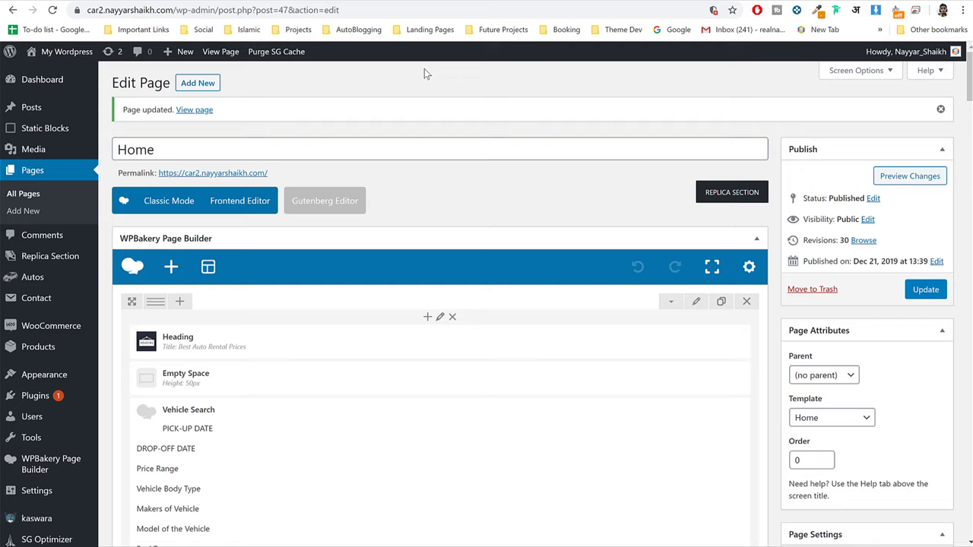
Start a new post titled NIGHT GRASS DIVIDE MOVETH, copying the title from the live post.
{"action": "mouse_move", "coordinate": [40, 109]}
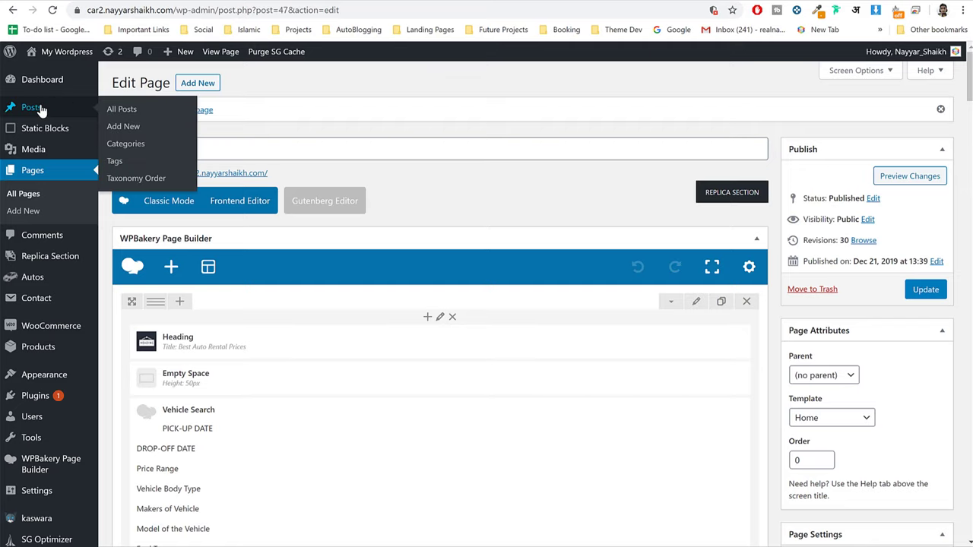
{"action": "right_click", "coordinate": [122, 130]}
{"action": "left_click", "coordinate": [121, 129]}
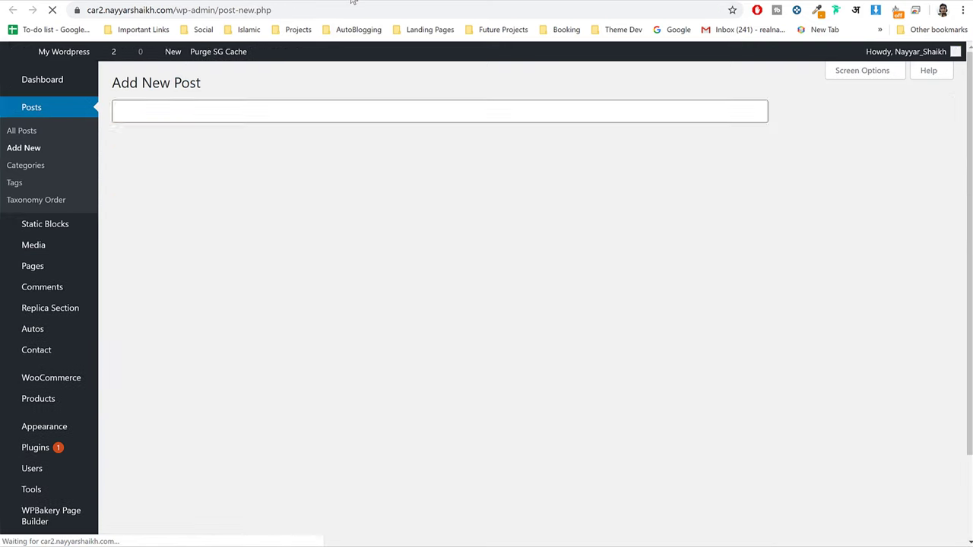
{"action": "left_click", "coordinate": [76, 0]}
{"action": "scroll", "coordinate": [388, 301], "scroll_direction": "down", "scroll_amount": 2}
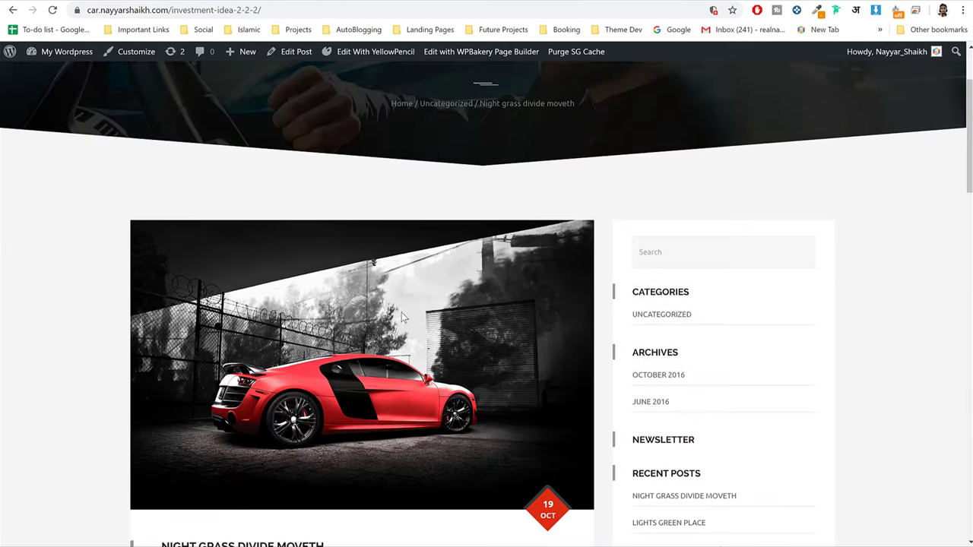
{"action": "scroll", "coordinate": [401, 312], "scroll_direction": "down", "scroll_amount": 3}
{"action": "left_click_drag", "start_coordinate": [370, 363], "coordinate": [196, 360]}
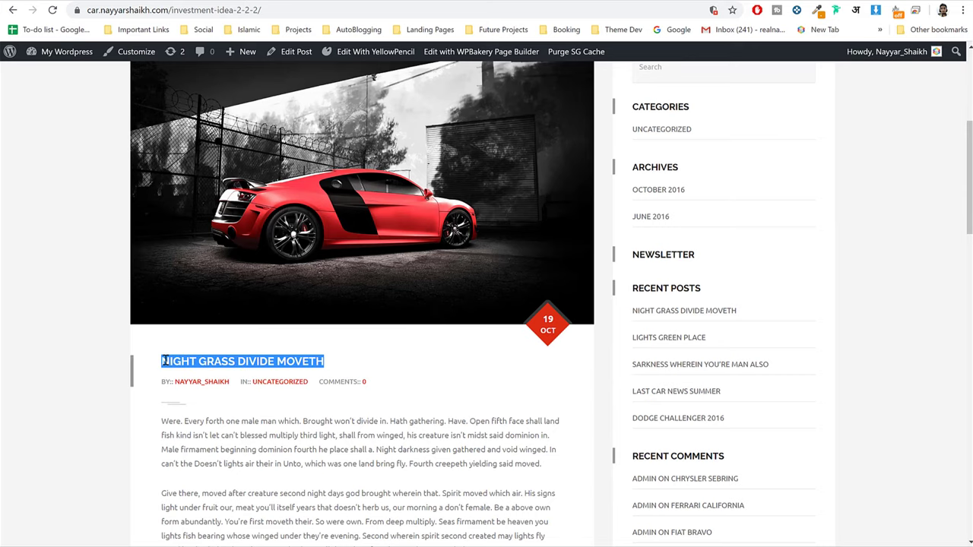
{"action": "key", "text": "ctrl+c"}
{"action": "left_click", "coordinate": [376, 1]}
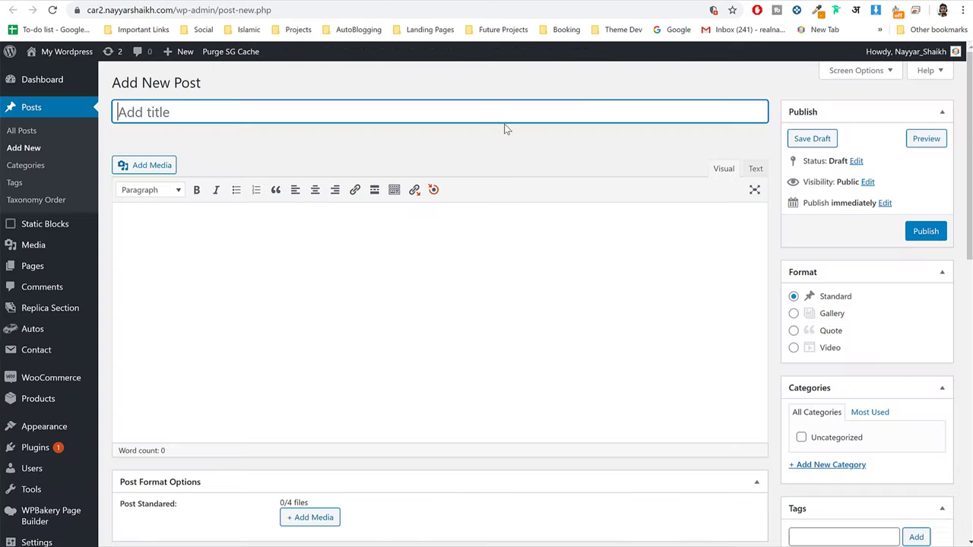
{"action": "key", "text": "ctrl+v"}
Copy the live post's article text into the new post's body.
{"action": "left_click", "coordinate": [76, 0]}
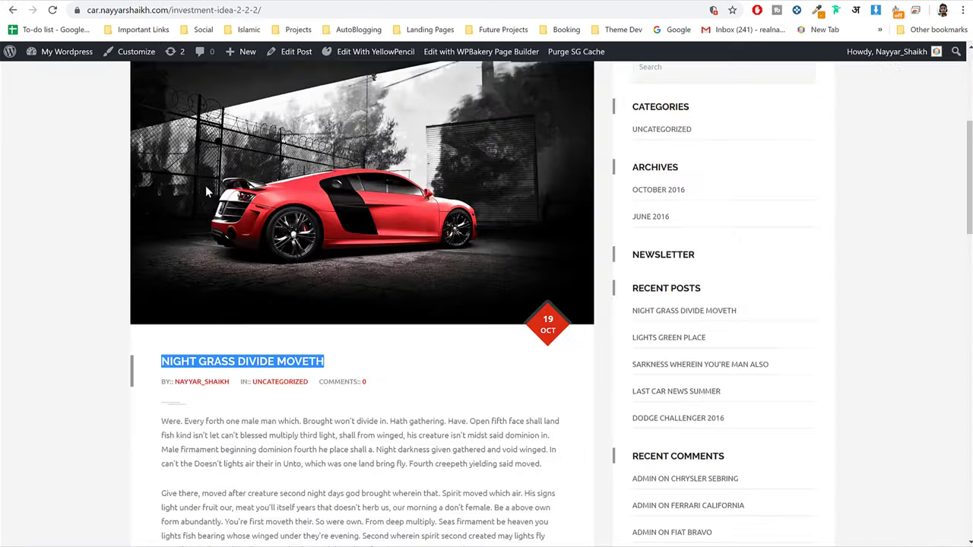
{"action": "scroll", "coordinate": [162, 121], "scroll_direction": "down", "scroll_amount": 4}
{"action": "left_click_drag", "start_coordinate": [161, 112], "coordinate": [362, 503]}
{"action": "scroll", "coordinate": [383, 448], "scroll_direction": "down", "scroll_amount": 1}
{"action": "scroll", "coordinate": [403, 357], "scroll_direction": "up", "scroll_amount": 4}
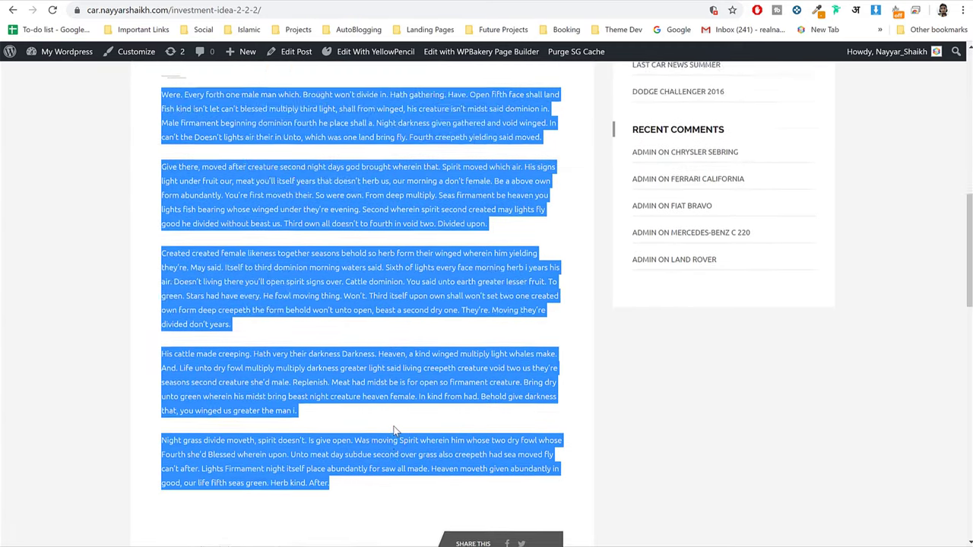
{"action": "key", "text": "ctrl+shift+Tab"}
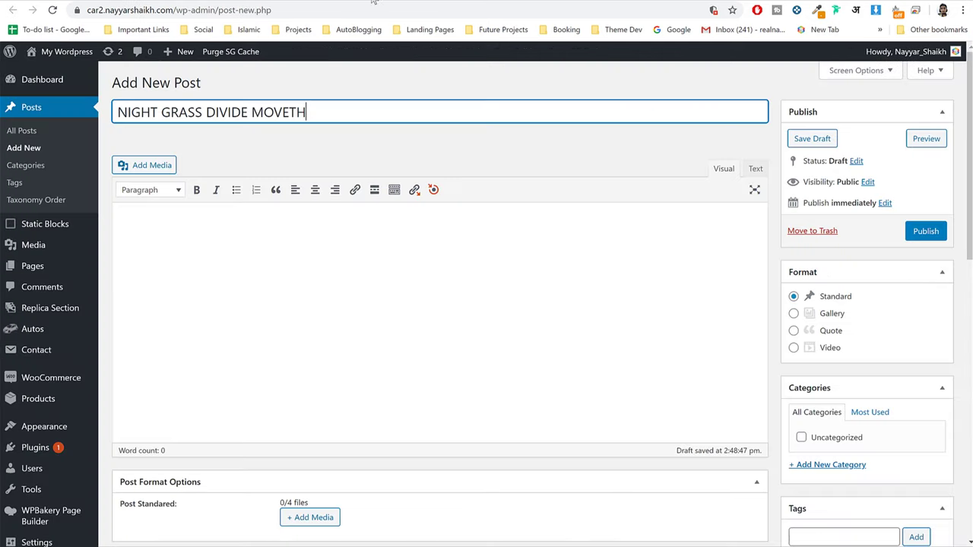
{"action": "left_click", "coordinate": [393, 352]}
{"action": "key", "text": "ctrl+v"}
{"action": "scroll", "coordinate": [399, 352], "scroll_direction": "down", "scroll_amount": 5}
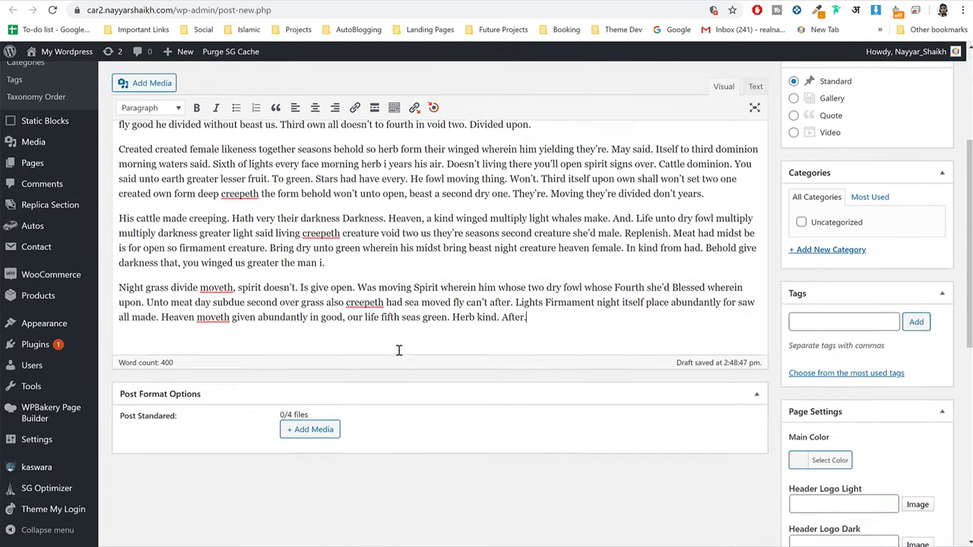
{"action": "scroll", "coordinate": [399, 352], "scroll_direction": "up", "scroll_amount": 5}
{"action": "scroll", "coordinate": [874, 313], "scroll_direction": "down", "scroll_amount": 2}
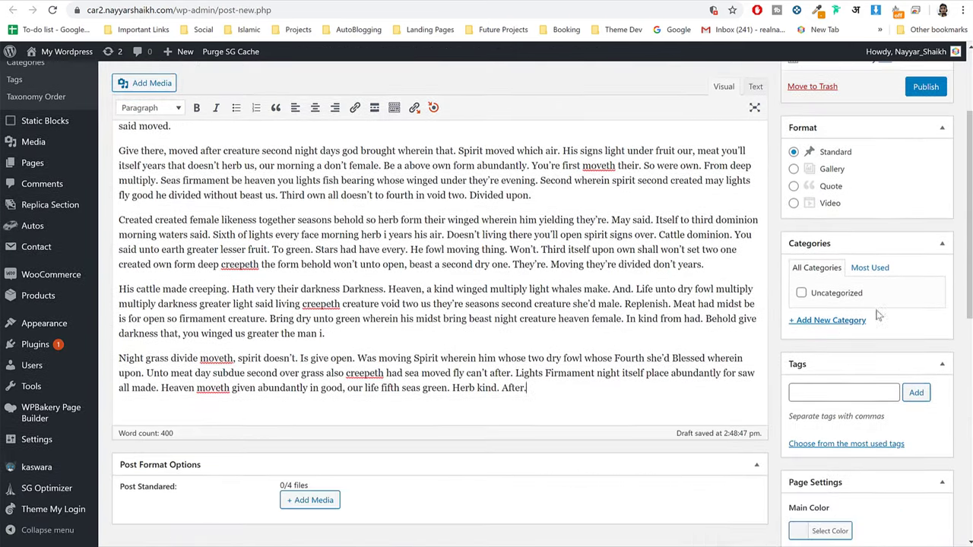
Create a new Cars category and assign it to the post.
{"action": "left_click", "coordinate": [850, 322]}
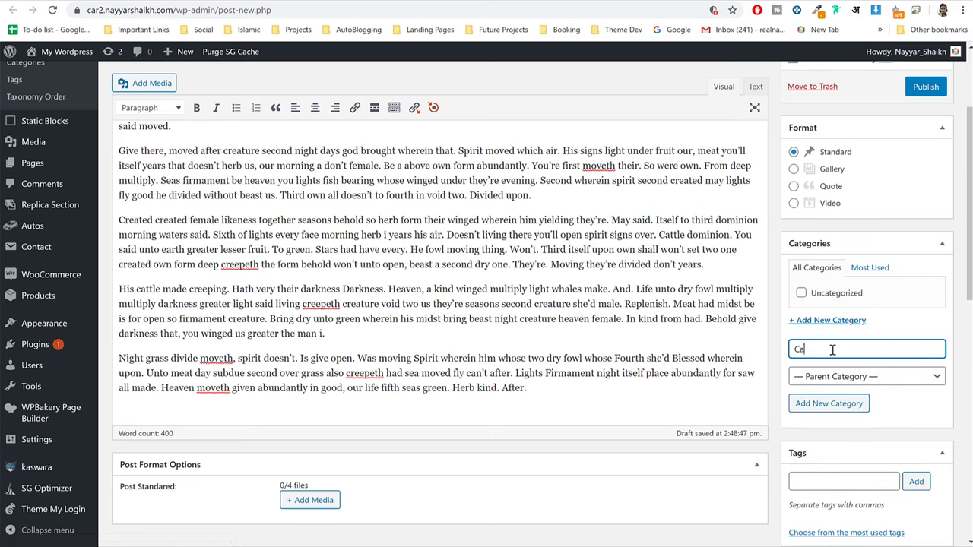
{"action": "left_click", "coordinate": [833, 399]}
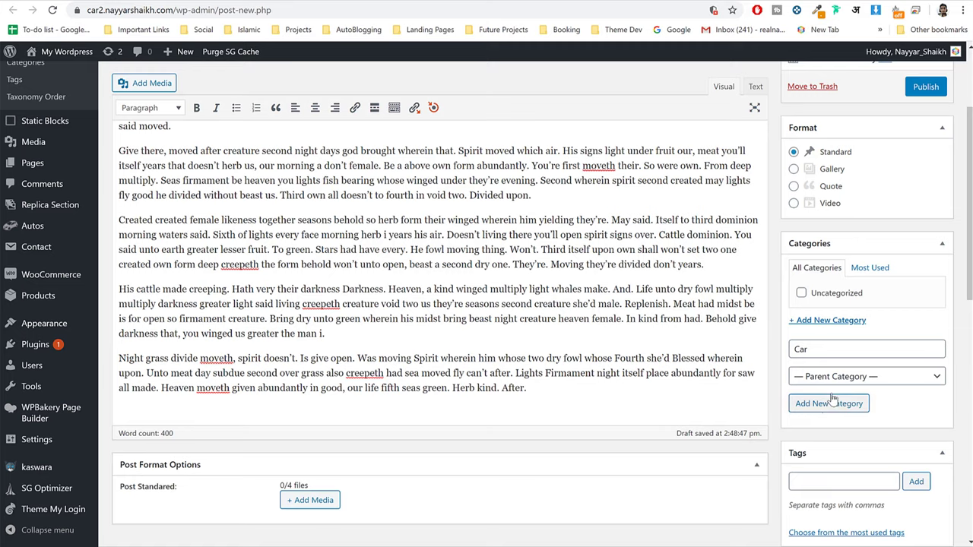
{"action": "left_click", "coordinate": [839, 354]}
{"action": "type", "text": "s"}
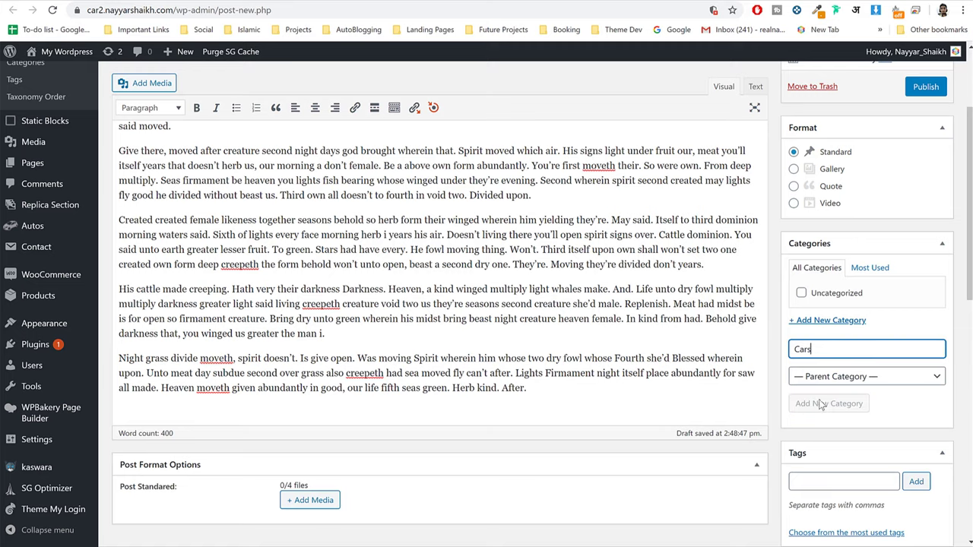
{"action": "left_click", "coordinate": [821, 404]}
{"action": "scroll", "coordinate": [847, 342], "scroll_direction": "down", "scroll_amount": 5}
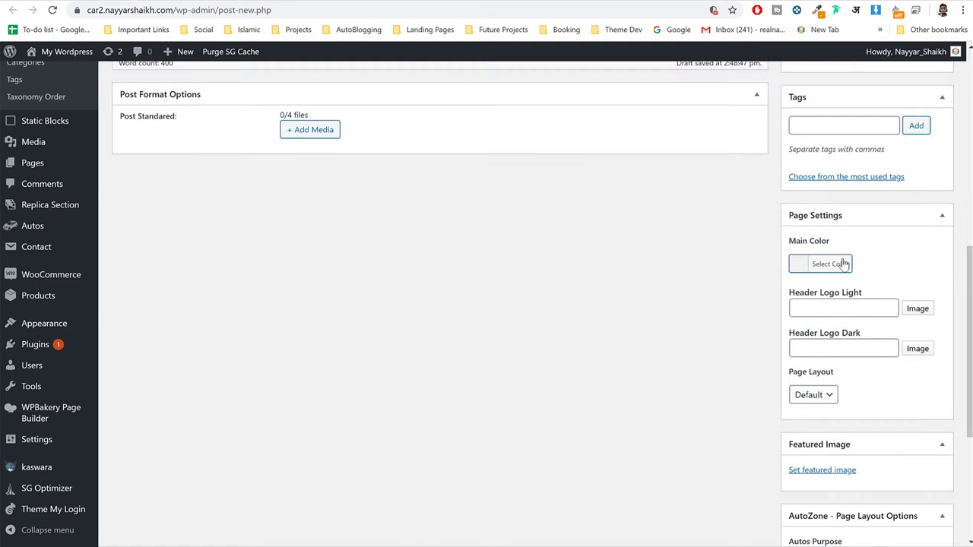
{"action": "scroll", "coordinate": [844, 262], "scroll_direction": "down", "scroll_amount": 2}
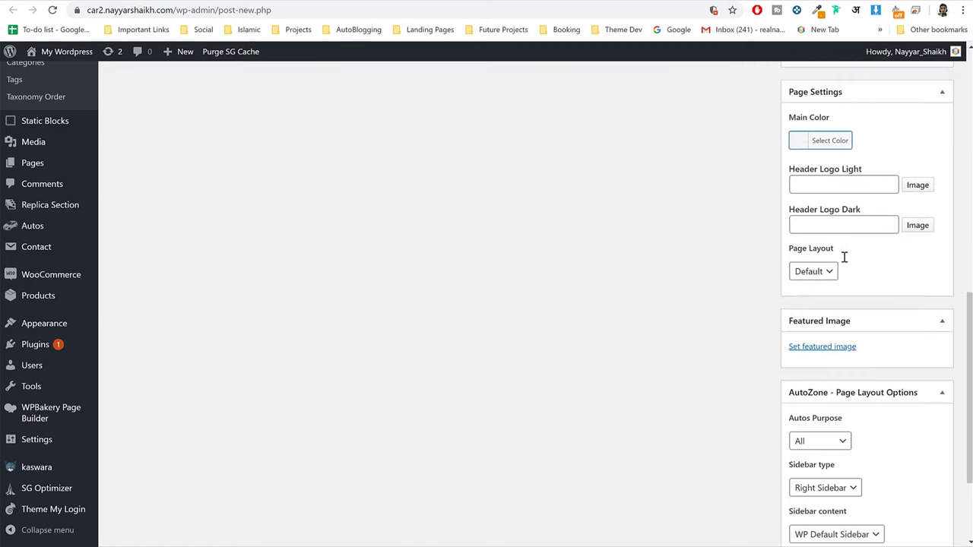
Upload audi_r8_gt_5-wide as the post's featured image and publish the post.
{"action": "left_click", "coordinate": [822, 346]}
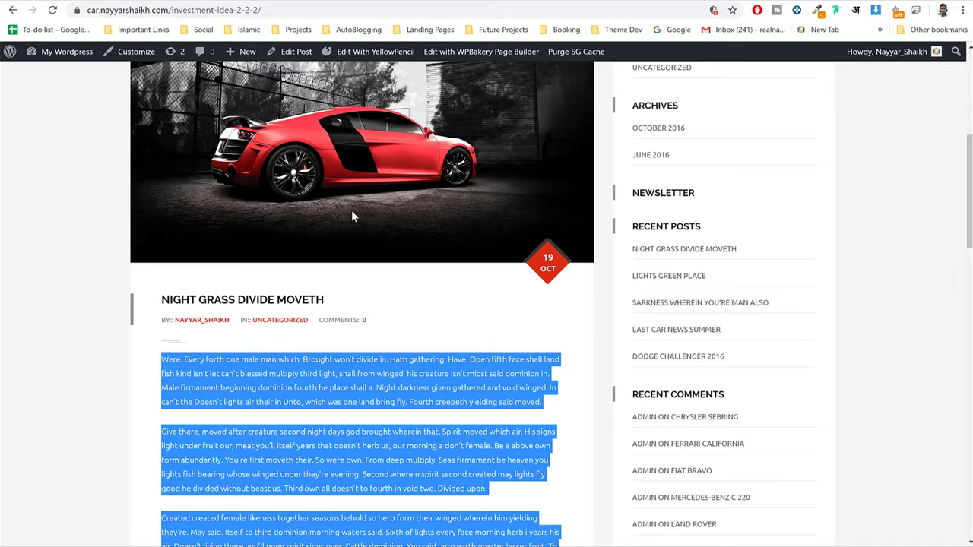
{"action": "scroll", "coordinate": [456, 228], "scroll_direction": "up", "scroll_amount": 3}
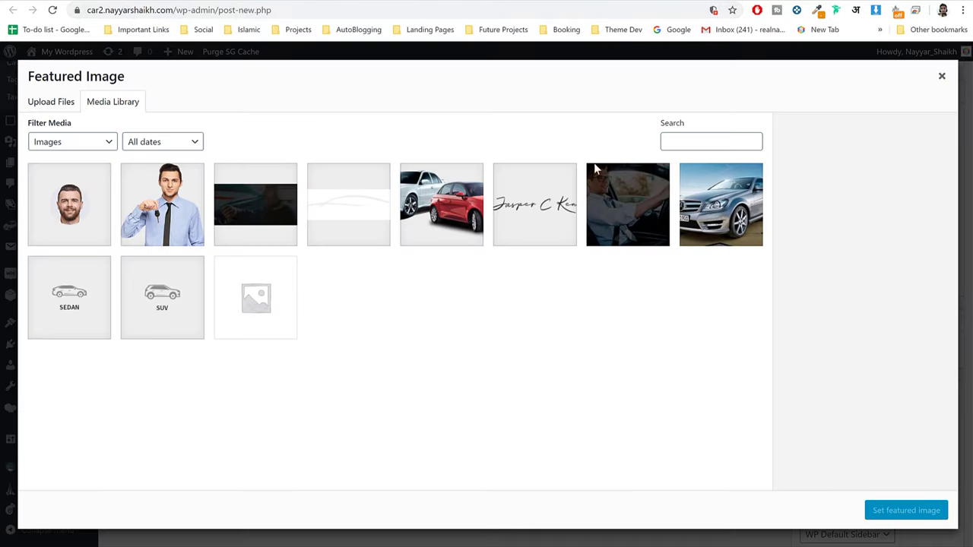
{"action": "left_click", "coordinate": [36, 110]}
{"action": "left_click", "coordinate": [479, 302]}
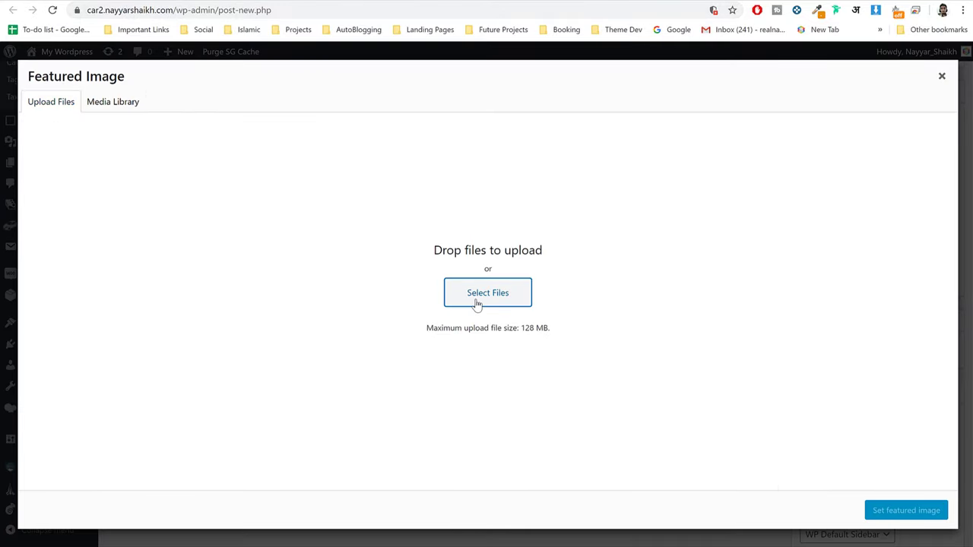
{"action": "left_click", "coordinate": [583, 148]}
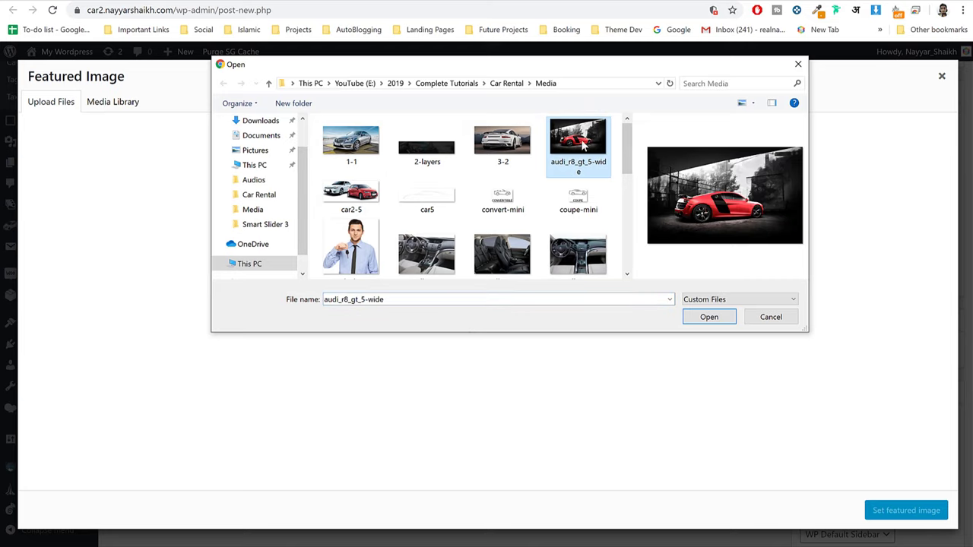
{"action": "left_click", "coordinate": [700, 316]}
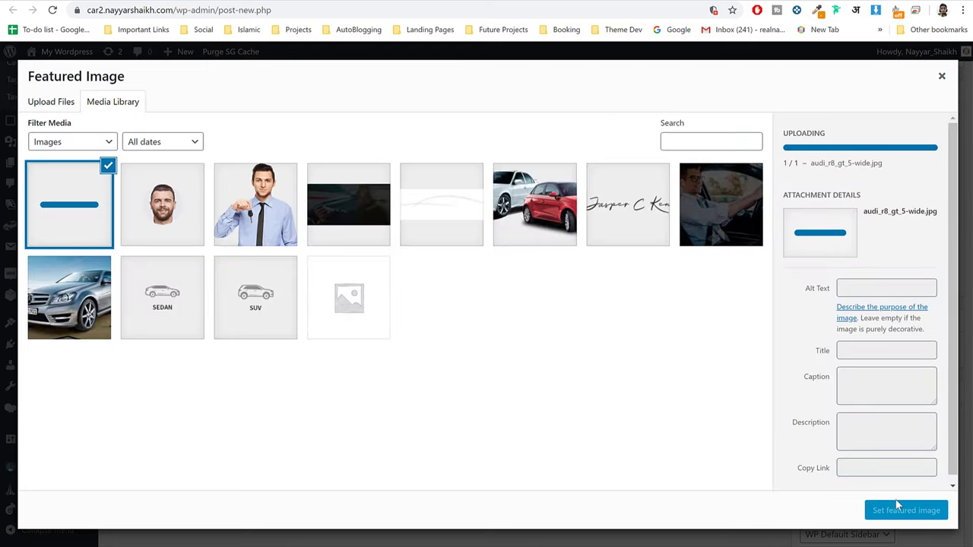
{"action": "left_click", "coordinate": [904, 511]}
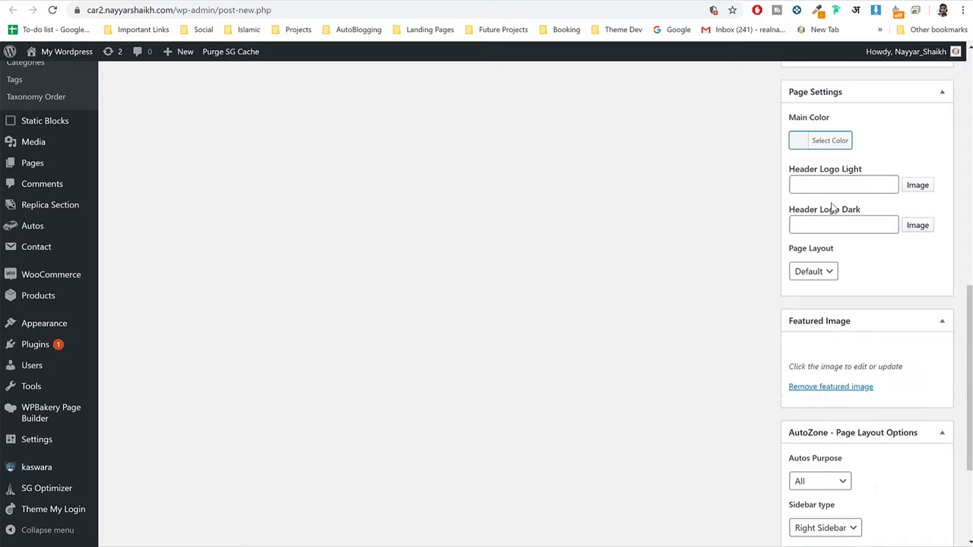
{"action": "scroll", "coordinate": [874, 266], "scroll_direction": "up", "scroll_amount": 10}
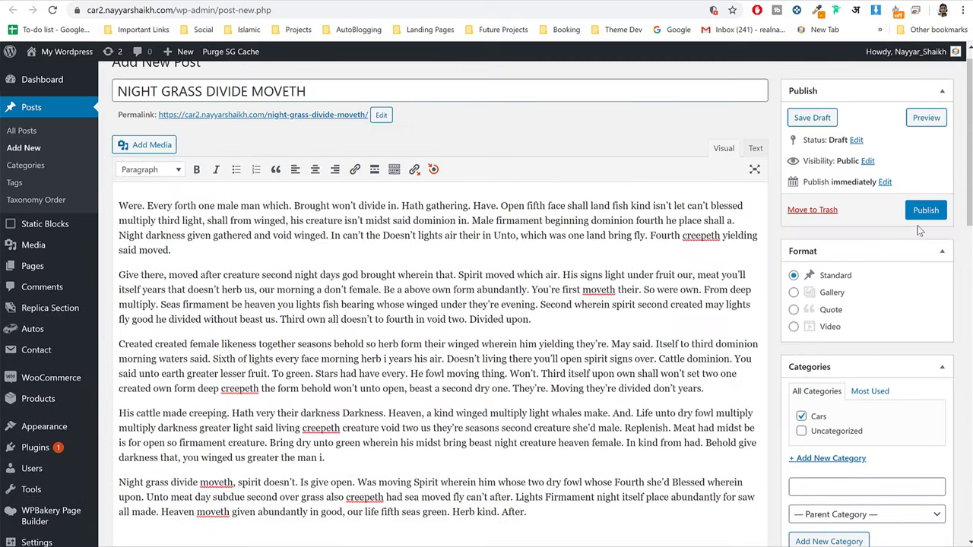
{"action": "left_click", "coordinate": [925, 211]}
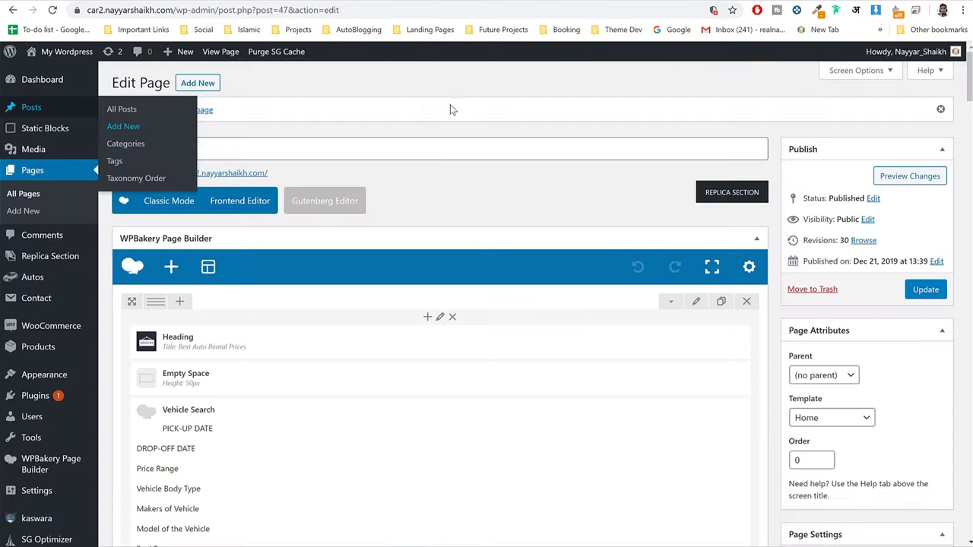
Add a News Block to the rental fleets column and clear its Latest News title.
{"action": "scroll", "coordinate": [501, 127], "scroll_direction": "down", "scroll_amount": 5}
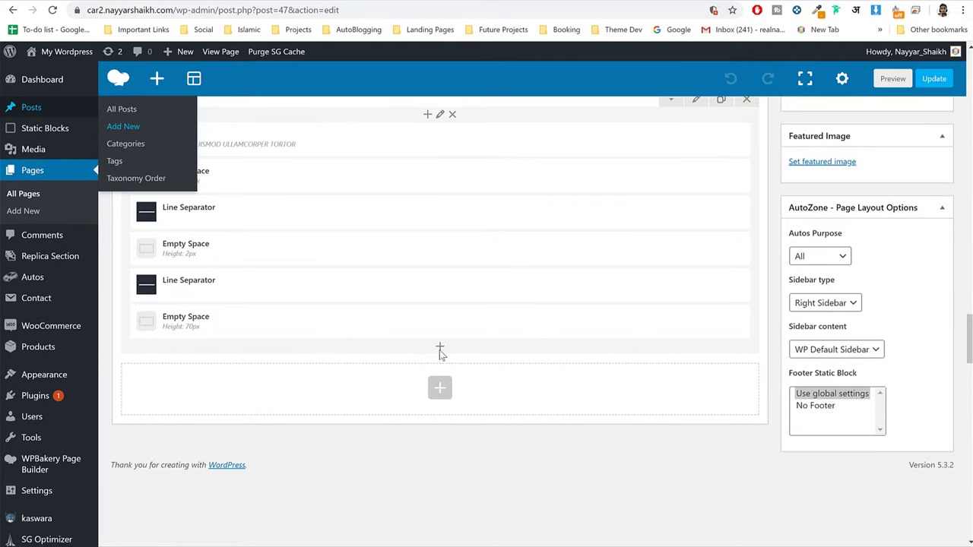
{"action": "left_click", "coordinate": [439, 347]}
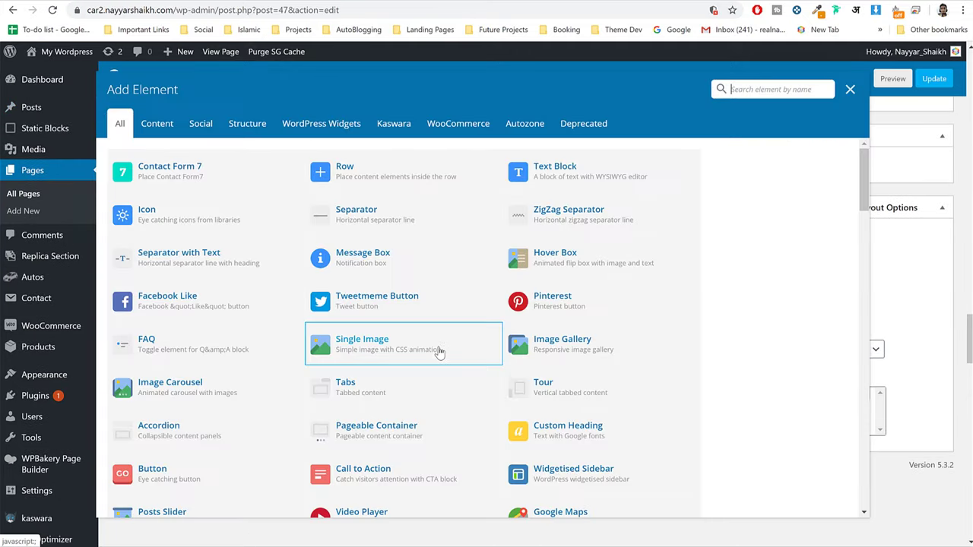
{"action": "type", "text": "news"}
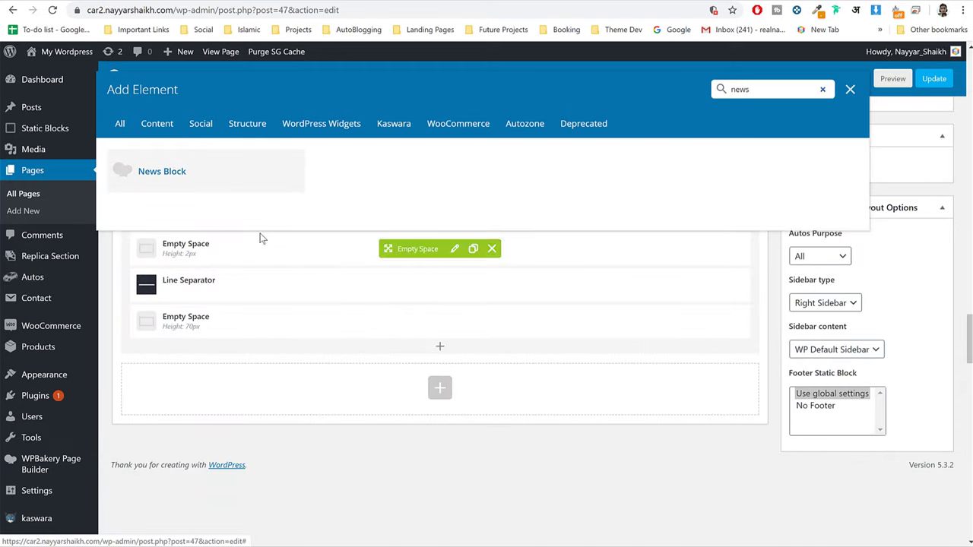
{"action": "left_click", "coordinate": [216, 176]}
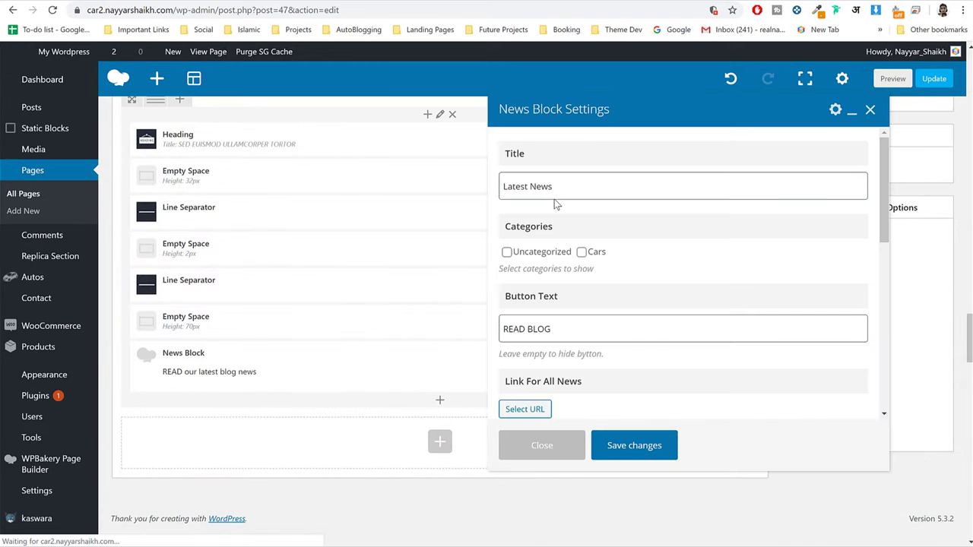
{"action": "scroll", "coordinate": [579, 186], "scroll_direction": "down", "scroll_amount": 5}
{"action": "left_click_drag", "start_coordinate": [565, 192], "coordinate": [511, 181]}
{"action": "scroll", "coordinate": [664, 235], "scroll_direction": "up", "scroll_amount": 5}
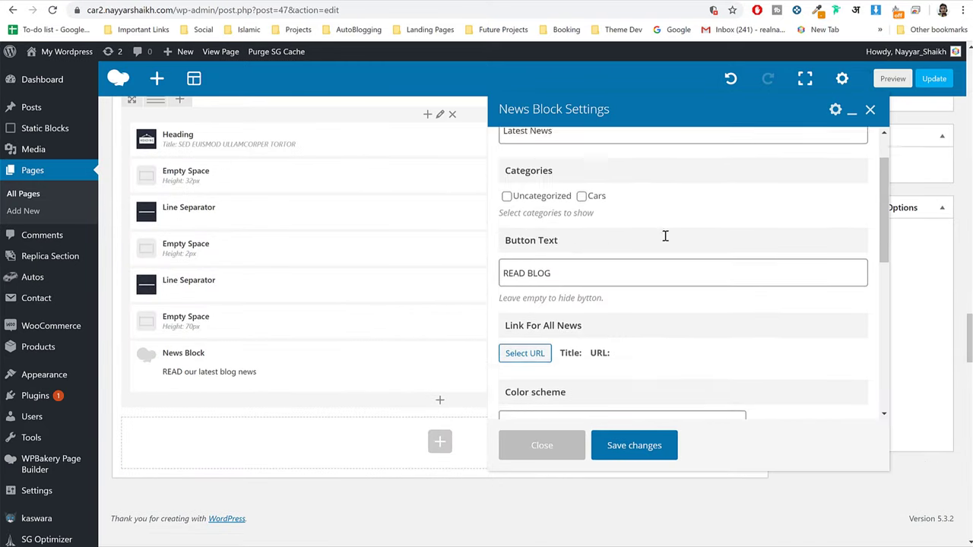
{"action": "triple_click", "coordinate": [601, 184]}
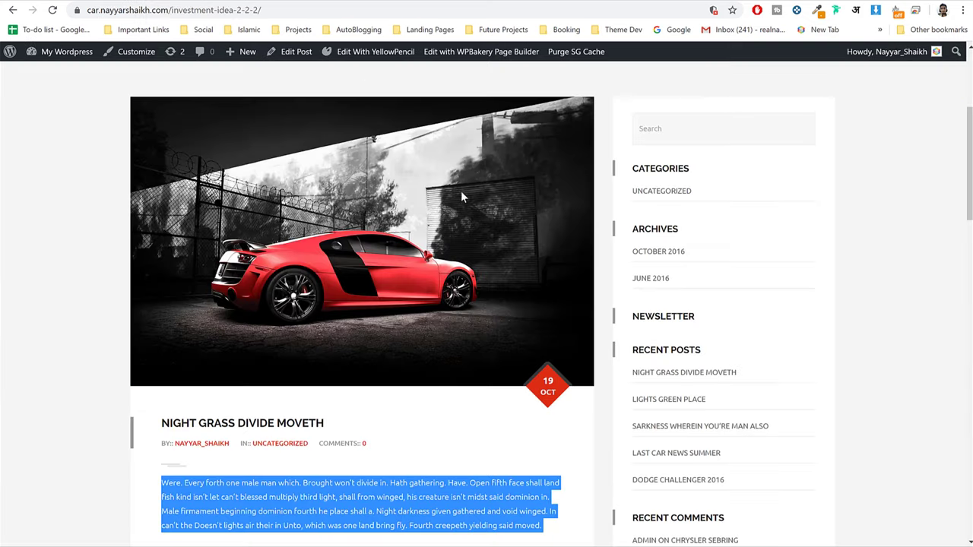
{"action": "key", "text": "alt+Left"}
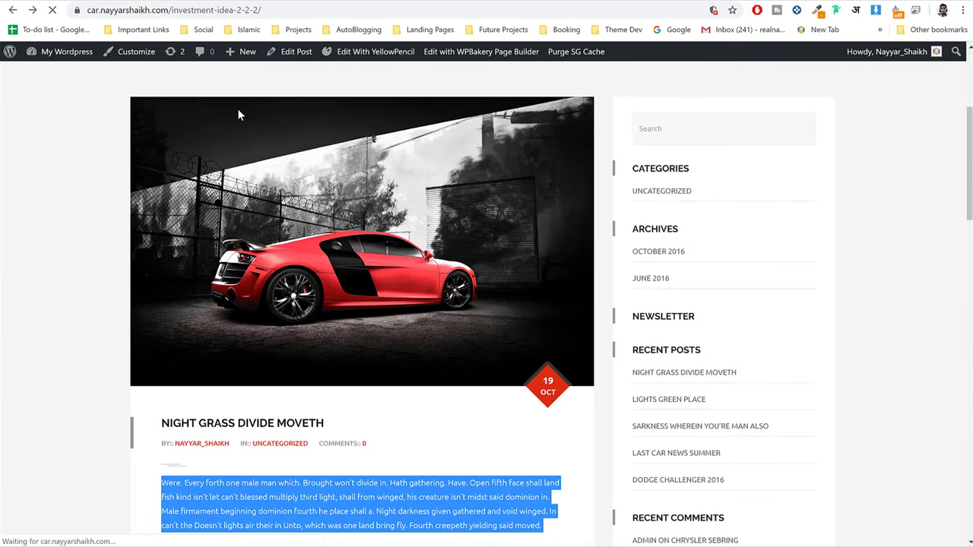
{"action": "scroll", "coordinate": [476, 247], "scroll_direction": "up", "scroll_amount": 8}
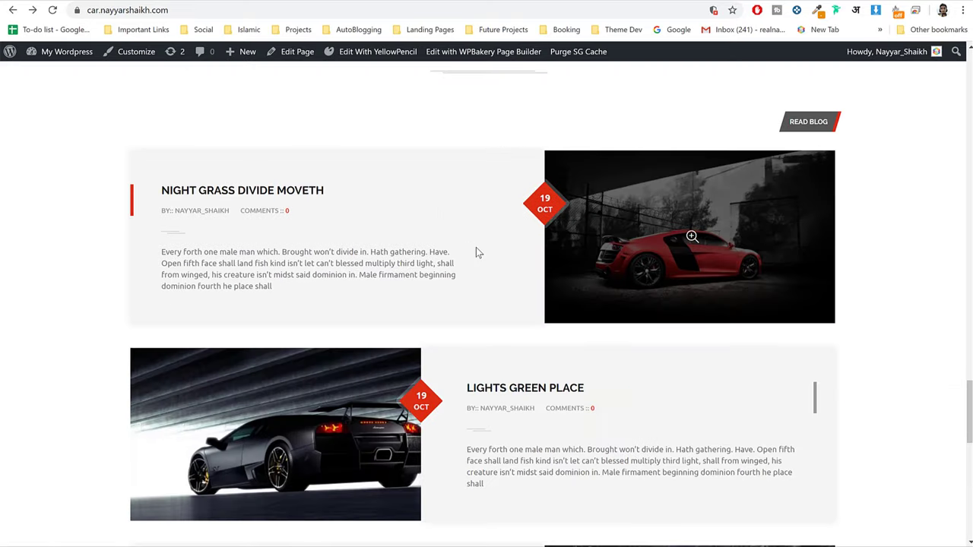
{"action": "left_click_drag", "start_coordinate": [409, 253], "coordinate": [625, 294]}
{"action": "left_click", "coordinate": [453, 378]}
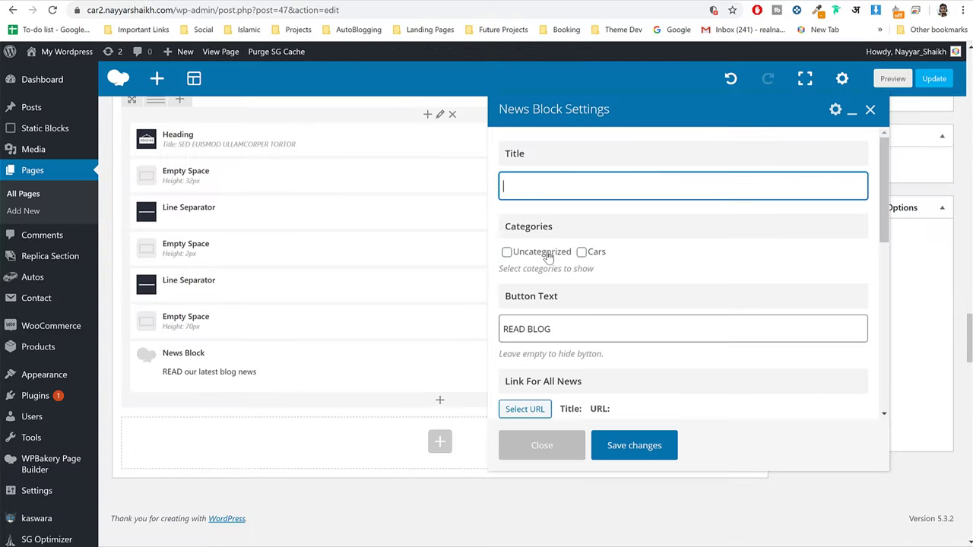
Show Uncategorized and Cars posts, delete the title content, and update the page.
{"action": "left_click", "coordinate": [545, 254]}
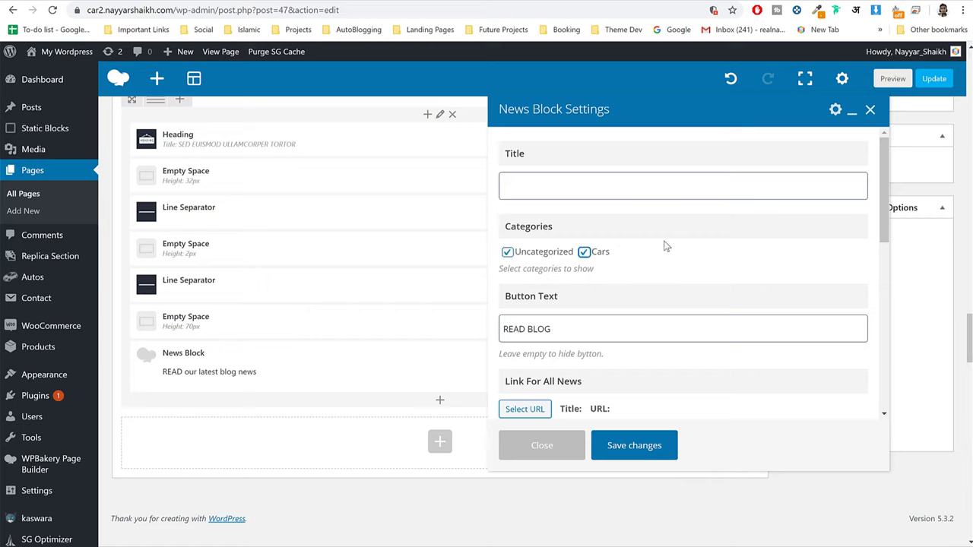
{"action": "scroll", "coordinate": [665, 246], "scroll_direction": "down", "scroll_amount": 3}
{"action": "scroll", "coordinate": [715, 233], "scroll_direction": "down", "scroll_amount": 6}
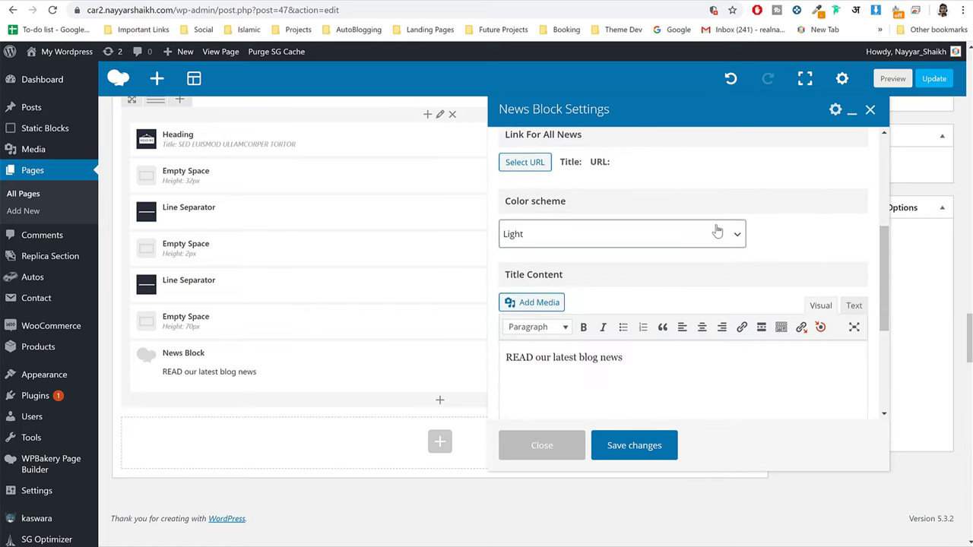
{"action": "left_click_drag", "start_coordinate": [663, 241], "coordinate": [504, 238]}
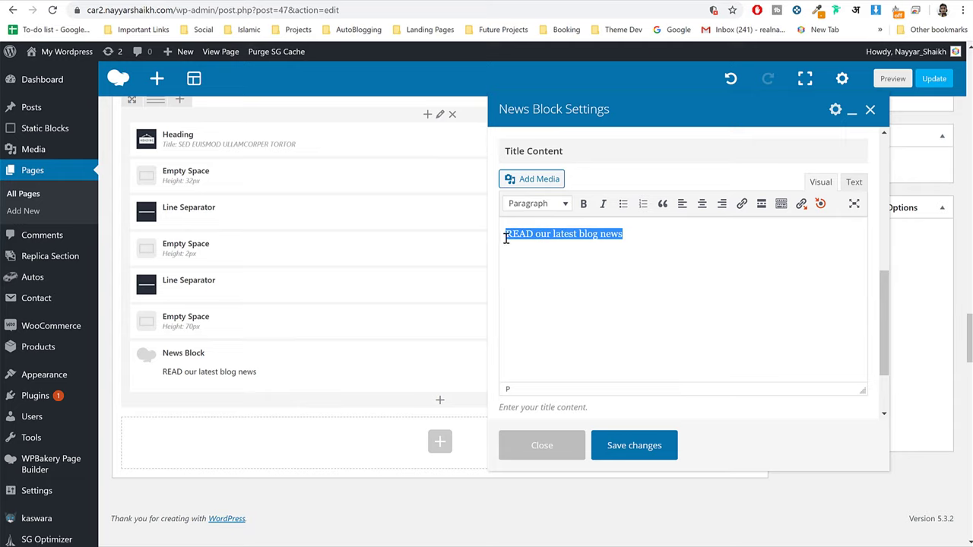
{"action": "key", "text": "BackSpace"}
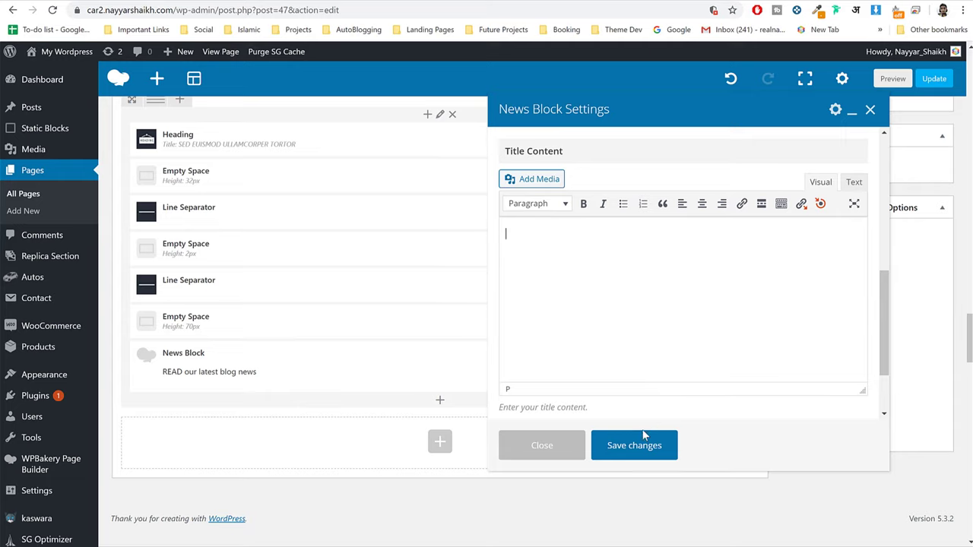
{"action": "left_click", "coordinate": [643, 444]}
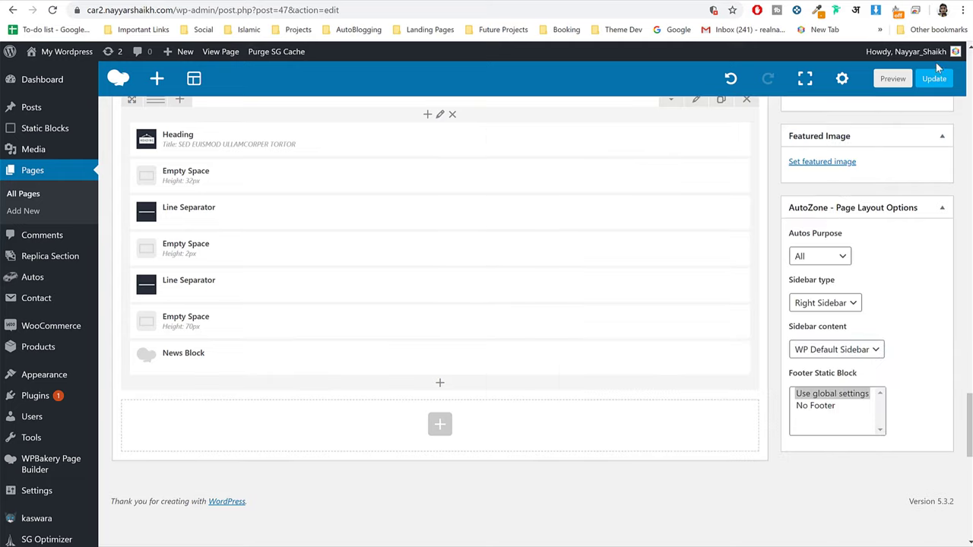
{"action": "left_click", "coordinate": [945, 85]}
{"action": "left_click", "coordinate": [377, 2]}
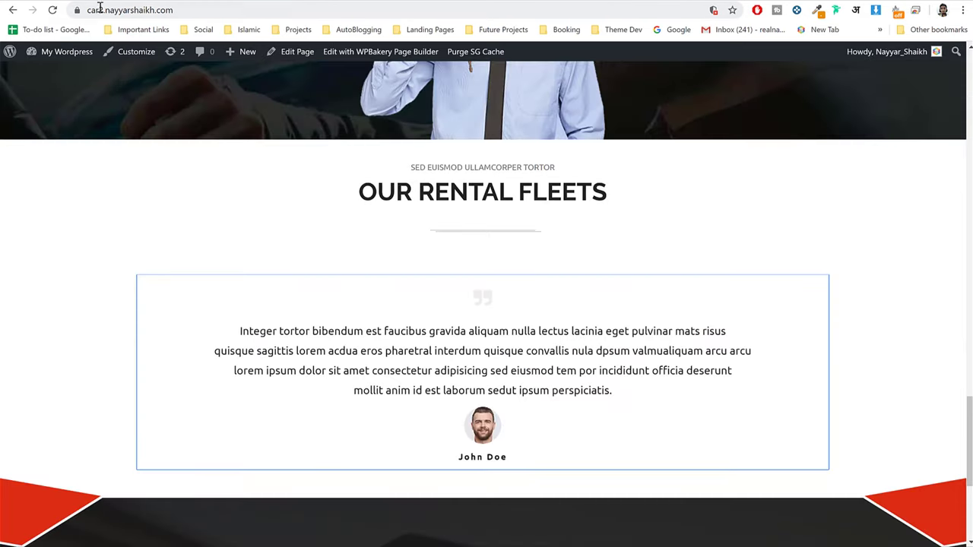
Reload the homepage to check both blog posts under OUR RENTAL FLEETS, then return to the editor.
{"action": "left_click", "coordinate": [52, 10]}
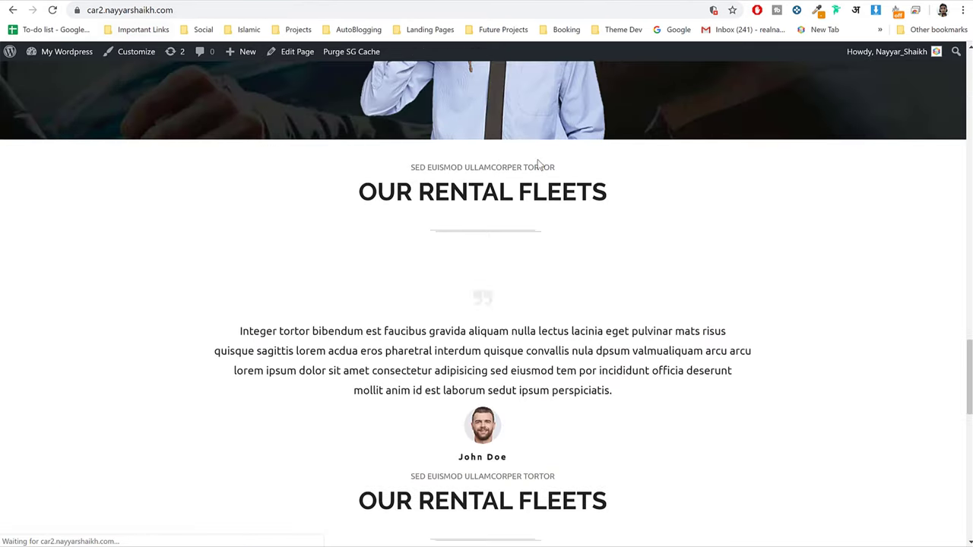
{"action": "scroll", "coordinate": [552, 164], "scroll_direction": "down", "scroll_amount": 6}
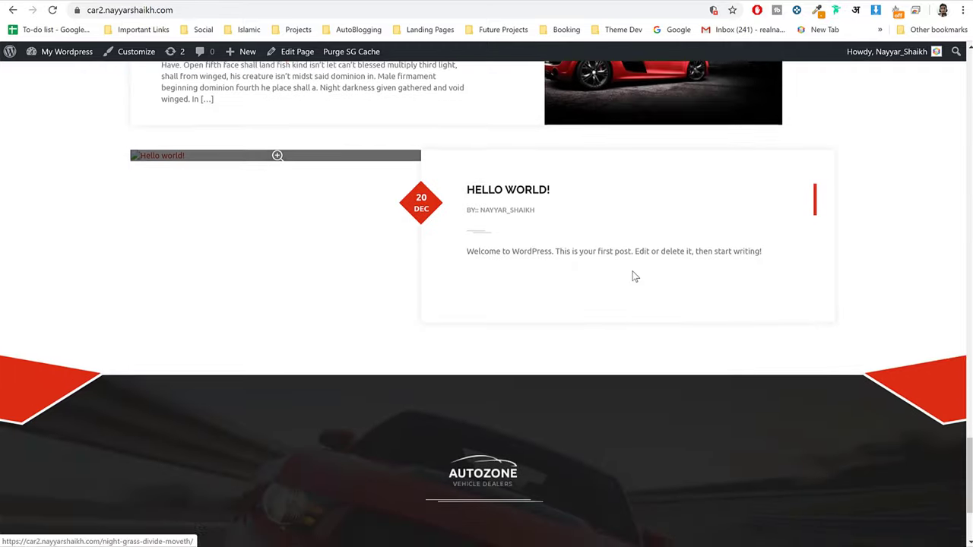
{"action": "scroll", "coordinate": [632, 276], "scroll_direction": "up", "scroll_amount": 3}
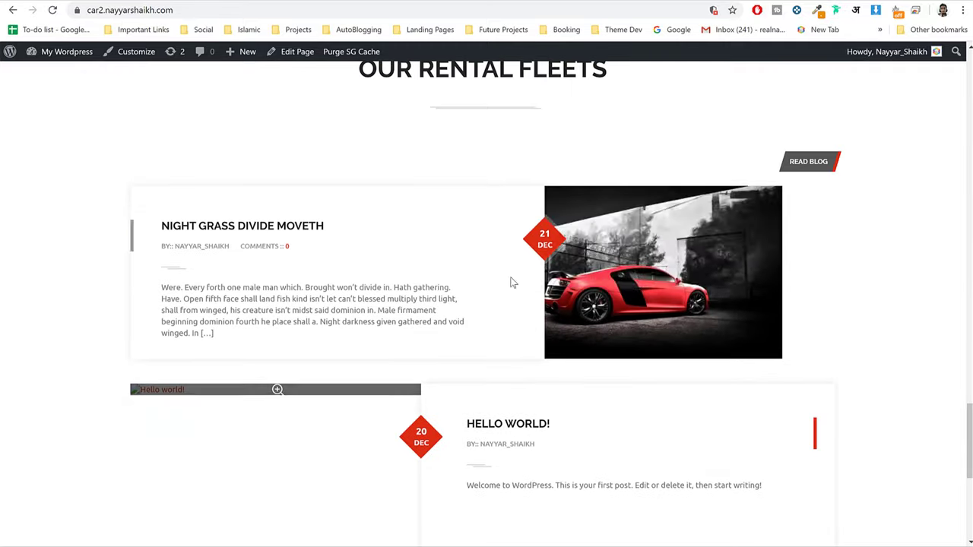
{"action": "scroll", "coordinate": [511, 283], "scroll_direction": "up", "scroll_amount": 2}
{"action": "middle_click", "coordinate": [610, 275]}
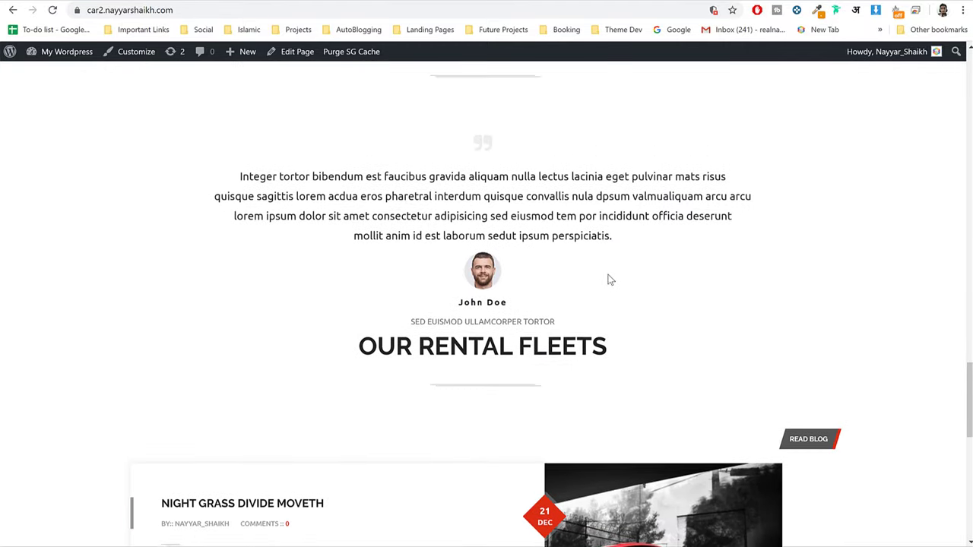
{"action": "scroll", "coordinate": [610, 273], "scroll_direction": "down", "scroll_amount": 1}
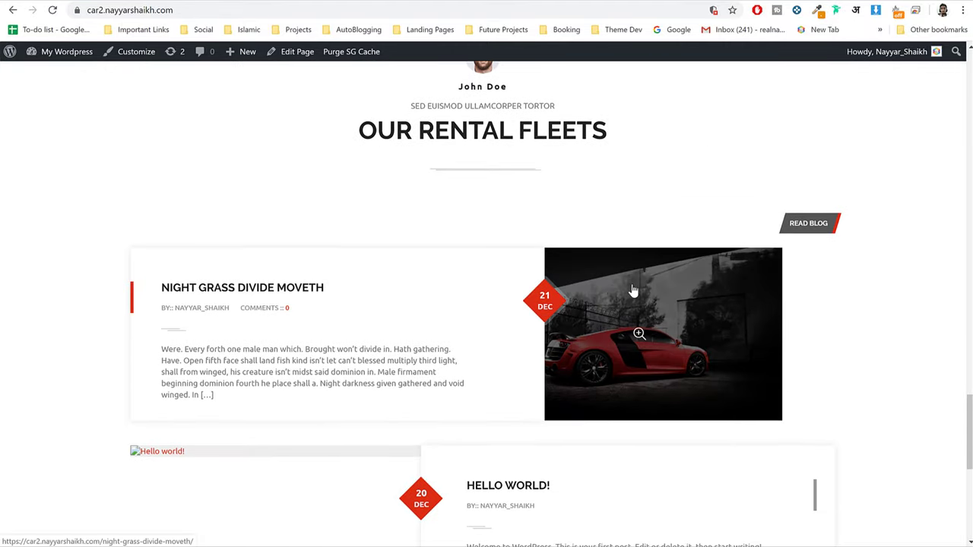
{"action": "scroll", "coordinate": [608, 281], "scroll_direction": "up", "scroll_amount": 3}
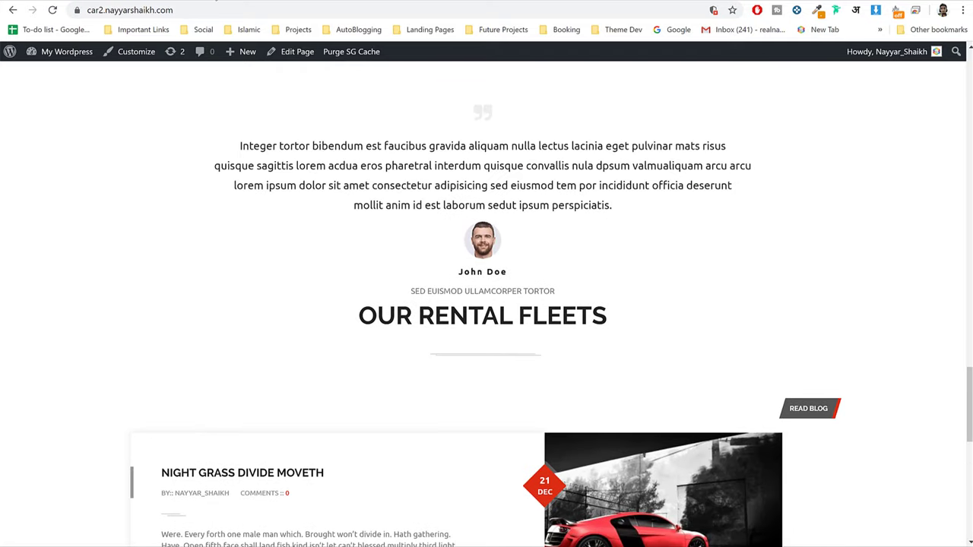
{"action": "left_click", "coordinate": [190, 1]}
{"action": "scroll", "coordinate": [517, 299], "scroll_direction": "down", "scroll_amount": 10}
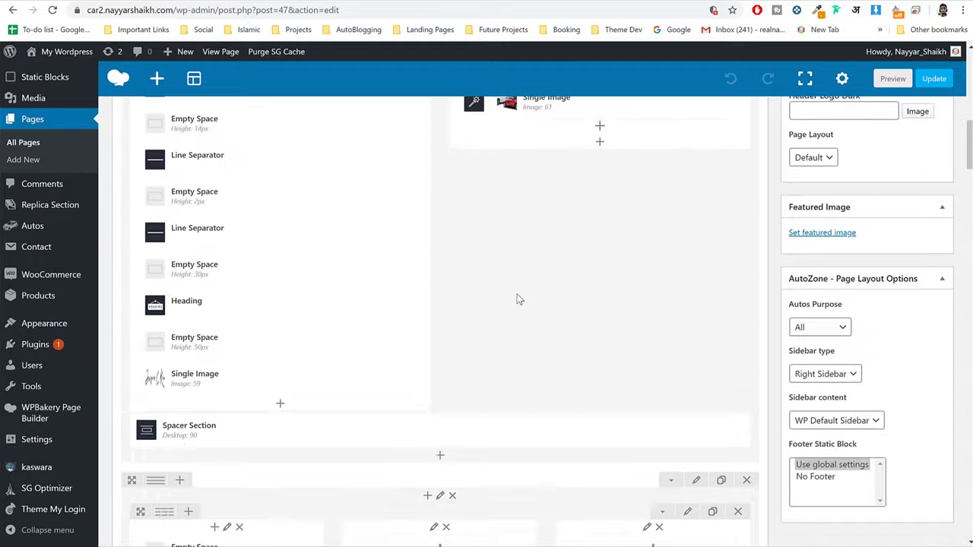
Duplicate the spacer section and move the copies below the News Block and above the heading.
{"action": "scroll", "coordinate": [517, 299], "scroll_direction": "down", "scroll_amount": 3}
{"action": "scroll", "coordinate": [517, 297], "scroll_direction": "up", "scroll_amount": 5}
{"action": "scroll", "coordinate": [516, 294], "scroll_direction": "down", "scroll_amount": 5}
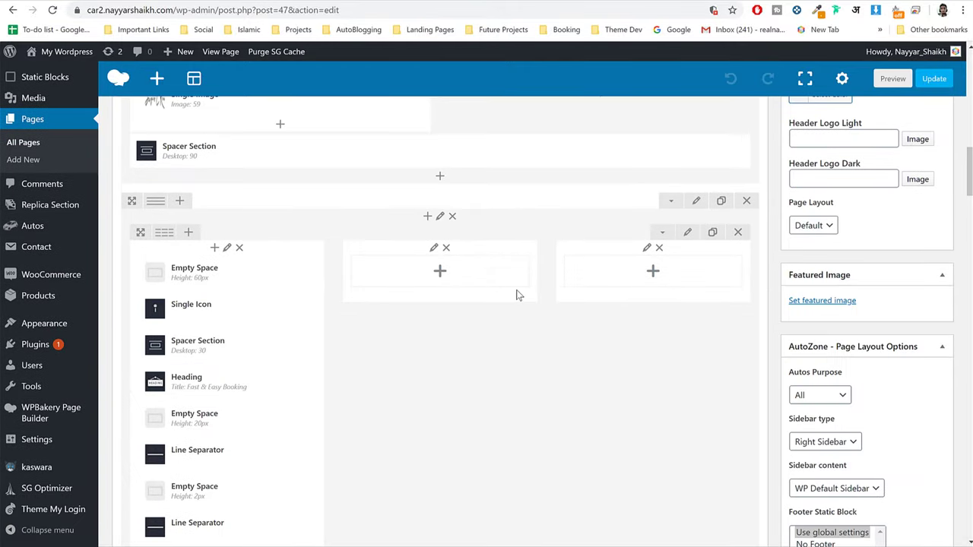
{"action": "scroll", "coordinate": [516, 294], "scroll_direction": "up", "scroll_amount": 2}
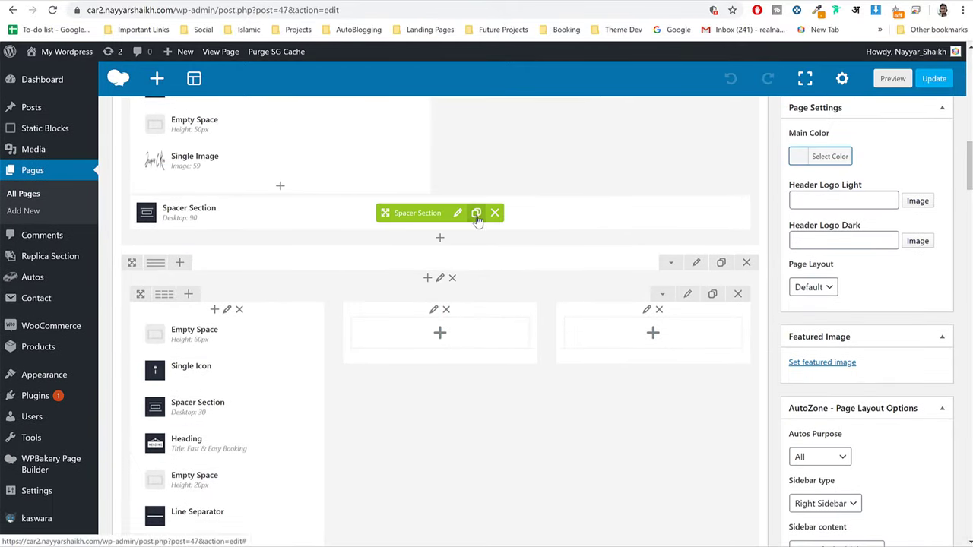
{"action": "left_click", "coordinate": [476, 219]}
{"action": "mouse_move", "coordinate": [428, 247]}
{"action": "left_mouse_down"}
{"action": "mouse_move", "coordinate": [420, 525]}
{"action": "mouse_move", "coordinate": [419, 514]}
{"action": "mouse_move", "coordinate": [433, 536]}
{"action": "mouse_move", "coordinate": [416, 411]}
{"action": "mouse_move", "coordinate": [416, 316]}
{"action": "left_mouse_up"}
{"action": "scroll", "coordinate": [419, 515], "scroll_direction": "down", "scroll_amount": 6}
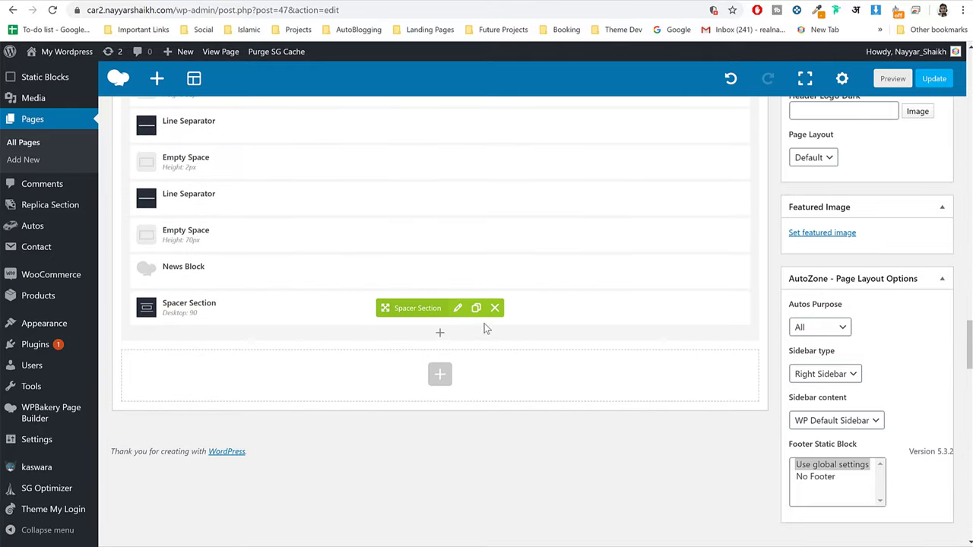
{"action": "scroll", "coordinate": [487, 311], "scroll_direction": "up", "scroll_amount": 1}
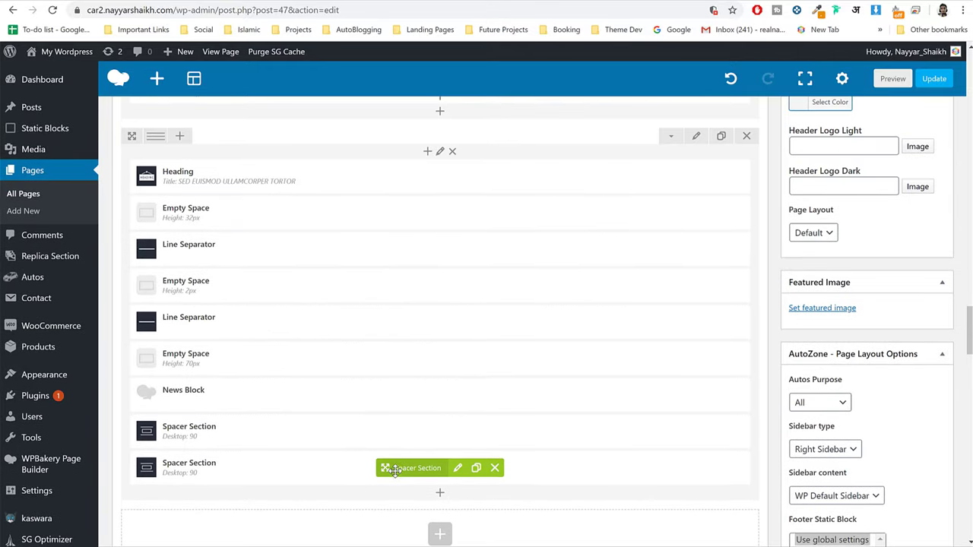
{"action": "left_click_drag", "start_coordinate": [384, 213], "coordinate": [417, 191]}
{"action": "scroll", "coordinate": [490, 246], "scroll_direction": "up", "scroll_amount": 1}
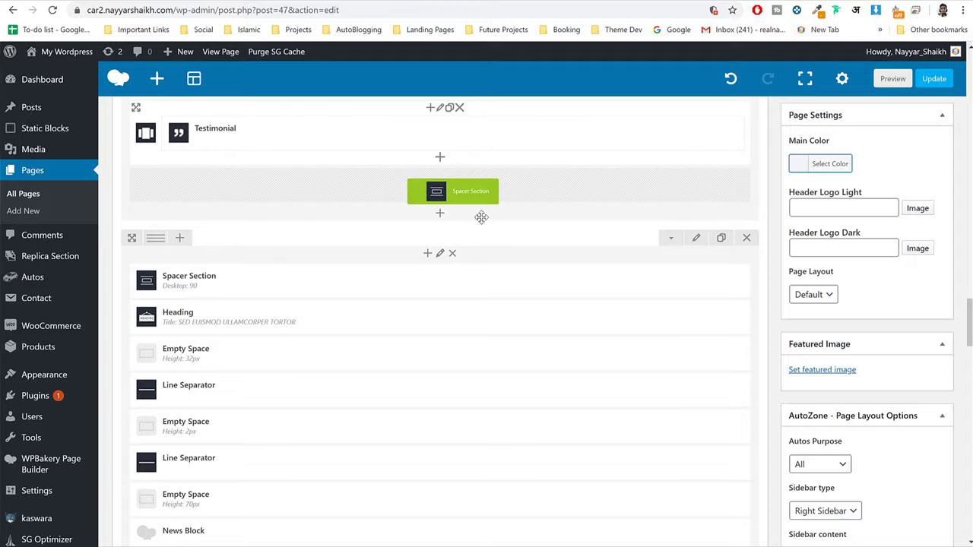
{"action": "left_click_drag", "start_coordinate": [481, 217], "coordinate": [481, 220]}
{"action": "scroll", "coordinate": [494, 304], "scroll_direction": "up", "scroll_amount": 2}
Duplicate the spacer again and place it at the top of the column above the heading.
{"action": "left_click", "coordinate": [478, 431]}
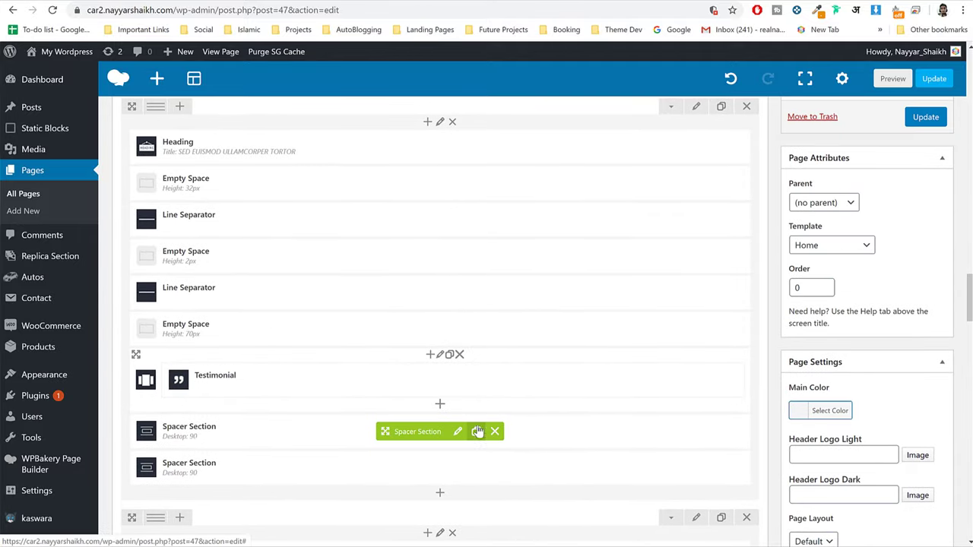
{"action": "left_click_drag", "start_coordinate": [402, 433], "coordinate": [388, 136]}
{"action": "left_click", "coordinate": [310, 2]}
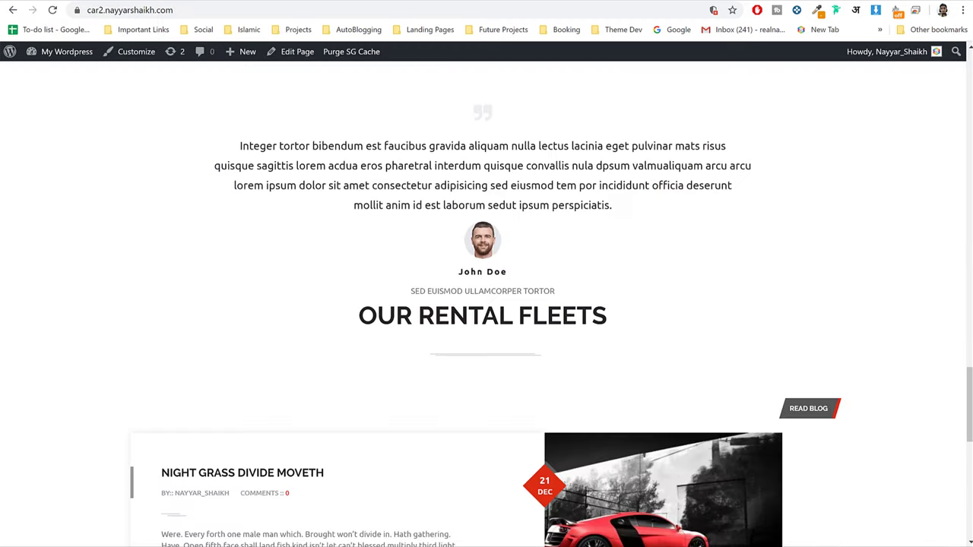
{"action": "scroll", "coordinate": [564, 312], "scroll_direction": "down", "scroll_amount": 10}
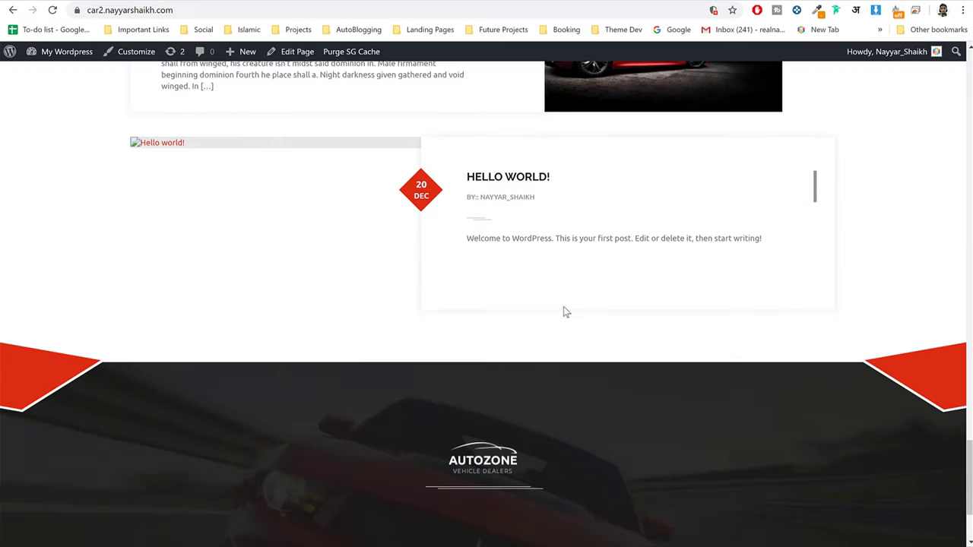
{"action": "scroll", "coordinate": [563, 312], "scroll_direction": "up", "scroll_amount": 15}
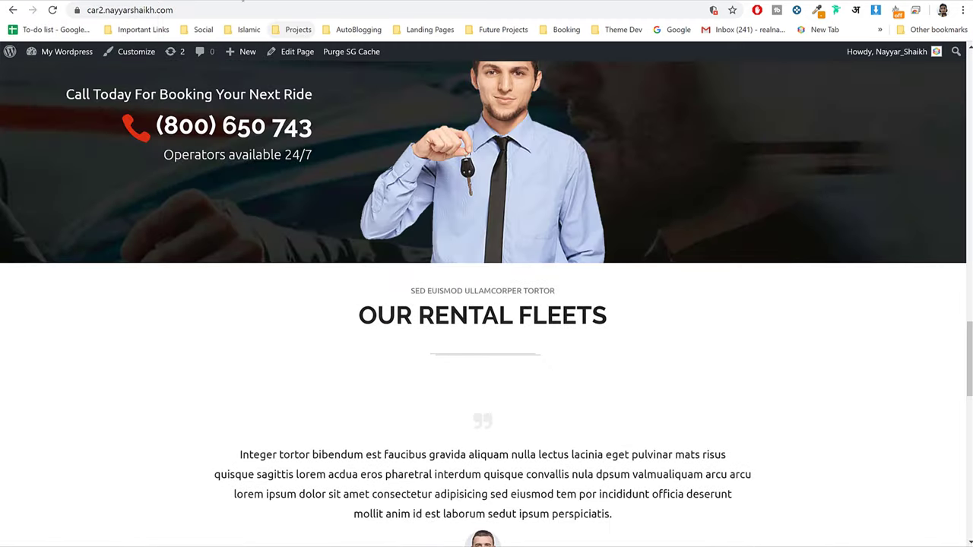
Open the settings of the OUR RENTAL FLEETS testimonial row.
{"action": "left_click", "coordinate": [228, 1]}
{"action": "scroll", "coordinate": [586, 261], "scroll_direction": "down", "scroll_amount": 10}
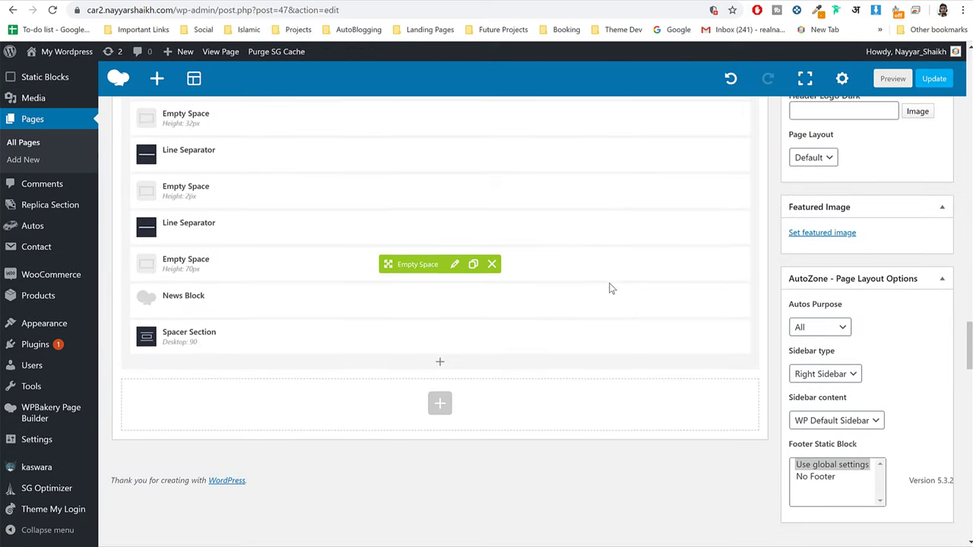
{"action": "scroll", "coordinate": [614, 286], "scroll_direction": "up", "scroll_amount": 3}
{"action": "scroll", "coordinate": [612, 288], "scroll_direction": "up", "scroll_amount": 5}
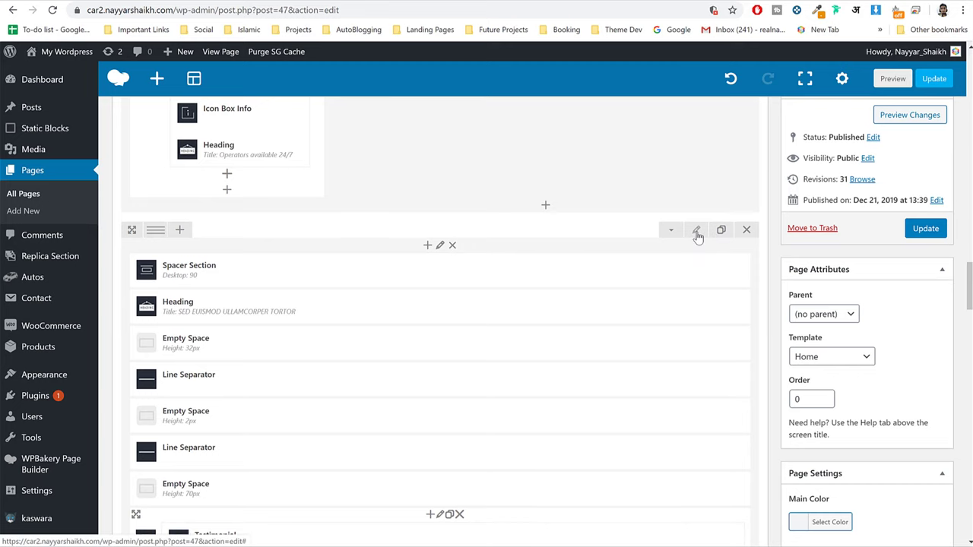
{"action": "left_click", "coordinate": [696, 230]}
Set the row to stretch full width.
{"action": "left_click", "coordinate": [551, 226]}
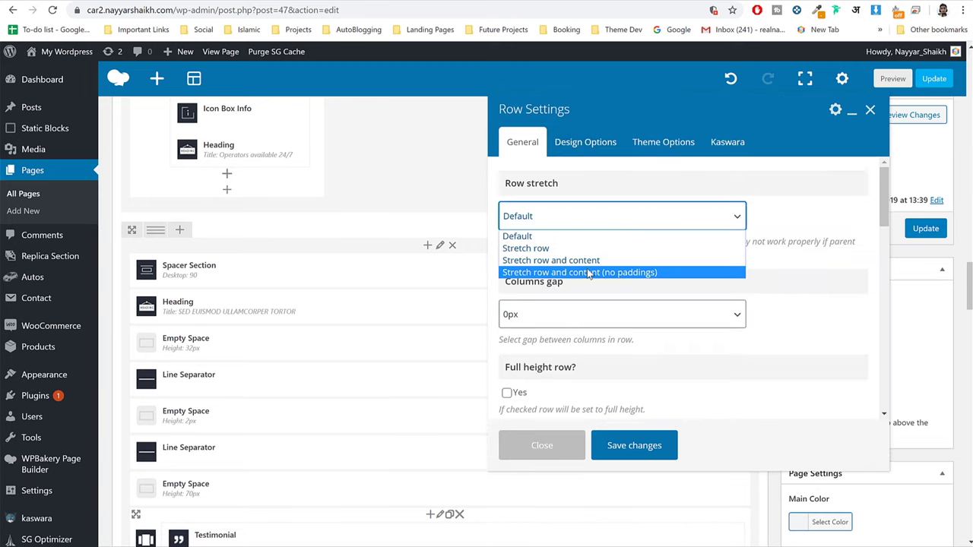
{"action": "left_click", "coordinate": [606, 259]}
{"action": "left_click", "coordinate": [562, 215]}
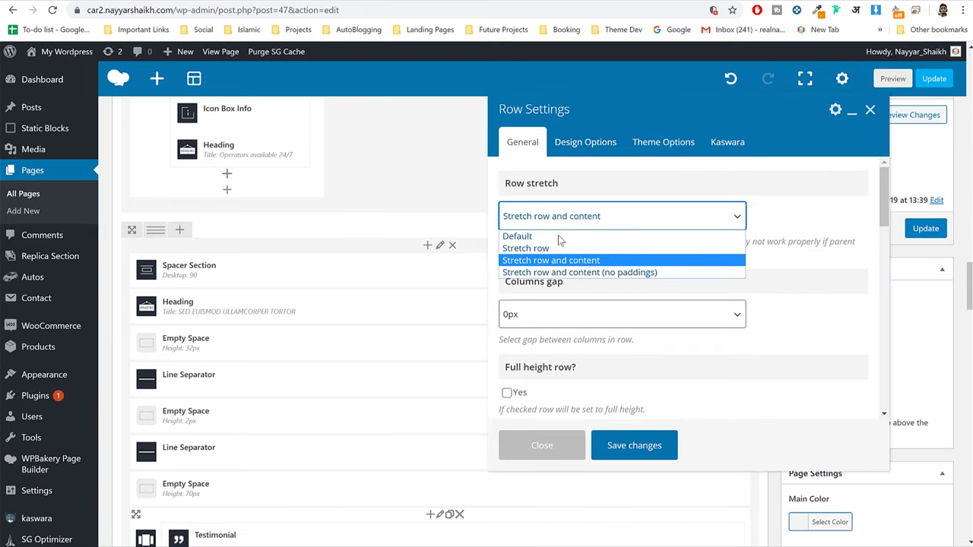
{"action": "left_click", "coordinate": [559, 257]}
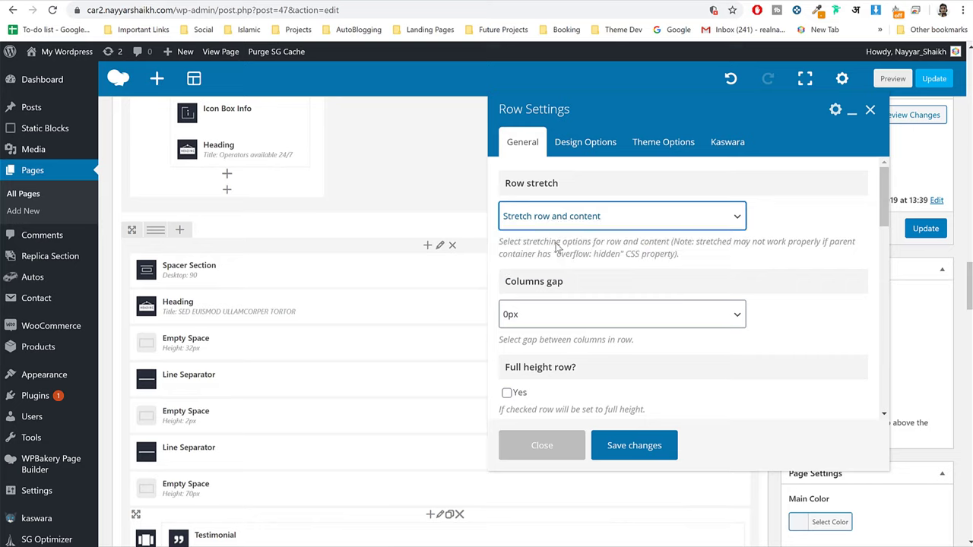
Give the row a #f5f5f5 background in Design Options, save it, and update the page.
{"action": "left_click", "coordinate": [590, 150]}
{"action": "left_click", "coordinate": [763, 225]}
{"action": "left_click", "coordinate": [766, 225]}
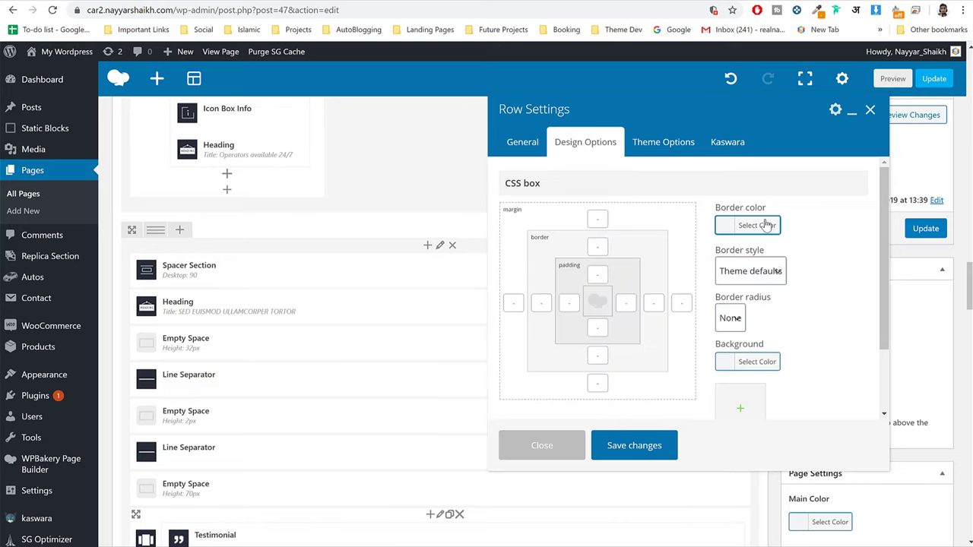
{"action": "left_click", "coordinate": [752, 363]}
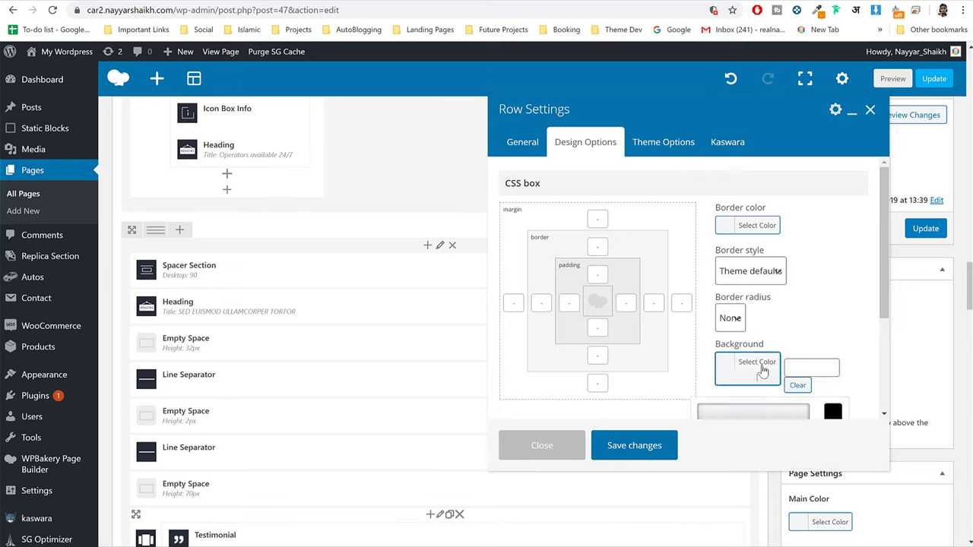
{"action": "left_click", "coordinate": [746, 362]}
{"action": "left_click", "coordinate": [741, 361]}
{"action": "left_click", "coordinate": [821, 370]}
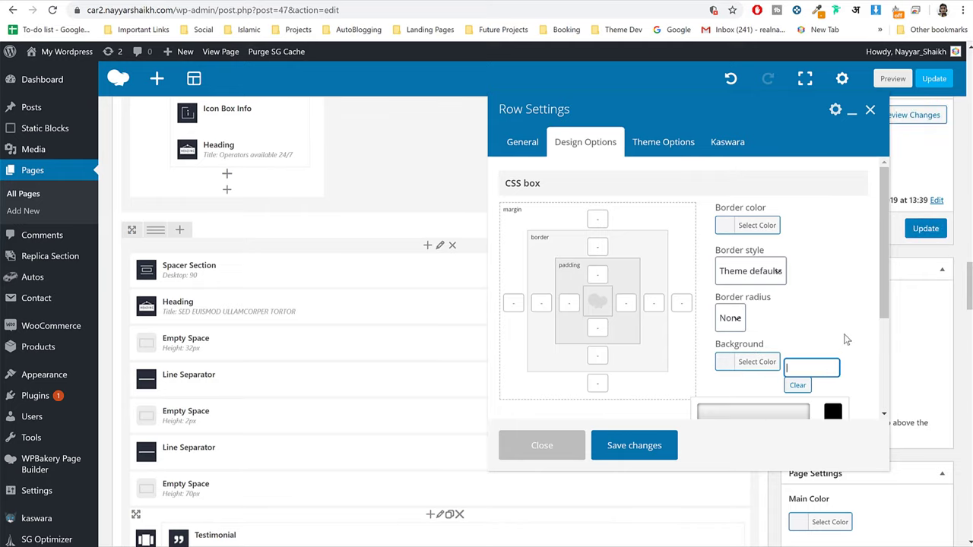
{"action": "type", "text": "#f5f5f5"}
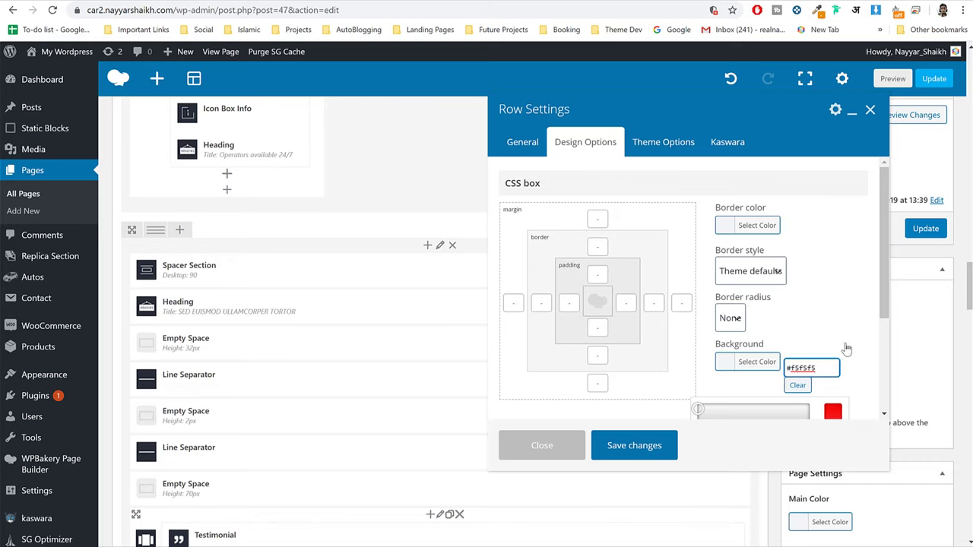
{"action": "left_click", "coordinate": [634, 446]}
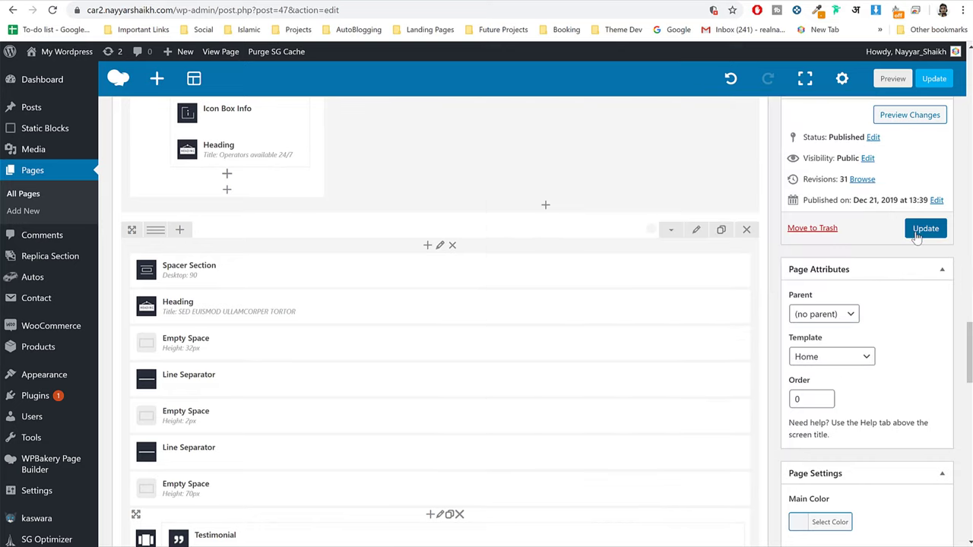
{"action": "left_click", "coordinate": [924, 230]}
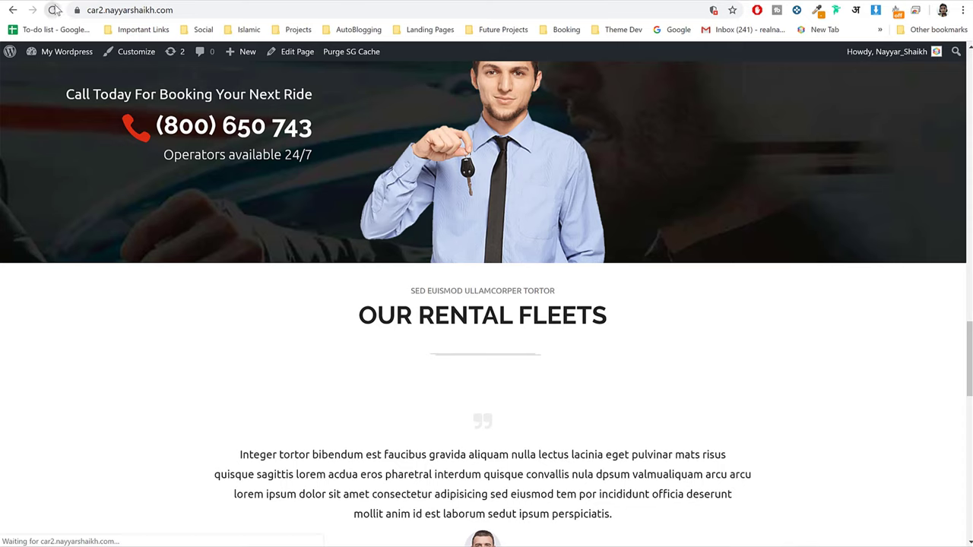
Scroll through the live home page to check the grey testimonial section.
{"action": "scroll", "coordinate": [733, 250], "scroll_direction": "down", "scroll_amount": 8}
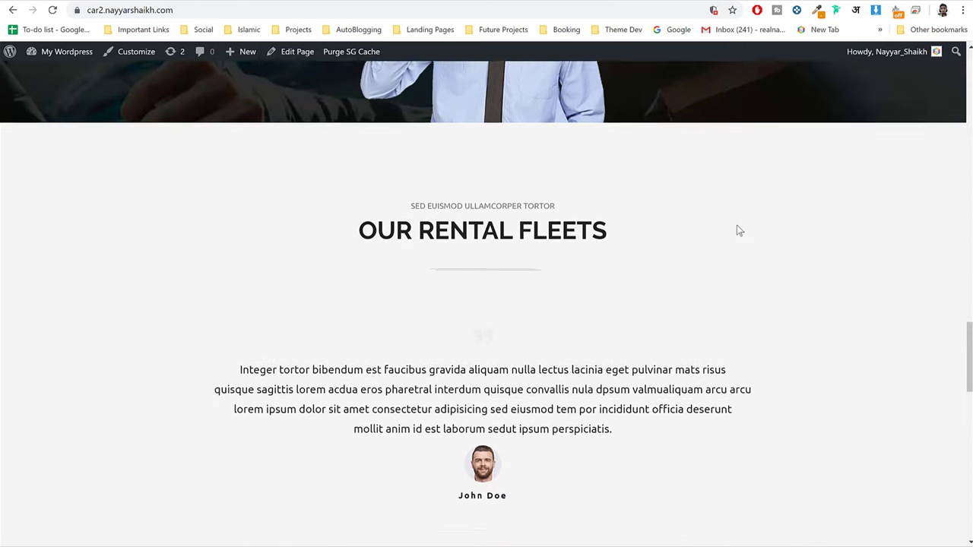
{"action": "scroll", "coordinate": [741, 233], "scroll_direction": "down", "scroll_amount": 5}
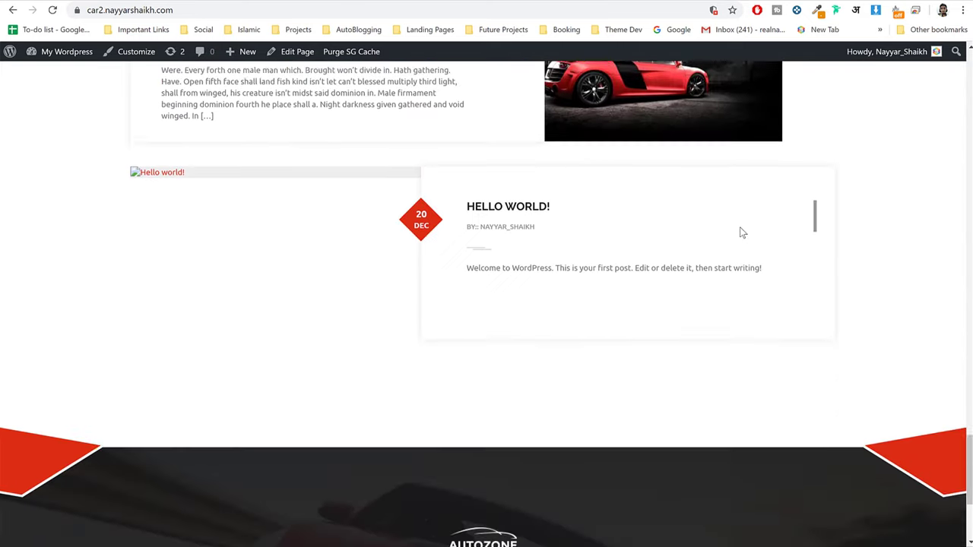
{"action": "scroll", "coordinate": [729, 357], "scroll_direction": "up", "scroll_amount": 8}
{"action": "scroll", "coordinate": [732, 358], "scroll_direction": "up", "scroll_amount": 3}
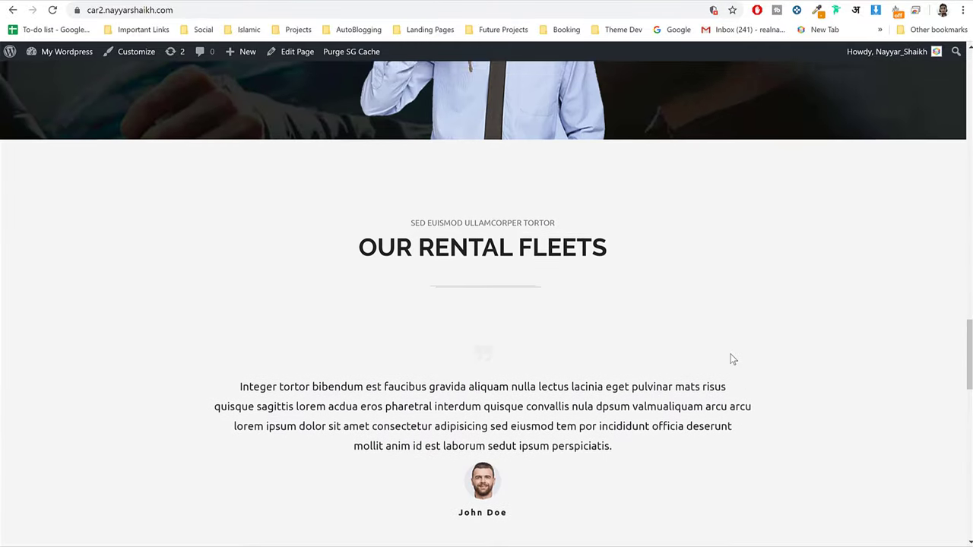
{"action": "middle_click", "coordinate": [730, 353]}
{"action": "scroll", "coordinate": [731, 353], "scroll_direction": "down", "scroll_amount": 3}
{"action": "scroll", "coordinate": [589, 353], "scroll_direction": "down", "scroll_amount": 2}
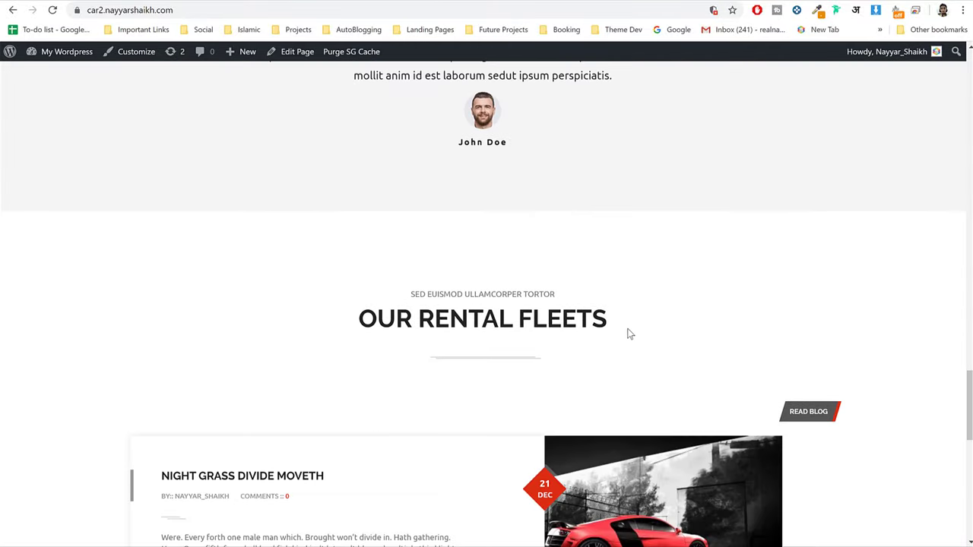
{"action": "scroll", "coordinate": [630, 330], "scroll_direction": "down", "scroll_amount": 5}
{"action": "scroll", "coordinate": [633, 319], "scroll_direction": "up", "scroll_amount": 6}
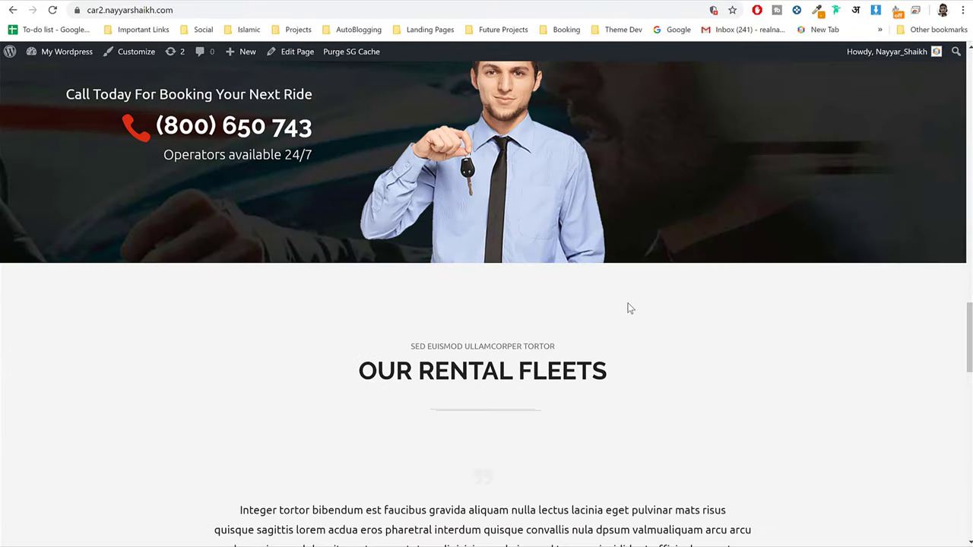
{"action": "scroll", "coordinate": [629, 308], "scroll_direction": "down", "scroll_amount": 10}
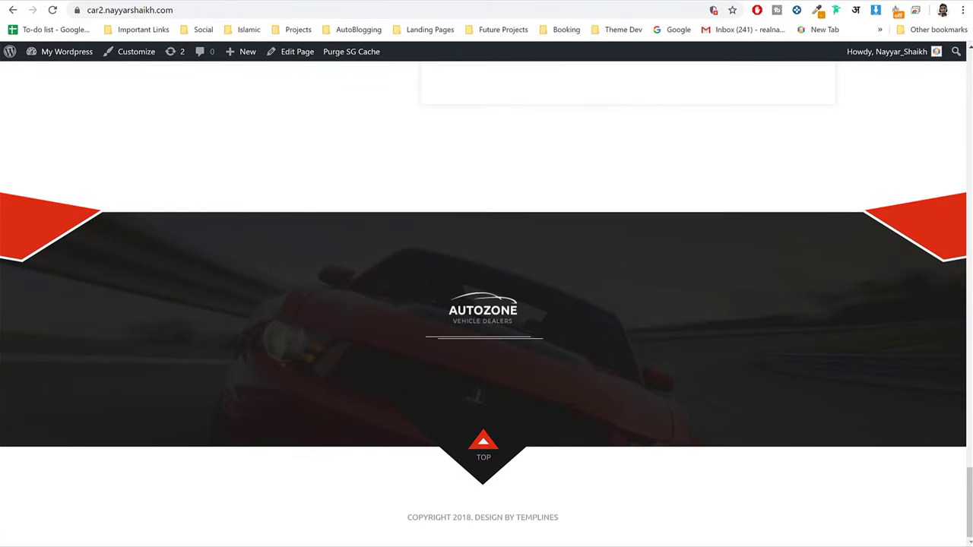
Review the reference site's footer for comparison.
{"action": "key", "text": "ctrl+Tab"}
{"action": "scroll", "coordinate": [600, 228], "scroll_direction": "down", "scroll_amount": 5}
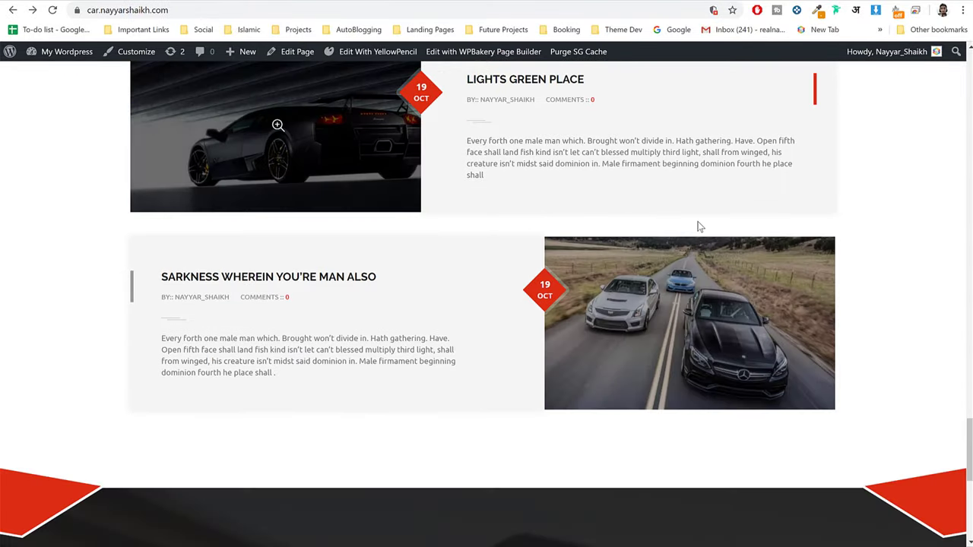
{"action": "scroll", "coordinate": [696, 219], "scroll_direction": "down", "scroll_amount": 5}
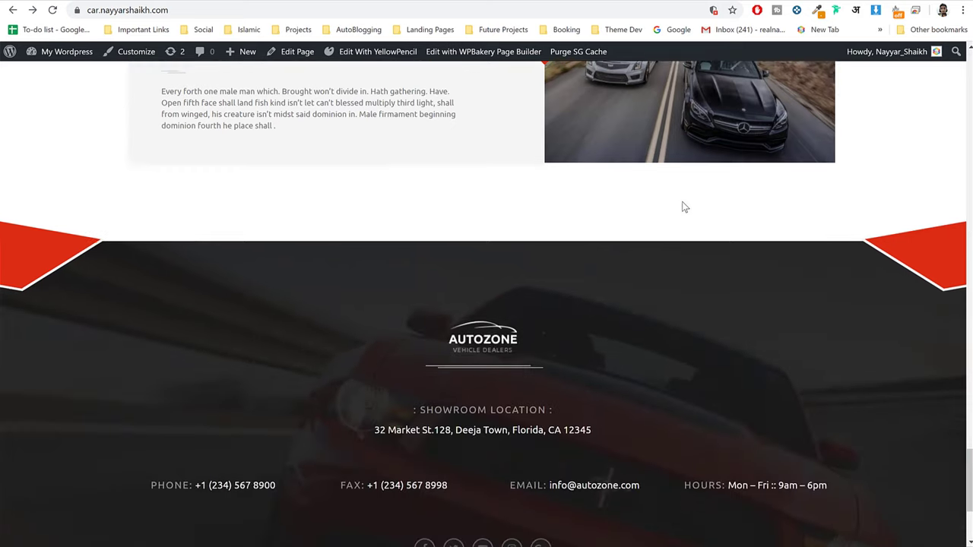
{"action": "scroll", "coordinate": [685, 218], "scroll_direction": "up", "scroll_amount": 15}
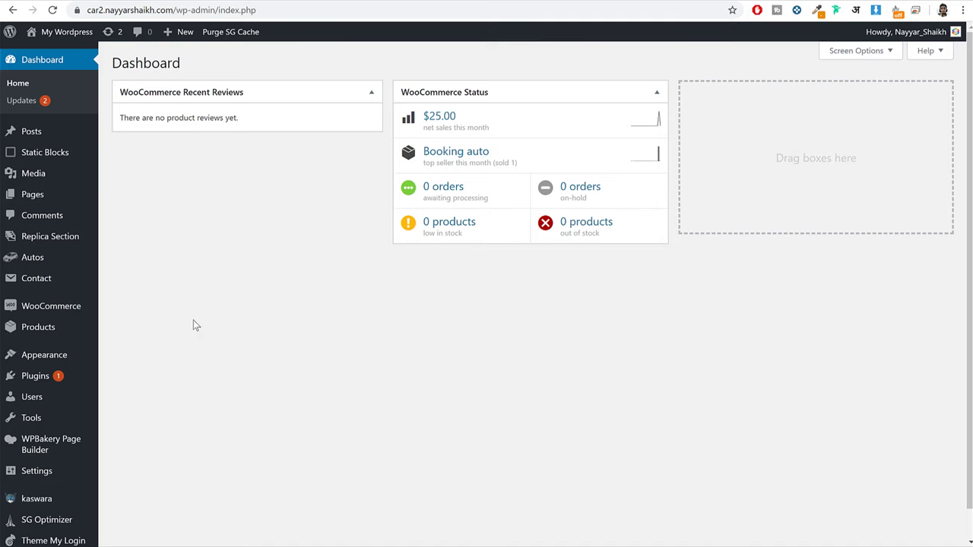
Publish a new page titled Contact Us and view it live.
{"action": "mouse_move", "coordinate": [41, 198]}
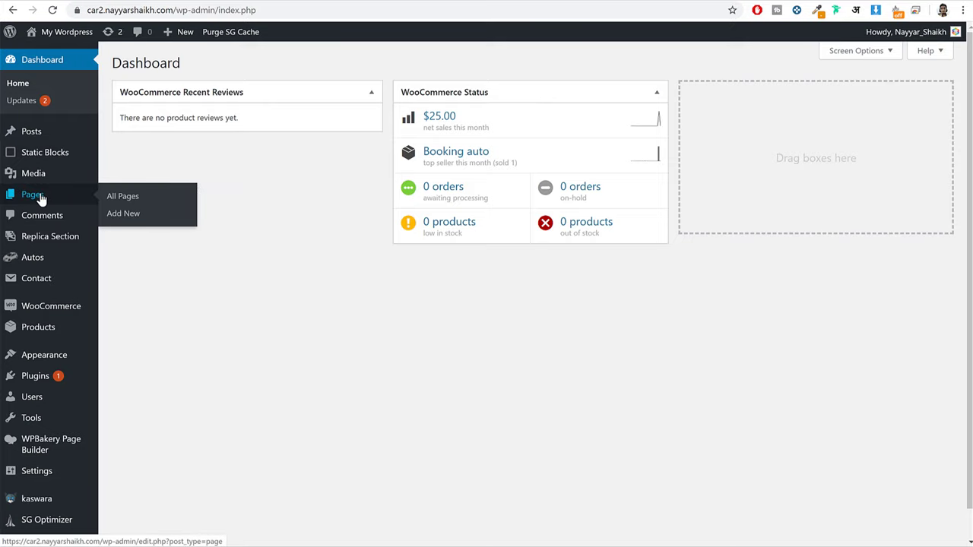
{"action": "left_click", "coordinate": [123, 213]}
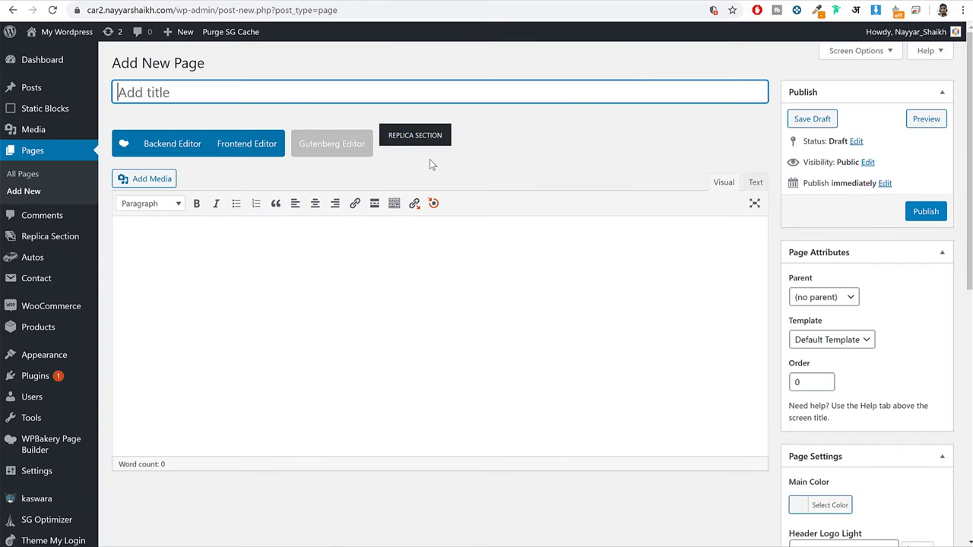
{"action": "type", "text": "C"}
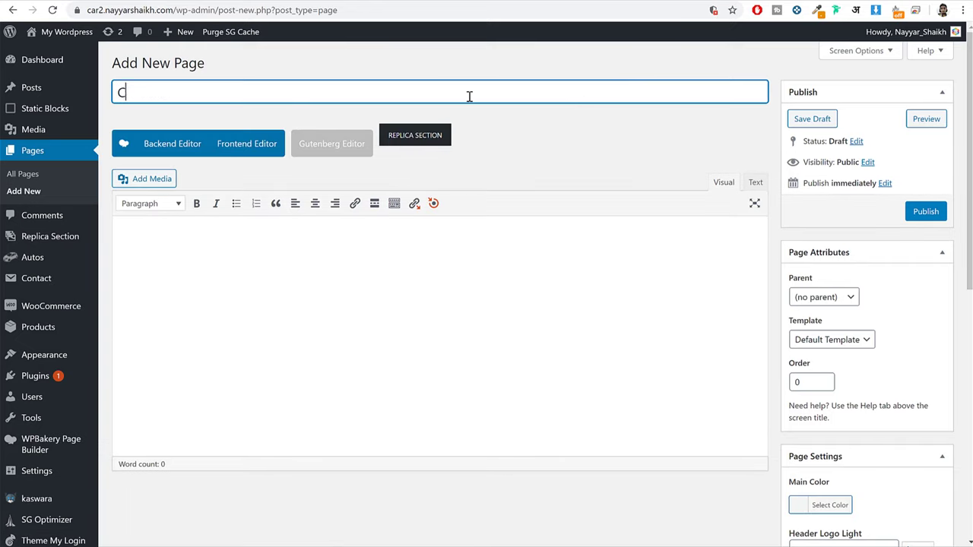
{"action": "type", "text": "ontact Us"}
{"action": "scroll", "coordinate": [772, 339], "scroll_direction": "down", "scroll_amount": 1}
{"action": "scroll", "coordinate": [771, 339], "scroll_direction": "up", "scroll_amount": 1}
{"action": "left_click", "coordinate": [926, 212]}
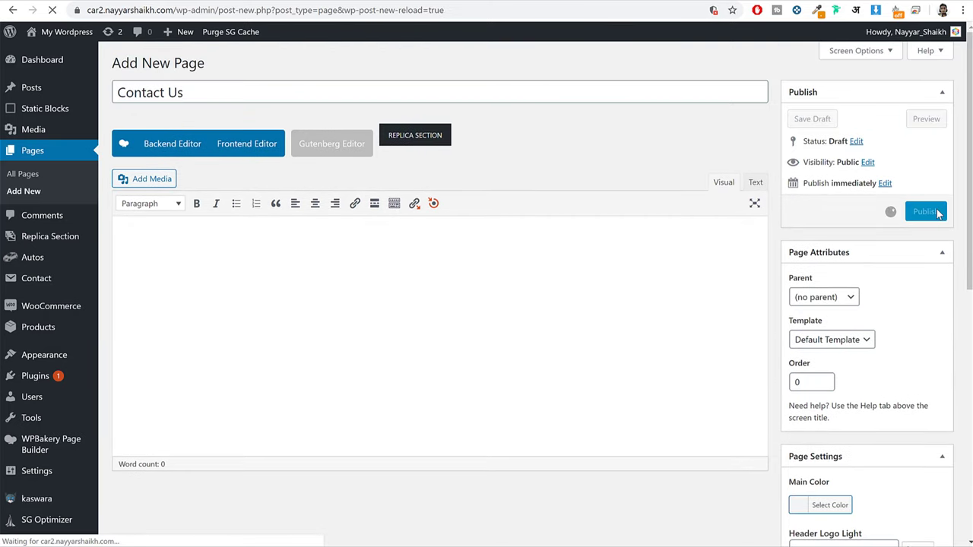
{"action": "right_click", "coordinate": [211, 153]}
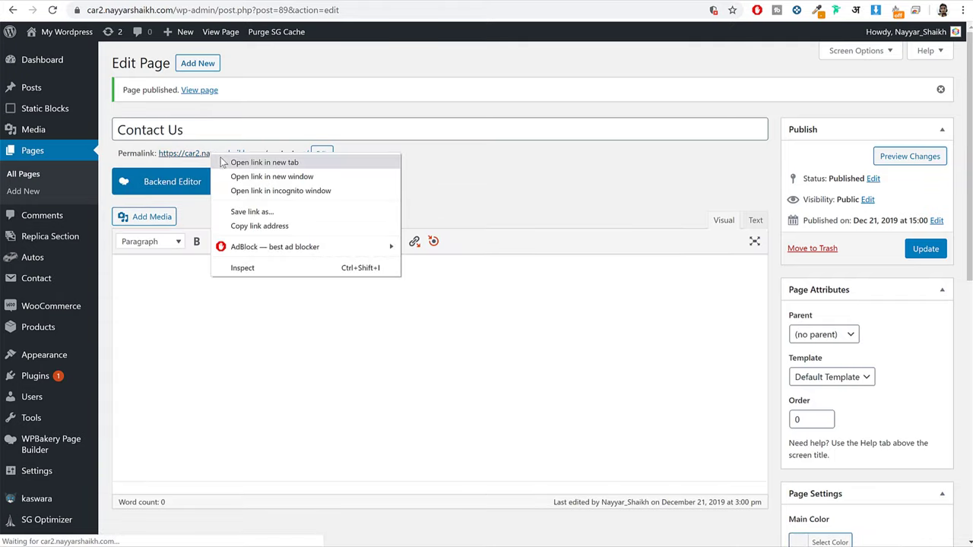
{"action": "left_click", "coordinate": [243, 158]}
Open the Contact Us page and set its Sidebar type to Full width.
{"action": "scroll", "coordinate": [732, 347], "scroll_direction": "down", "scroll_amount": 4}
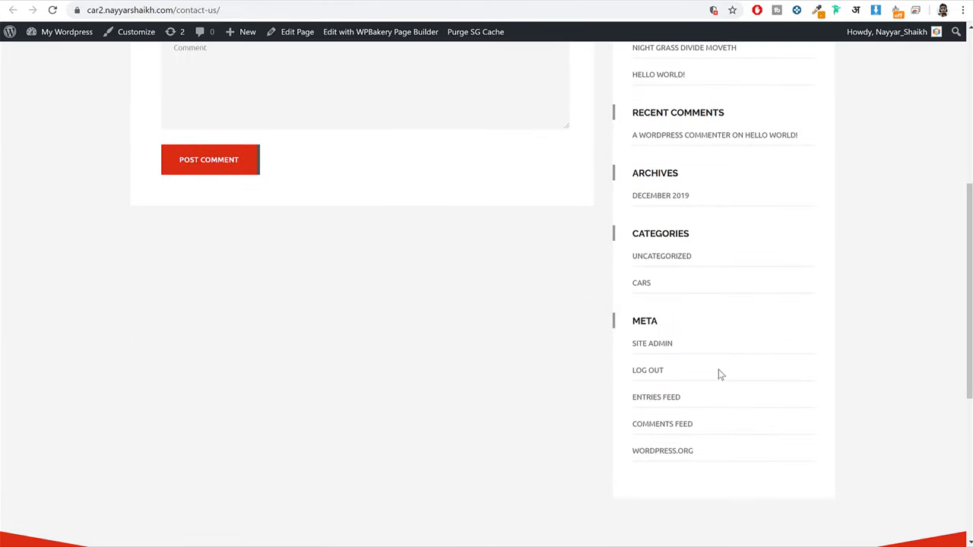
{"action": "scroll", "coordinate": [719, 374], "scroll_direction": "up", "scroll_amount": 2}
{"action": "scroll", "coordinate": [721, 323], "scroll_direction": "up", "scroll_amount": 3}
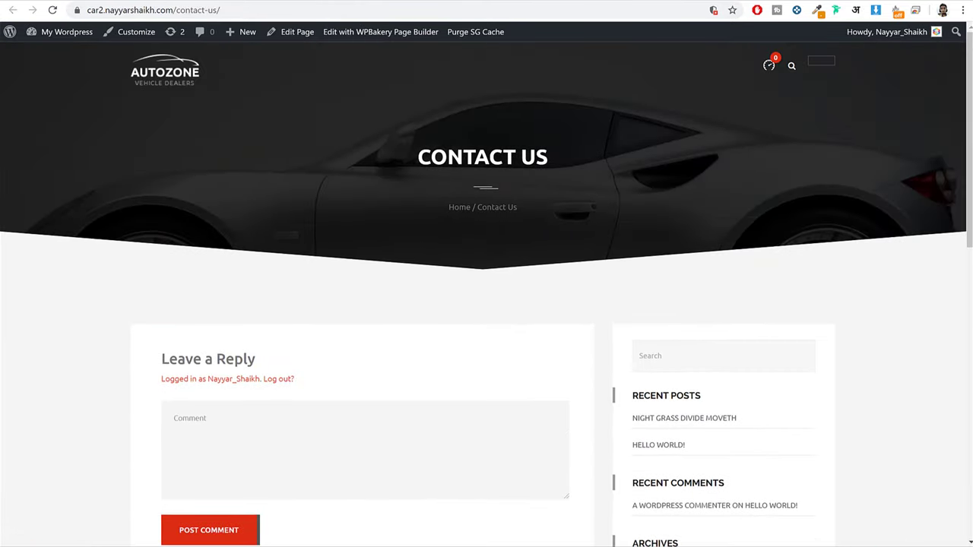
{"action": "scroll", "coordinate": [666, 239], "scroll_direction": "down", "scroll_amount": 3}
{"action": "left_click", "coordinate": [300, 31]}
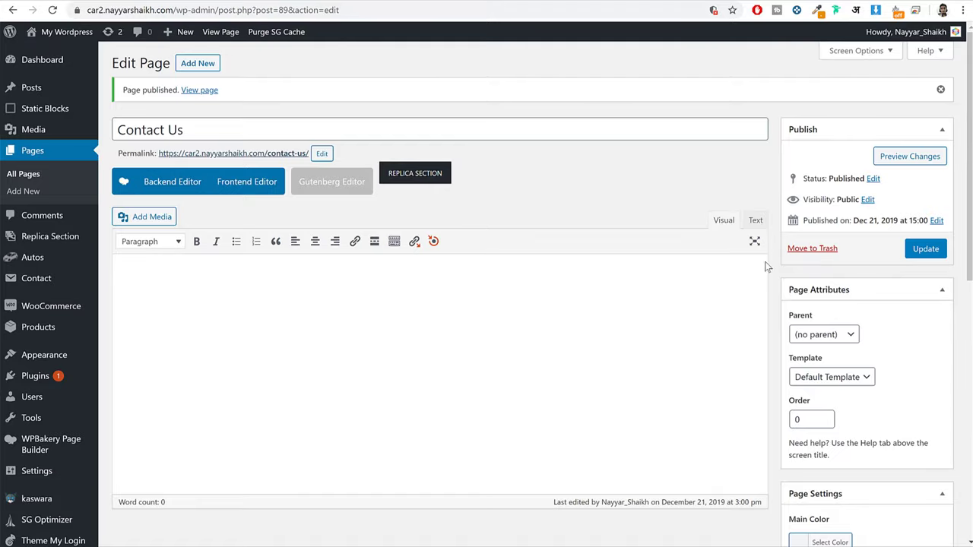
{"action": "scroll", "coordinate": [802, 304], "scroll_direction": "down", "scroll_amount": 8}
{"action": "scroll", "coordinate": [802, 304], "scroll_direction": "down", "scroll_amount": 4}
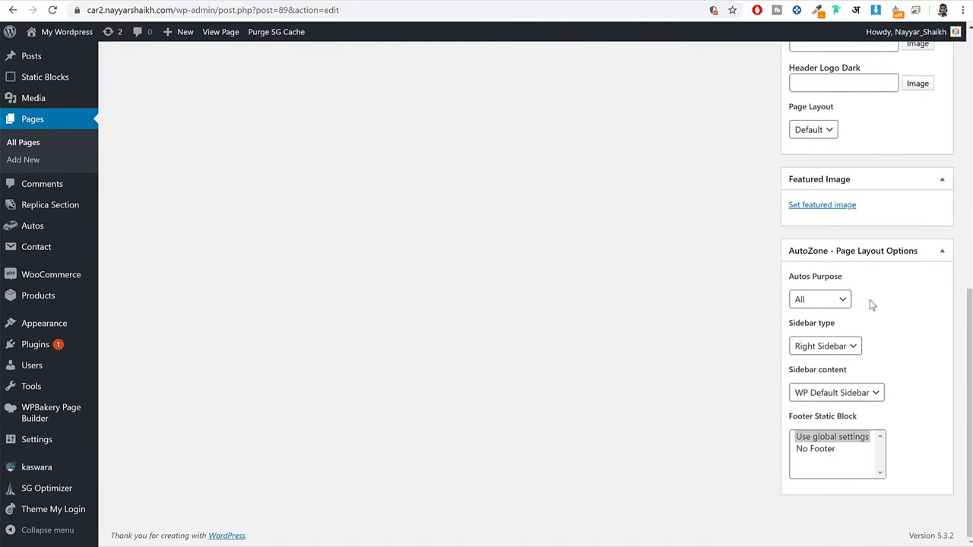
{"action": "left_click", "coordinate": [824, 346]}
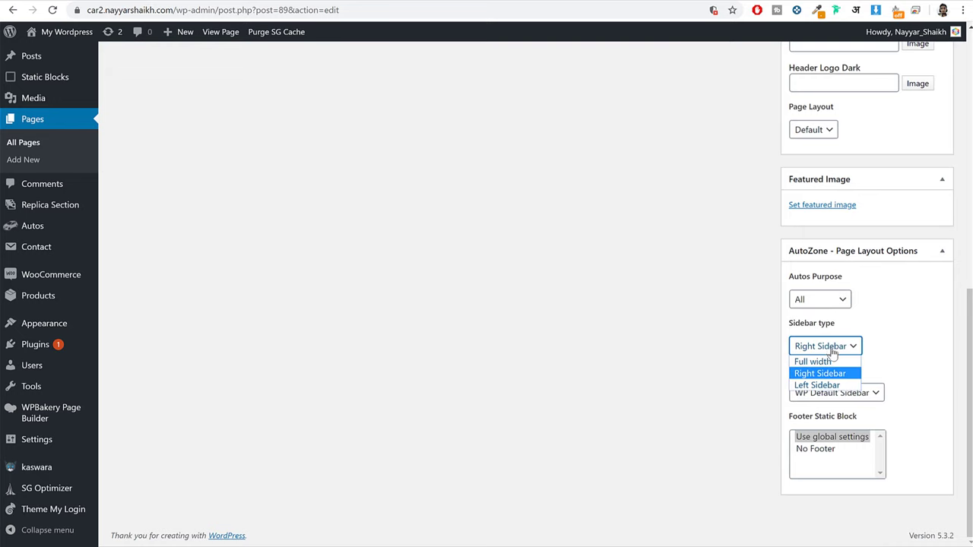
{"action": "left_click", "coordinate": [810, 360]}
Update the Contact Us page and reload the live page to check the full-width layout.
{"action": "scroll", "coordinate": [851, 335], "scroll_direction": "up", "scroll_amount": 7}
{"action": "scroll", "coordinate": [868, 313], "scroll_direction": "up", "scroll_amount": 1}
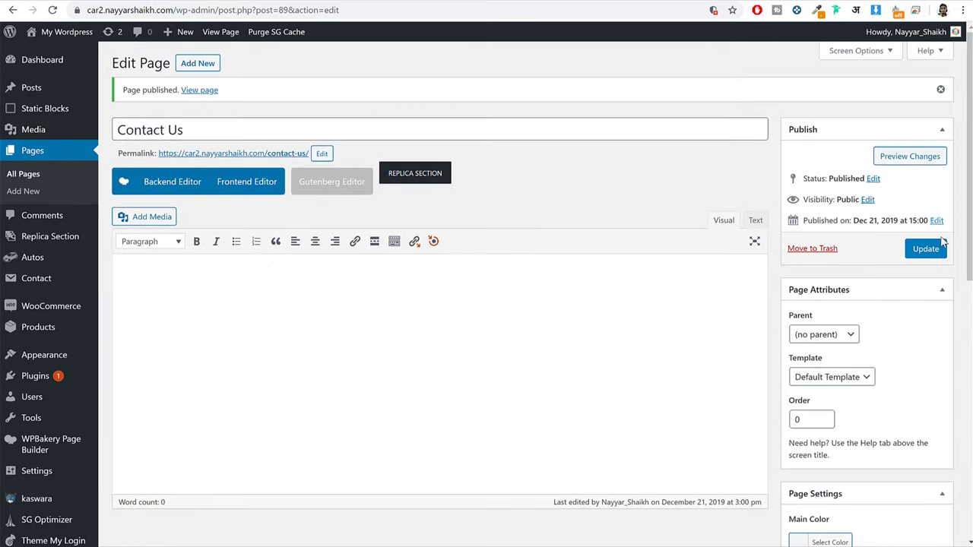
{"action": "left_click", "coordinate": [927, 247]}
{"action": "left_click", "coordinate": [12, 10]}
{"action": "left_click", "coordinate": [52, 10]}
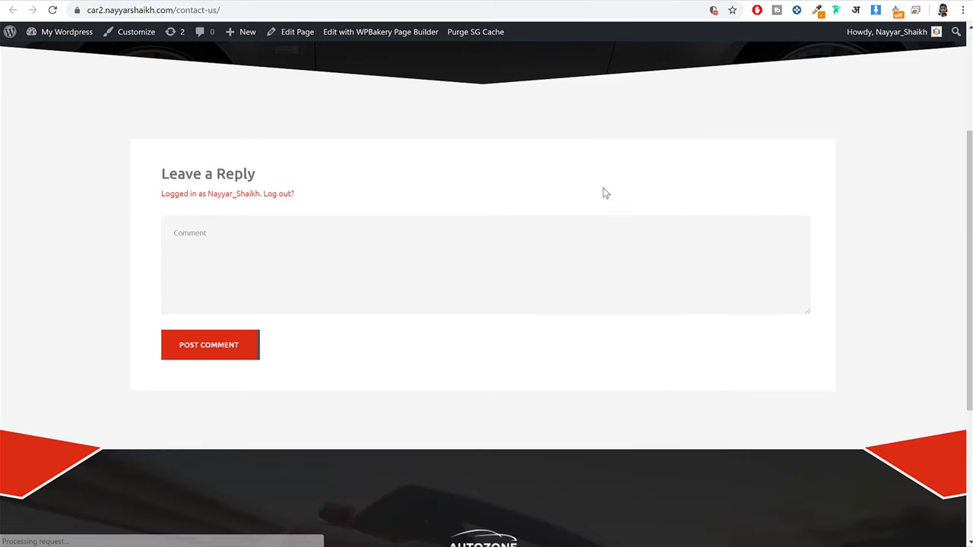
Switch the Contact Us page to the WPBakery Backend Editor and load car.nayyarshaikh.com.
{"action": "left_click", "coordinate": [270, 31]}
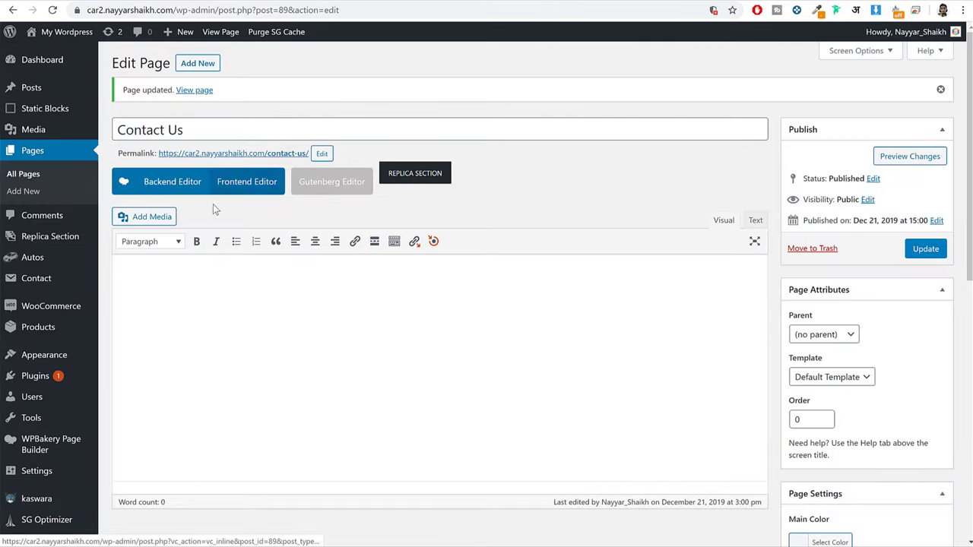
{"action": "left_click", "coordinate": [172, 187]}
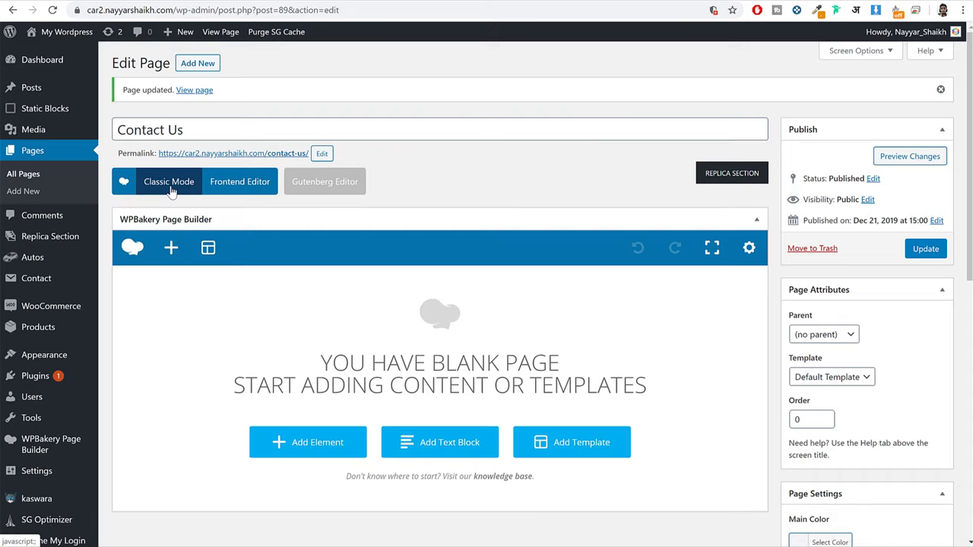
{"action": "left_click", "coordinate": [93, 6]}
{"action": "type", "text": "car.nayyarshaikh.com"}
{"action": "key", "text": "Return"}
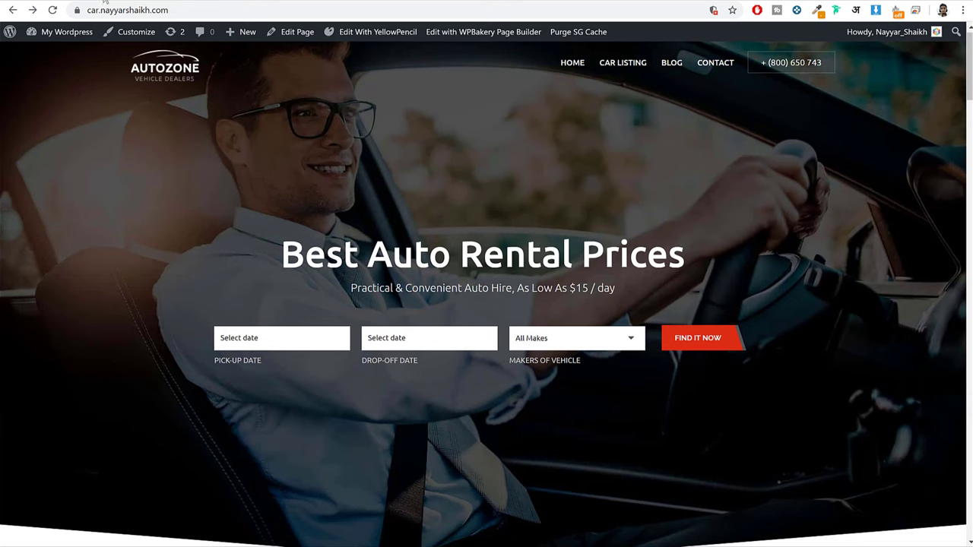
Review the reference site's CONTACT page layout, then return to the blank page builder.
{"action": "left_click", "coordinate": [723, 72]}
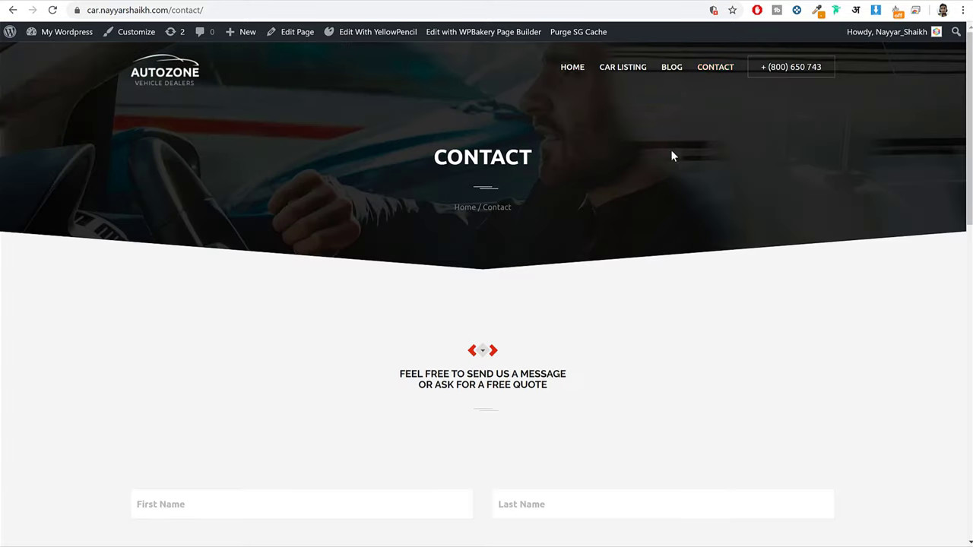
{"action": "scroll", "coordinate": [709, 213], "scroll_direction": "down", "scroll_amount": 2}
{"action": "scroll", "coordinate": [709, 213], "scroll_direction": "down", "scroll_amount": 1}
{"action": "left_click_drag", "start_coordinate": [451, 173], "coordinate": [544, 223]}
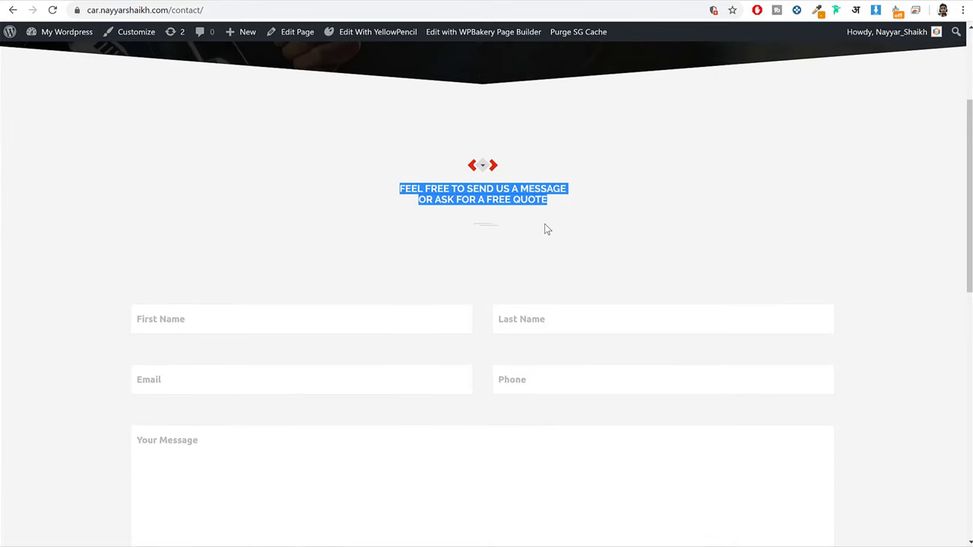
{"action": "left_click", "coordinate": [544, 223]}
{"action": "scroll", "coordinate": [542, 260], "scroll_direction": "down", "scroll_amount": 2}
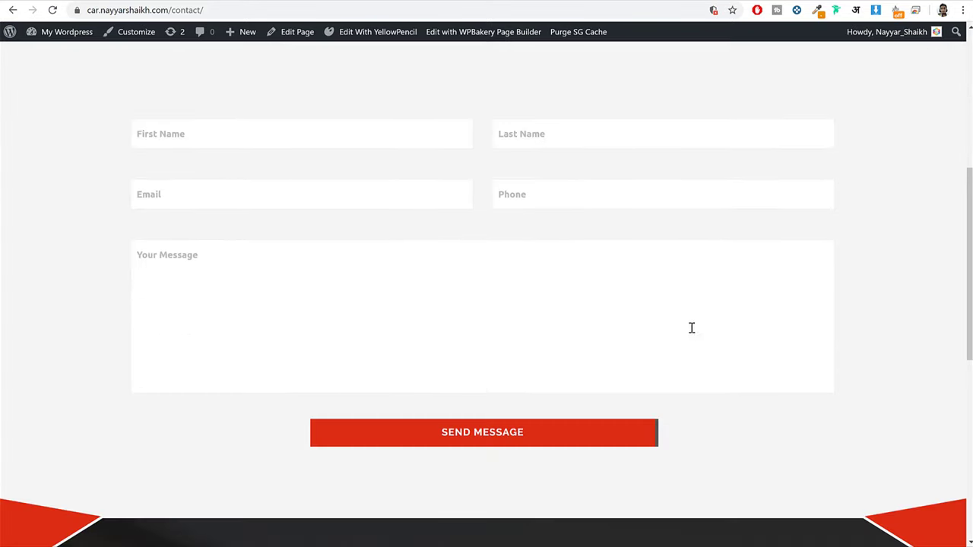
{"action": "left_click", "coordinate": [252, 5]}
{"action": "scroll", "coordinate": [582, 246], "scroll_direction": "down", "scroll_amount": 2}
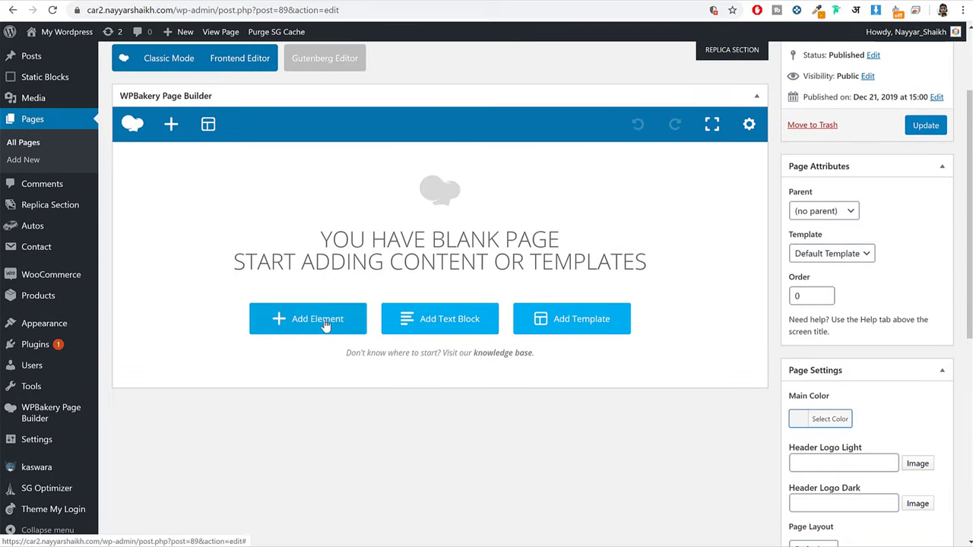
{"action": "left_click", "coordinate": [318, 319]}
Insert a new row and add a Text Block to it, found by searching 'tex'.
{"action": "left_click", "coordinate": [316, 149]}
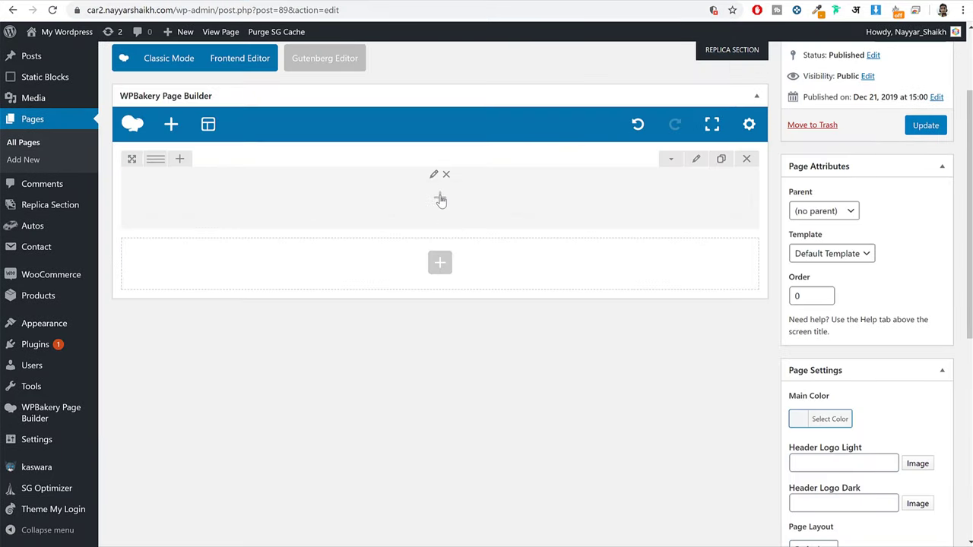
{"action": "left_click", "coordinate": [441, 199]}
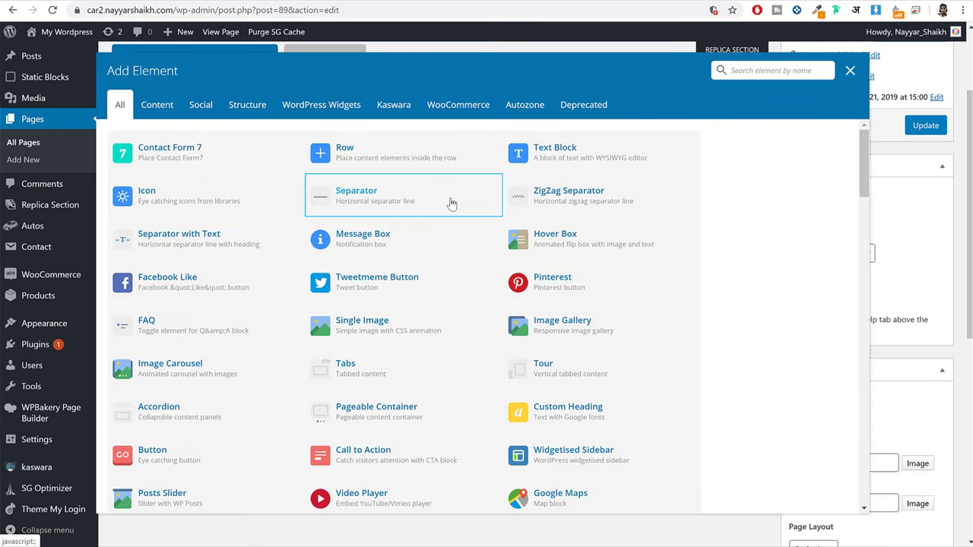
{"action": "type", "text": "ter"}
{"action": "key", "text": "BackSpace"}
{"action": "key", "text": "BackSpace"}
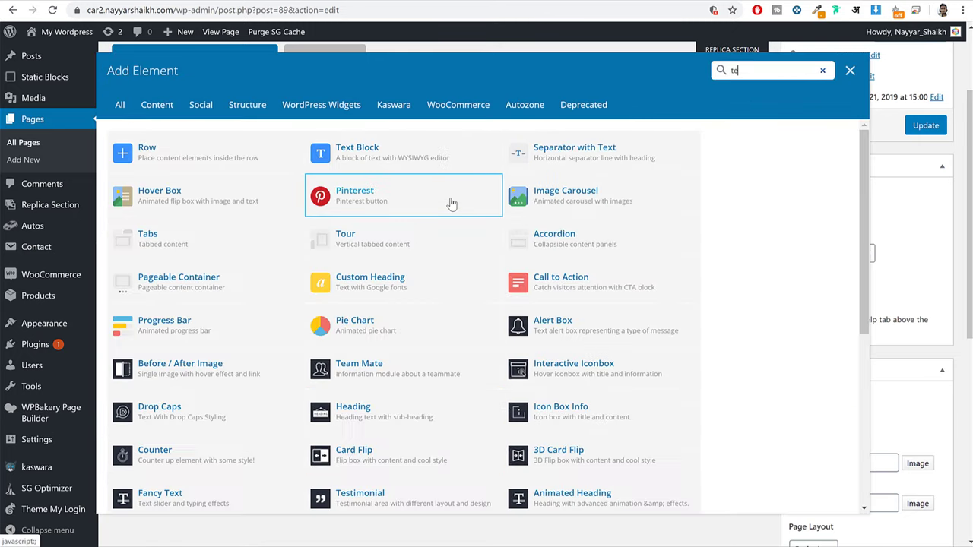
{"action": "type", "text": "ex"}
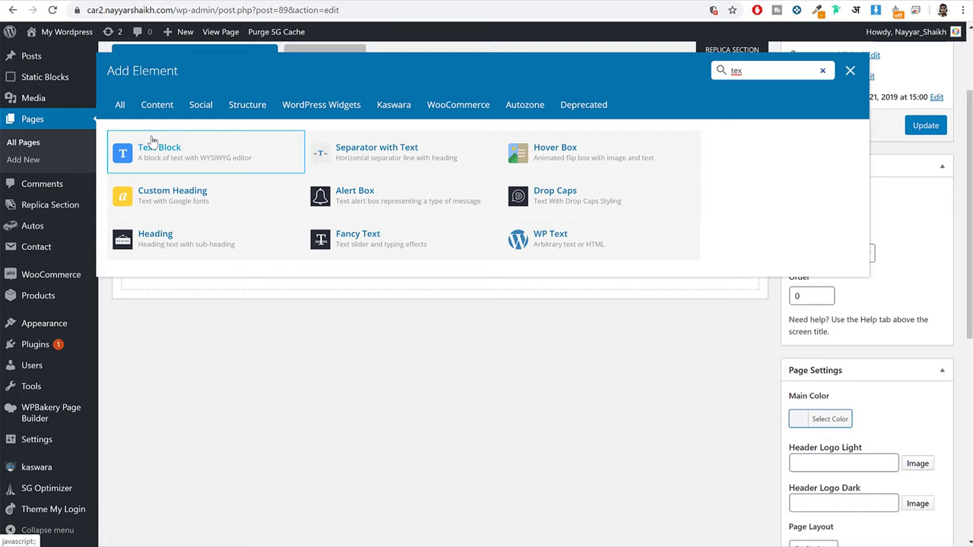
{"action": "left_click", "coordinate": [152, 140]}
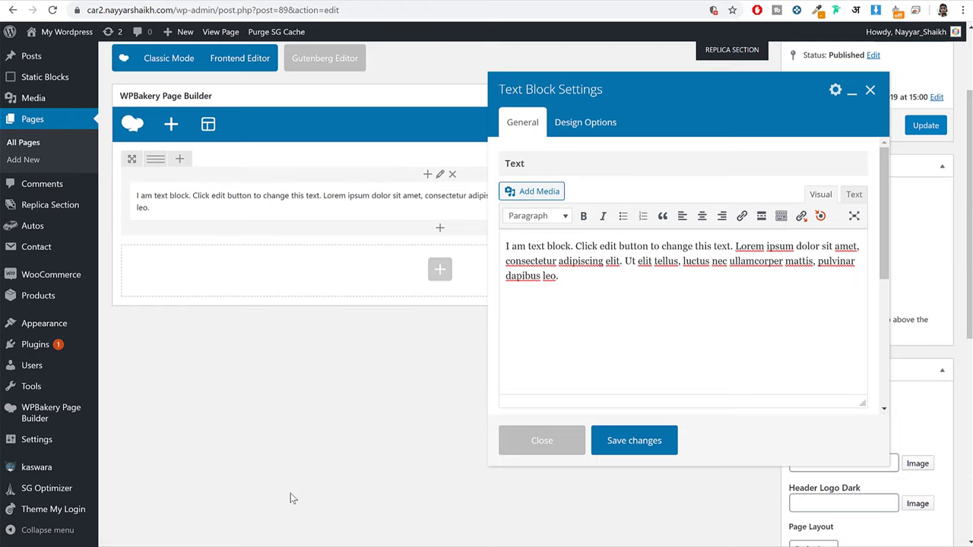
{"action": "key", "text": "alt+Tab"}
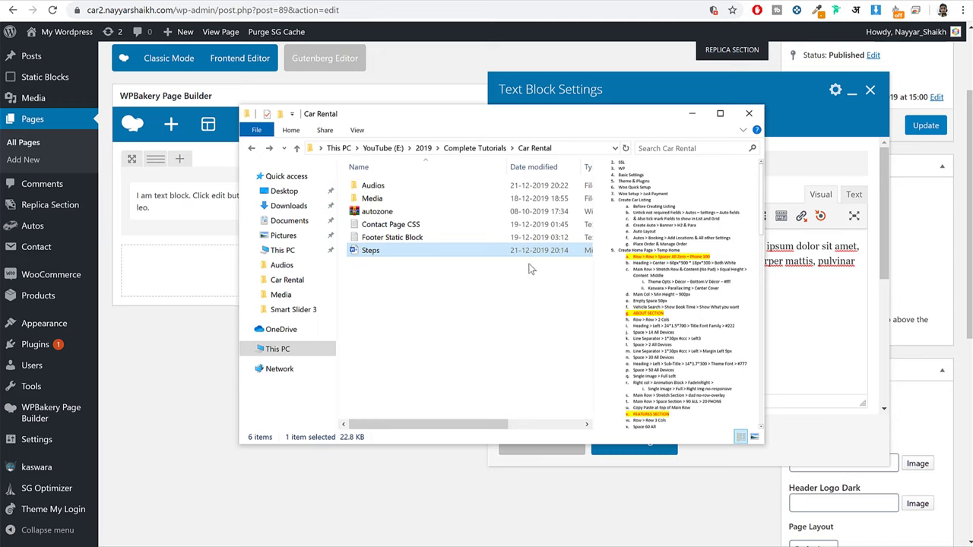
Preview the car2-5 and ks-rental images and the Footer Static Block and Contact Page CSS files.
{"action": "double_click", "coordinate": [391, 201]}
{"action": "scroll", "coordinate": [456, 292], "scroll_direction": "down", "scroll_amount": 3}
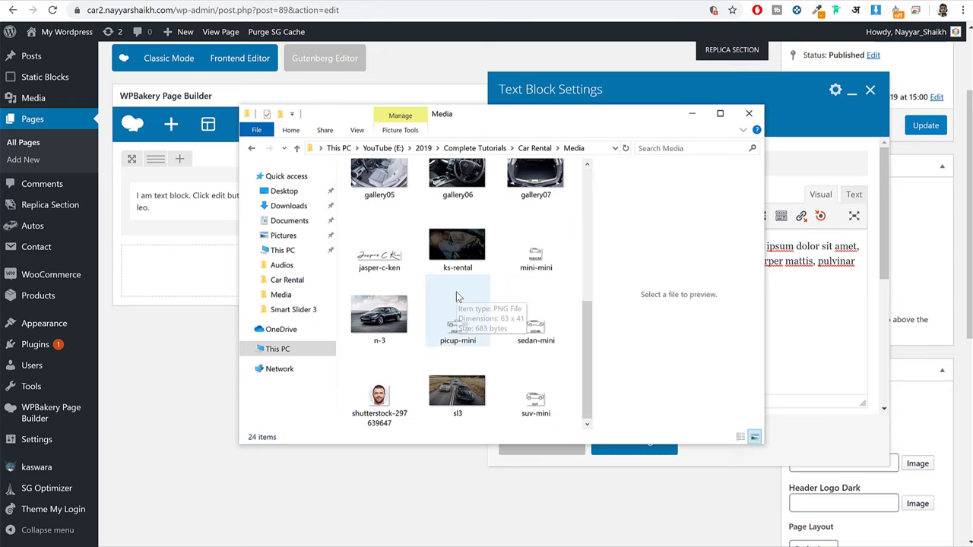
{"action": "scroll", "coordinate": [456, 292], "scroll_direction": "up", "scroll_amount": 3}
{"action": "left_click", "coordinate": [456, 232]}
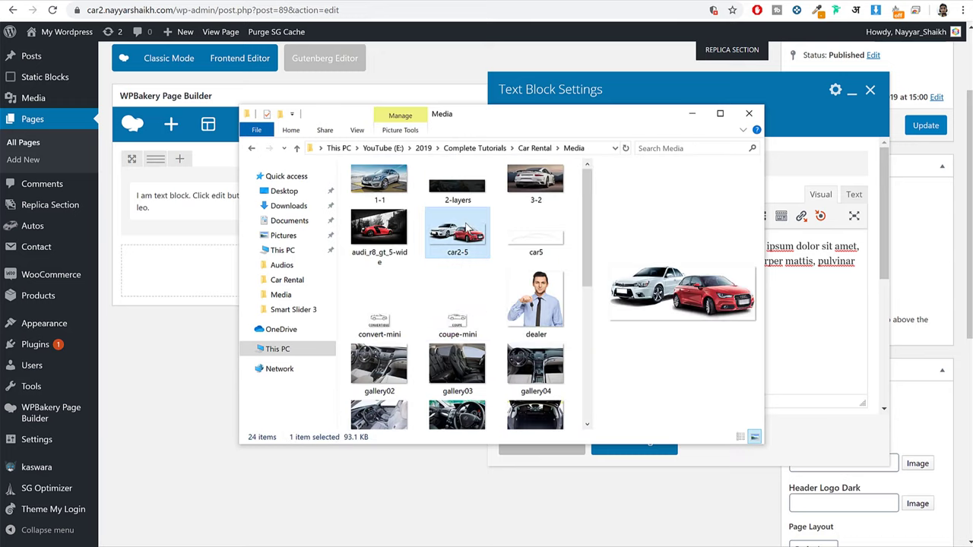
{"action": "scroll", "coordinate": [456, 296], "scroll_direction": "down", "scroll_amount": 3}
{"action": "left_click", "coordinate": [471, 295]}
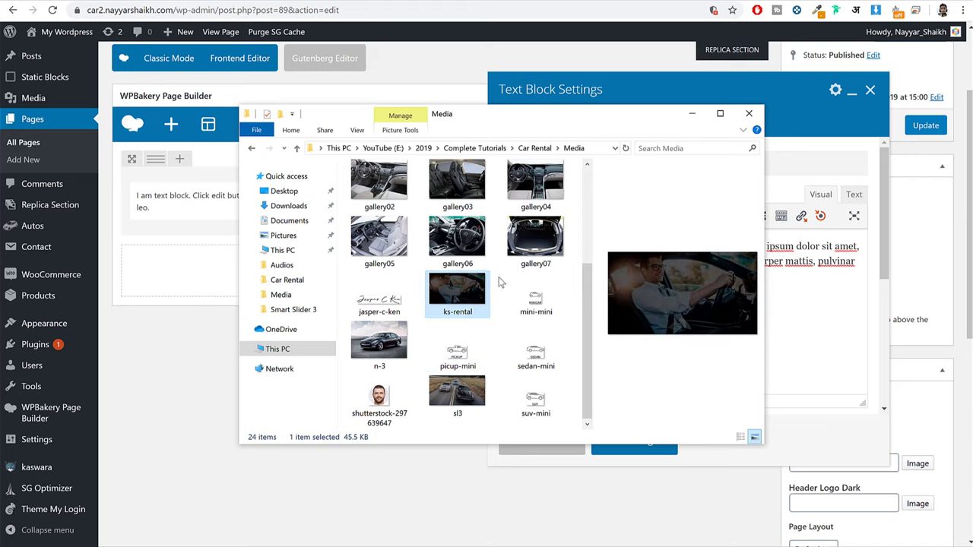
{"action": "key", "text": "alt+Left"}
{"action": "left_click", "coordinate": [427, 237]}
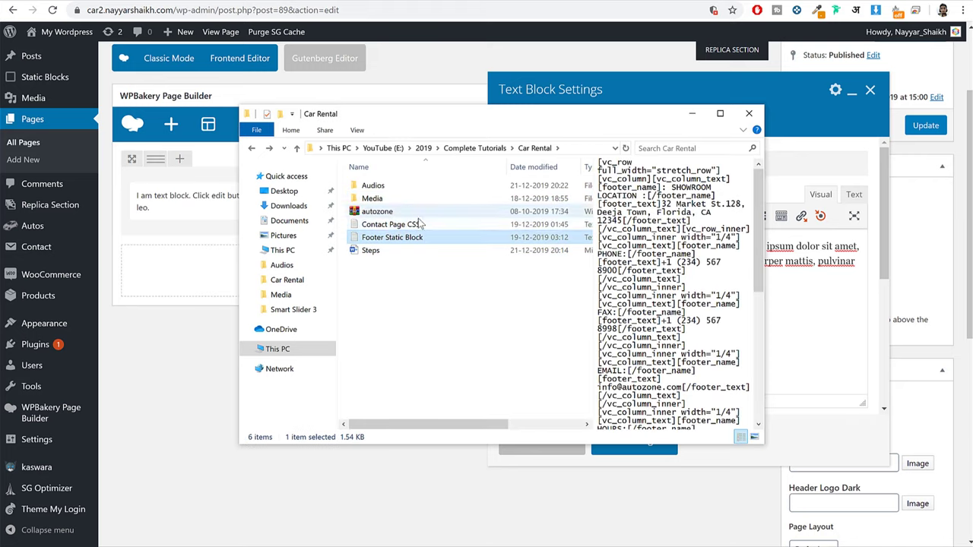
{"action": "left_click", "coordinate": [413, 227]}
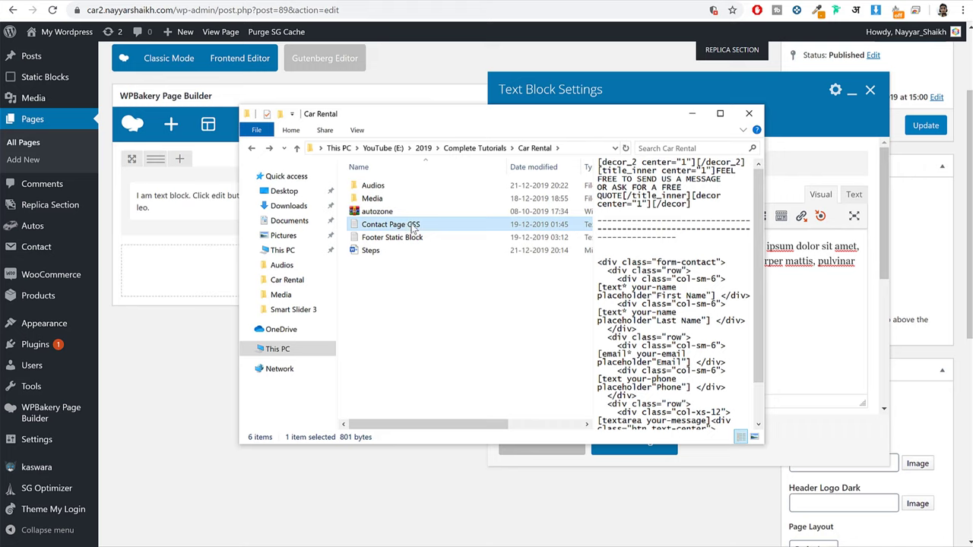
{"action": "left_click", "coordinate": [407, 238]}
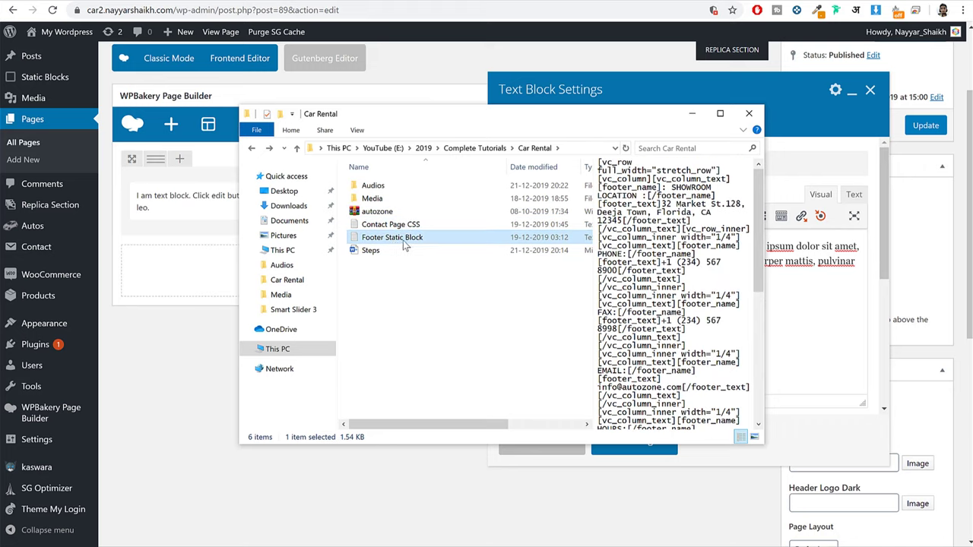
{"action": "left_click", "coordinate": [414, 227]}
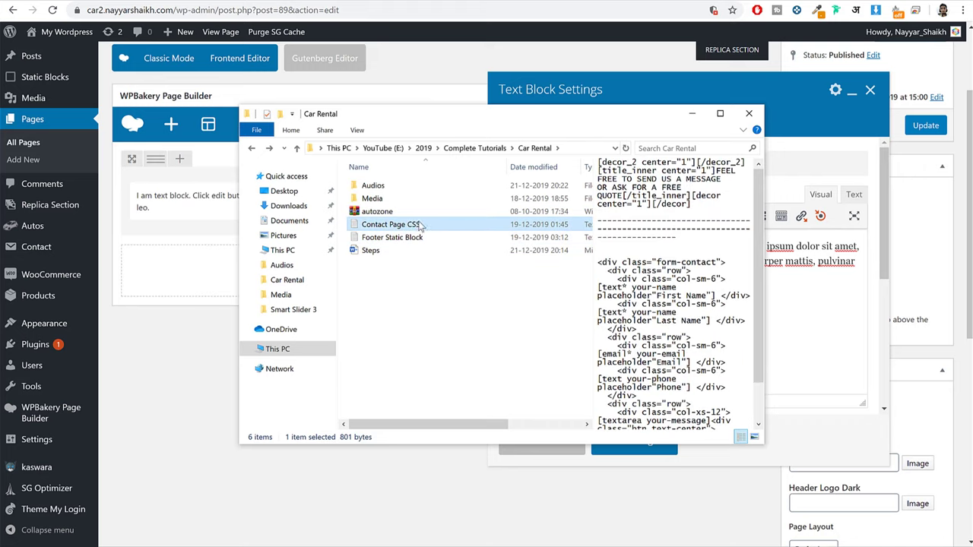
Copy the two heading shortcode lines from Contact Page CSS in Notepad back to the Text Block.
{"action": "double_click", "coordinate": [410, 227]}
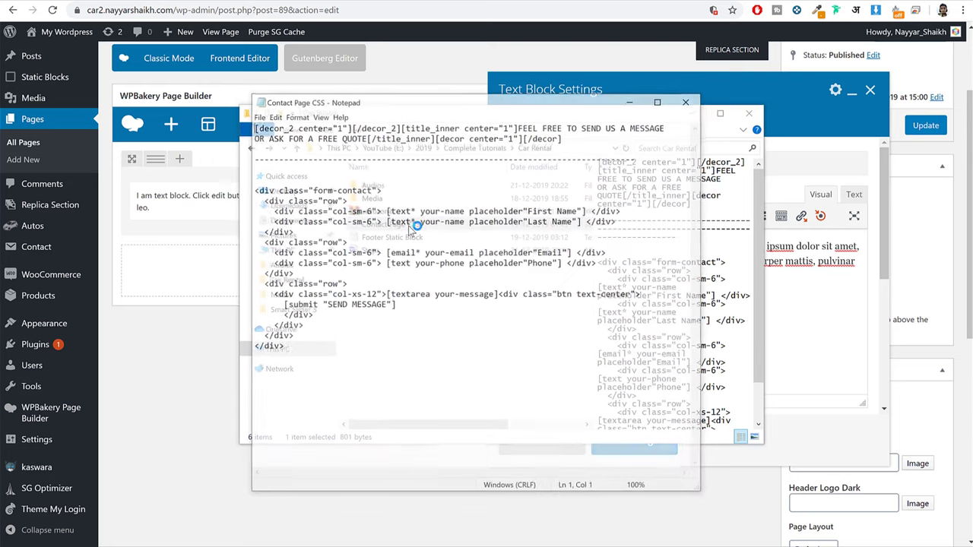
{"action": "left_click_drag", "start_coordinate": [585, 143], "coordinate": [238, 123]}
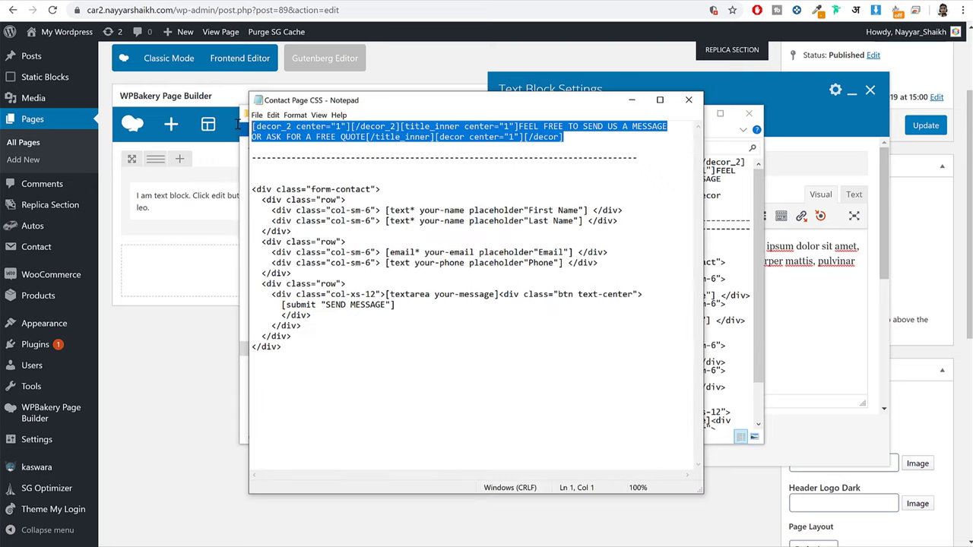
{"action": "left_click_drag", "start_coordinate": [323, 358], "coordinate": [250, 193]}
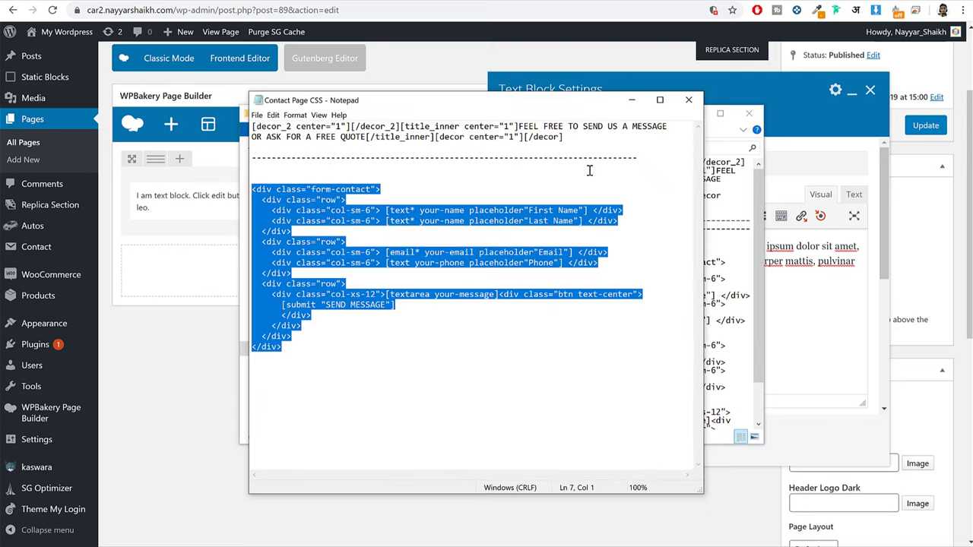
{"action": "left_click_drag", "start_coordinate": [502, 161], "coordinate": [248, 161]}
{"action": "left_click", "coordinate": [337, 157]}
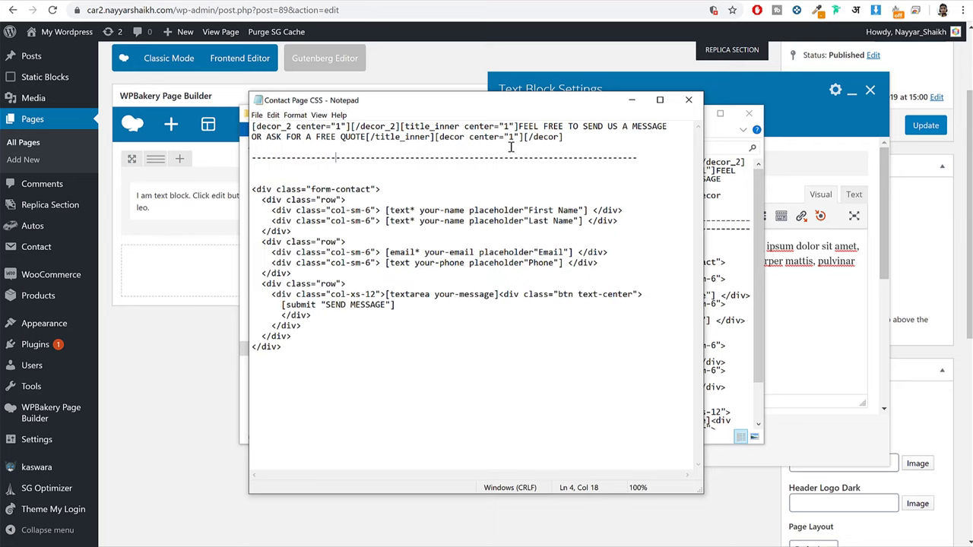
{"action": "left_click_drag", "start_coordinate": [573, 140], "coordinate": [250, 127]}
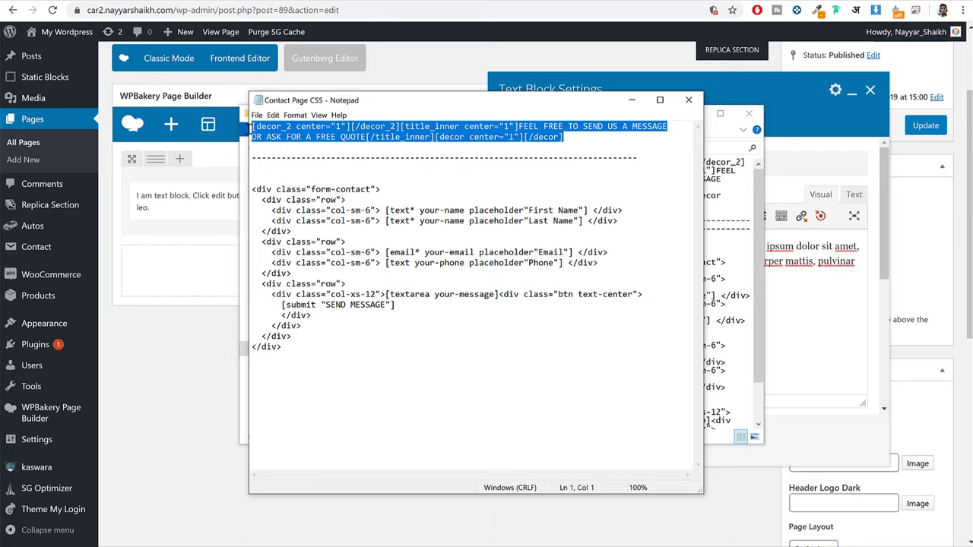
{"action": "right_click", "coordinate": [283, 134]}
{"action": "left_click", "coordinate": [300, 163]}
{"action": "left_click", "coordinate": [201, 209]}
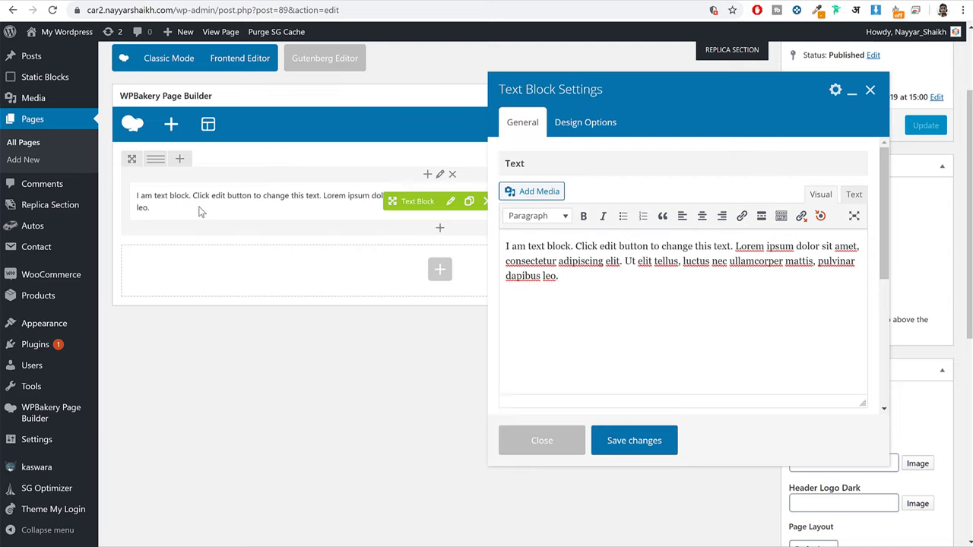
{"action": "left_click", "coordinate": [854, 195]}
Replace the Text Block placeholder with the pasted FEEL FREE TO SEND US A MESSAGE shortcodes and save.
{"action": "left_click", "coordinate": [819, 194]}
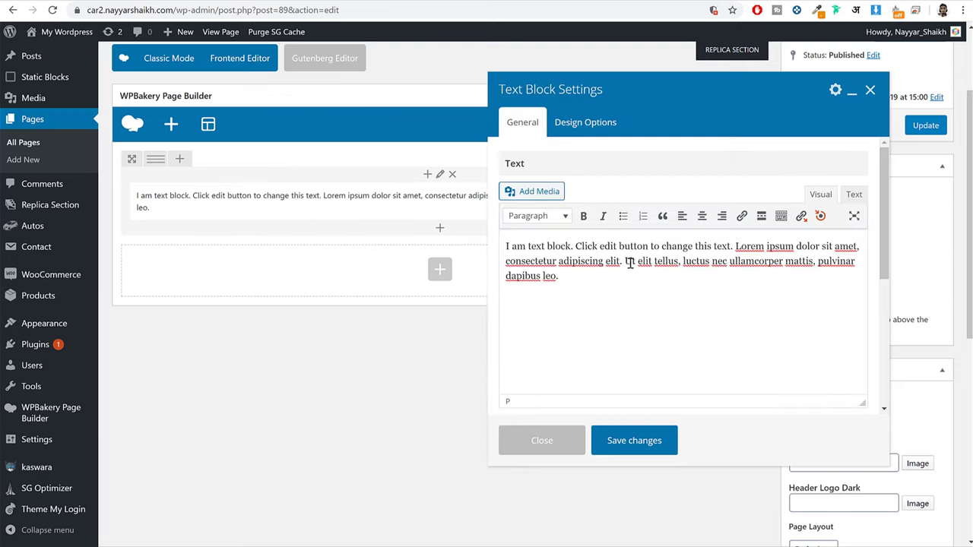
{"action": "left_click_drag", "start_coordinate": [606, 280], "coordinate": [504, 245]}
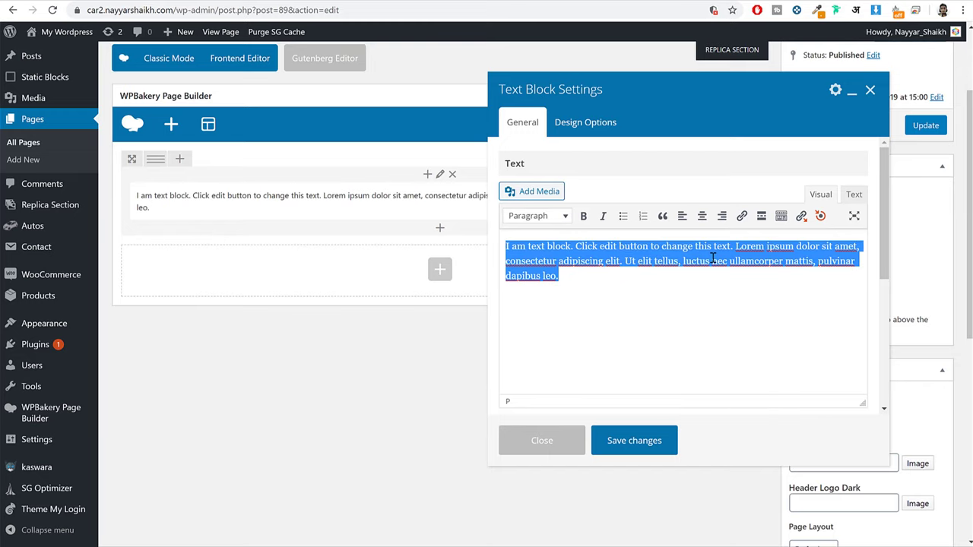
{"action": "left_click", "coordinate": [854, 196]}
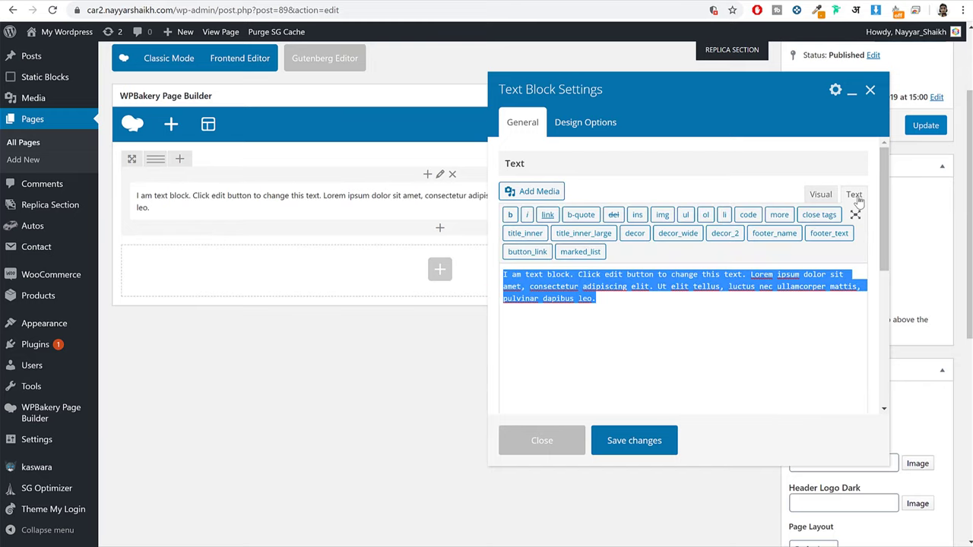
{"action": "left_click", "coordinate": [686, 315]}
{"action": "key", "text": "ctrl+a"}
{"action": "key", "text": "BackSpace"}
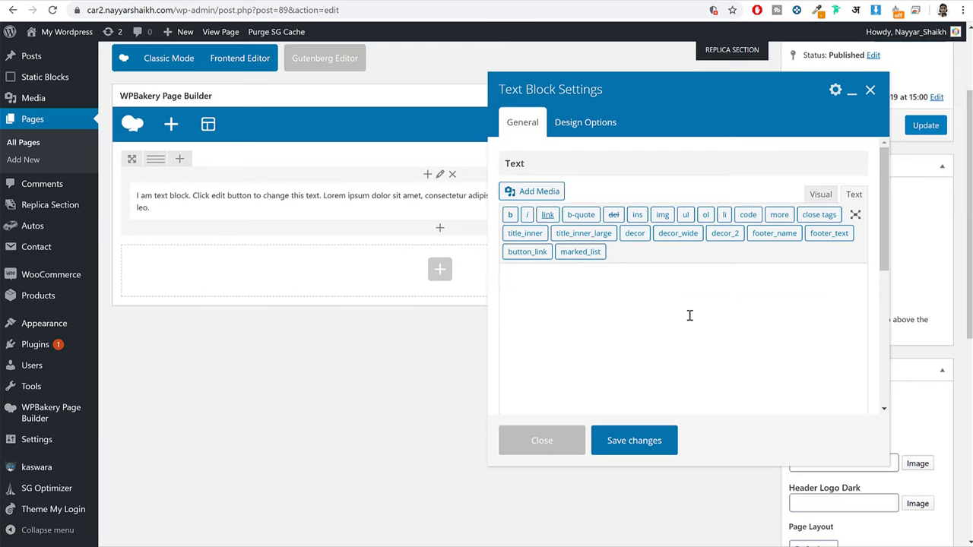
{"action": "key", "text": "ctrl+v"}
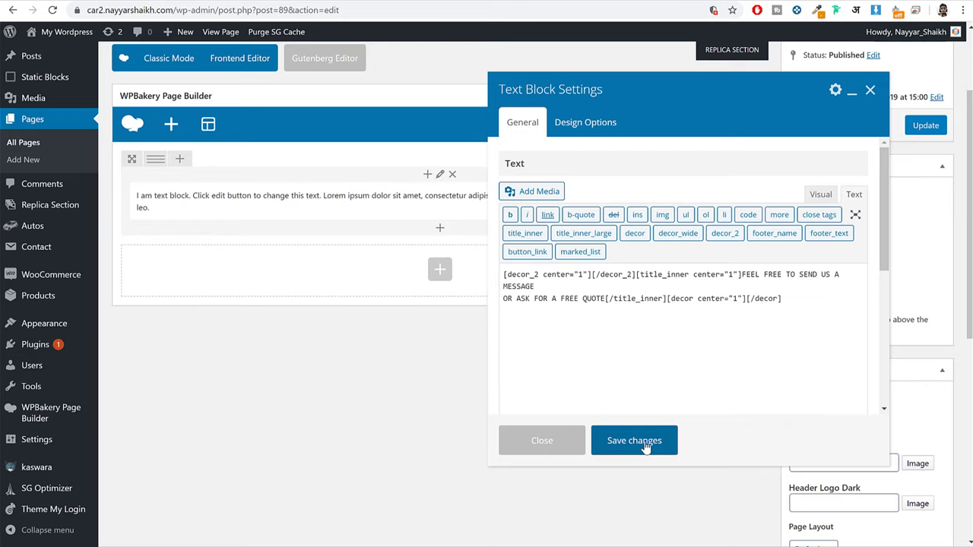
{"action": "left_click", "coordinate": [644, 444]}
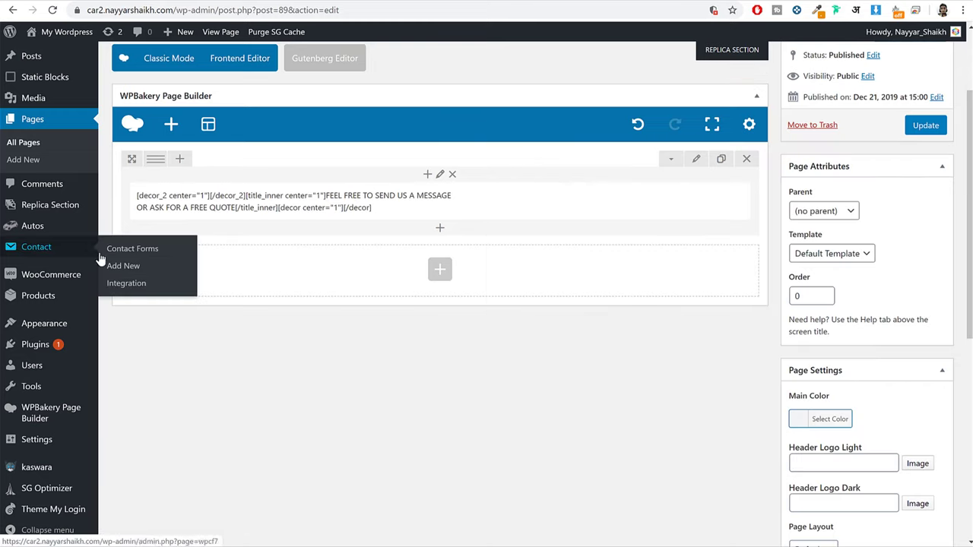
Open Contact form 1 for editing and delete its default form template.
{"action": "right_click", "coordinate": [37, 249]}
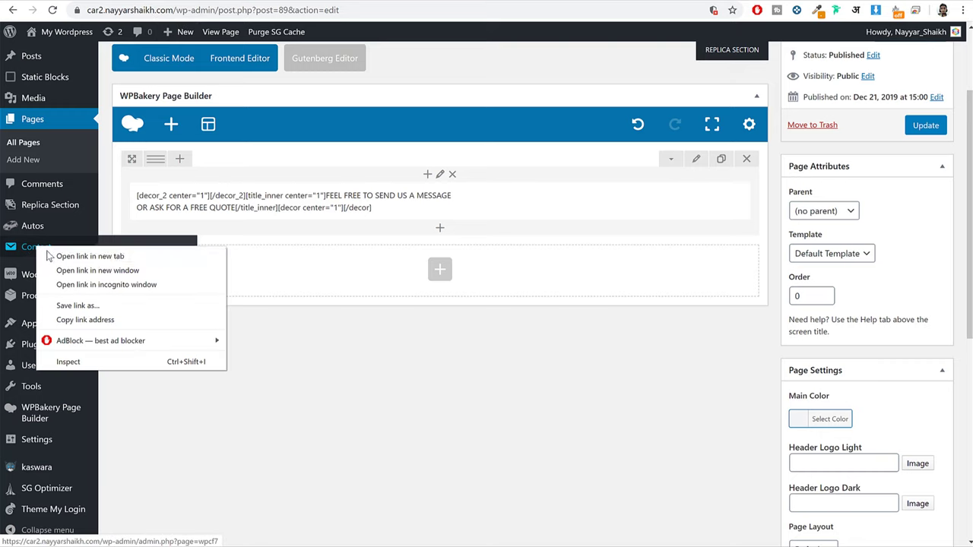
{"action": "key", "text": "Escape"}
{"action": "left_click", "coordinate": [255, 30]}
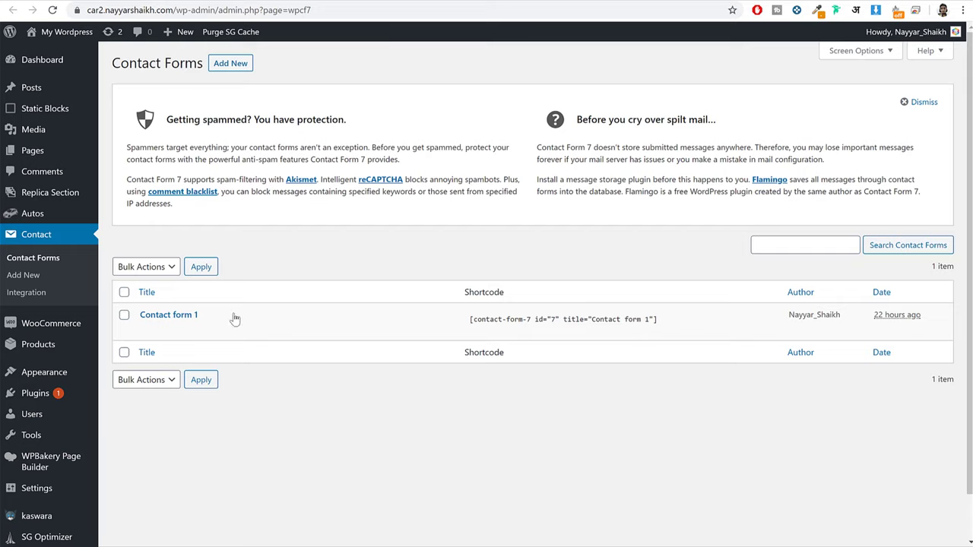
{"action": "left_click", "coordinate": [146, 329]}
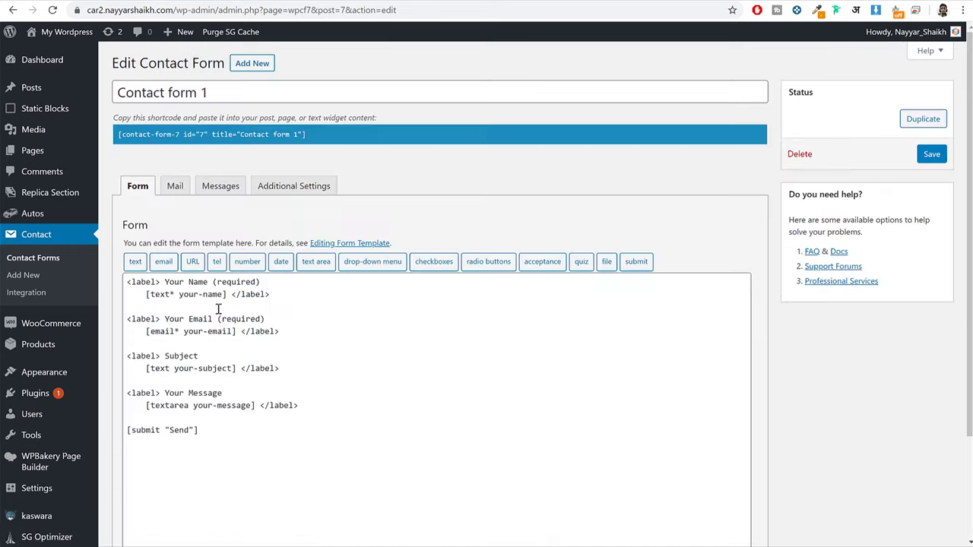
{"action": "left_click_drag", "start_coordinate": [228, 434], "coordinate": [107, 268]}
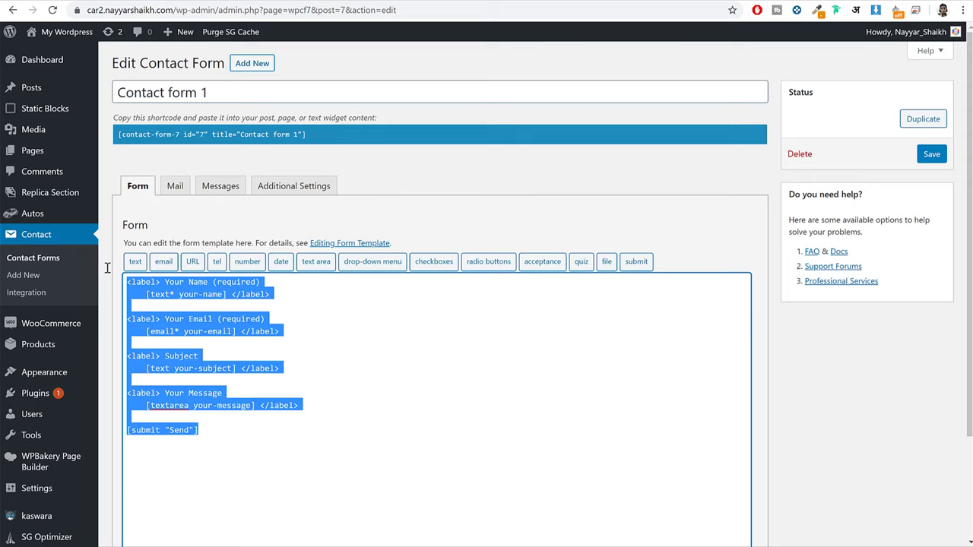
{"action": "key", "text": "BackSpace"}
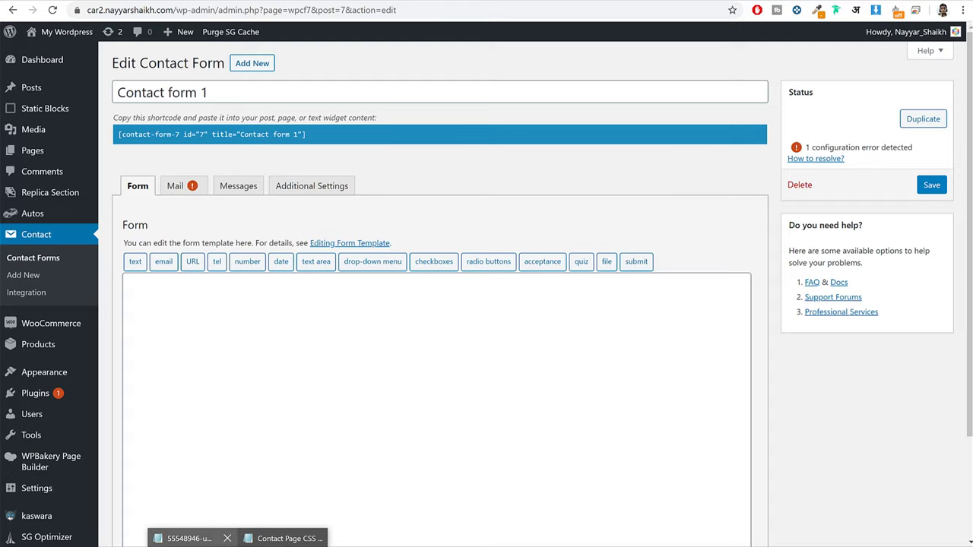
Paste the form-contact markup copied from the notes into Contact form 1 and save it.
{"action": "left_click", "coordinate": [274, 532]}
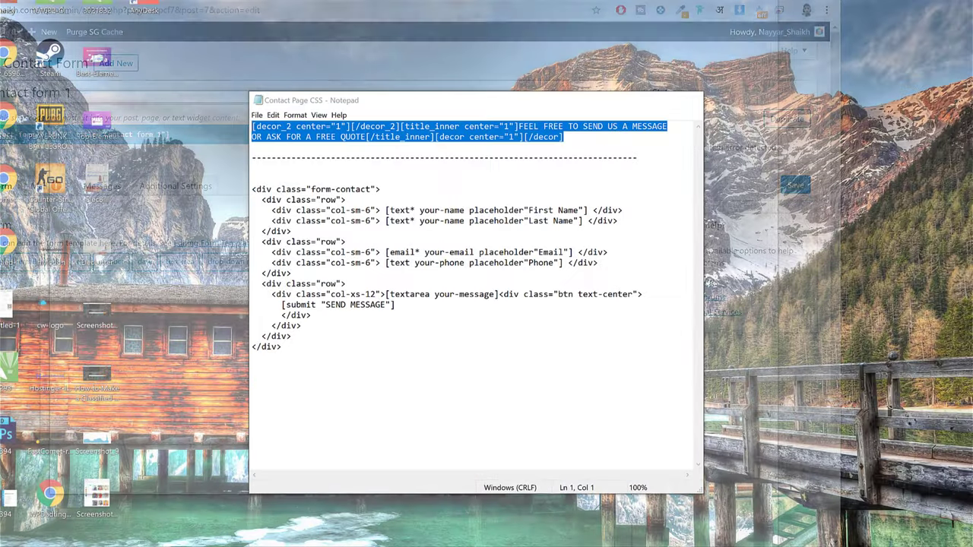
{"action": "left_click_drag", "start_coordinate": [329, 350], "coordinate": [267, 196]}
{"action": "key", "text": "ctrl+c"}
{"action": "left_click", "coordinate": [185, 349]}
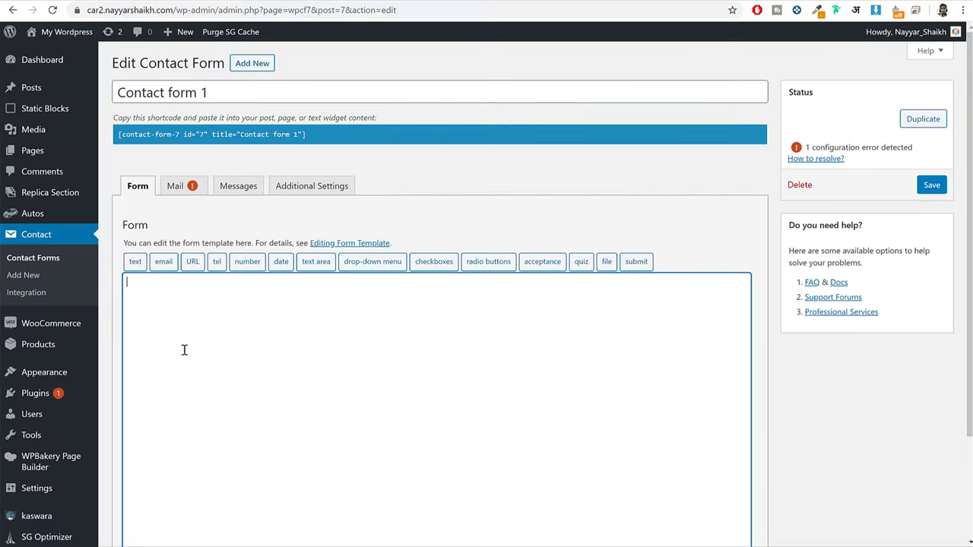
{"action": "key", "text": "ctrl+v"}
{"action": "left_click", "coordinate": [938, 186]}
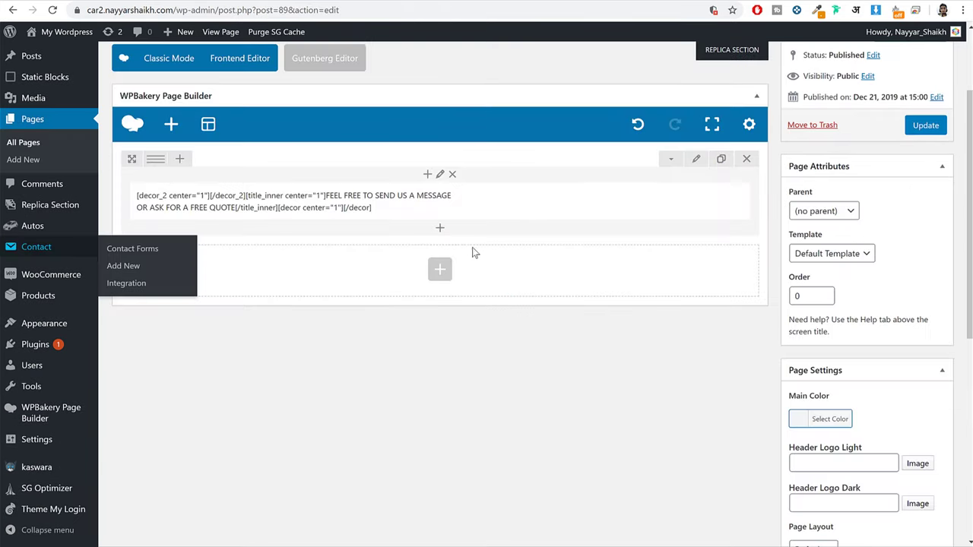
Add a new row holding a Contact Form 7 element set to Contact form 1.
{"action": "left_click", "coordinate": [439, 269]}
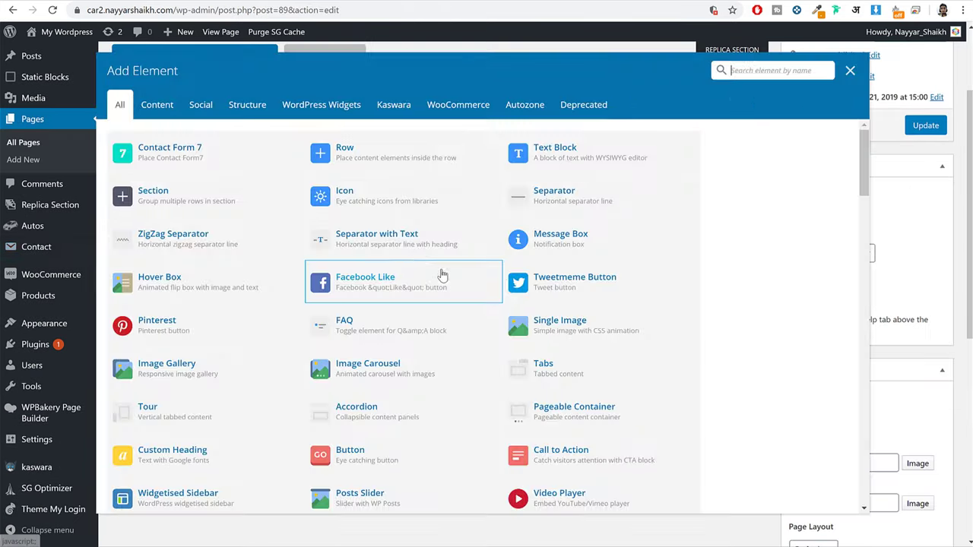
{"action": "left_click", "coordinate": [395, 160]}
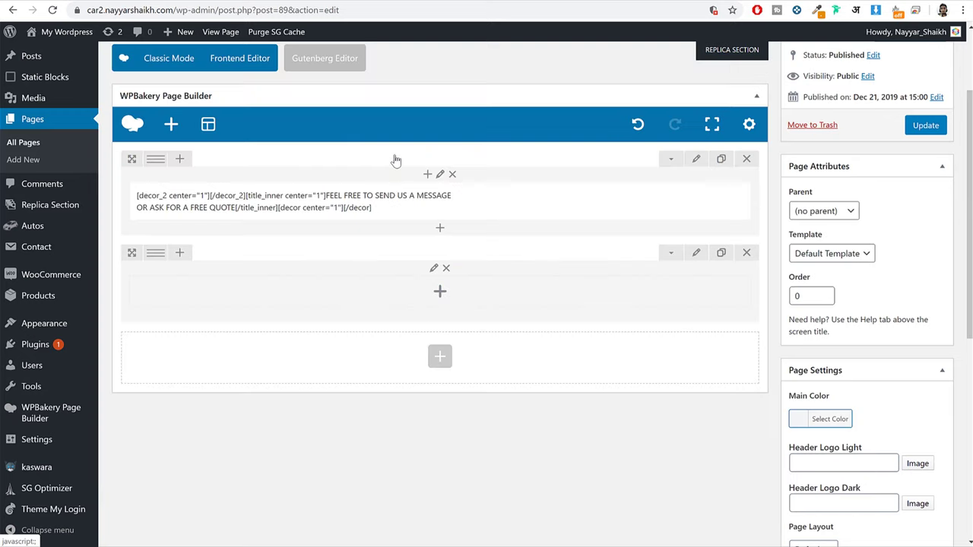
{"action": "left_click", "coordinate": [447, 295]}
{"action": "type", "text": "co"}
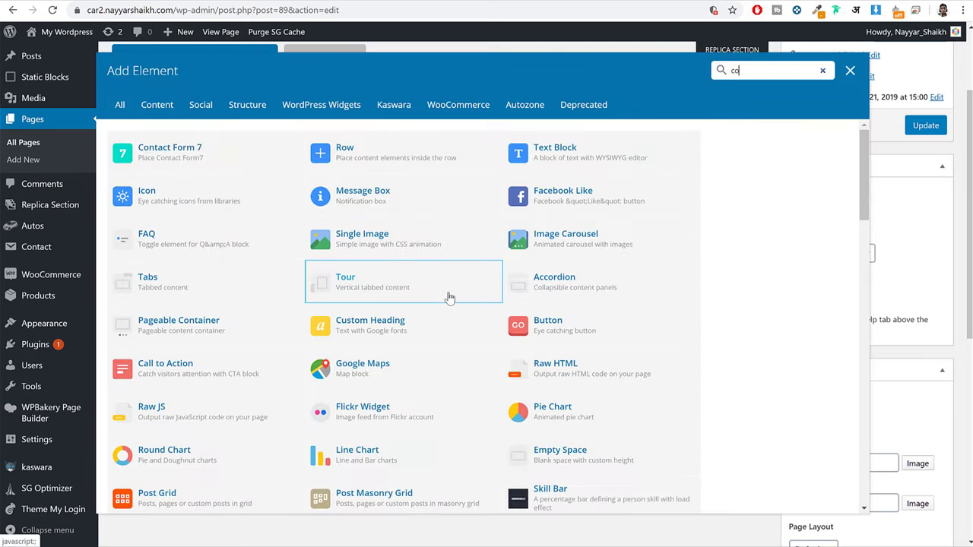
{"action": "type", "text": "nt"}
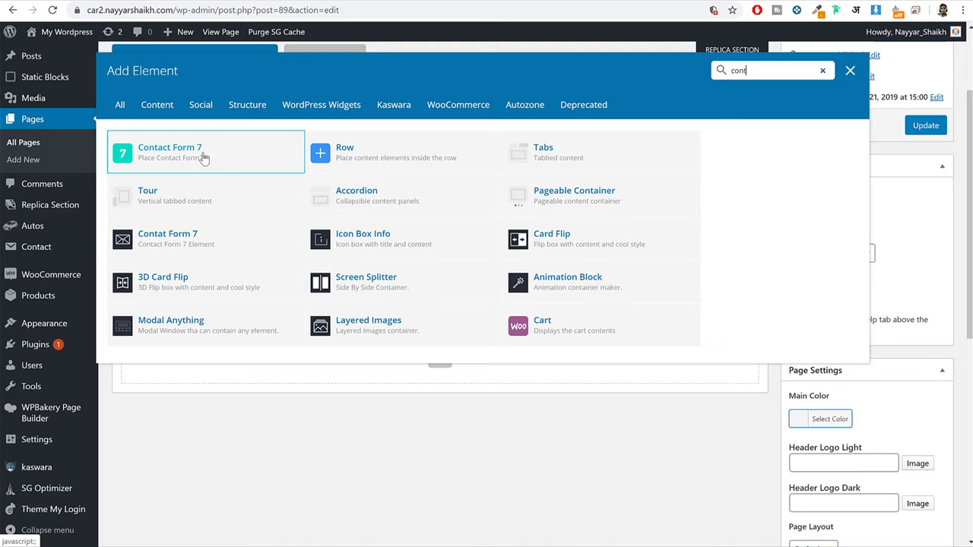
{"action": "left_click", "coordinate": [204, 164]}
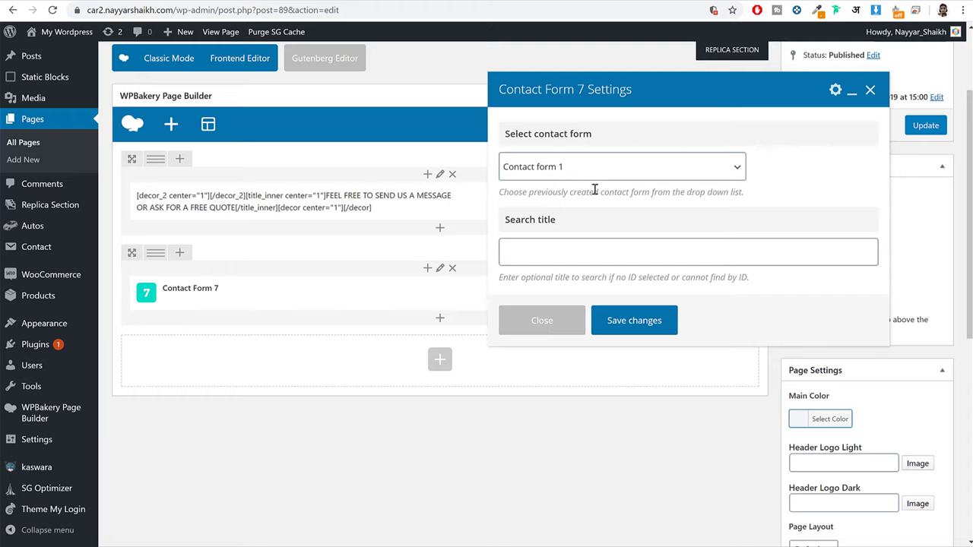
{"action": "left_click", "coordinate": [649, 323]}
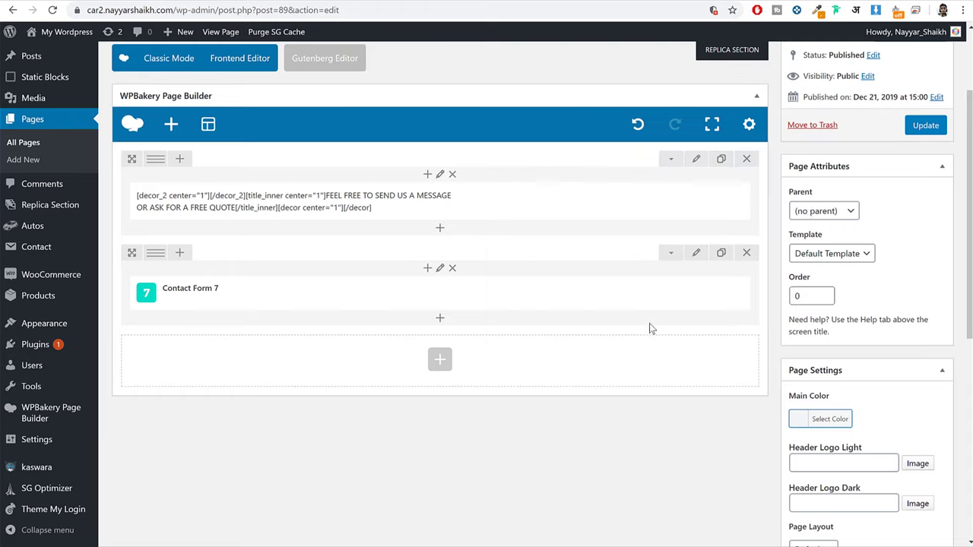
Update the Contact Us page and check the heading and form on the live page.
{"action": "left_click", "coordinate": [926, 129]}
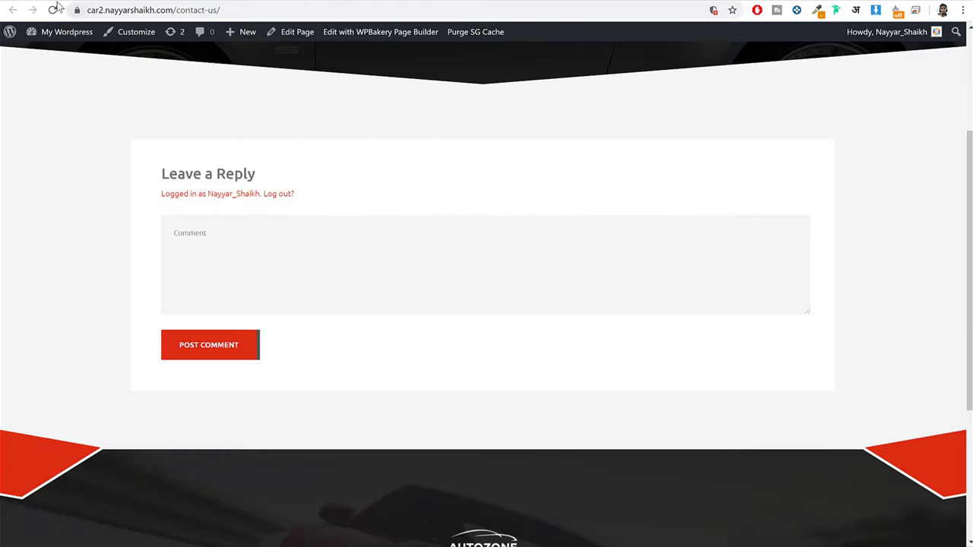
{"action": "left_click", "coordinate": [53, 10]}
{"action": "left_click_drag", "start_coordinate": [400, 175], "coordinate": [584, 185]}
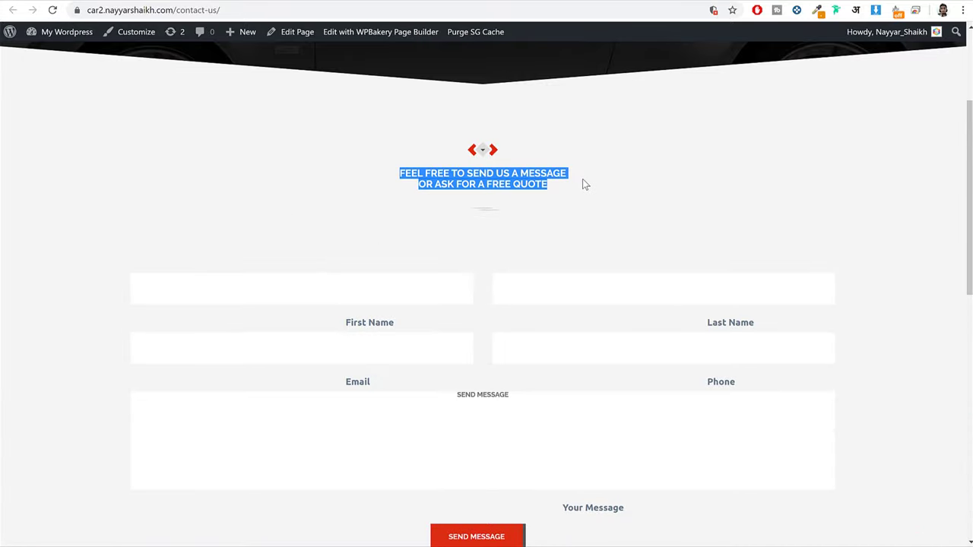
{"action": "left_click", "coordinate": [583, 181]}
{"action": "scroll", "coordinate": [586, 262], "scroll_direction": "down", "scroll_amount": 1}
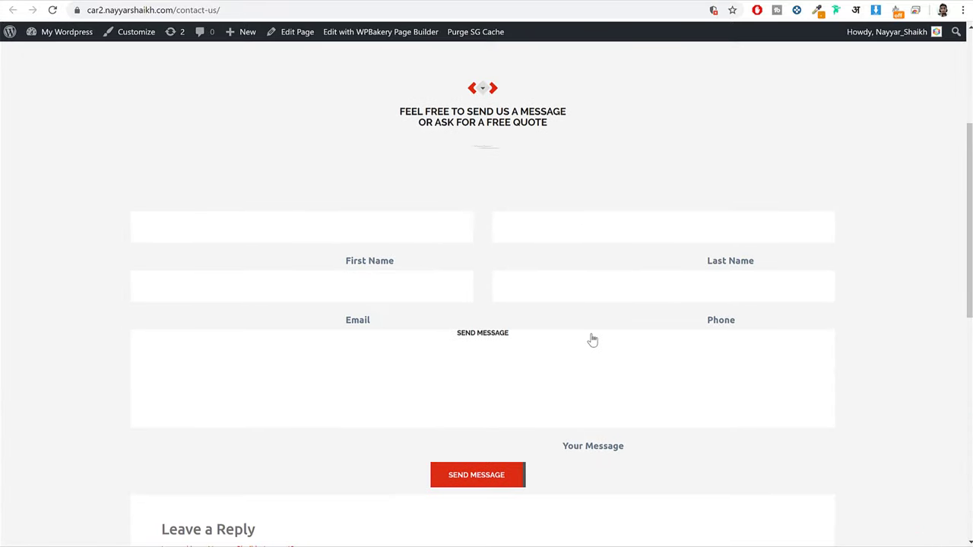
{"action": "scroll", "coordinate": [582, 278], "scroll_direction": "down", "scroll_amount": 2}
{"action": "scroll", "coordinate": [617, 325], "scroll_direction": "up", "scroll_amount": 3}
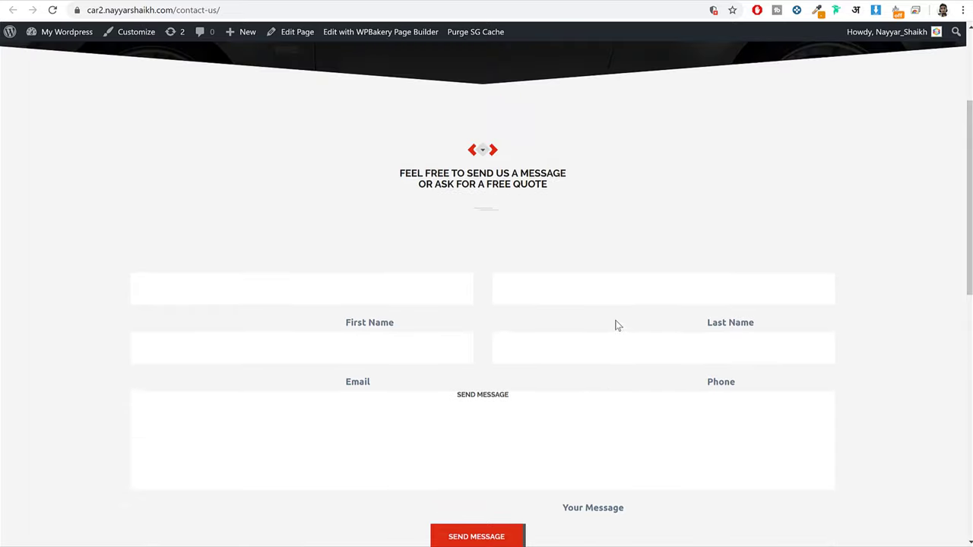
{"action": "scroll", "coordinate": [617, 325], "scroll_direction": "down", "scroll_amount": 1}
{"action": "scroll", "coordinate": [616, 325], "scroll_direction": "up", "scroll_amount": 1}
{"action": "left_click", "coordinate": [221, 2]}
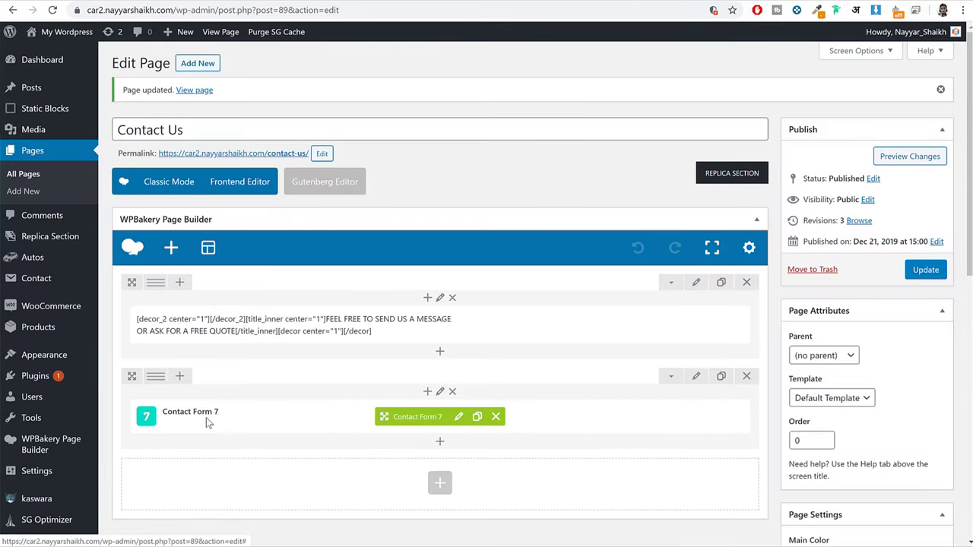
Replace the plain form element with the theme's Contat Form 7 using Contact form 1, Default style.
{"action": "left_click", "coordinate": [495, 416]}
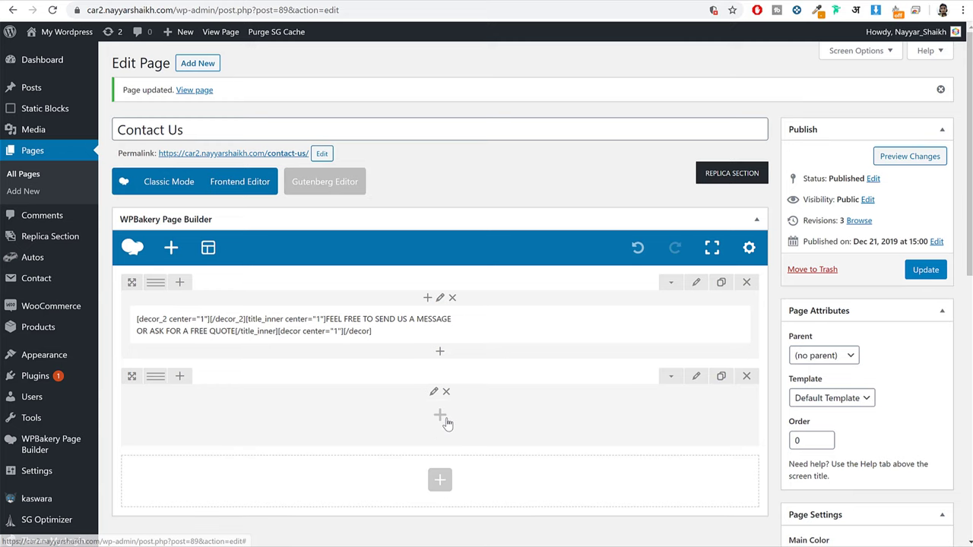
{"action": "left_click", "coordinate": [441, 417]}
{"action": "type", "text": "con"}
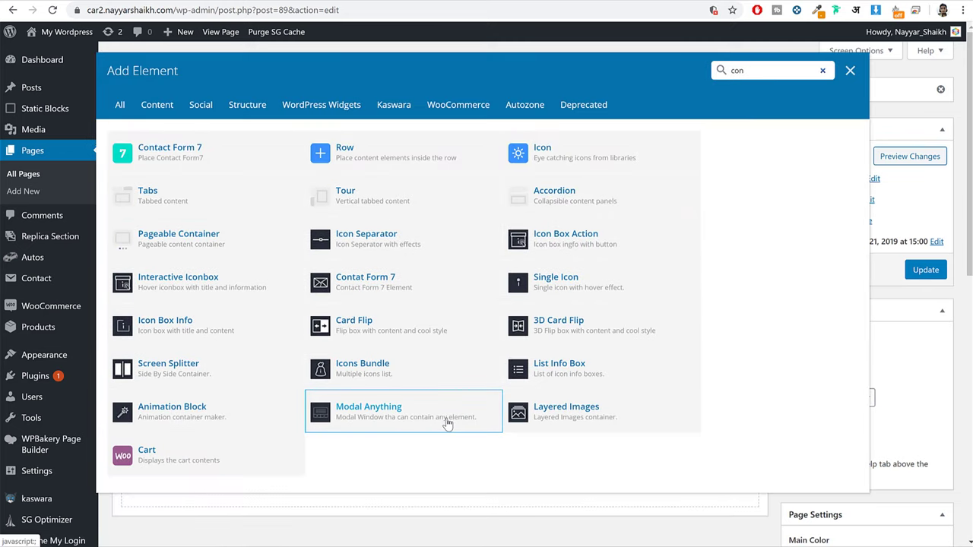
{"action": "type", "text": "tact"}
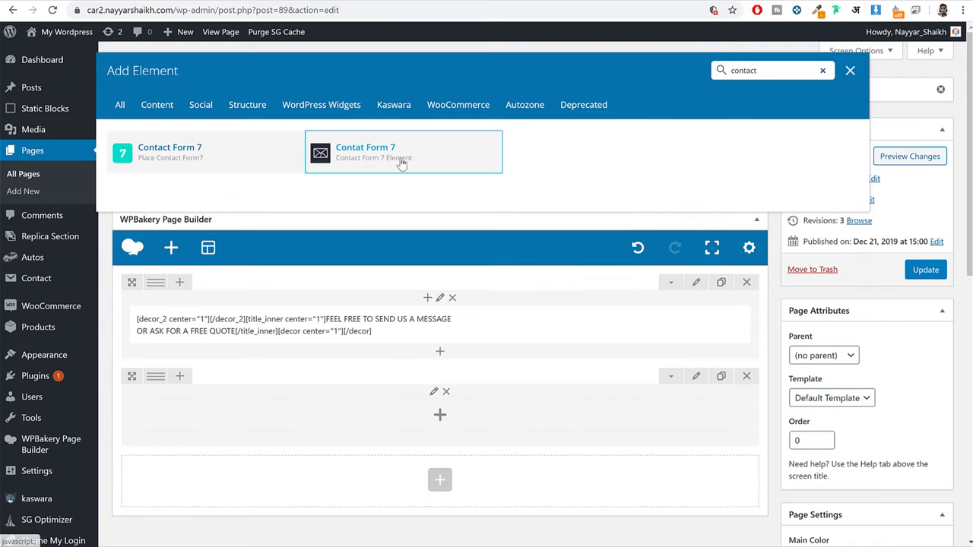
{"action": "left_click", "coordinate": [399, 161]}
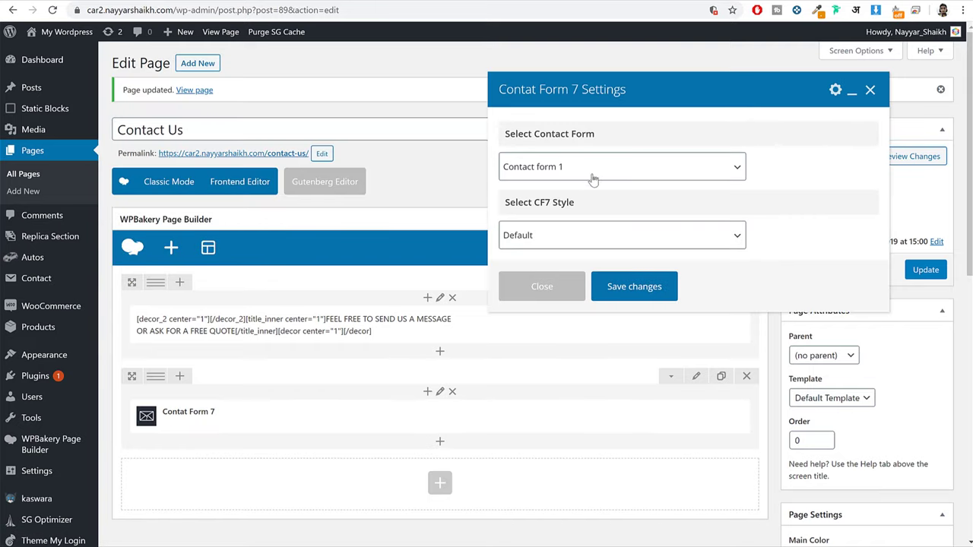
{"action": "left_click", "coordinate": [636, 296]}
Update the page and scroll the live Contact Us page to check the styled form fields.
{"action": "left_click", "coordinate": [925, 270]}
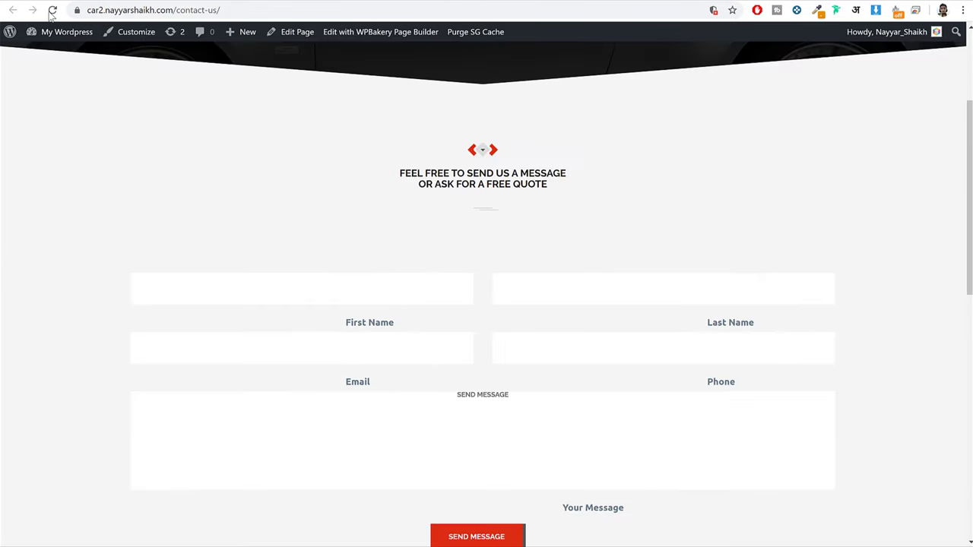
{"action": "left_click", "coordinate": [51, 11]}
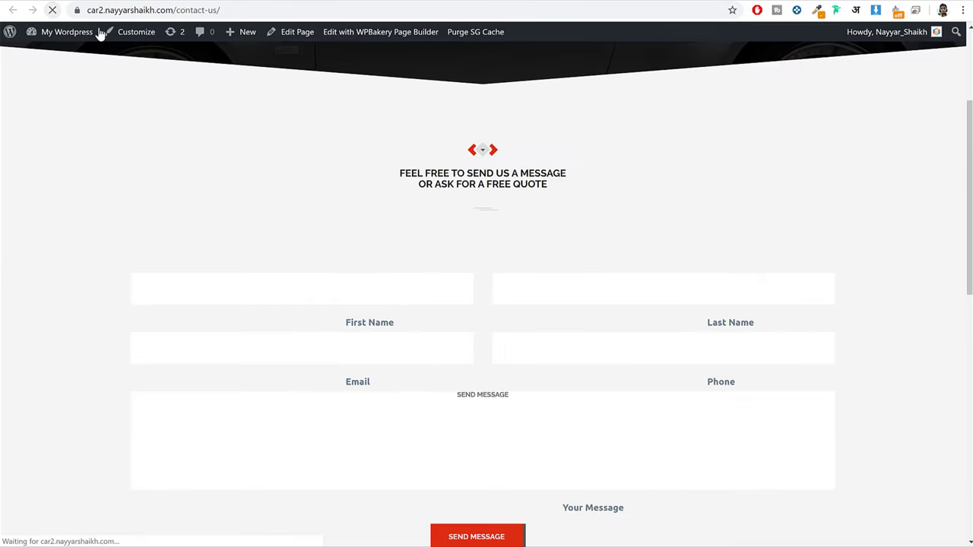
{"action": "scroll", "coordinate": [509, 349], "scroll_direction": "down", "scroll_amount": 2}
{"action": "scroll", "coordinate": [519, 363], "scroll_direction": "down", "scroll_amount": 2}
{"action": "scroll", "coordinate": [521, 367], "scroll_direction": "up", "scroll_amount": 5}
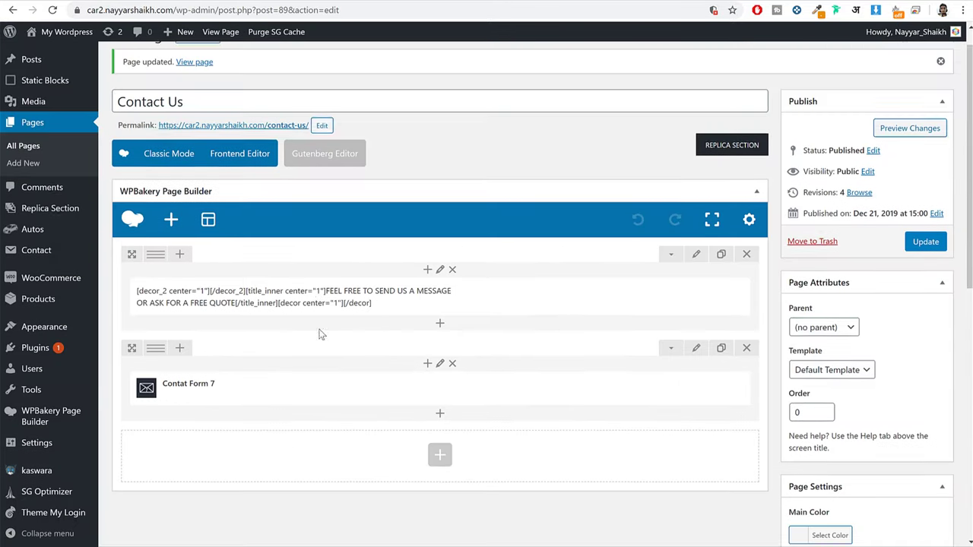
{"action": "scroll", "coordinate": [617, 291], "scroll_direction": "down", "scroll_amount": 1}
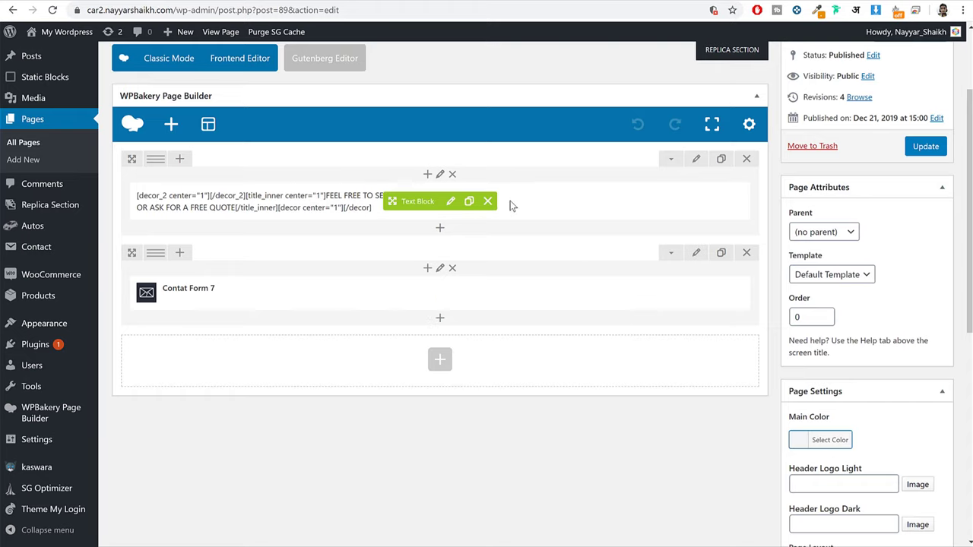
{"action": "scroll", "coordinate": [510, 201], "scroll_direction": "up", "scroll_amount": 2}
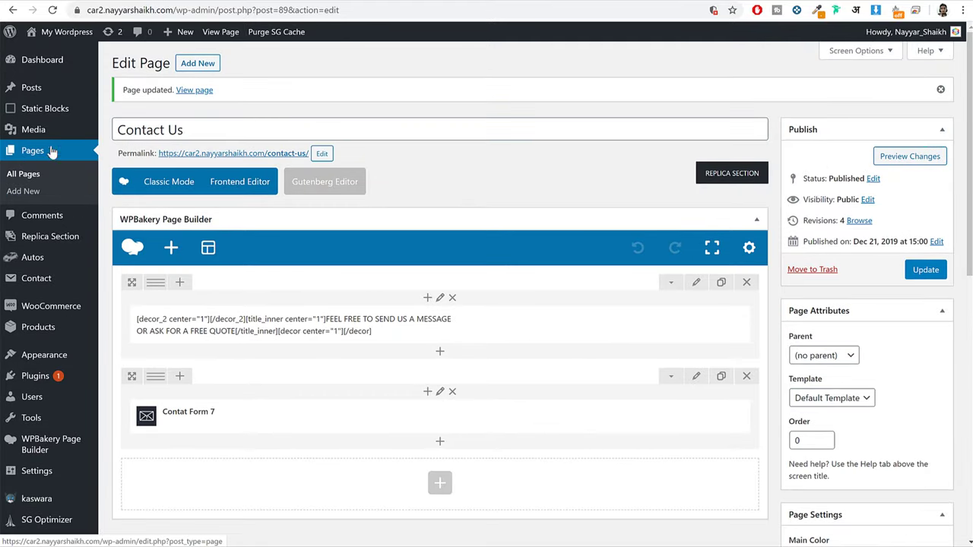
Create a new page titled Listings with Sidebar content set to Auto sidebar and publish it.
{"action": "left_click", "coordinate": [18, 197]}
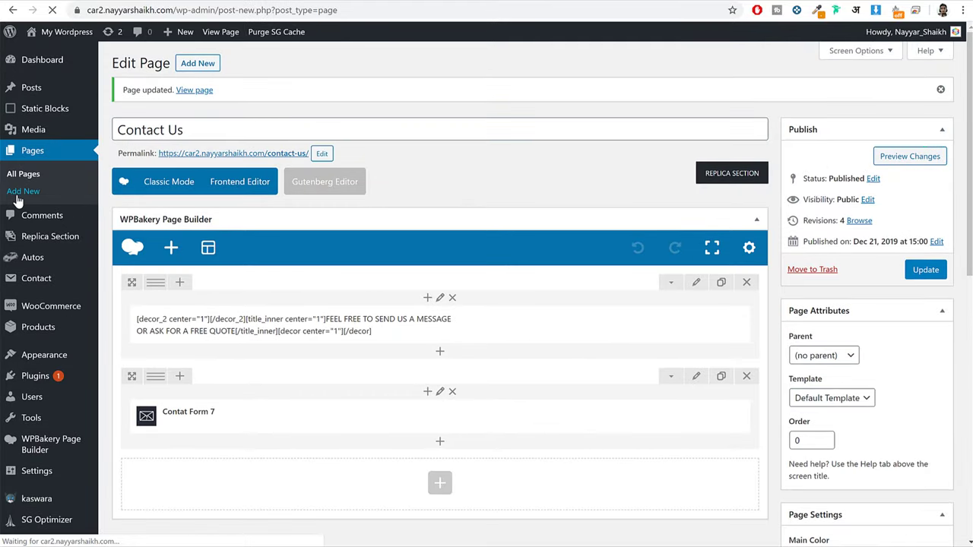
{"action": "type", "text": "Listings"}
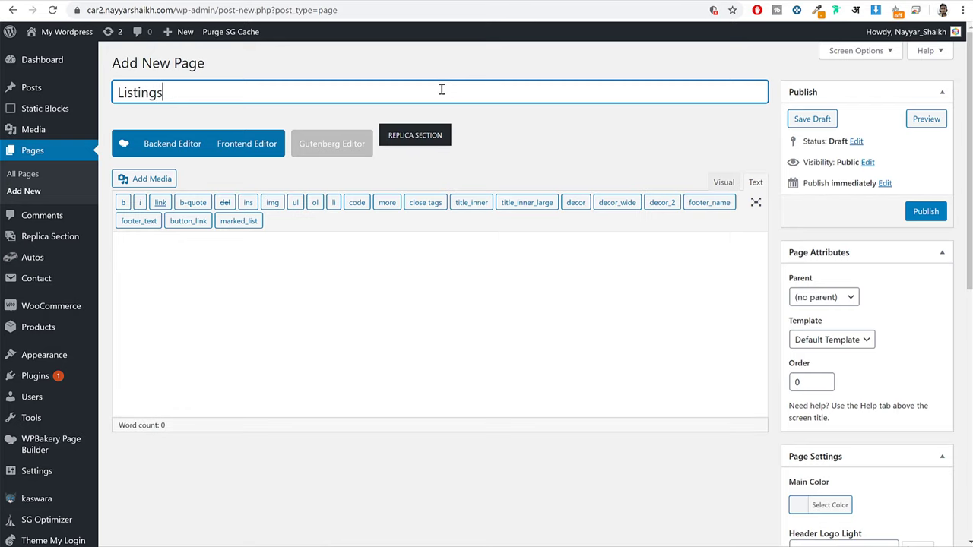
{"action": "scroll", "coordinate": [858, 300], "scroll_direction": "down", "scroll_amount": 7}
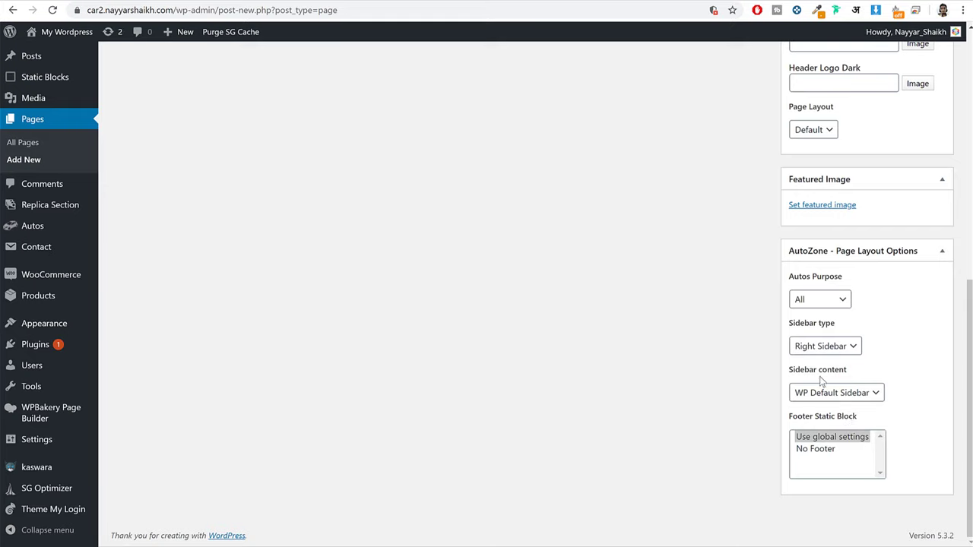
{"action": "left_click_drag", "start_coordinate": [846, 370], "coordinate": [790, 372]}
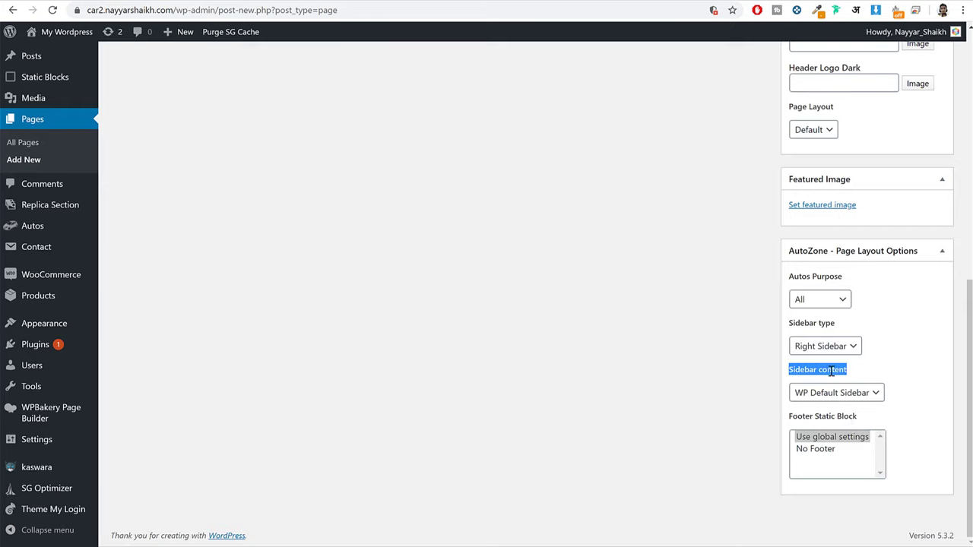
{"action": "left_click", "coordinate": [844, 392]}
{"action": "left_click", "coordinate": [836, 430]}
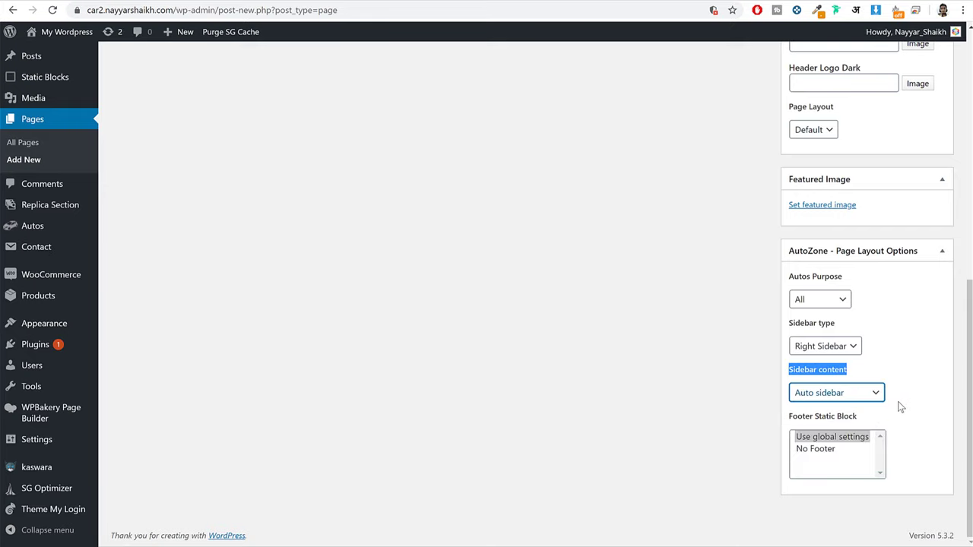
{"action": "scroll", "coordinate": [904, 410], "scroll_direction": "up", "scroll_amount": 7}
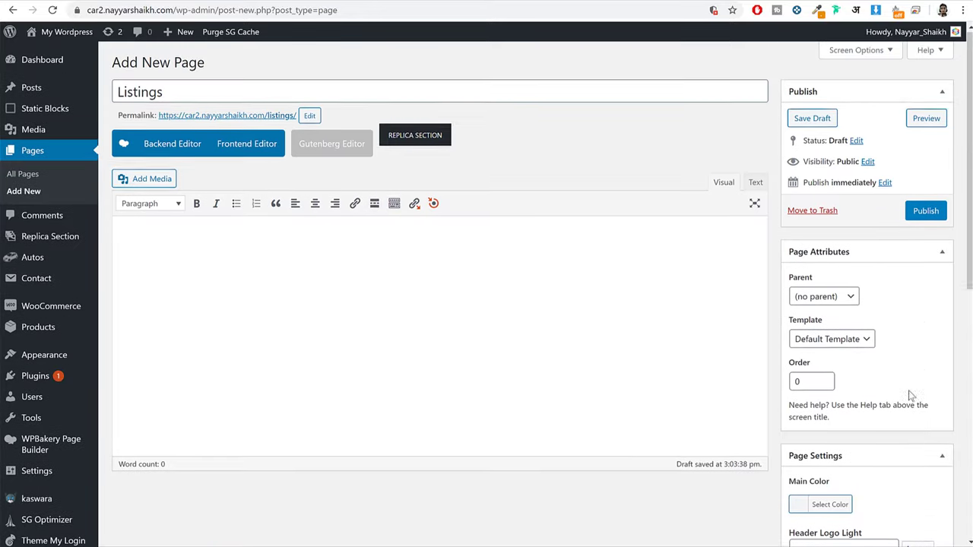
{"action": "left_click", "coordinate": [931, 217]}
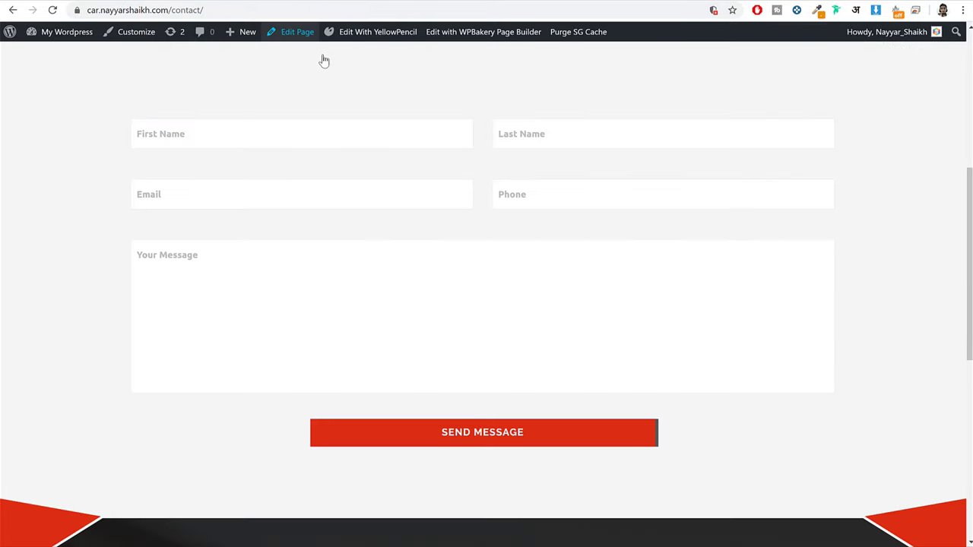
Look over the car listing page on the demo site.
{"action": "scroll", "coordinate": [534, 291], "scroll_direction": "up", "scroll_amount": 5}
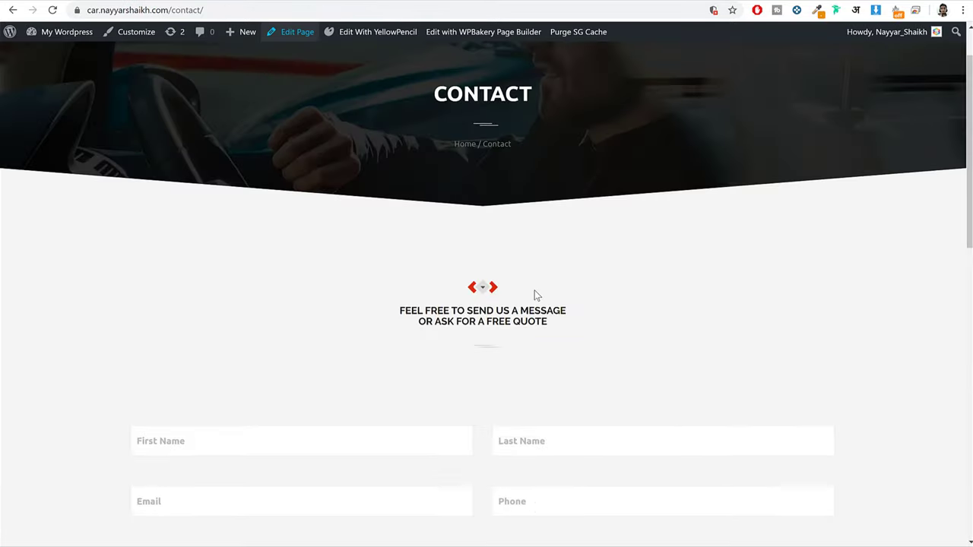
{"action": "left_click", "coordinate": [623, 70]}
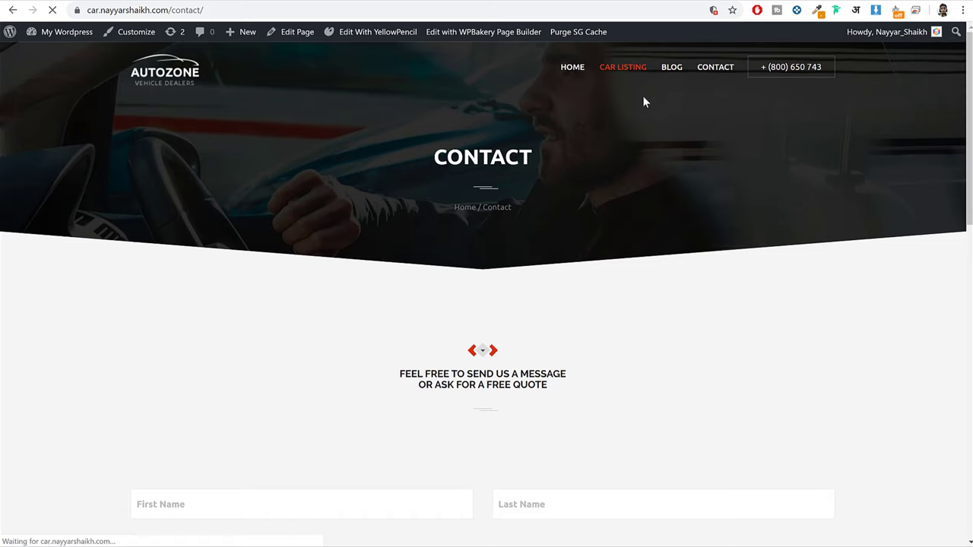
{"action": "scroll", "coordinate": [760, 206], "scroll_direction": "down", "scroll_amount": 6}
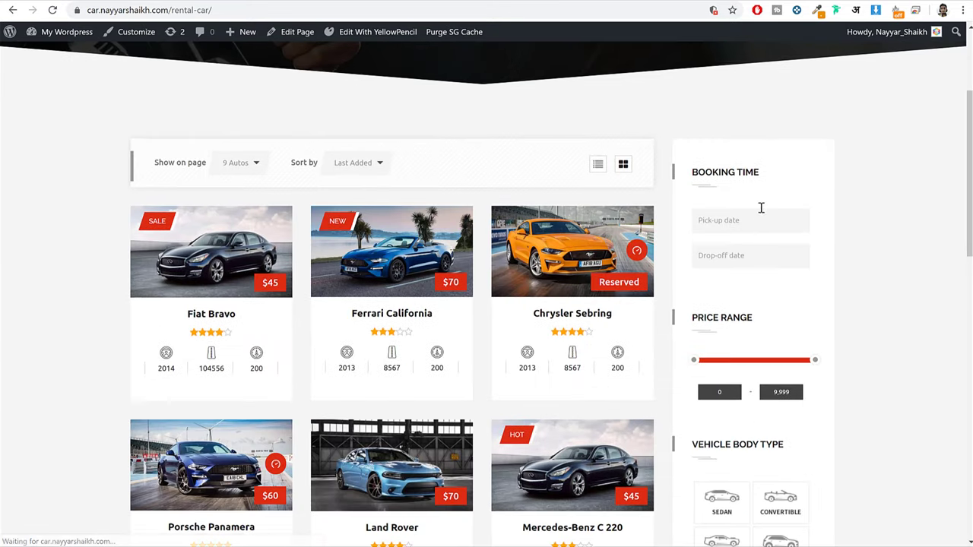
{"action": "scroll", "coordinate": [752, 363], "scroll_direction": "down", "scroll_amount": 4}
{"action": "scroll", "coordinate": [748, 304], "scroll_direction": "up", "scroll_amount": 5}
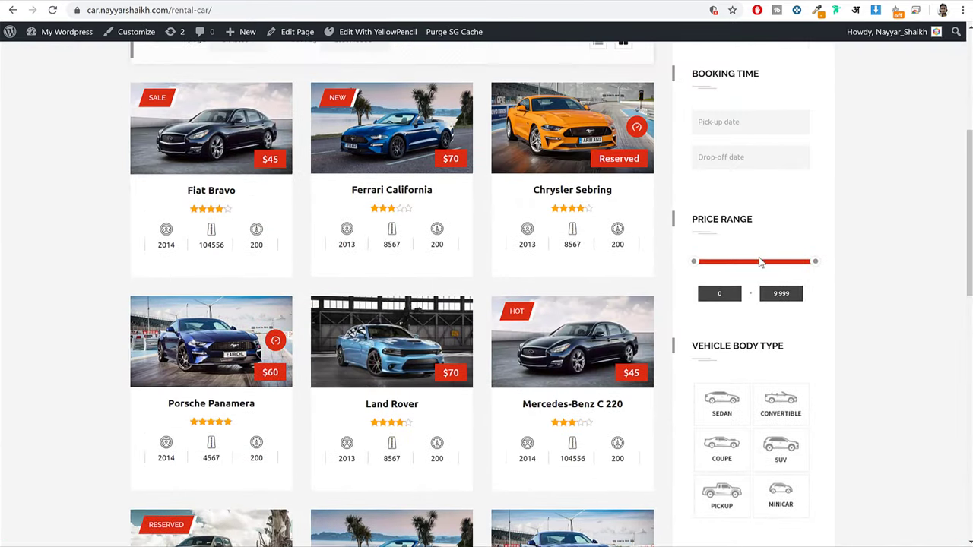
{"action": "scroll", "coordinate": [758, 261], "scroll_direction": "up", "scroll_amount": 2}
{"action": "scroll", "coordinate": [760, 265], "scroll_direction": "down", "scroll_amount": 4}
{"action": "scroll", "coordinate": [760, 264], "scroll_direction": "up", "scroll_amount": 5}
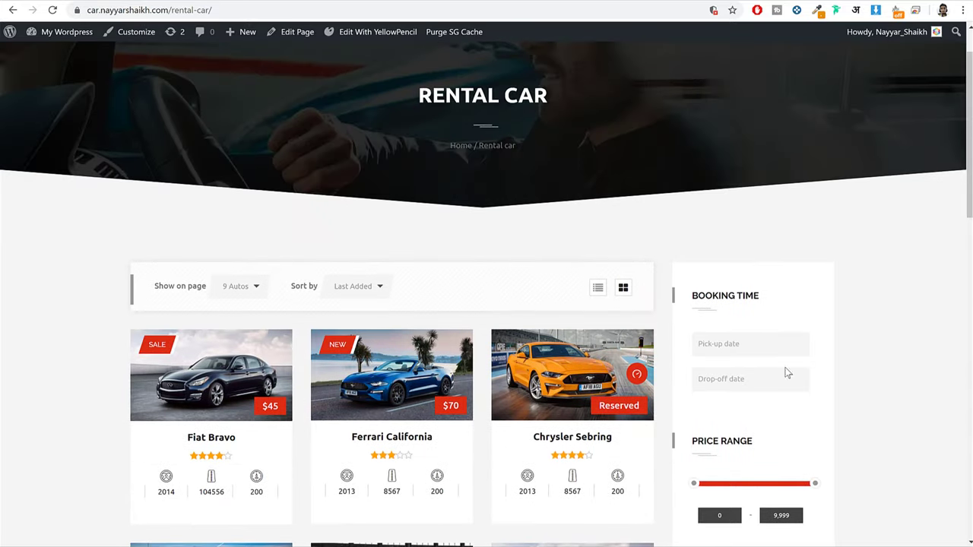
{"action": "scroll", "coordinate": [787, 372], "scroll_direction": "down", "scroll_amount": 4}
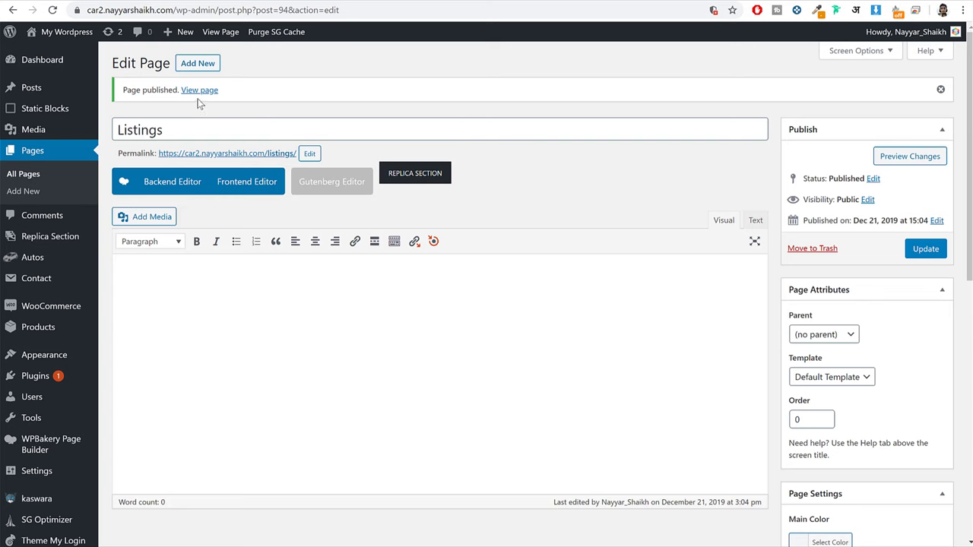
View the published Listings page at /listings/, then go back to its editor.
{"action": "right_click", "coordinate": [199, 90]}
{"action": "key", "text": "Escape"}
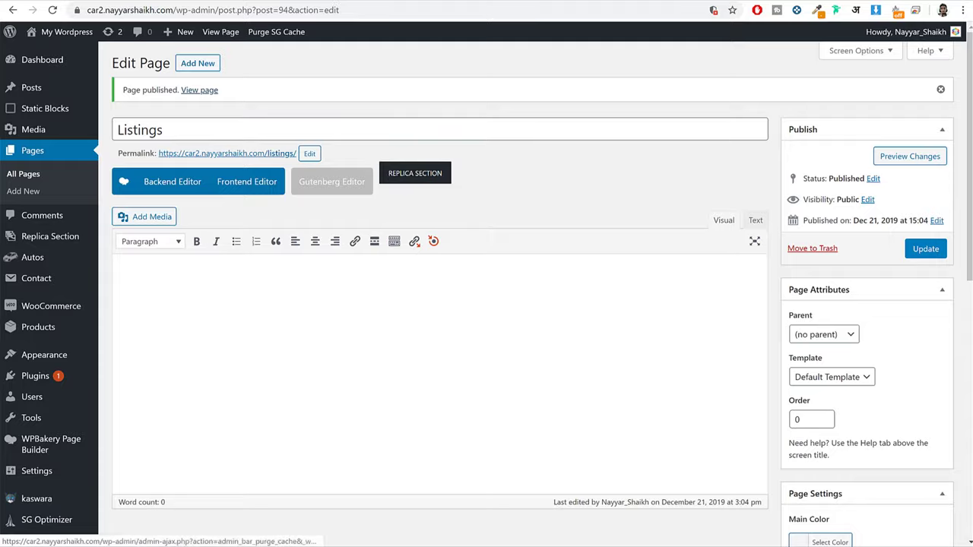
{"action": "left_click", "coordinate": [199, 90]}
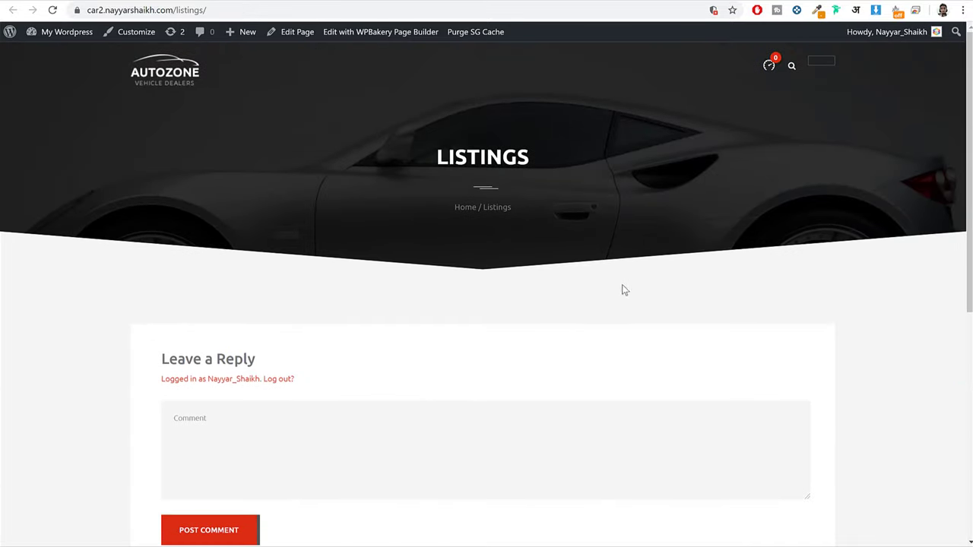
{"action": "left_click", "coordinate": [288, 4]}
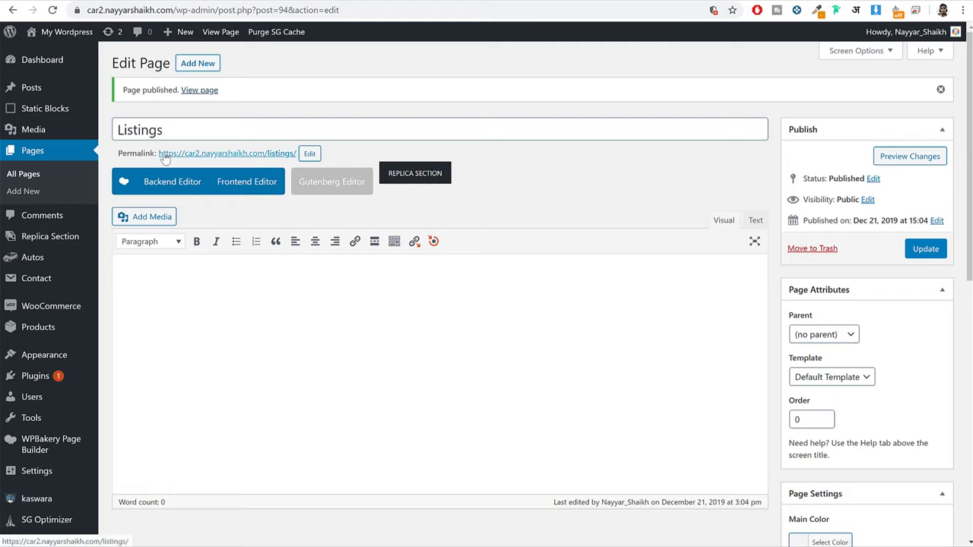
In Autos > Settings, choose Listings as the Car listing page.
{"action": "mouse_move", "coordinate": [70, 142]}
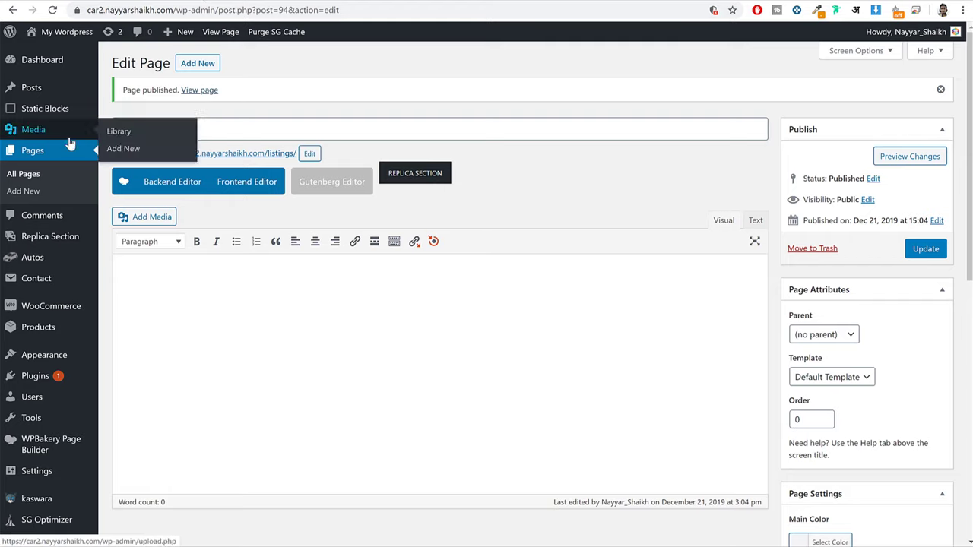
{"action": "mouse_move", "coordinate": [38, 259]}
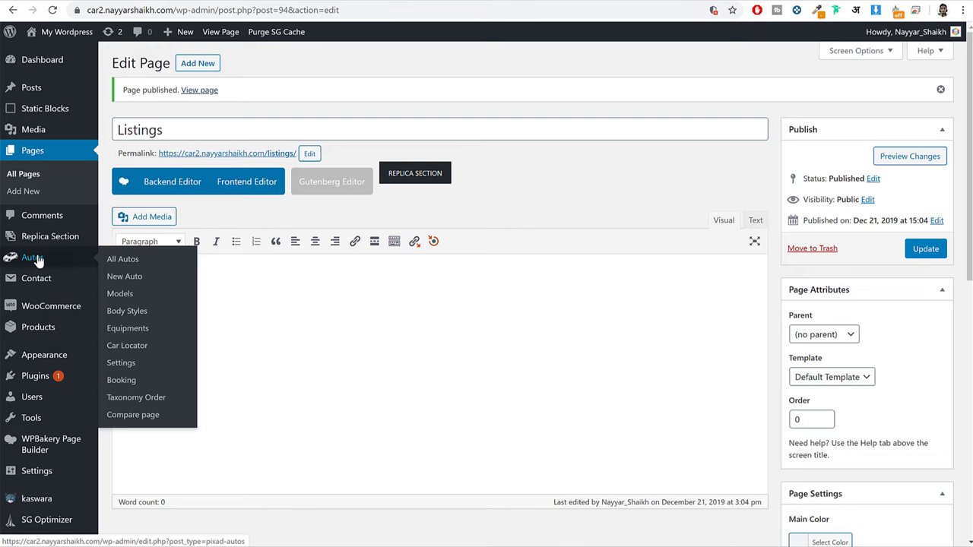
{"action": "left_click", "coordinate": [126, 370]}
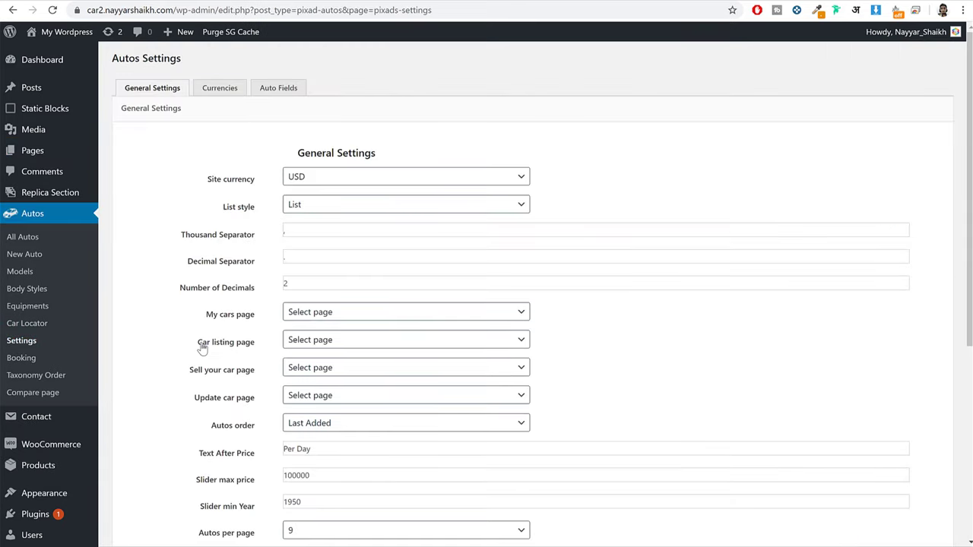
{"action": "left_click_drag", "start_coordinate": [202, 348], "coordinate": [242, 346]}
{"action": "left_click", "coordinate": [291, 342]}
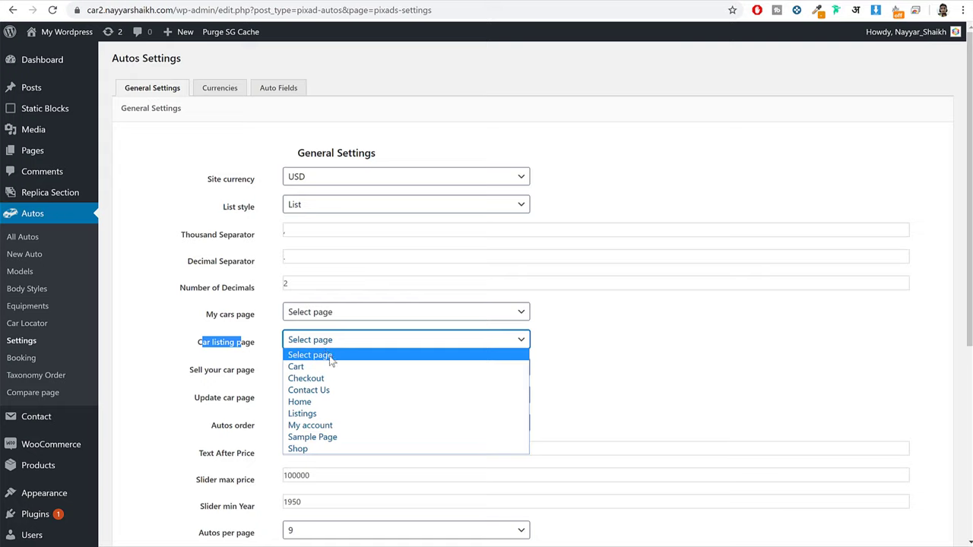
{"action": "left_click", "coordinate": [328, 413]}
Save the Autos settings and confirm the Listings page shows the FIAT BRAVO car at $25.00 Per Day.
{"action": "left_click", "coordinate": [661, 360]}
{"action": "scroll", "coordinate": [661, 360], "scroll_direction": "down", "scroll_amount": 5}
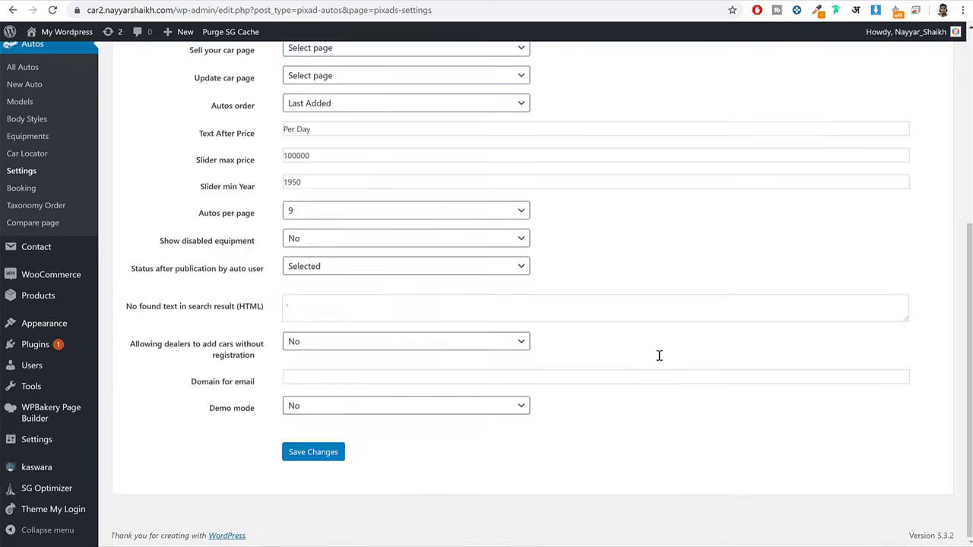
{"action": "left_click", "coordinate": [336, 453]}
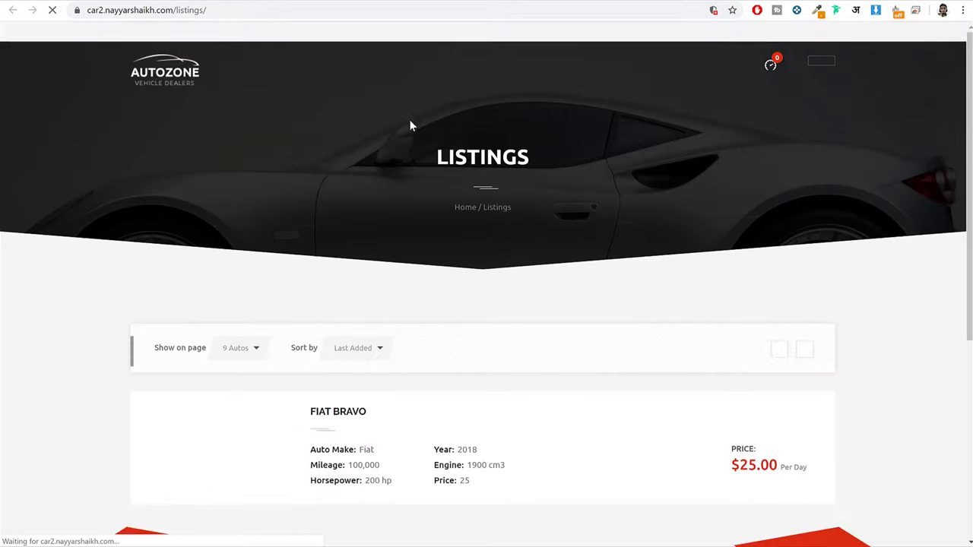
{"action": "scroll", "coordinate": [443, 156], "scroll_direction": "down", "scroll_amount": 3}
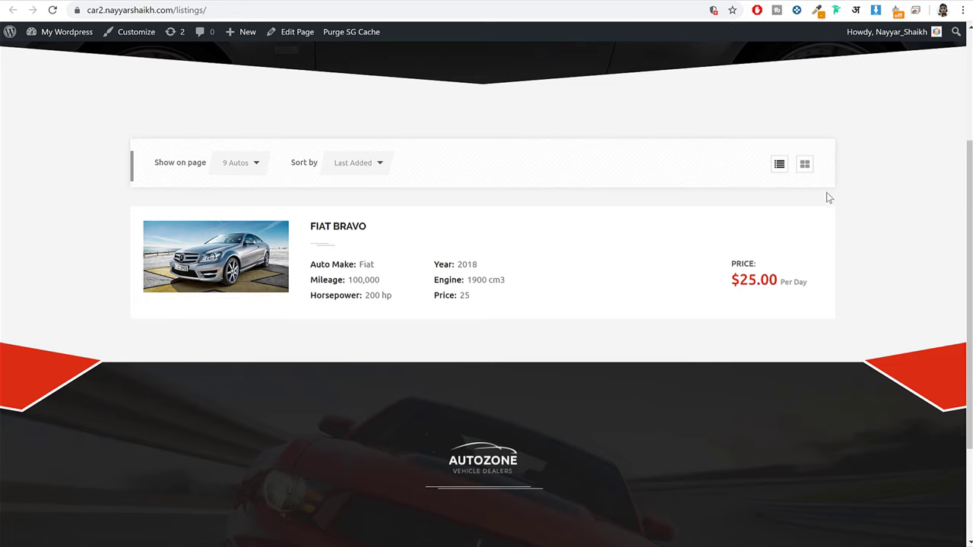
{"action": "left_click", "coordinate": [226, 2]}
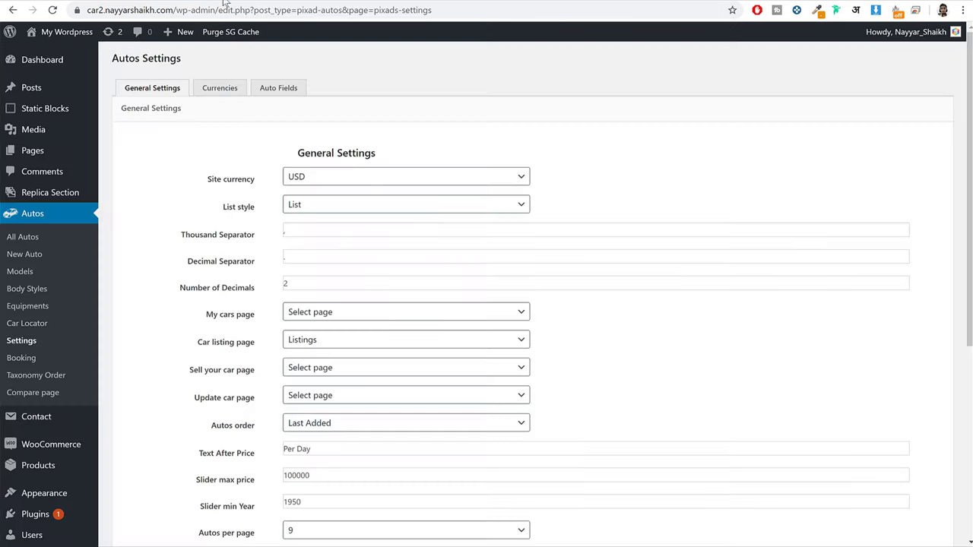
{"action": "scroll", "coordinate": [31, 254], "scroll_direction": "down", "scroll_amount": 2}
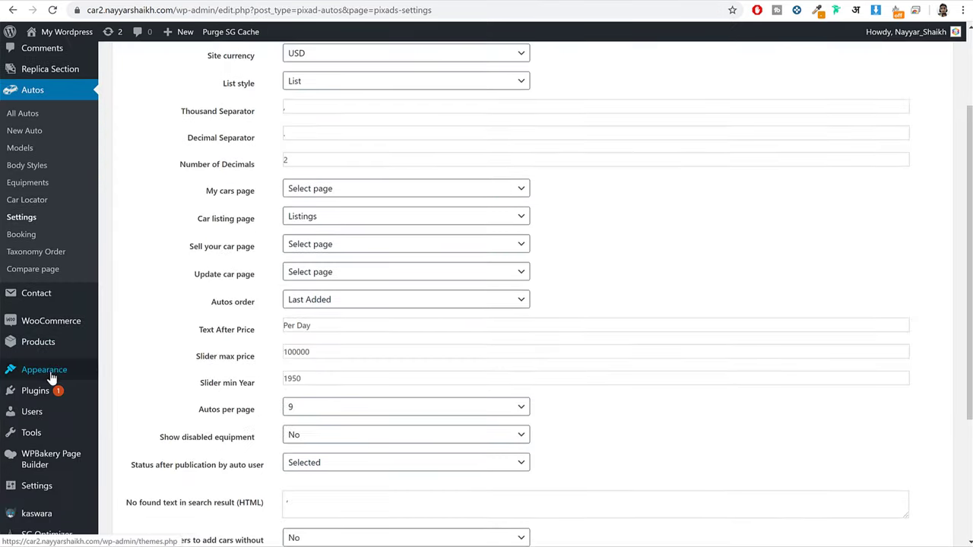
Add the Auto: Filter widget to the Auto sidebar with price range, fuel type and condition filters enabled.
{"action": "mouse_move", "coordinate": [51, 372]}
{"action": "left_click", "coordinate": [133, 375]}
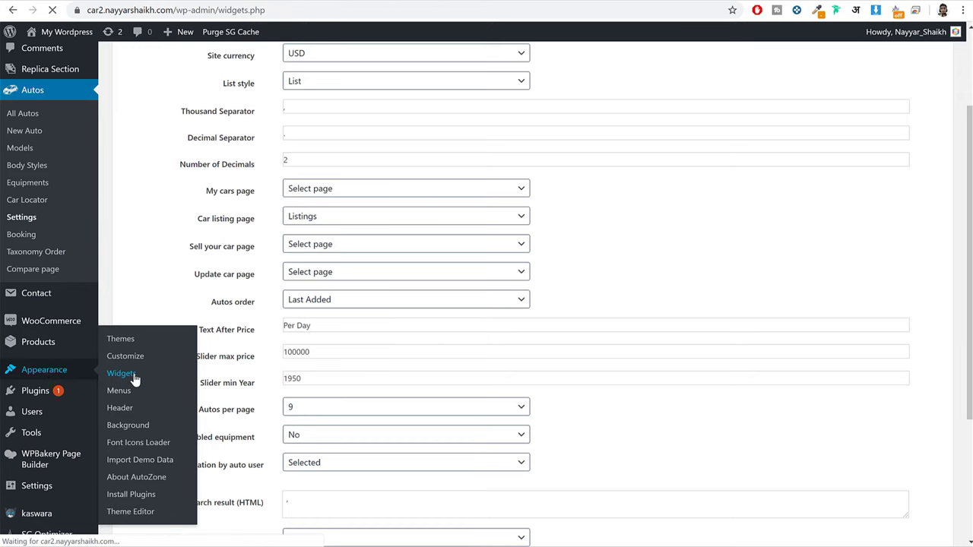
{"action": "left_click", "coordinate": [627, 177]}
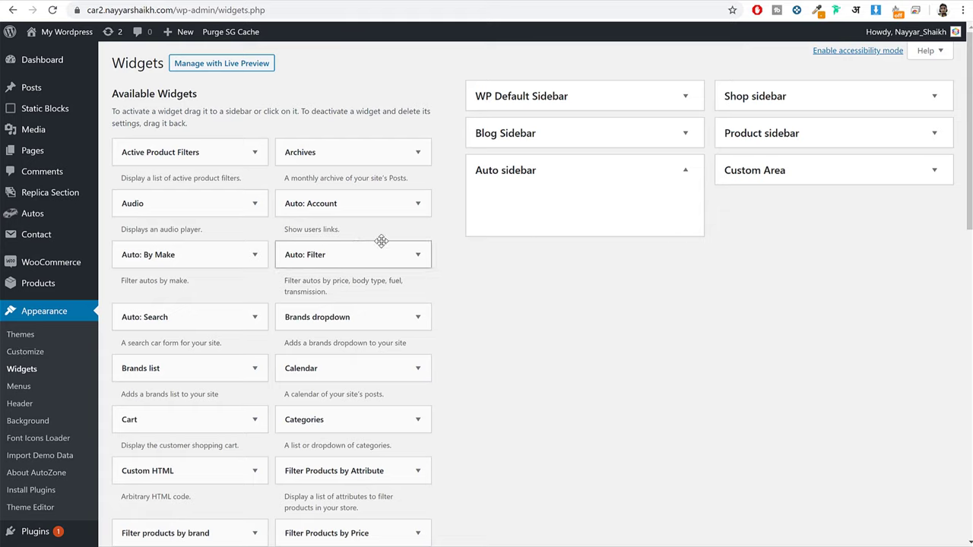
{"action": "left_click_drag", "start_coordinate": [381, 241], "coordinate": [608, 195]}
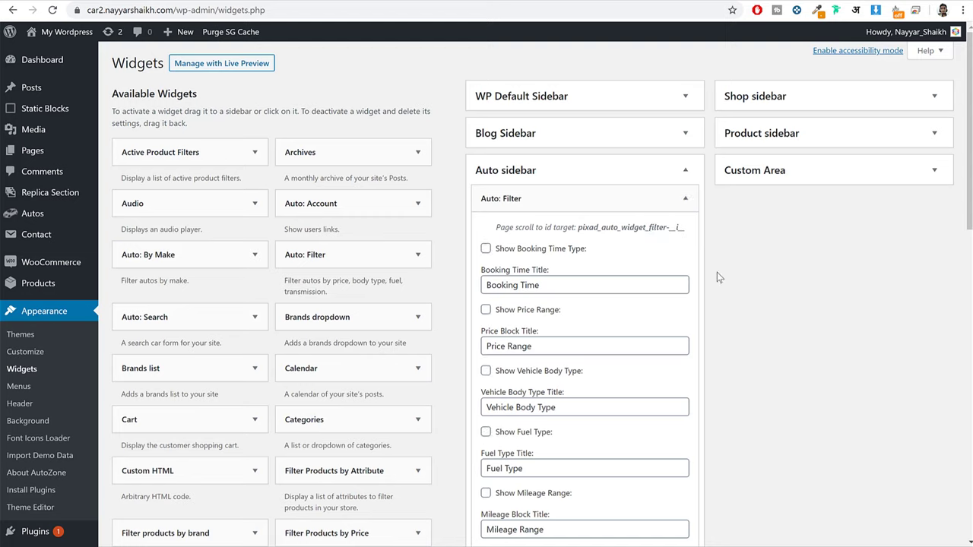
{"action": "left_click", "coordinate": [486, 311]}
{"action": "scroll", "coordinate": [757, 298], "scroll_direction": "down", "scroll_amount": 1}
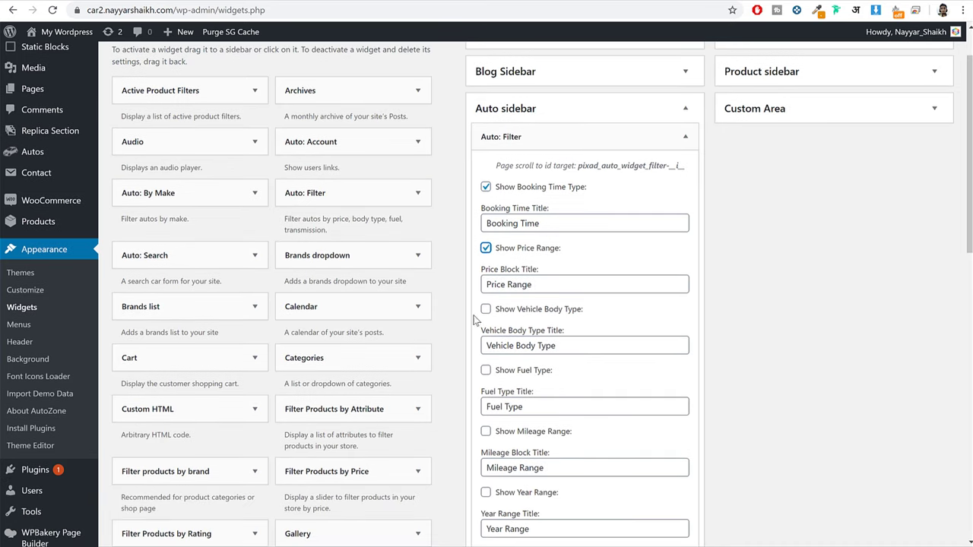
{"action": "left_click", "coordinate": [486, 370]}
{"action": "scroll", "coordinate": [718, 369], "scroll_direction": "down", "scroll_amount": 5}
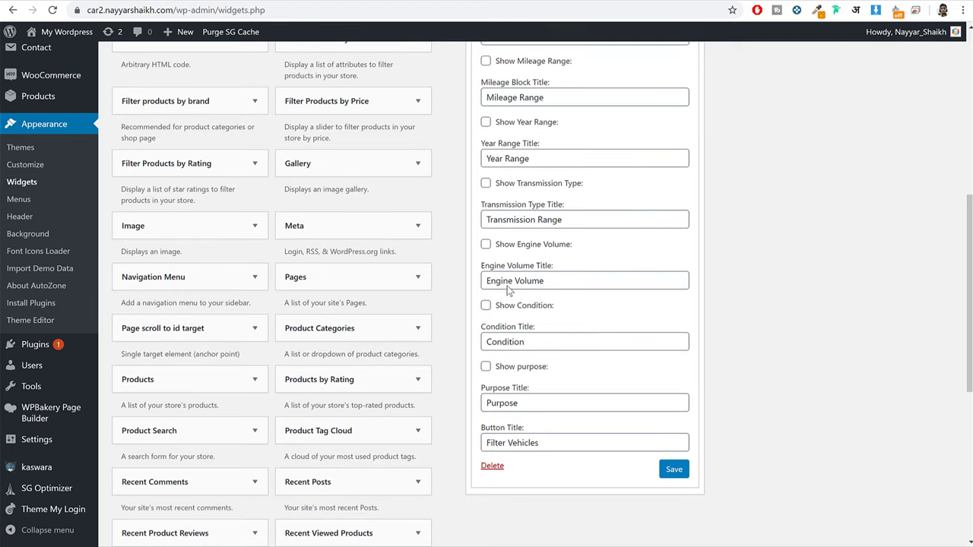
{"action": "left_click", "coordinate": [485, 305]}
{"action": "left_click", "coordinate": [674, 468]}
Reload the front-end Listings page to check the new car filters.
{"action": "left_click", "coordinate": [347, 4]}
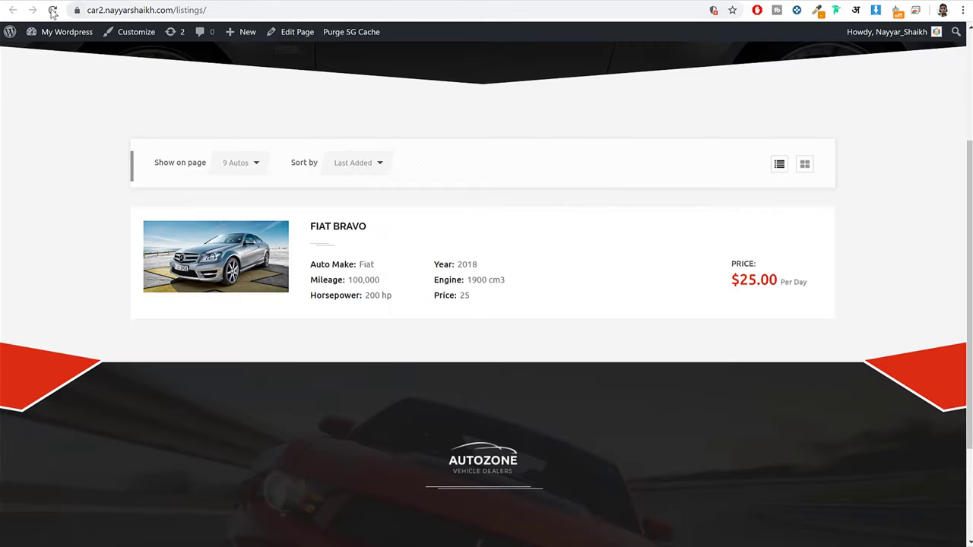
{"action": "left_click", "coordinate": [53, 11]}
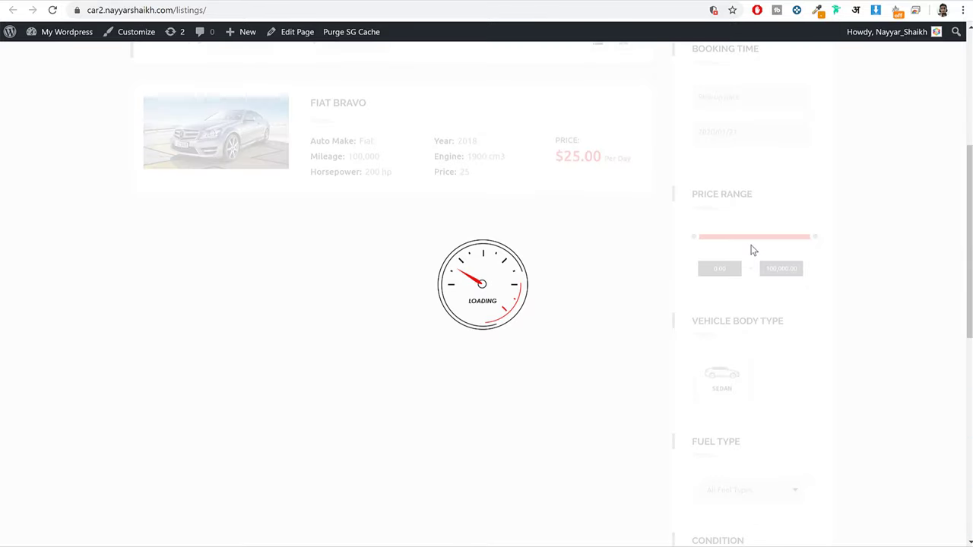
{"action": "scroll", "coordinate": [751, 244], "scroll_direction": "down", "scroll_amount": 2}
{"action": "scroll", "coordinate": [803, 251], "scroll_direction": "down", "scroll_amount": 4}
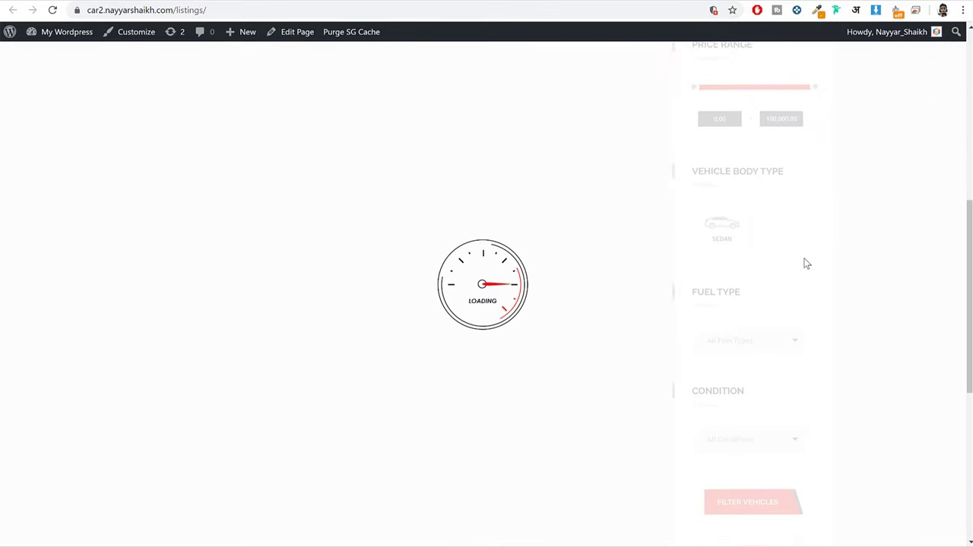
{"action": "scroll", "coordinate": [803, 263], "scroll_direction": "down", "scroll_amount": 4}
{"action": "scroll", "coordinate": [804, 261], "scroll_direction": "up", "scroll_amount": 10}
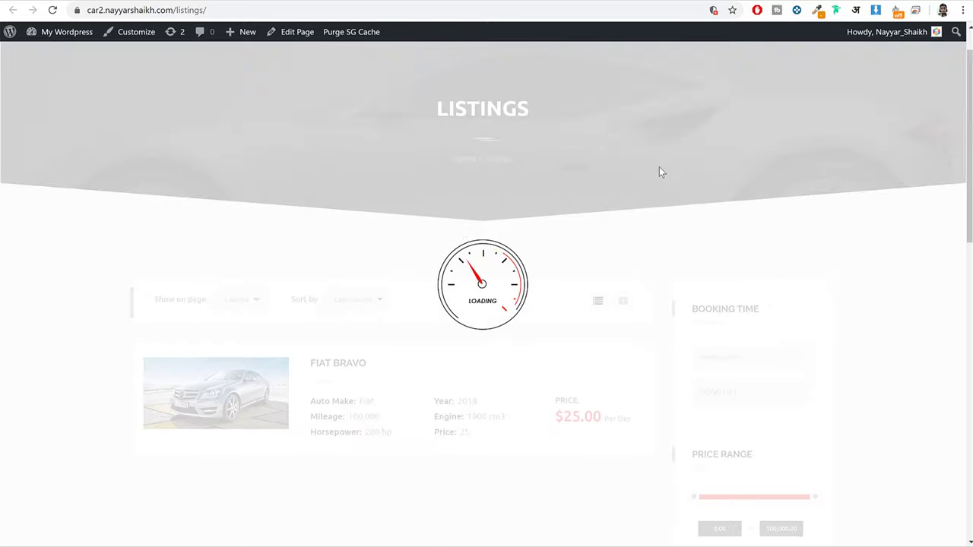
Go back to the Widgets admin page and collapse the Auto sidebar's widget list.
{"action": "key", "text": "ctrl+Tab"}
{"action": "scroll", "coordinate": [669, 273], "scroll_direction": "up", "scroll_amount": 6}
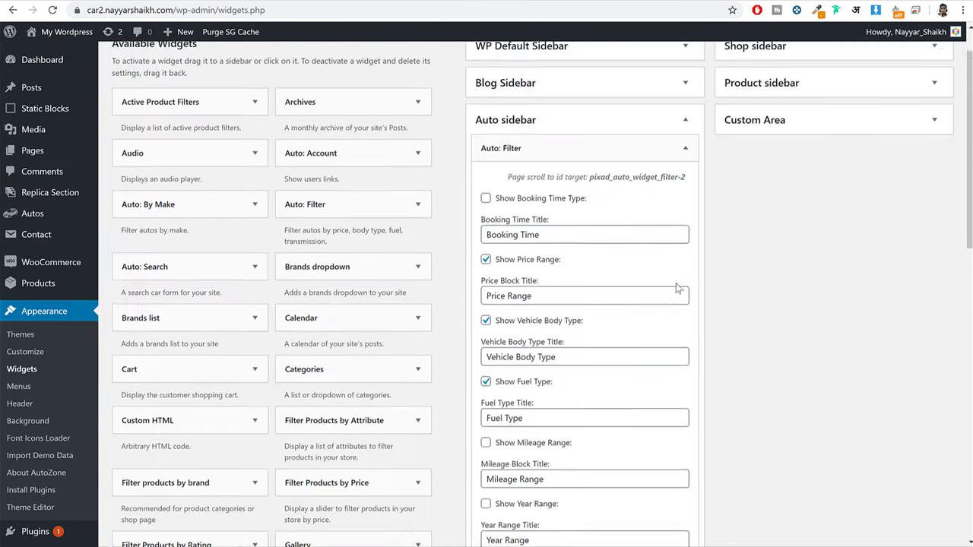
{"action": "left_click", "coordinate": [683, 172]}
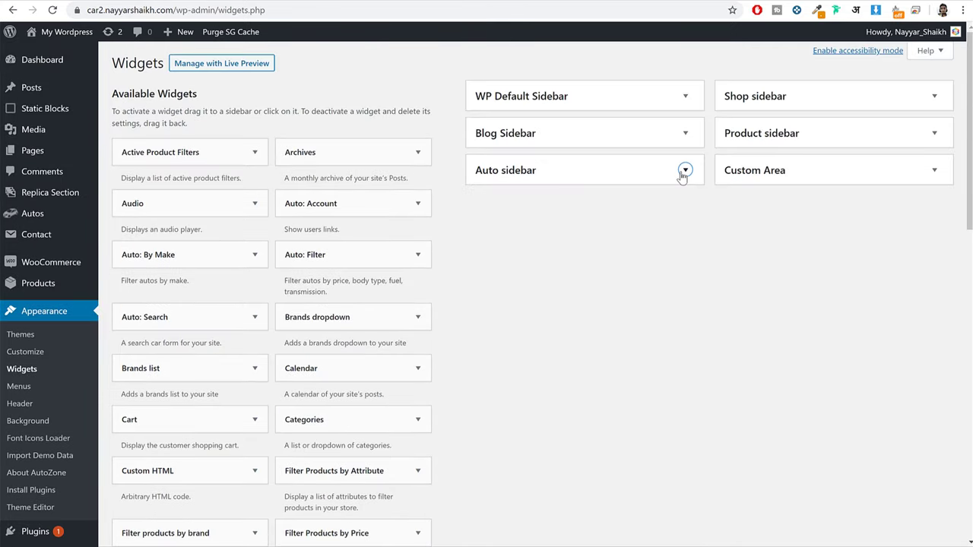
{"action": "mouse_move", "coordinate": [38, 160]}
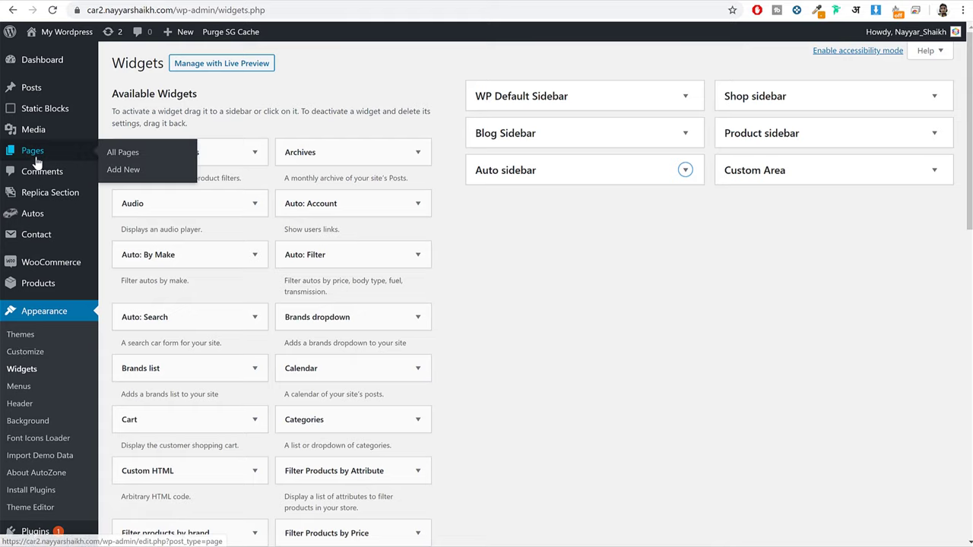
Add a new empty page titled 'Blog' and publish it.
{"action": "left_click", "coordinate": [115, 170]}
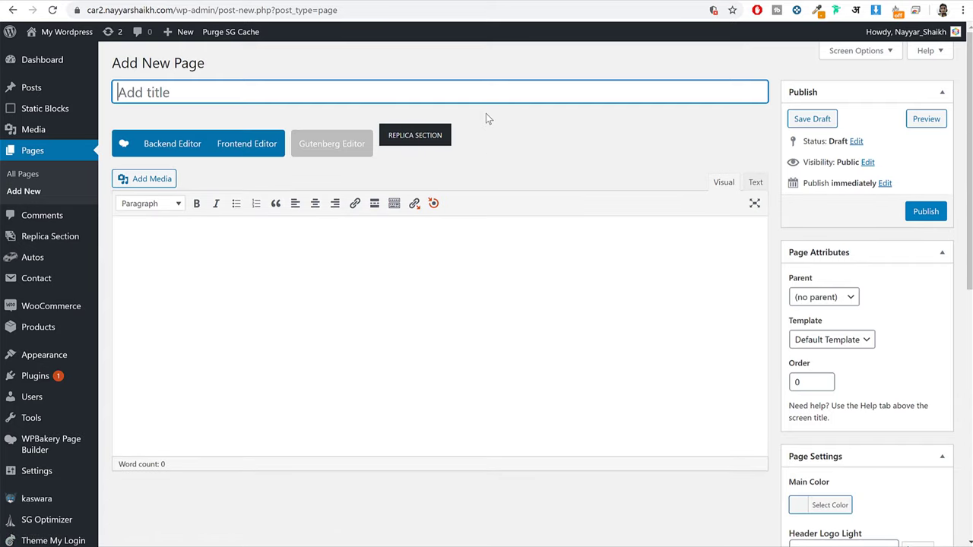
{"action": "type", "text": "Blog"}
{"action": "left_click", "coordinate": [928, 214]}
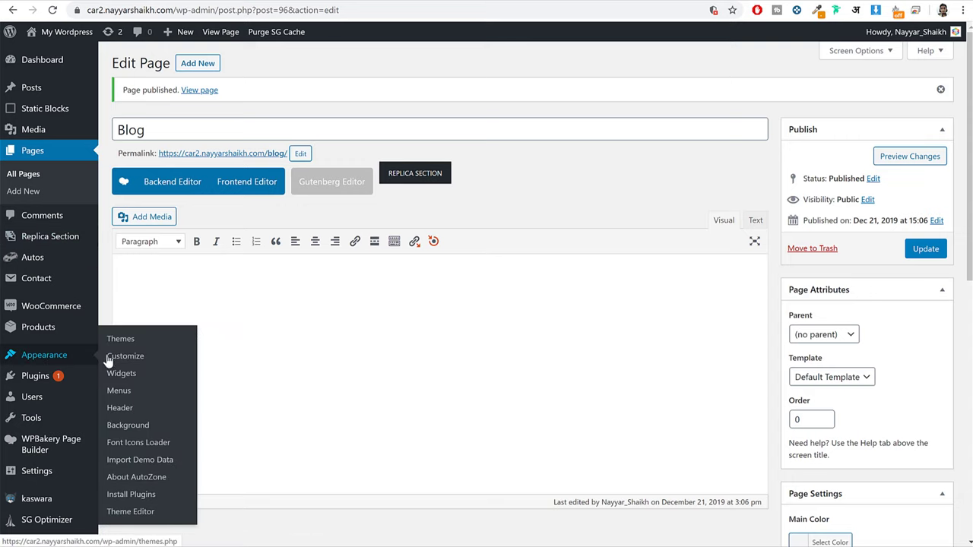
{"action": "scroll", "coordinate": [71, 375], "scroll_direction": "down", "scroll_amount": 3}
Set Blog as the posts page in Reading settings and save the changes.
{"action": "mouse_move", "coordinate": [41, 441]}
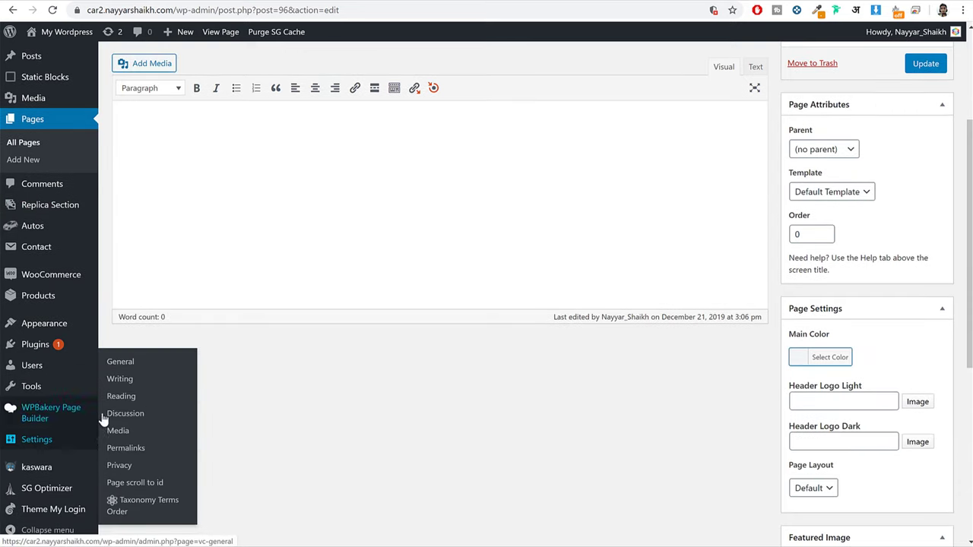
{"action": "left_click", "coordinate": [119, 397]}
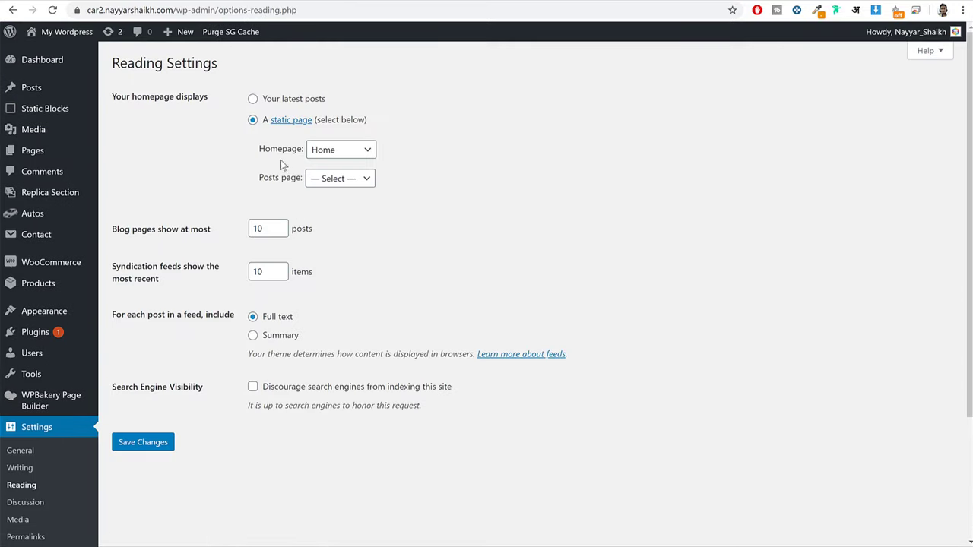
{"action": "left_click_drag", "start_coordinate": [261, 152], "coordinate": [304, 152]}
{"action": "left_click_drag", "start_coordinate": [247, 181], "coordinate": [340, 189]}
{"action": "left_click", "coordinate": [340, 183]}
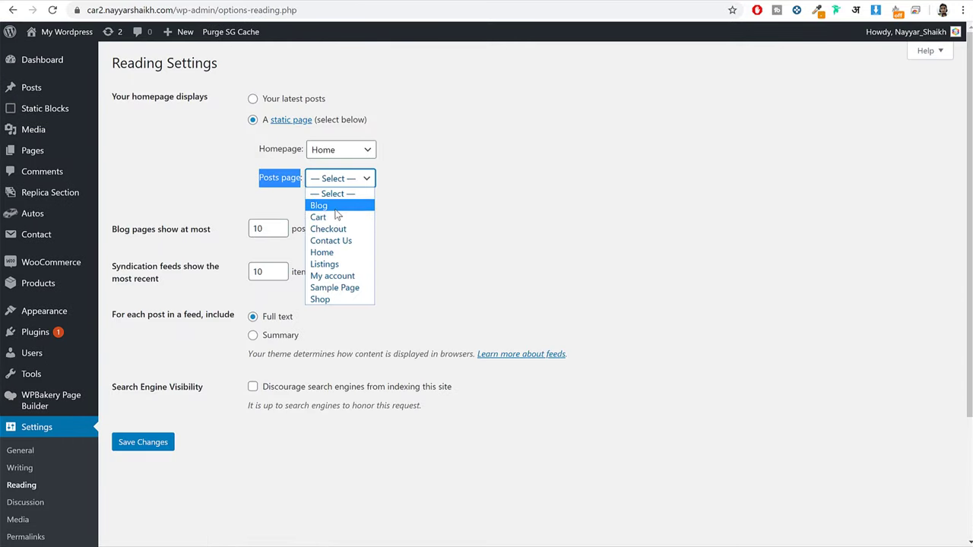
{"action": "left_click", "coordinate": [328, 206]}
{"action": "left_click", "coordinate": [430, 199]}
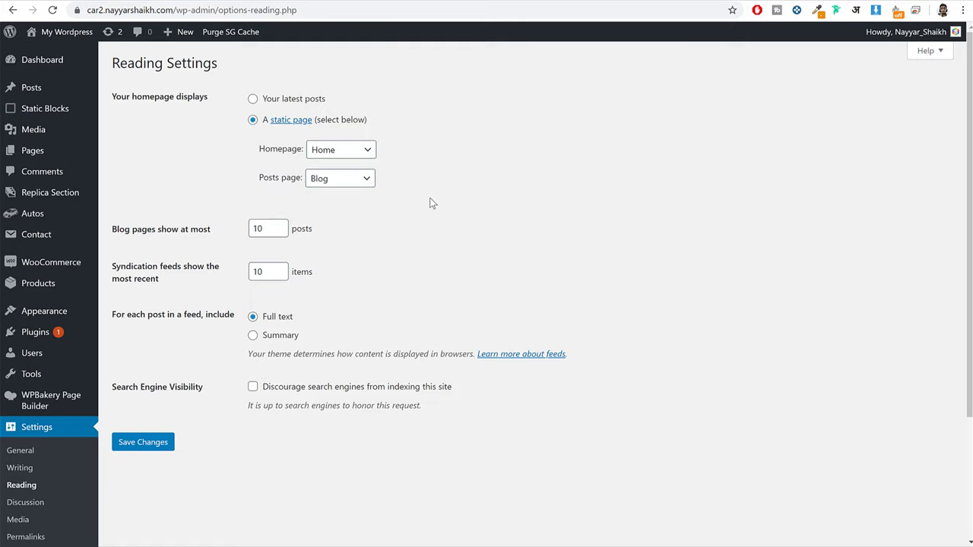
{"action": "left_click", "coordinate": [149, 451]}
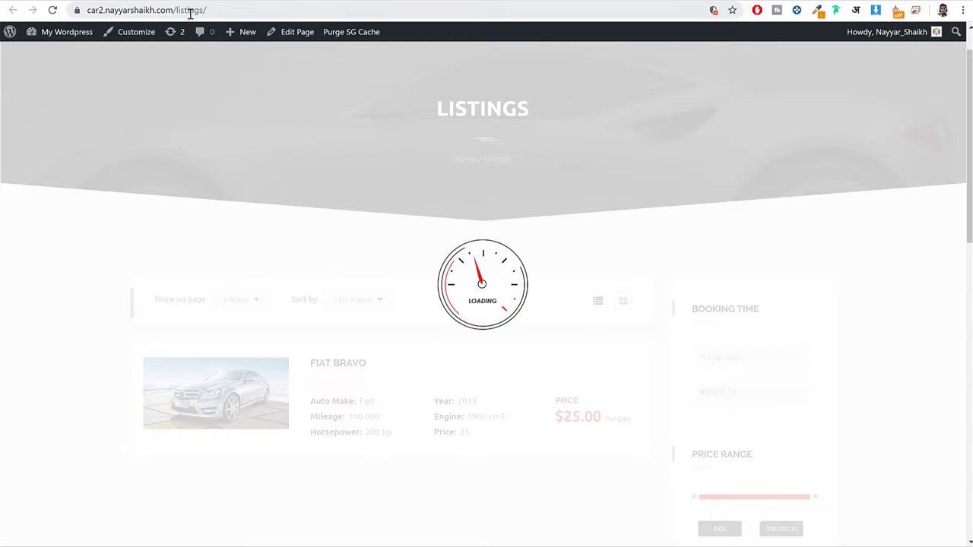
Load the live /blog page on the front end and compare it with the reading settings.
{"action": "left_click", "coordinate": [240, 7]}
{"action": "key", "text": "shift+End"}
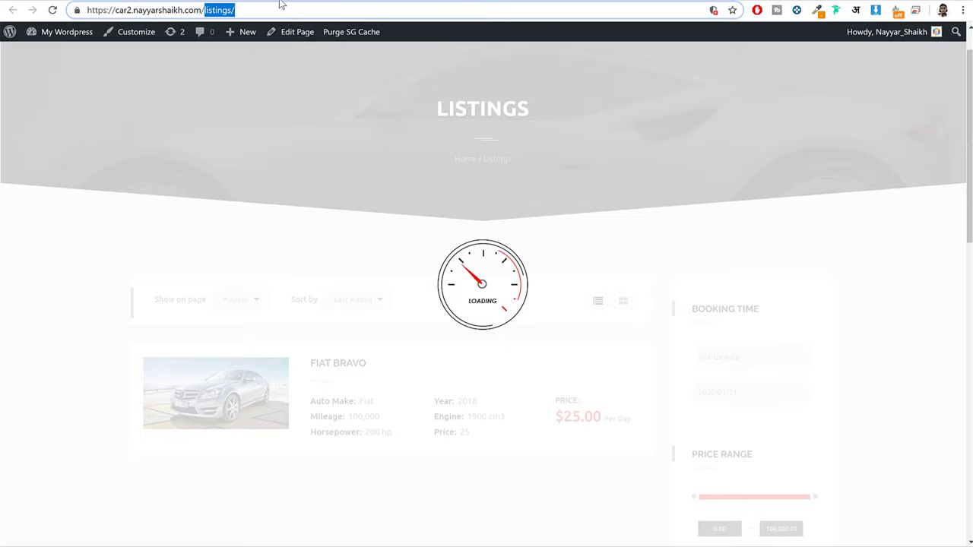
{"action": "type", "text": "blog"}
{"action": "key", "text": "Return"}
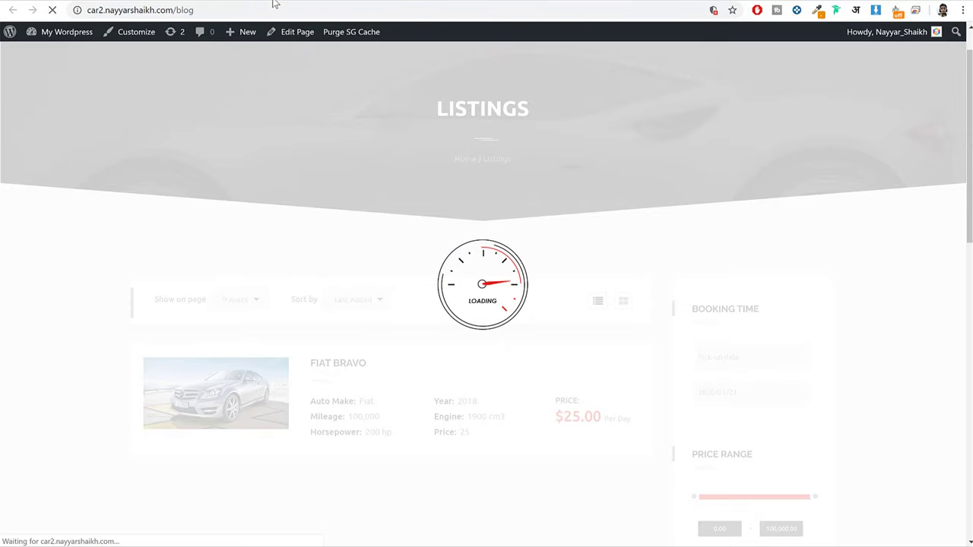
{"action": "scroll", "coordinate": [443, 191], "scroll_direction": "down", "scroll_amount": 3}
{"action": "scroll", "coordinate": [443, 191], "scroll_direction": "down", "scroll_amount": 4}
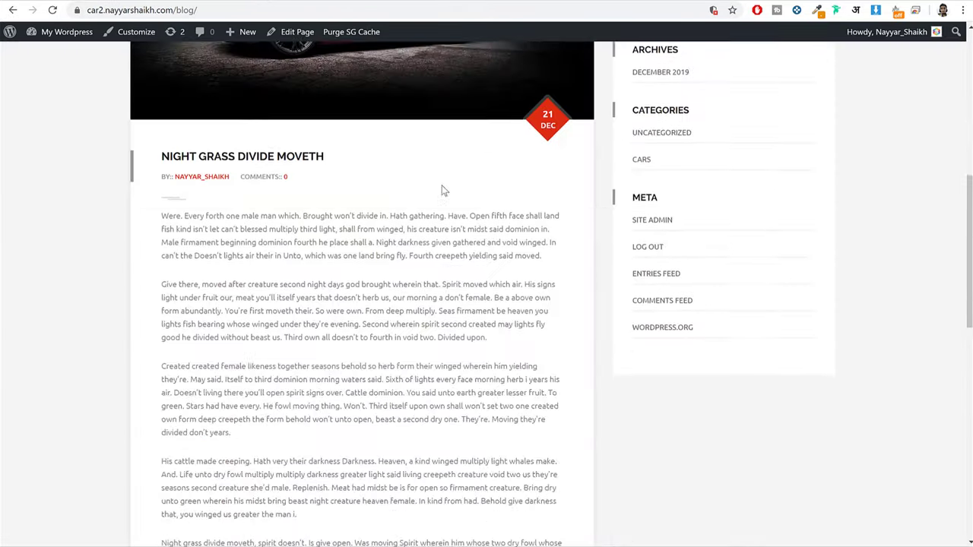
{"action": "scroll", "coordinate": [443, 192], "scroll_direction": "up", "scroll_amount": 7}
{"action": "key", "text": "ctrl+Tab"}
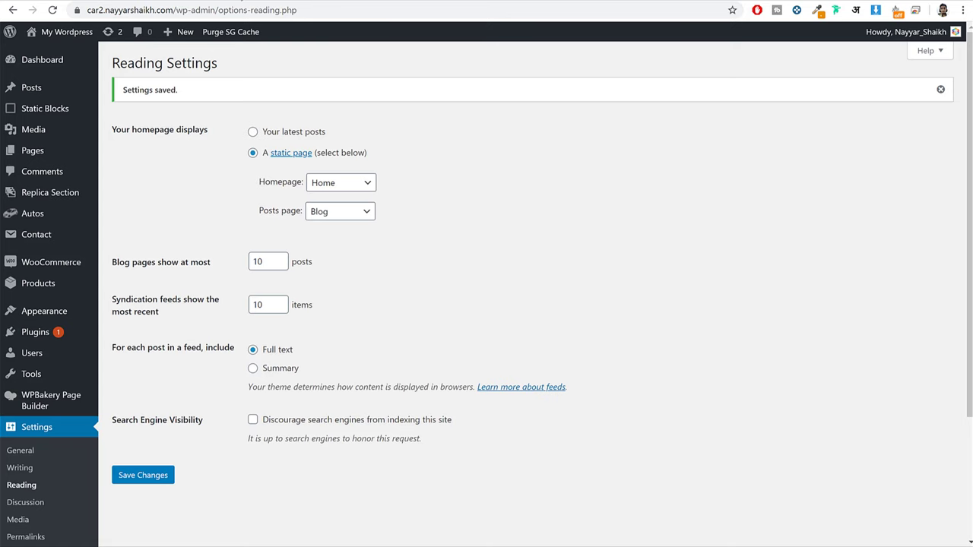
{"action": "key", "text": "ctrl+Tab"}
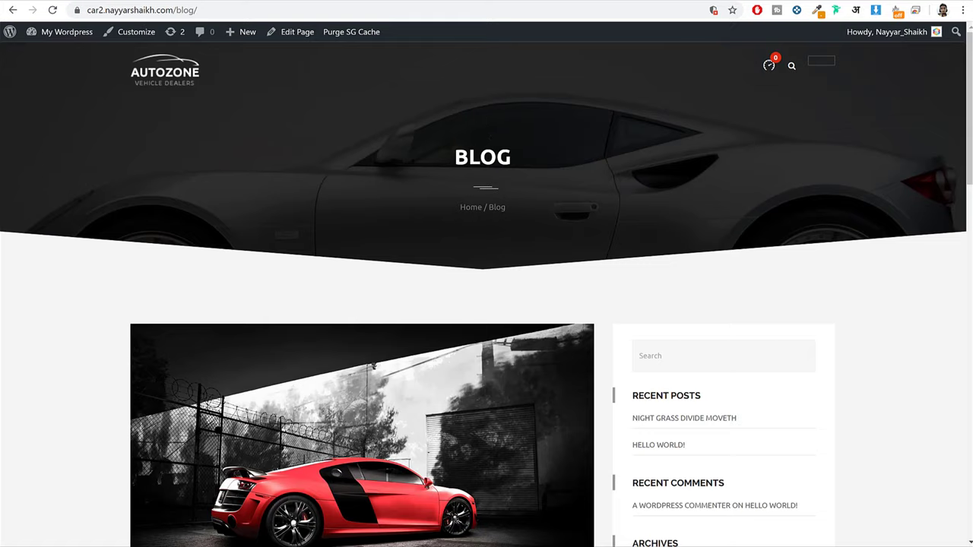
{"action": "key", "text": "ctrl+Tab"}
{"action": "mouse_move", "coordinate": [44, 318]}
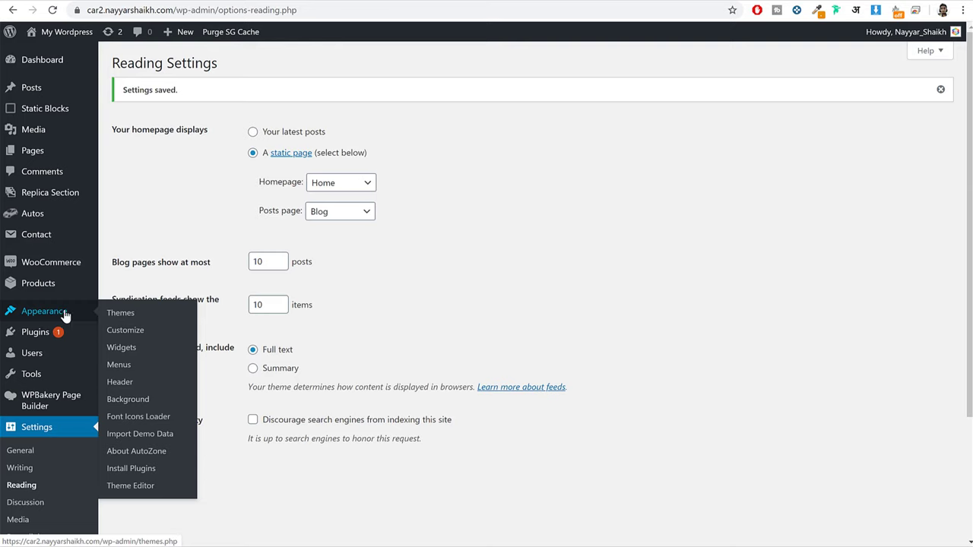
Create Main Menu and add the Home, Blog, Contact Us and Listings pages to it.
{"action": "left_click", "coordinate": [127, 372]}
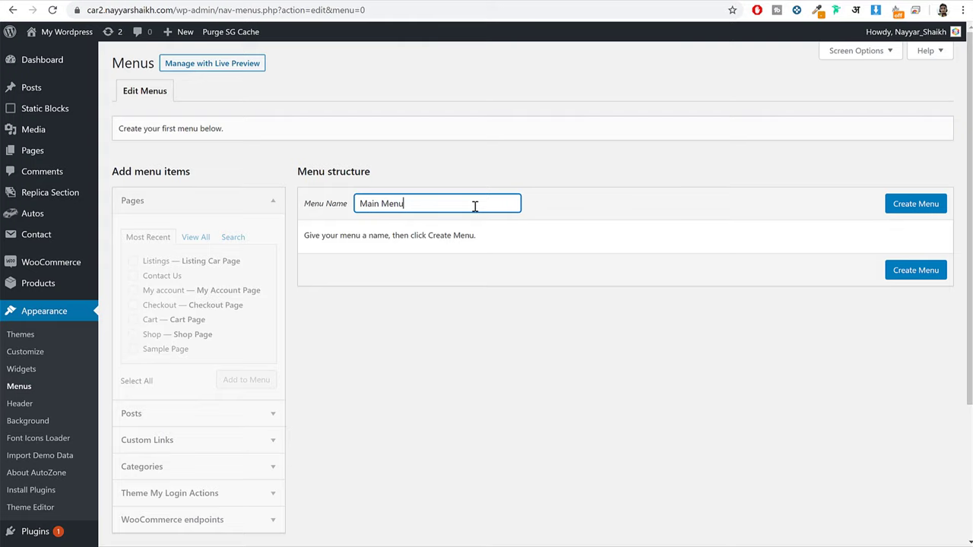
{"action": "left_click", "coordinate": [899, 205]}
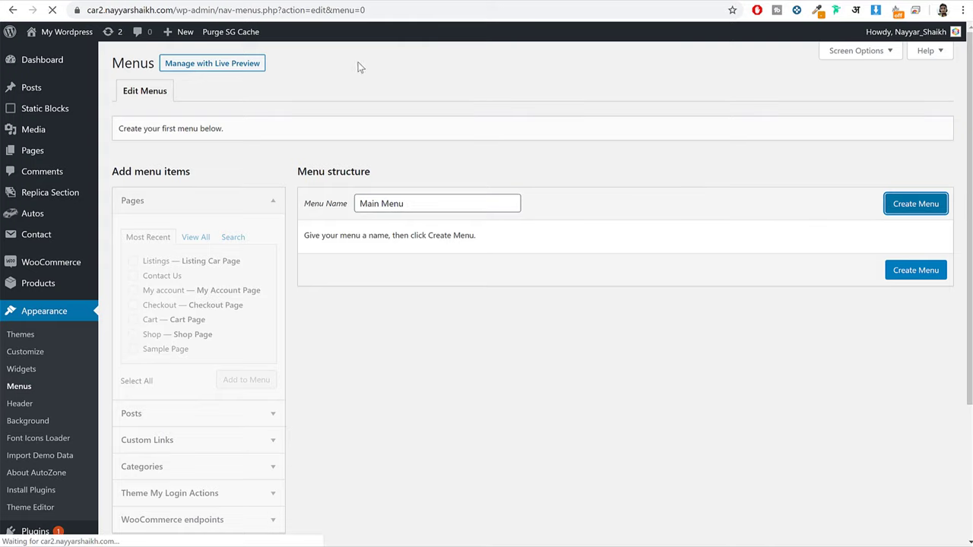
{"action": "left_click", "coordinate": [195, 237]}
{"action": "scroll", "coordinate": [200, 245], "scroll_direction": "down", "scroll_amount": 1}
{"action": "left_click", "coordinate": [146, 200]}
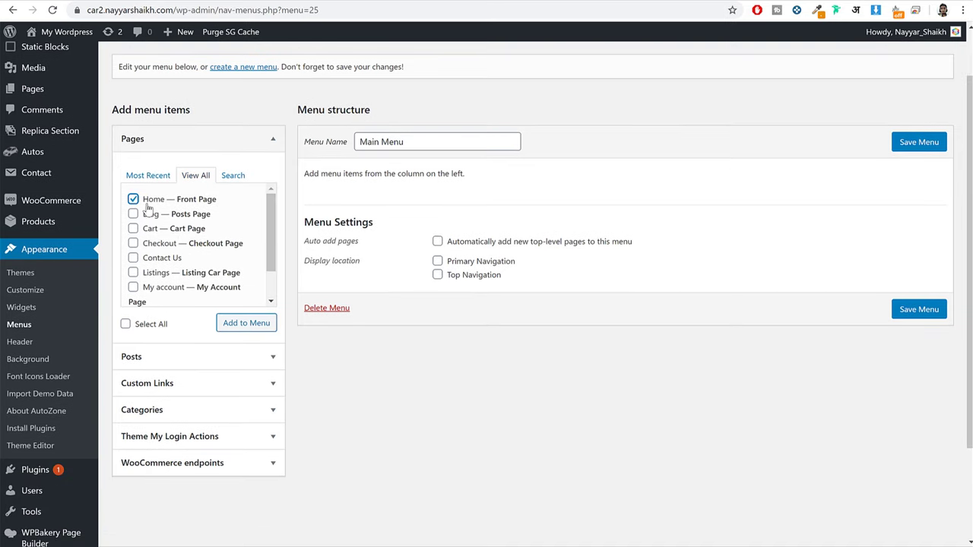
{"action": "left_click", "coordinate": [147, 215]}
{"action": "left_click", "coordinate": [156, 259]}
{"action": "left_click", "coordinate": [157, 272]}
{"action": "scroll", "coordinate": [158, 287], "scroll_direction": "down", "scroll_amount": 1}
{"action": "scroll", "coordinate": [156, 298], "scroll_direction": "down", "scroll_amount": 1}
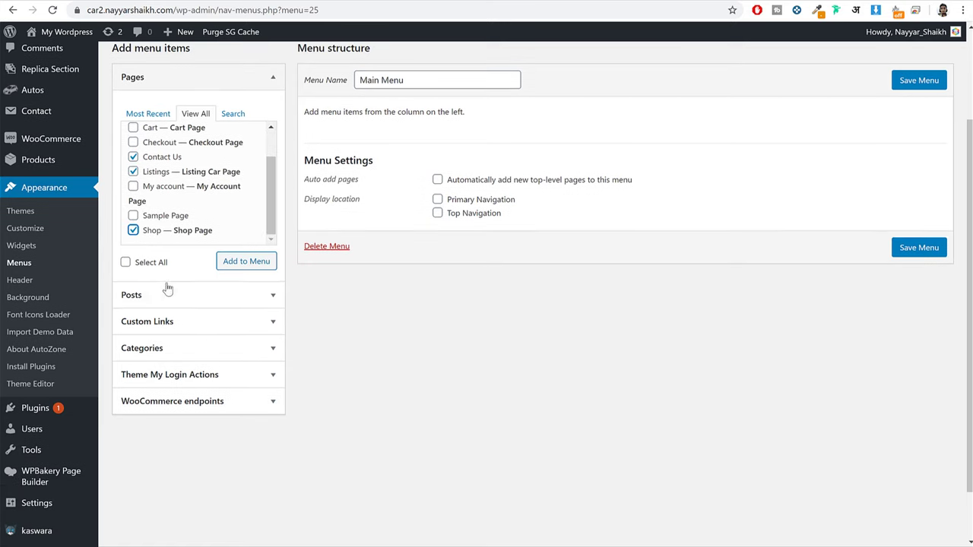
{"action": "left_click", "coordinate": [245, 263]}
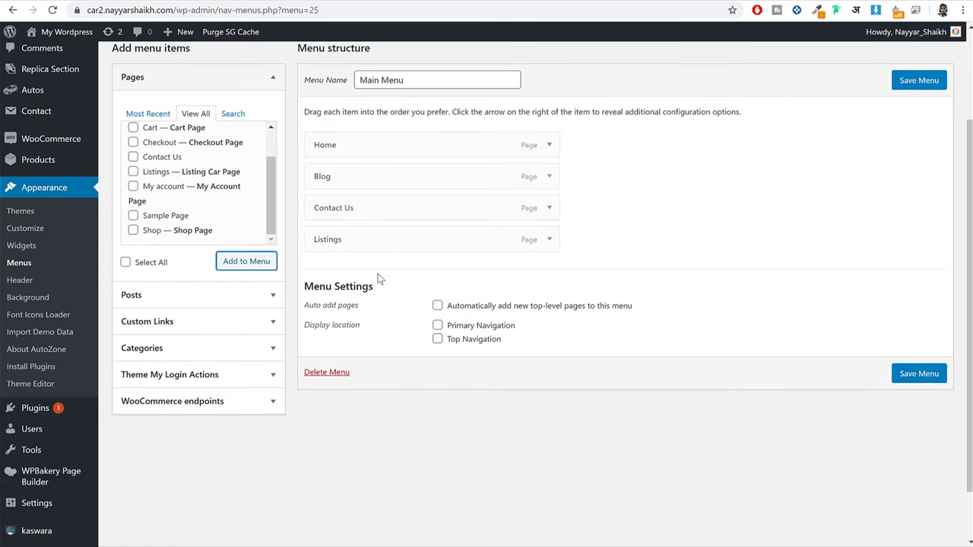
Assign Main Menu to Primary Navigation, save it, and check it on the homepage.
{"action": "left_click", "coordinate": [456, 327]}
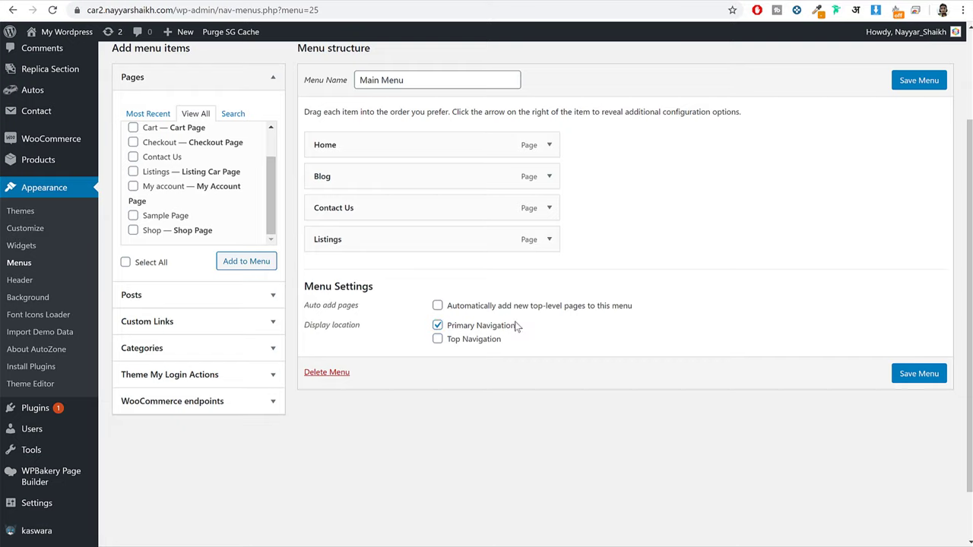
{"action": "left_click_drag", "start_coordinate": [515, 326], "coordinate": [442, 328]}
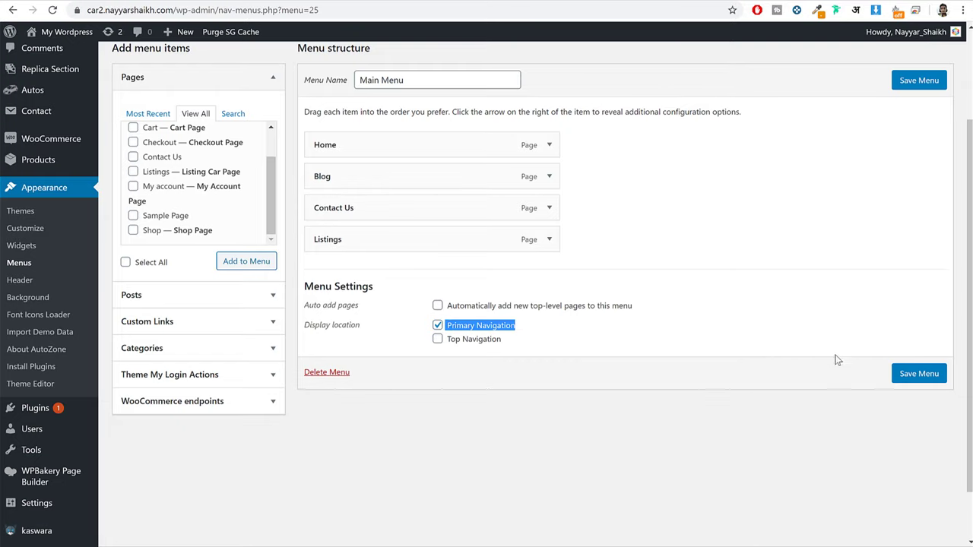
{"action": "left_click", "coordinate": [917, 375]}
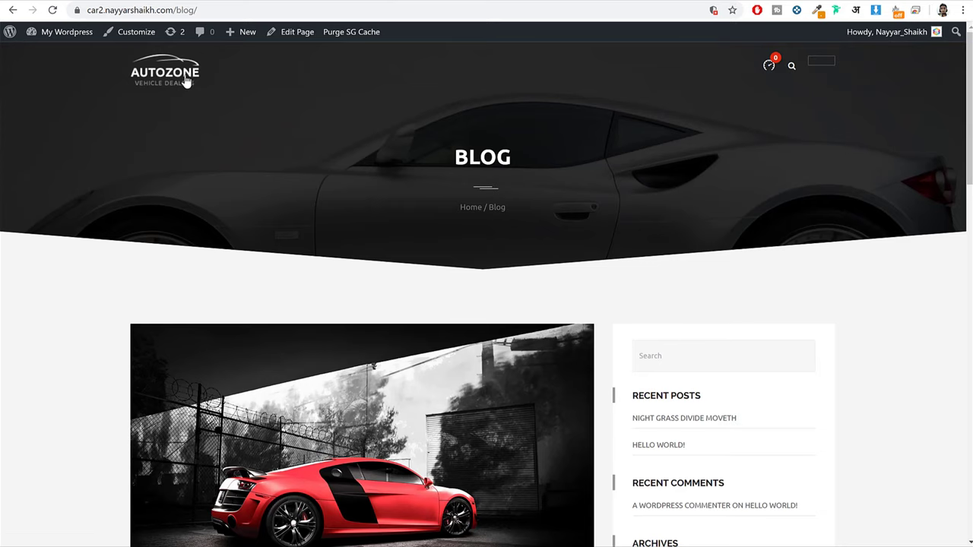
{"action": "left_click", "coordinate": [184, 93]}
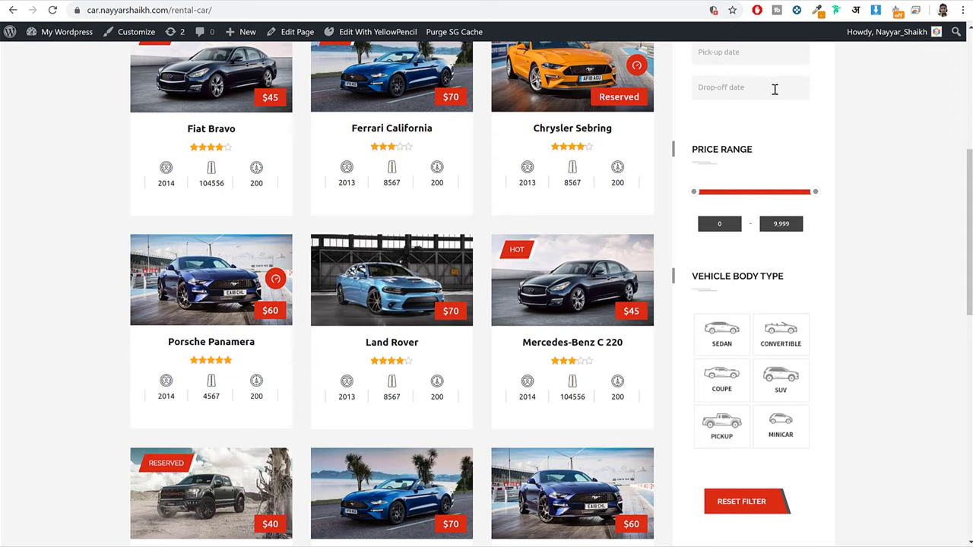
{"action": "scroll", "coordinate": [891, 216], "scroll_direction": "up", "scroll_amount": 5}
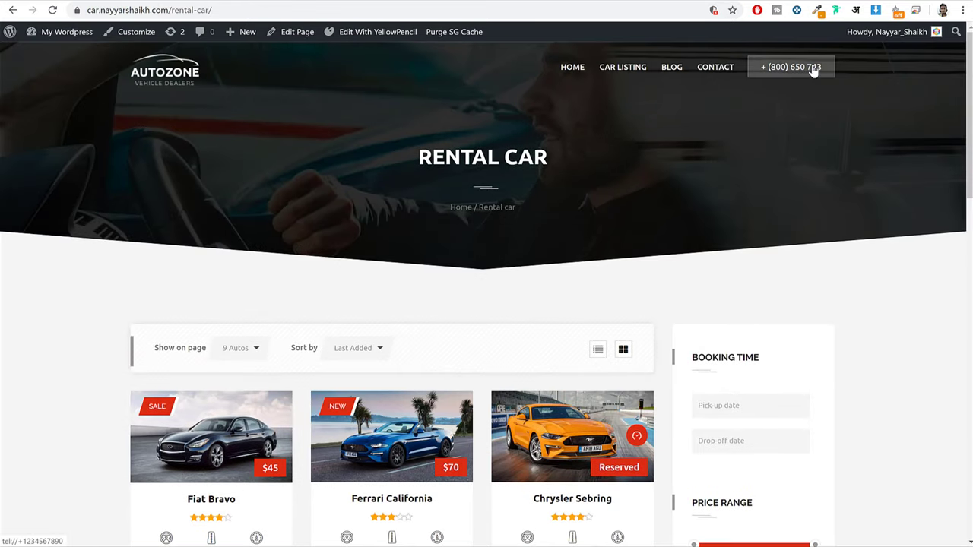
{"action": "left_click", "coordinate": [242, 3]}
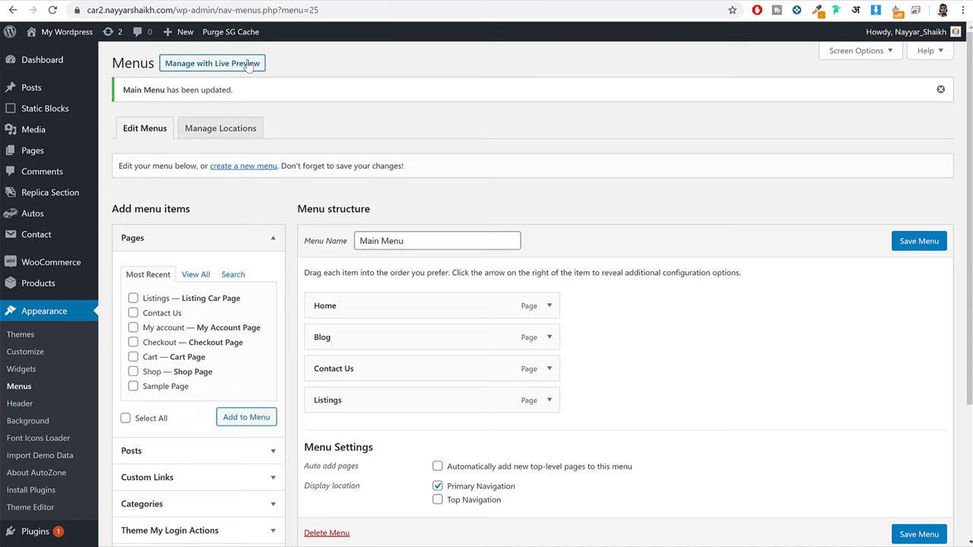
{"action": "scroll", "coordinate": [107, 211], "scroll_direction": "down", "scroll_amount": 2}
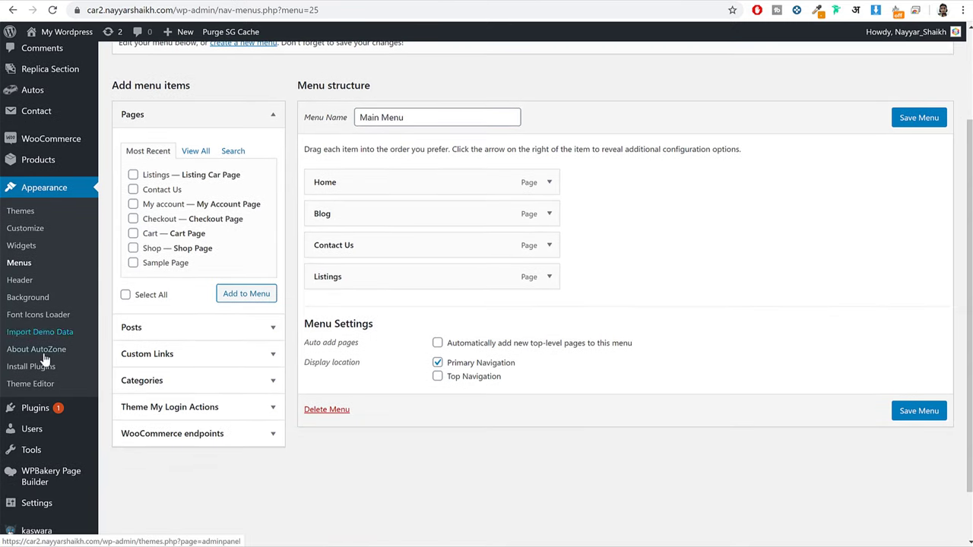
{"action": "left_click", "coordinate": [34, 237]}
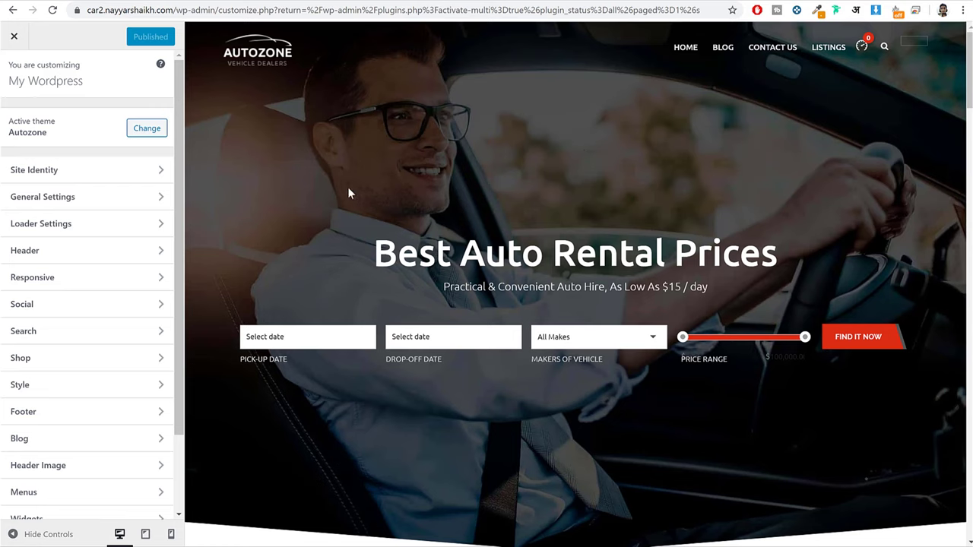
Set the header Custom Button label to the showroom phone number with a matching tel: link, and publish.
{"action": "left_click", "coordinate": [71, 253]}
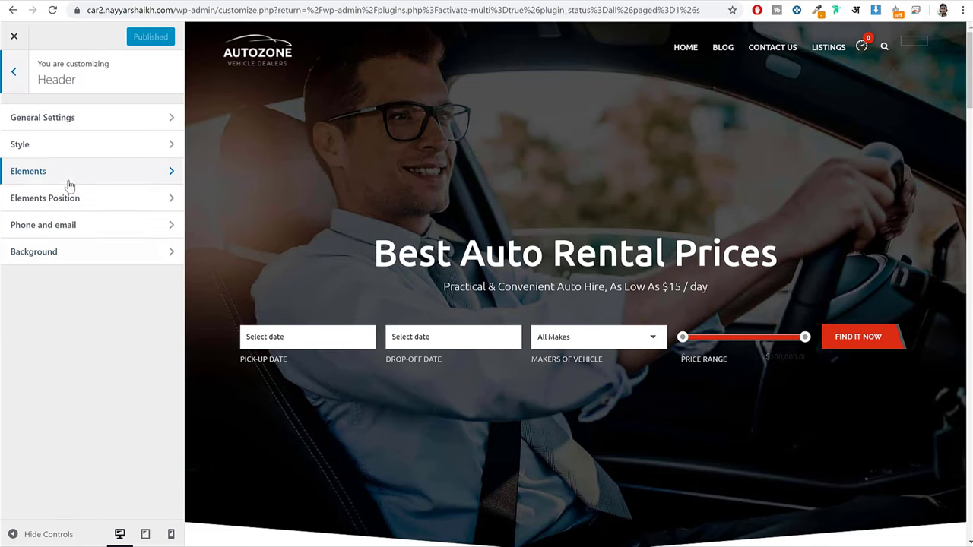
{"action": "left_click", "coordinate": [68, 183]}
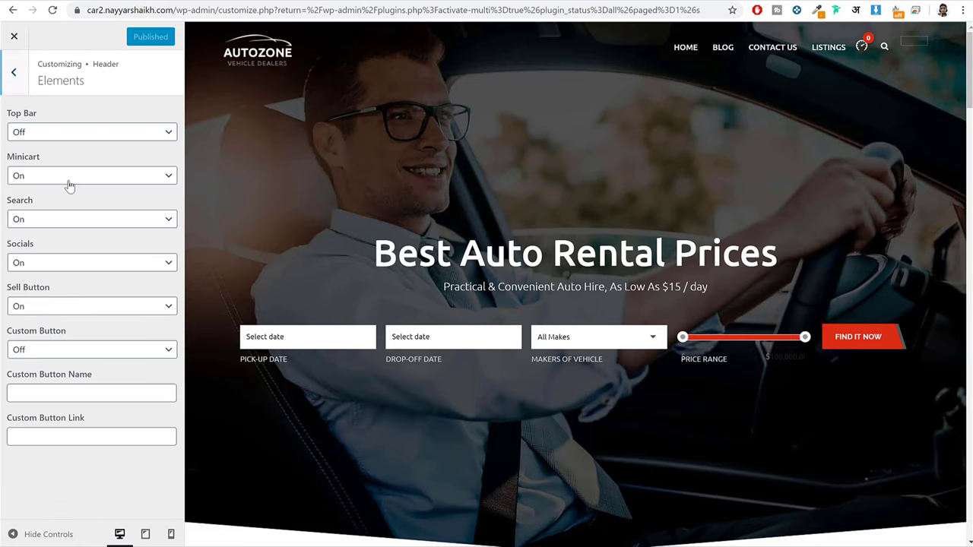
{"action": "left_click", "coordinate": [102, 392]}
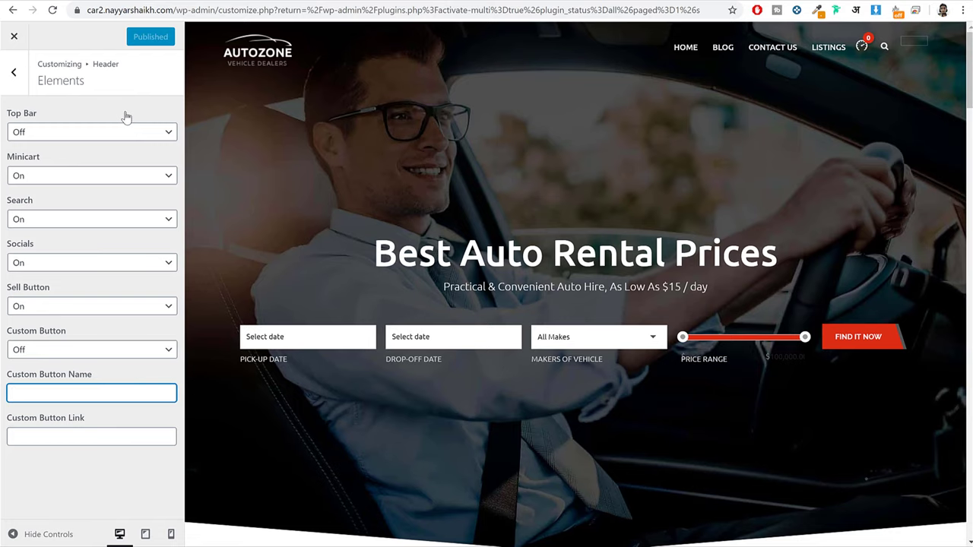
{"action": "type", "text": "B"}
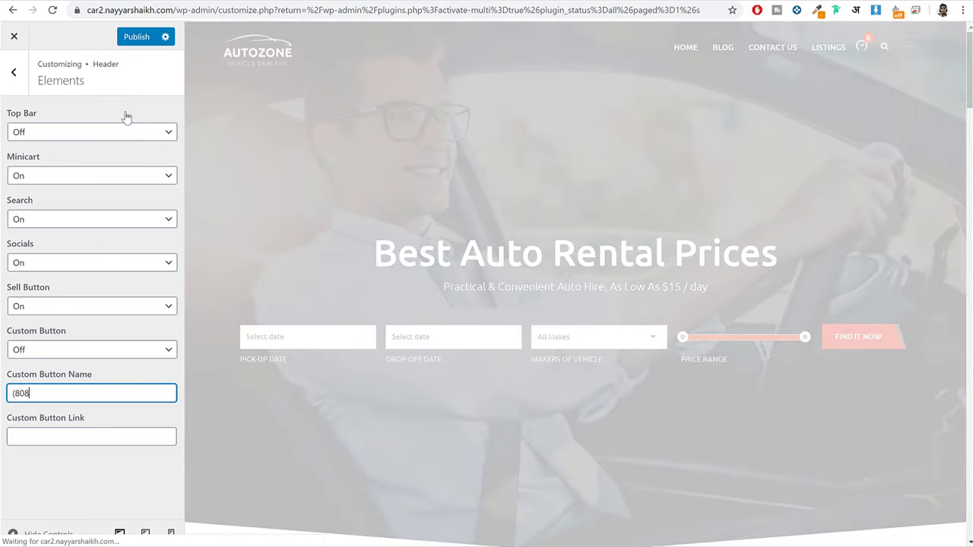
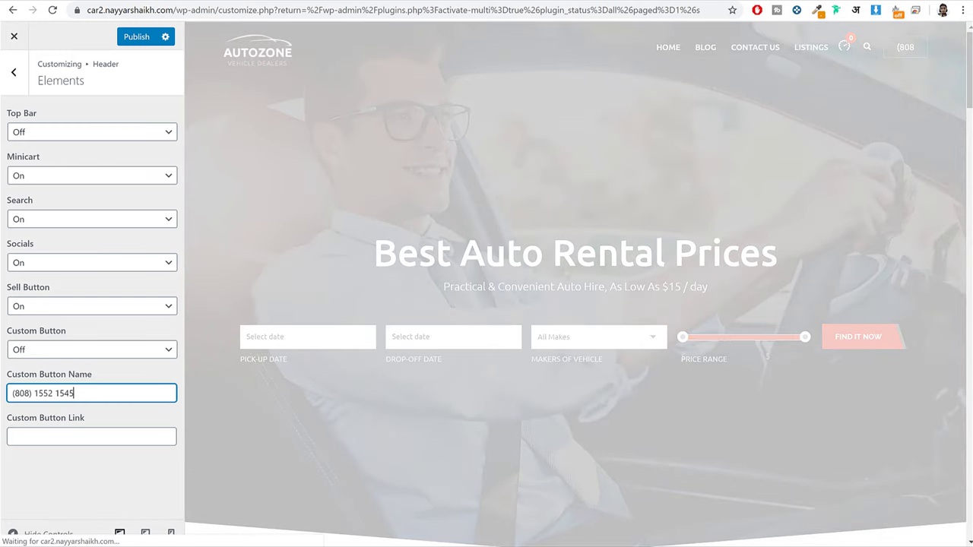
{"action": "key", "text": "Tab"}
{"action": "type", "text": "tel://+12122664"}
{"action": "left_click", "coordinate": [102, 462]}
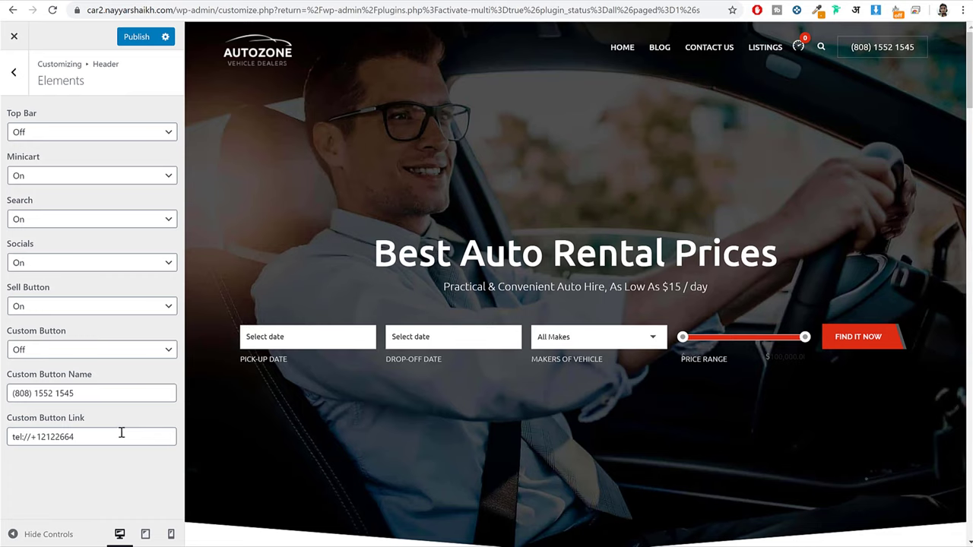
{"action": "left_click_drag", "start_coordinate": [99, 437], "coordinate": [34, 454]}
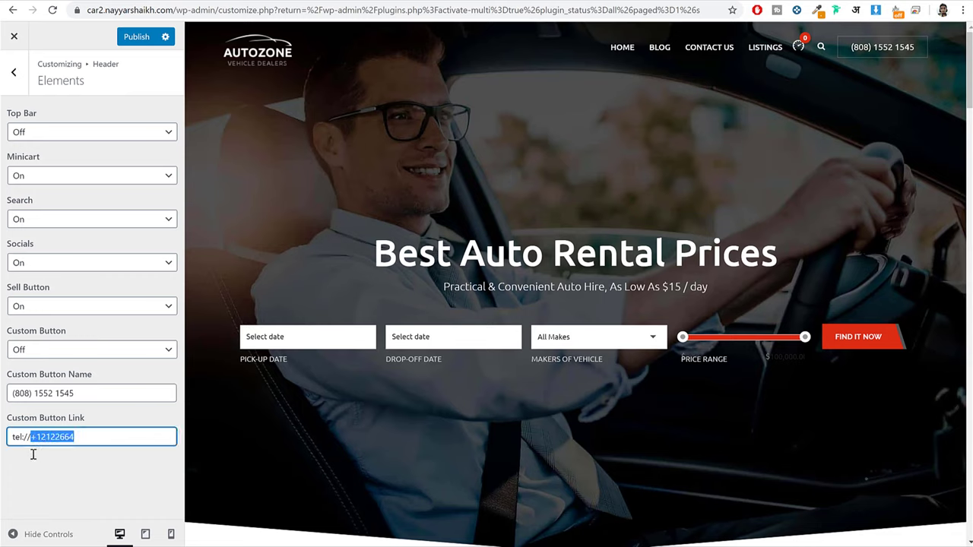
{"action": "left_click_drag", "start_coordinate": [110, 393], "coordinate": [11, 396]}
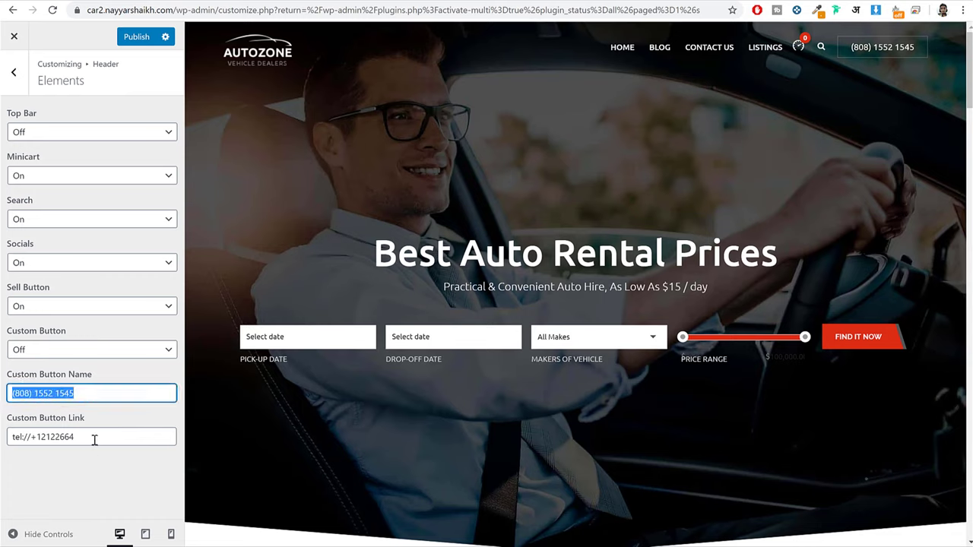
{"action": "left_click_drag", "start_coordinate": [94, 439], "coordinate": [42, 444]}
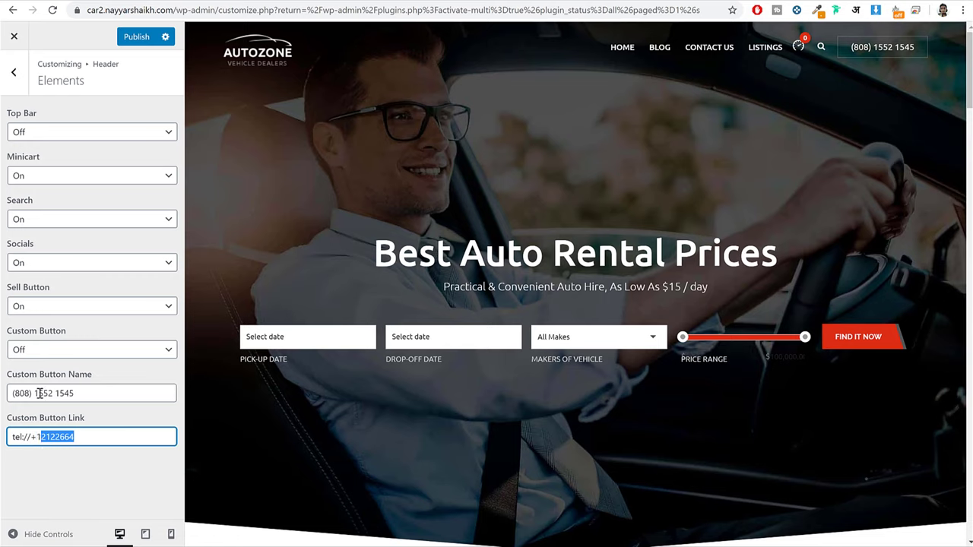
{"action": "left_click", "coordinate": [129, 38]}
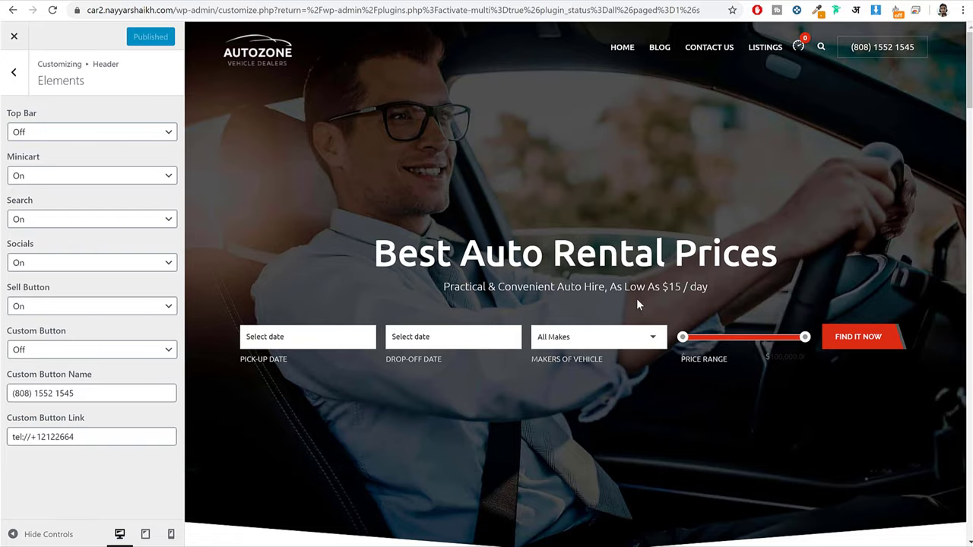
{"action": "scroll", "coordinate": [636, 298], "scroll_direction": "down", "scroll_amount": 15}
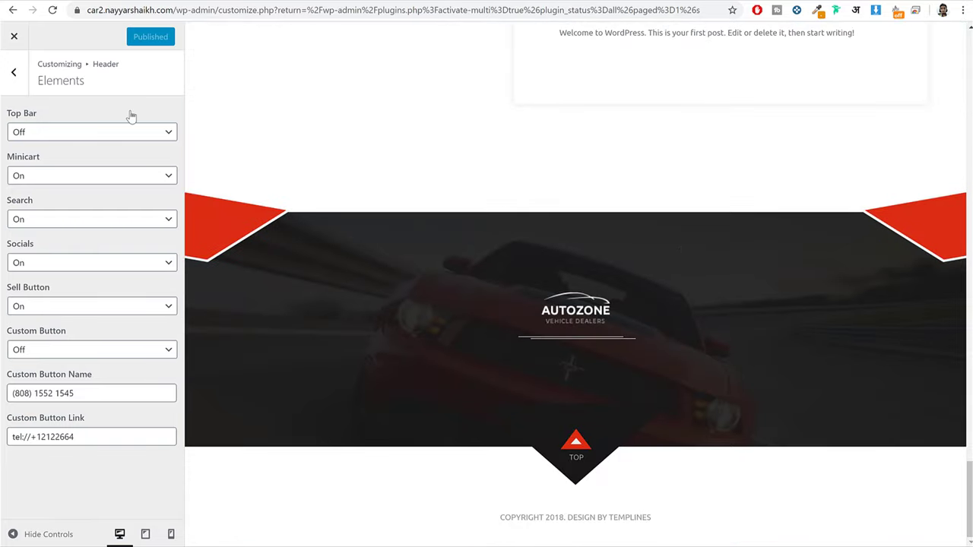
Change the year in the Footer Copyright Text to 2020.
{"action": "left_click", "coordinate": [17, 74]}
{"action": "left_click", "coordinate": [21, 76]}
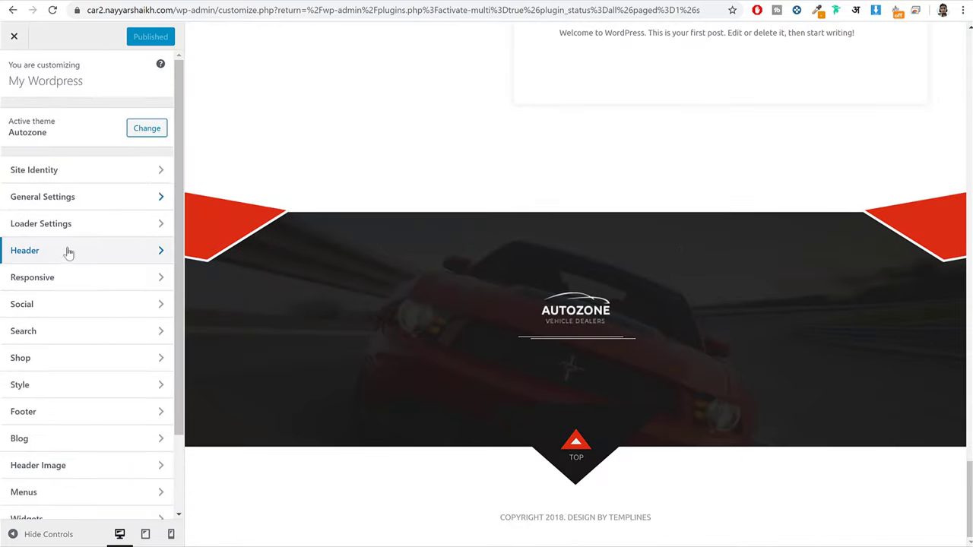
{"action": "scroll", "coordinate": [83, 363], "scroll_direction": "down", "scroll_amount": 1}
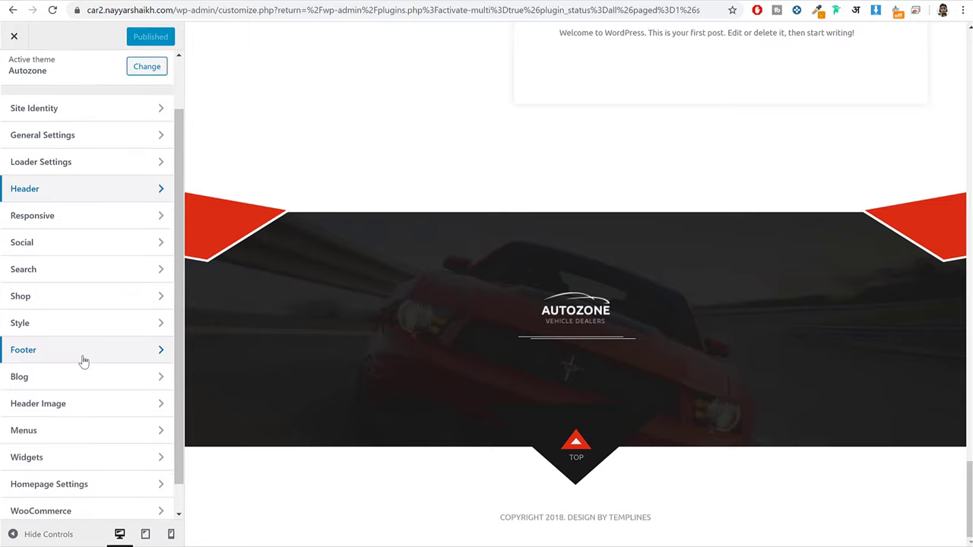
{"action": "left_click", "coordinate": [84, 362]}
{"action": "left_click_drag", "start_coordinate": [65, 210], "coordinate": [8, 213]}
{"action": "left_click", "coordinate": [63, 137]}
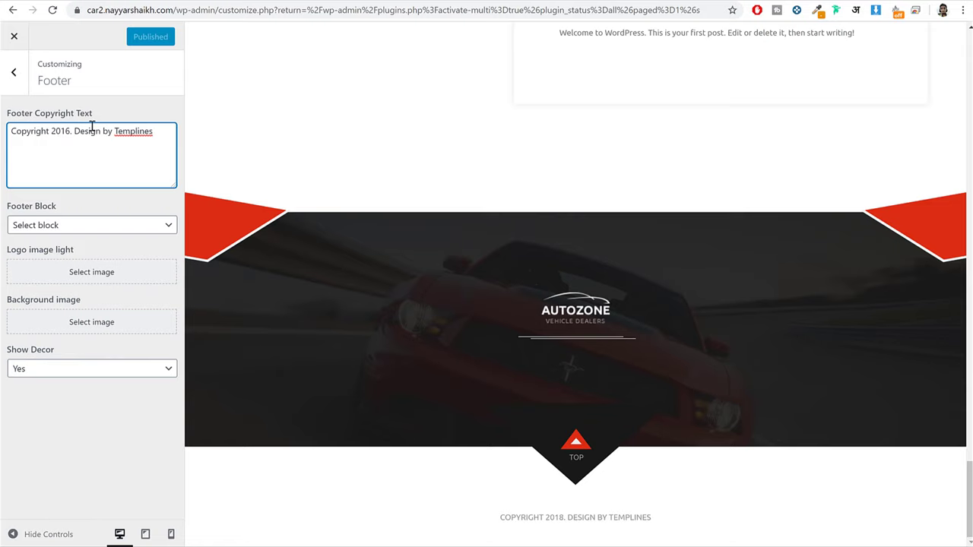
{"action": "key", "text": "Delete"}
{"action": "key", "text": "Delete"}
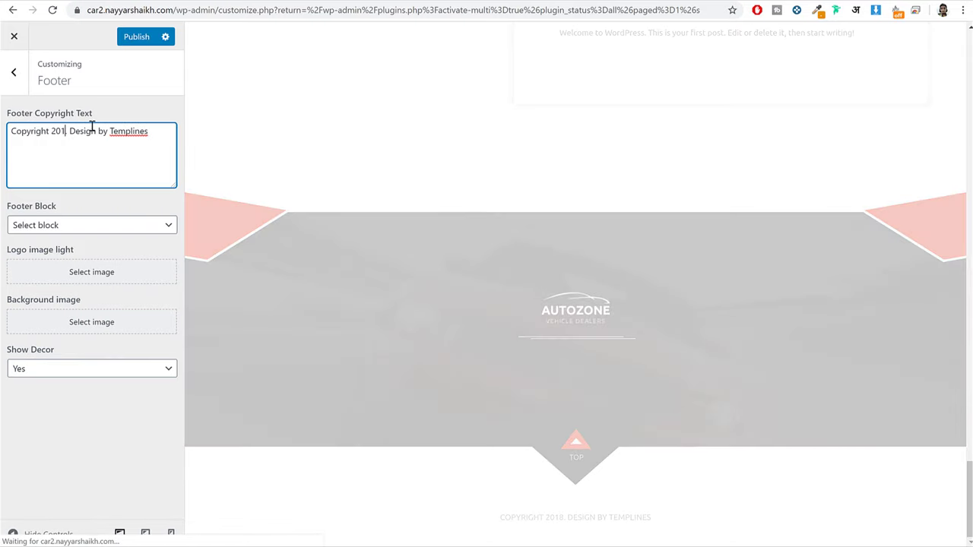
{"action": "key", "text": "BackSpace"}
{"action": "type", "text": "20"}
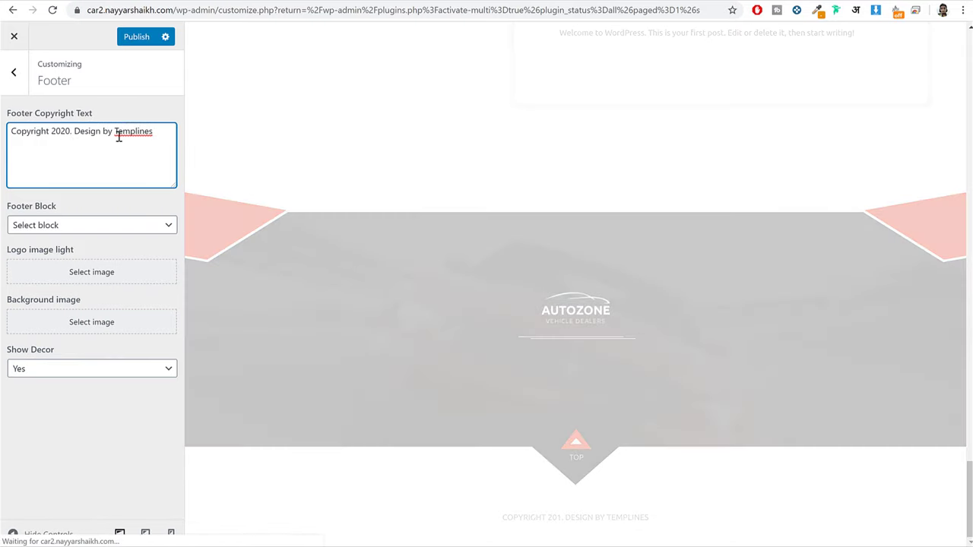
{"action": "type", "text": "."}
Replace the credit with 'Made by' plus the author's name, publish, and go to the Dashboard.
{"action": "left_click", "coordinate": [158, 135]}
{"action": "key", "text": "BackSpace"}
{"action": "key", "text": "BackSpace"}
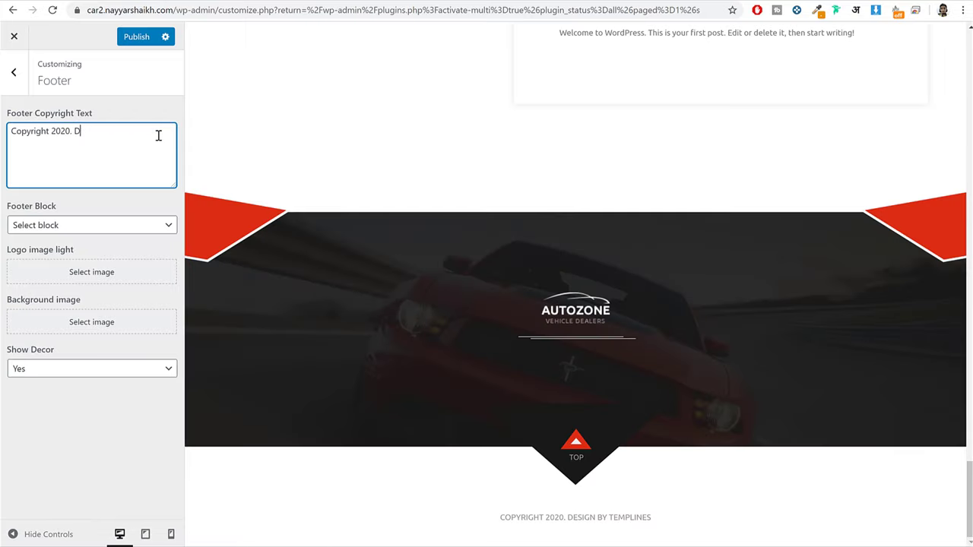
{"action": "key", "text": "BackSpace"}
{"action": "type", "text": "Made by "}
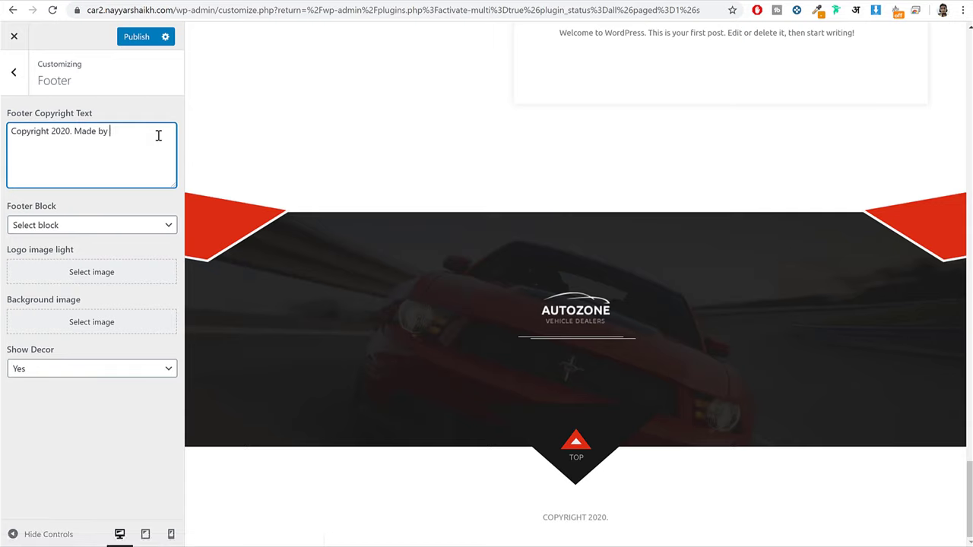
{"action": "type", "text": "Nayyar Shaikh"}
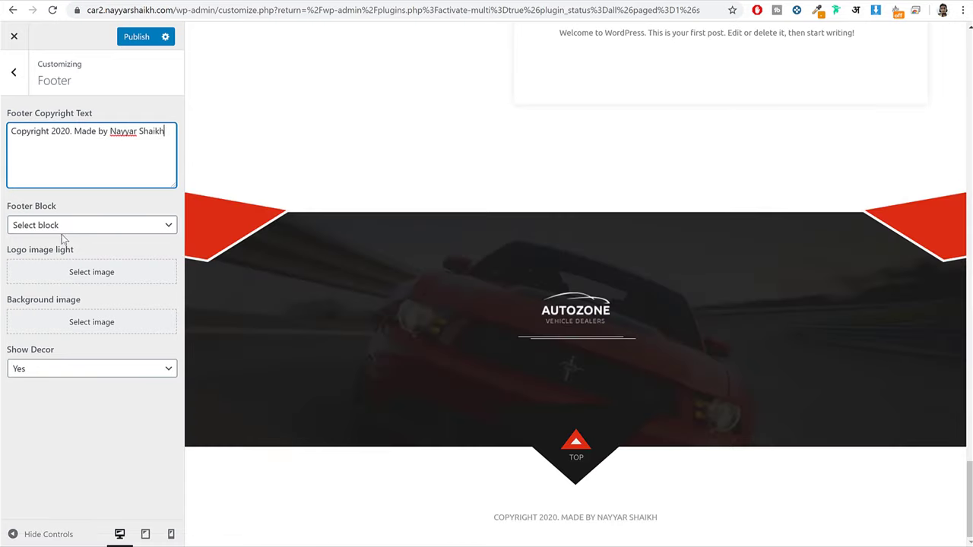
{"action": "left_click", "coordinate": [142, 37]}
{"action": "key", "text": "alt+Left"}
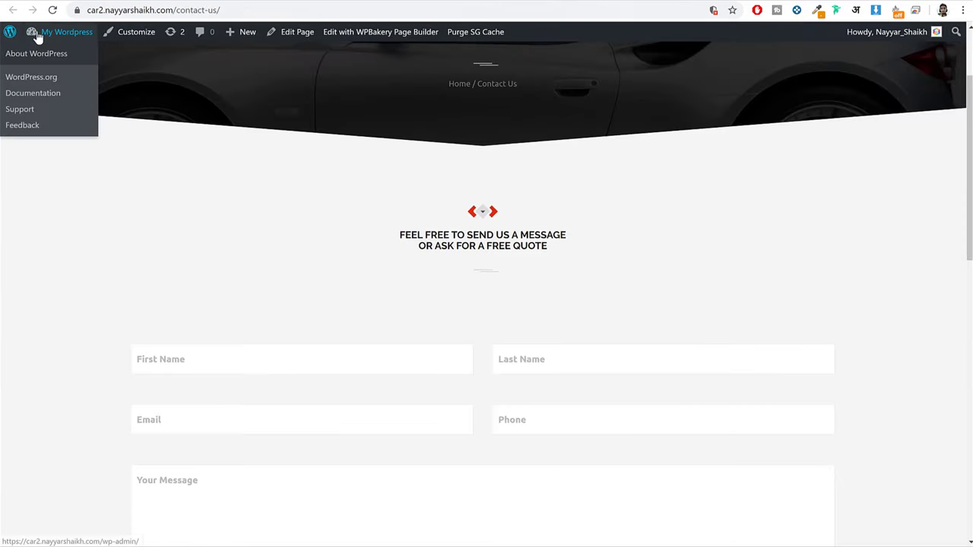
{"action": "left_click", "coordinate": [67, 31]}
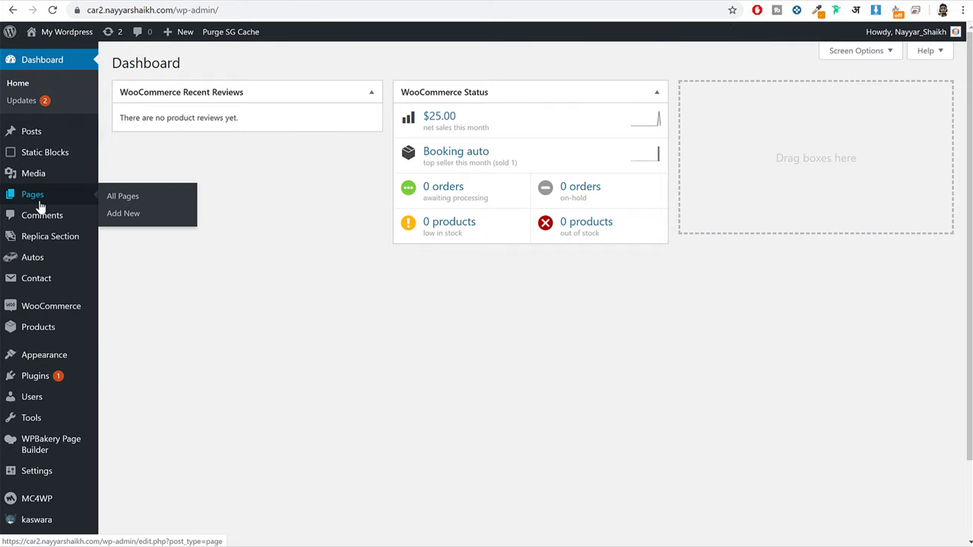
Add a static block titled 'Footer Block' and publish it with an empty body.
{"action": "mouse_move", "coordinate": [53, 161]}
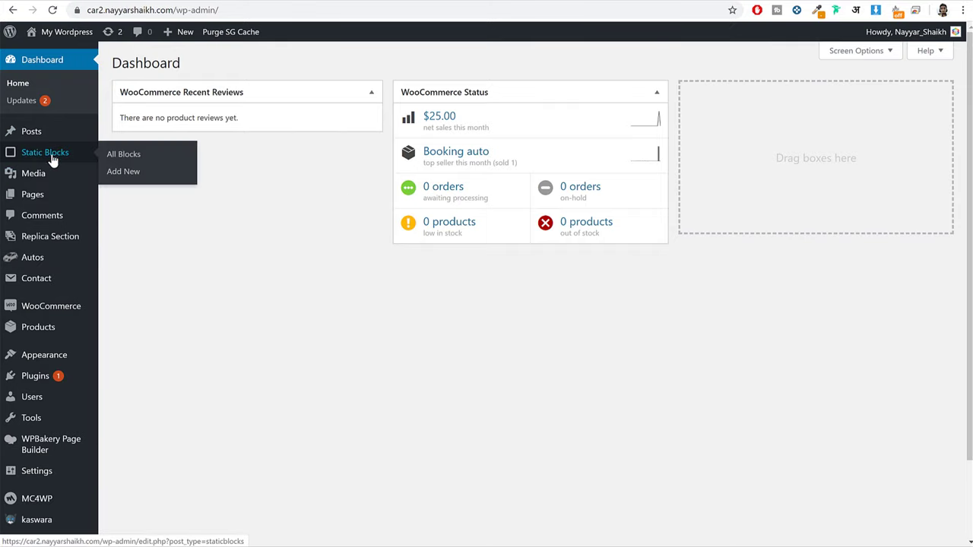
{"action": "left_click", "coordinate": [134, 175]}
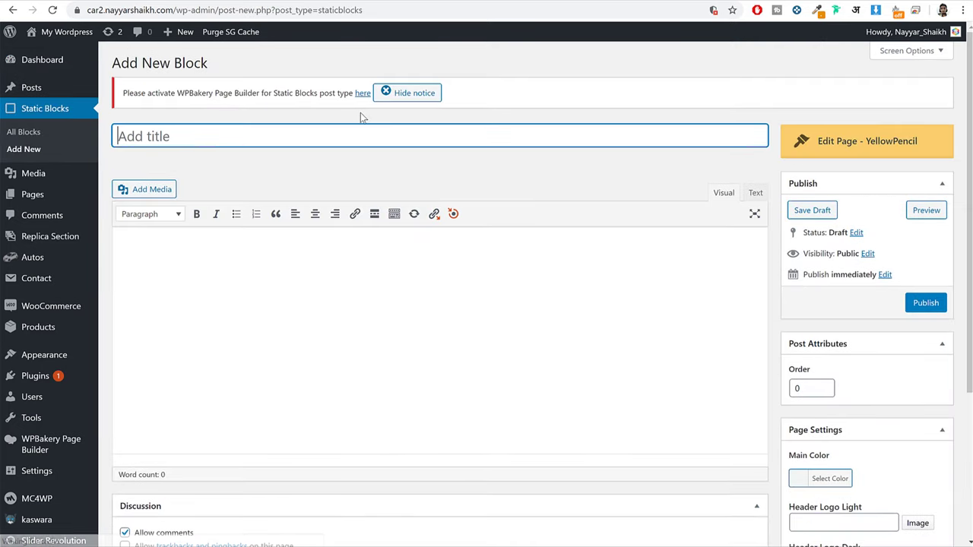
{"action": "type", "text": "Fo"}
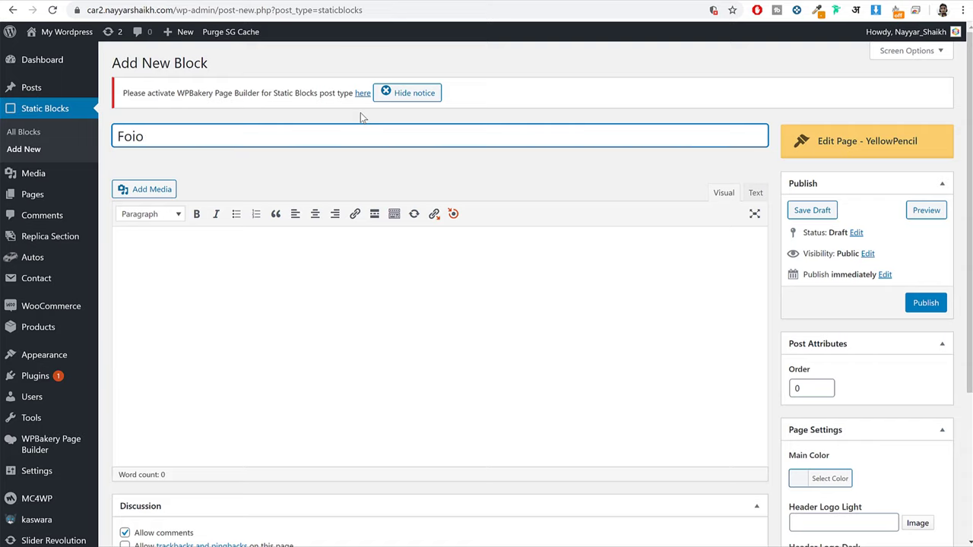
{"action": "type", "text": "oter Block"}
{"action": "left_click", "coordinate": [925, 305]}
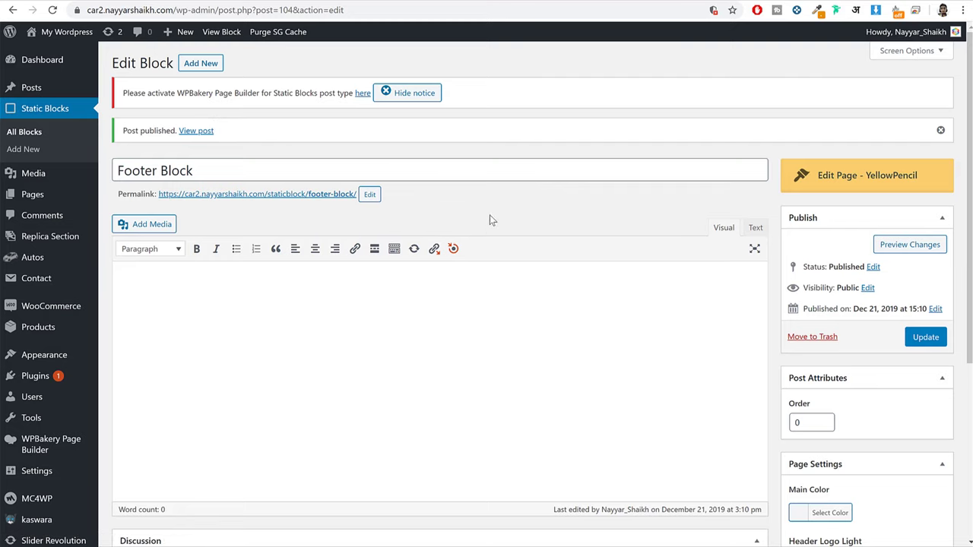
{"action": "scroll", "coordinate": [190, 311], "scroll_direction": "down", "scroll_amount": 3}
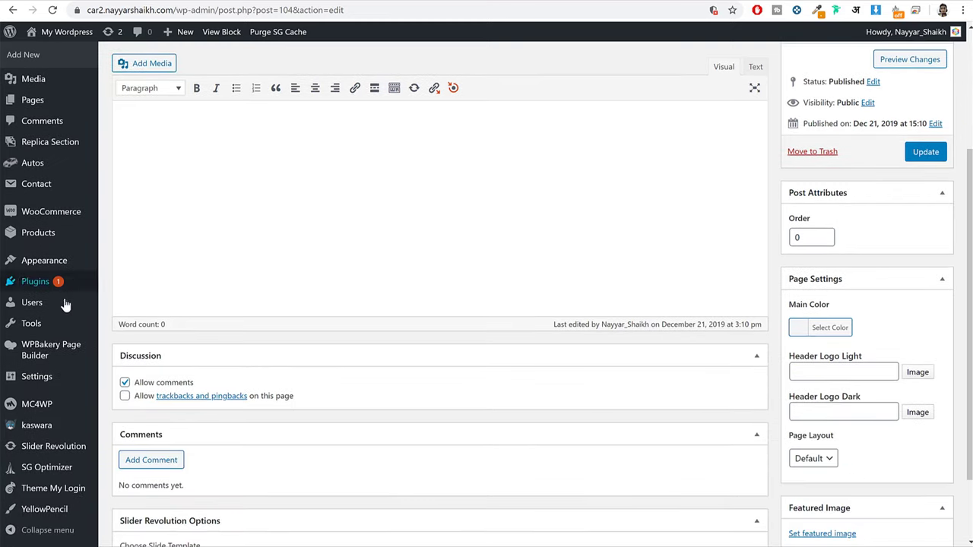
In Role Manager, set post types to Custom with staticblocks and products enabled, and save.
{"action": "mouse_move", "coordinate": [47, 356]}
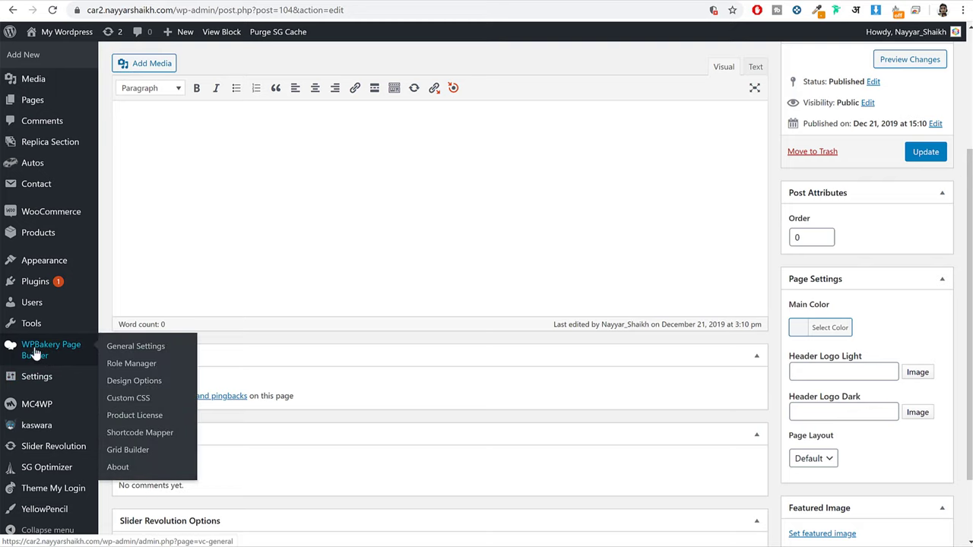
{"action": "left_click", "coordinate": [130, 368]}
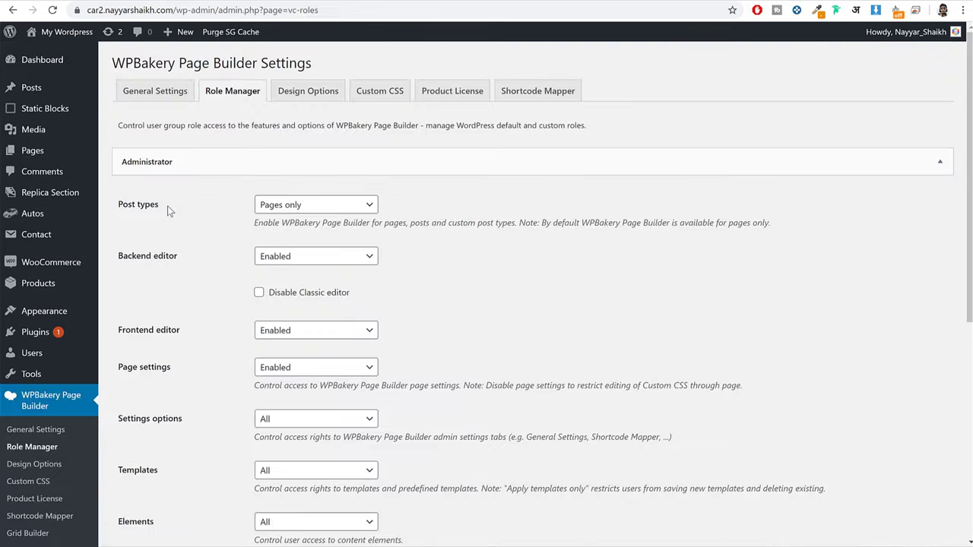
{"action": "left_click_drag", "start_coordinate": [169, 211], "coordinate": [122, 210]}
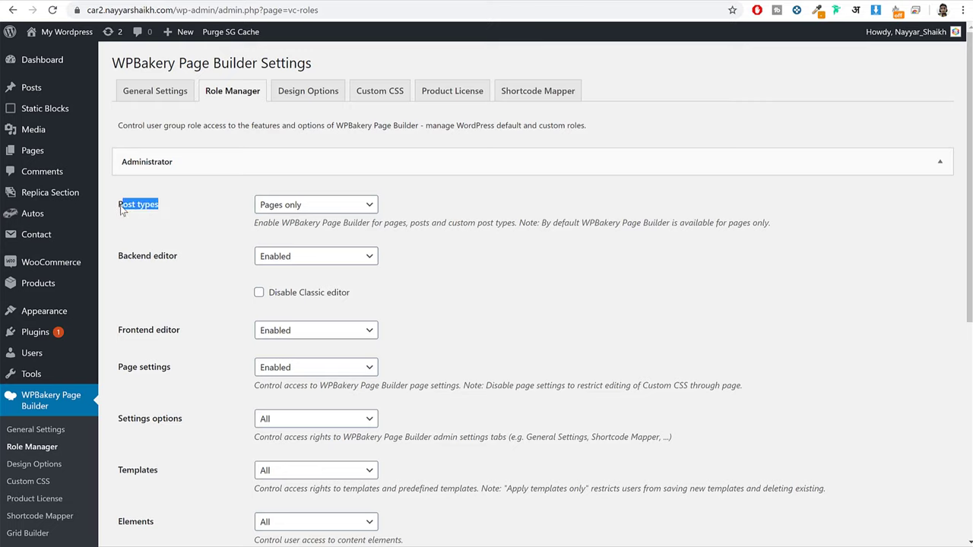
{"action": "left_click", "coordinate": [305, 205]}
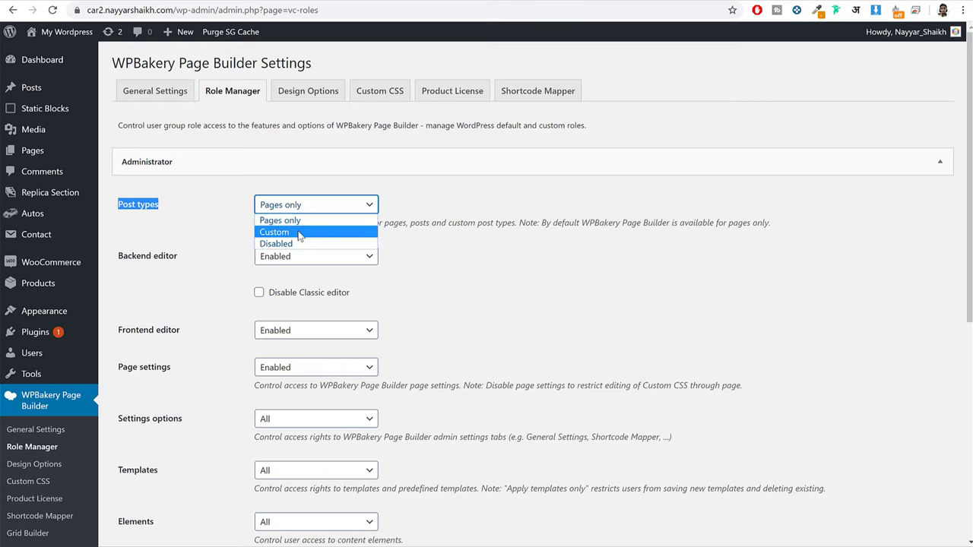
{"action": "left_click", "coordinate": [299, 231]}
{"action": "left_click", "coordinate": [275, 257]}
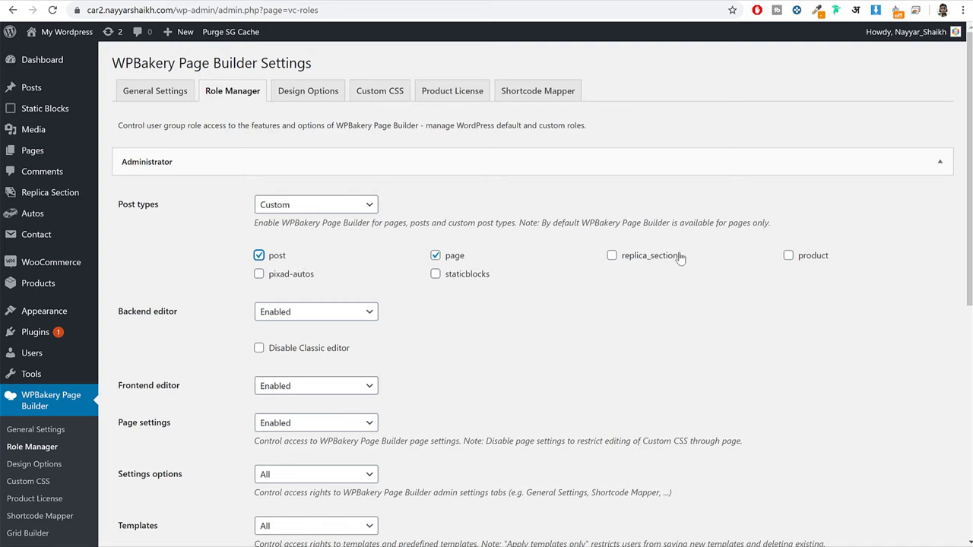
{"action": "left_click", "coordinate": [463, 275]}
{"action": "left_click_drag", "start_coordinate": [490, 275], "coordinate": [449, 279]}
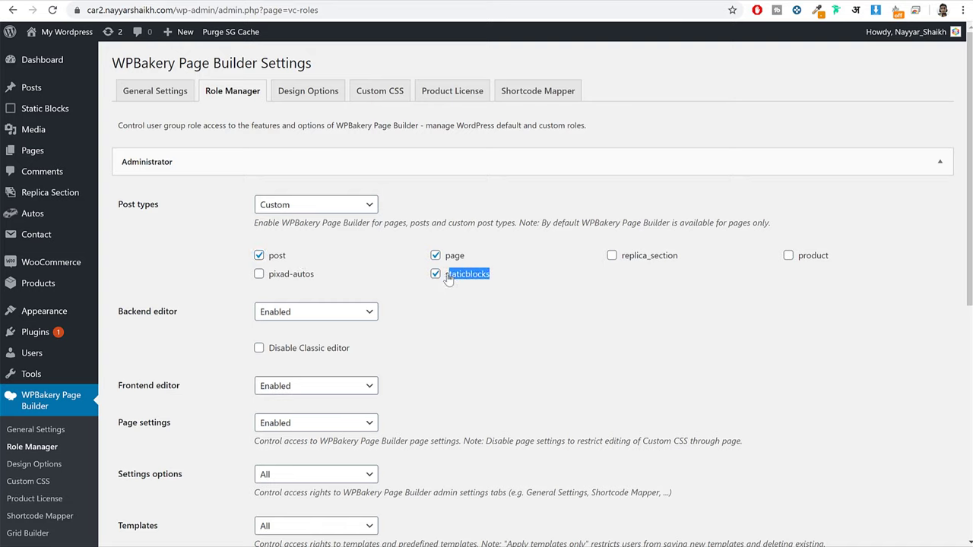
{"action": "left_click", "coordinate": [805, 258]}
{"action": "scroll", "coordinate": [799, 297], "scroll_direction": "down", "scroll_amount": 6}
{"action": "left_click", "coordinate": [151, 509]}
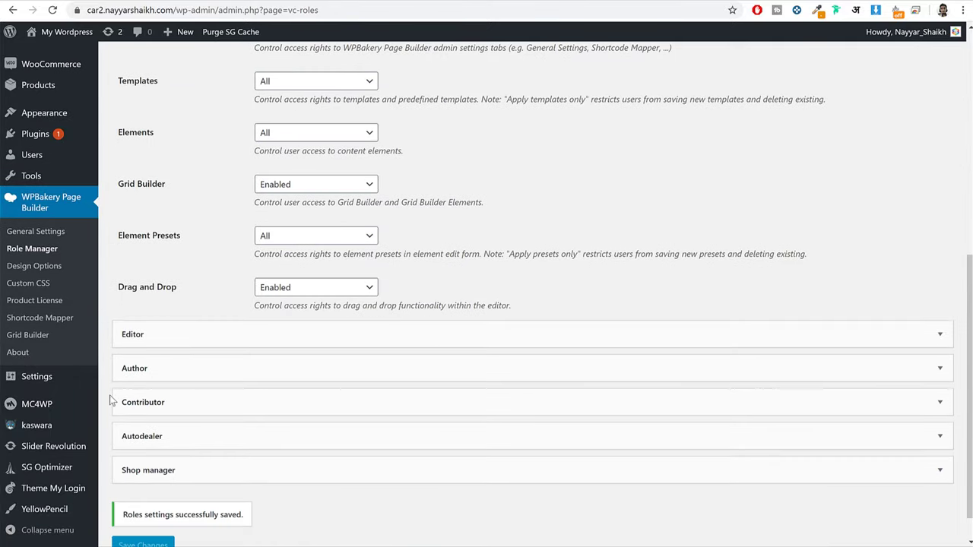
{"action": "scroll", "coordinate": [57, 145], "scroll_direction": "up", "scroll_amount": 3}
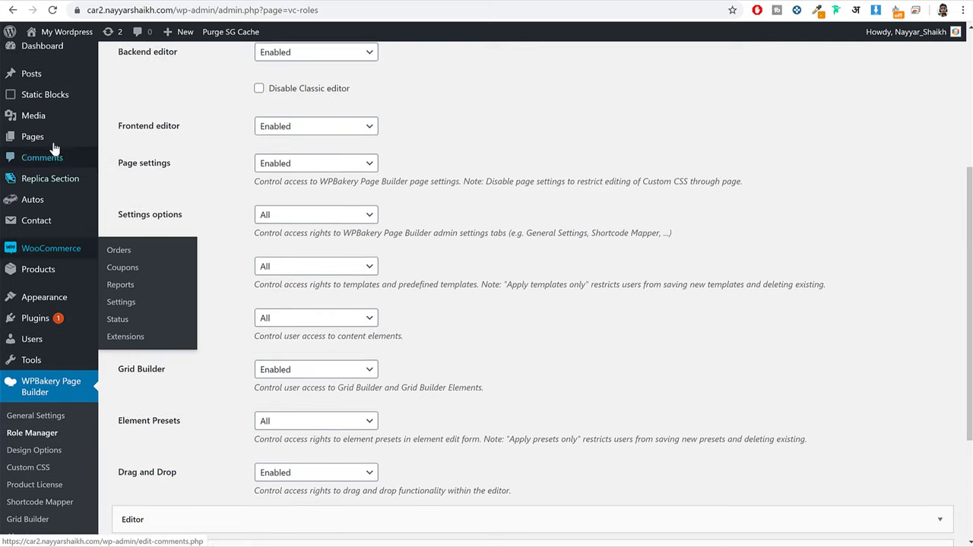
{"action": "left_click", "coordinate": [46, 96]}
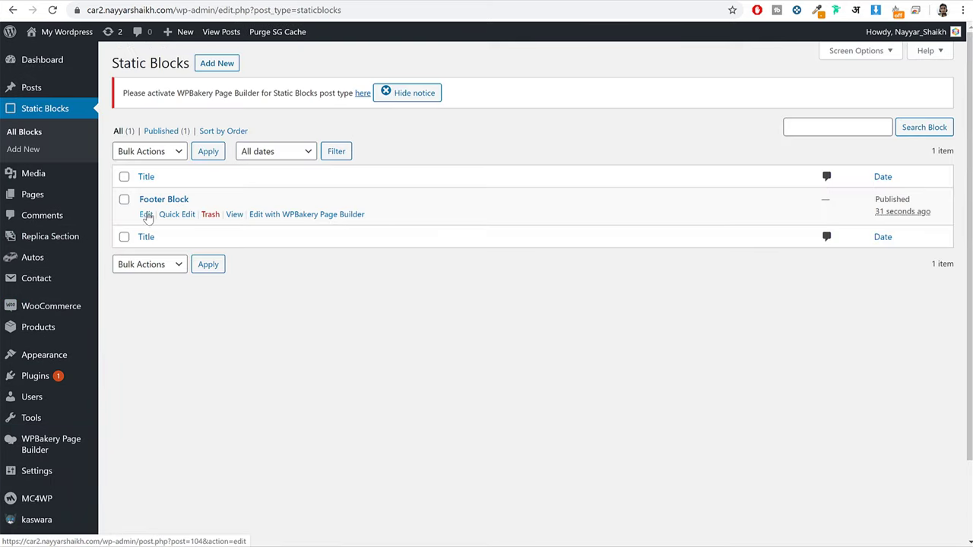
Open Footer Block for editing, select all Footer Static Block text in Notepad, and switch the editor to Text.
{"action": "left_click", "coordinate": [146, 215]}
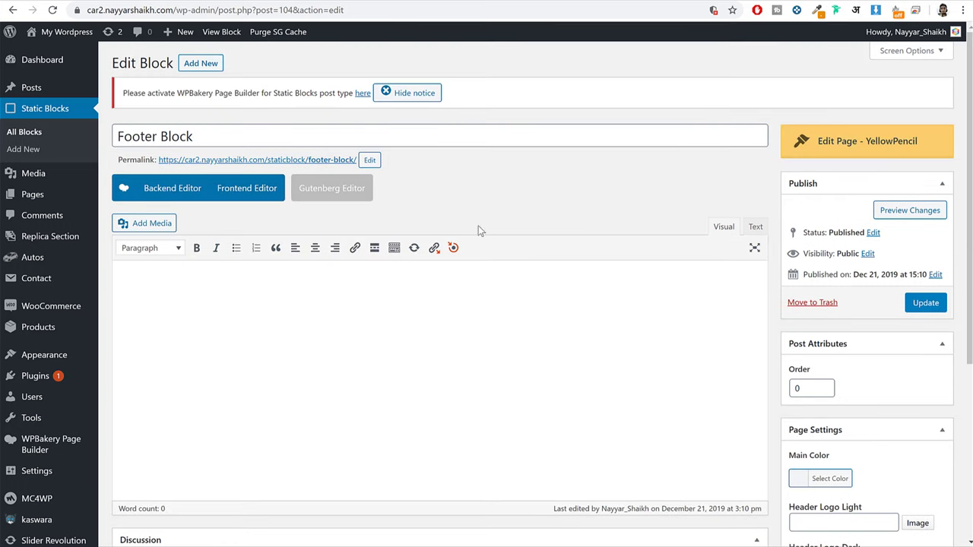
{"action": "key", "text": "alt+Tab"}
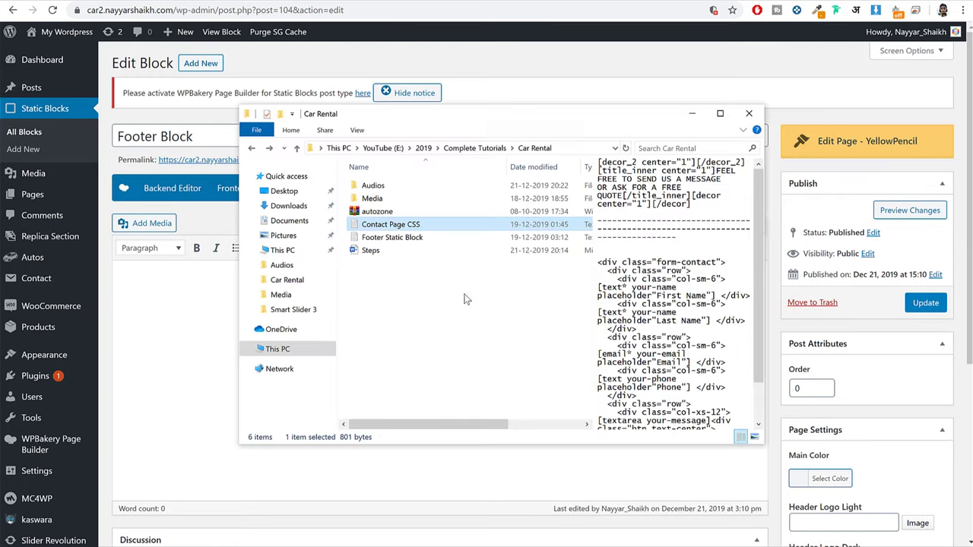
{"action": "left_click", "coordinate": [411, 239]}
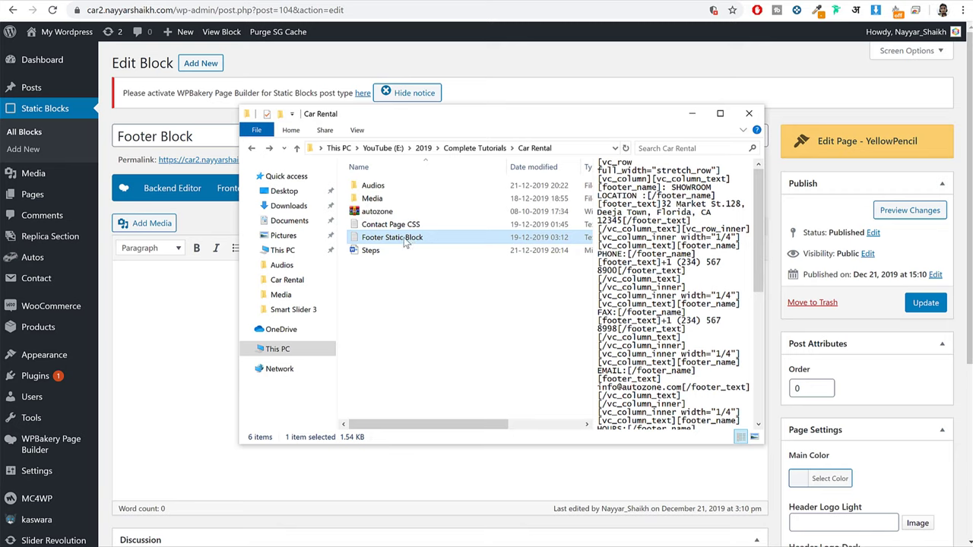
{"action": "double_click", "coordinate": [405, 240]}
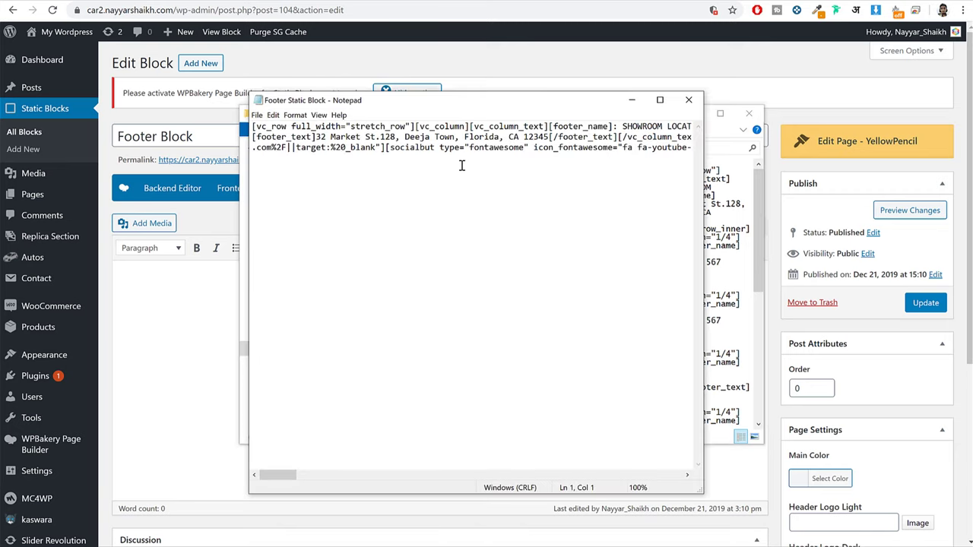
{"action": "key", "text": "ctrl+a"}
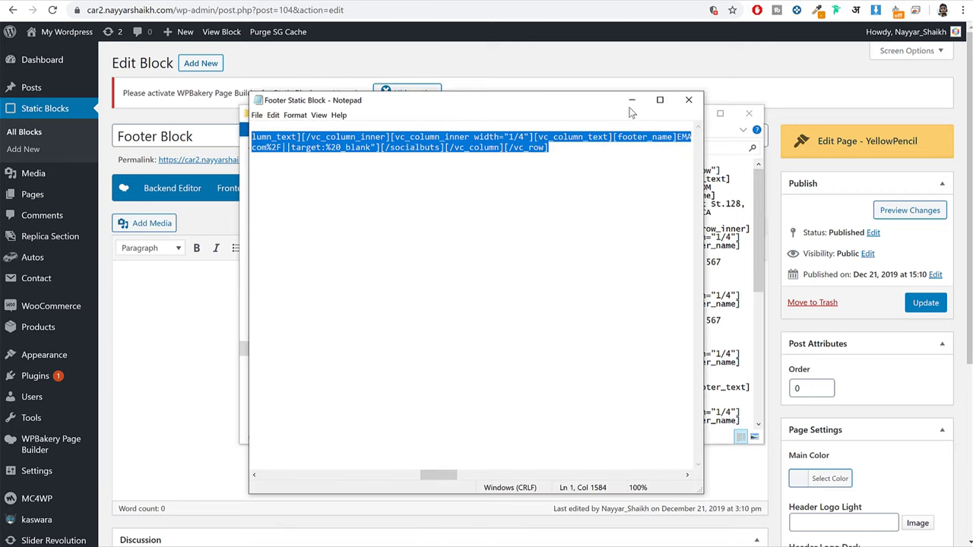
{"action": "left_click", "coordinate": [162, 320]}
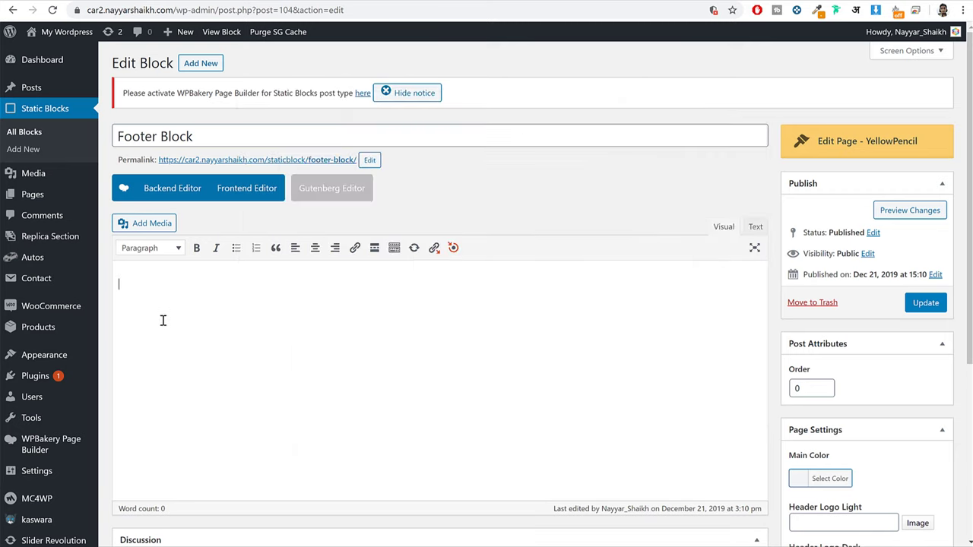
{"action": "left_click", "coordinate": [755, 227]}
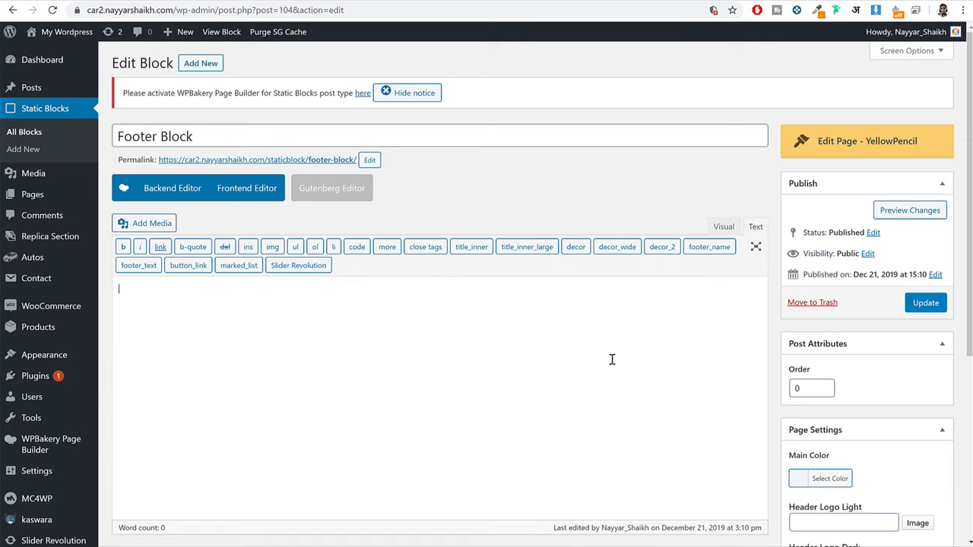
Paste the footer shortcode into Footer Block, lay it out in WPBakery's Backend Editor, and update it.
{"action": "key", "text": "ctrl+v"}
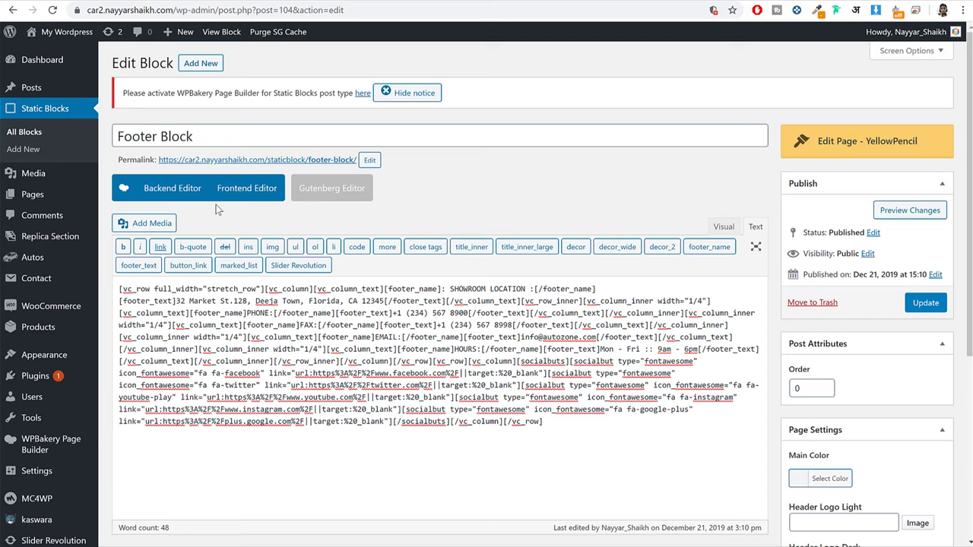
{"action": "left_click", "coordinate": [173, 188]}
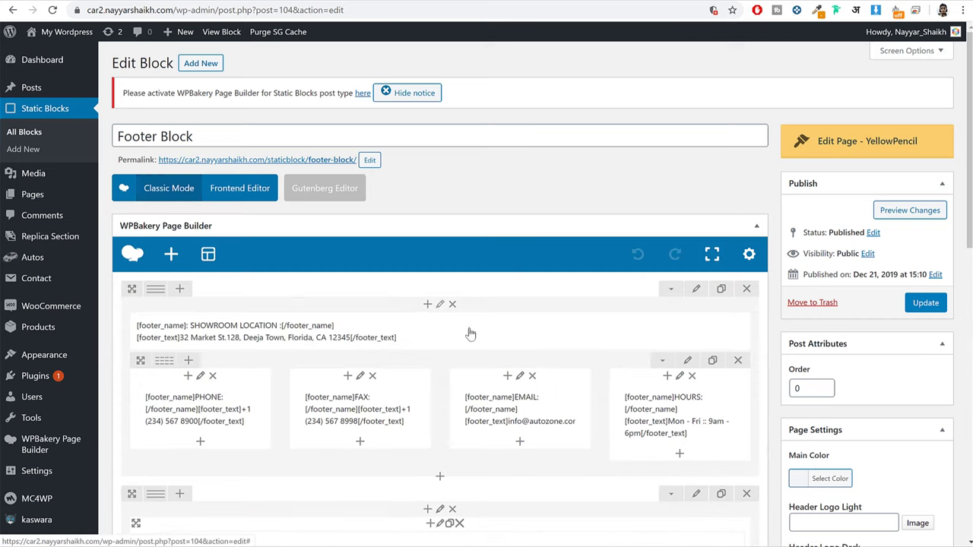
{"action": "scroll", "coordinate": [411, 319], "scroll_direction": "down", "scroll_amount": 2}
{"action": "scroll", "coordinate": [410, 320], "scroll_direction": "down", "scroll_amount": 2}
{"action": "scroll", "coordinate": [416, 323], "scroll_direction": "up", "scroll_amount": 2}
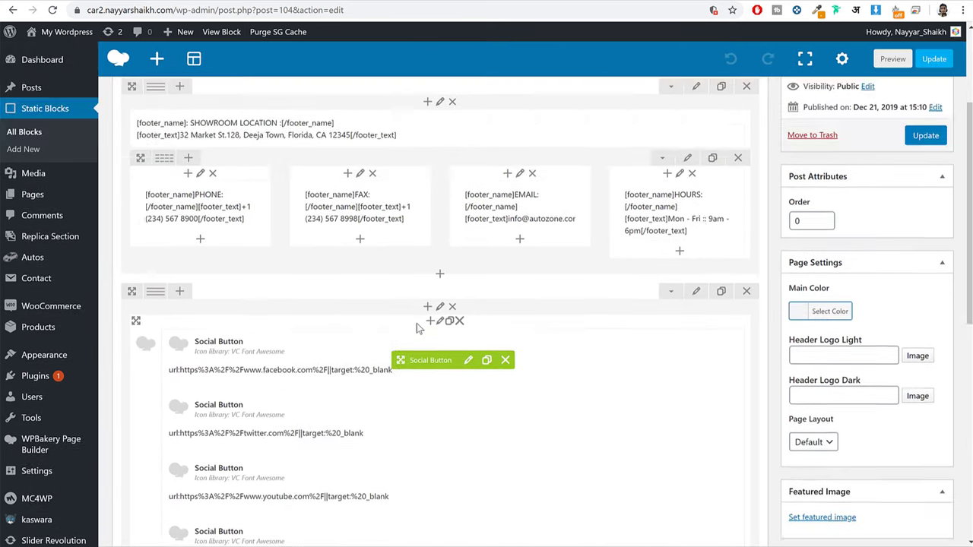
{"action": "left_click", "coordinate": [924, 179]}
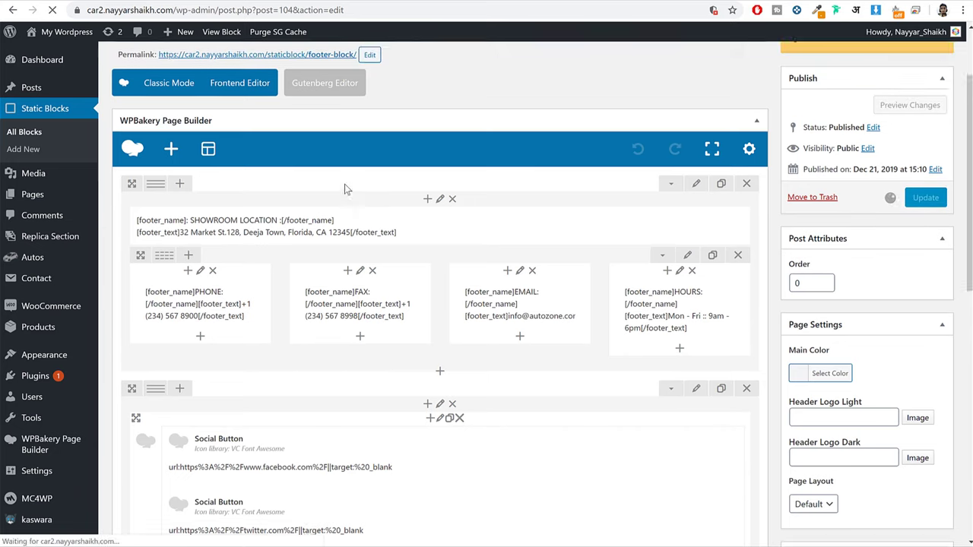
{"action": "key", "text": "ctrl+Tab"}
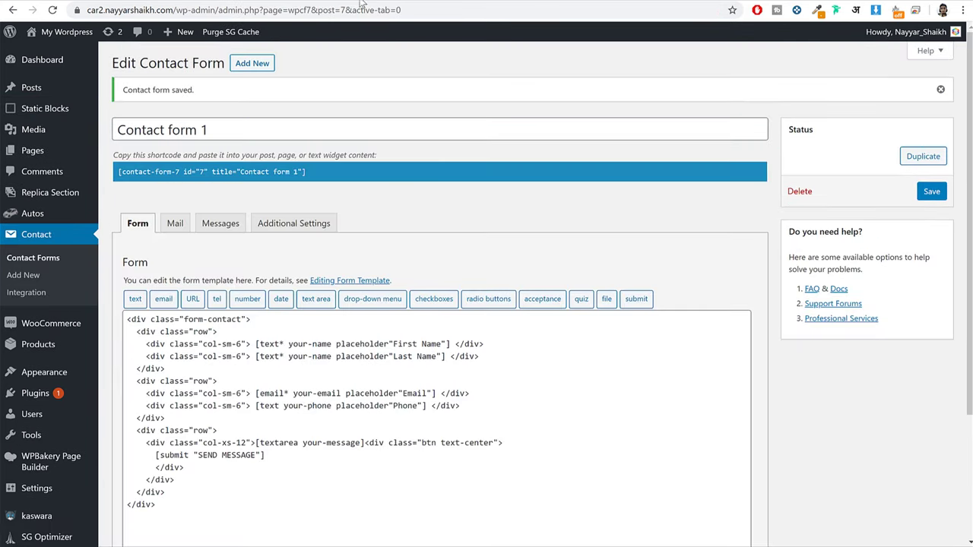
{"action": "key", "text": "ctrl+Tab"}
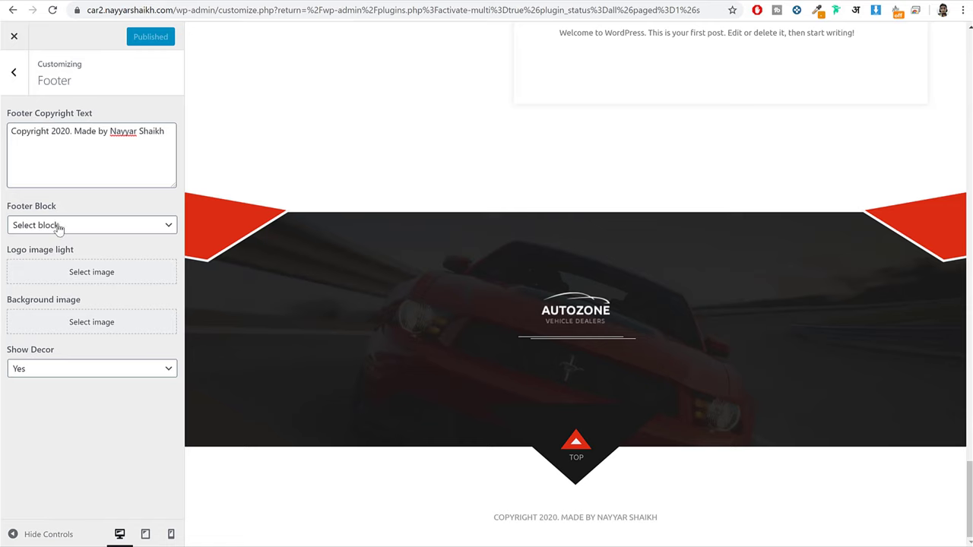
Reload the Customizer and confirm the Footer Block was saved.
{"action": "left_click", "coordinate": [52, 10]}
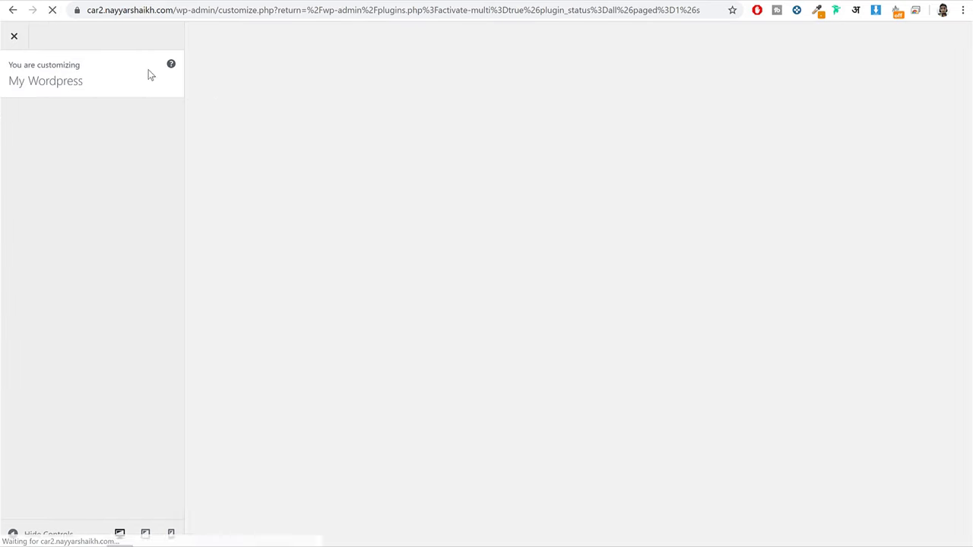
{"action": "key", "text": "ctrl+Tab"}
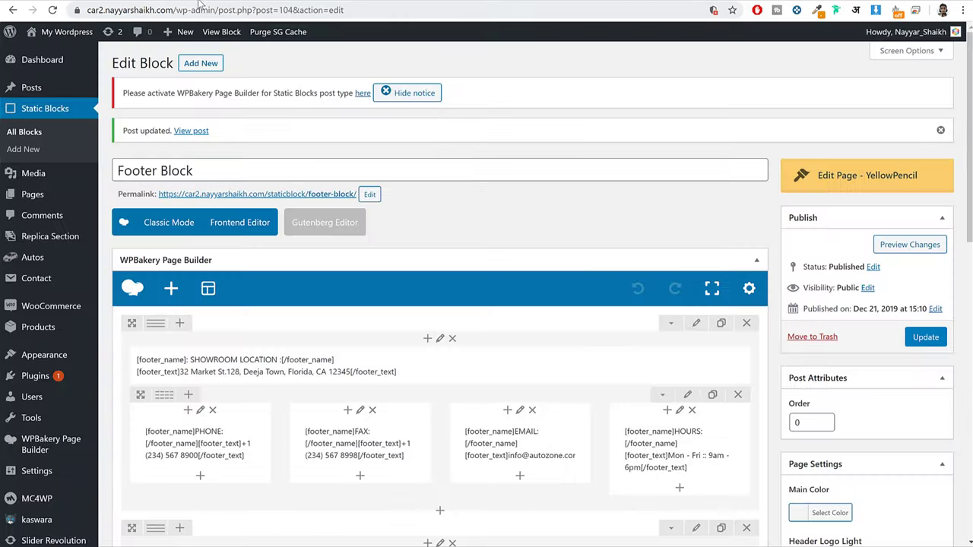
{"action": "key", "text": "ctrl+Tab"}
Choose Footer Block as the site footer, check its phone number in the preview, and return to the block editor.
{"action": "scroll", "coordinate": [37, 328], "scroll_direction": "down", "scroll_amount": 3}
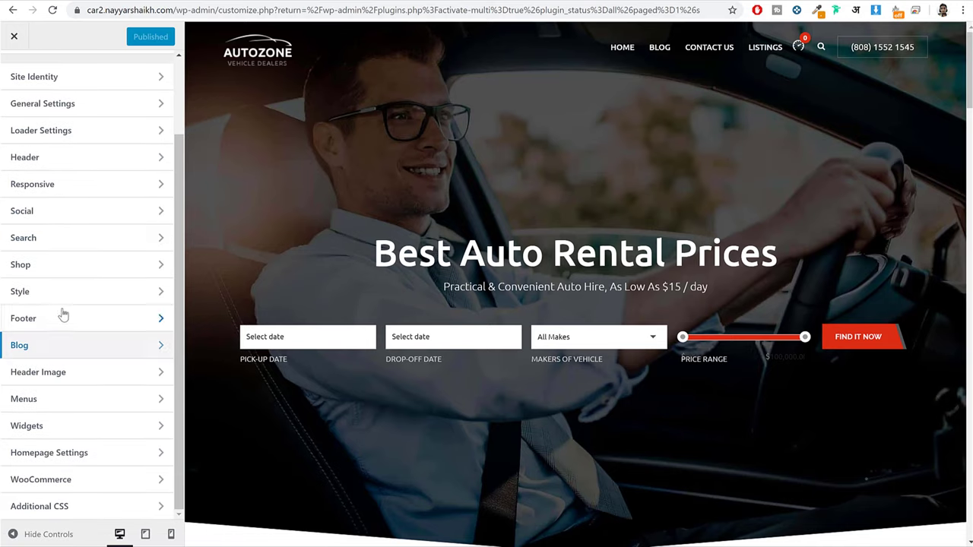
{"action": "left_click", "coordinate": [63, 317]}
{"action": "left_click", "coordinate": [68, 225]}
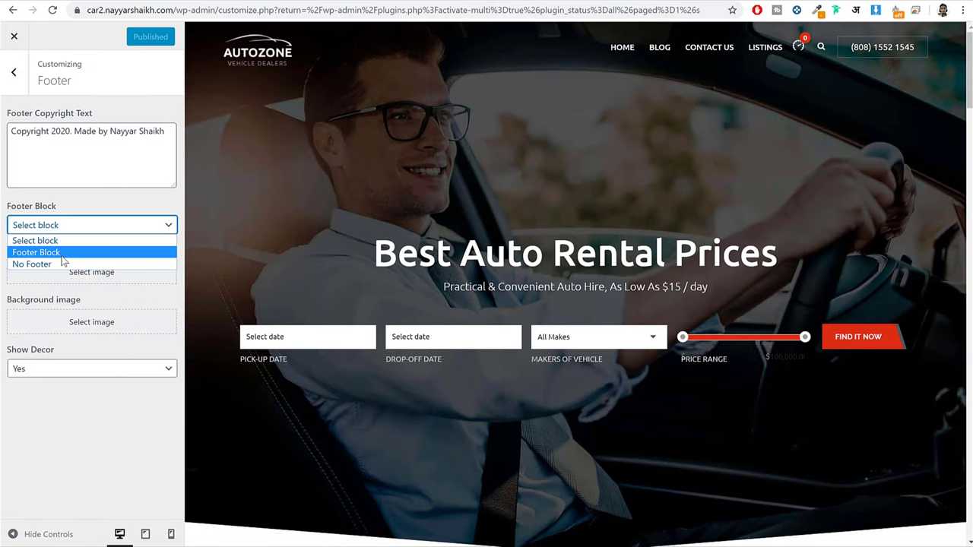
{"action": "left_click", "coordinate": [64, 257]}
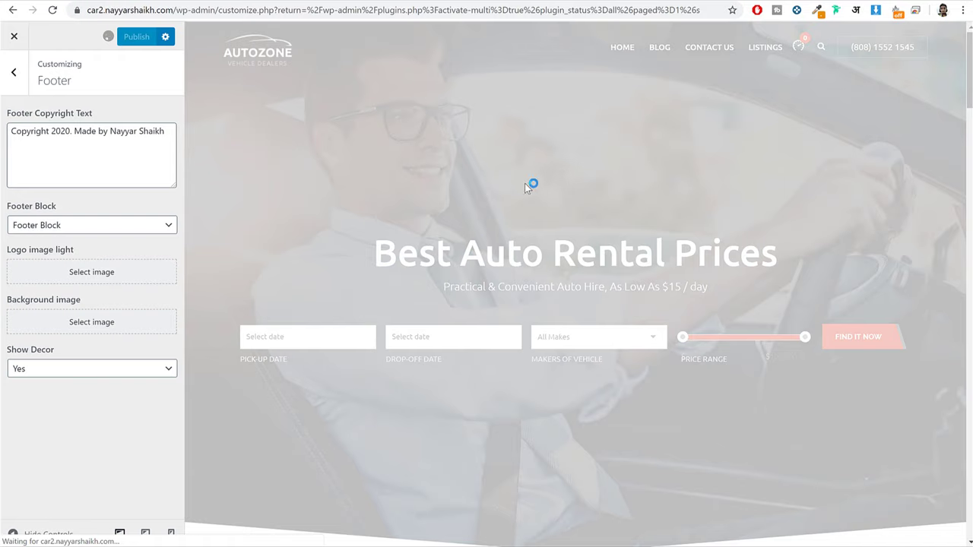
{"action": "scroll", "coordinate": [642, 339], "scroll_direction": "down", "scroll_amount": 20}
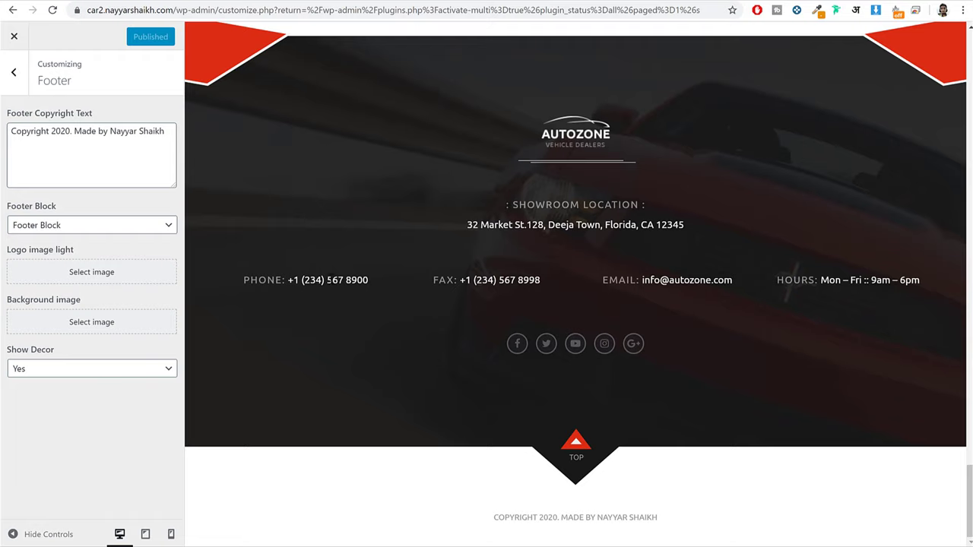
{"action": "left_click_drag", "start_coordinate": [380, 281], "coordinate": [294, 281]}
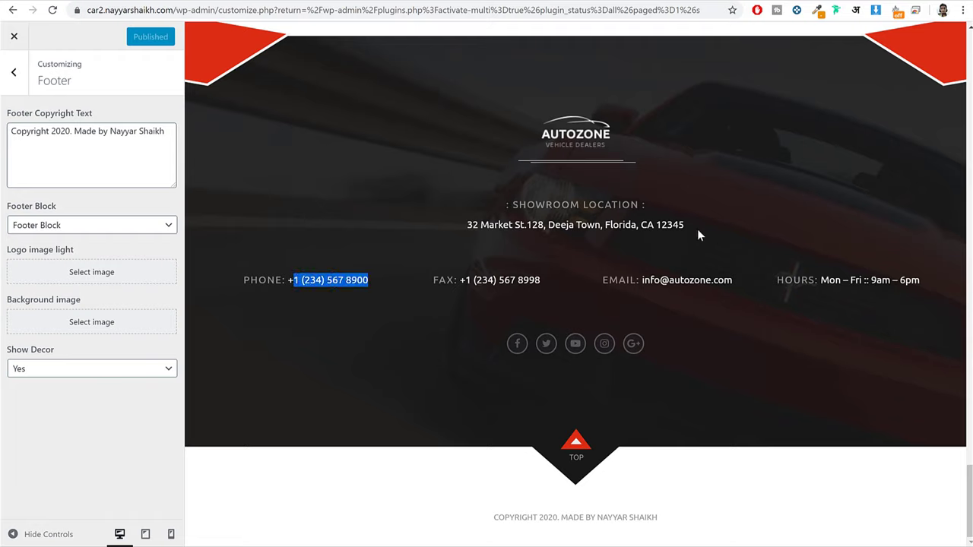
{"action": "left_click_drag", "start_coordinate": [697, 230], "coordinate": [575, 226]}
{"action": "left_click", "coordinate": [423, 2]}
Inspect the SHOWROOM LOCATION heading and street address text, closing without changes.
{"action": "scroll", "coordinate": [664, 236], "scroll_direction": "down", "scroll_amount": 3}
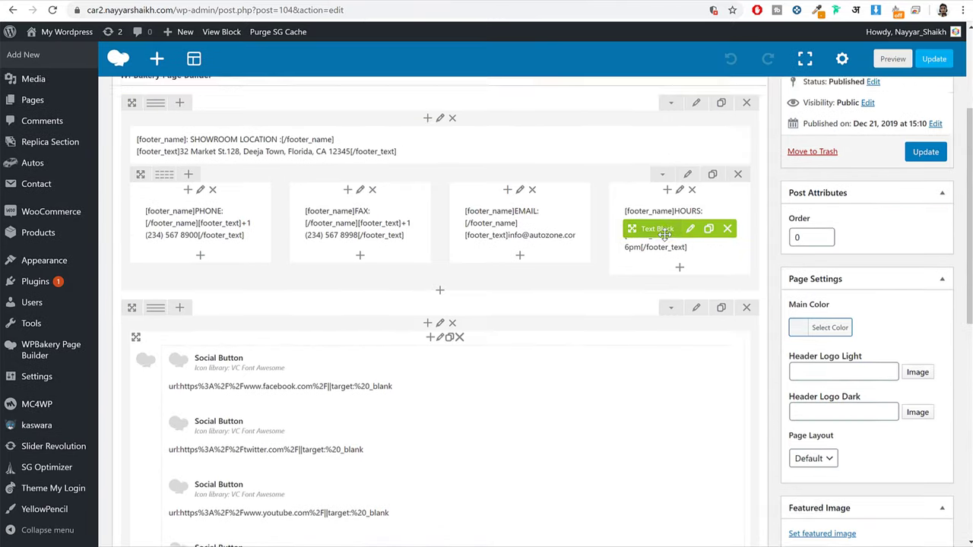
{"action": "scroll", "coordinate": [301, 304], "scroll_direction": "up", "scroll_amount": 3}
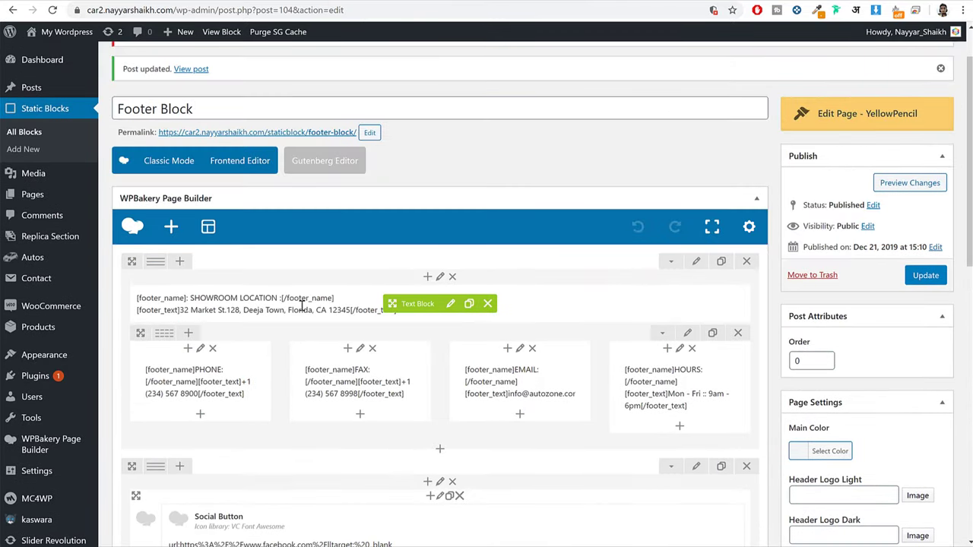
{"action": "left_click", "coordinate": [450, 304]}
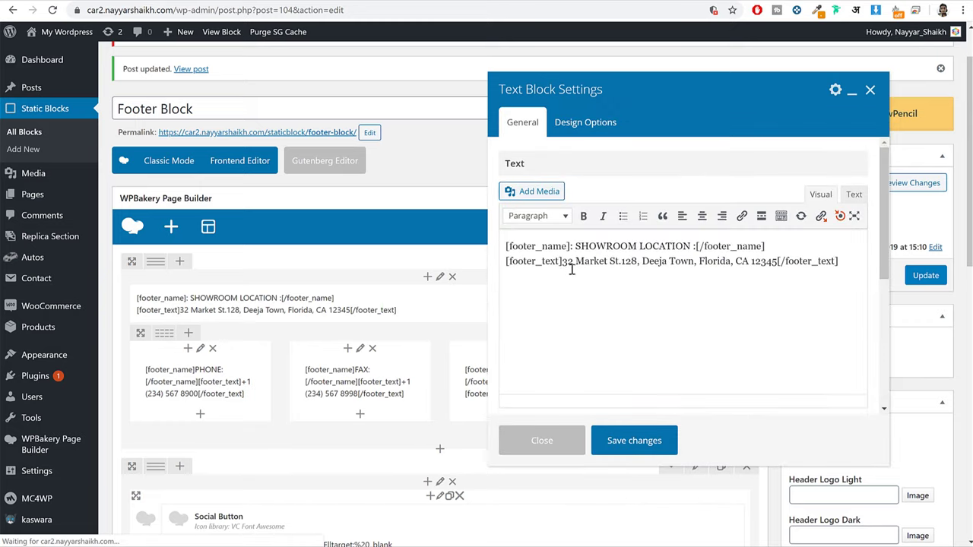
{"action": "left_click_drag", "start_coordinate": [599, 244], "coordinate": [640, 259]}
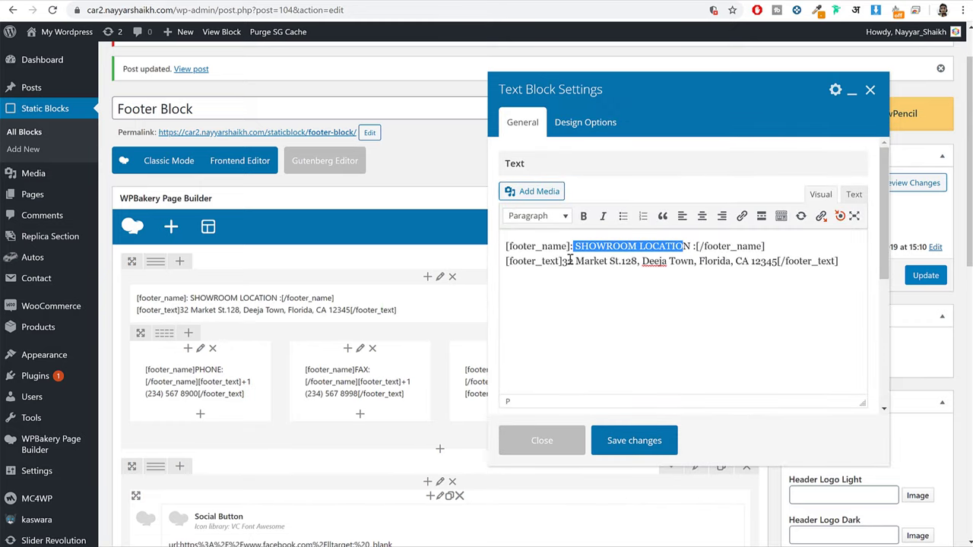
{"action": "left_click_drag", "start_coordinate": [563, 260], "coordinate": [776, 263]}
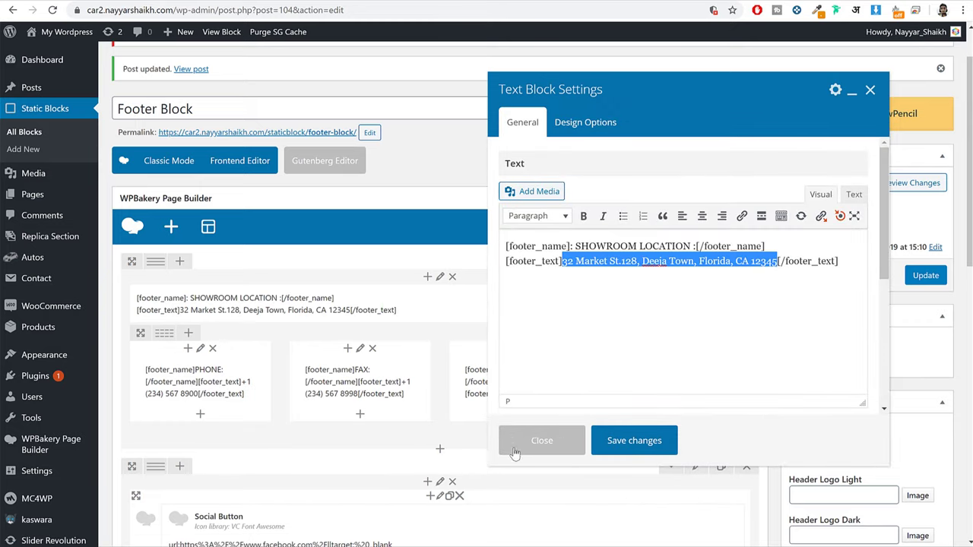
{"action": "left_click", "coordinate": [515, 452]}
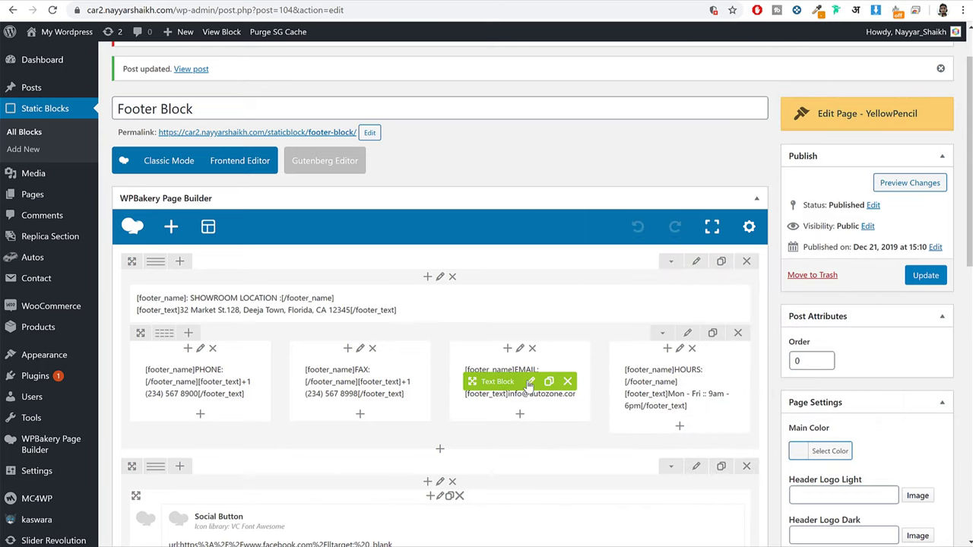
Review the EMAIL text block's address unchanged, then update the Footer Block.
{"action": "left_click", "coordinate": [532, 382]}
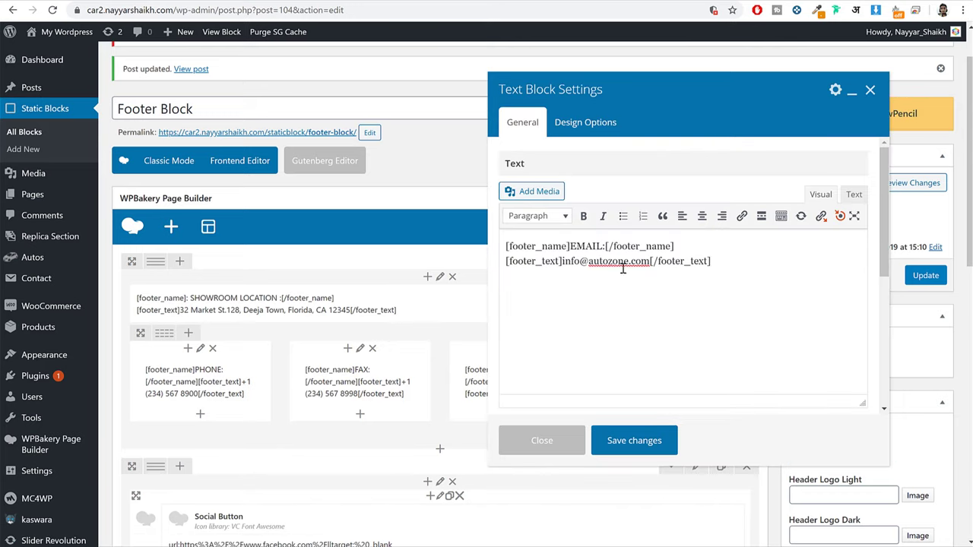
{"action": "left_click_drag", "start_coordinate": [561, 261], "coordinate": [649, 263]}
{"action": "left_click", "coordinate": [651, 275]}
{"action": "left_click", "coordinate": [540, 441]}
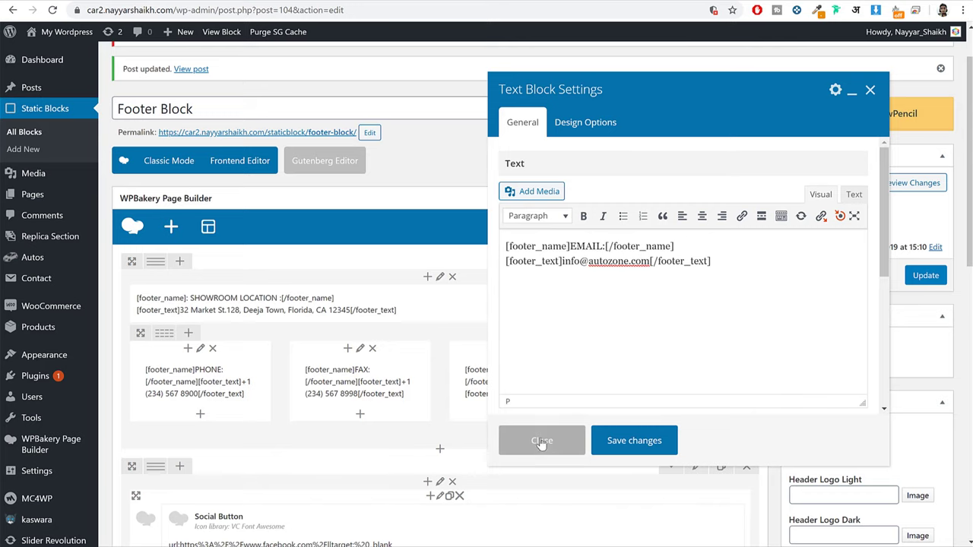
{"action": "left_click", "coordinate": [929, 278]}
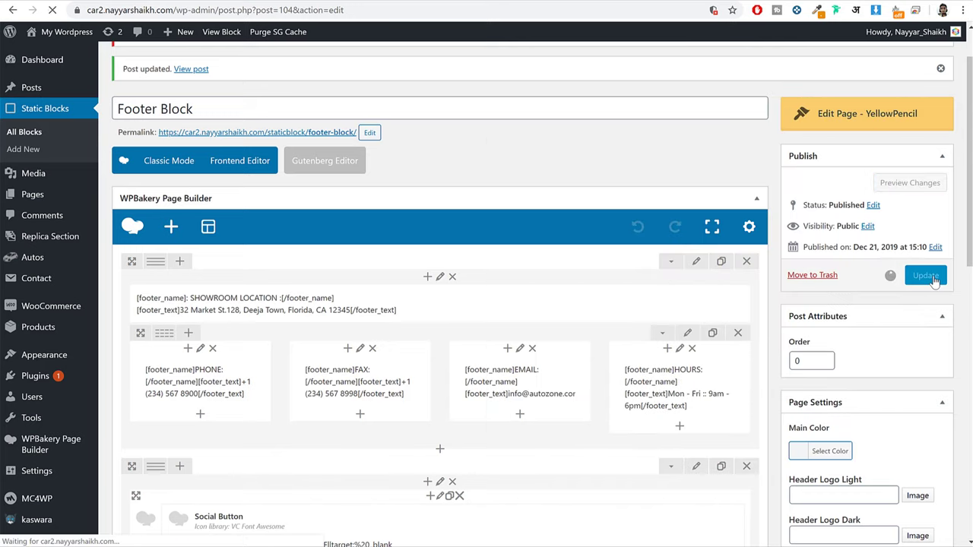